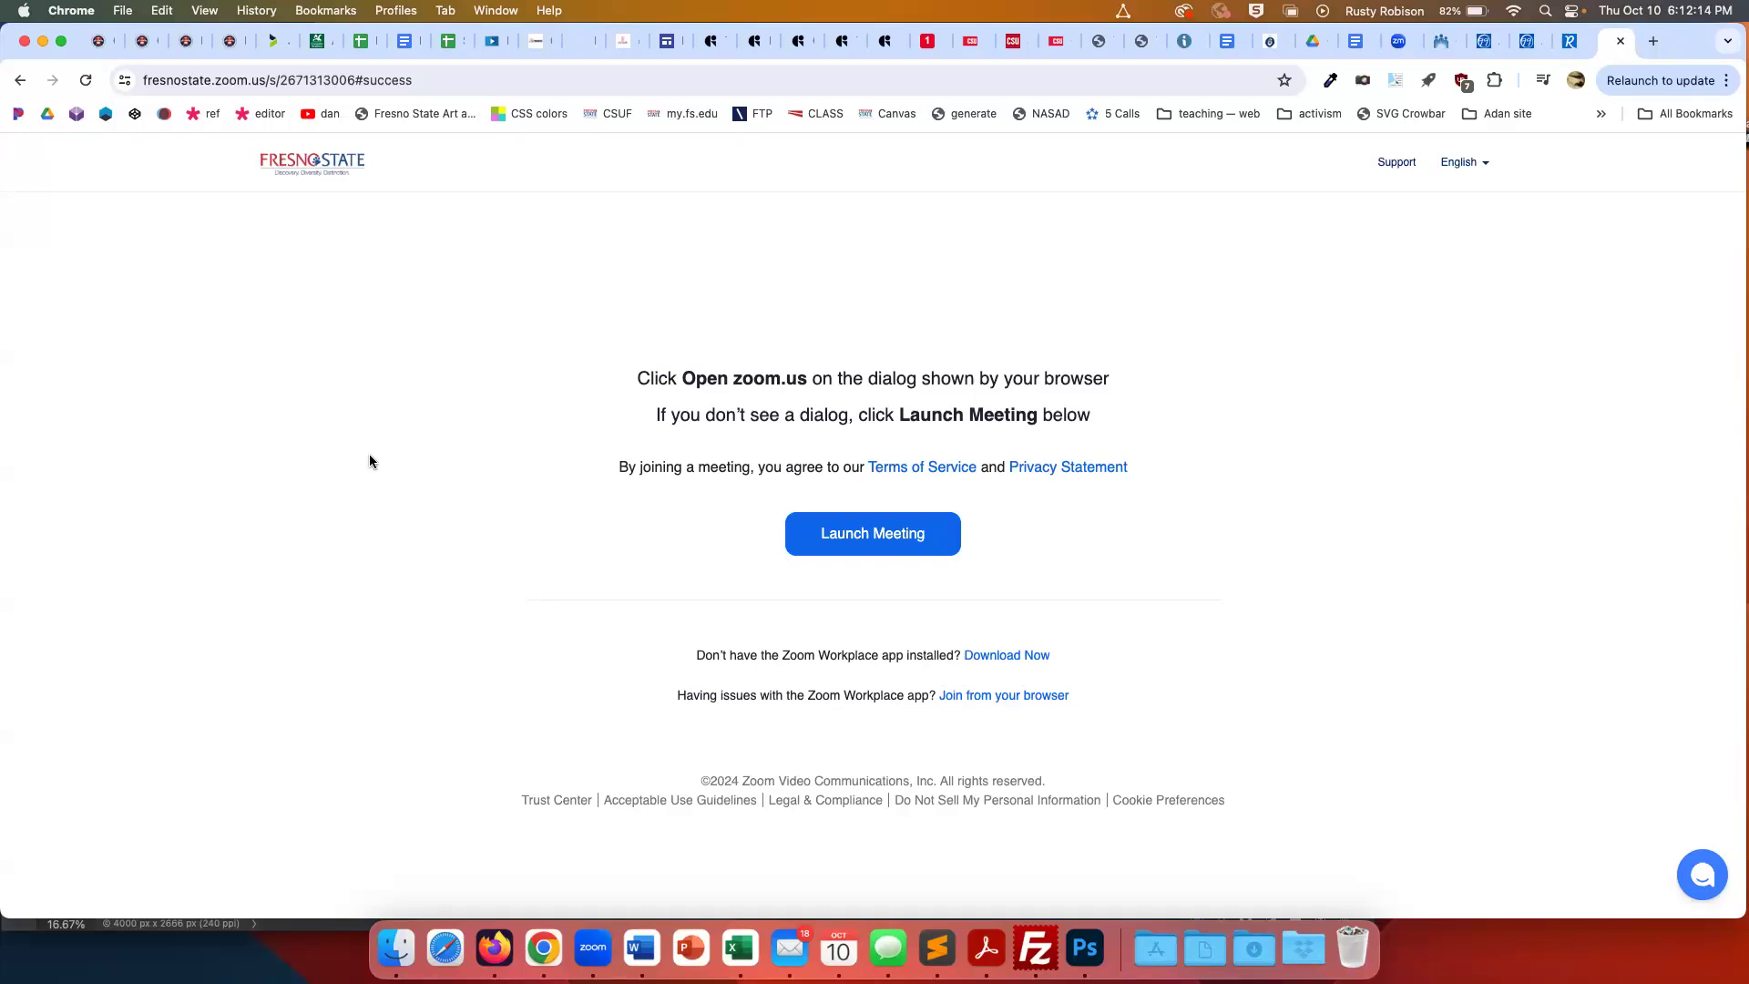
Switch to Photoshop with Mountains.jpg open and widen its window to fill the screen
key("super+Tab")
key("super+Tab")
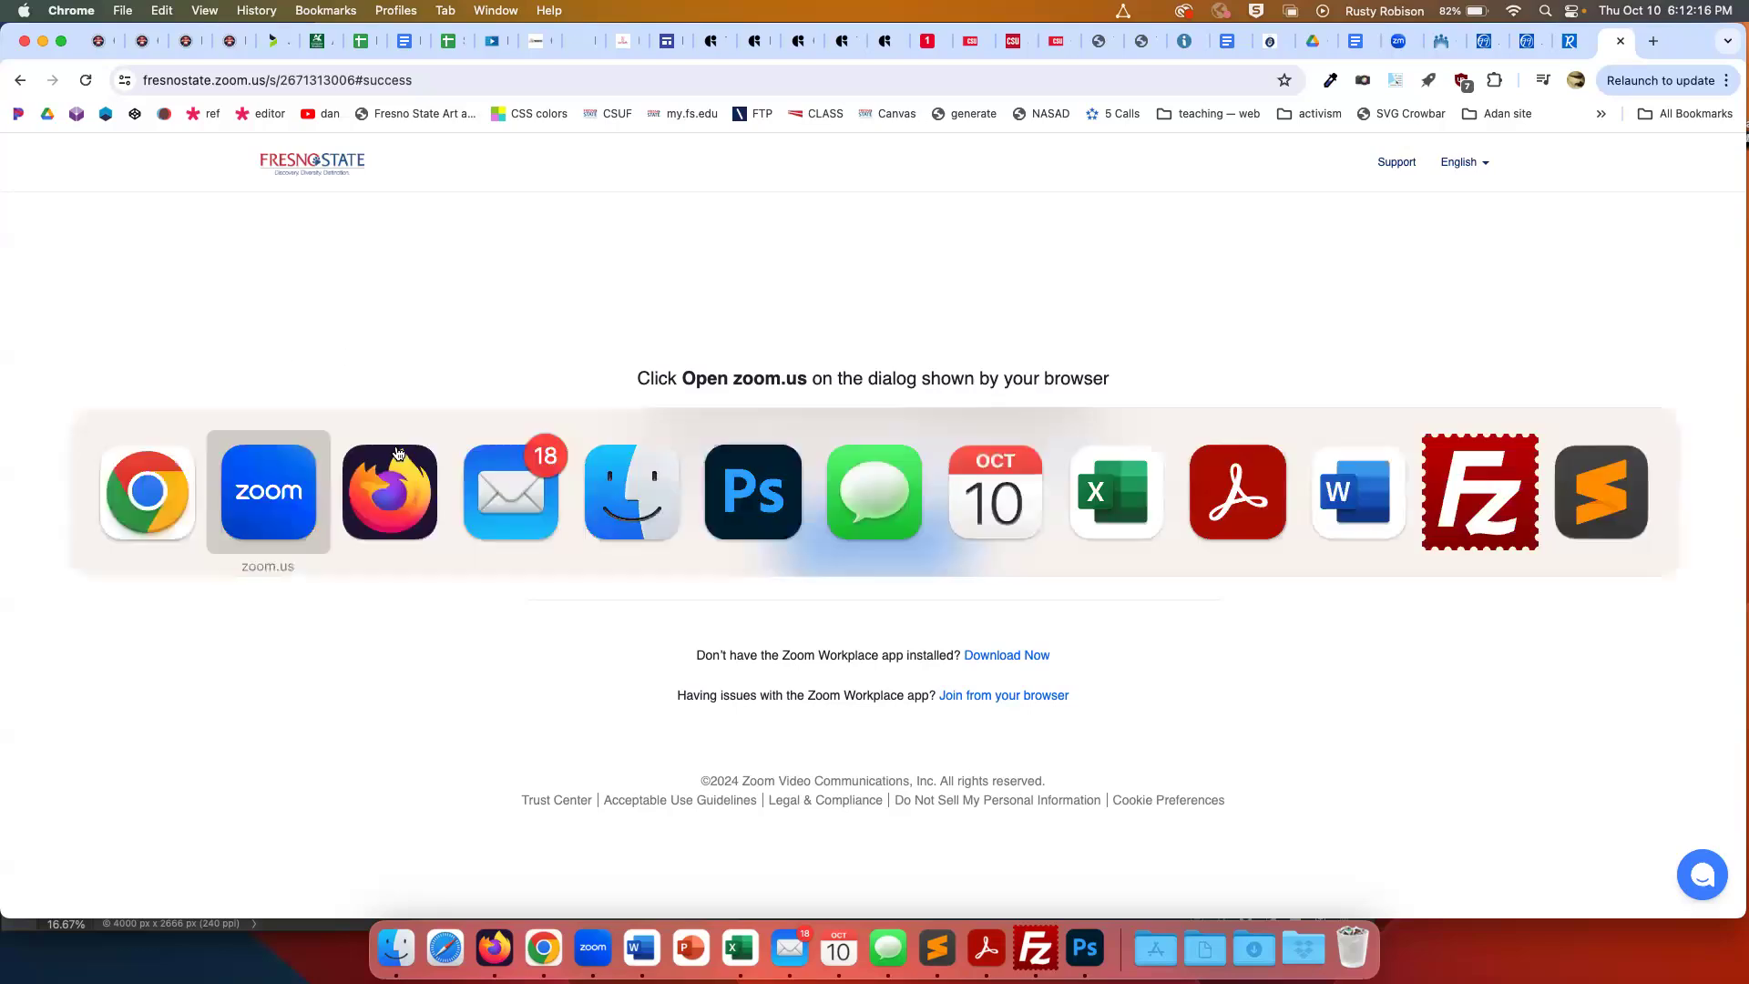
key("super+shift+Tab")
key("super+Tab")
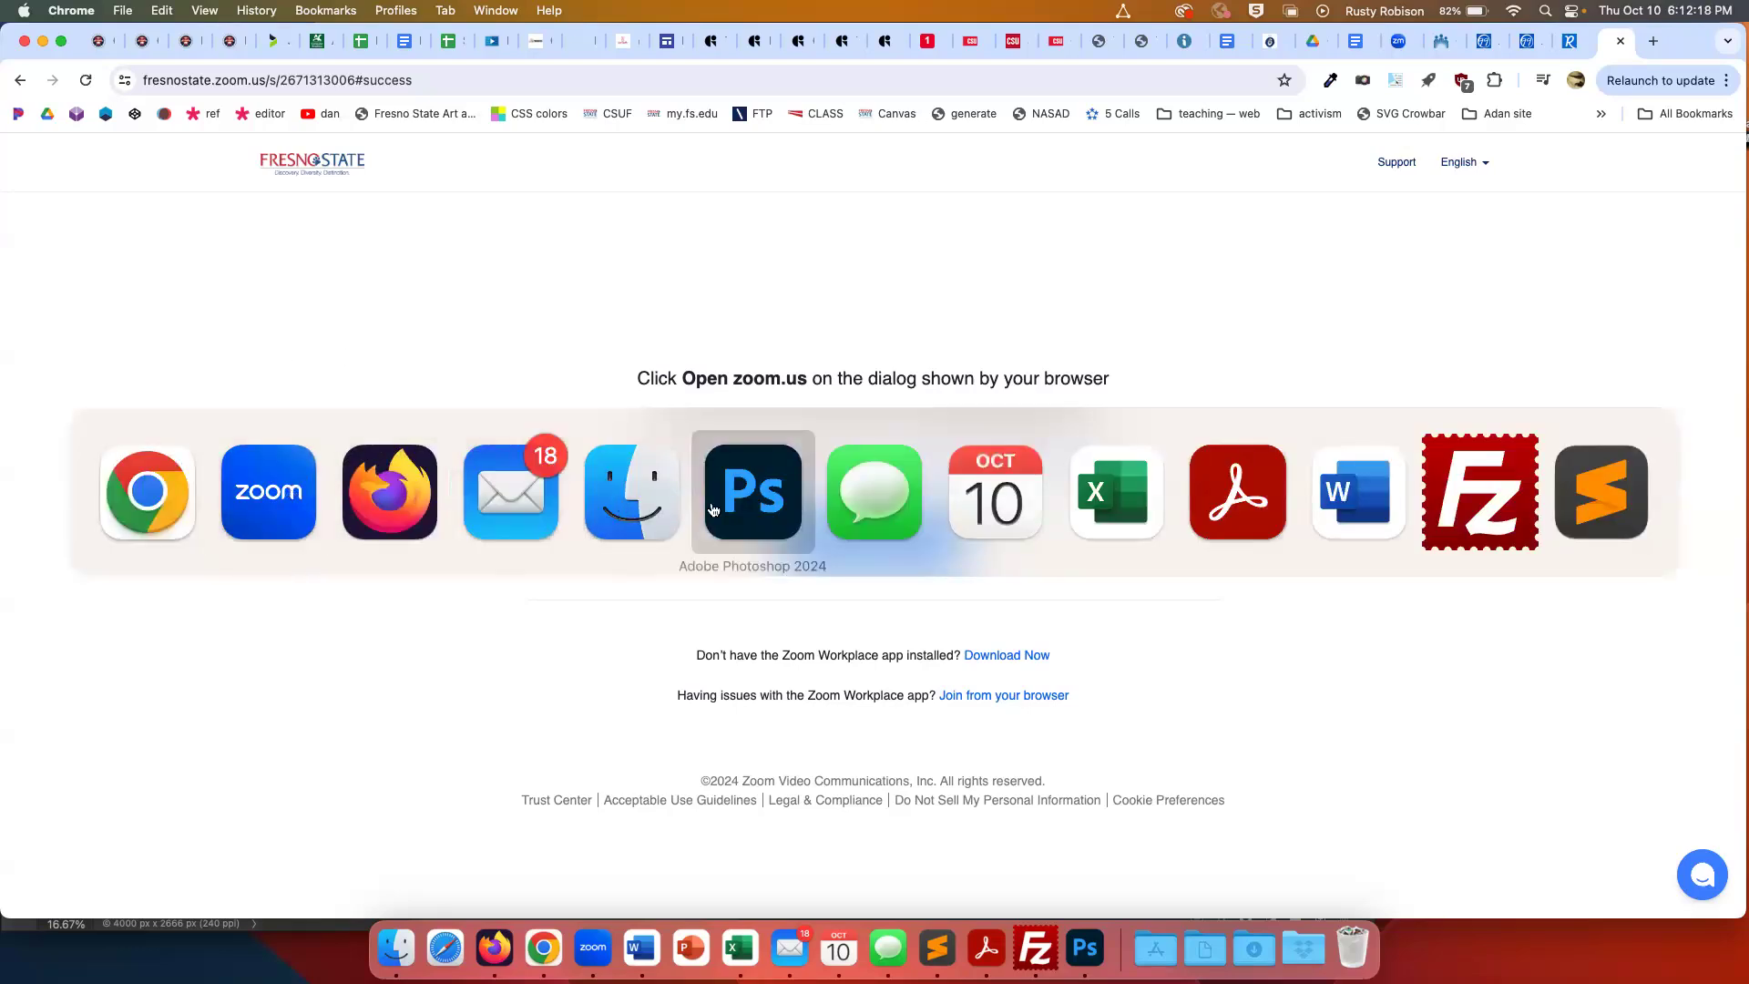
left_click(734, 505)
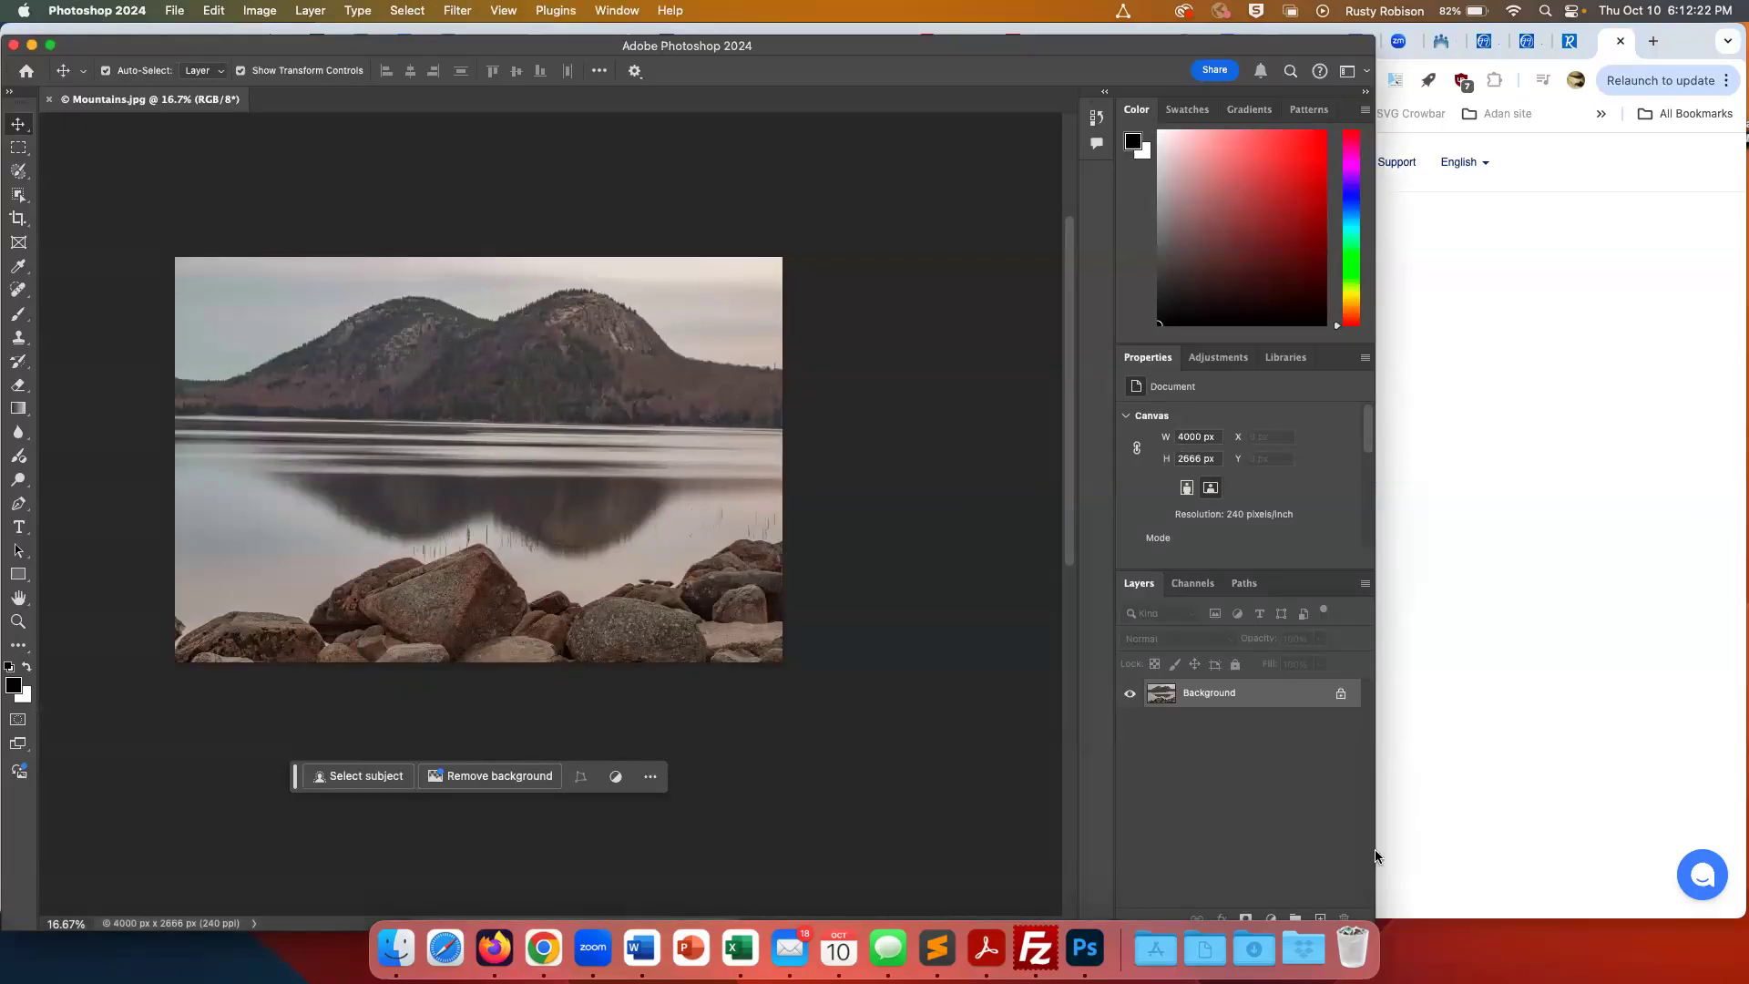
left_click_drag(1375, 853, 1738, 829)
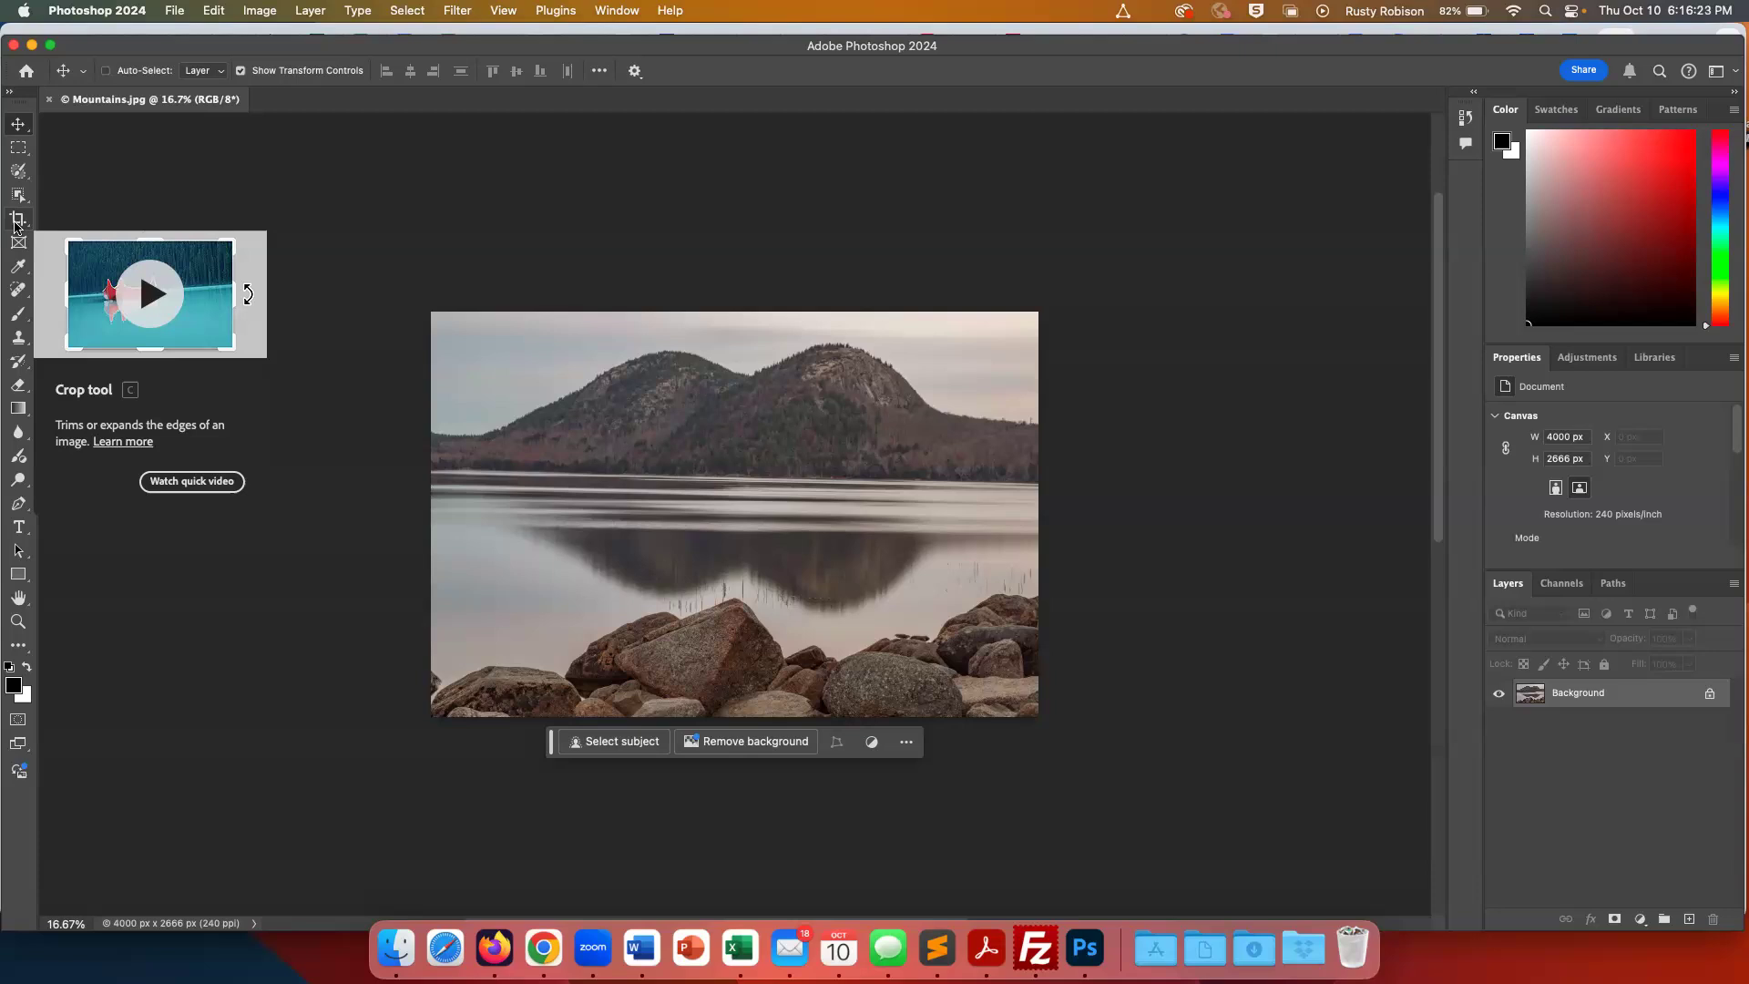
Switch to Chrome and search Google for "cropping tool physical"
key("super+Tab")
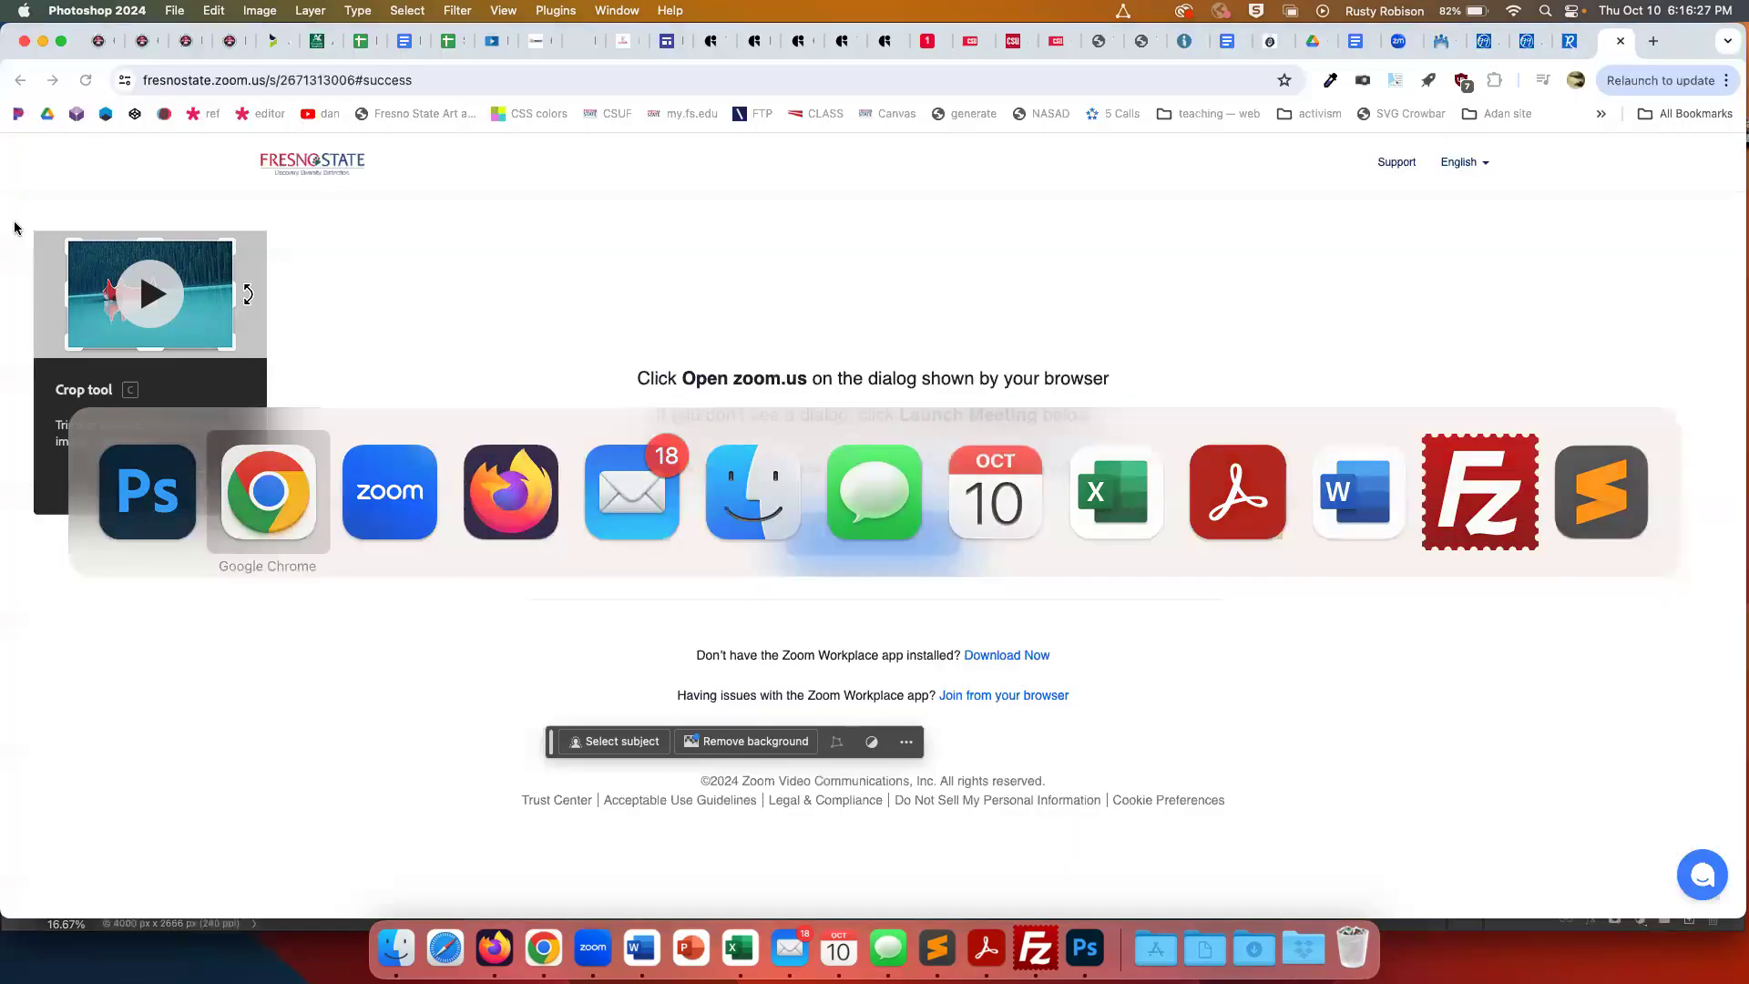
left_click(426, 84)
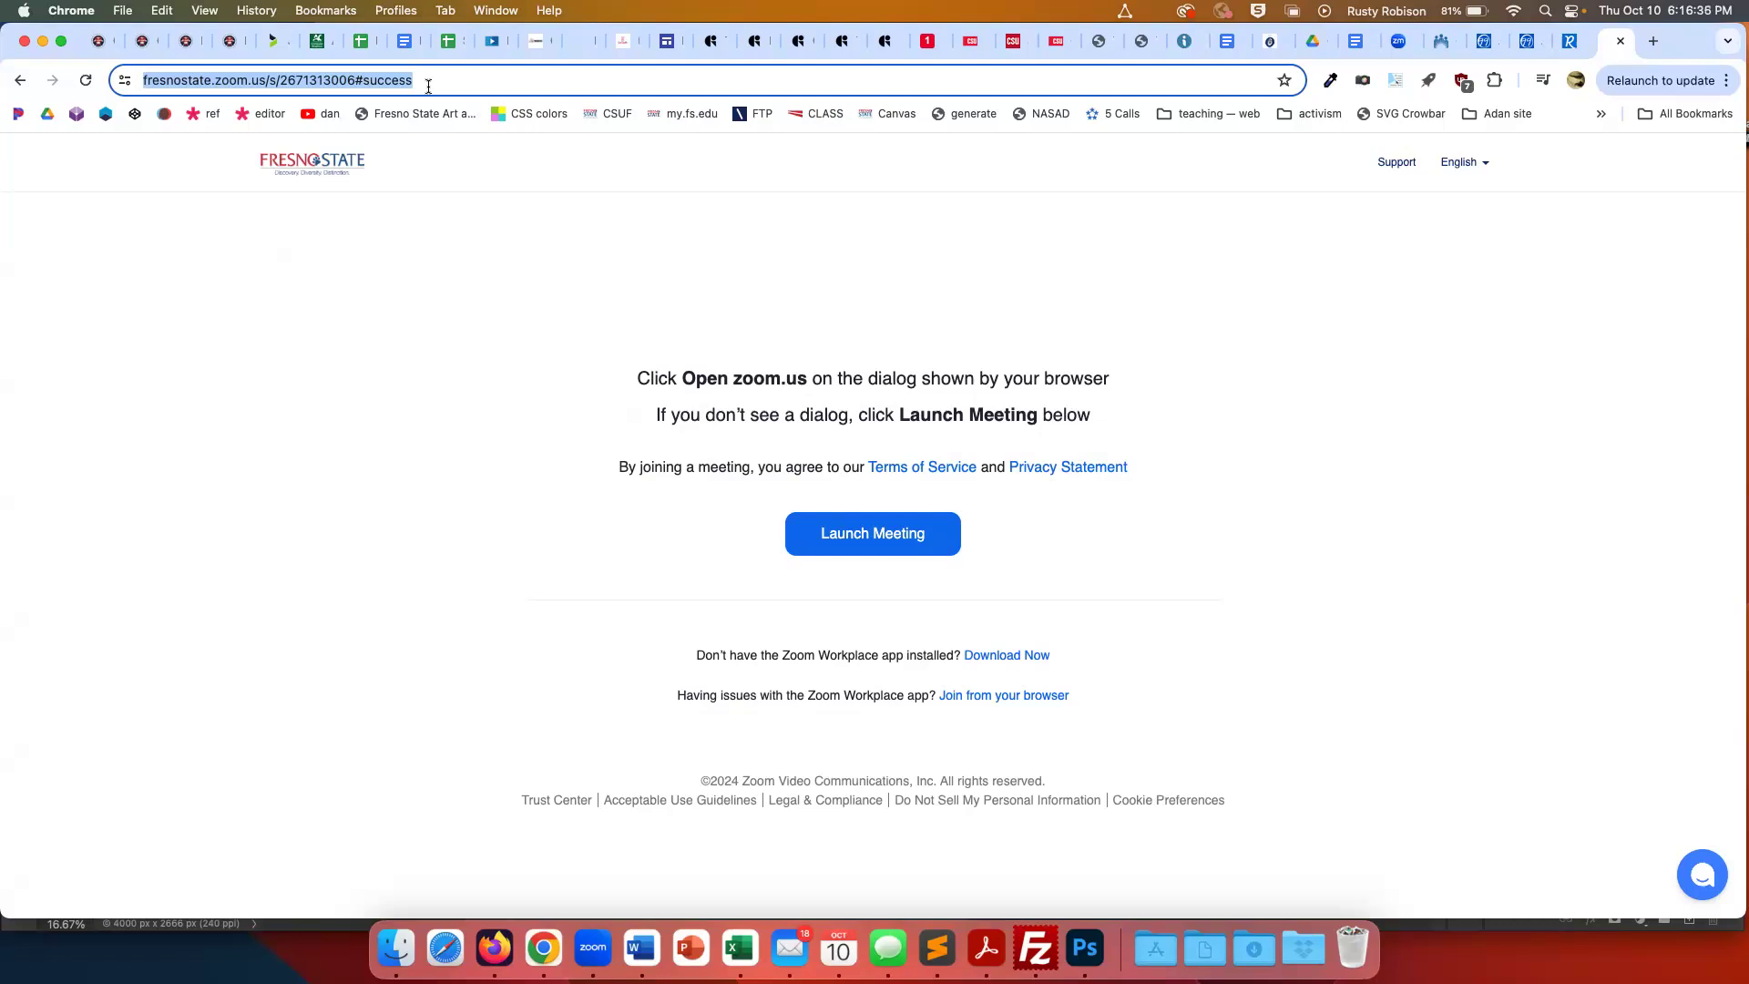
type("cro")
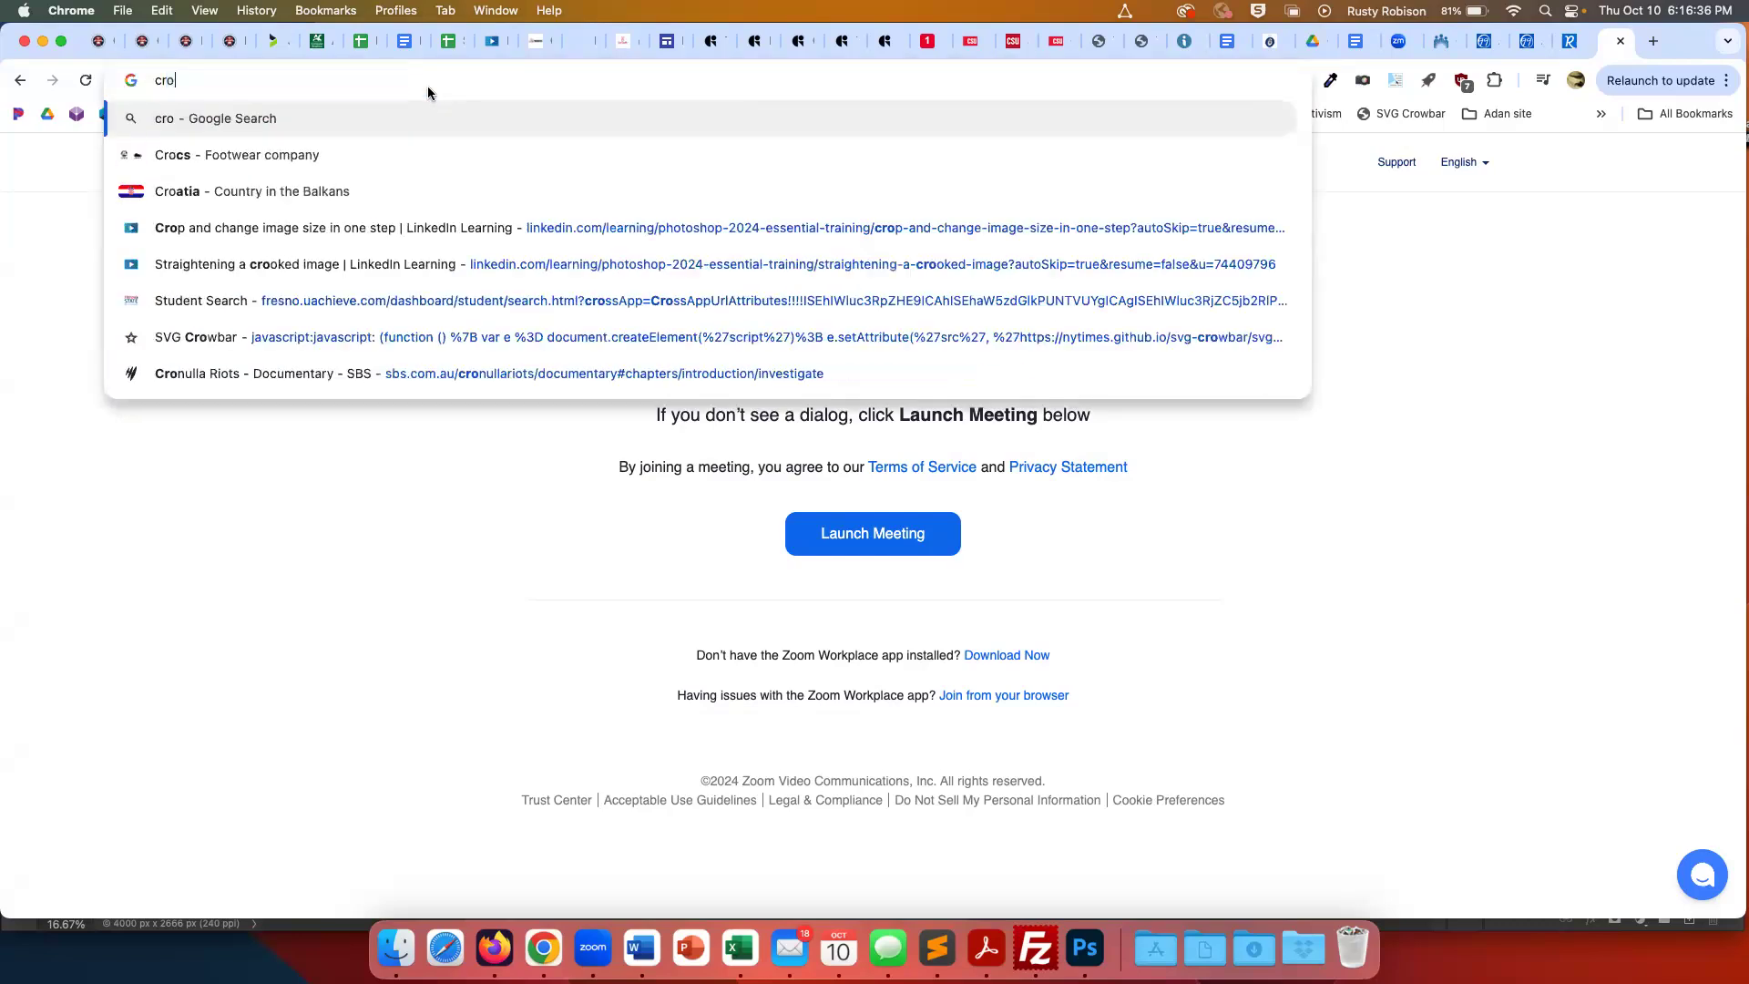
type("pping tool")
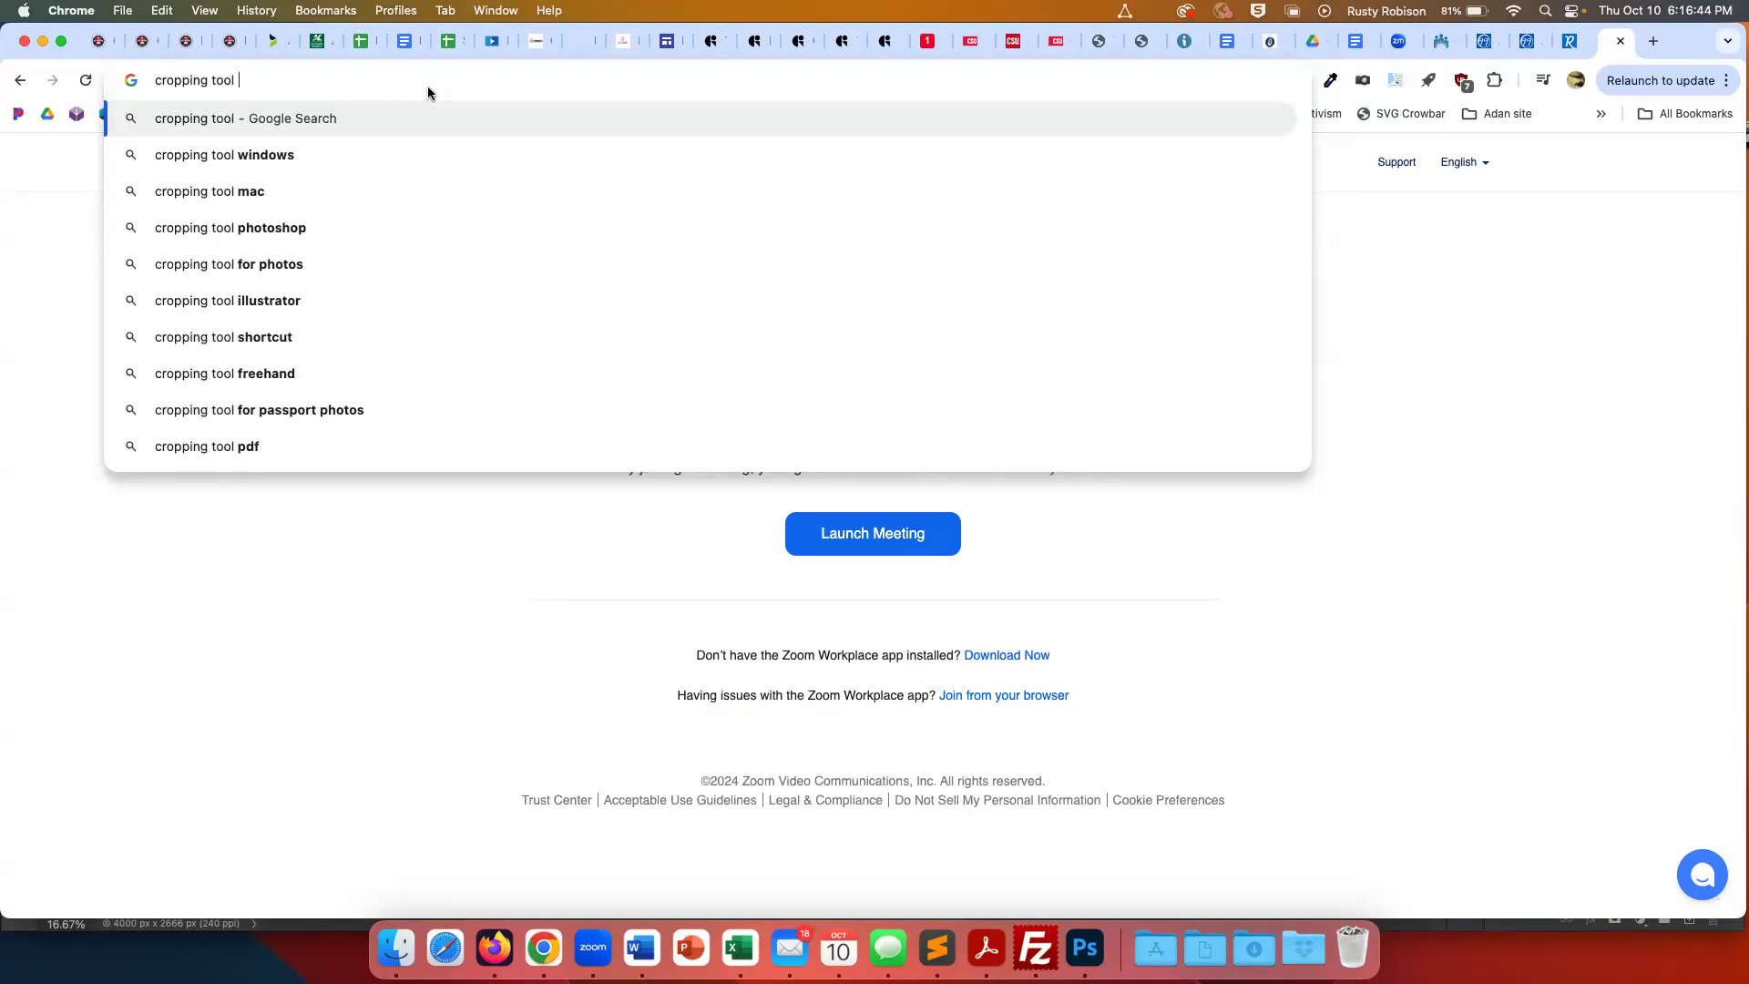
type(" physical")
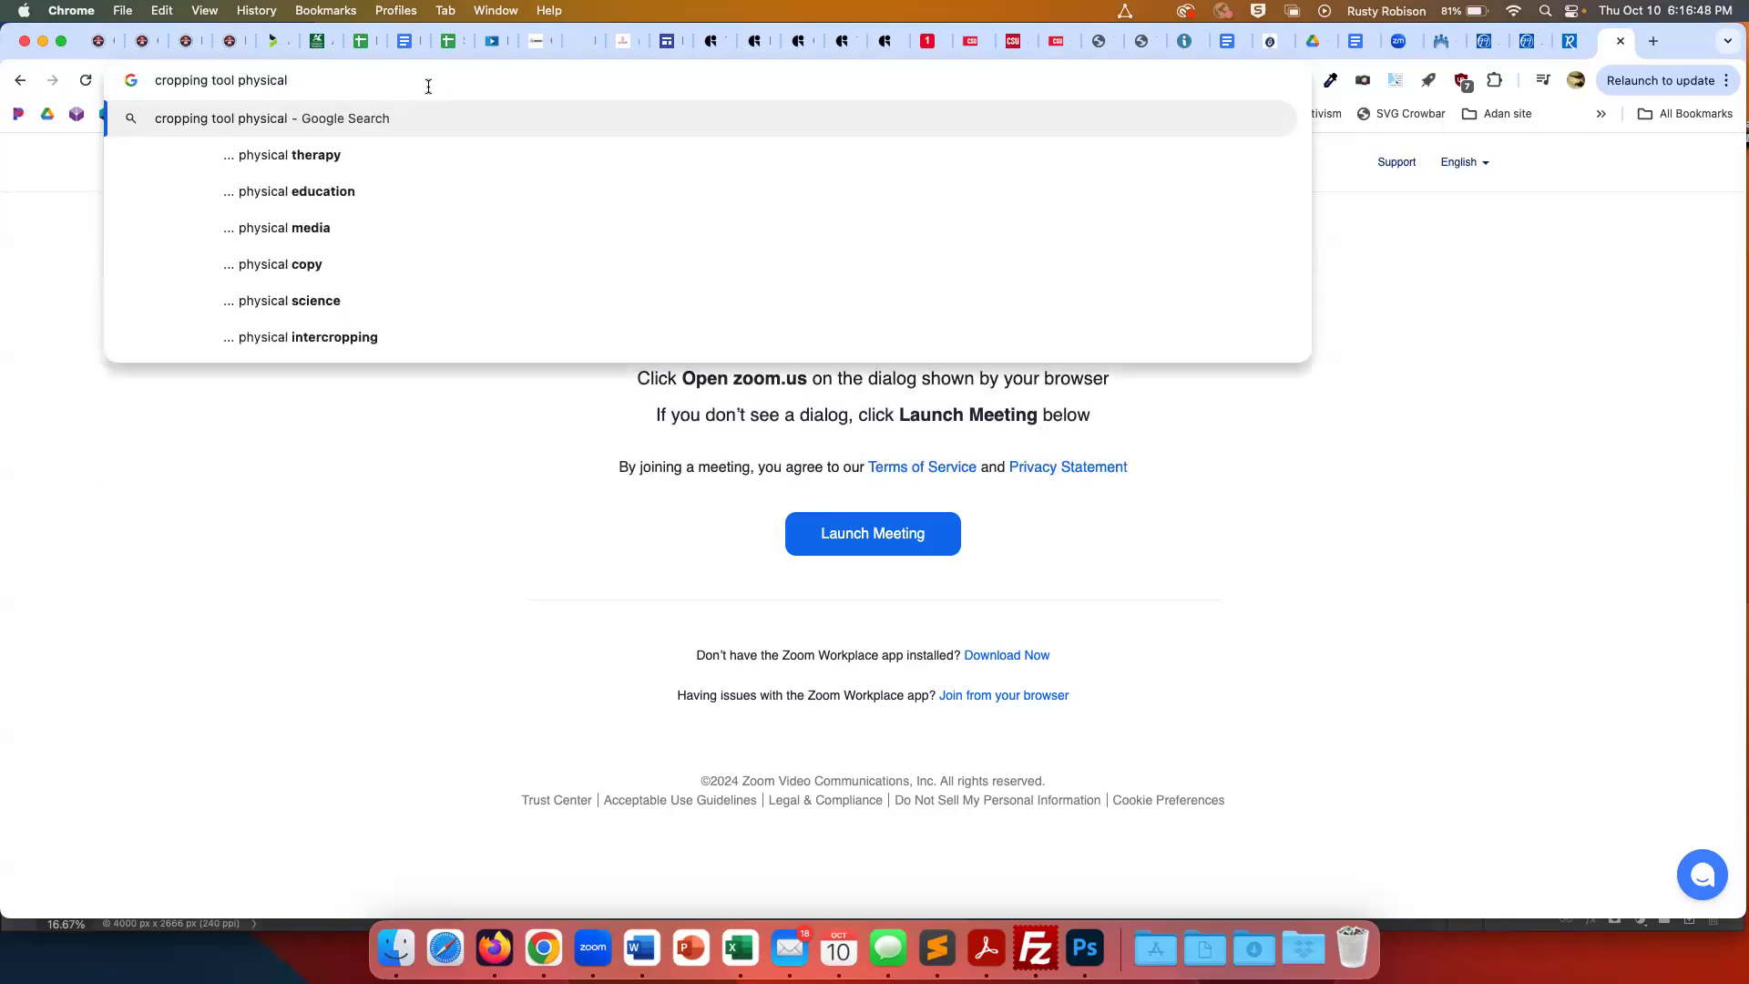
key("Return")
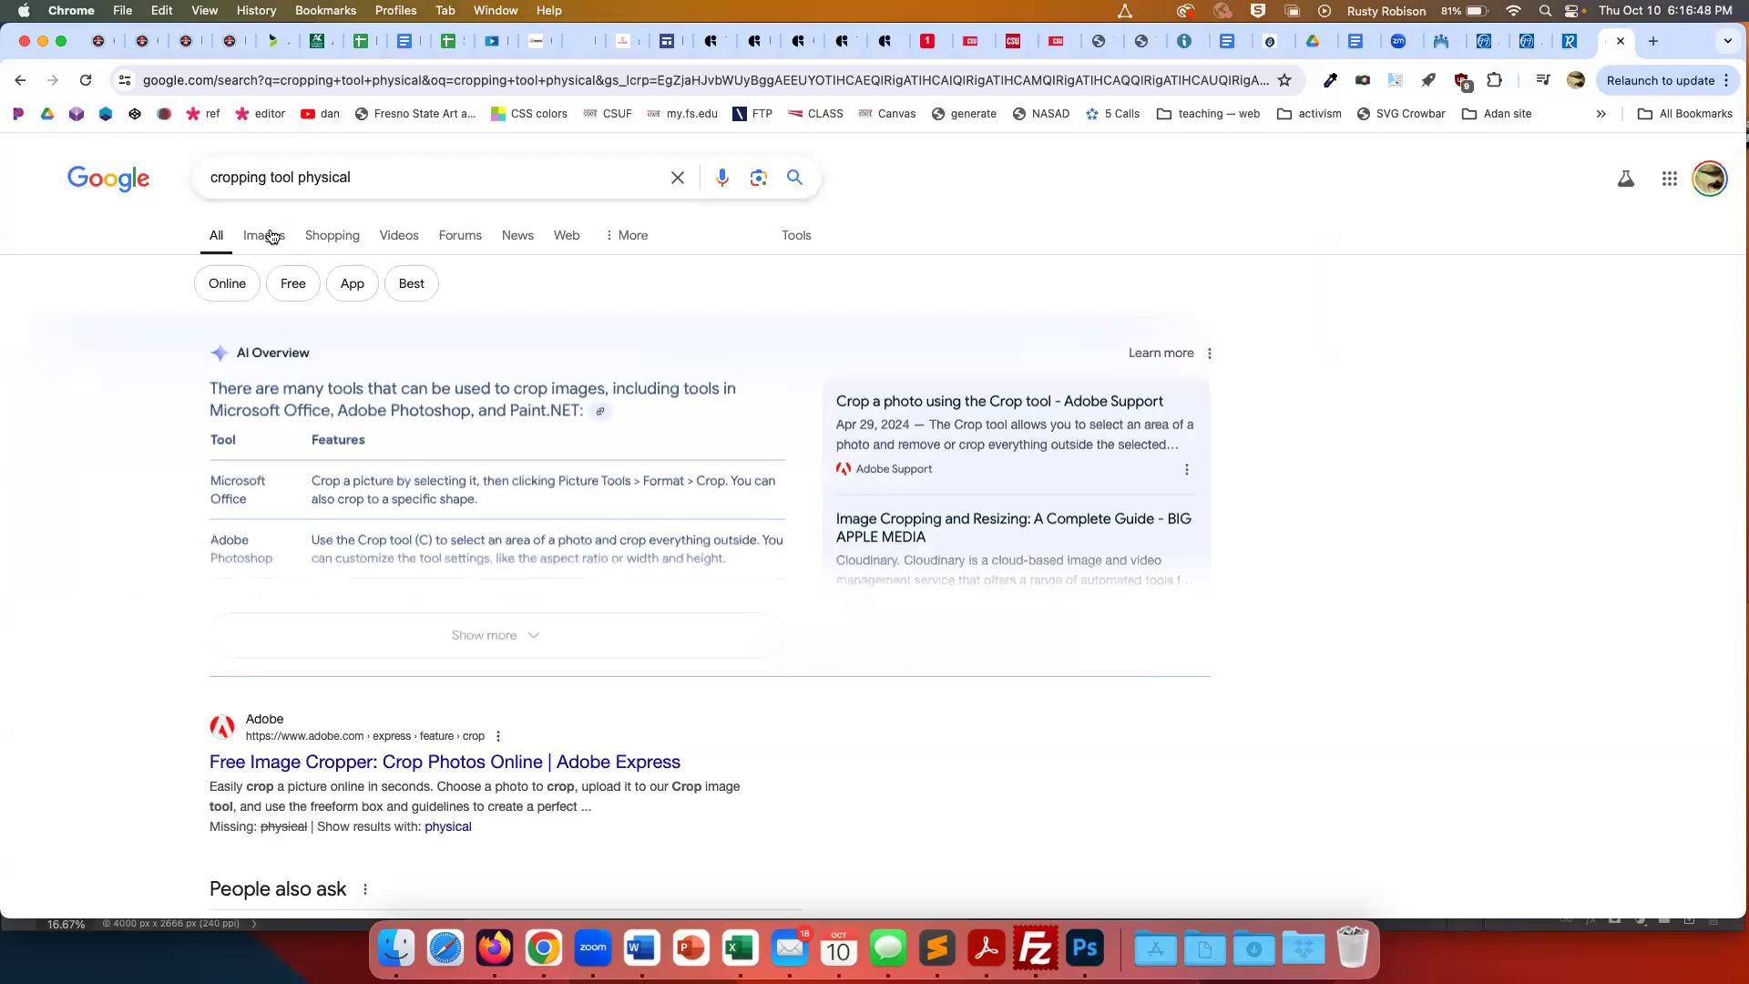
Preview the Tiny Tutorials' Adobe Classroom picture among the image results and look through its related images
left_click(262, 236)
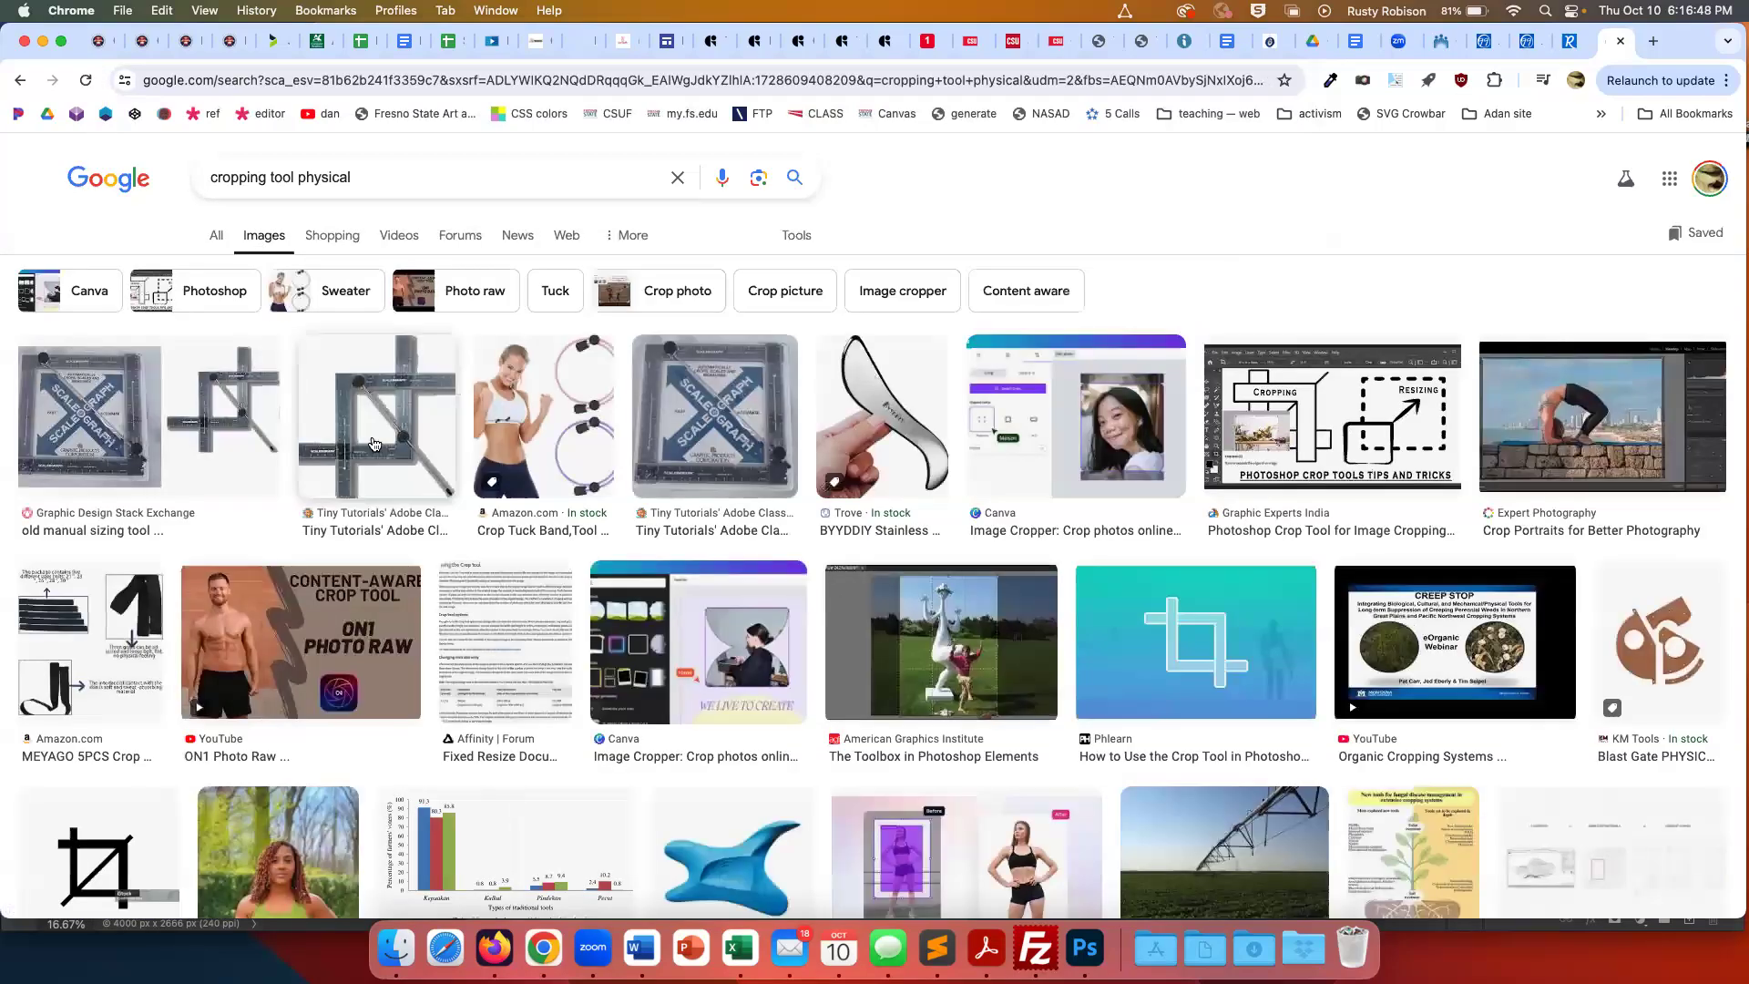
left_click(375, 442)
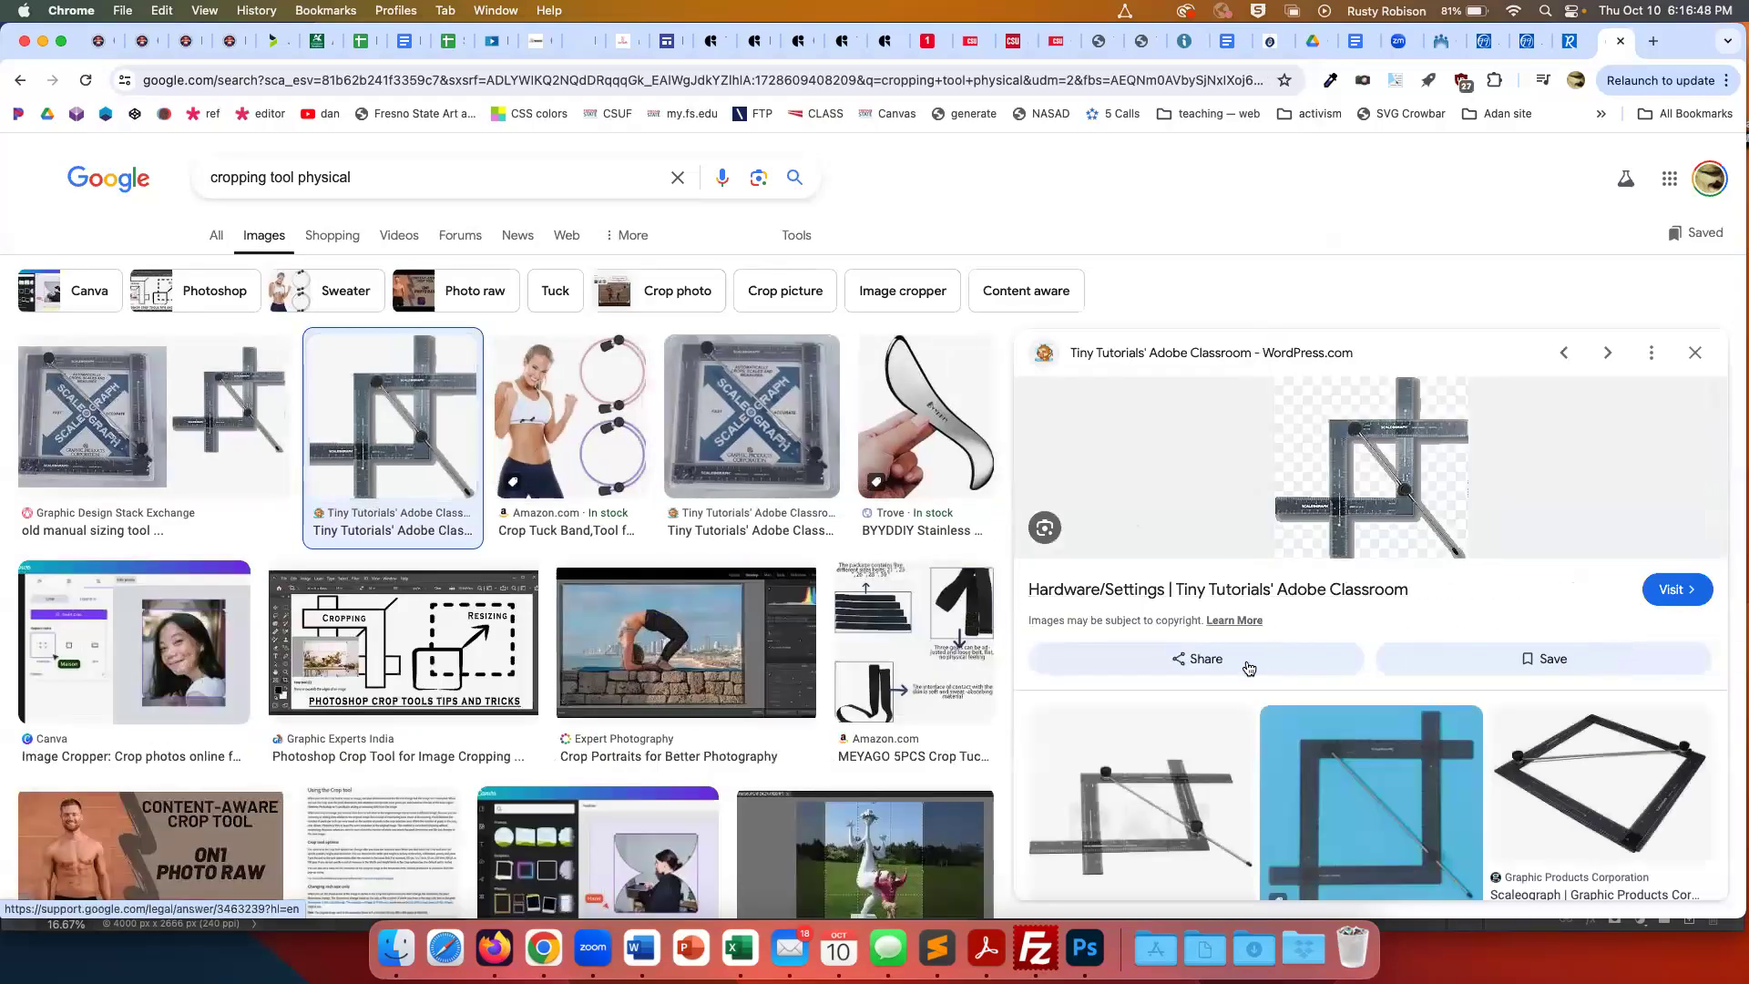
scroll(1248, 637, "down", 5)
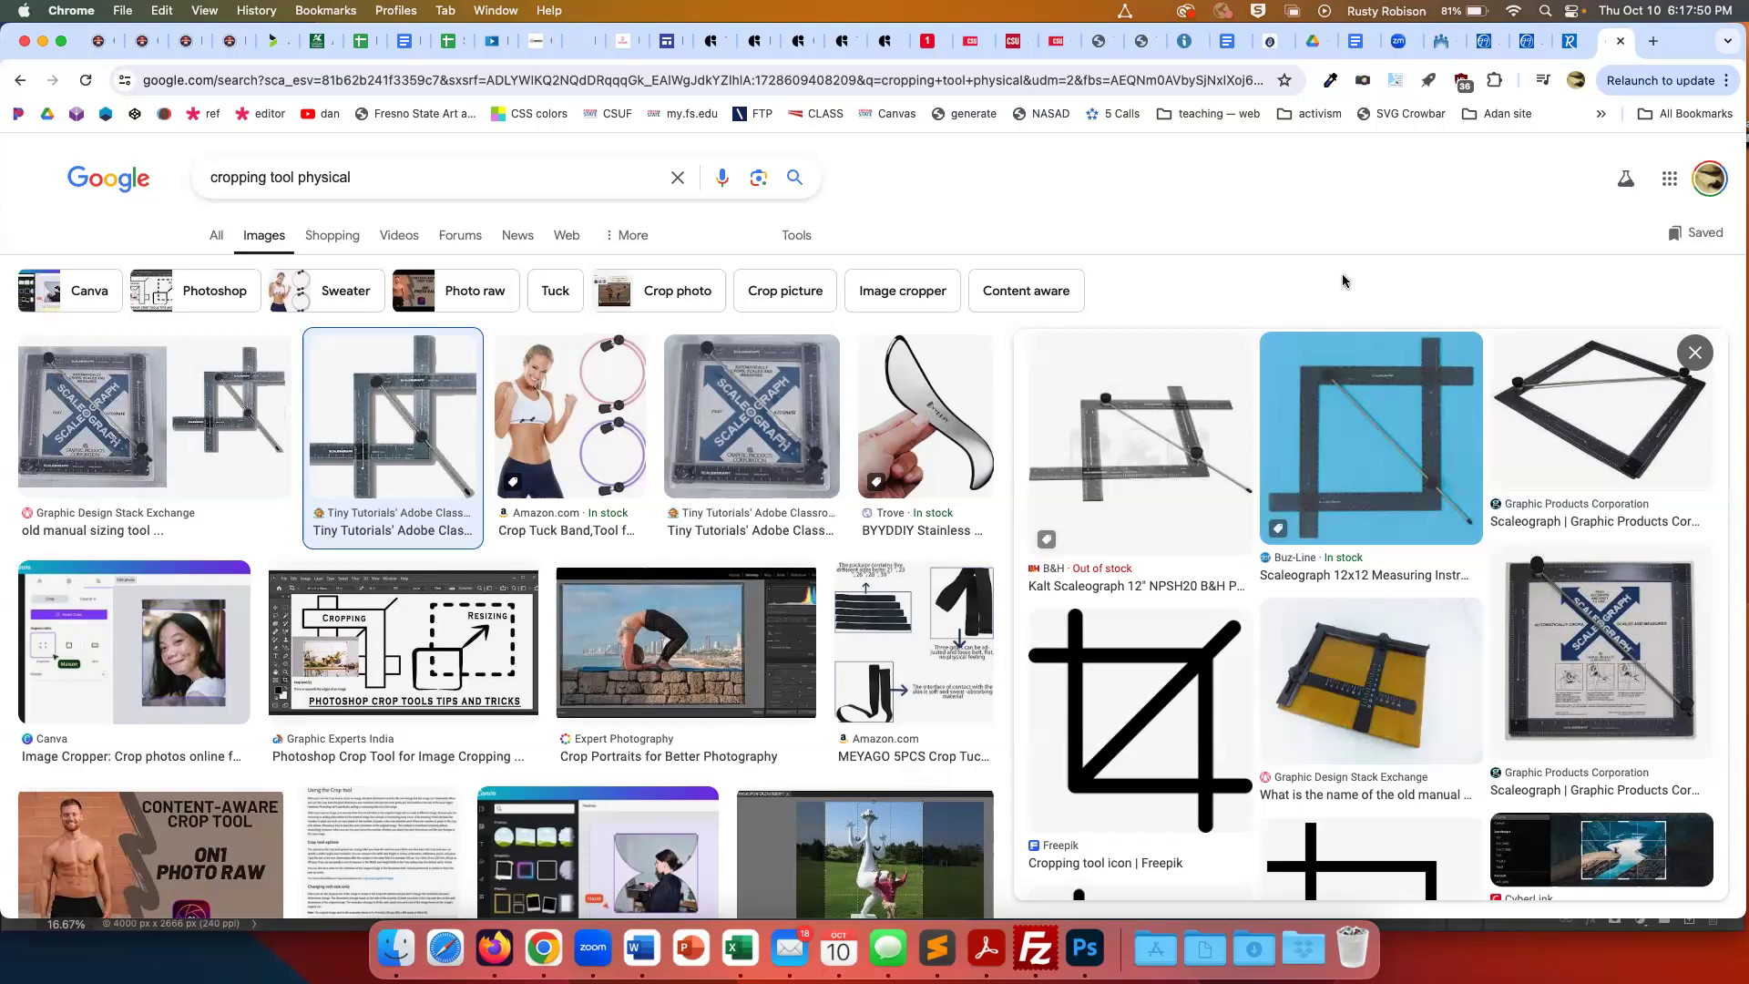
Close the image search, return to Photoshop, and move the contextual task bar away from the photo
key("super+w")
key("super+Tab")
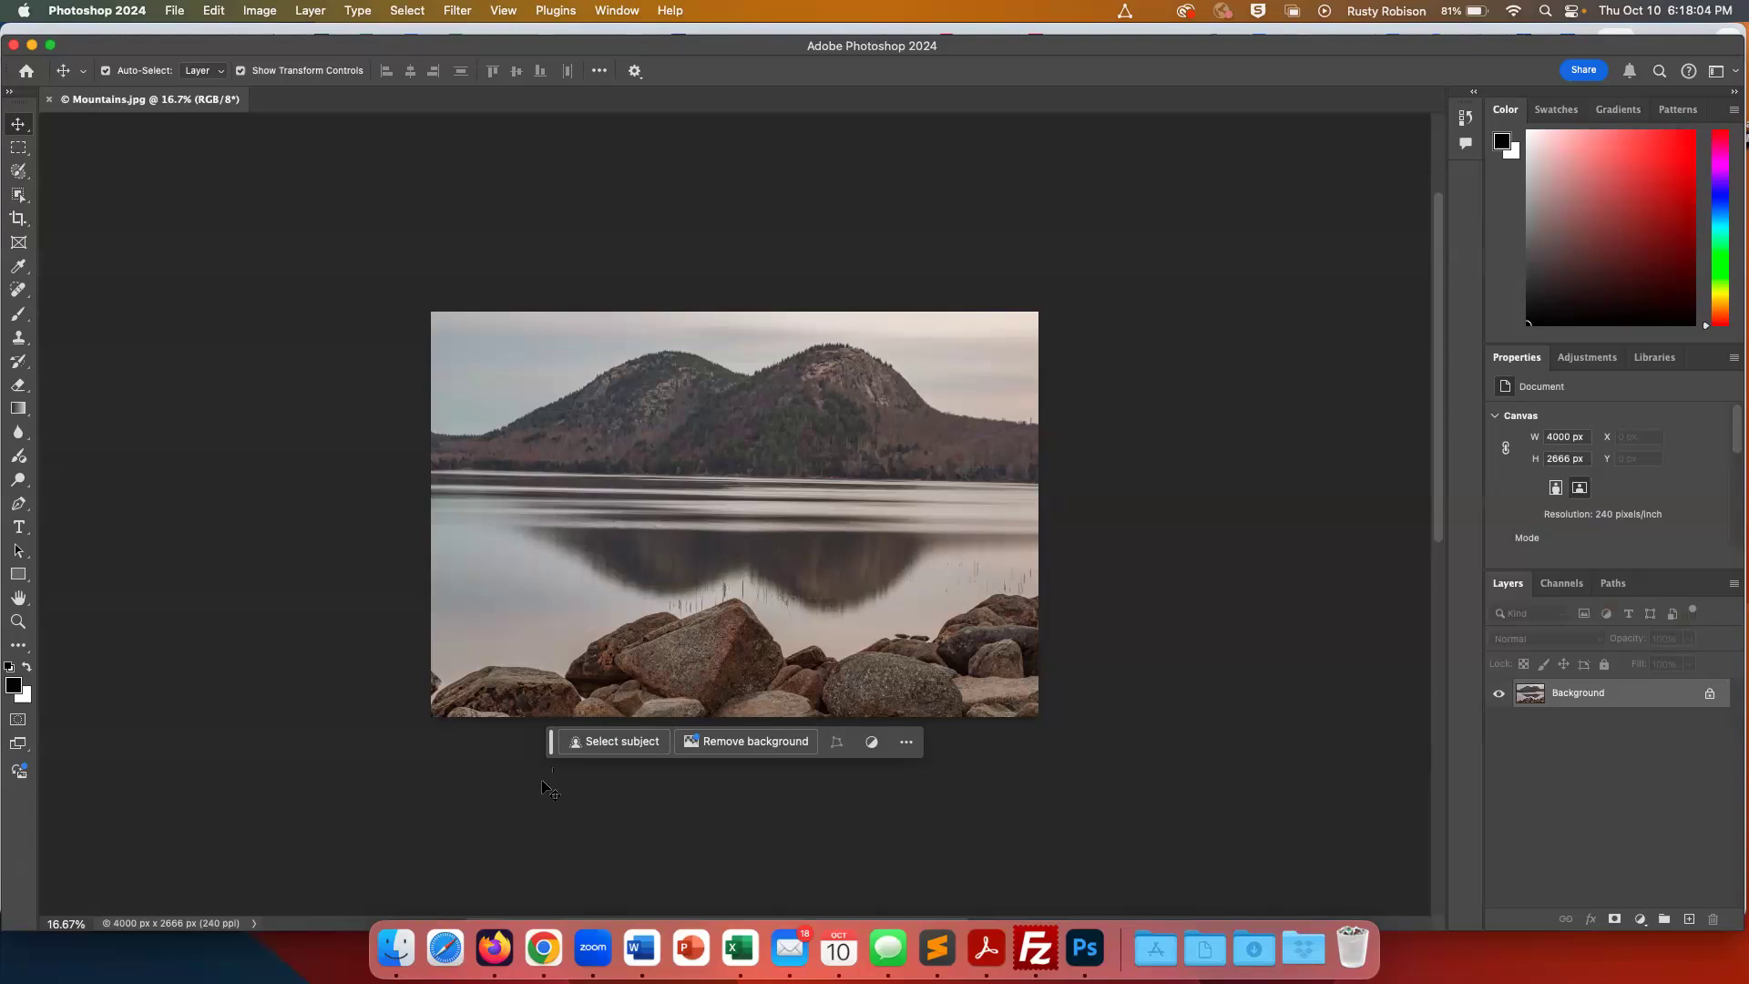
left_click_drag(550, 746, 55, 895)
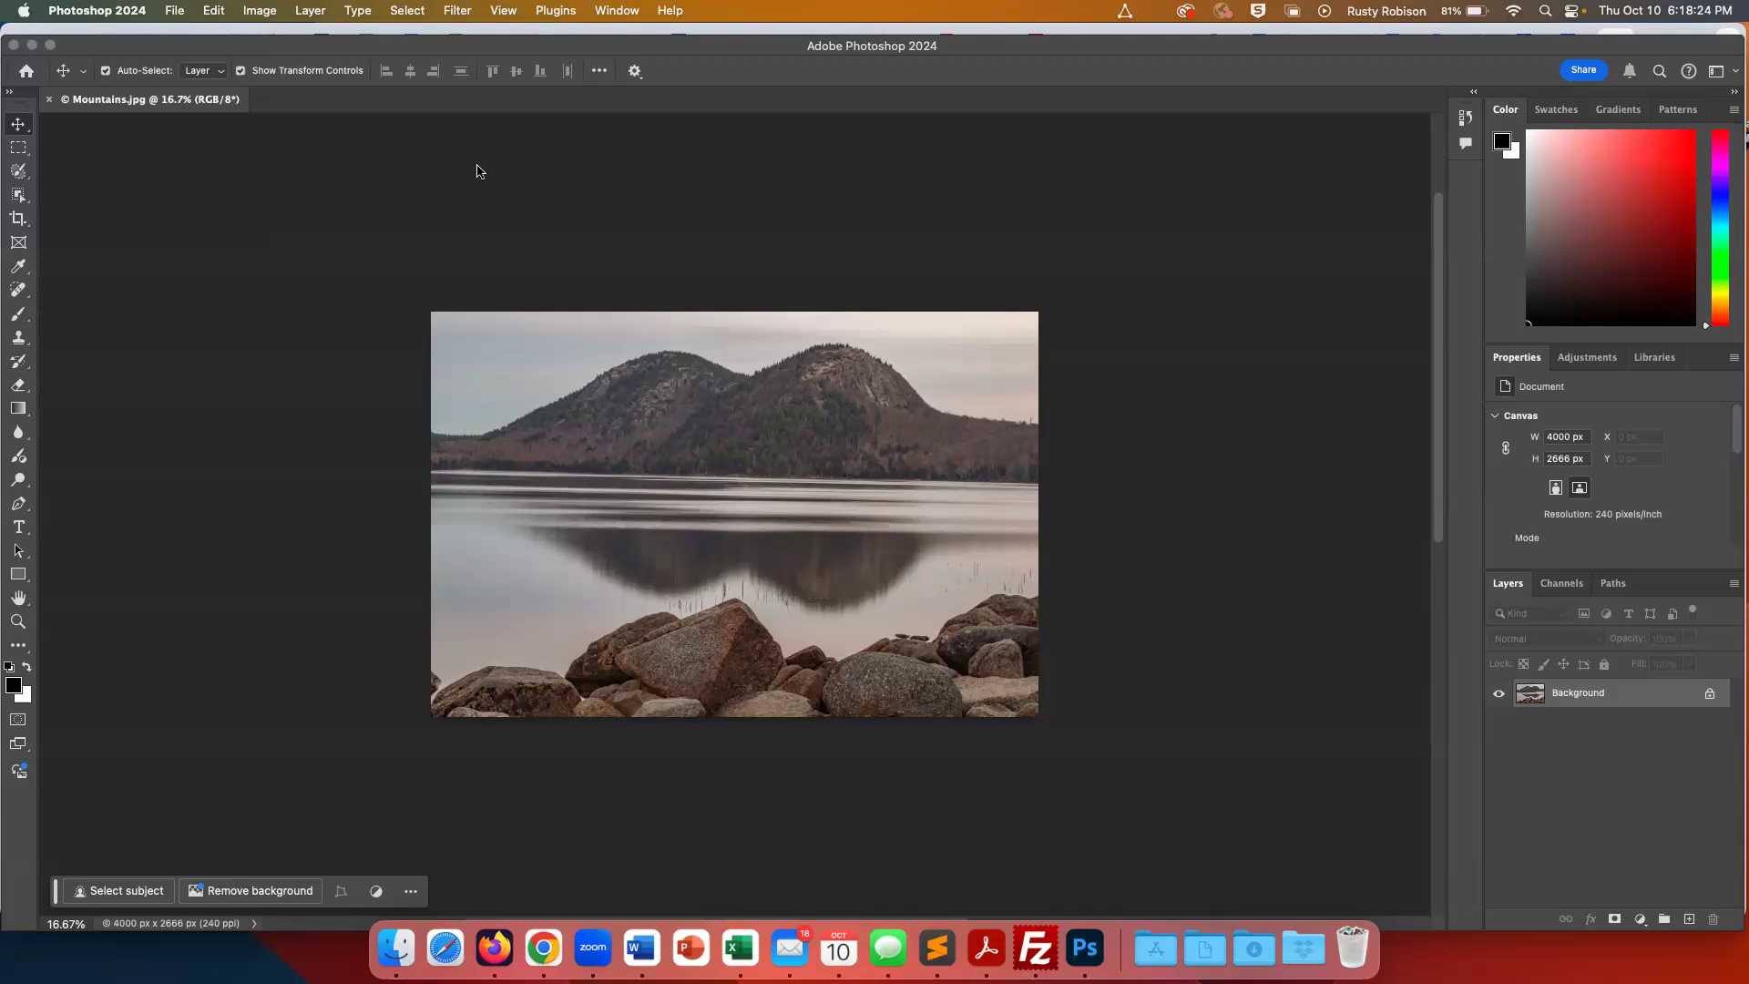
Set a new canvas size of 4400 pixels wide by 3066 pixels high for Mountains.jpg
left_click(260, 11)
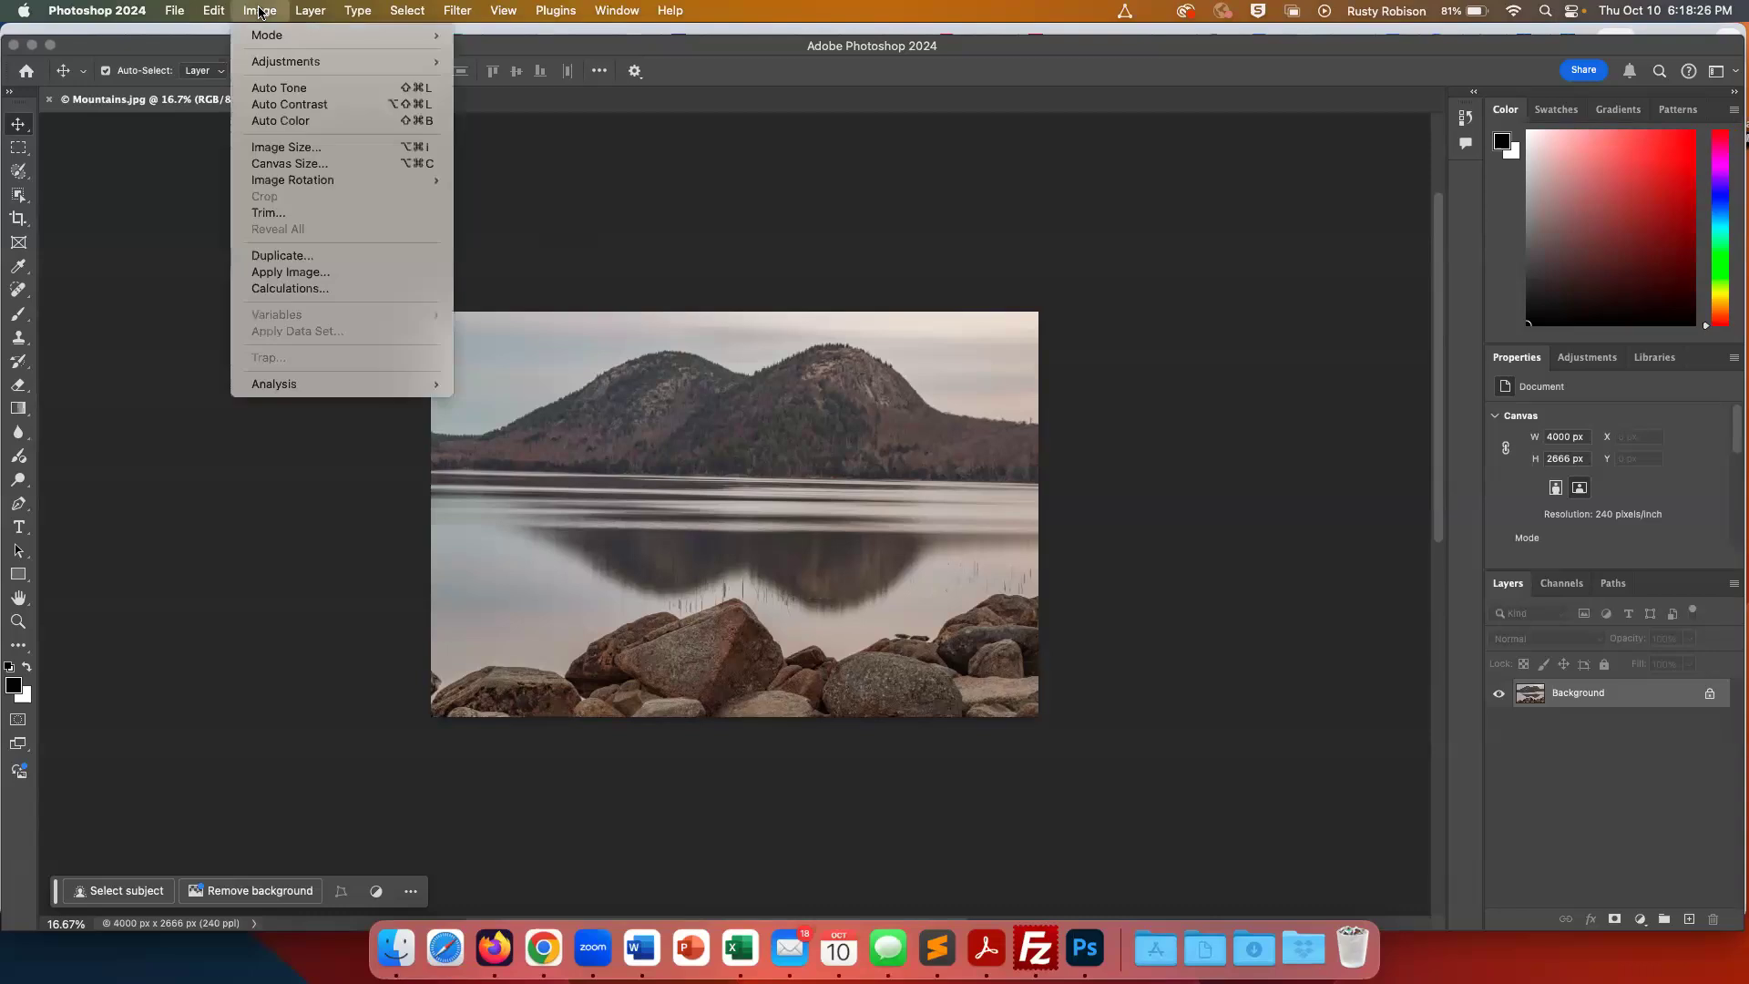
left_click(288, 164)
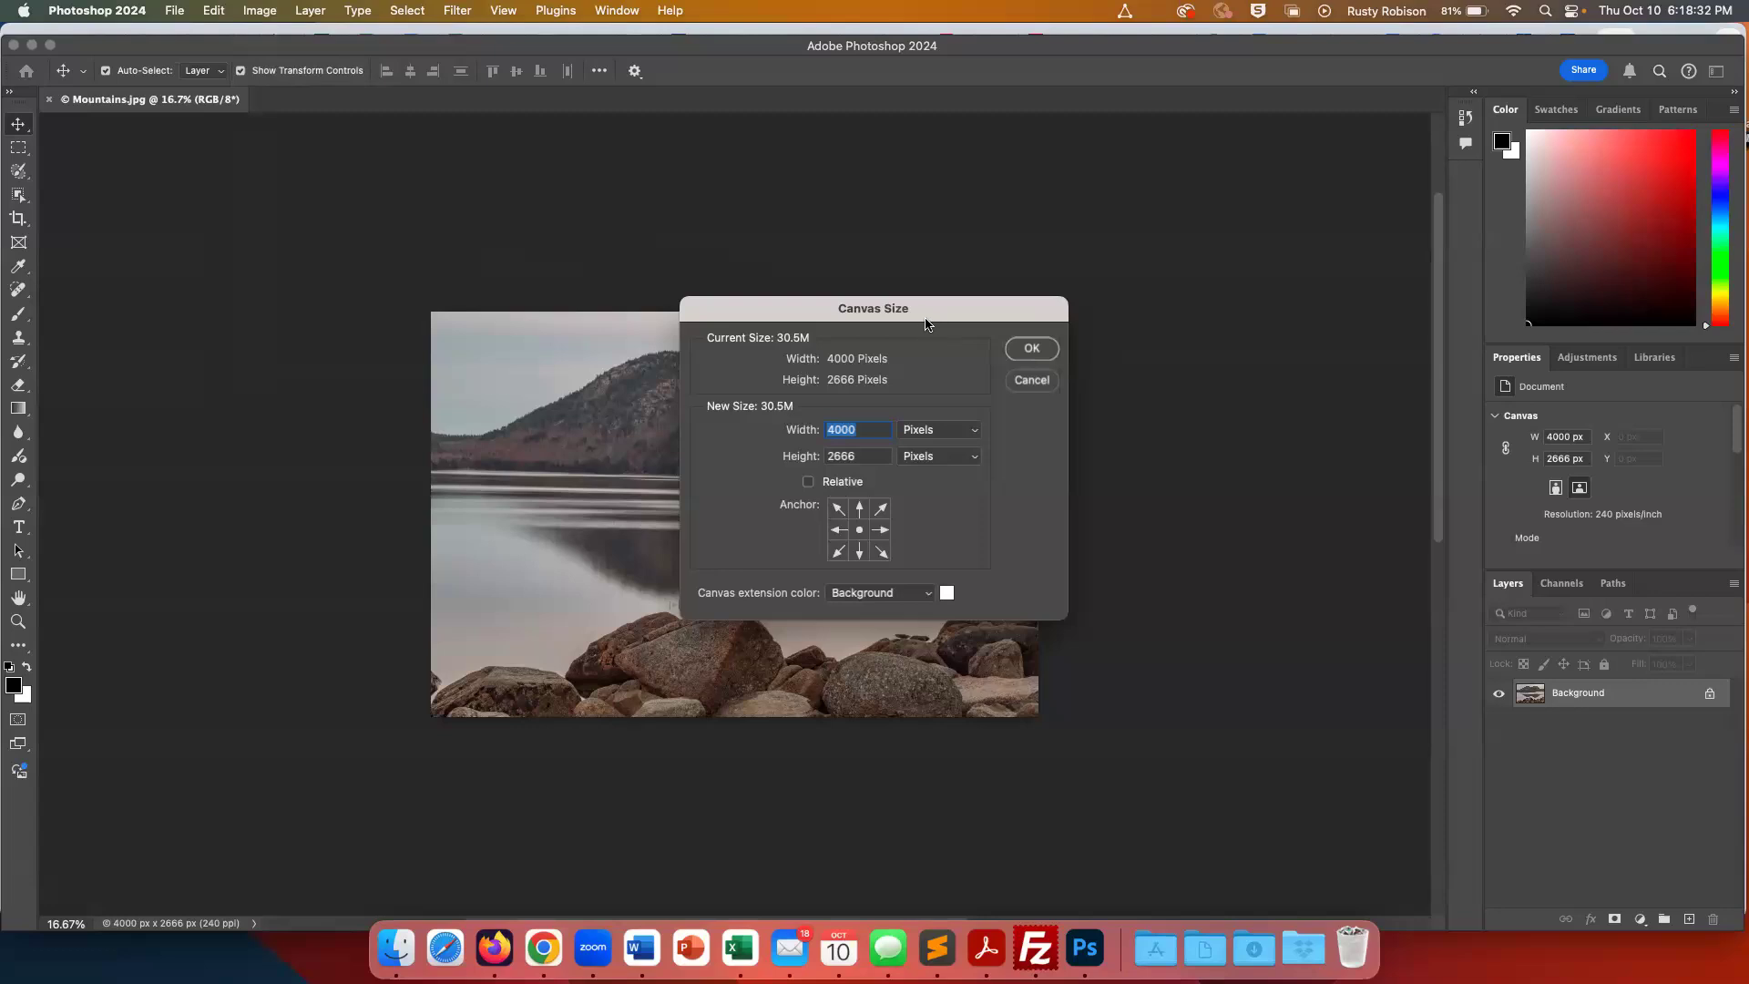
left_click_drag(929, 312, 1274, 188)
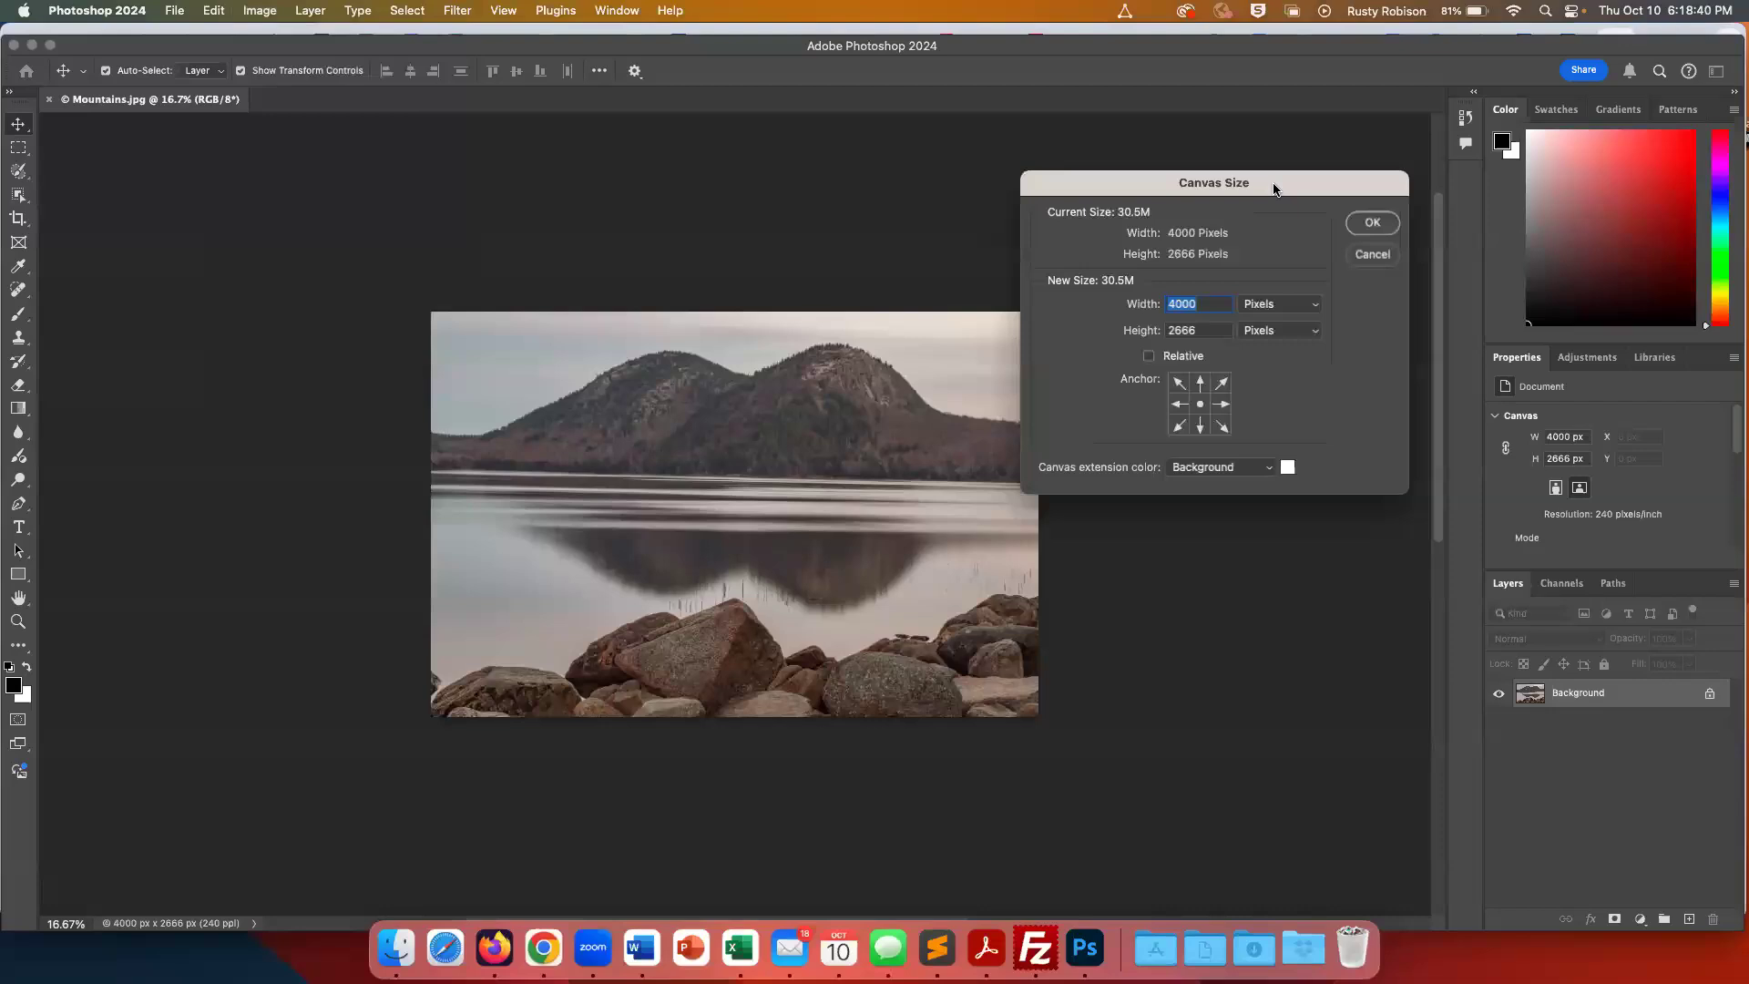
left_click_drag(1274, 189, 1291, 173)
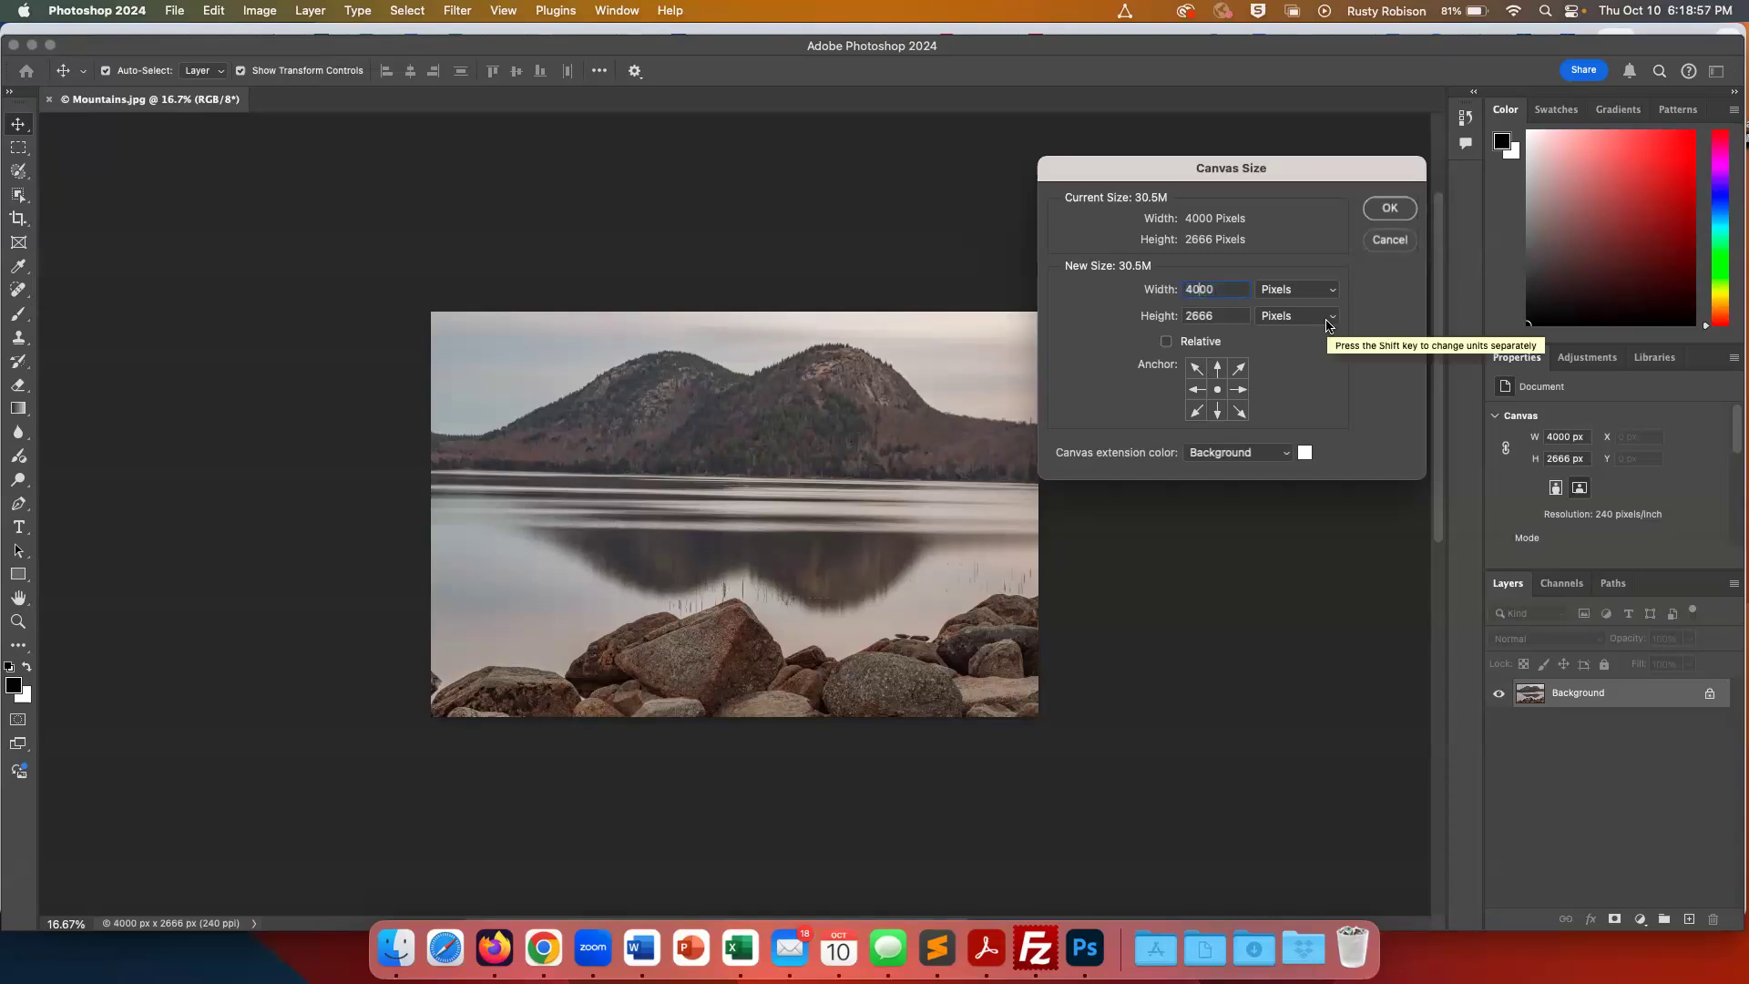
type("4400")
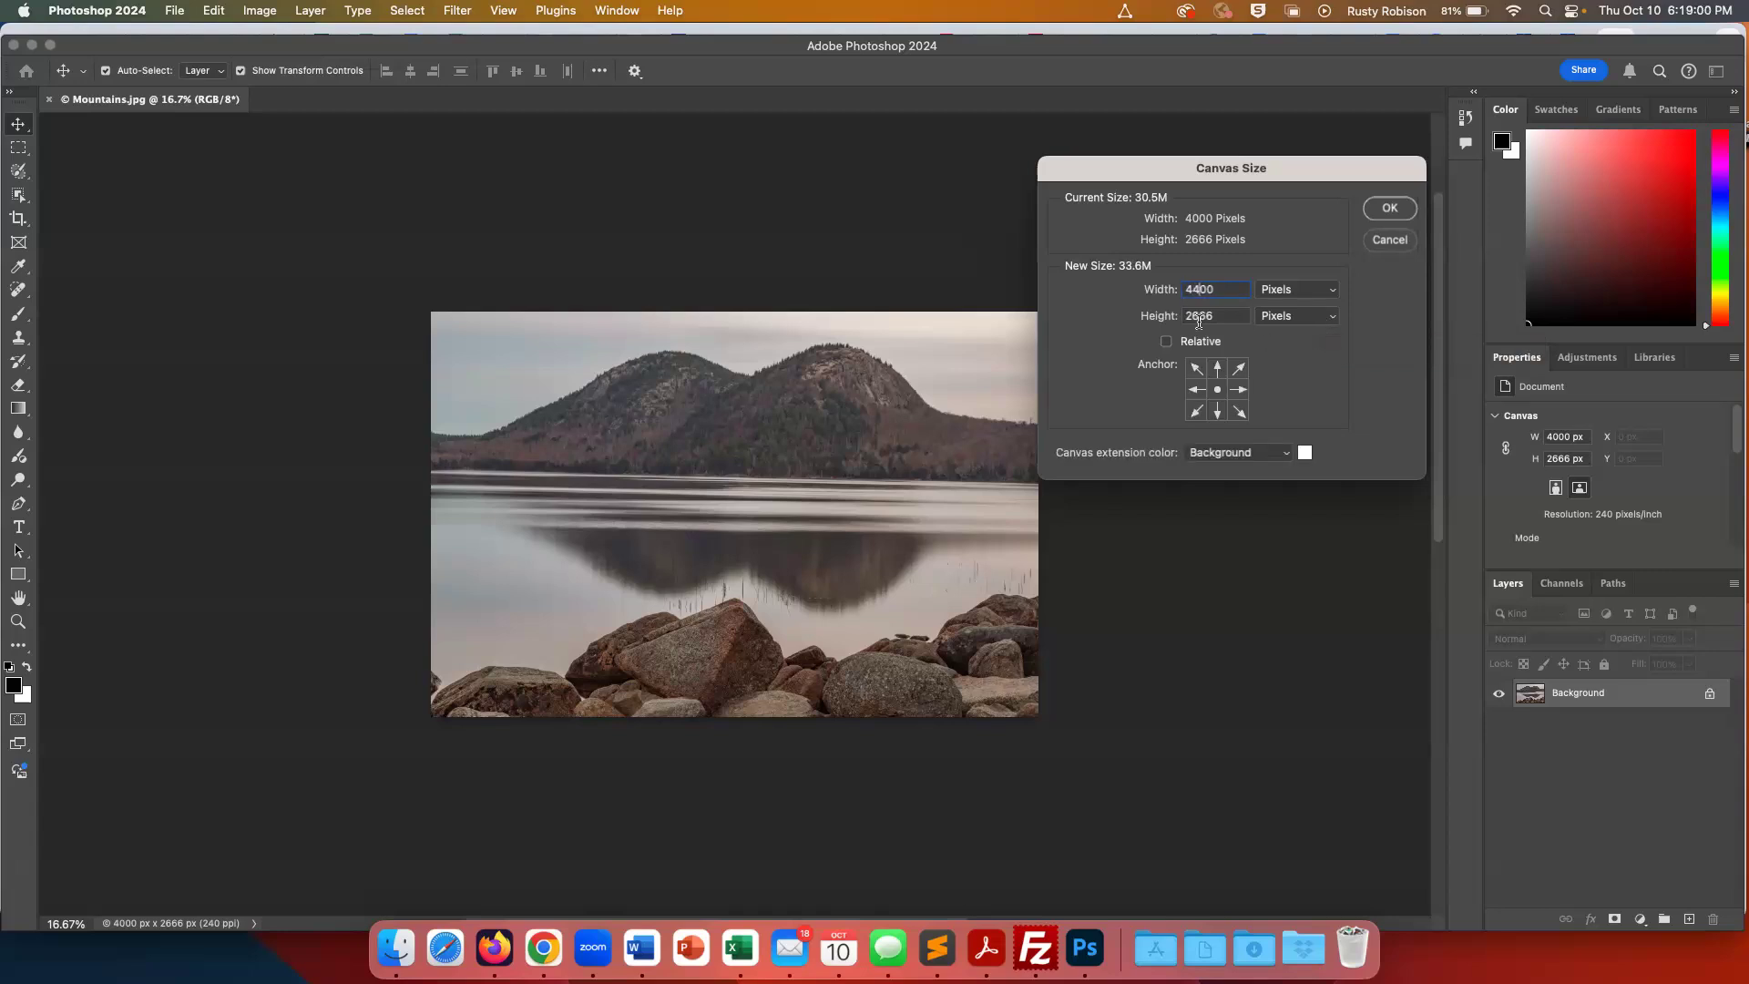
double_click(1196, 319)
type("66")
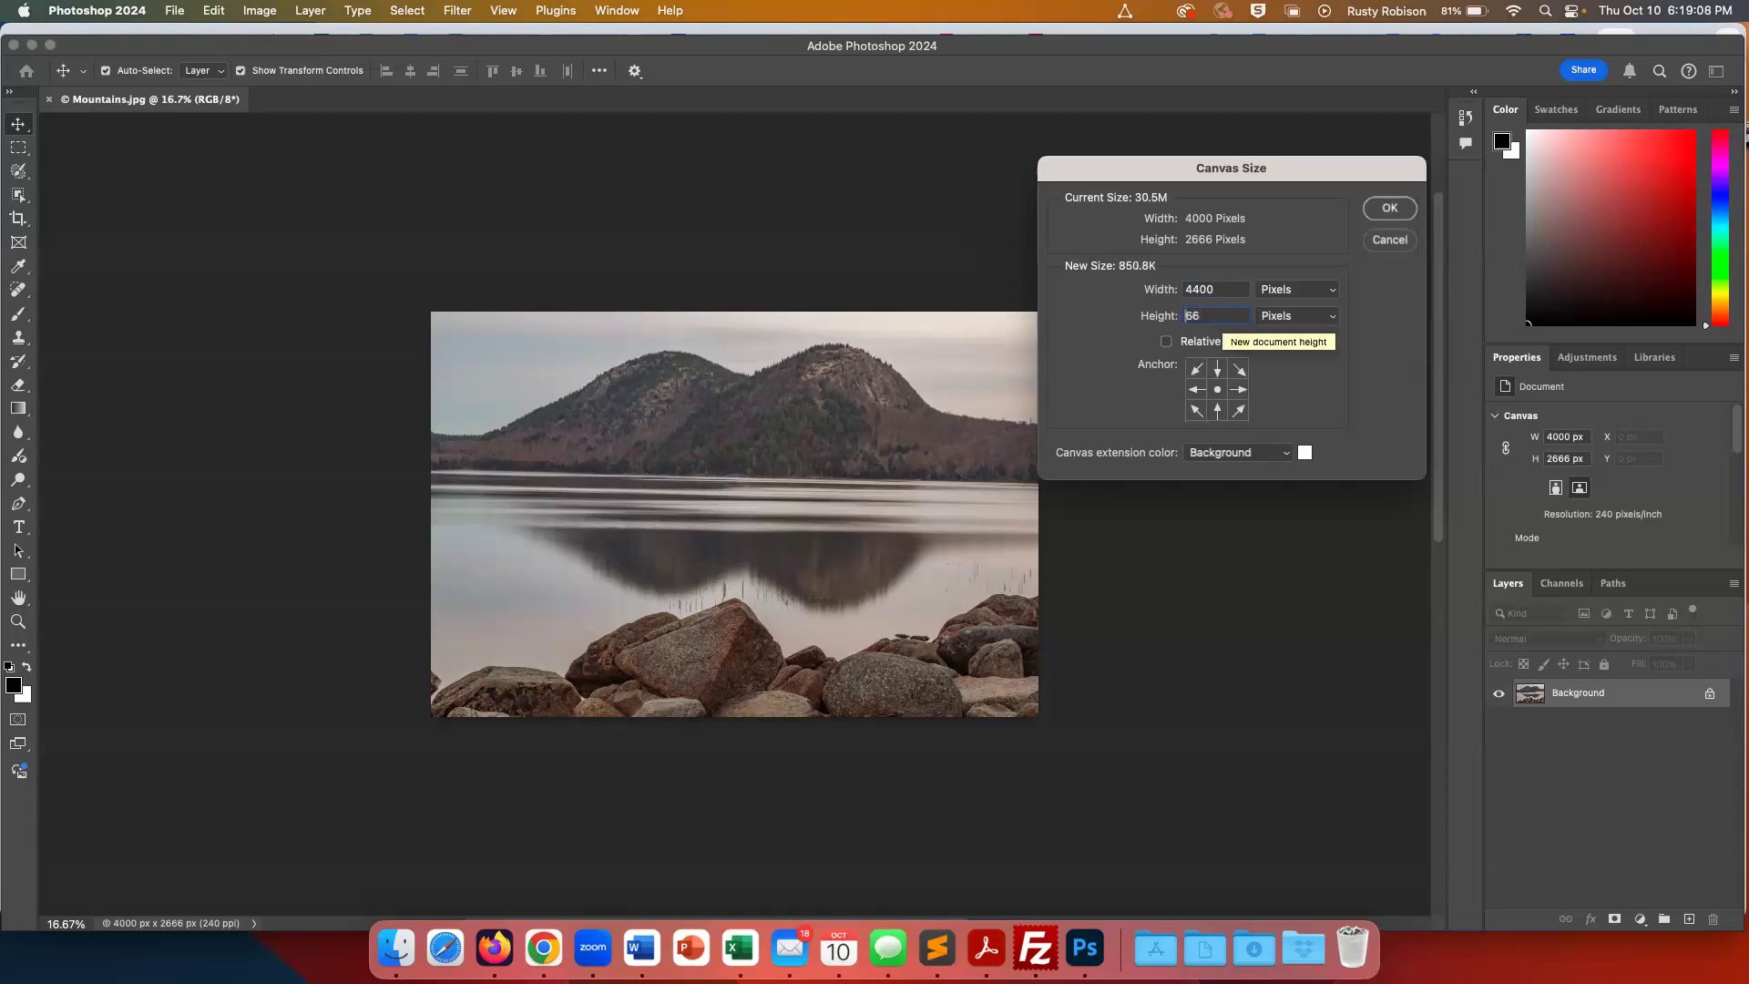
type("30")
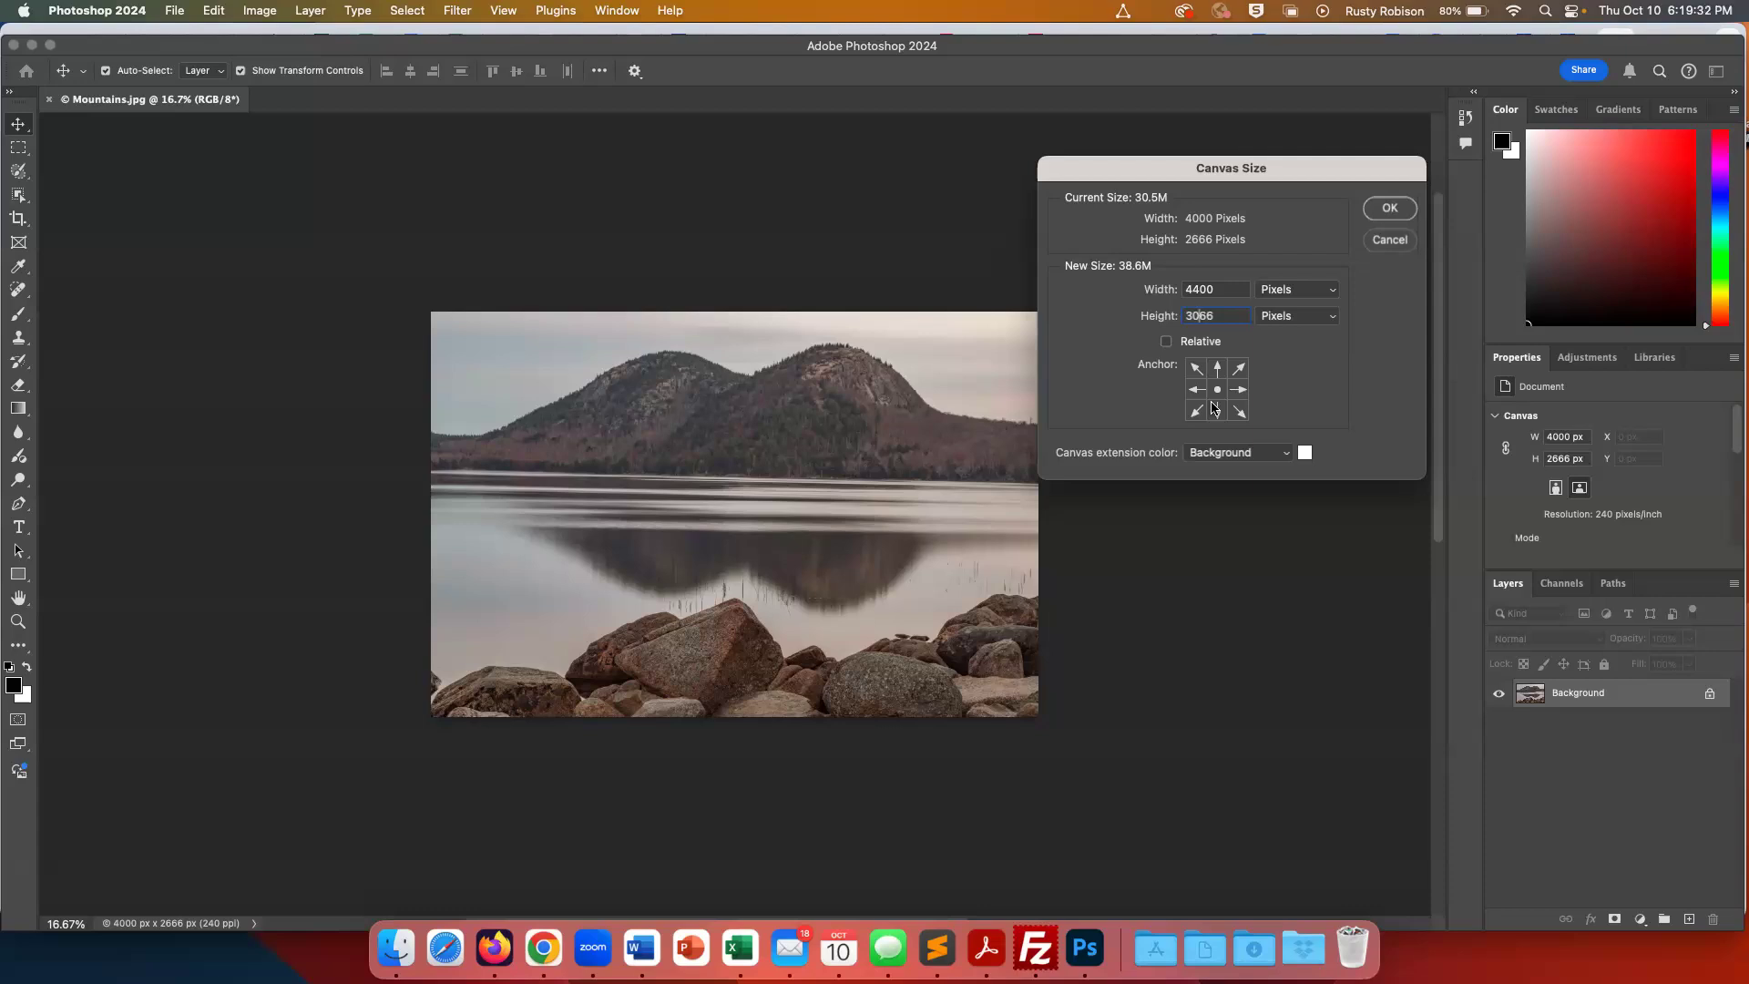
Apply the canvas extension using the Background color, and undo the enlargement
left_click(1284, 454)
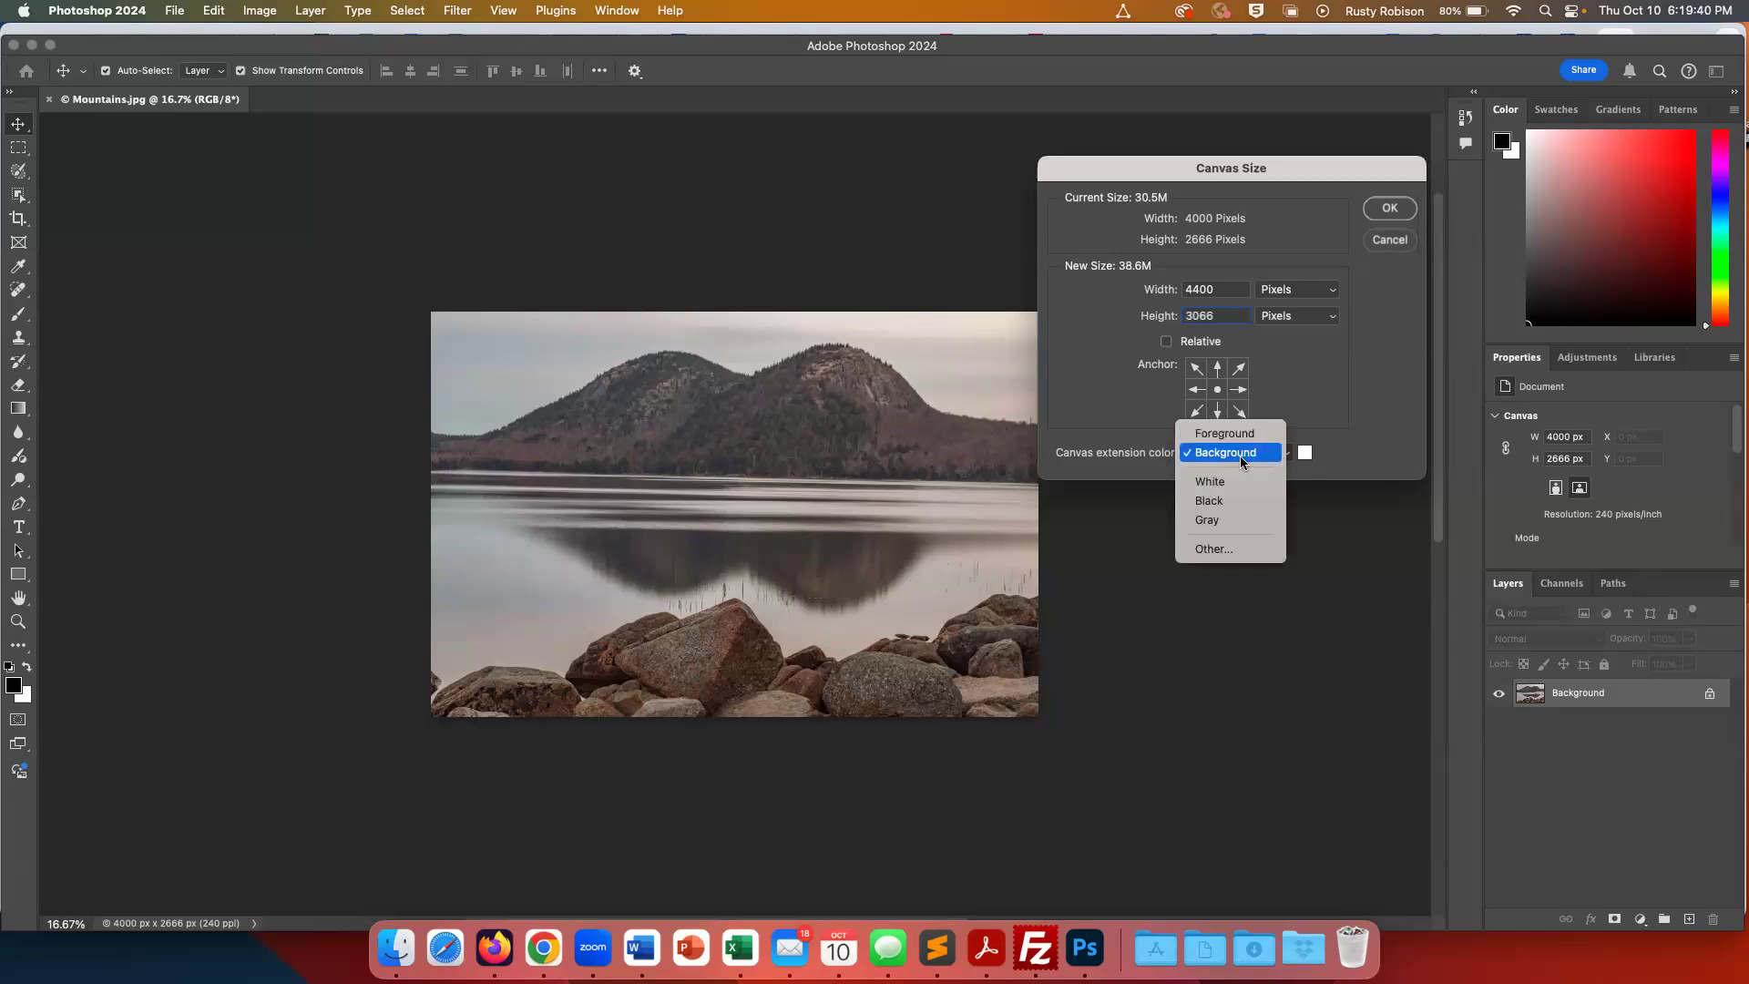
left_click(1242, 454)
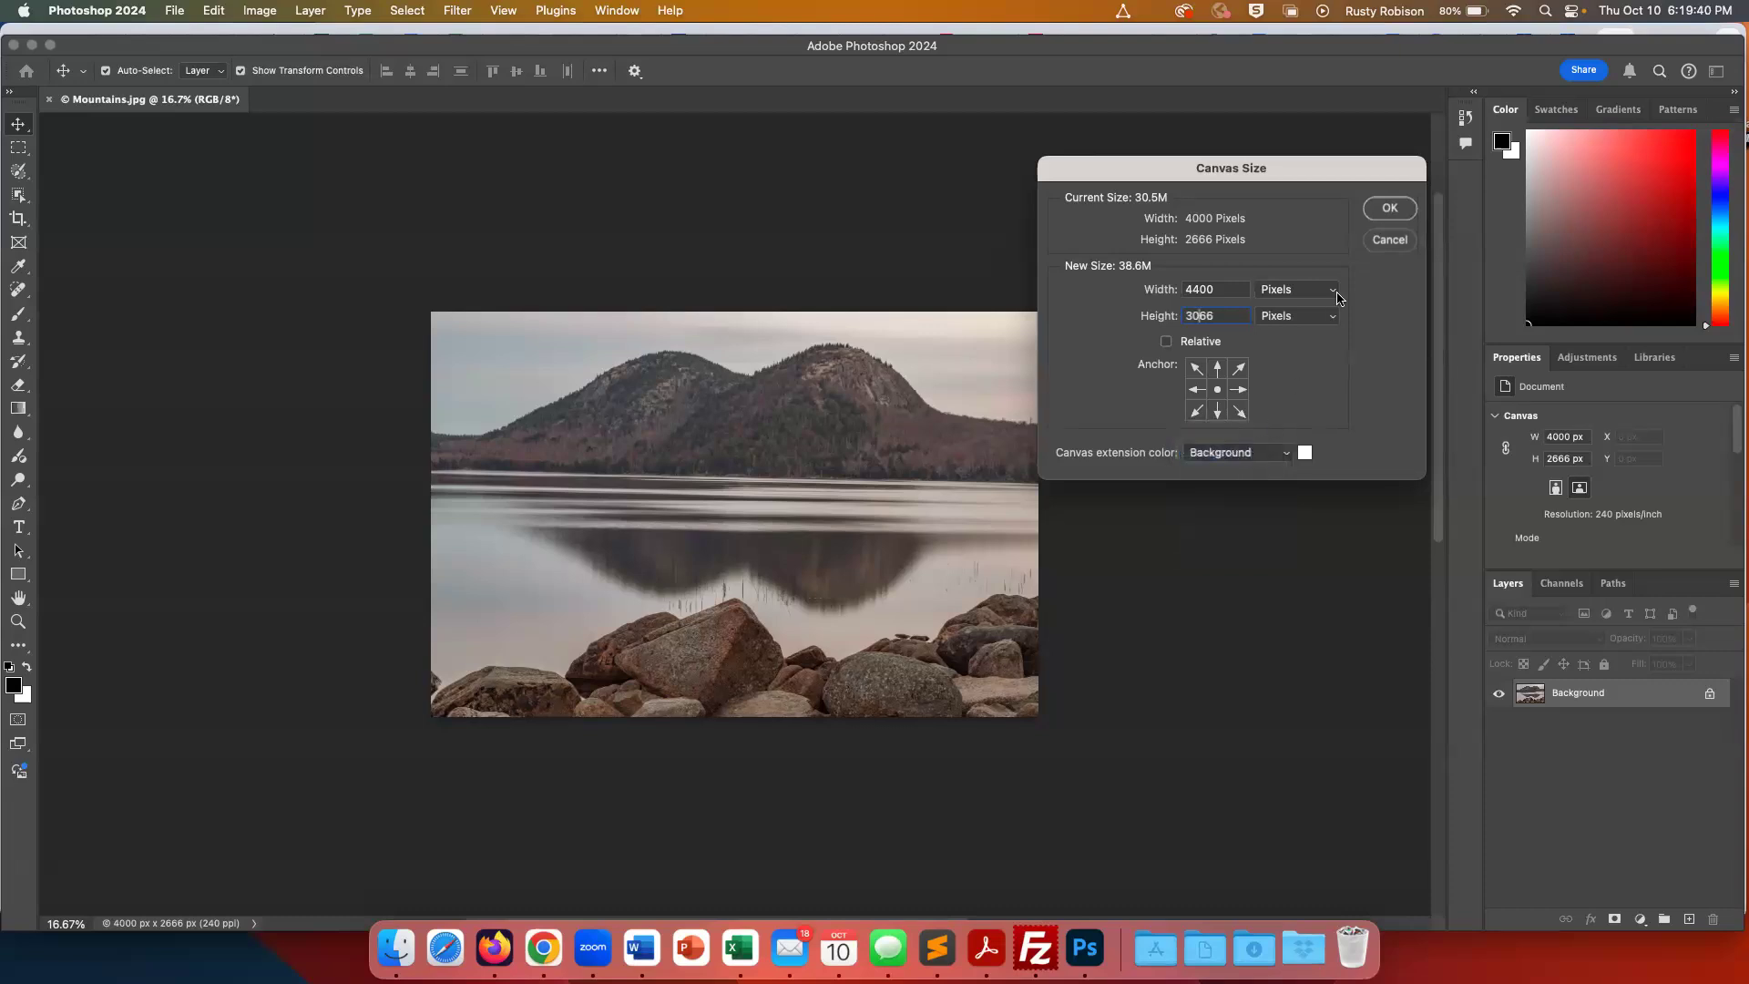
left_click(1388, 208)
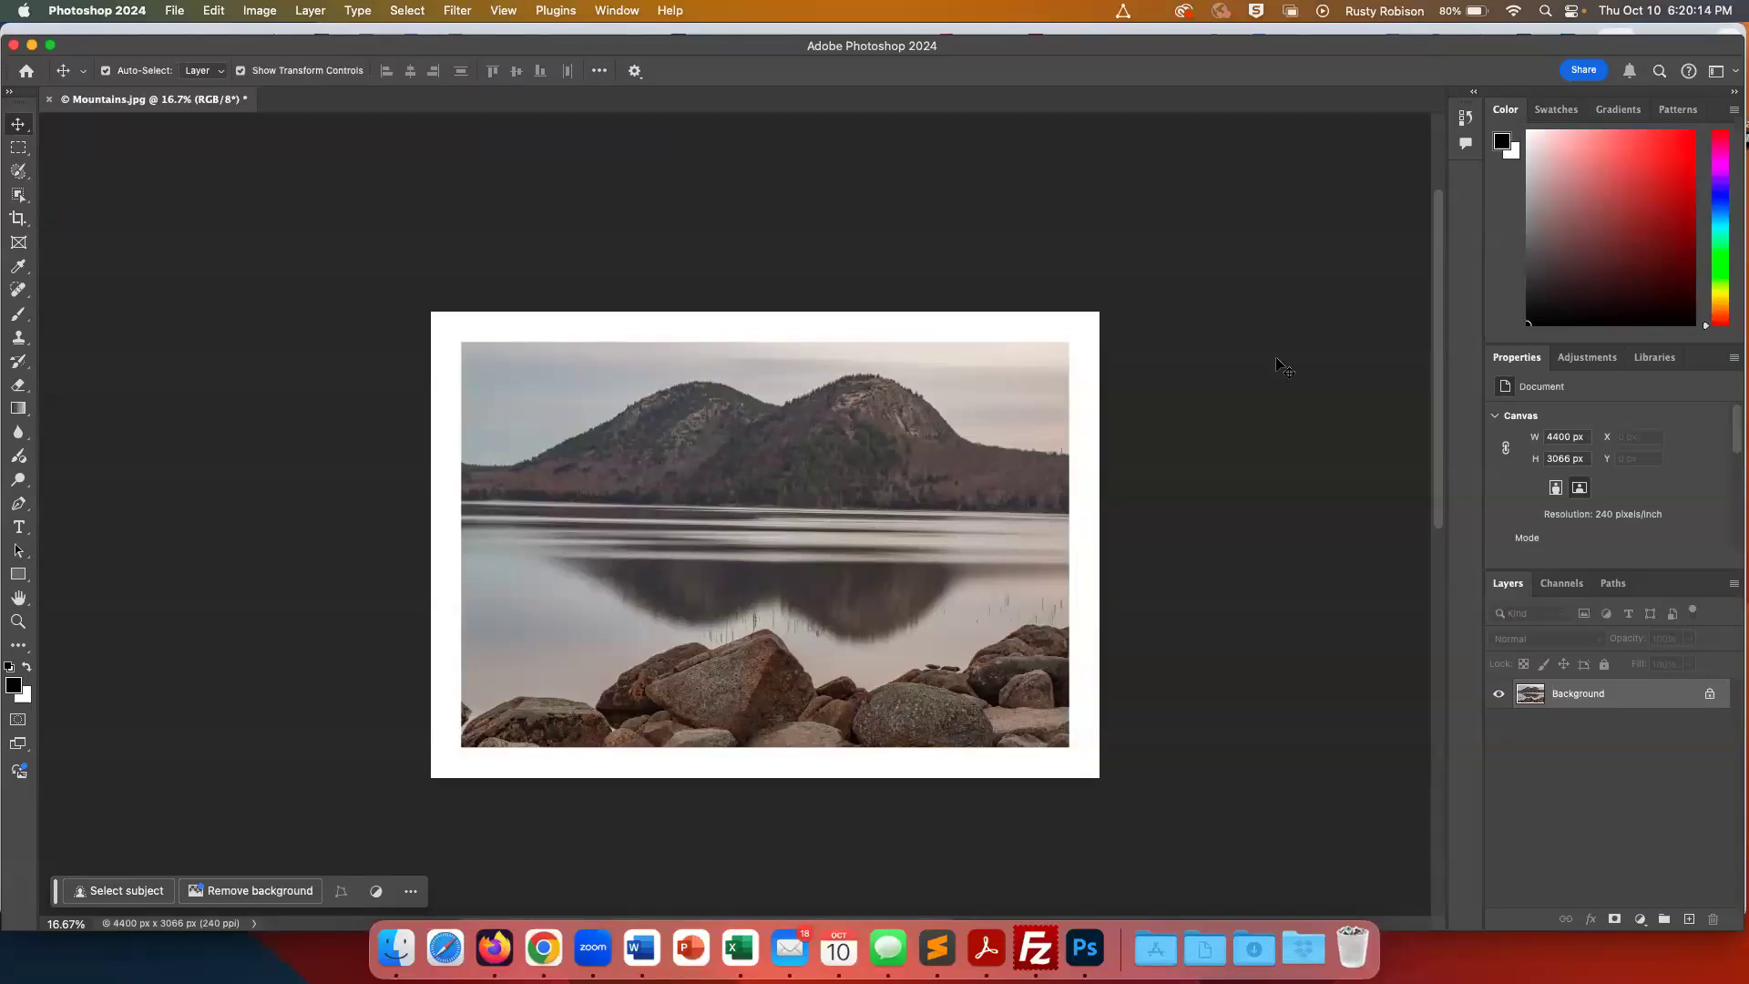
key("super+z")
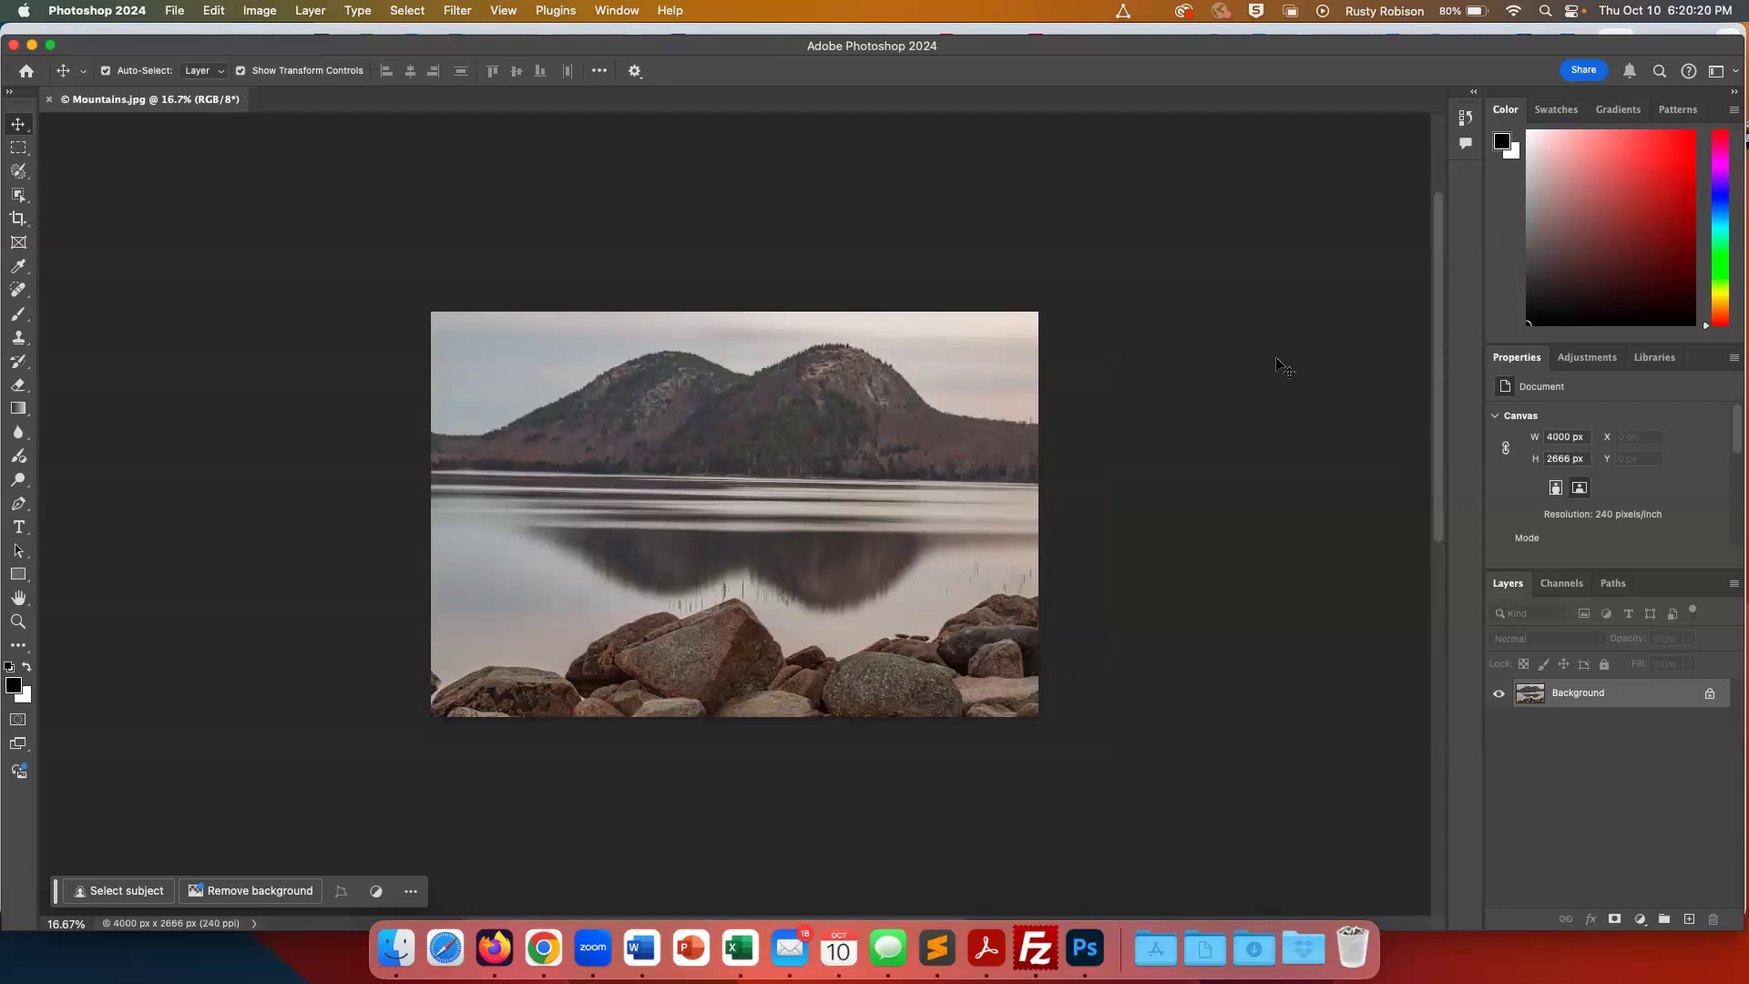
Shrink the crop boundary inward from two opposite corners to about 3224 × 2136 px, framing the mountains and the central rocks
left_click(19, 222)
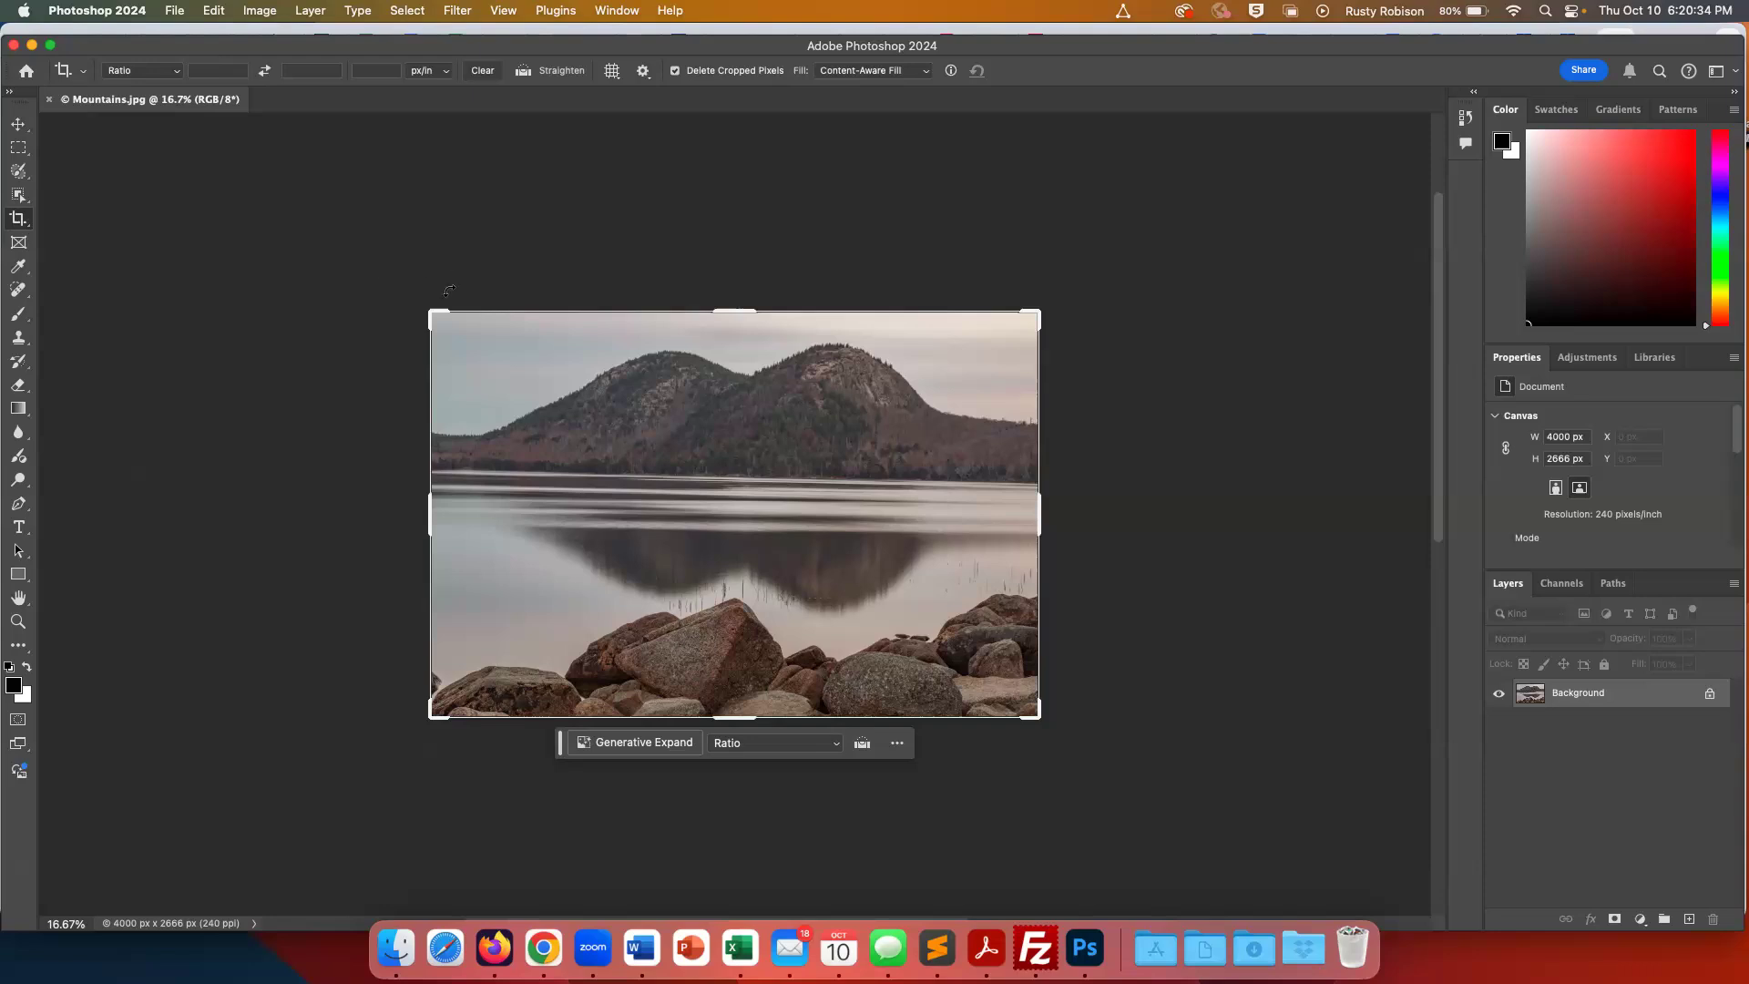
left_click_drag(428, 307, 460, 328)
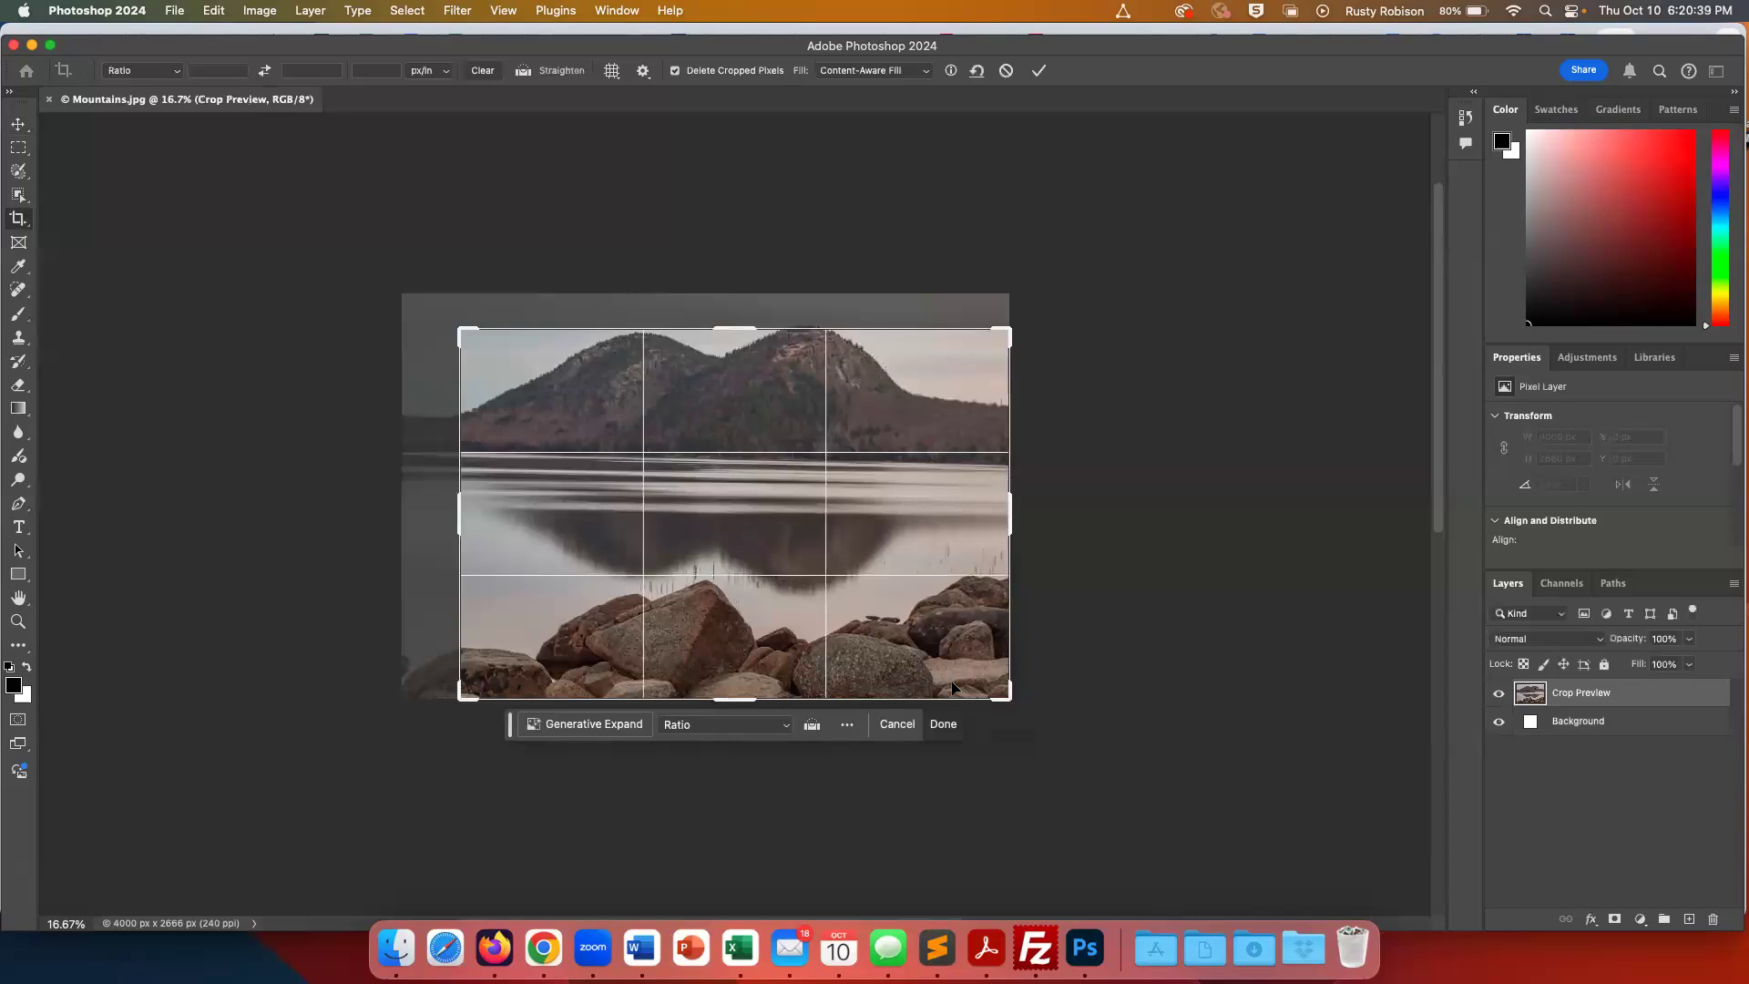
mouse_move(1007, 695)
left_mouse_down()
mouse_move(973, 674)
mouse_move(984, 685)
left_mouse_up()
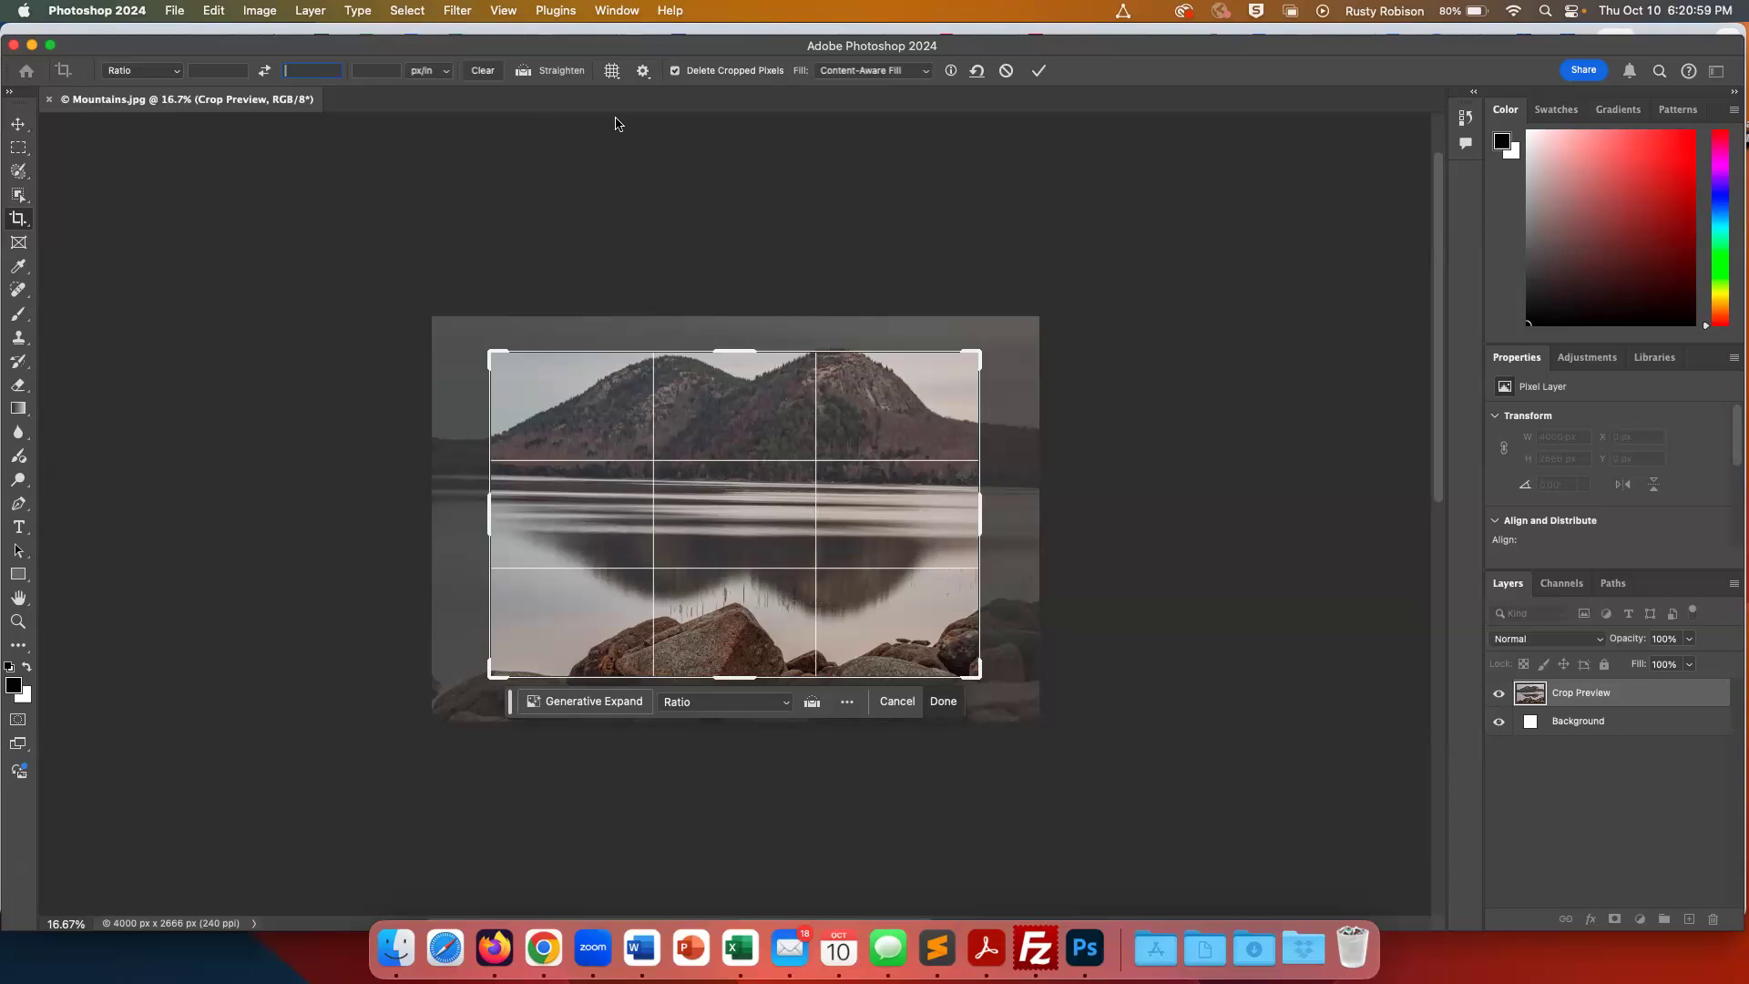
mouse_move(785, 496)
left_mouse_down()
mouse_move(782, 438)
mouse_move(776, 472)
mouse_move(809, 517)
mouse_move(872, 447)
mouse_move(750, 452)
mouse_move(778, 512)
mouse_move(778, 490)
left_mouse_up()
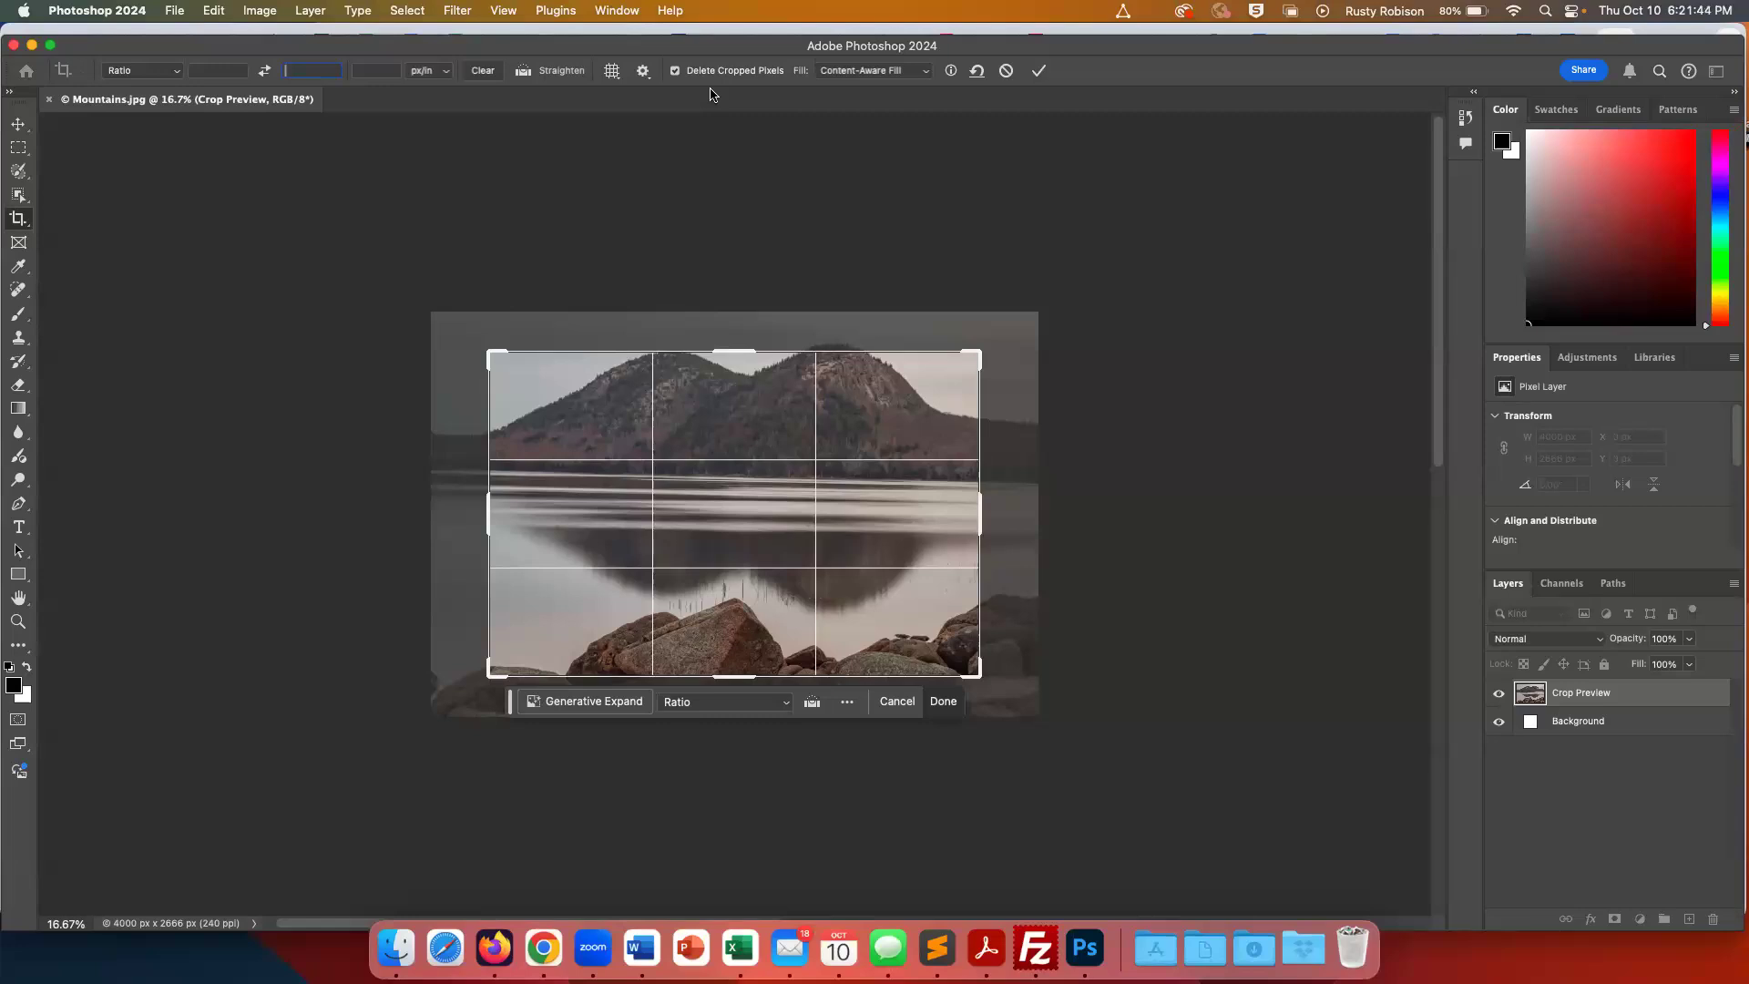
Turn off Delete Cropped Pixels and apply the crop
left_click(675, 72)
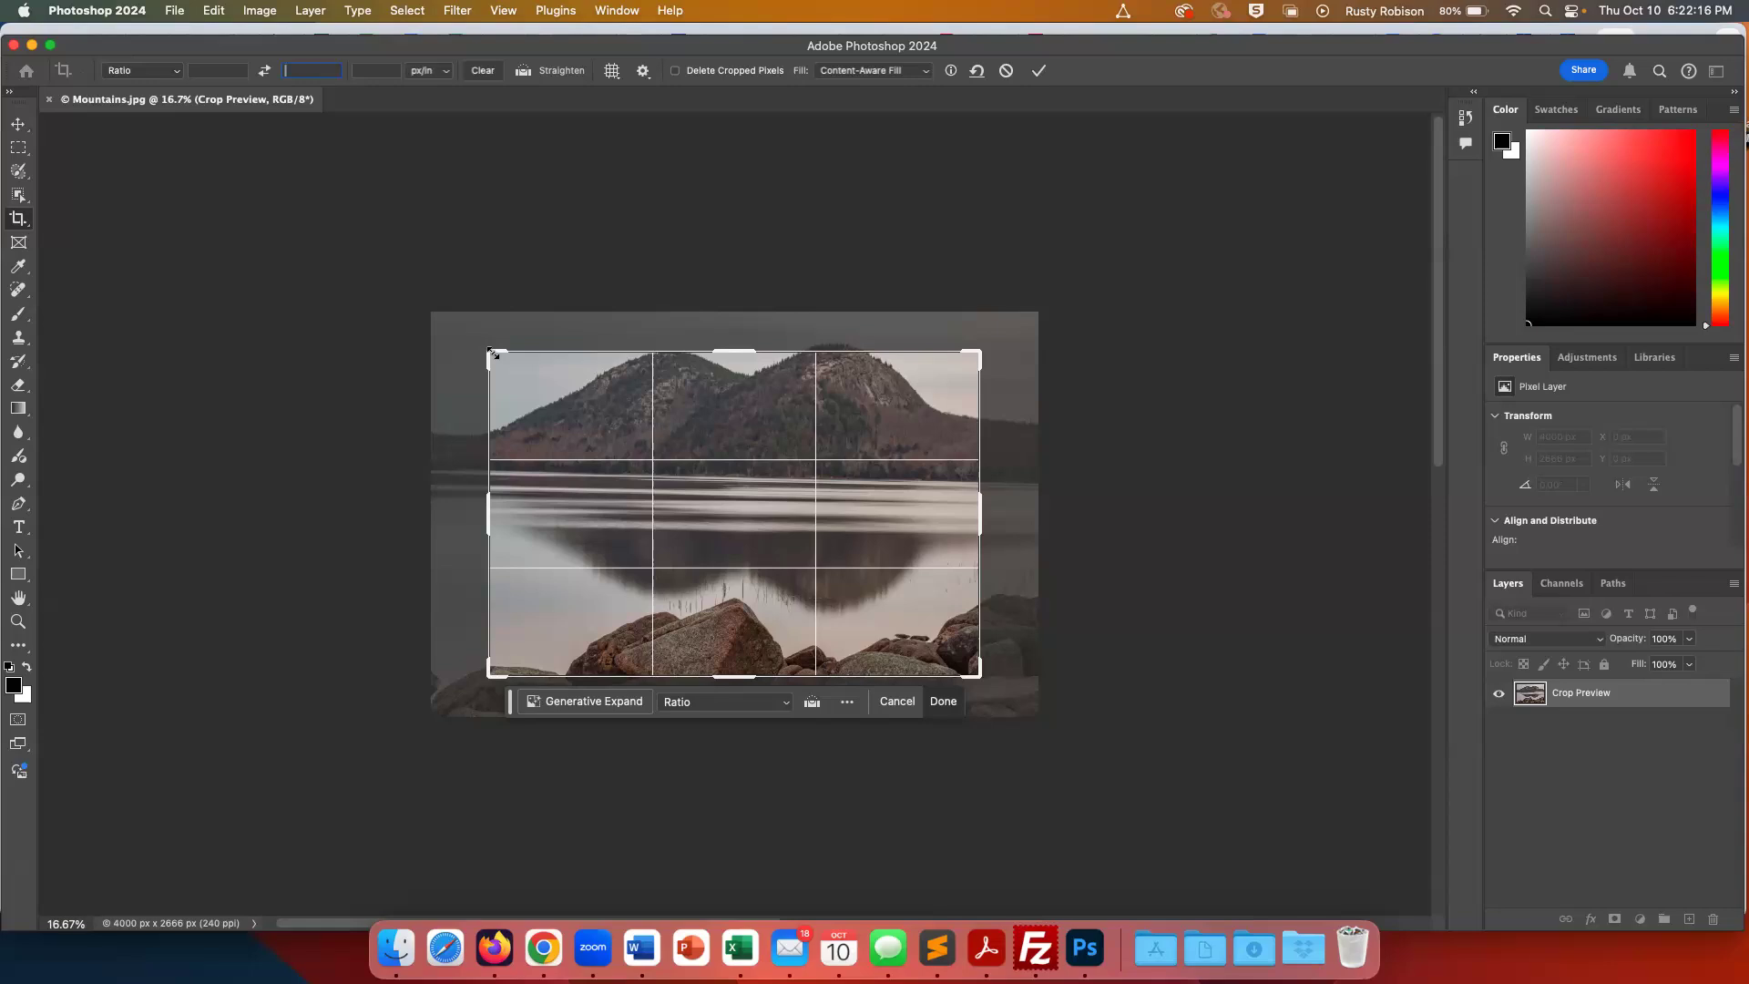
left_click(1041, 72)
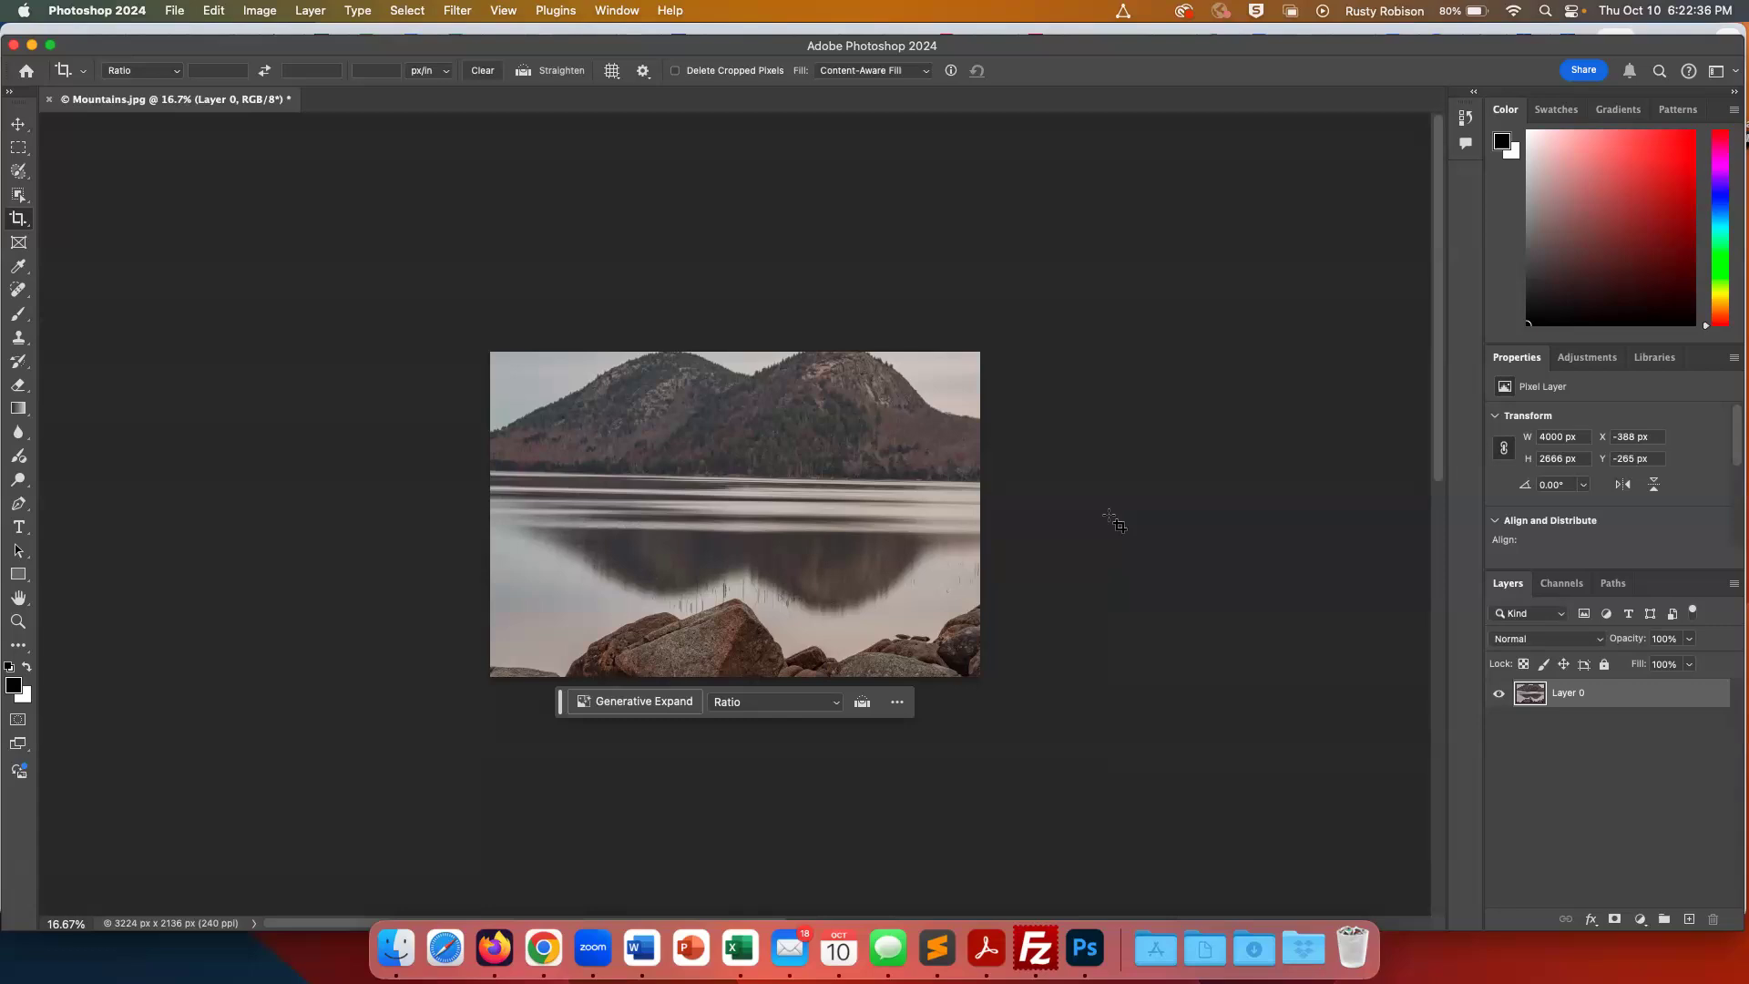
Undo the crop and reactivate the Crop tool with its boundary around the full image
key("Return")
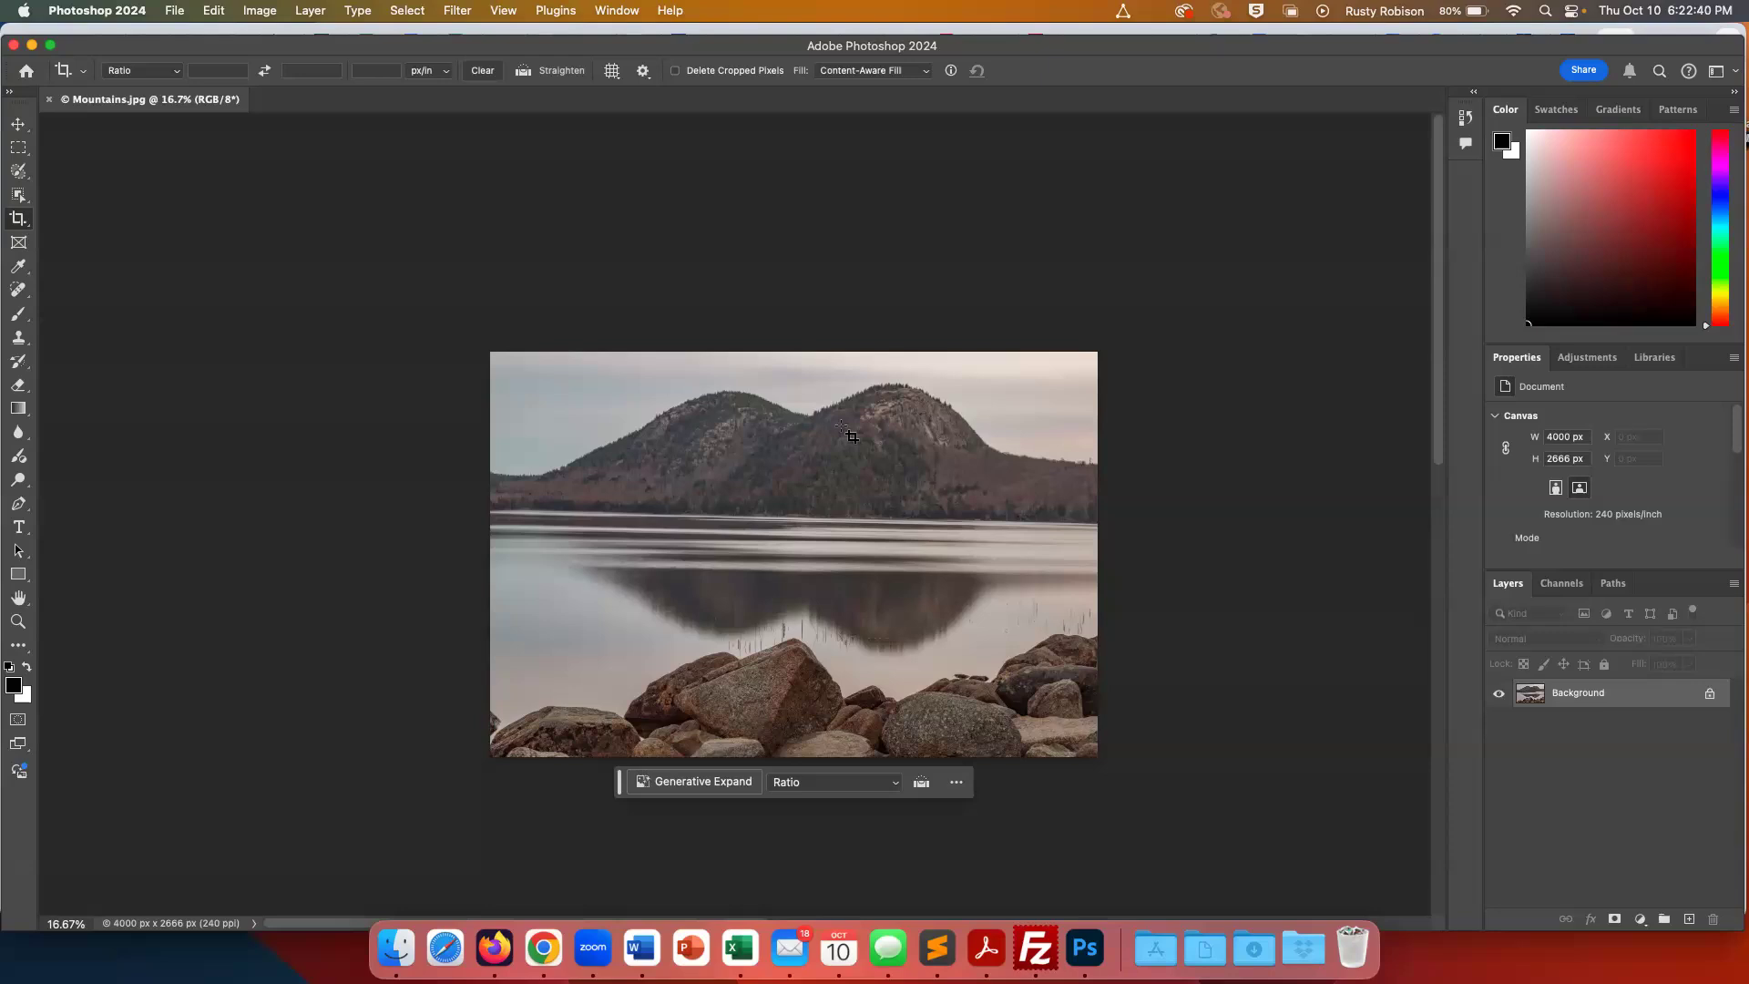
key("v")
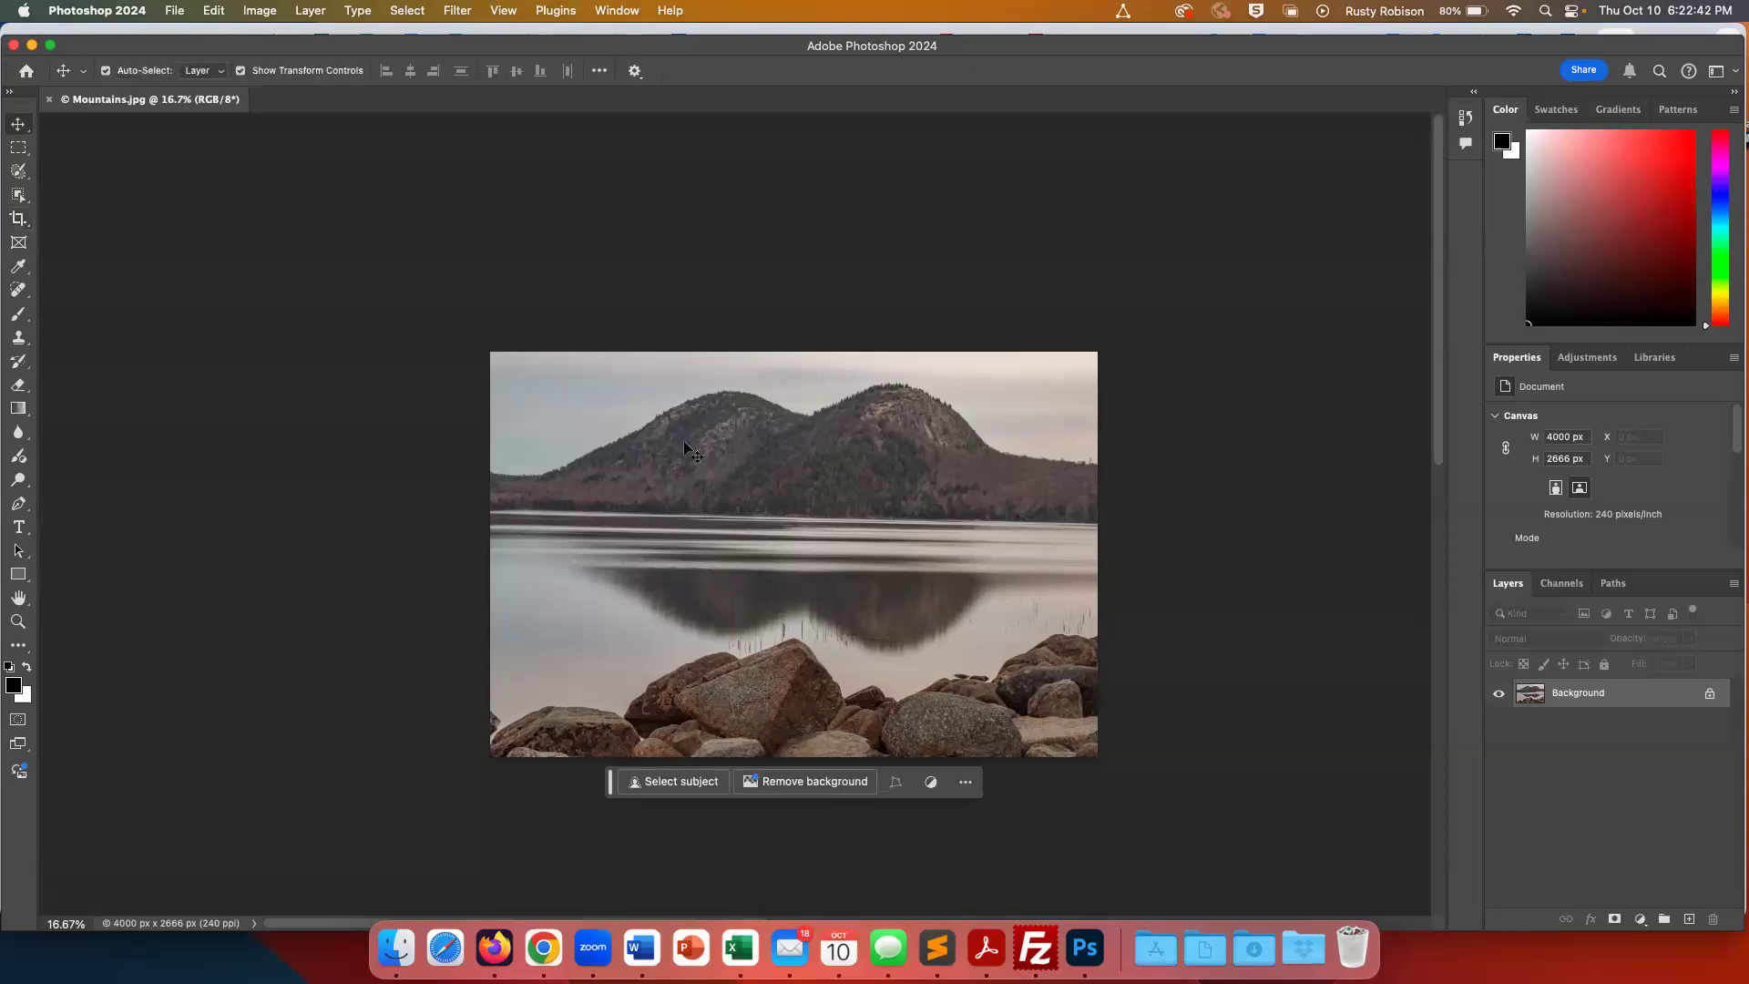
key("c")
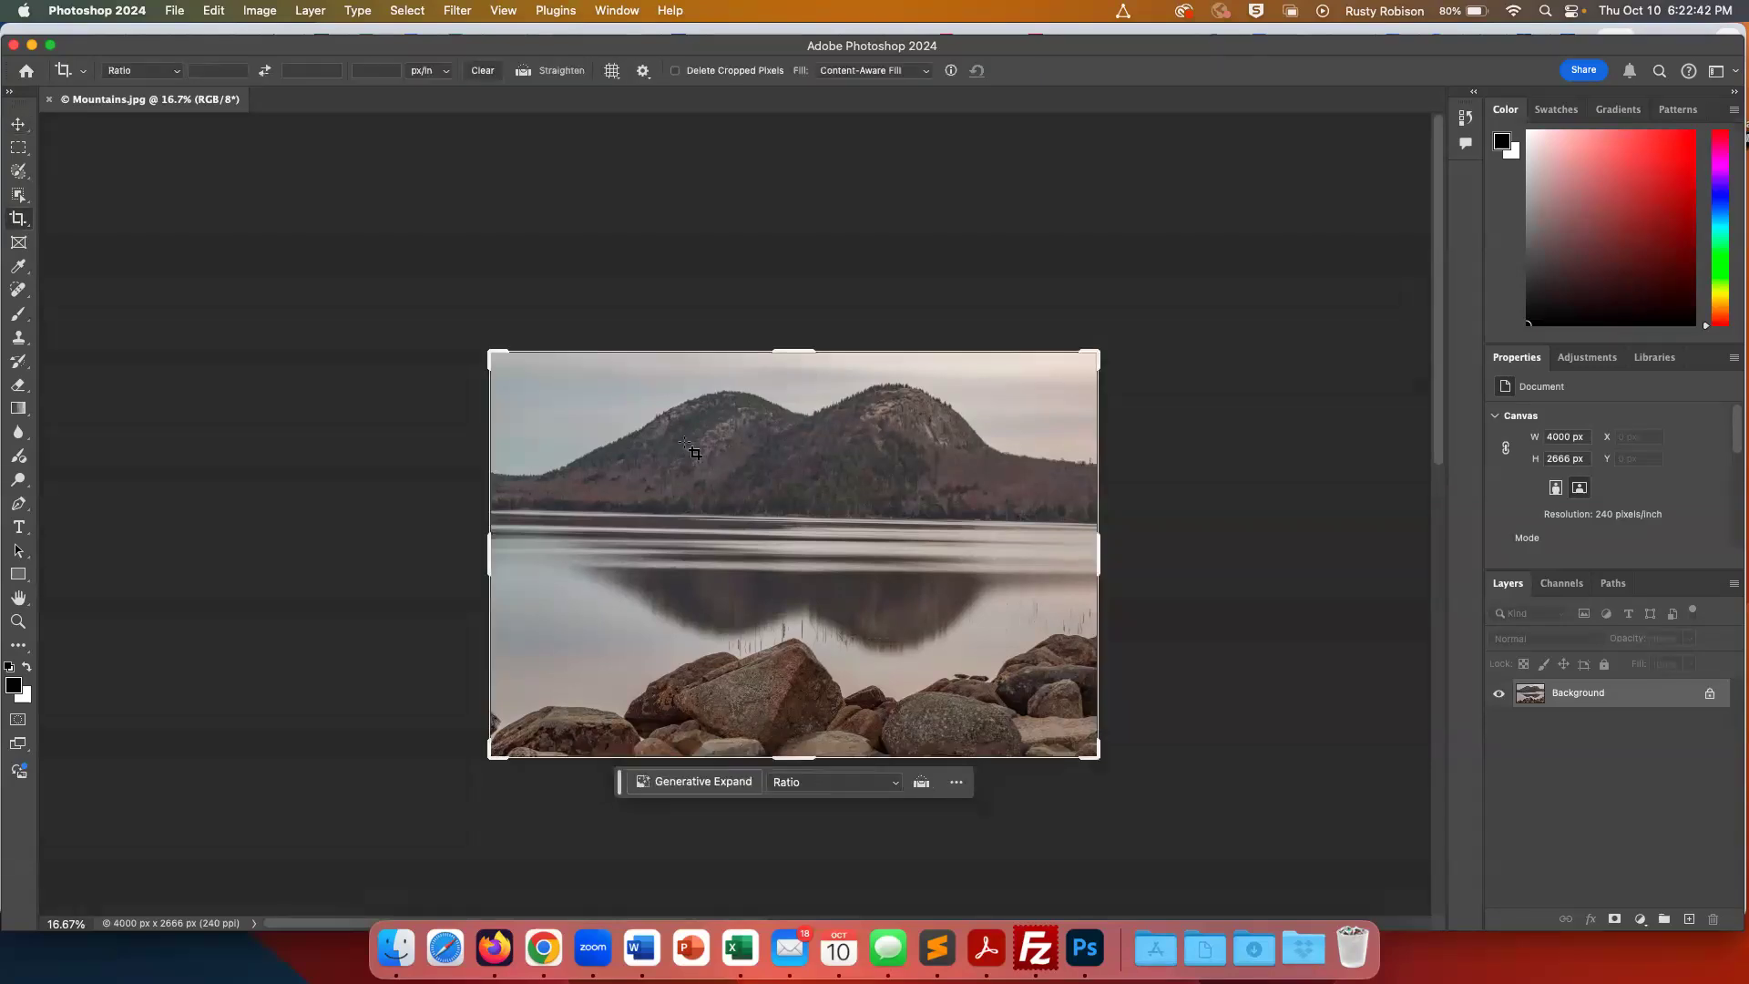
Expand the crop boundary outward from two opposite corners beyond the photo to about 4826 × 3307 px
left_click(489, 352)
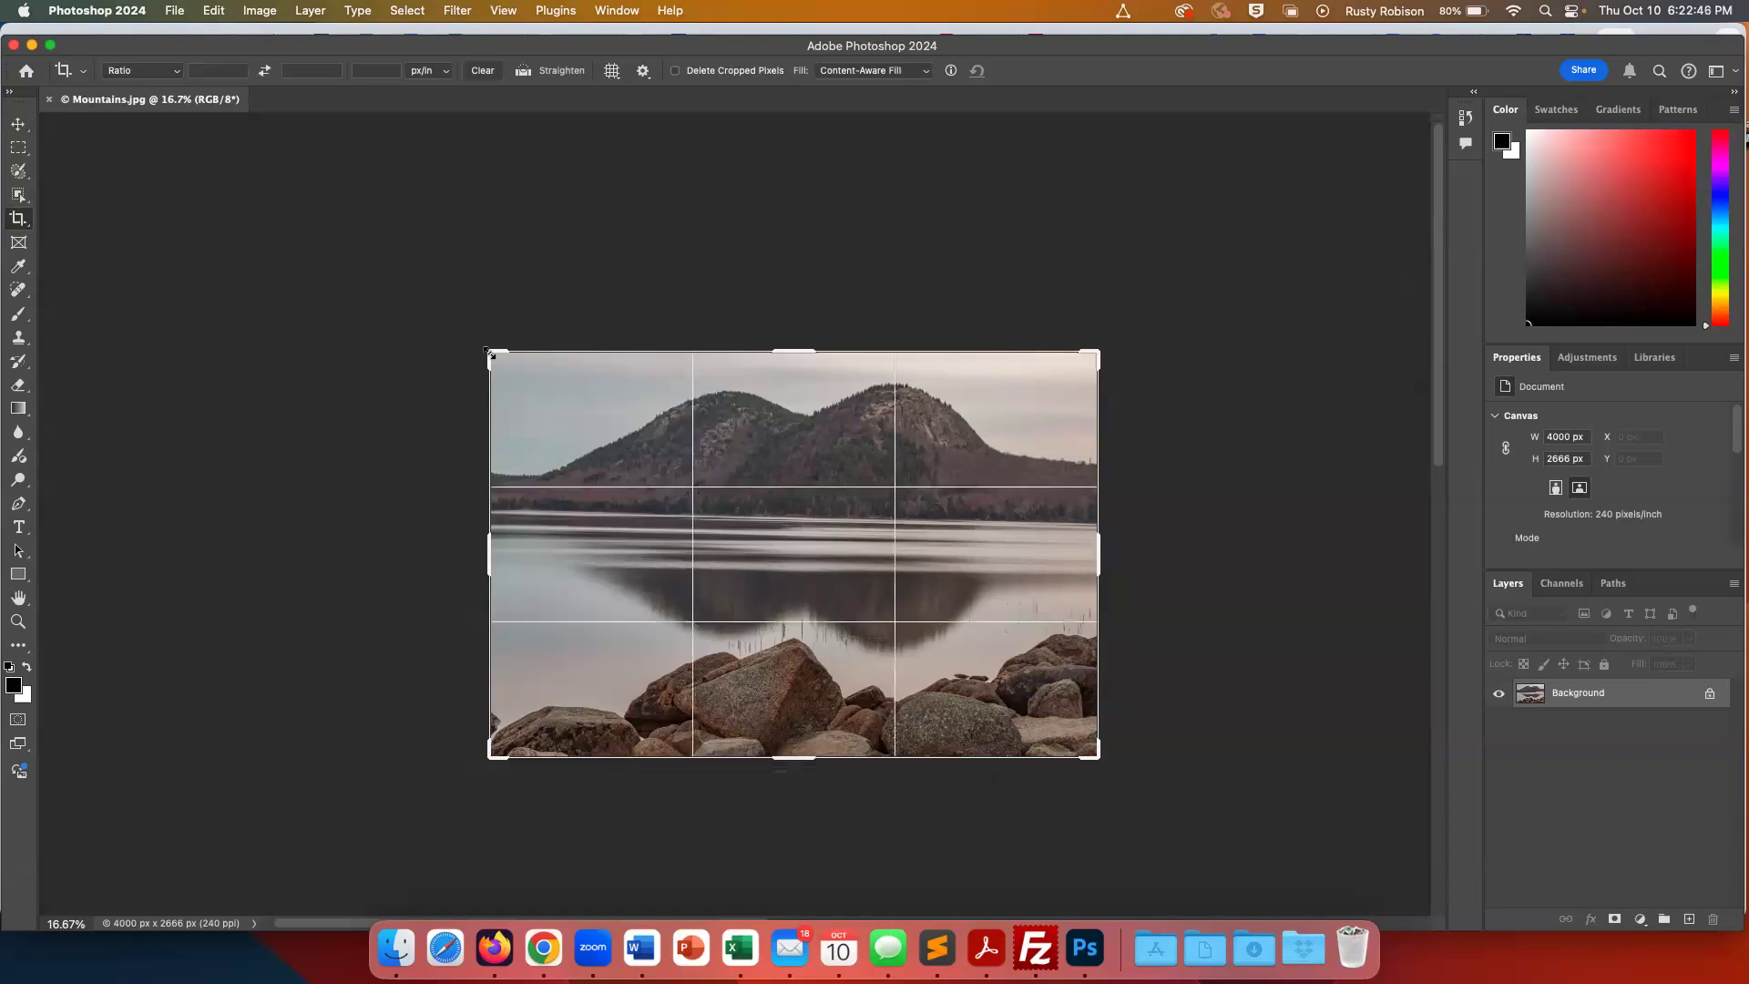
left_click_drag(488, 352, 450, 325)
left_click_drag(1129, 781, 1156, 801)
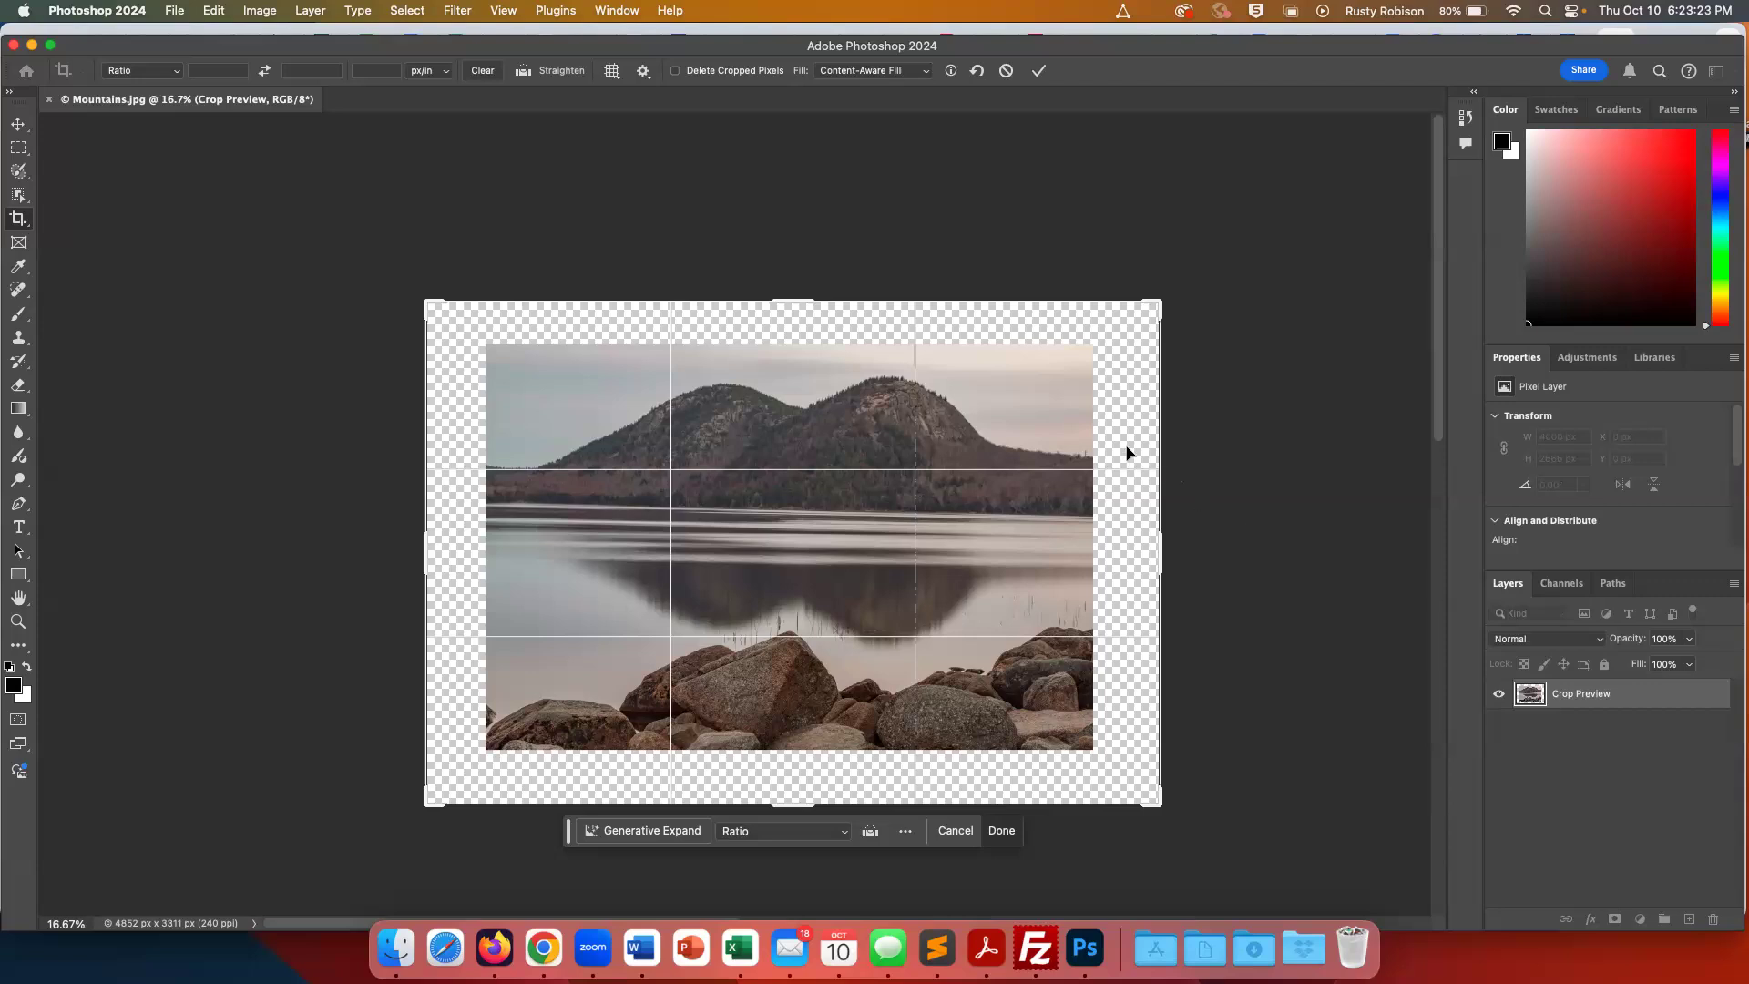
Try the Transparent (default) crop fill, return the fill to Content-Aware Fill, and apply the enlarged crop
left_click(924, 73)
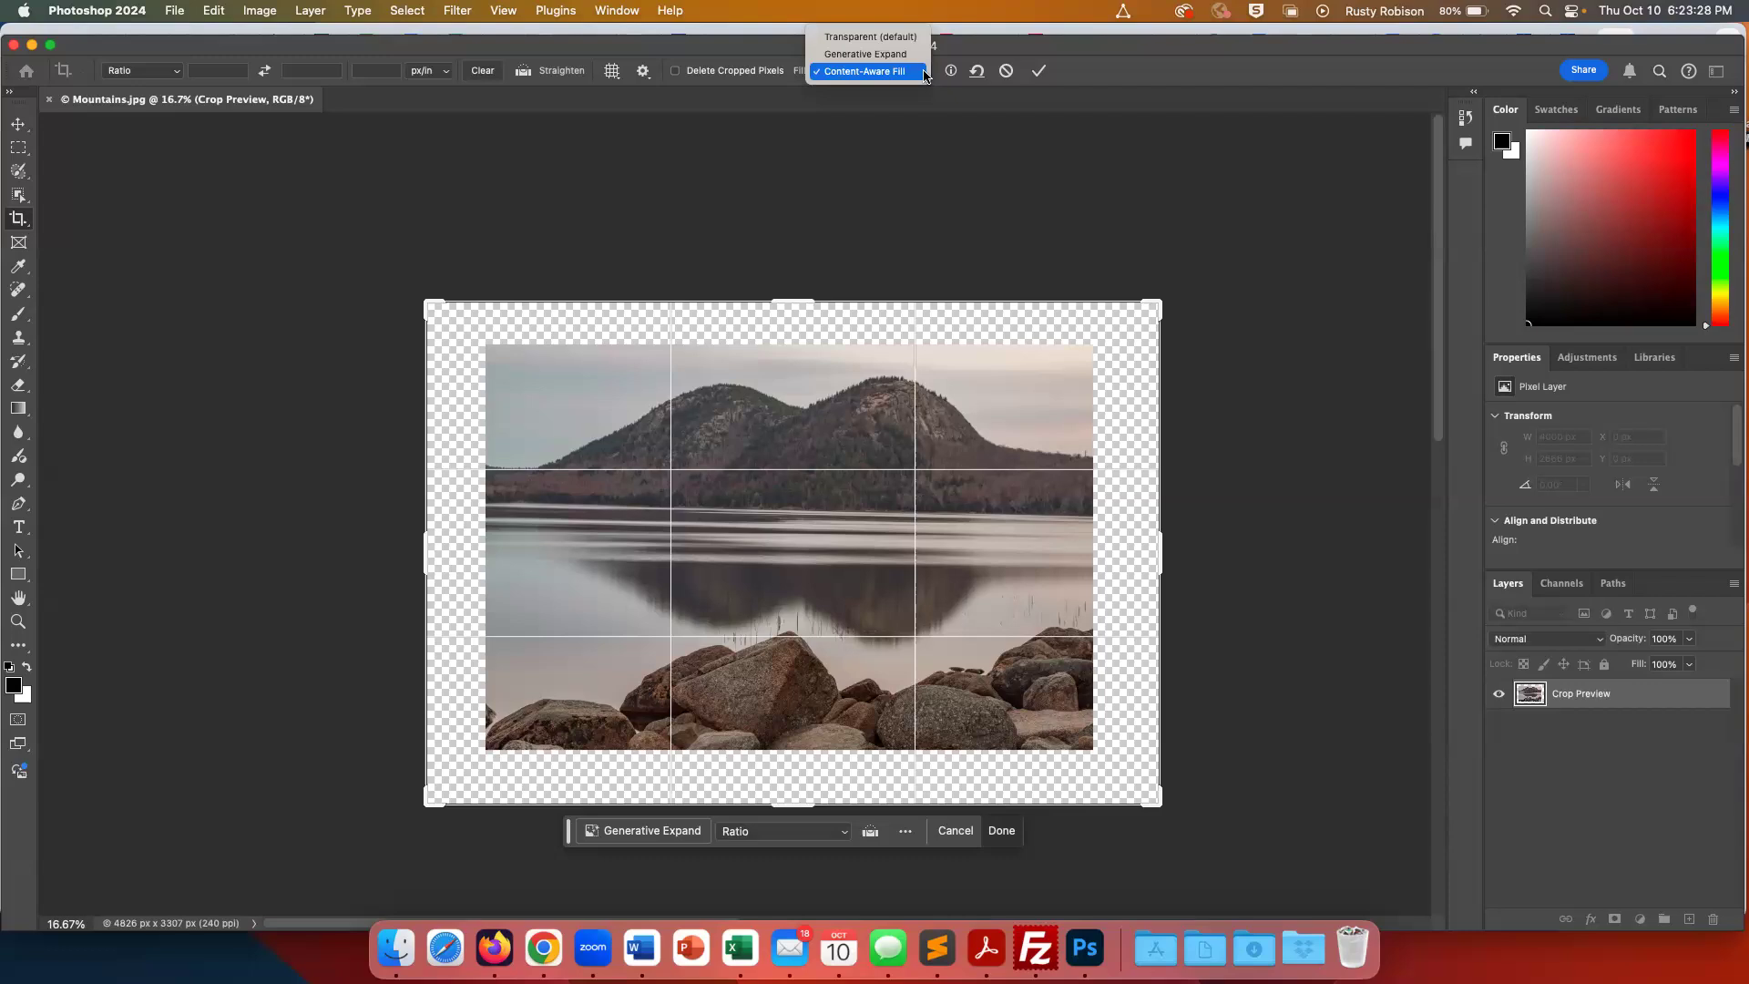
left_click(901, 38)
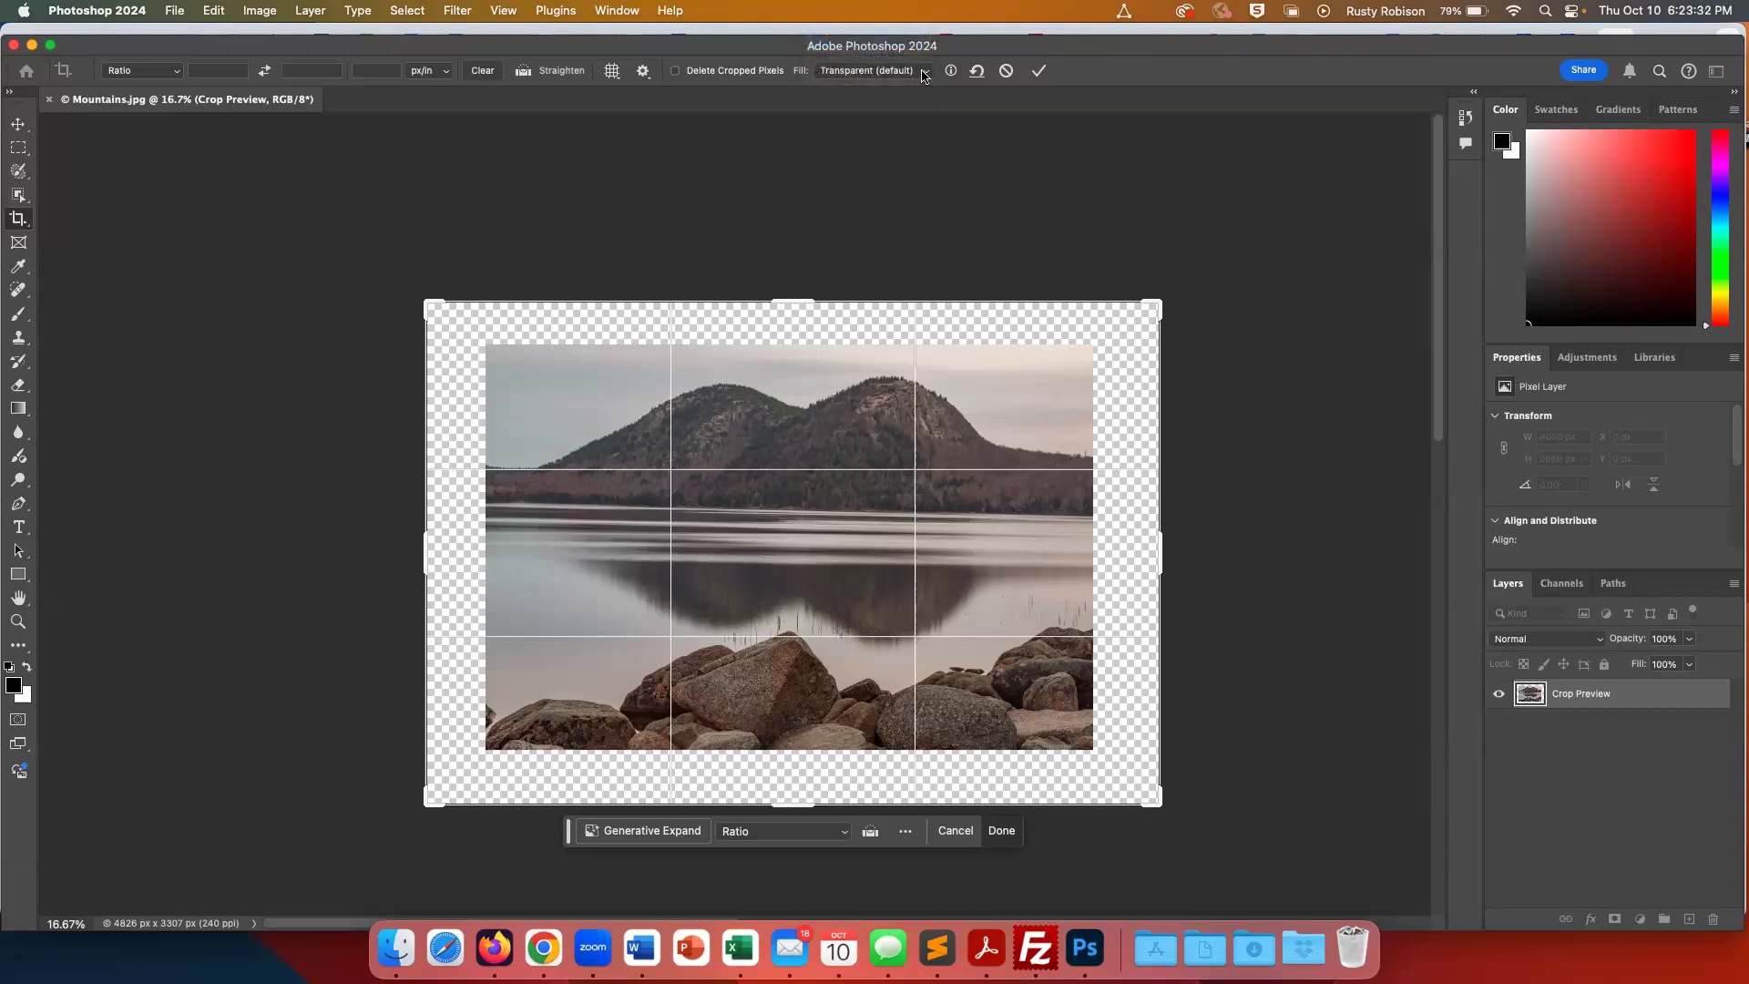
left_click(924, 73)
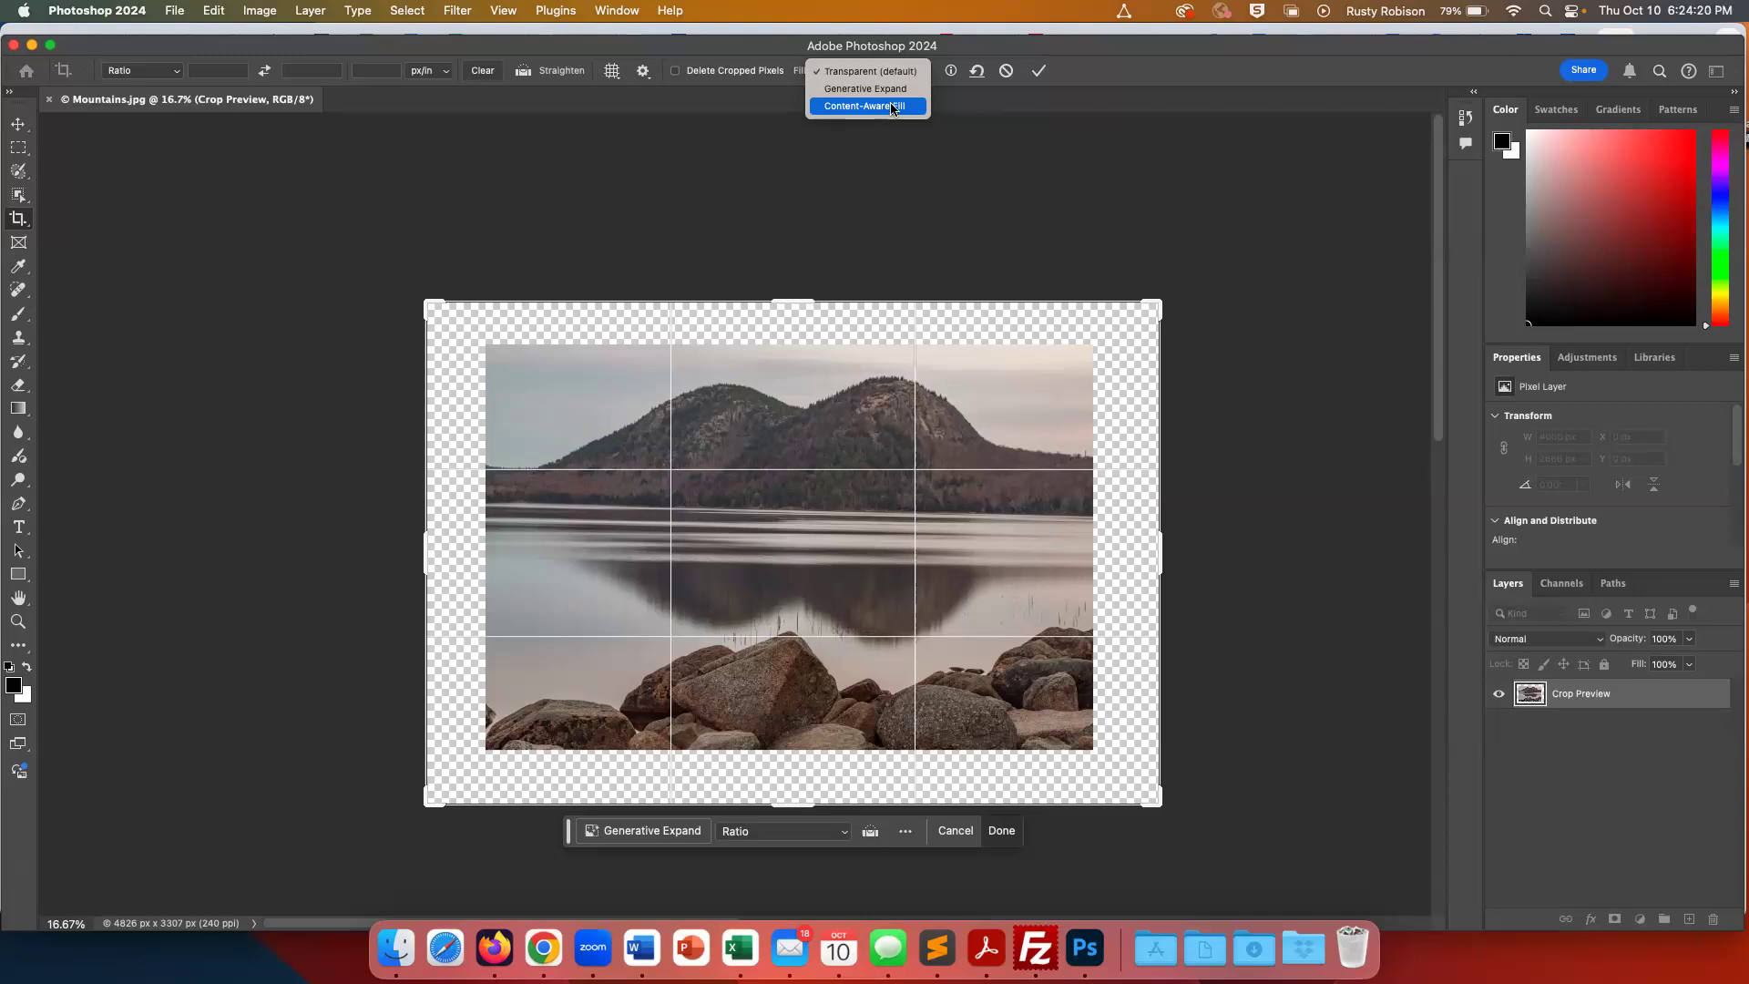
left_click(877, 108)
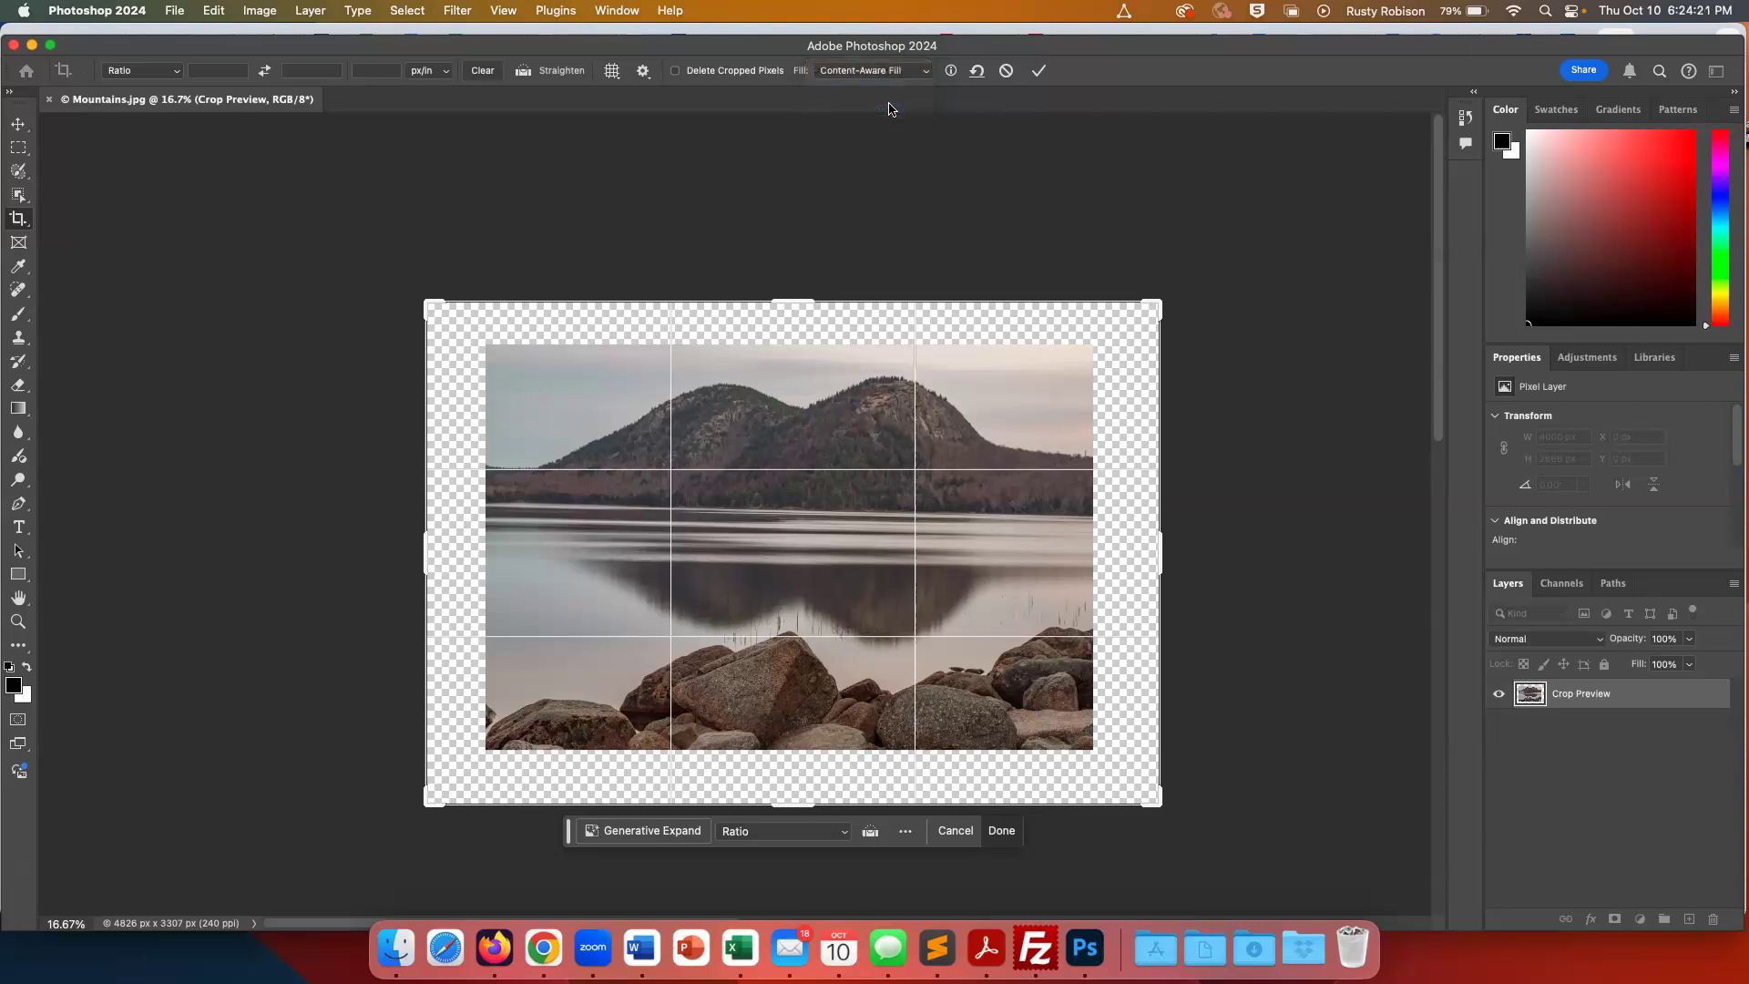
left_click(1038, 73)
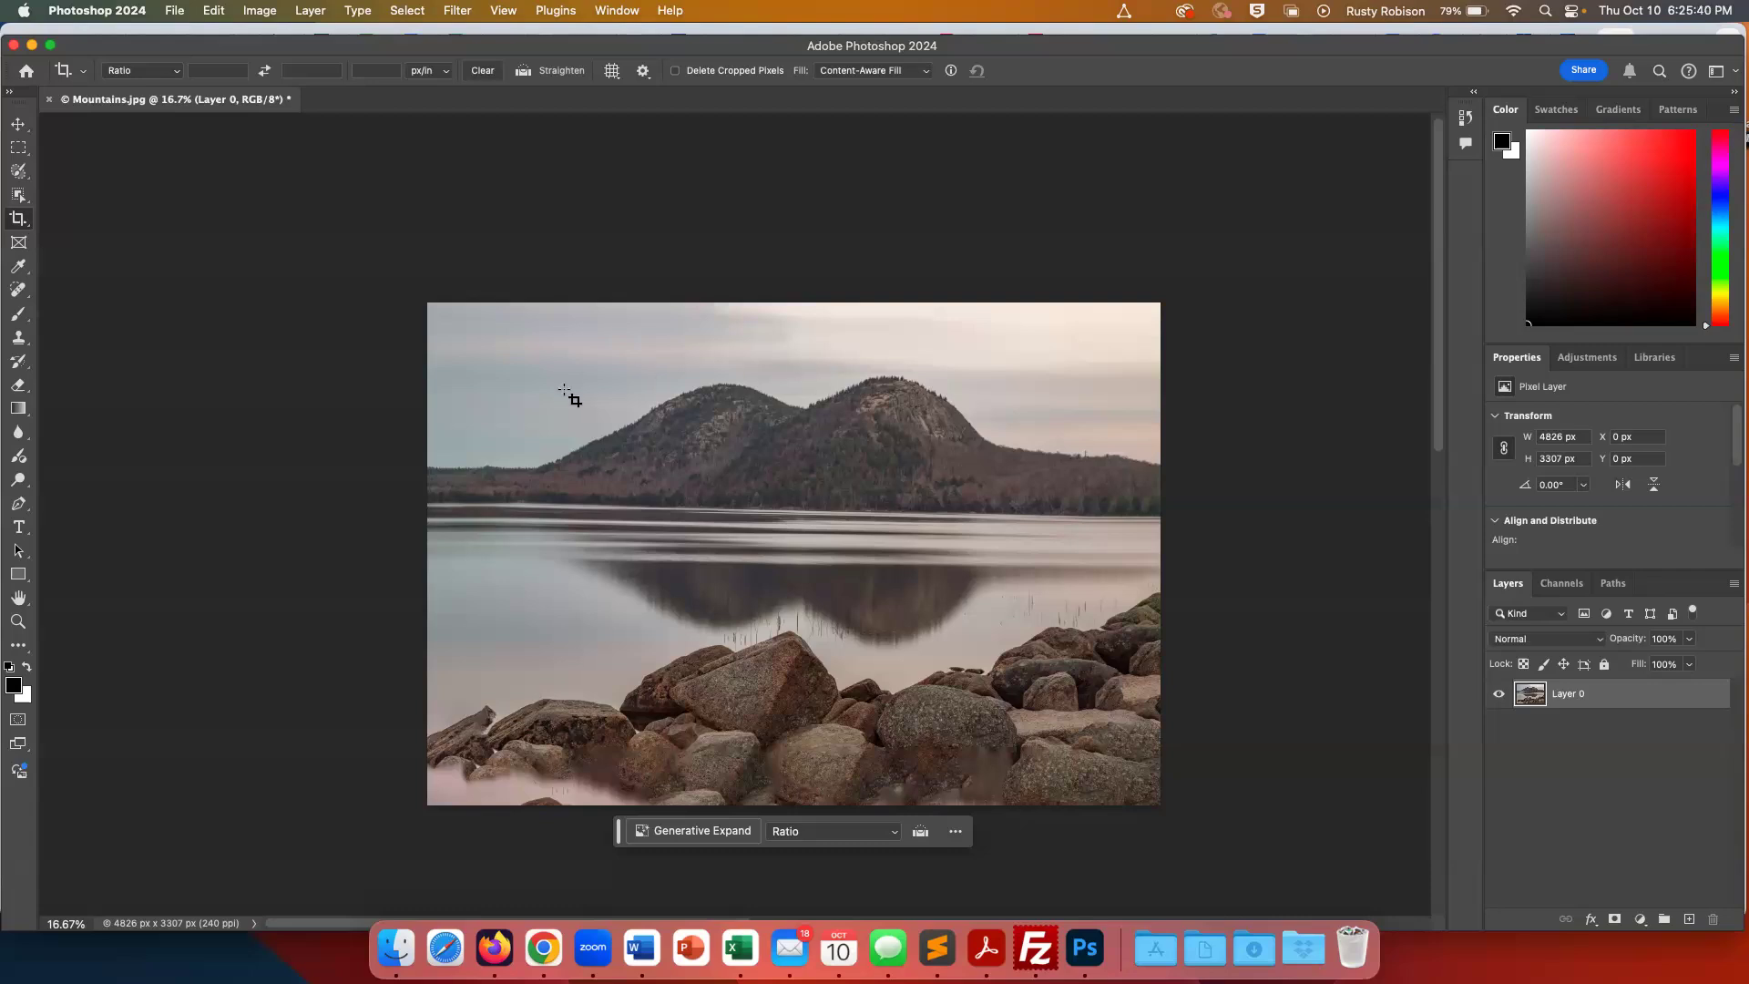
Reactivate the Crop tool, rotate the photo slightly counterclockwise to level the shoreline, and apply the crop
key("v")
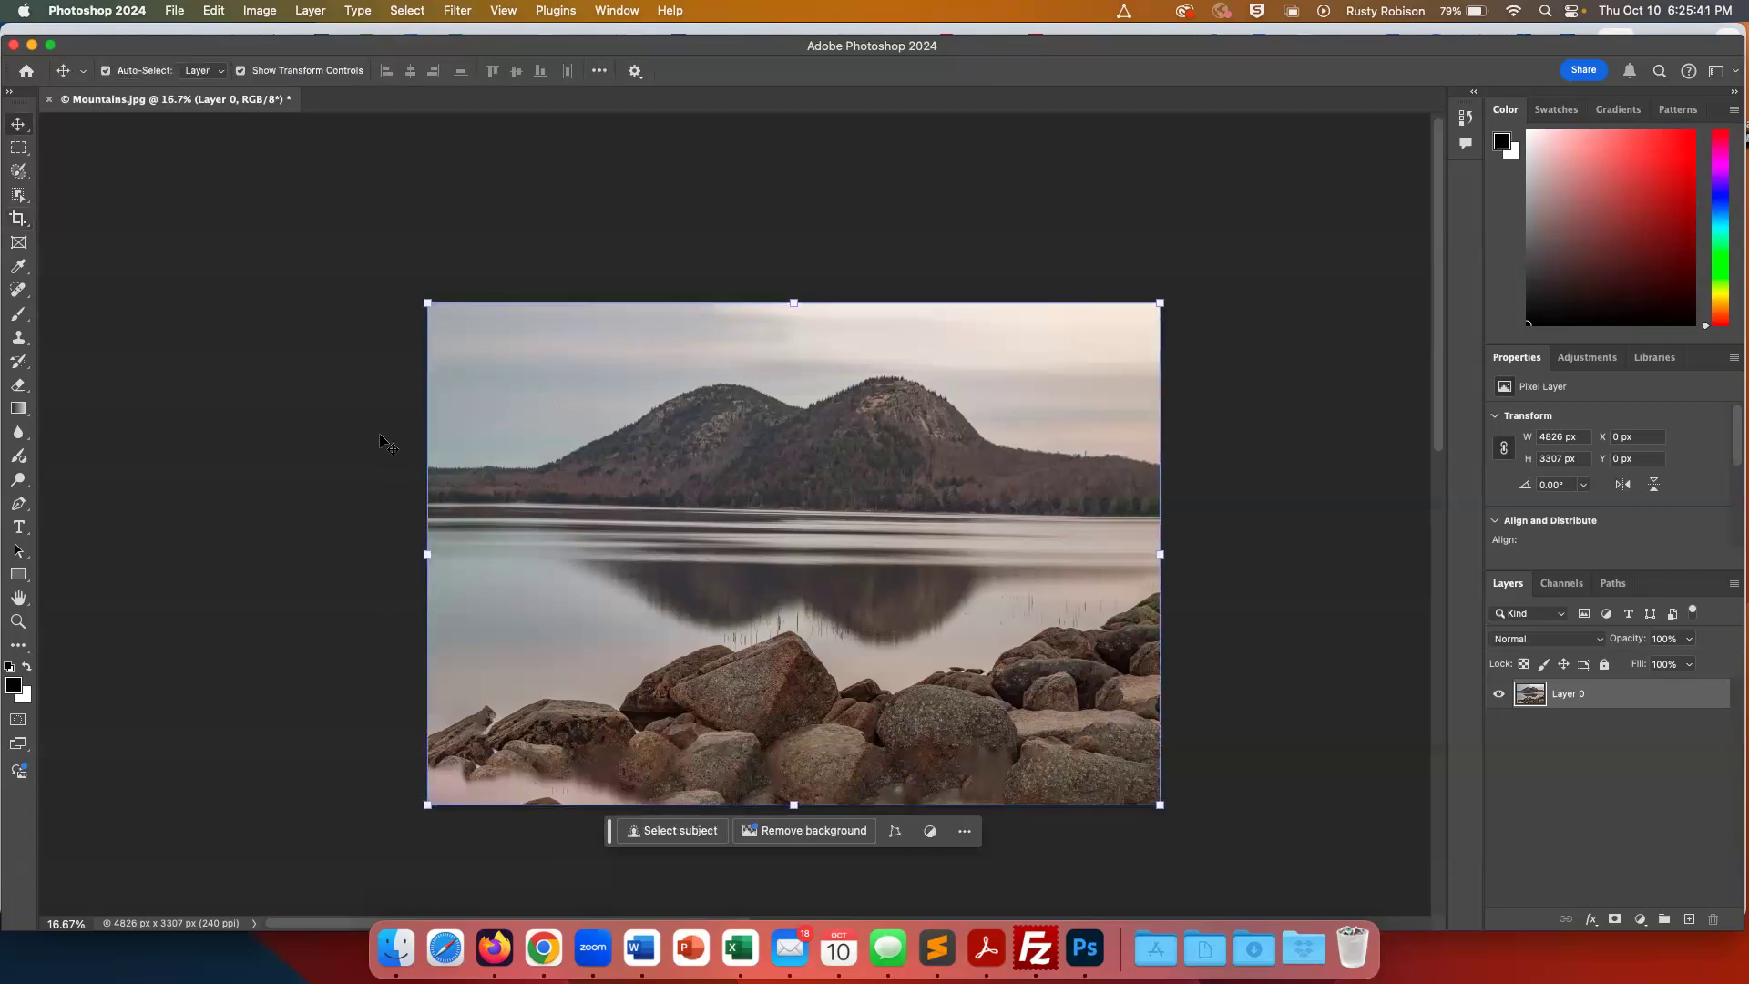
key("c")
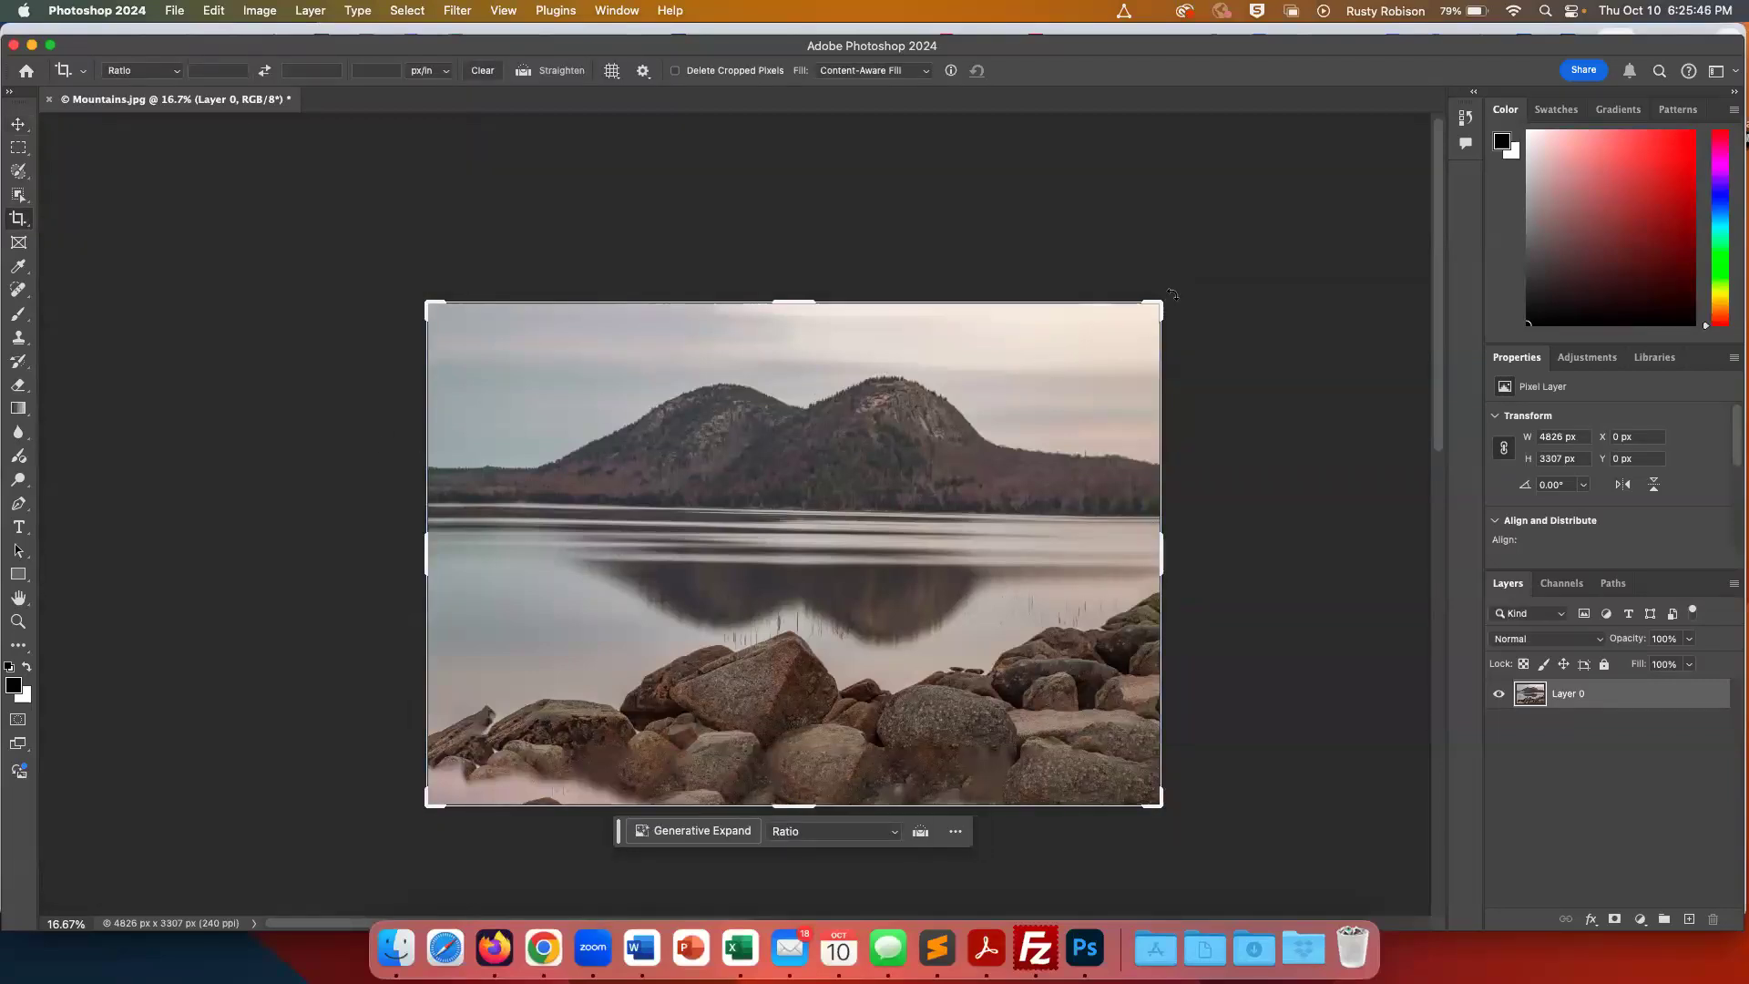
left_click_drag(1174, 296, 1168, 290)
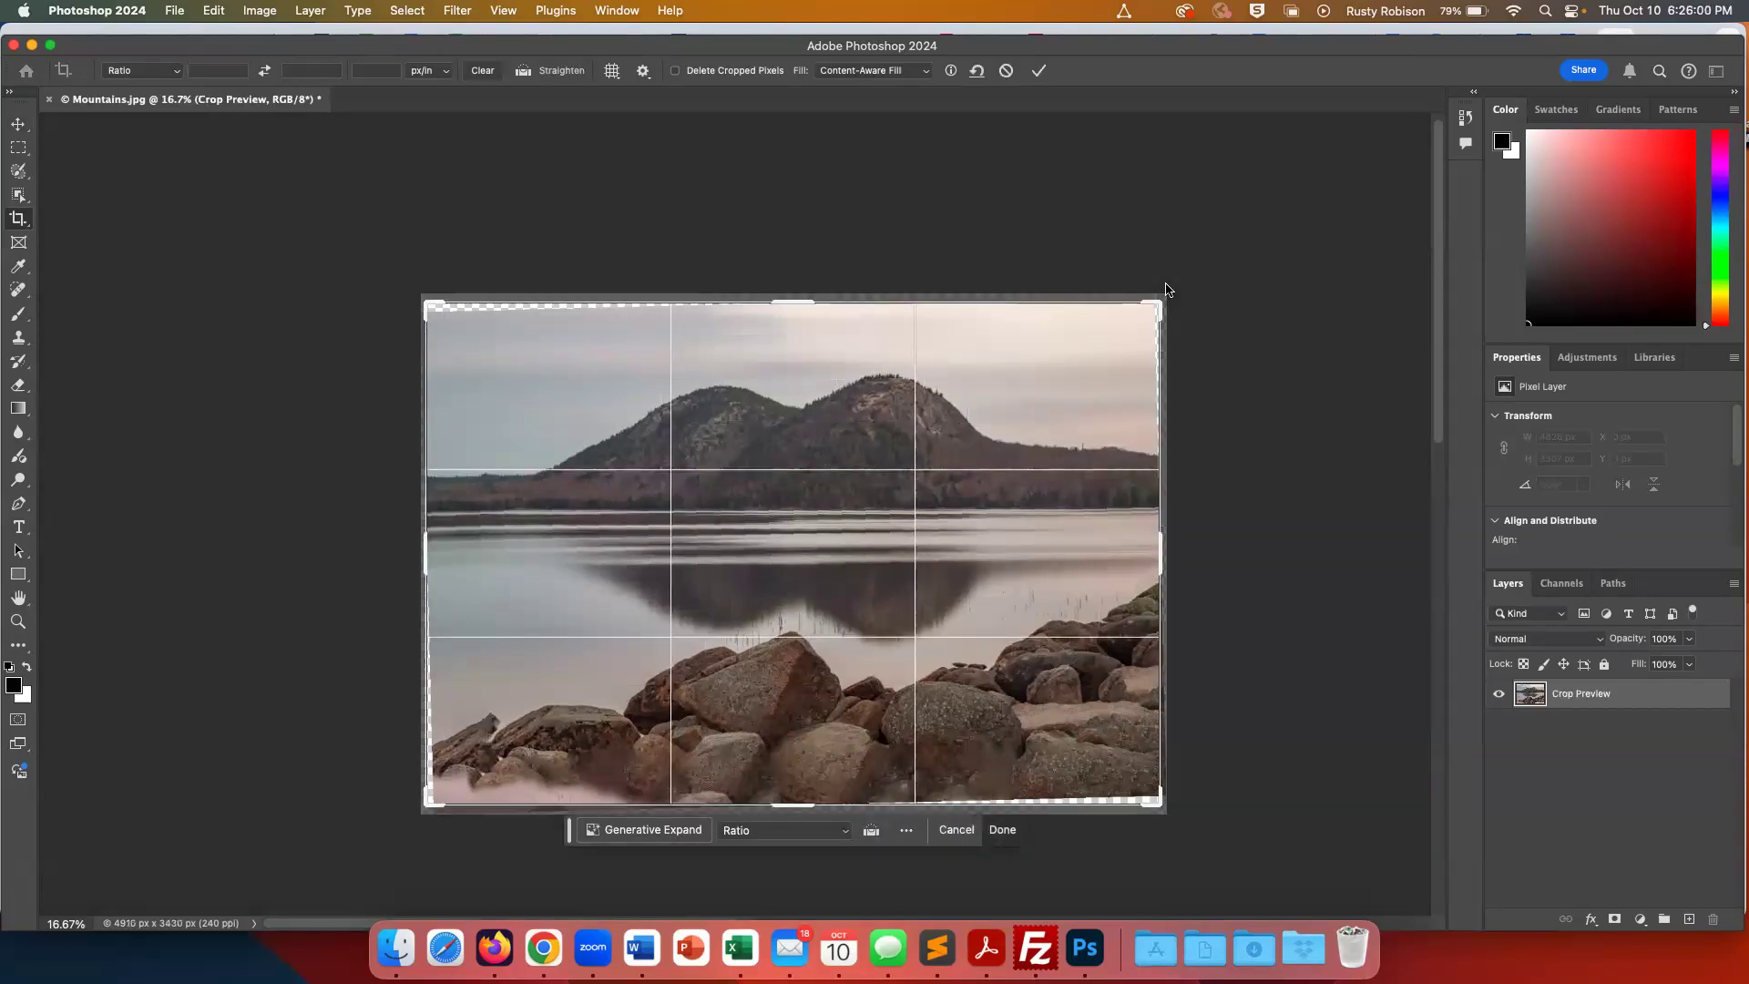
key("Return")
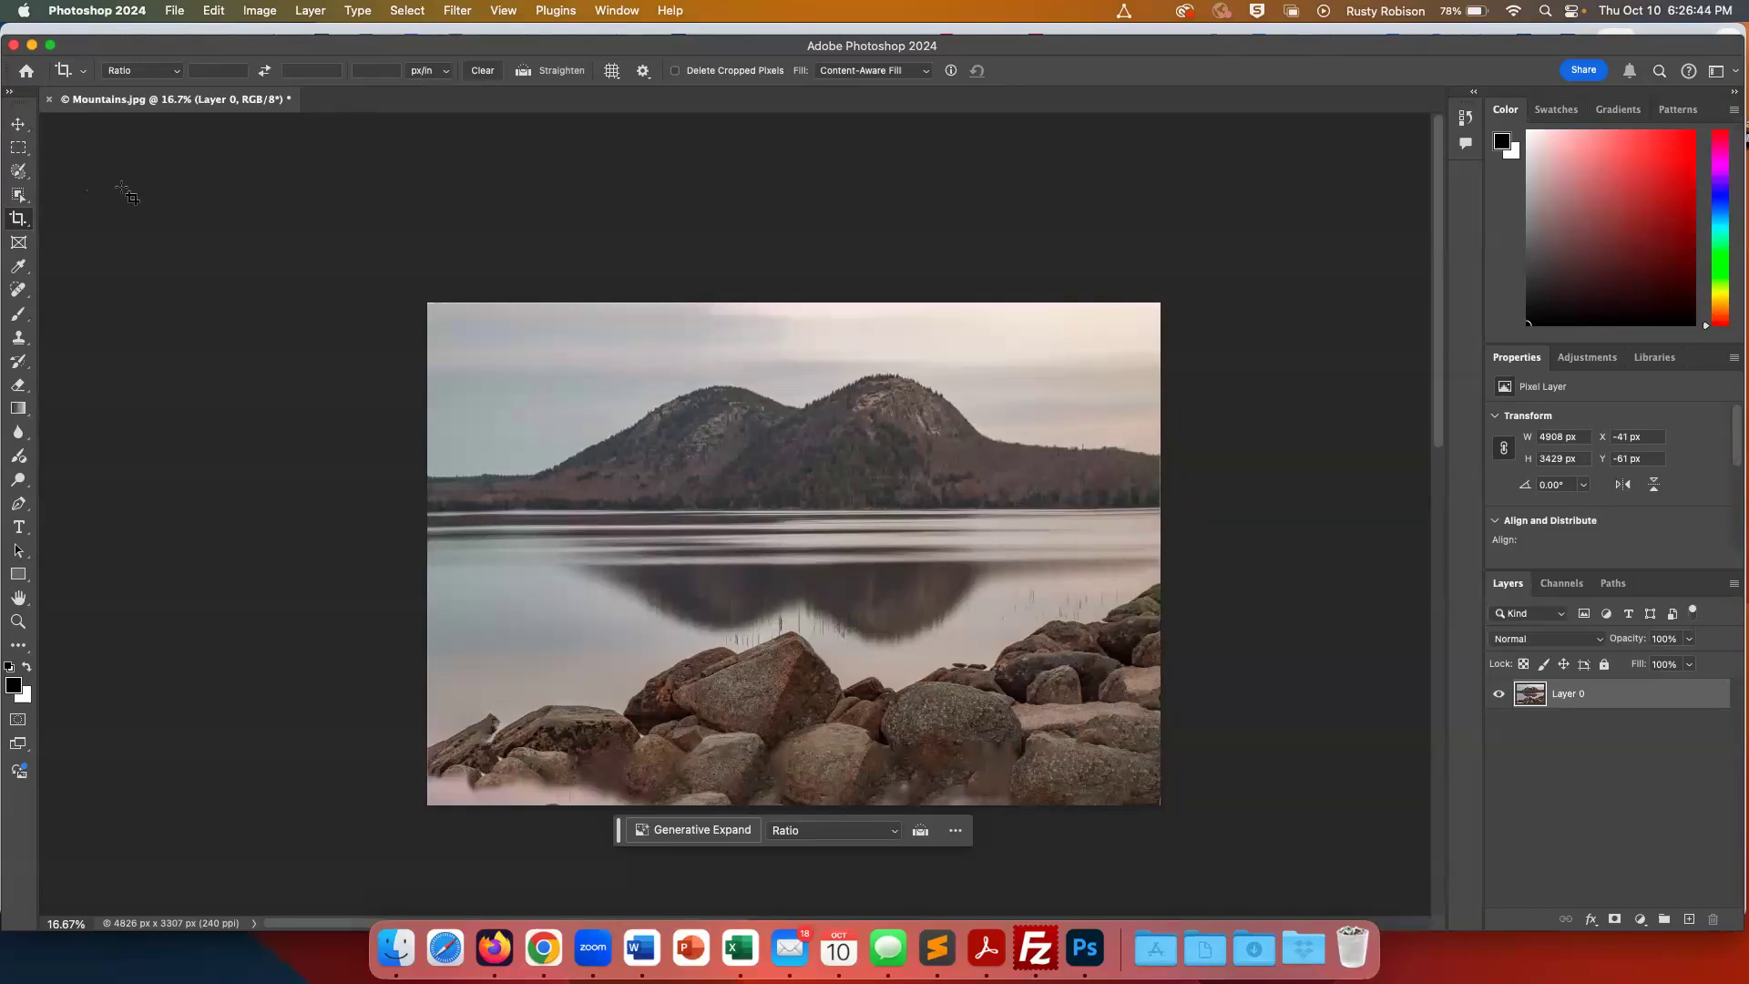
Switch to the Move tool and leave Layer 0 deselected
left_click(18, 127)
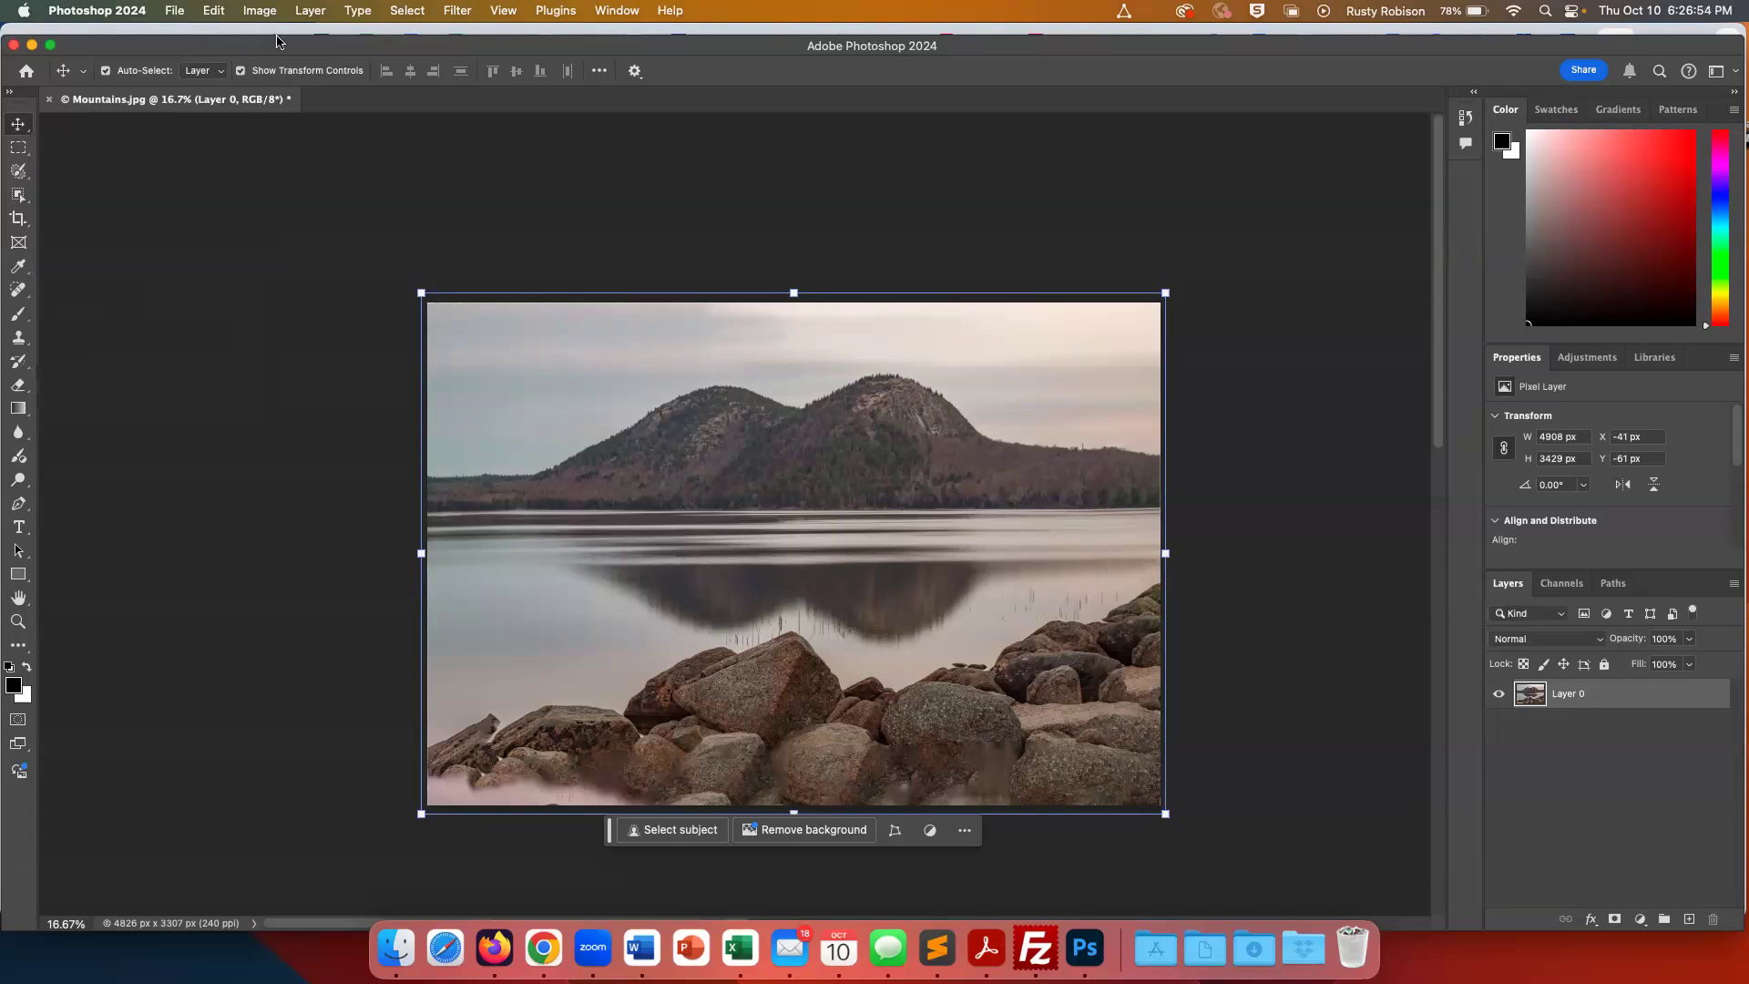
left_click(286, 233)
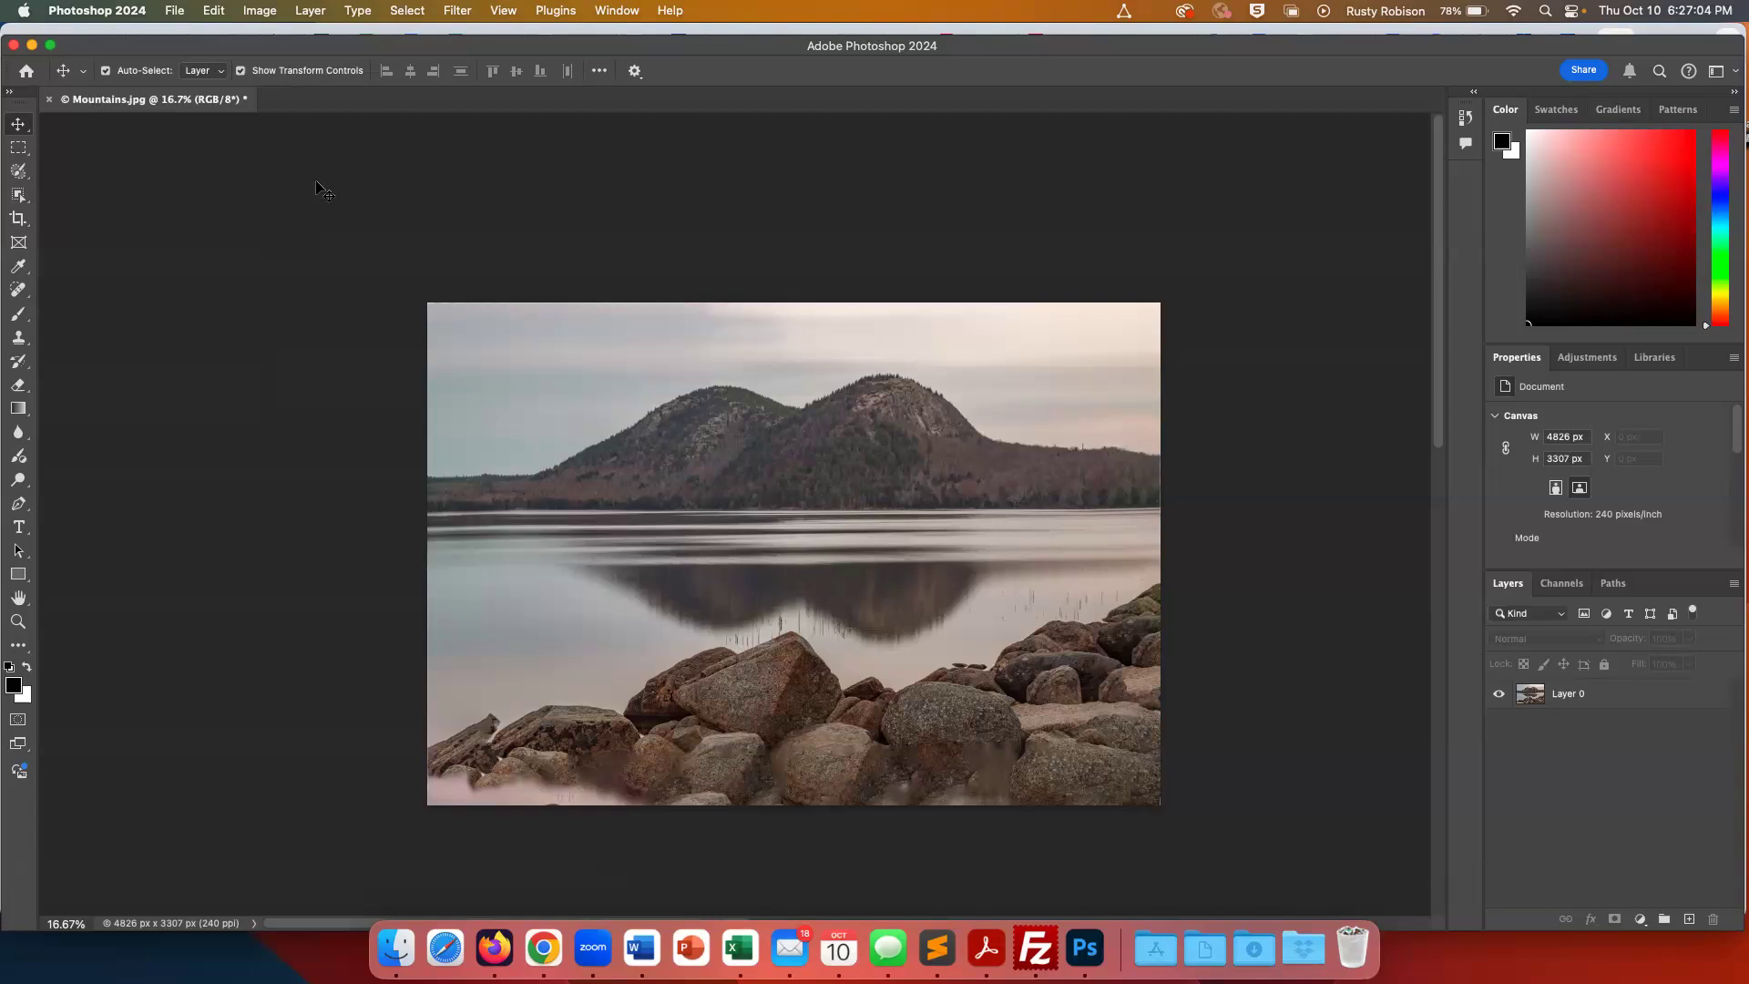
left_click(259, 11)
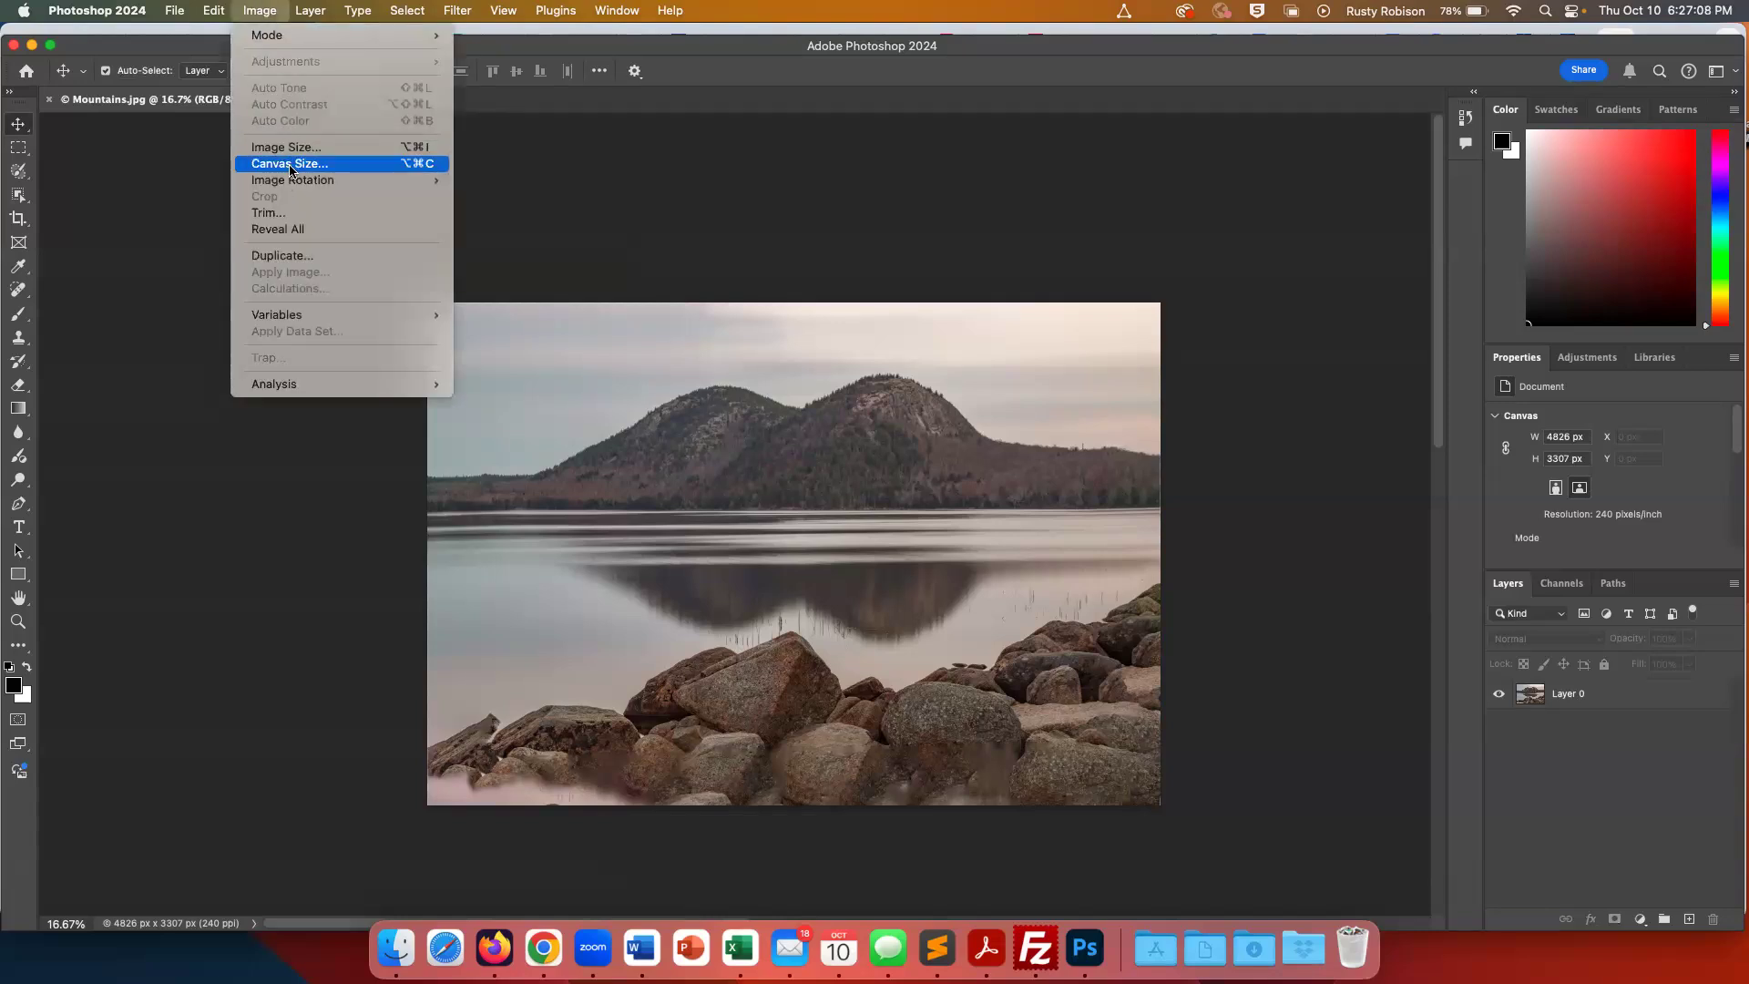
left_click(262, 9)
left_click(809, 506)
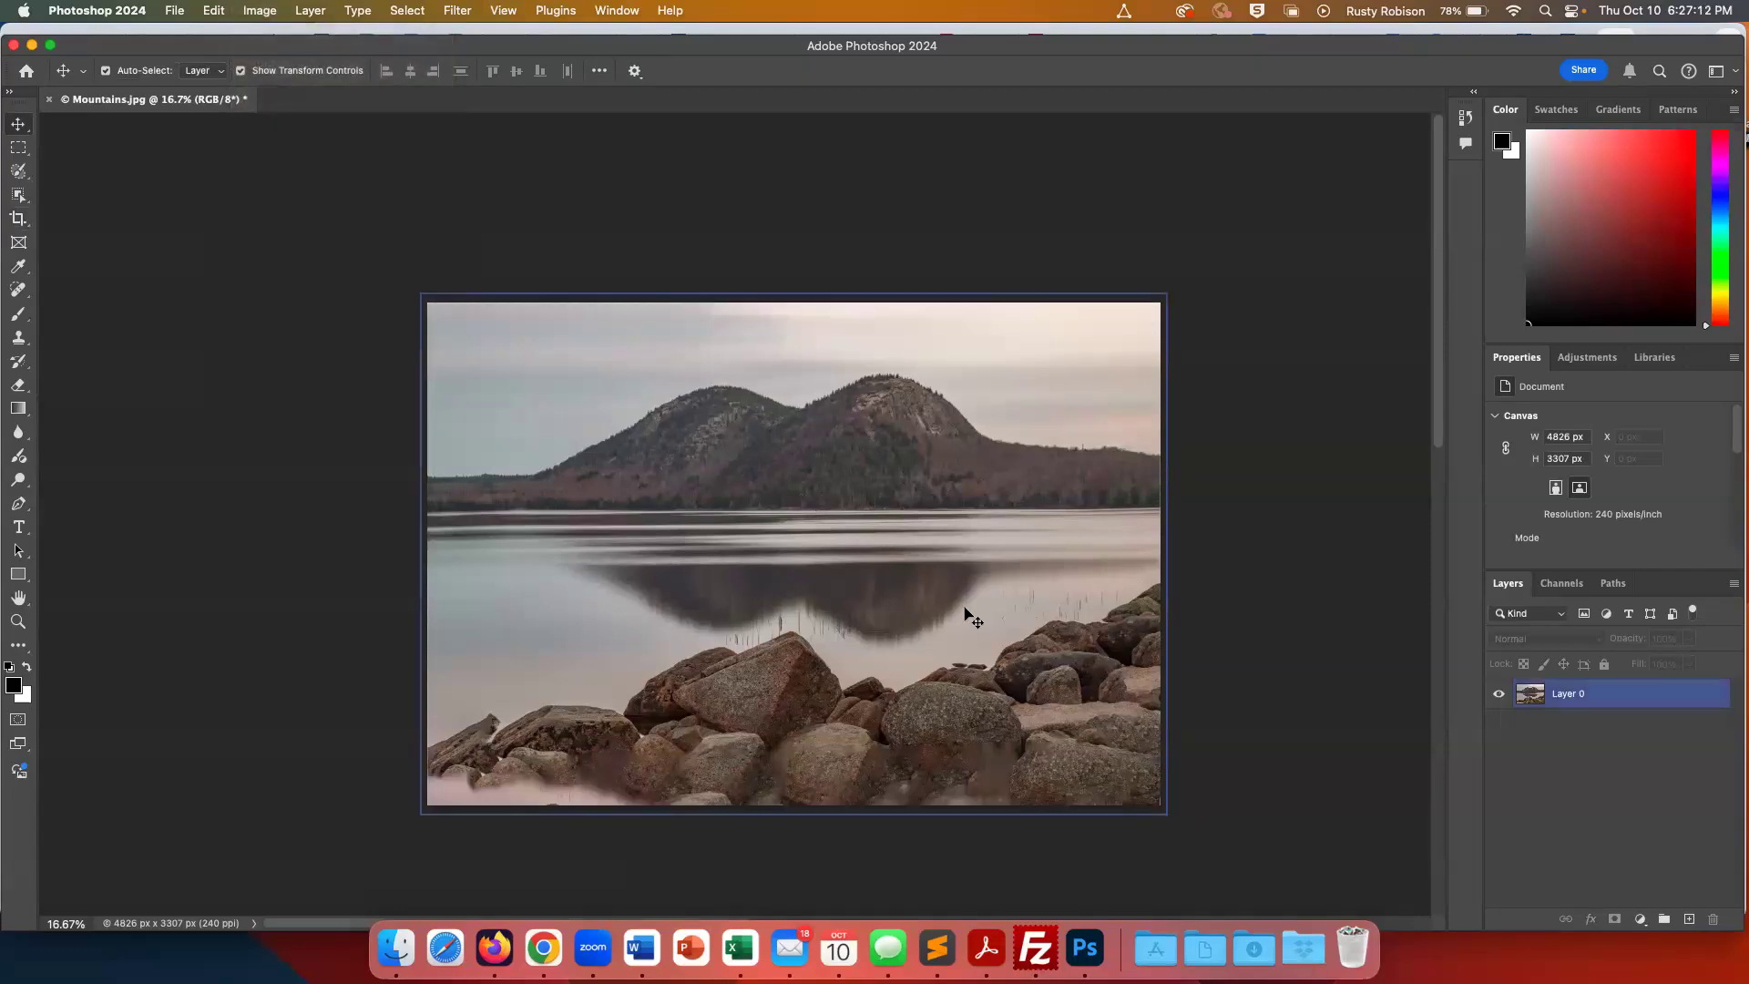
left_click(1189, 806)
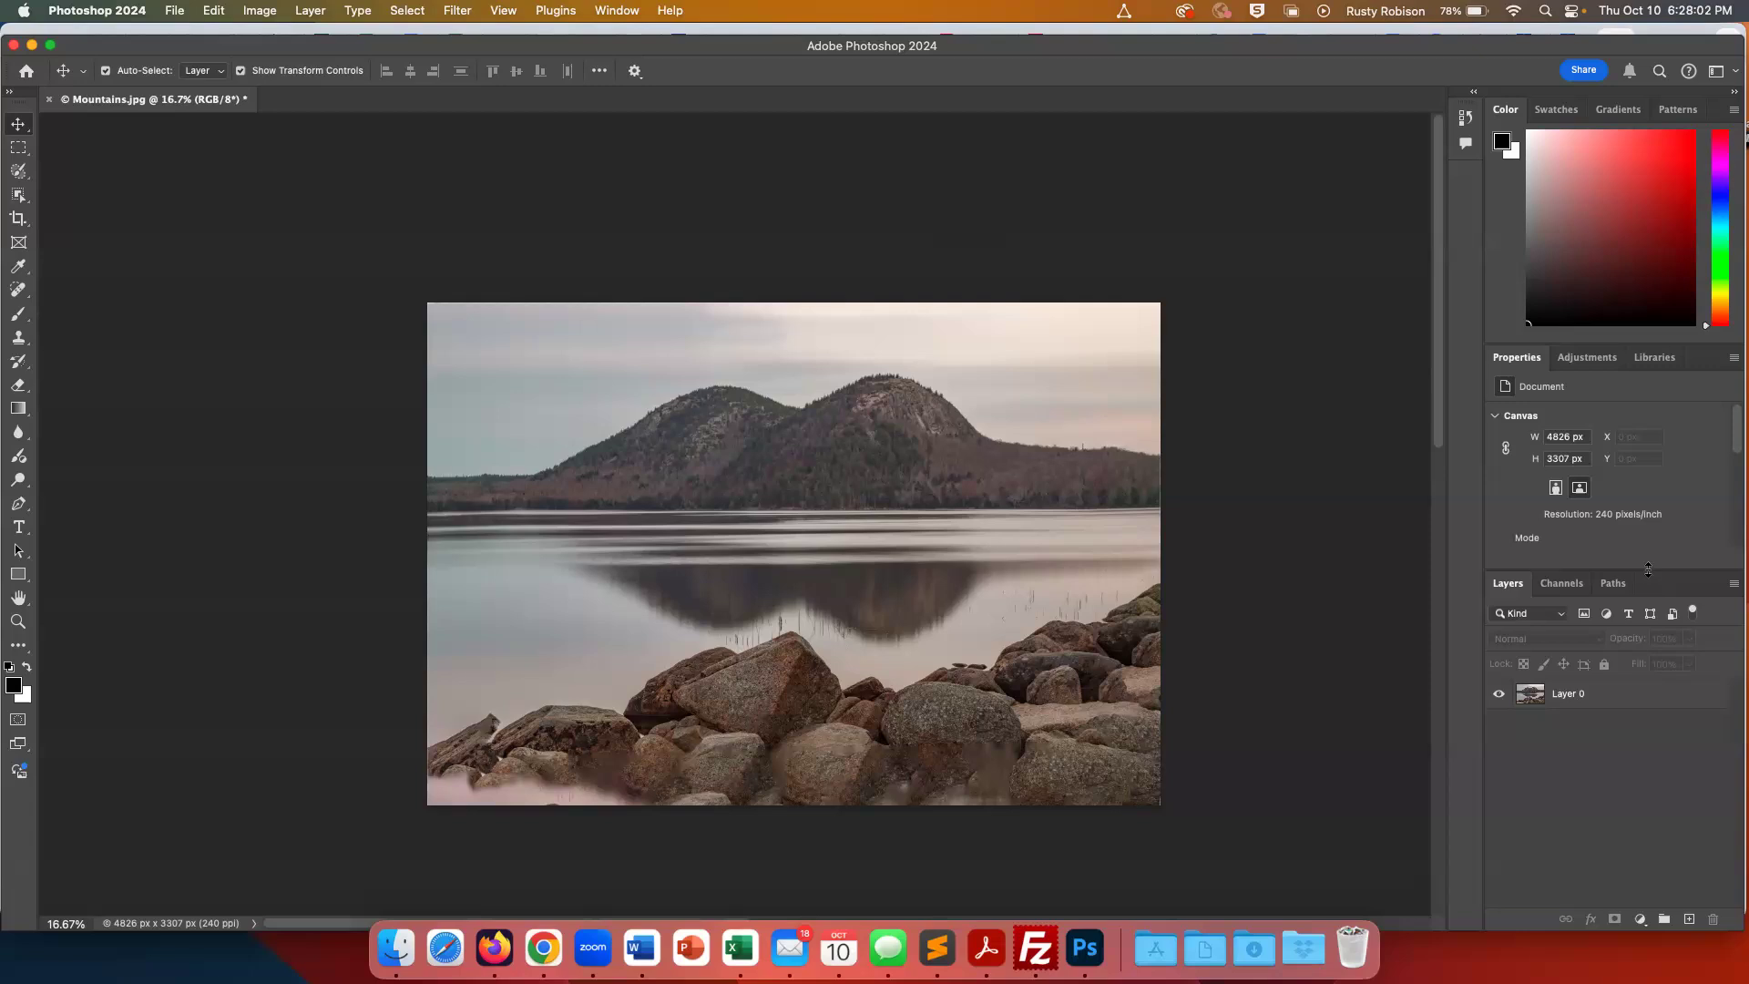
Enlarge the Layers panel by raising its upper edge, keeping Layer 0 deselected
left_click_drag(1652, 566, 1651, 500)
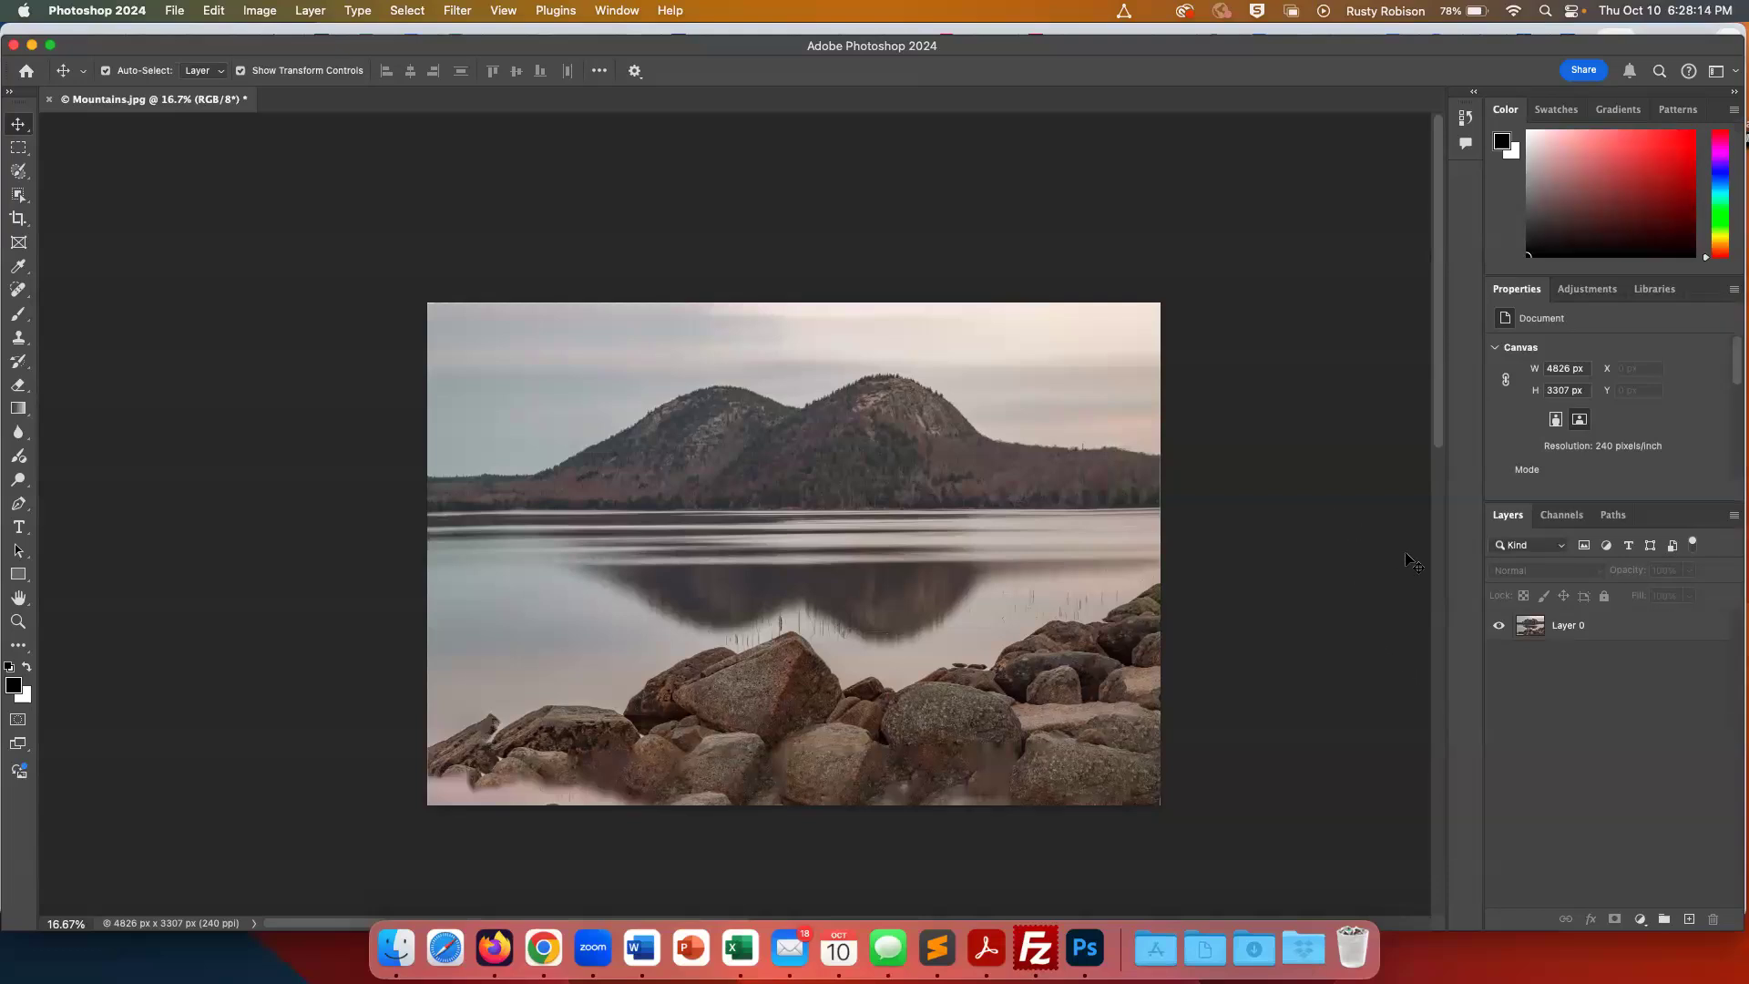
left_click(1541, 632)
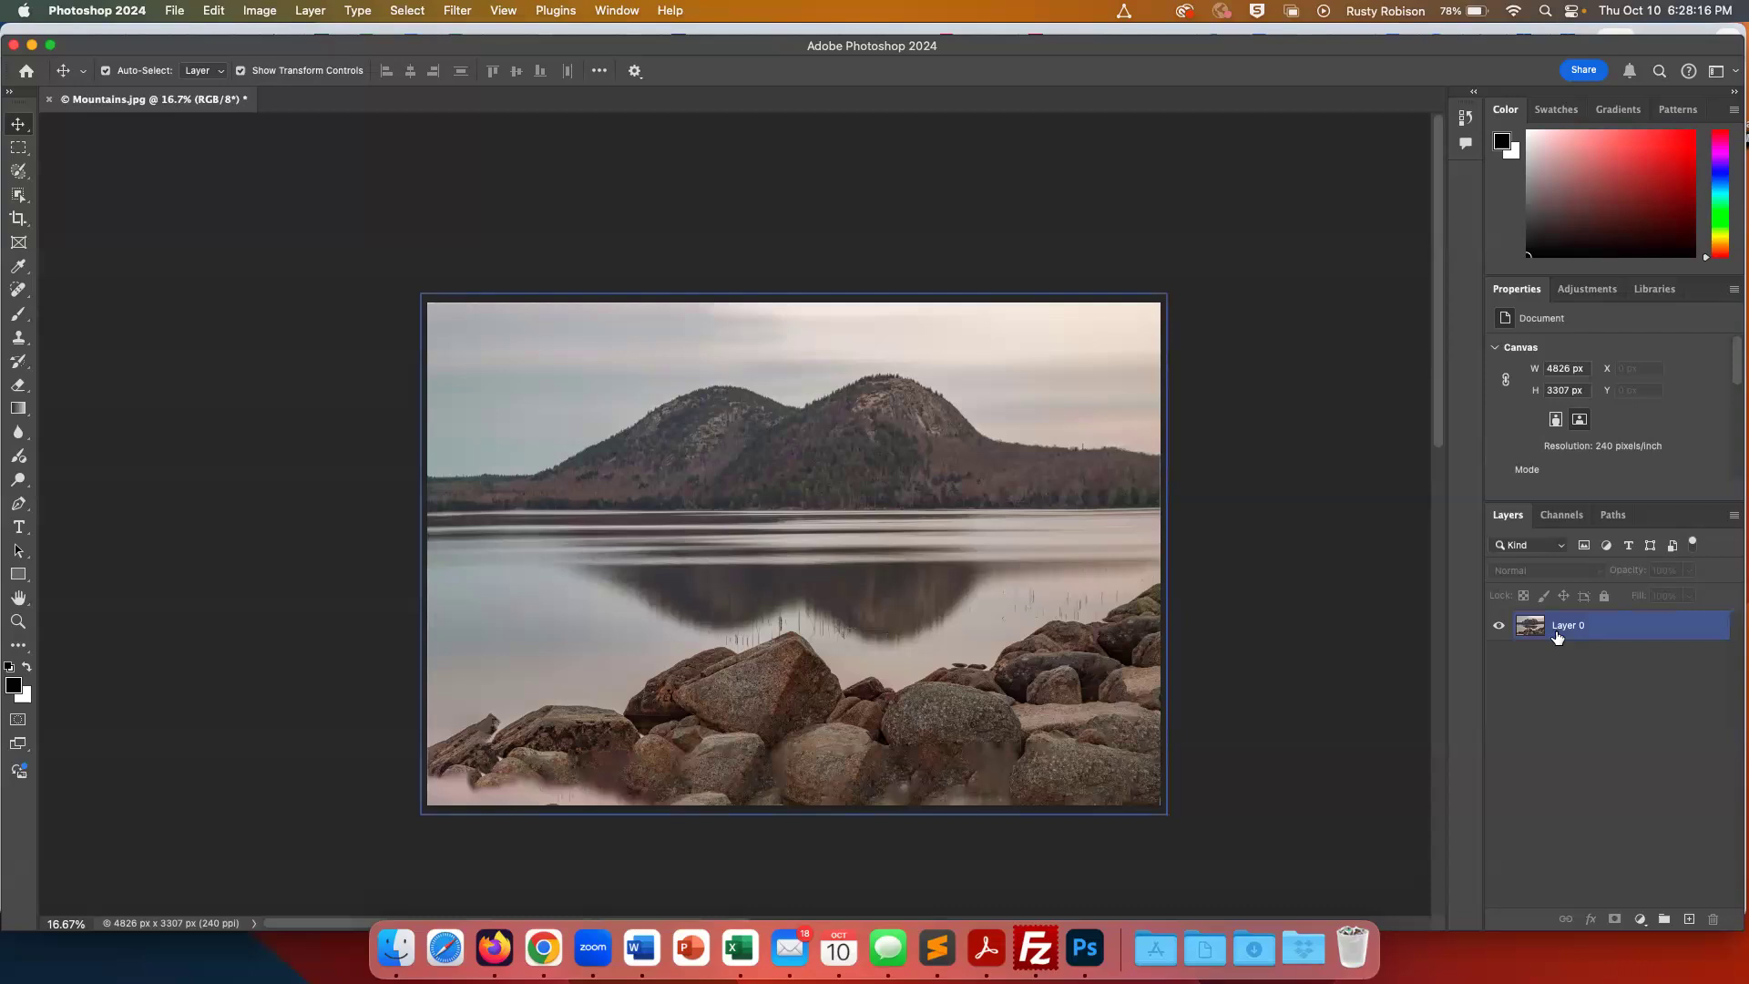
left_click(364, 269)
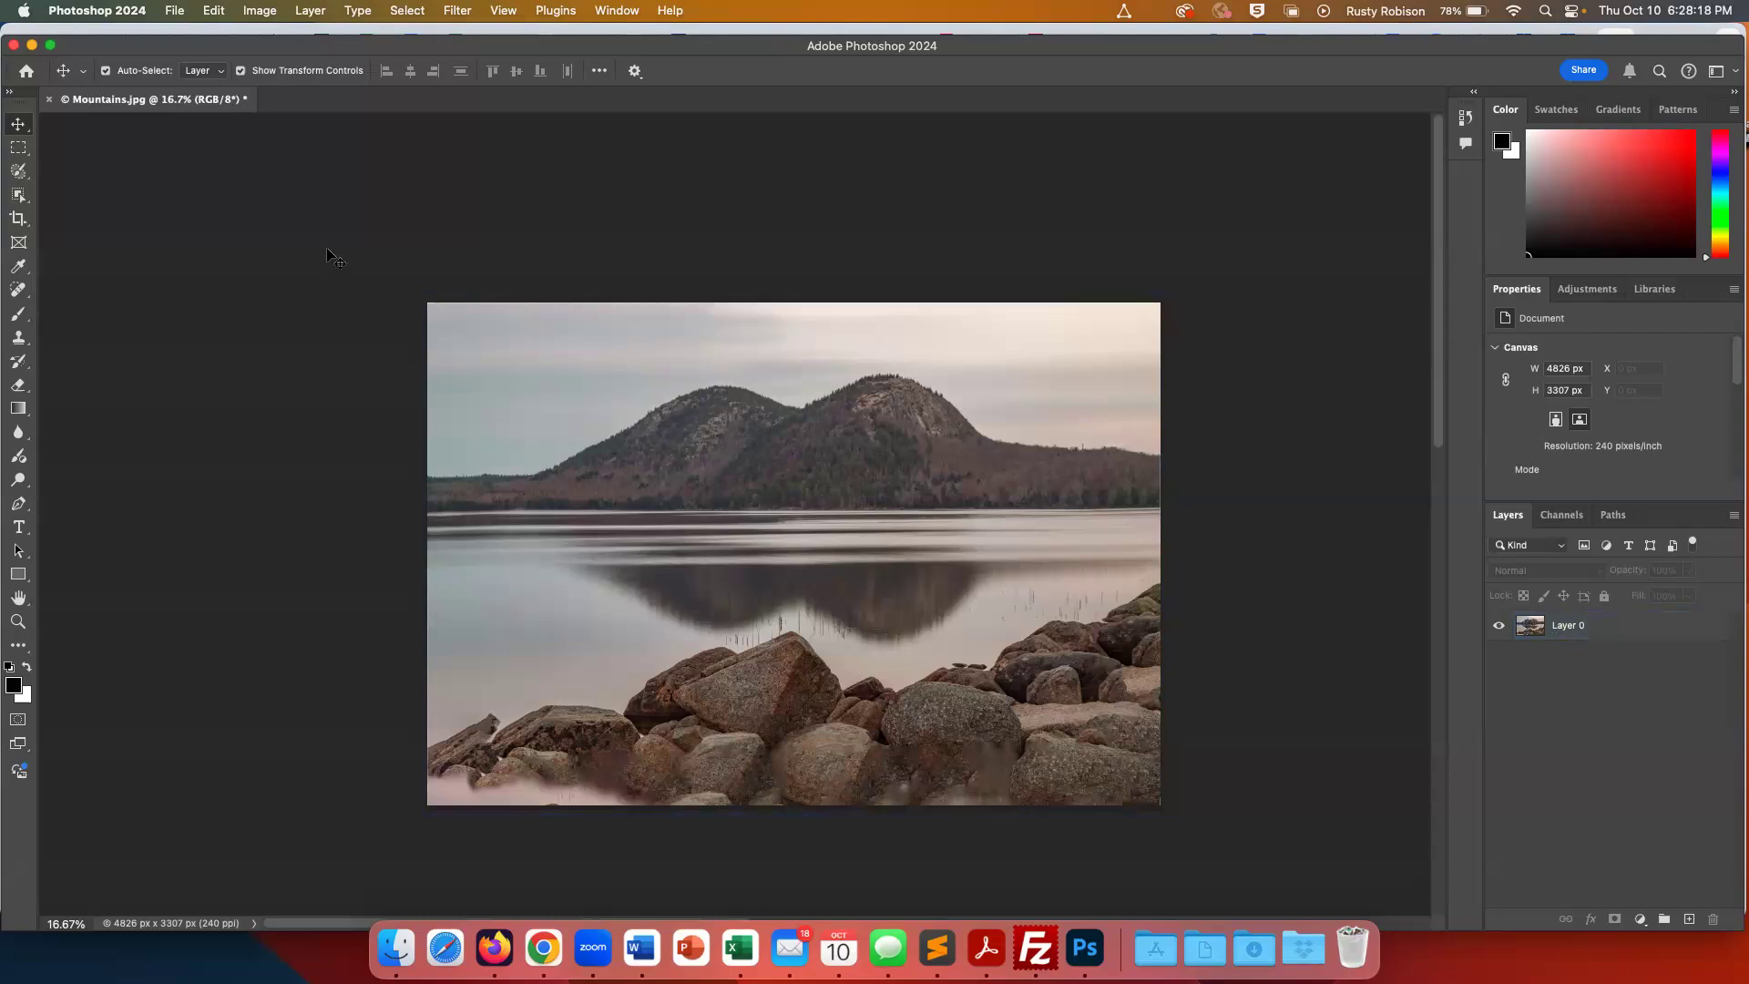
Switch to Google Chrome, locate layers.zip under Week 7 on the Canvas course page, and return to Photoshop
key("super+Tab")
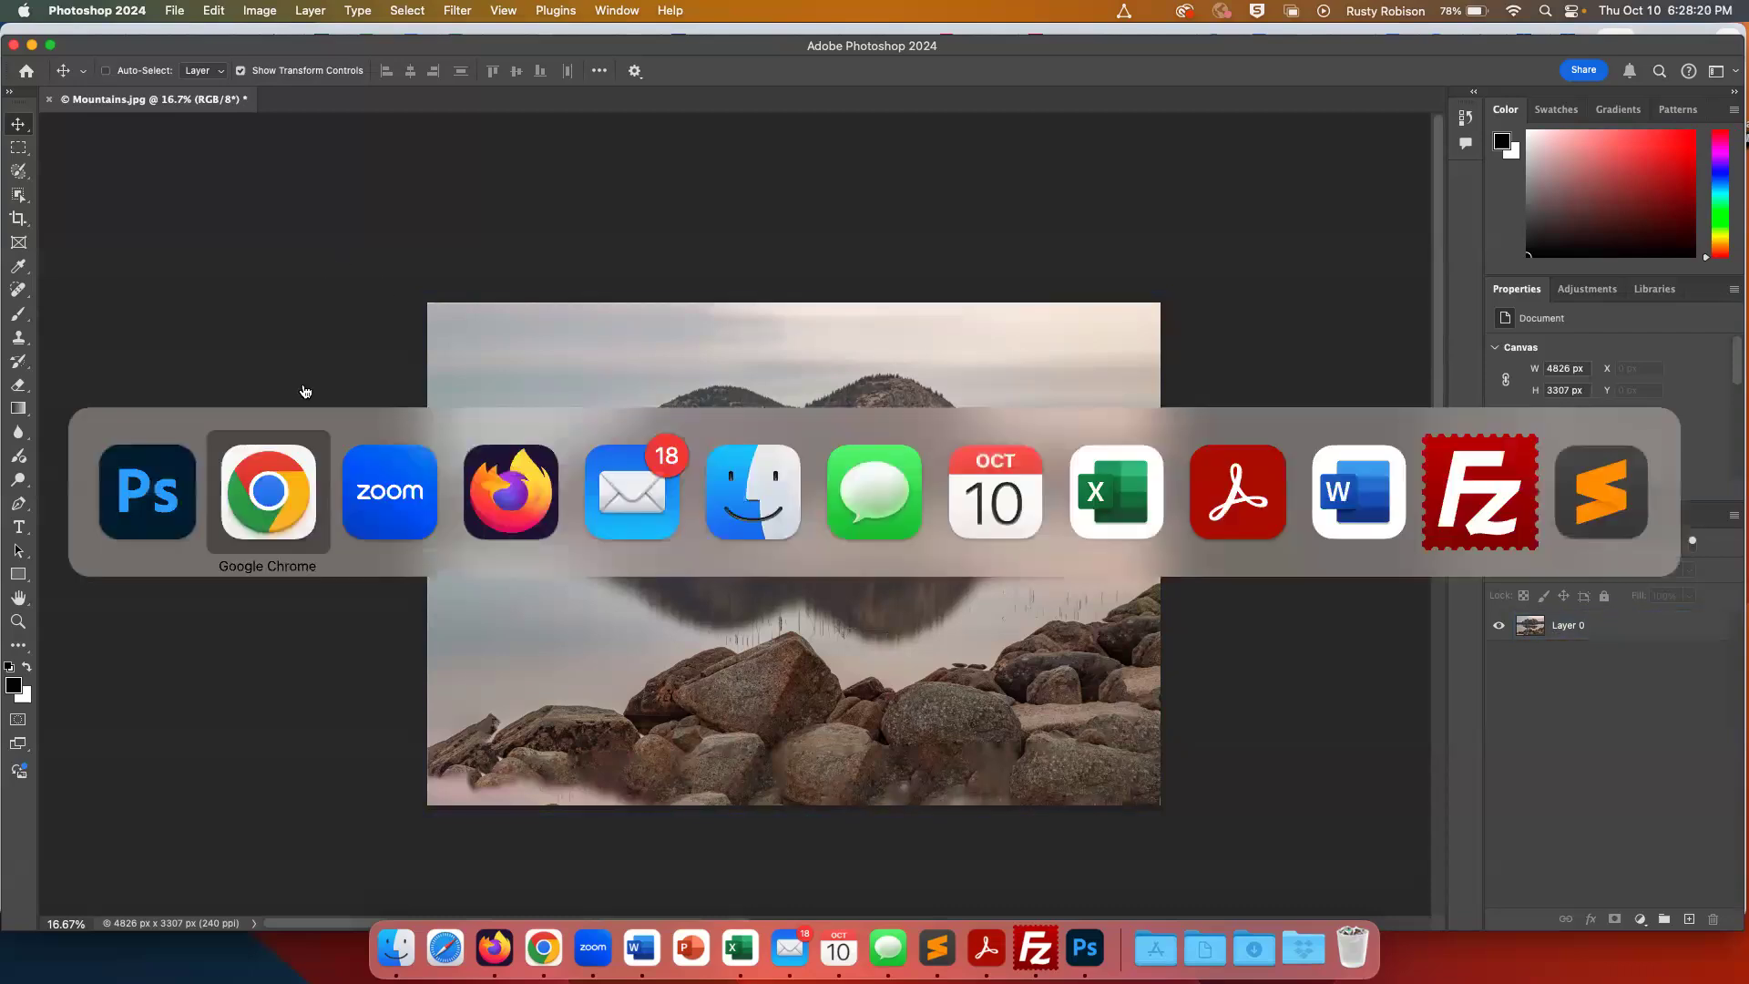
left_click(271, 490)
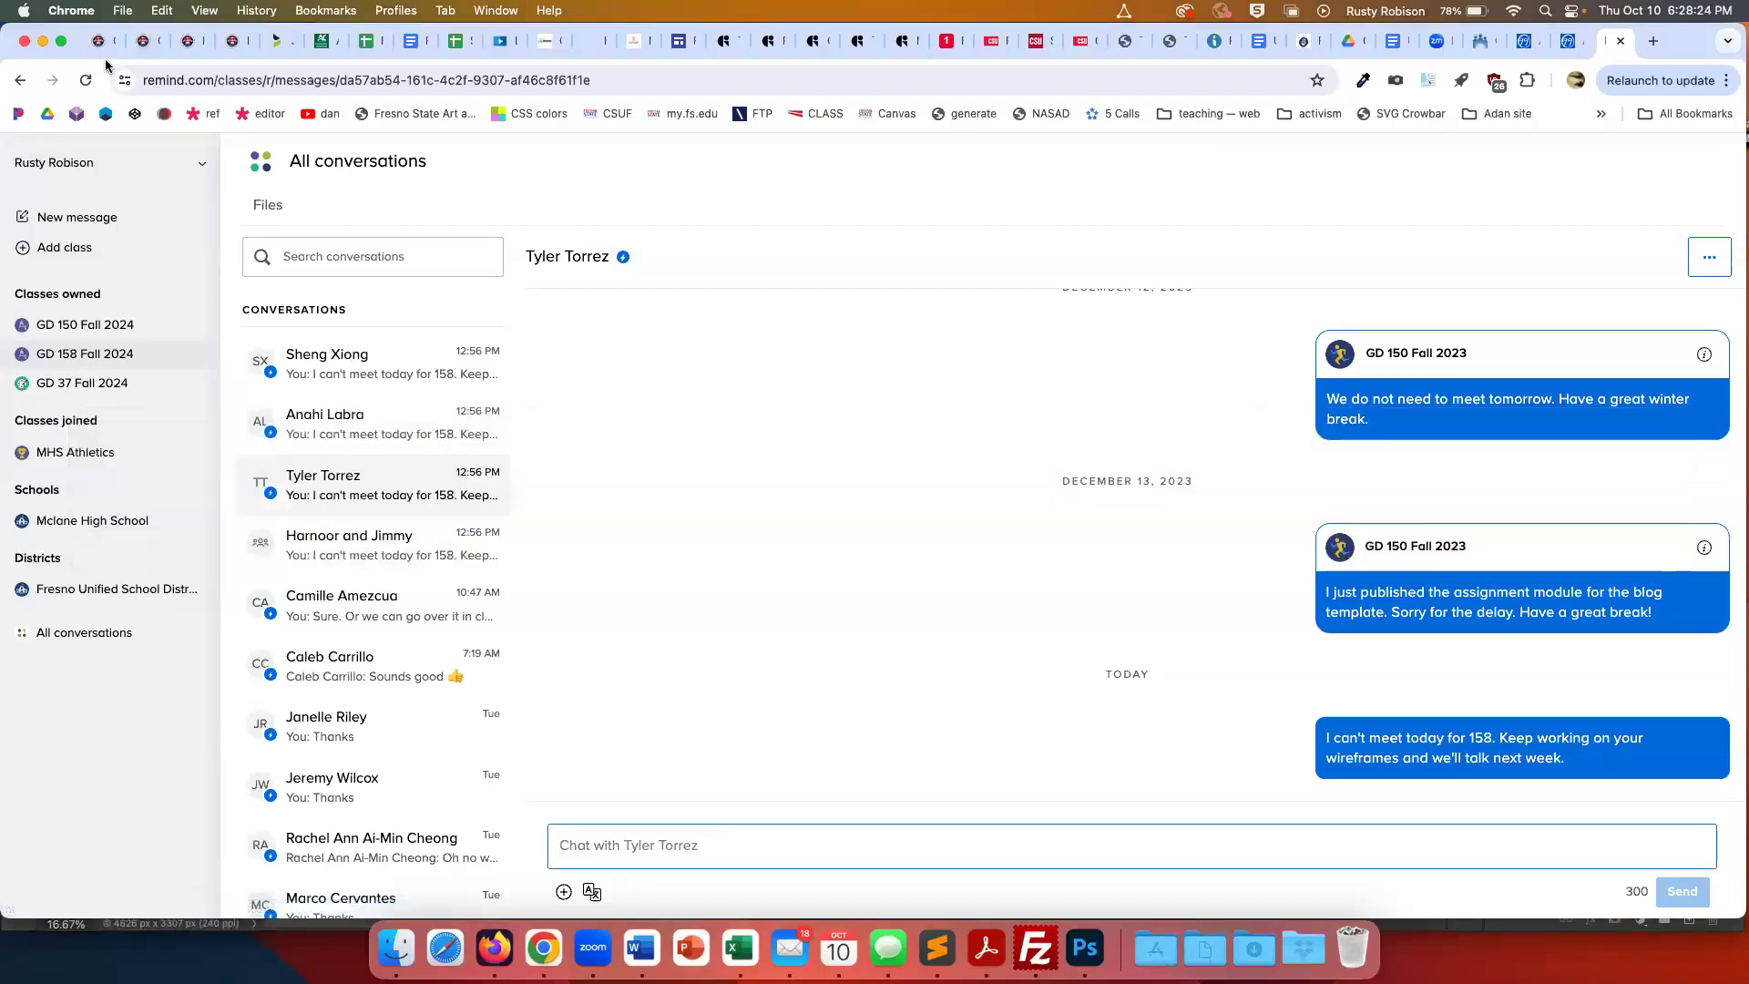
left_click(95, 40)
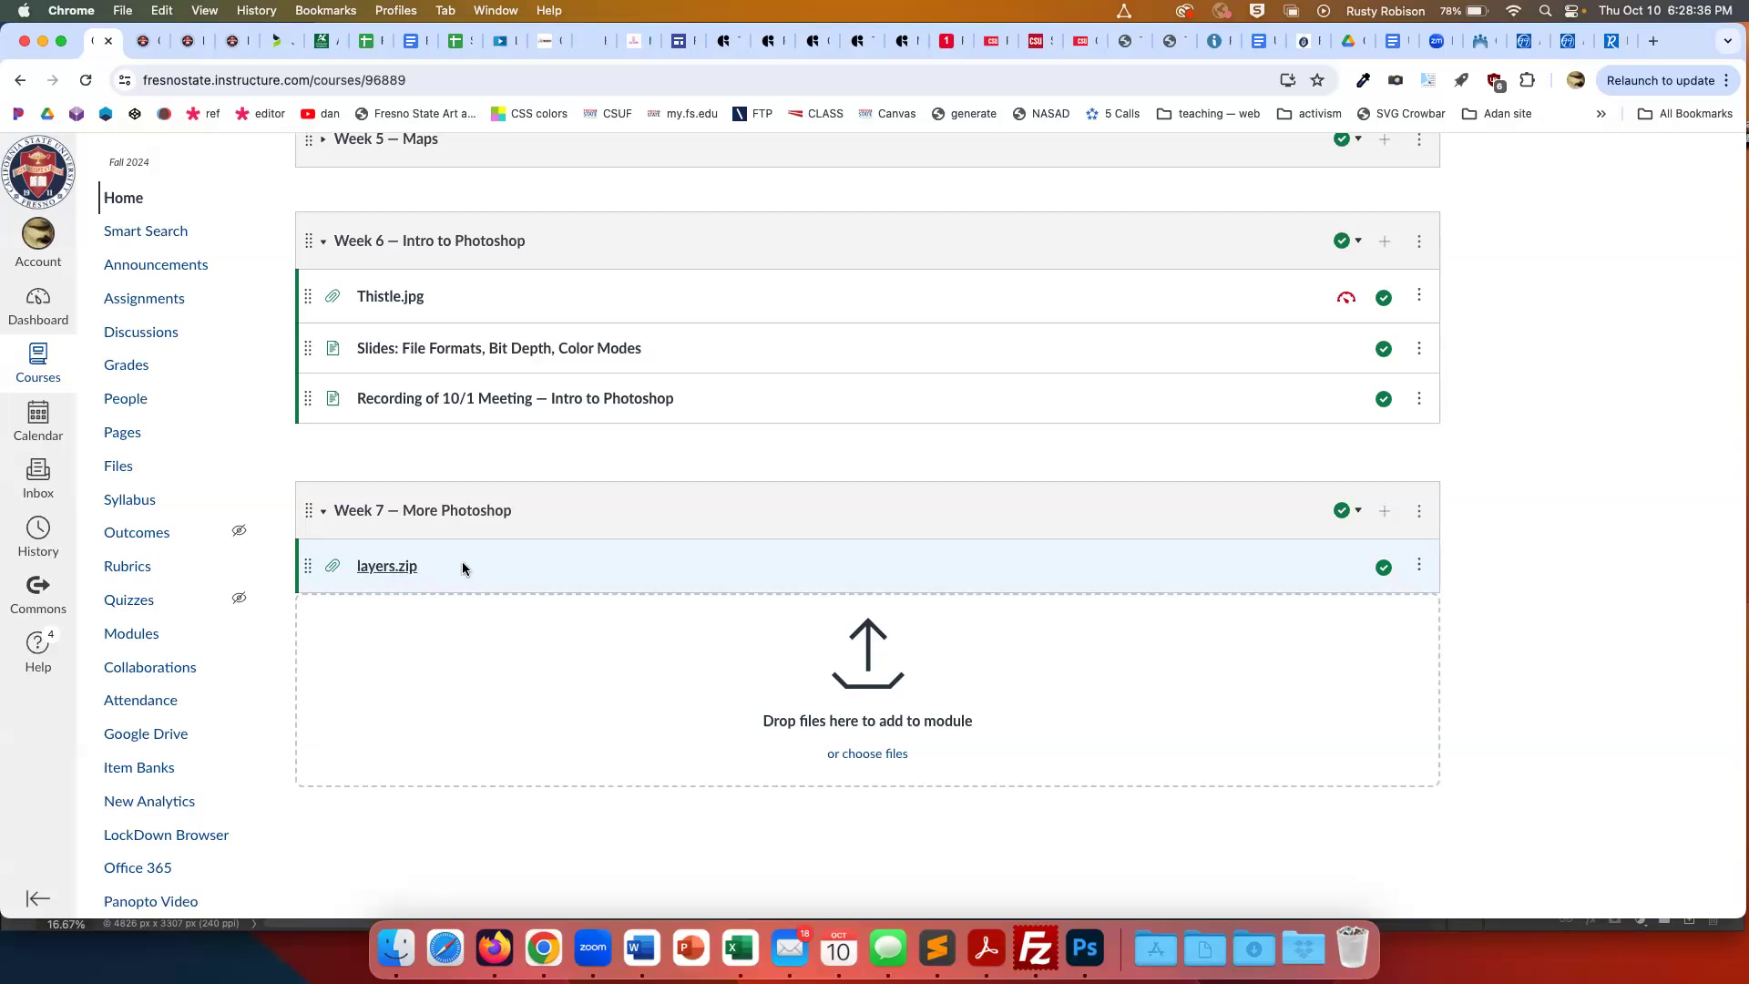
key("super+Tab")
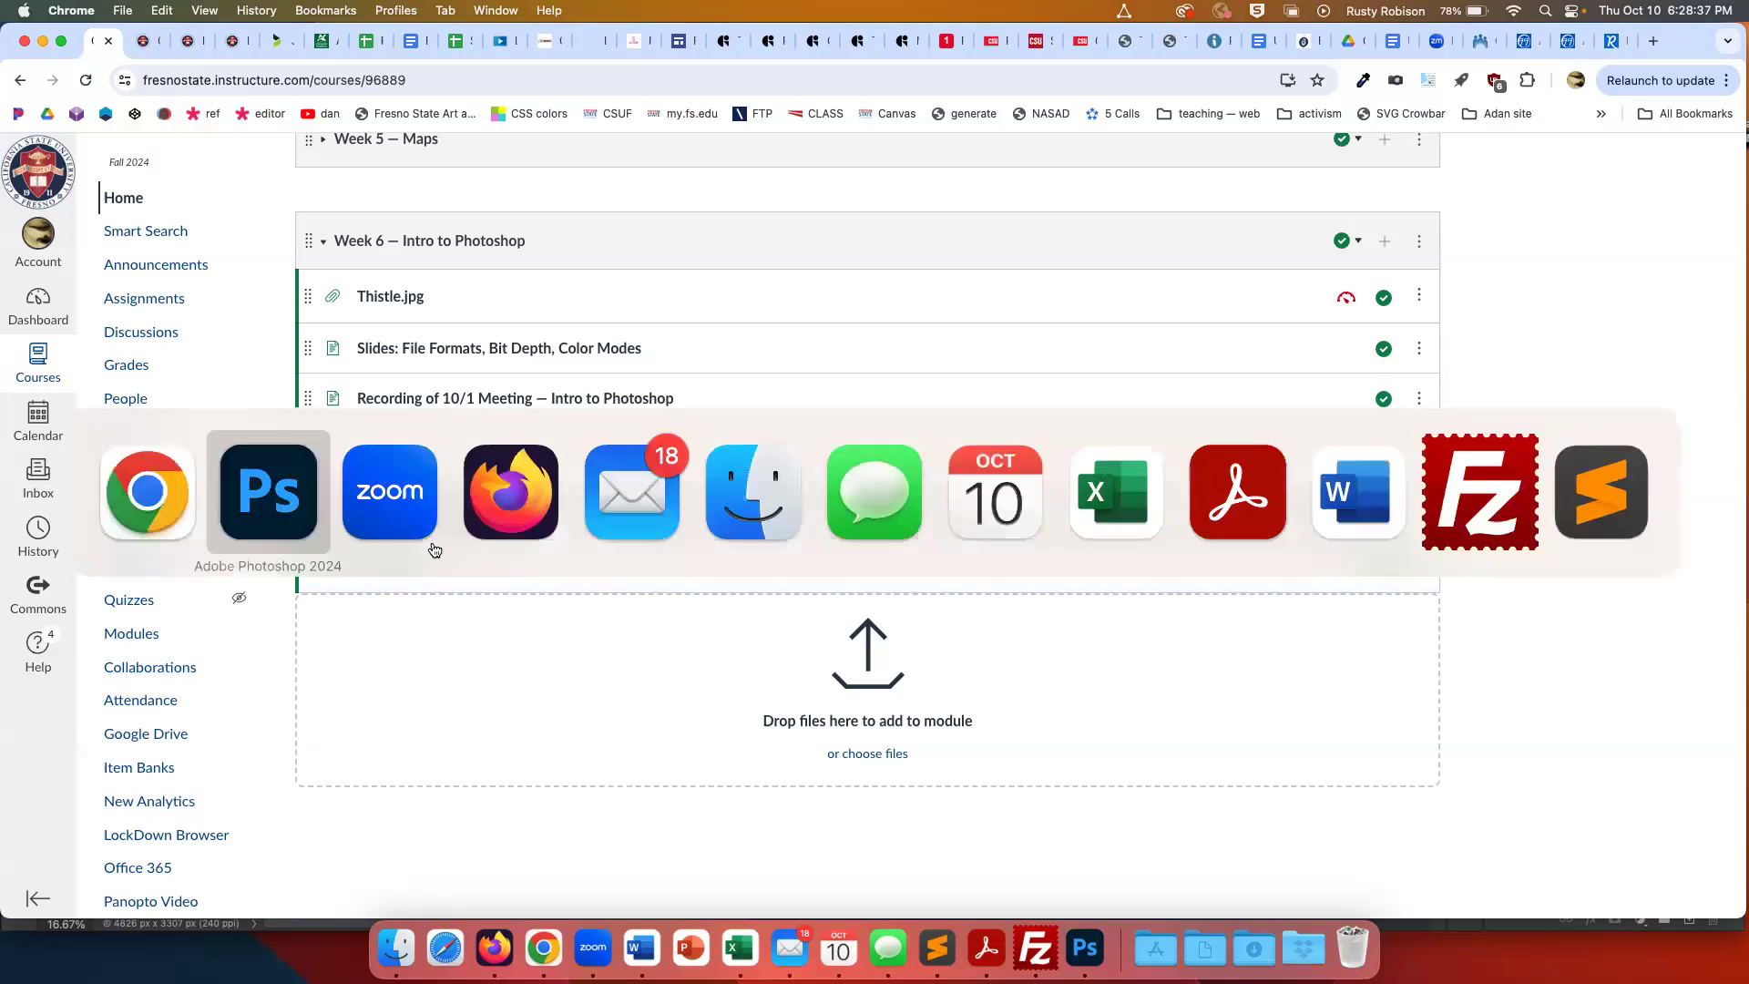
left_click(265, 493)
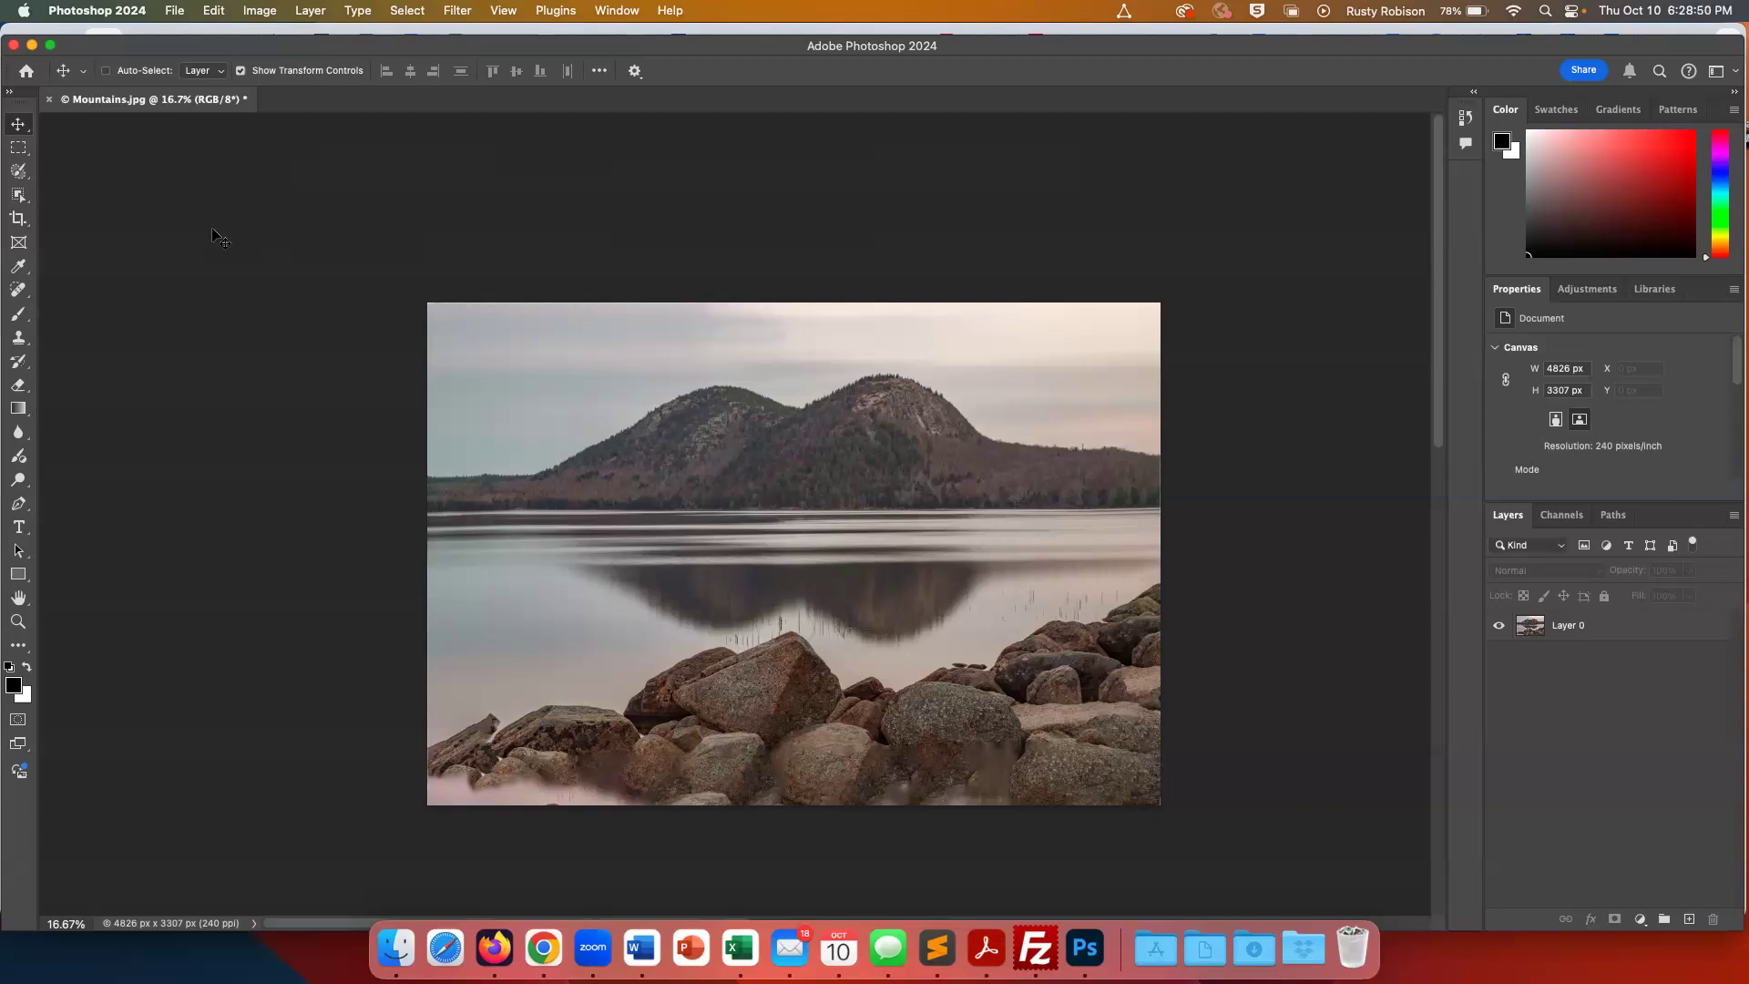
Switch to Finder and preview Greens.jpg from the 07 Layers folder, closing the preview after viewing
key("super+Tab")
key("super+Tab")
key("super+Tab")
key("super+Tab")
key("super+Tab")
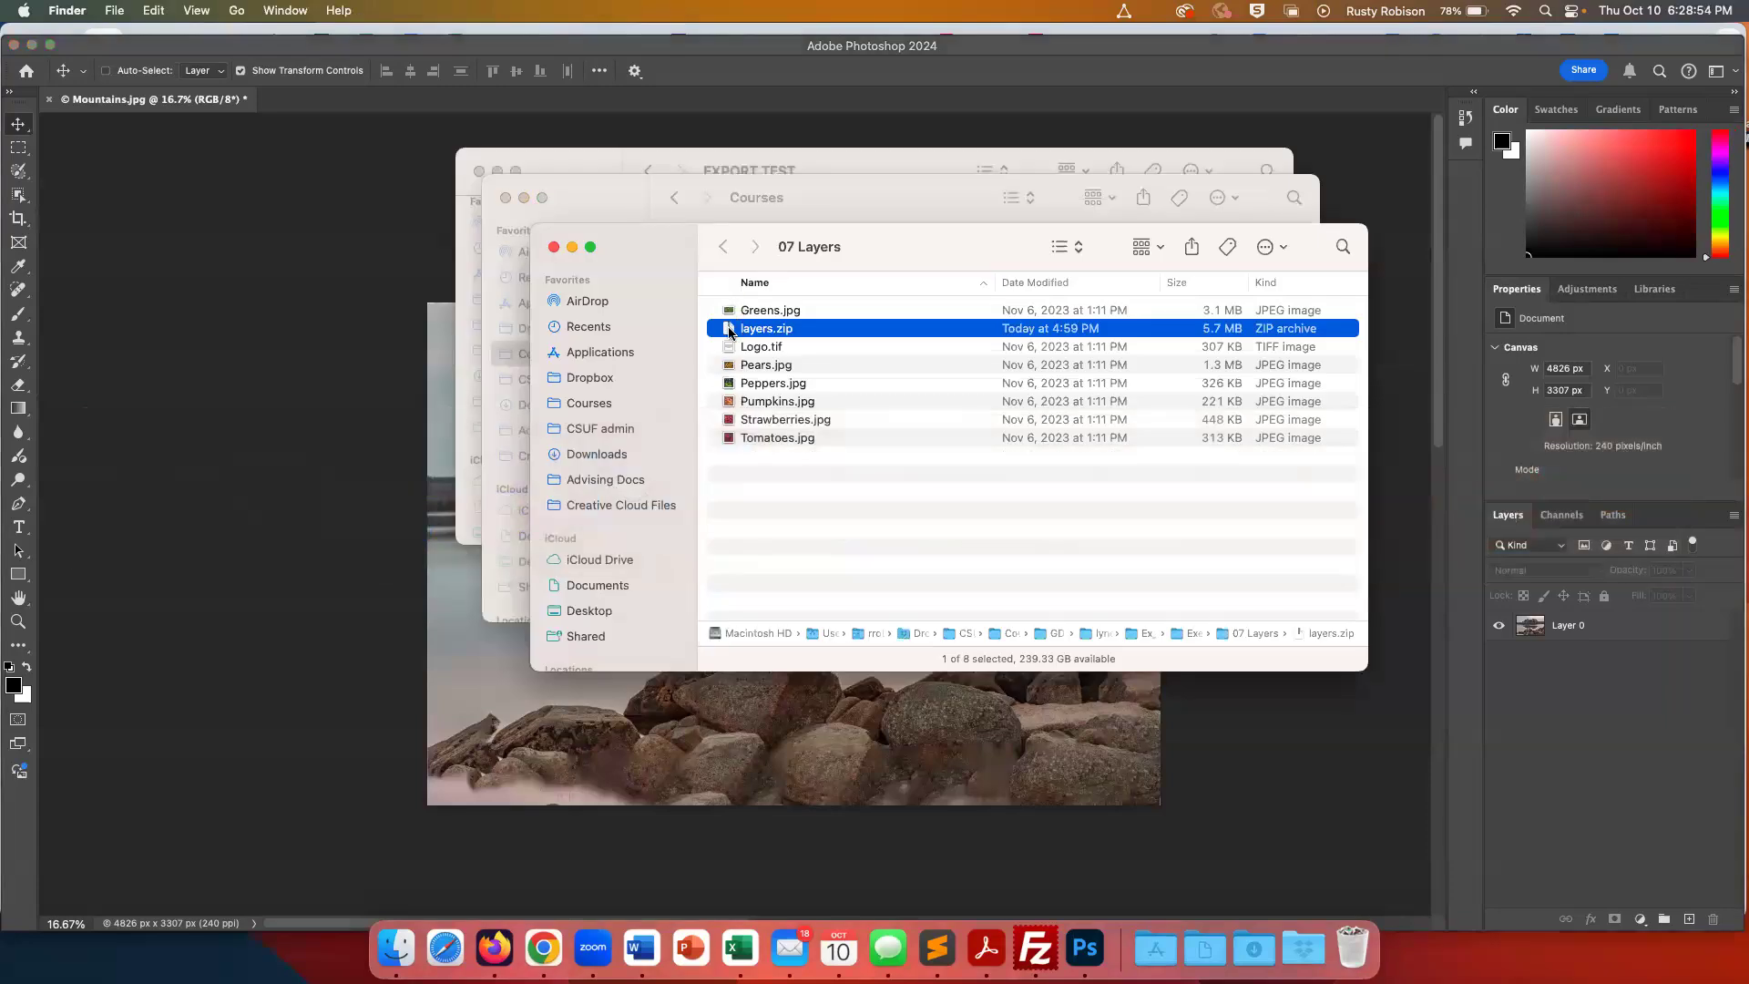
left_click(735, 313)
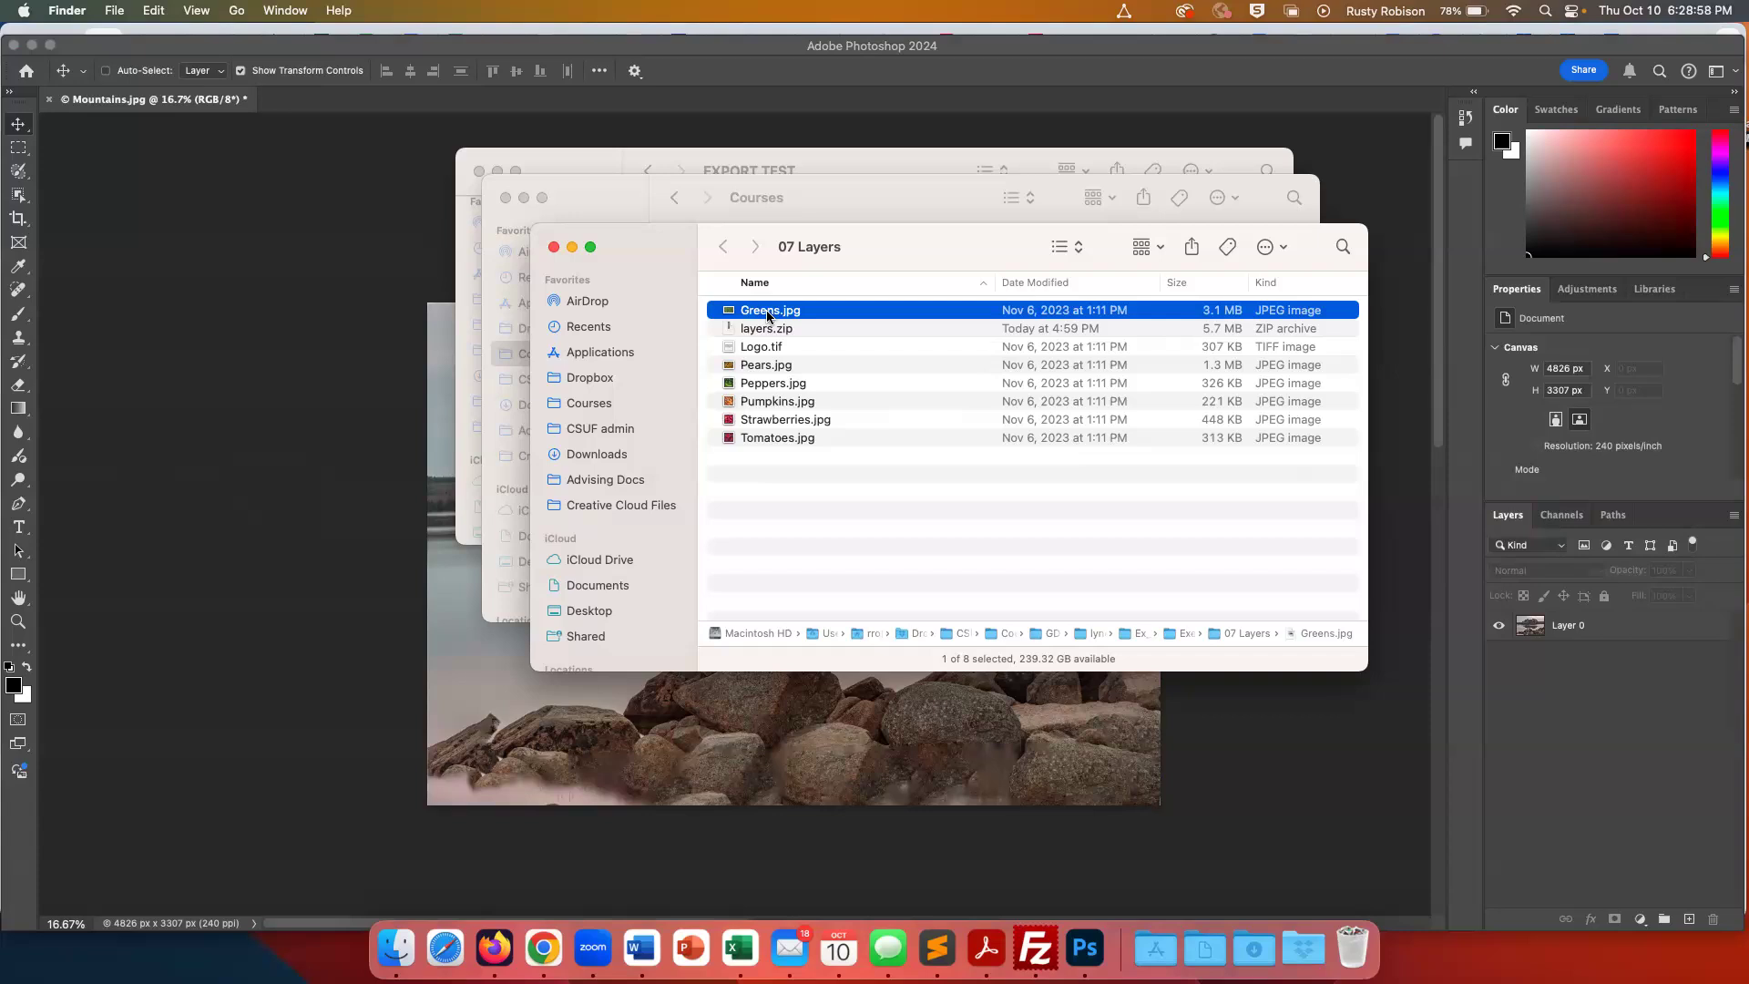
key("space")
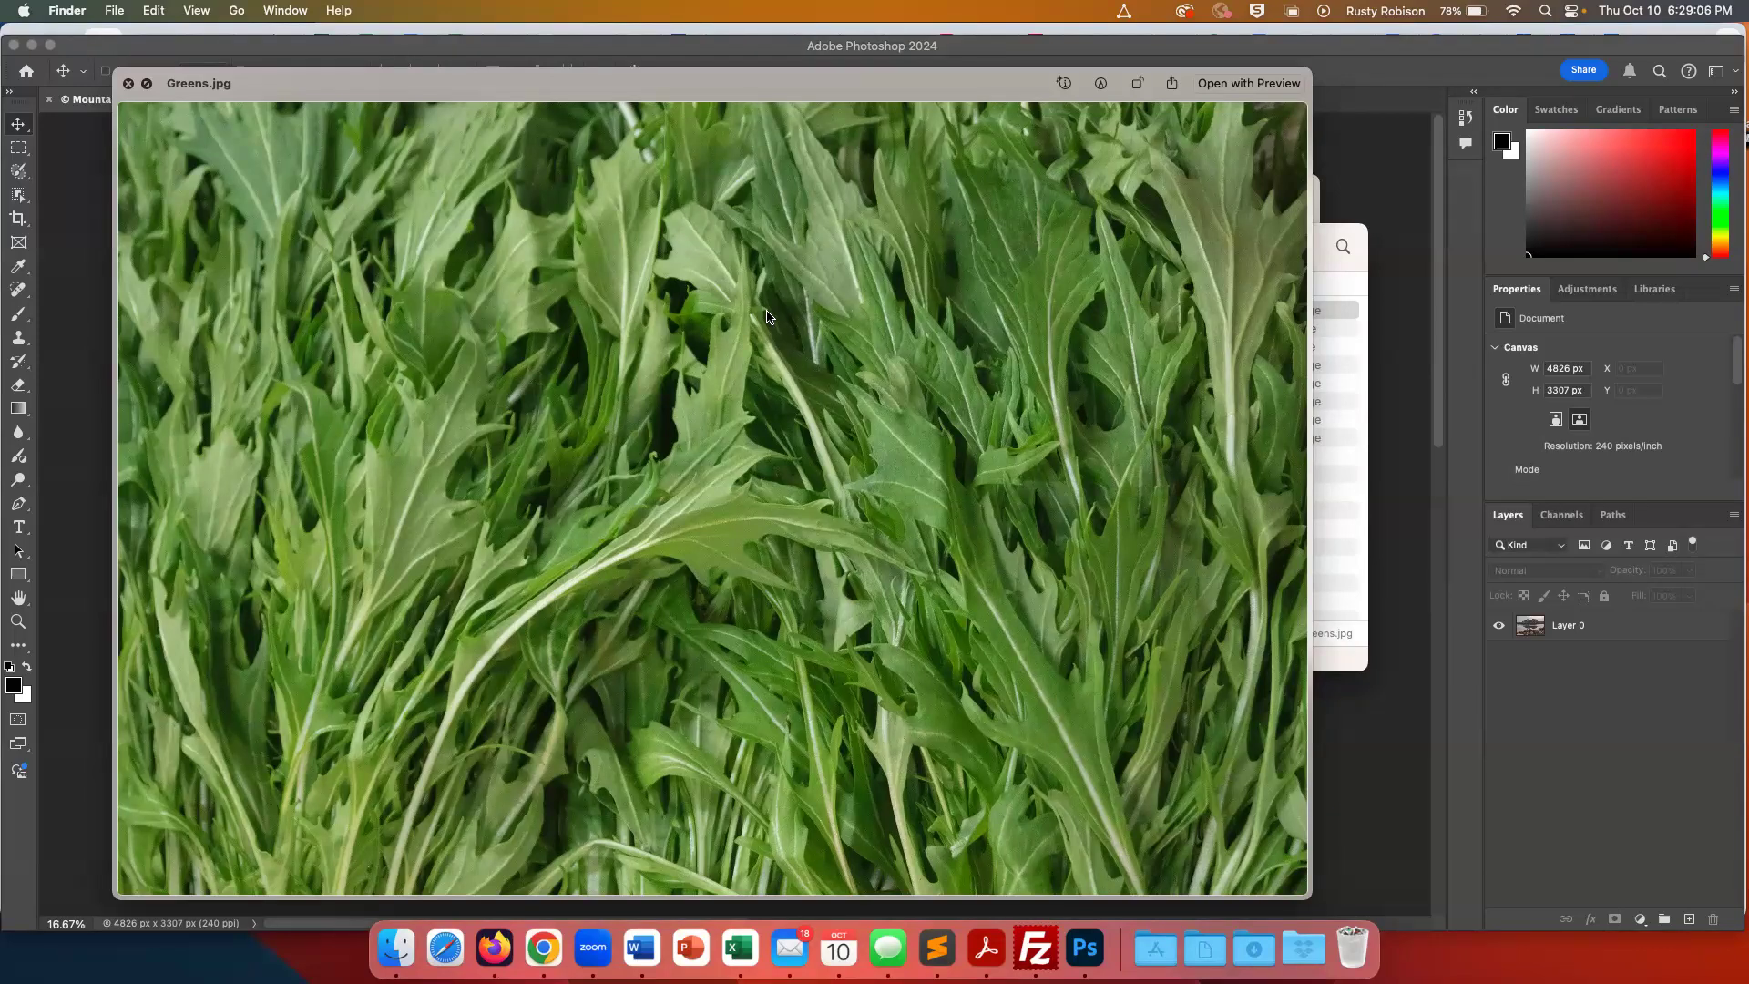
key("space")
Preview Pears.jpg in the 07 Layers folder and close the preview
key("Down")
key("Down")
key("Down")
key("Down")
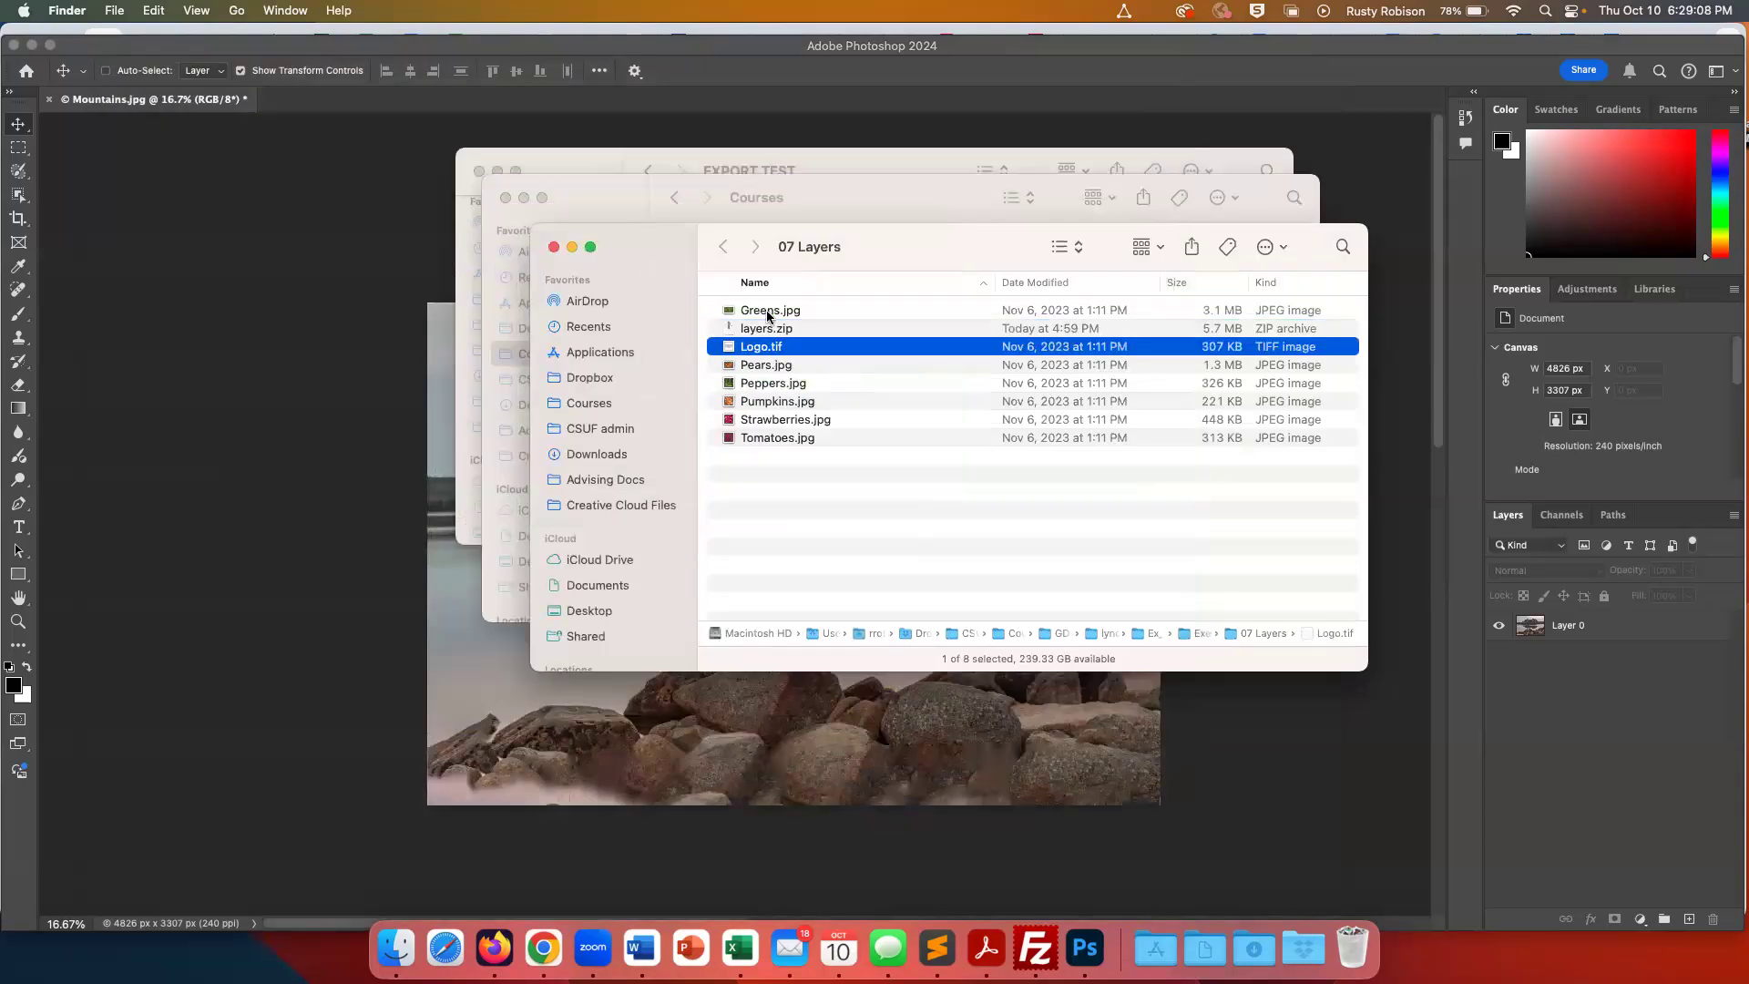
key("Up")
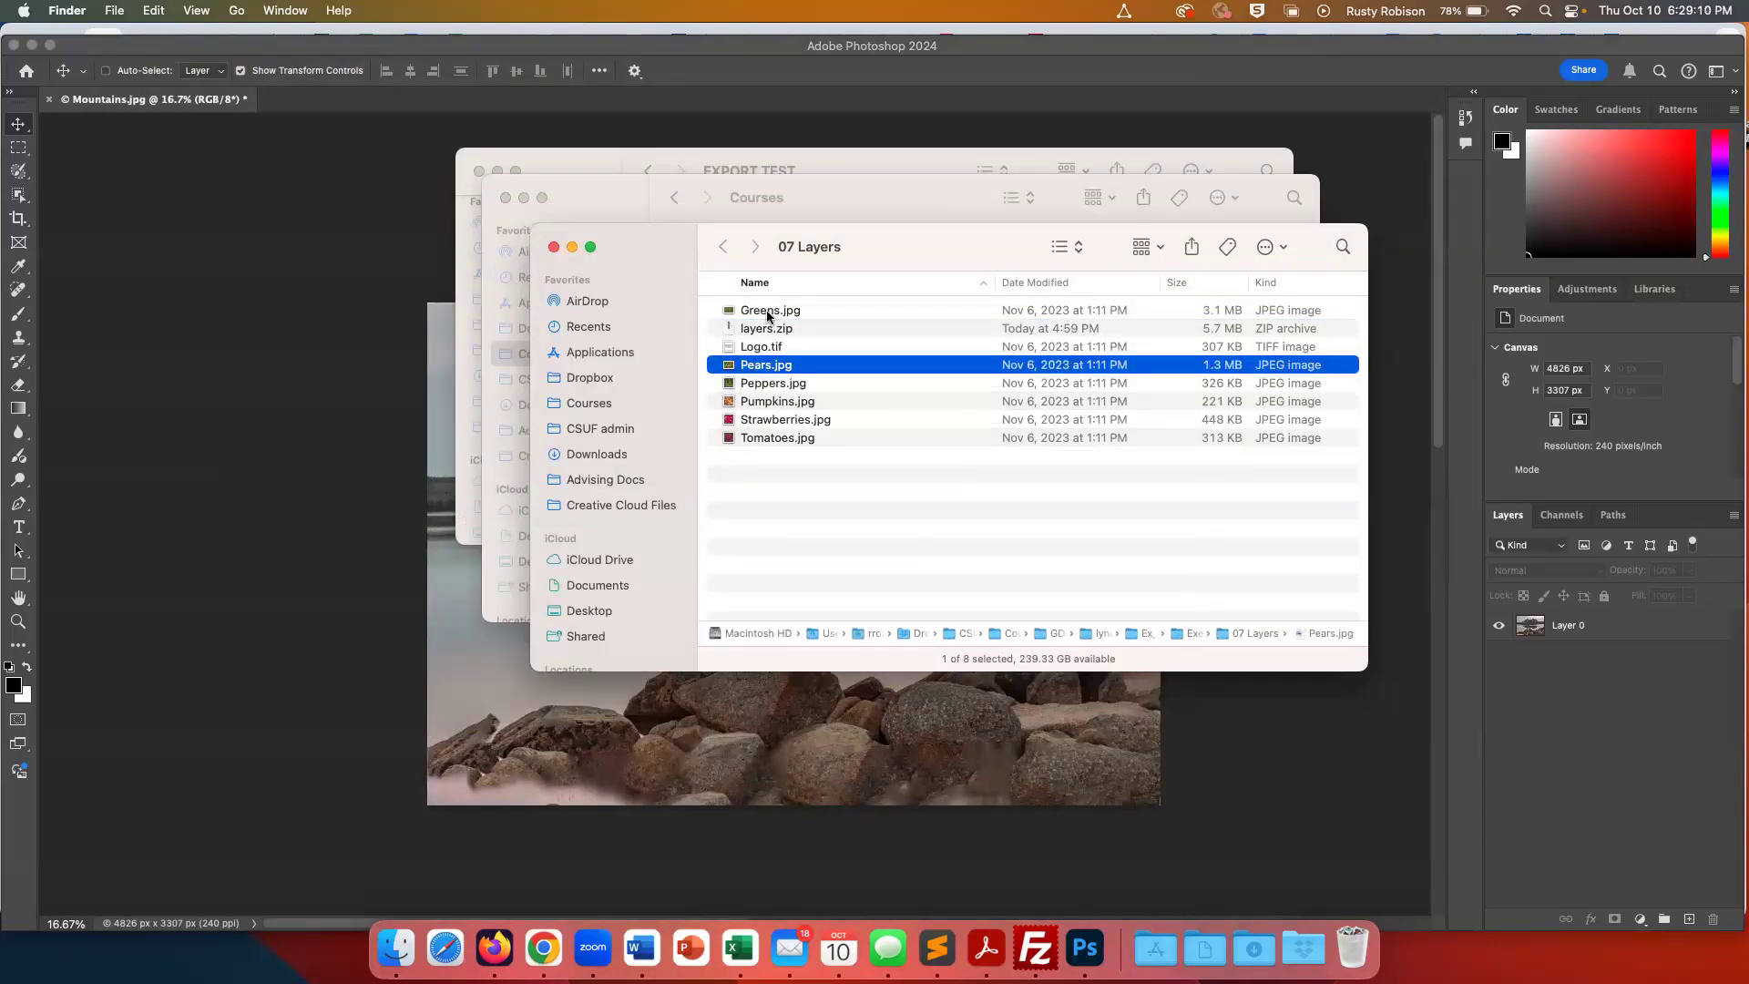
key("space")
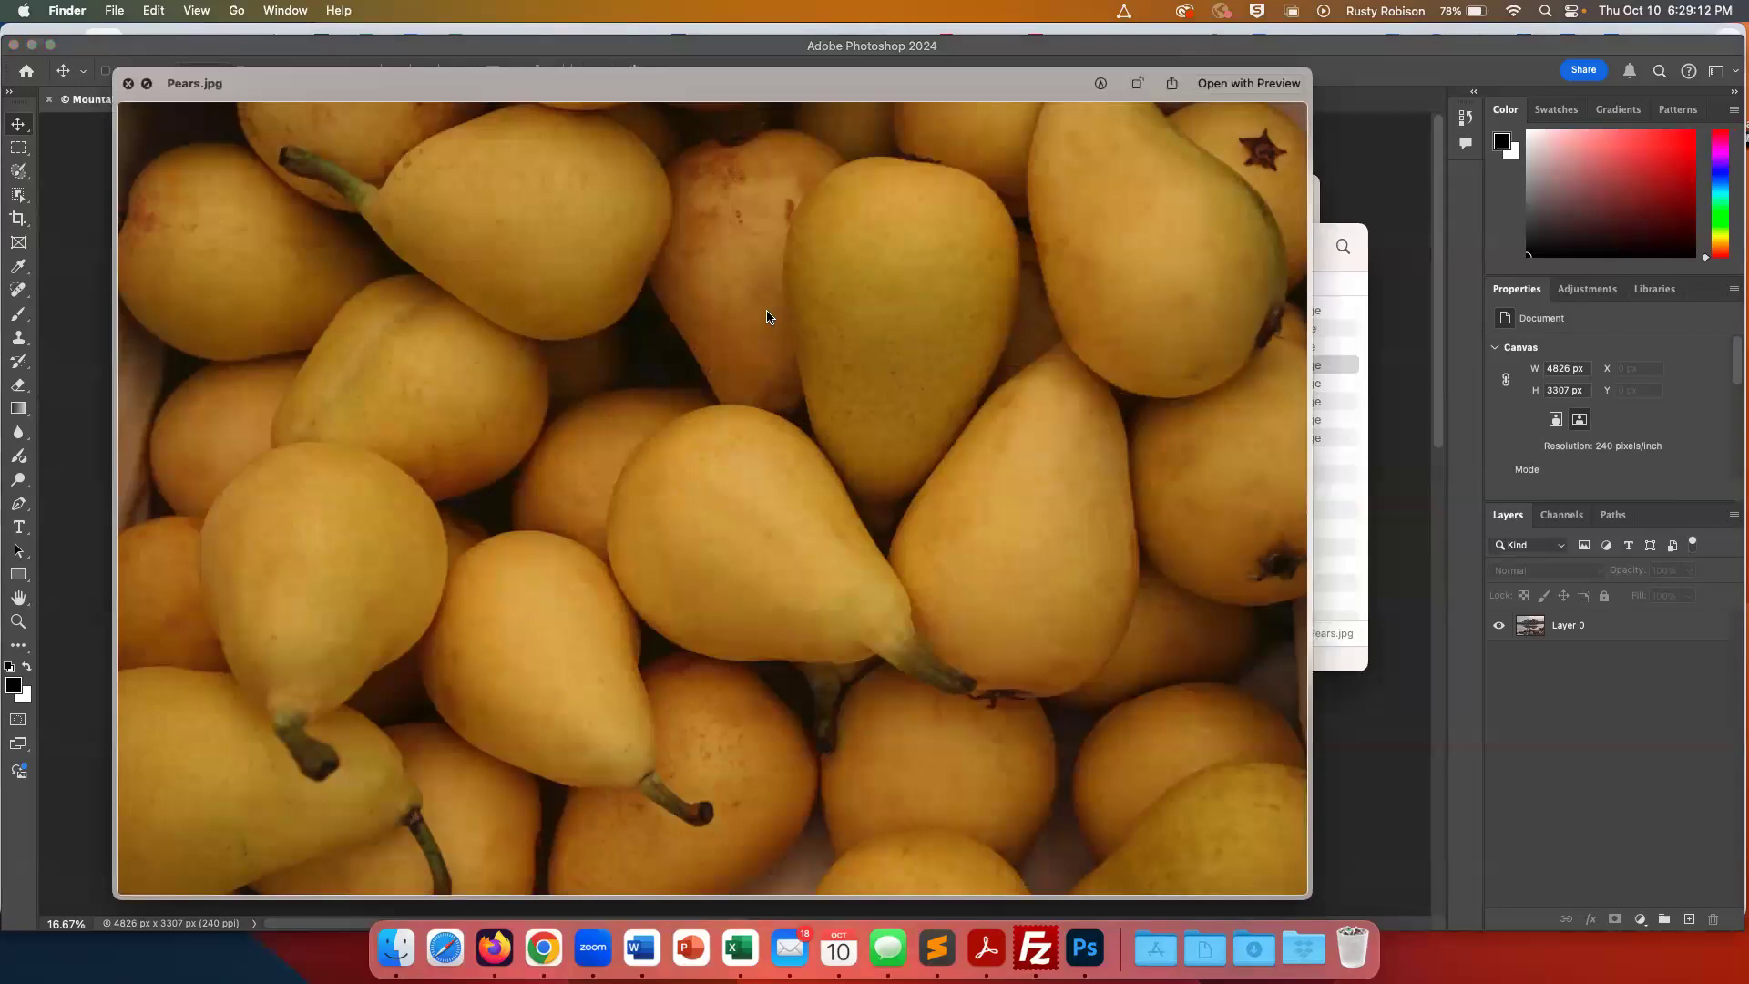
key("space")
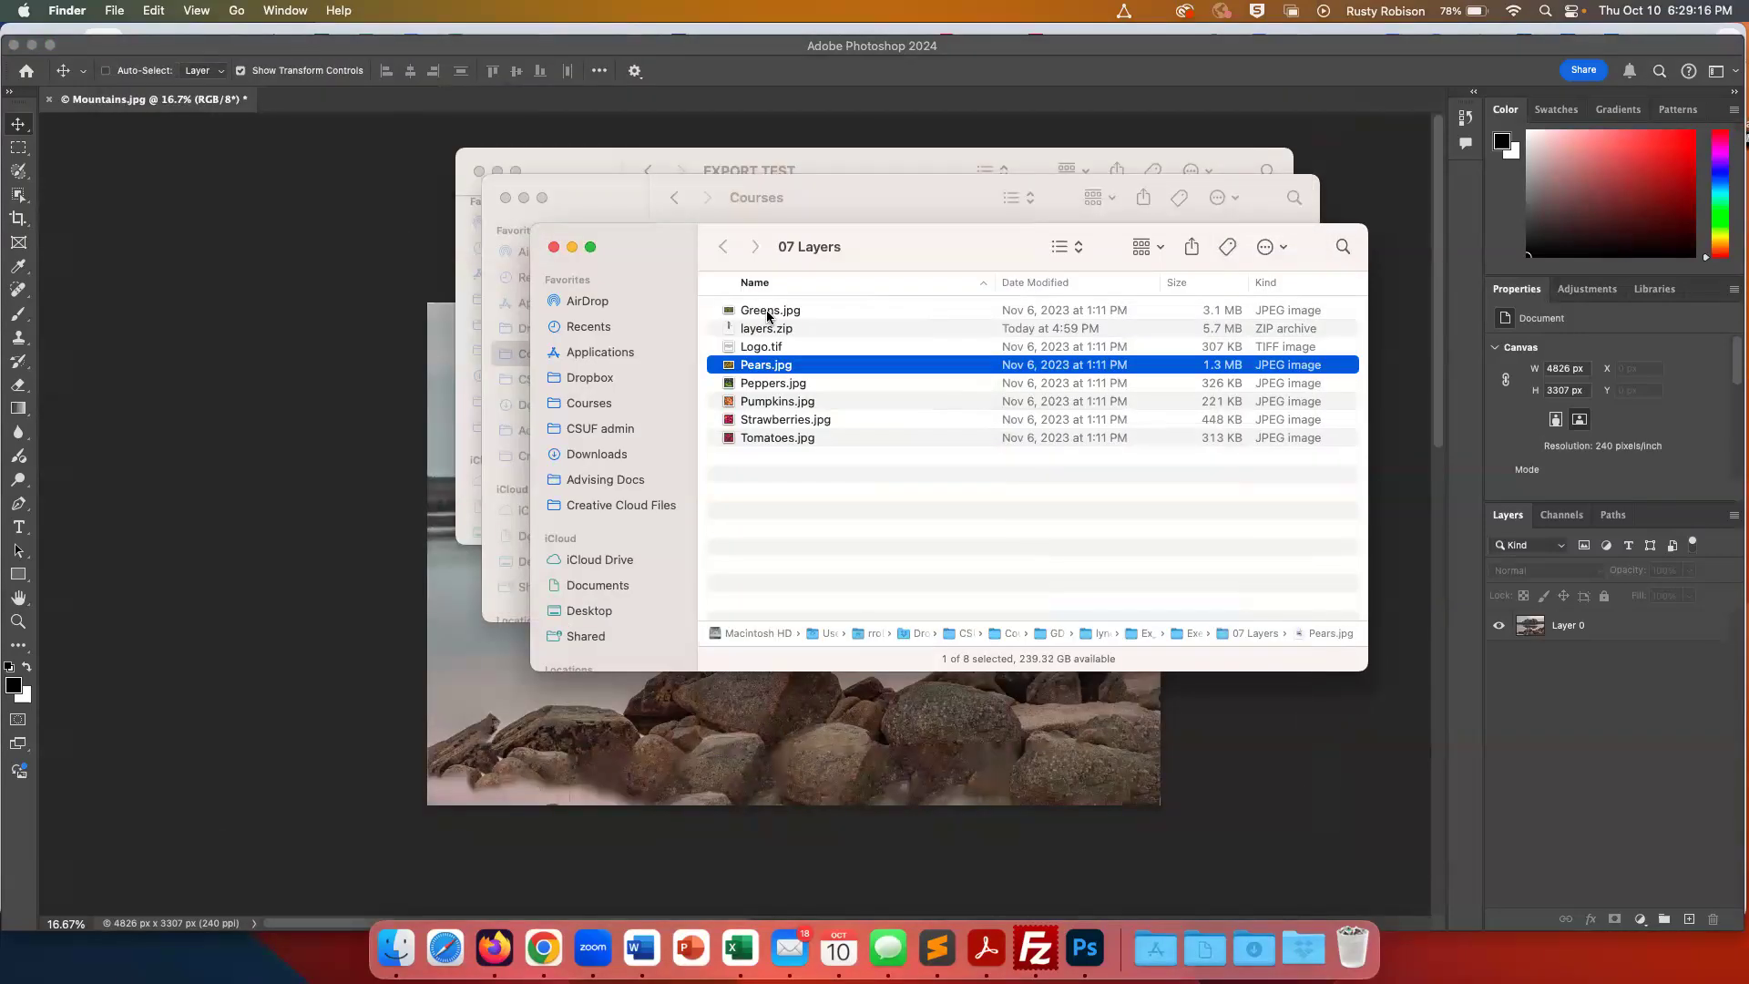
Open Greens.jpg and Pears.jpg together from the 07 Layers folder in Adobe Photoshop 2024, and view each opened image
left_click(749, 315)
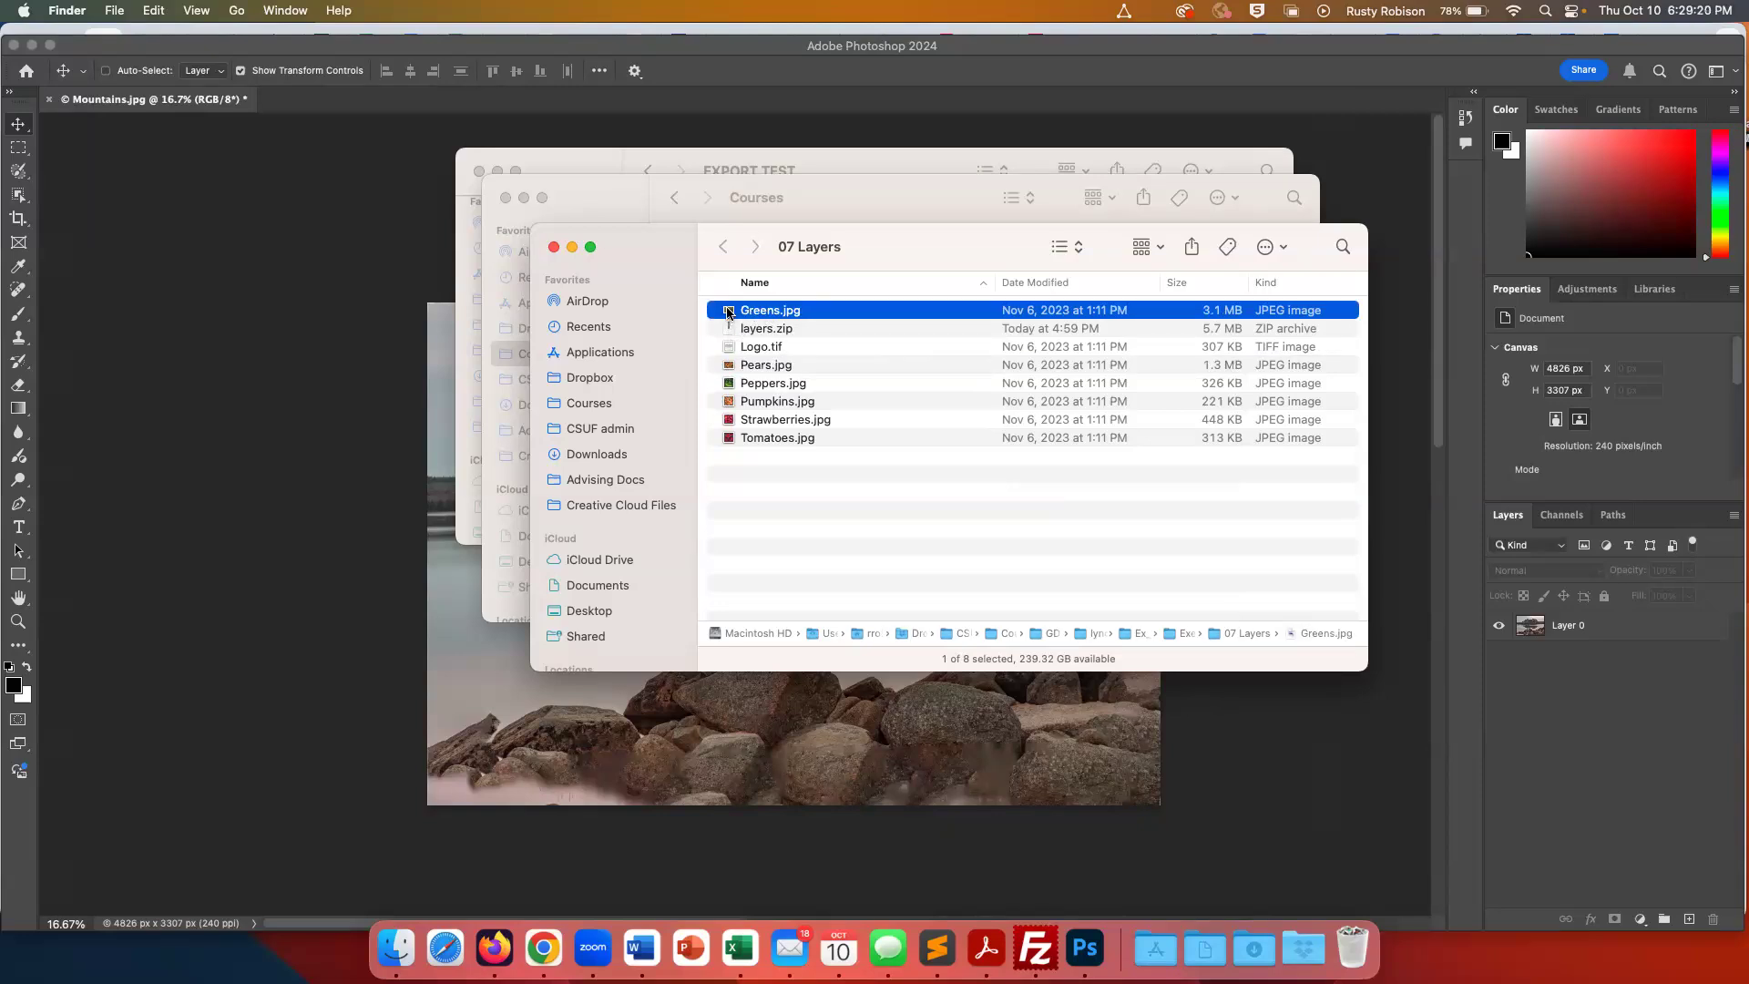
left_click(729, 368, "super")
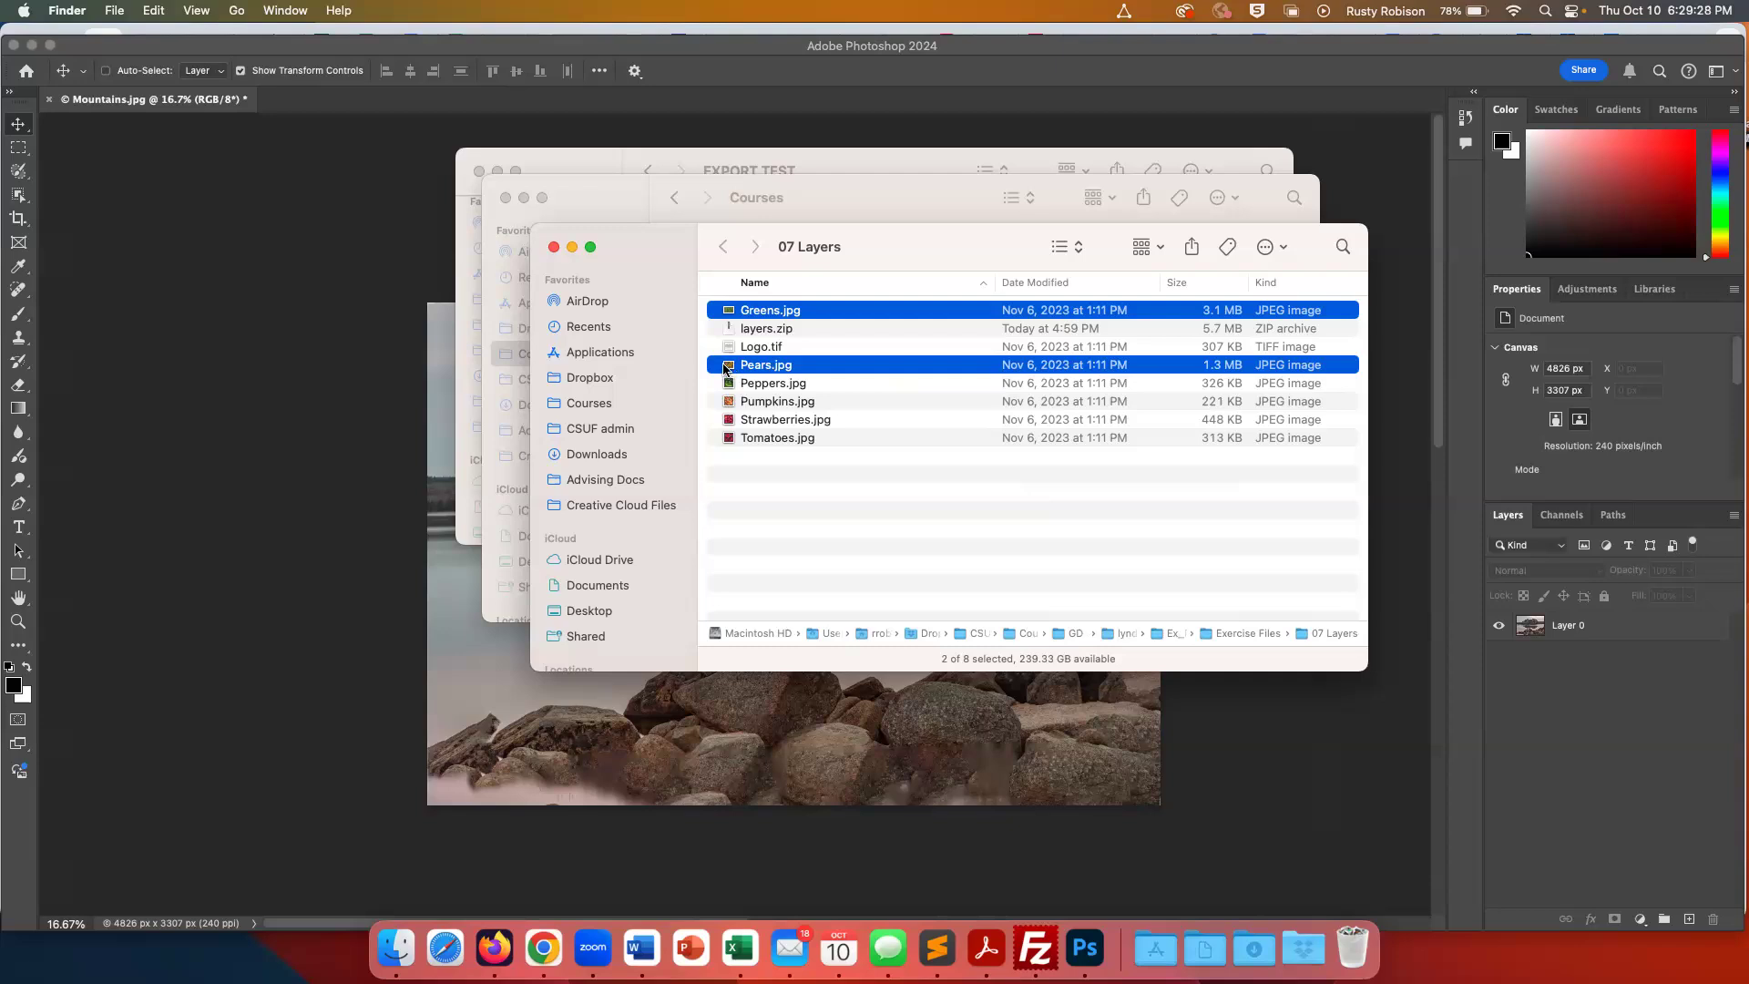
right_click(726, 368)
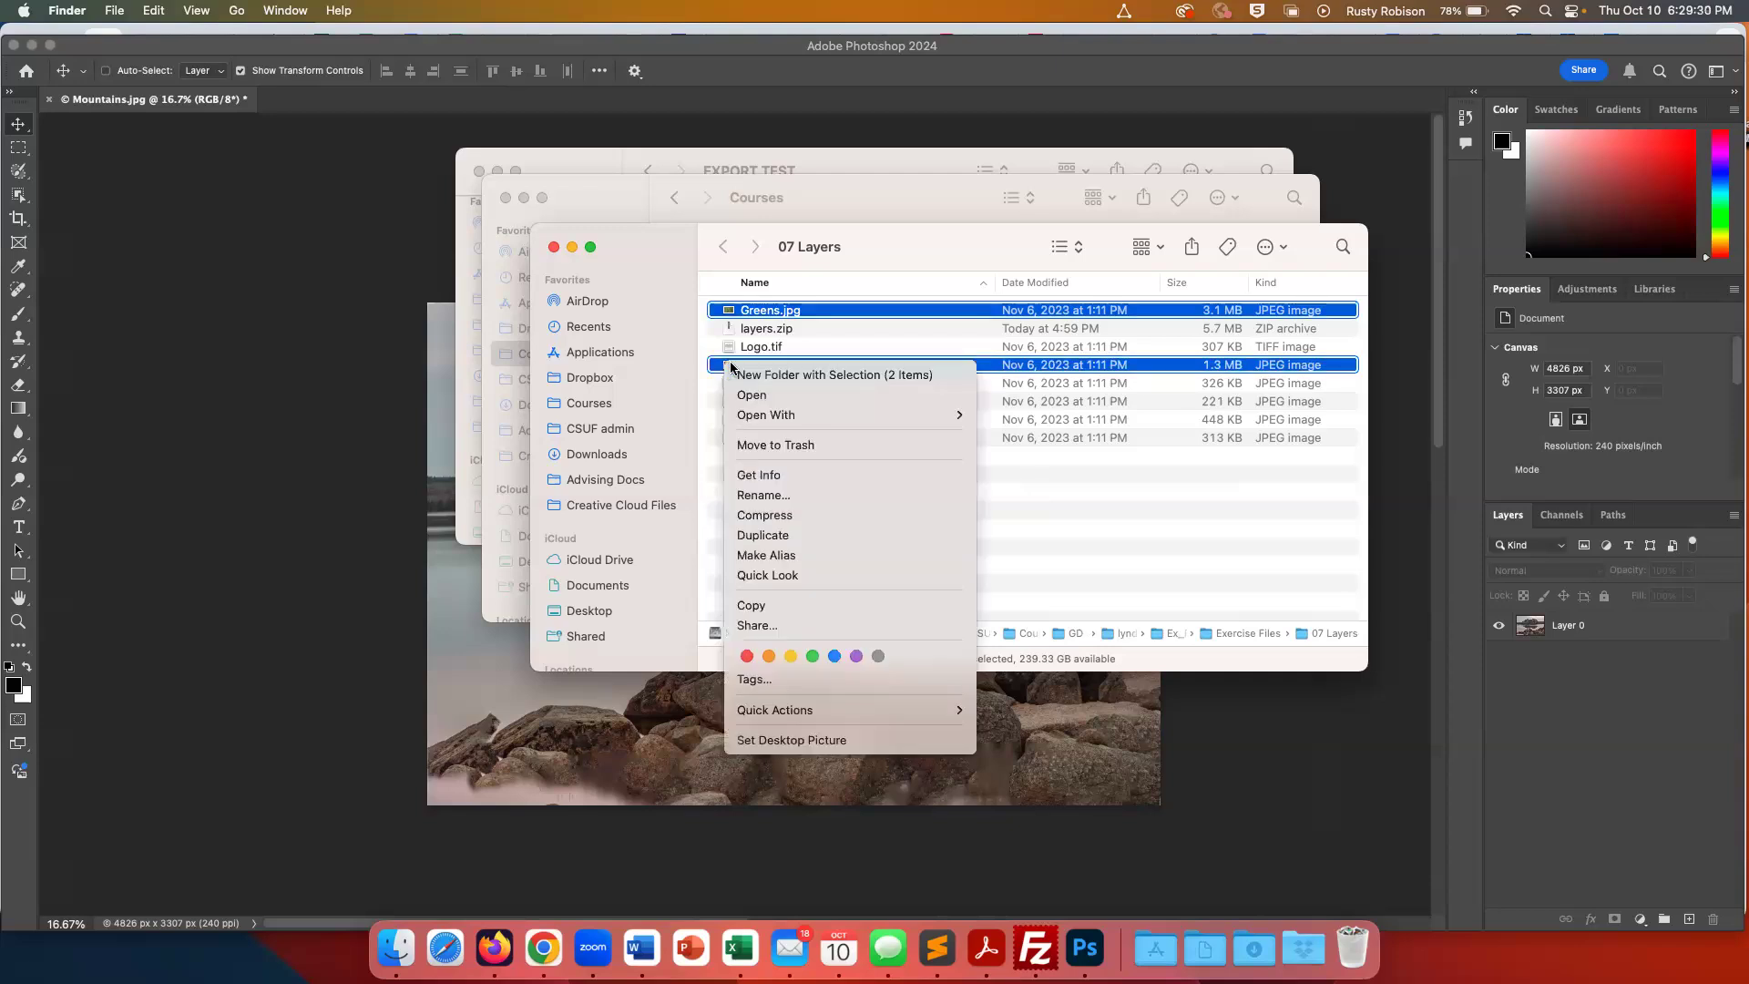
mouse_move(778, 414)
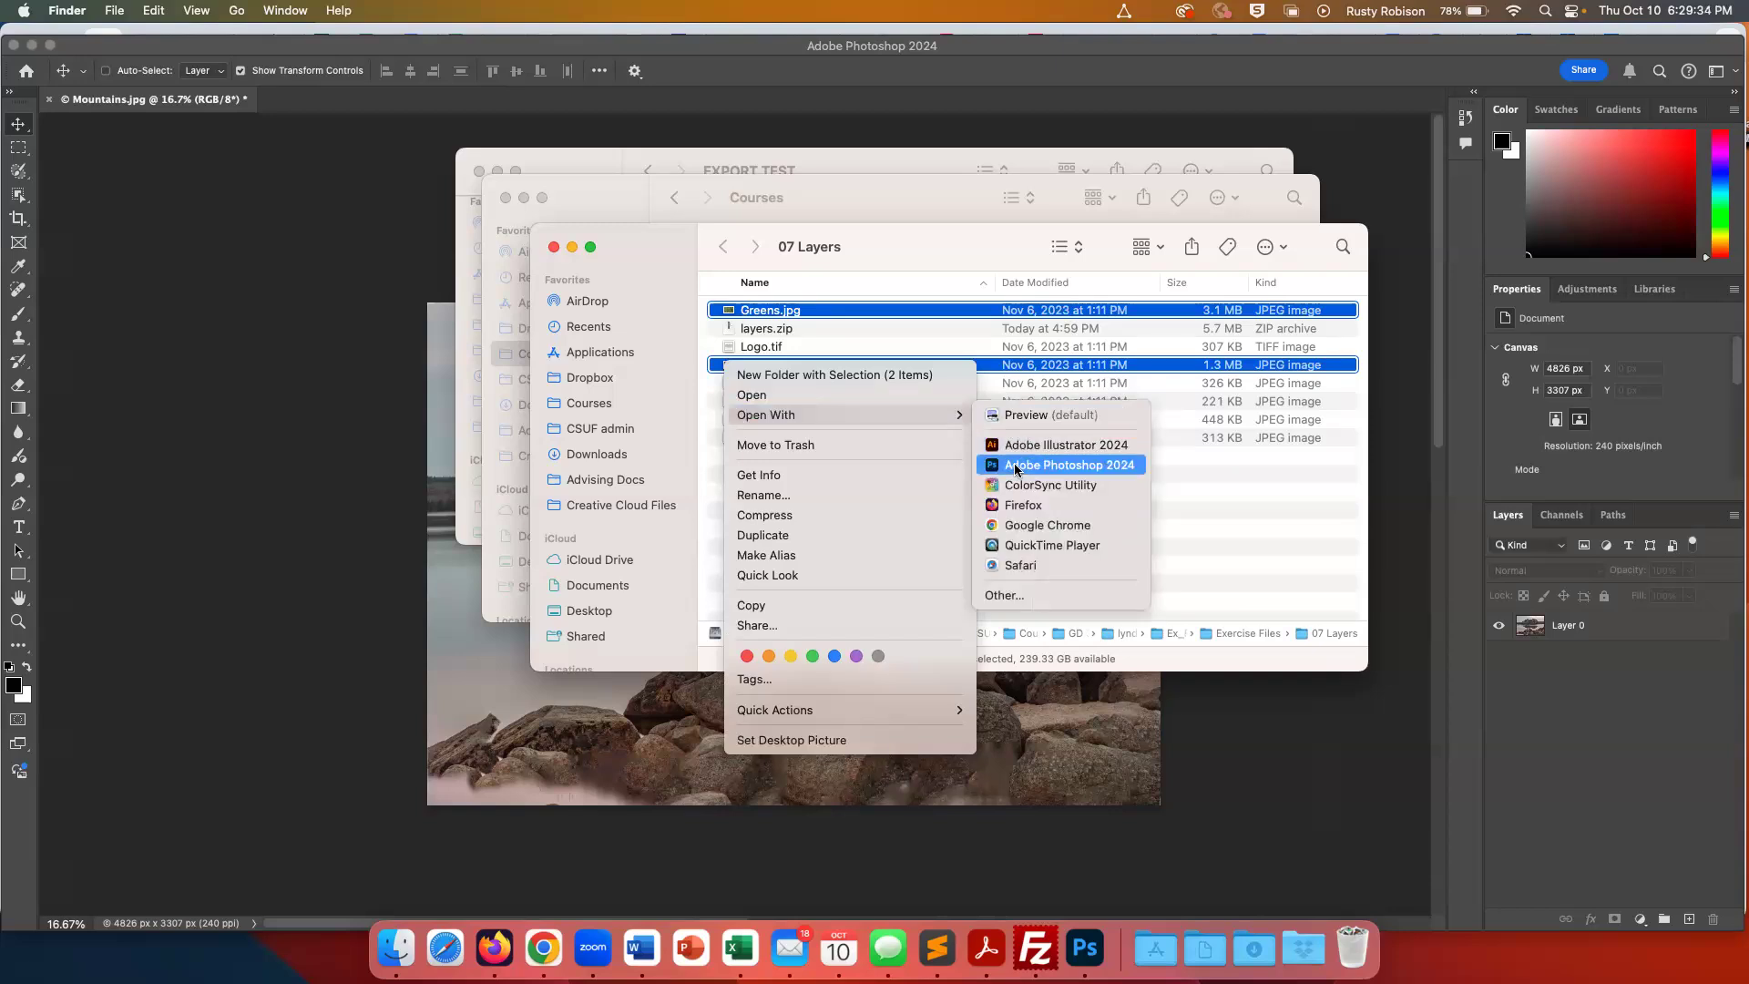
left_click(1017, 466)
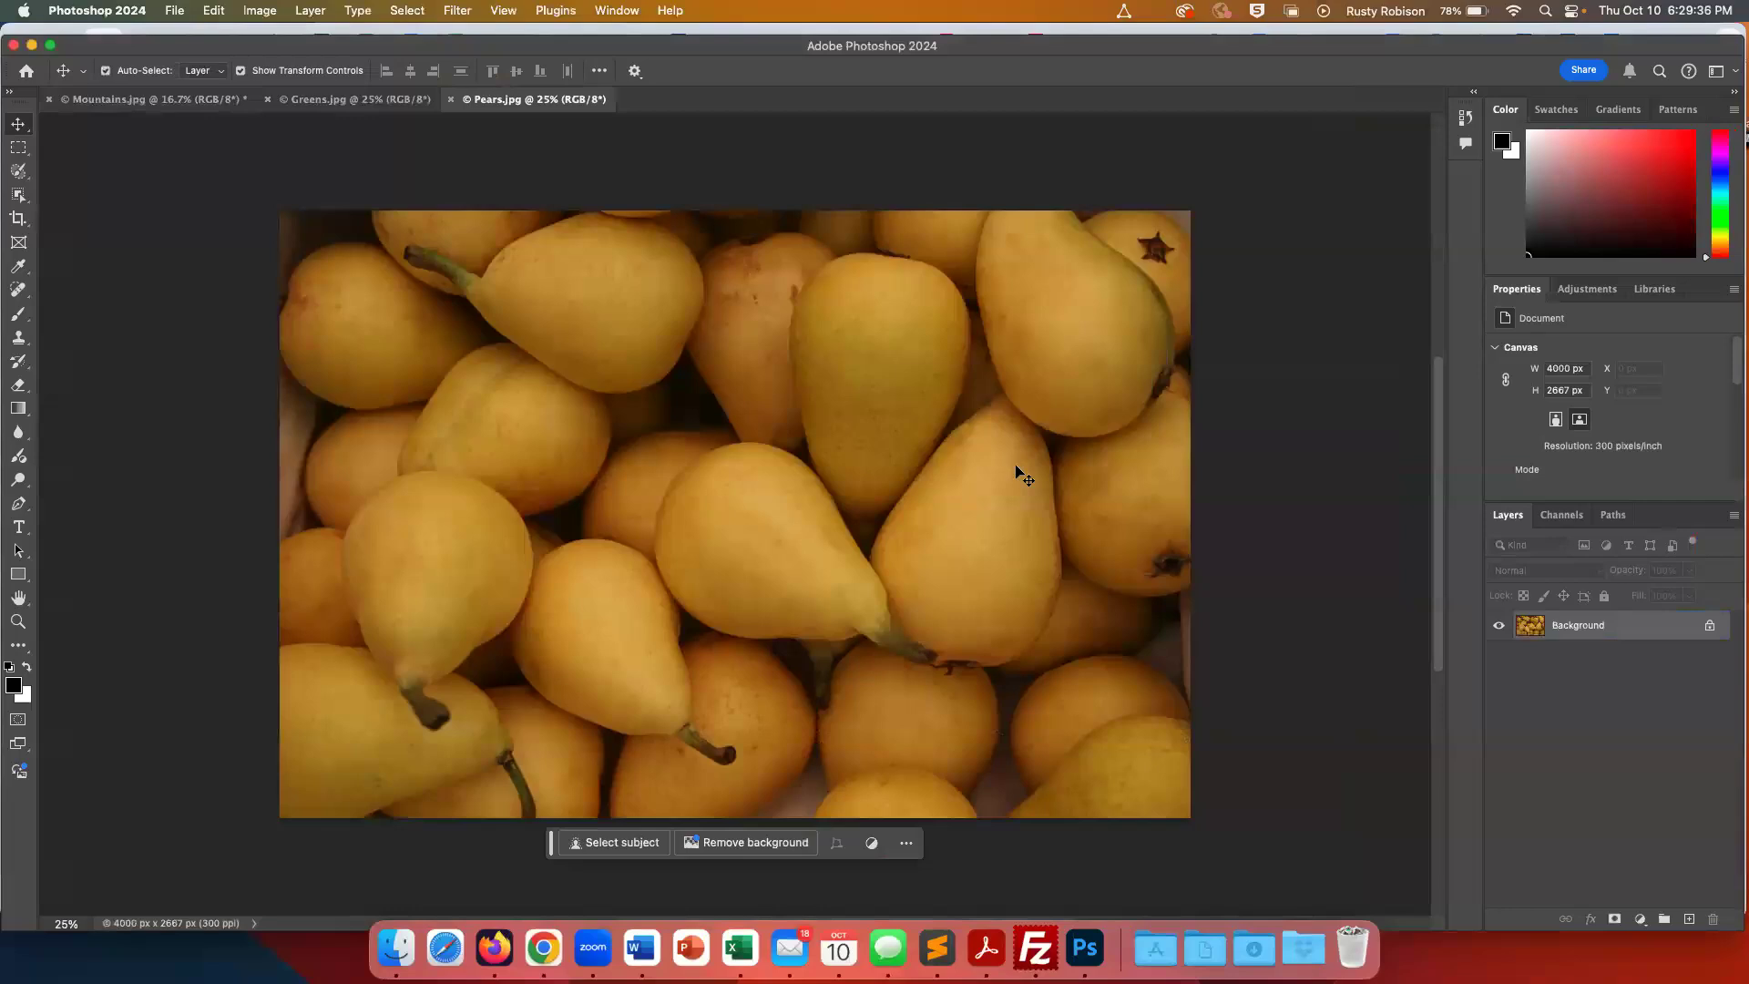
left_click(346, 104)
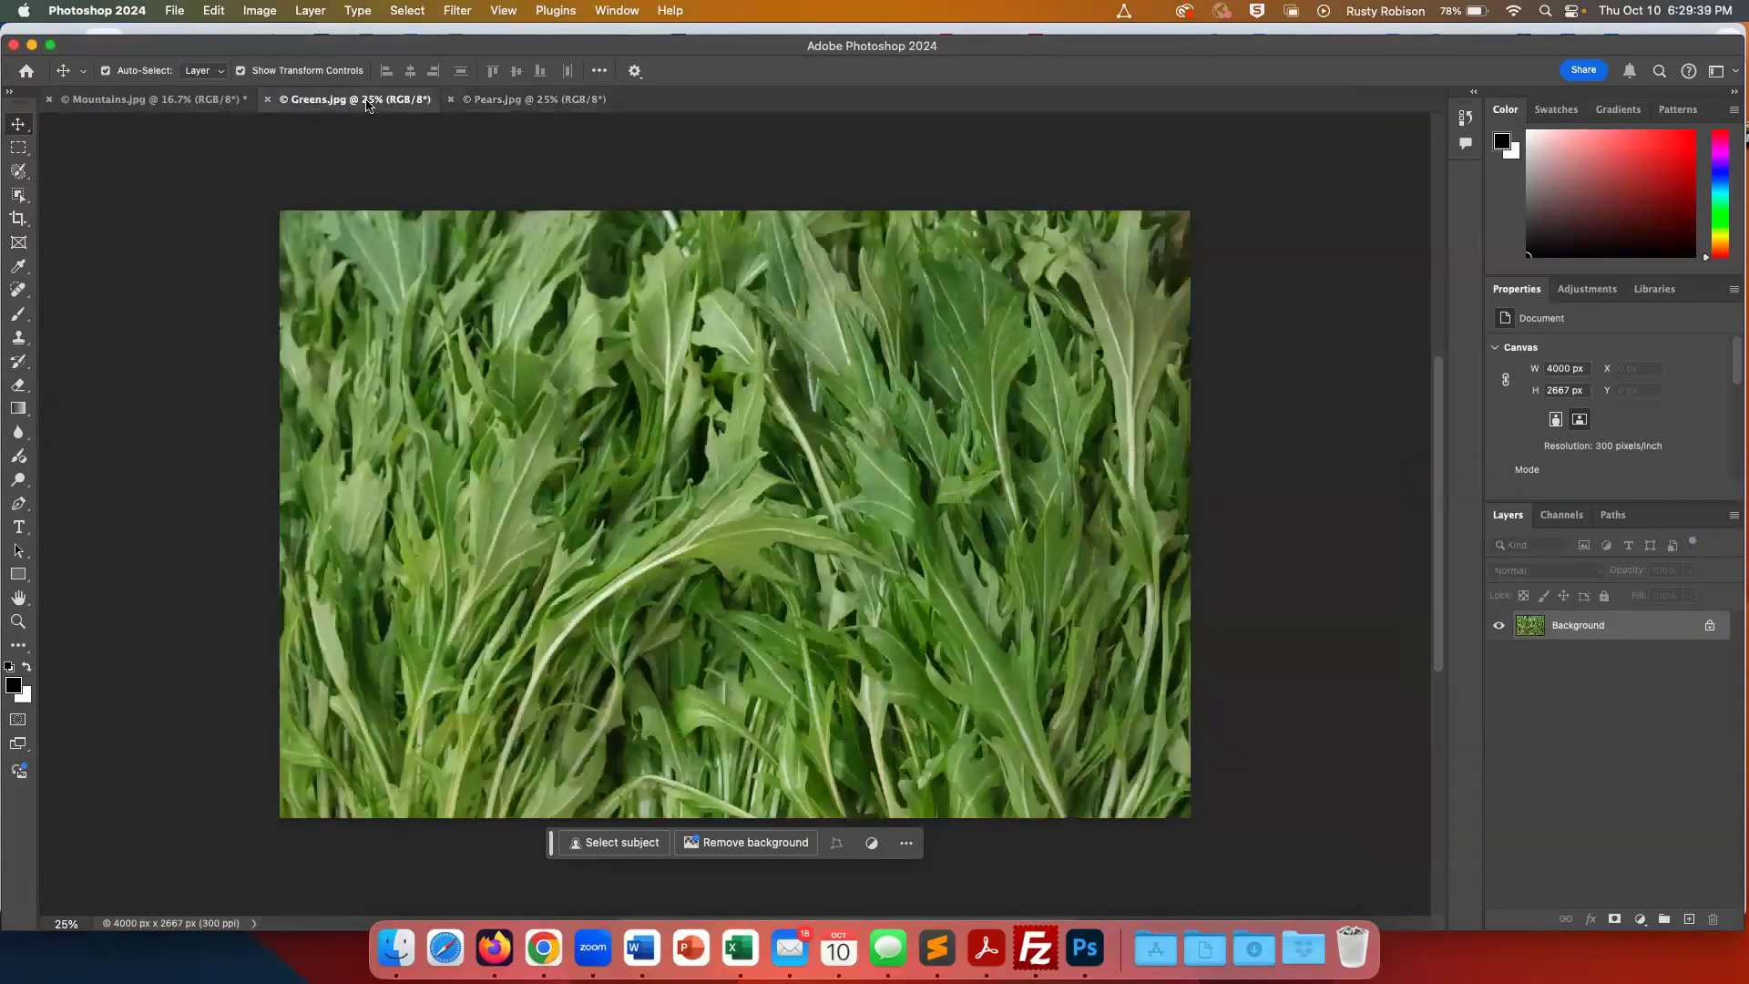
left_click(516, 102)
Close the Mountains.jpg document without saving its changes
left_click(84, 102)
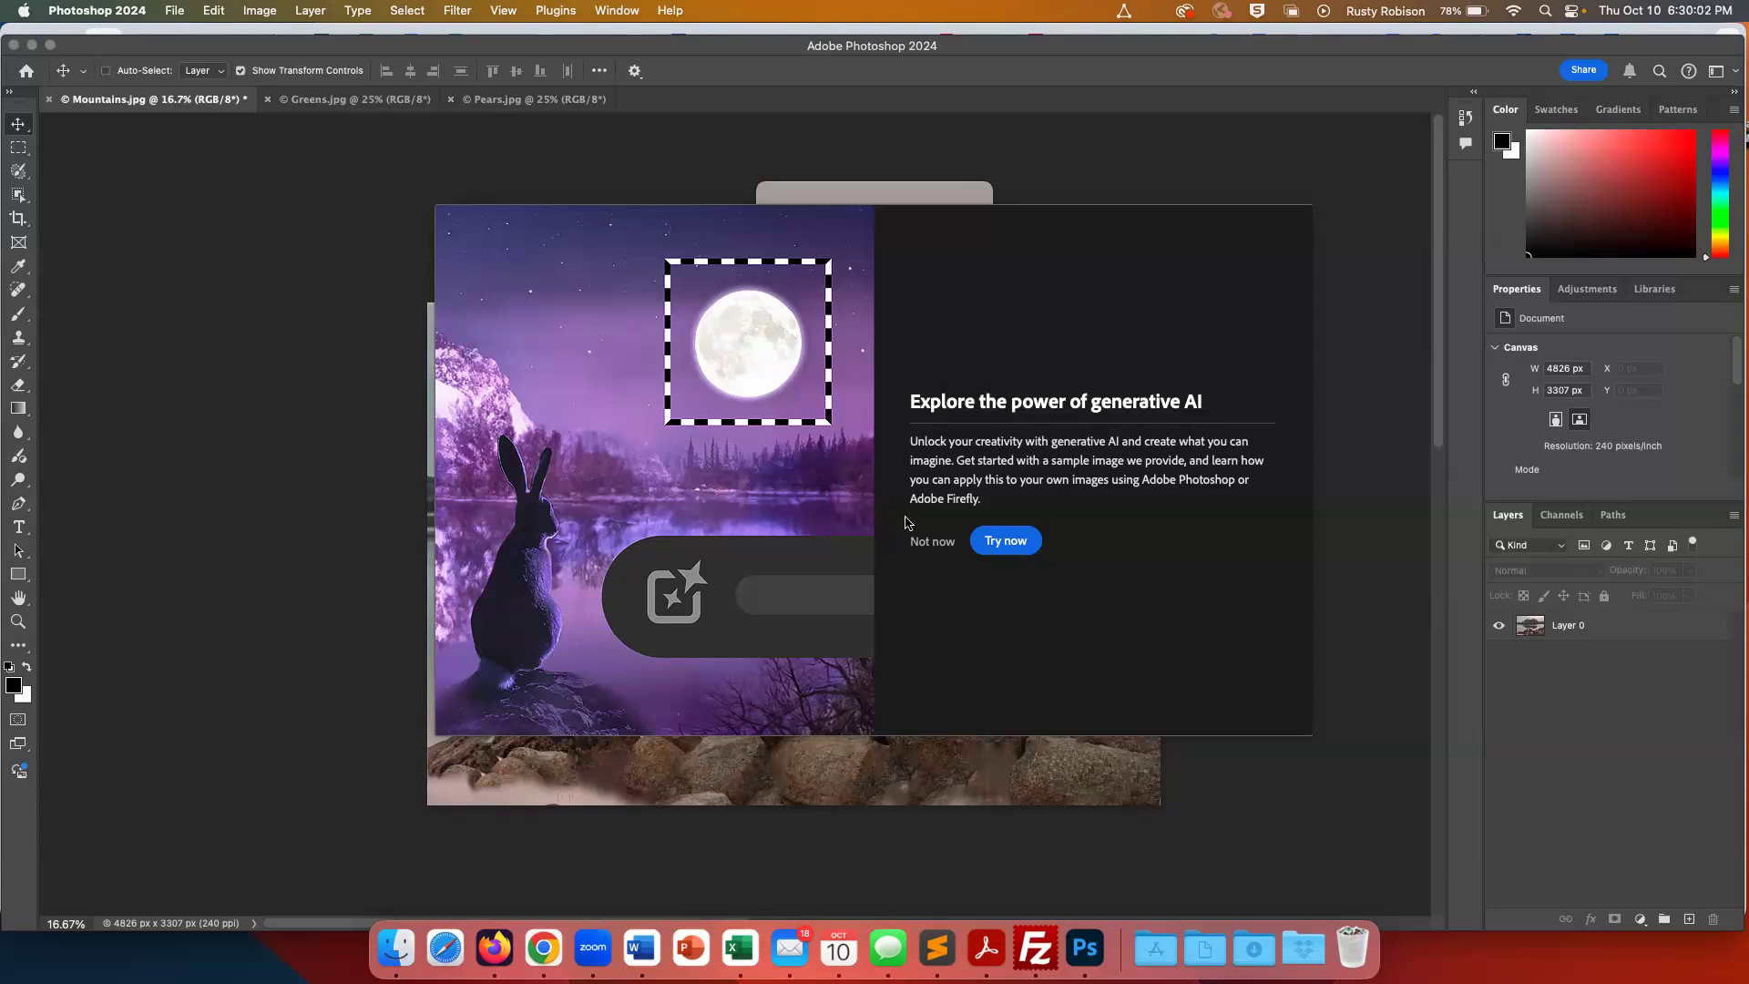
left_click_drag(943, 200, 371, 171)
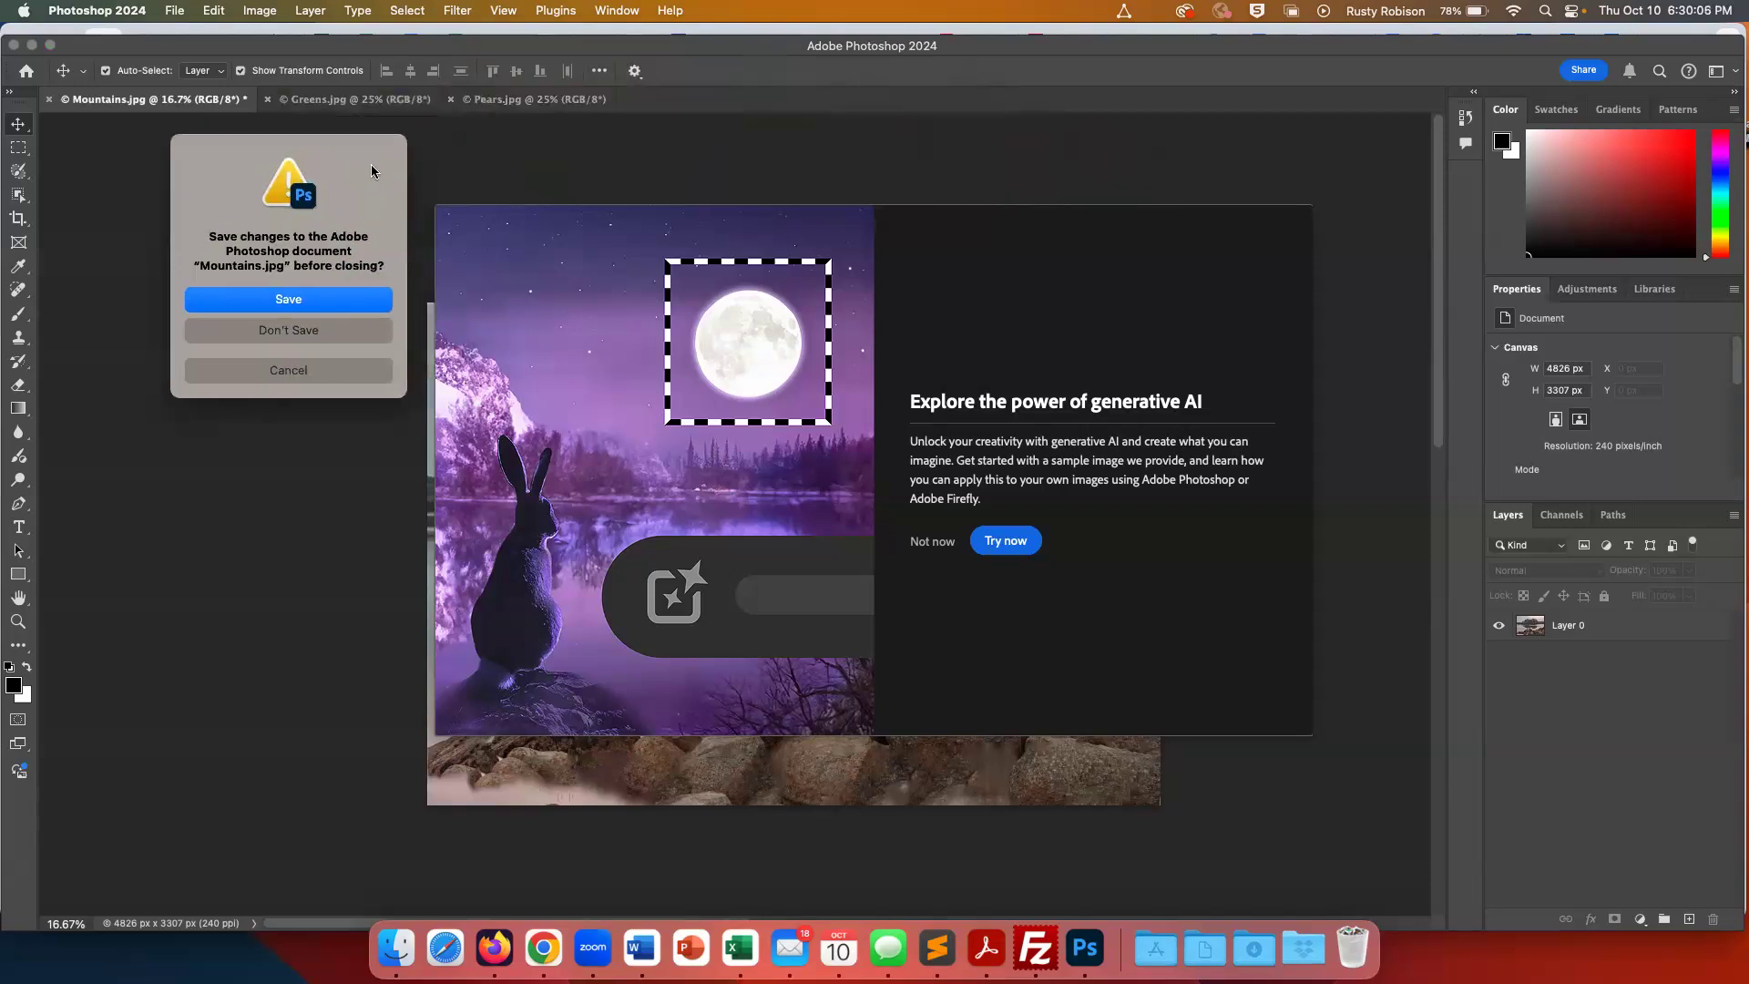
left_click(316, 355)
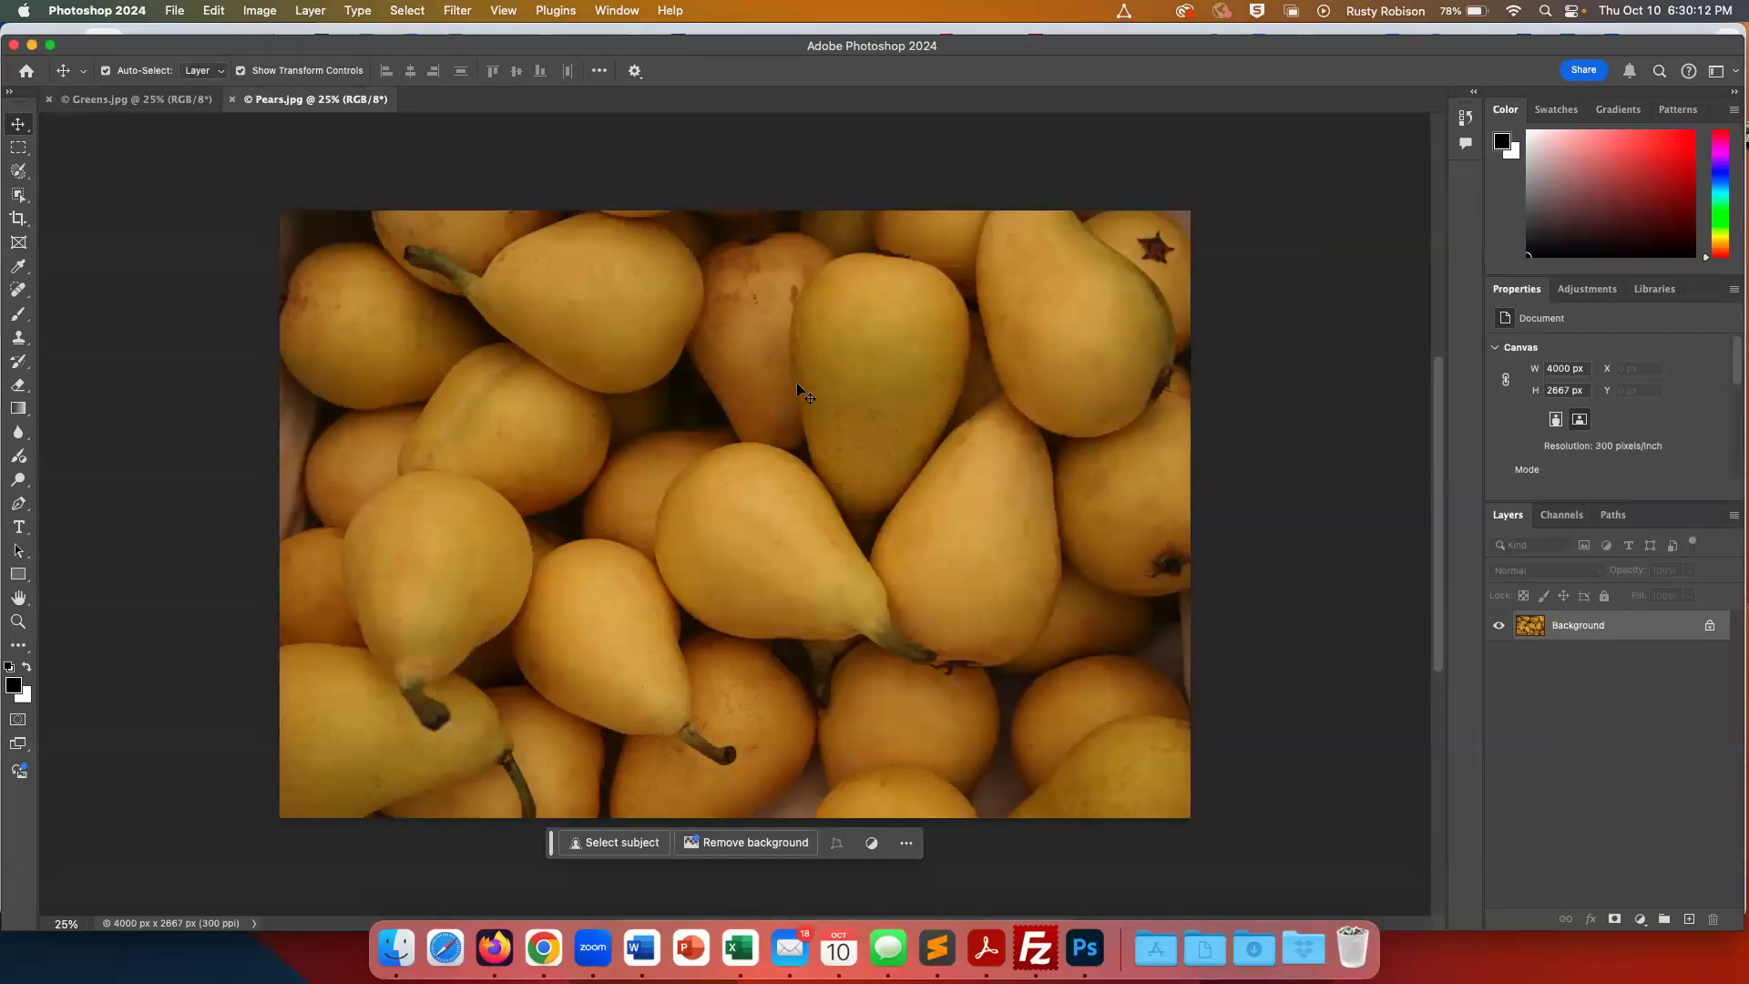
Scribble across the middle of the locked Background layer in Pears.jpg with the Eraser tool, and undo the stroke
left_click(173, 107)
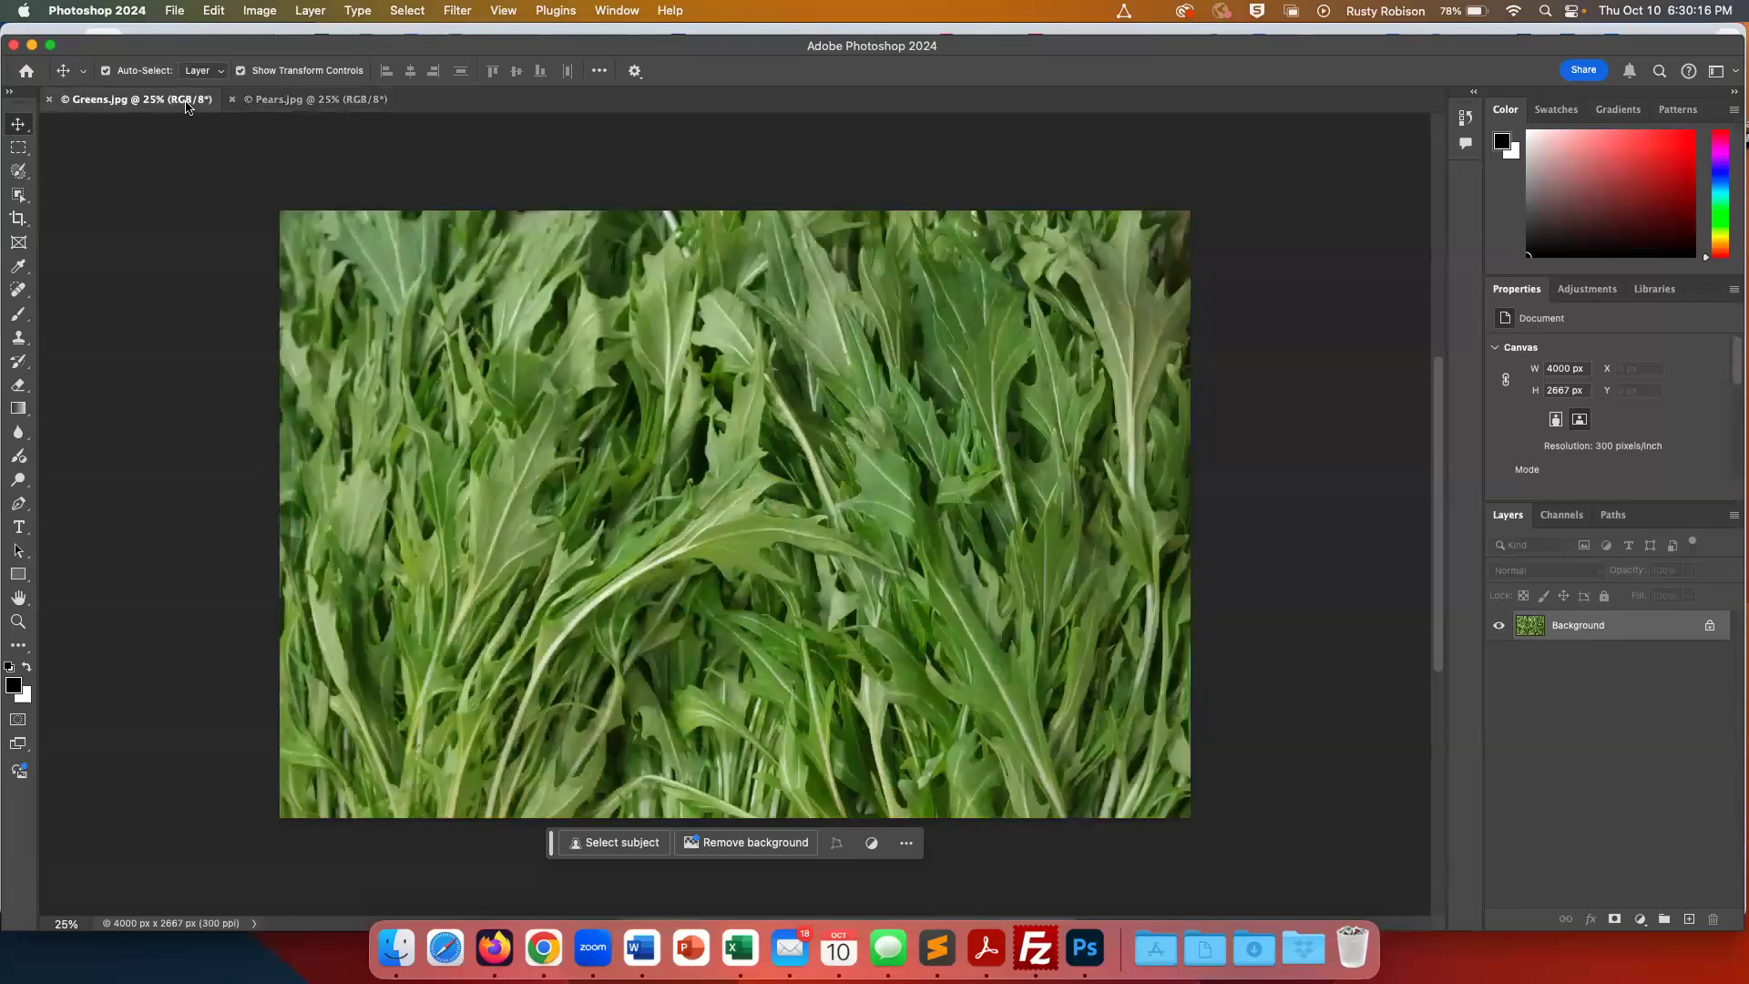
left_click(279, 105)
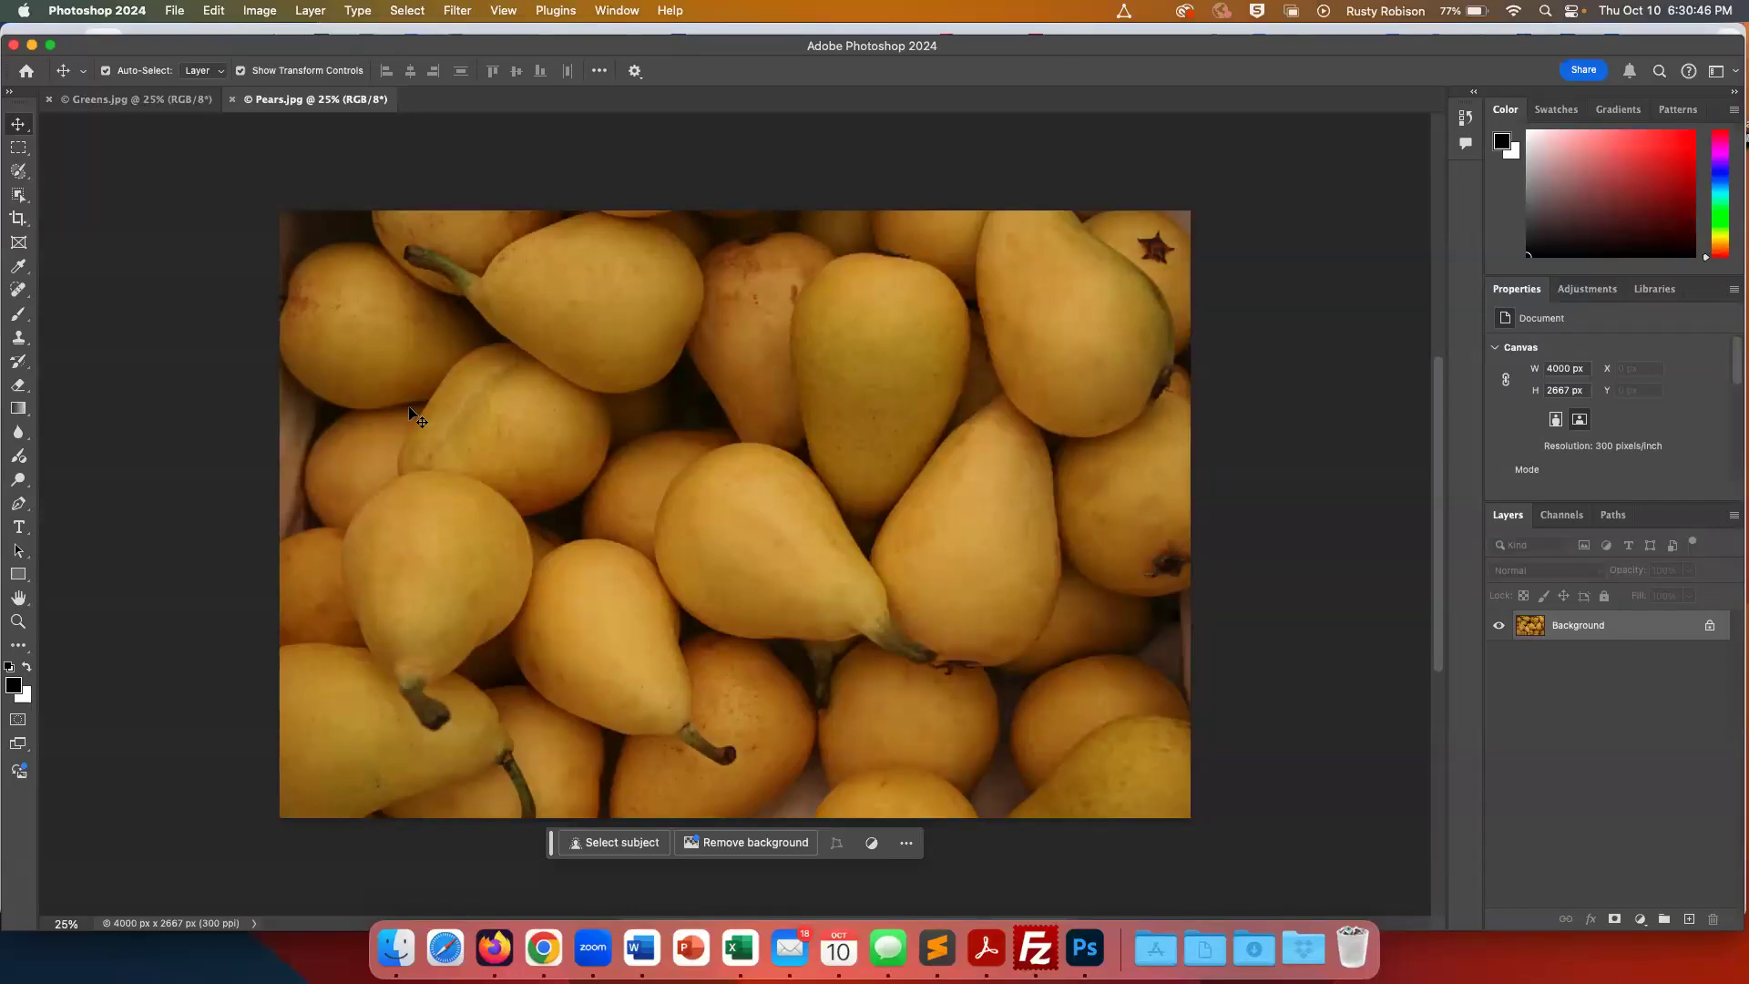
left_click(18, 170)
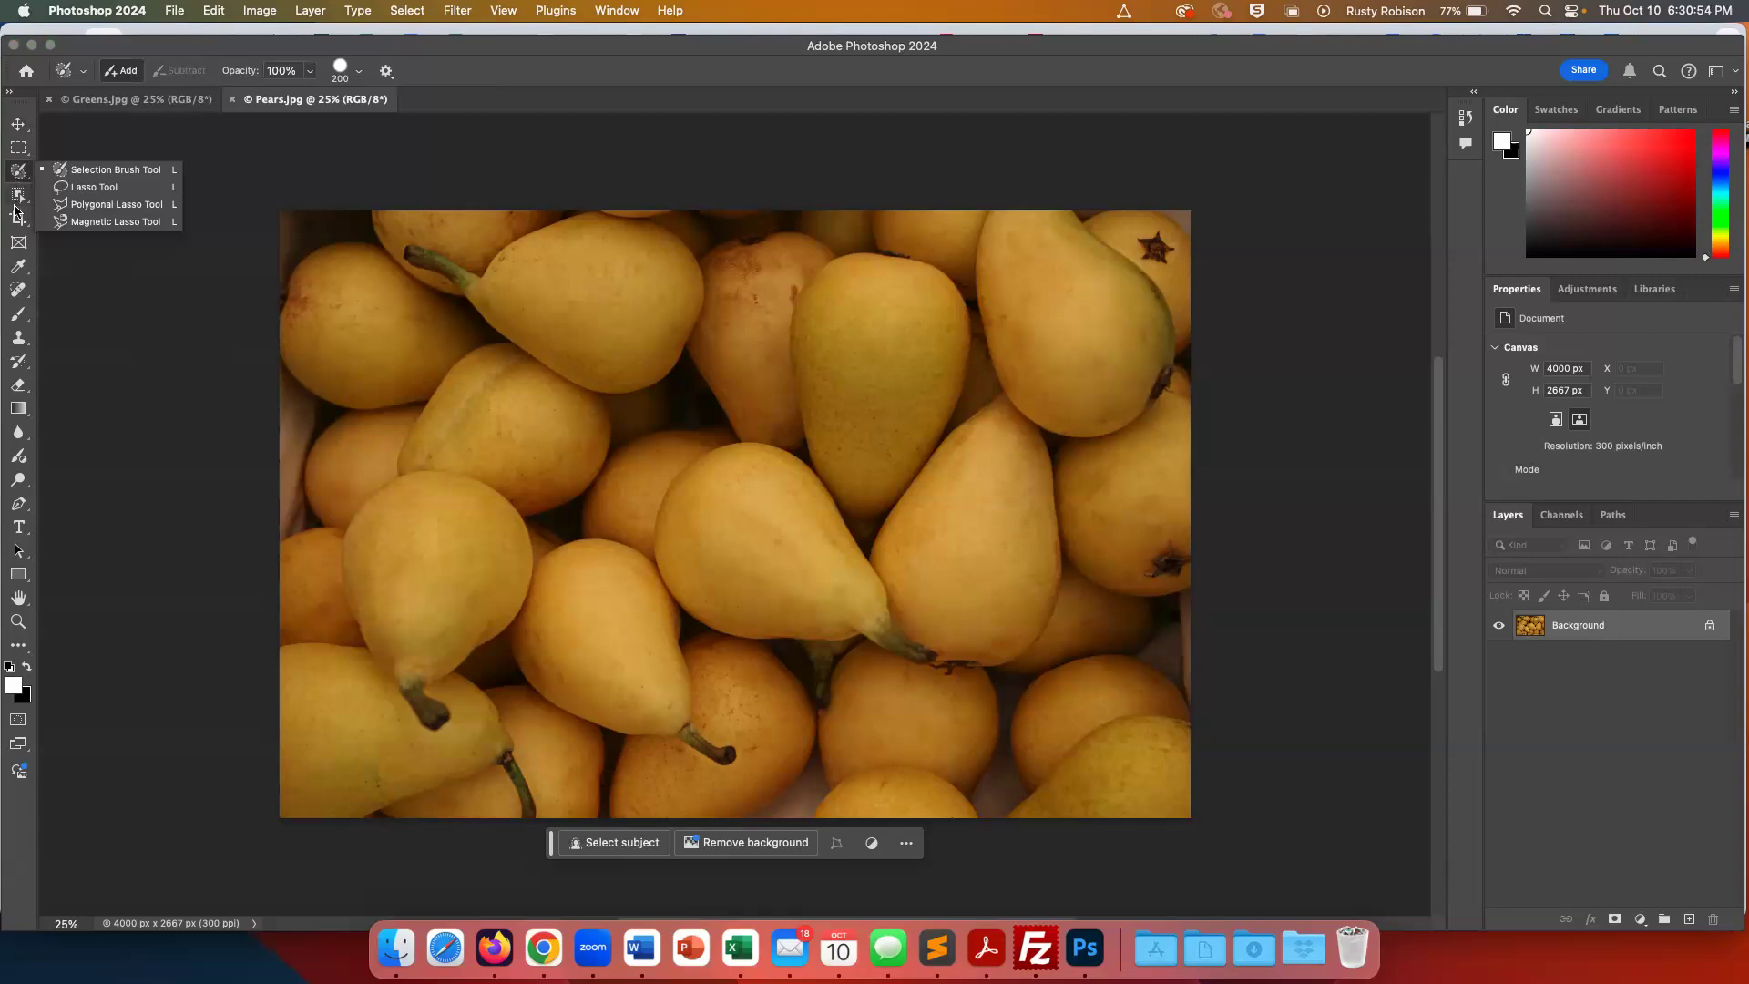
left_click(18, 290)
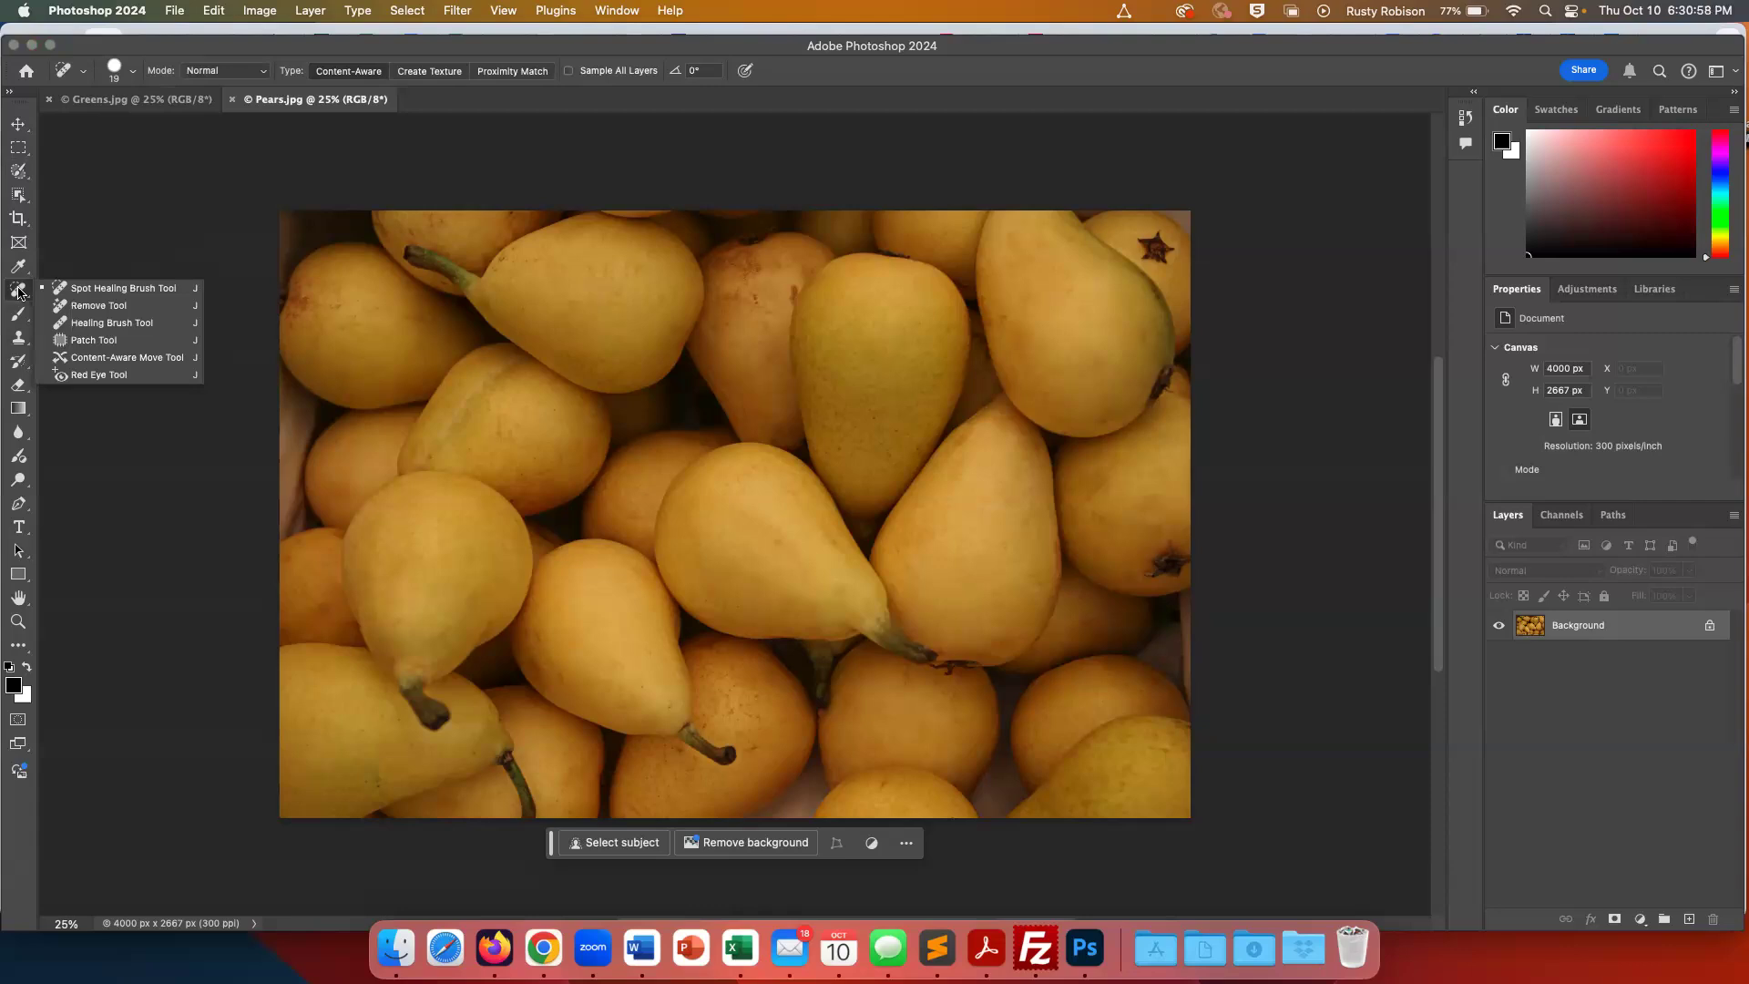
left_click(17, 319)
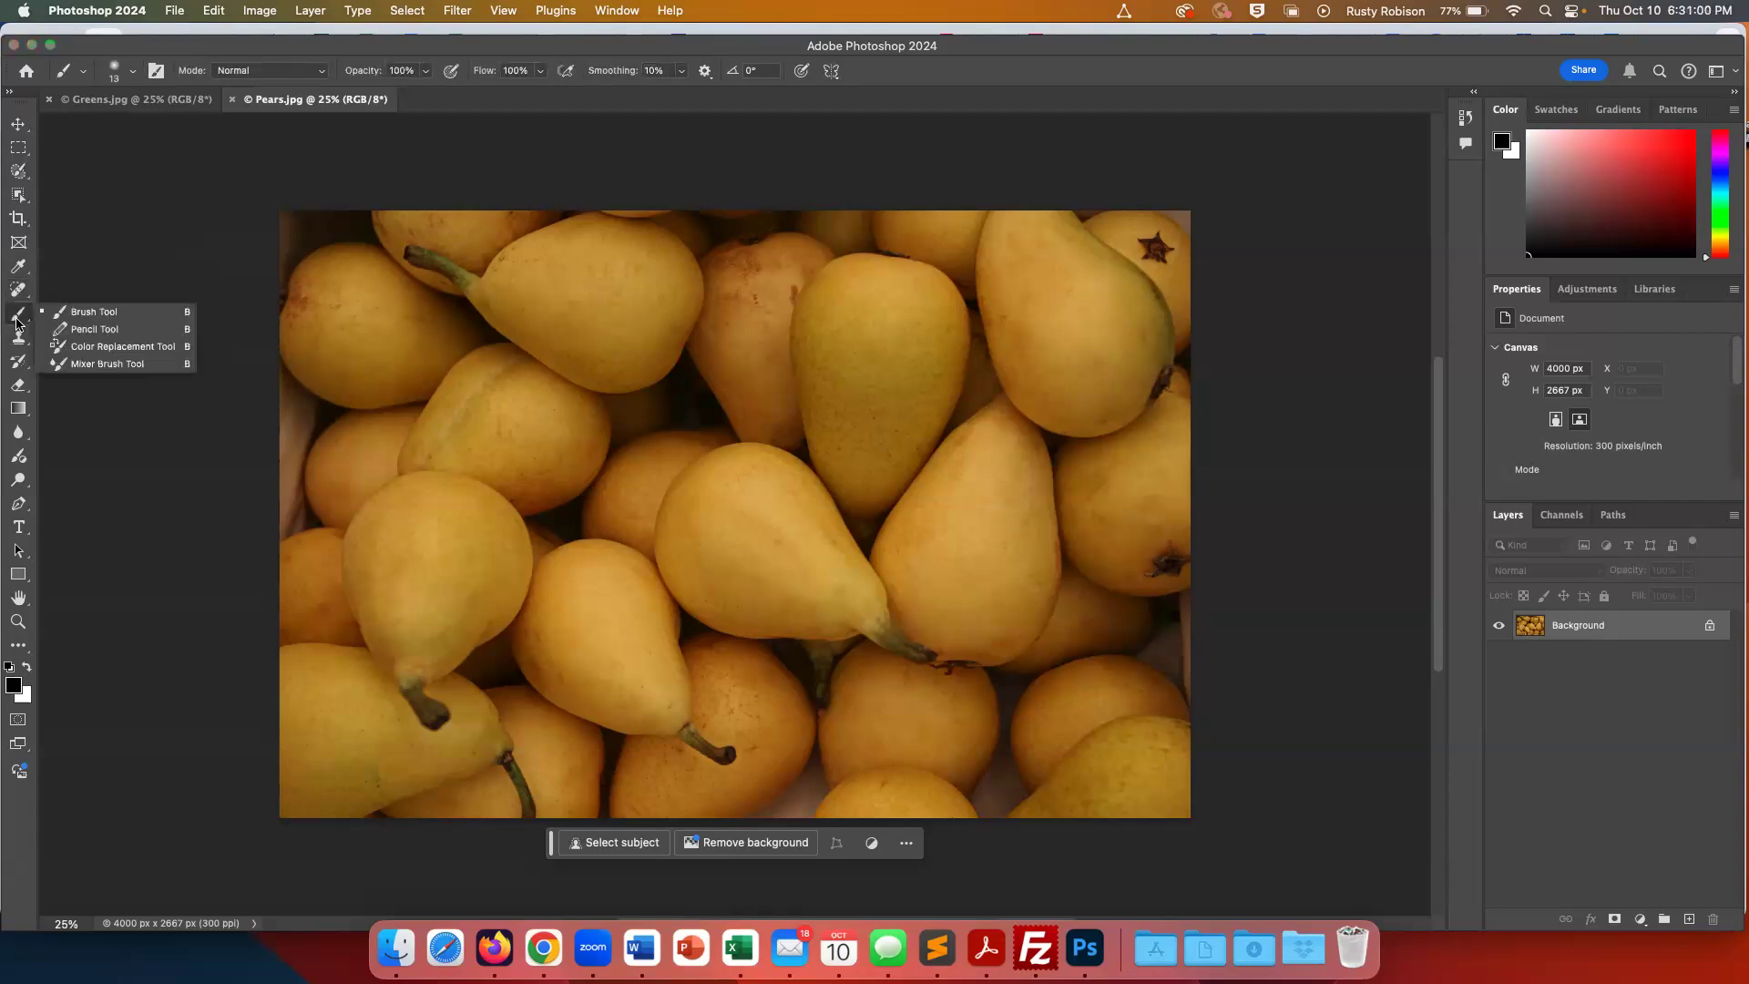
left_click(18, 388)
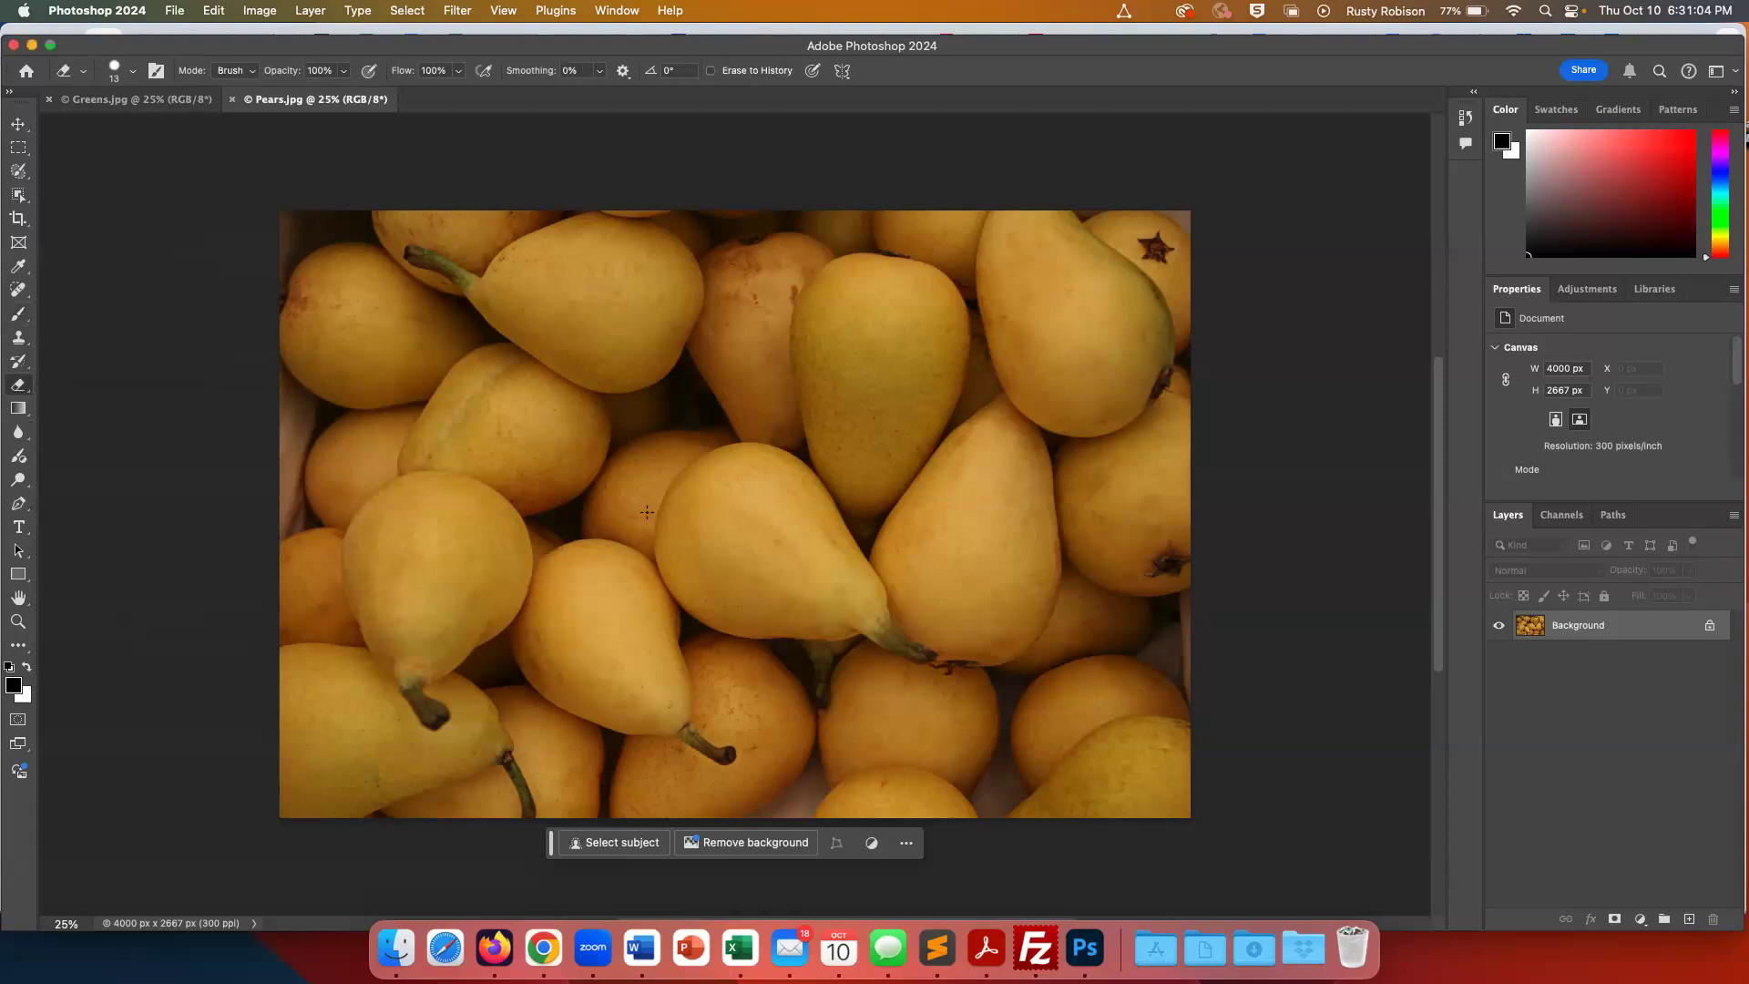
mouse_move(696, 398)
left_mouse_down()
mouse_move(645, 461)
mouse_move(681, 505)
mouse_move(800, 439)
mouse_move(710, 587)
mouse_move(865, 477)
mouse_move(920, 378)
mouse_move(825, 443)
mouse_move(665, 504)
mouse_move(842, 365)
mouse_move(649, 486)
mouse_move(588, 487)
mouse_move(868, 348)
mouse_move(711, 544)
mouse_move(863, 460)
mouse_move(723, 591)
left_mouse_up()
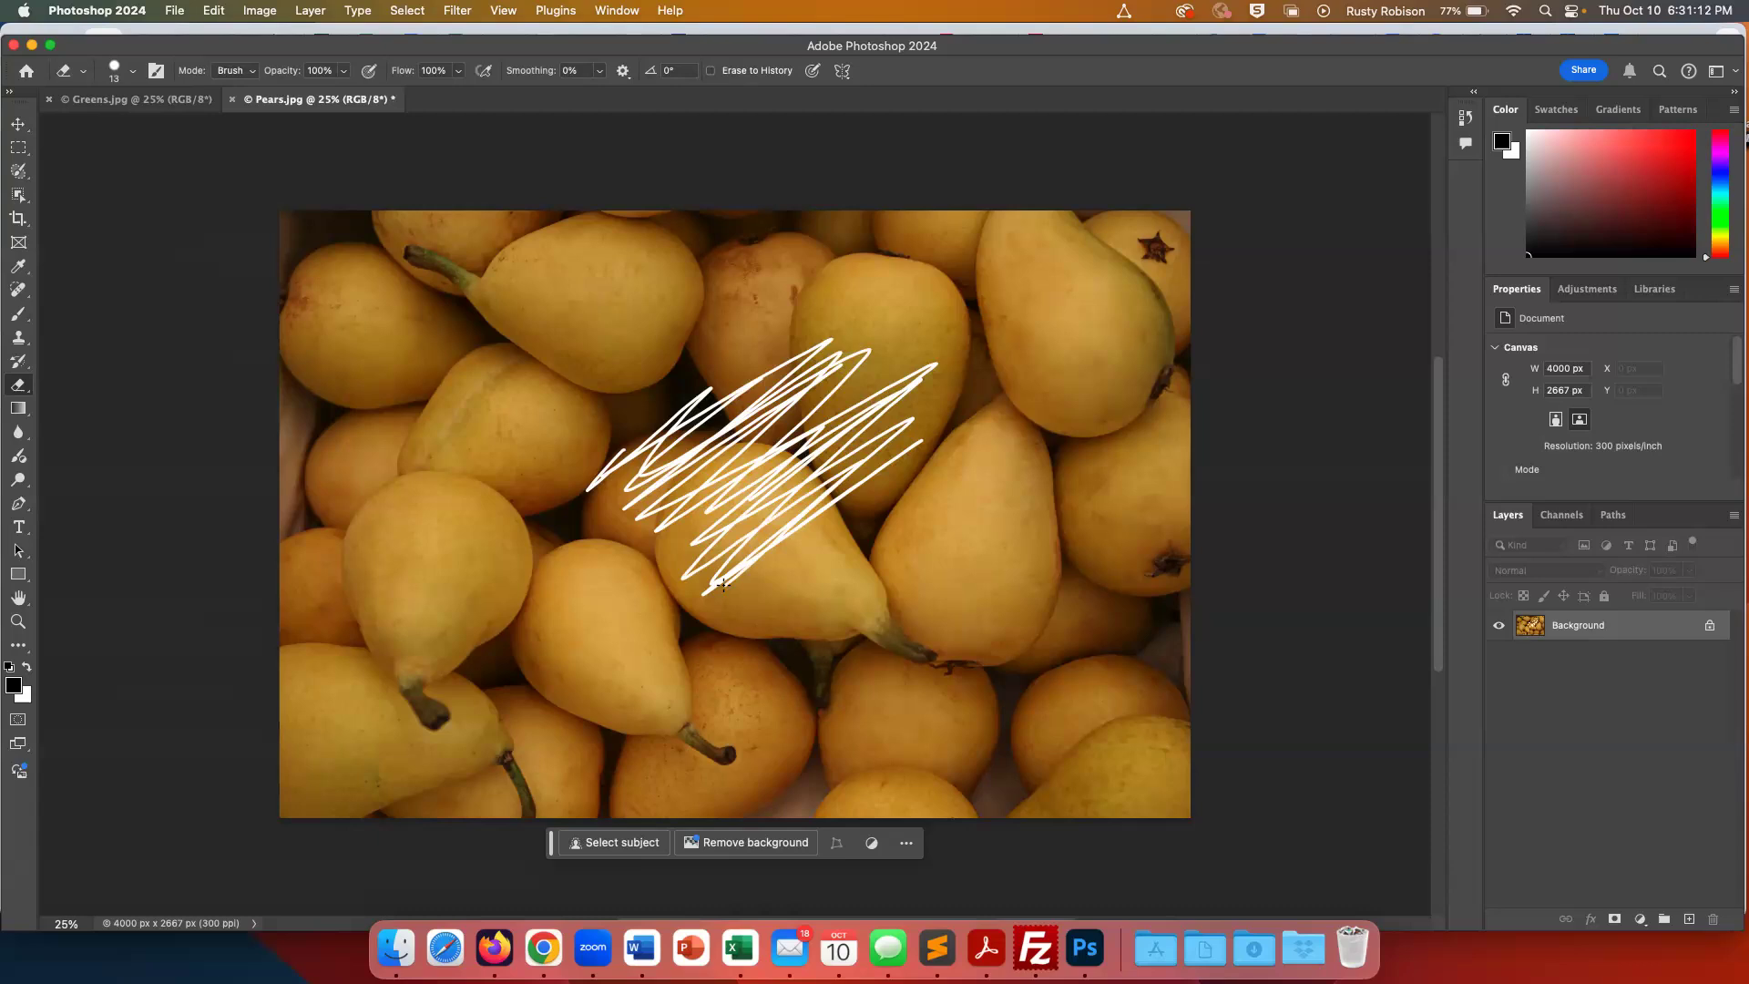
key("super+z")
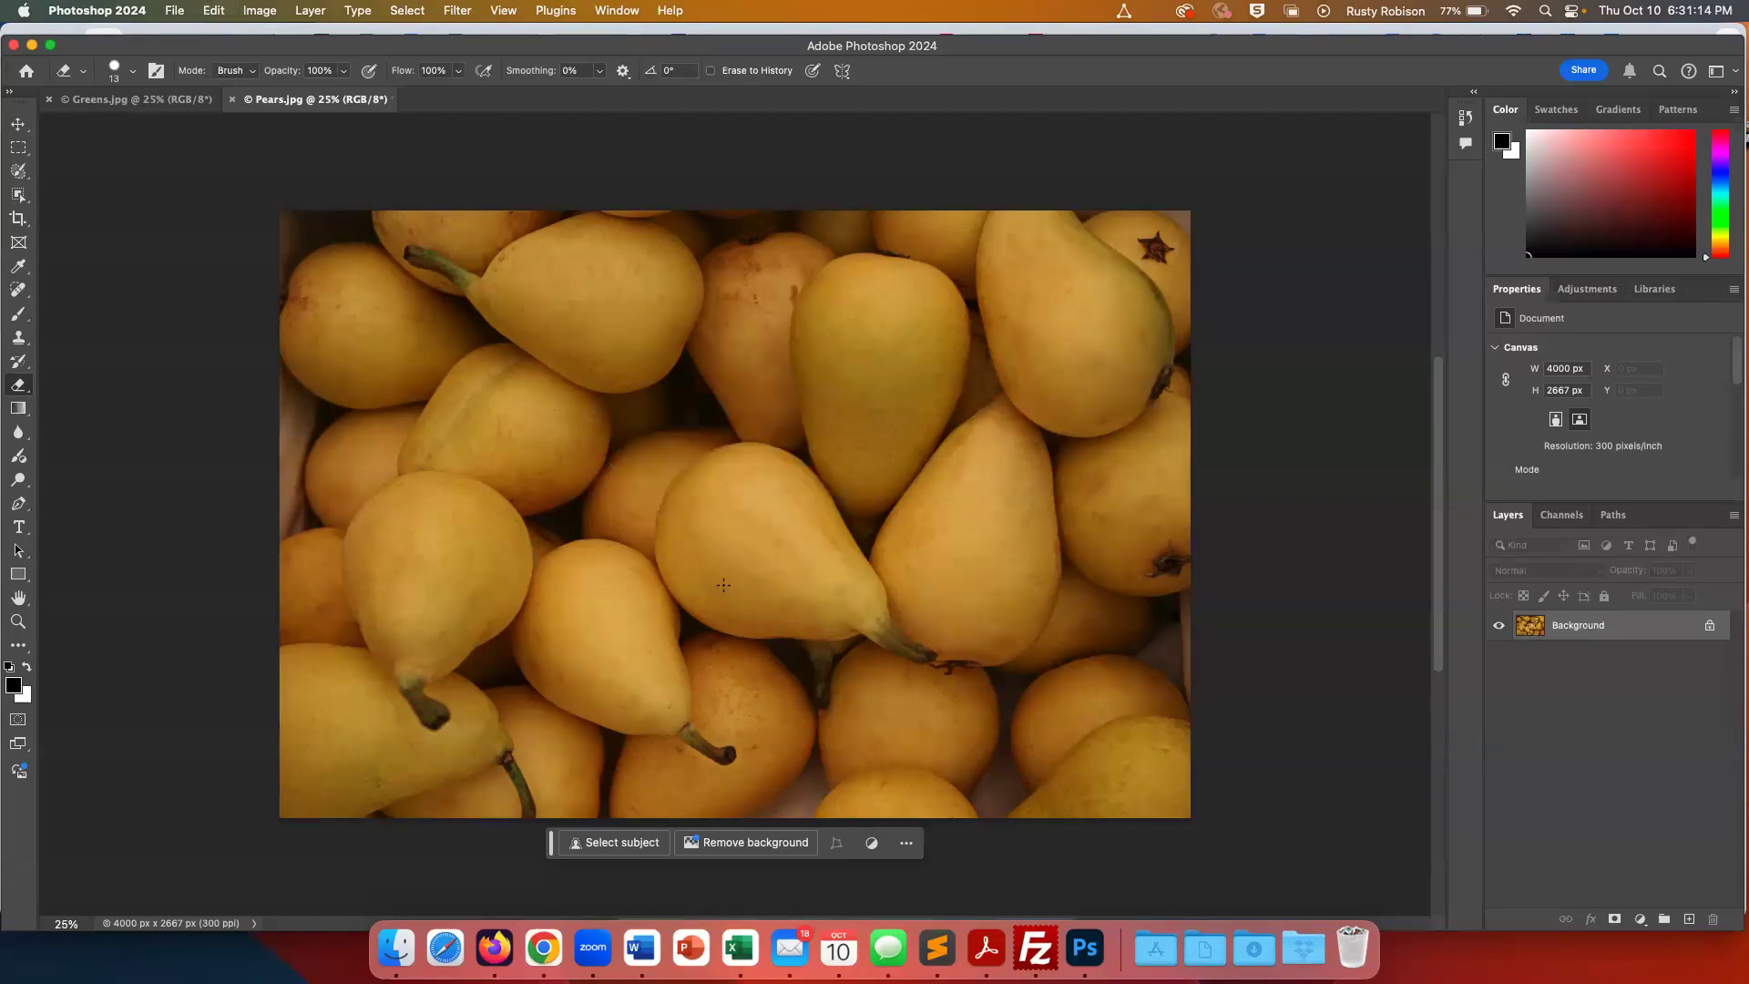
Unlock the Background layer of Pears.jpg, converting it to a regular layer
left_click(1710, 629)
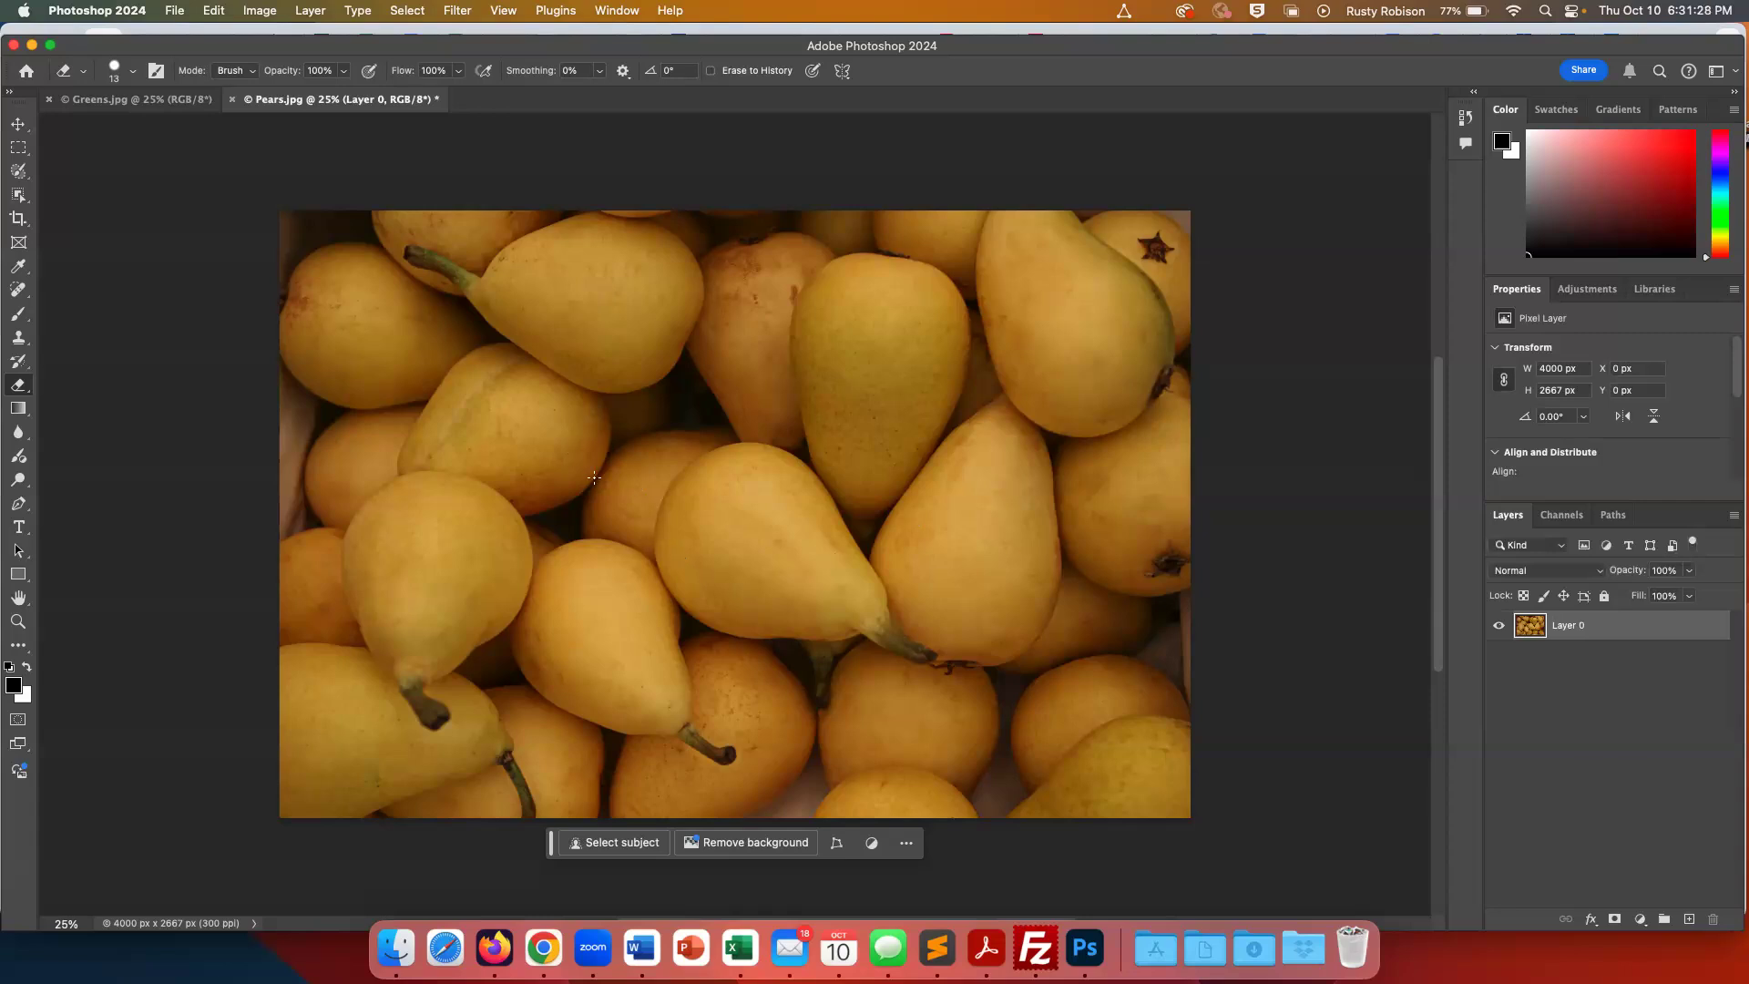
Erase scribbled strokes through the central pears on the unlocked layer to show transparency, and undo them
mouse_move(574, 459)
left_mouse_down()
mouse_move(628, 430)
mouse_move(633, 444)
mouse_move(511, 631)
mouse_move(721, 445)
mouse_move(625, 599)
mouse_move(736, 461)
mouse_move(739, 527)
mouse_move(612, 722)
mouse_move(803, 508)
left_mouse_up()
mouse_move(841, 390)
left_mouse_down()
mouse_move(674, 553)
mouse_move(742, 471)
mouse_move(722, 452)
mouse_move(605, 596)
mouse_move(709, 471)
left_mouse_up()
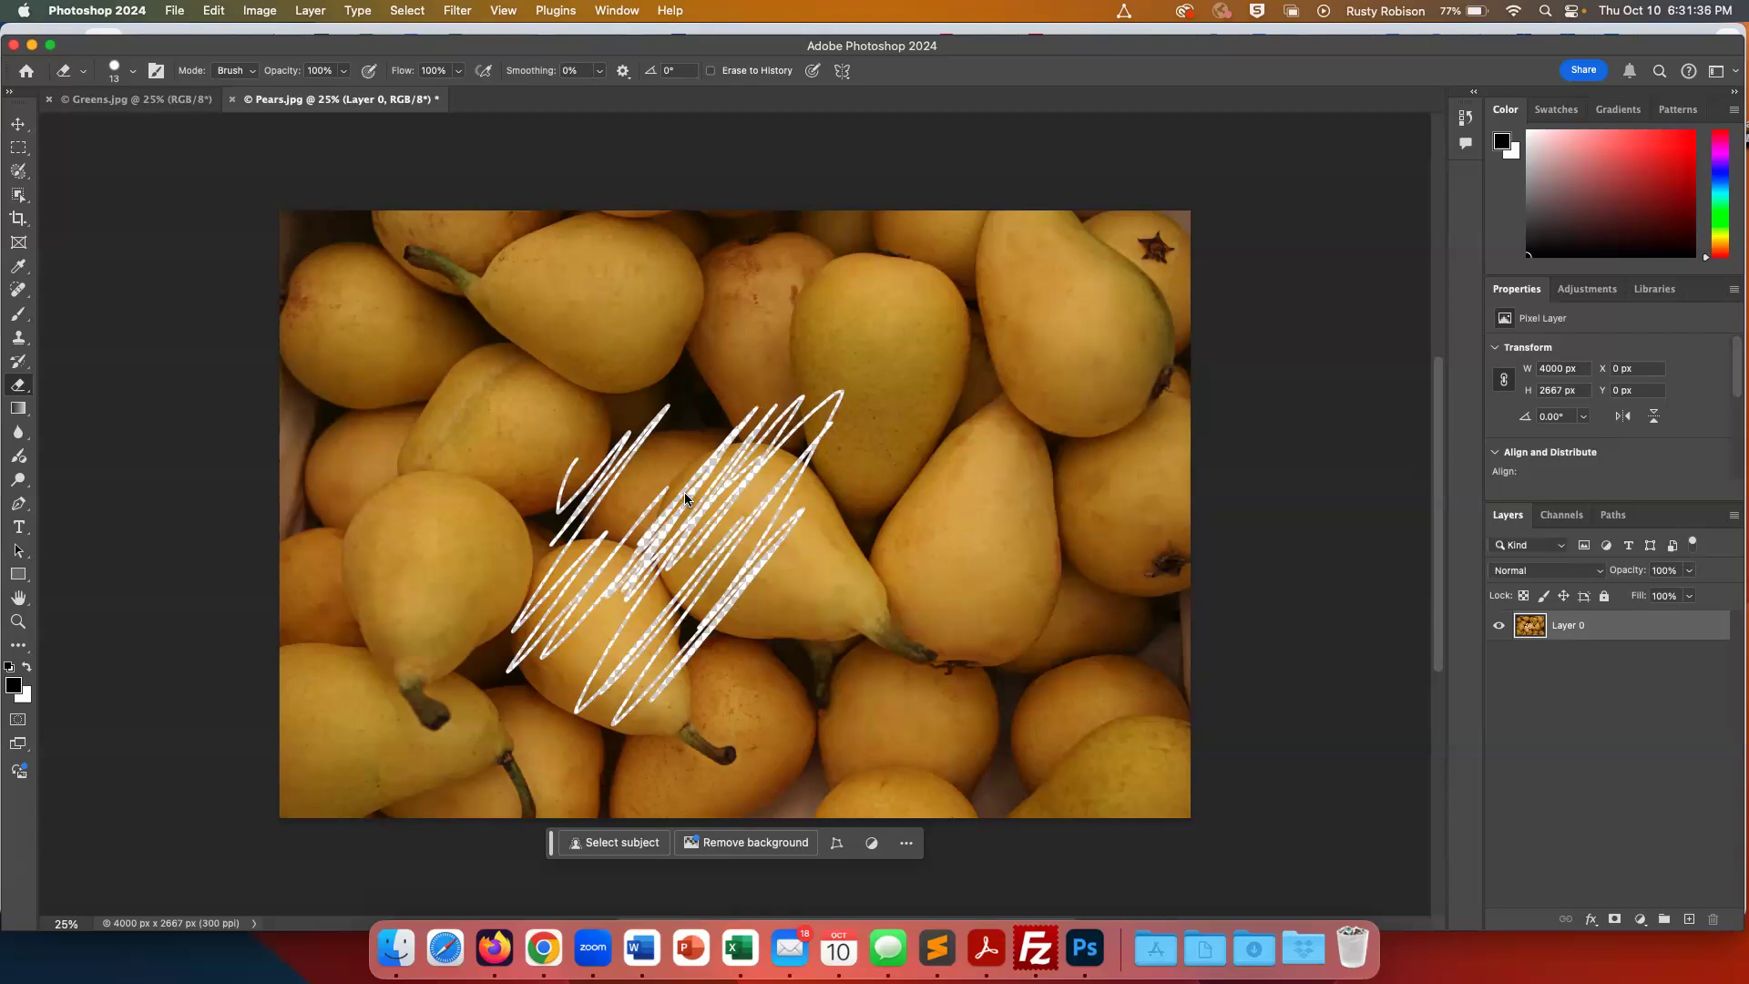
key("super+z")
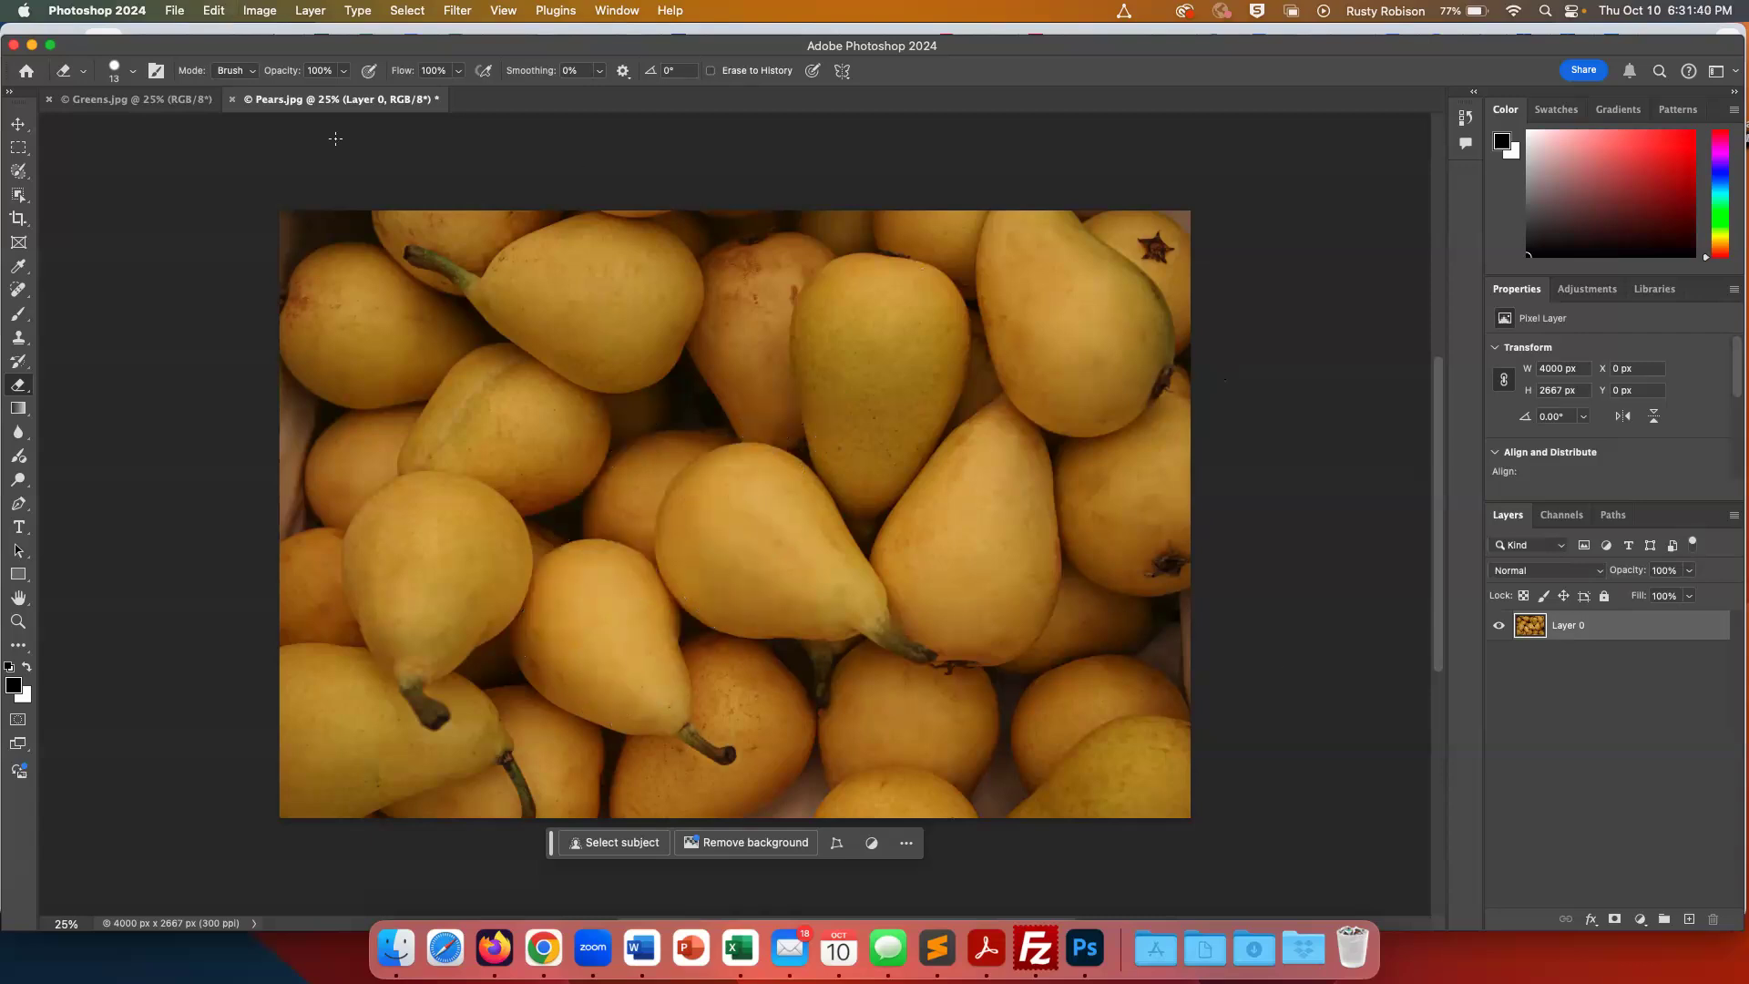
Make Greens.jpg the active document and arrange both open images side by side with Tile All Vertically
left_click(147, 102)
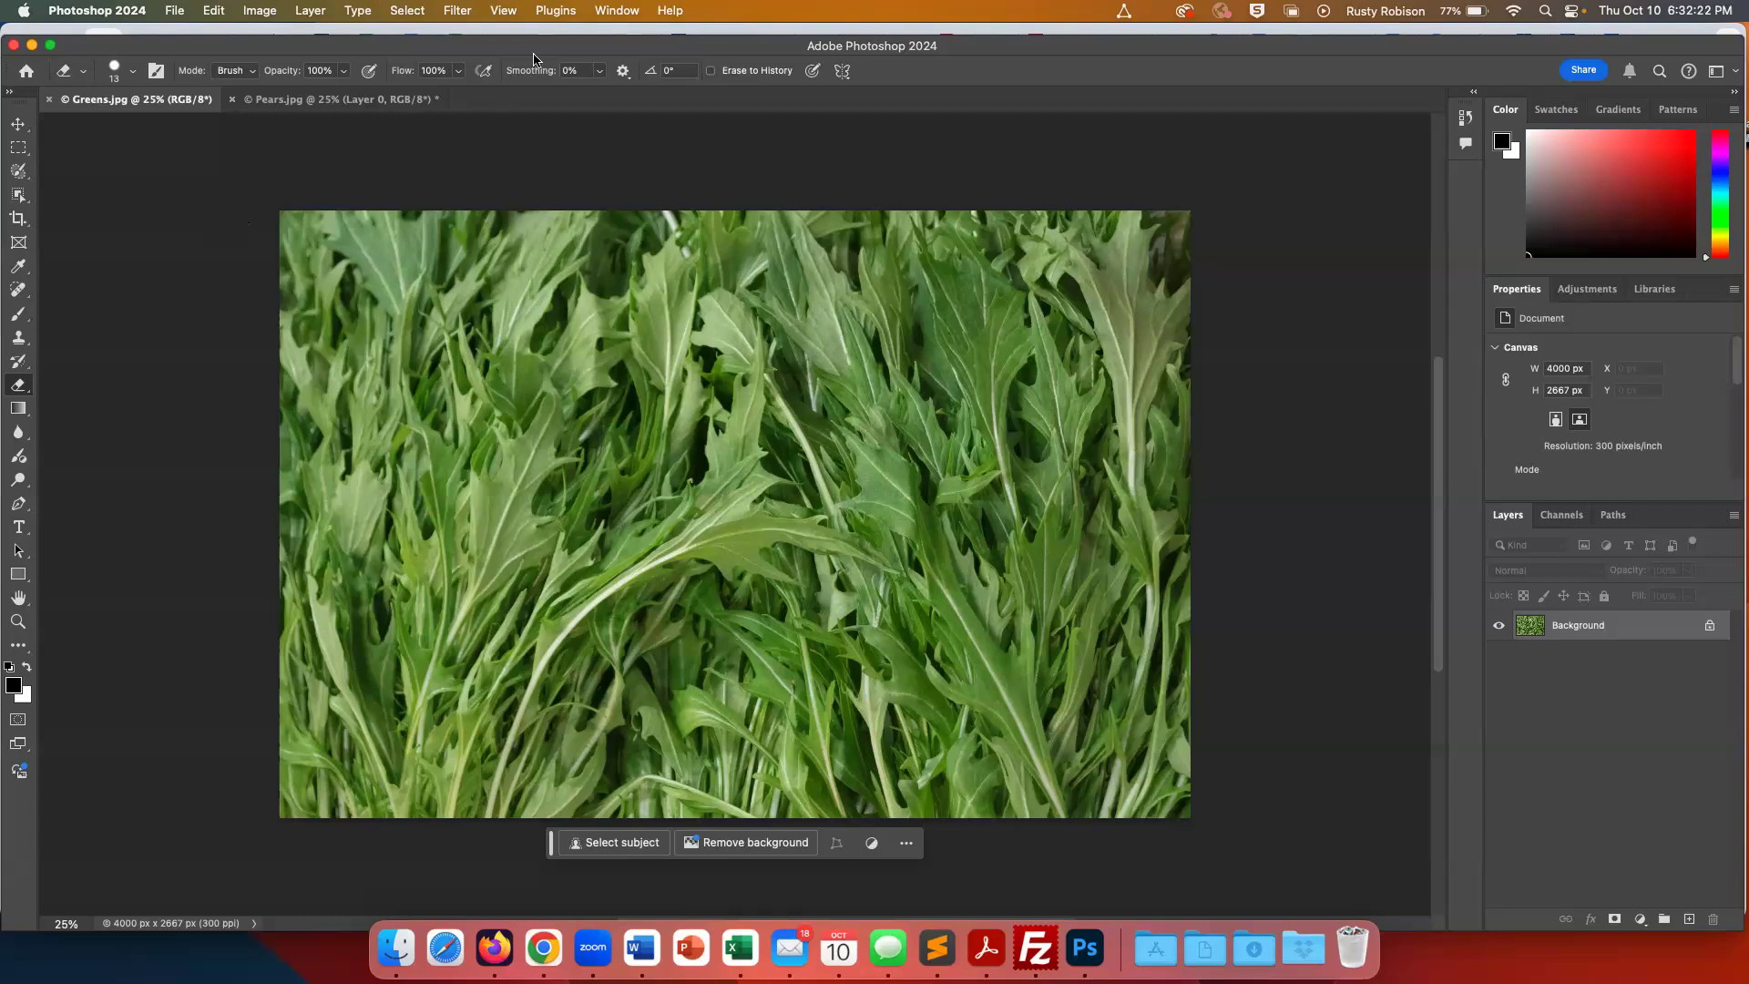
left_click(633, 13)
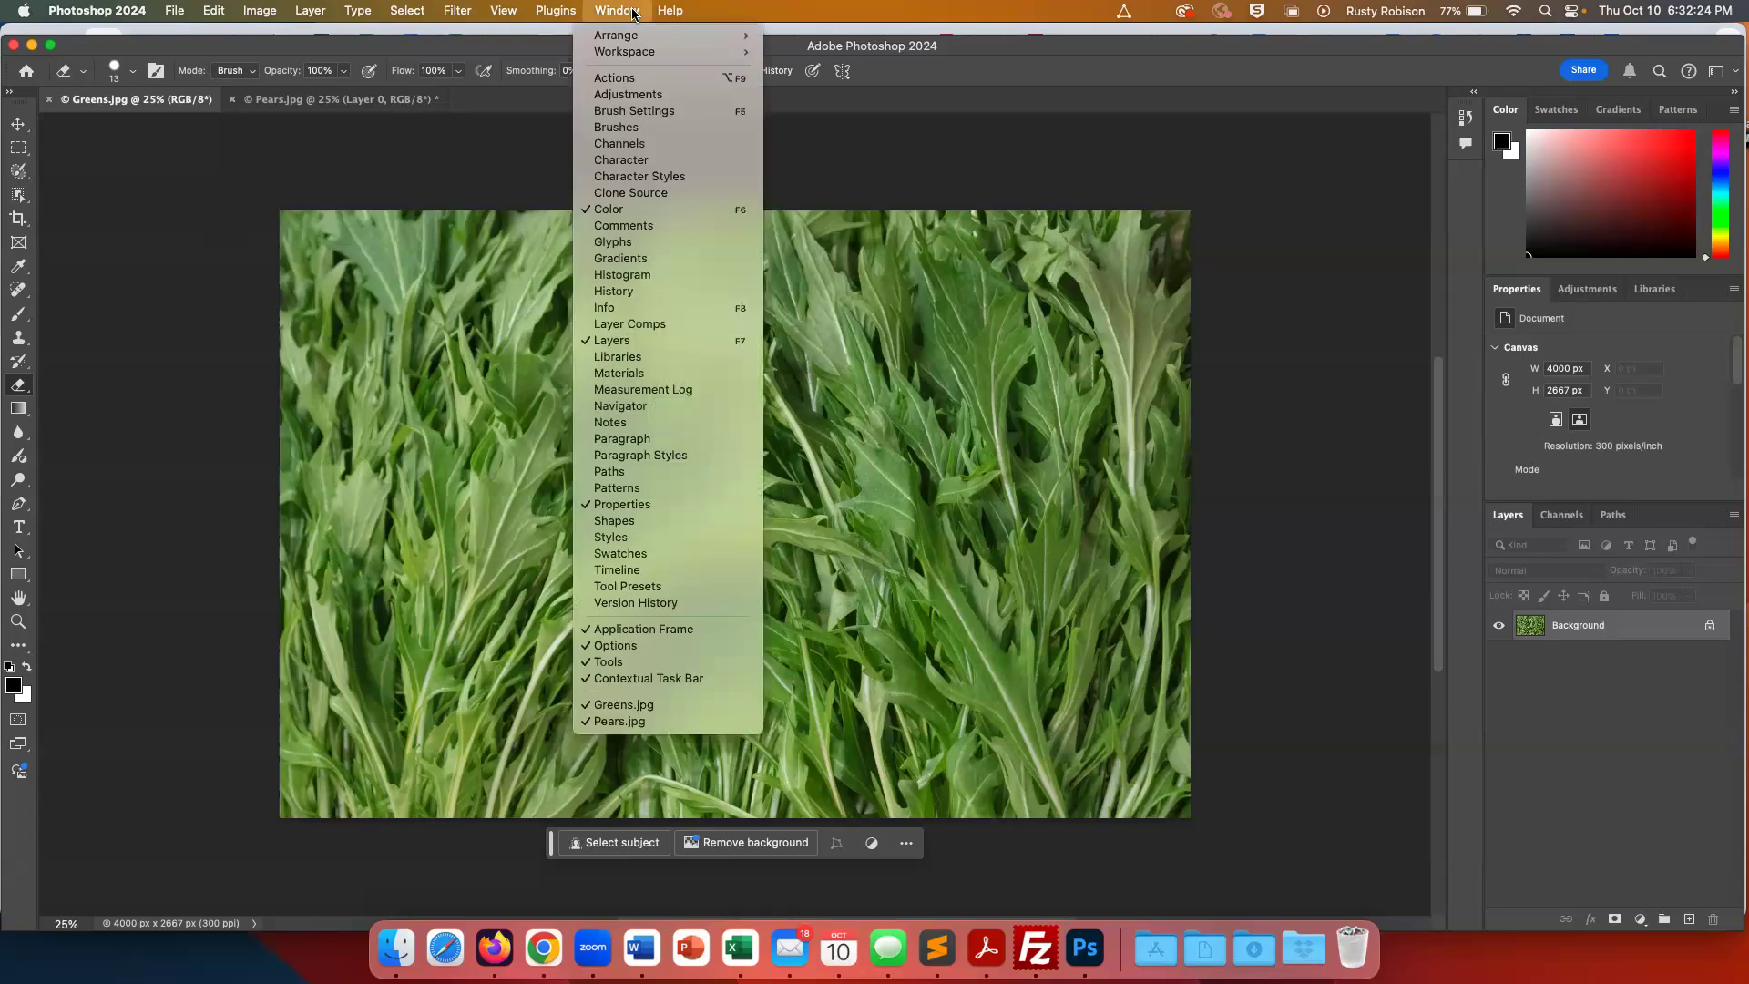
mouse_move(556, 10)
mouse_move(503, 13)
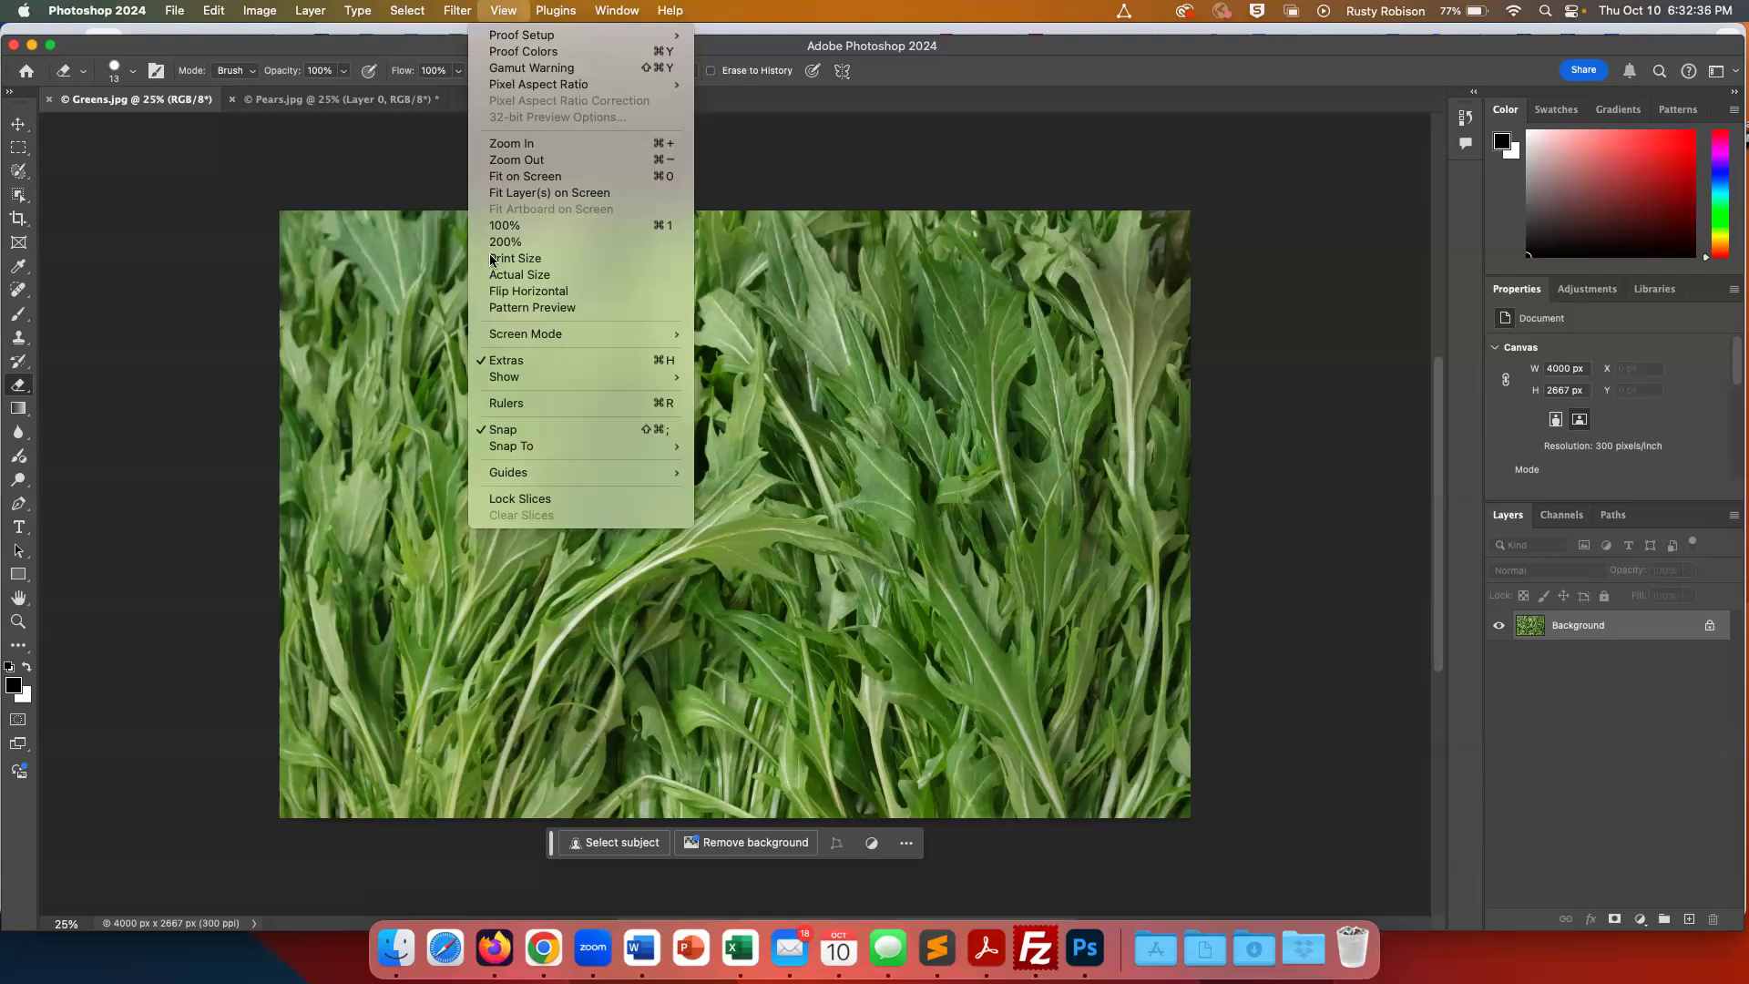
mouse_move(506, 339)
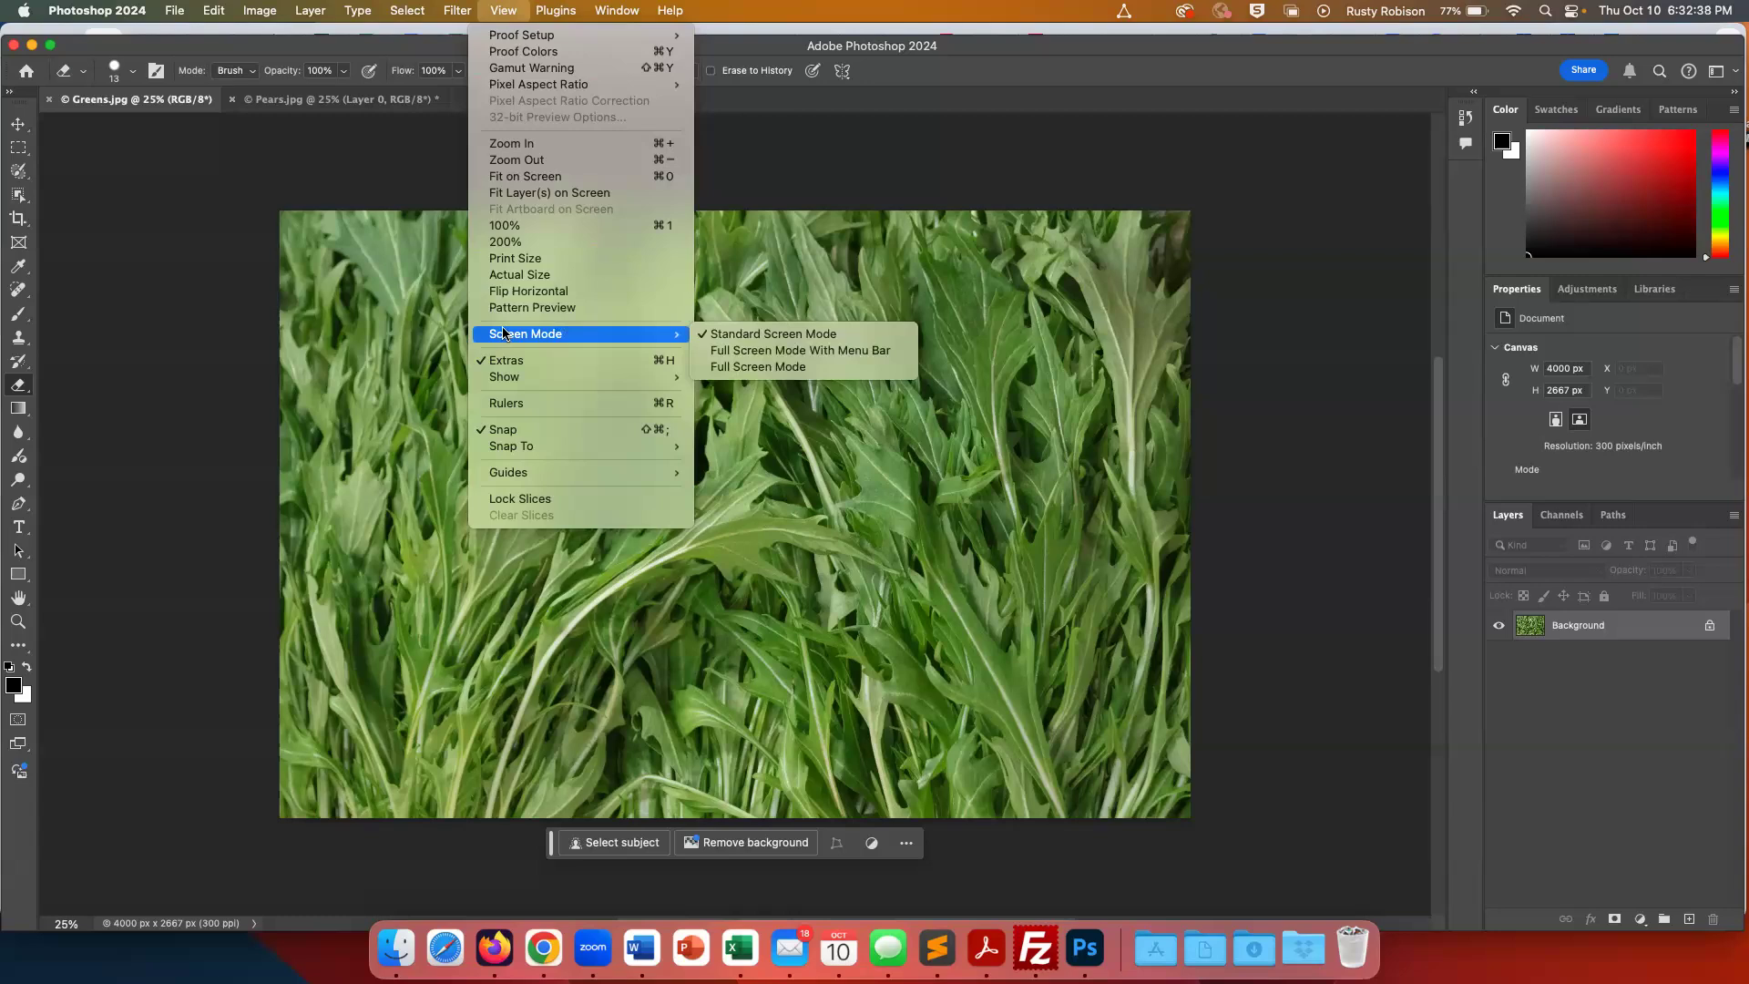
mouse_move(402, 11)
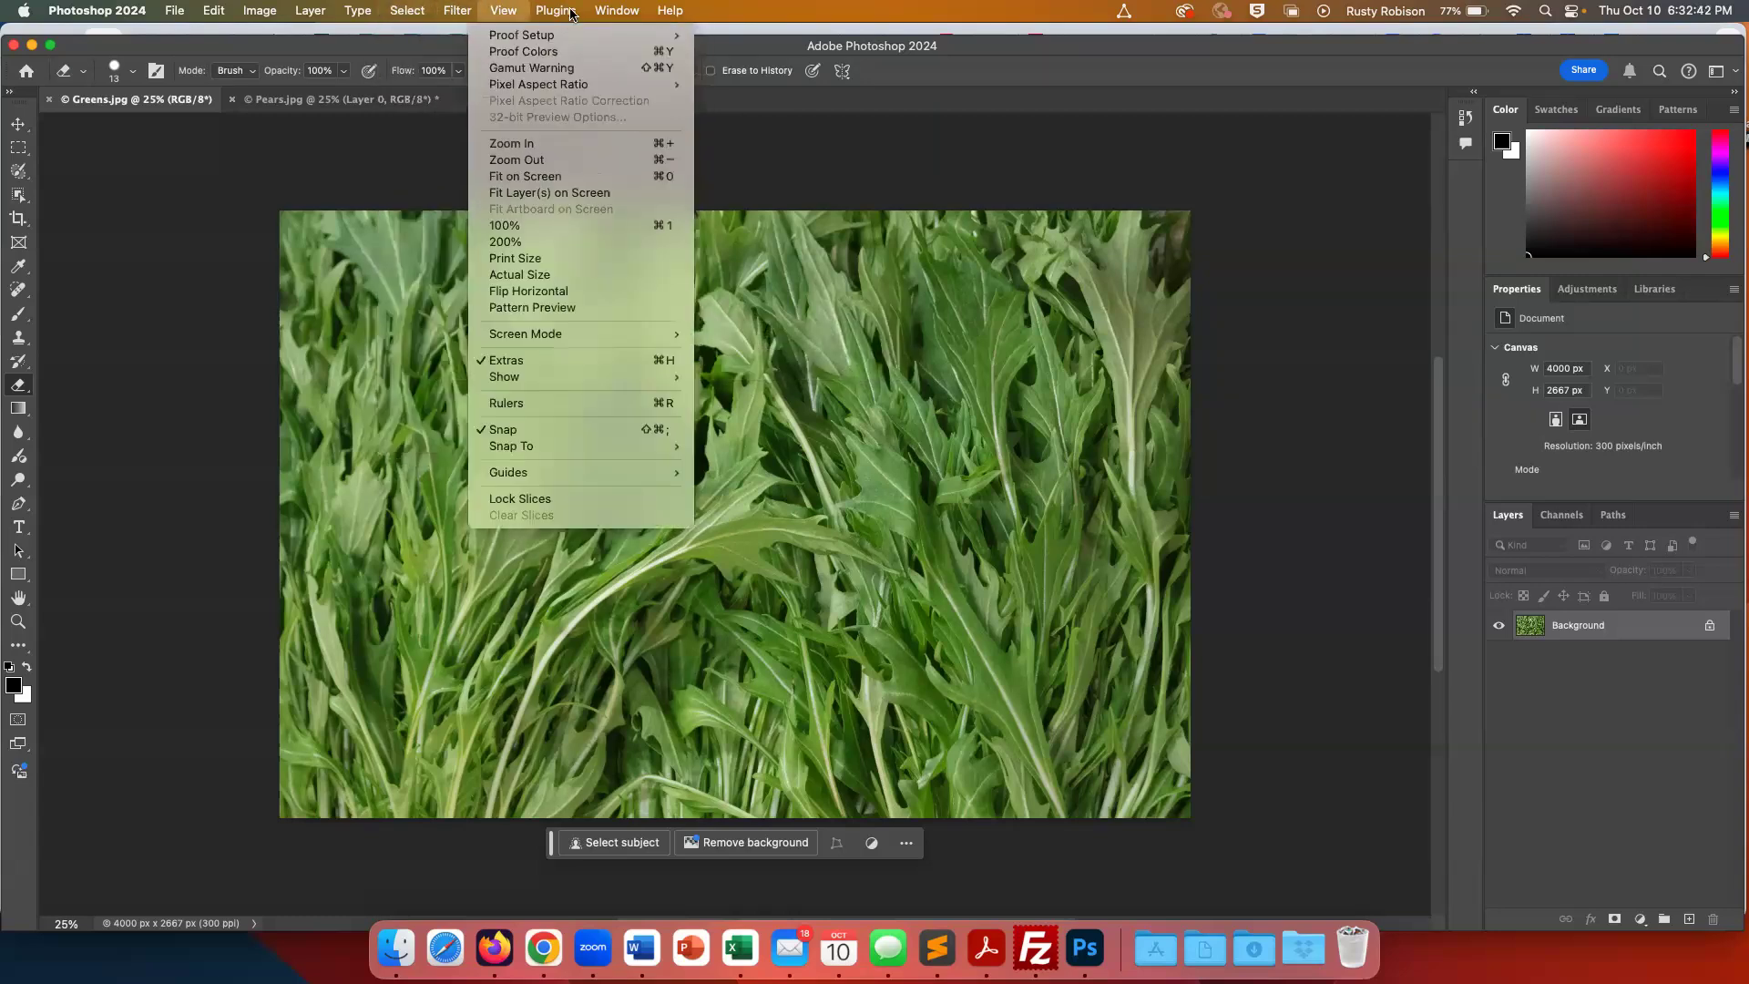
mouse_move(678, 11)
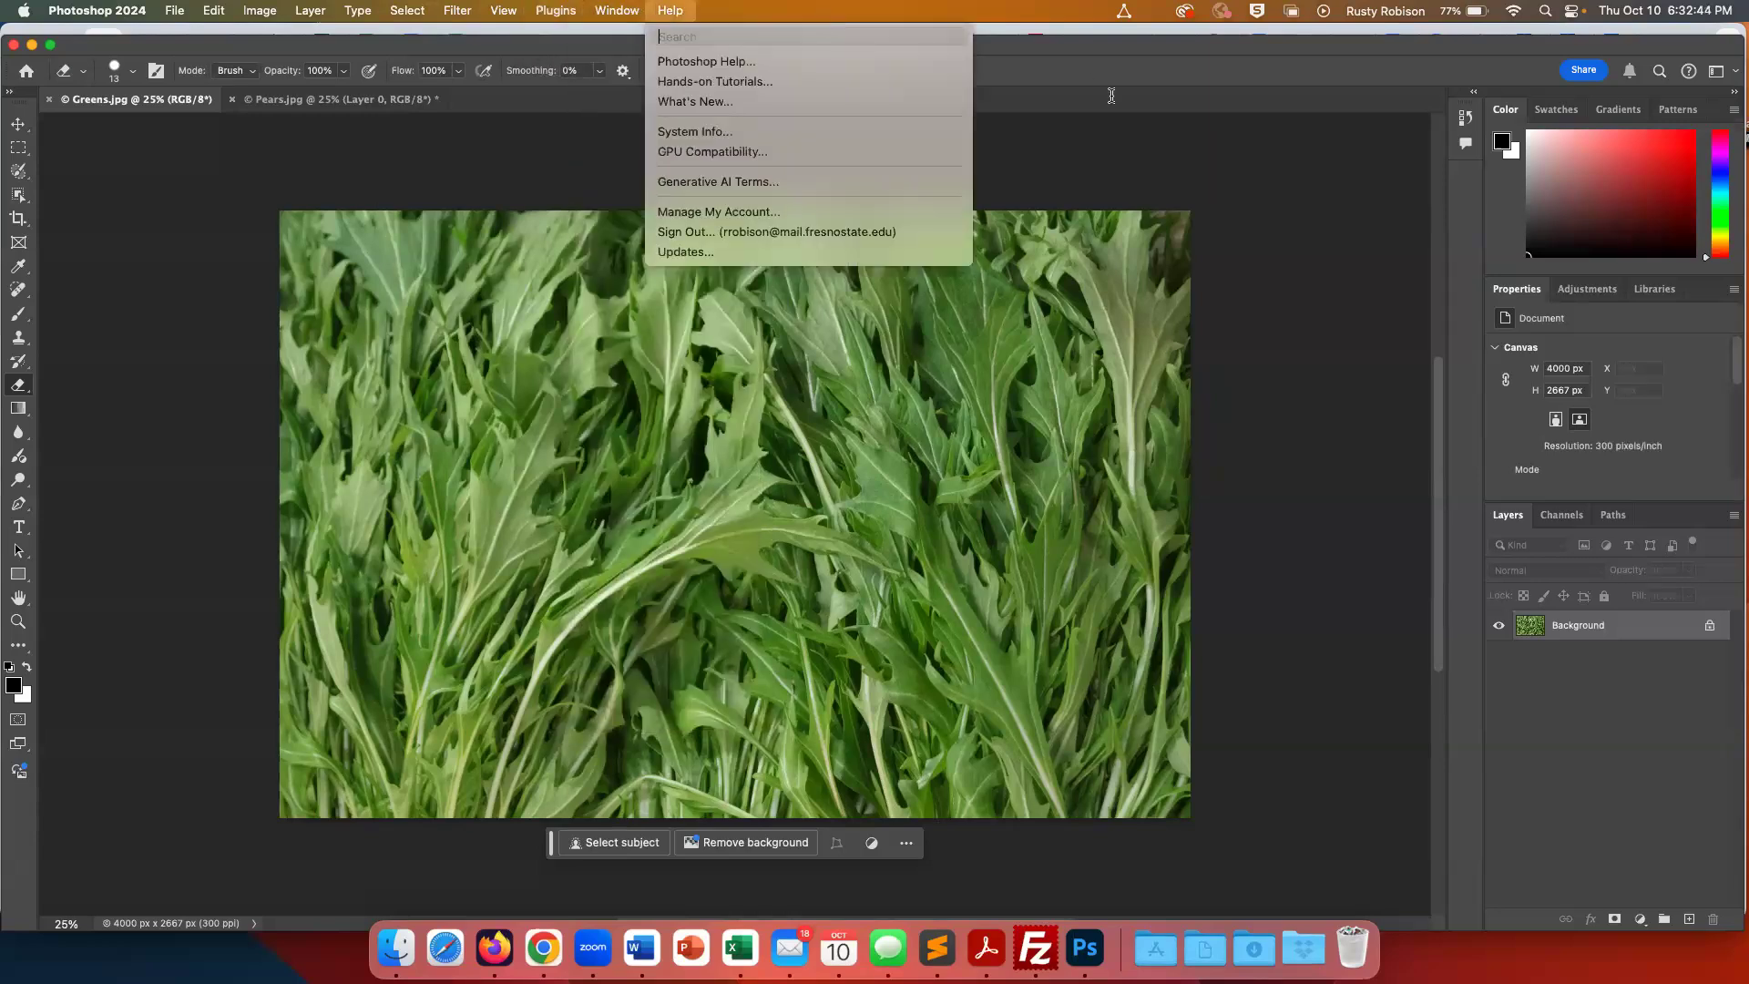
mouse_move(617, 11)
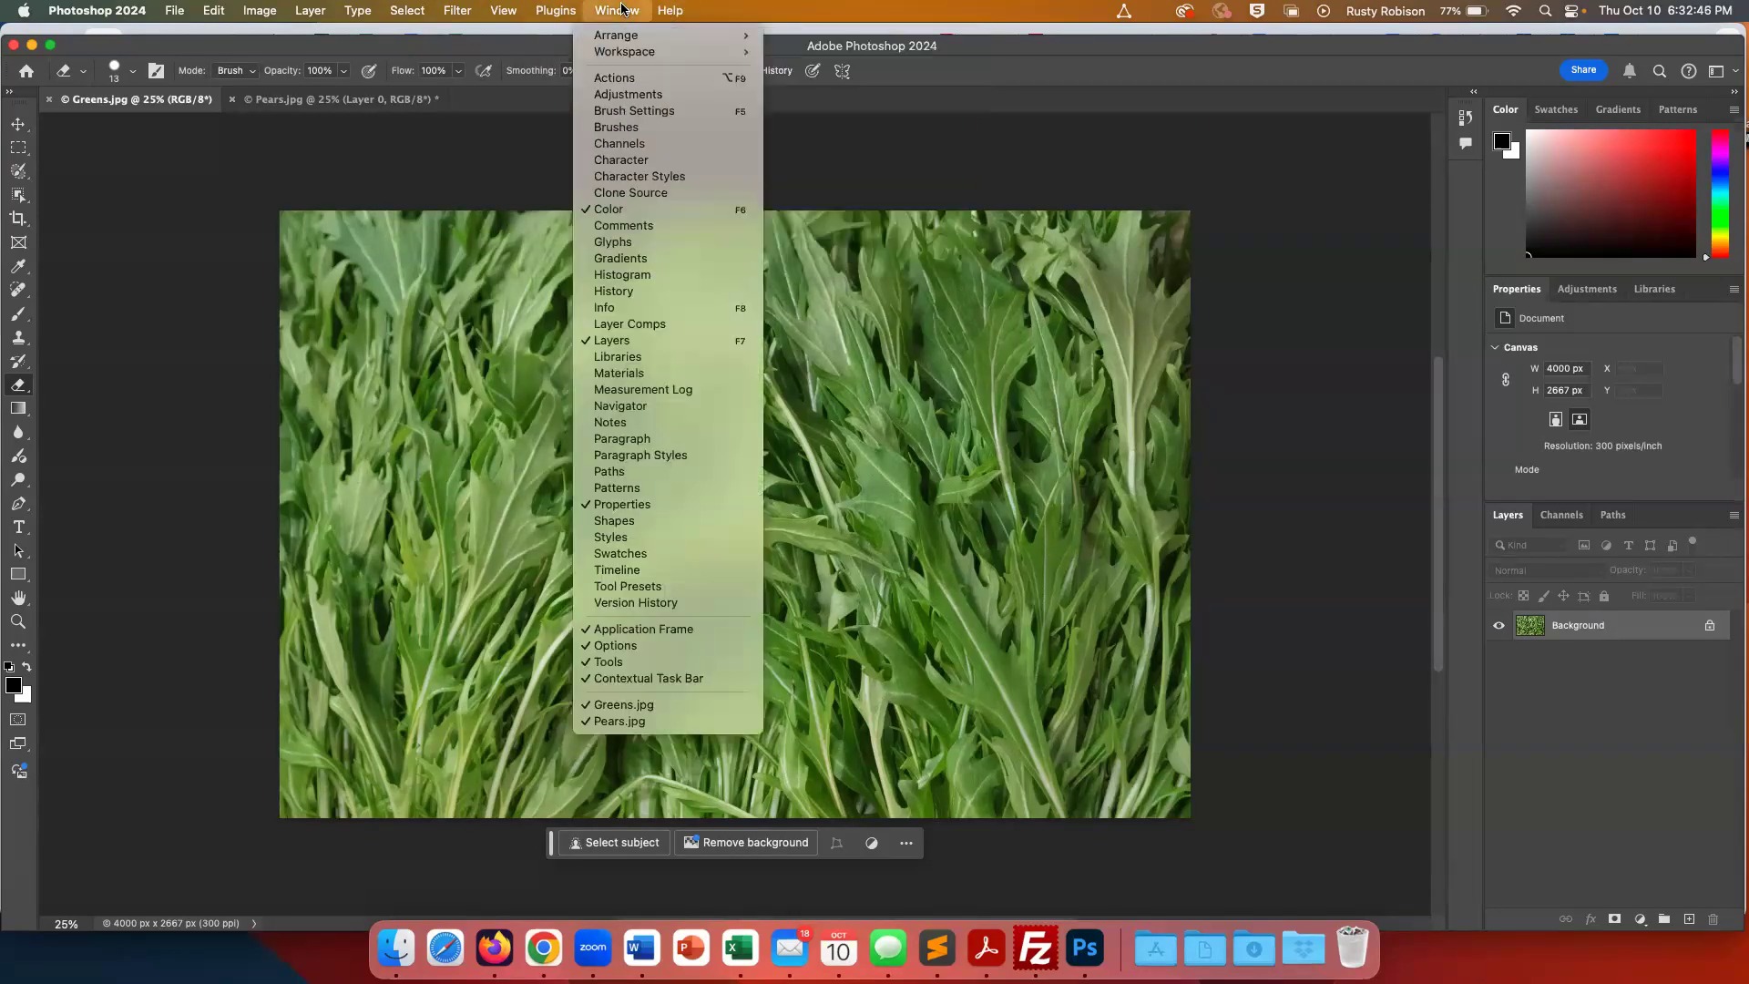
mouse_move(626, 40)
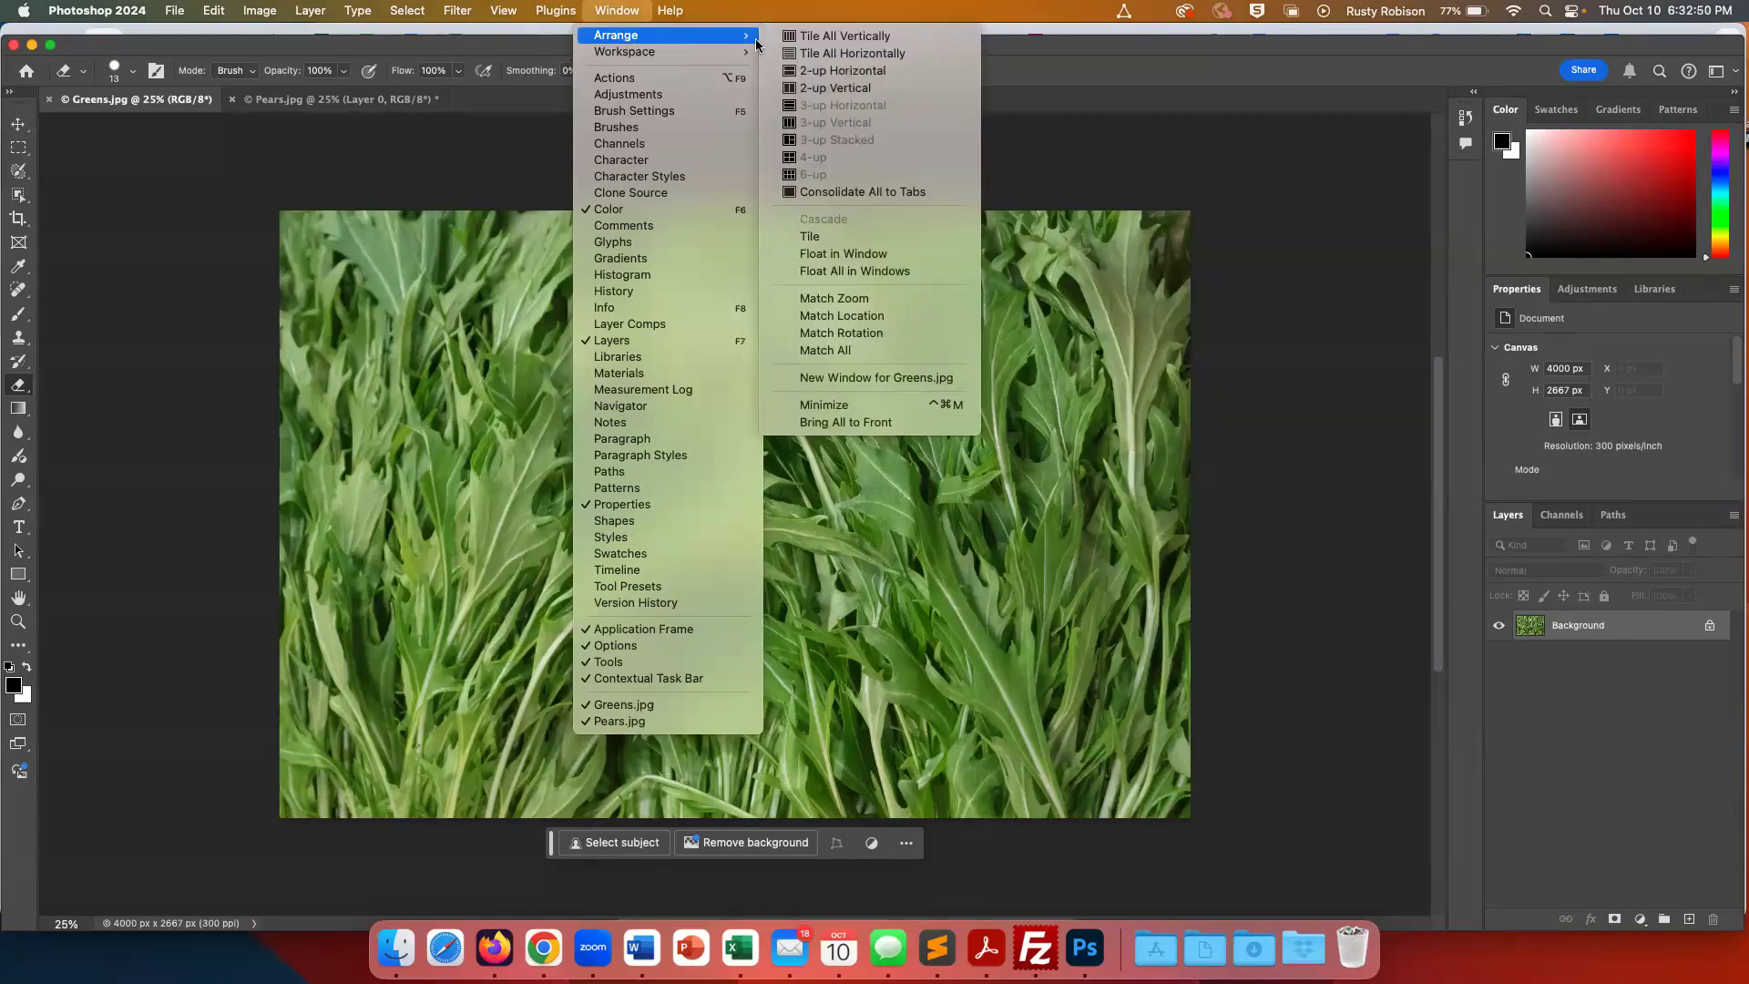
left_click(846, 36)
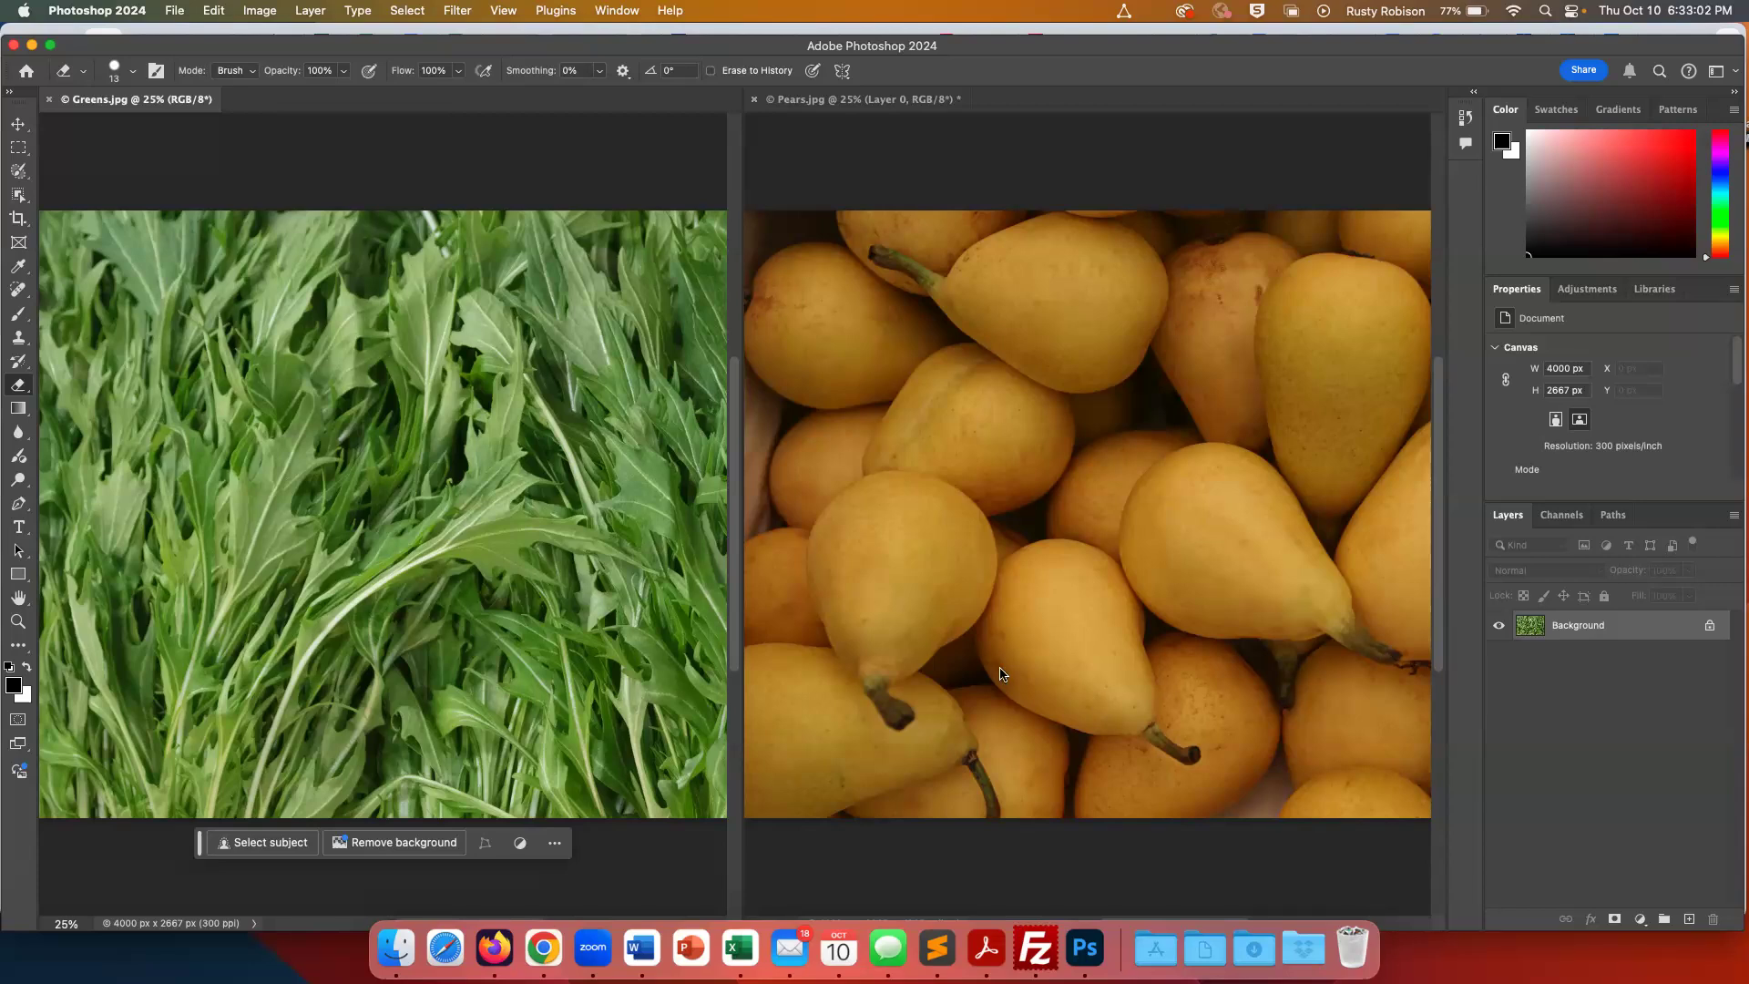
Copy Layer 0 from Pears.jpg into the Greens.jpg document as a new layer above its Background
left_click(1089, 643)
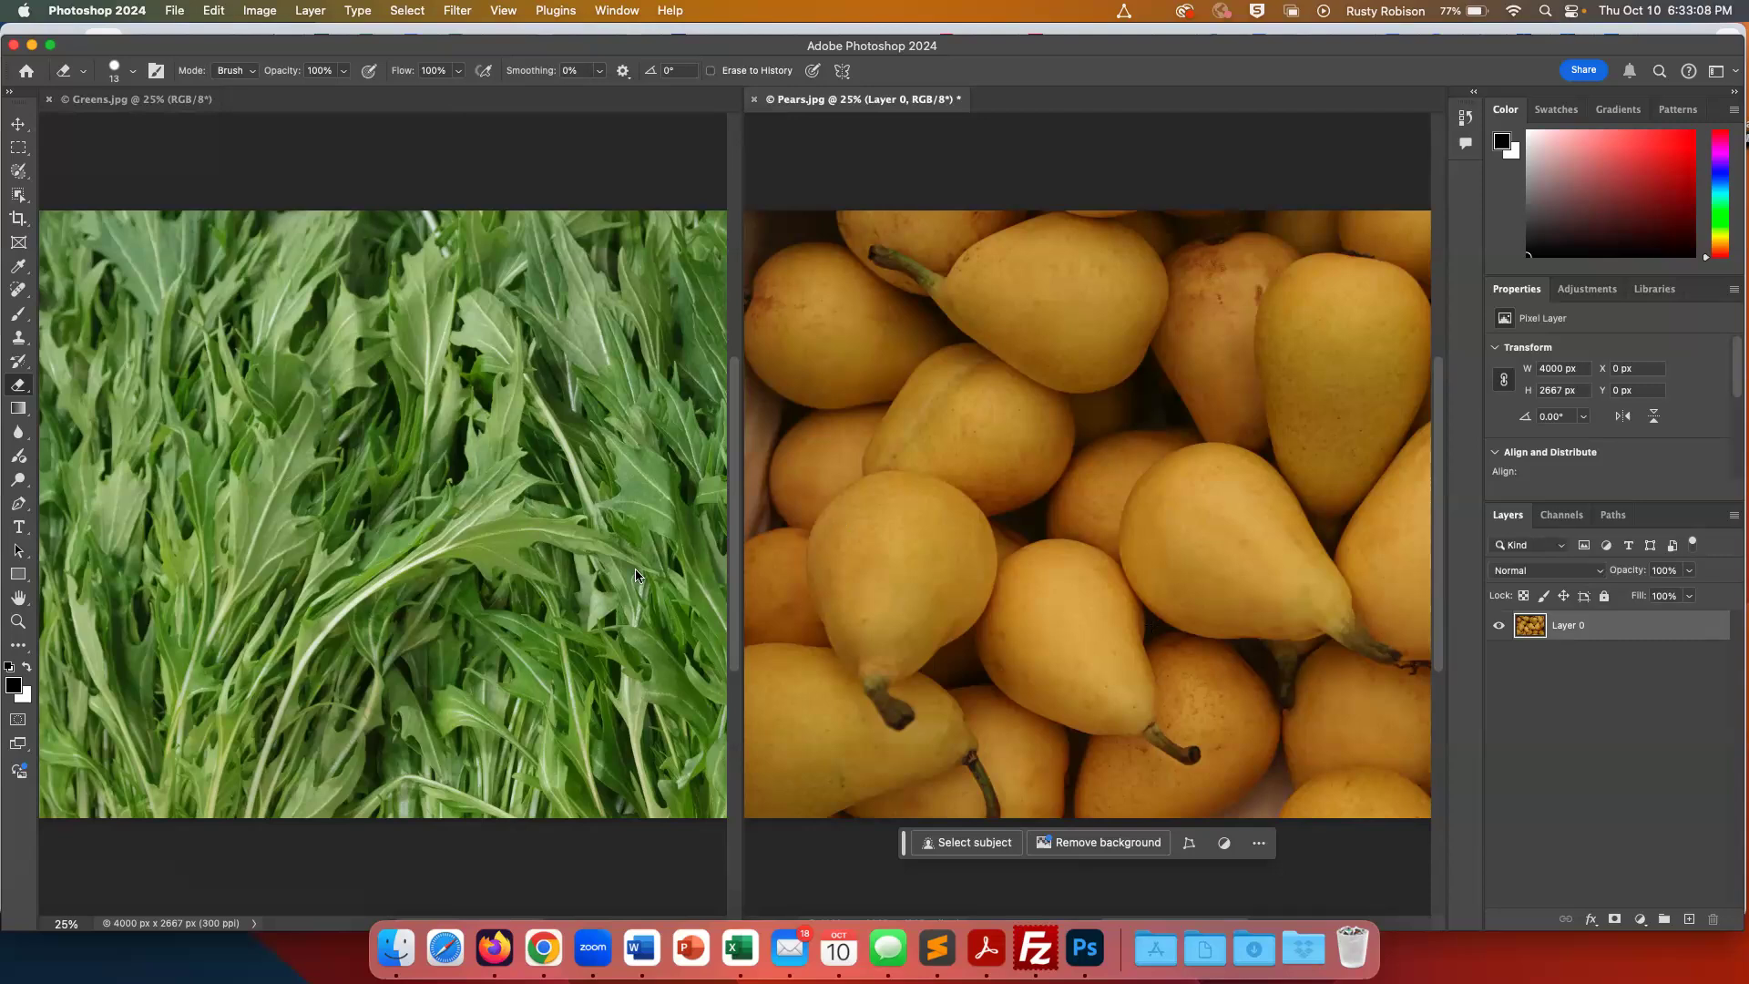
left_click(524, 586)
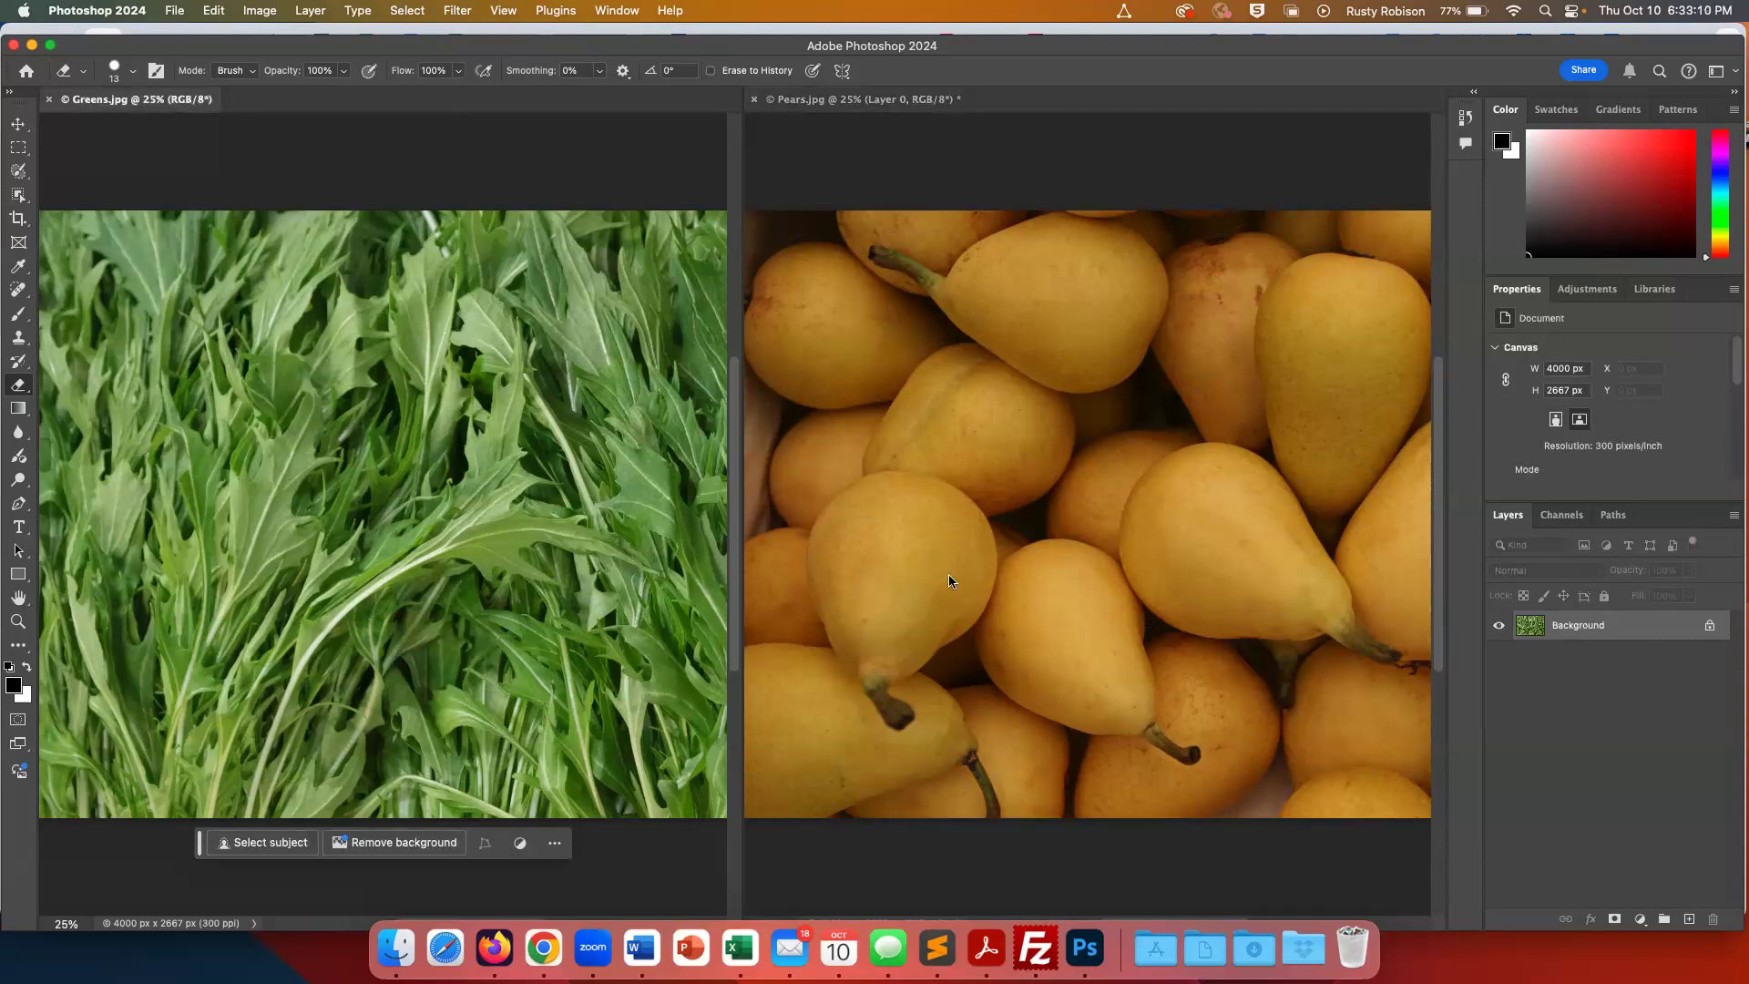
left_click(989, 590)
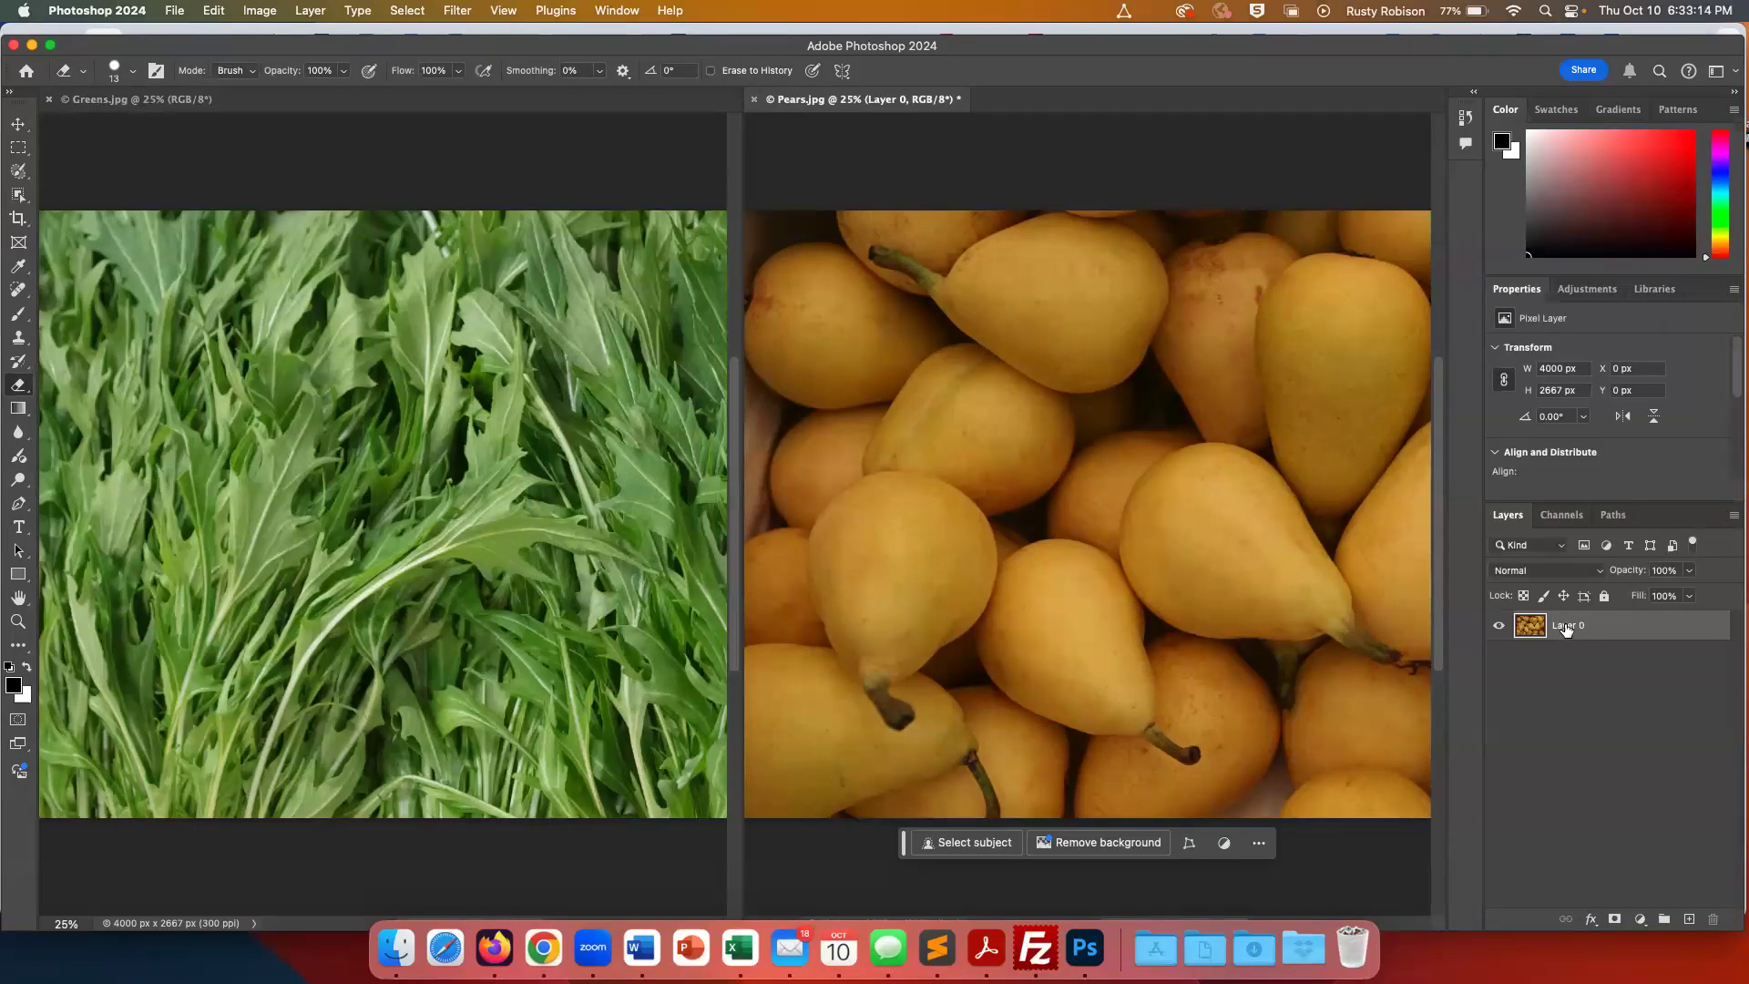
left_click_drag(1536, 628, 359, 517)
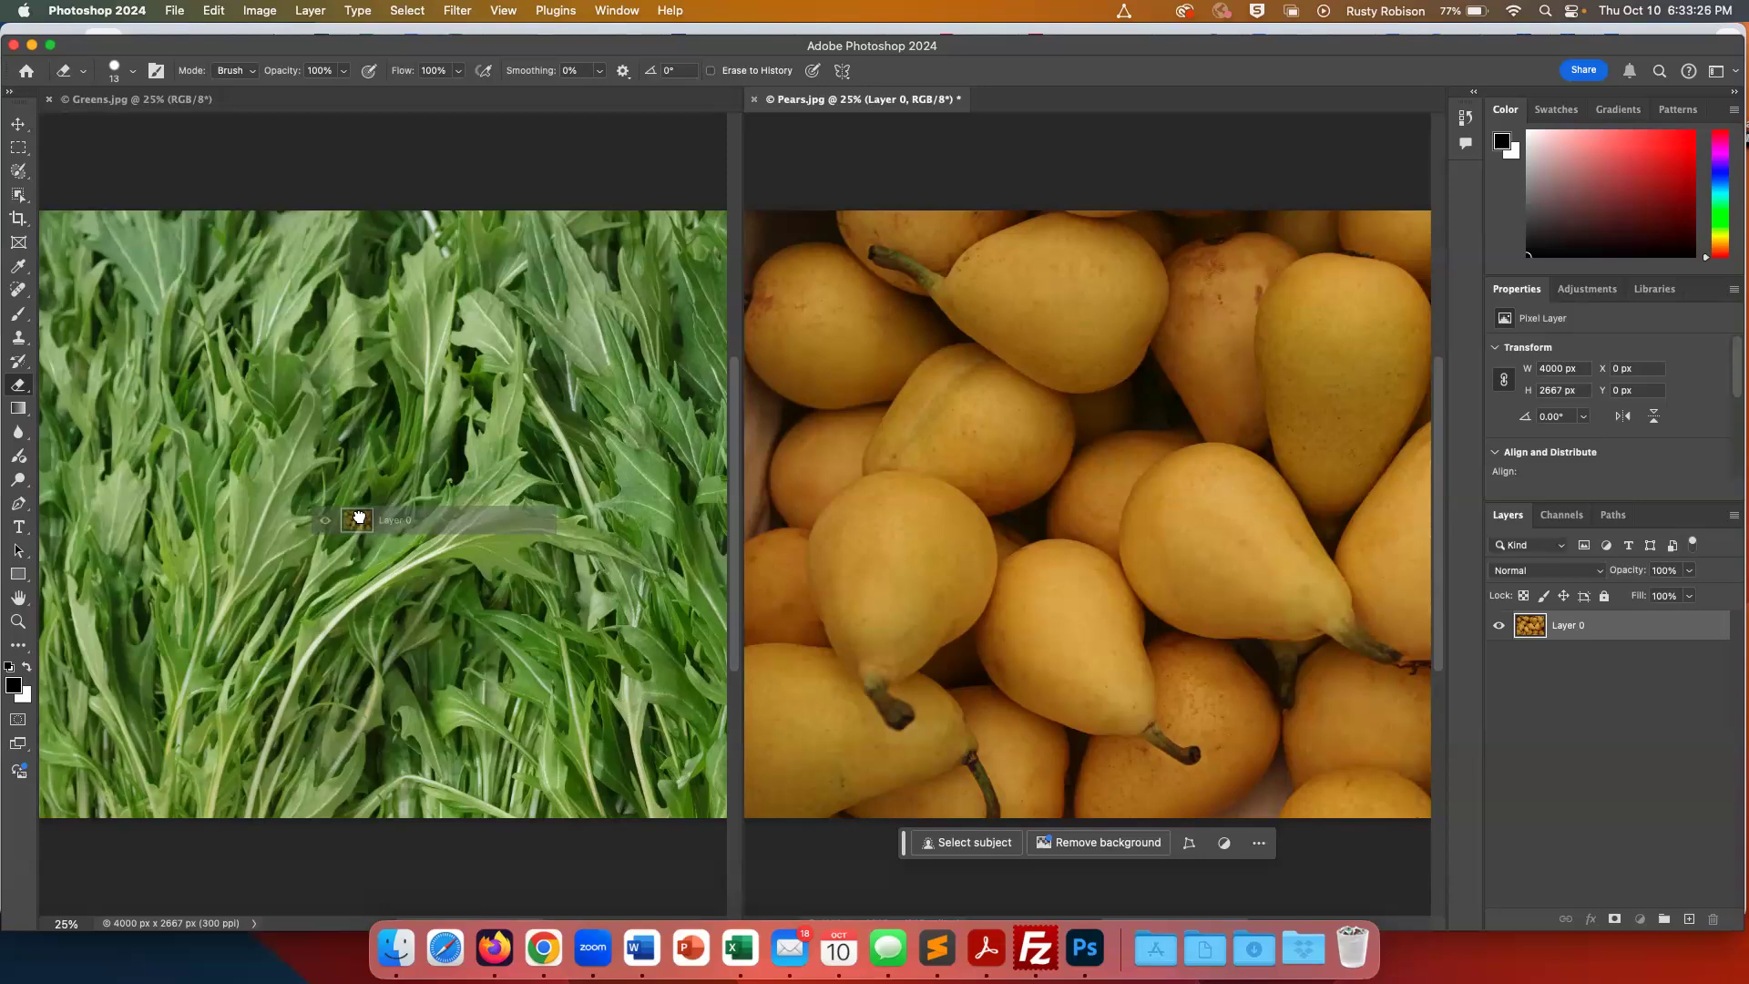
left_click_drag(359, 517, 361, 518)
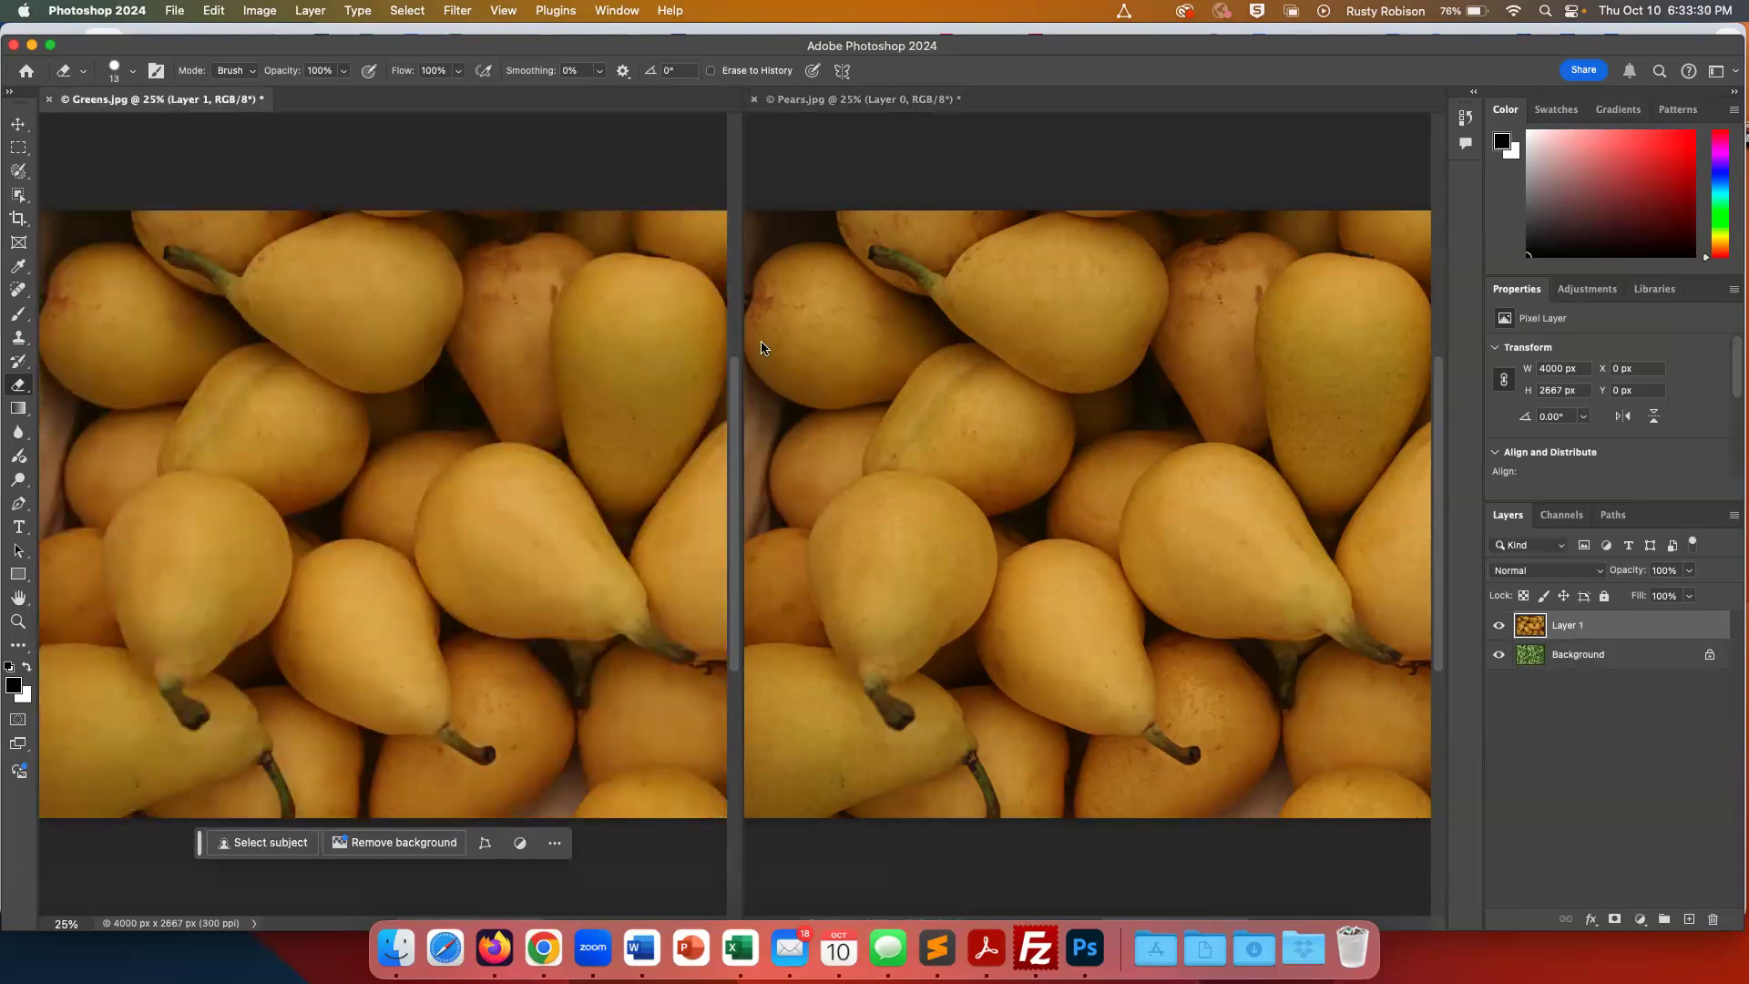
Close Pears.jpg without saving its changes
left_click(754, 102)
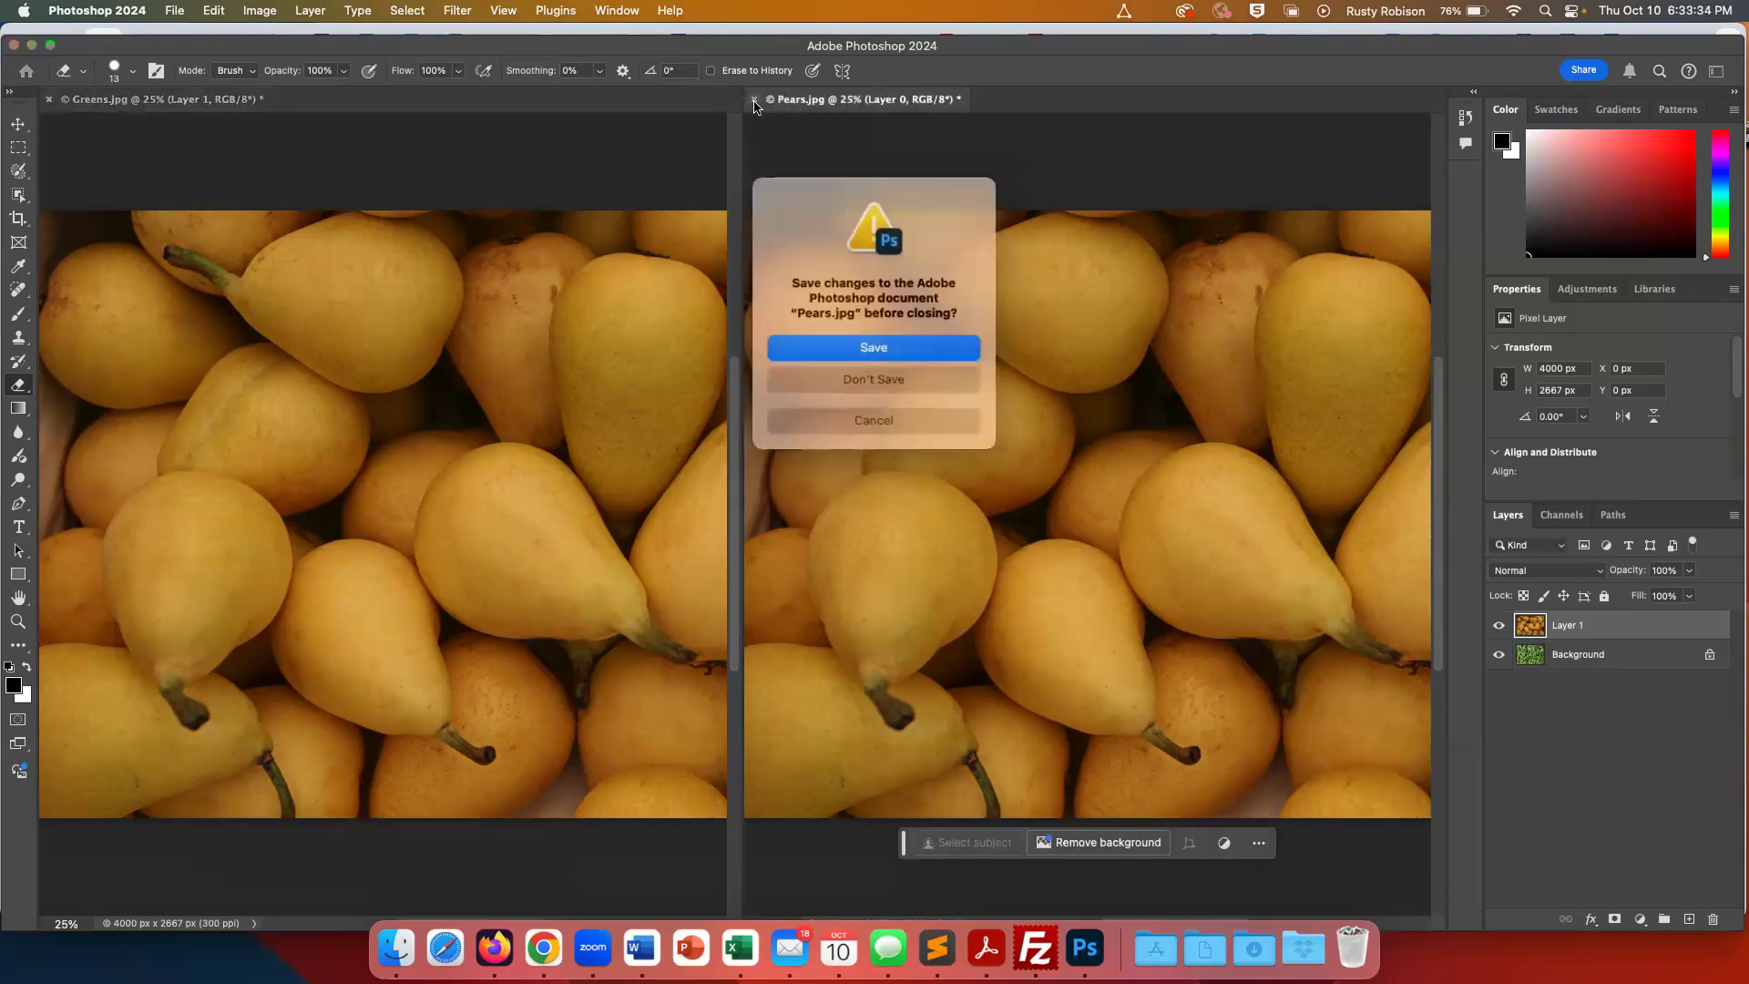
left_click(894, 377)
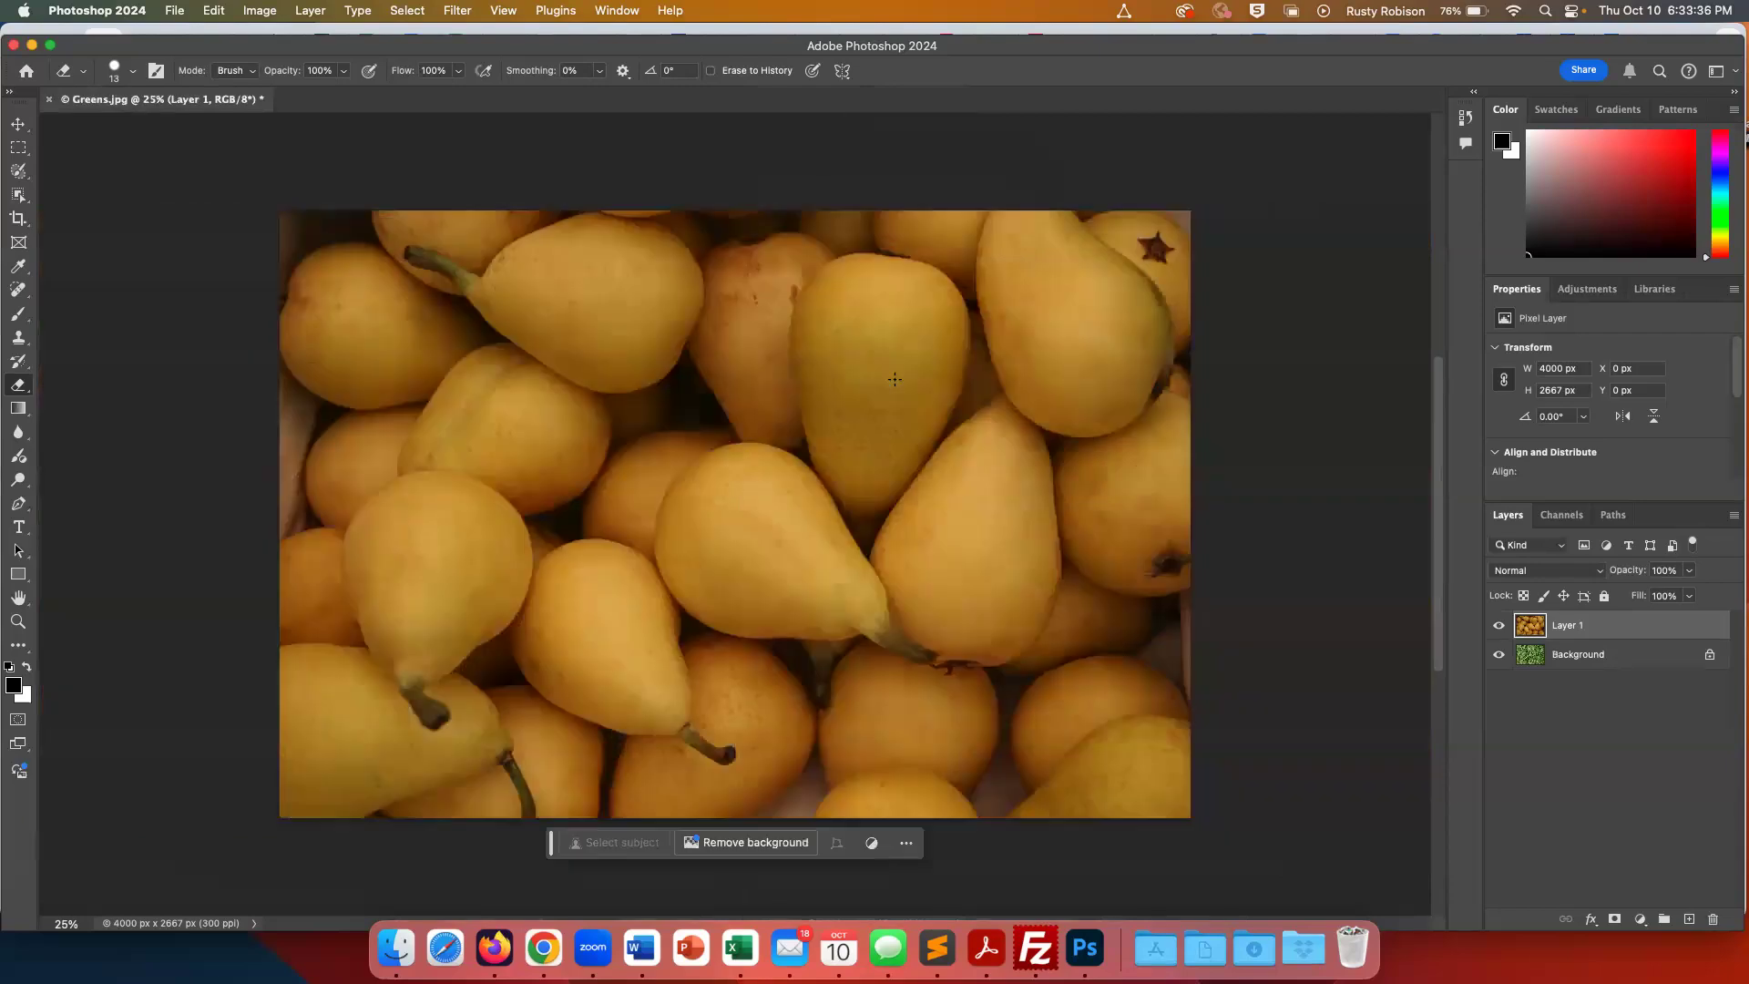
Toggle the pears layer's visibility to compare it with the greens beneath, and unlock the Background layer of Greens.jpg
left_click(1498, 627)
left_click(1498, 627)
left_click(1499, 627)
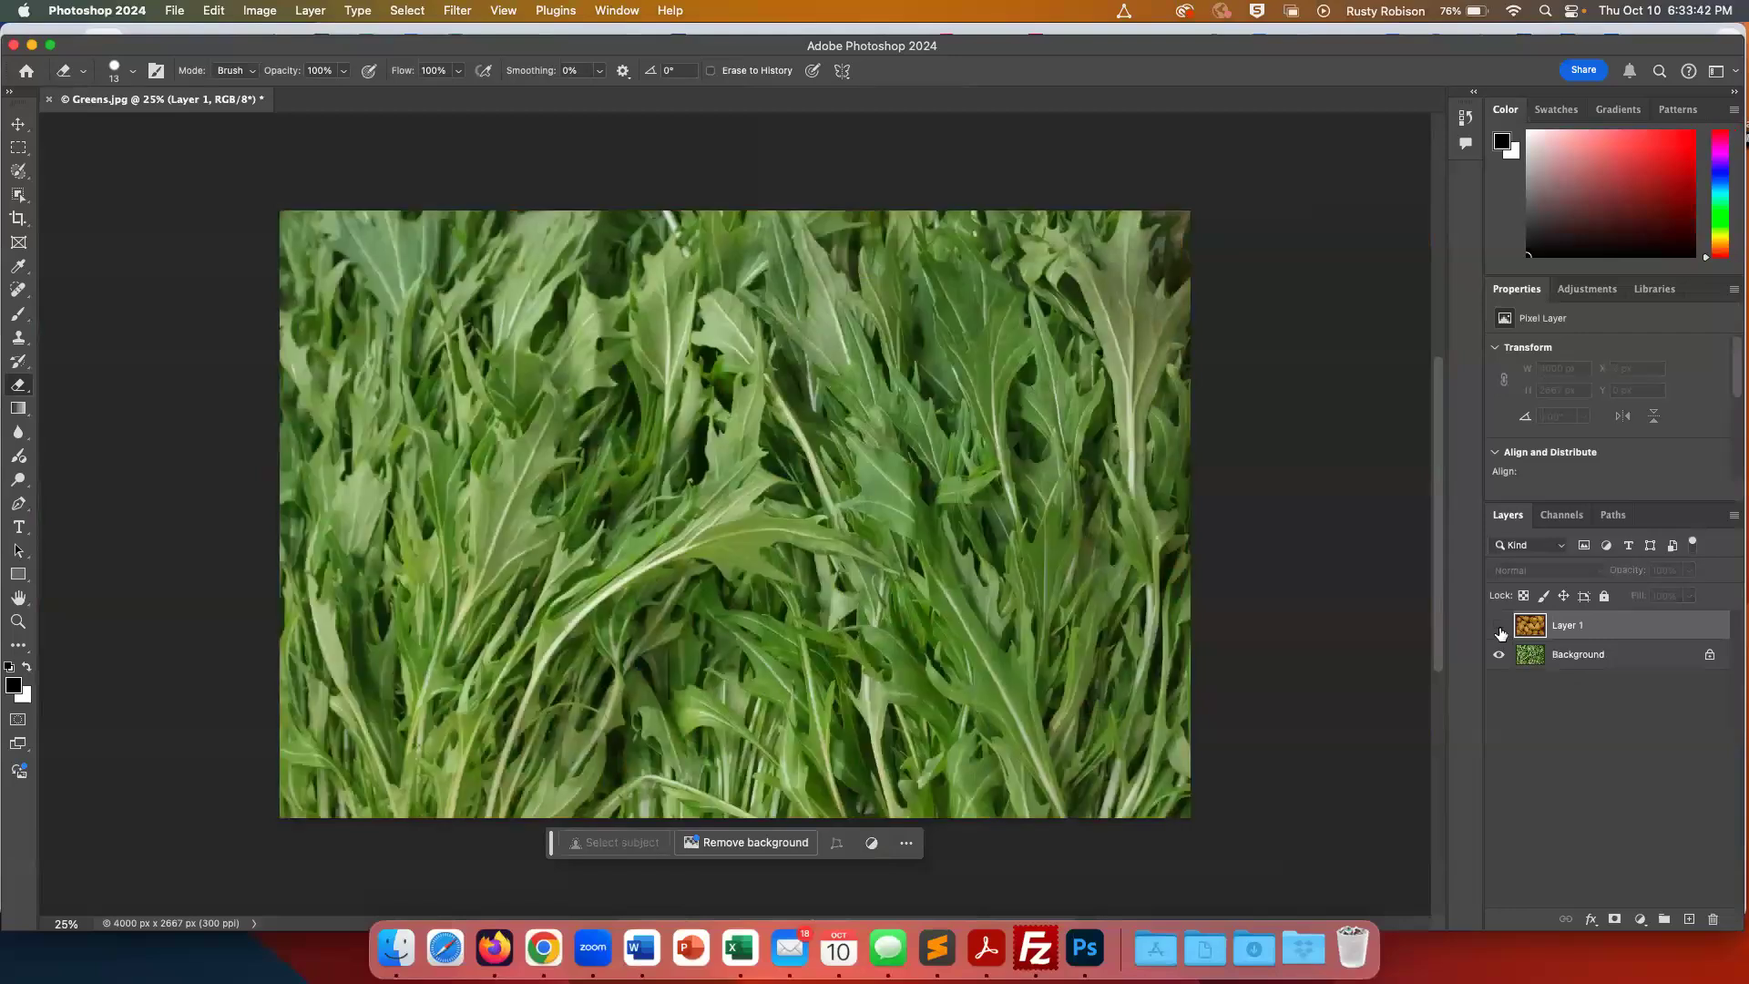
left_click(1498, 626)
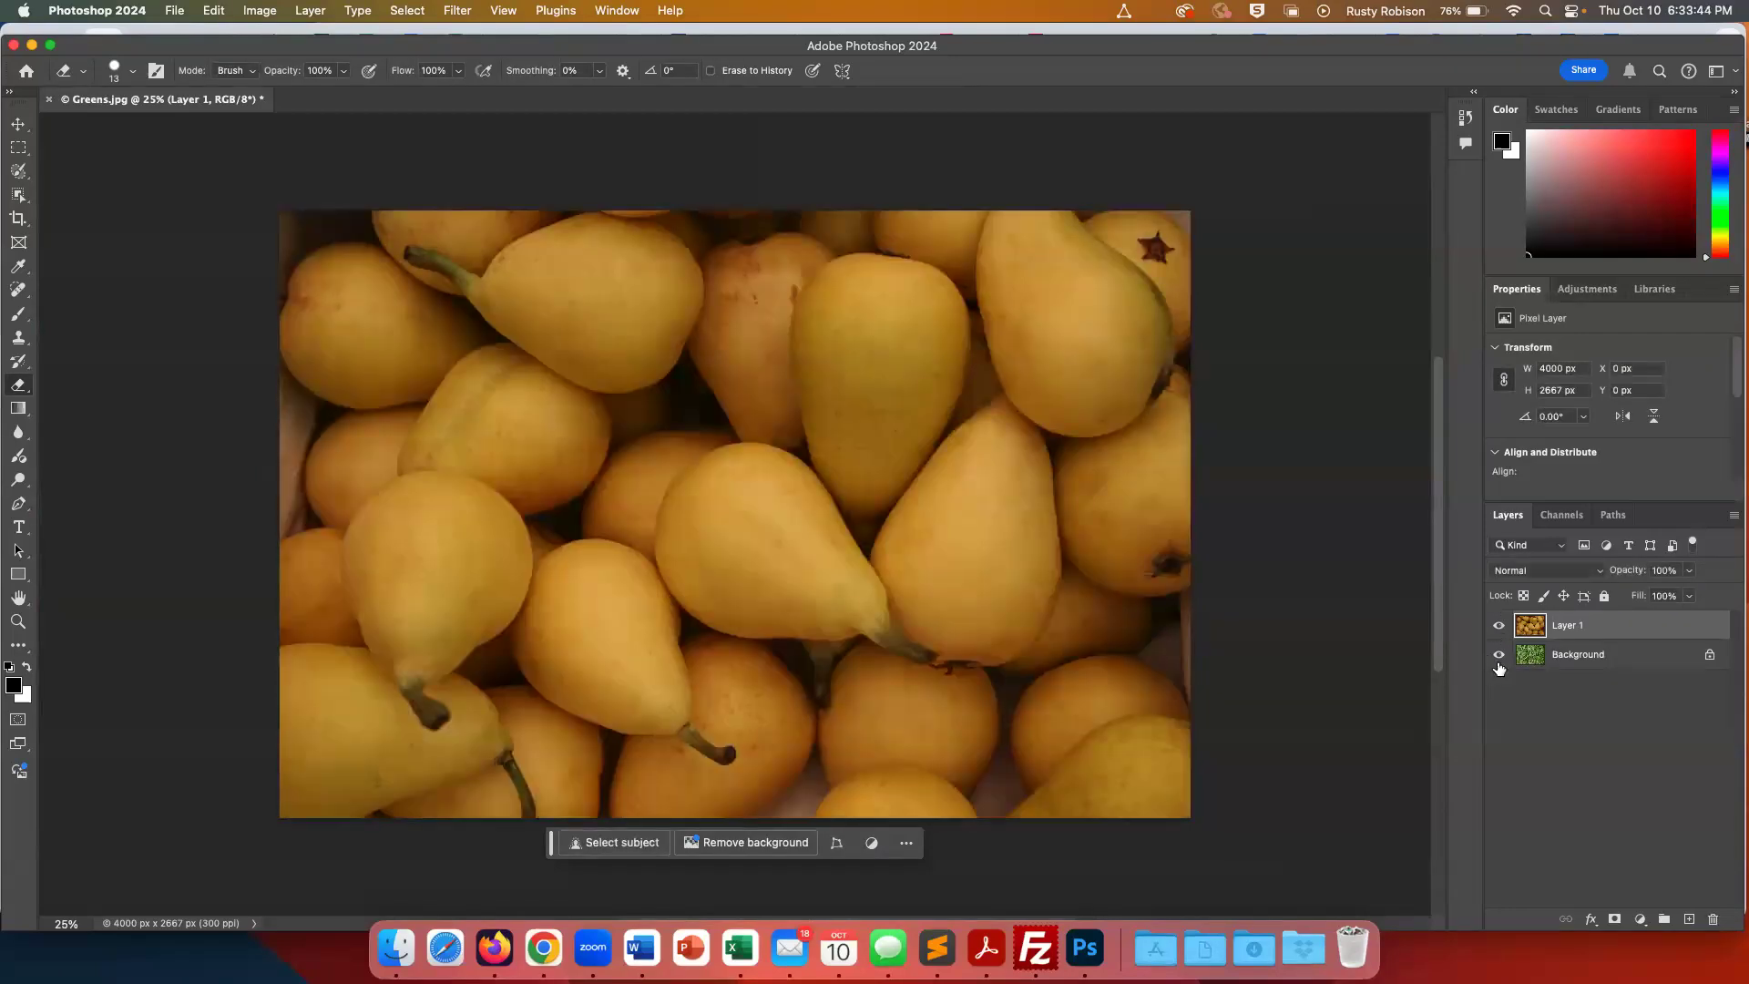
left_click(1498, 655)
left_click(1710, 658)
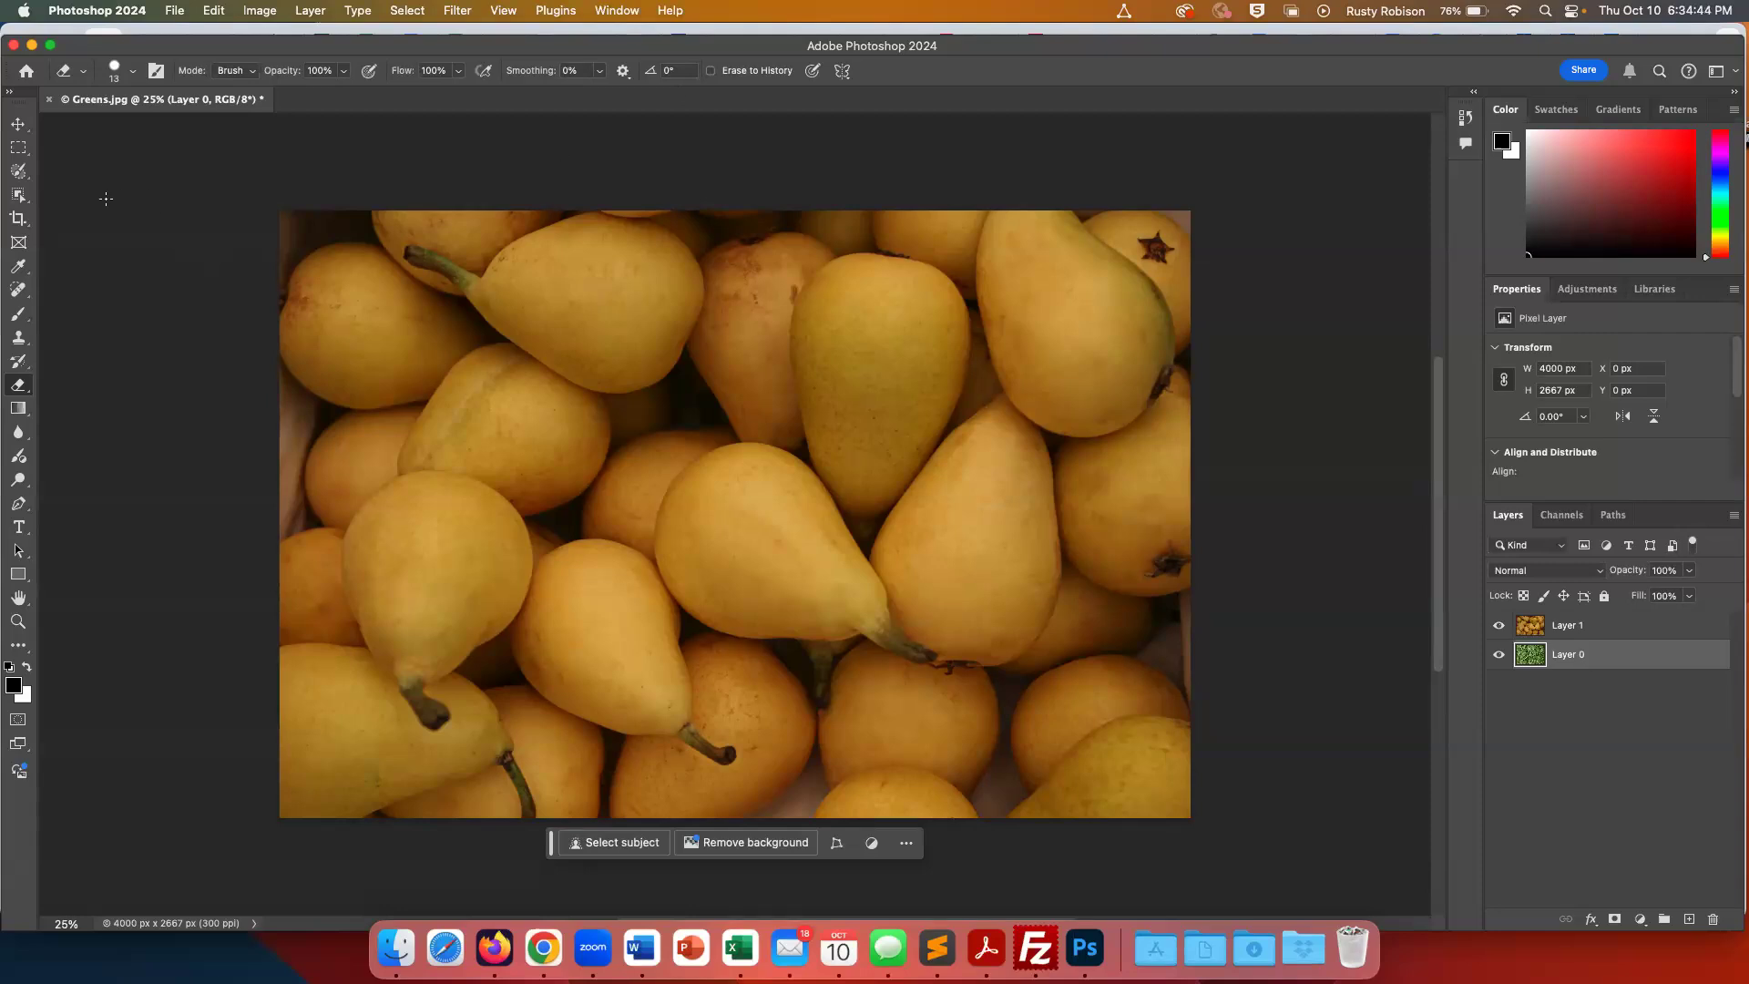
Activate the Move tool, display the rulers around the image and set their units to percent
left_click(18, 124)
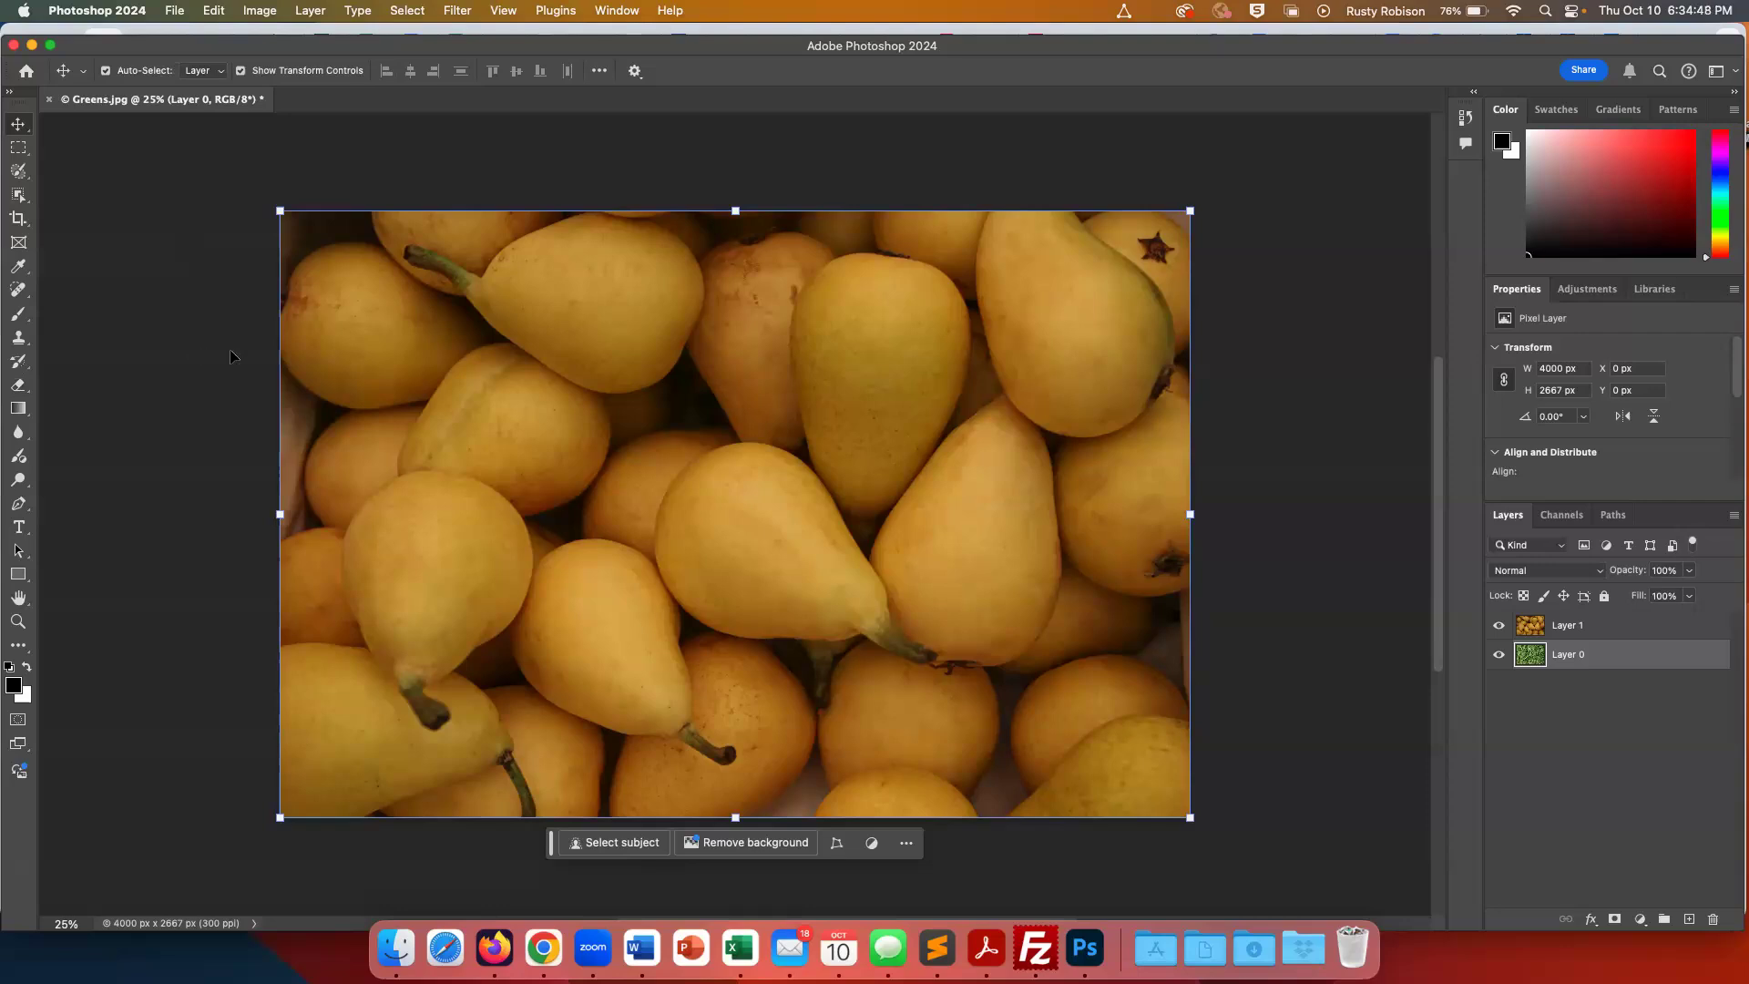
left_click(406, 417)
left_click(612, 11)
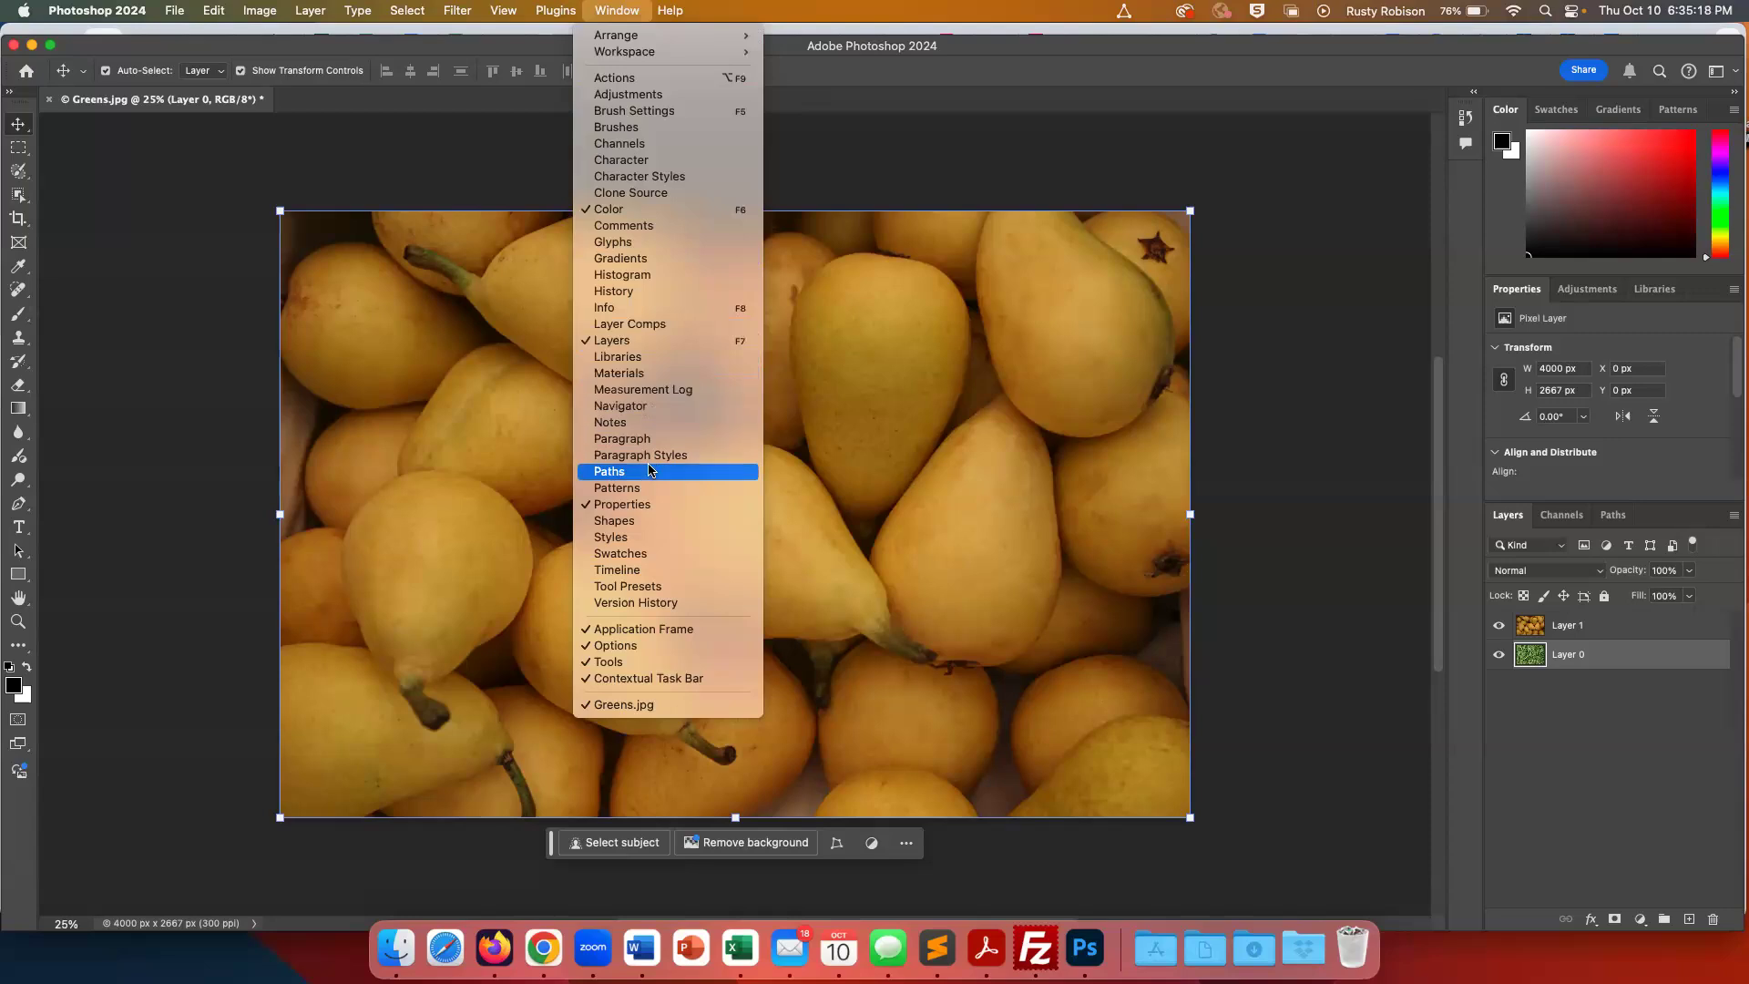
mouse_move(506, 11)
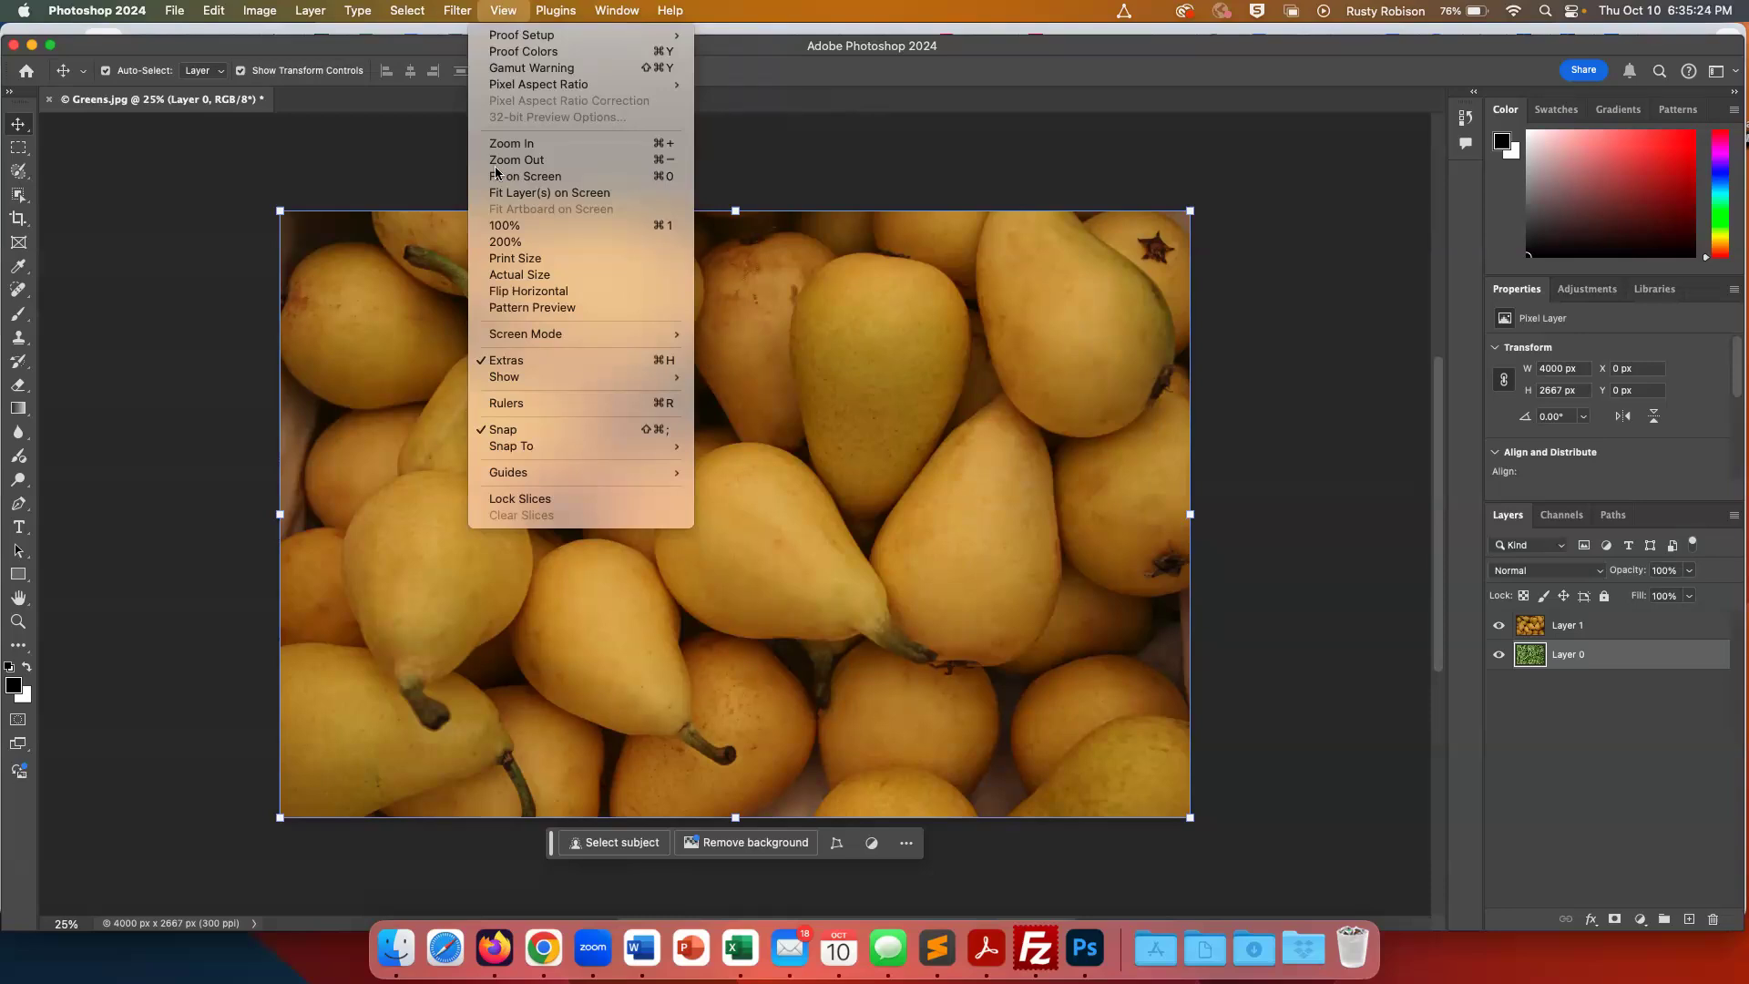
left_click(506, 402)
left_click(507, 401)
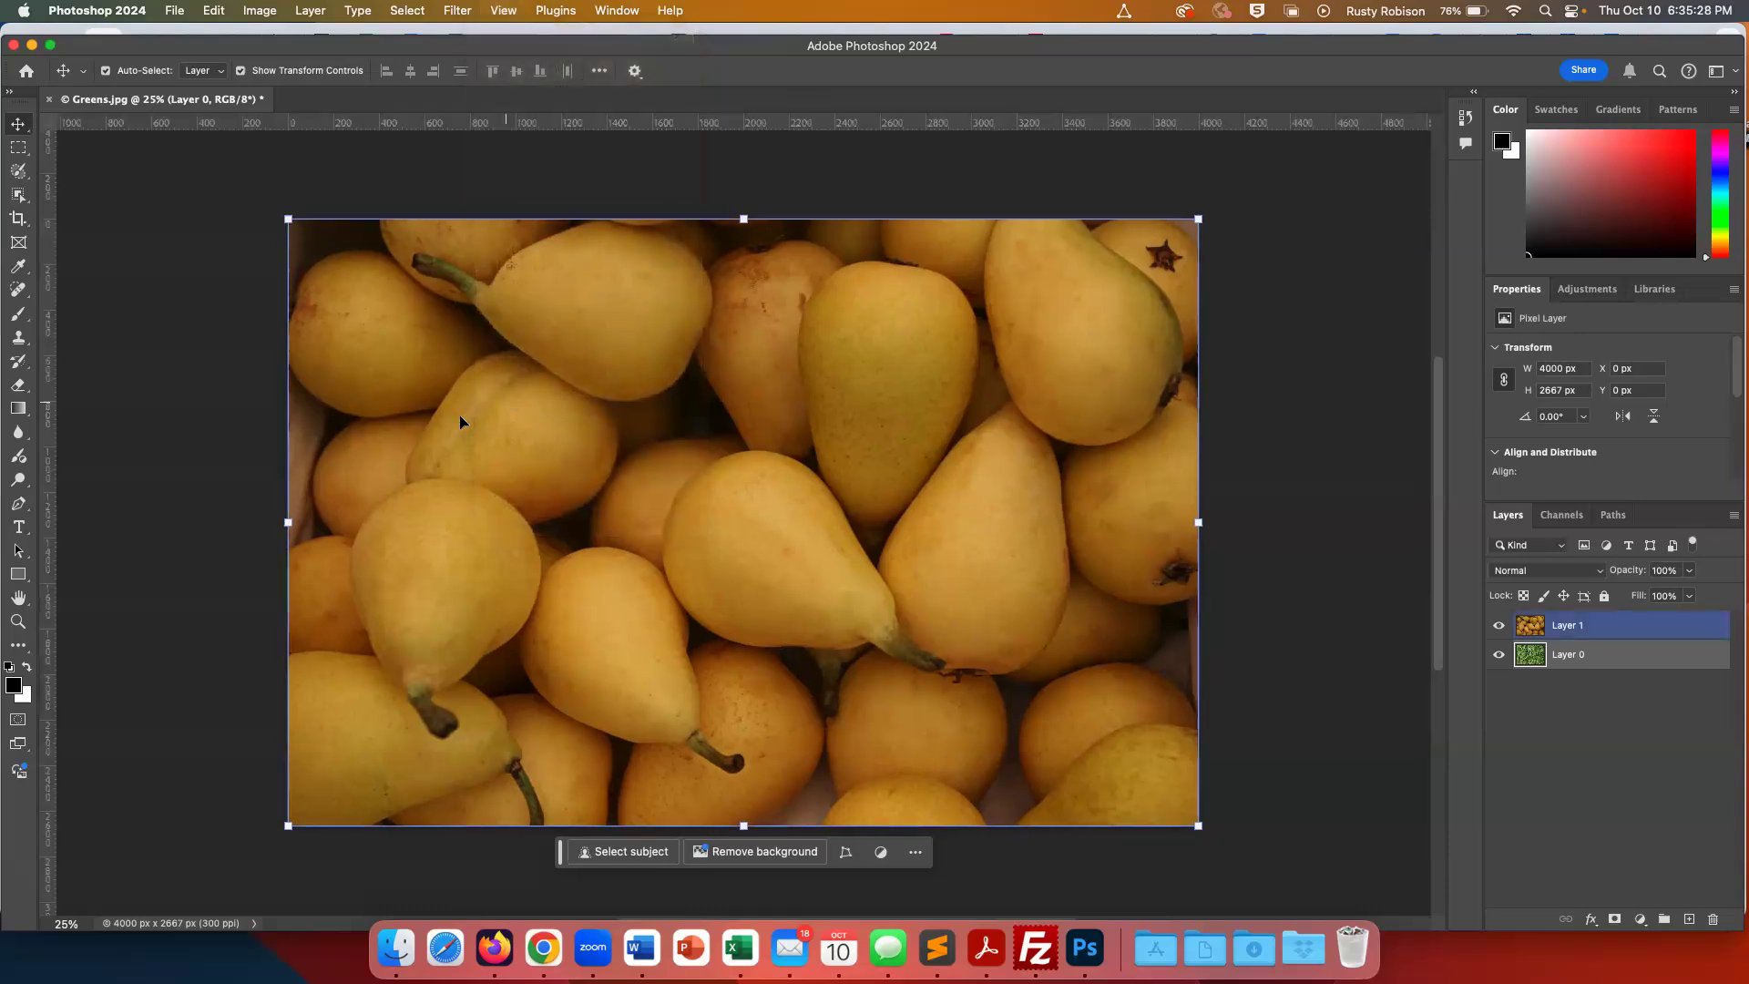
left_click(198, 389)
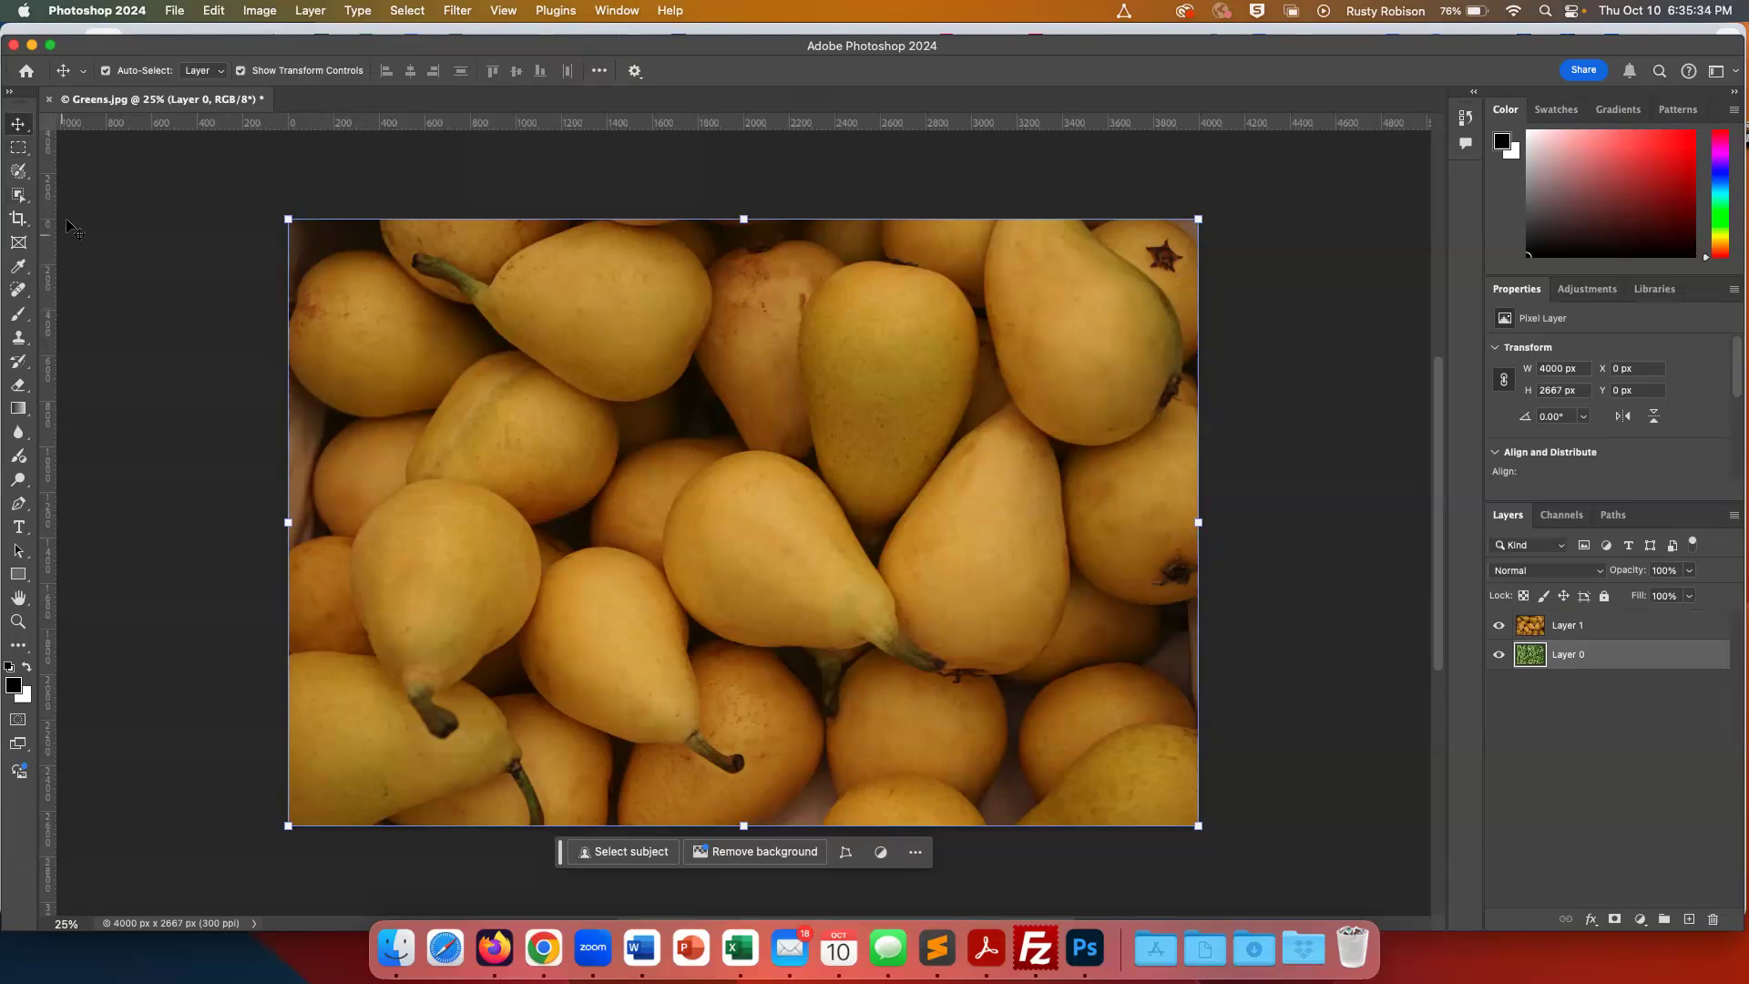
right_click(342, 130)
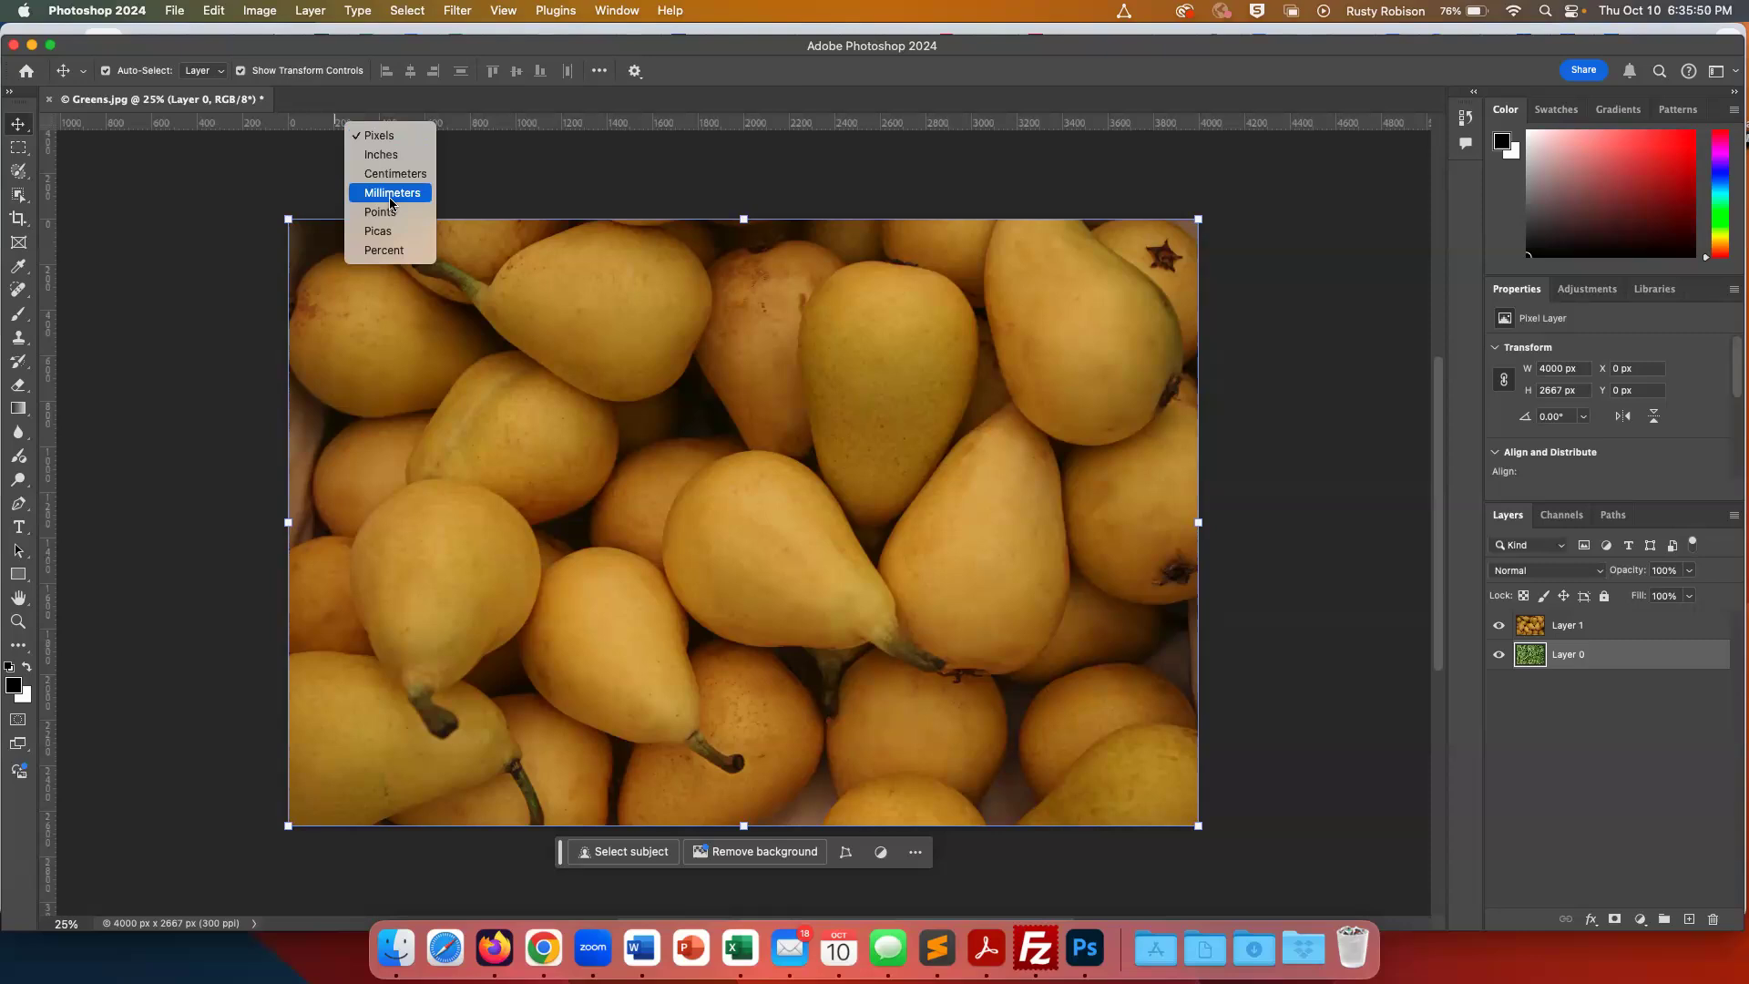
left_click(383, 251)
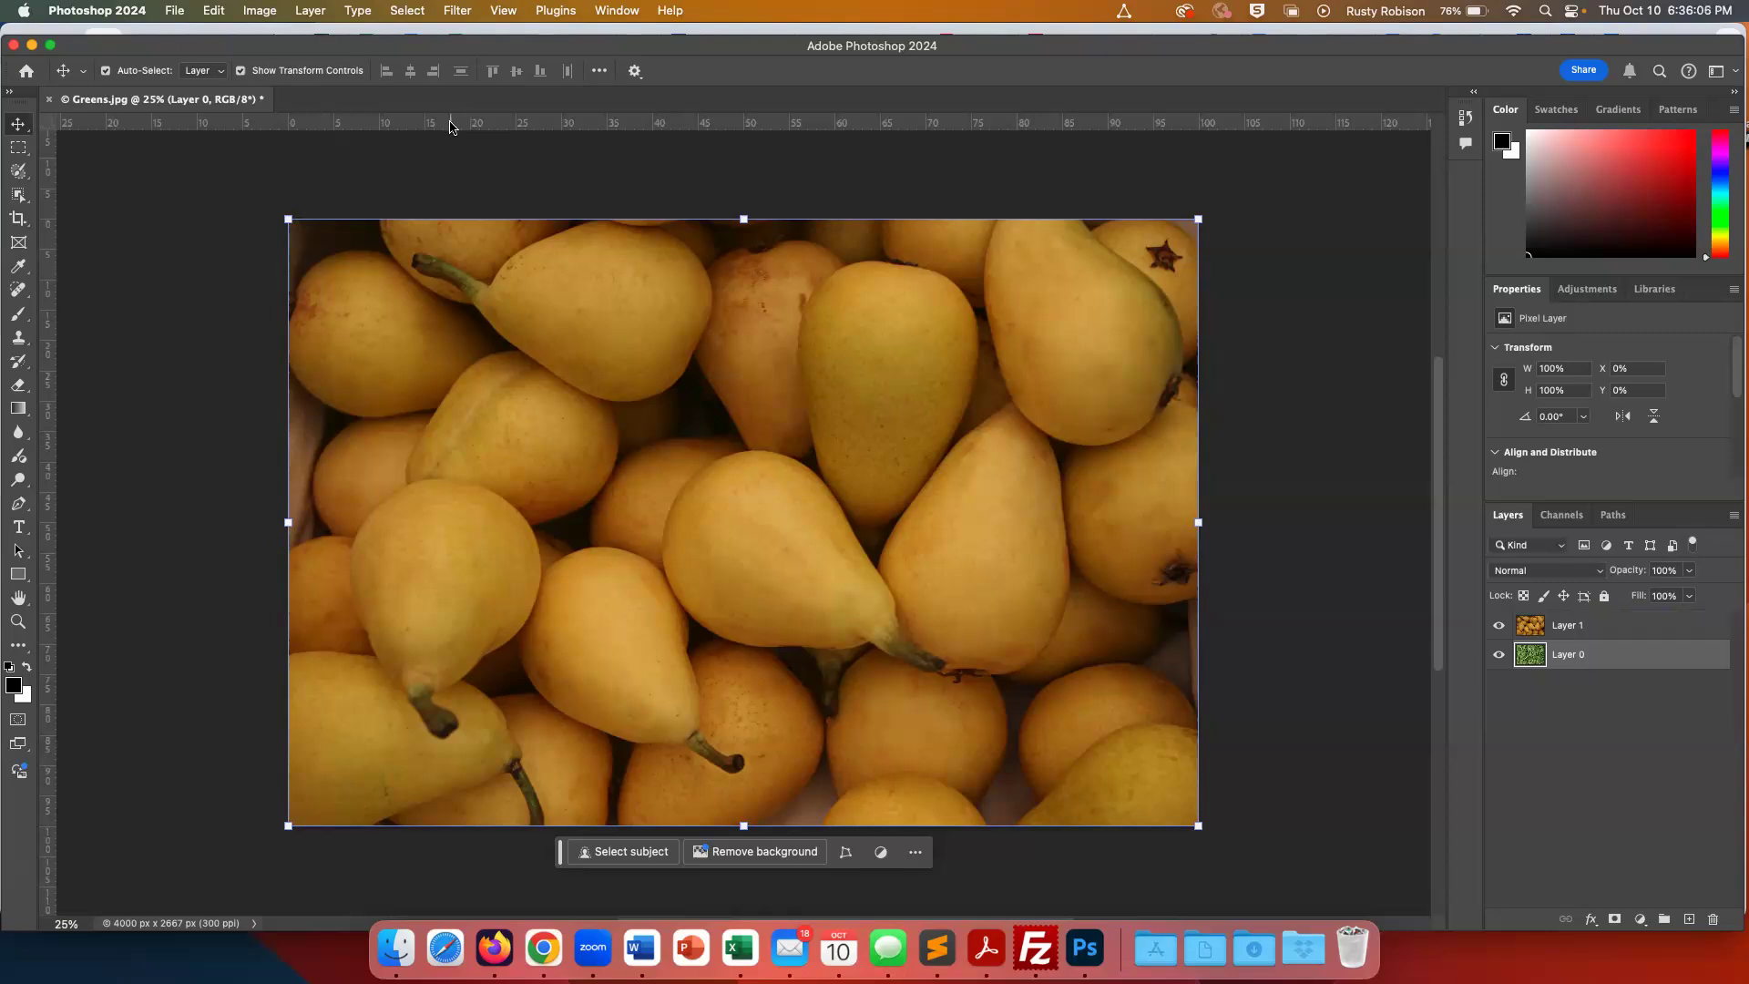
Place a horizontal guide at 50% of the image height and review the Snap To options
left_click_drag(449, 126, 398, 522)
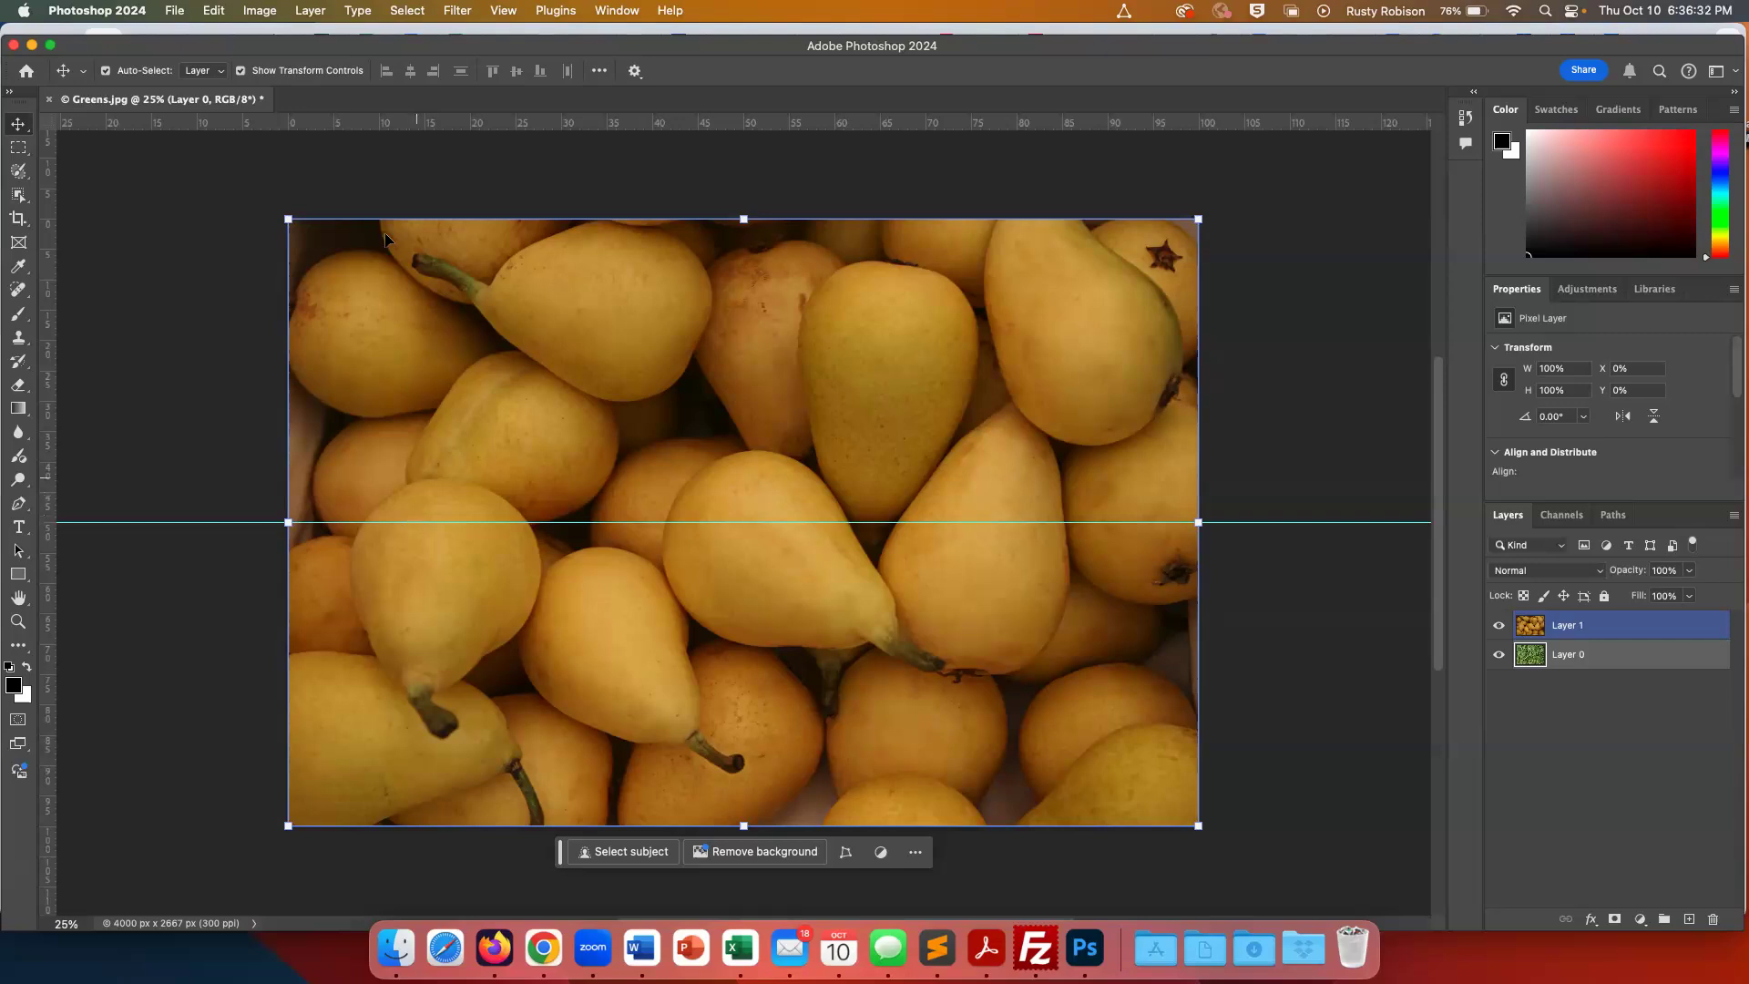
key("alt+bracketleft")
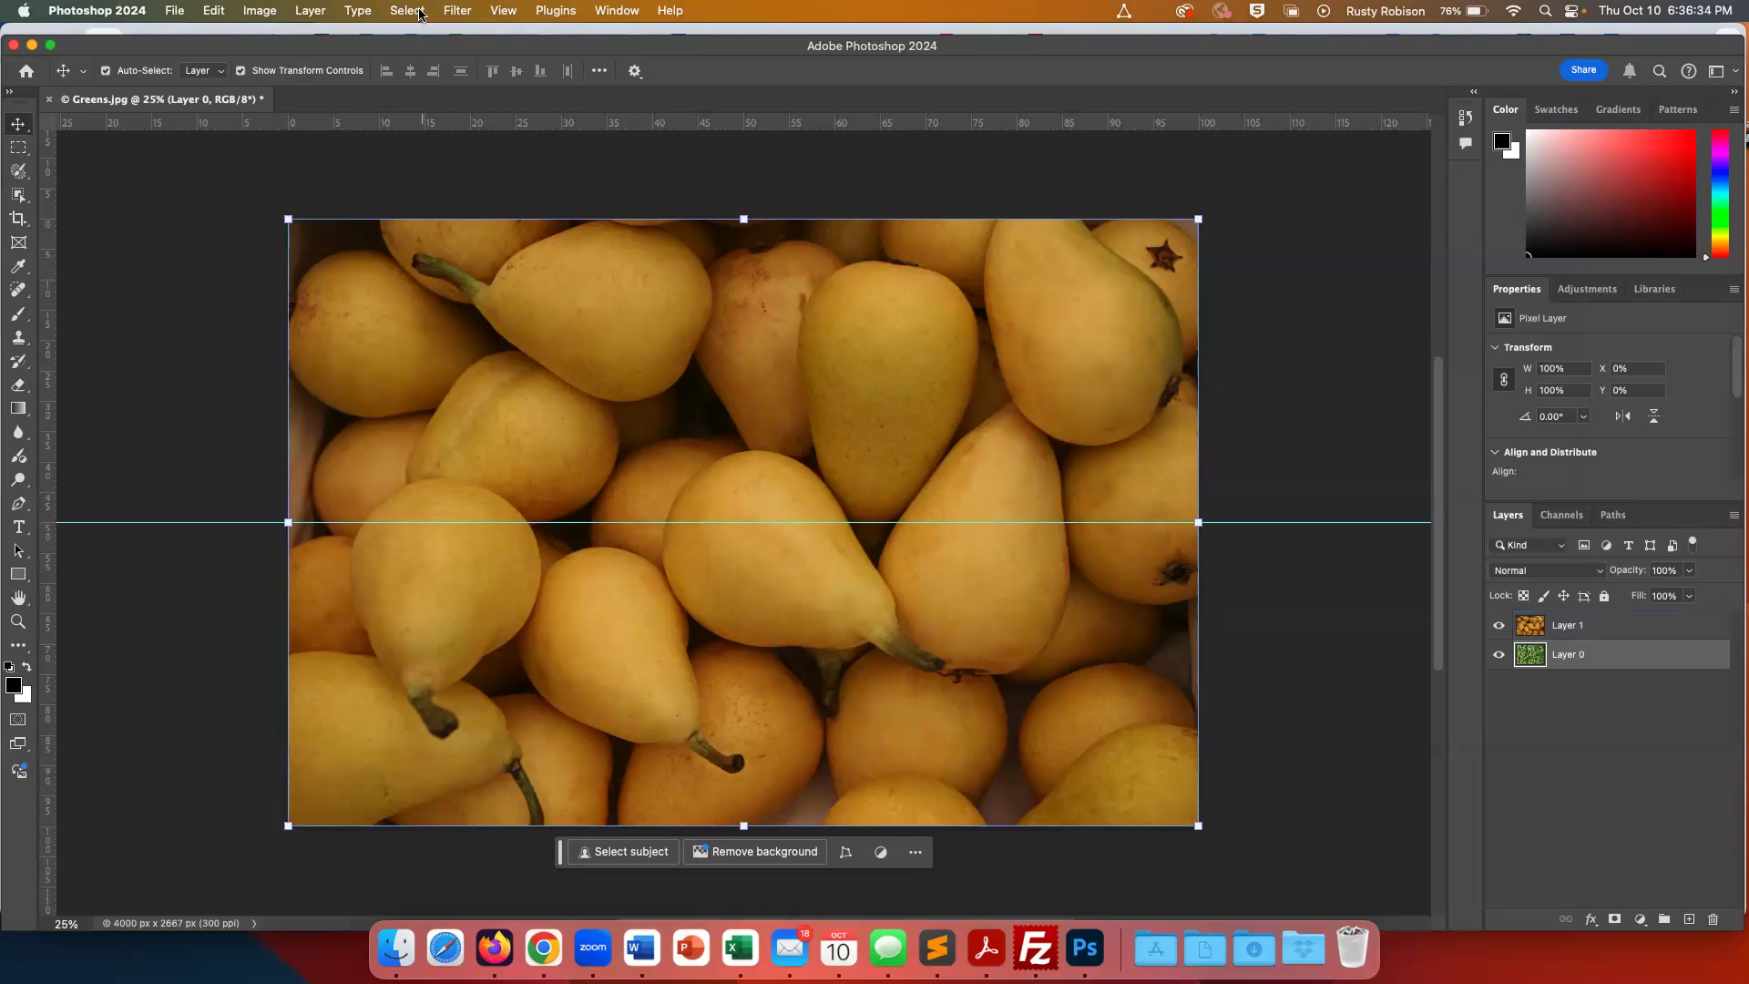
left_click(504, 12)
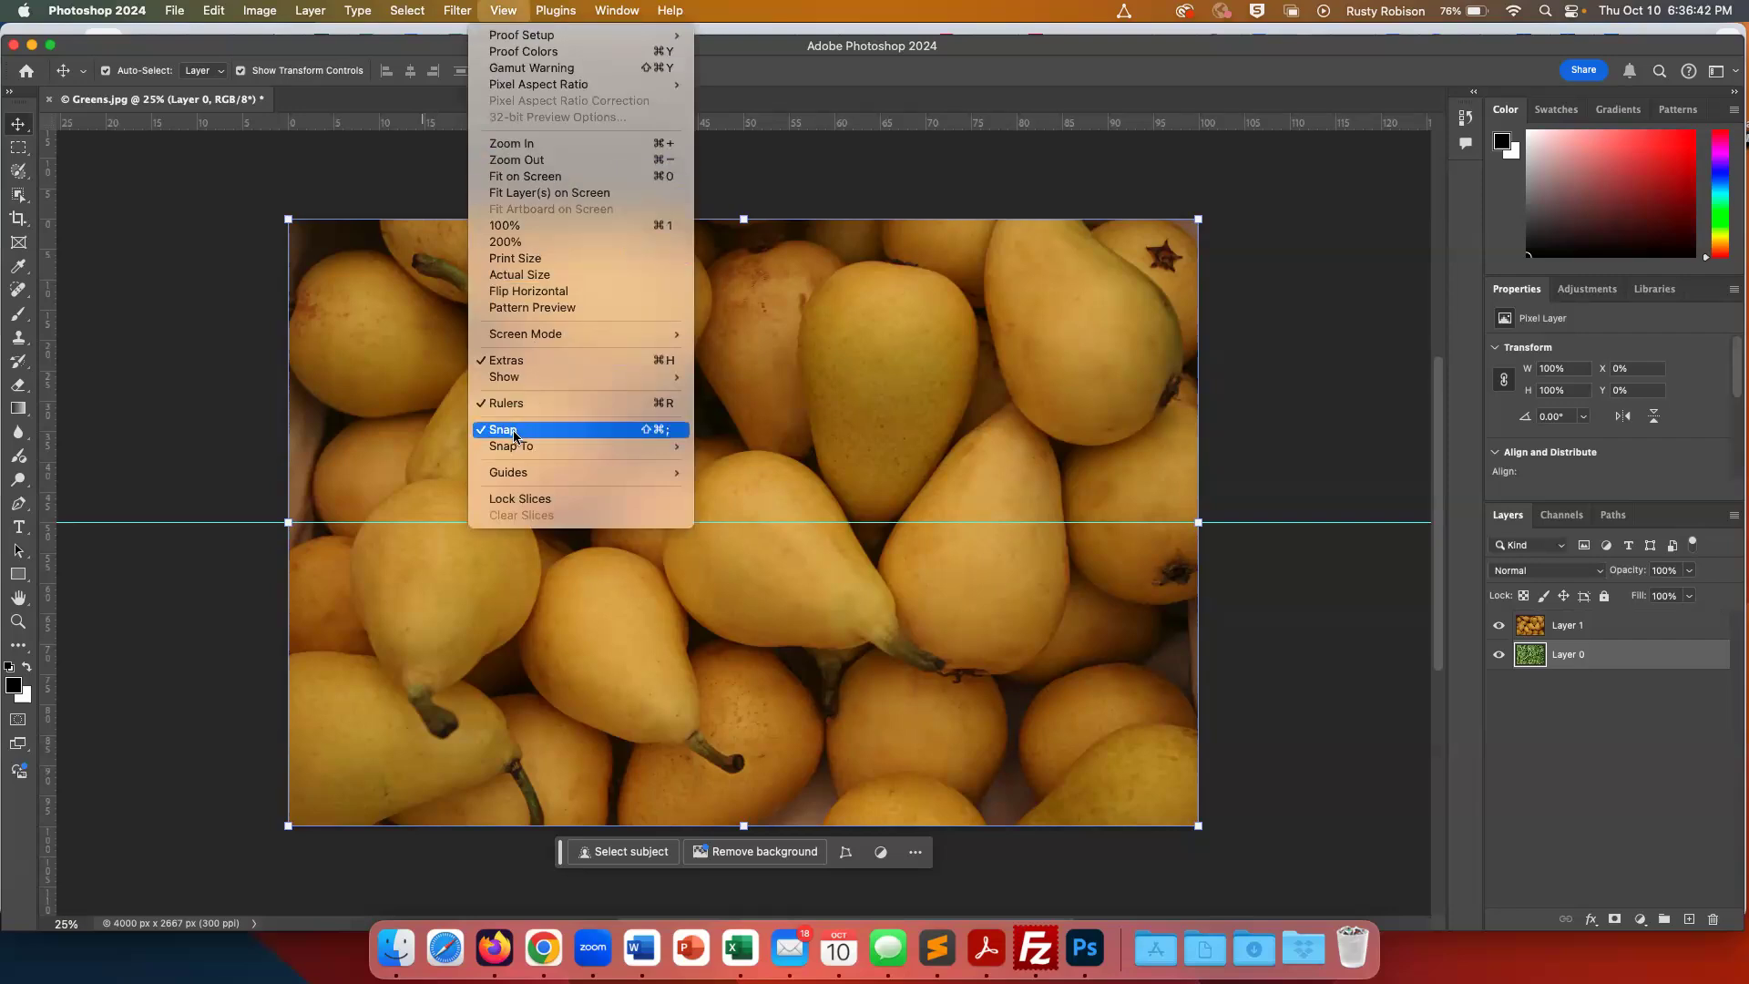
mouse_move(514, 446)
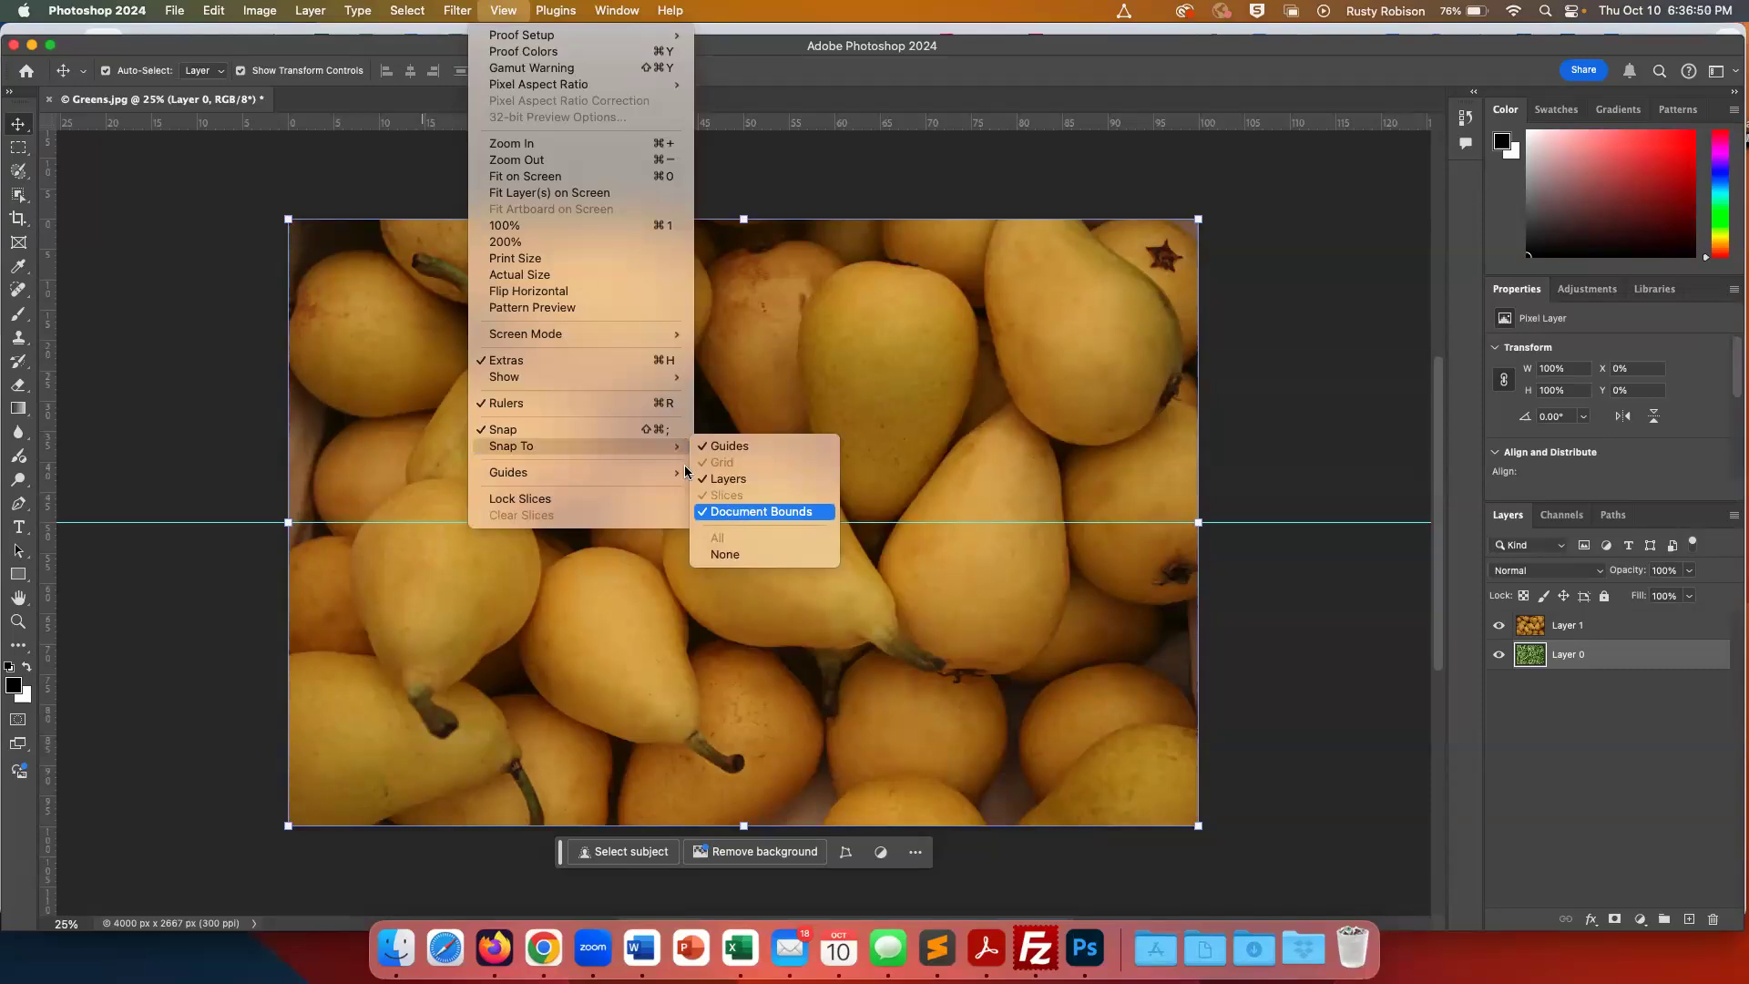
left_click(501, 10)
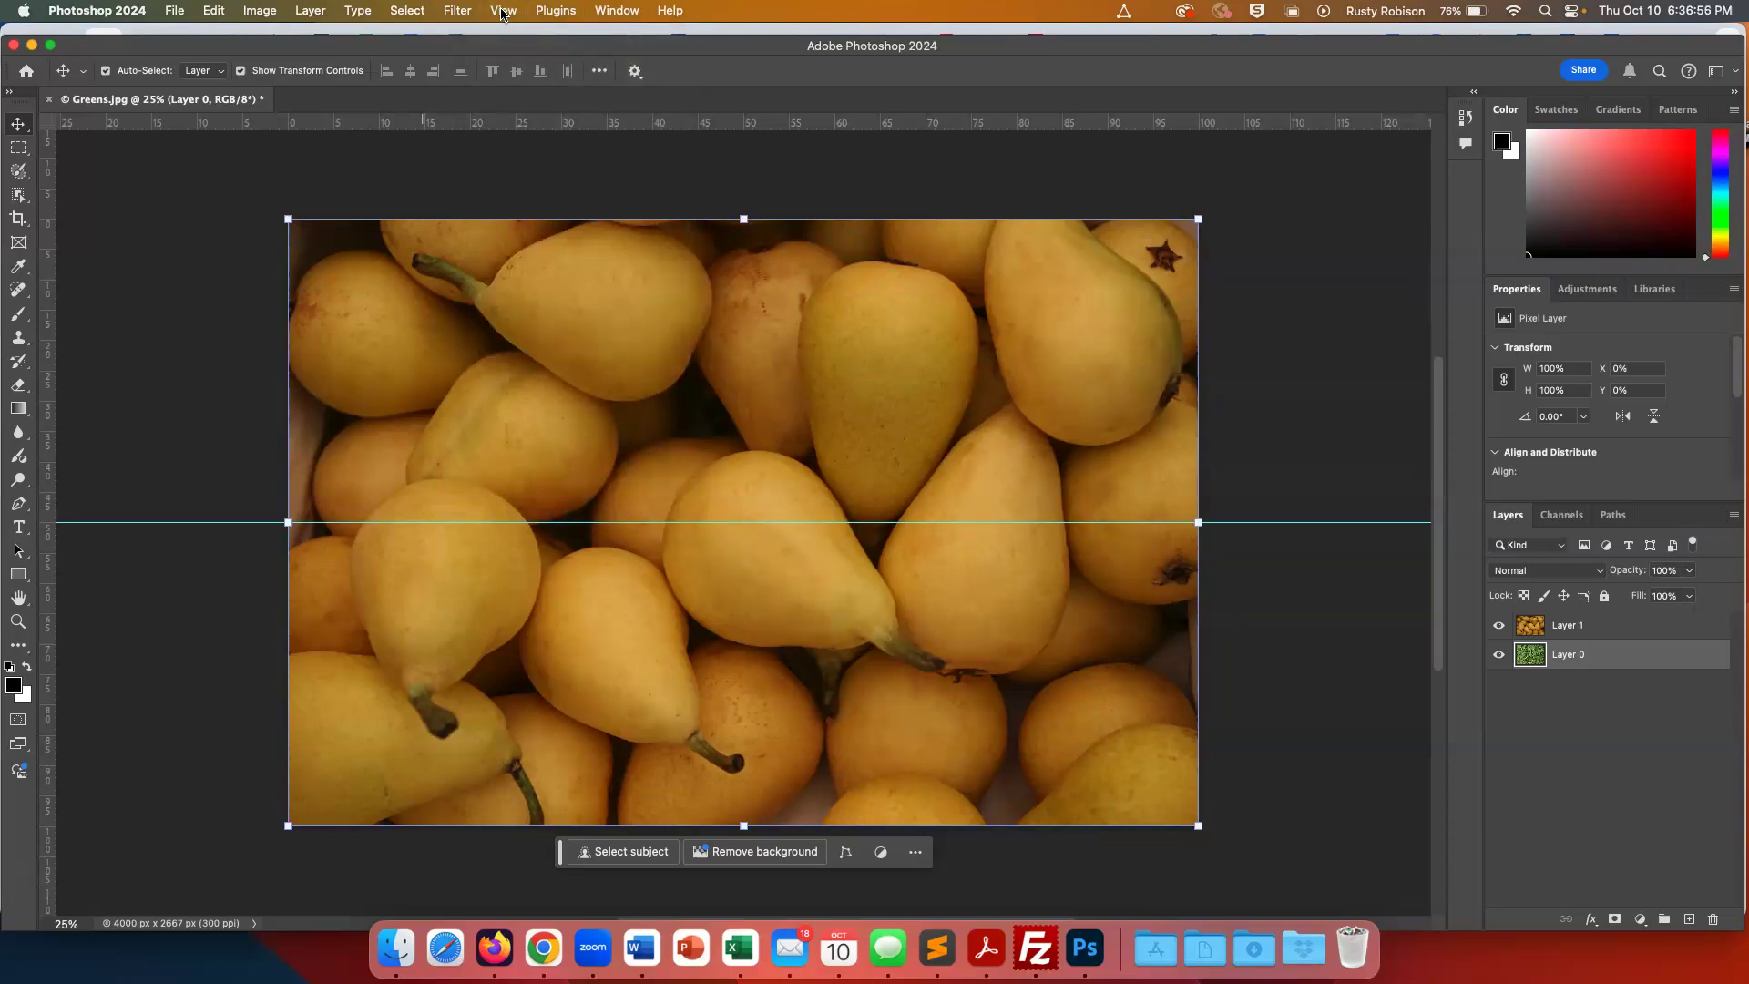
left_click(212, 278)
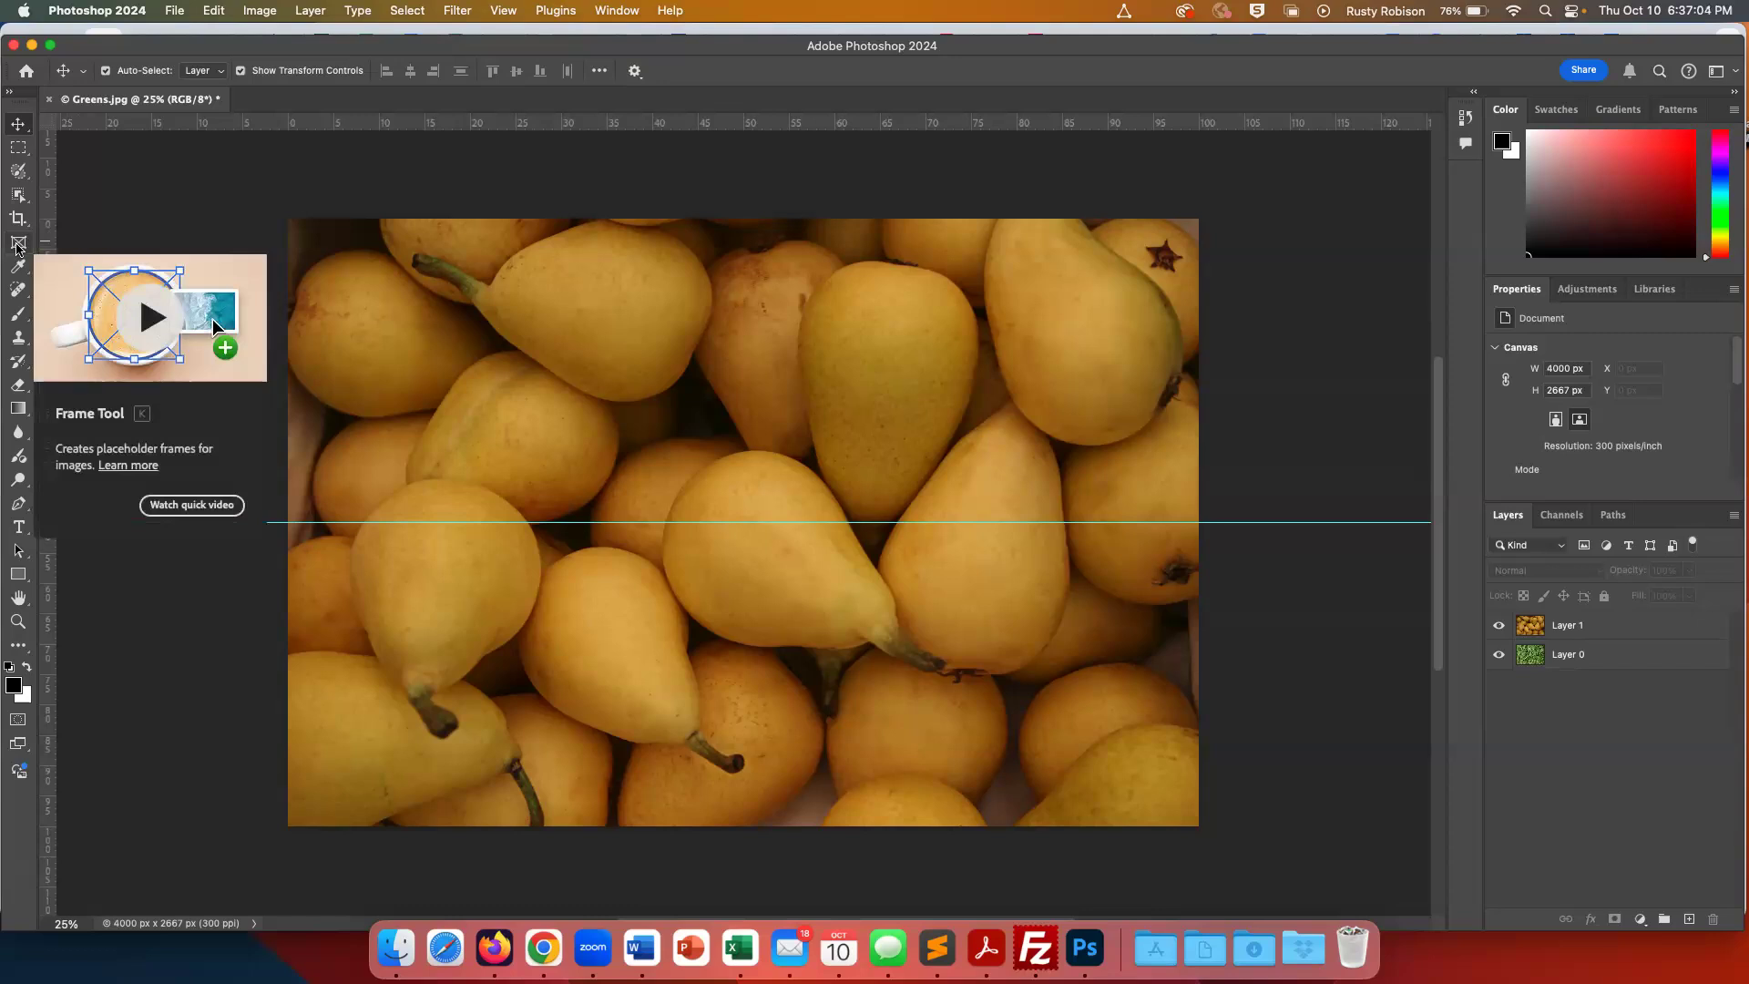
Draw a rectangular frame on Layer 1 over the image's upper half, 100% wide and about 50% high, ending at the guide
left_click(18, 244)
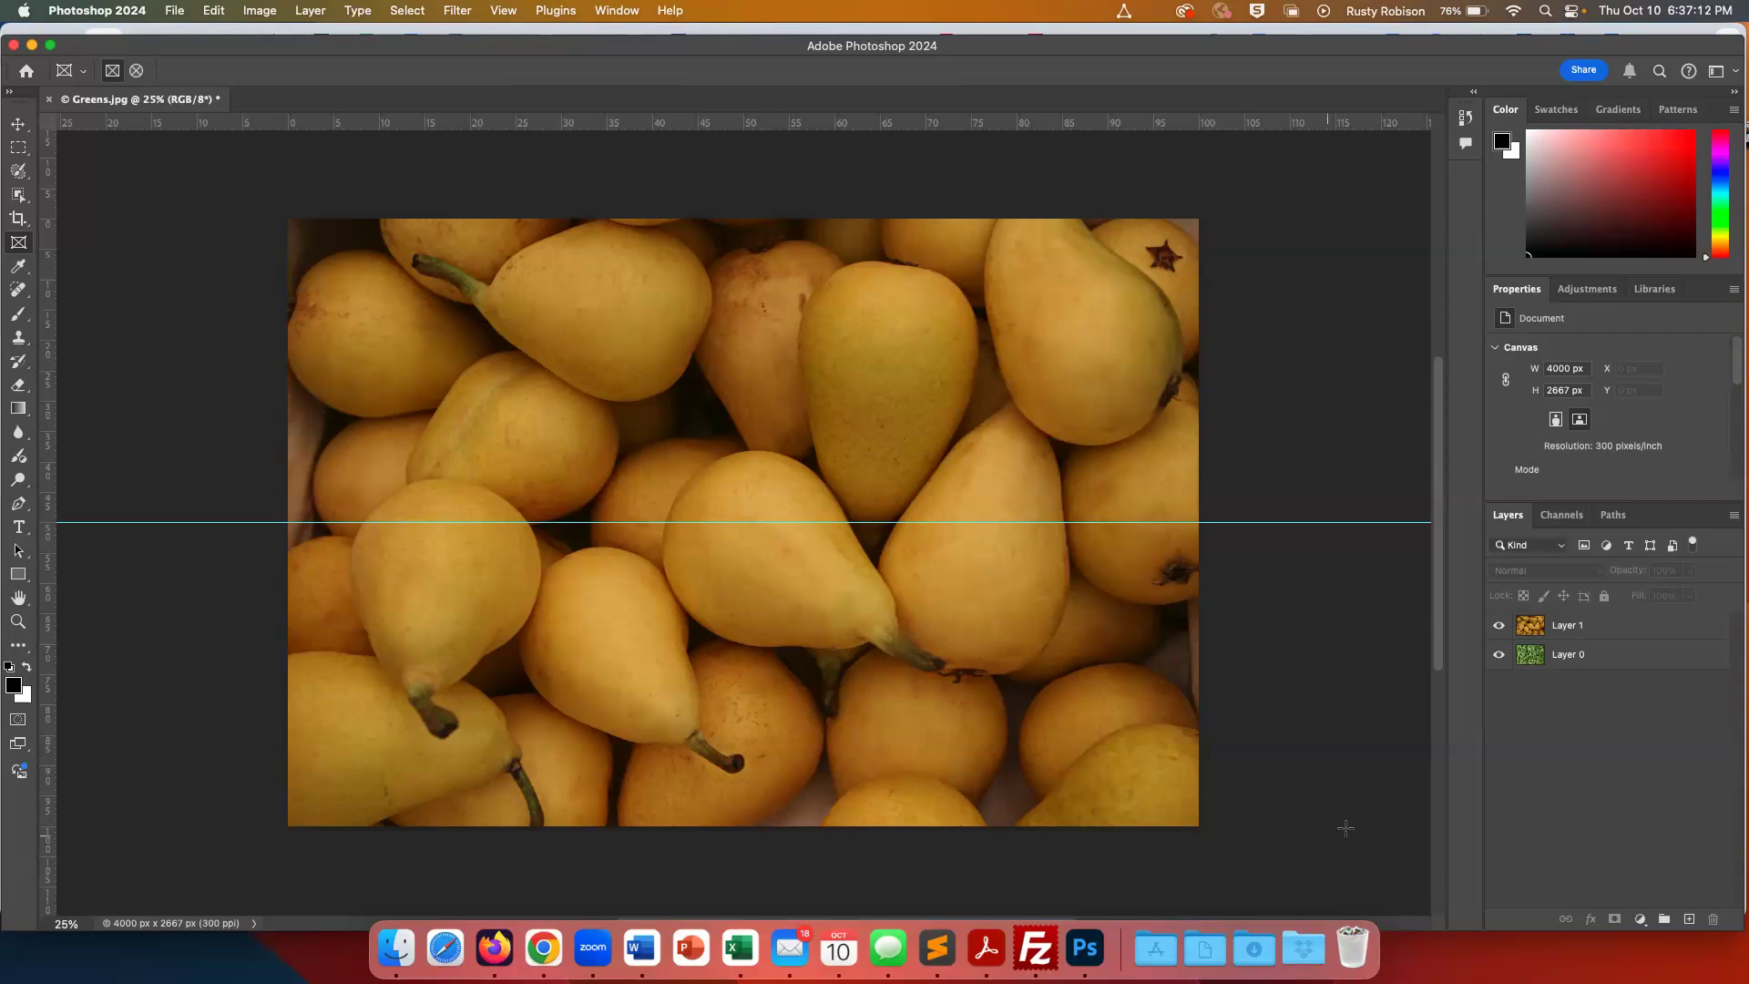
left_click(1578, 635)
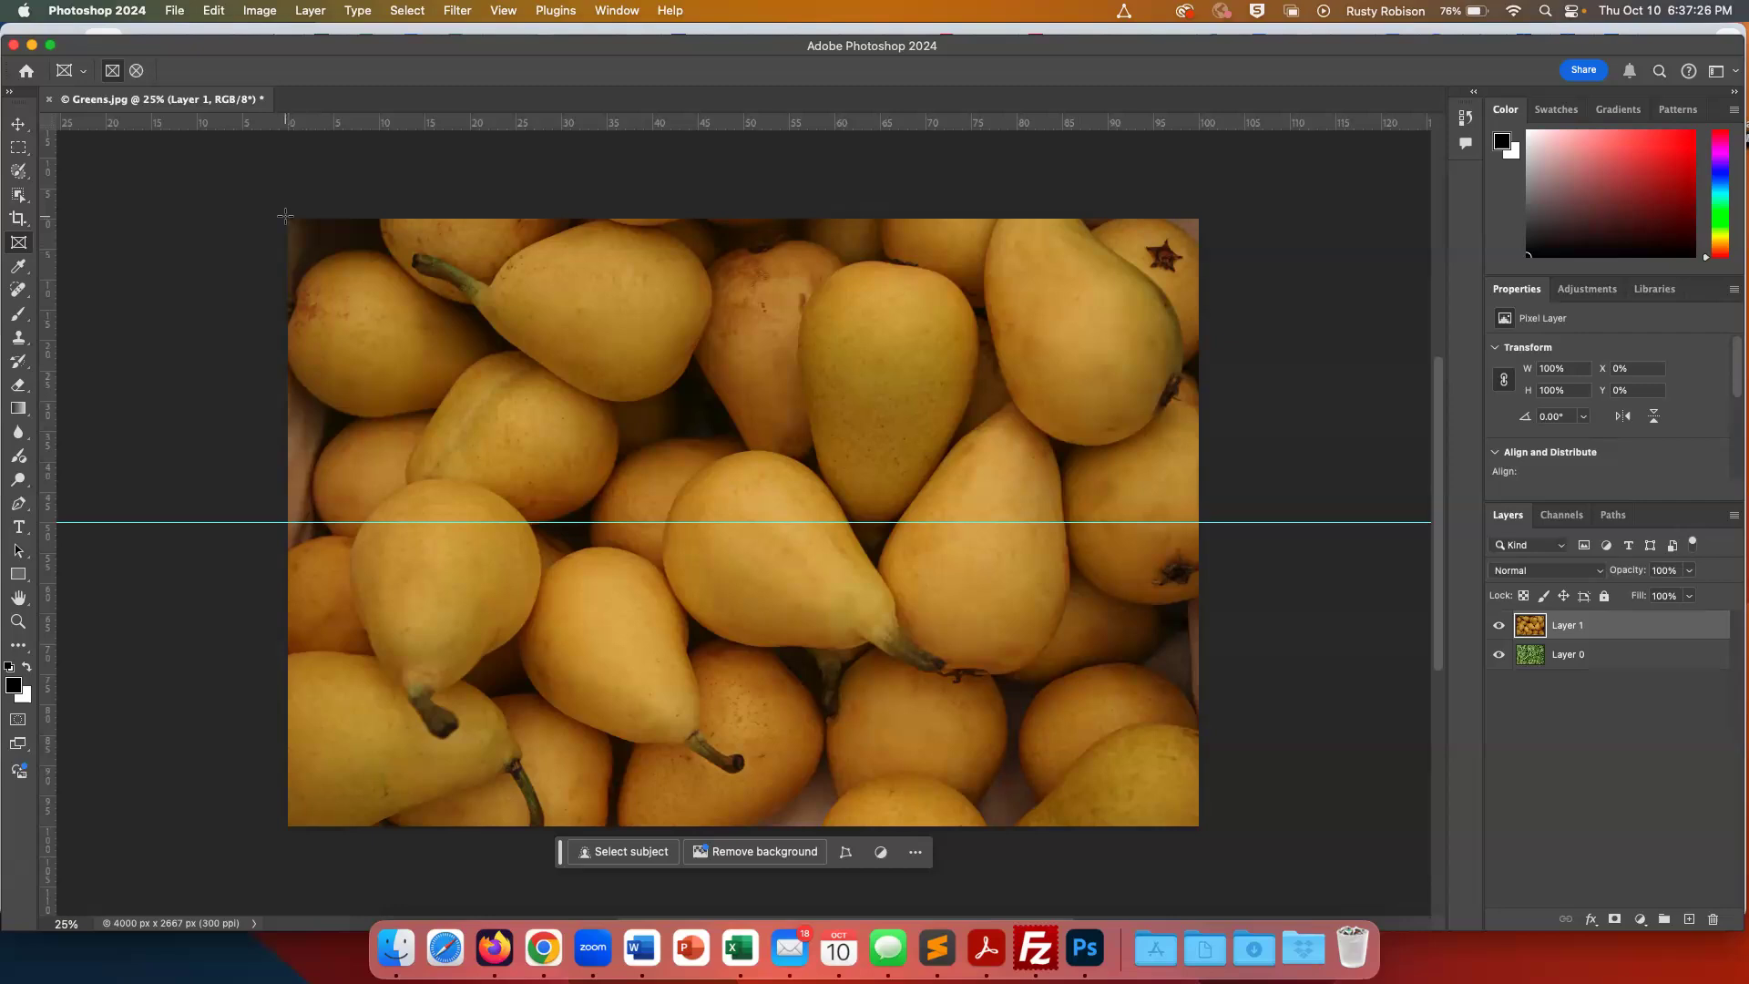
left_click_drag(283, 213, 1200, 524)
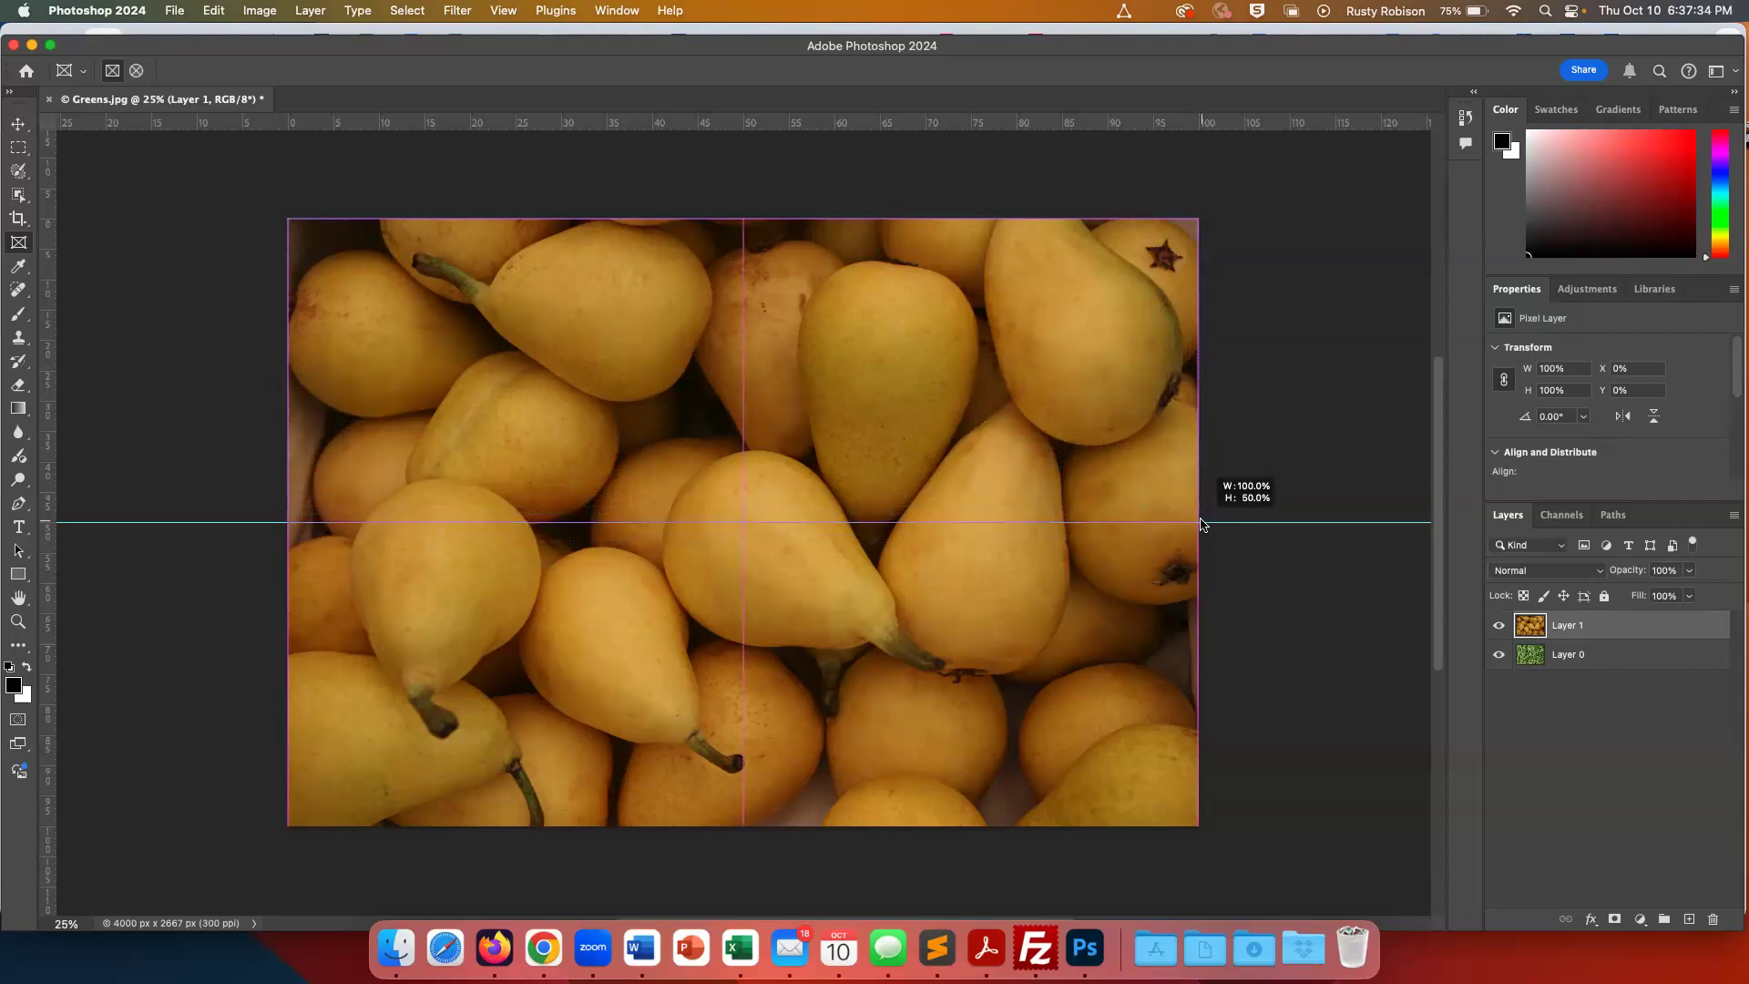
left_click_drag(1201, 523, 1201, 525)
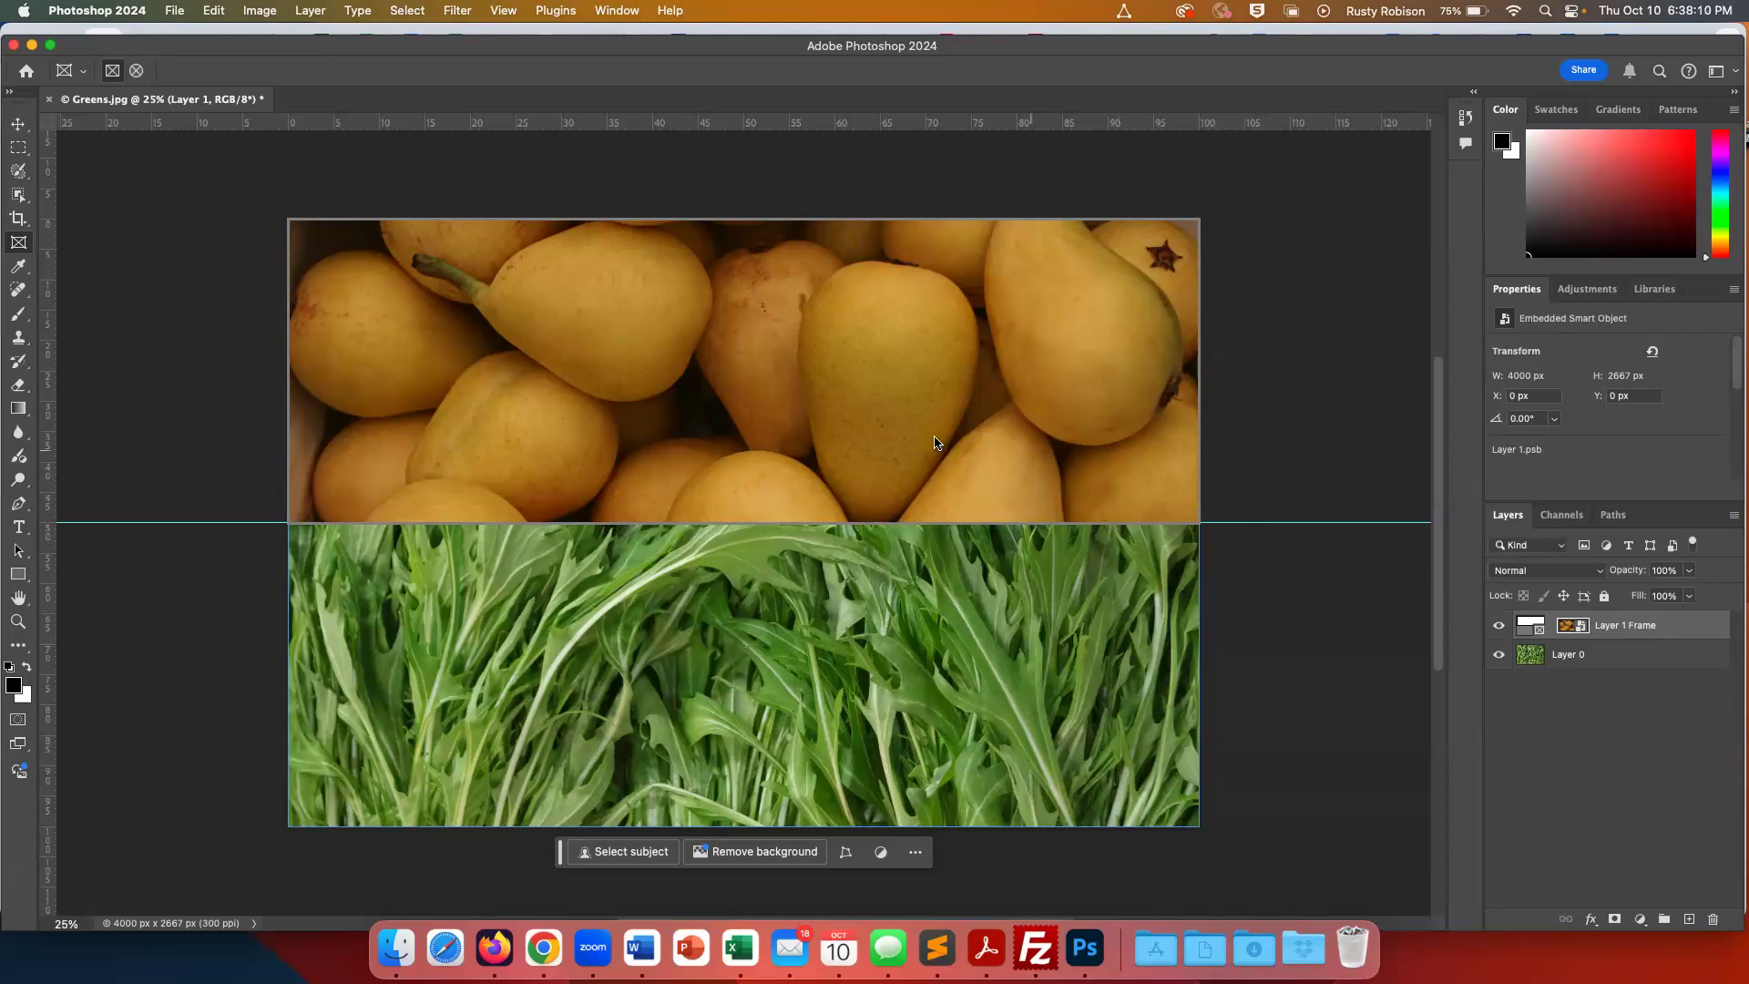
Move the pears picture inside its frame with the Move tool, and undo the move
key("v")
left_click_drag(887, 358, 953, 434)
key("super+z")
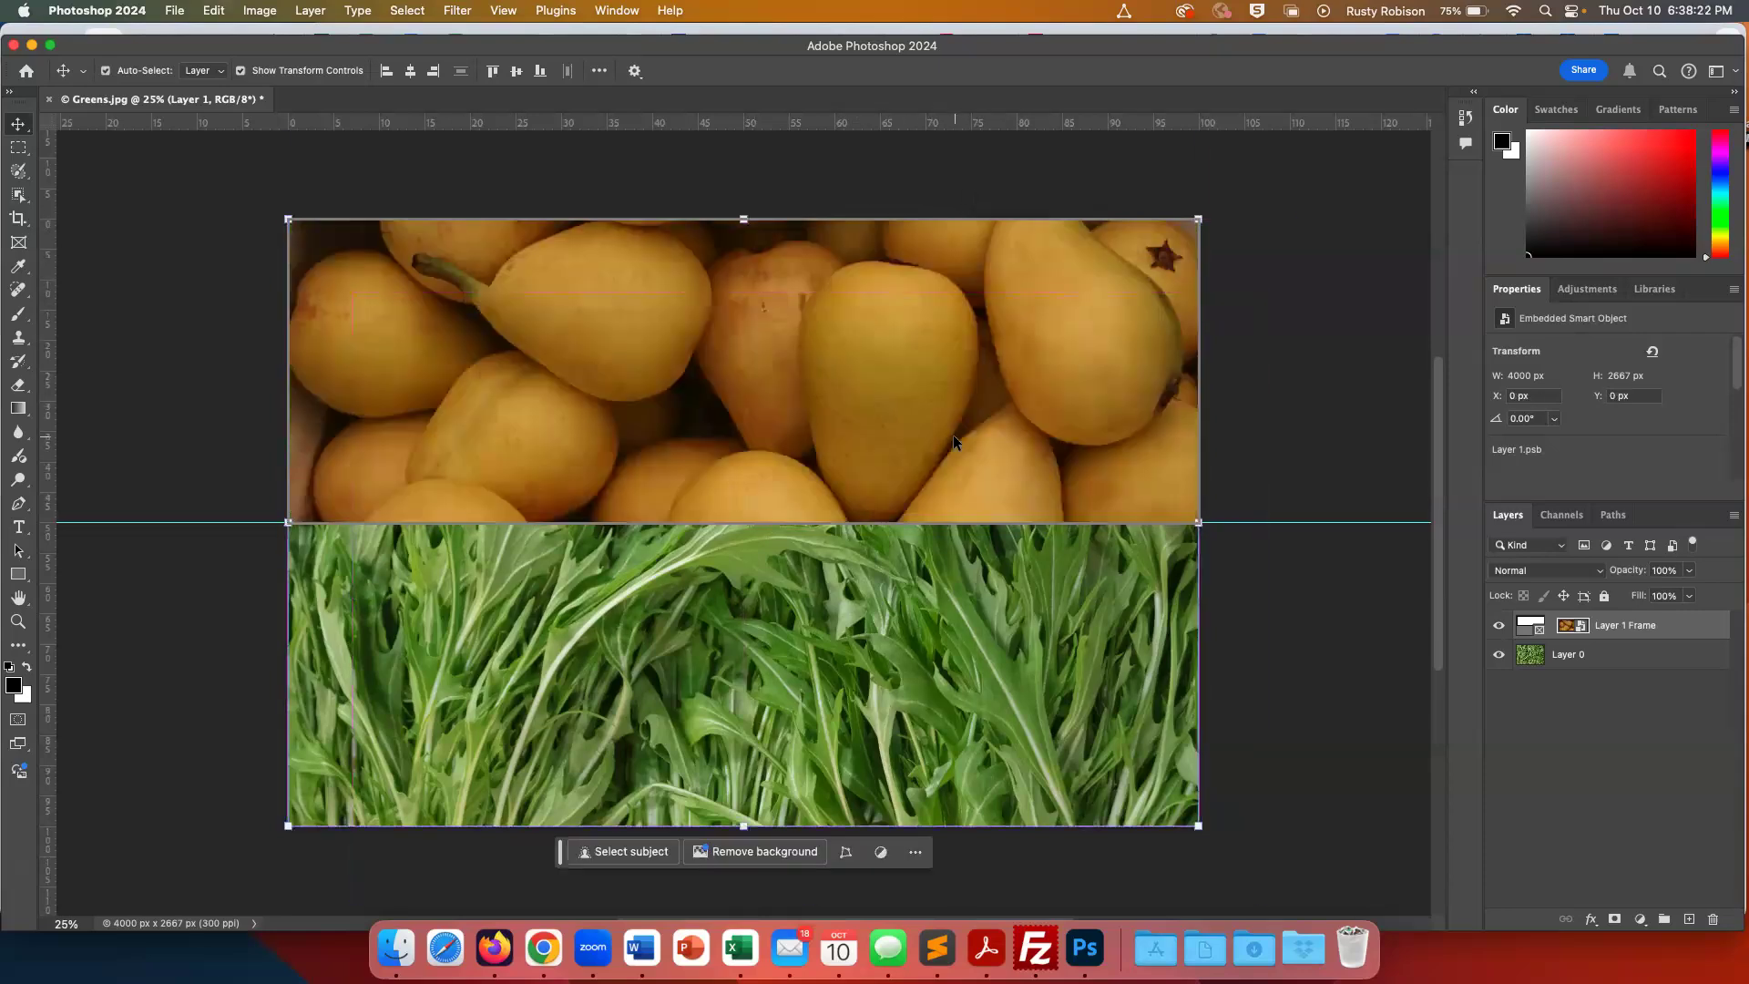
Select only the frame of Layer 1 Frame, narrow it to about 75% of the image width, and undo the frame changes
left_click(1516, 627)
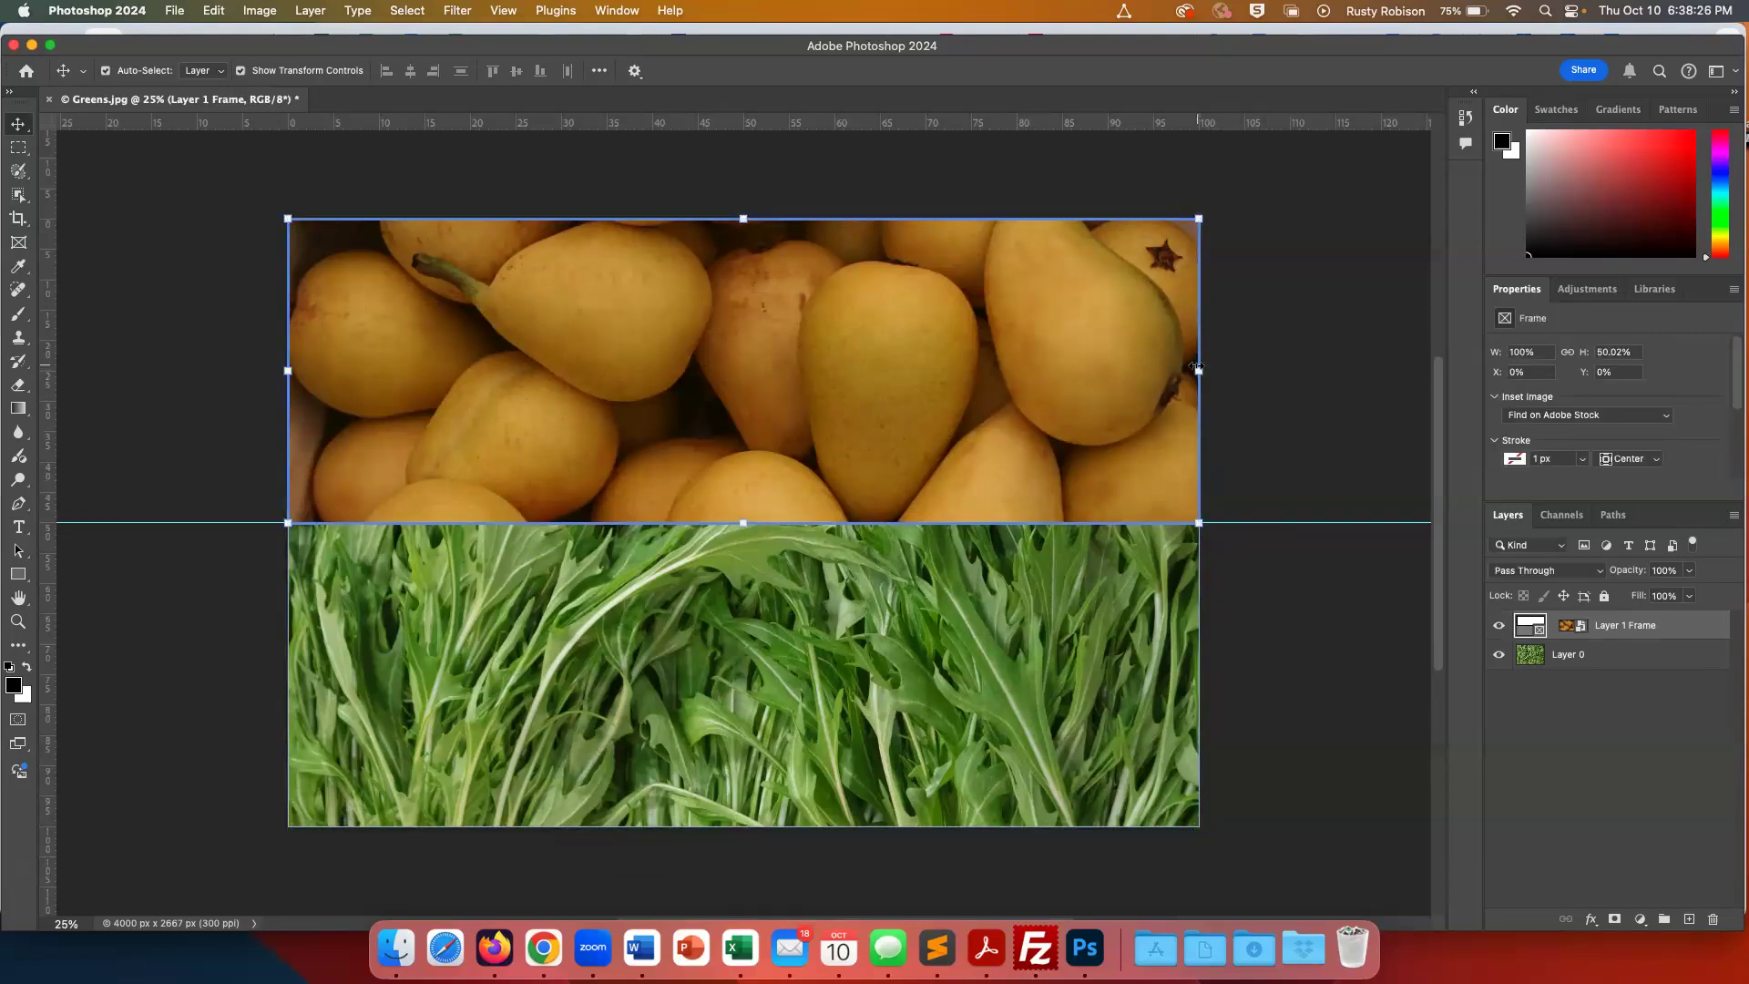
left_click_drag(1201, 371, 969, 410)
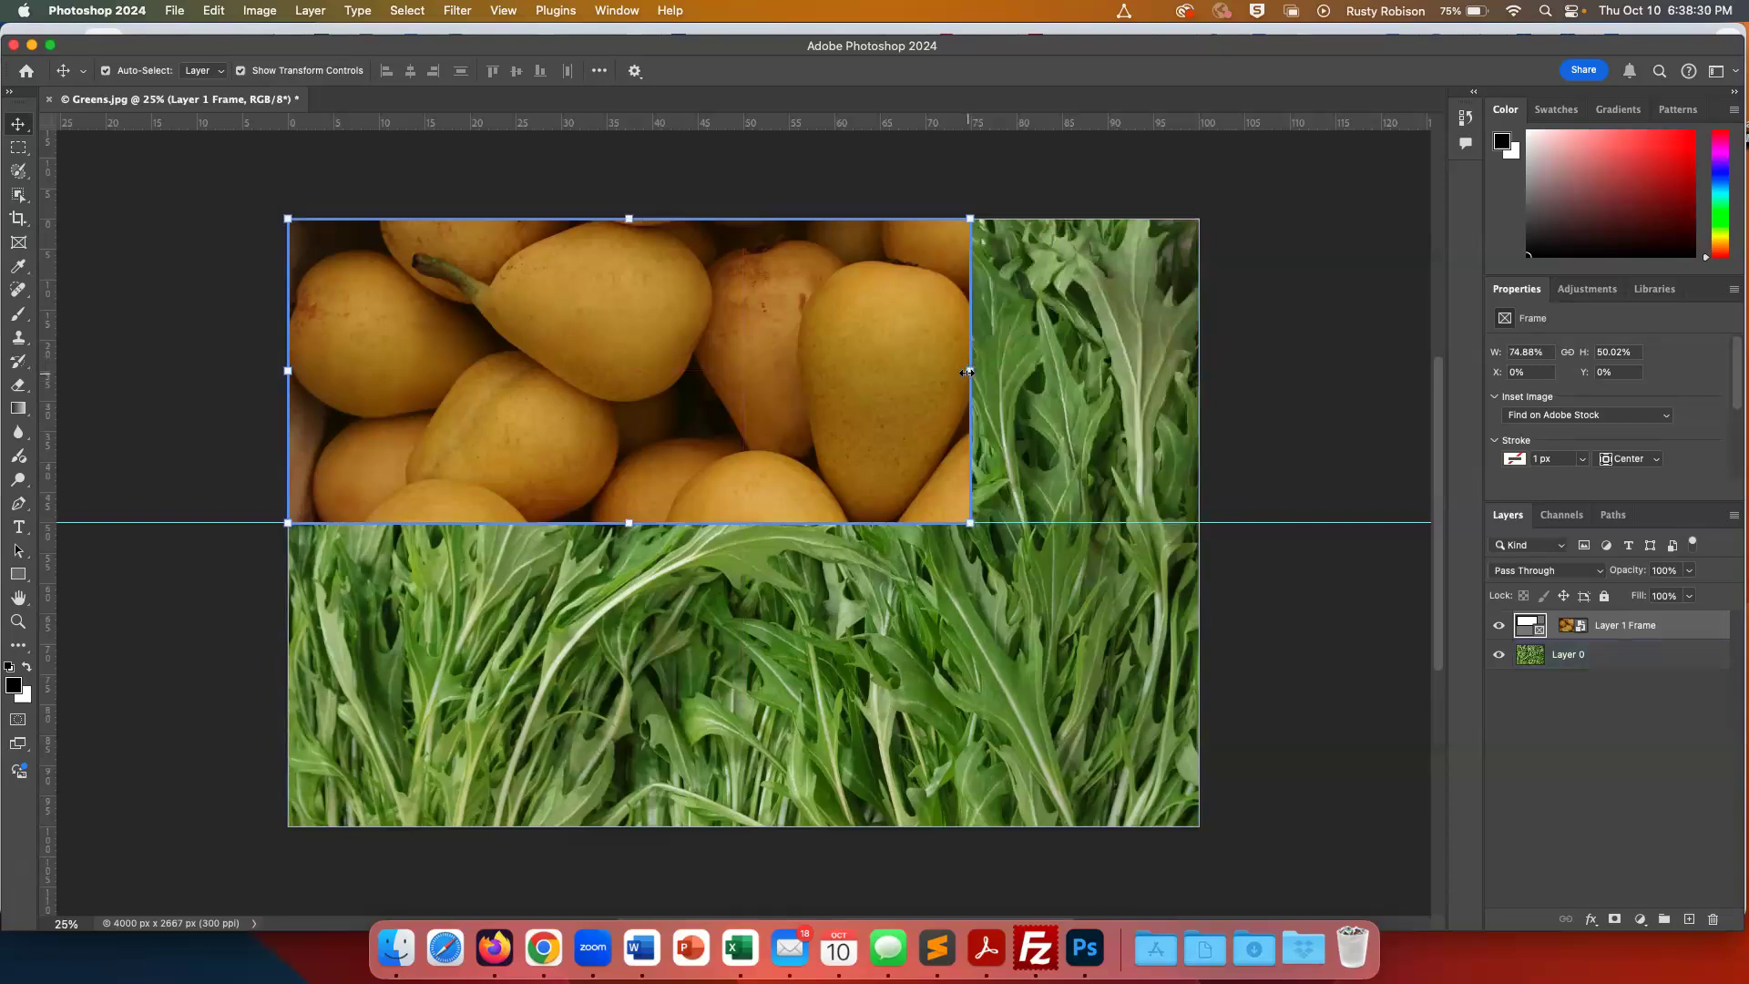
key("super+z")
left_click_drag(971, 385, 1064, 423)
key("super+z")
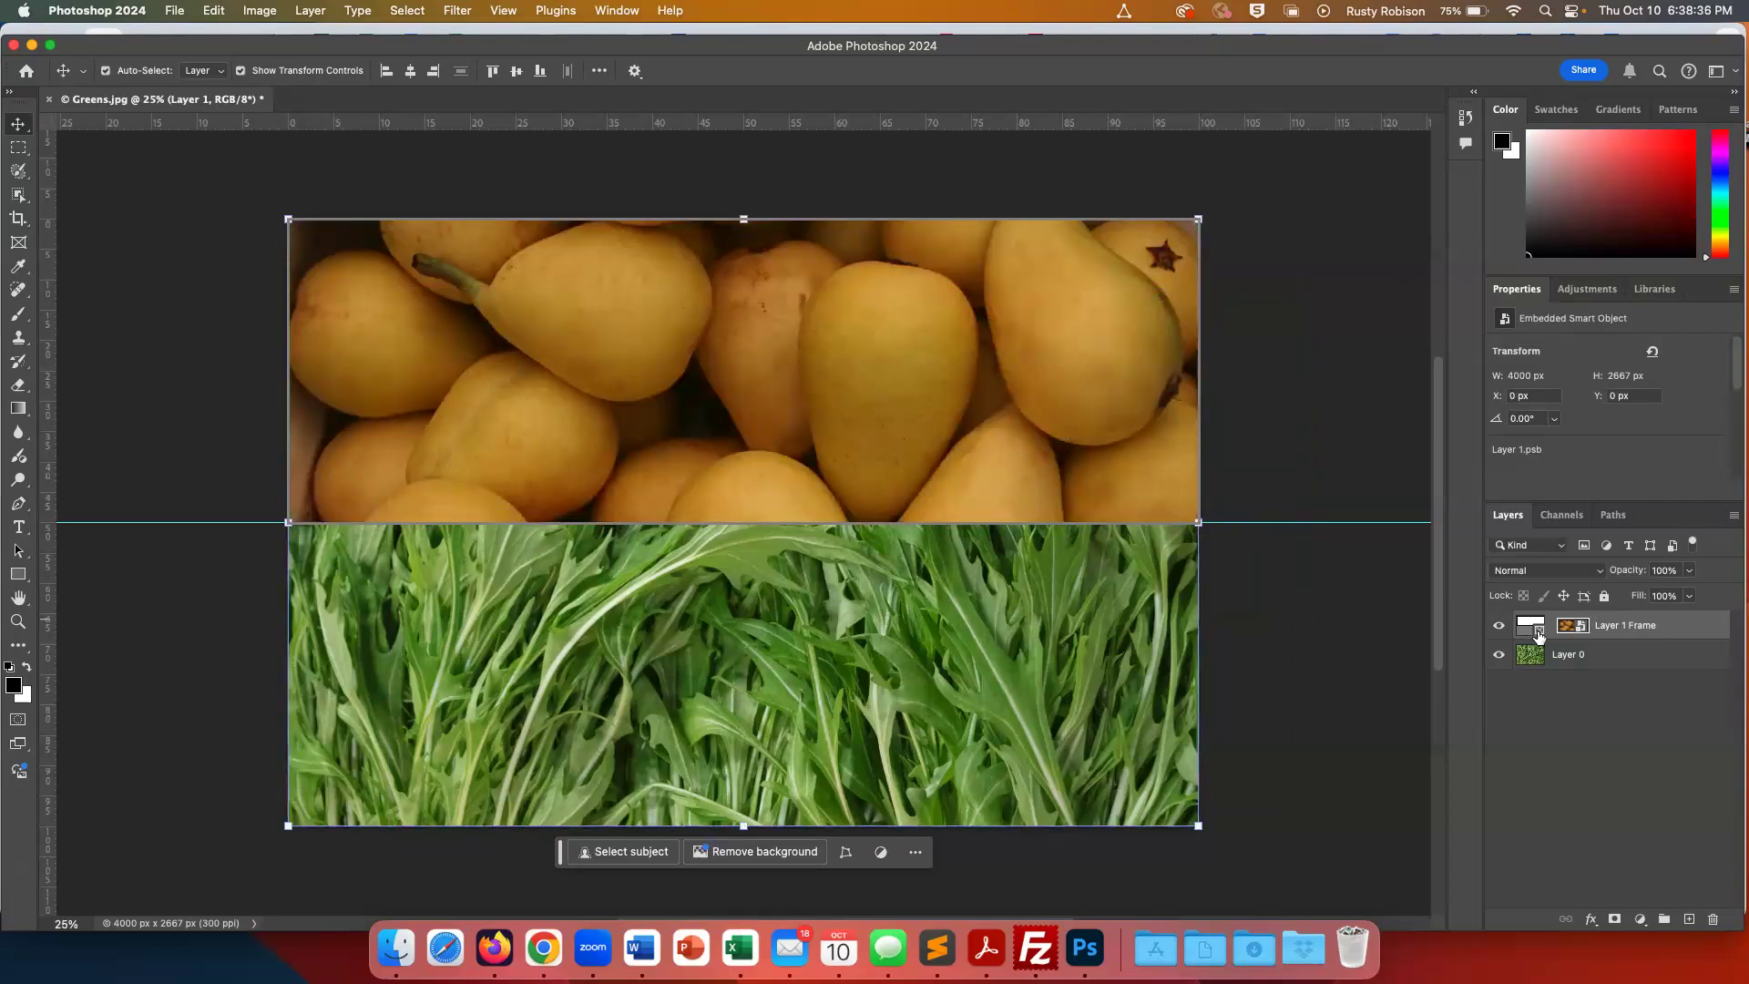
Select the whole Layer 1 Frame layer, move the frame together with its picture, and undo the move
left_click(1670, 630)
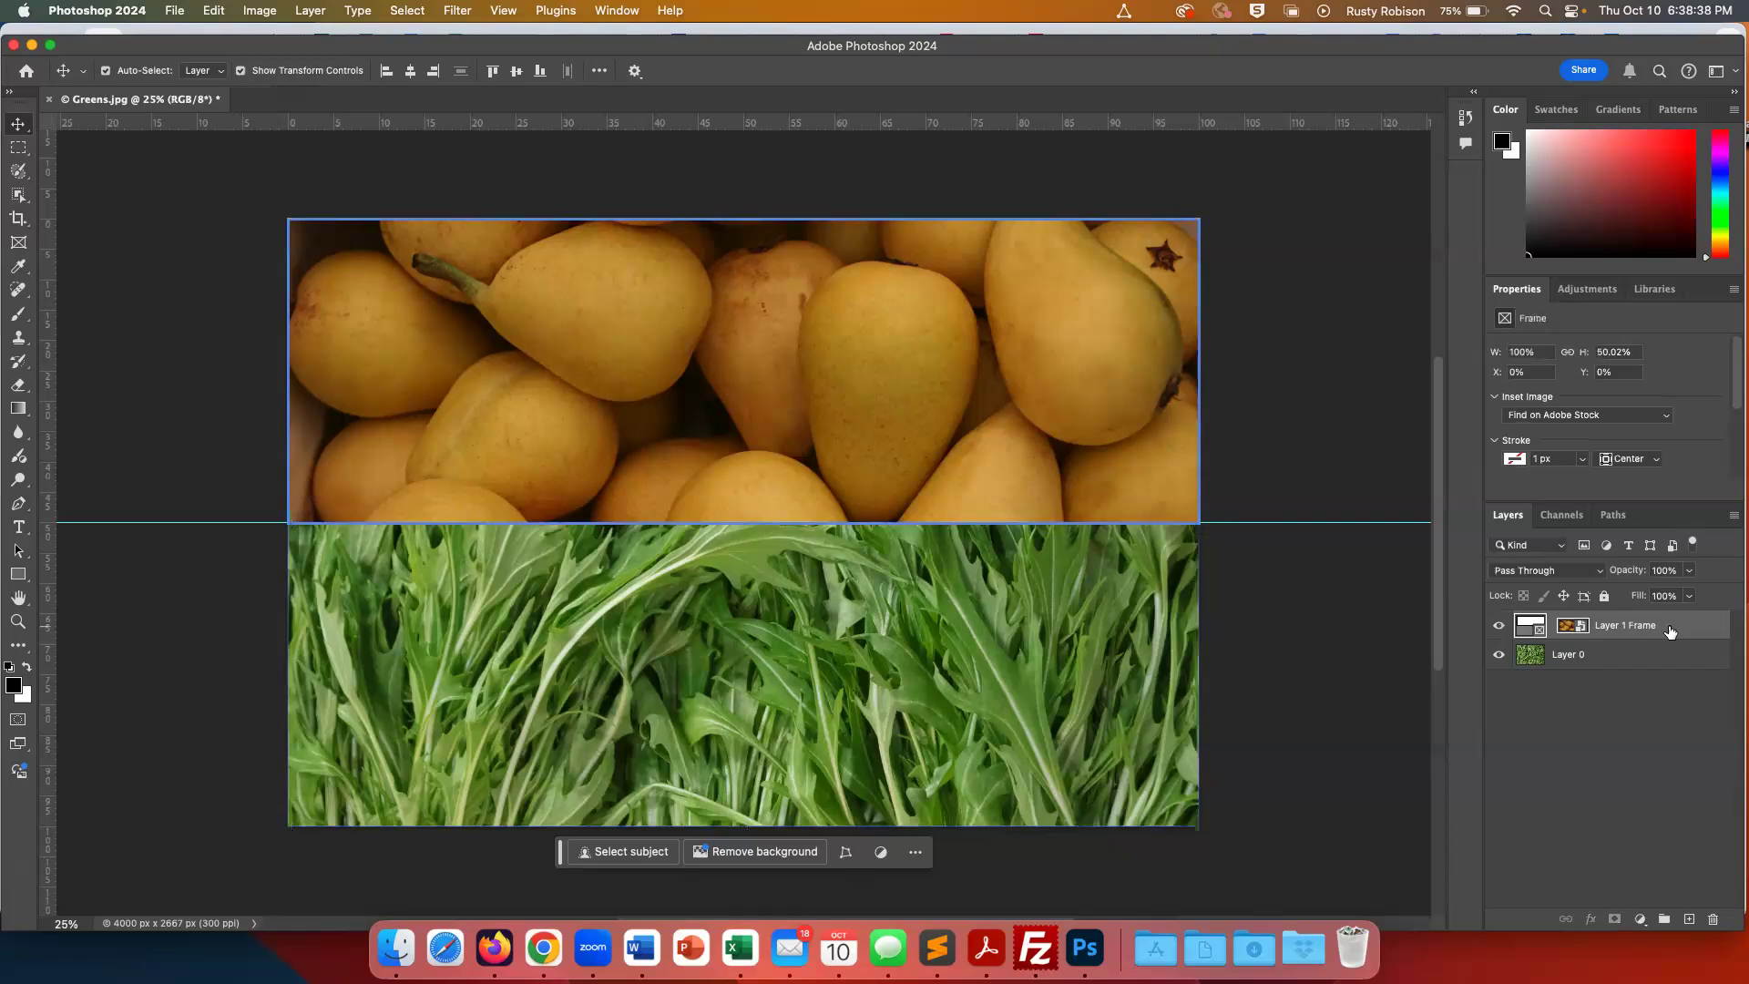
left_click_drag(881, 337, 938, 248)
key("super+z")
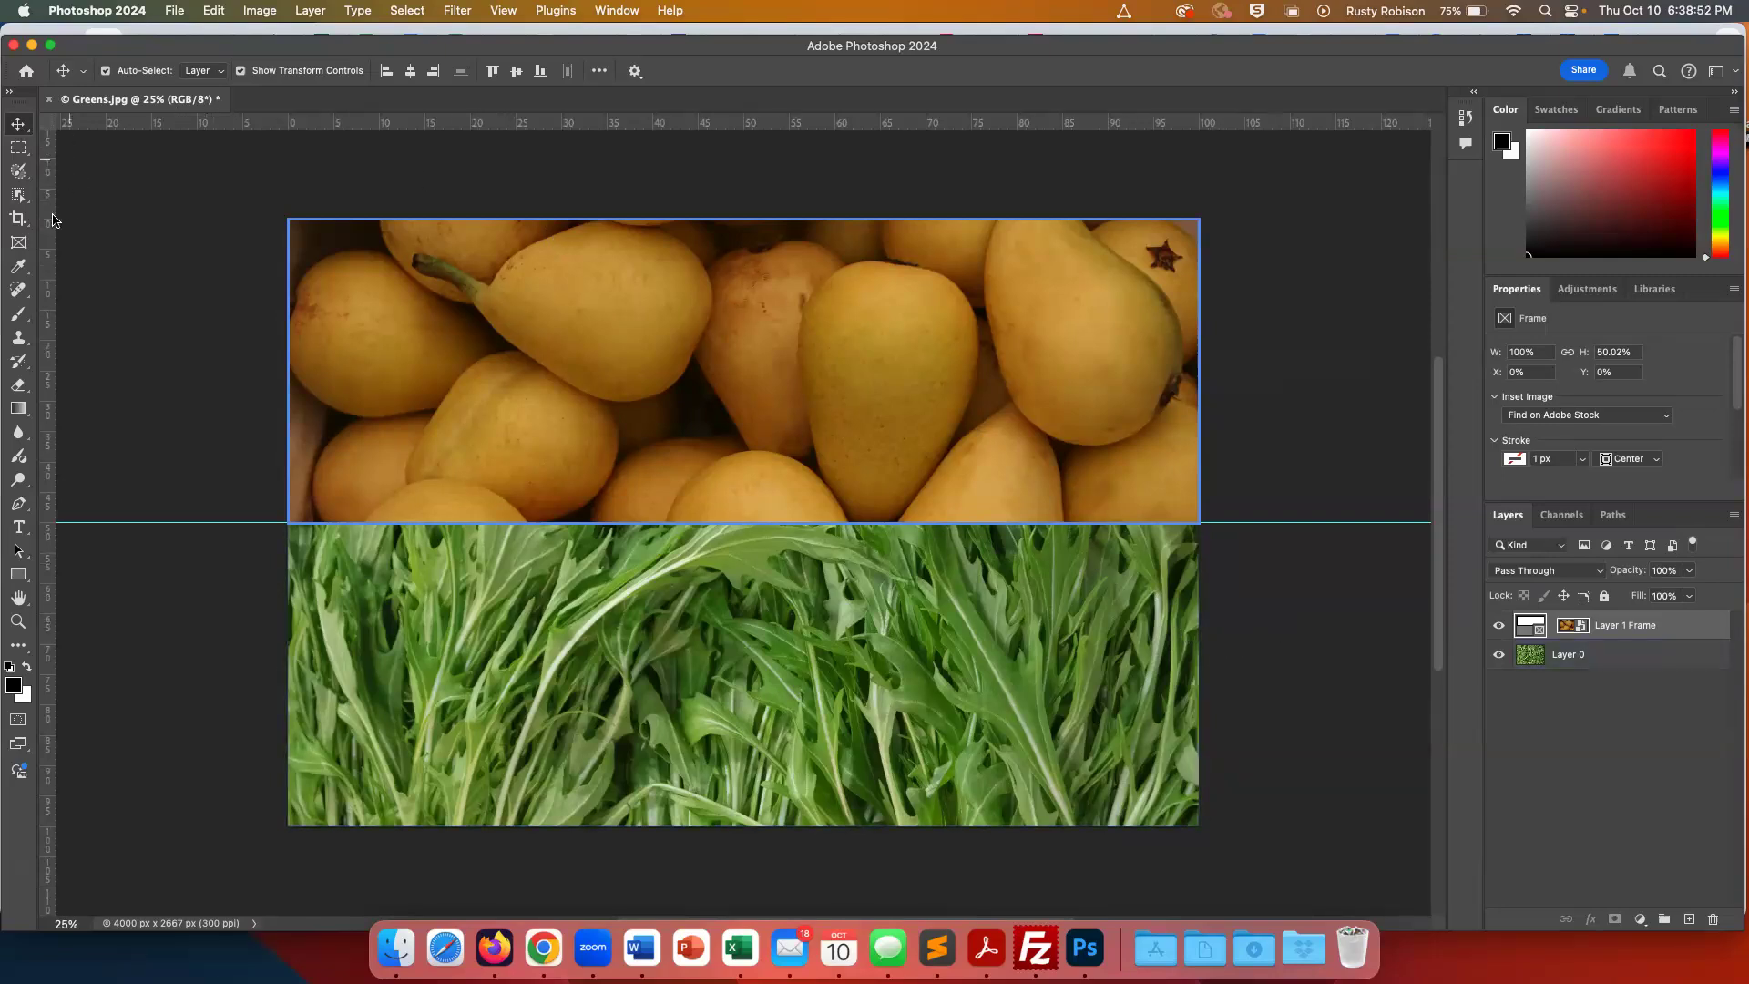
Make the Move tool active again and deselect the frame layer
left_click(18, 243)
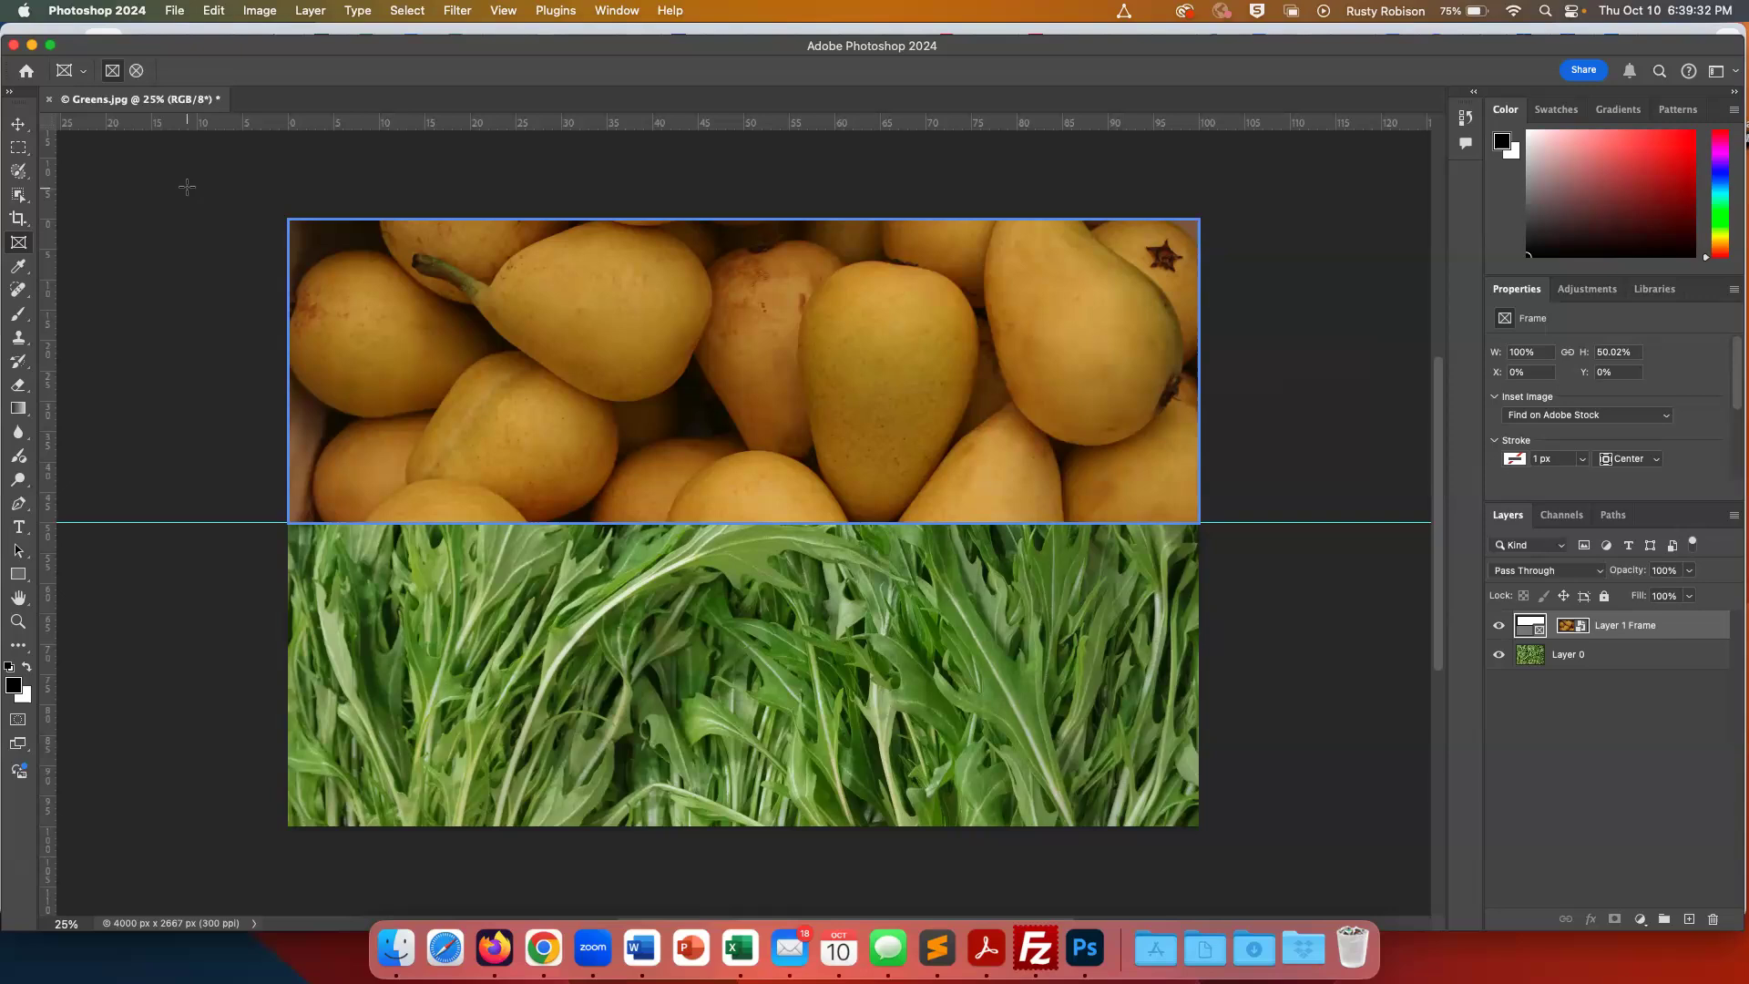
left_click(19, 126)
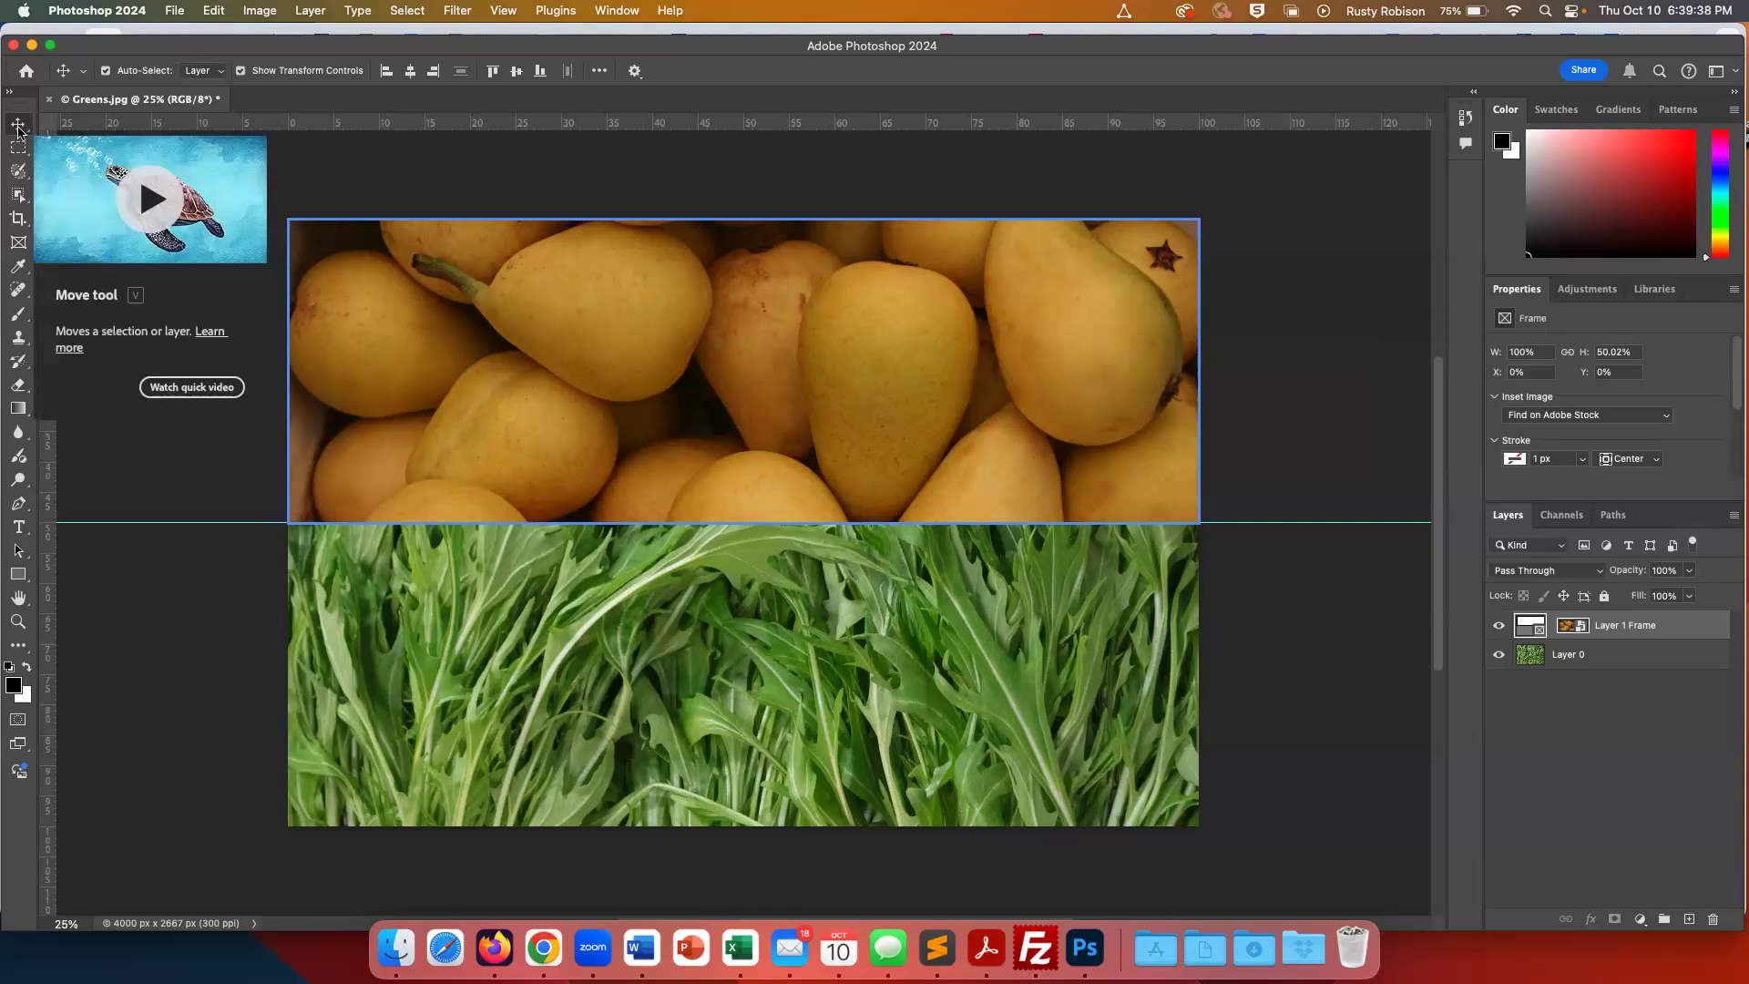
left_click(346, 177)
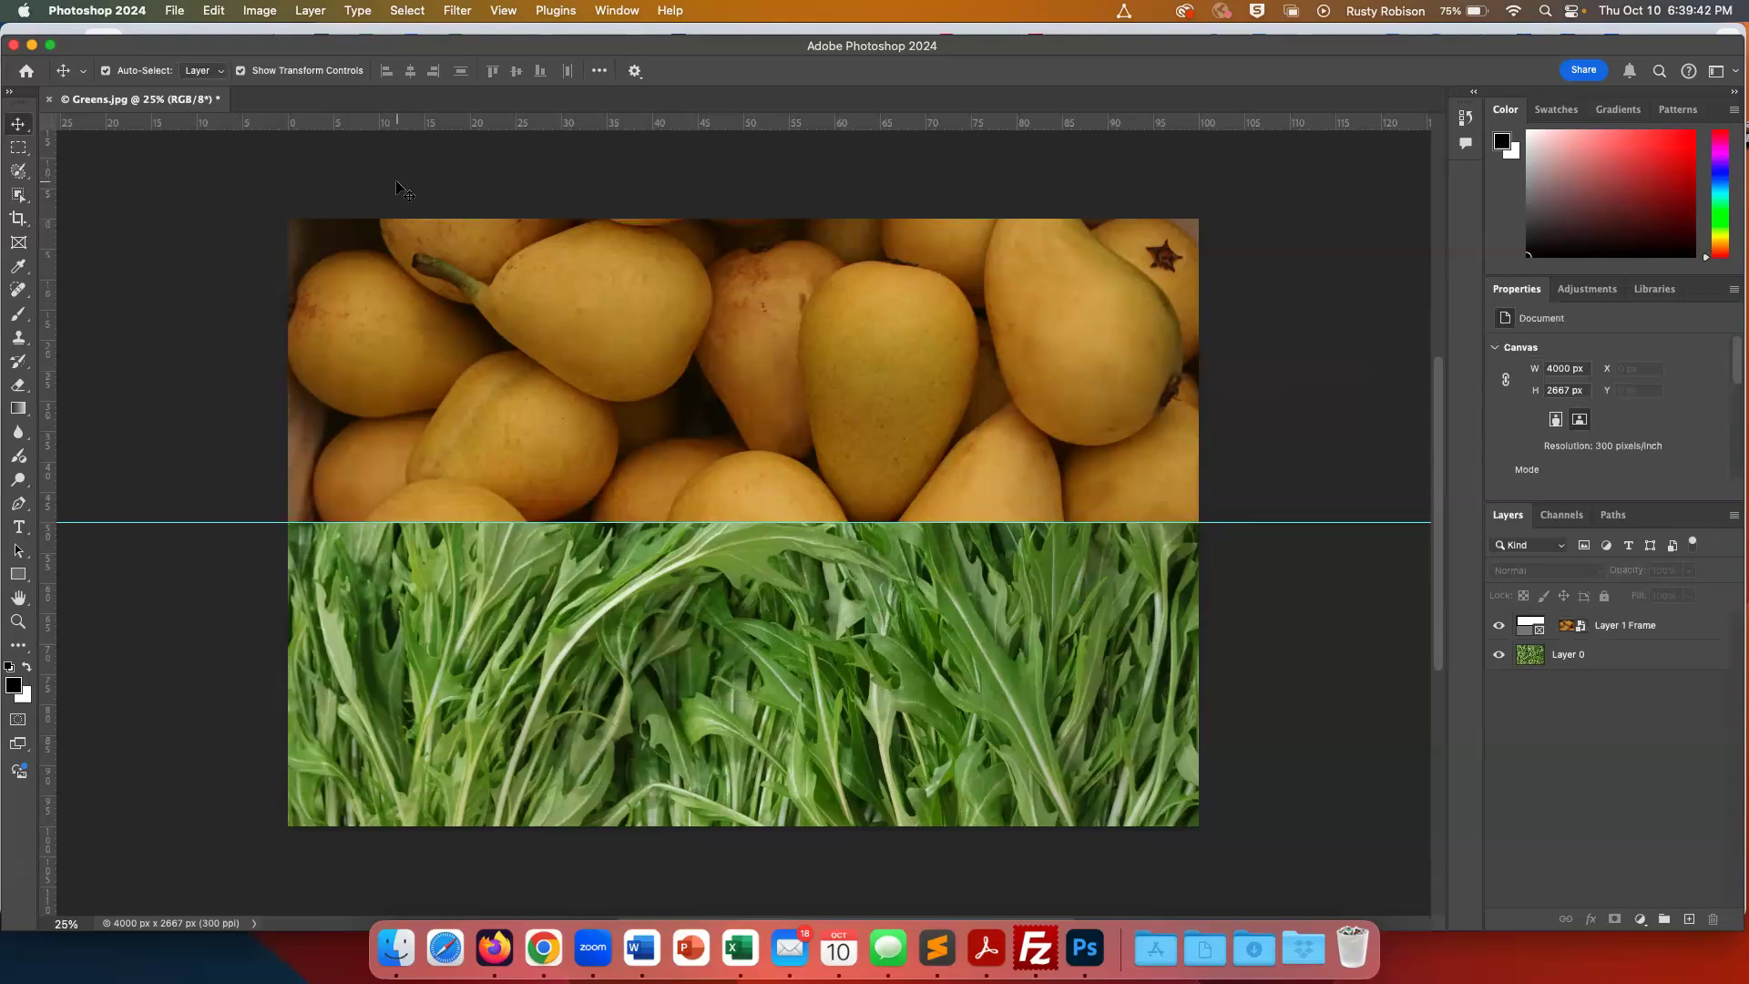
Switch to the 07 Layers folder in Finder and open Peppers.jpg, Pumpkins.jpg, Strawberries.jpg and Tomatoes.jpg in Adobe Photoshop 2024
key("super+Tab")
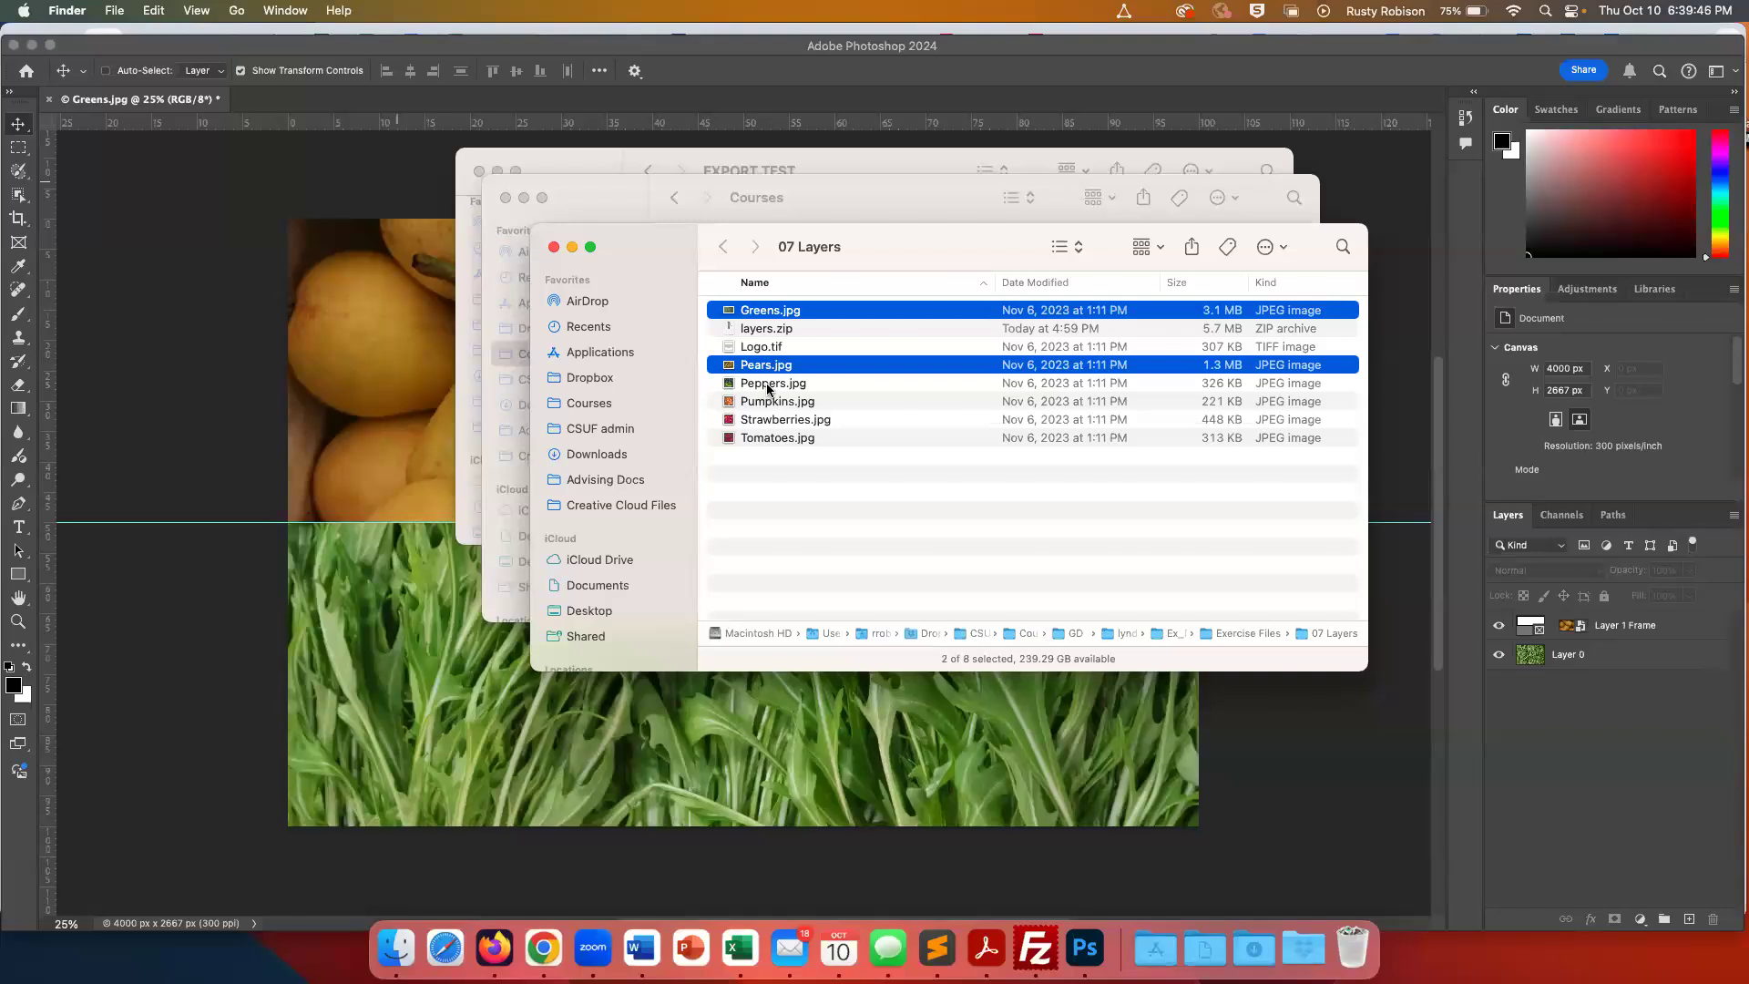
left_click(768, 386)
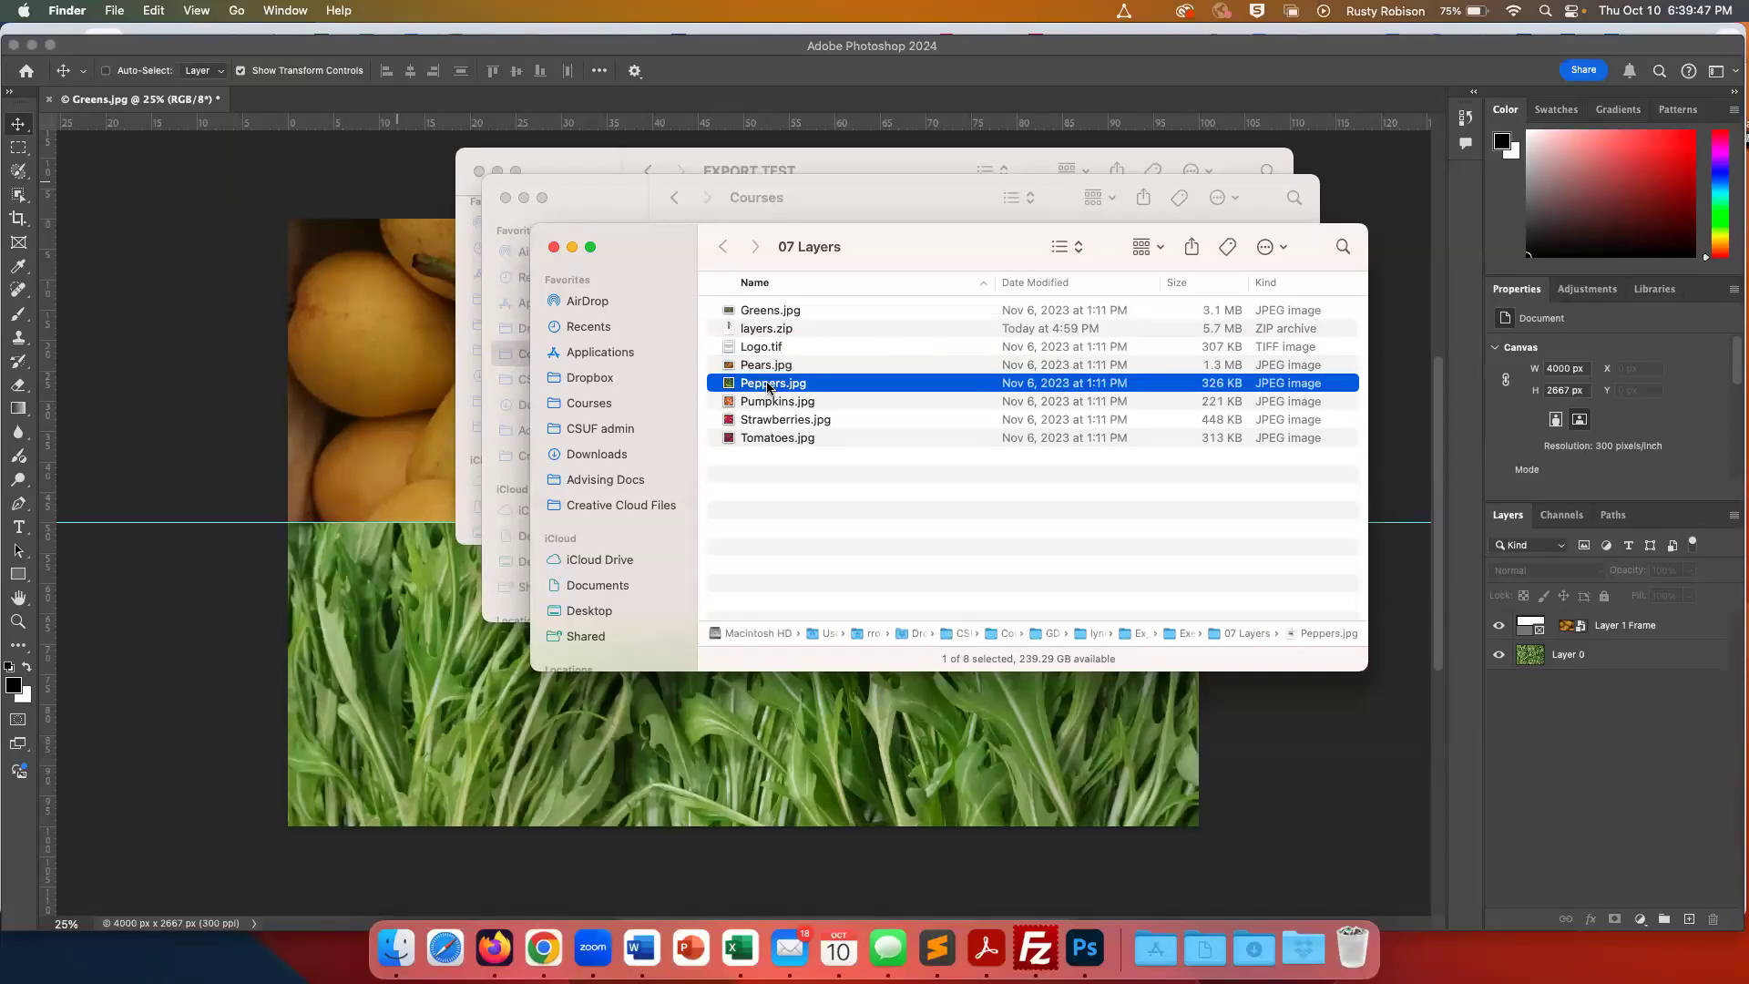
left_click(762, 438, "shift")
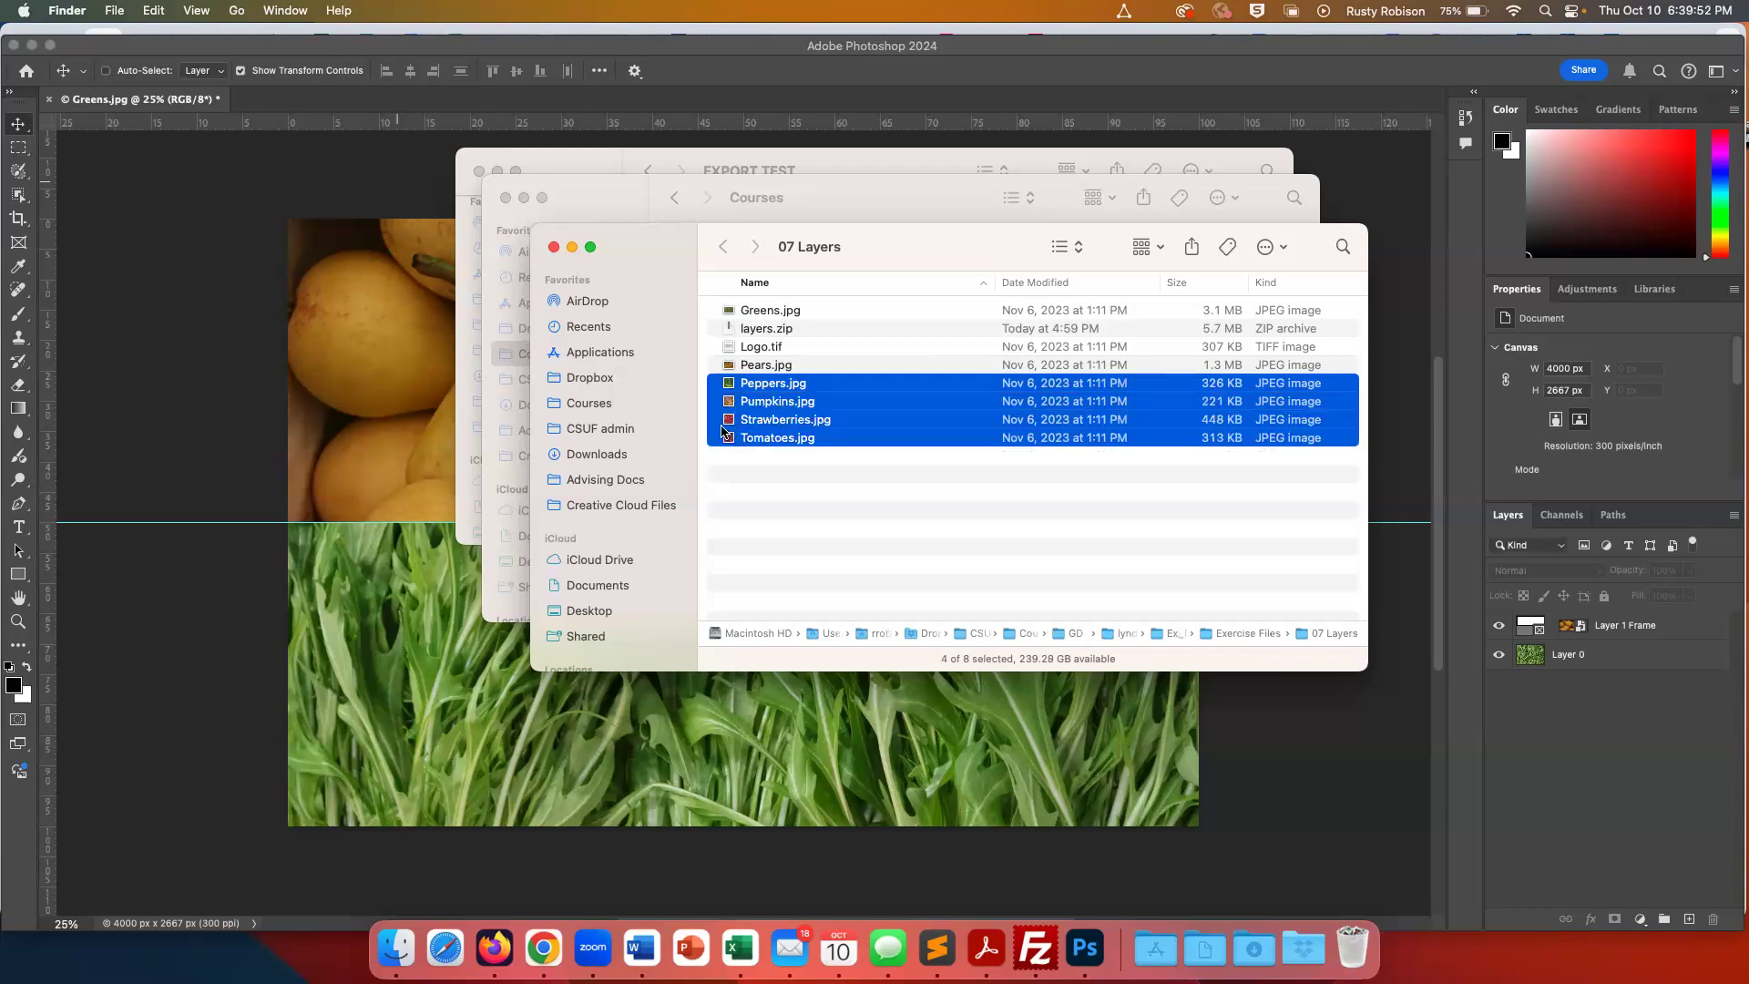
right_click(729, 439)
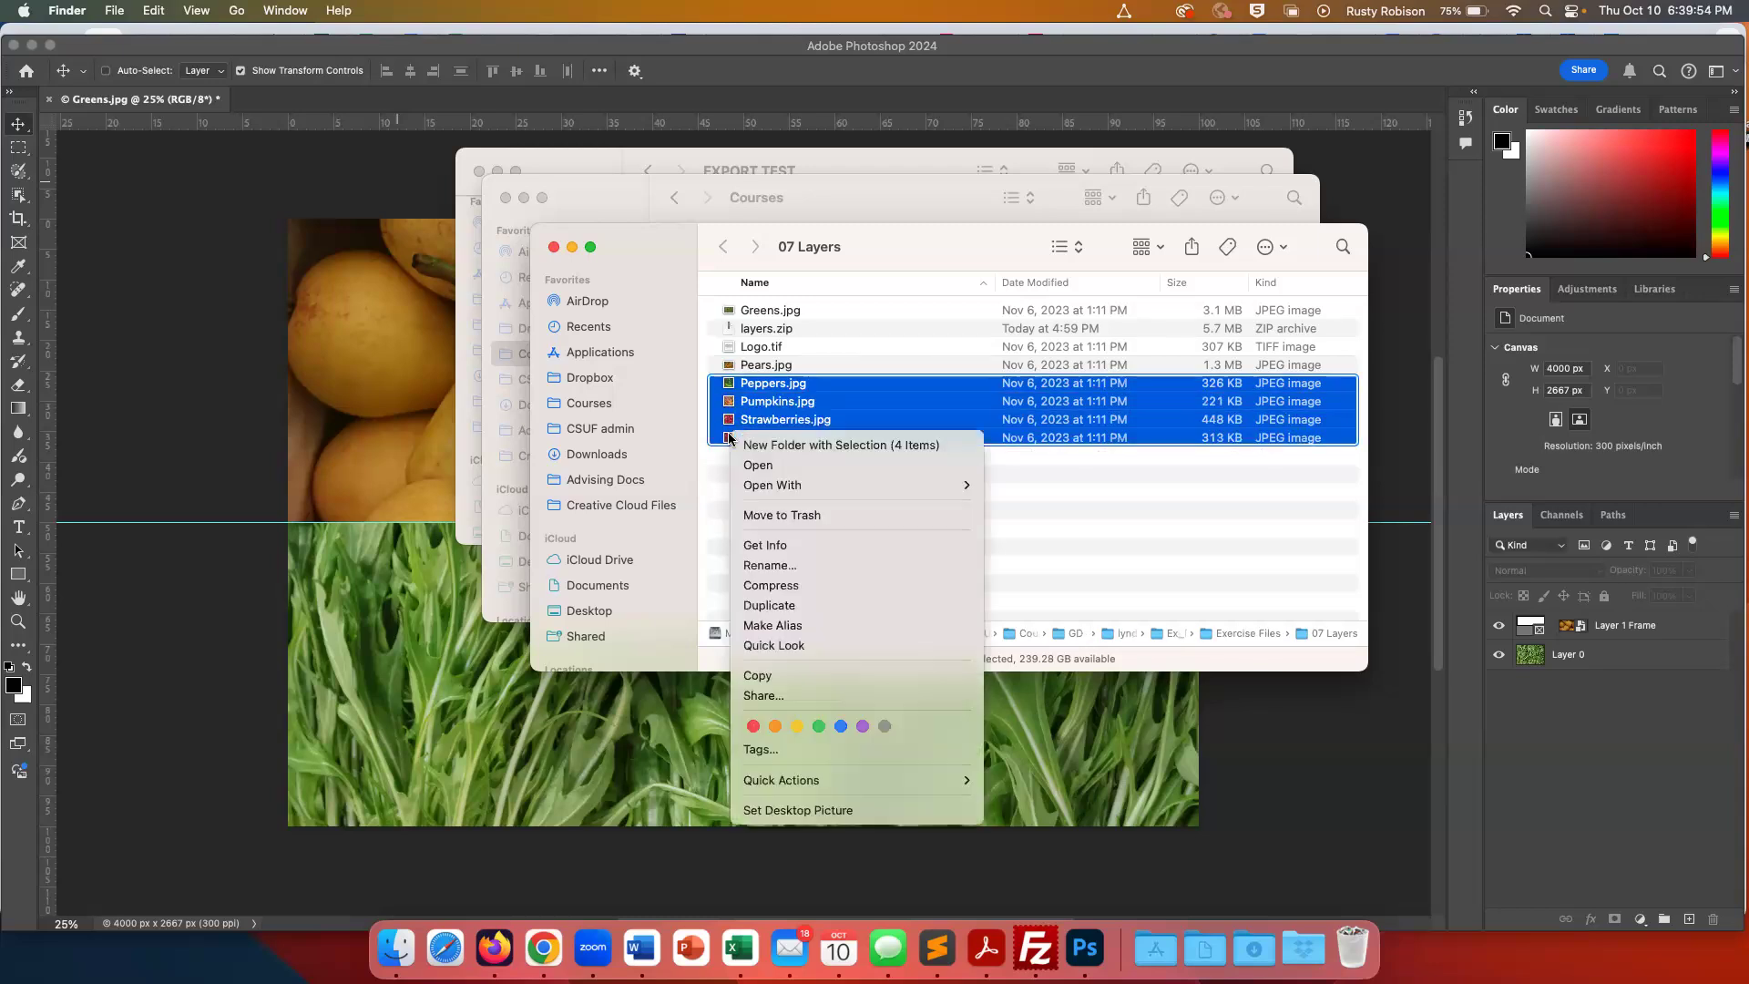
mouse_move(788, 485)
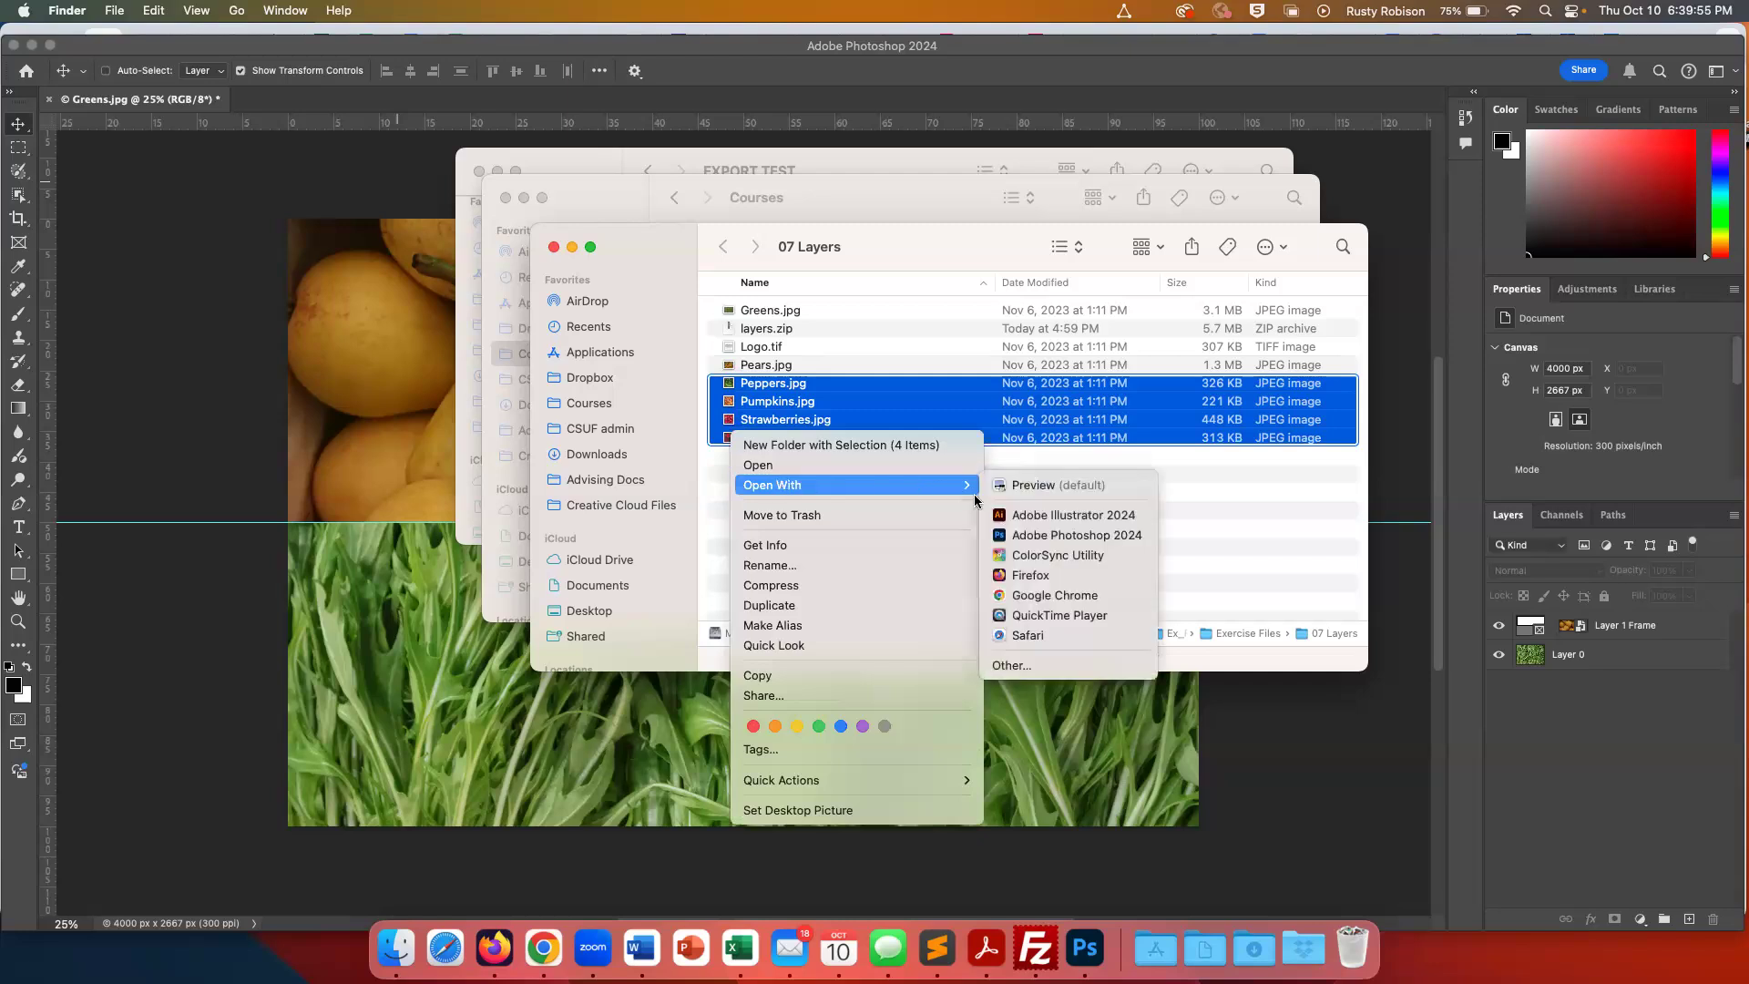
left_click(1032, 537)
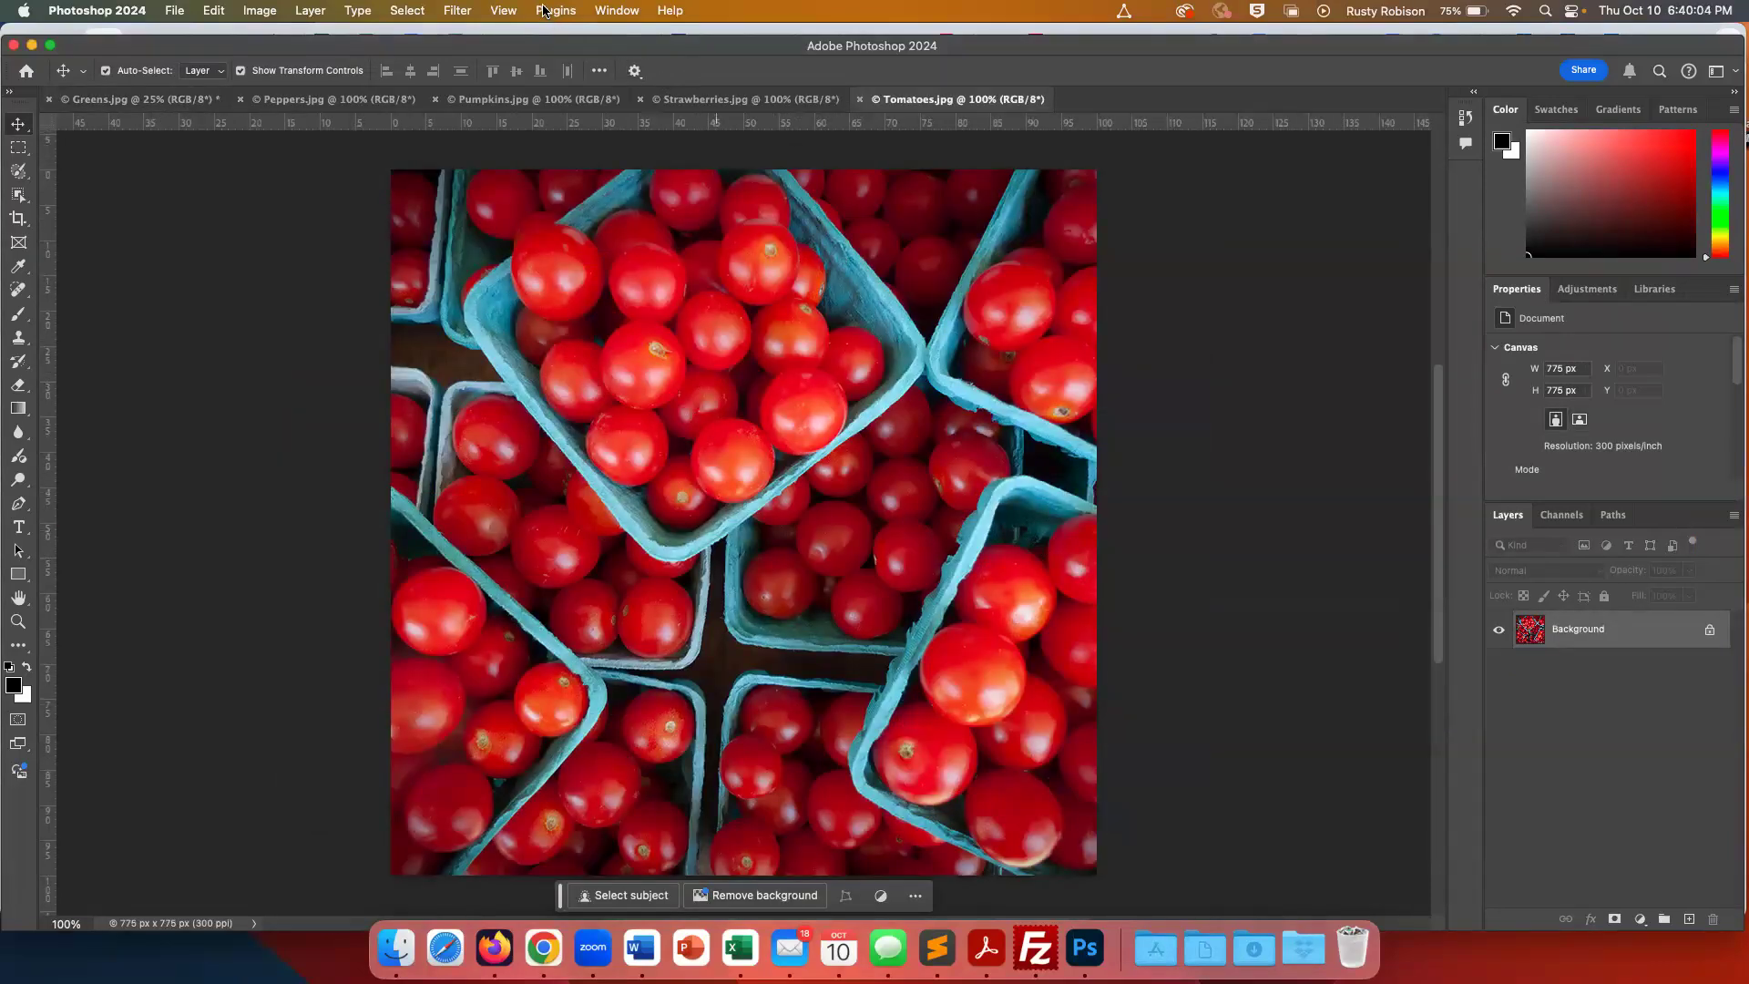
Arrange the open document windows in a 4-up layout
left_click(504, 12)
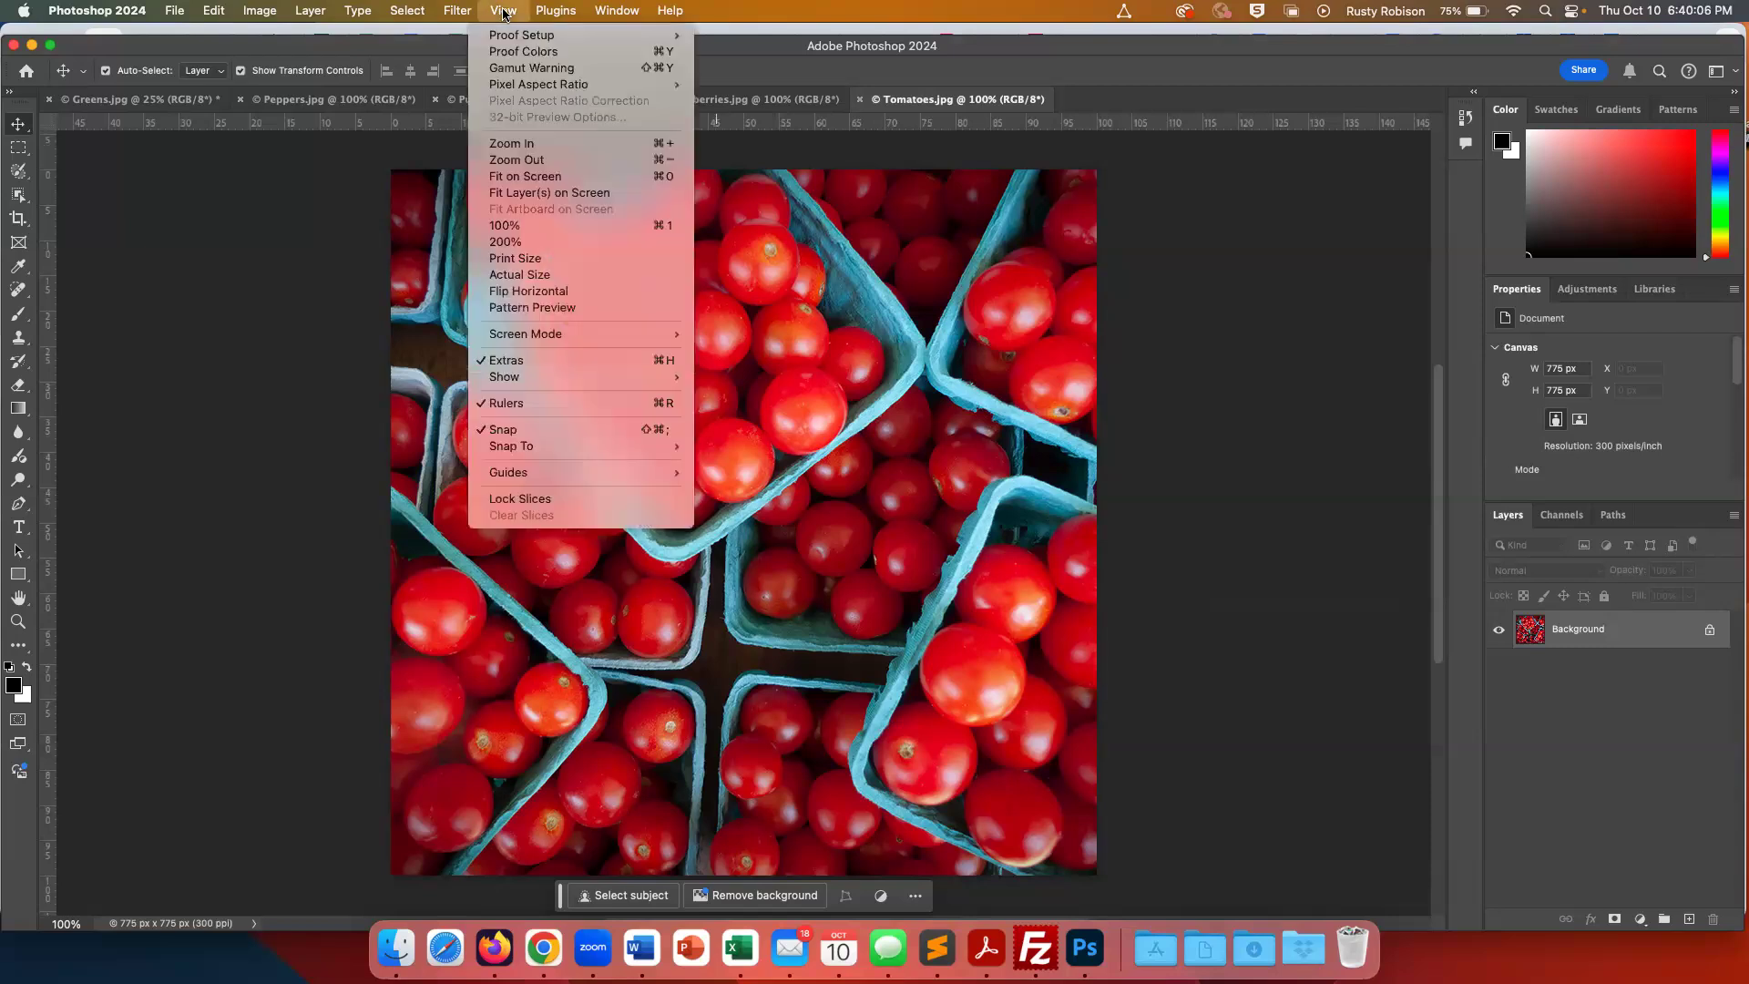
mouse_move(620, 11)
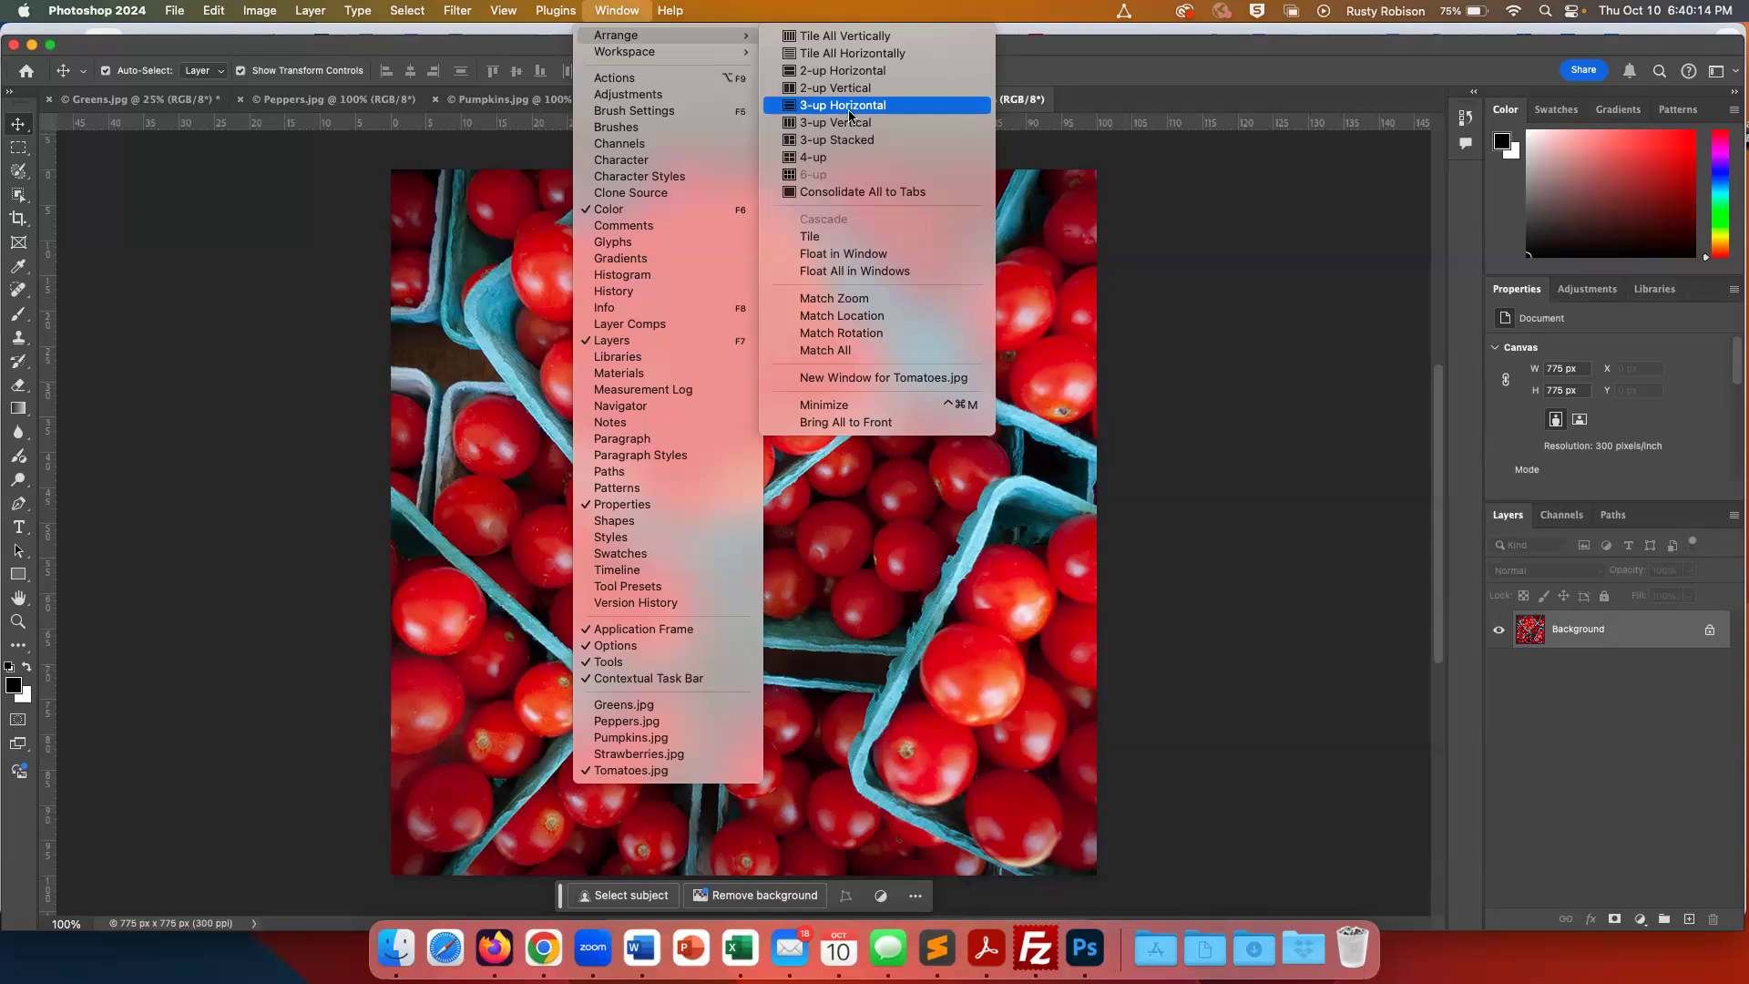
left_click(798, 162)
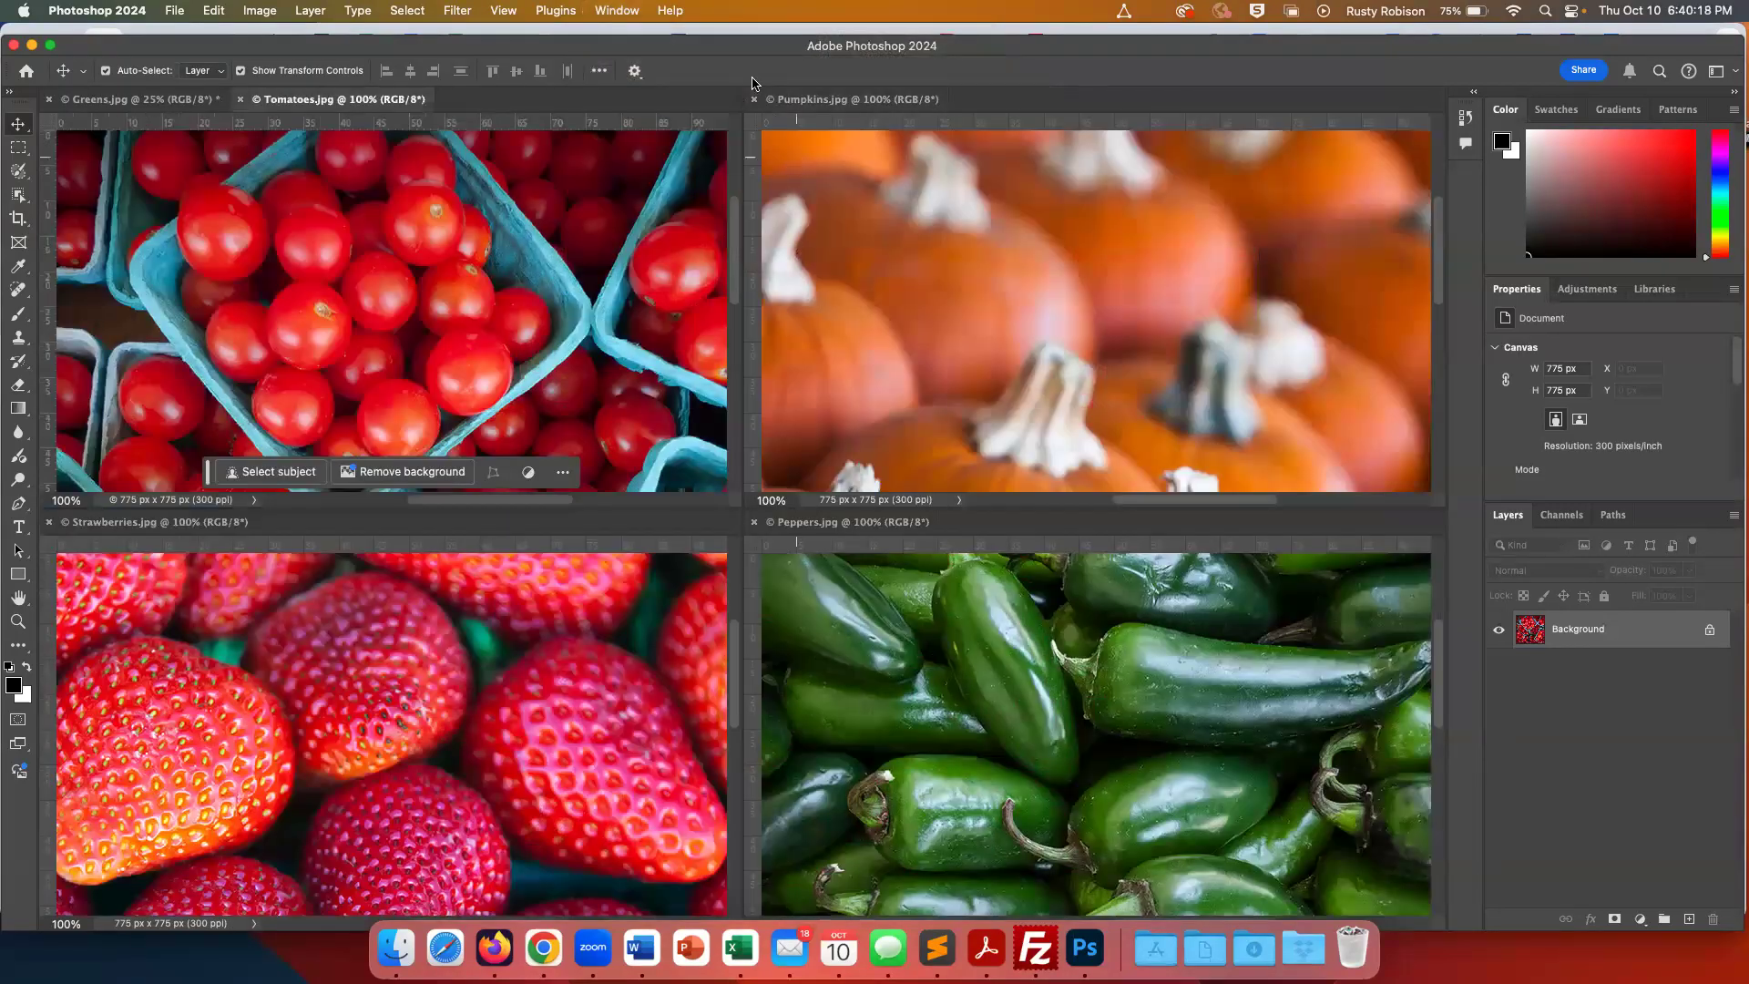
Tile all open document windows horizontally so that every image, including Greens.jpg, has its own strip
left_click(617, 10)
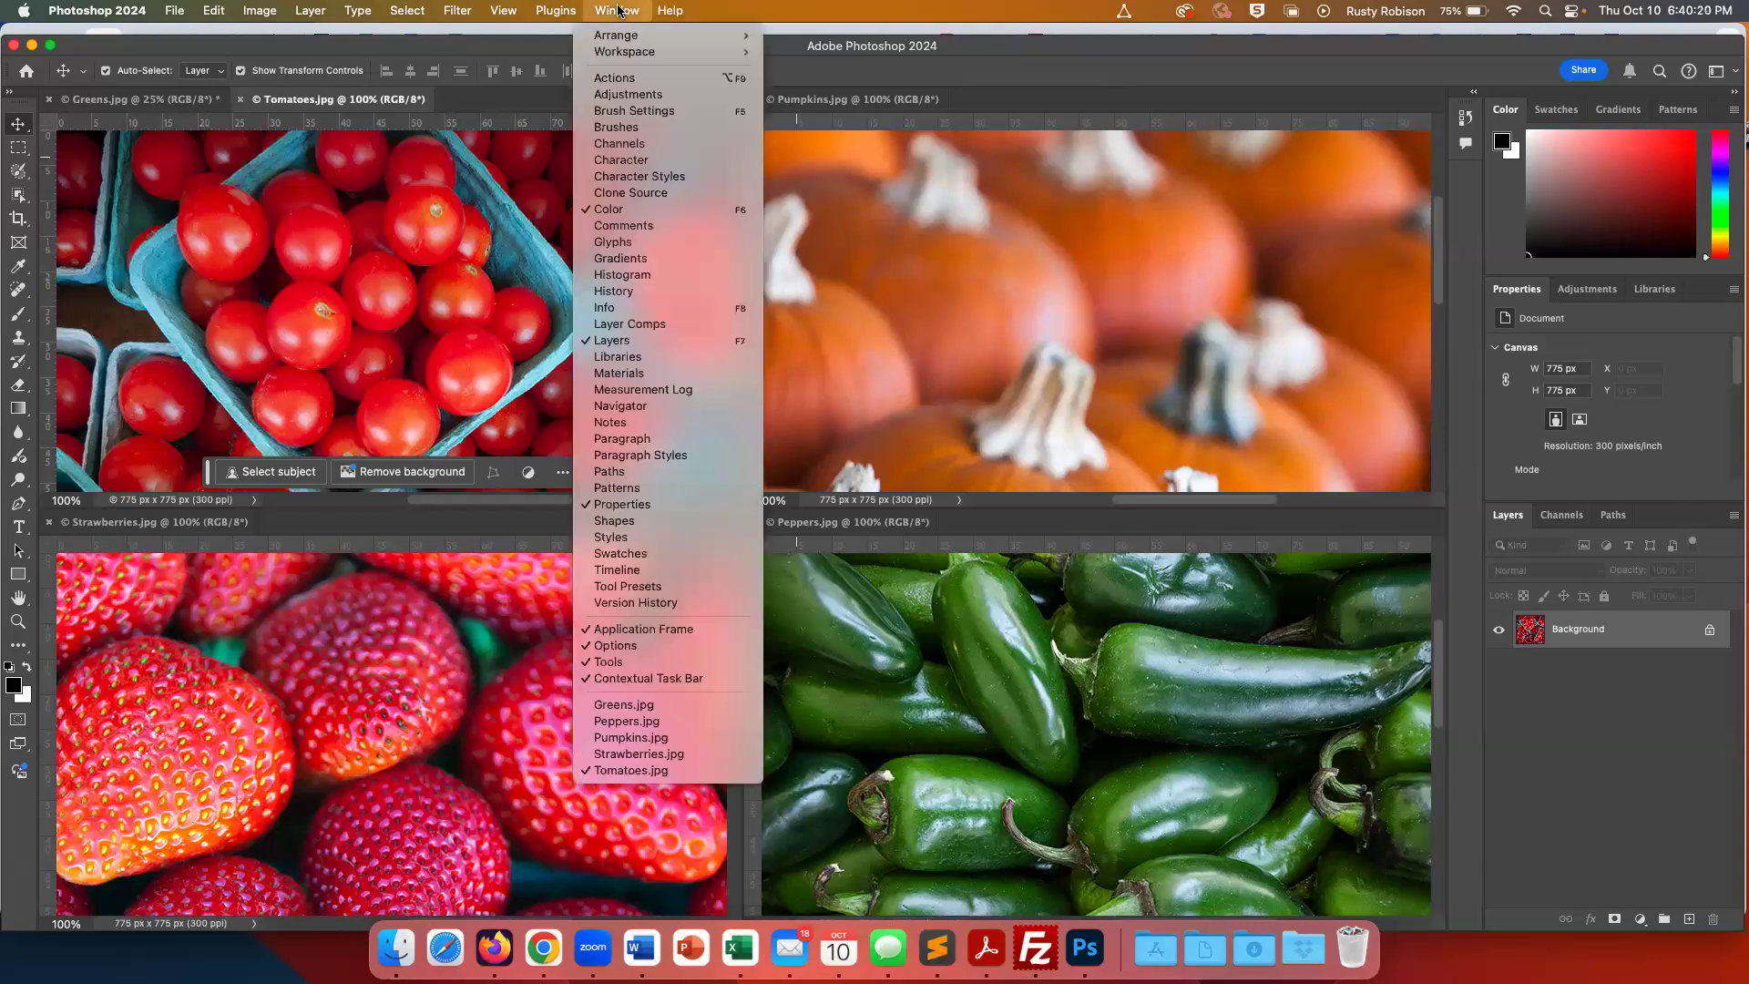
mouse_move(672, 36)
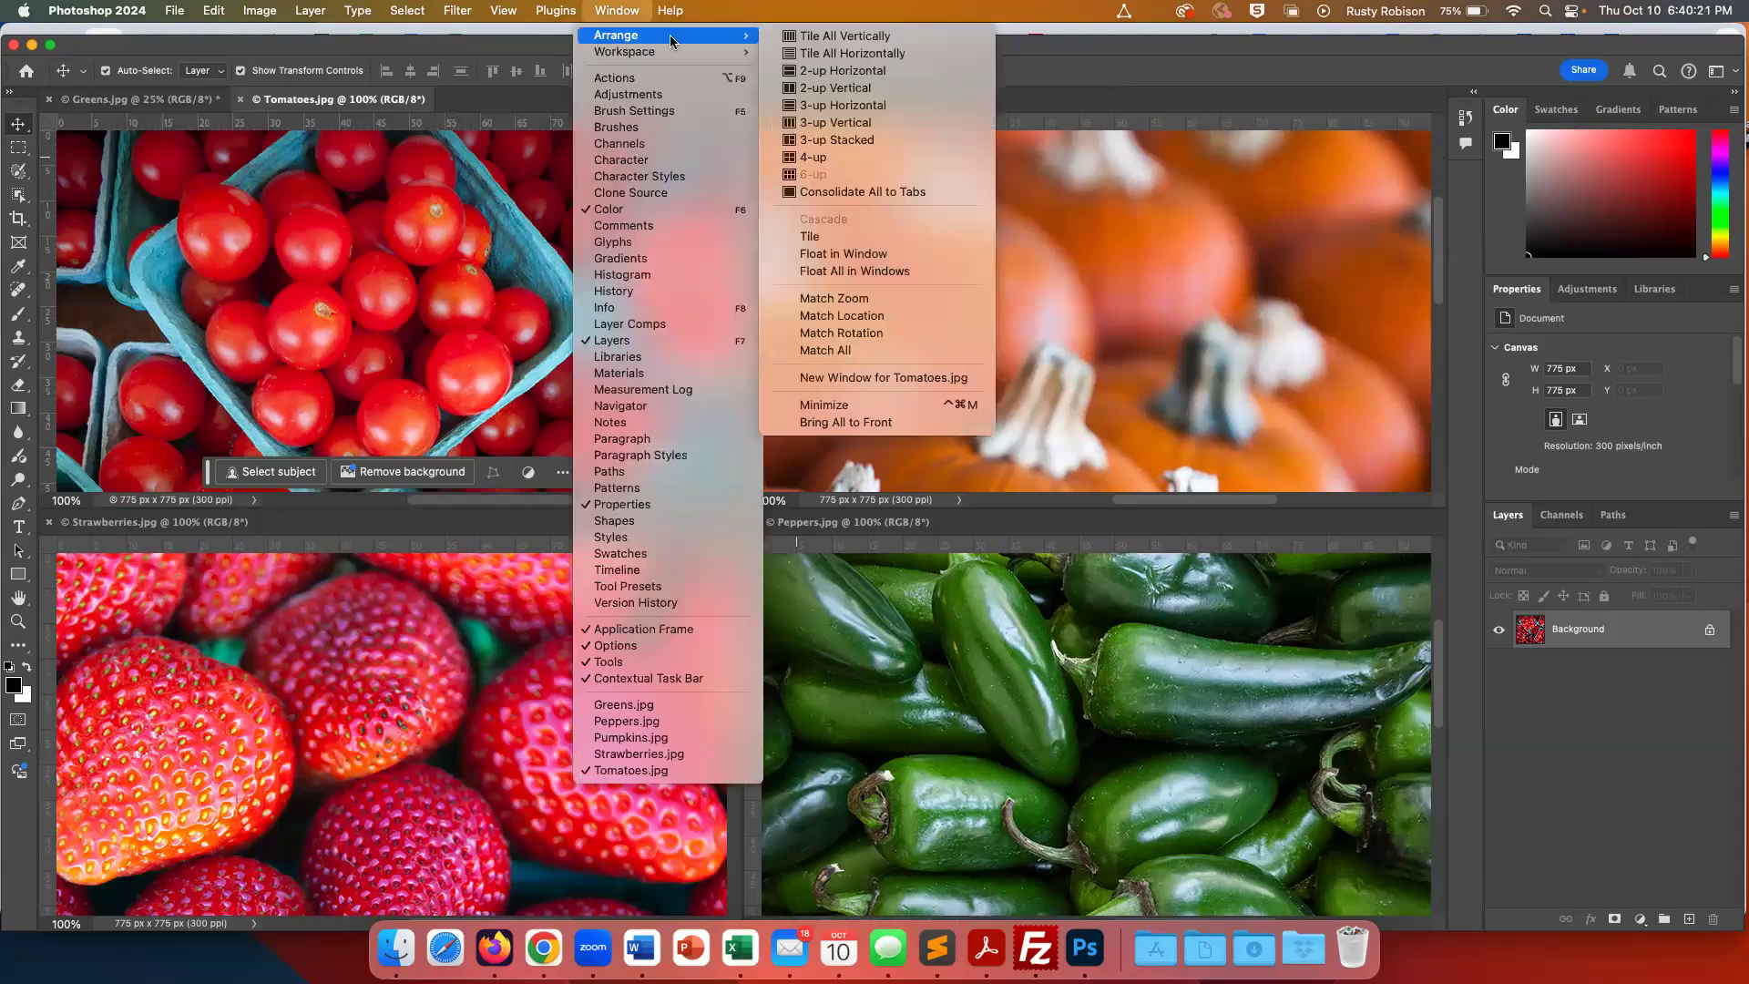
left_click(815, 55)
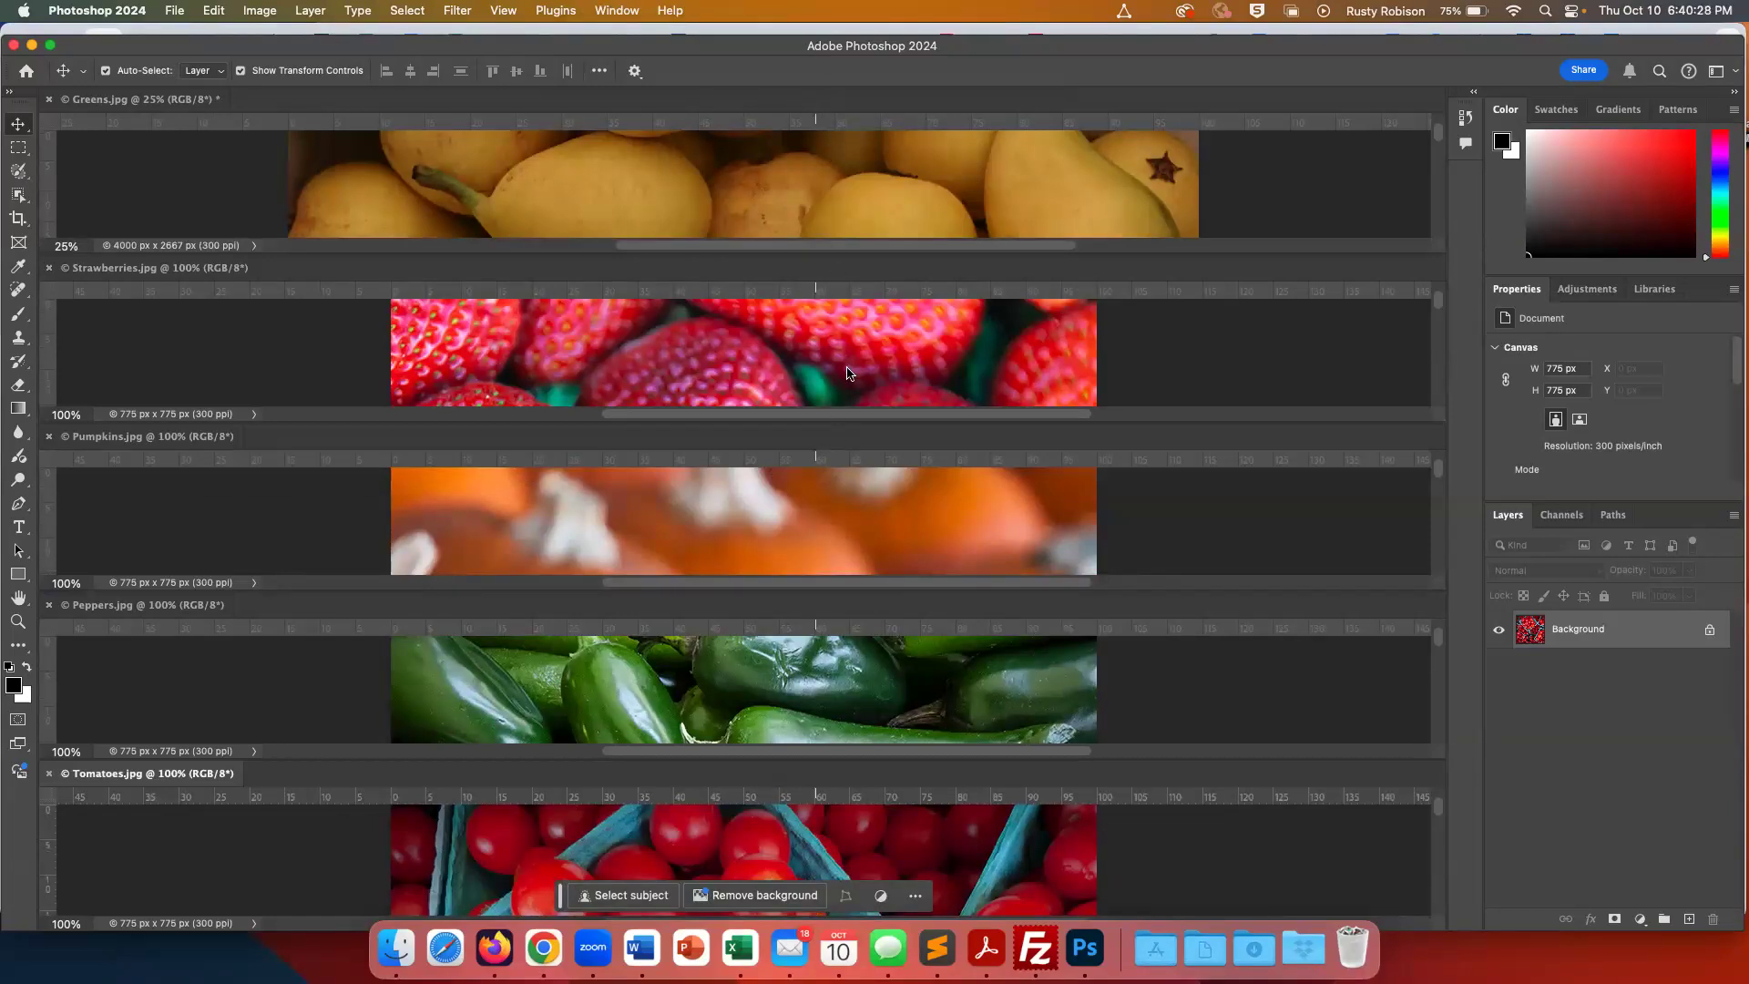
Make Strawberries.jpg, Tomatoes.jpg, Peppers.jpg and Pumpkins.jpg active one after another to view each document's layer
left_click(899, 366)
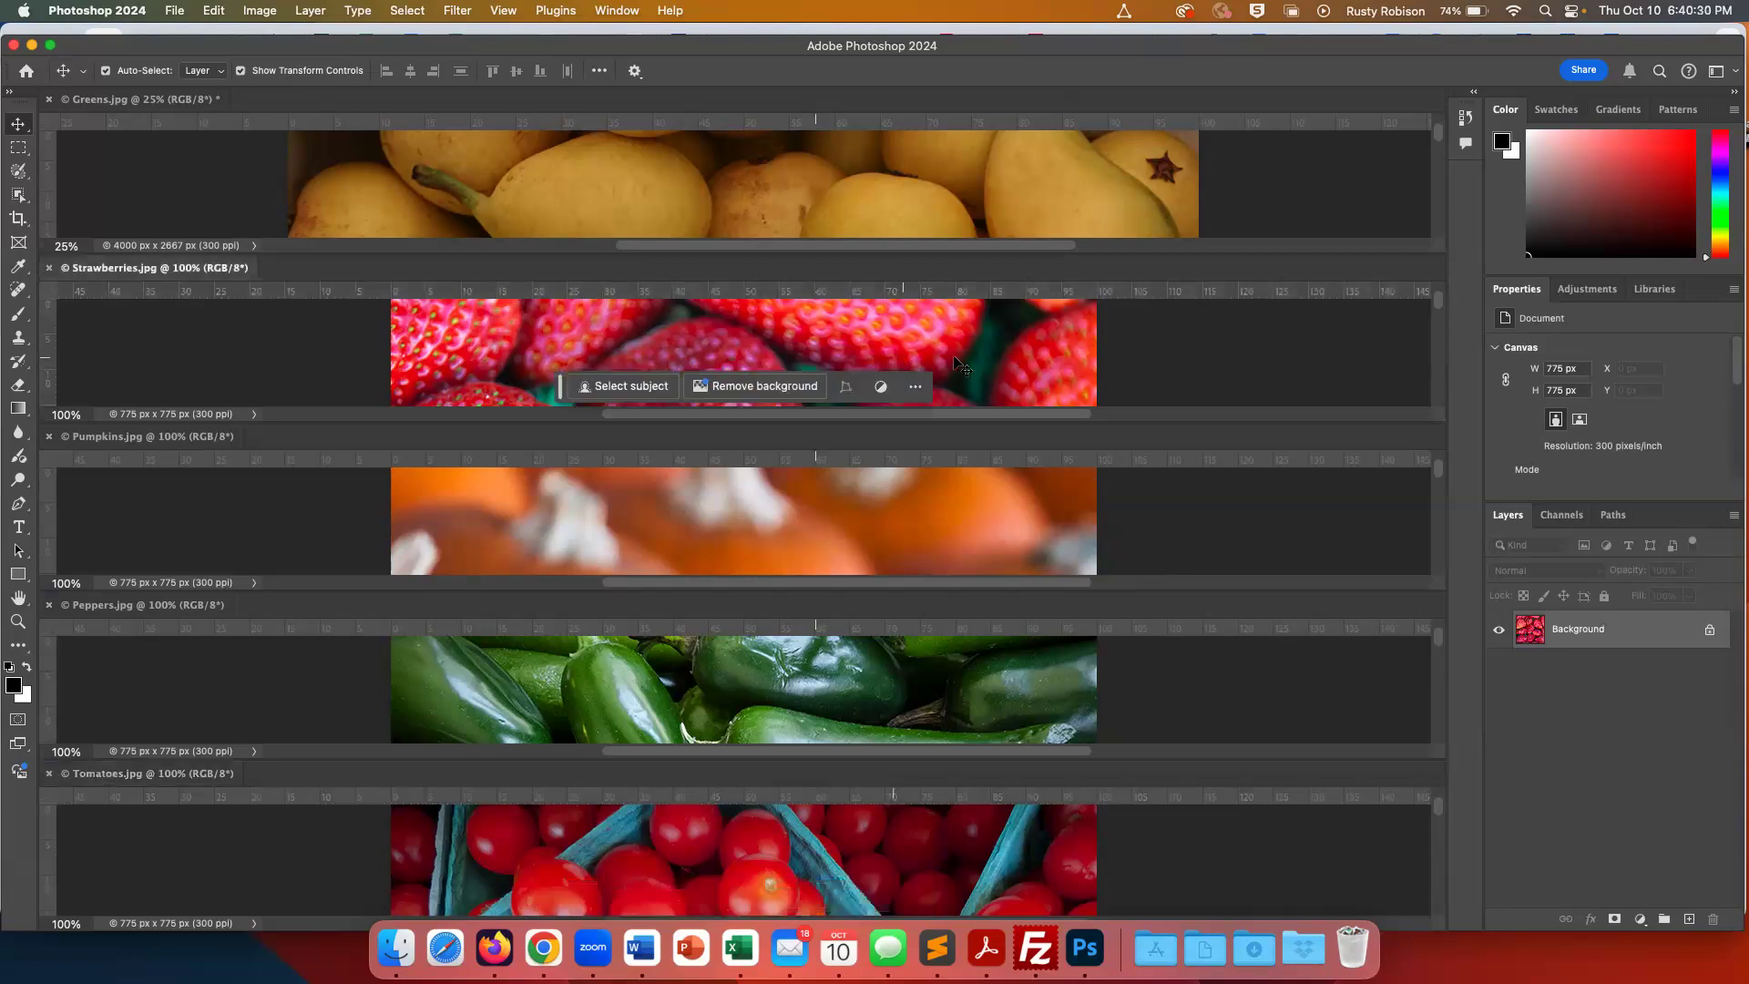
left_click(955, 857)
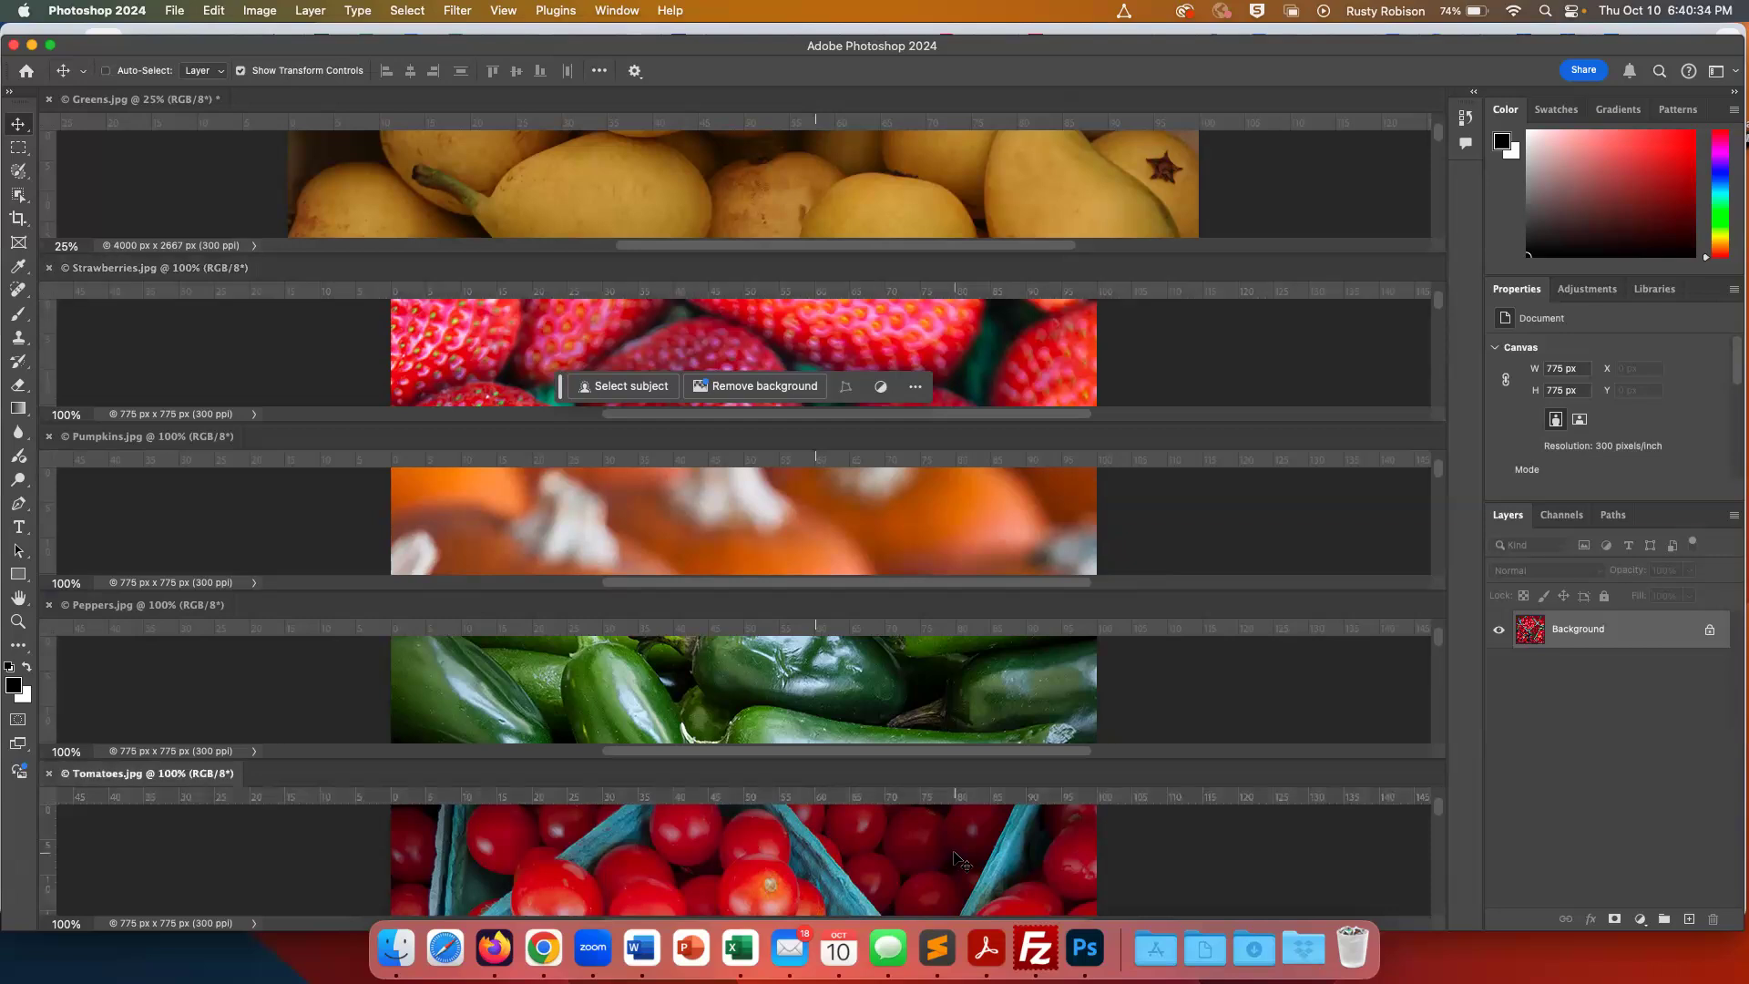
left_click(943, 717)
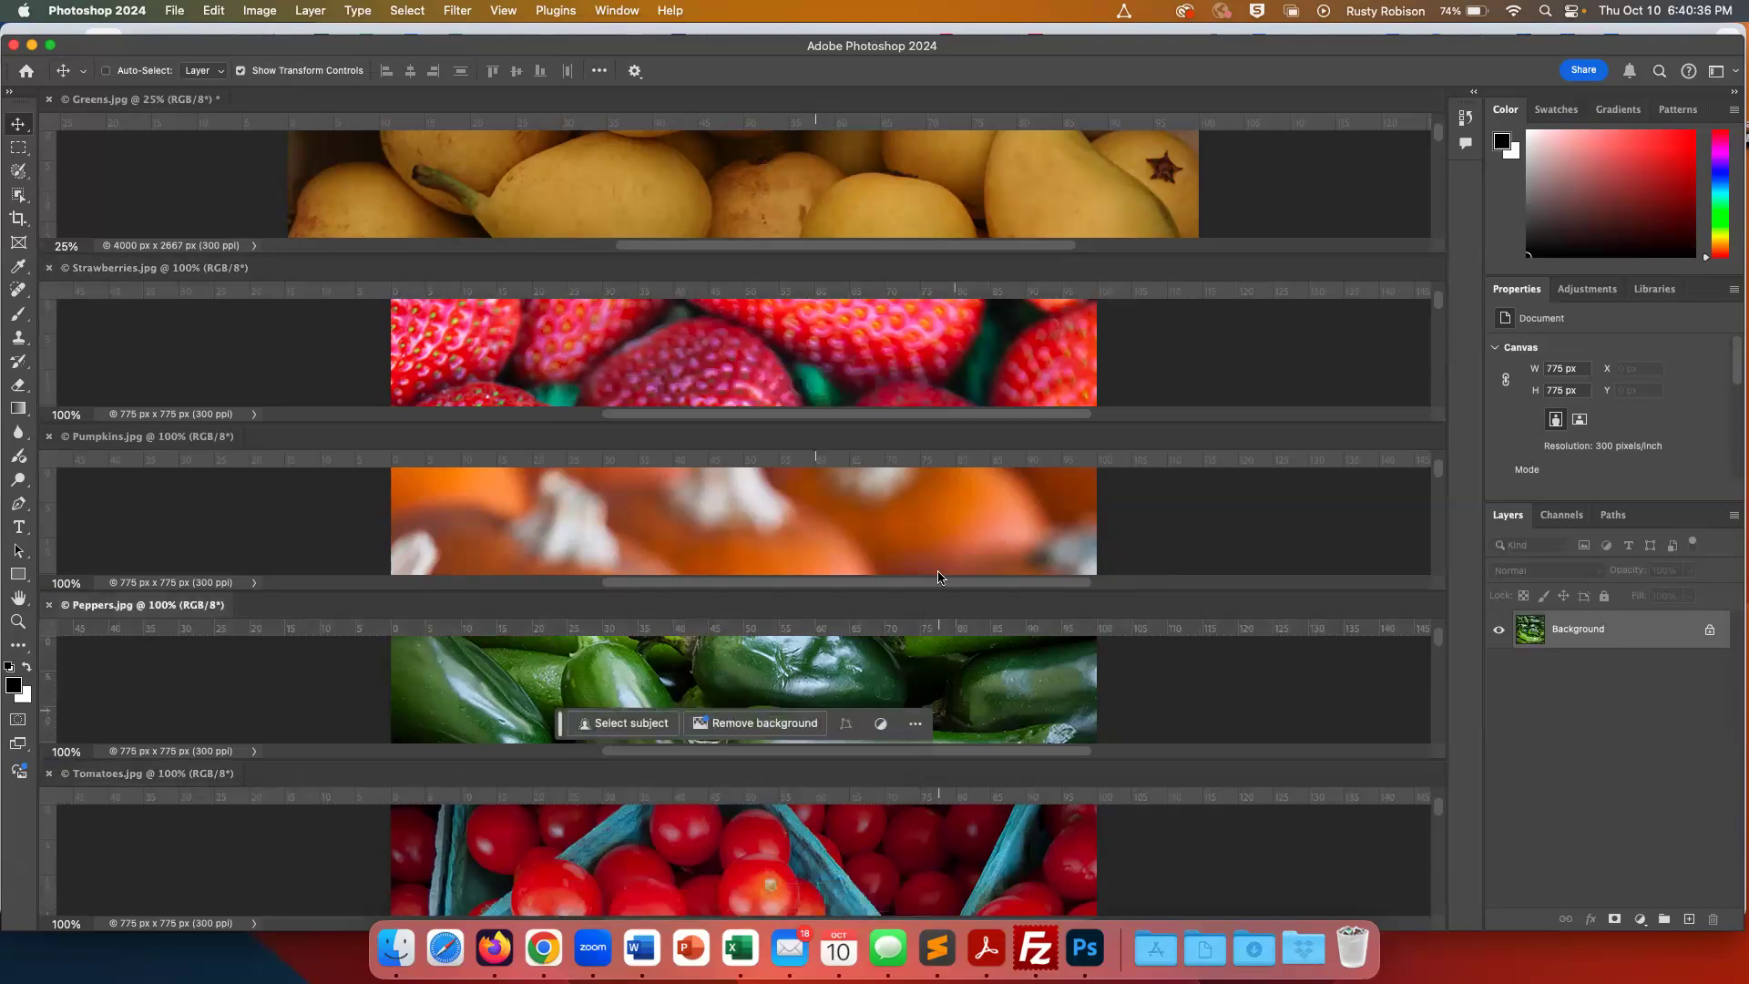
left_click(939, 541)
Copy the Background layer of Strawberries.jpg into Greens.jpg as a new layer and close Strawberries.jpg
left_click(956, 383)
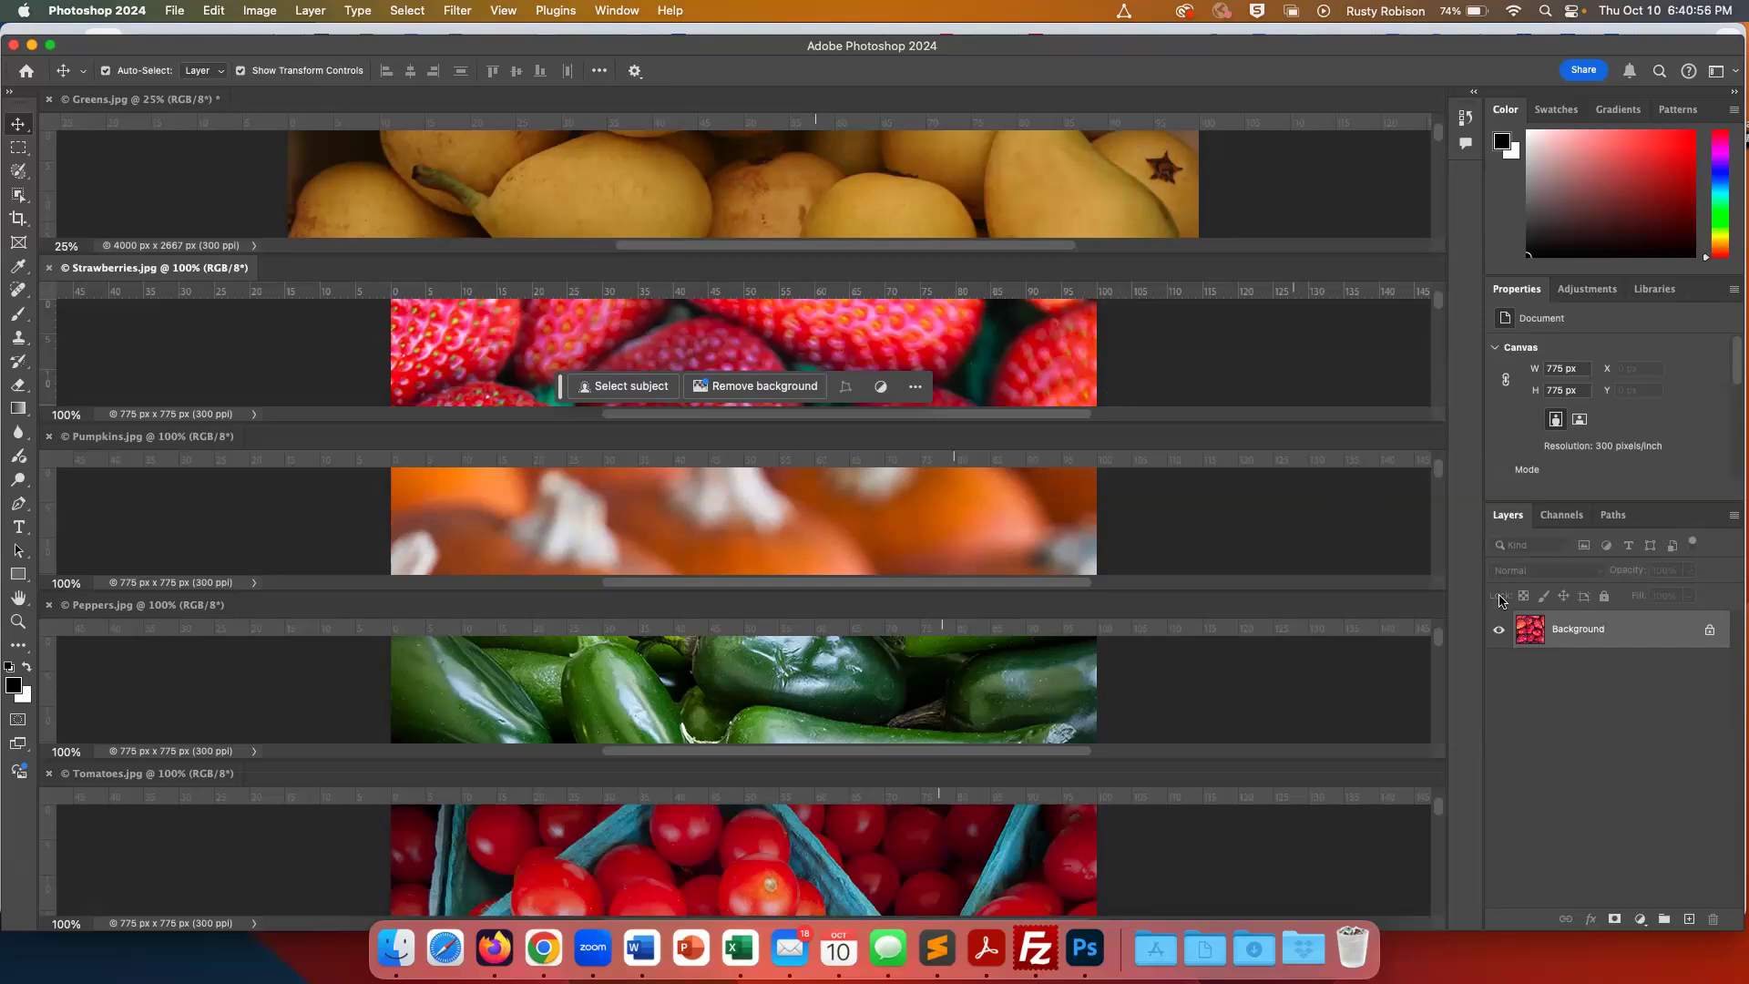
left_click_drag(1532, 633, 1169, 199)
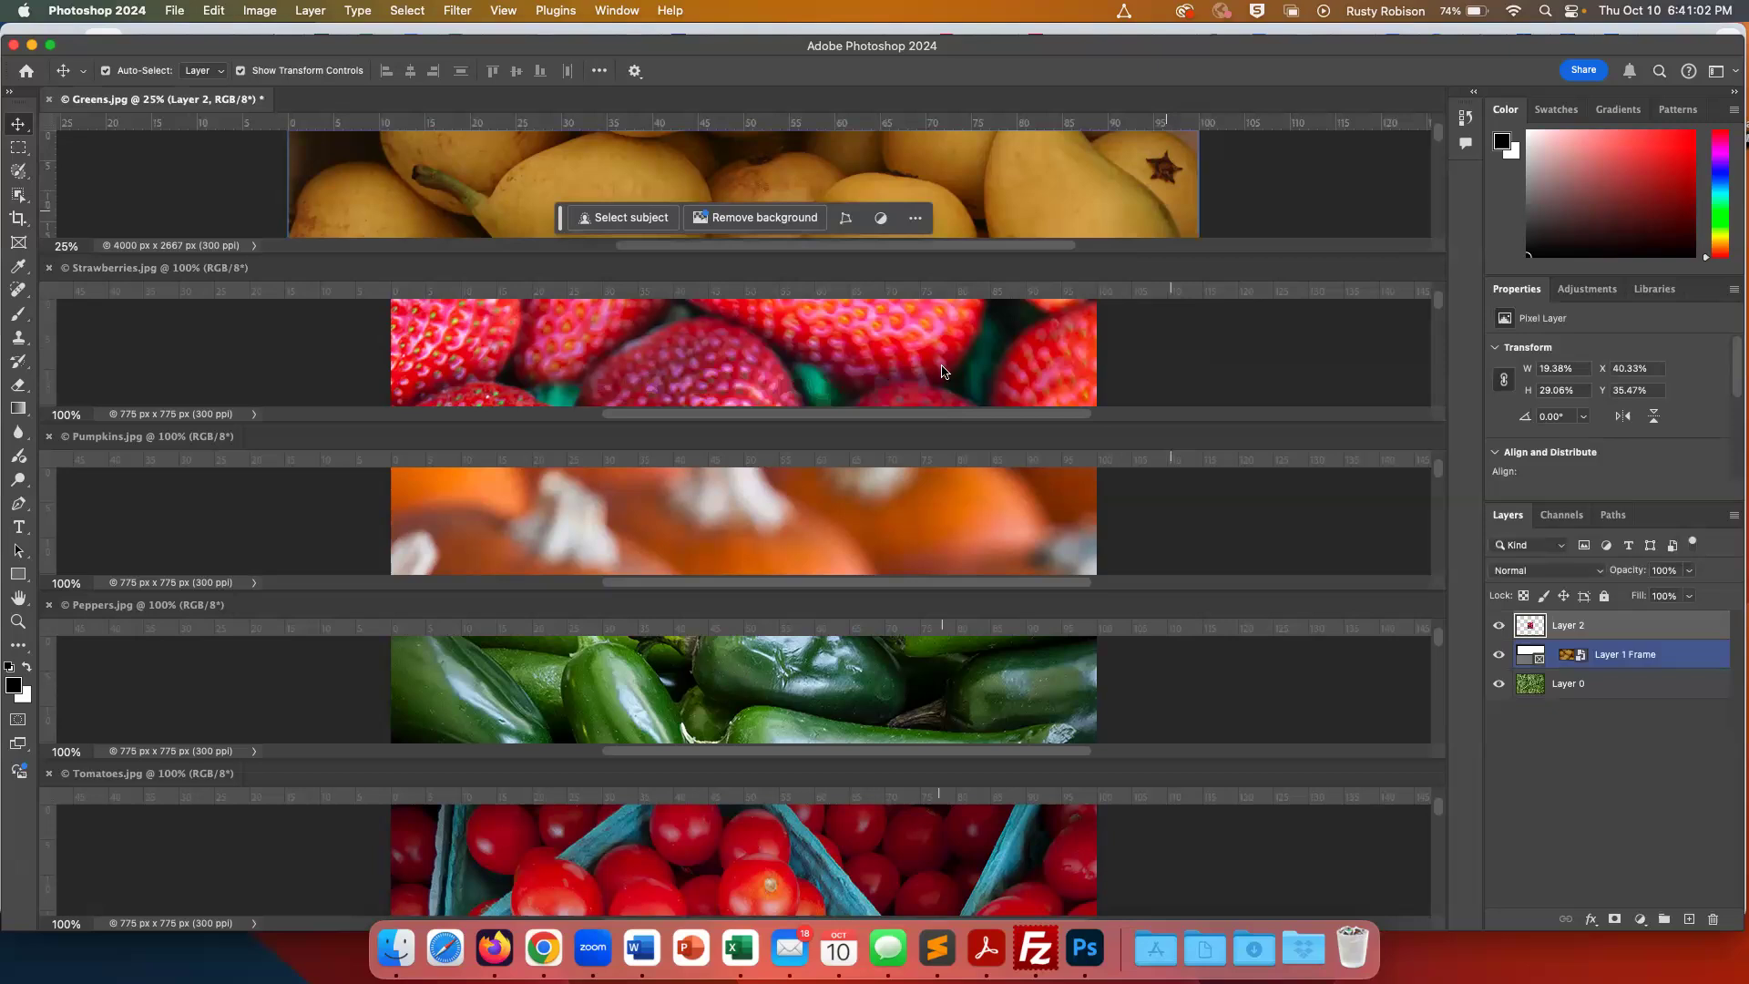
left_click(49, 269)
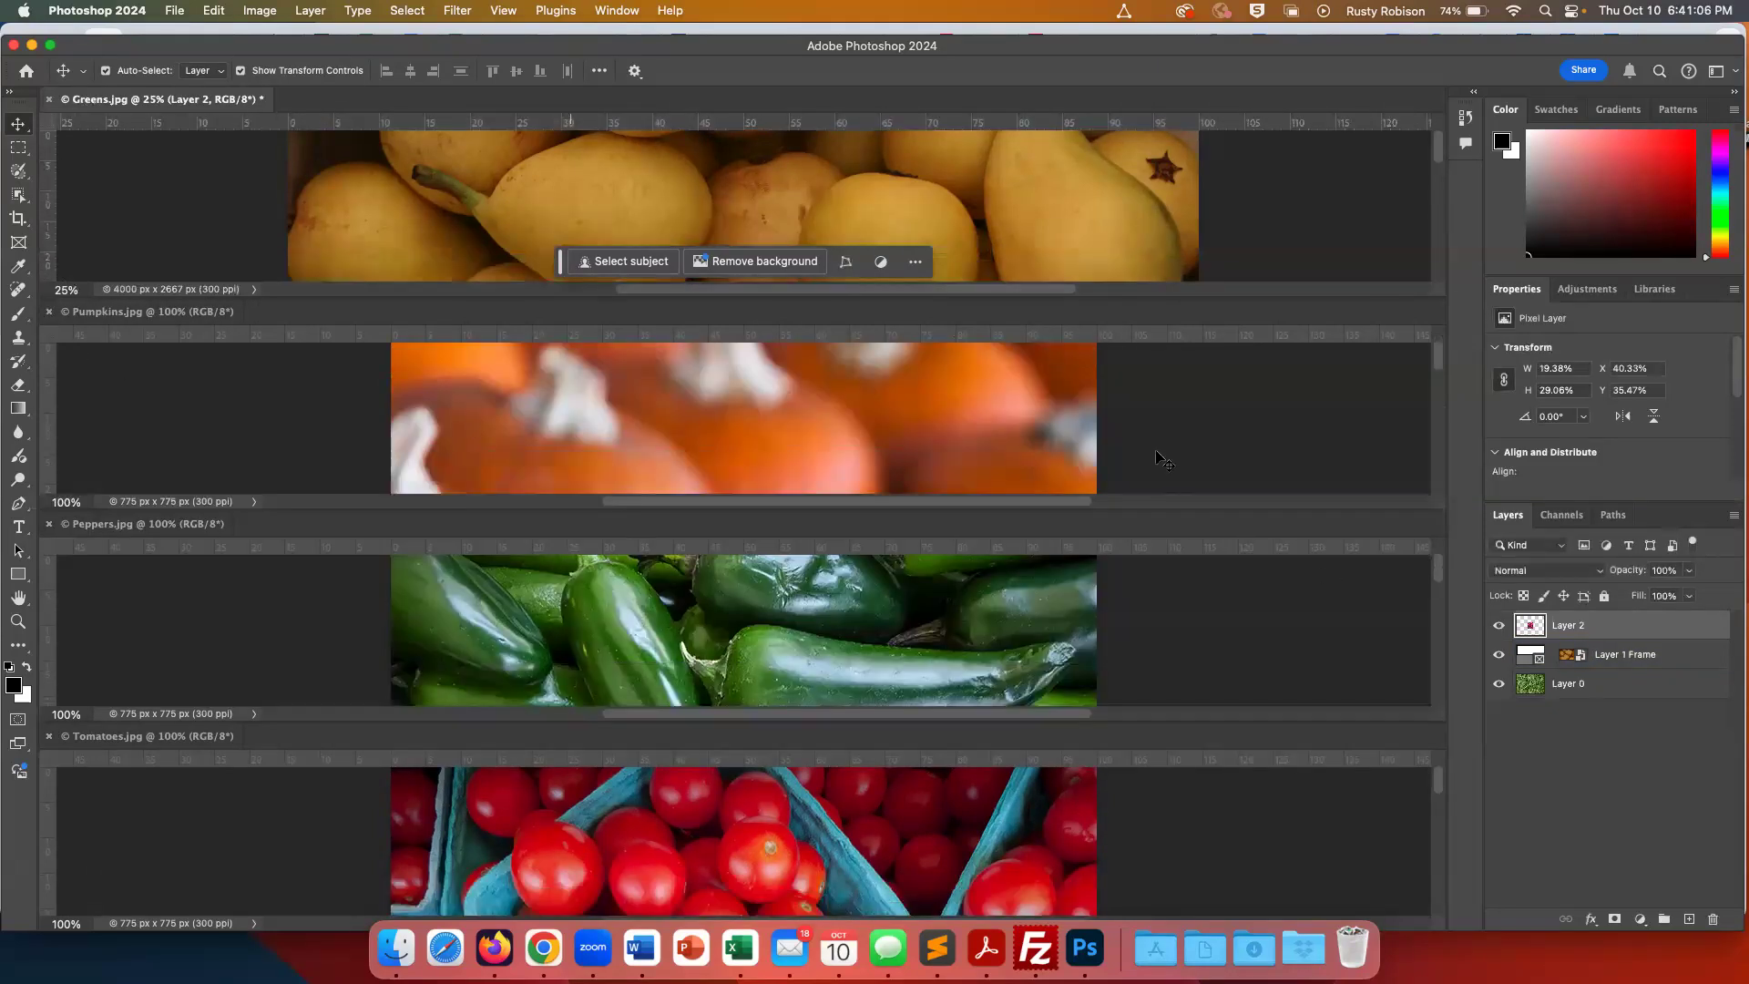
Copy the Background layer of Pumpkins.jpg into Greens.jpg as a new layer and close Pumpkins.jpg
left_click(1158, 453)
left_click_drag(1533, 640, 933, 231)
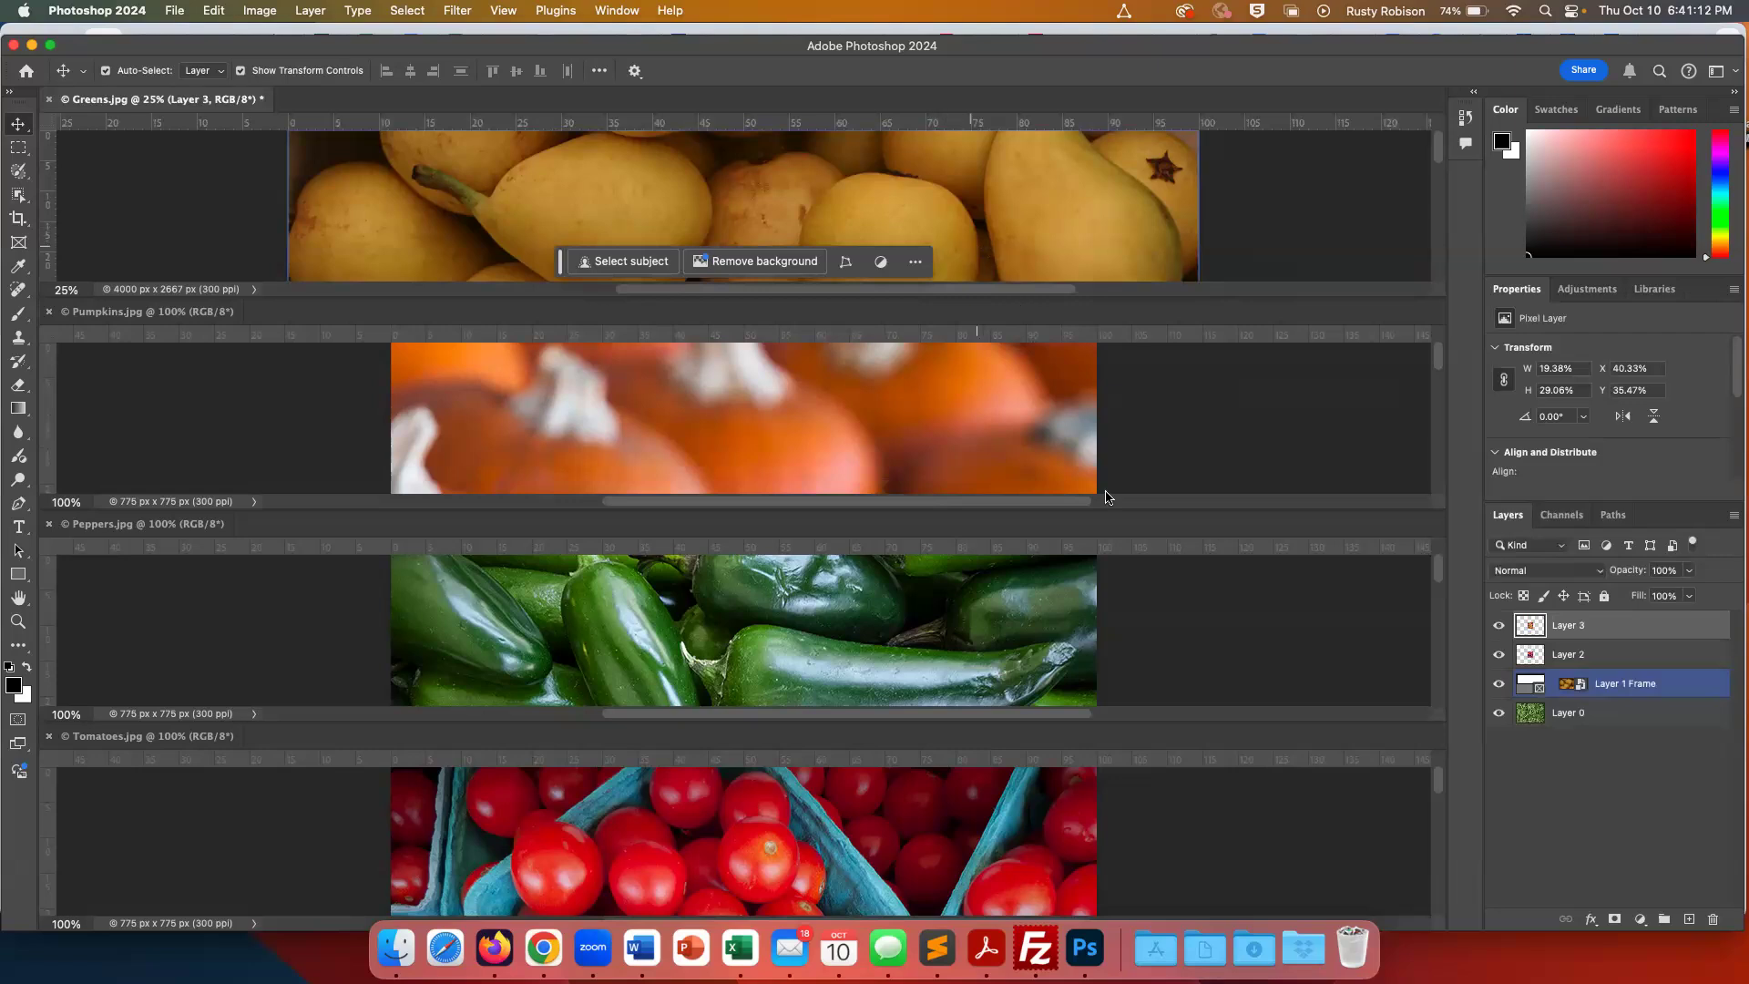
left_click(49, 313)
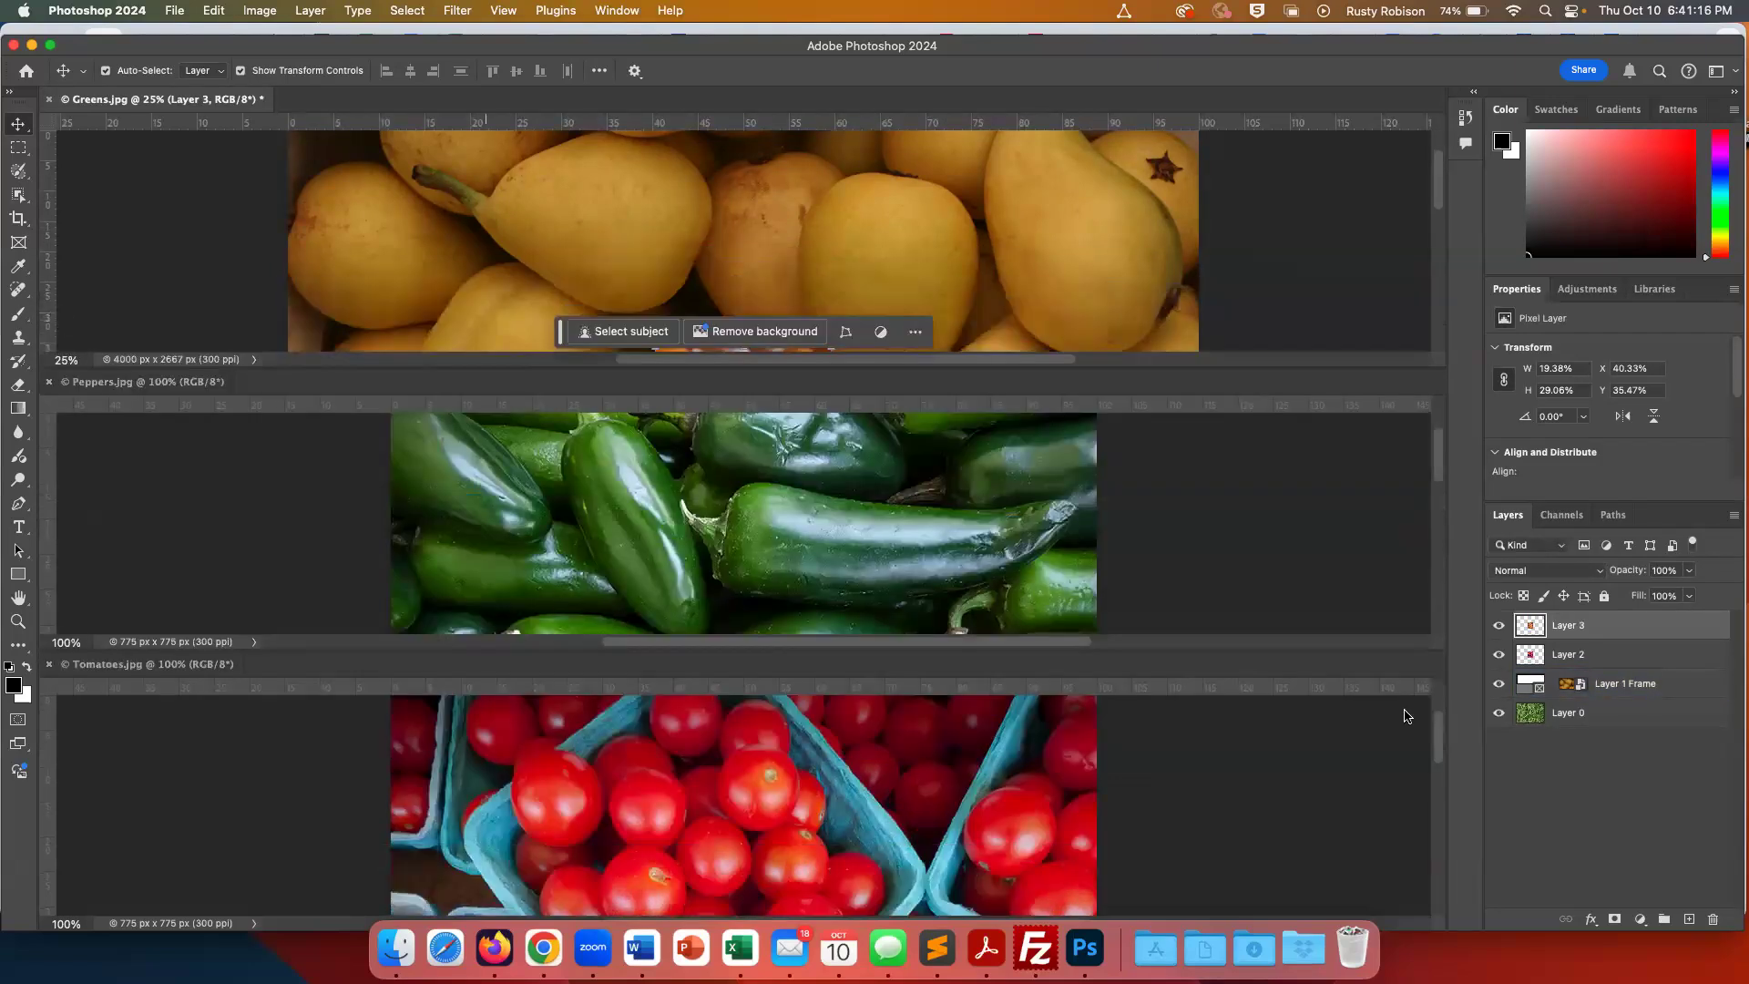
Copy the Background layer of Peppers.jpg onto the pears area of Greens.jpg and close Peppers.jpg
left_click(1189, 533)
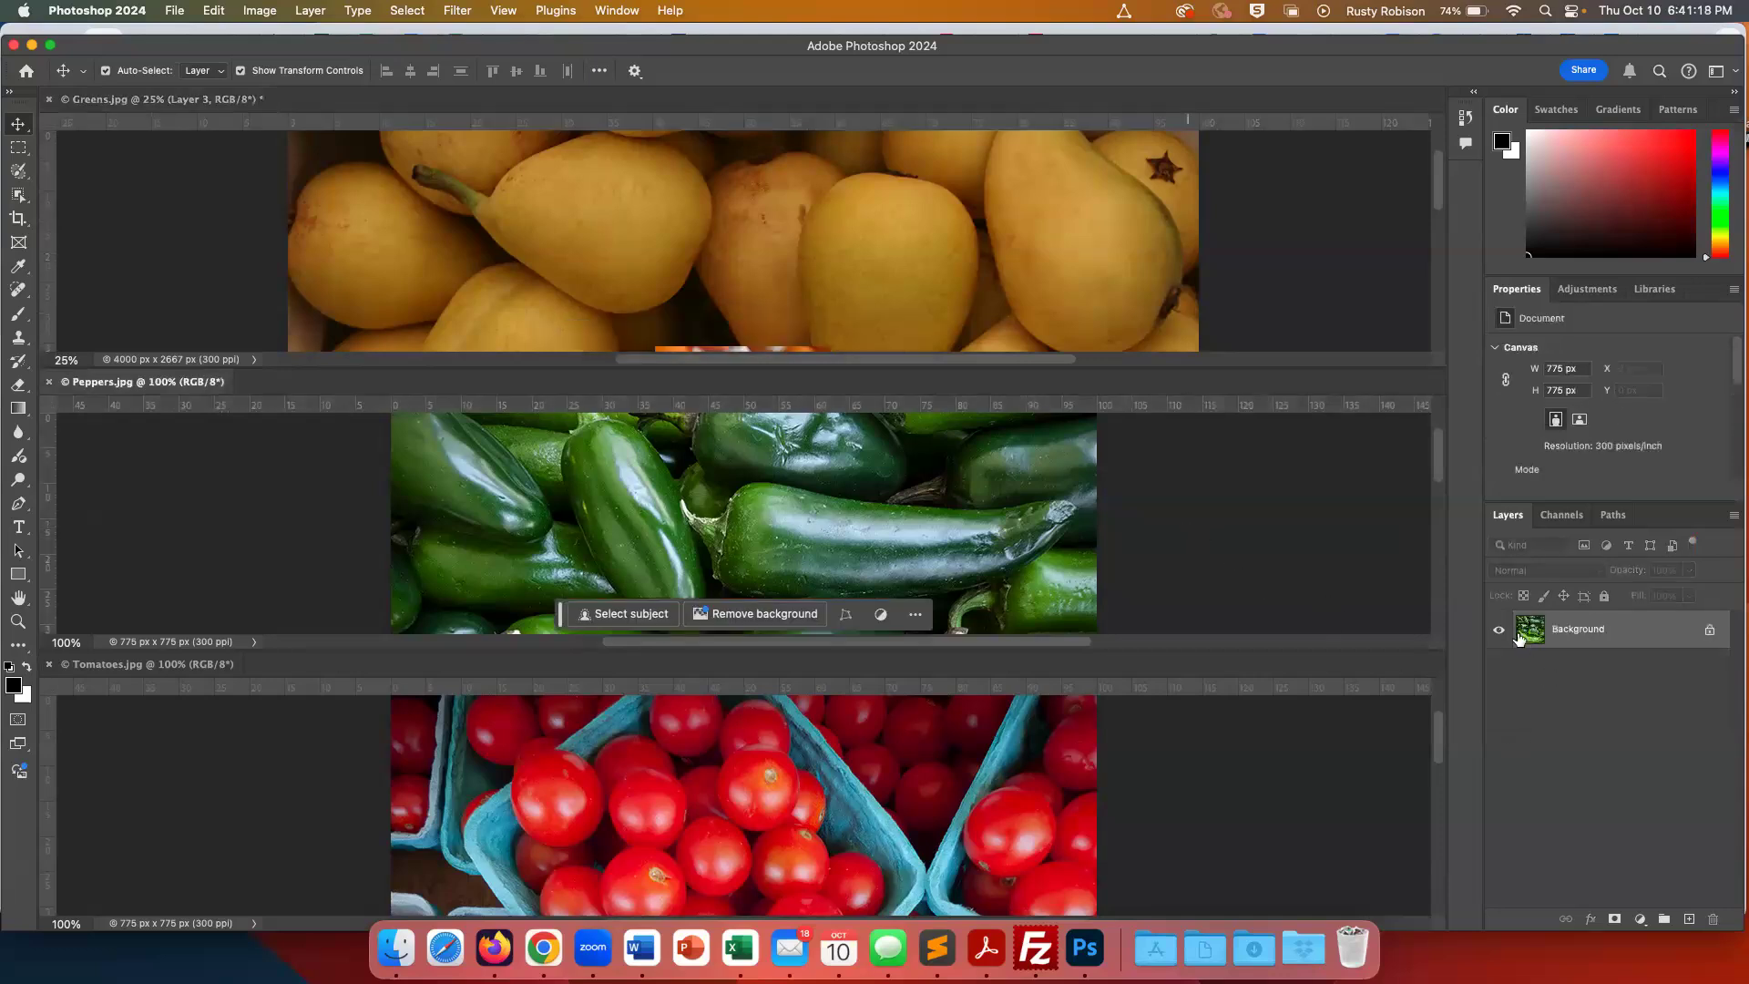
left_click_drag(1526, 627, 898, 303)
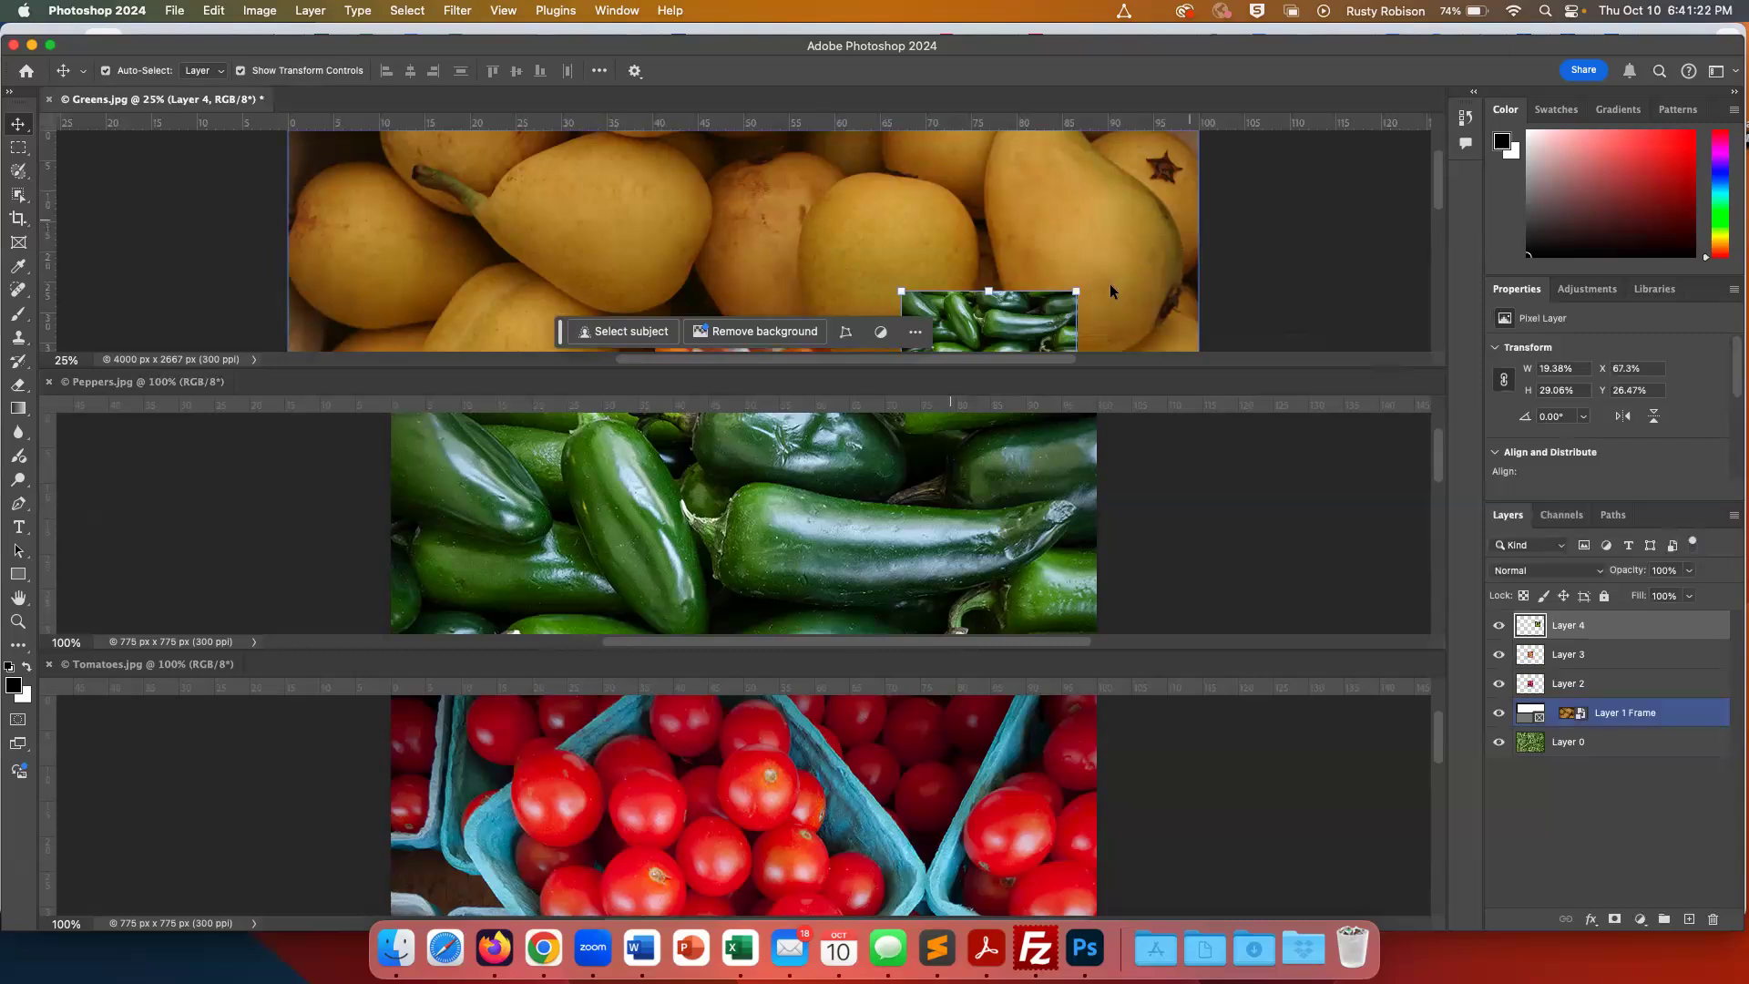
left_click(1074, 242)
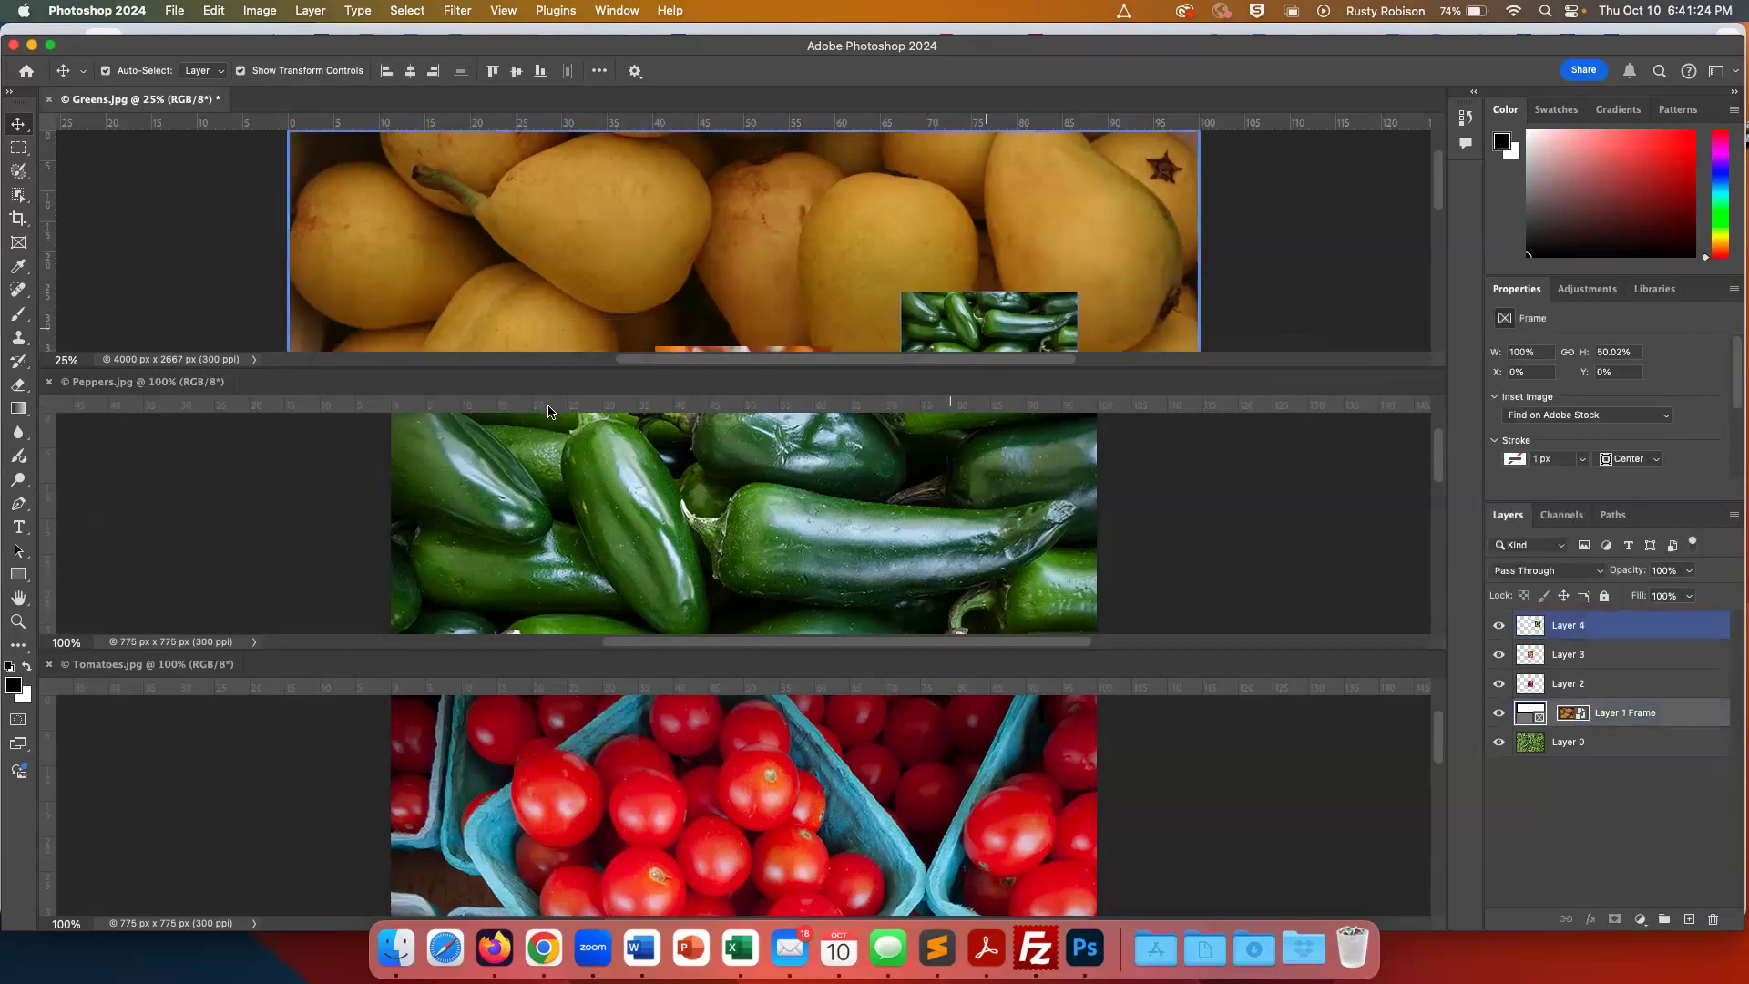
left_click(50, 382)
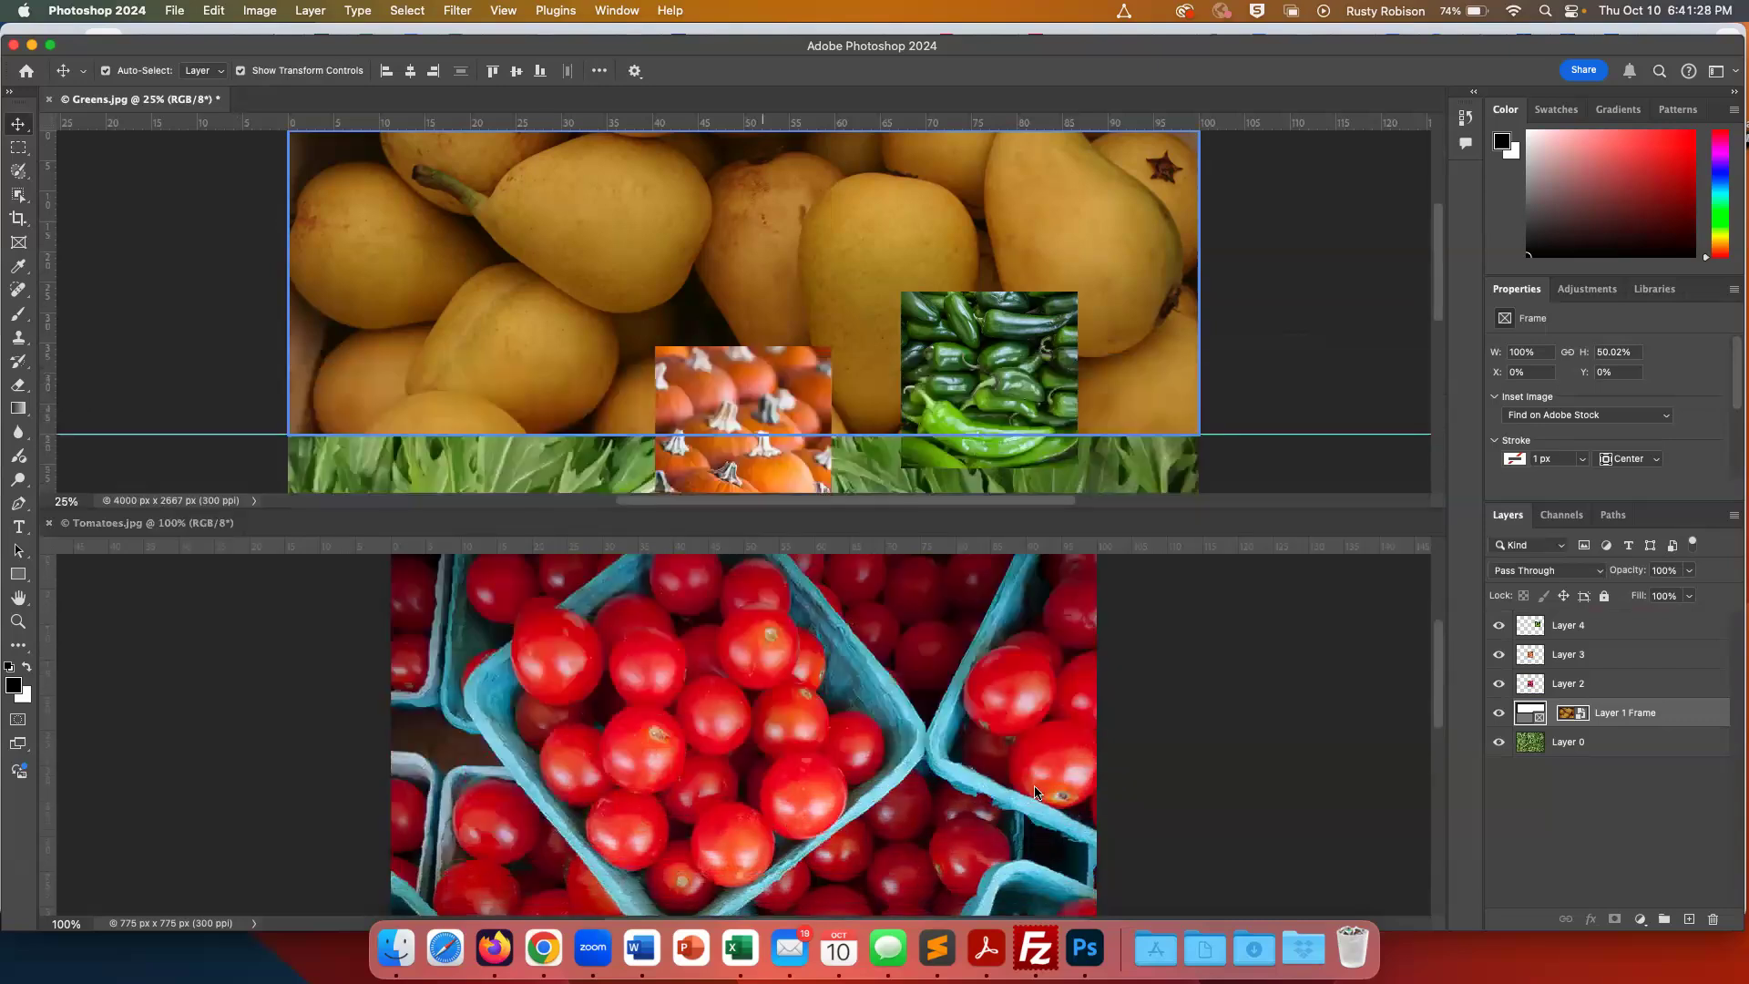
Copy the Background layer of Tomatoes.jpg onto the pears area of Greens.jpg and close Tomatoes.jpg
left_click(1543, 685)
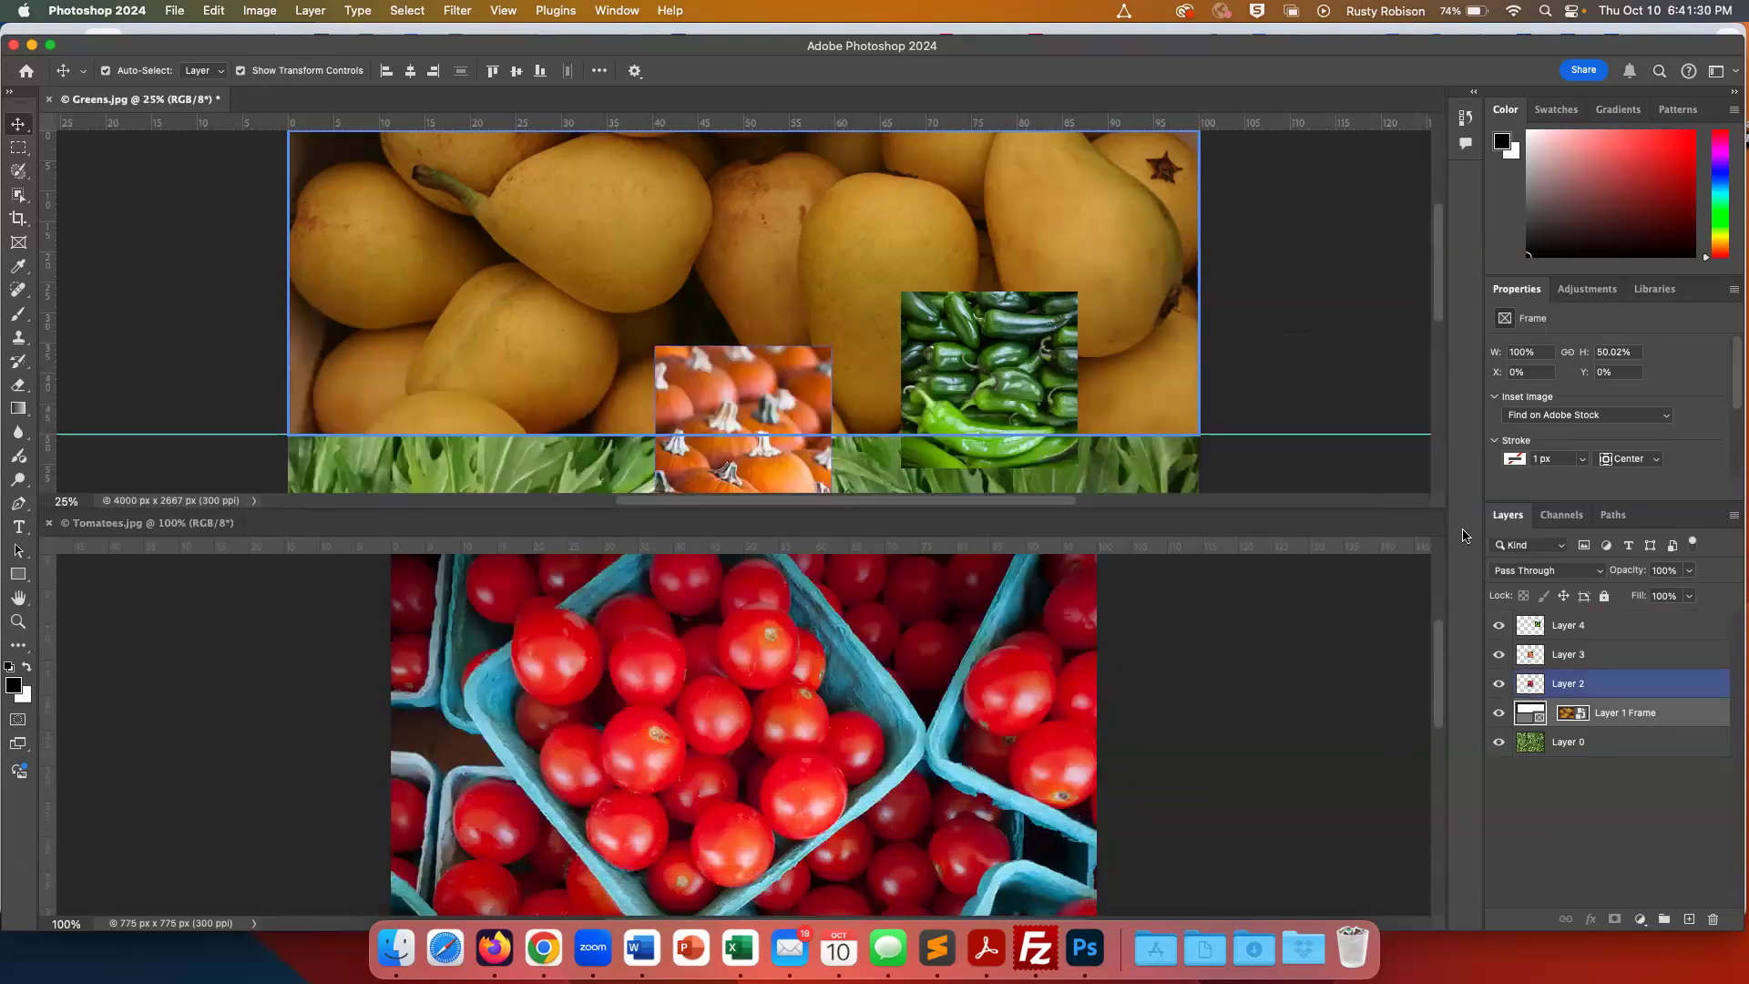
left_click(1228, 724)
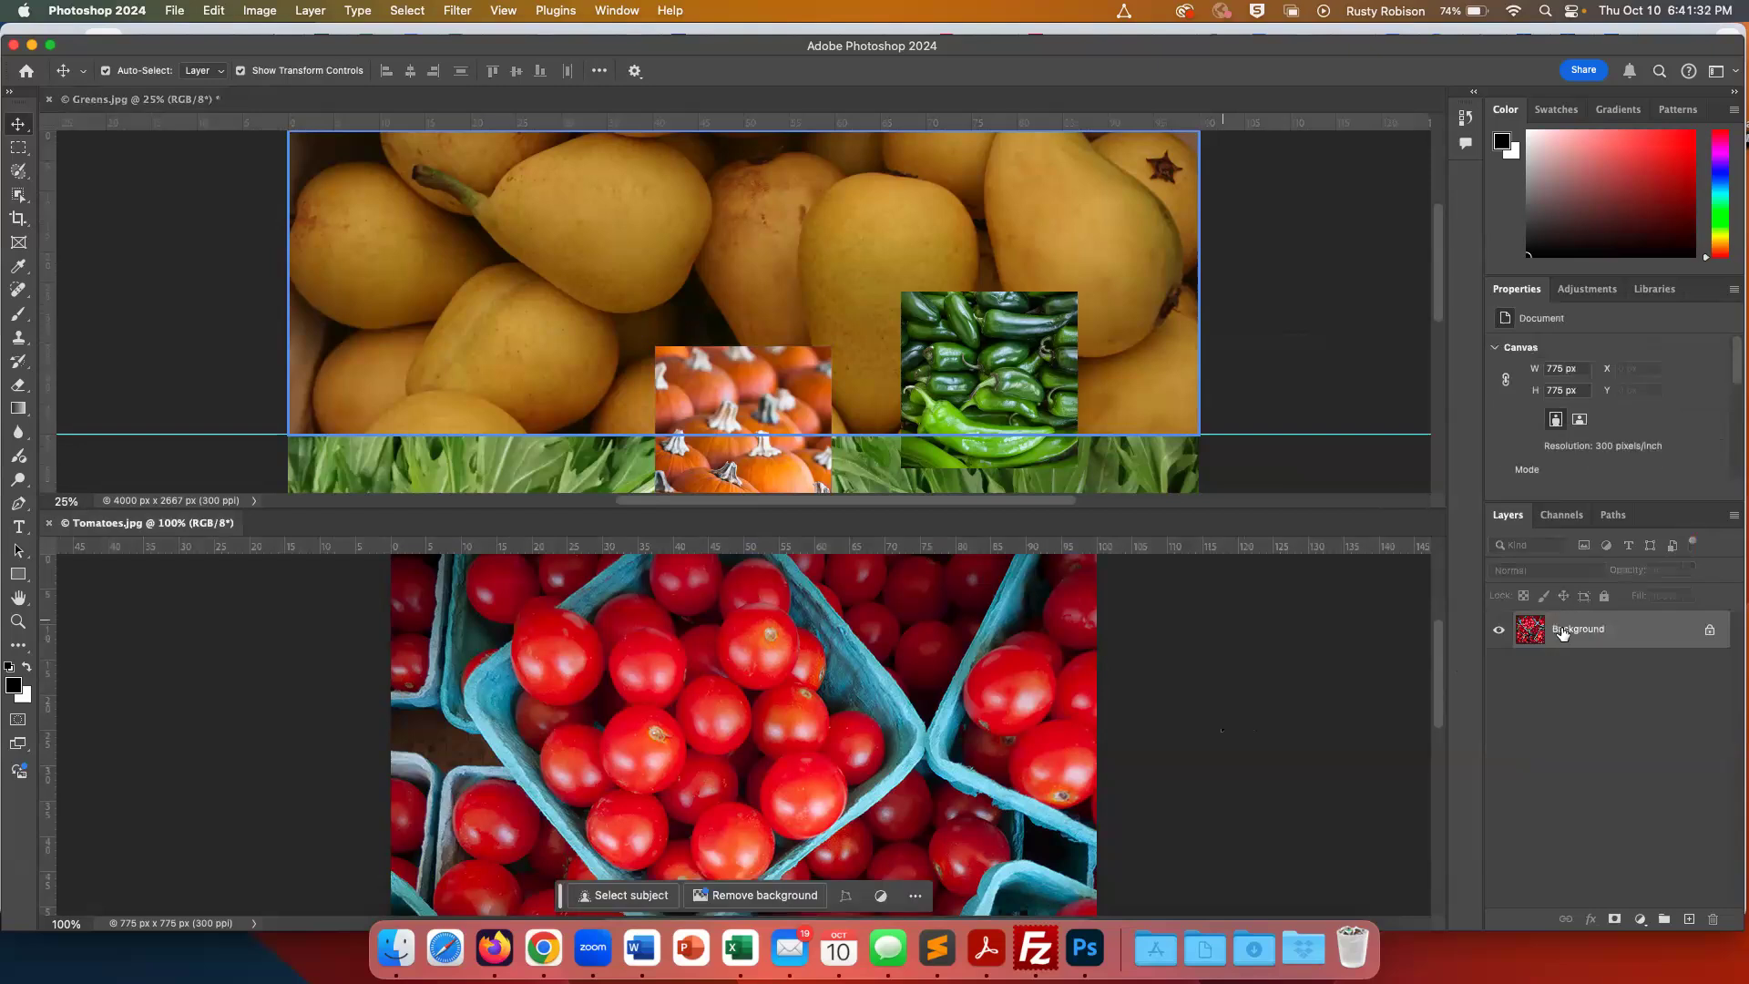
left_click_drag(1562, 633, 792, 339)
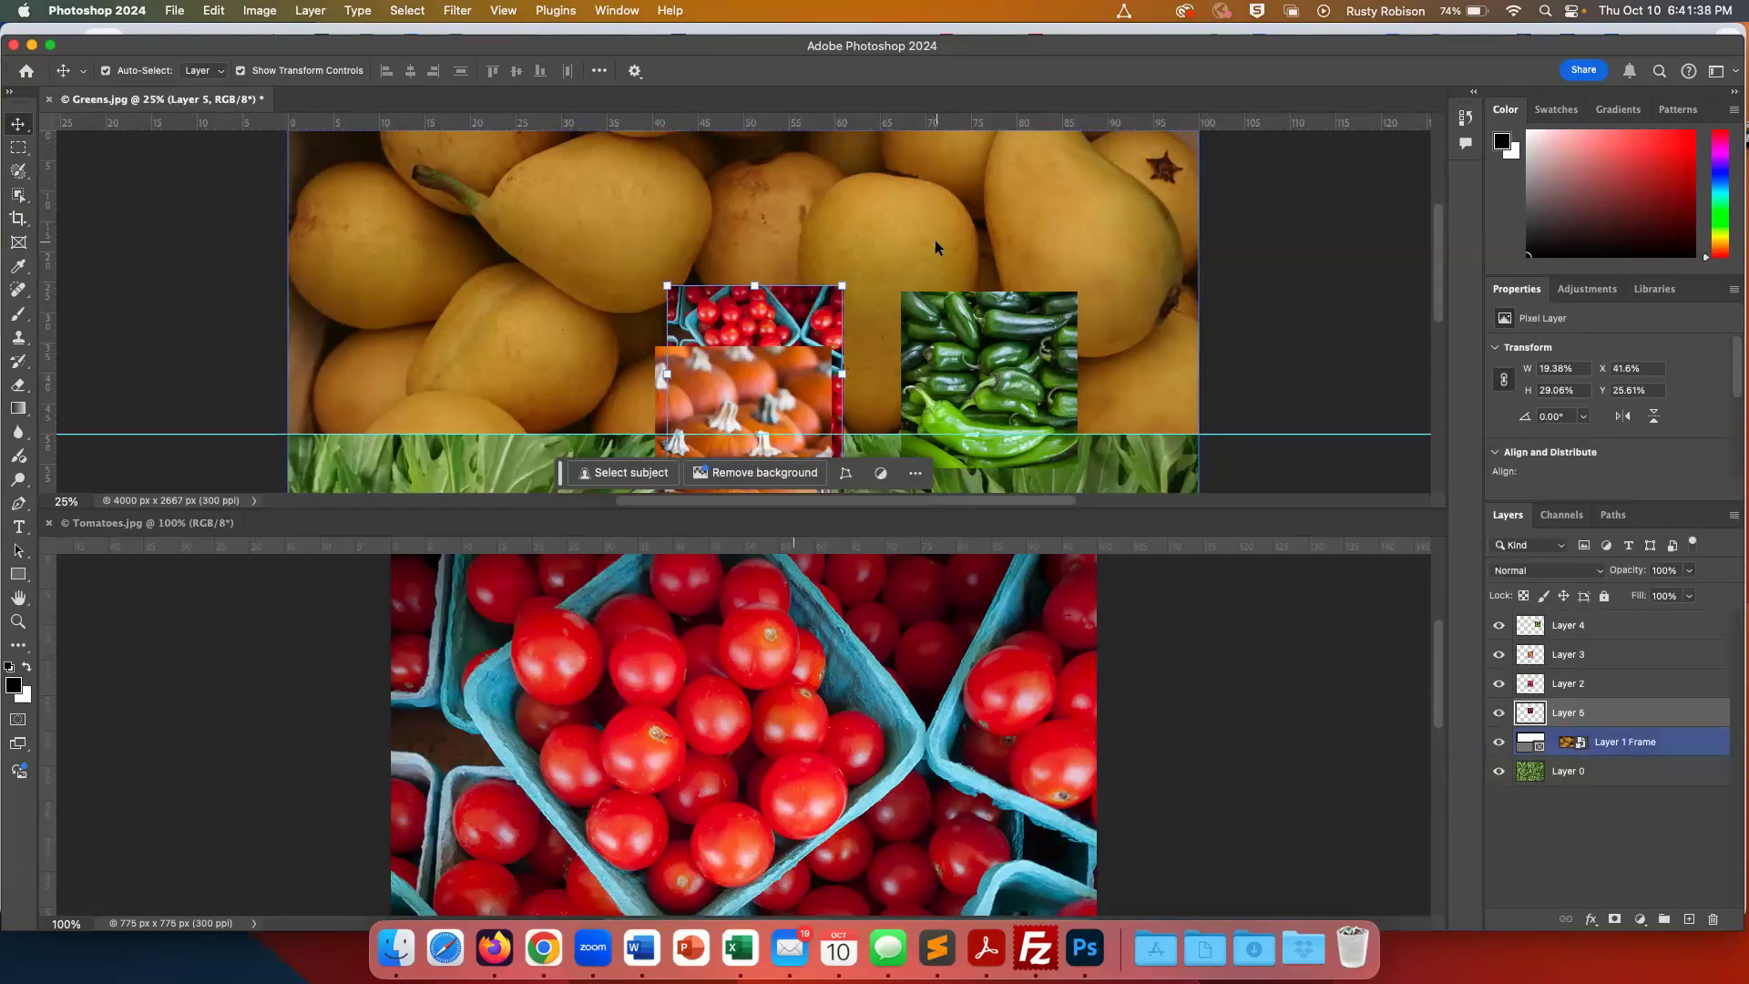
left_click(49, 522)
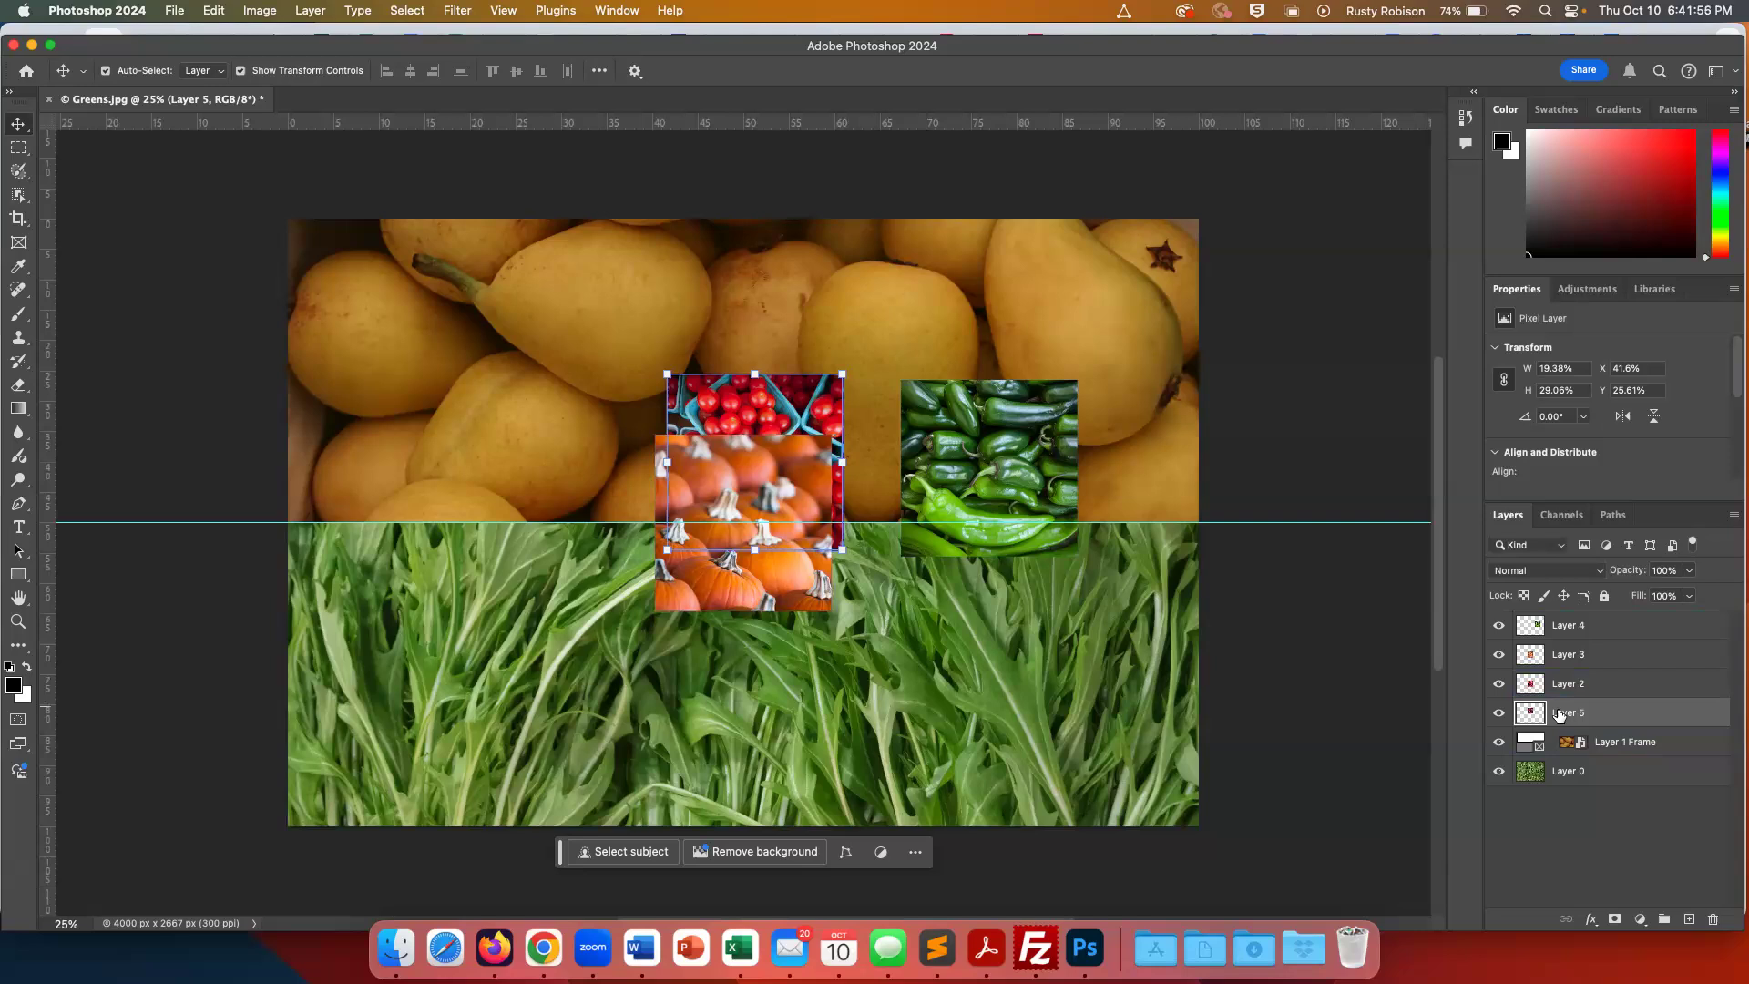
Select the four layers from Layer 5 up to Layer 4 and align their horizontal and vertical centers
left_click(1595, 625, "shift")
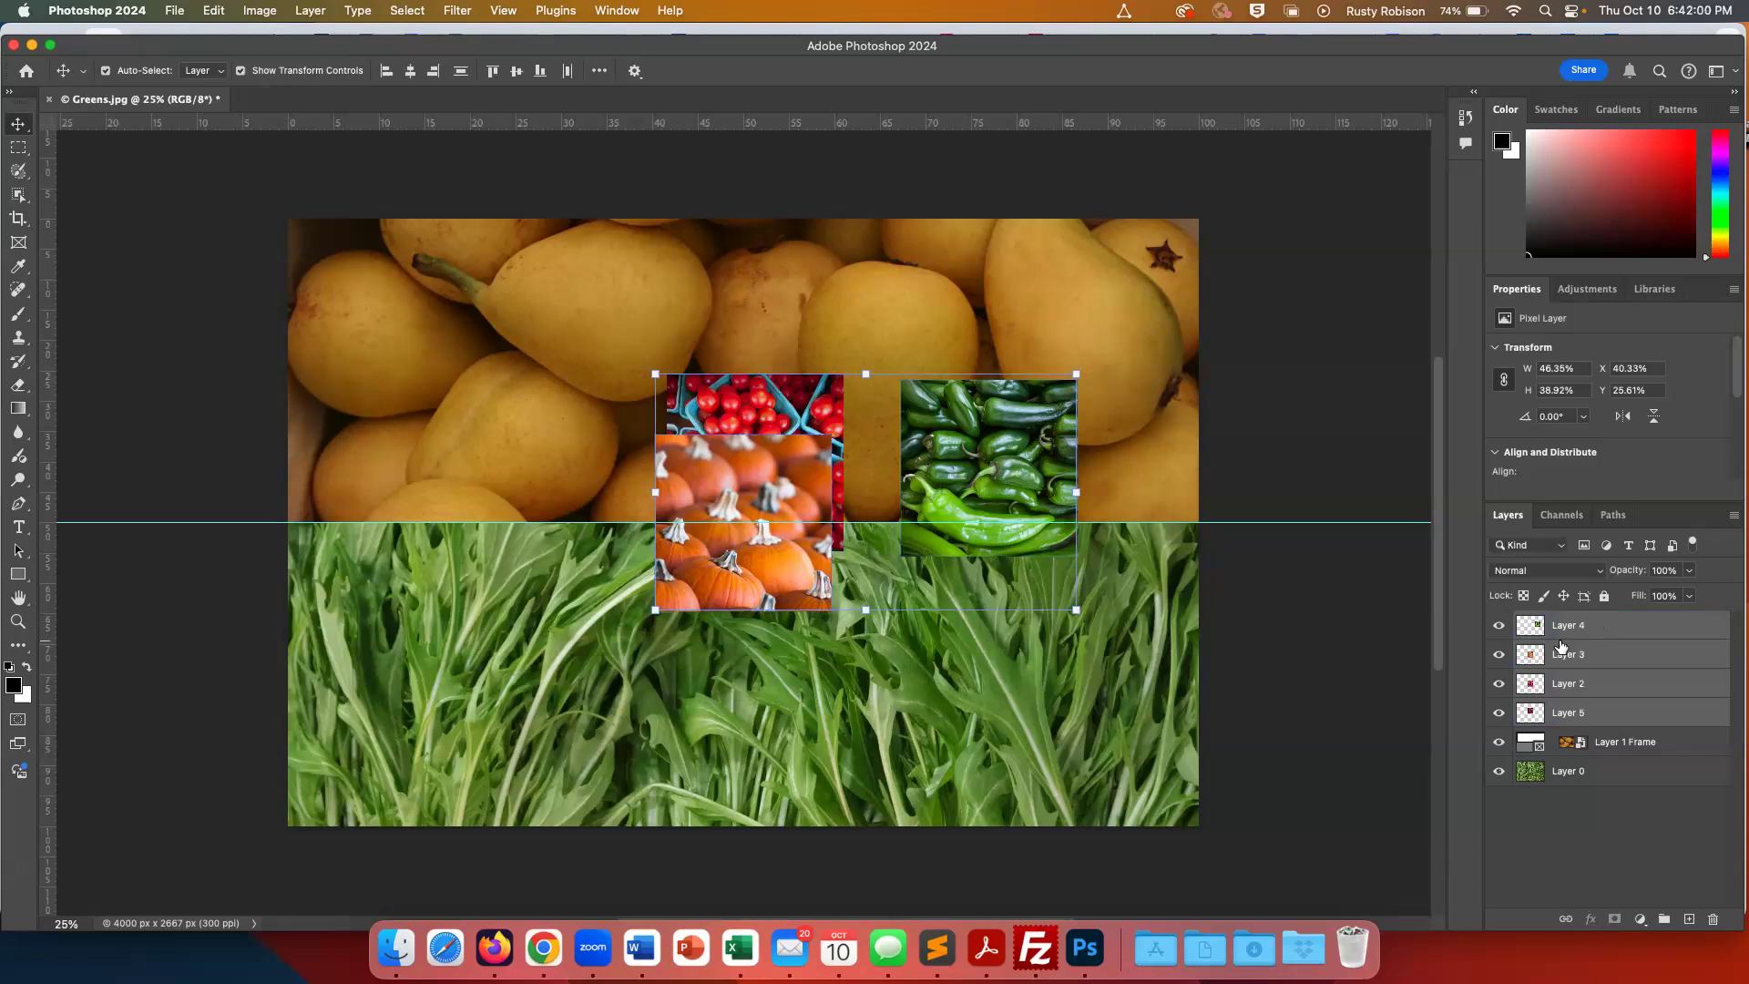
left_click(1581, 719)
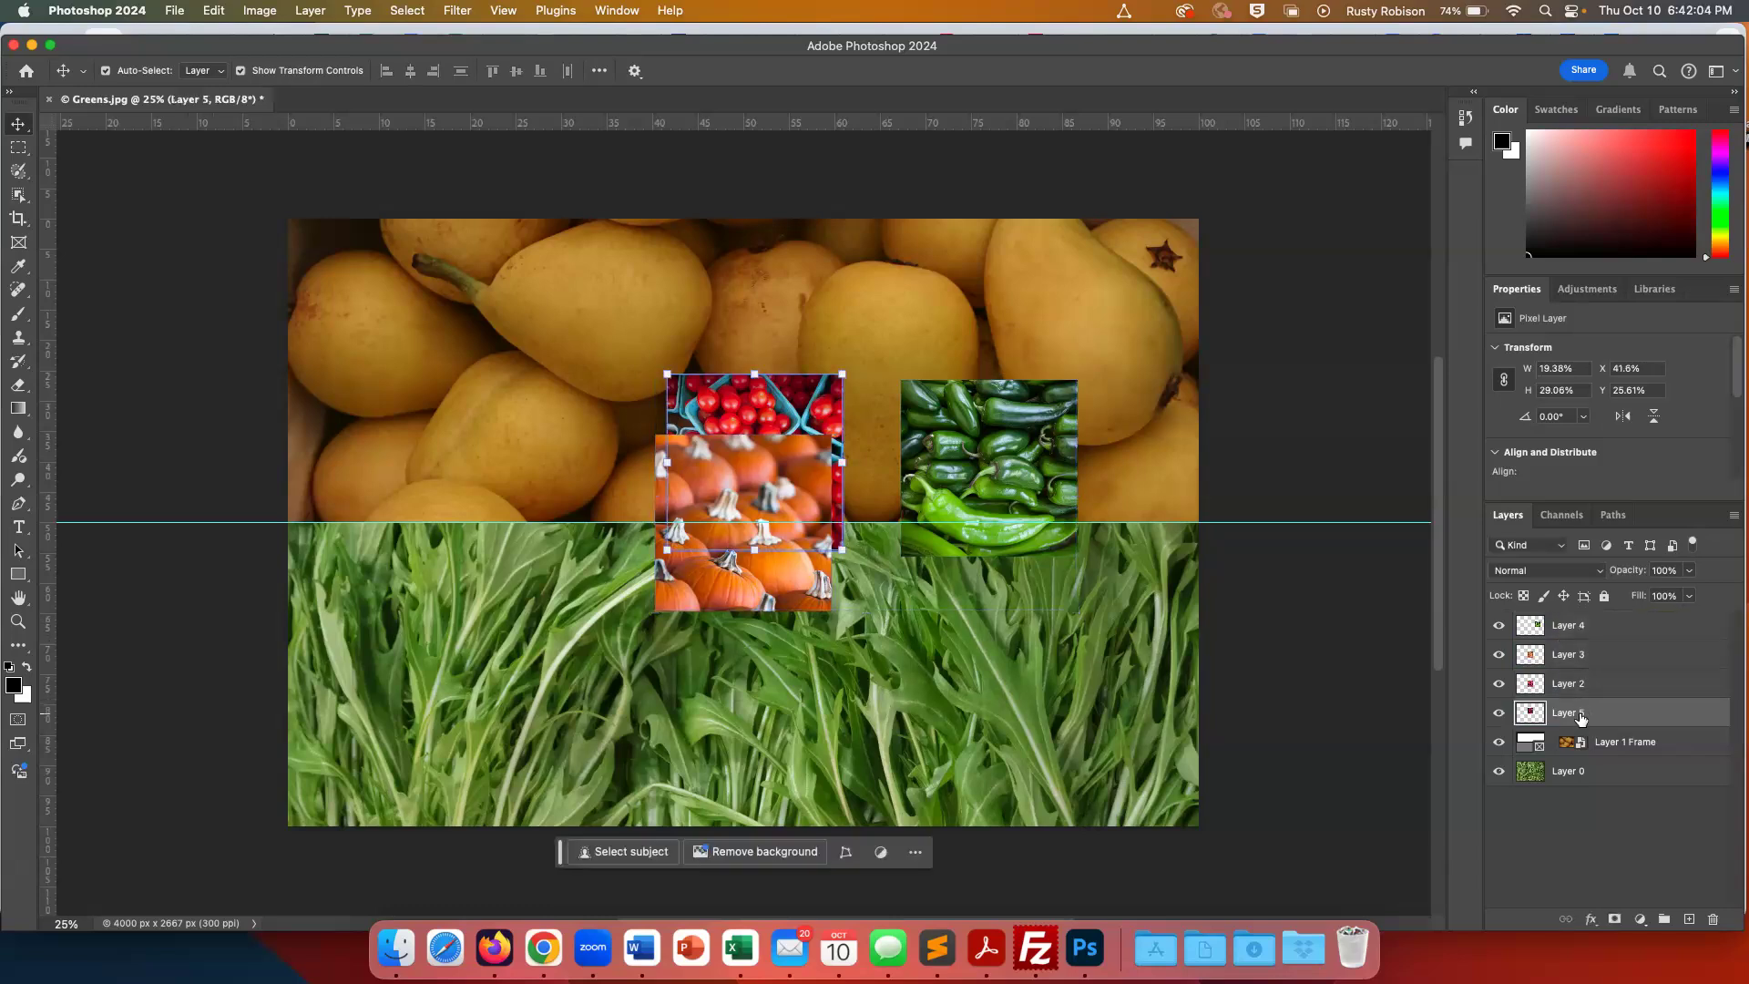
left_click(1582, 629, "shift")
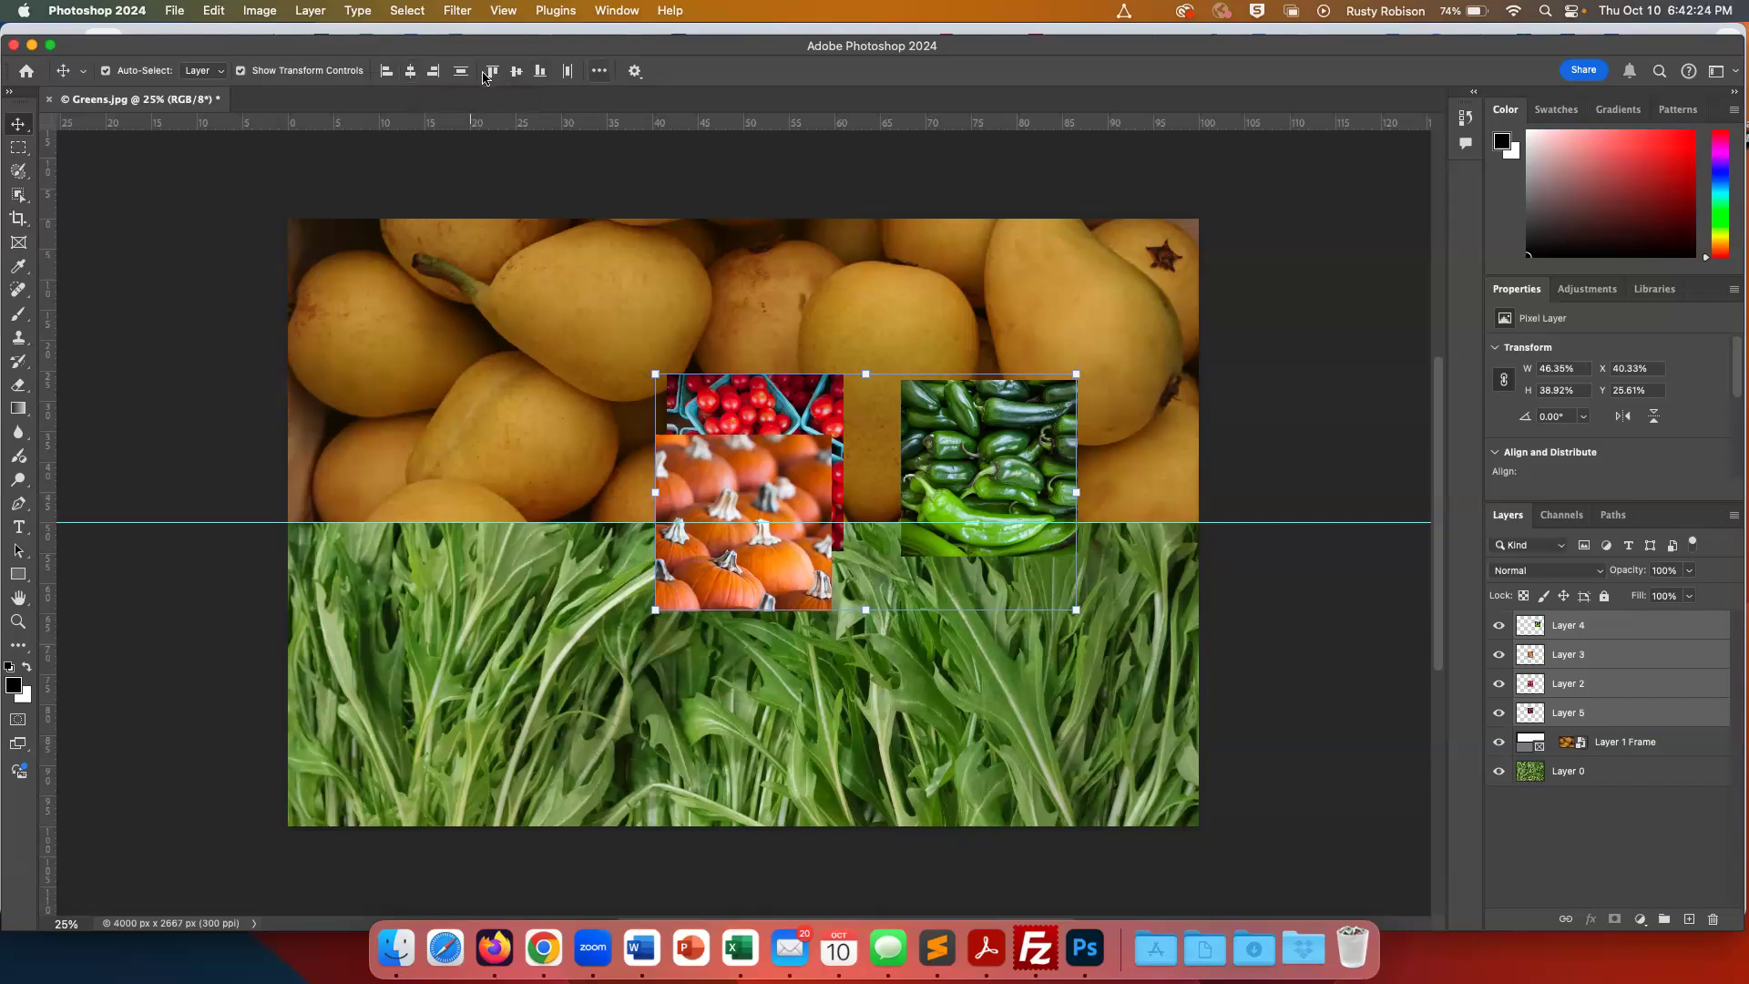
left_click(411, 71)
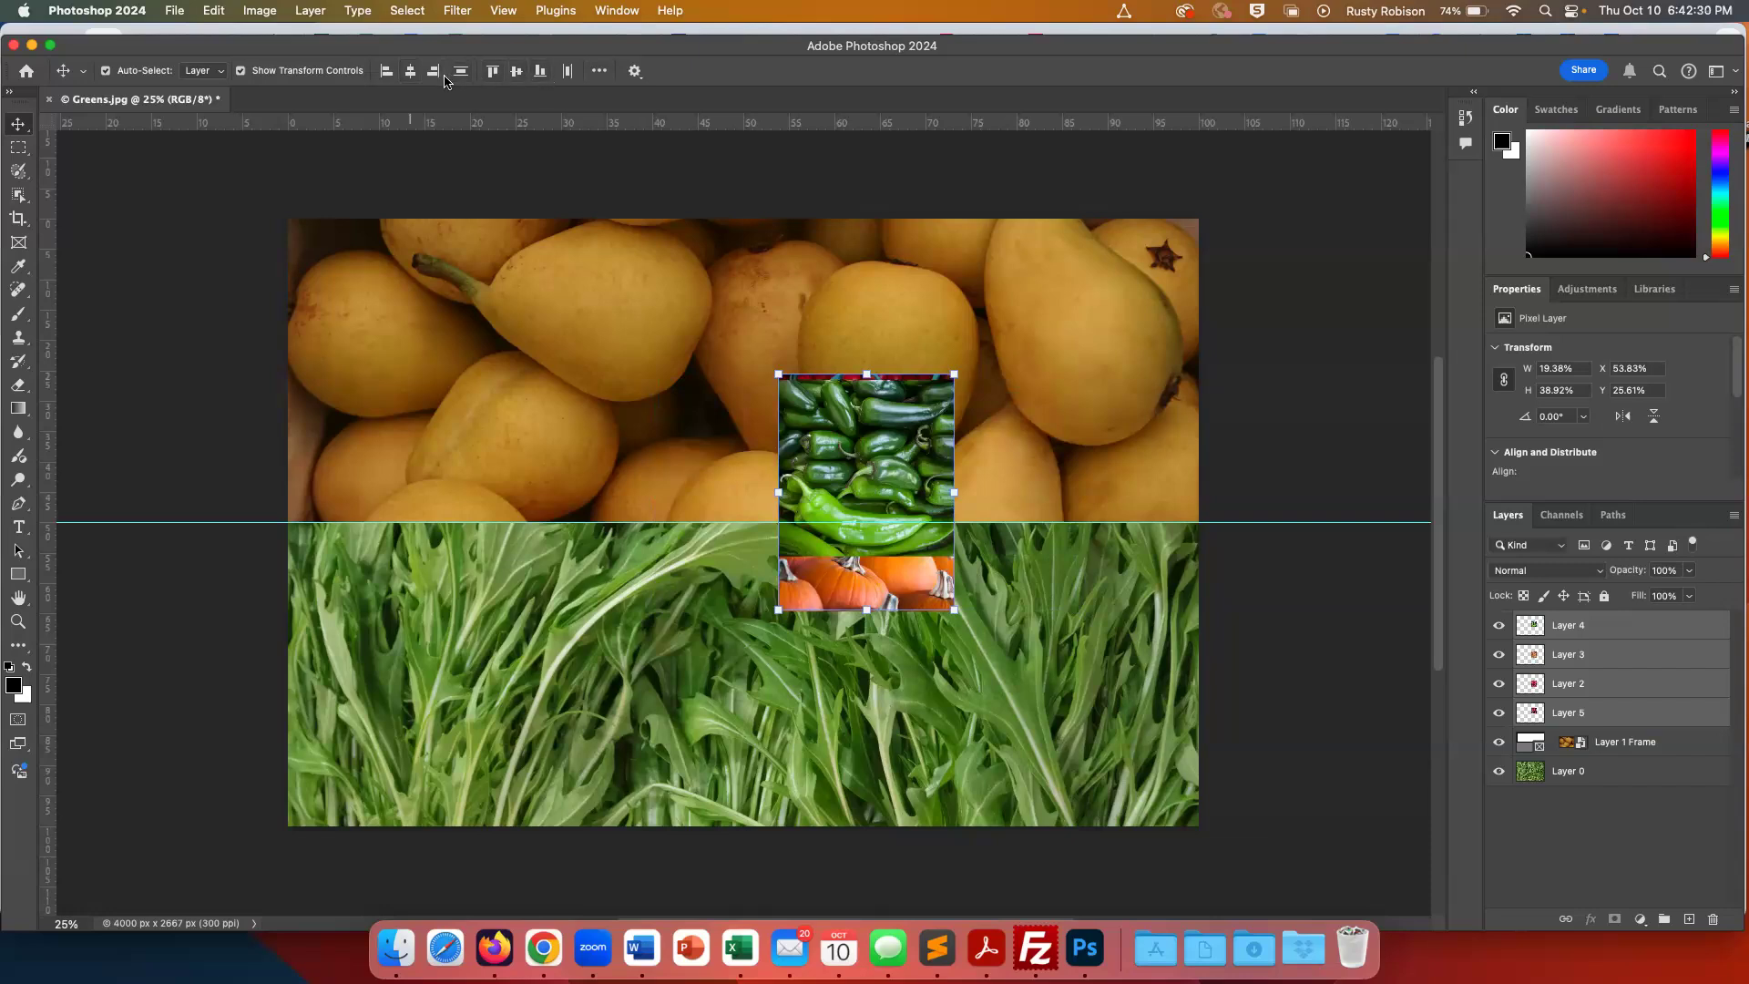
left_click(514, 73)
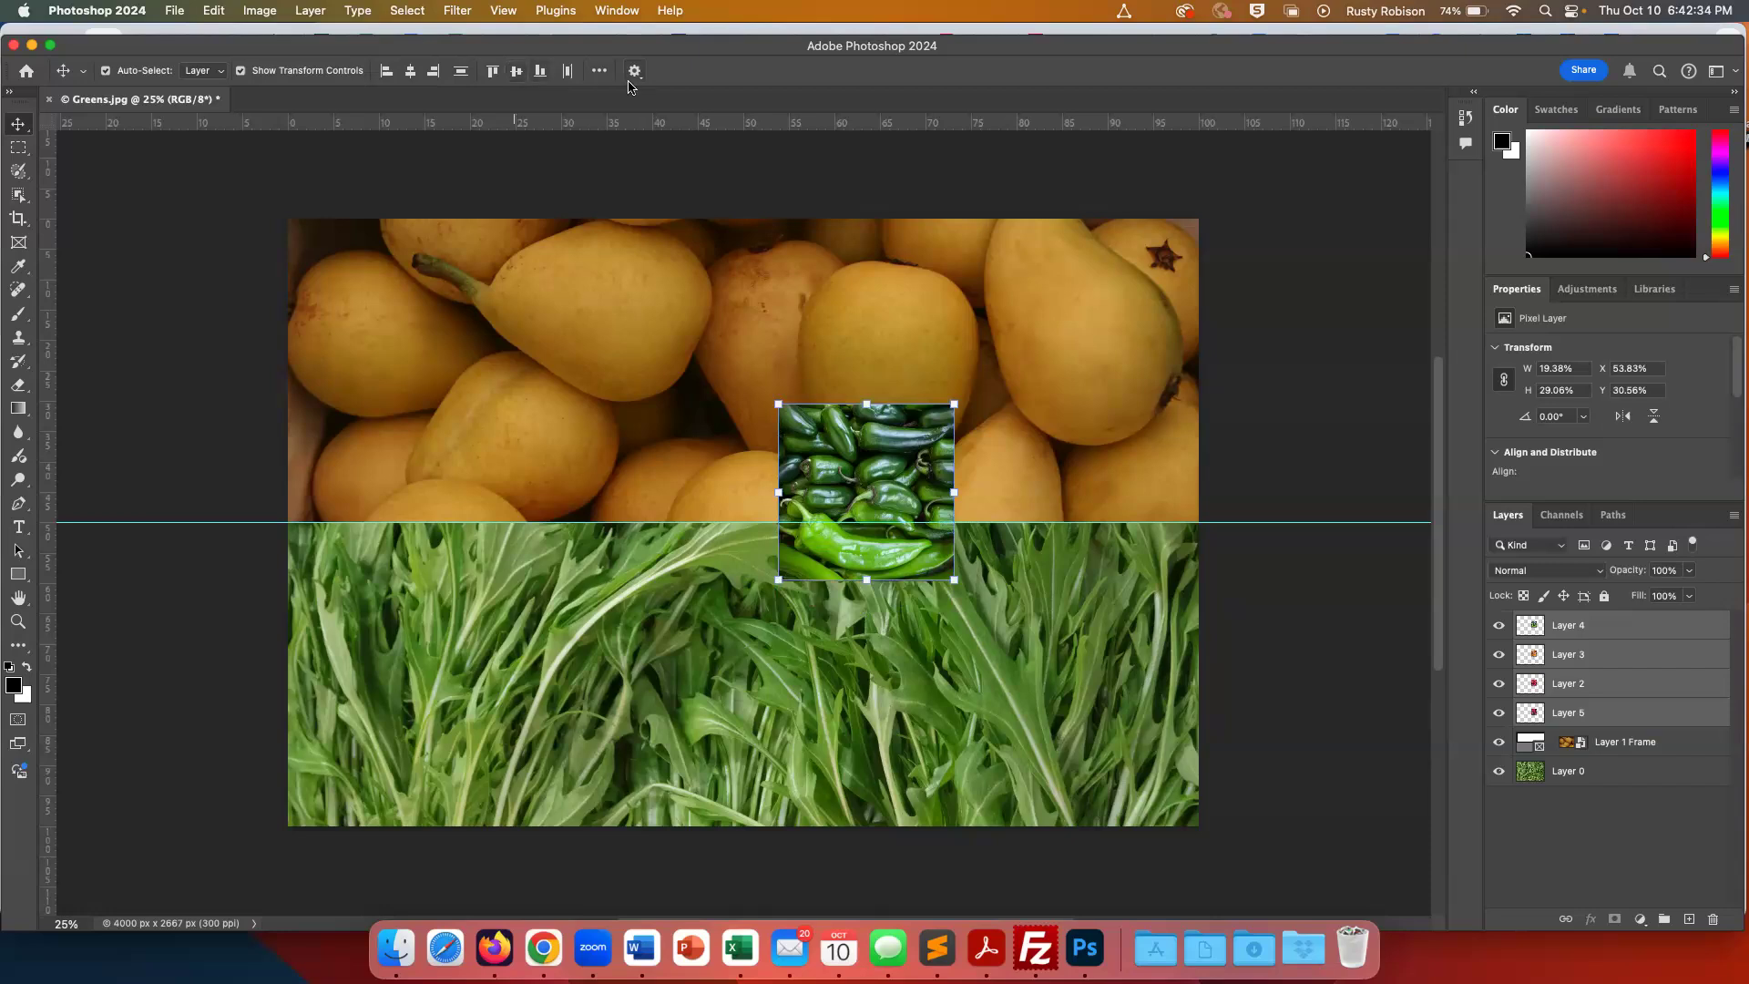
Align the horizontal and vertical centers of the four selected image layers to the canvas, and deselect them
left_click(600, 73)
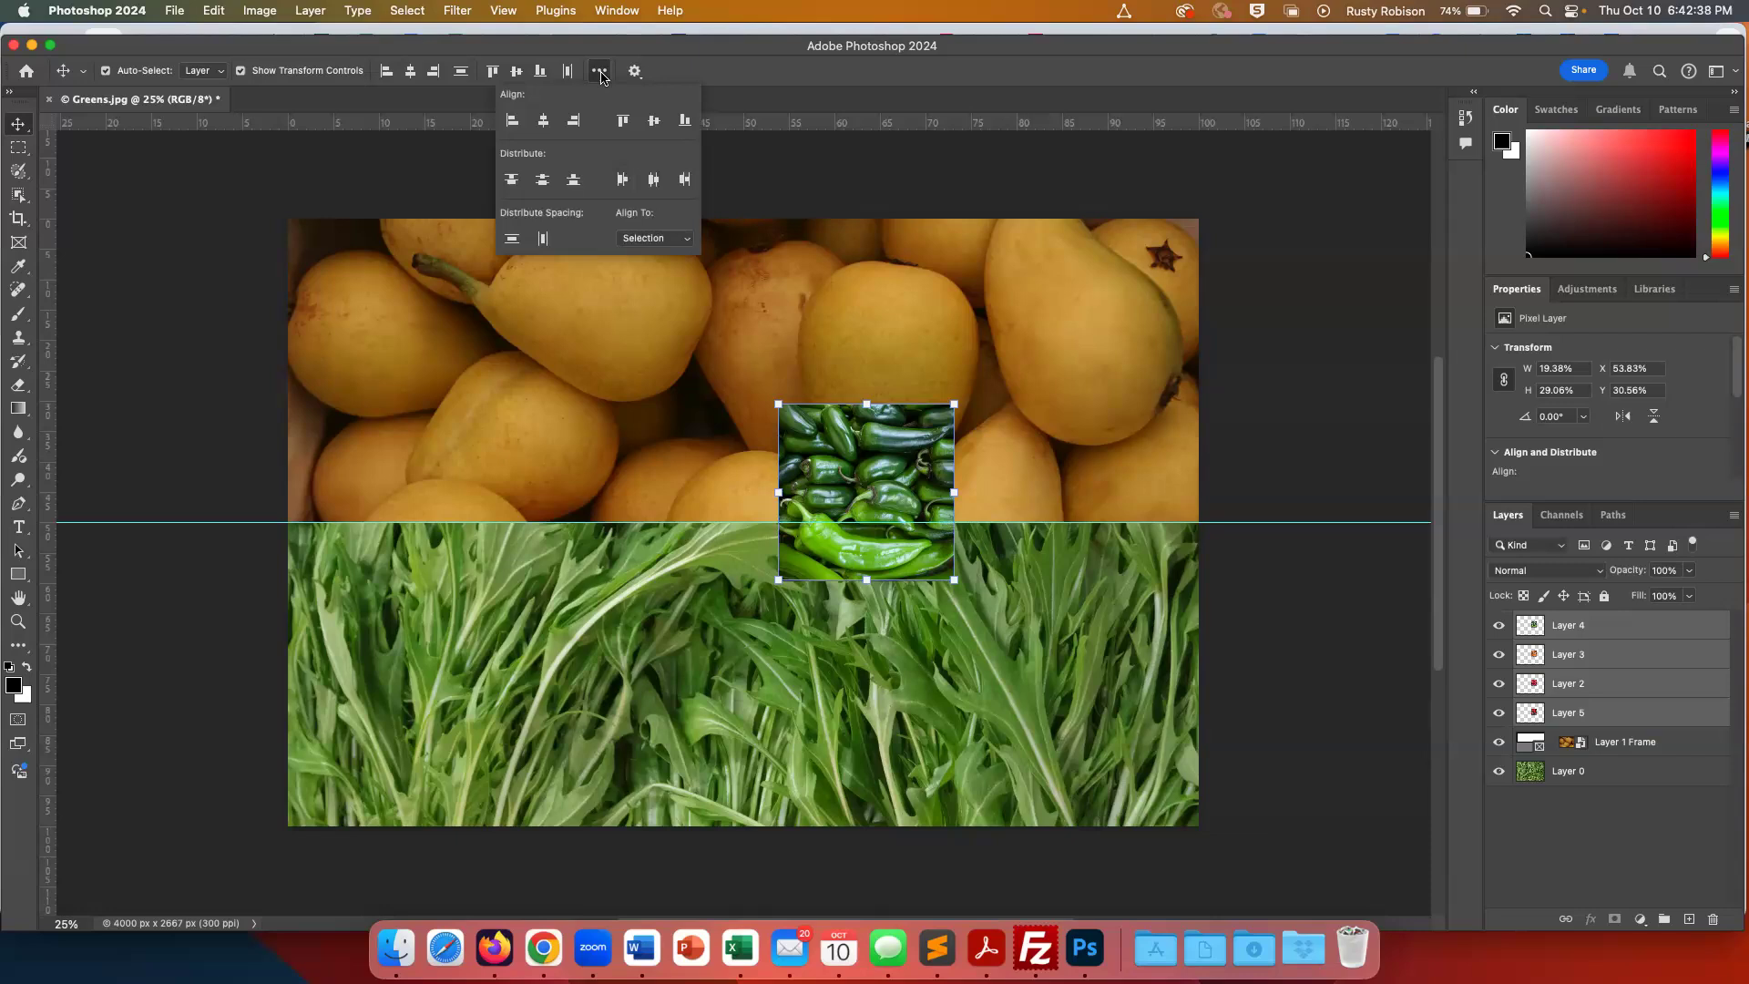
left_click(600, 73)
left_click(600, 73)
left_click(684, 243)
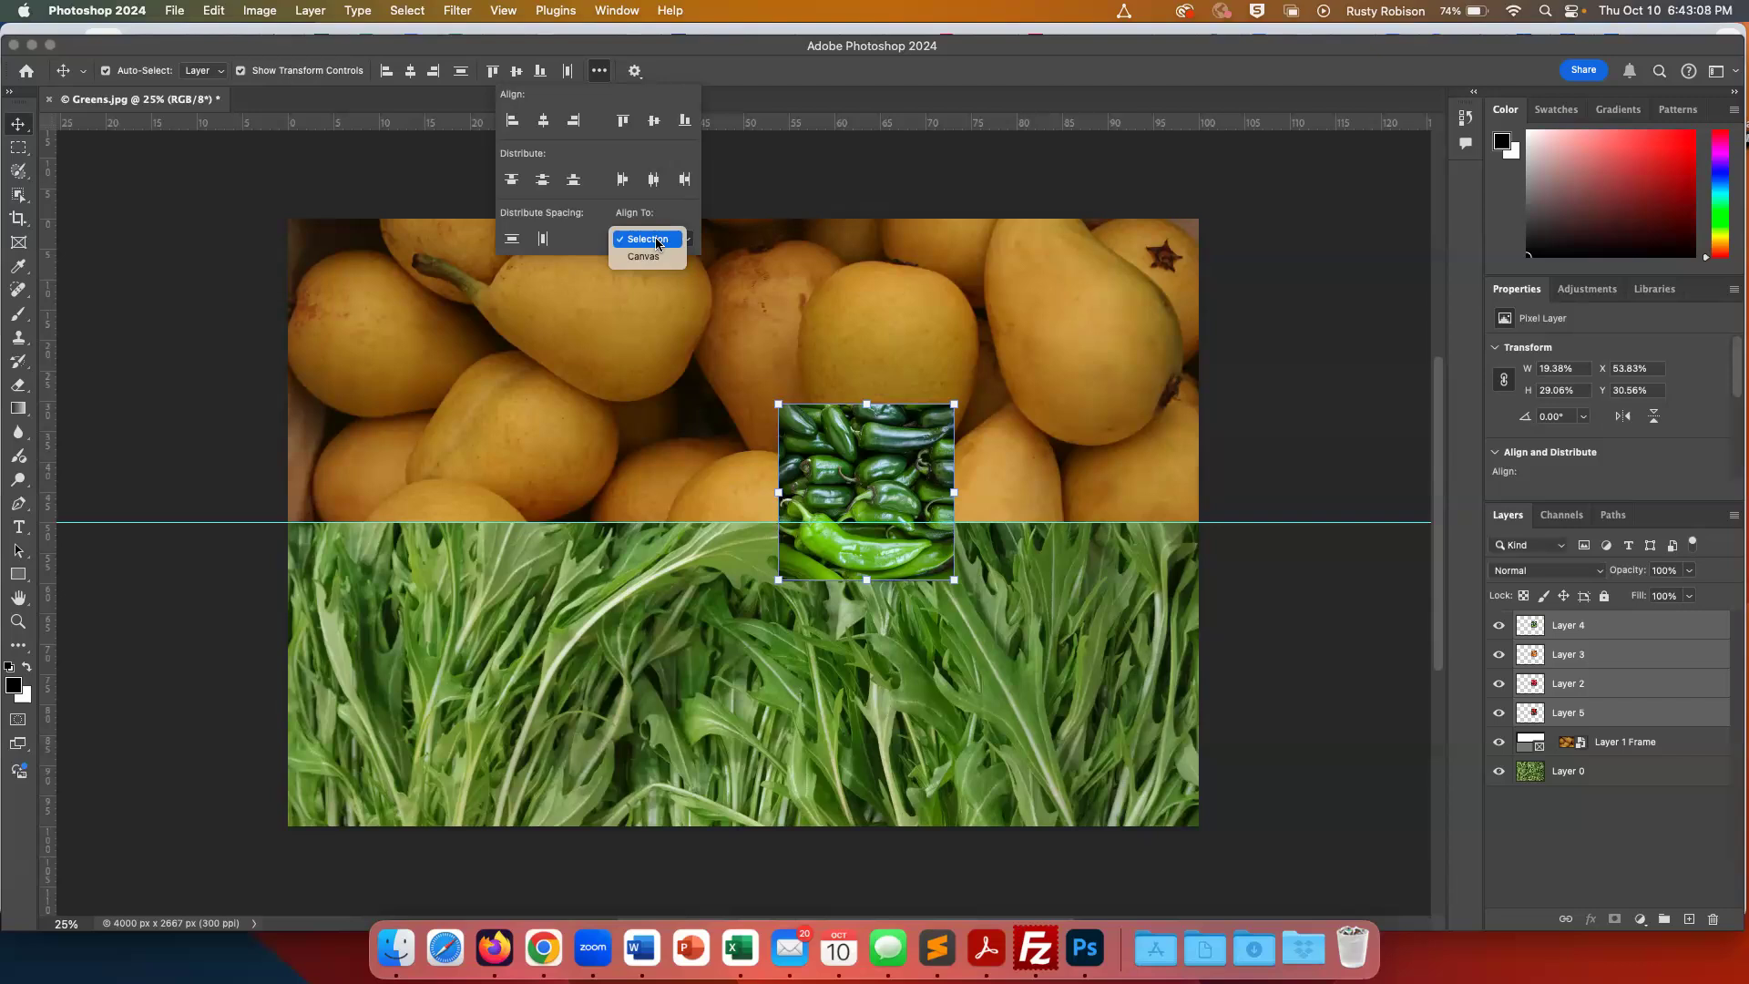
left_click(646, 255)
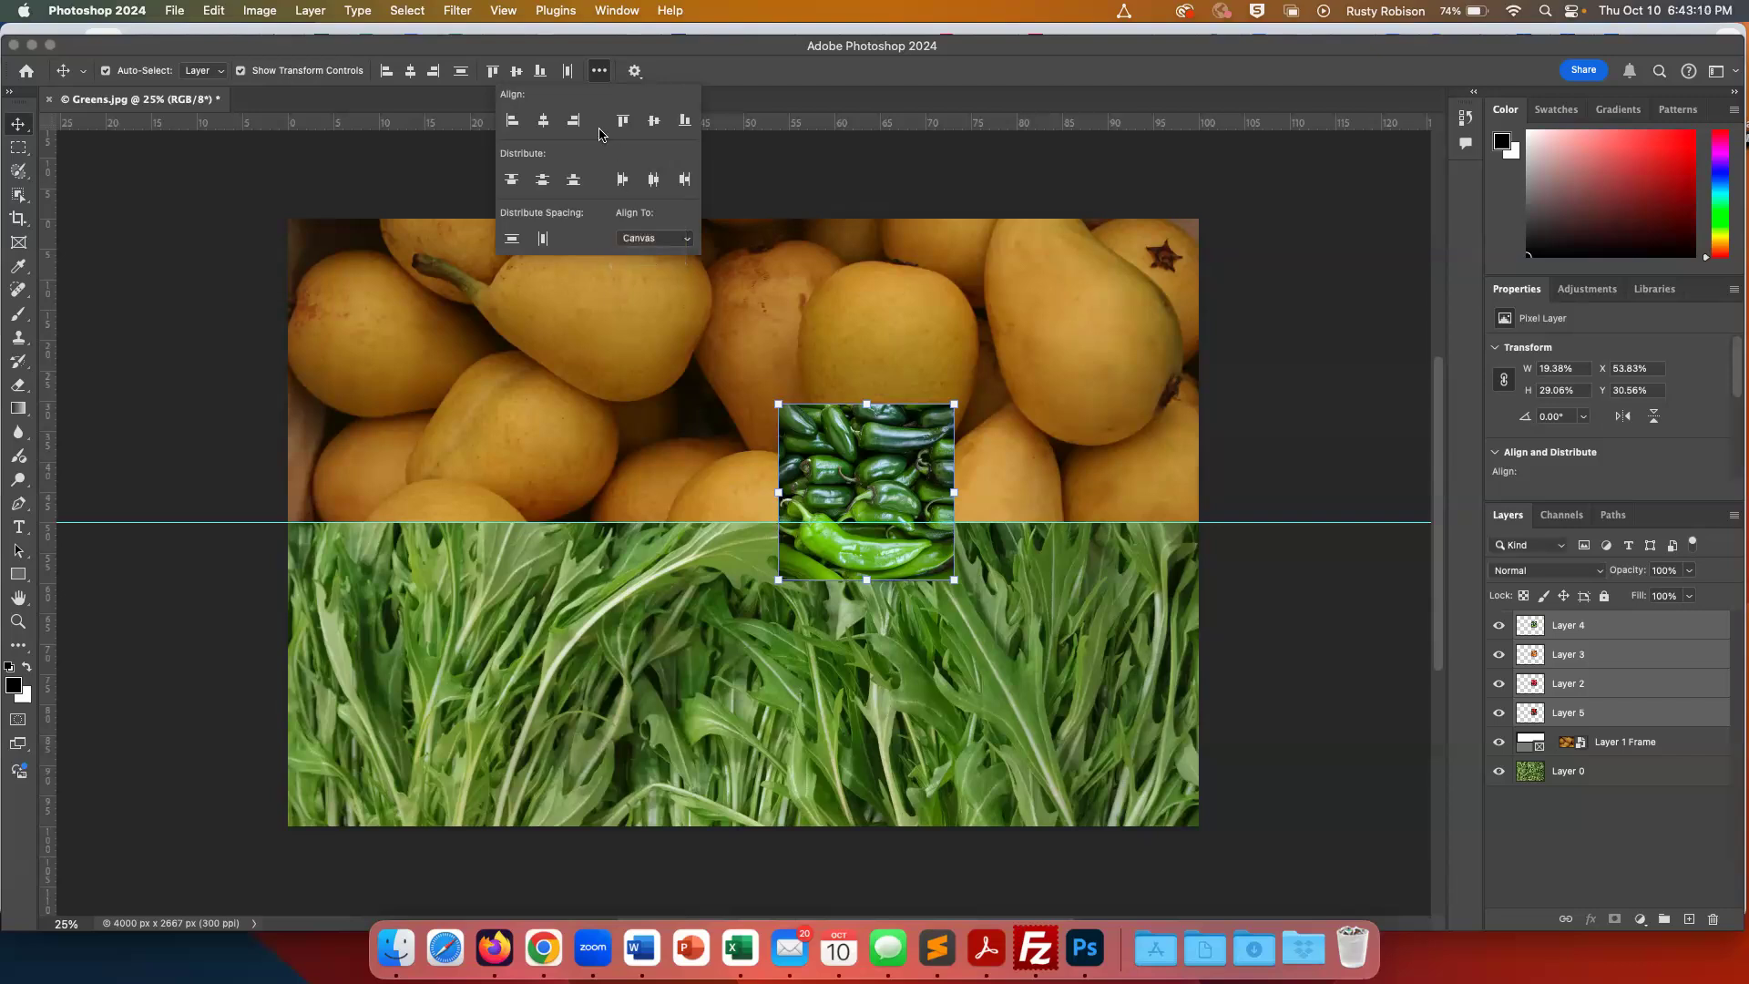
left_click(542, 126)
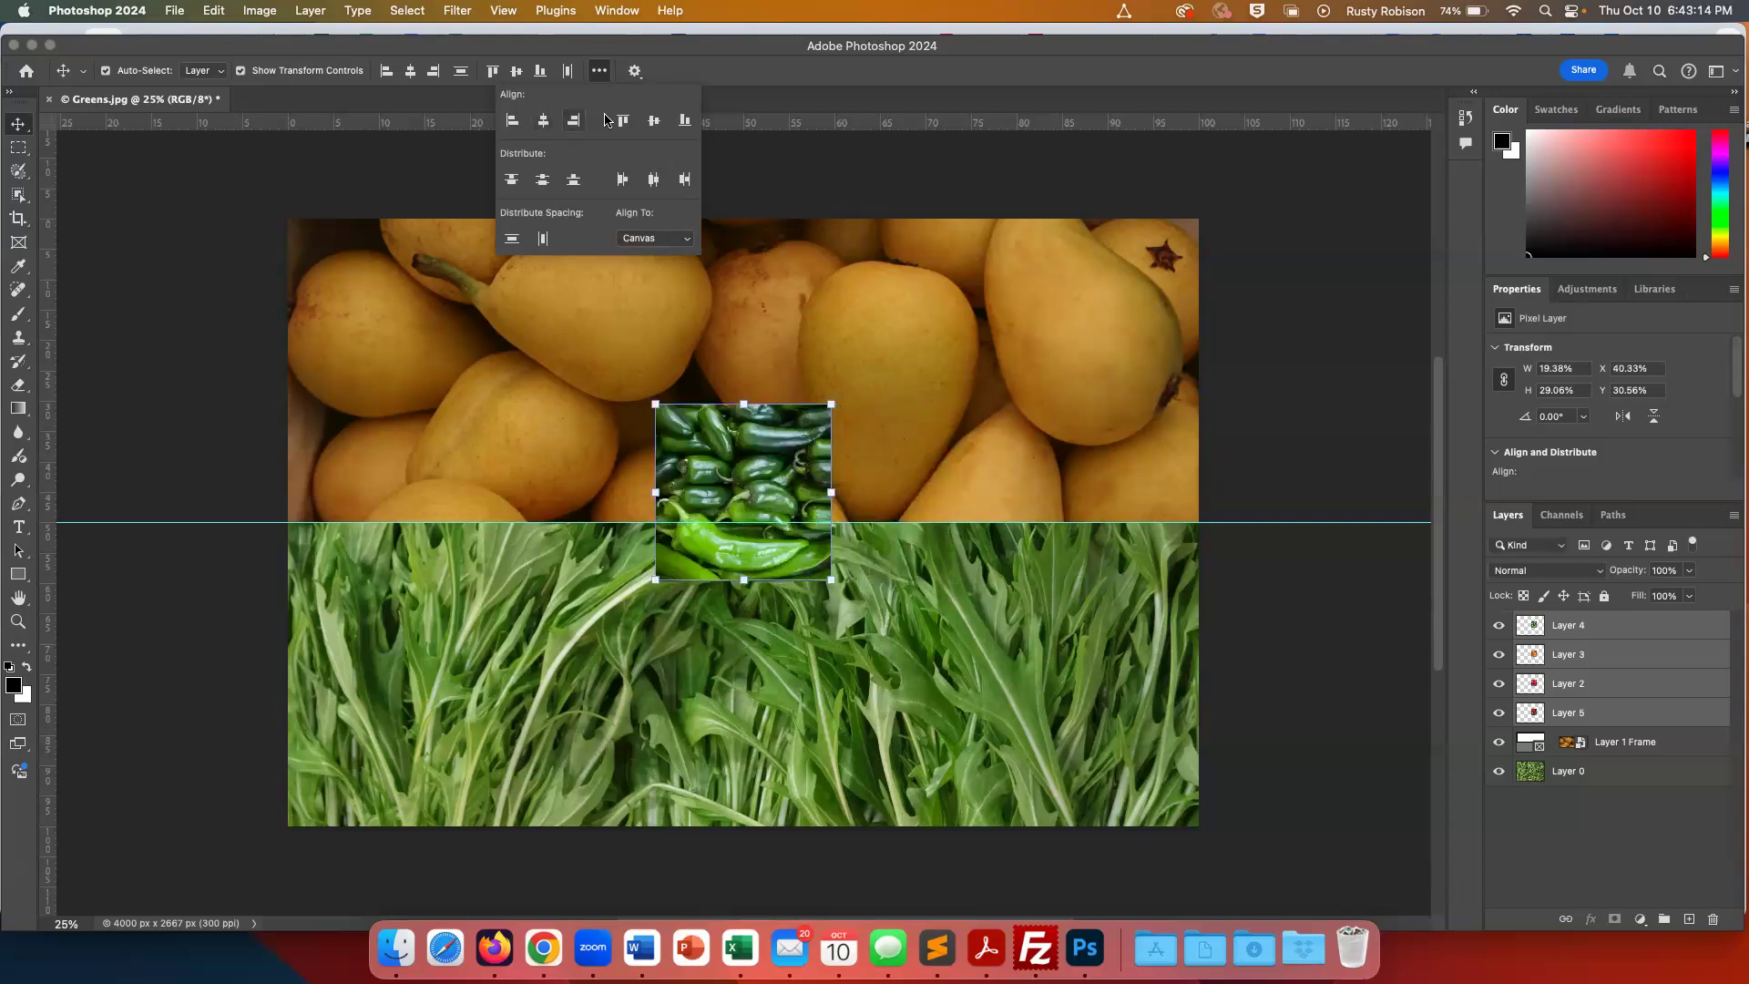
left_click(655, 126)
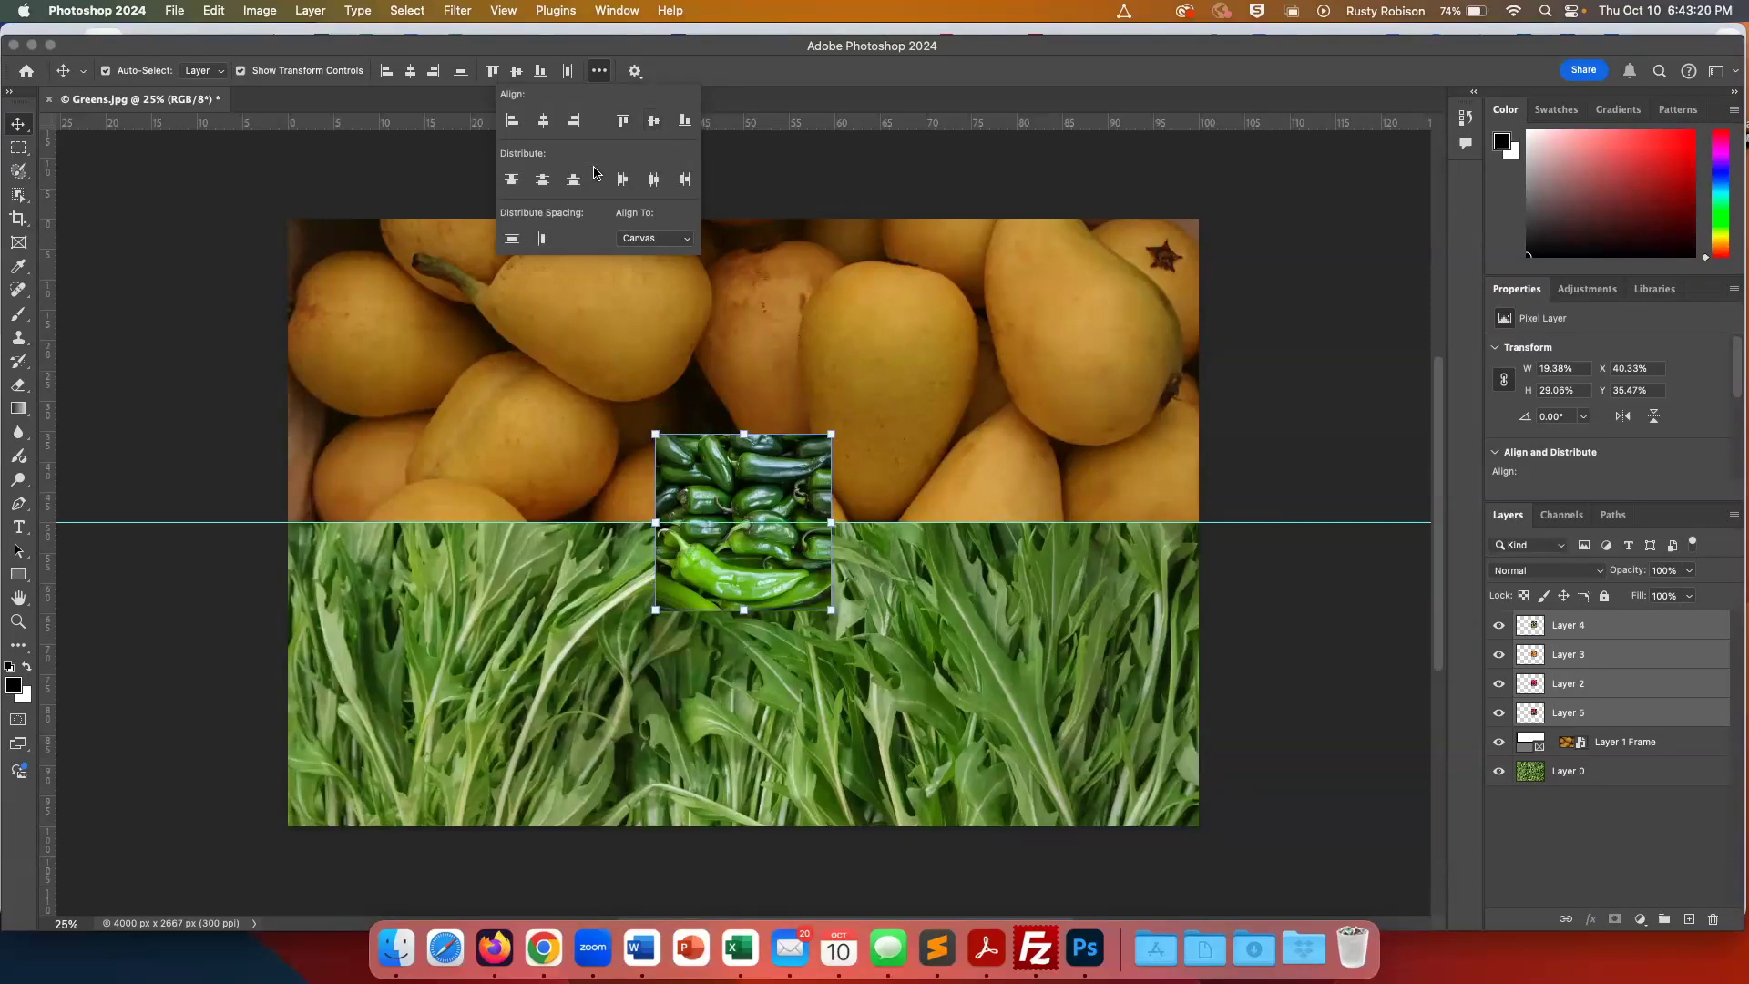
left_click(159, 293)
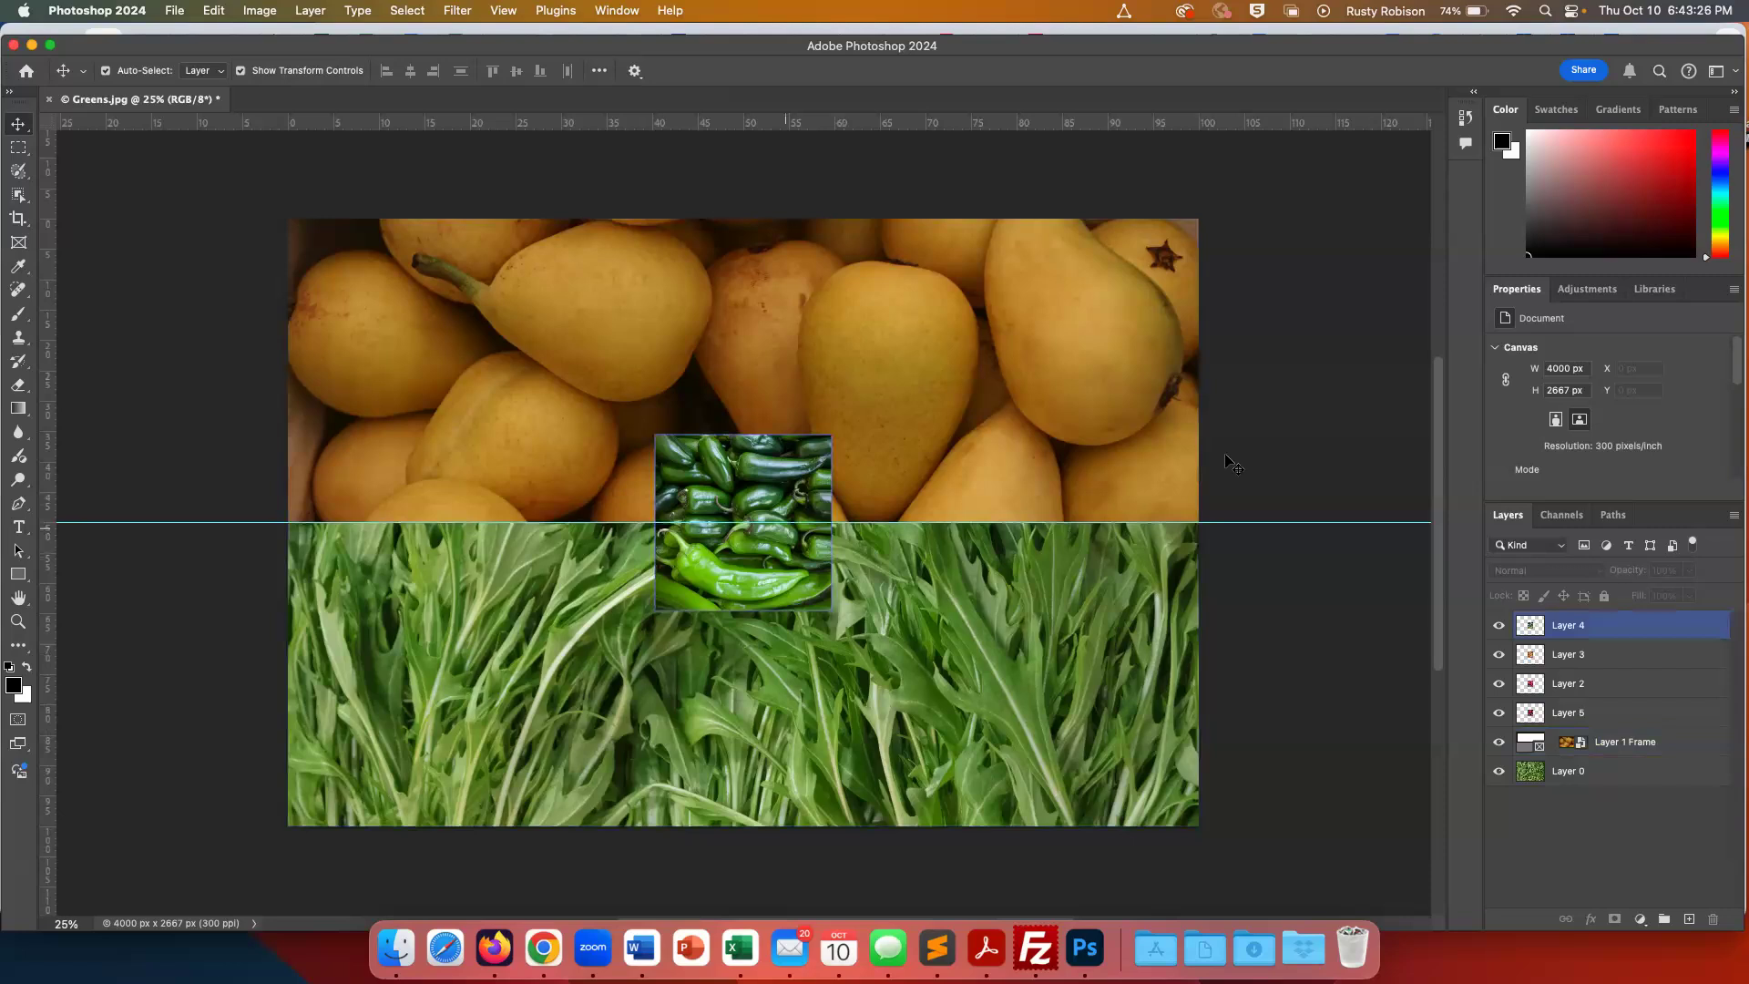
Select the stacked image layers one at a time in the layer list, ending with Layer 4
left_click(1566, 654)
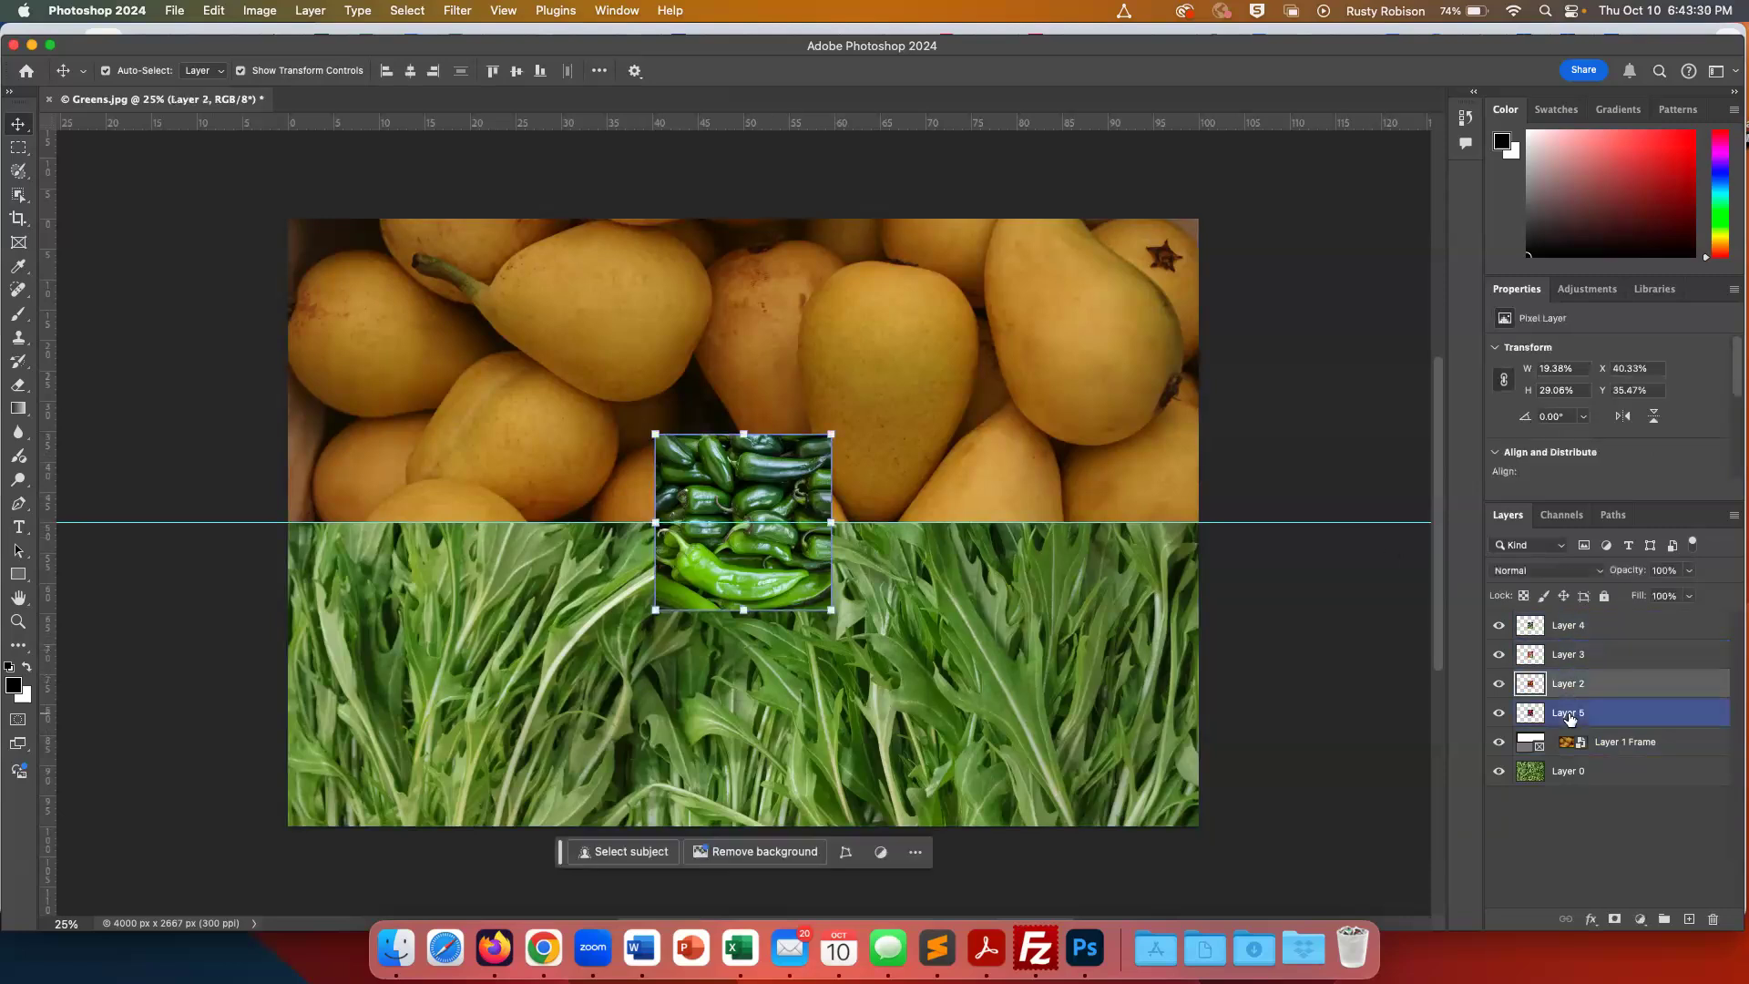
left_click(1568, 714)
left_click(1579, 692)
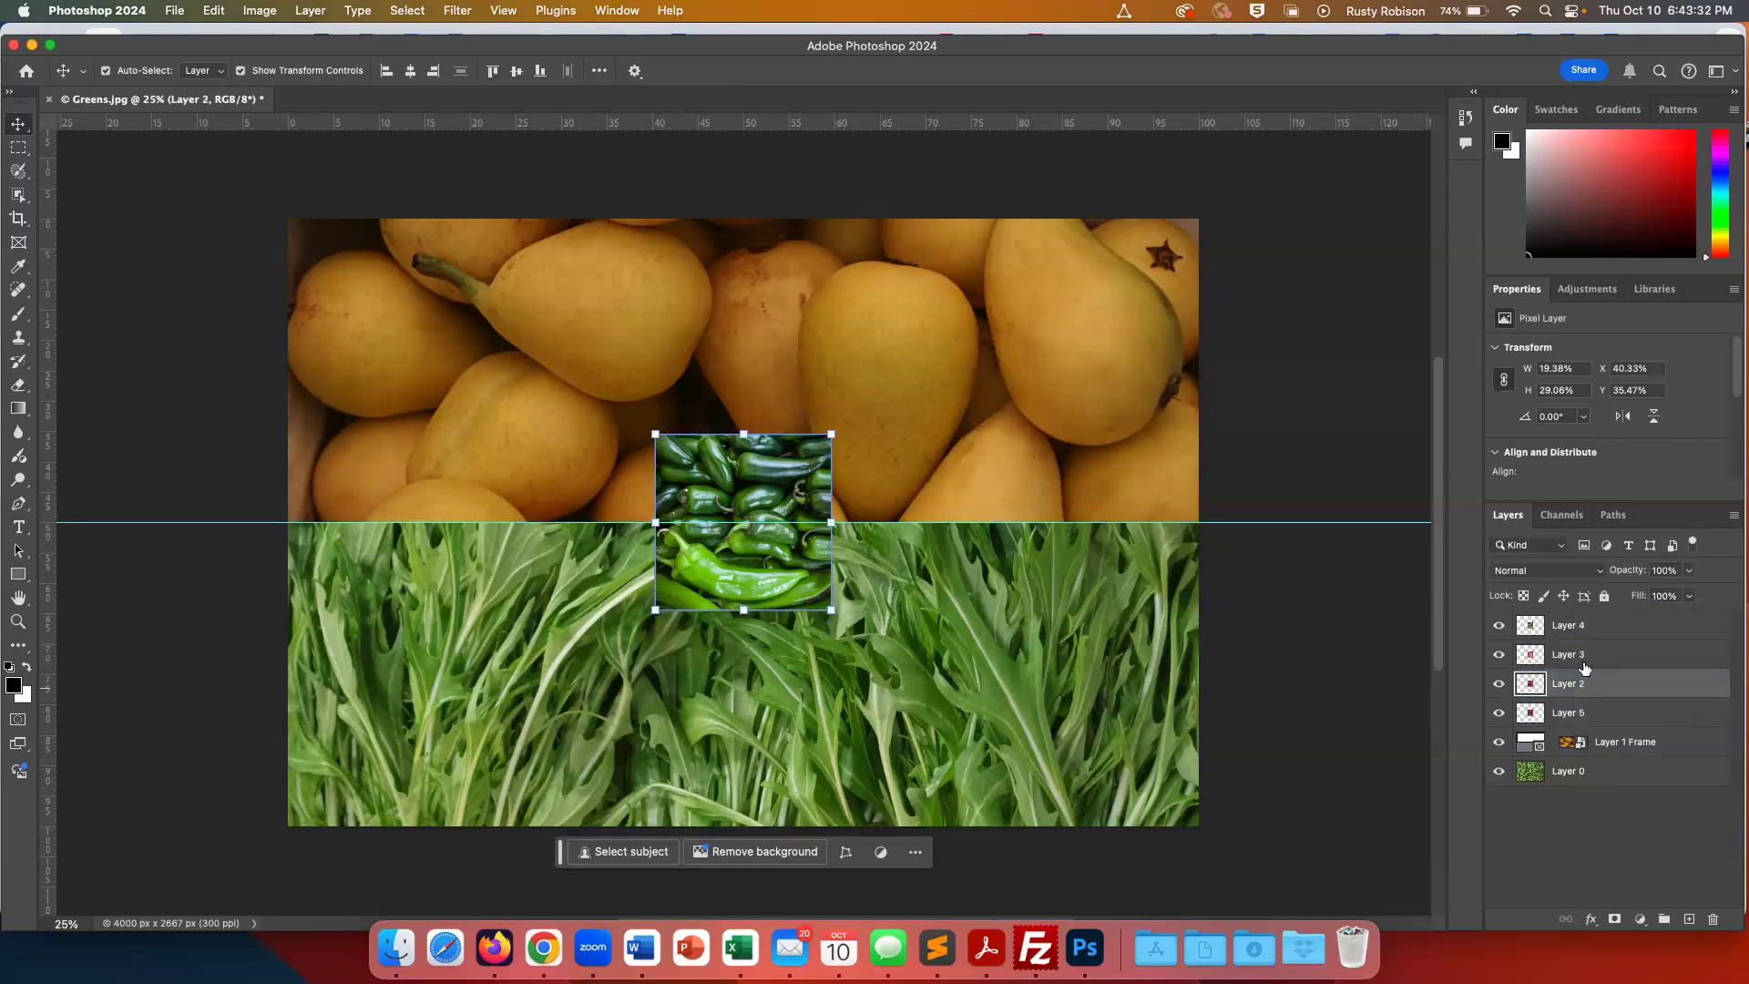
left_click(1588, 651)
left_click(1599, 625)
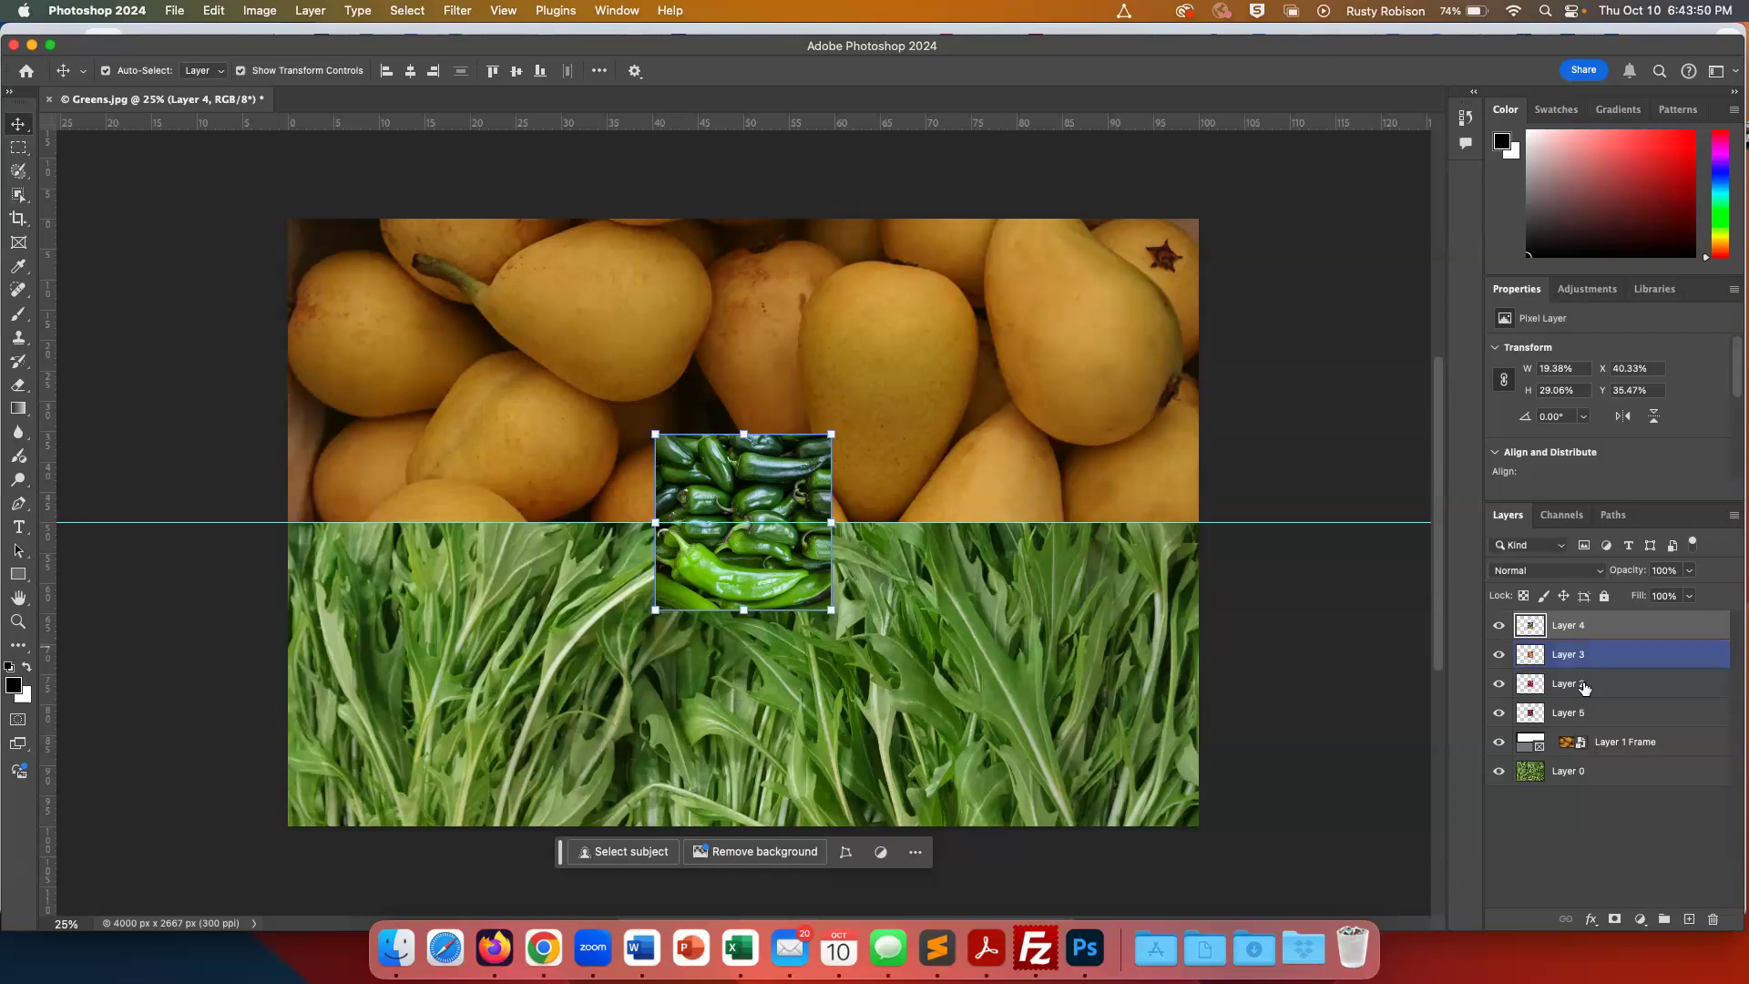
Select Layer 5 and nudge it right in large increments to an X position of 42.58%
left_click(1593, 719)
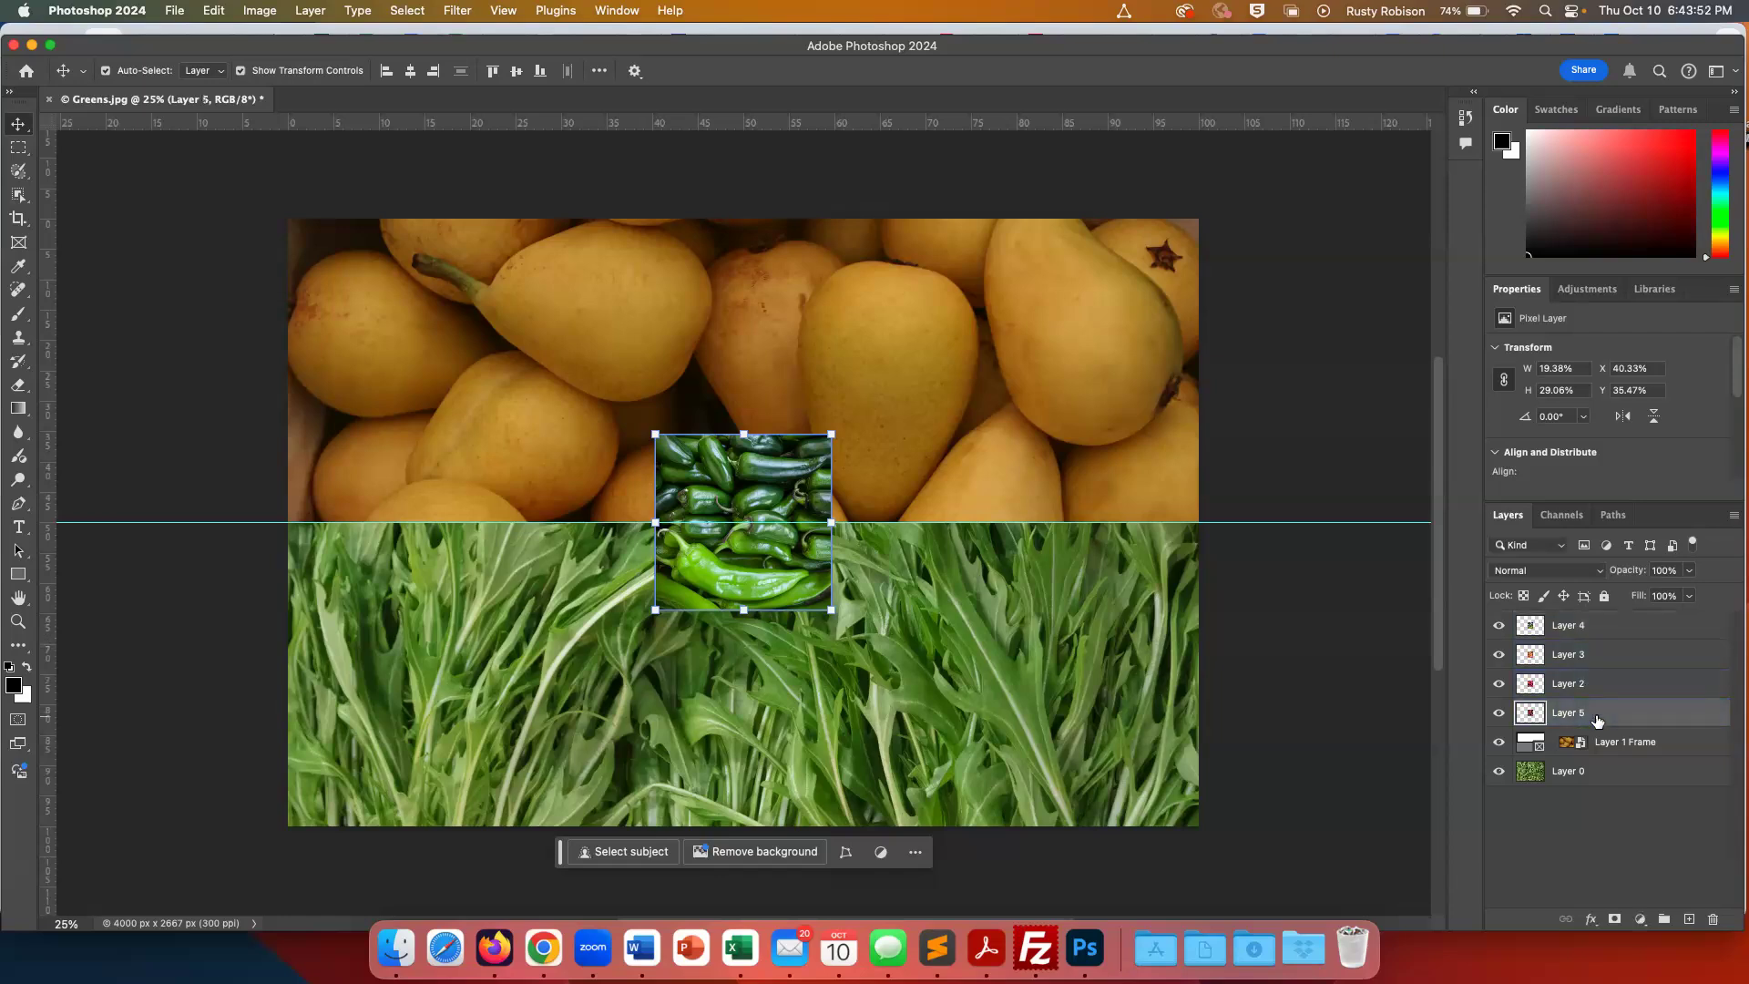
key("shift+Right")
key("shift+Right")
key("shift+Right")
key("shift+Right")
key("shift+Right")
key("shift+Right")
key("shift+Right")
key("shift+Right")
key("shift+Right")
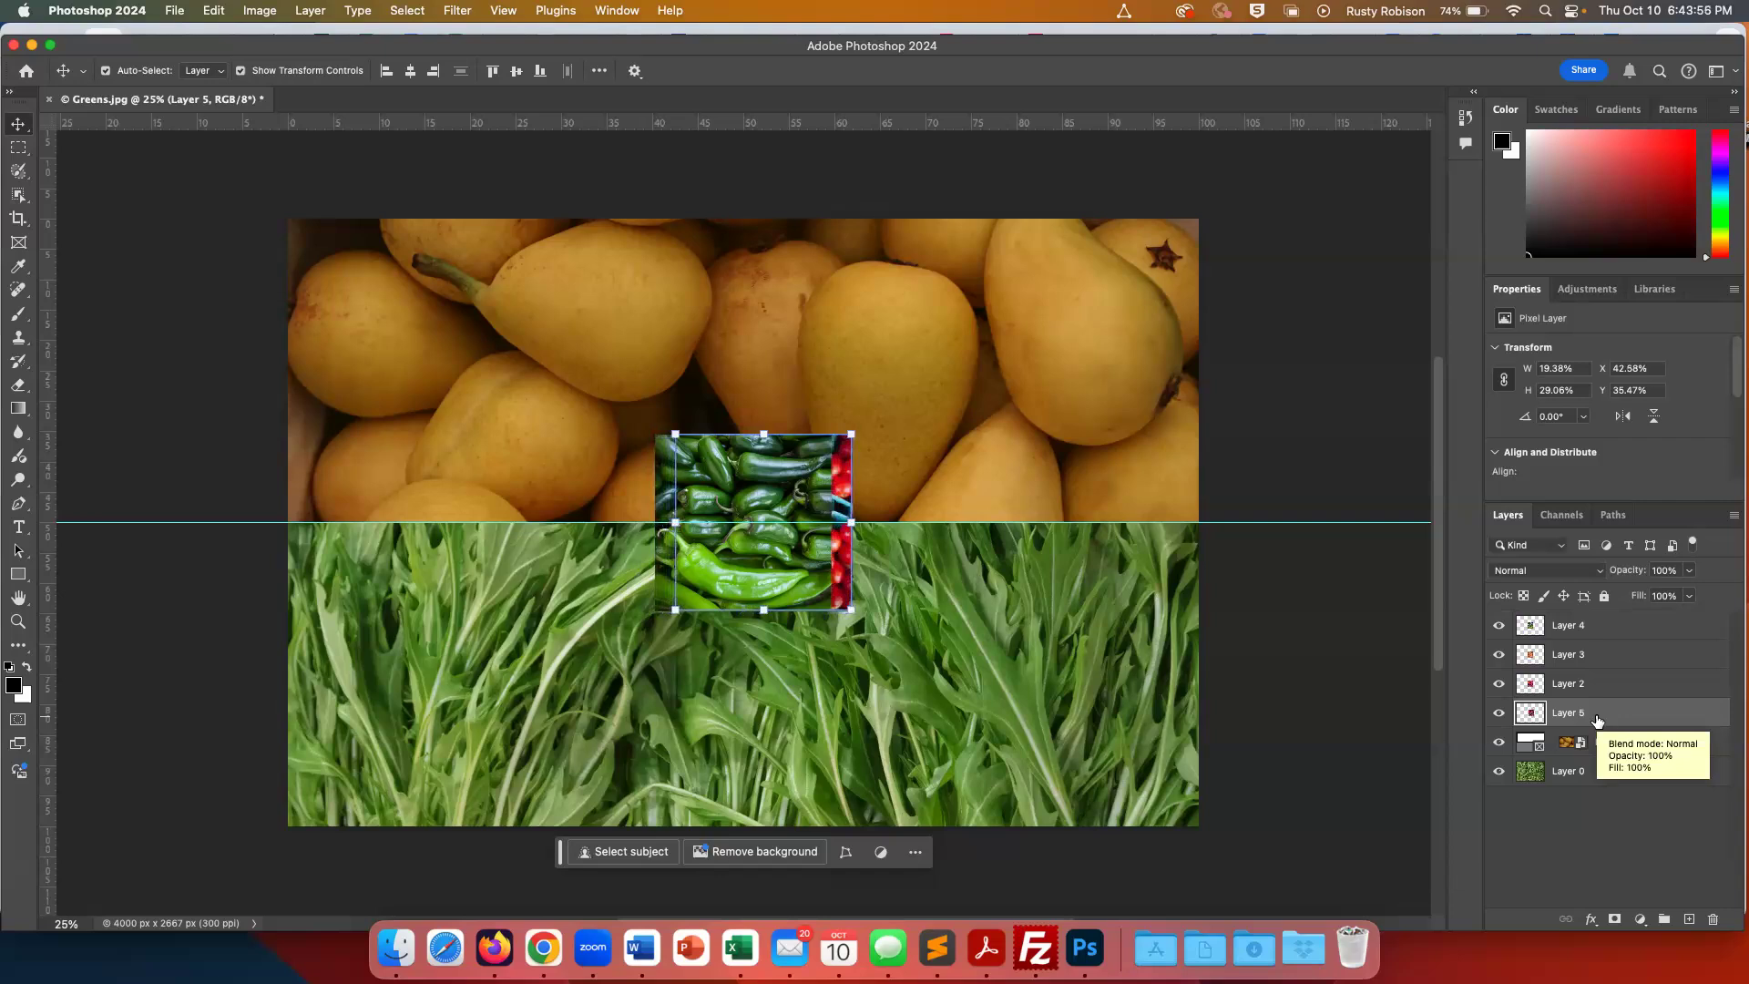
Undo the nudges made to Layer 5
key("super+z")
key("super+z")
key("super+z")
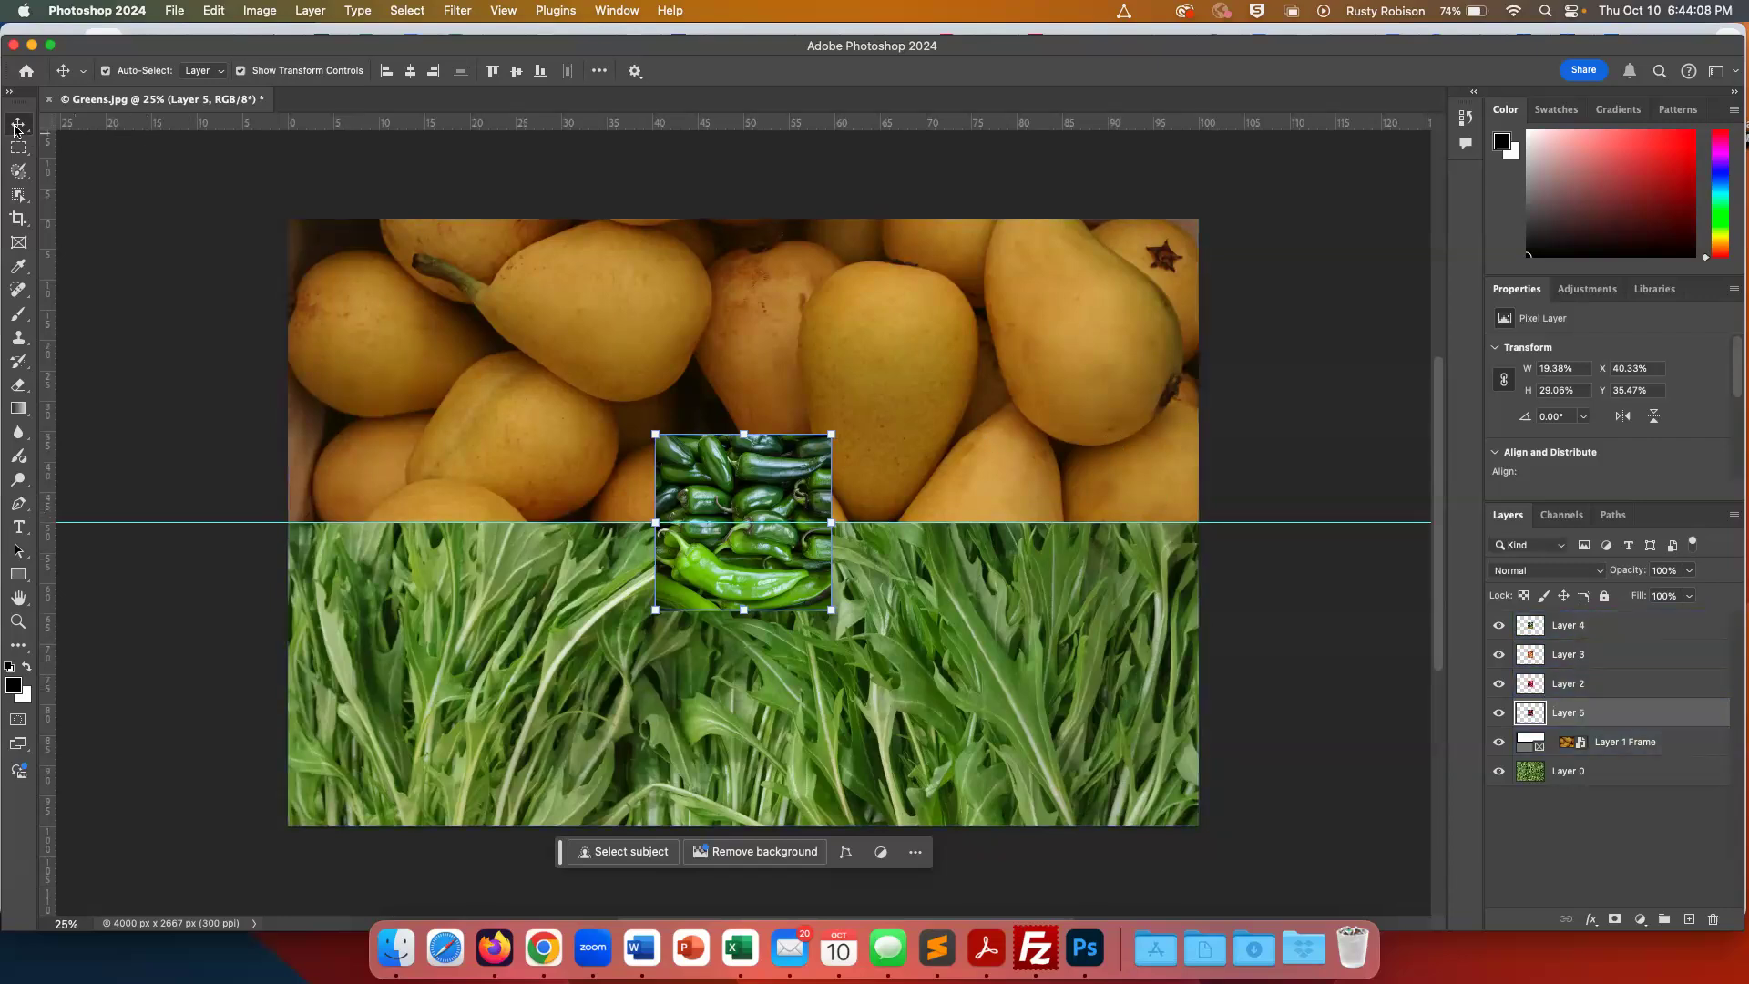
Try moving the pears frame and the green peppers image freely on the canvas, undoing each move
left_click(215, 258)
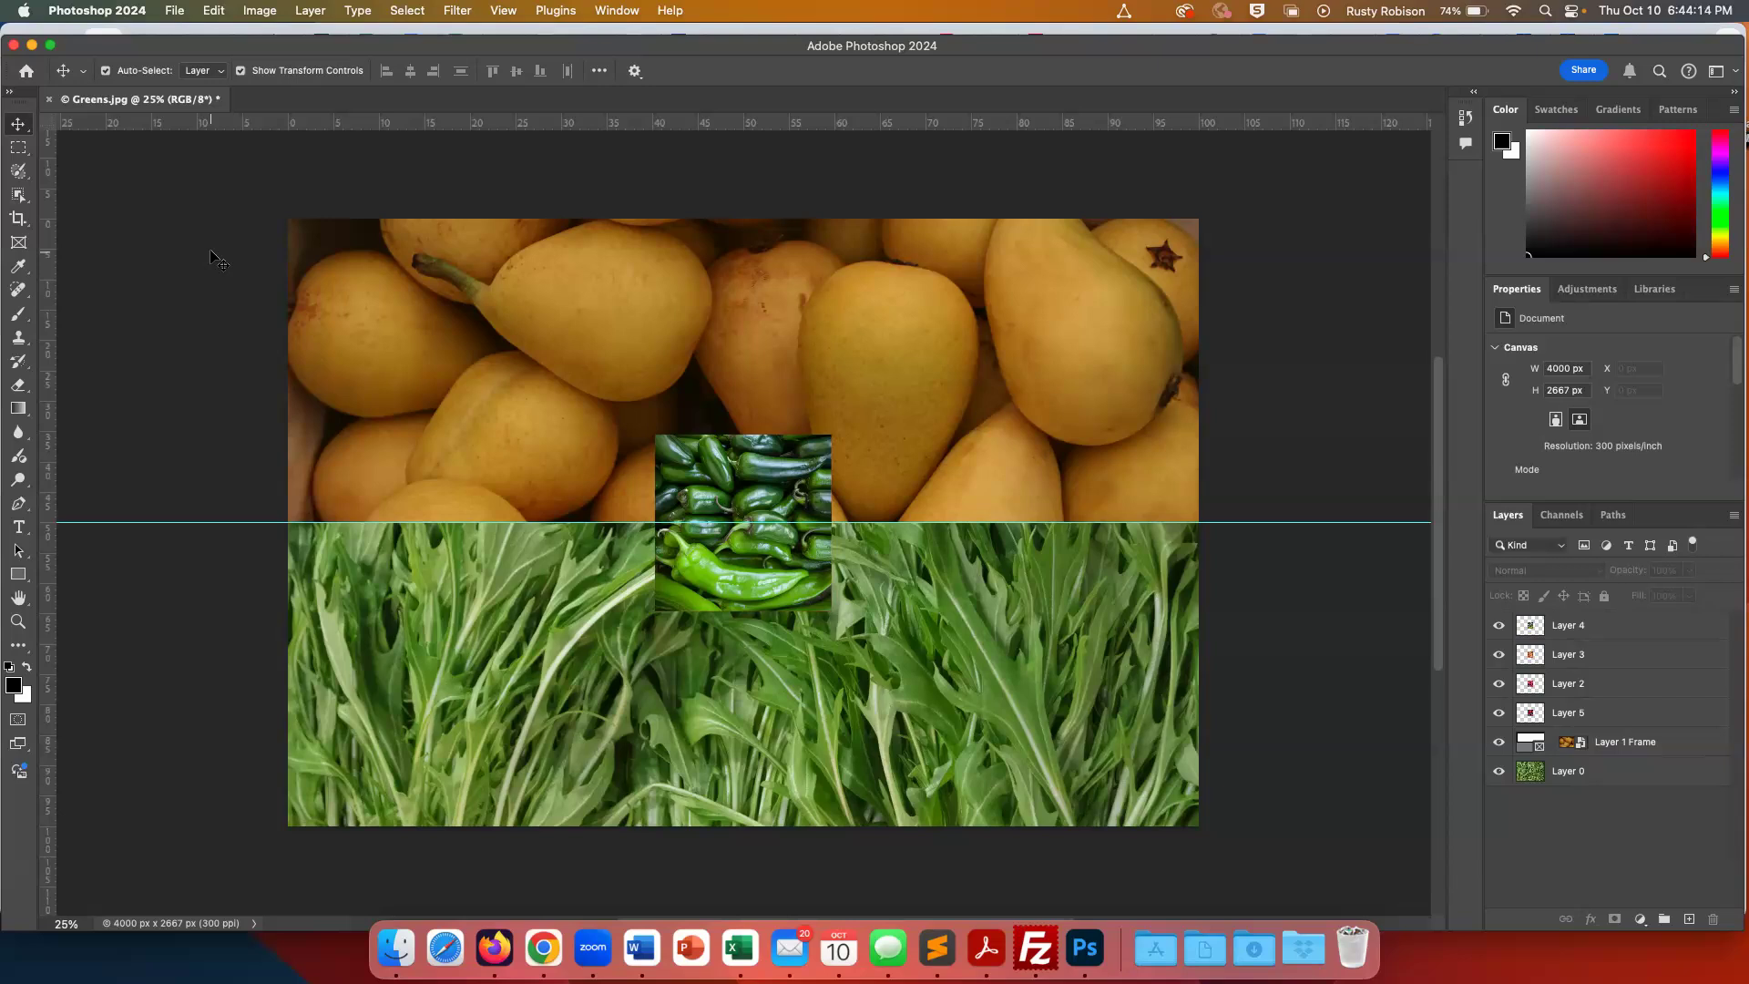
left_click(627, 489)
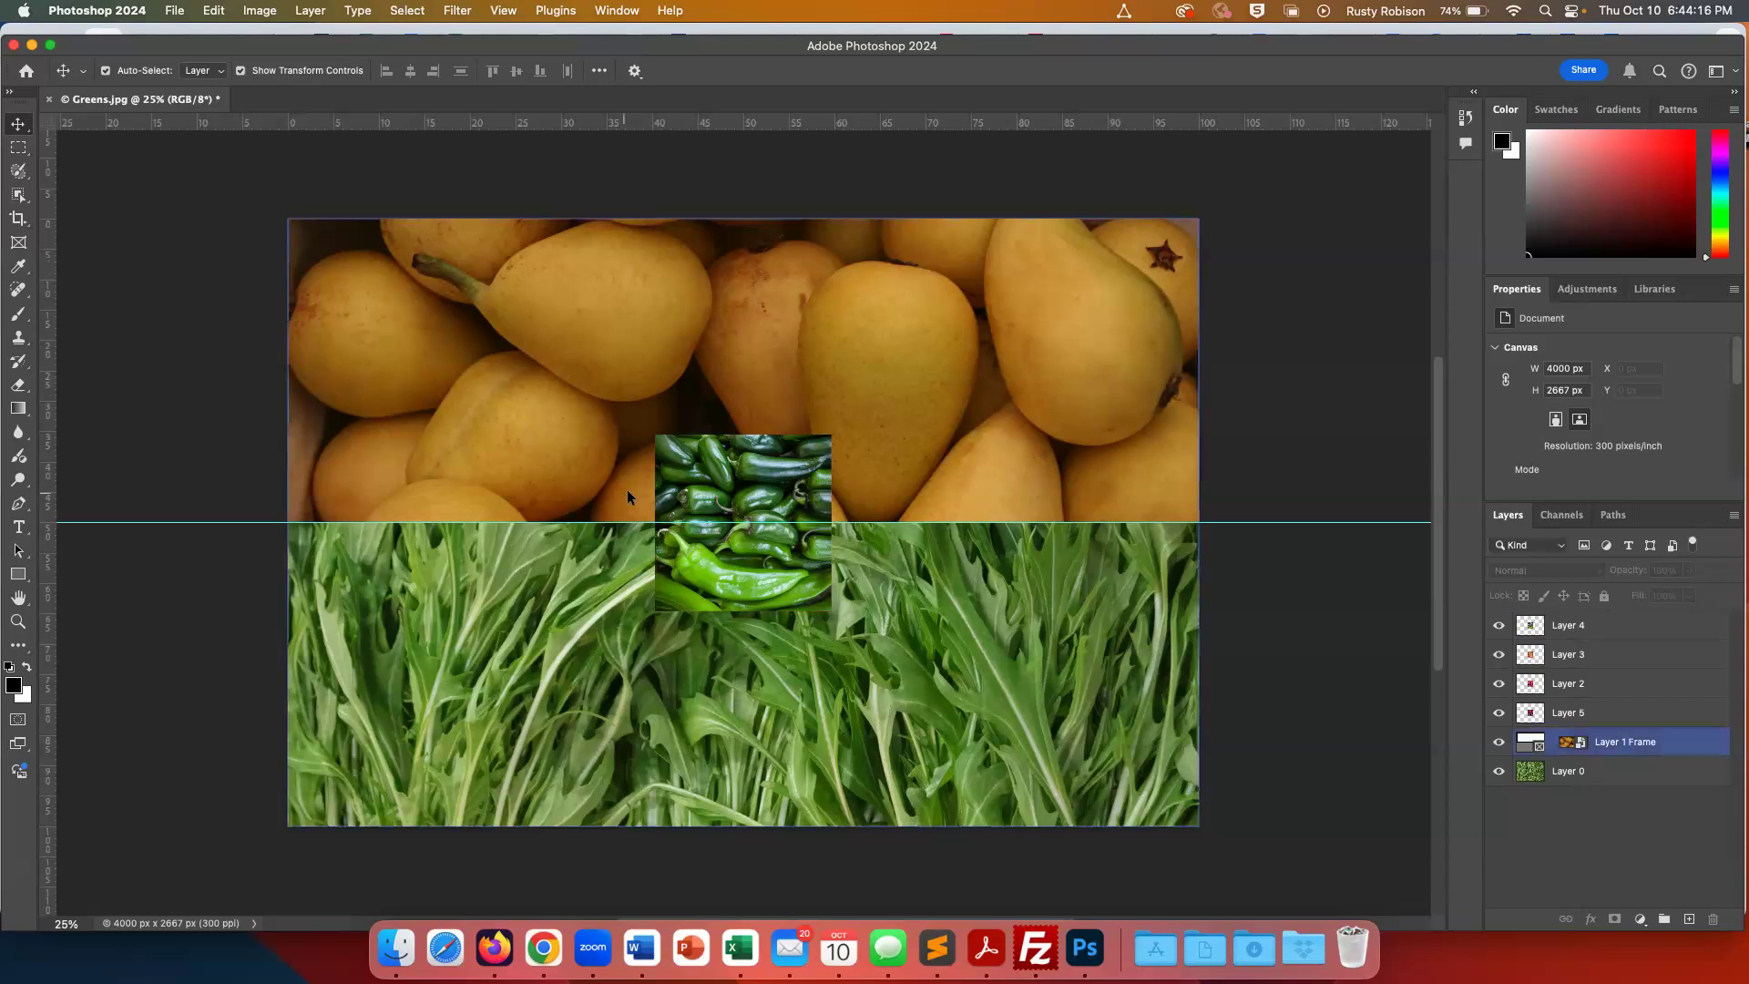
left_click(723, 467)
left_click(880, 462)
left_click_drag(993, 445, 871, 332)
key("super+z")
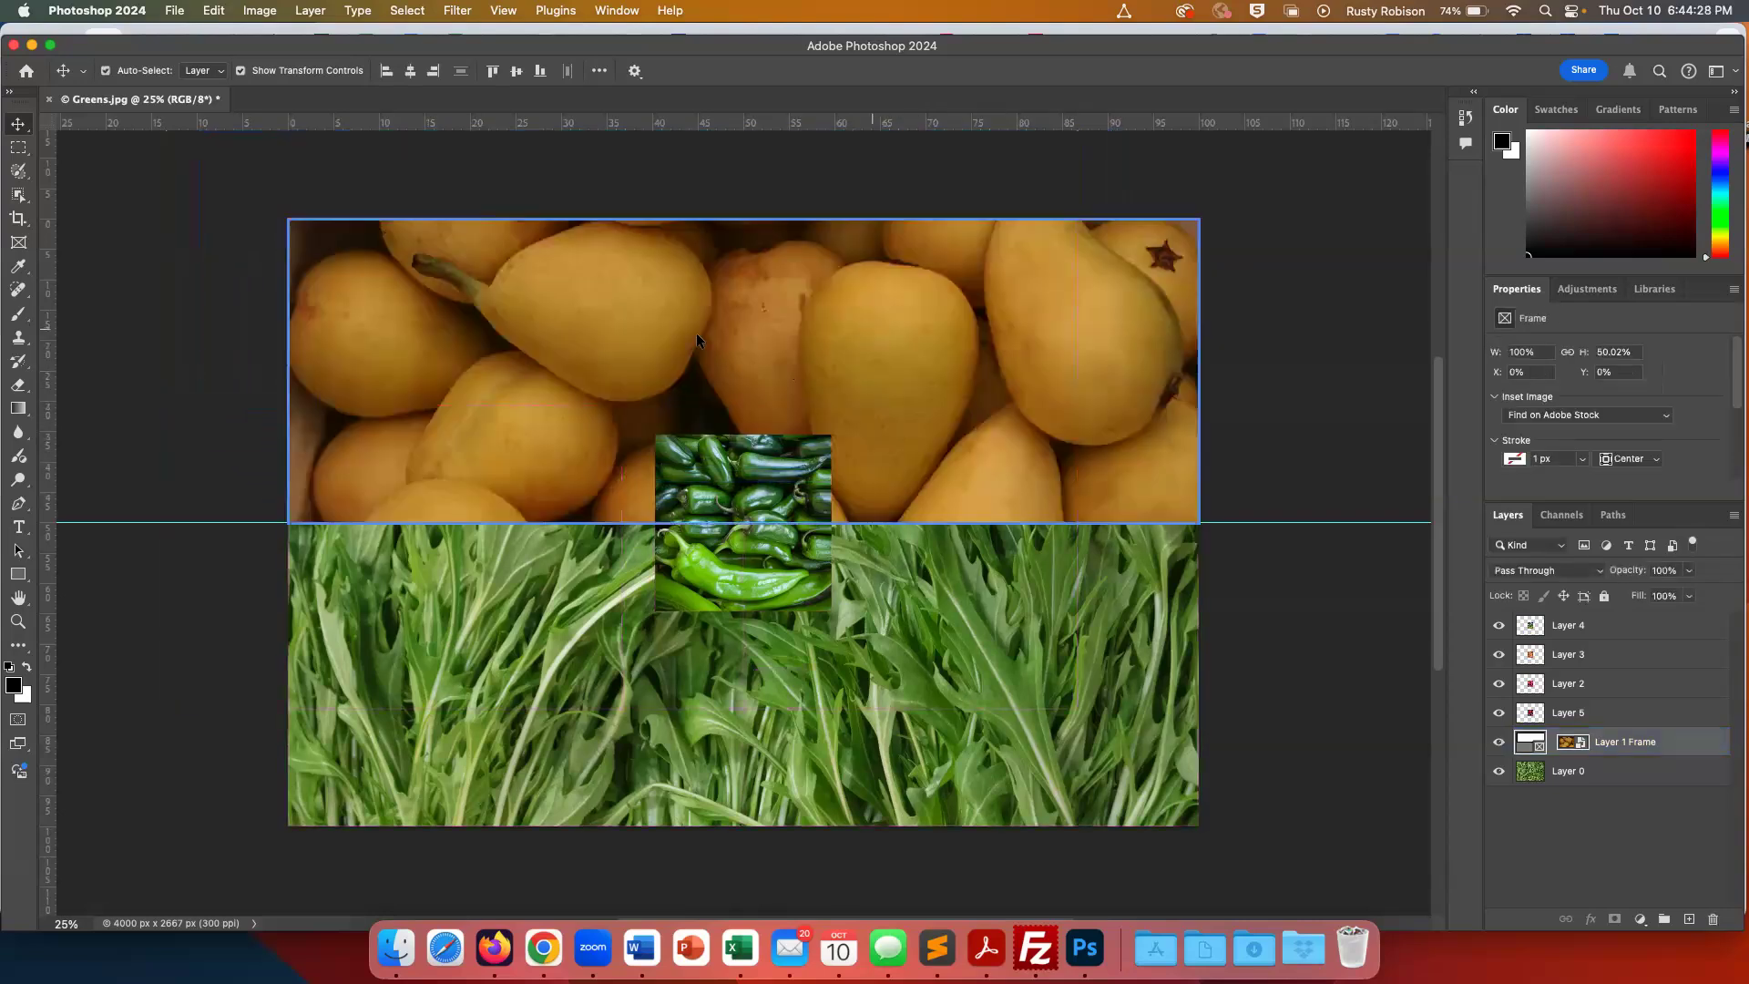
left_click_drag(745, 445, 461, 388)
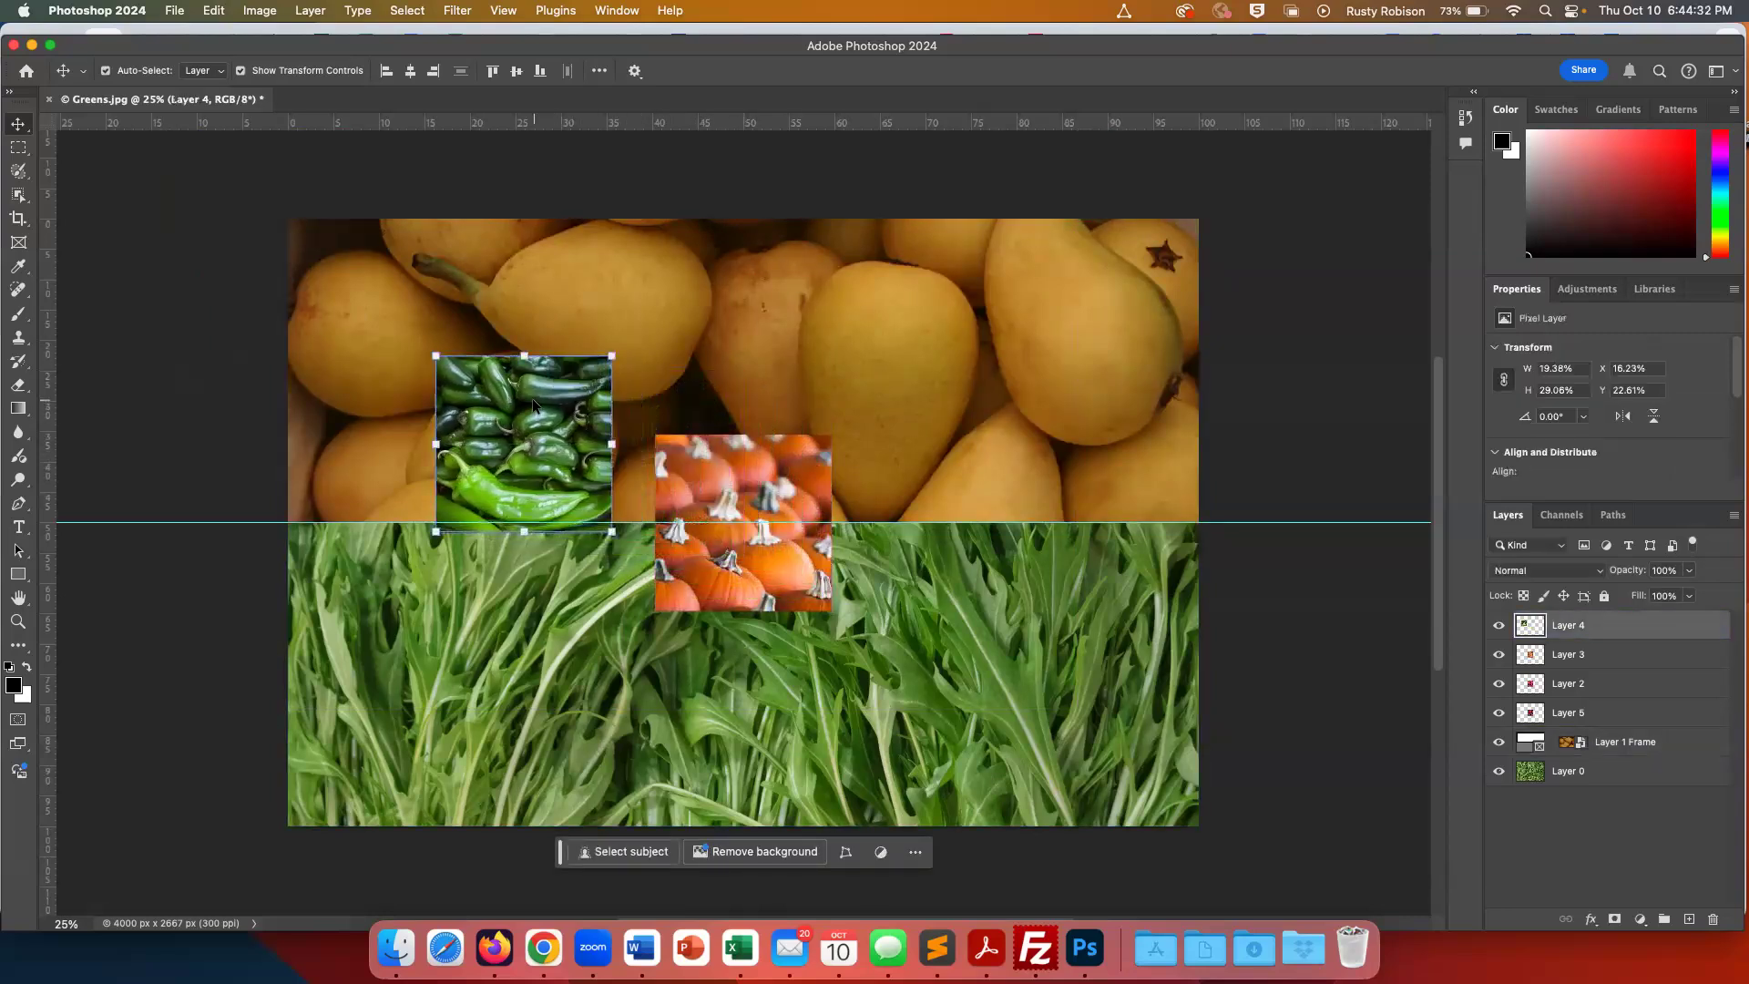
key("super+z")
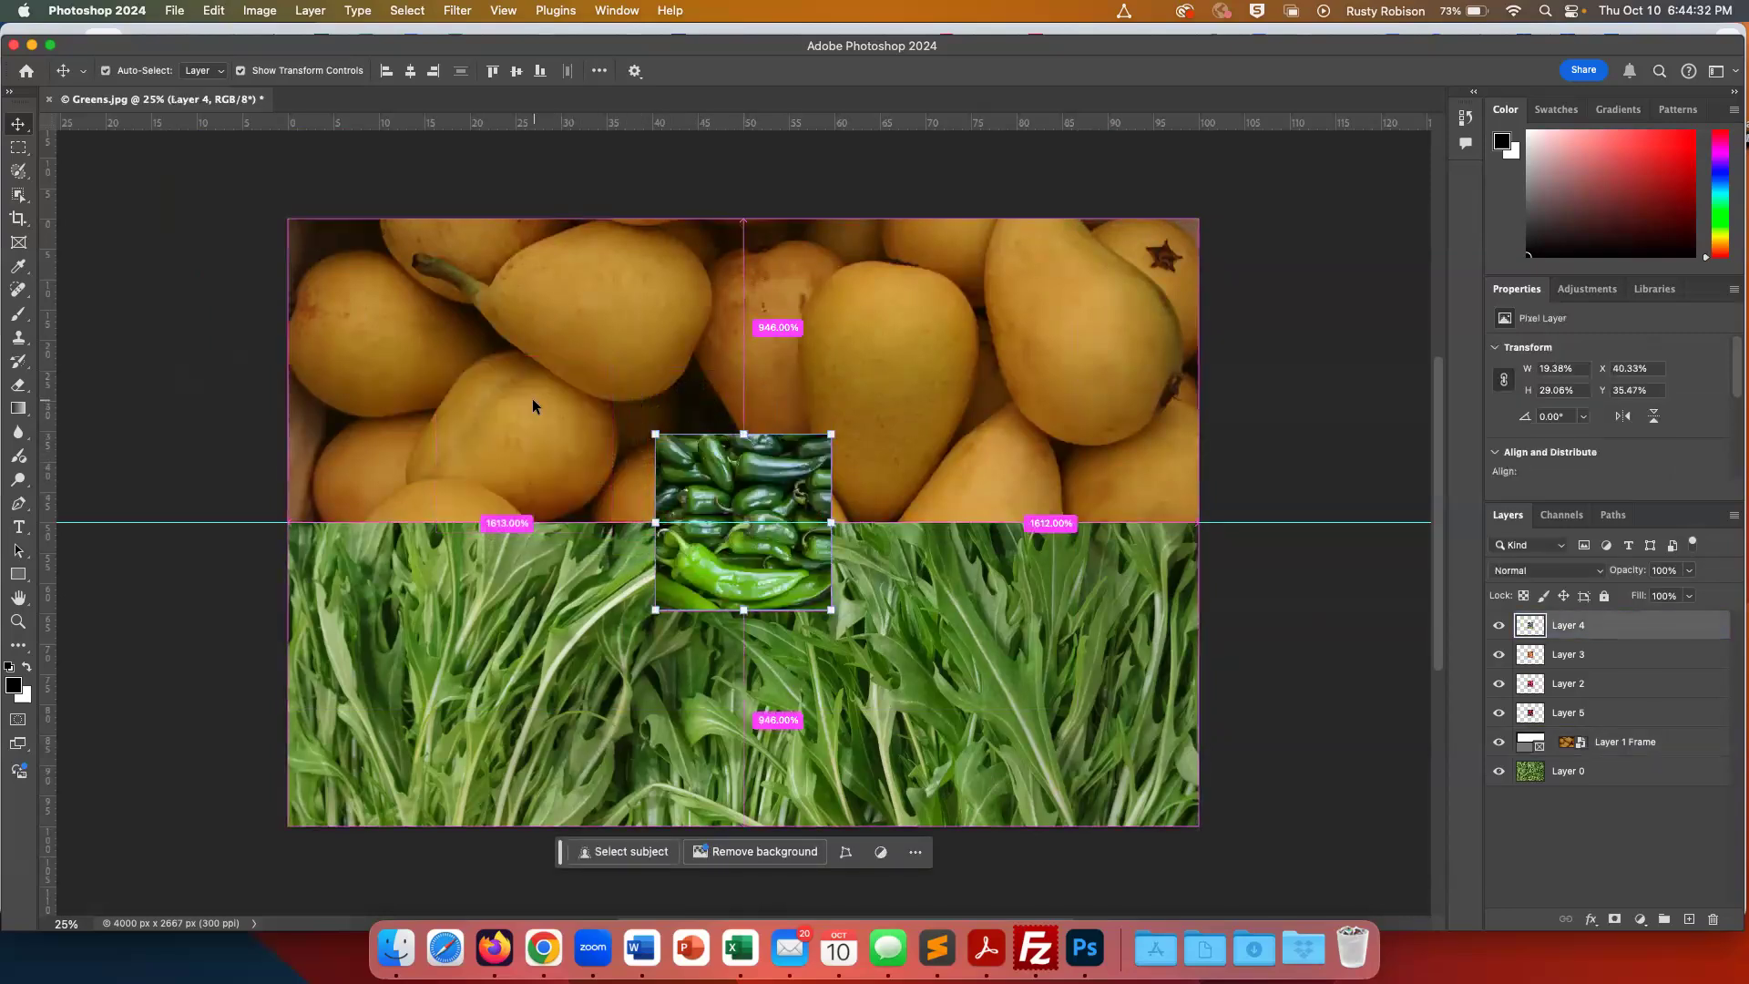
Pick Layer 2 from the layers stacked under the peppers image, nudge it left and up to X 36.83%, Y 32.1%, and undo the nudges
right_click(743, 474)
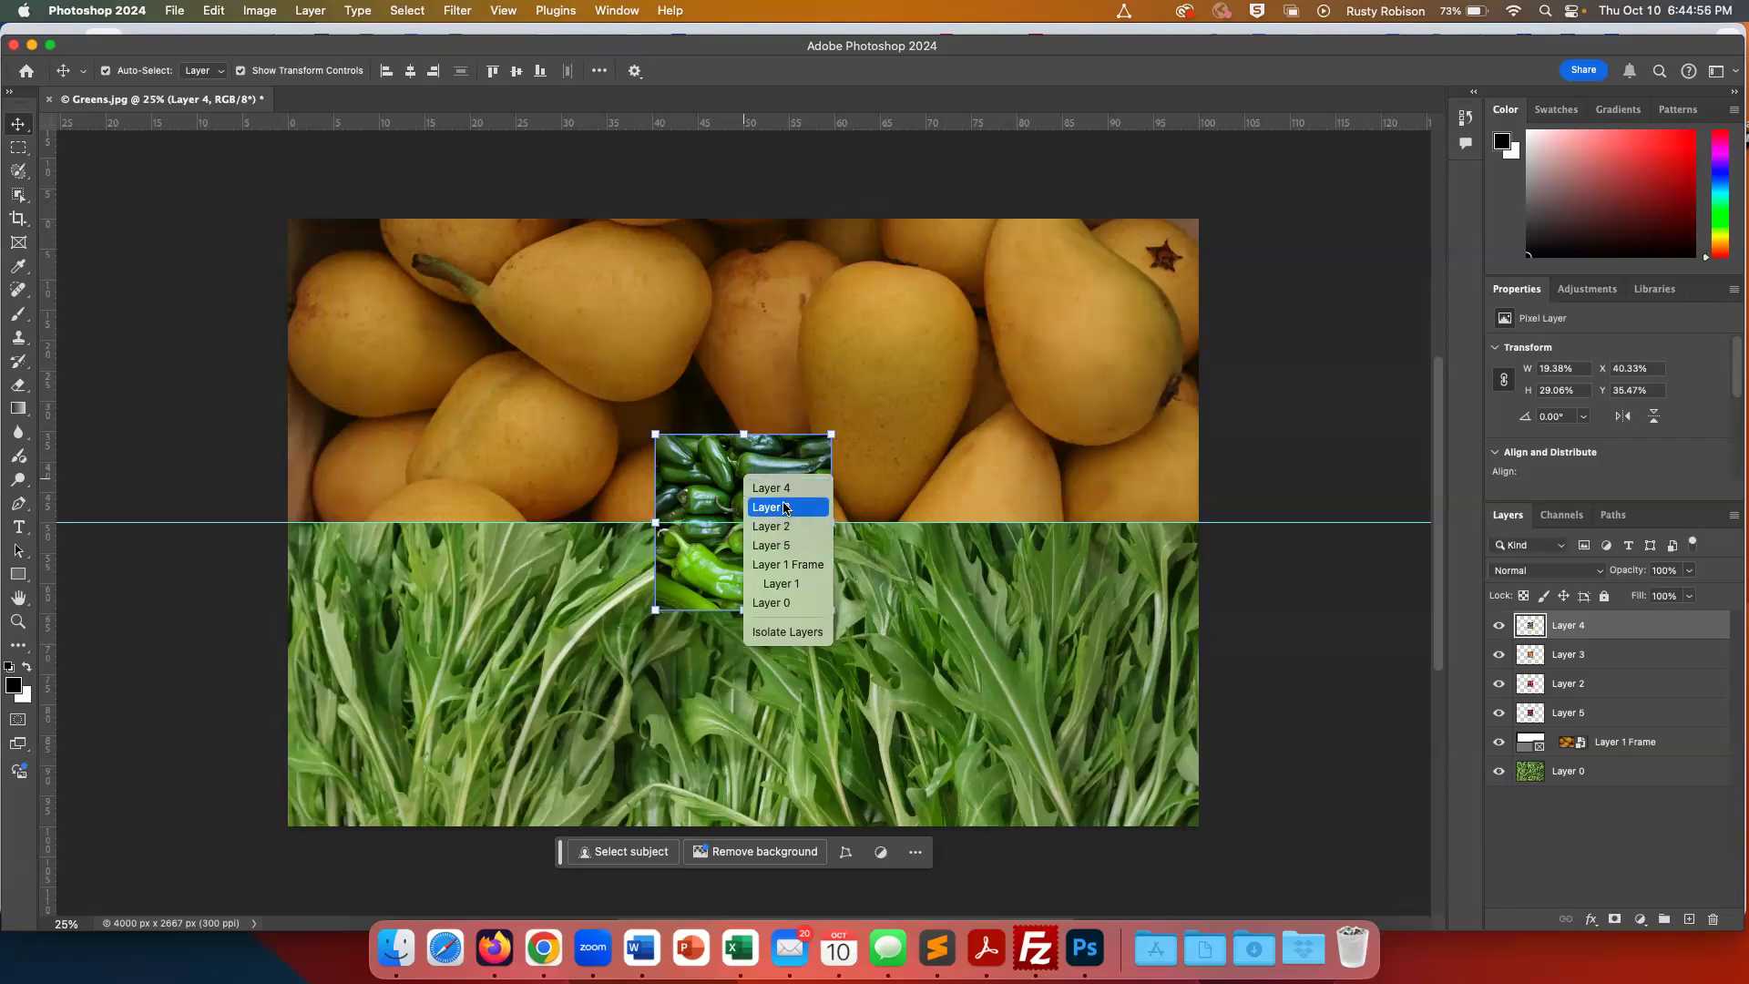
left_click(784, 528)
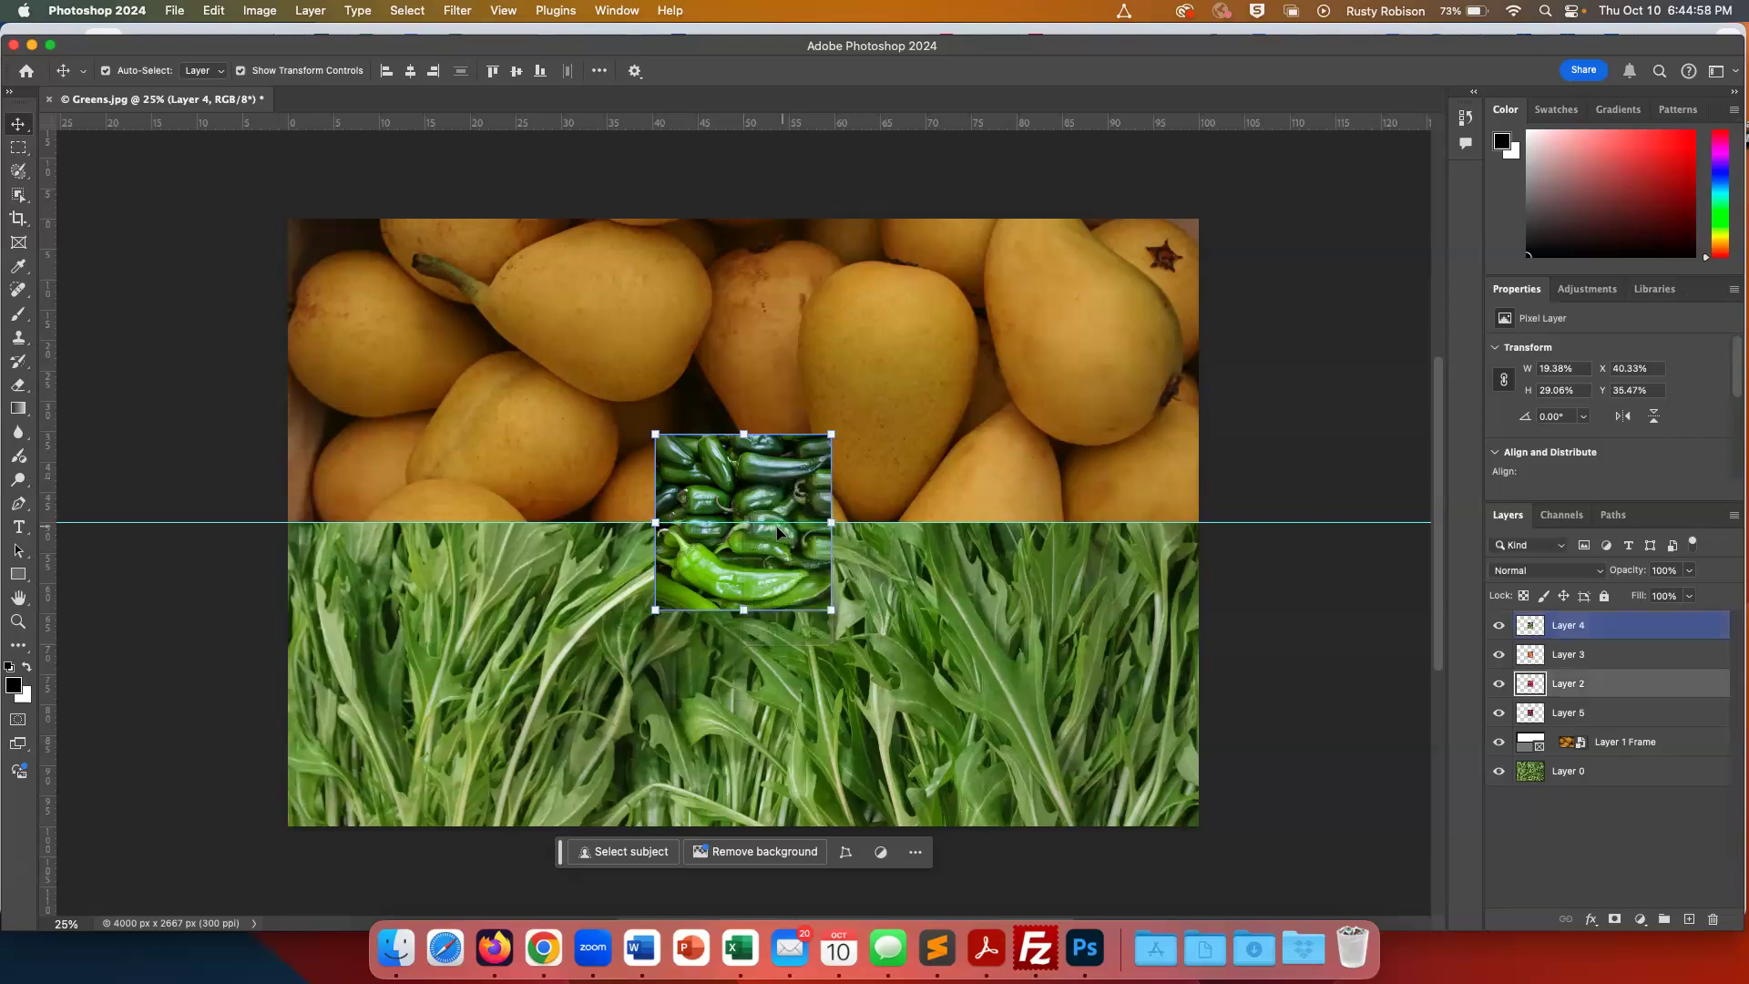
key("shift+Left")
key("shift+Left")
key("shift+Left")
key("shift+Left")
key("shift+Left")
key("shift+Left")
key("shift+Left")
key("shift+Left")
key("shift+Left")
key("shift+Left")
key("shift+Left")
key("shift+Left")
key("shift+Left")
key("shift+Left")
key("shift+Up")
key("shift+Up")
key("shift+Up")
key("shift+Up")
key("shift+Up")
key("shift+Up")
key("shift+Up")
key("shift+Up")
key("shift+Up")
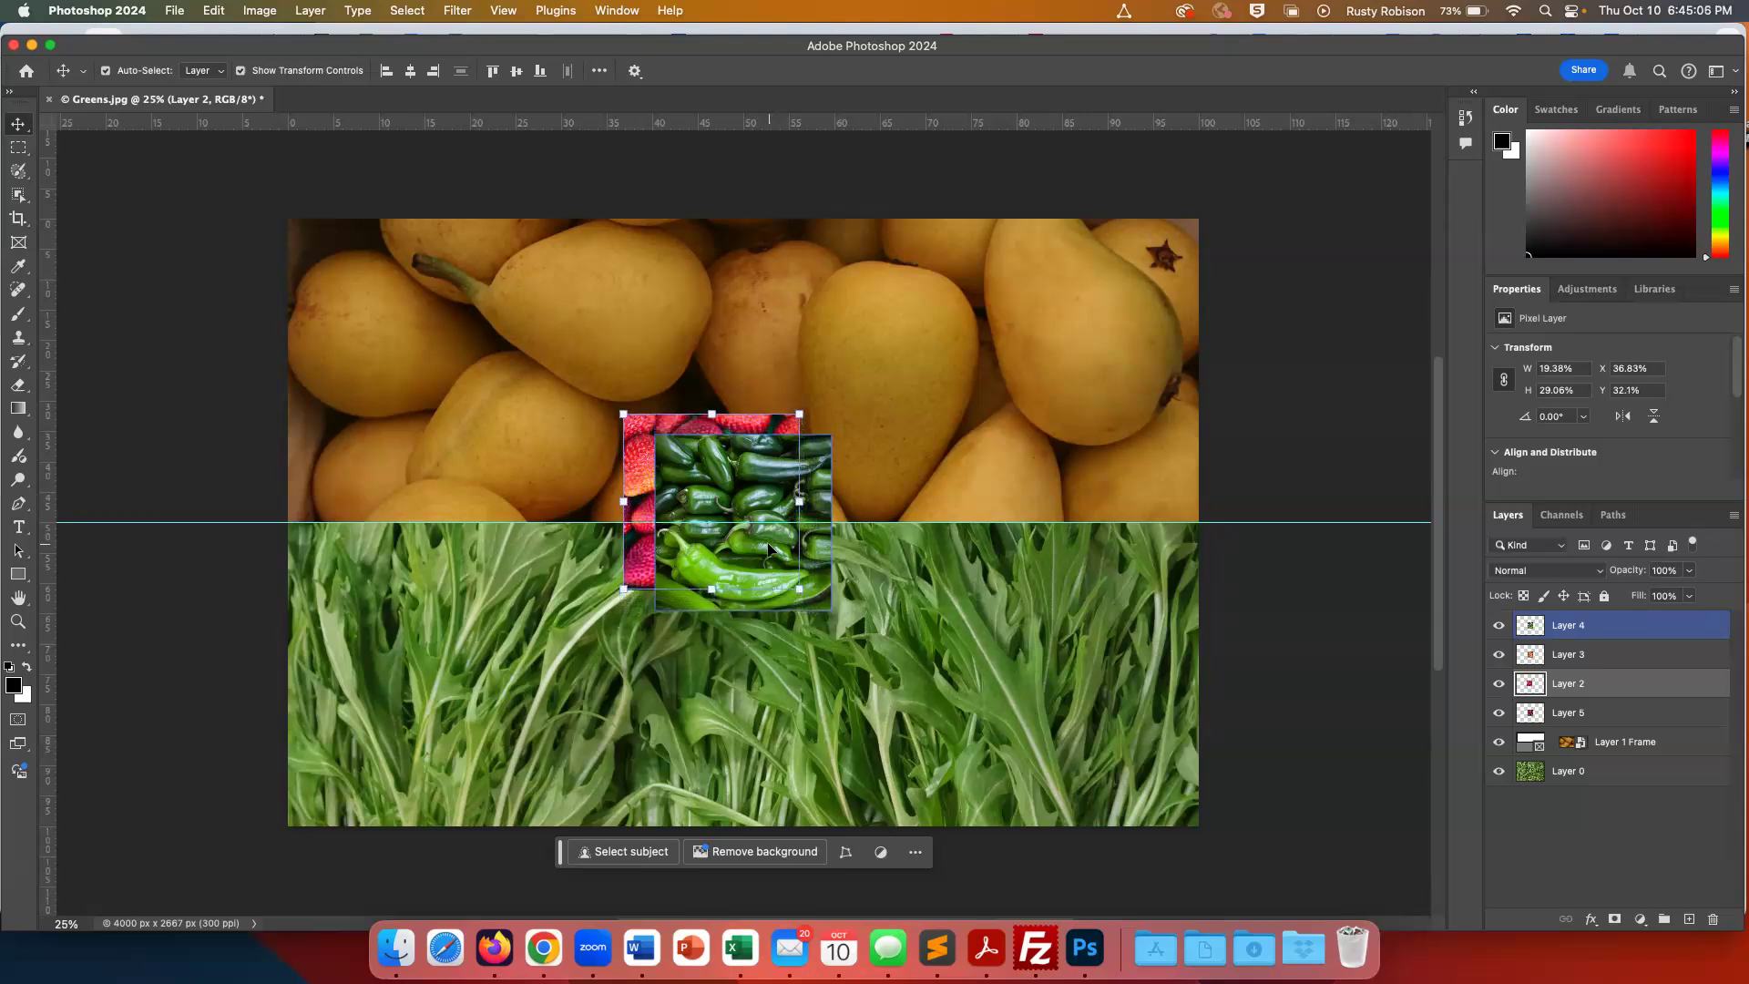
key("super+z")
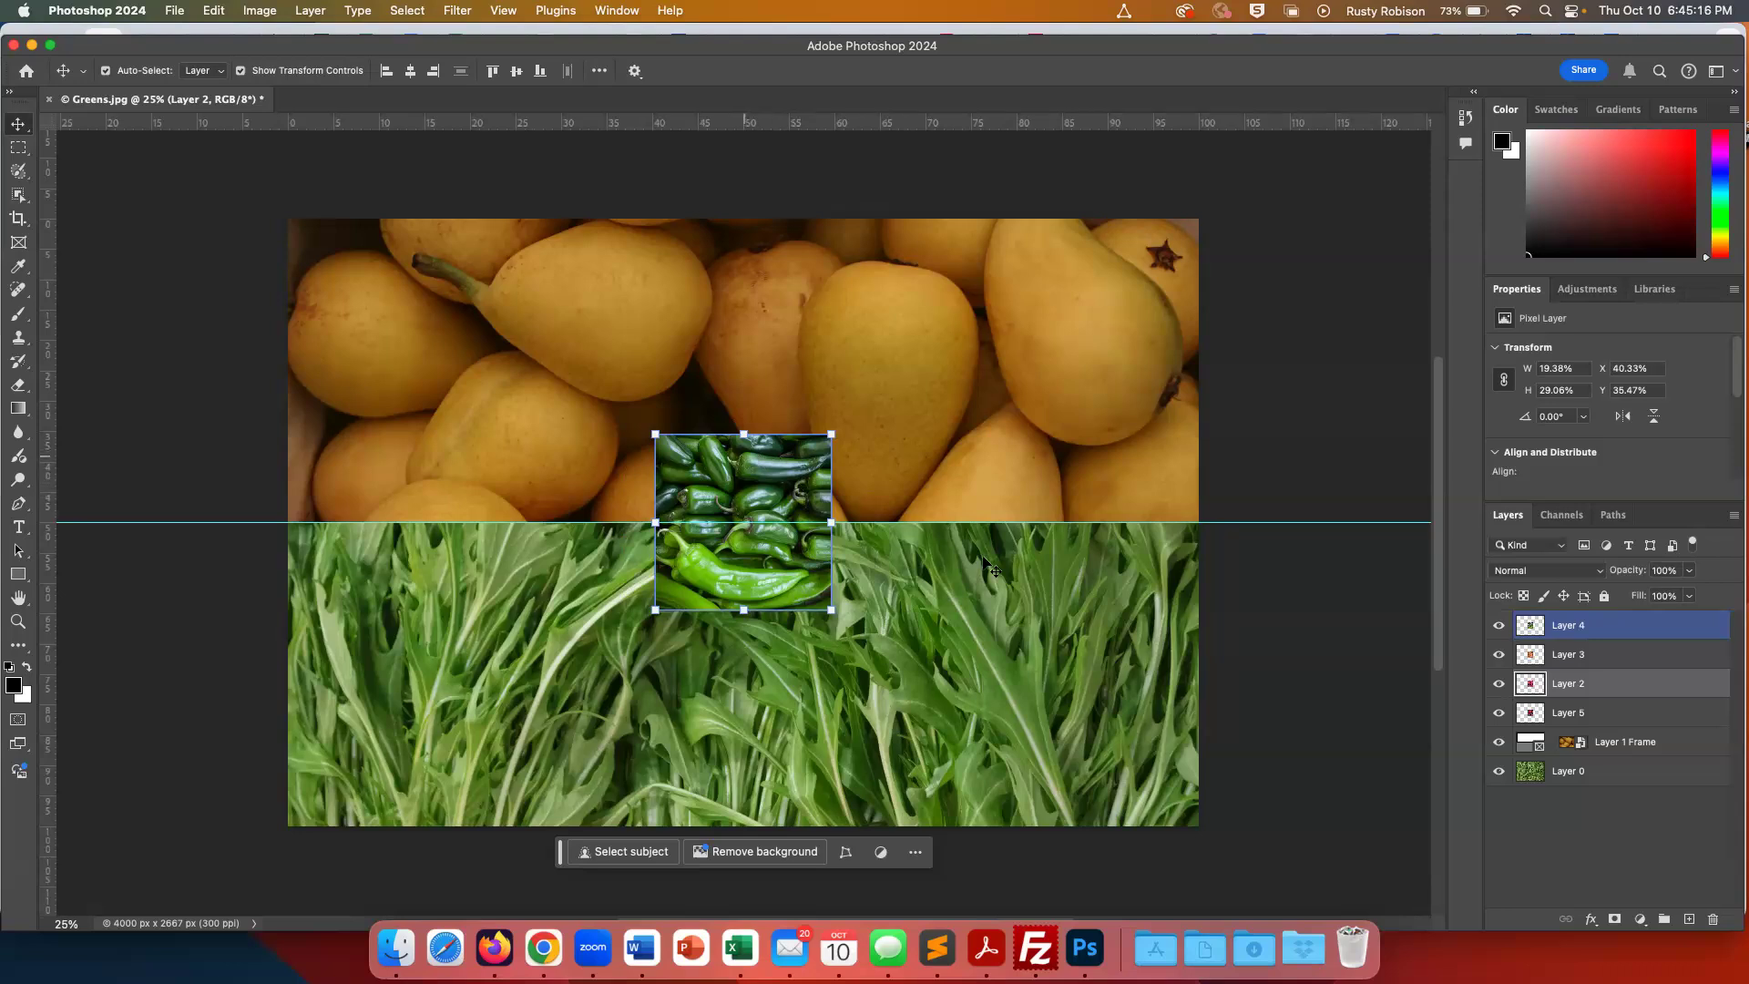
Hide Layer 0 and add a new empty layer at the very bottom of the layer stack
left_click(1091, 559)
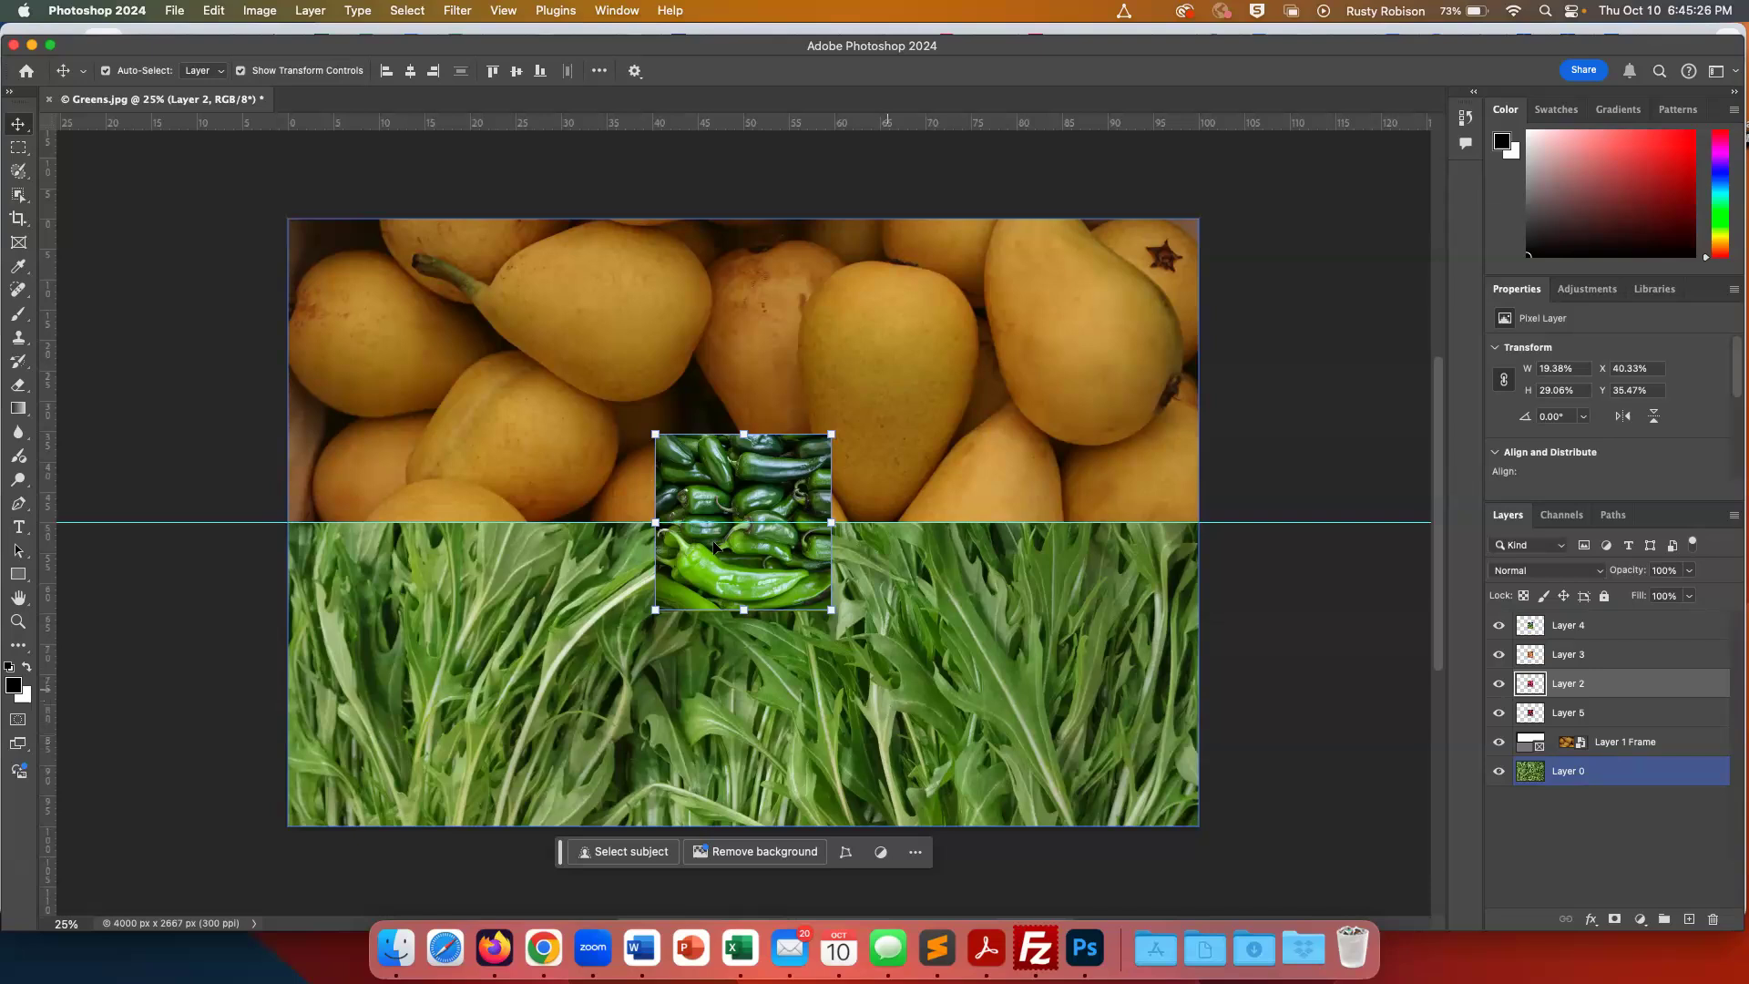
left_click(1499, 773)
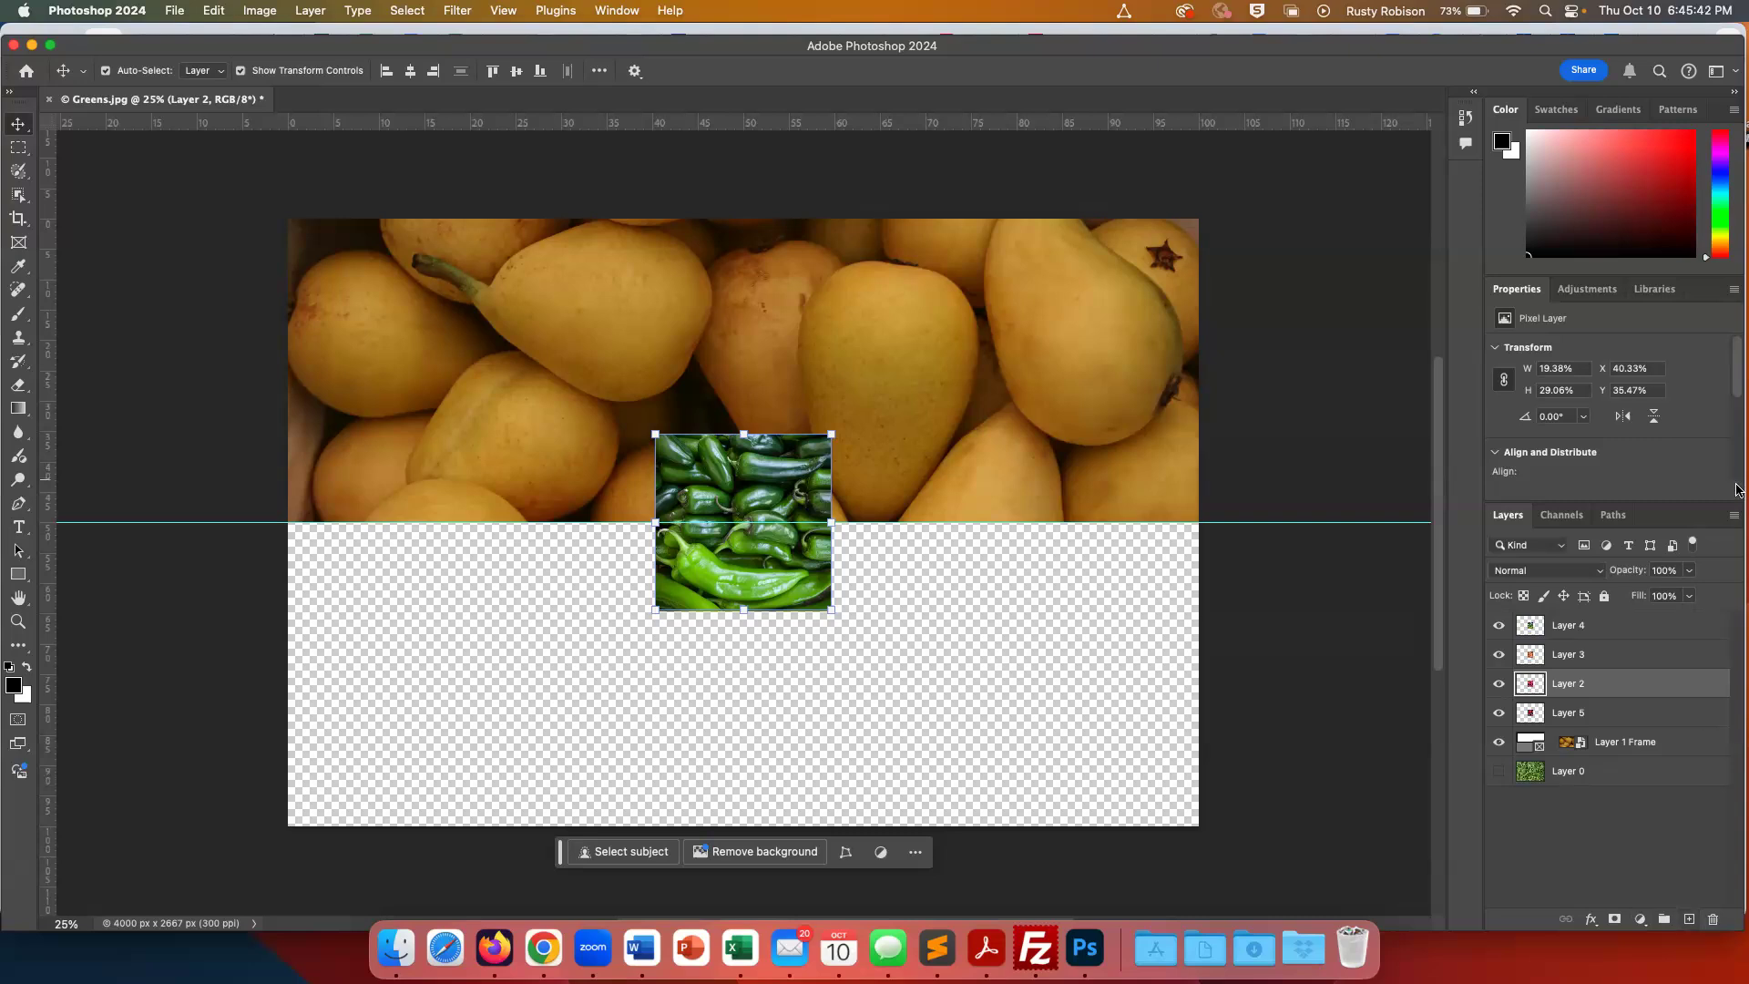
right_click(1554, 822)
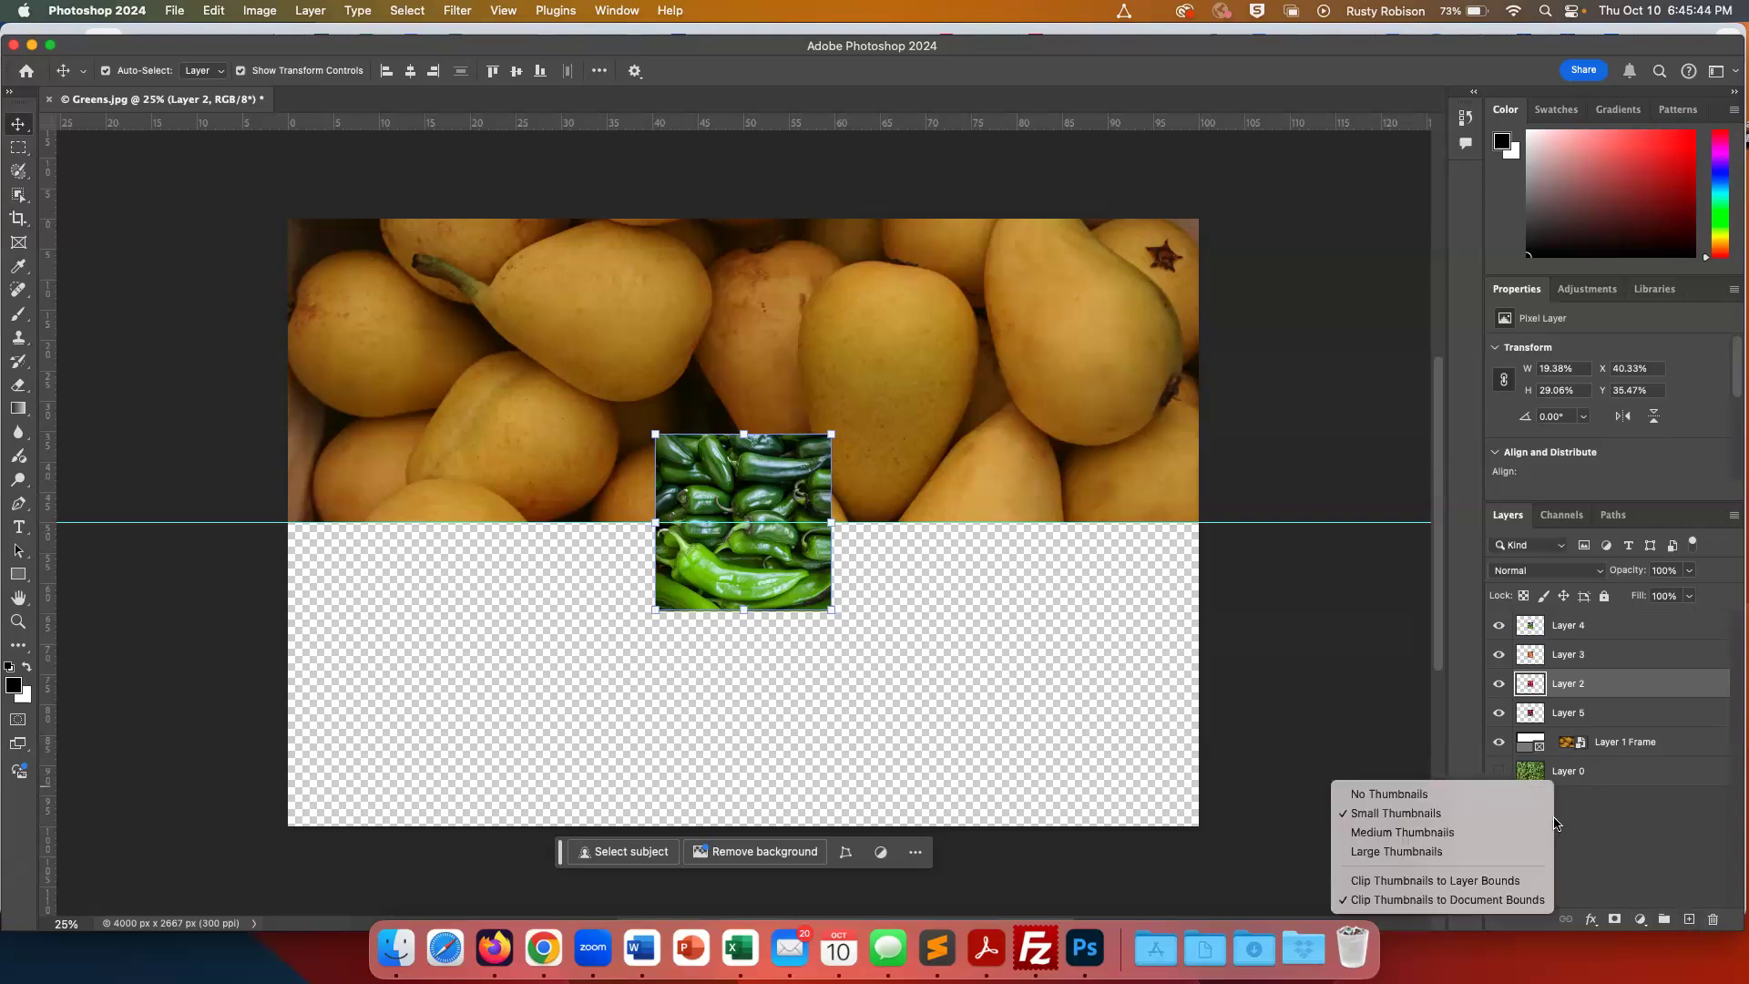
left_click(1618, 829)
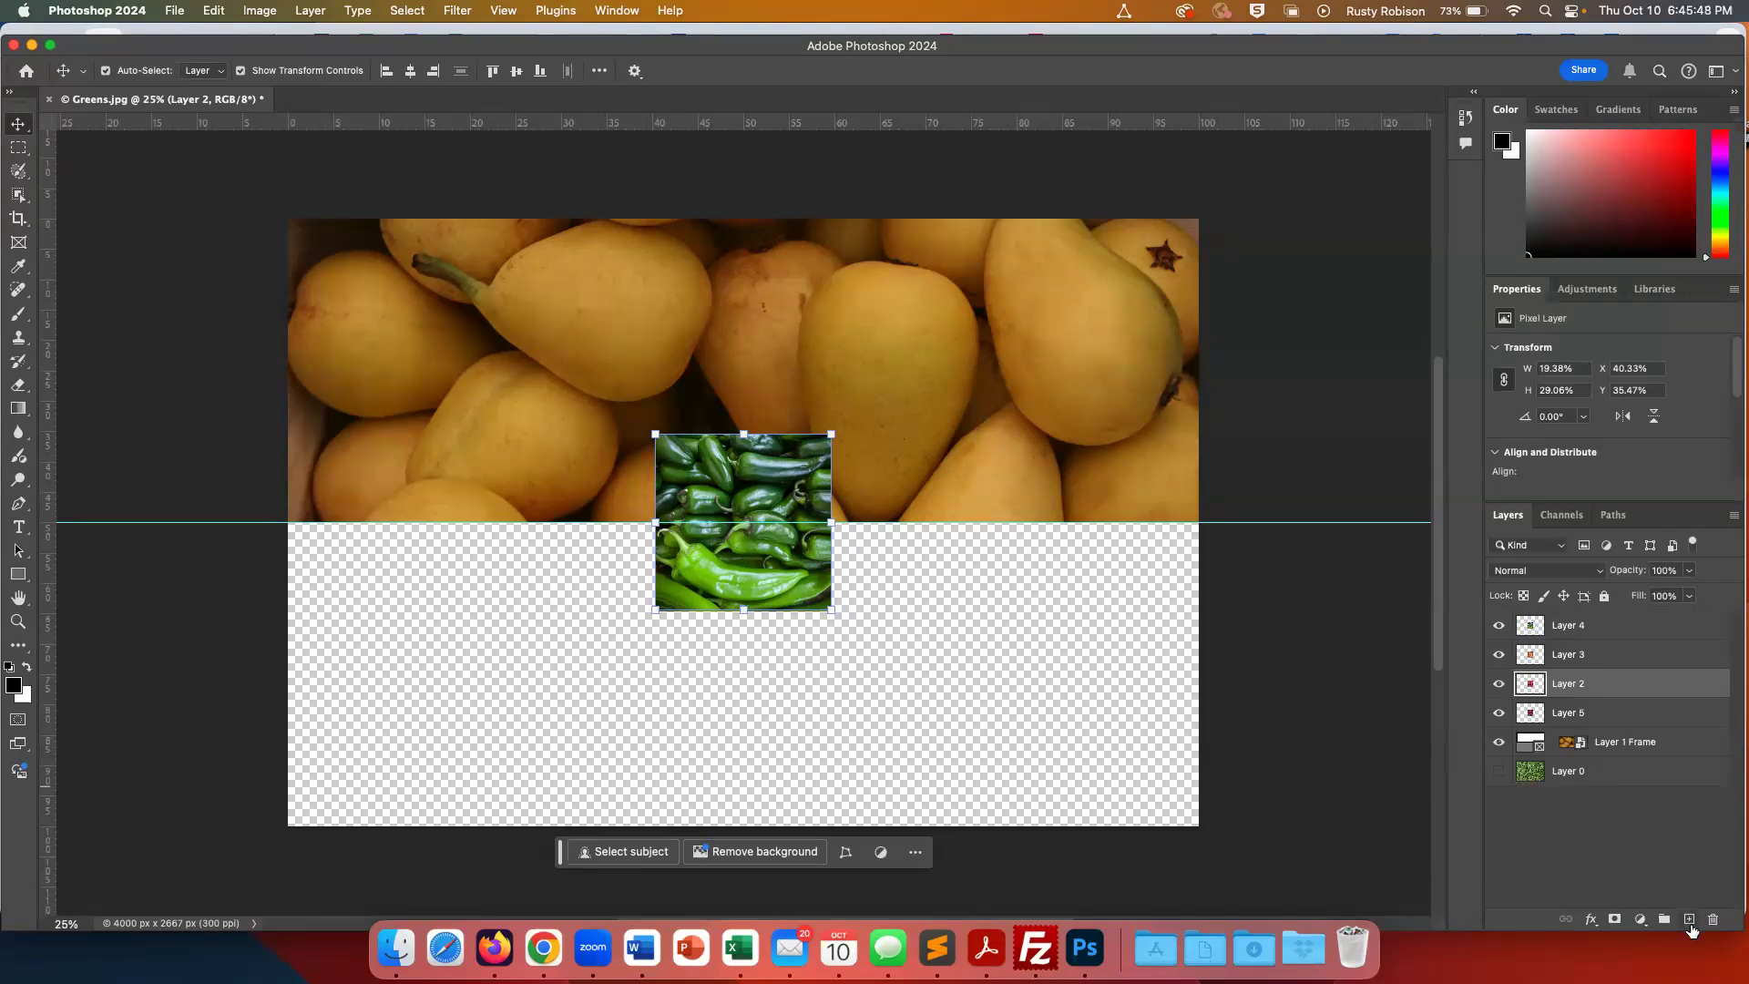
left_click(1690, 924)
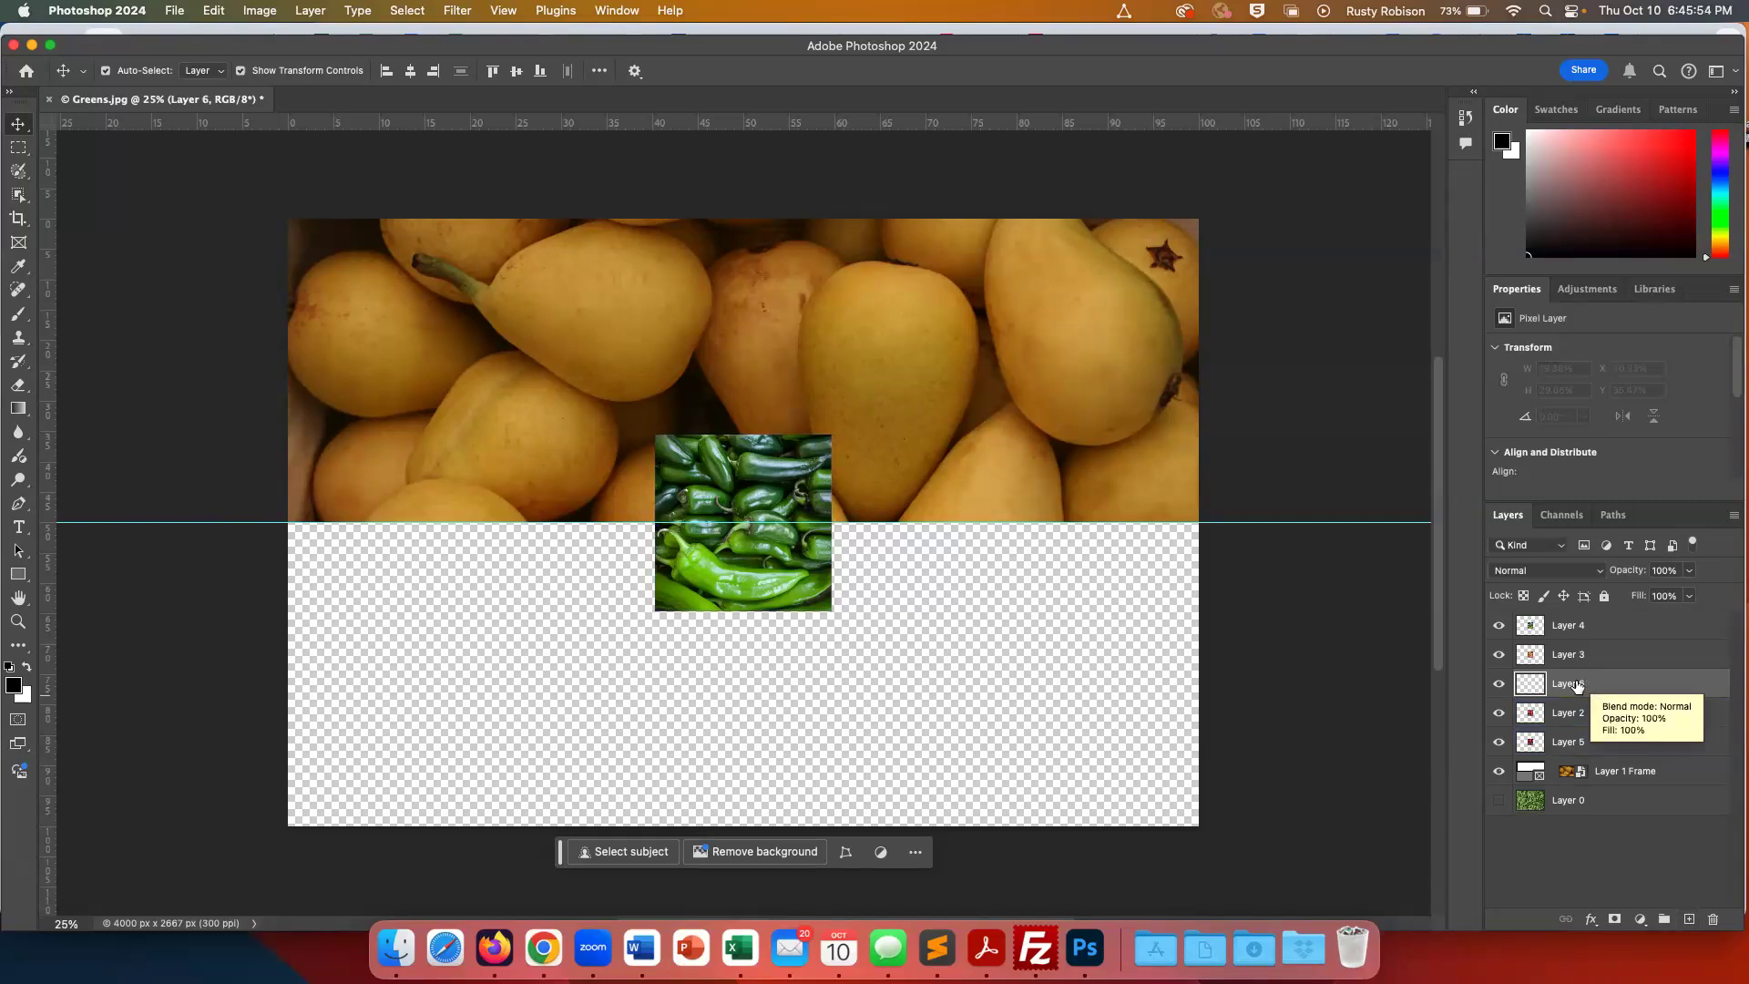
left_click_drag(1575, 684, 1581, 824)
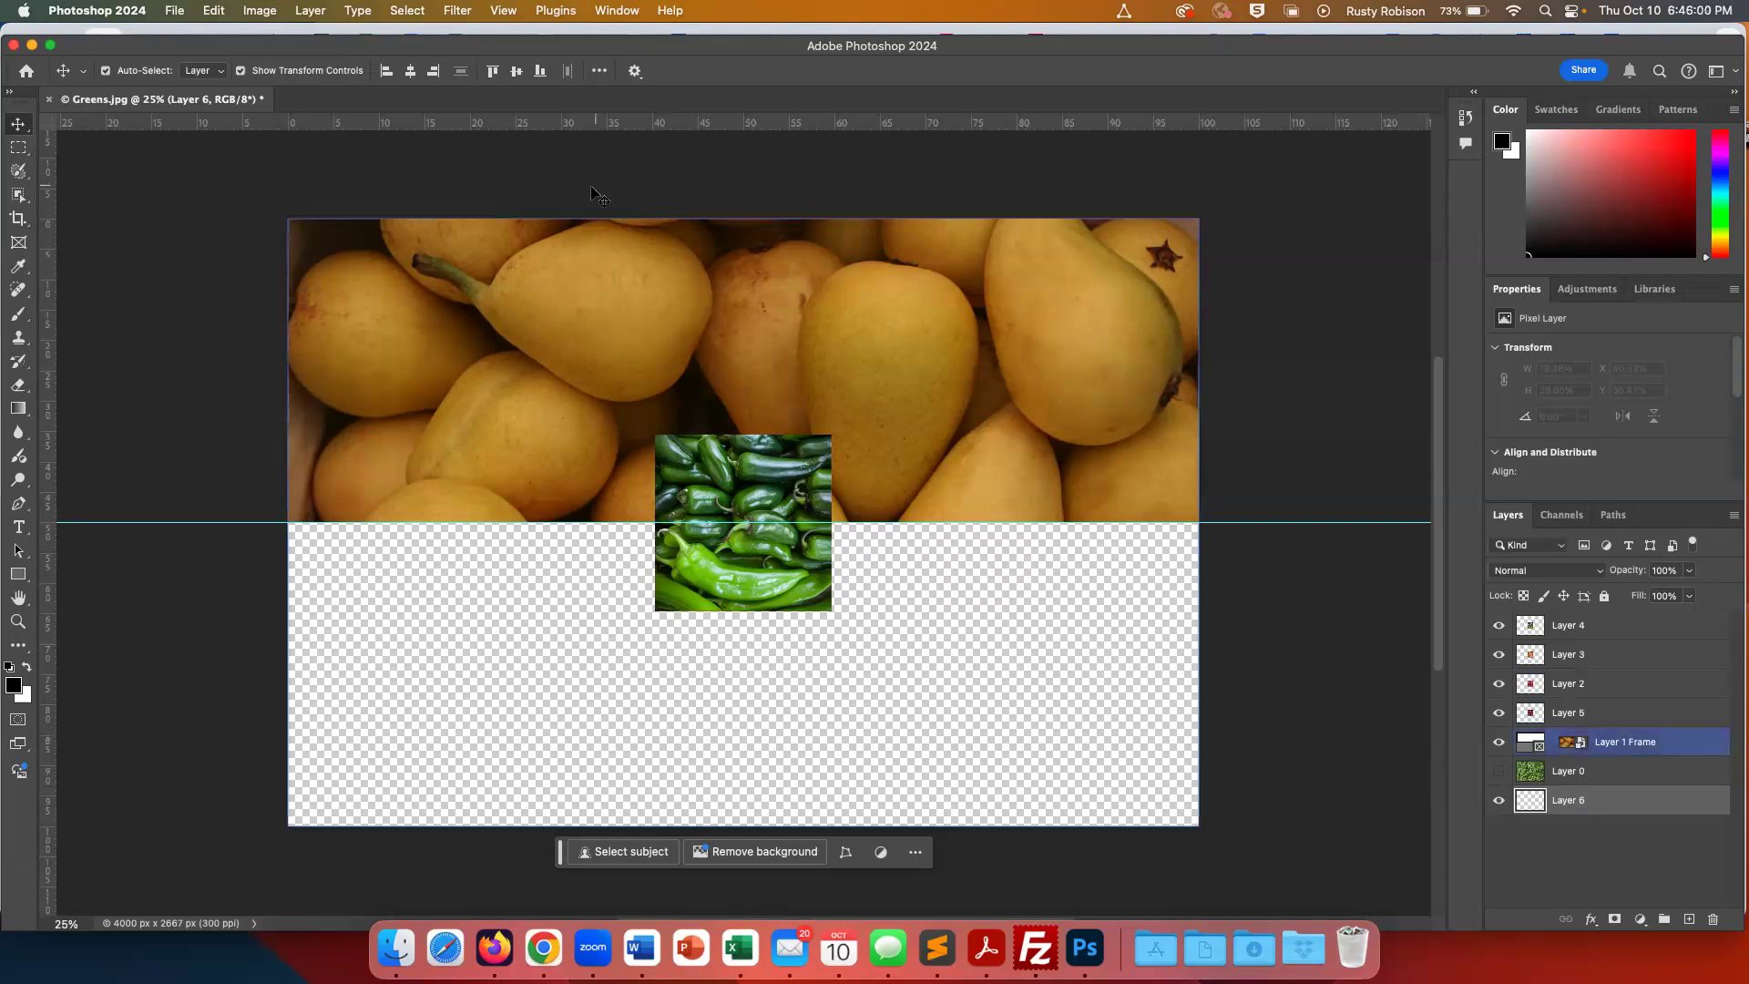
Fill the empty bottom layer with the Background Color in Normal mode at 100% opacity, and return to the Move tool
left_click(213, 11)
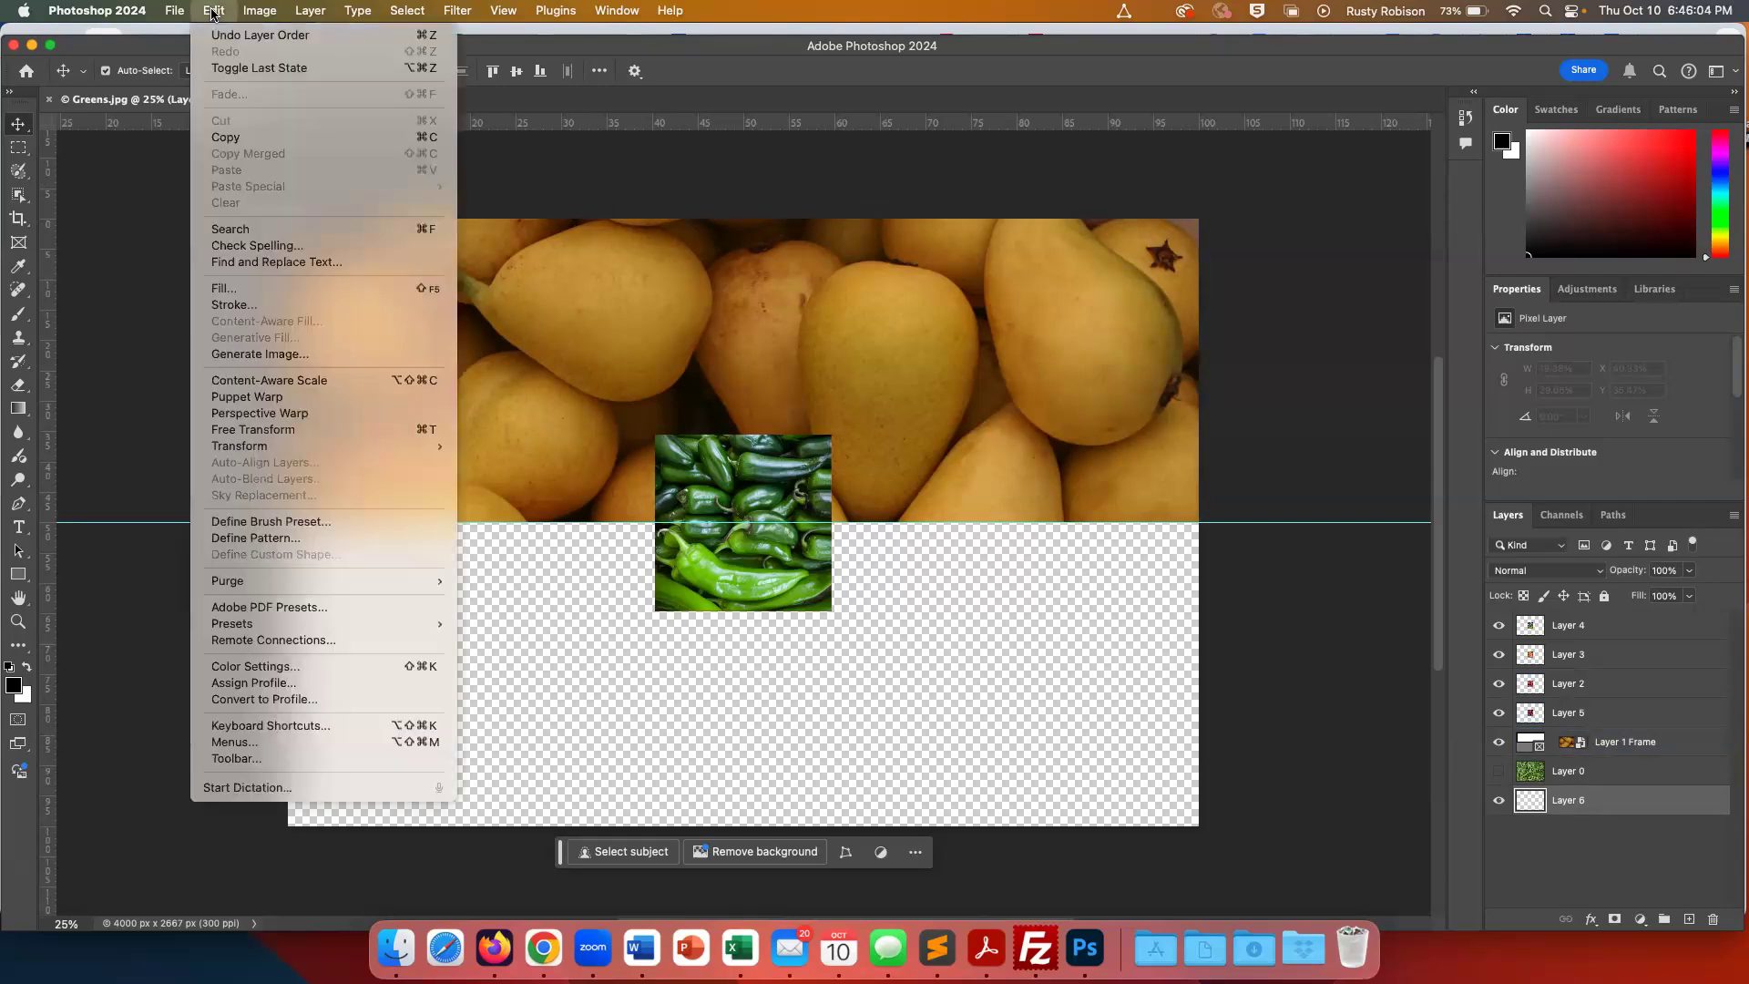
left_click(225, 289)
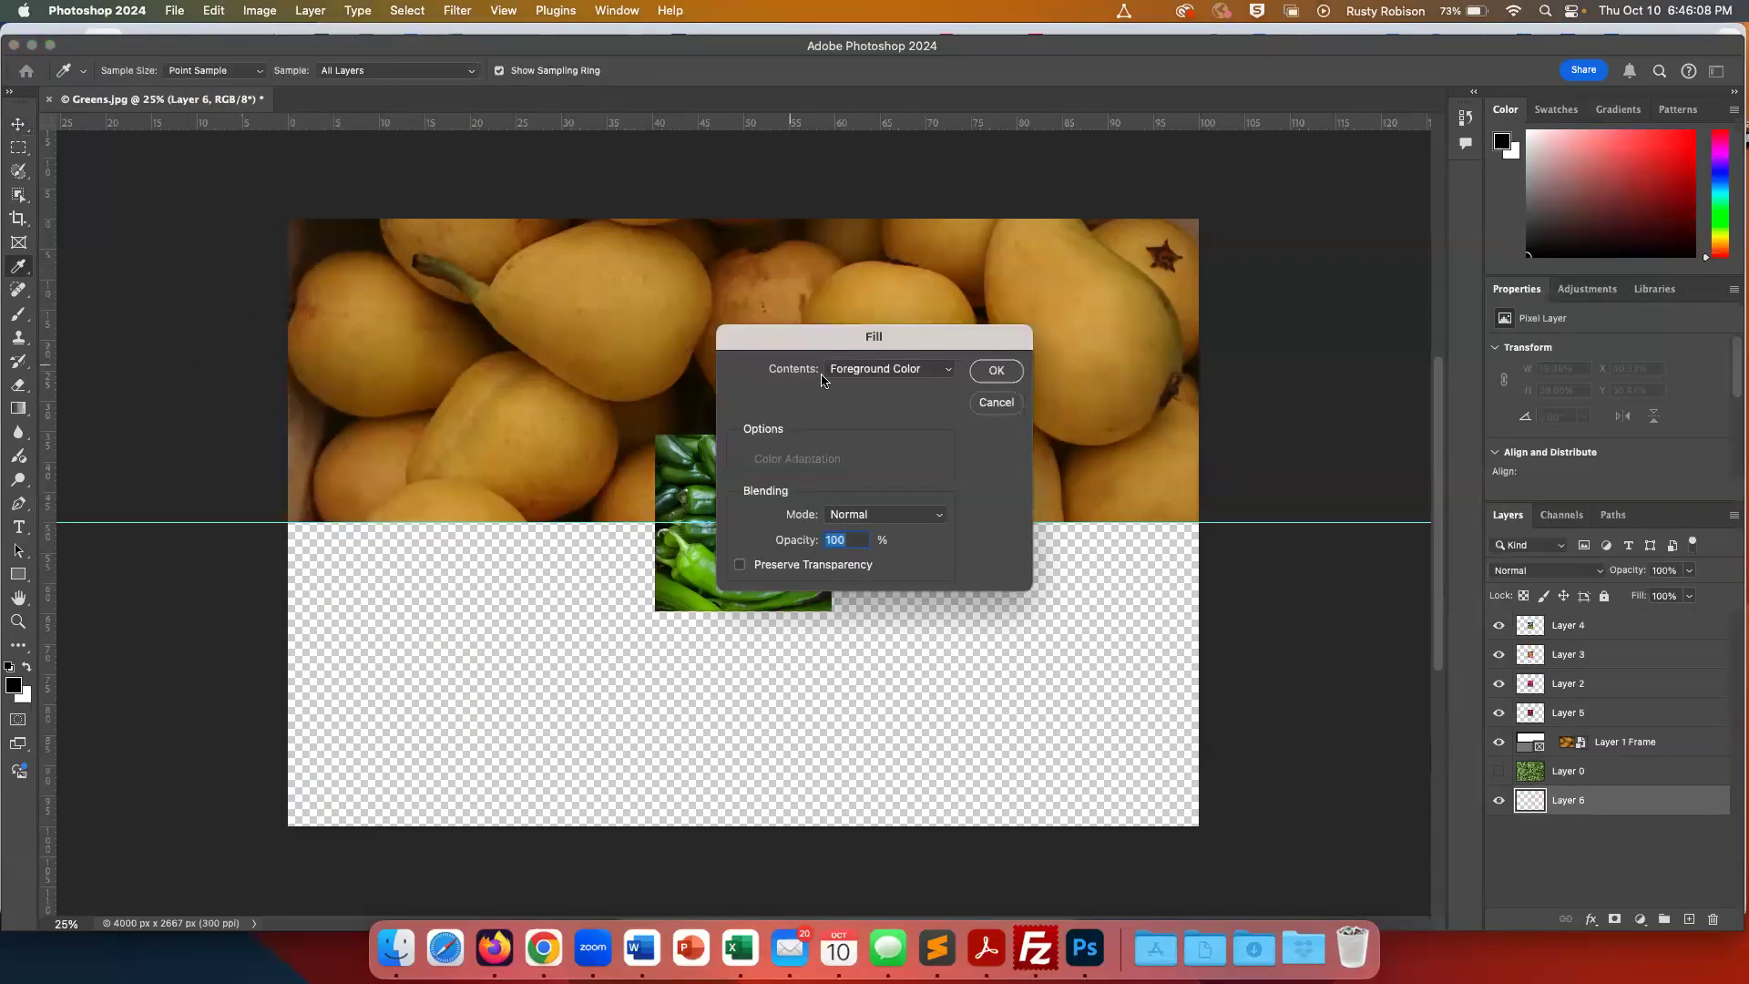
left_click(886, 373)
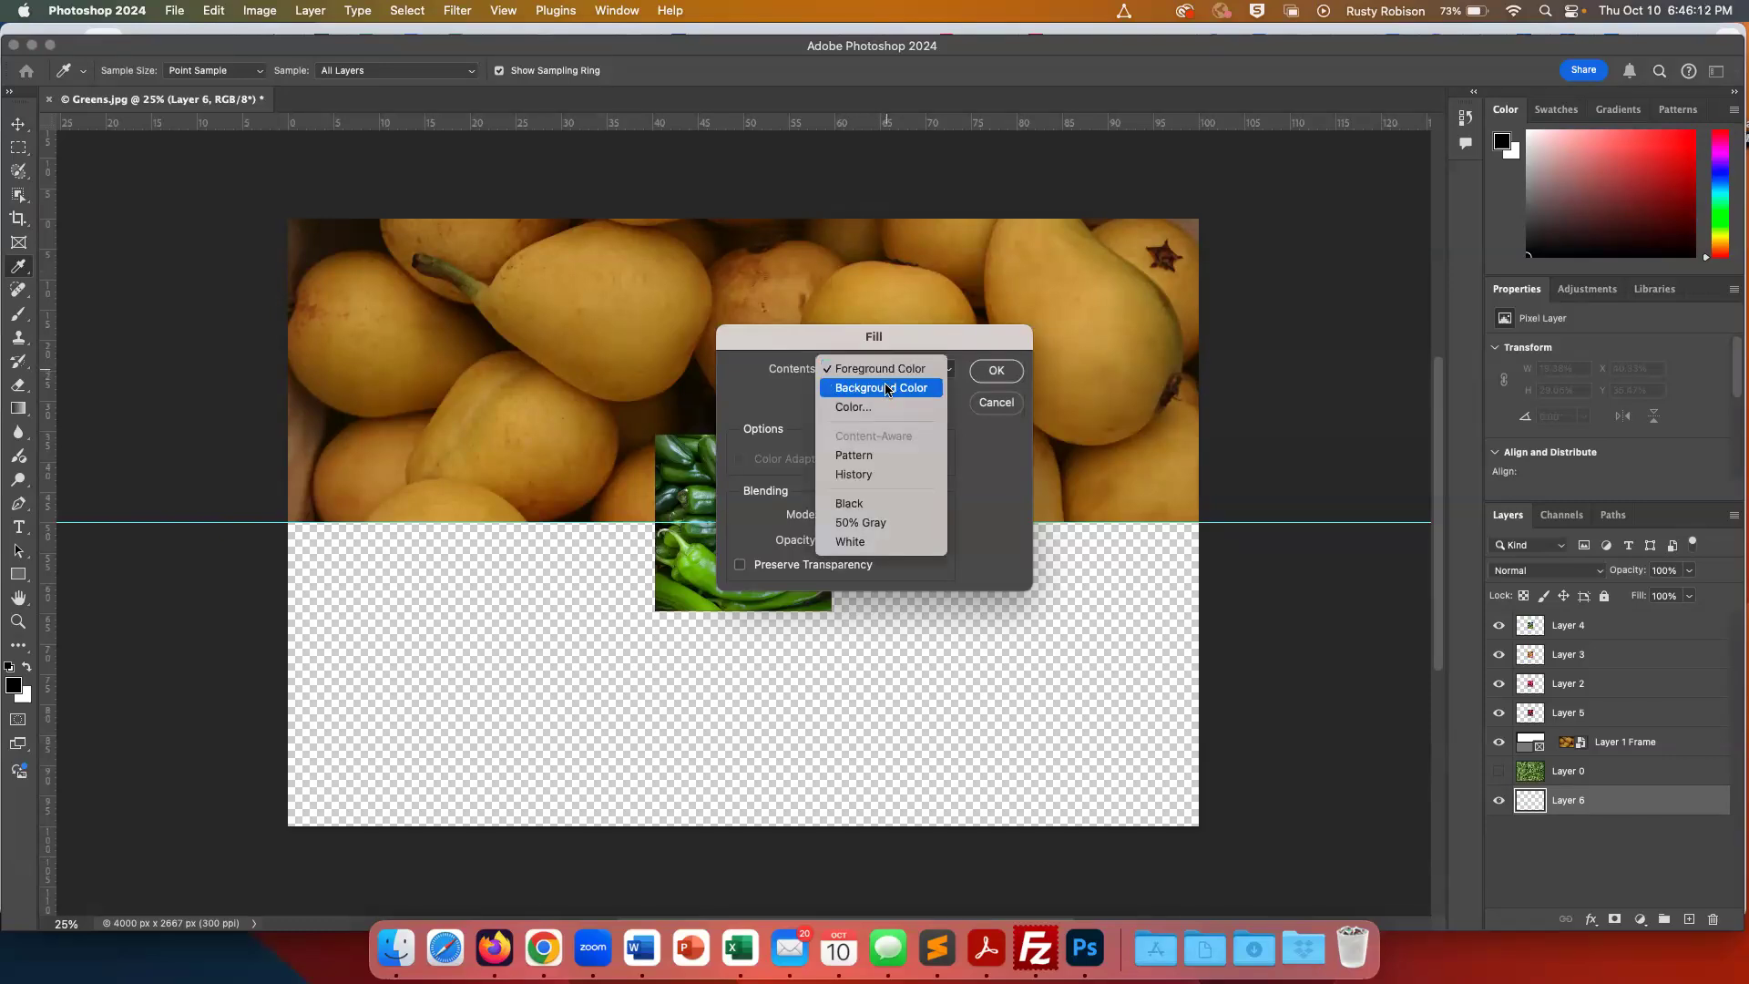
left_click(883, 389)
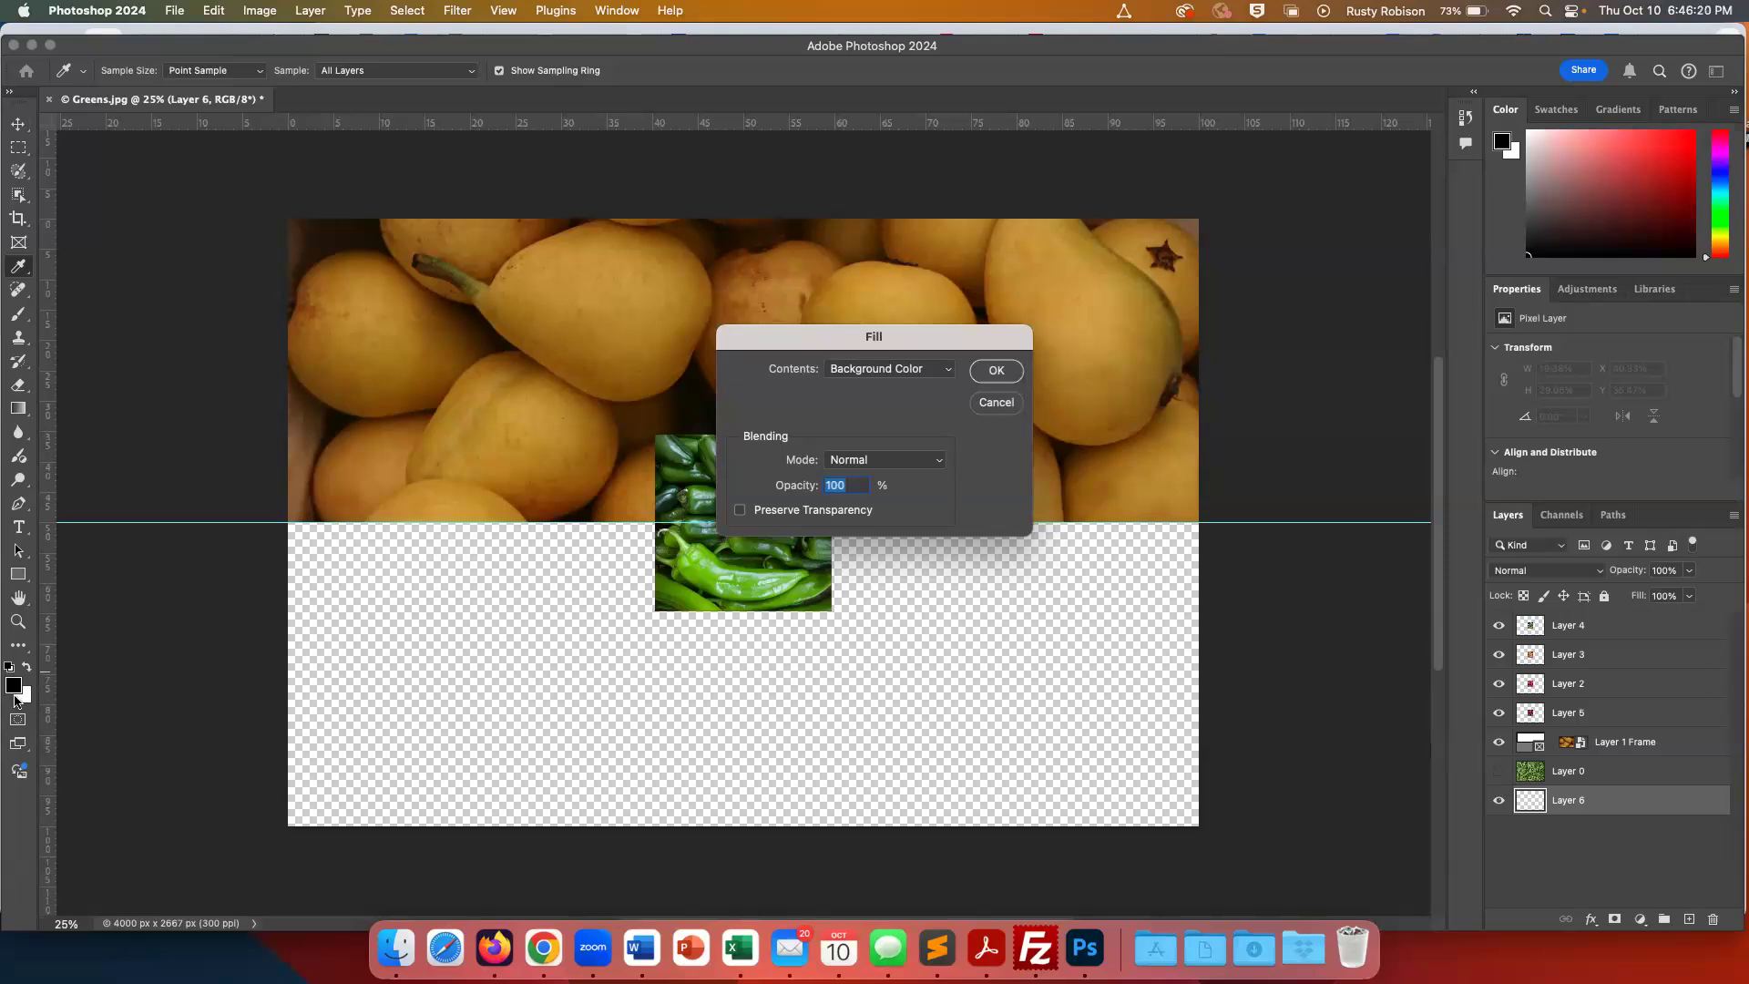
left_click(996, 371)
key("v")
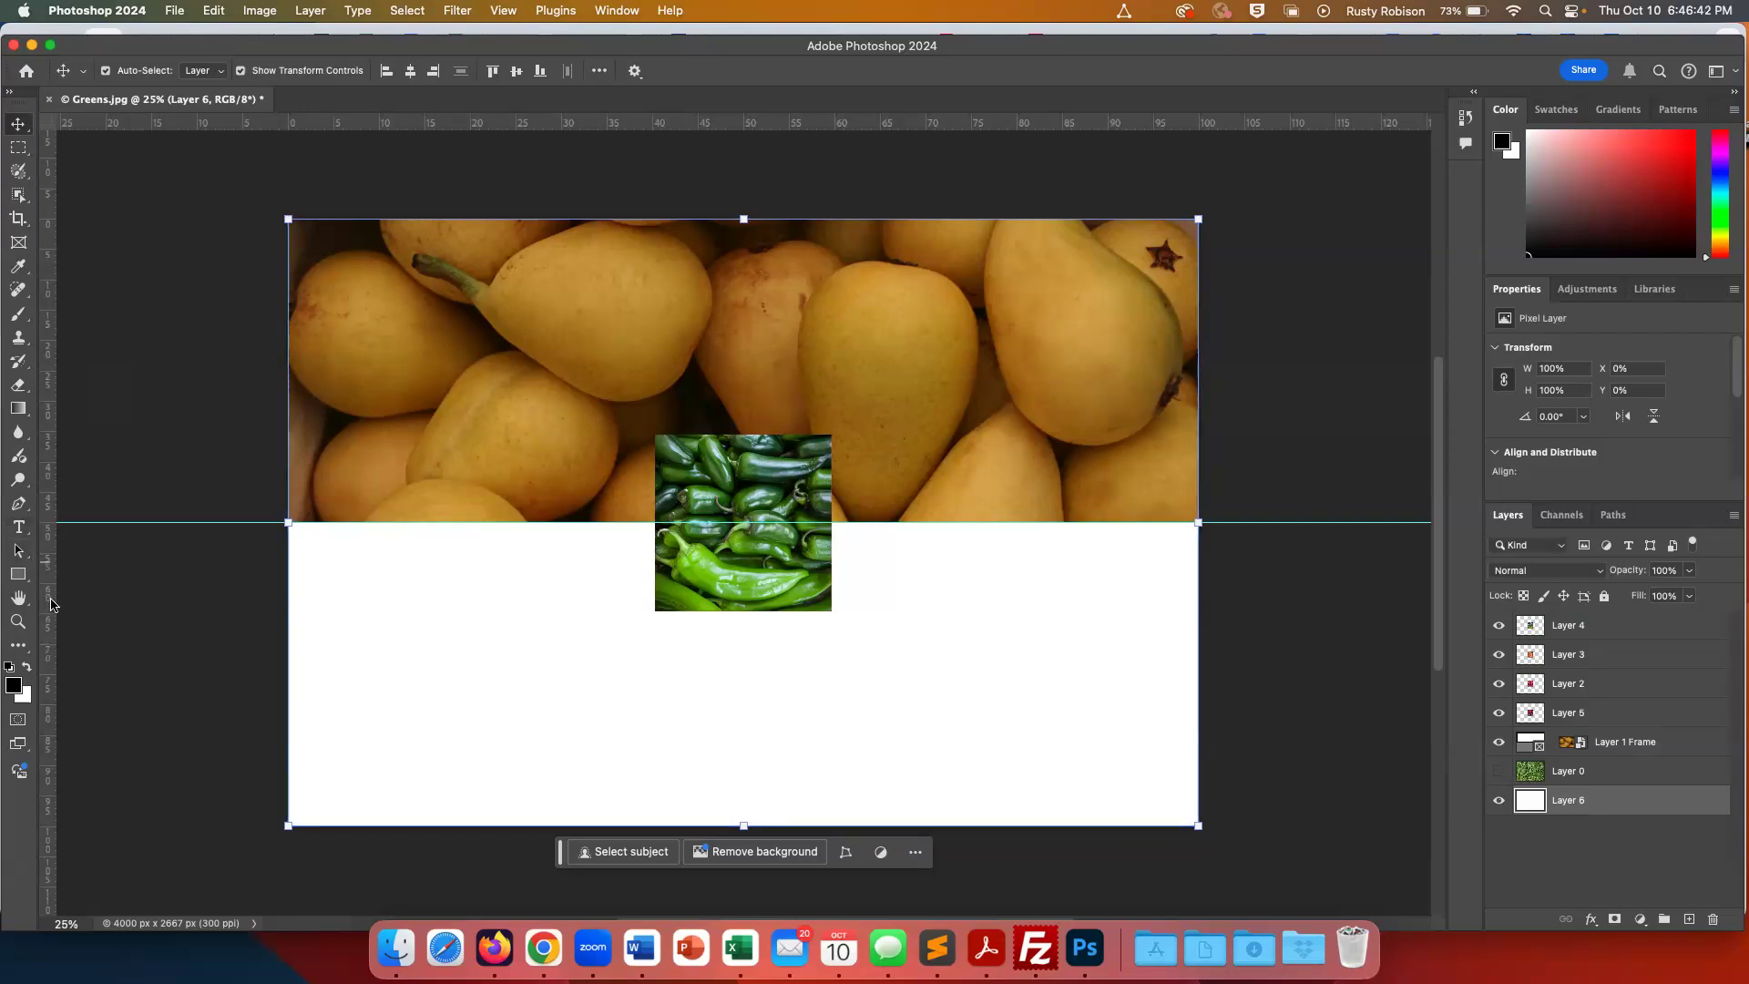
Place a vertical guide at about 10% of the canvas width
left_click_drag(51, 609, 381, 592)
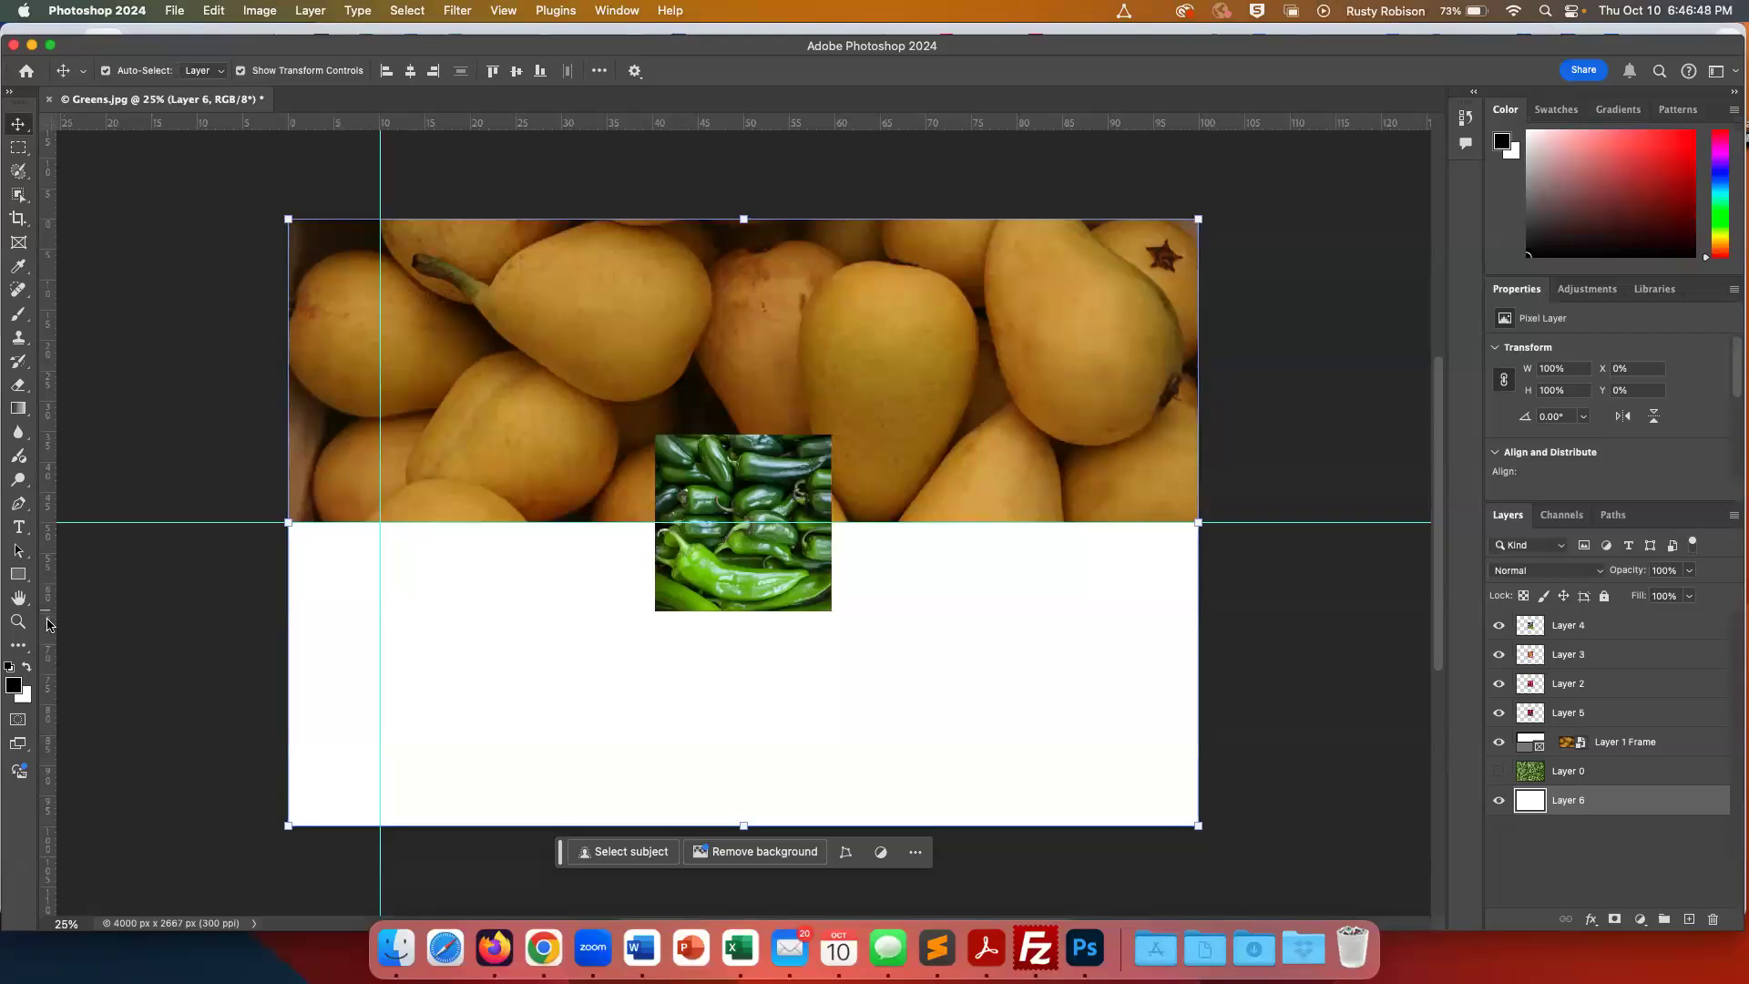
mouse_move(48, 625)
left_mouse_down()
mouse_move(711, 679)
mouse_move(53, 648)
left_mouse_up()
scroll(49, 648, "up", 10)
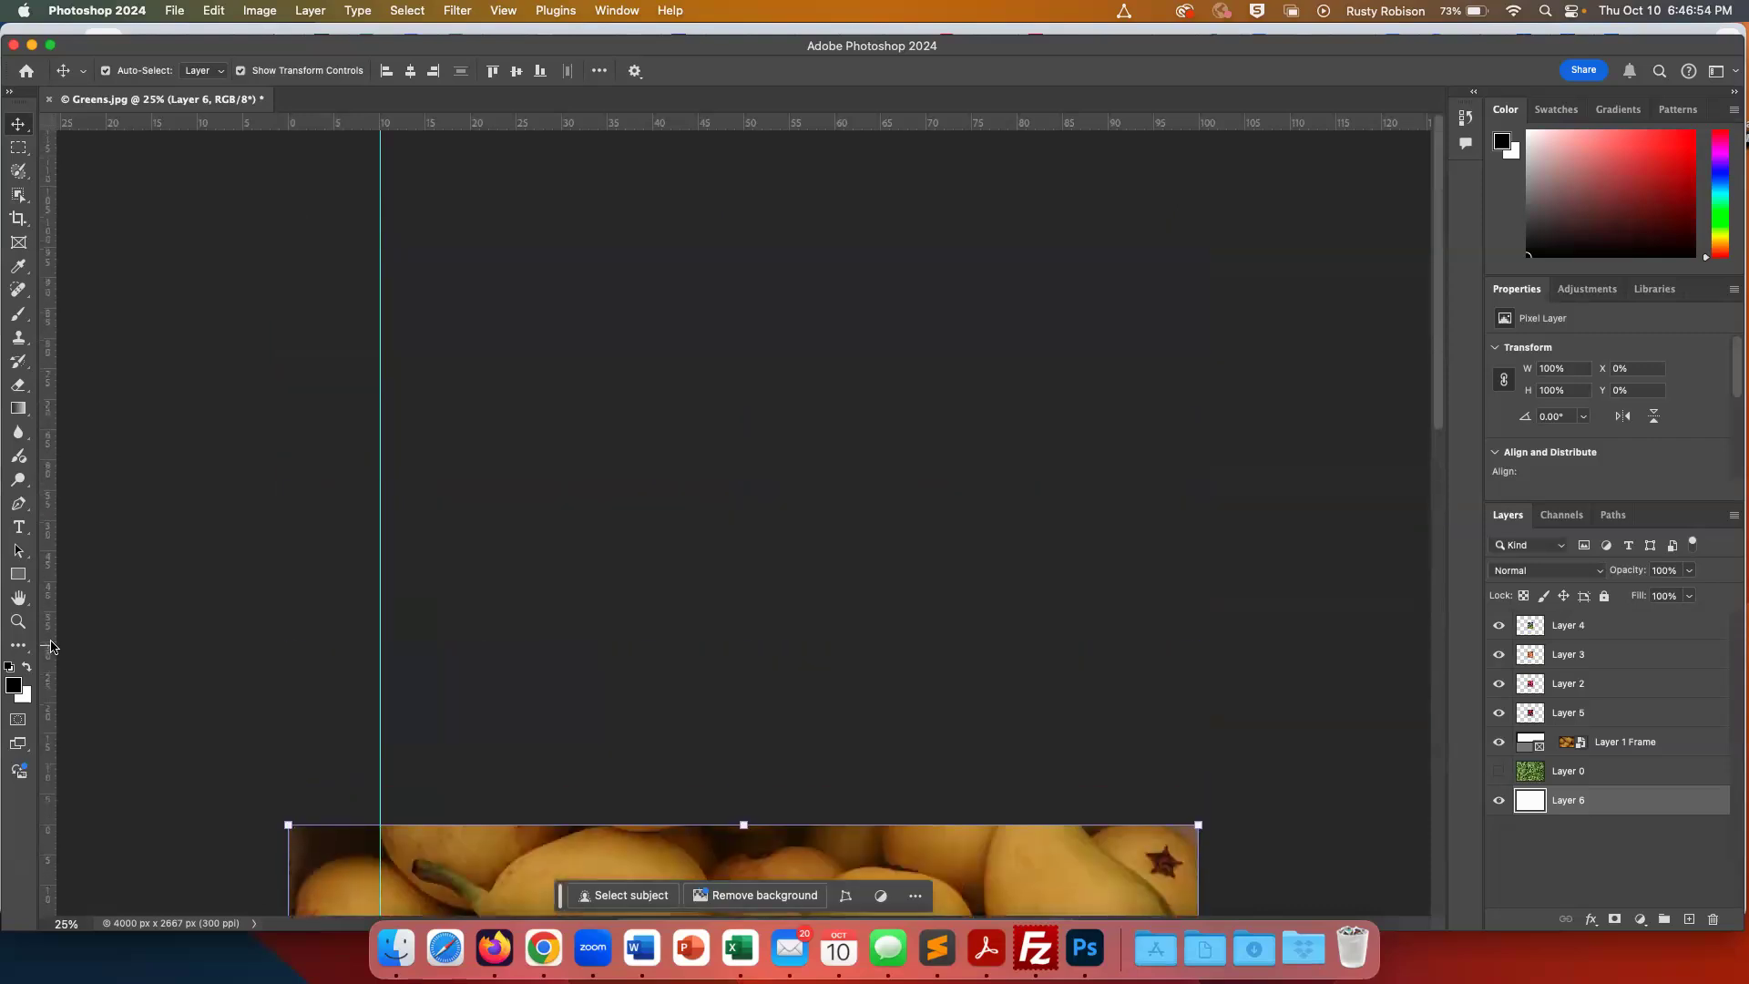
scroll(165, 712, "down", 10)
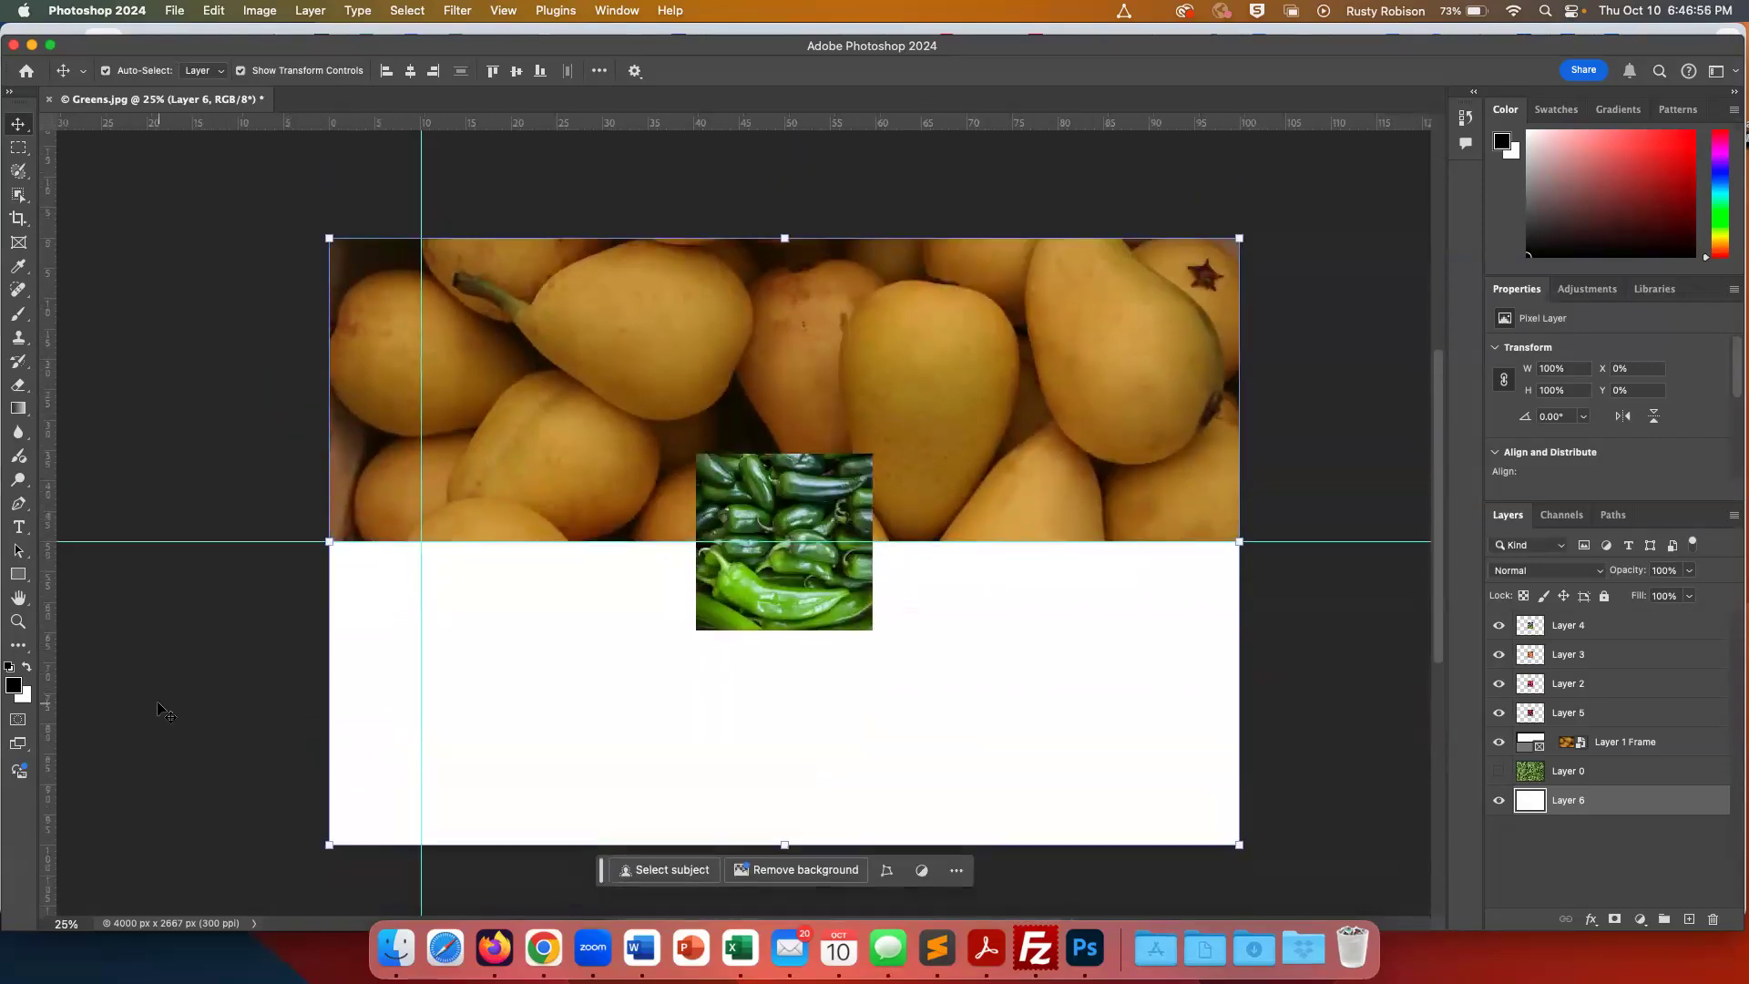
Place a second vertical guide at about 90% of the canvas width
left_click_drag(47, 638, 1136, 660)
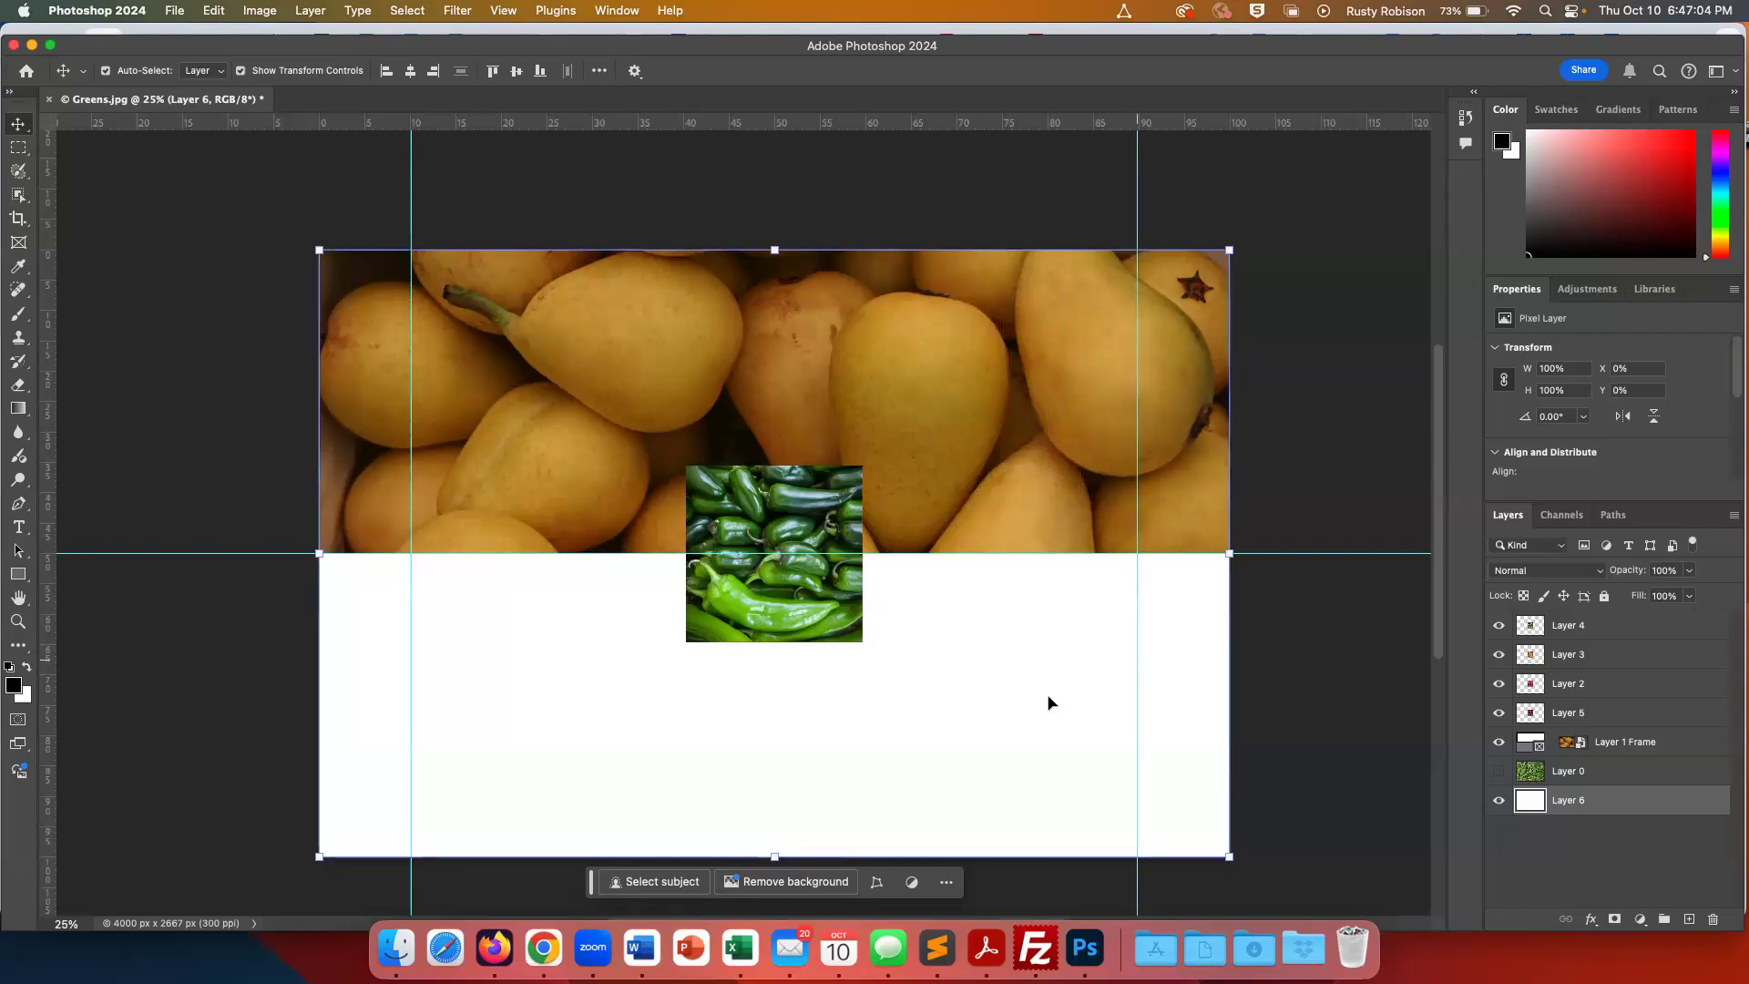
Select Layers 2, 3, 4 and 5 together and move the stack against the 10% guide, to X 10.18%, Y 60.59%
left_click(1570, 718)
left_click_drag(1570, 718, 1567, 631)
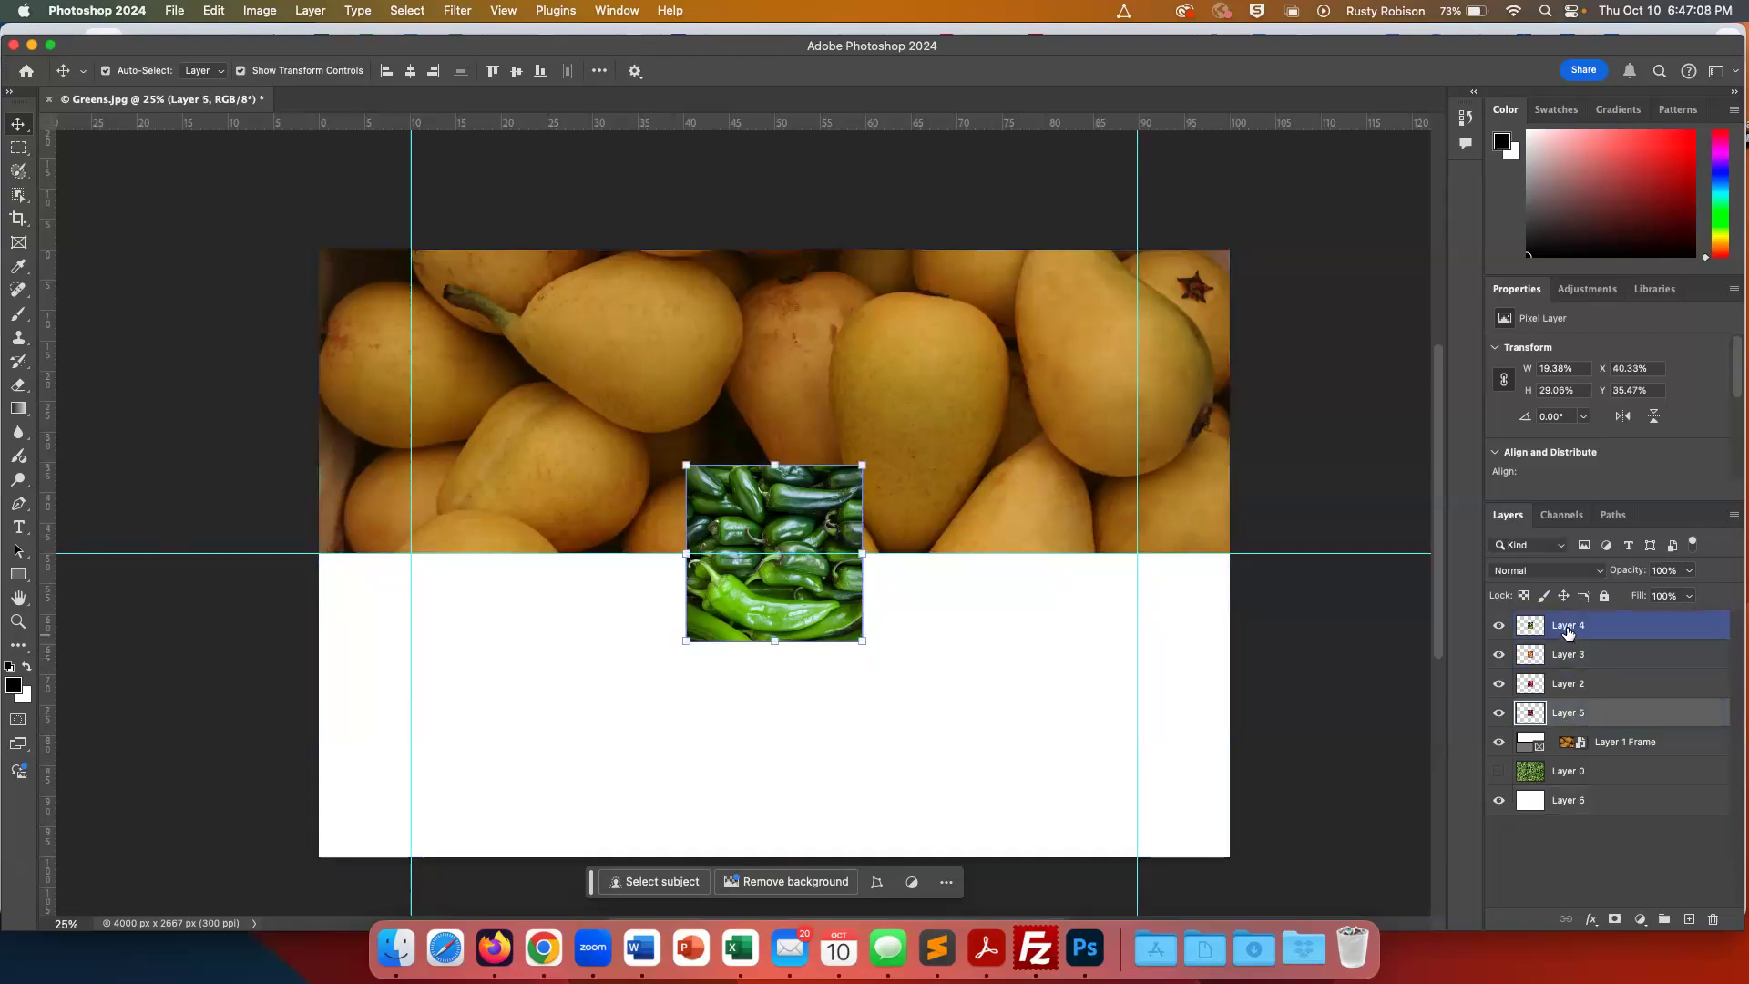
left_click(1569, 631, "shift")
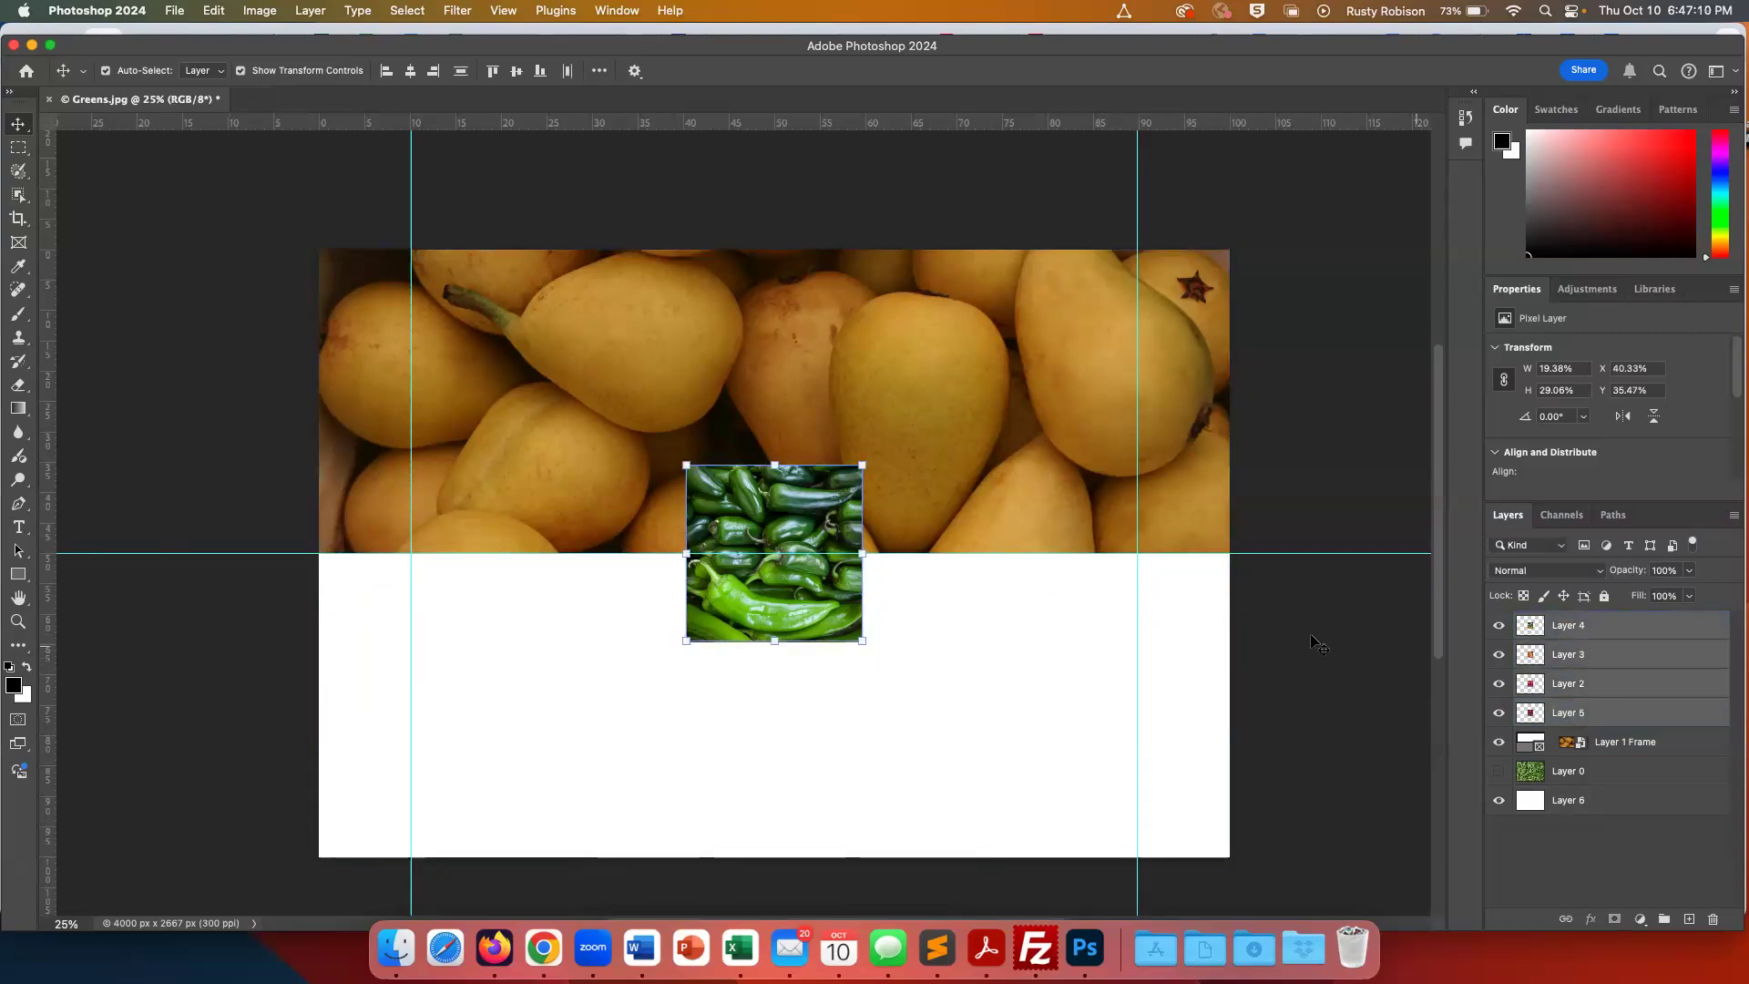
left_click_drag(824, 608, 549, 761)
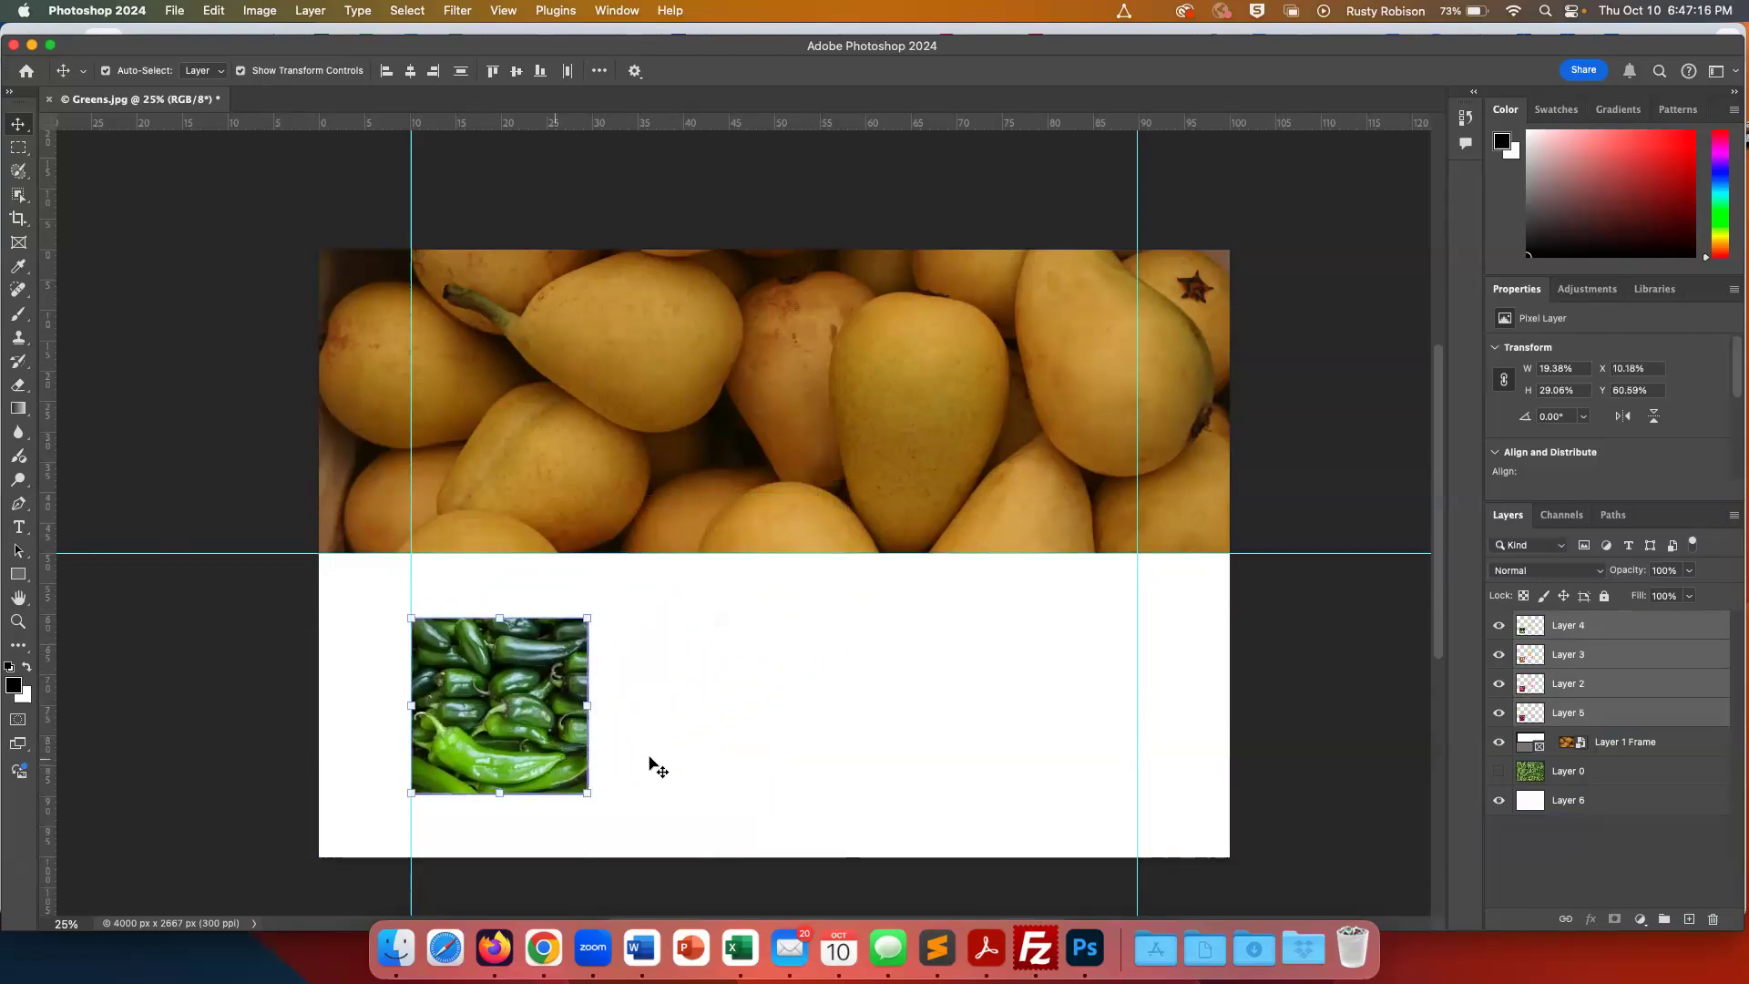
Move only the green peppers image across to the 90% guide, at X 70.45%, keeping its vertical position
left_click(650, 761)
left_click(553, 748)
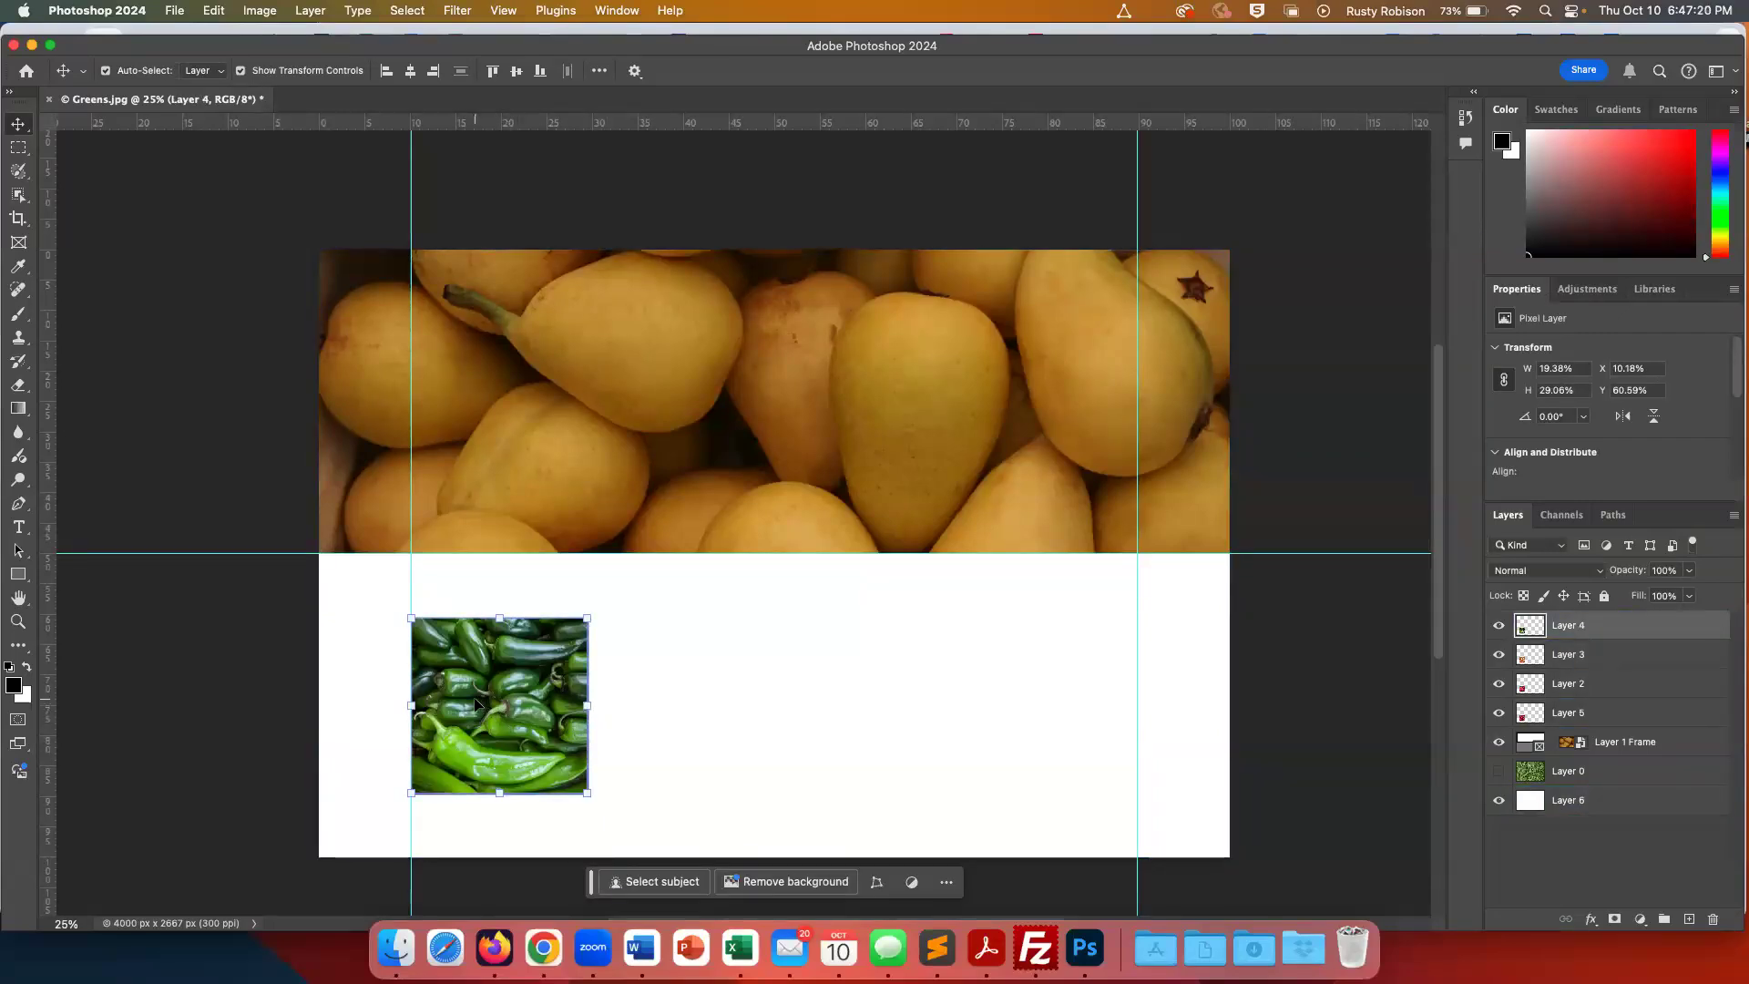
left_click_drag(475, 702, 1026, 724)
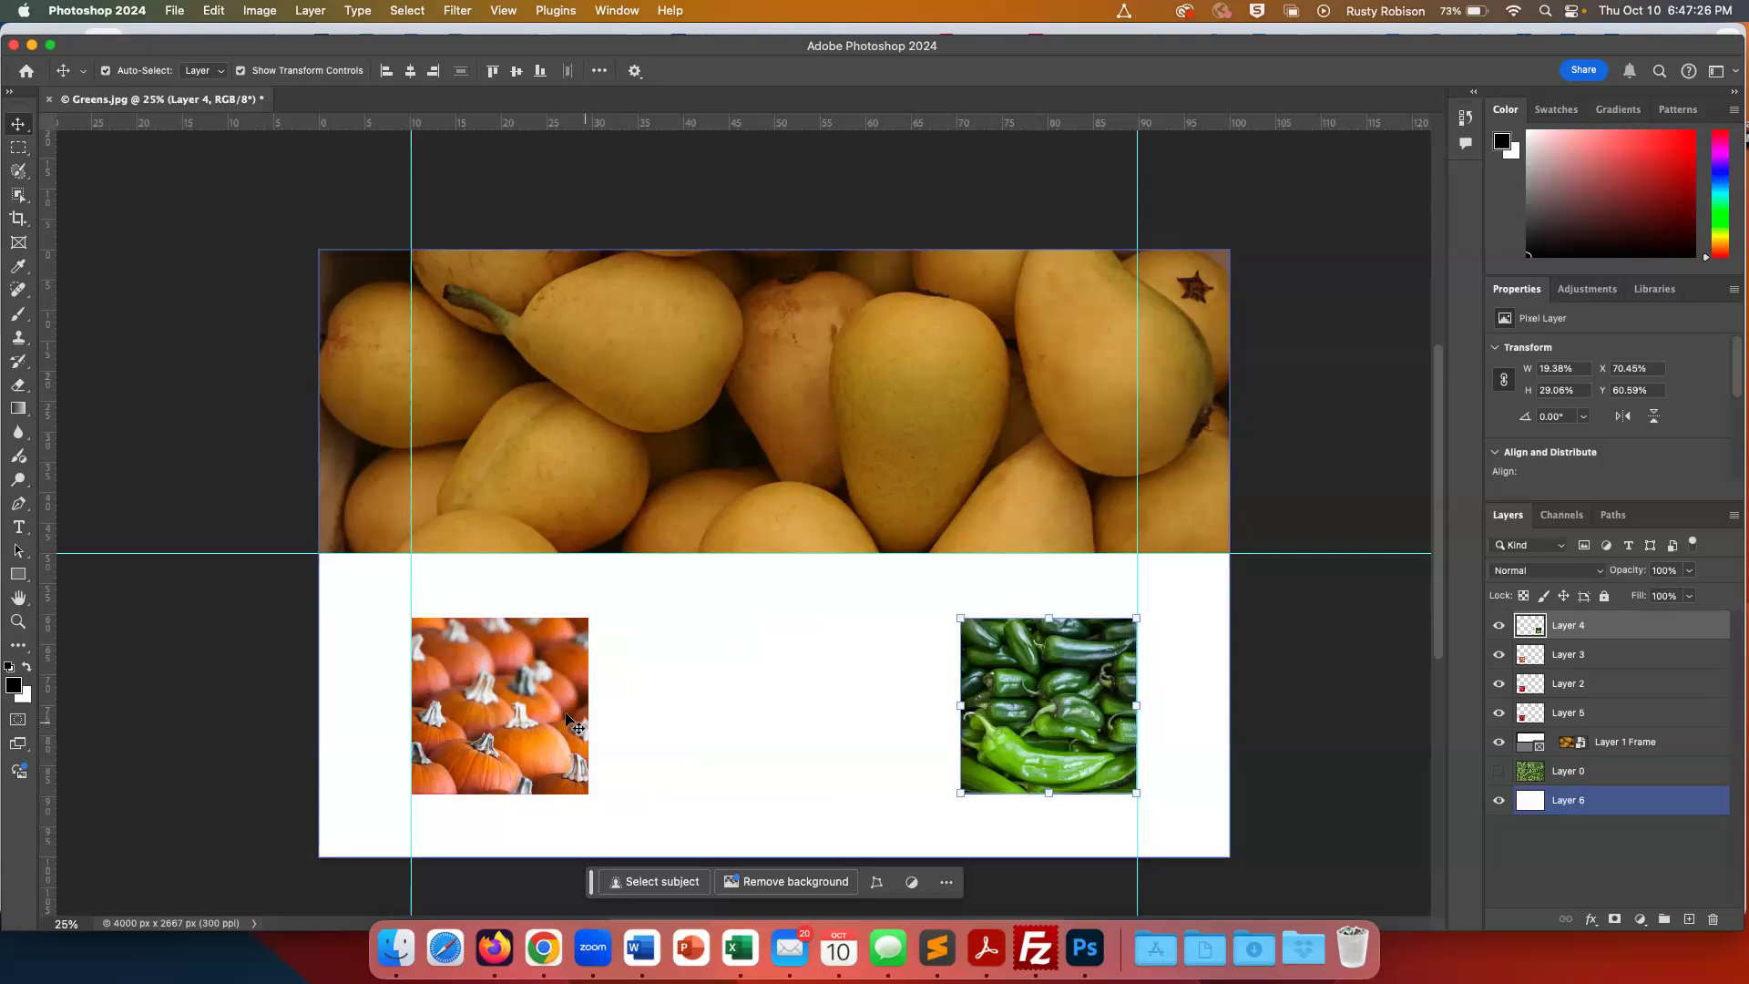
Select the four small image layers, distribute them horizontally between the two vertical guides, and deselect all layers
left_click(1565, 719)
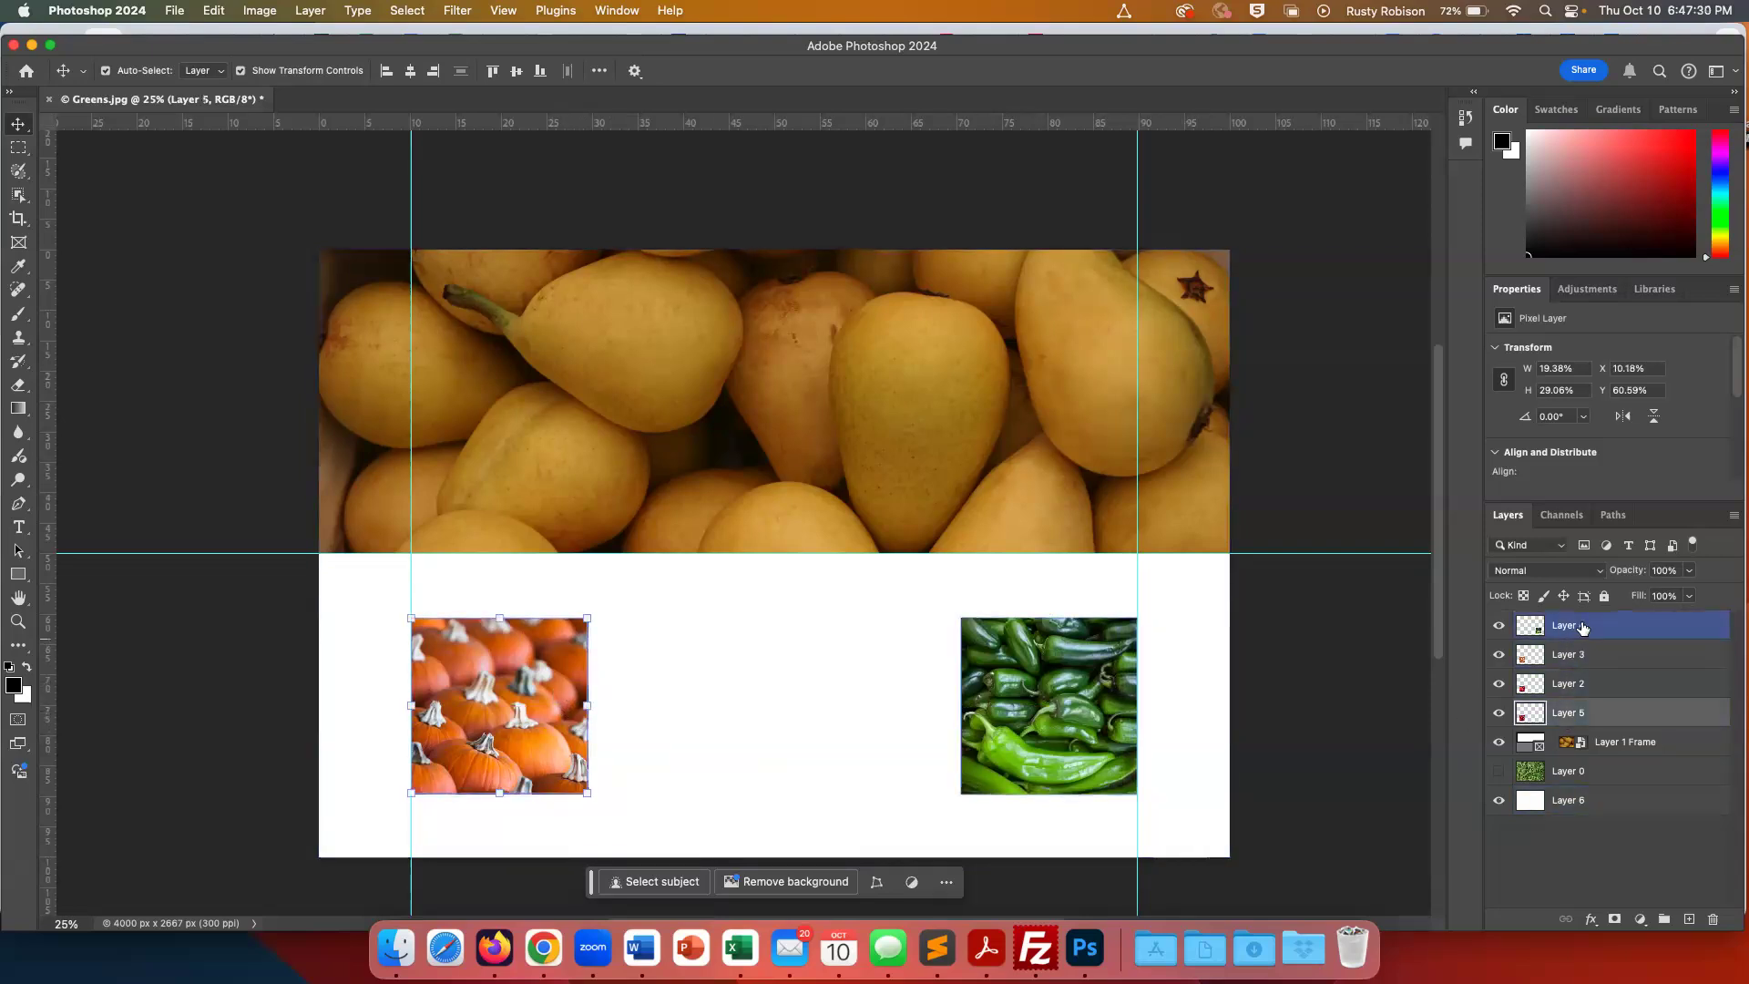
left_click(1580, 627, "shift")
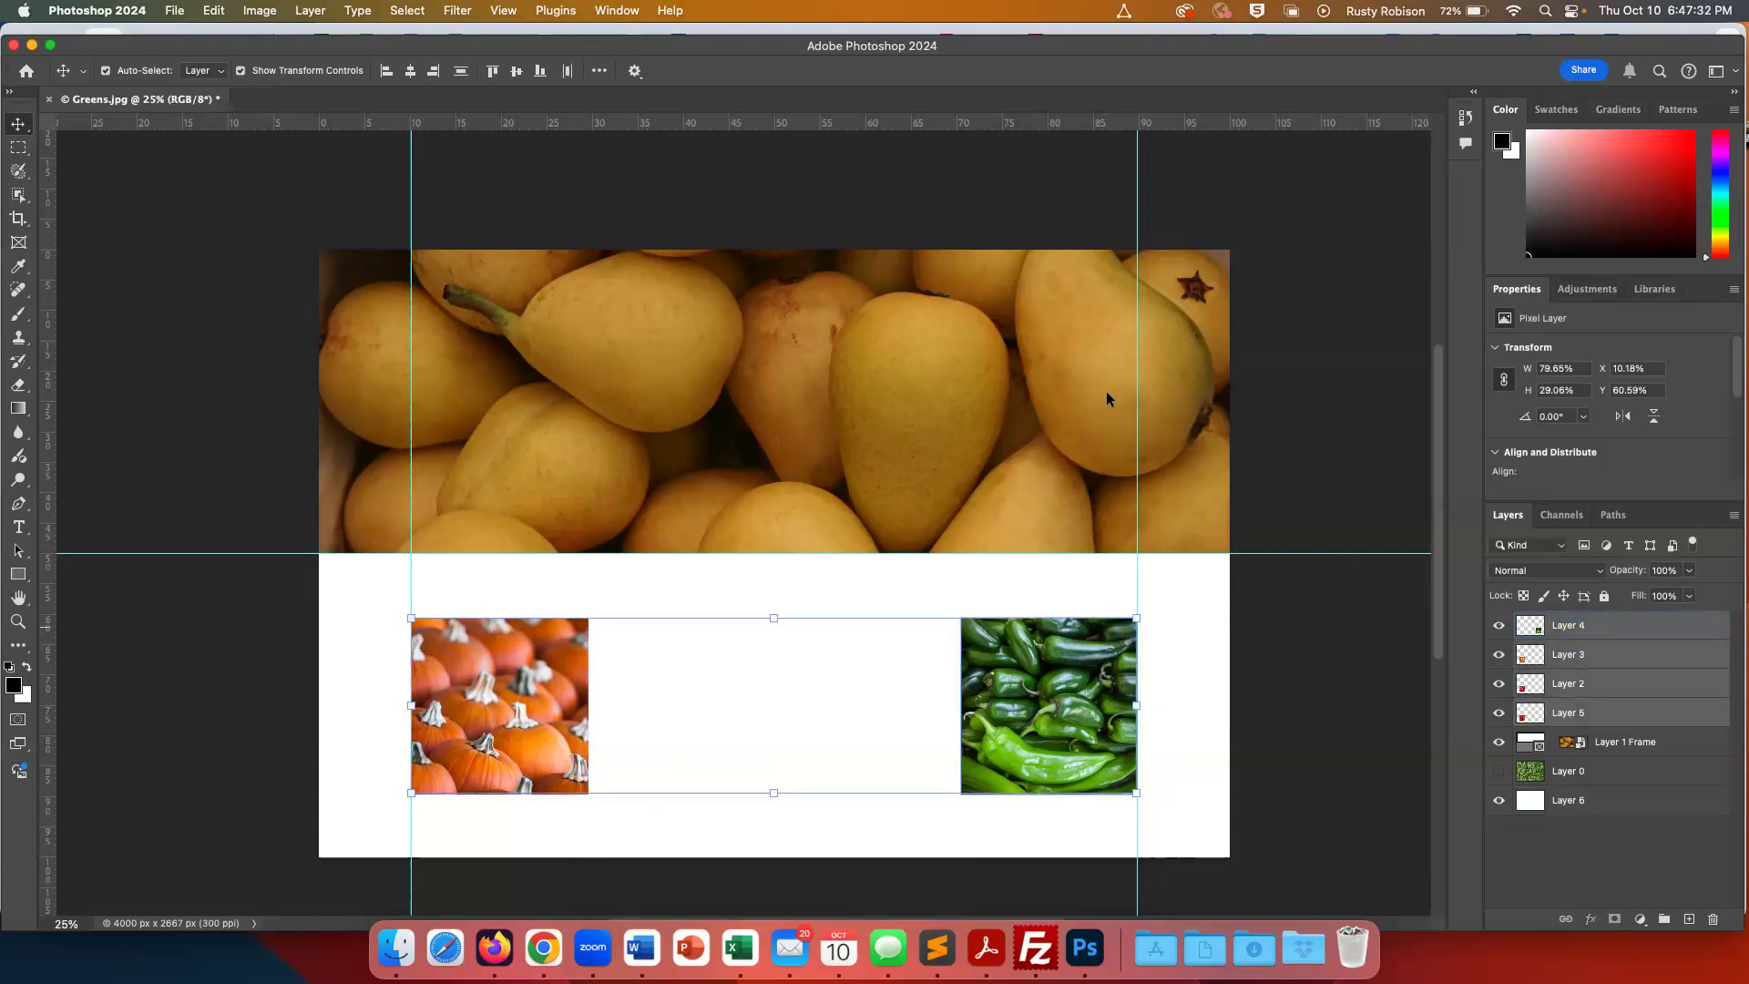
left_click(569, 72)
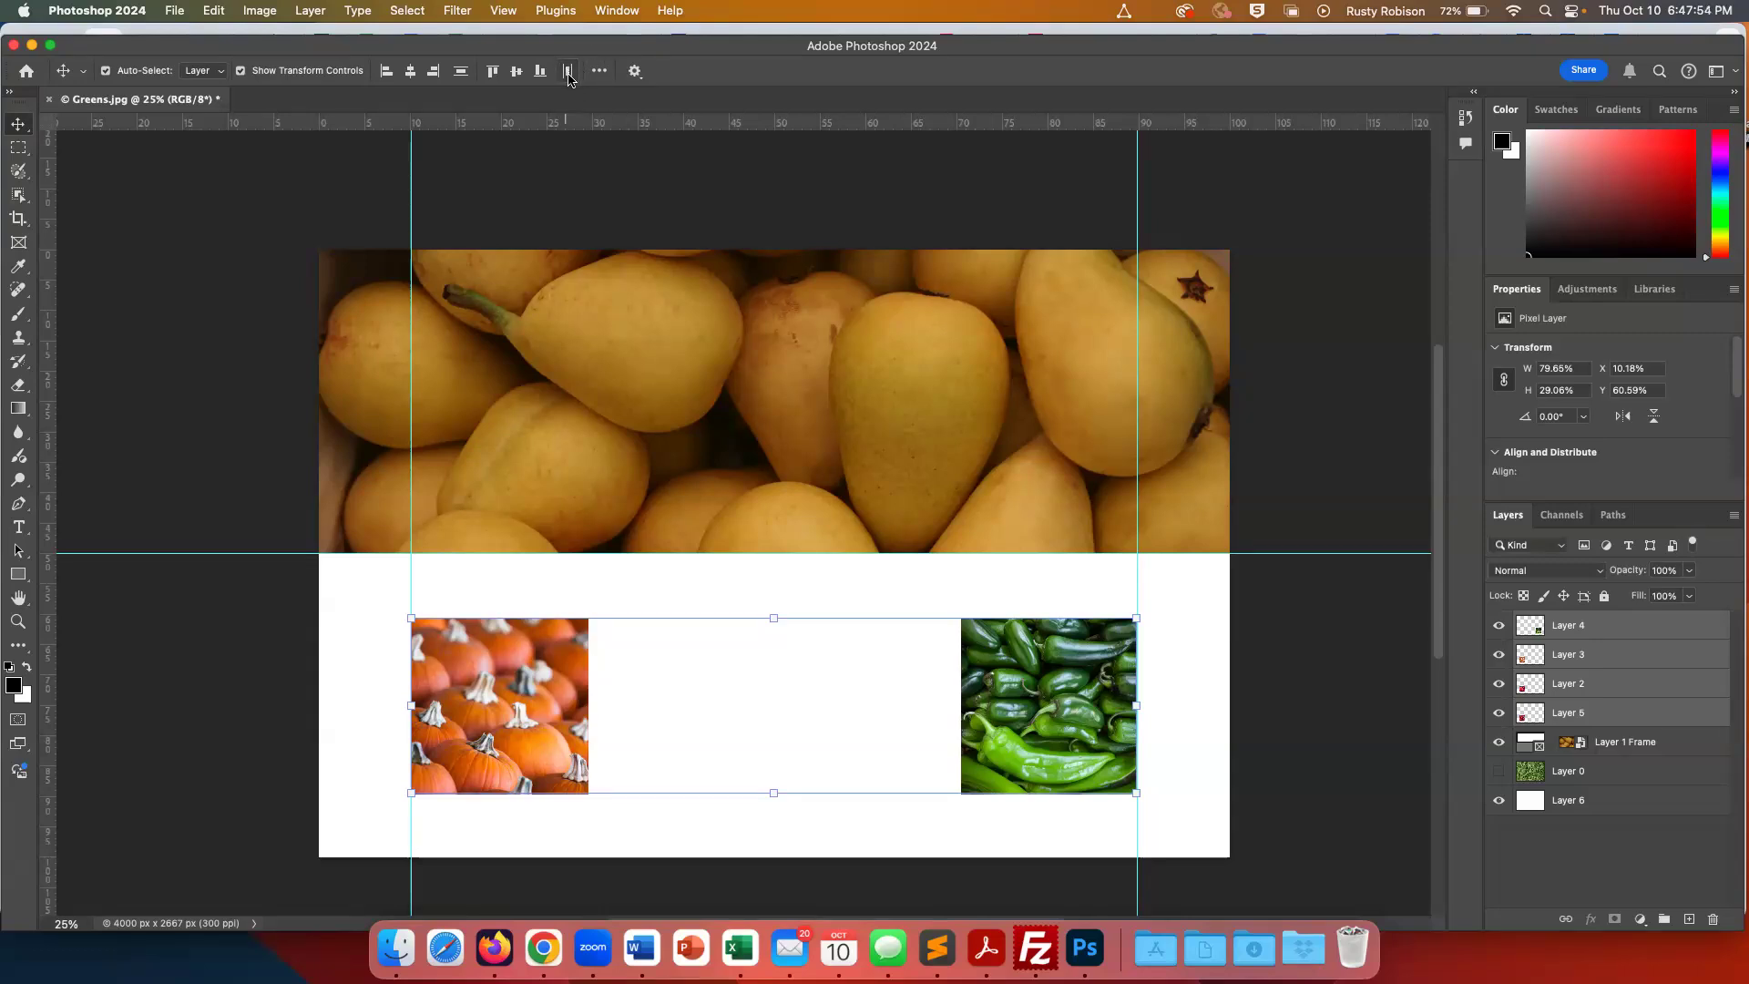
left_click(568, 72)
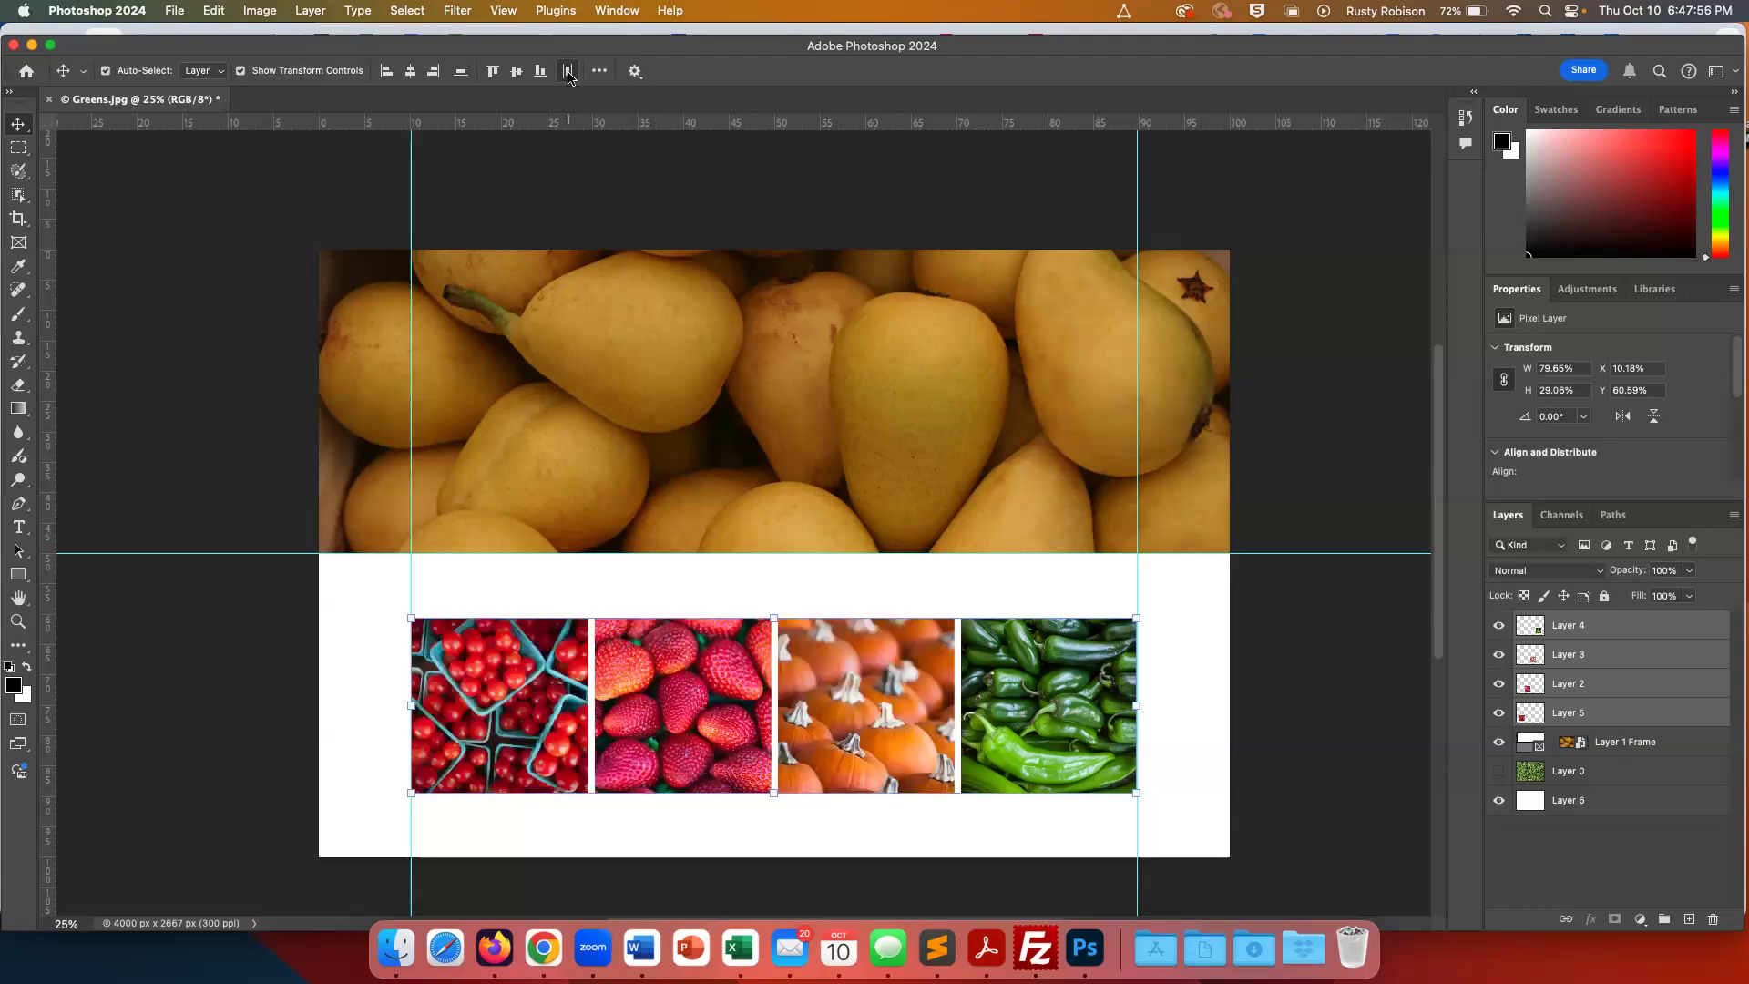
left_click(818, 398)
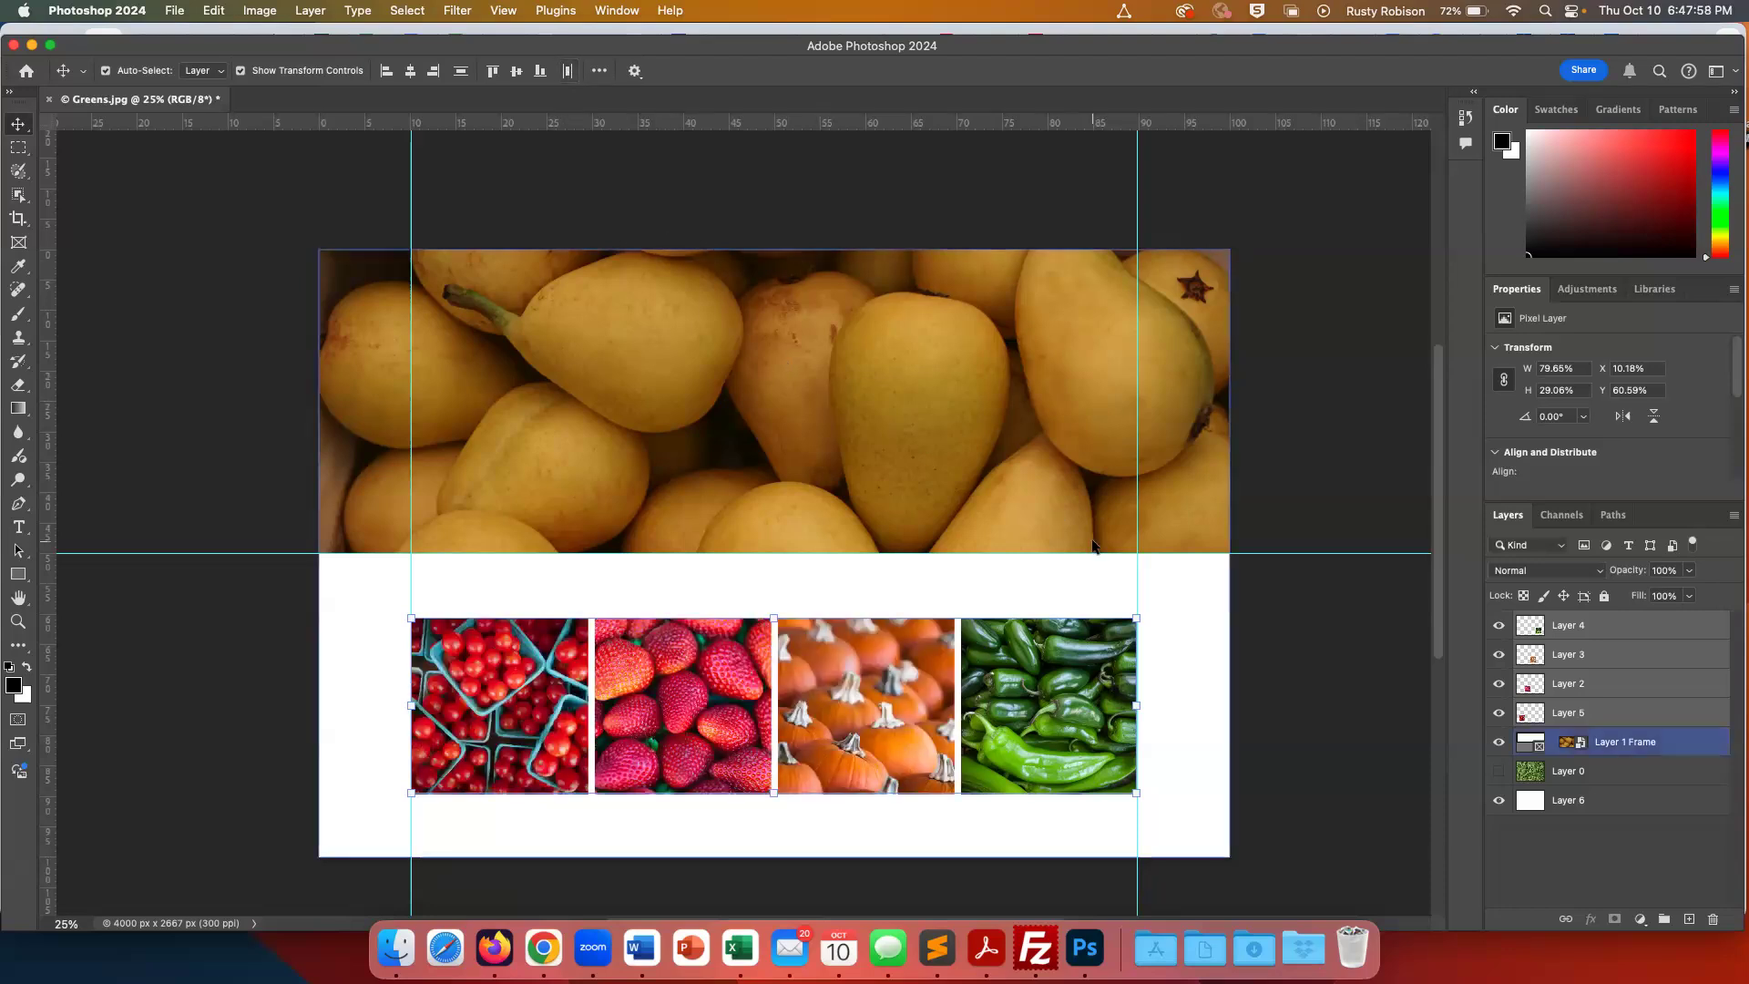
left_click(1159, 620)
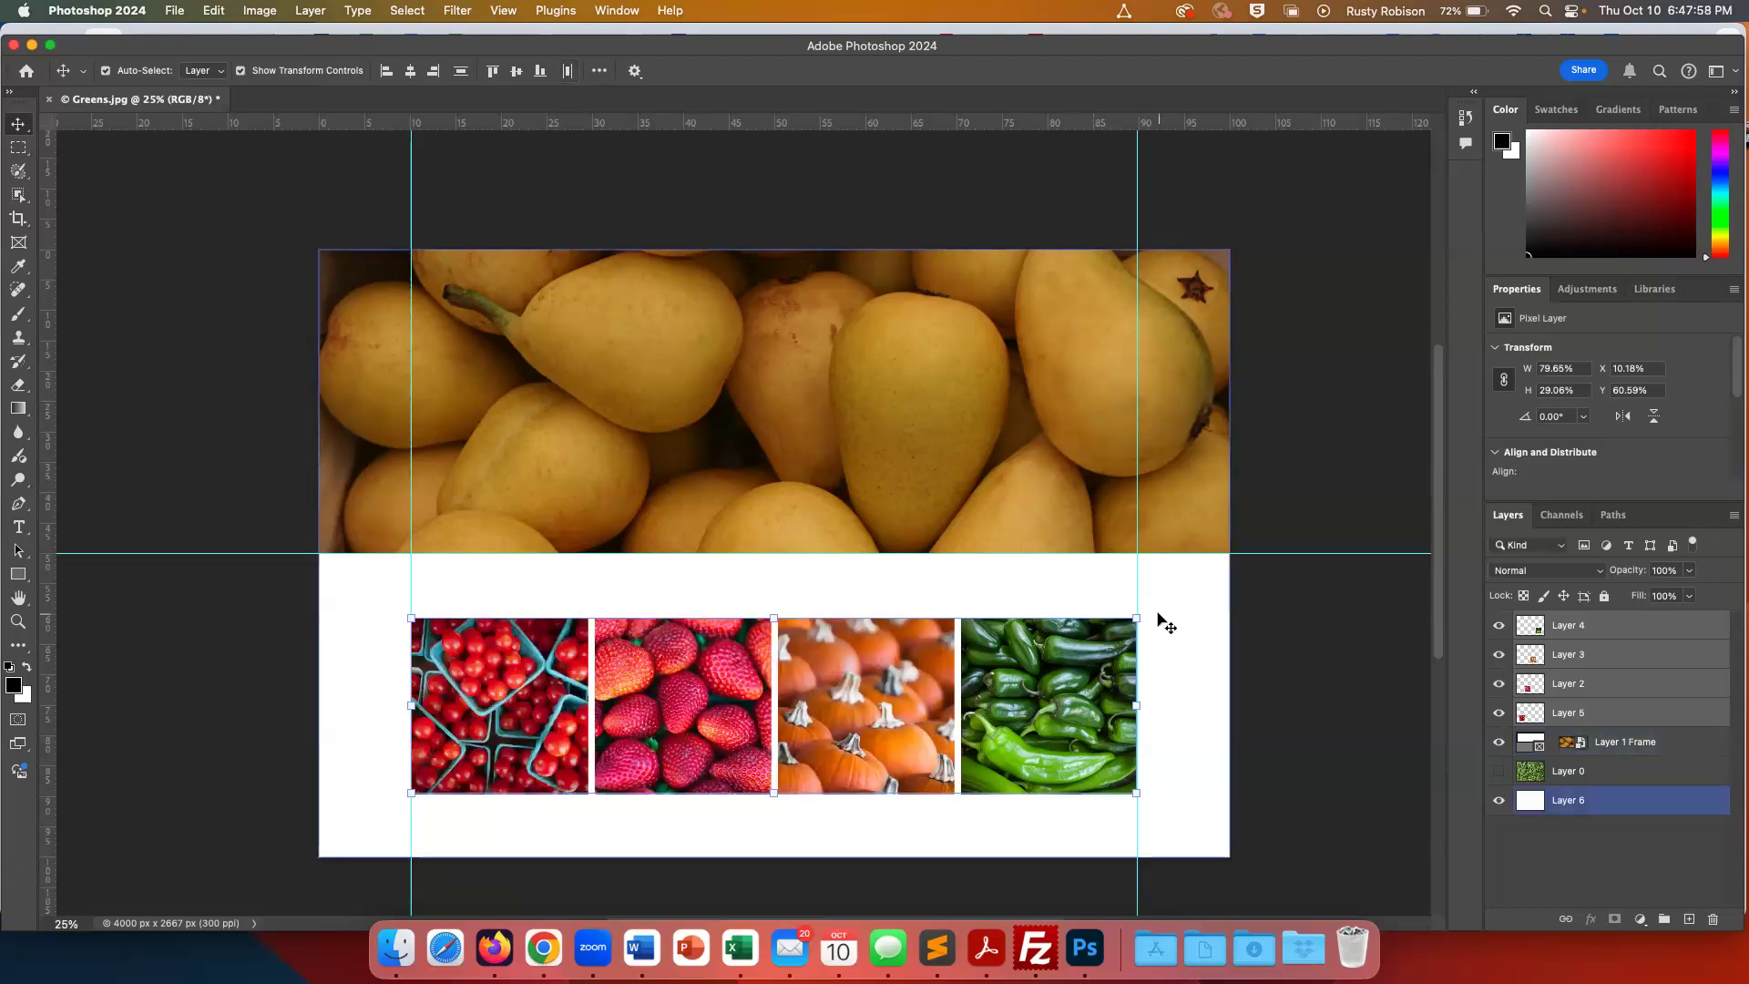
left_click(1206, 672)
left_click(1281, 659)
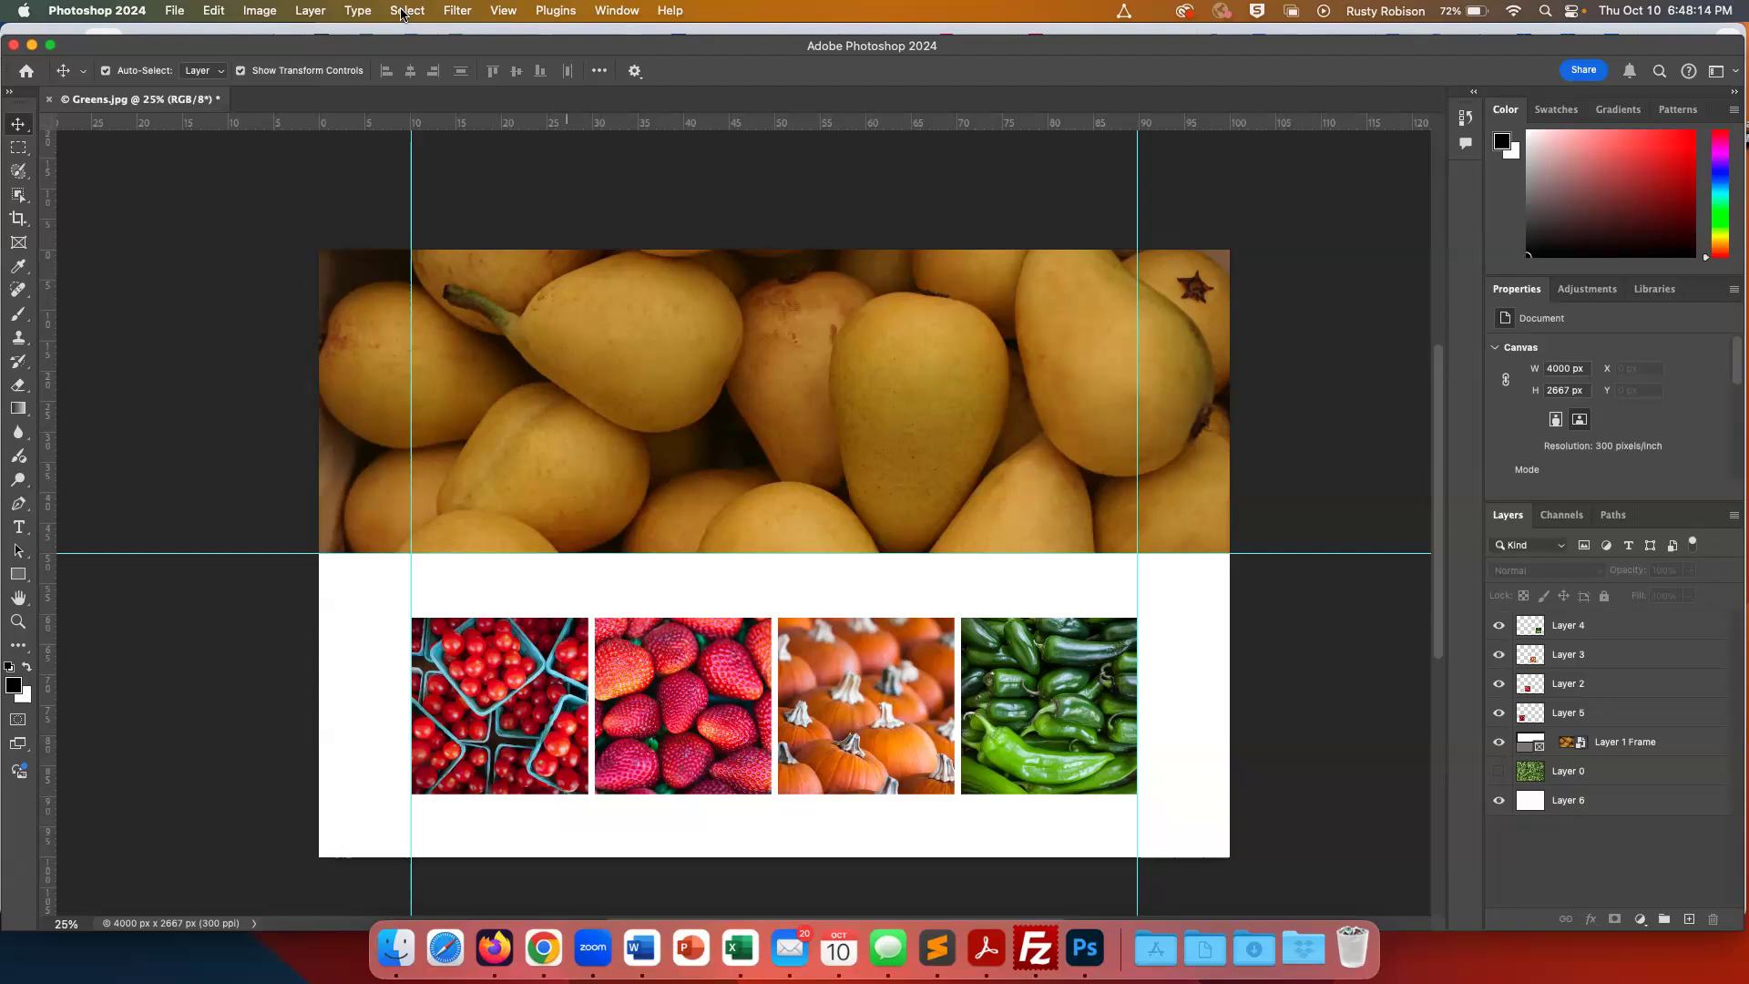
Hide the guides on the canvas
left_click(514, 12)
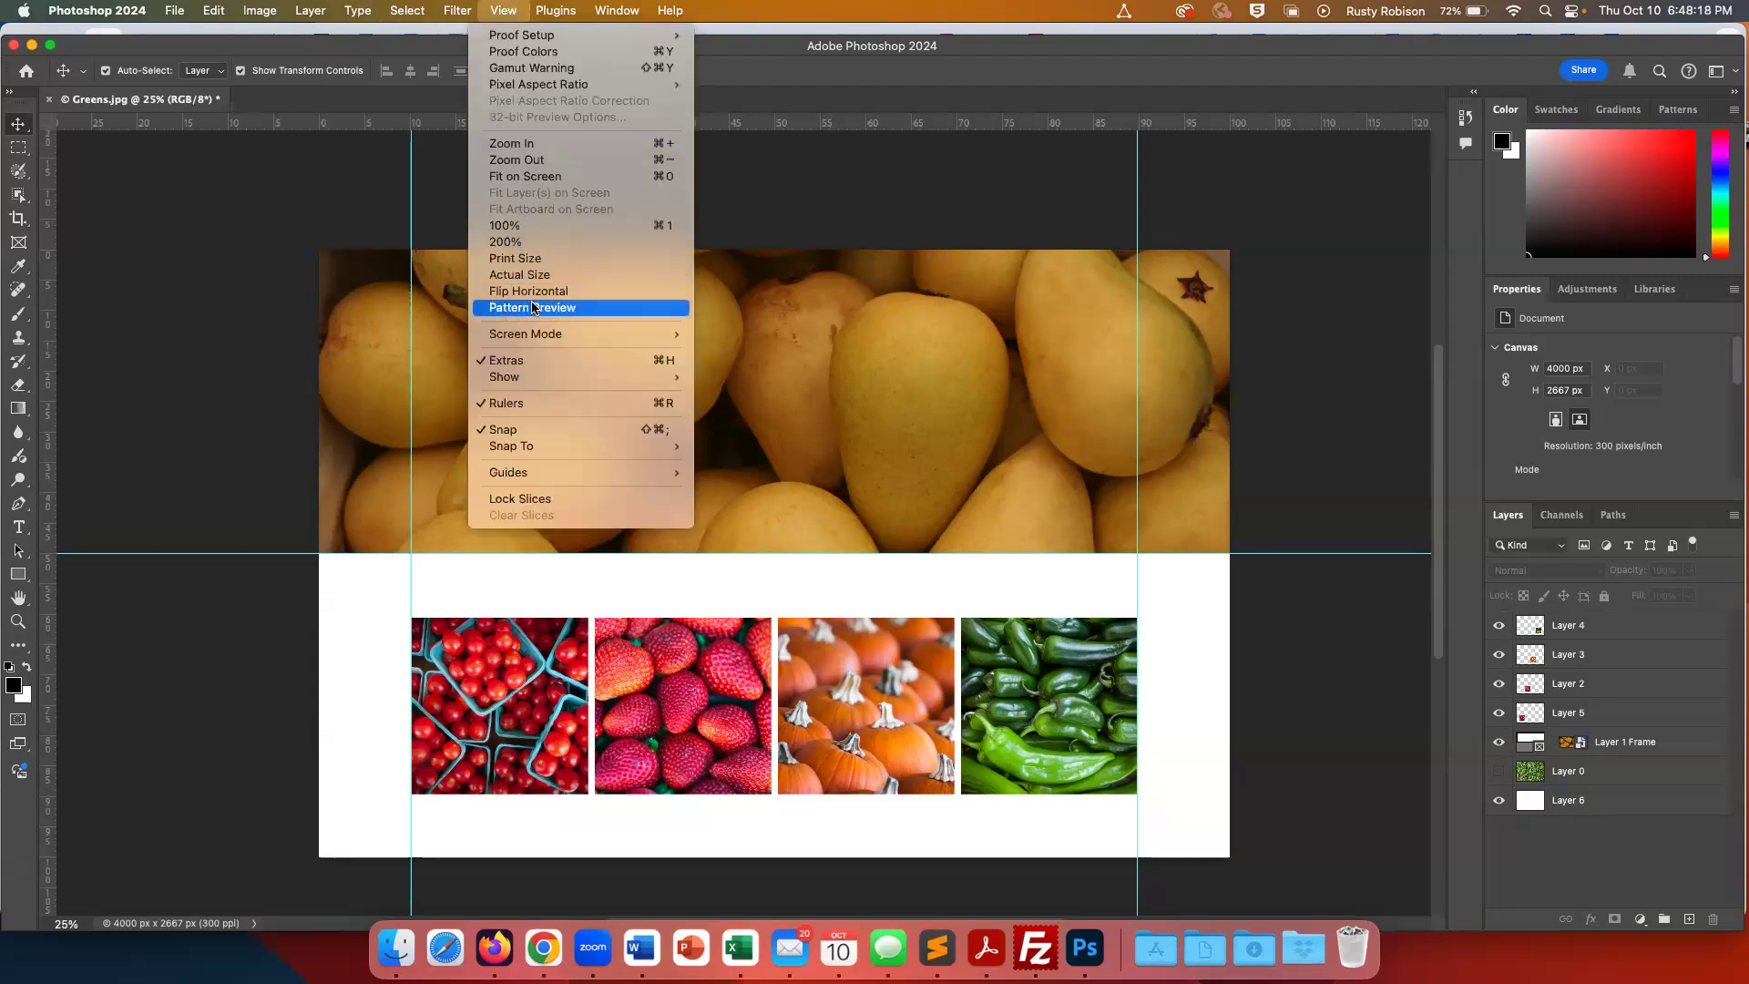
mouse_move(537, 378)
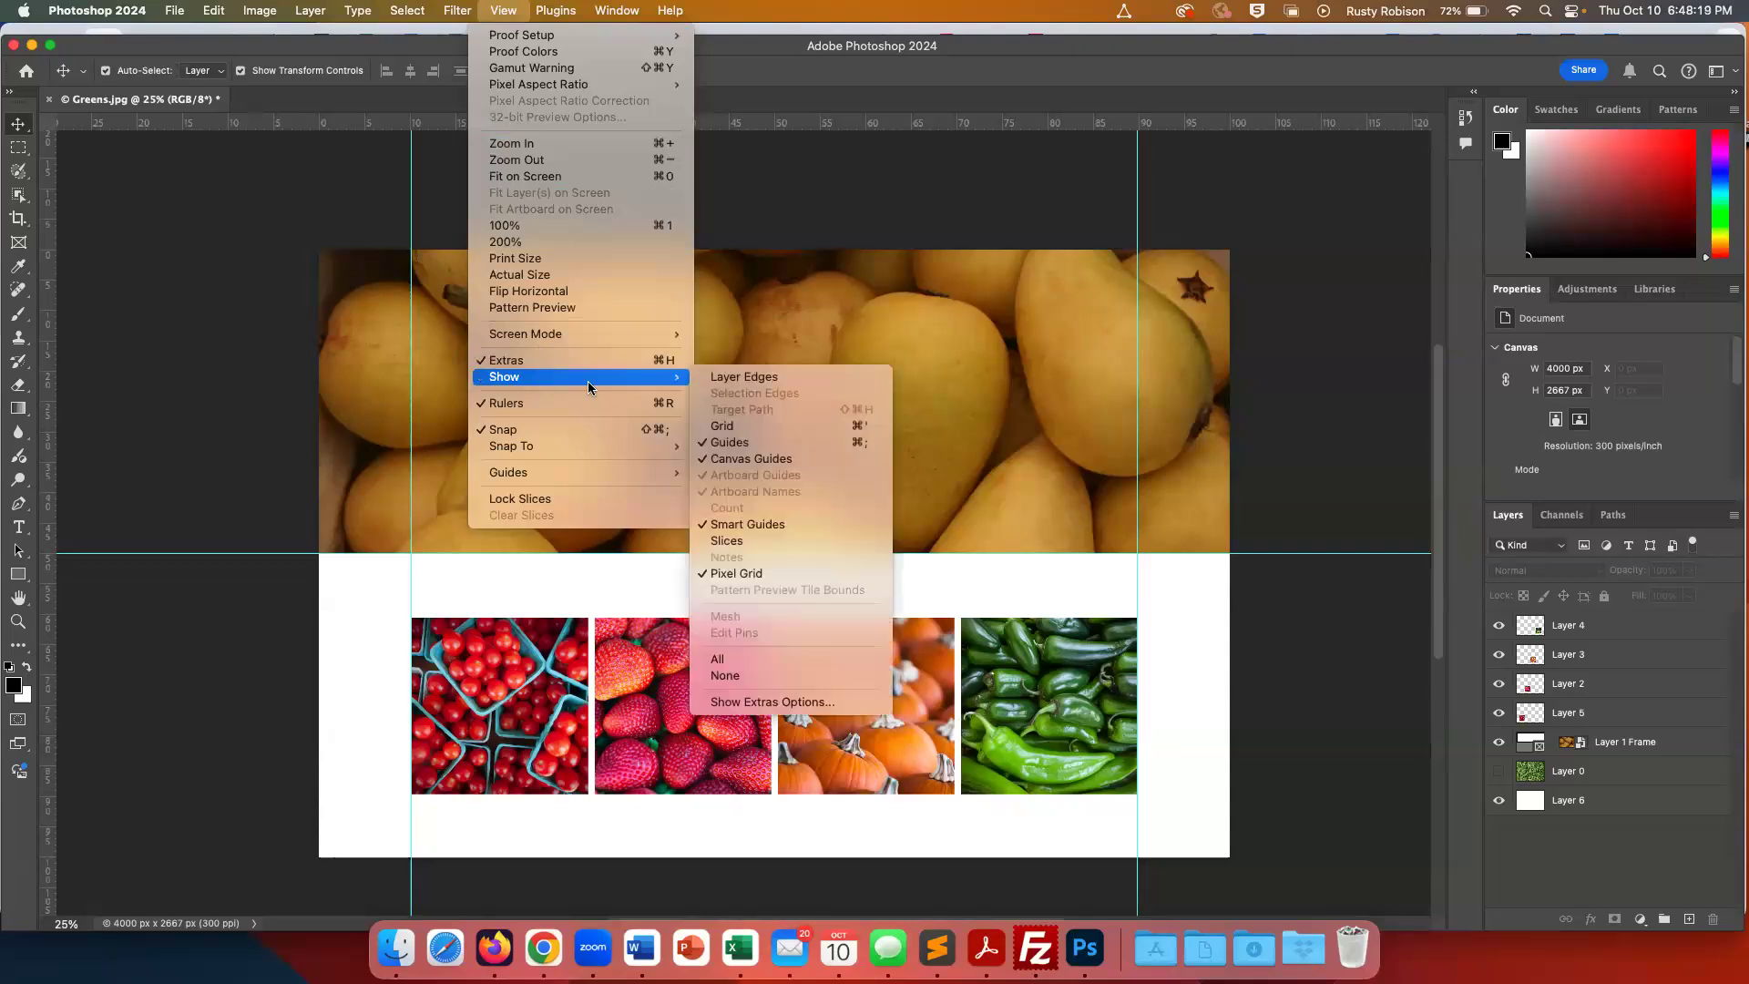
left_click(741, 443)
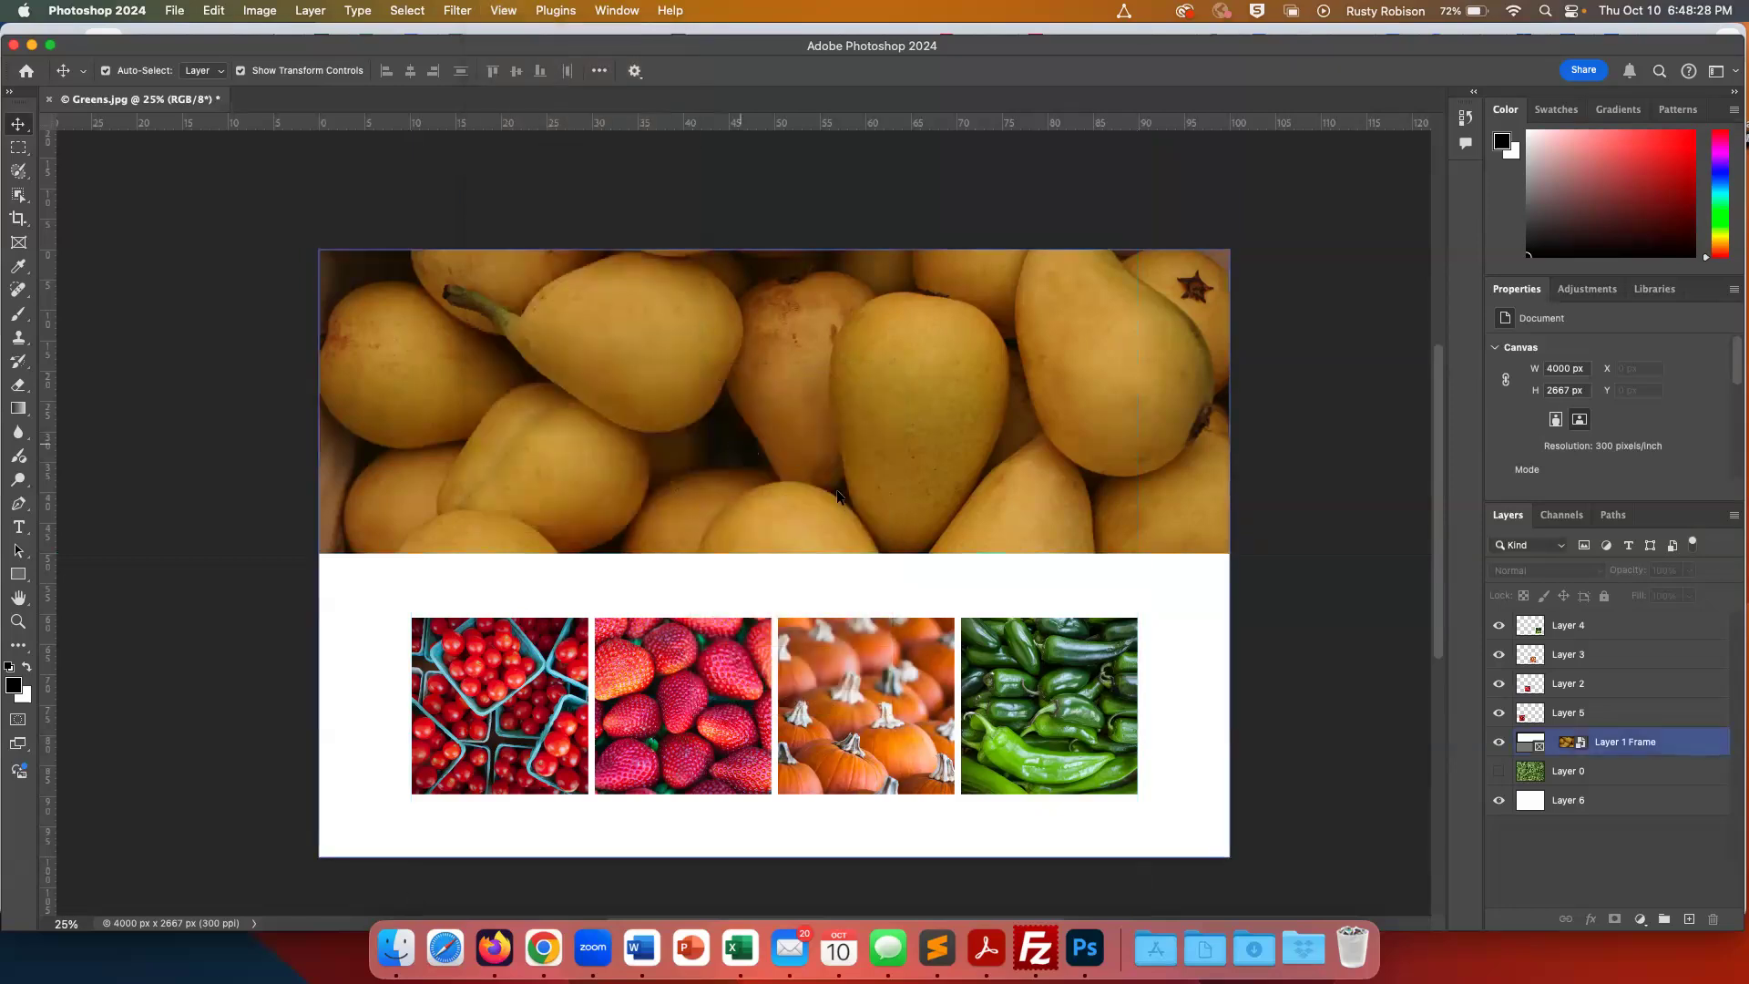
Show the greens image on Layer 0 behind the small pictures and hide it again
left_click(809, 567)
left_click(888, 685)
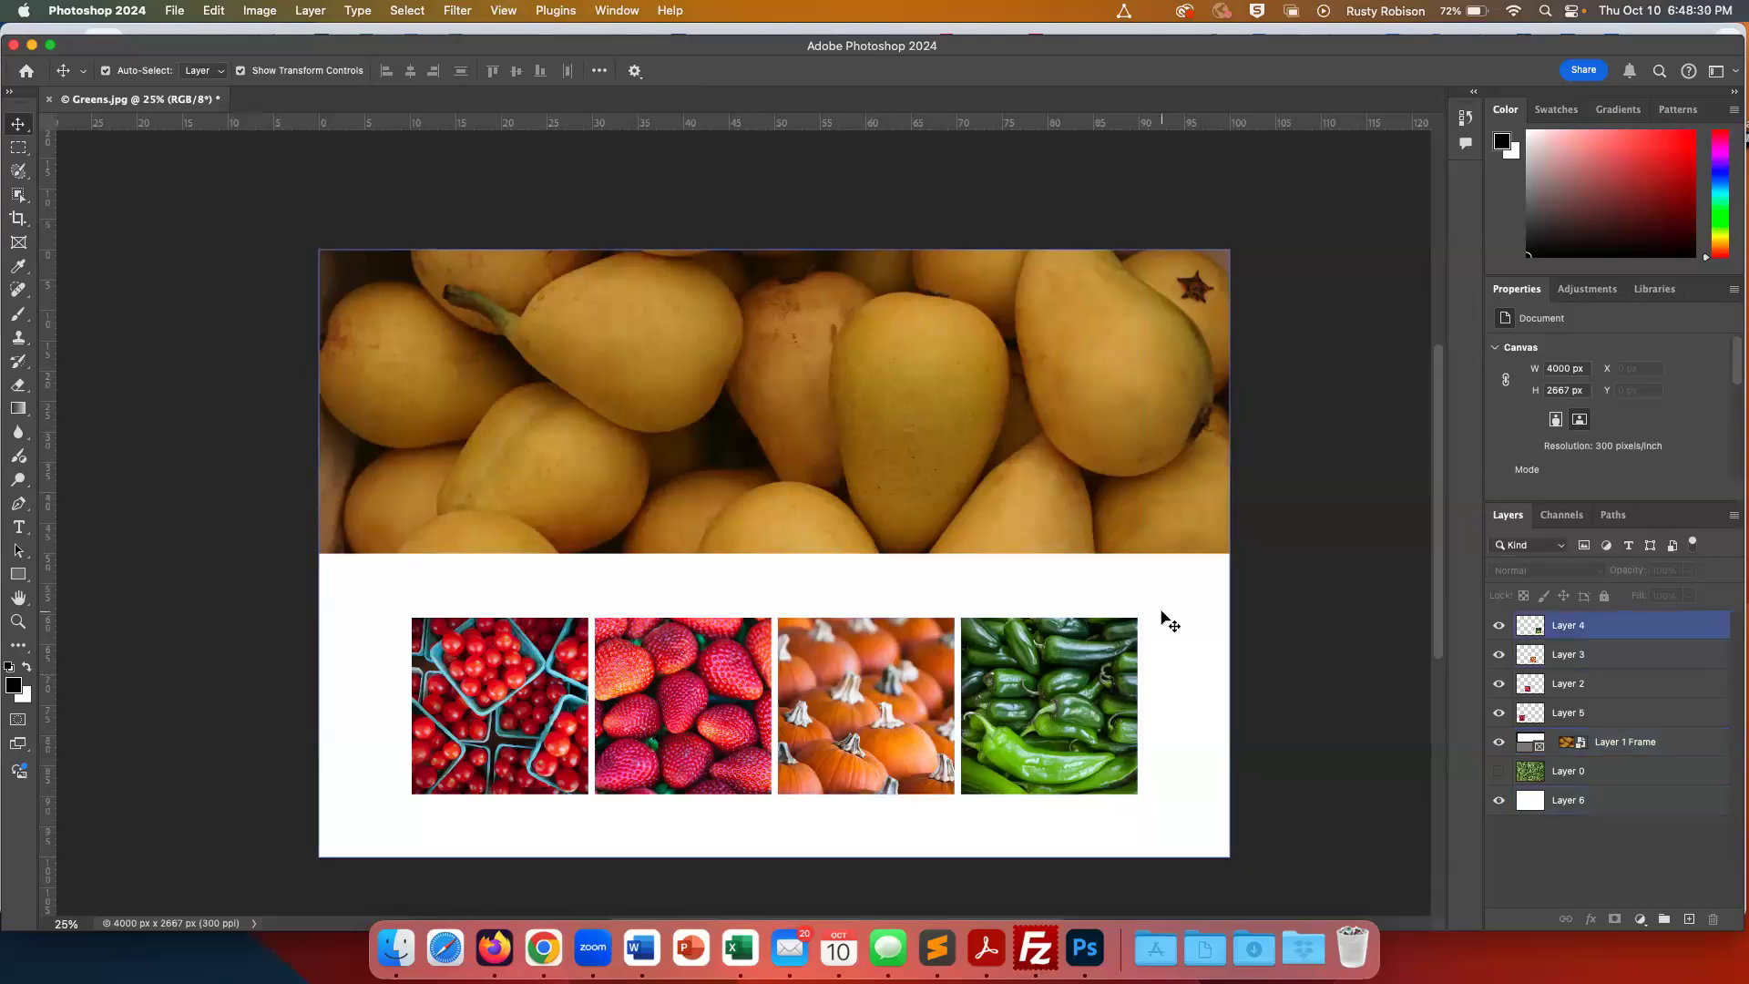
left_click(1537, 845)
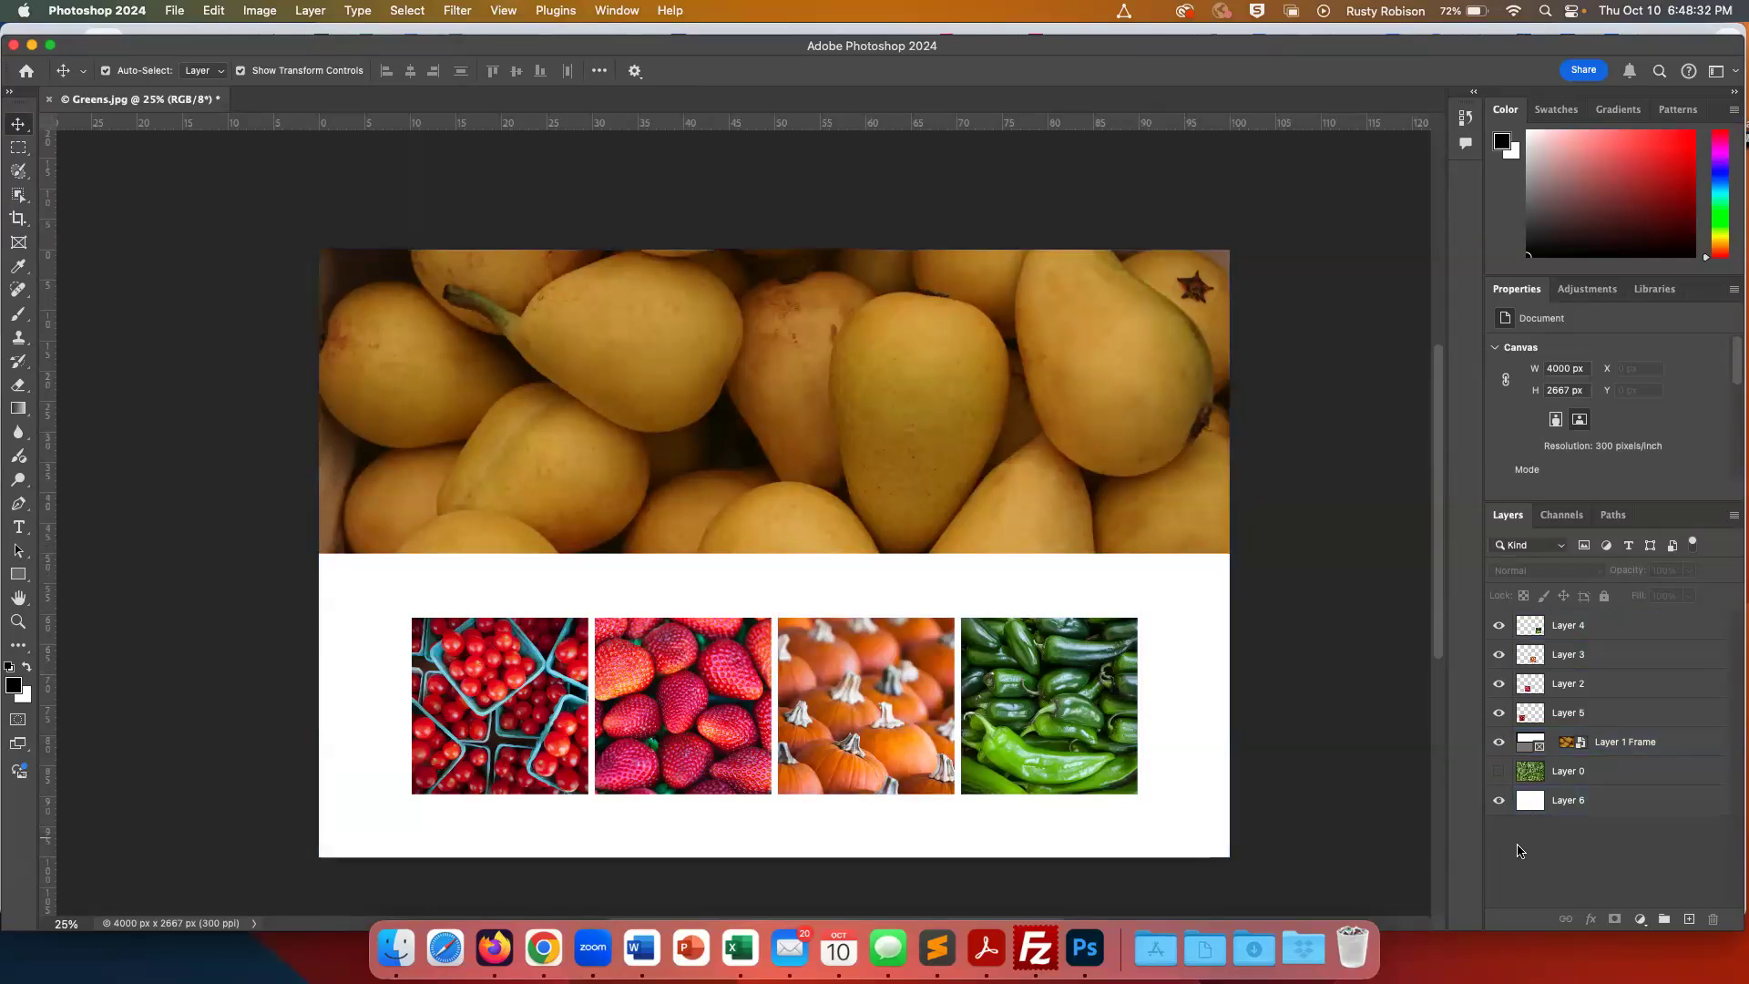
left_click(1498, 772)
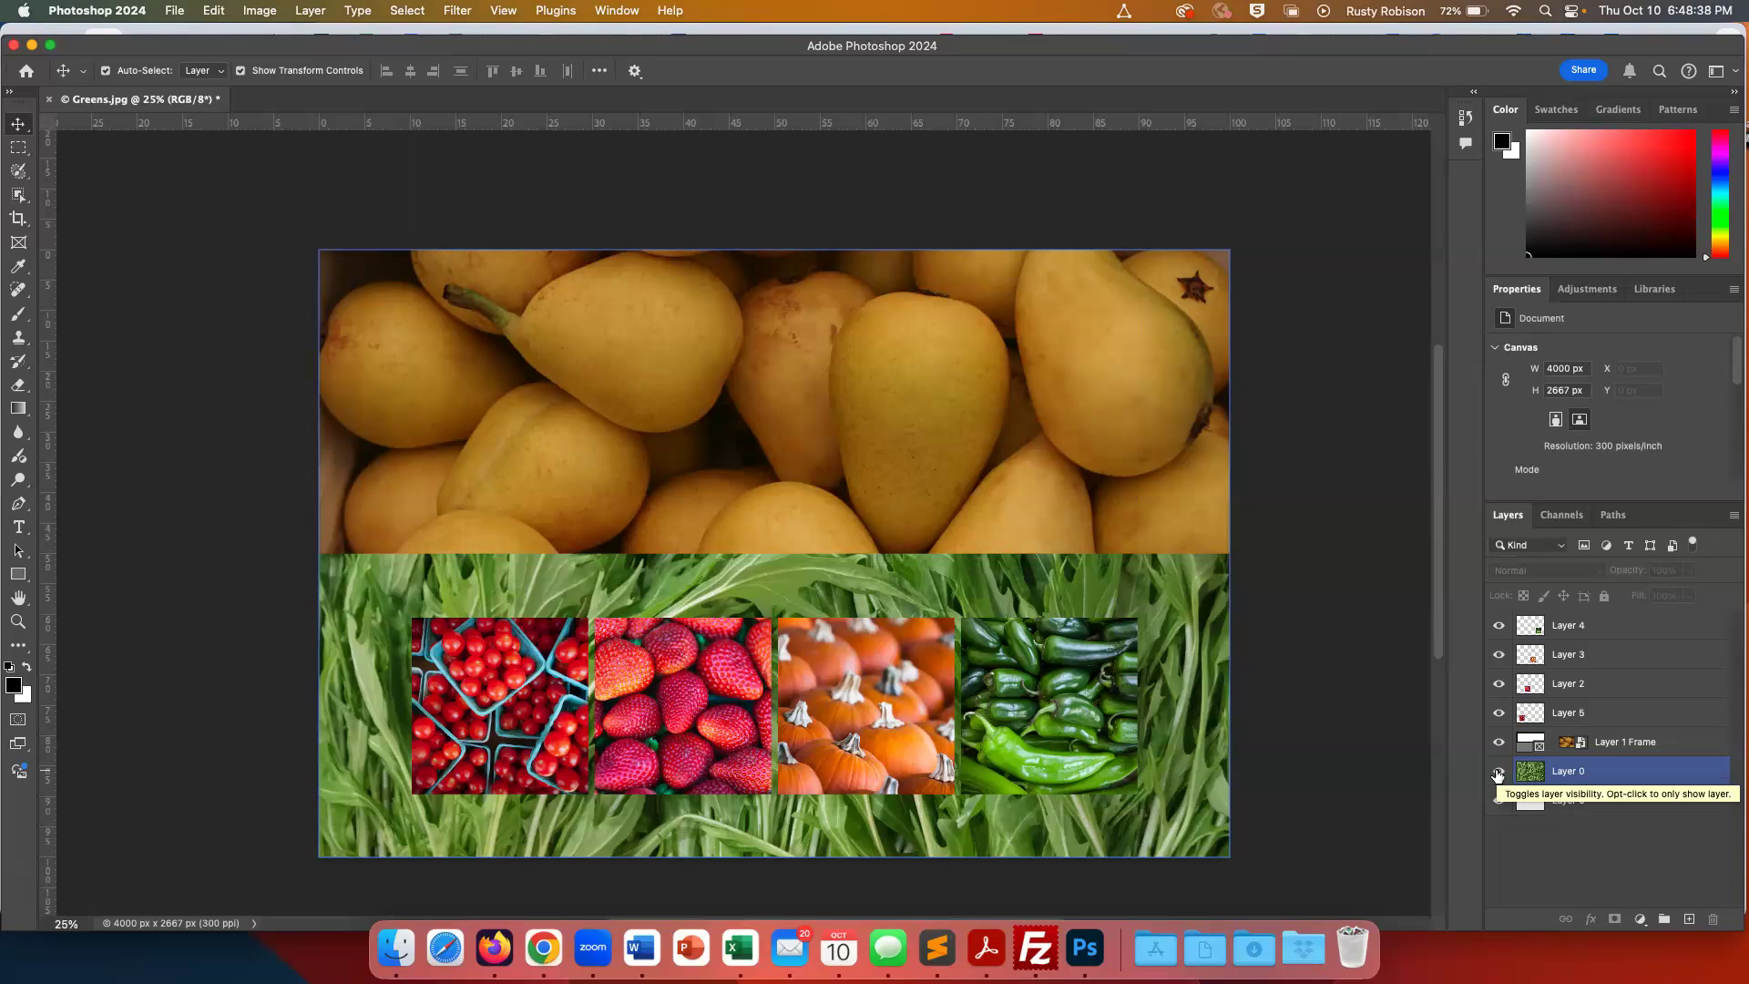
left_click(1497, 772)
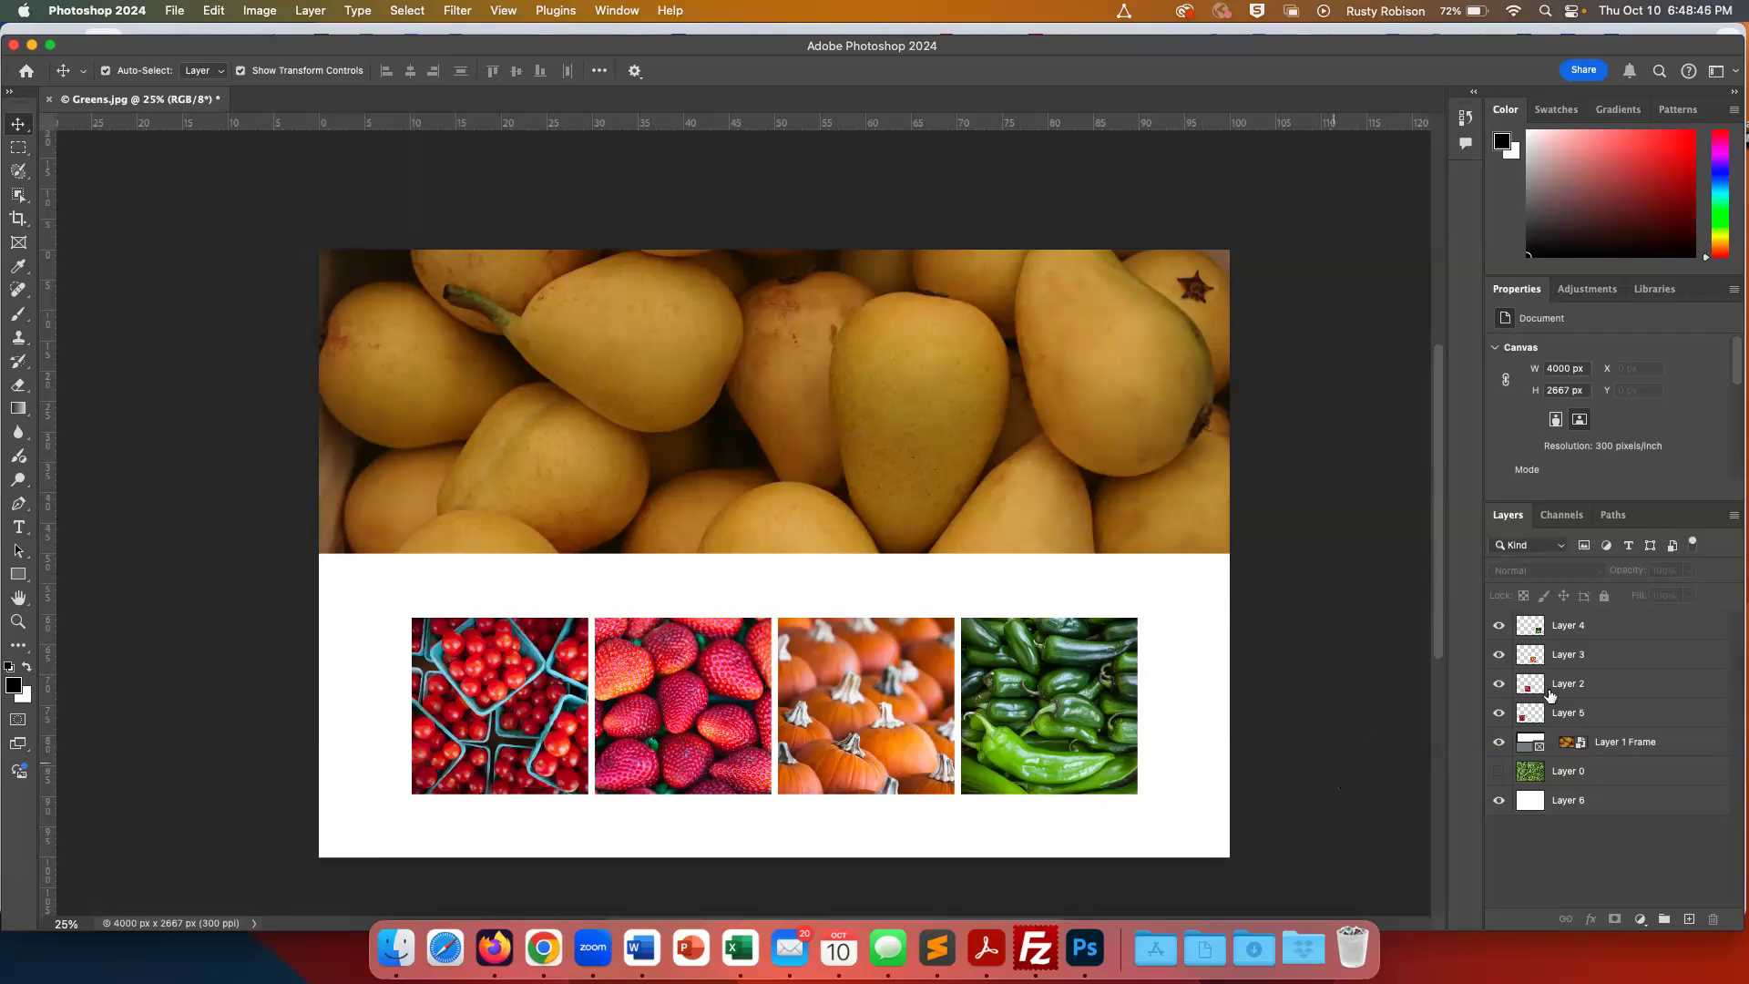
left_click(1569, 714)
left_click(1570, 650)
left_click(1573, 635)
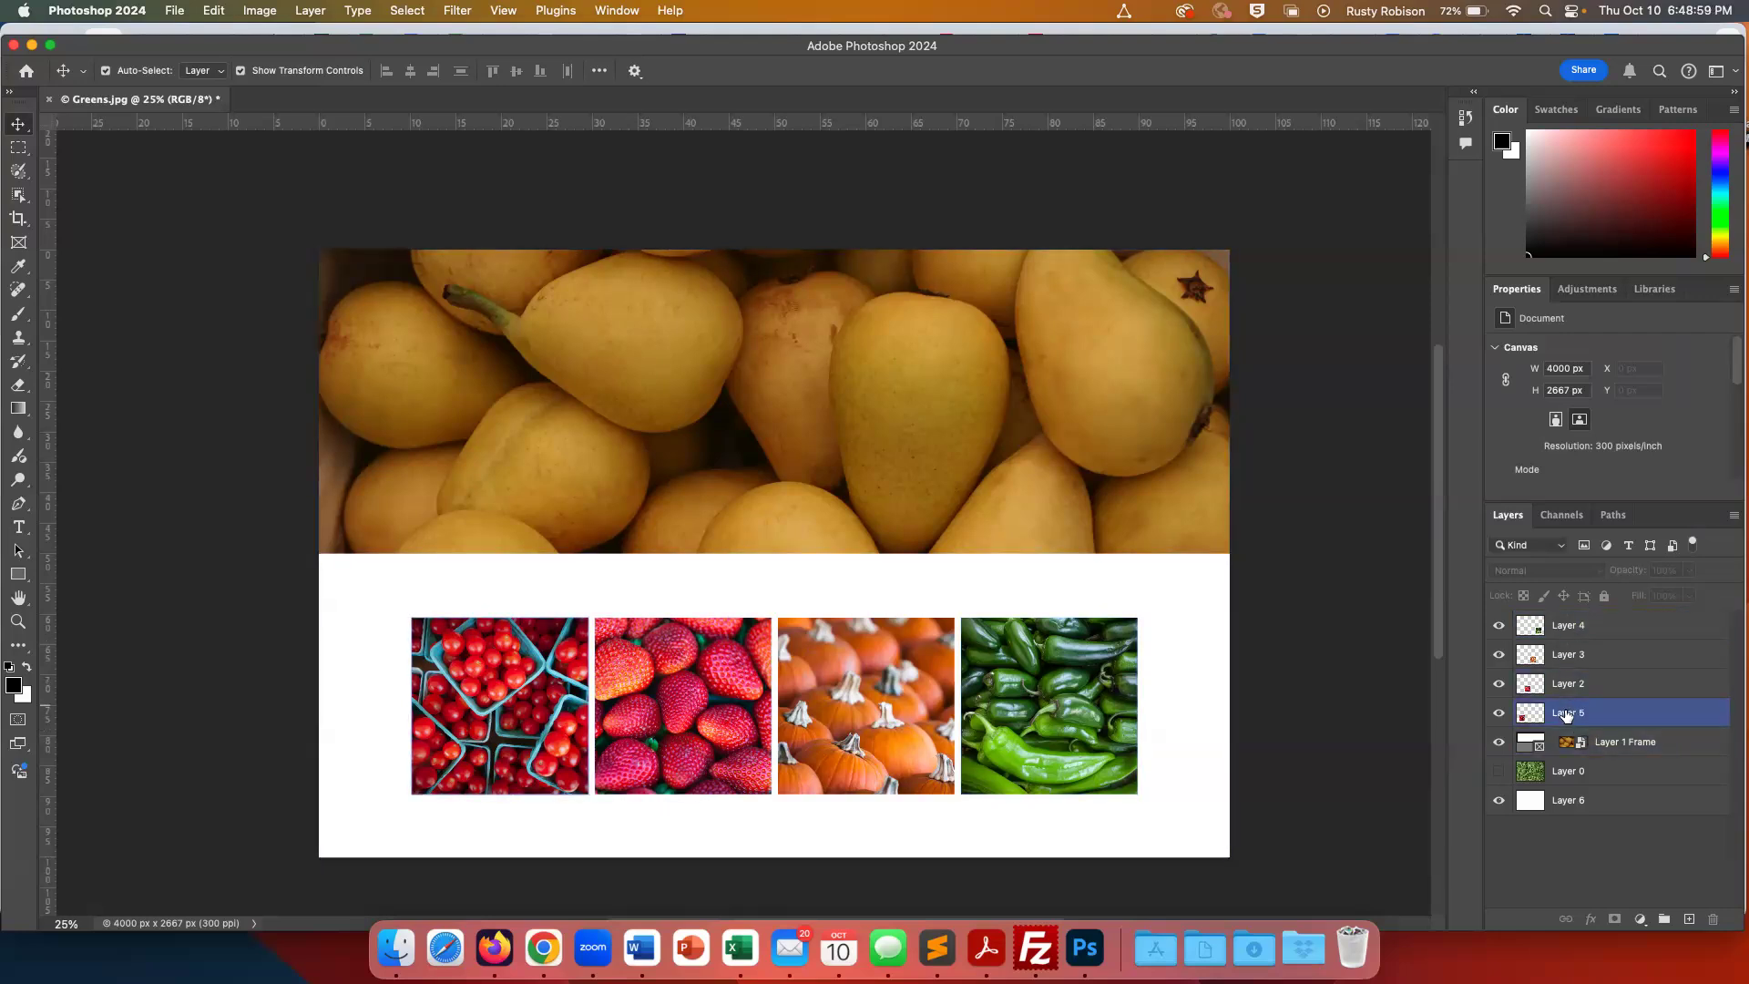
left_click(1559, 690)
left_click(981, 661)
left_click(865, 697)
left_click(683, 703)
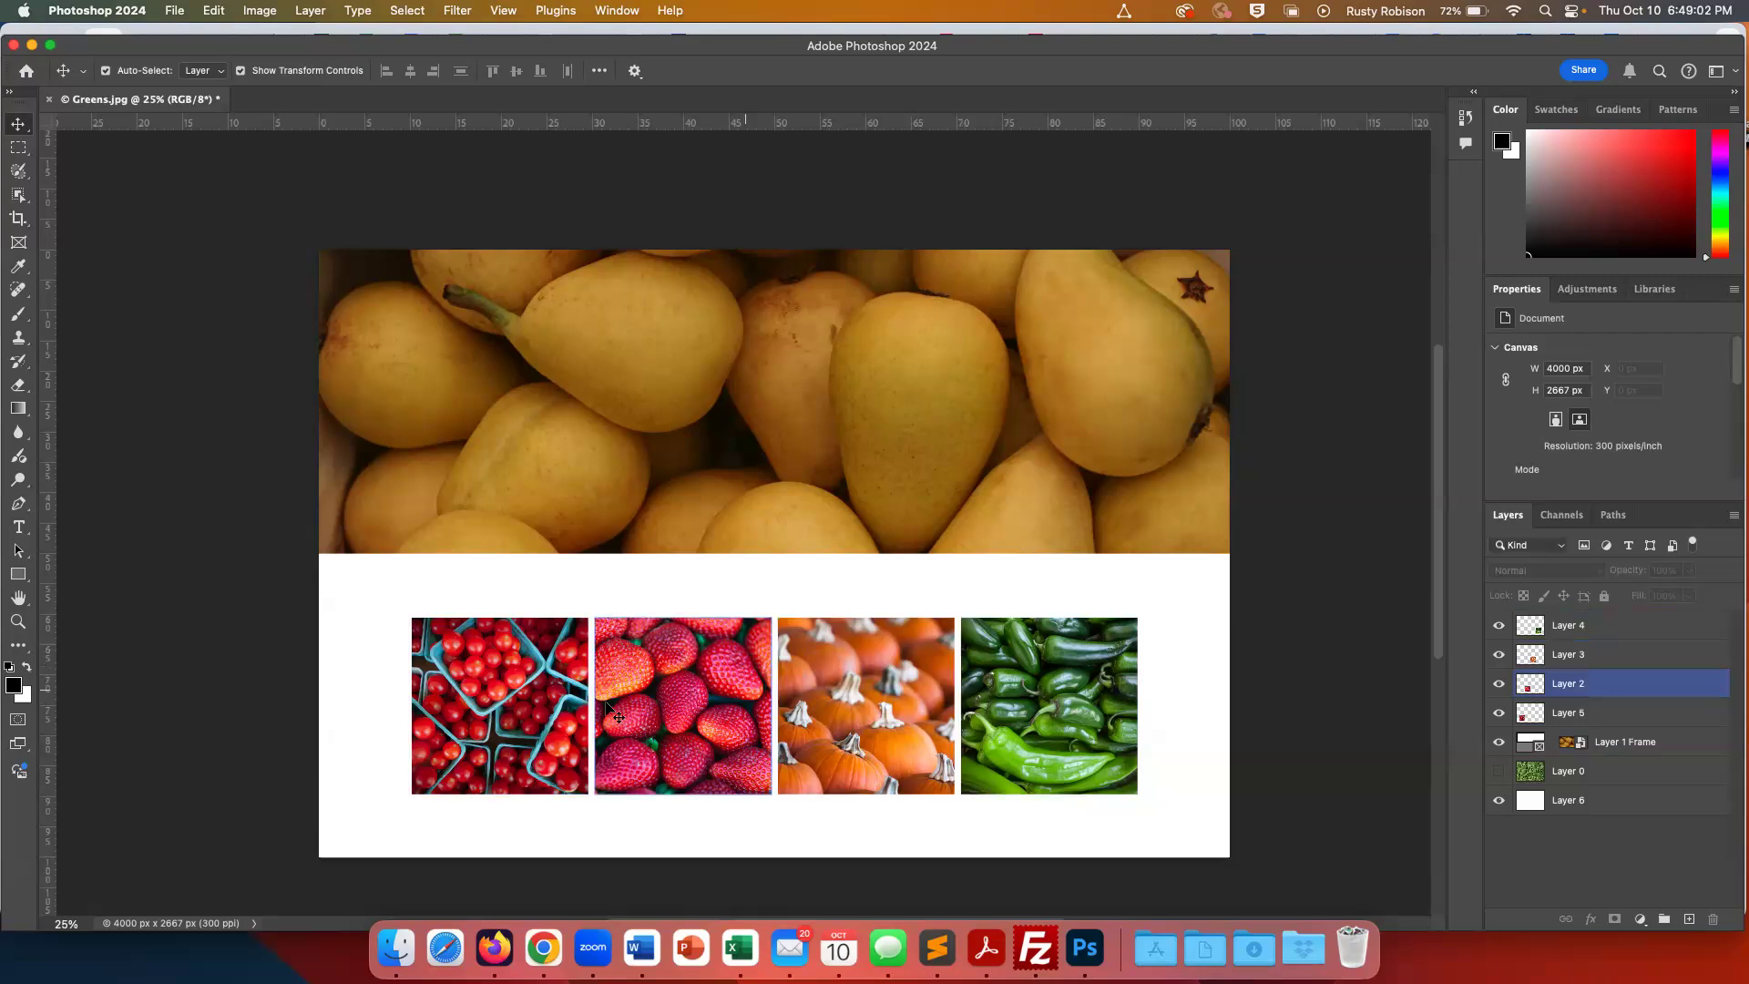
left_click(546, 715)
left_click(863, 703)
left_click(1033, 696)
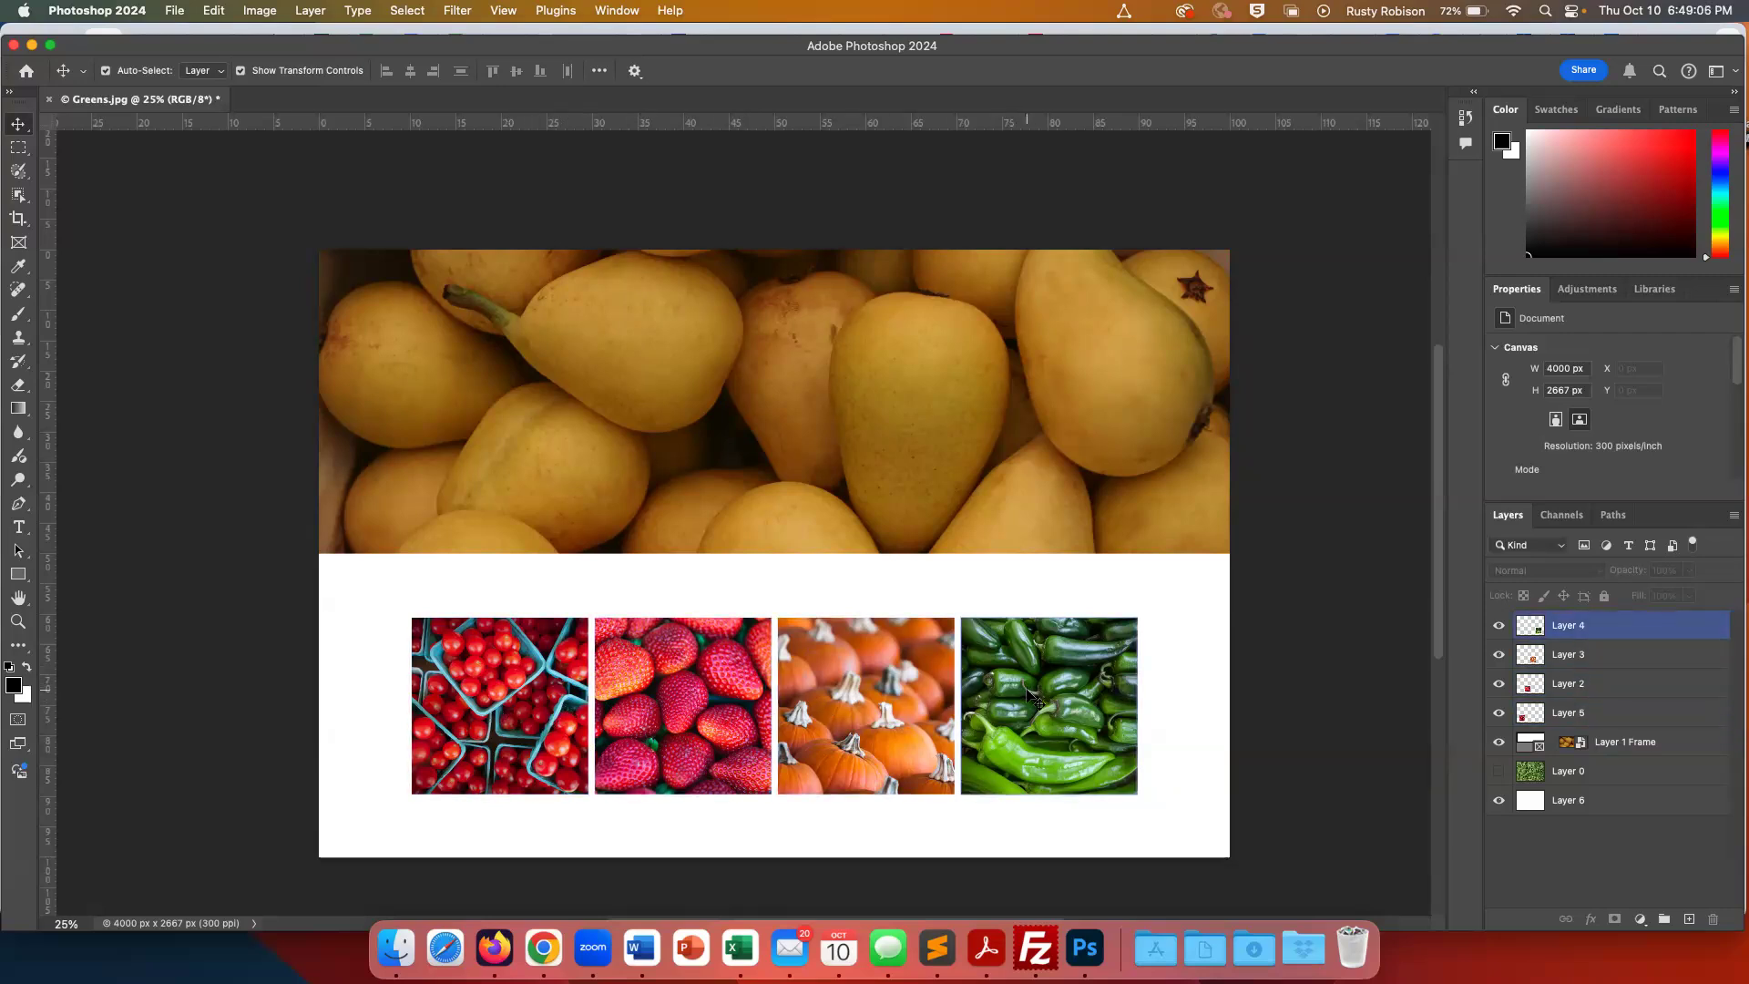
left_click(819, 683)
left_click(533, 701)
left_click(1223, 785)
left_click(1366, 739)
Select Layers 2, 3, 4 and 5 and put them into a new layer group
left_click(1531, 717)
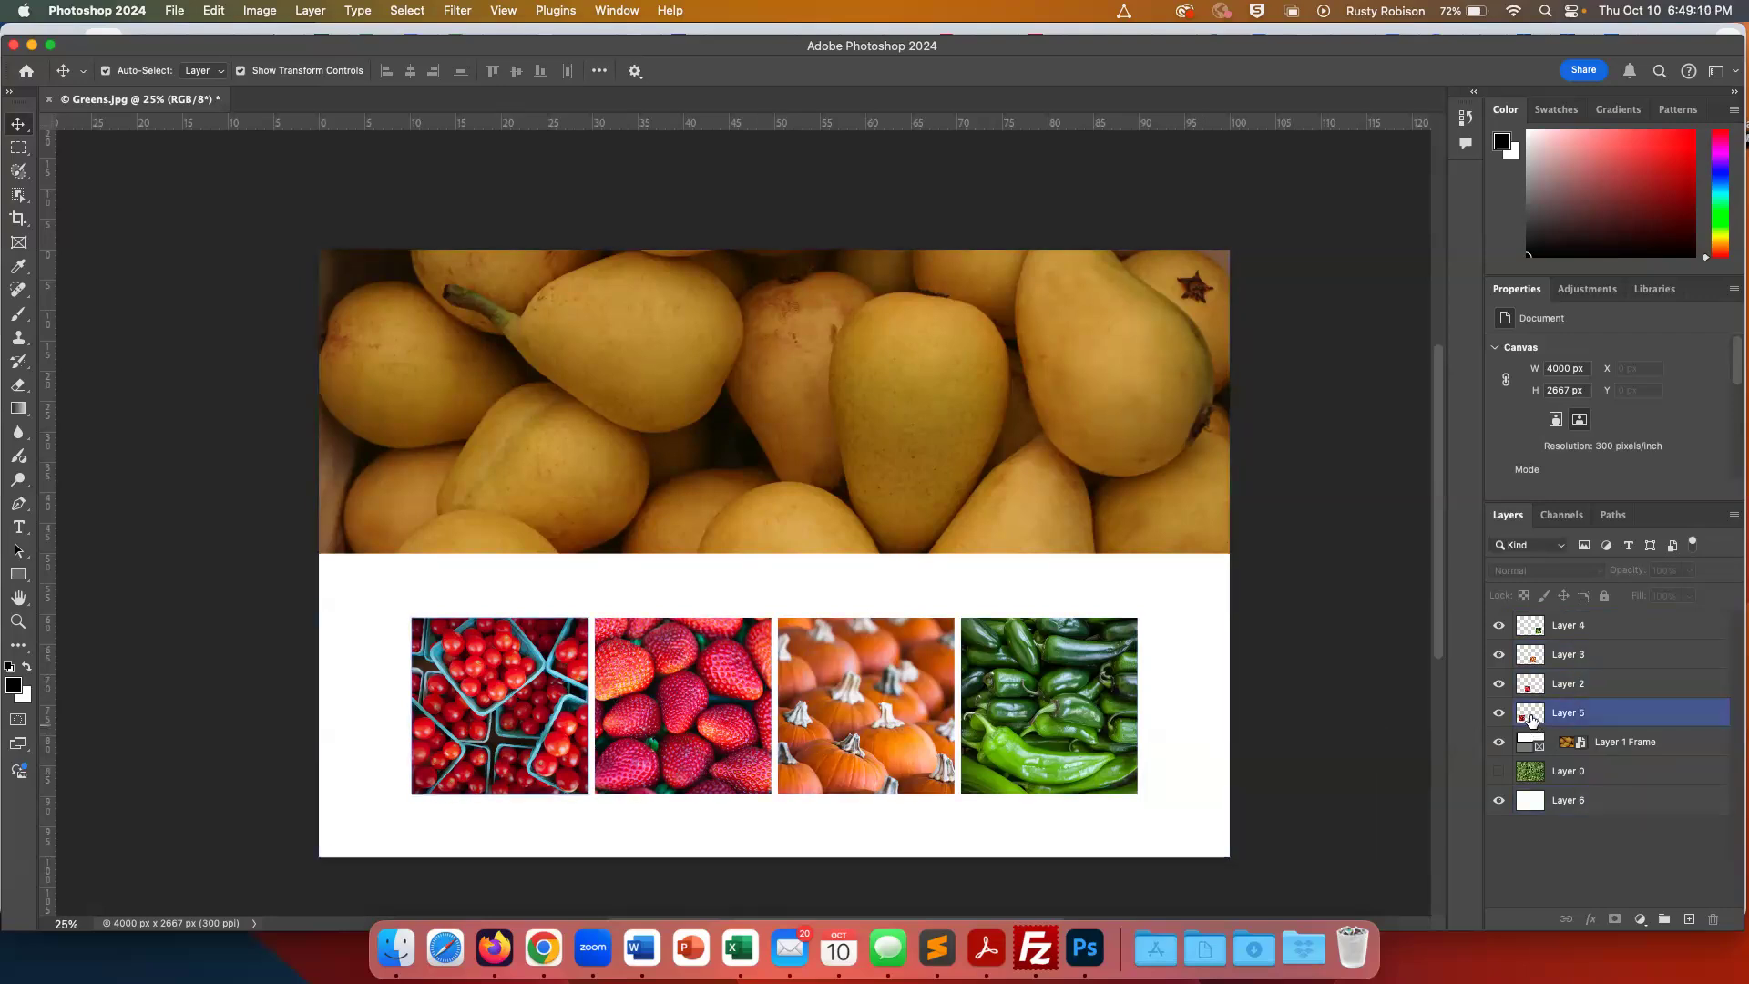
left_click_drag(1531, 717, 1530, 629)
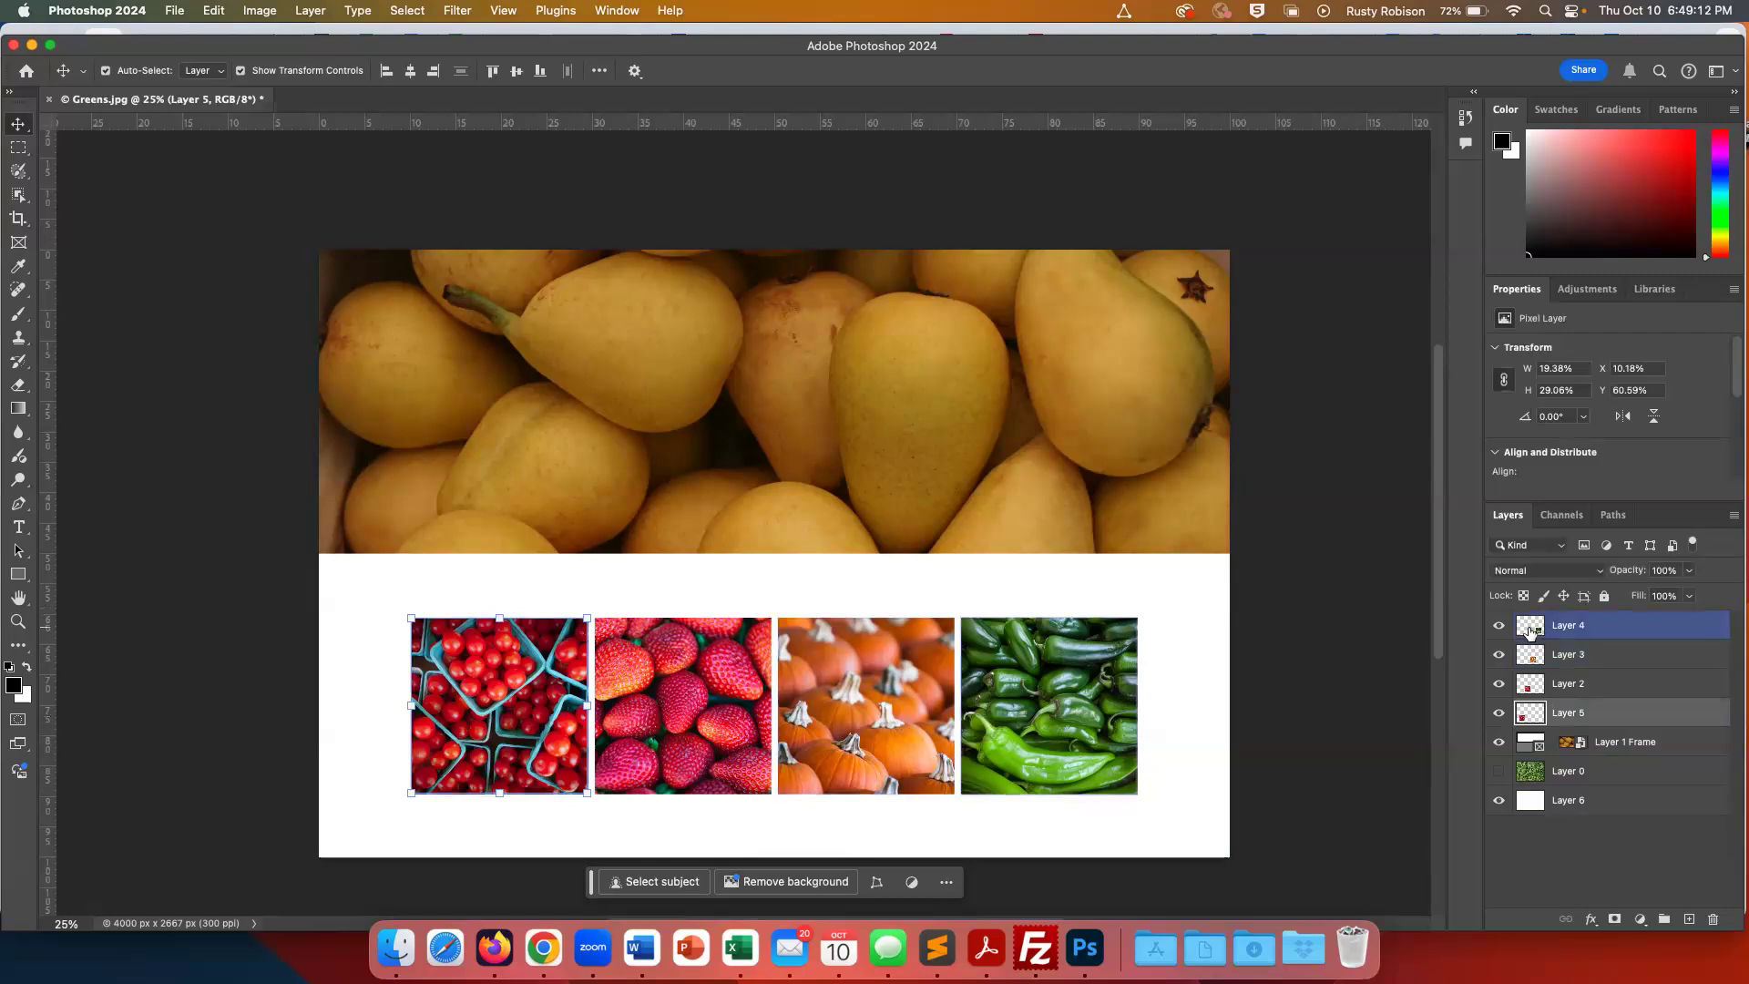
left_click(1530, 629, "shift")
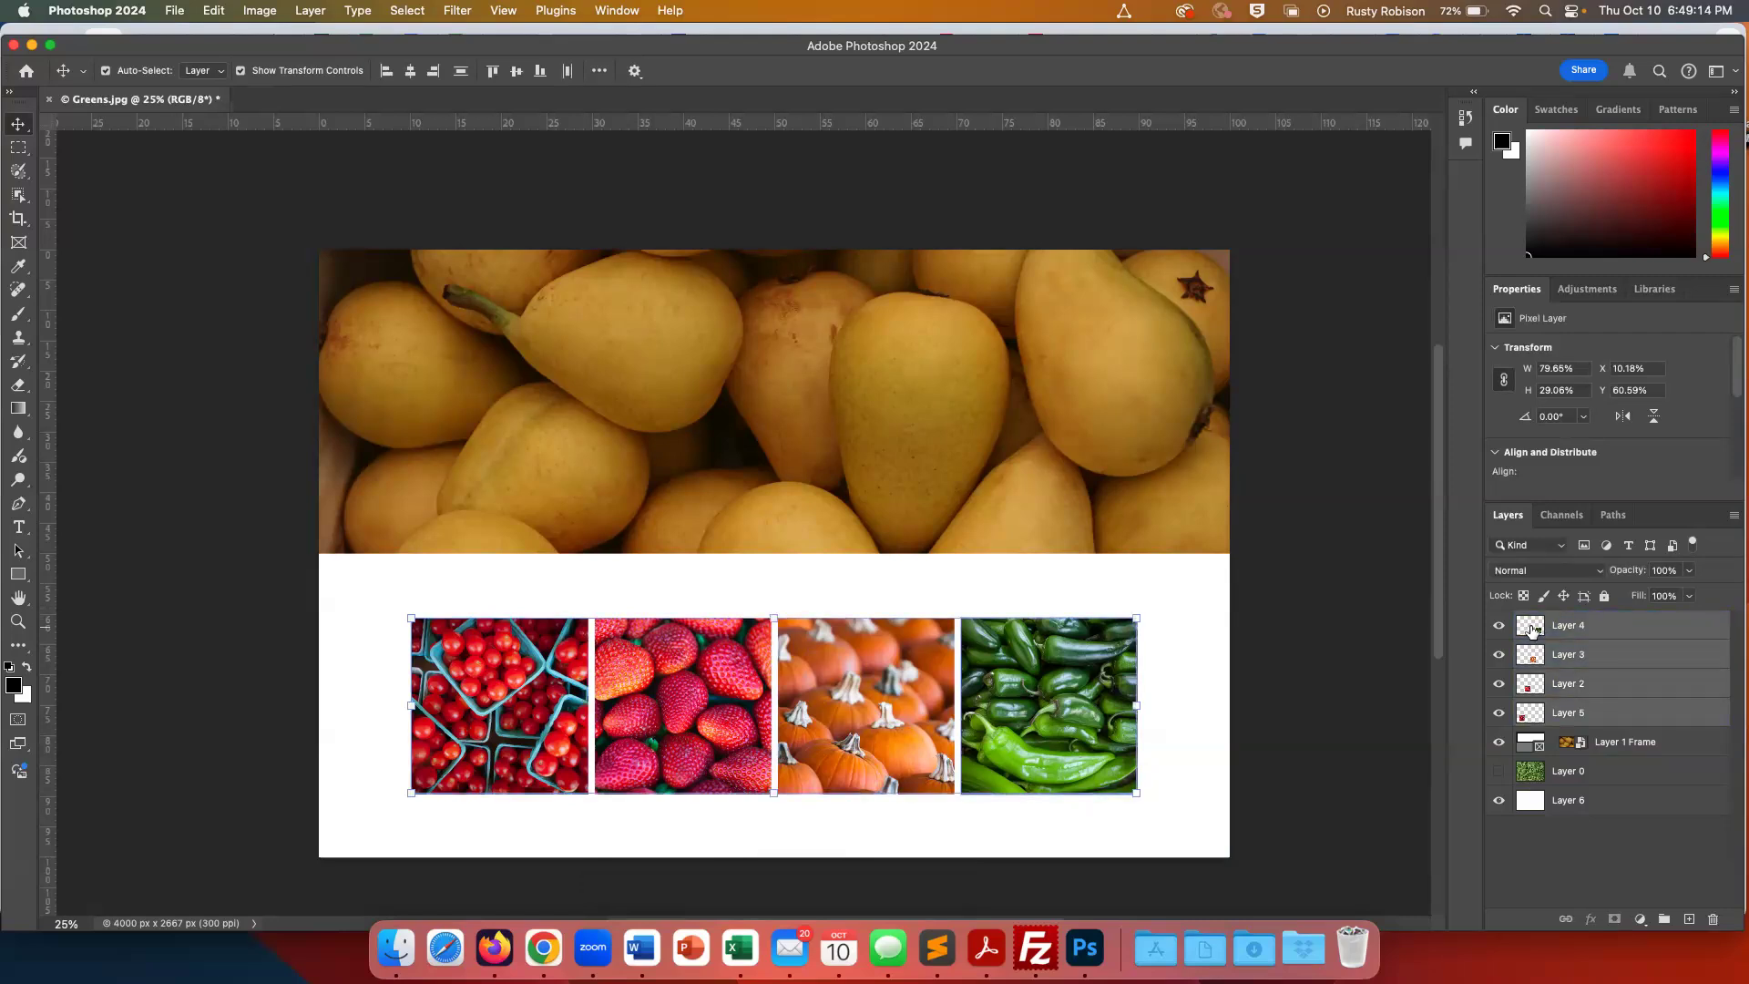
left_click(1664, 924)
left_click(1606, 650)
left_click(1571, 625)
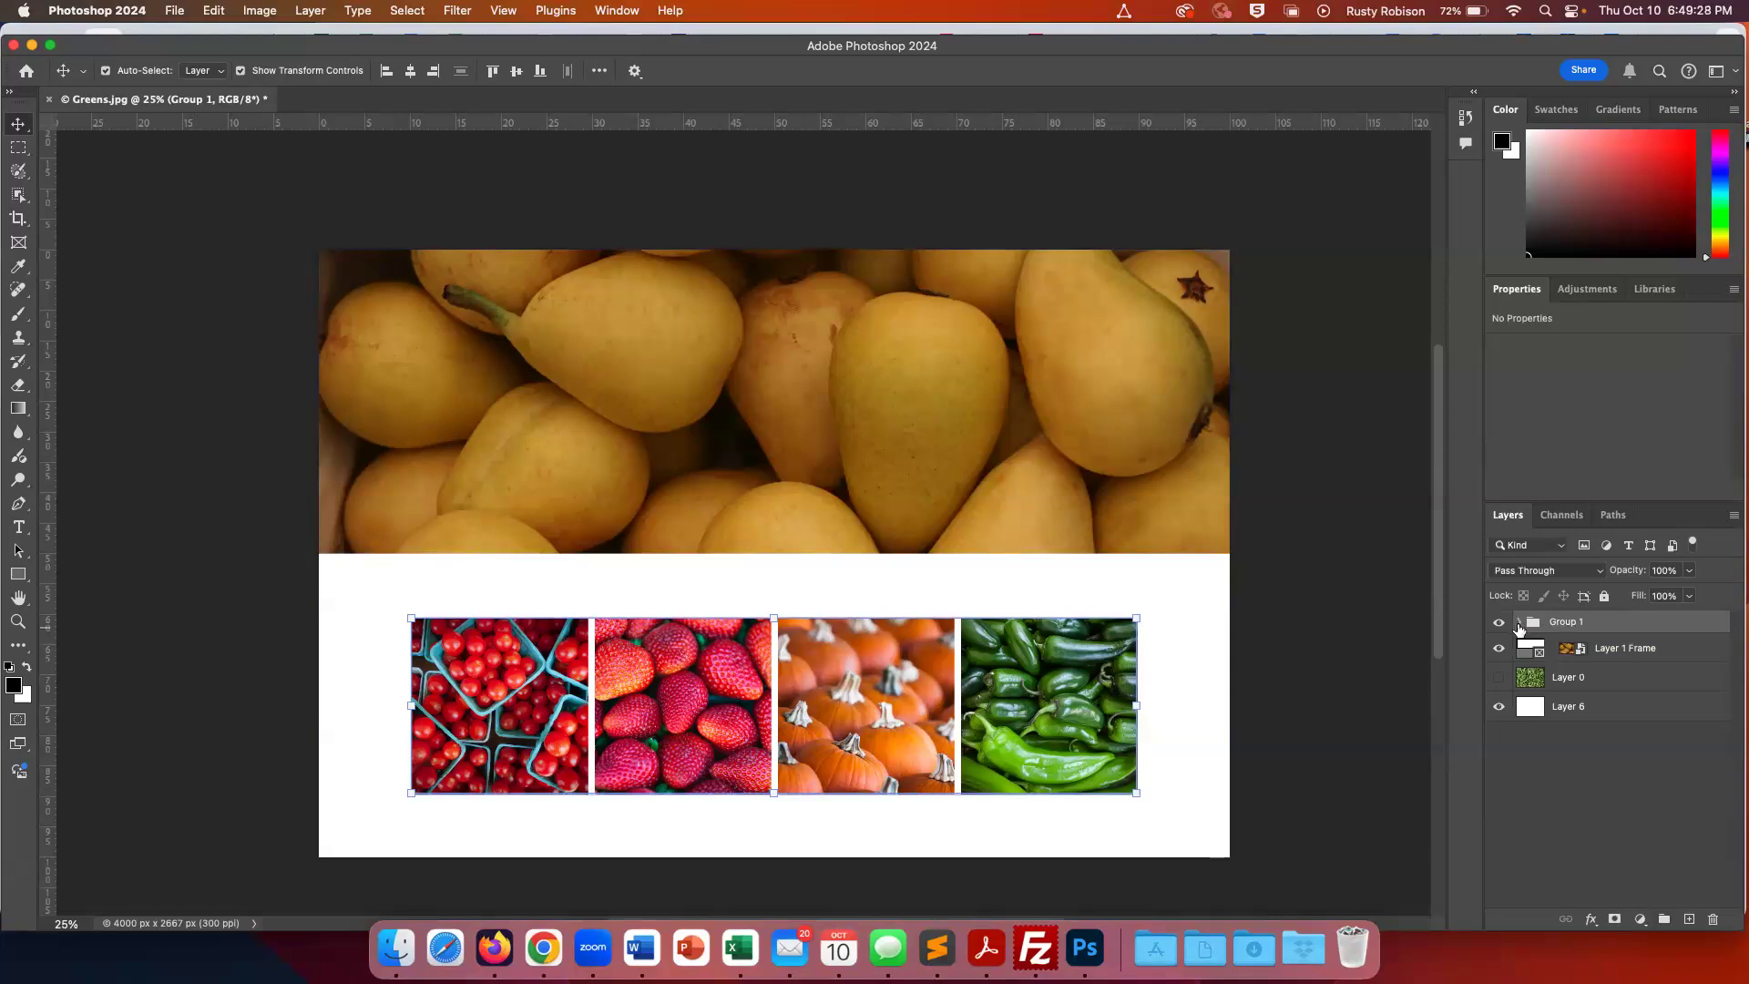
Expand the new group to view the layers inside it and collapse it again
left_click(1518, 624)
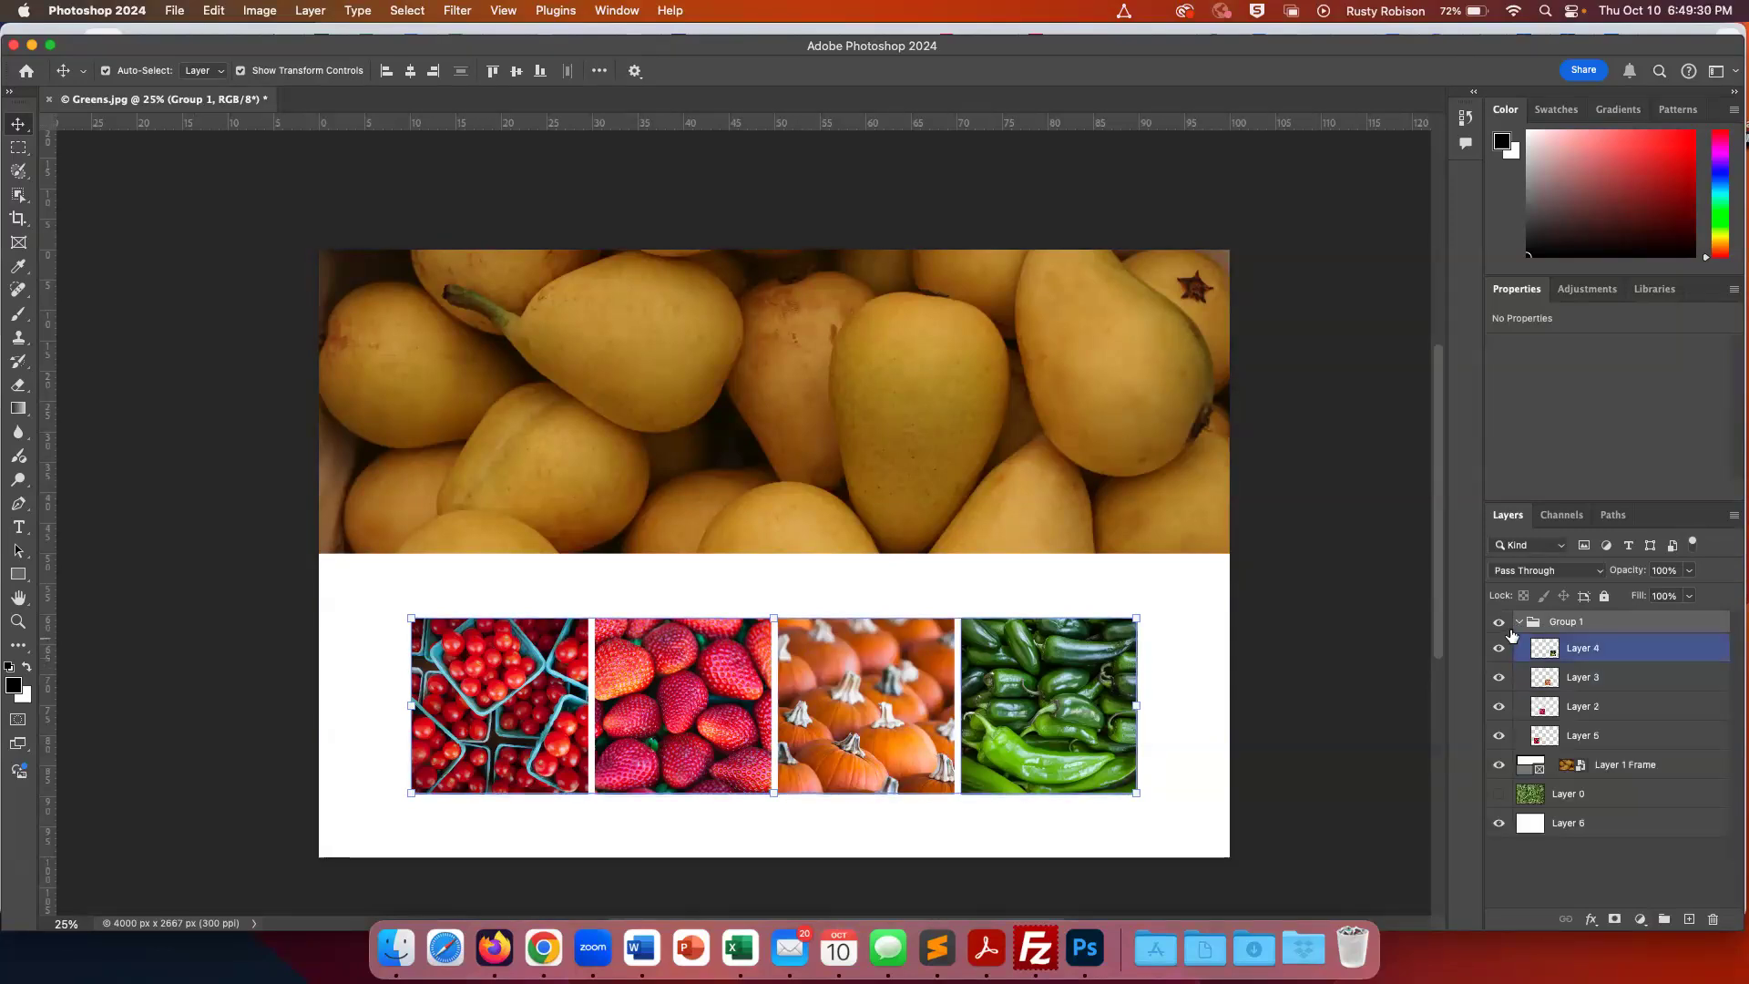
left_click(1518, 624)
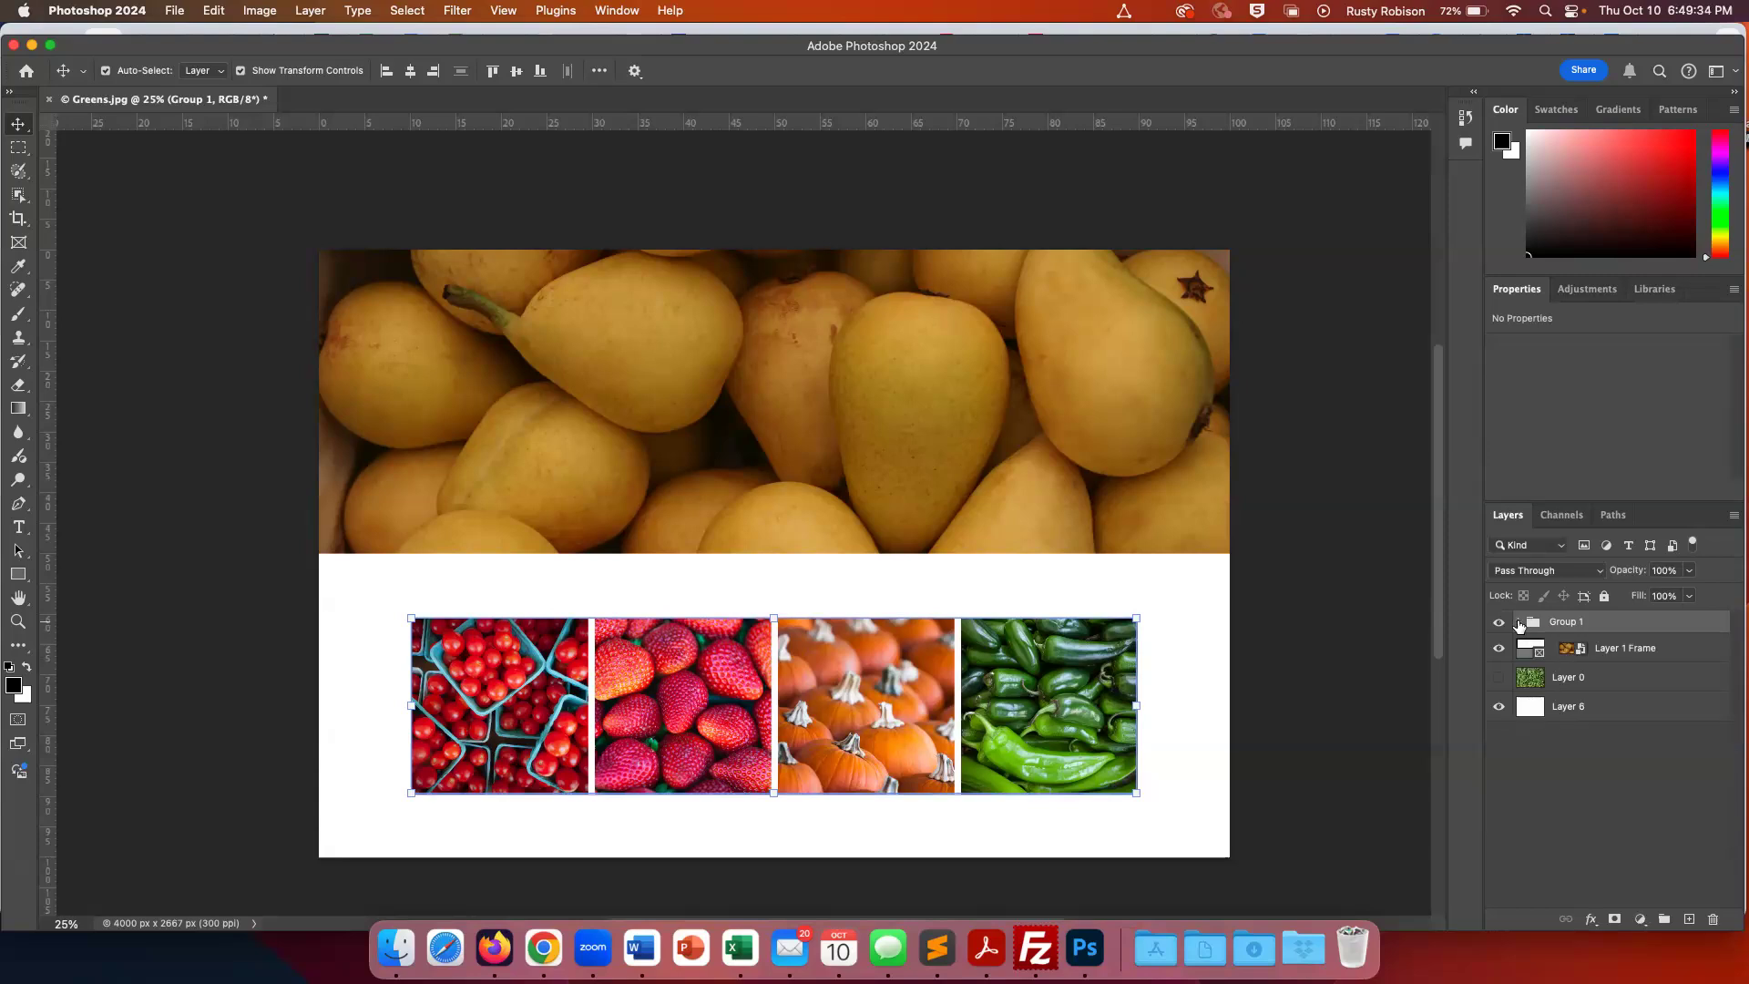
Rename the layer group as "sm images"
double_click(1574, 623)
left_click(1654, 640)
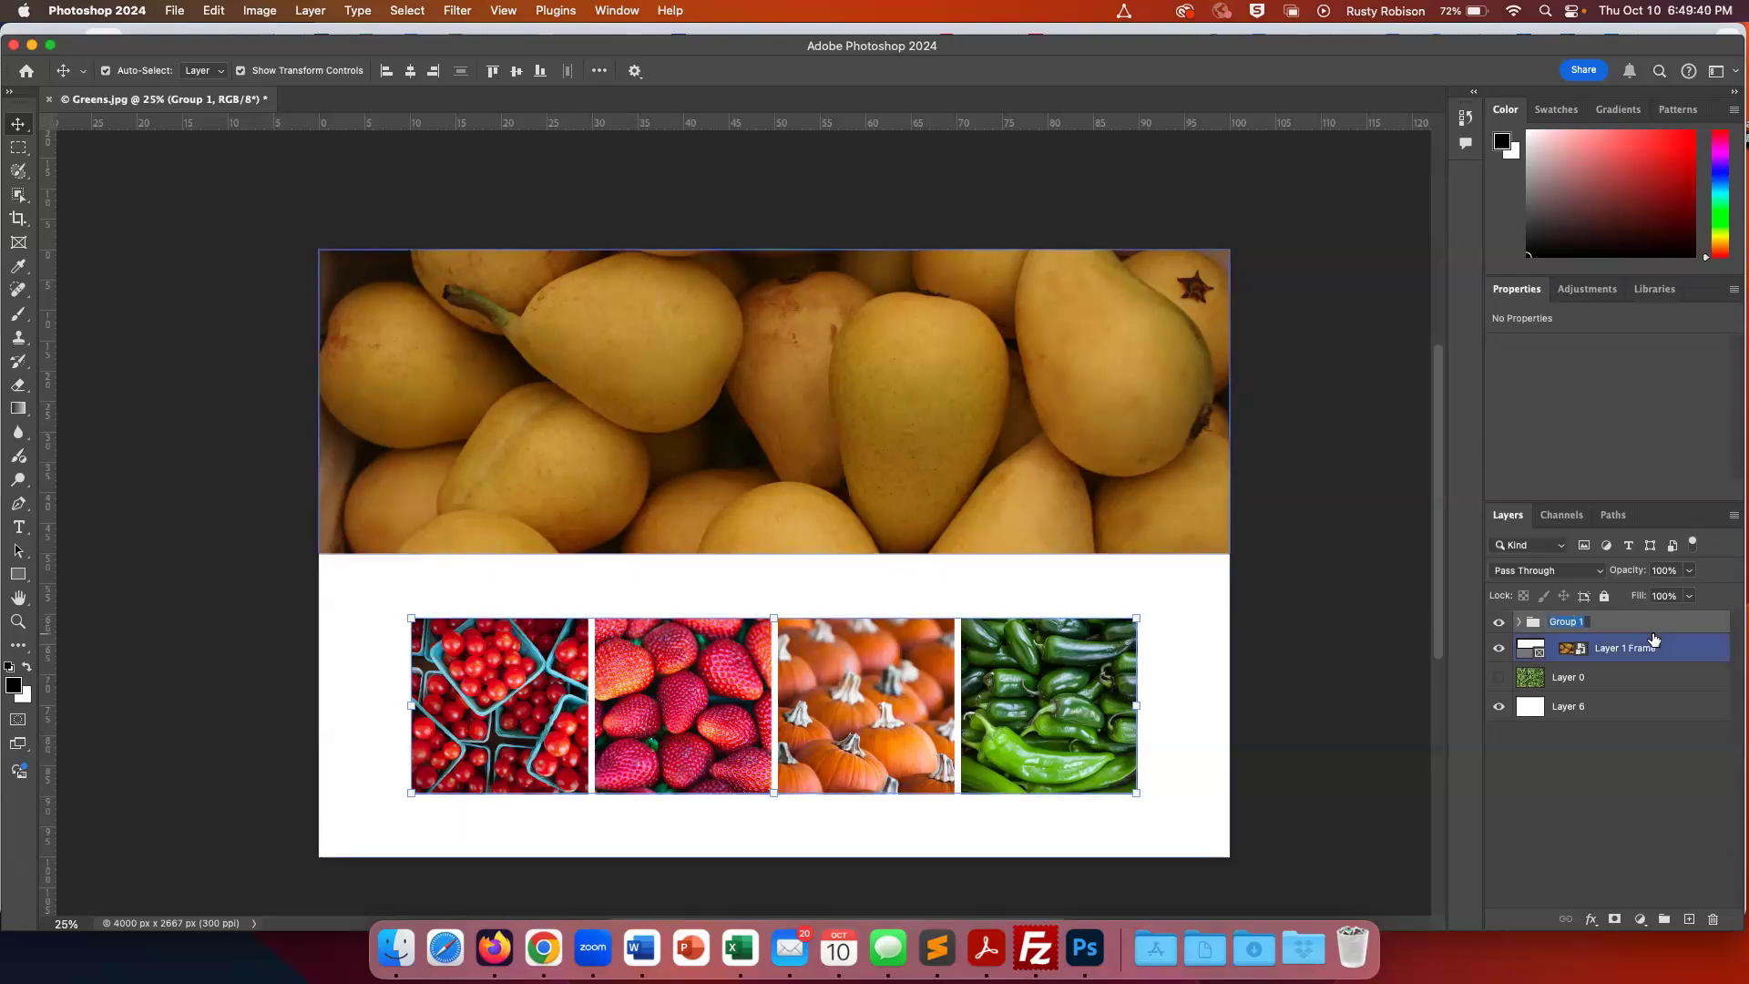
type("sm images")
key("Return")
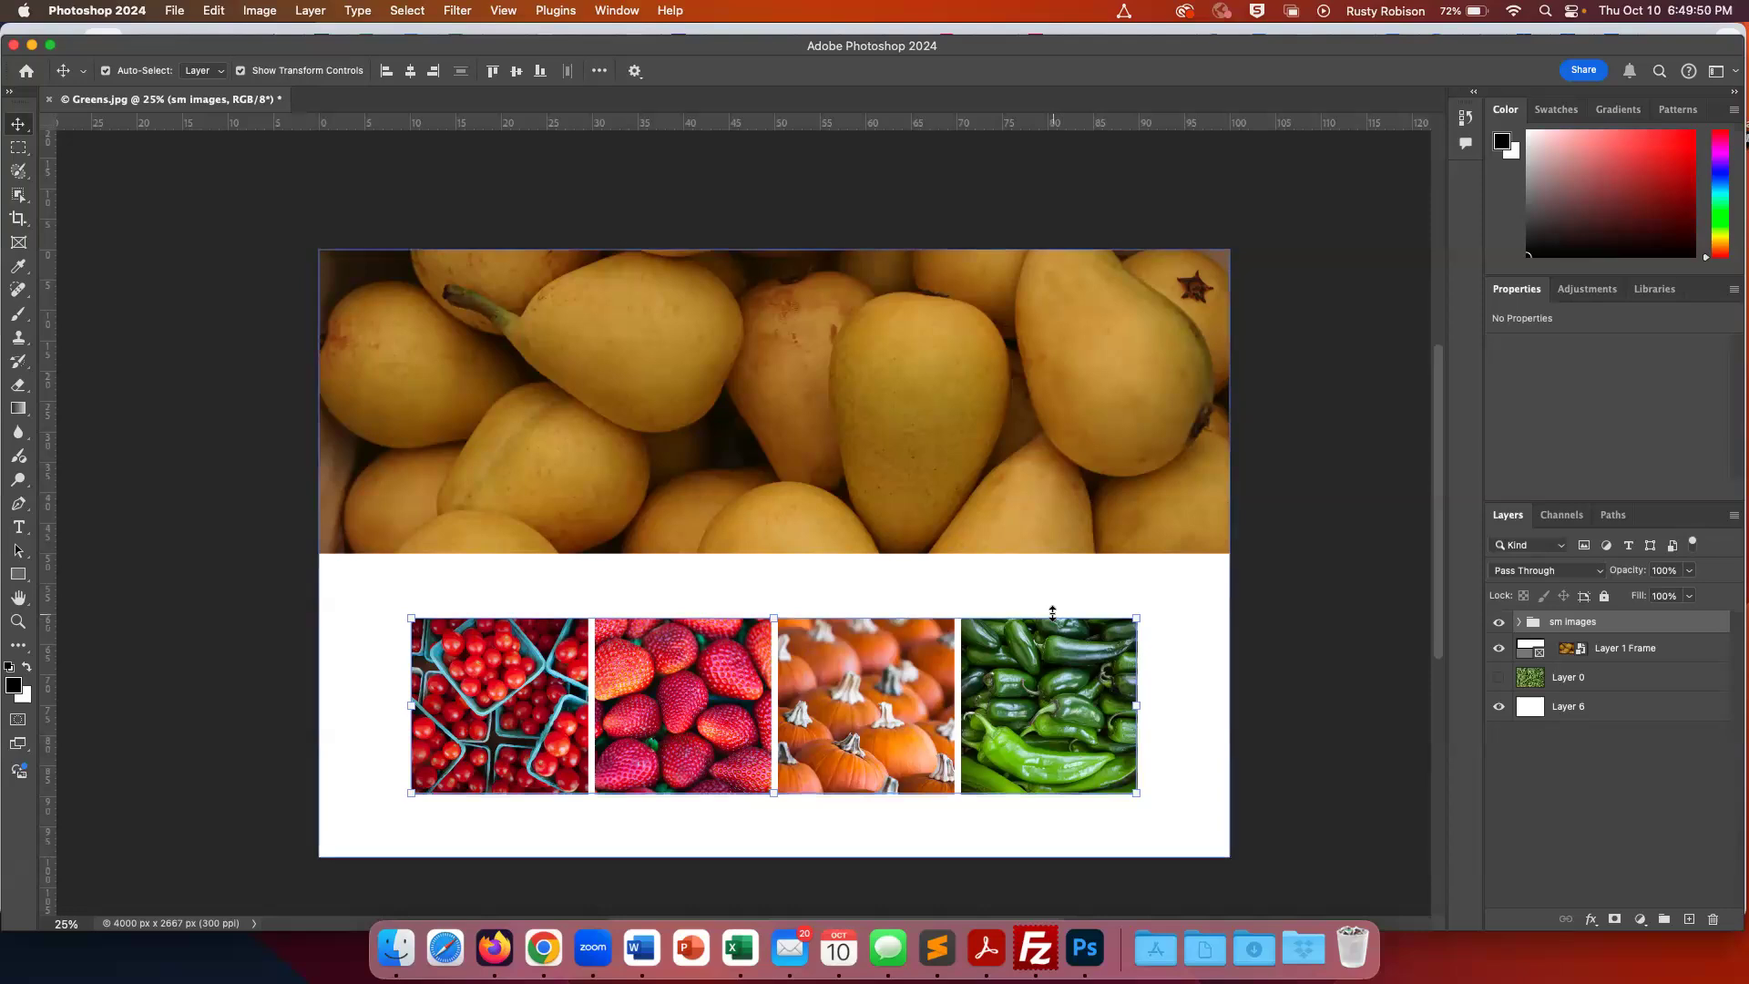
Pick the peppers image inside the group on the canvas, and reselect the whole sm images group
mouse_move(1061, 700)
left_mouse_down()
mouse_move(1025, 662)
mouse_move(1061, 699)
left_mouse_up()
left_click(1574, 622)
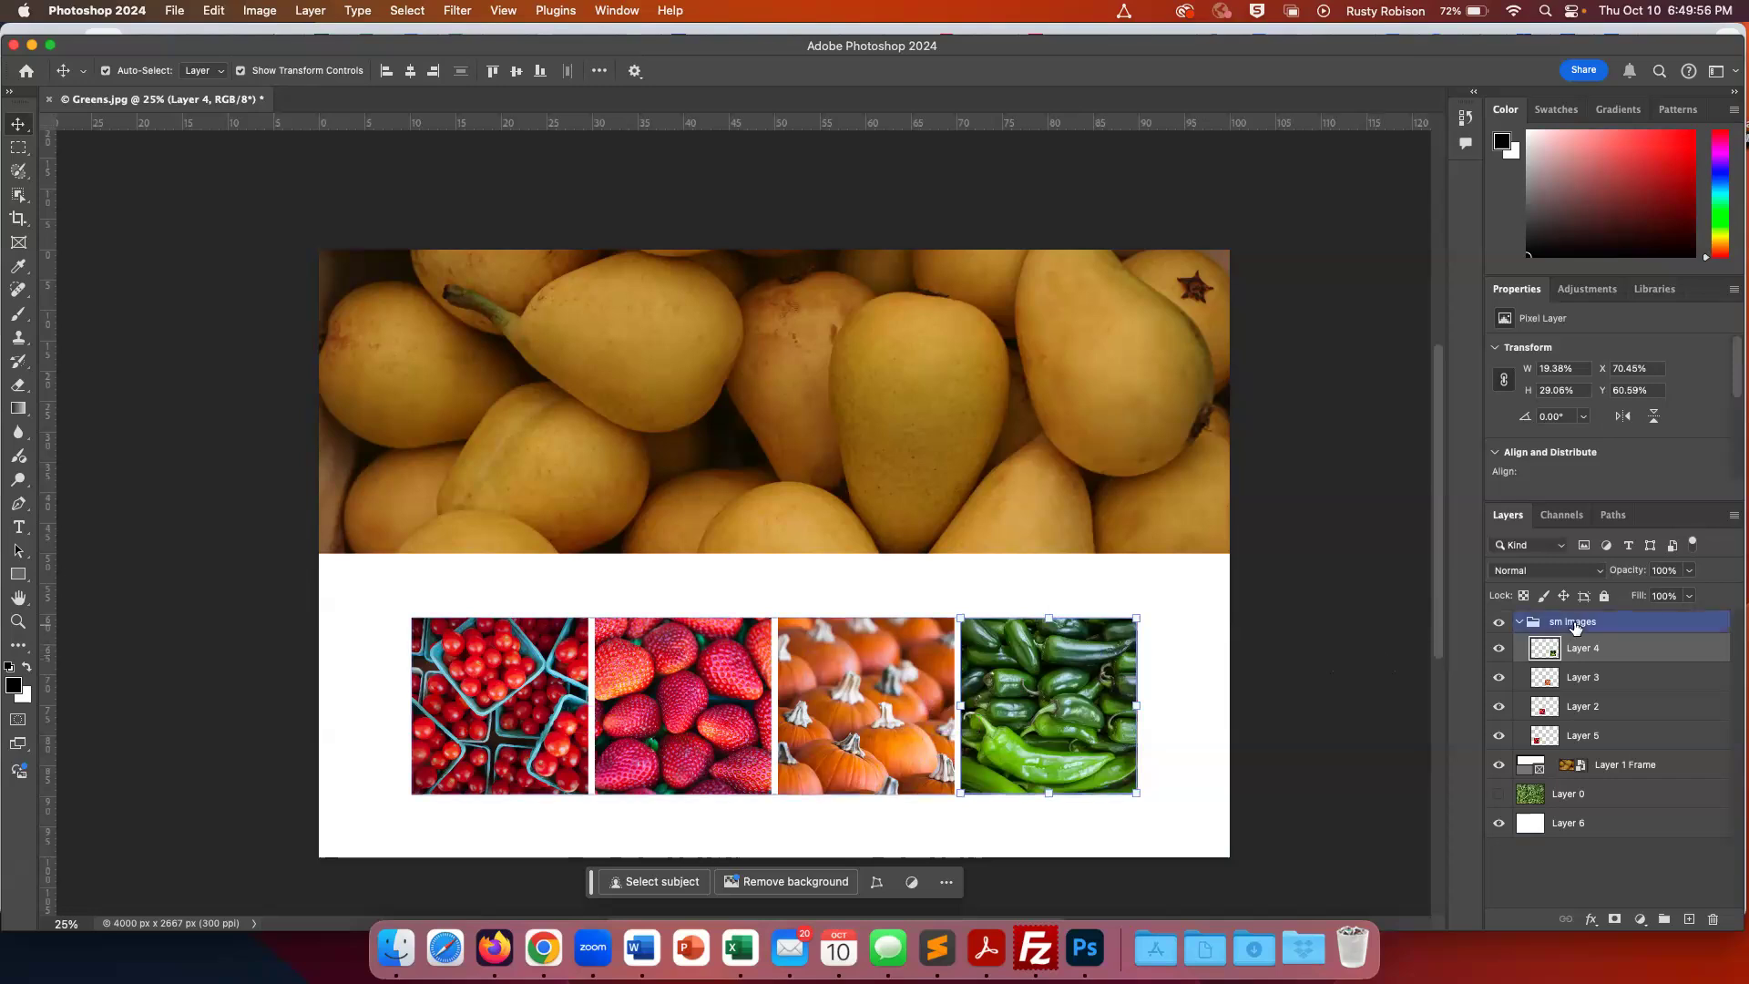
double_click(1574, 621)
left_click(1630, 630)
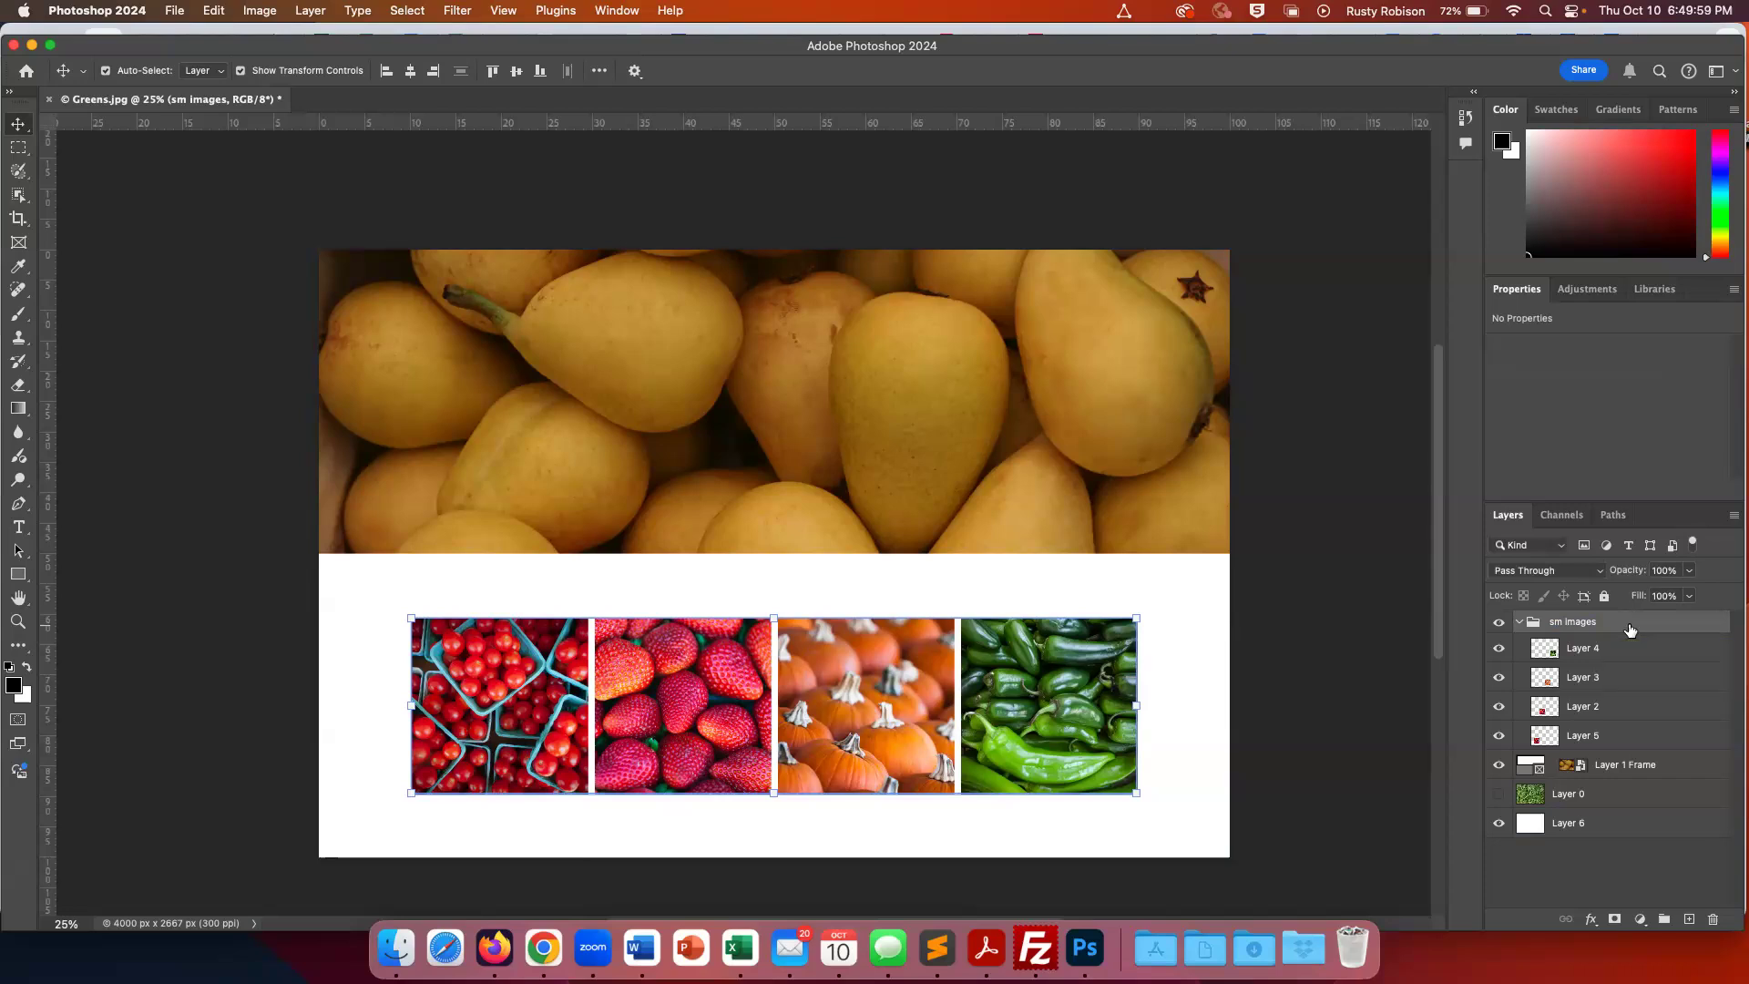
Zoom the view in on the contents of the sm images group to 100%
left_click(1630, 631, "alt")
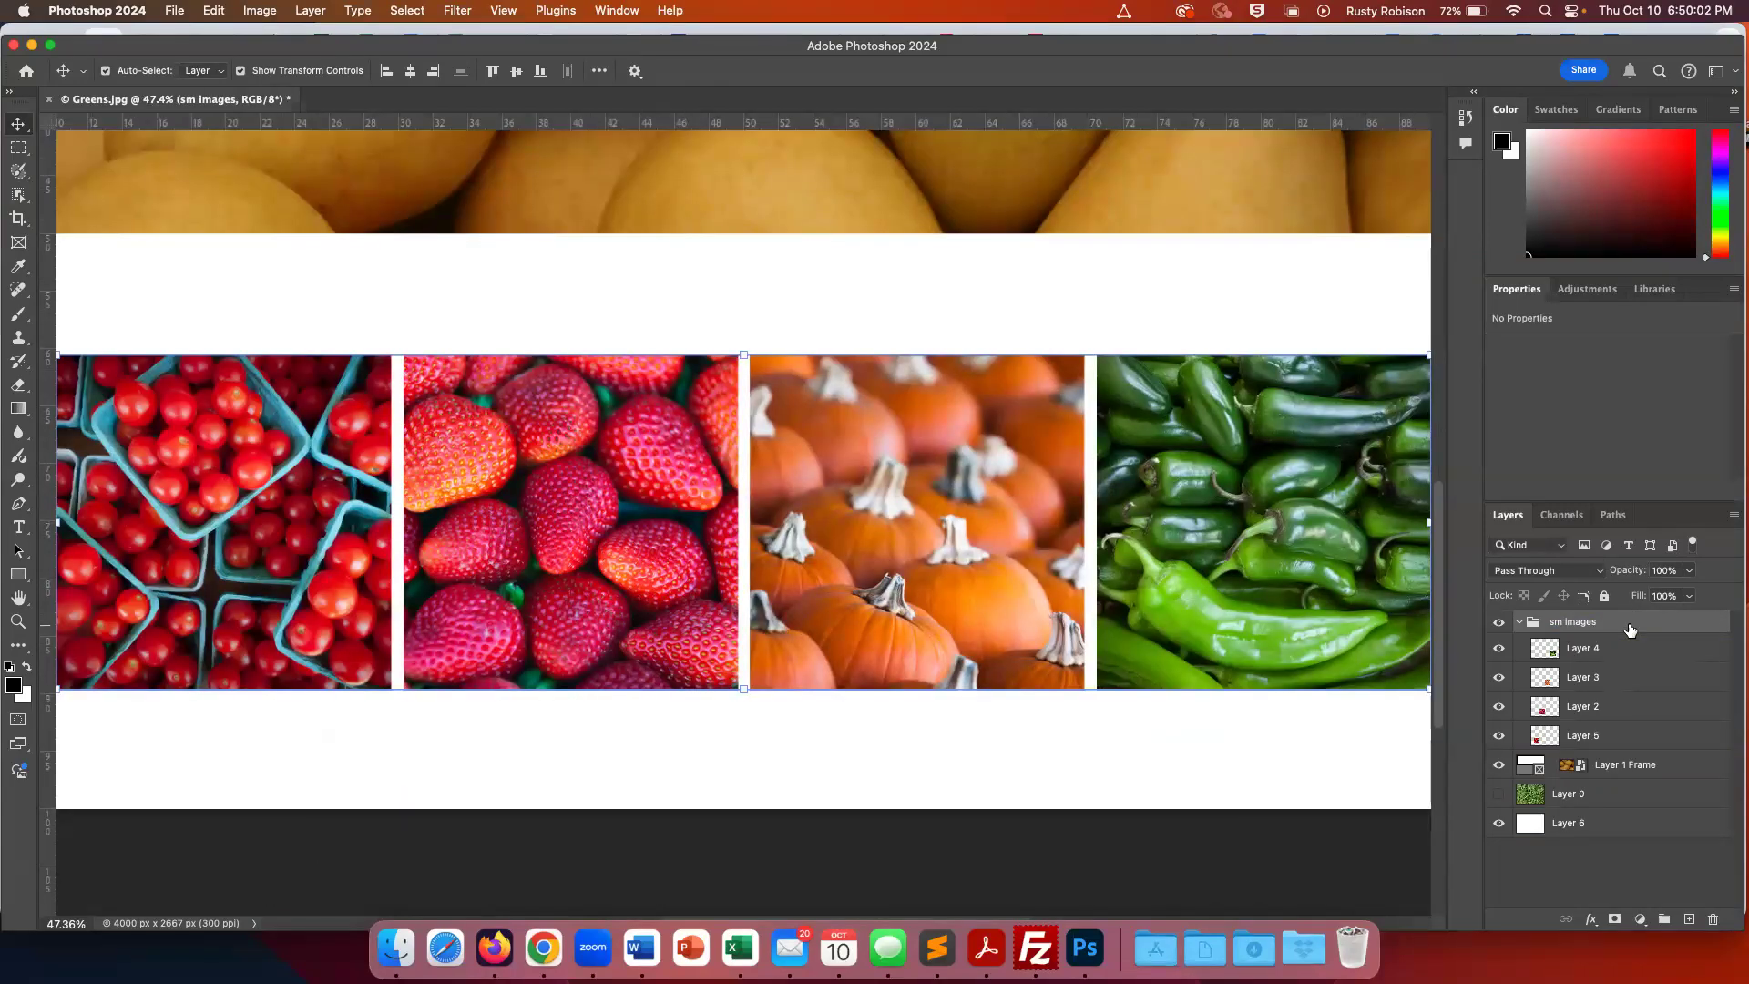
key("super+plus")
key("super+plus")
key("super+plus")
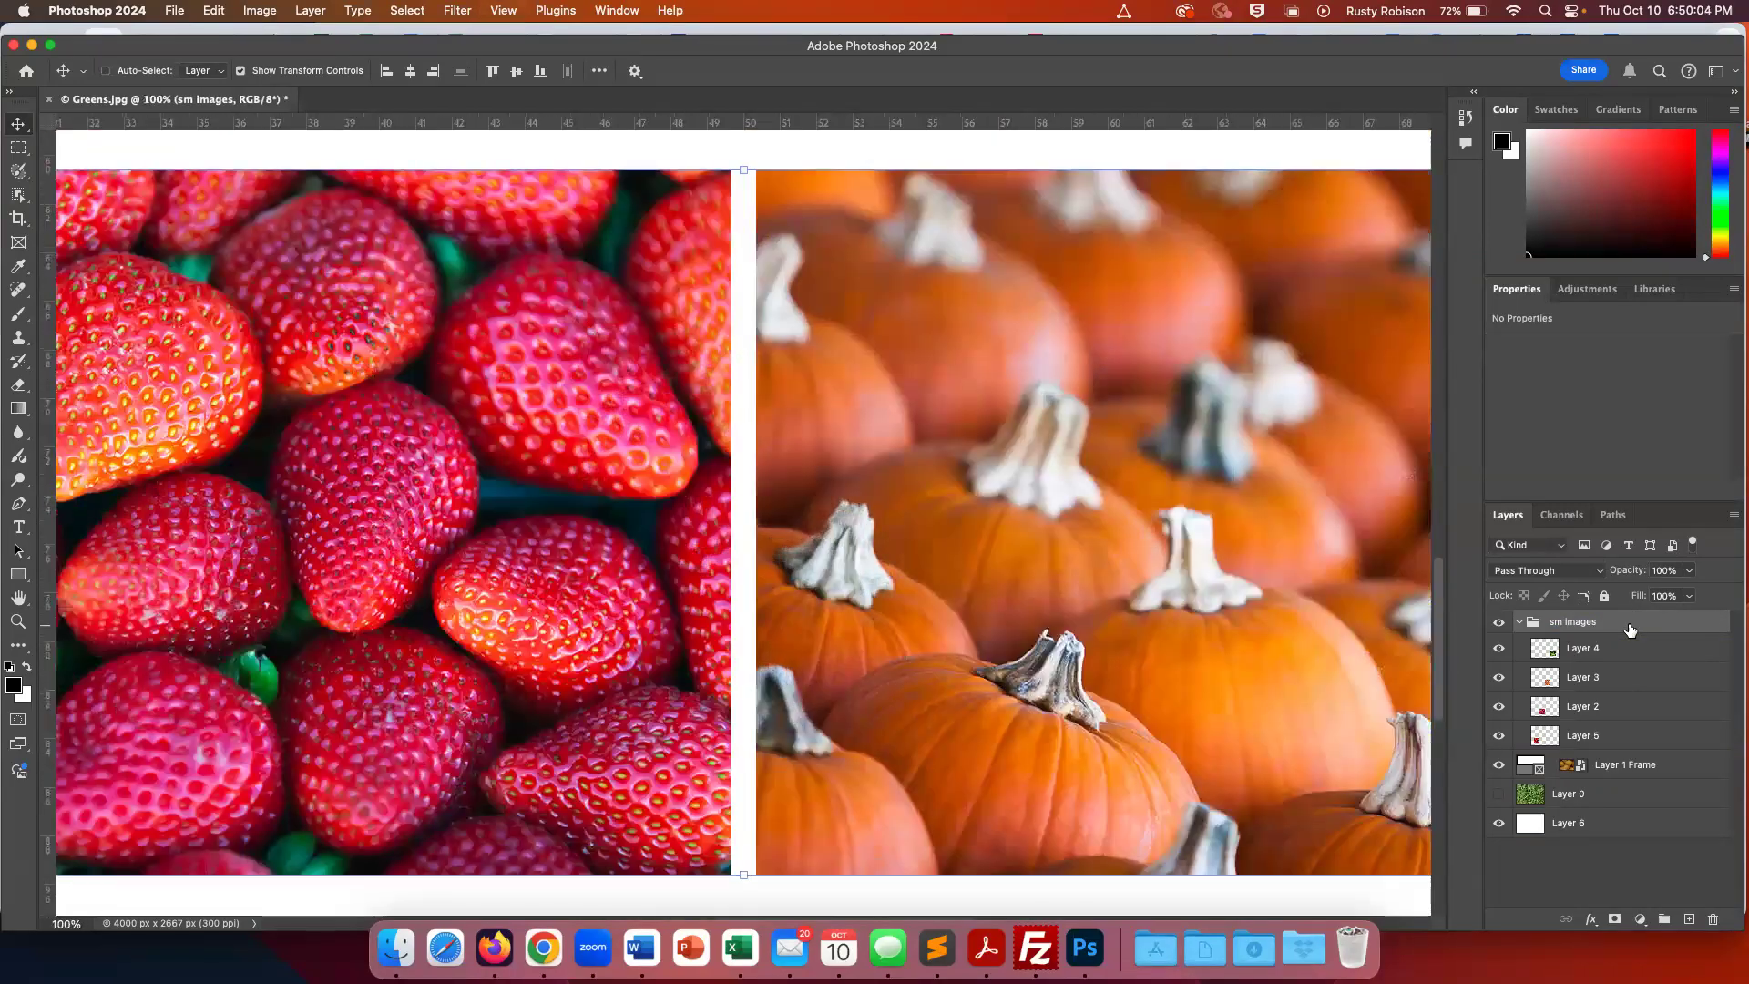
Fit the whole image in view, deselect the sm images group and select it again
key("super+0")
left_click(1618, 655)
left_click(1619, 626)
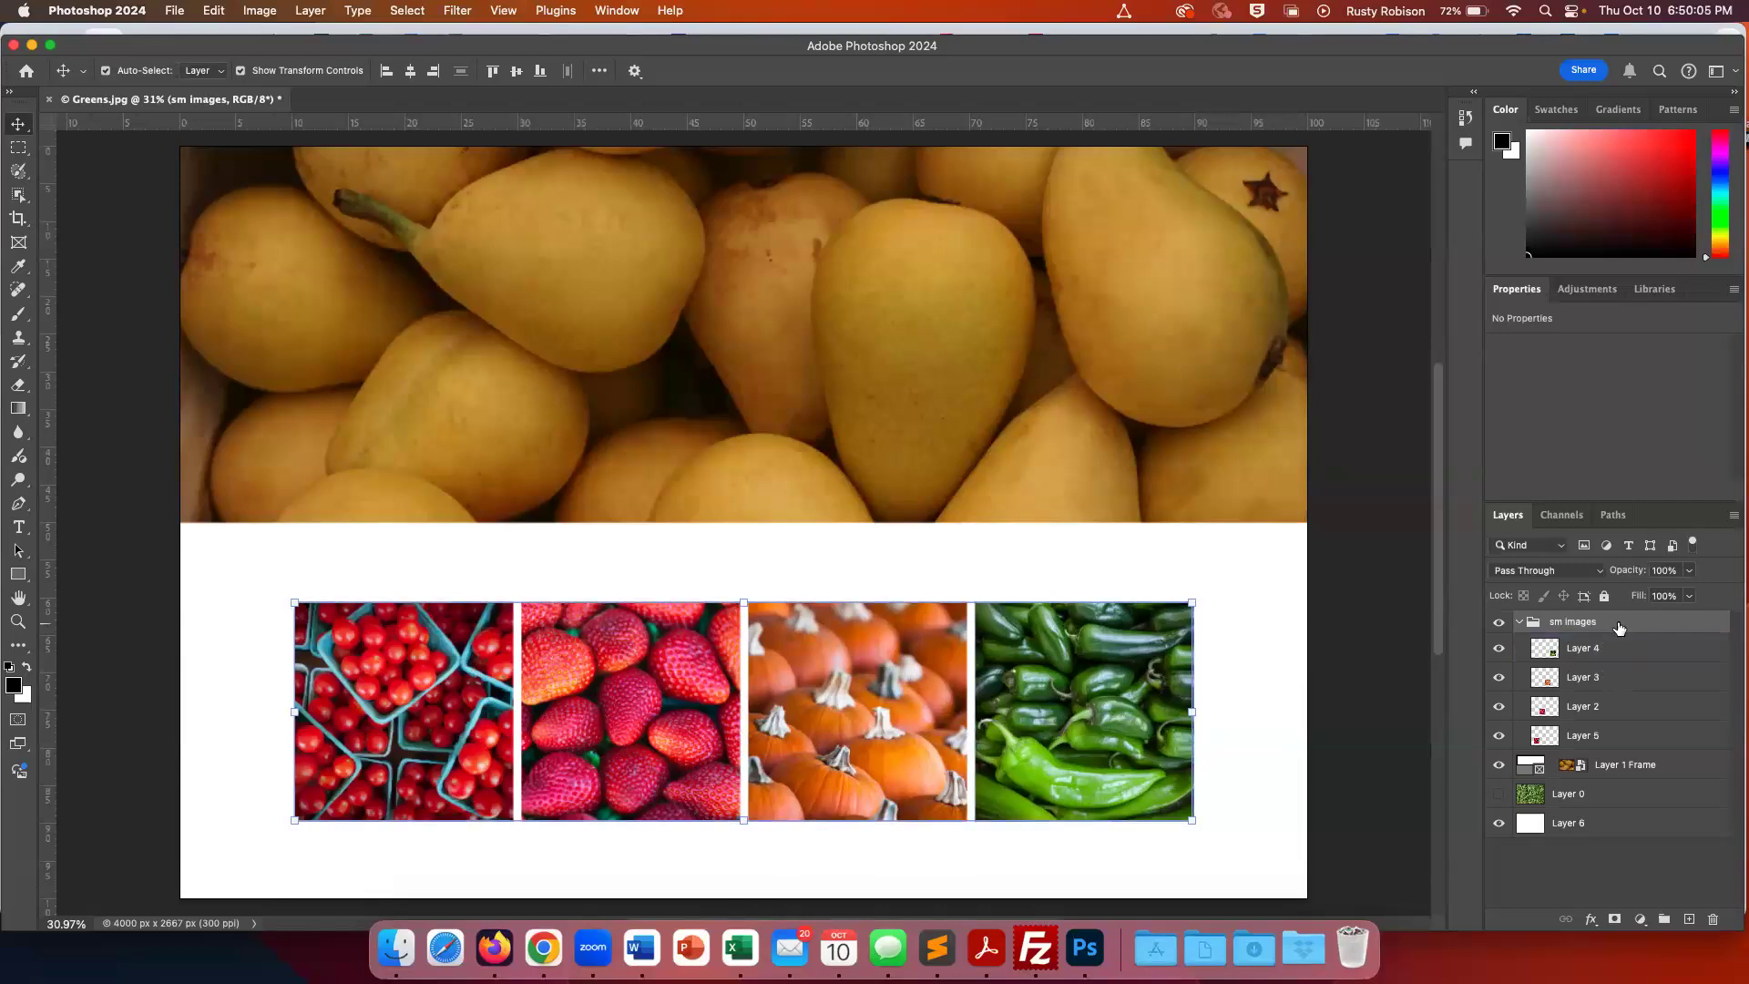
left_click(1619, 626, "super")
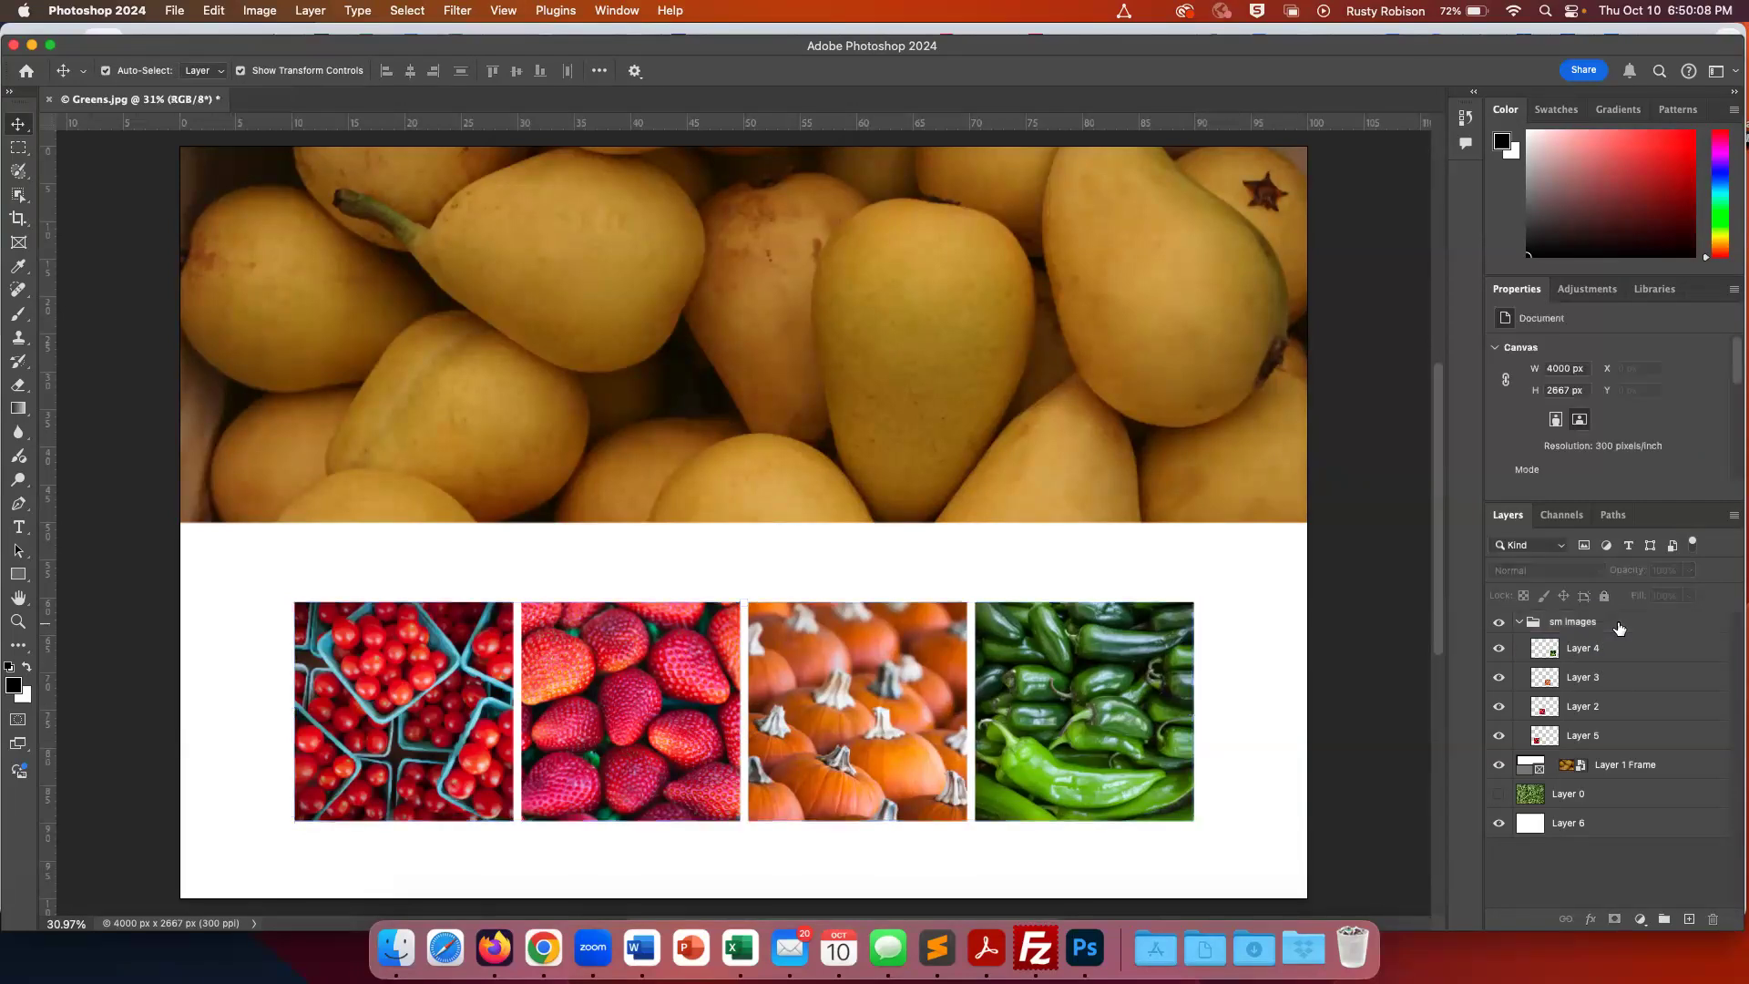
left_click(1618, 629)
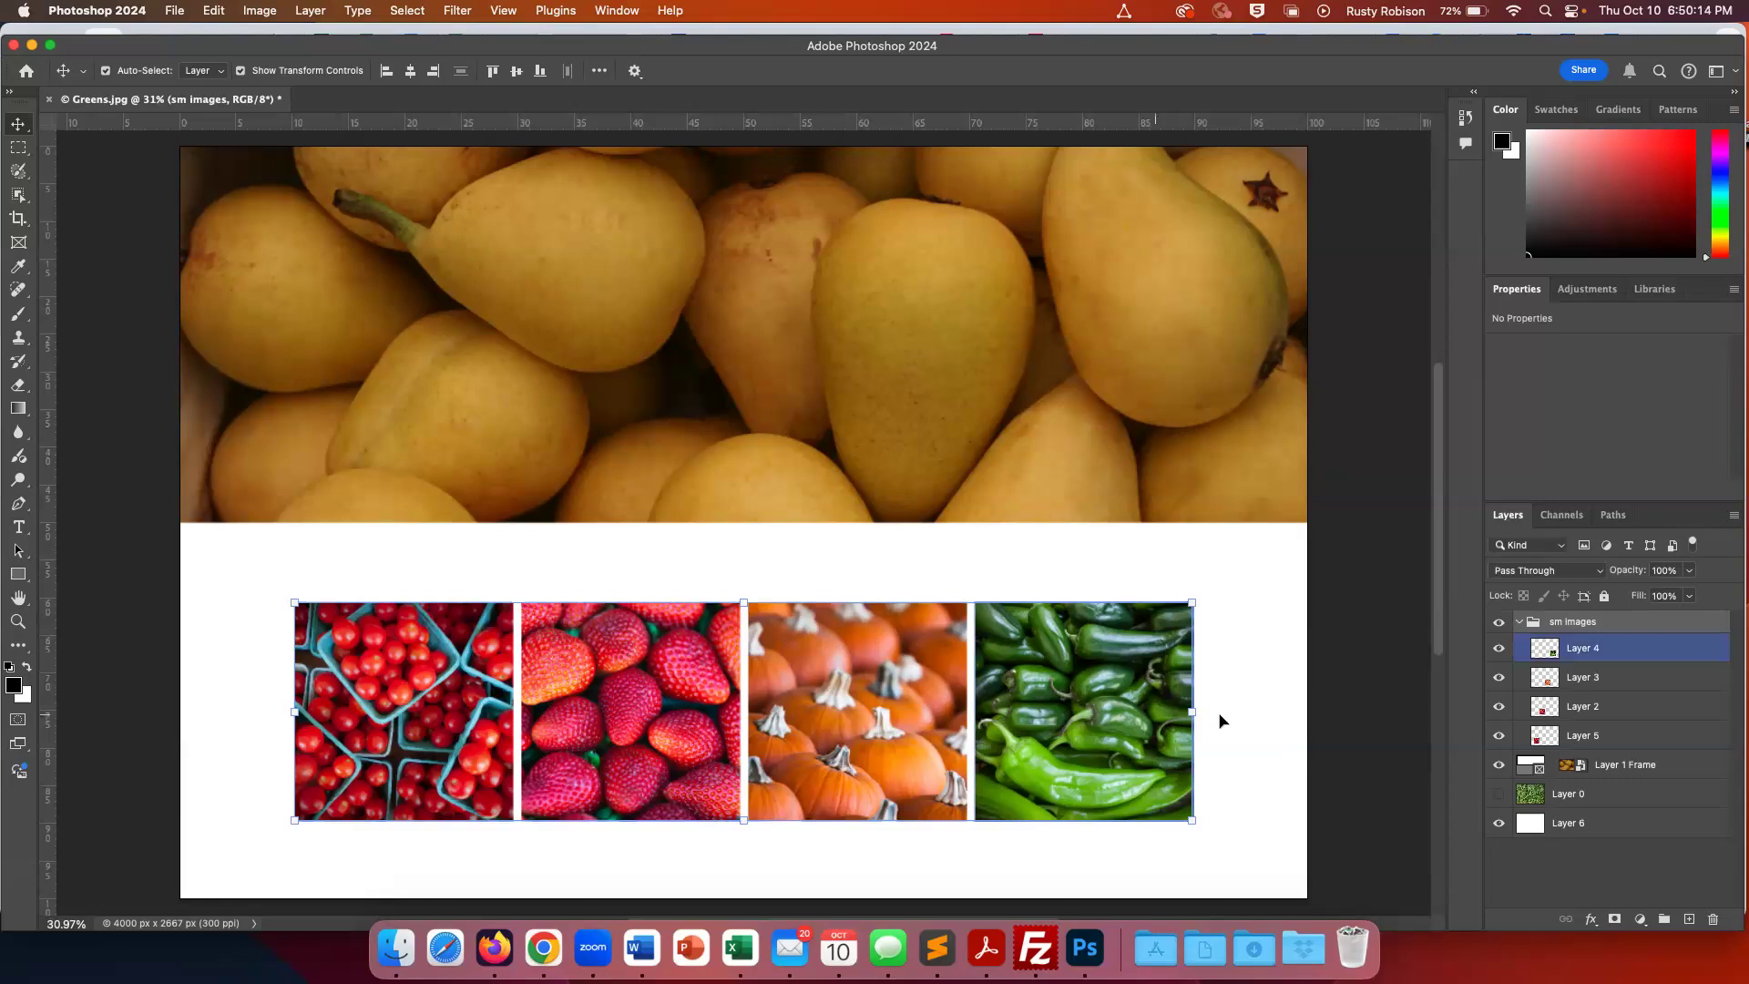
Move the peppers image slightly upward on the canvas and undo the move
left_click_drag(1088, 704, 1086, 651)
key("super+z")
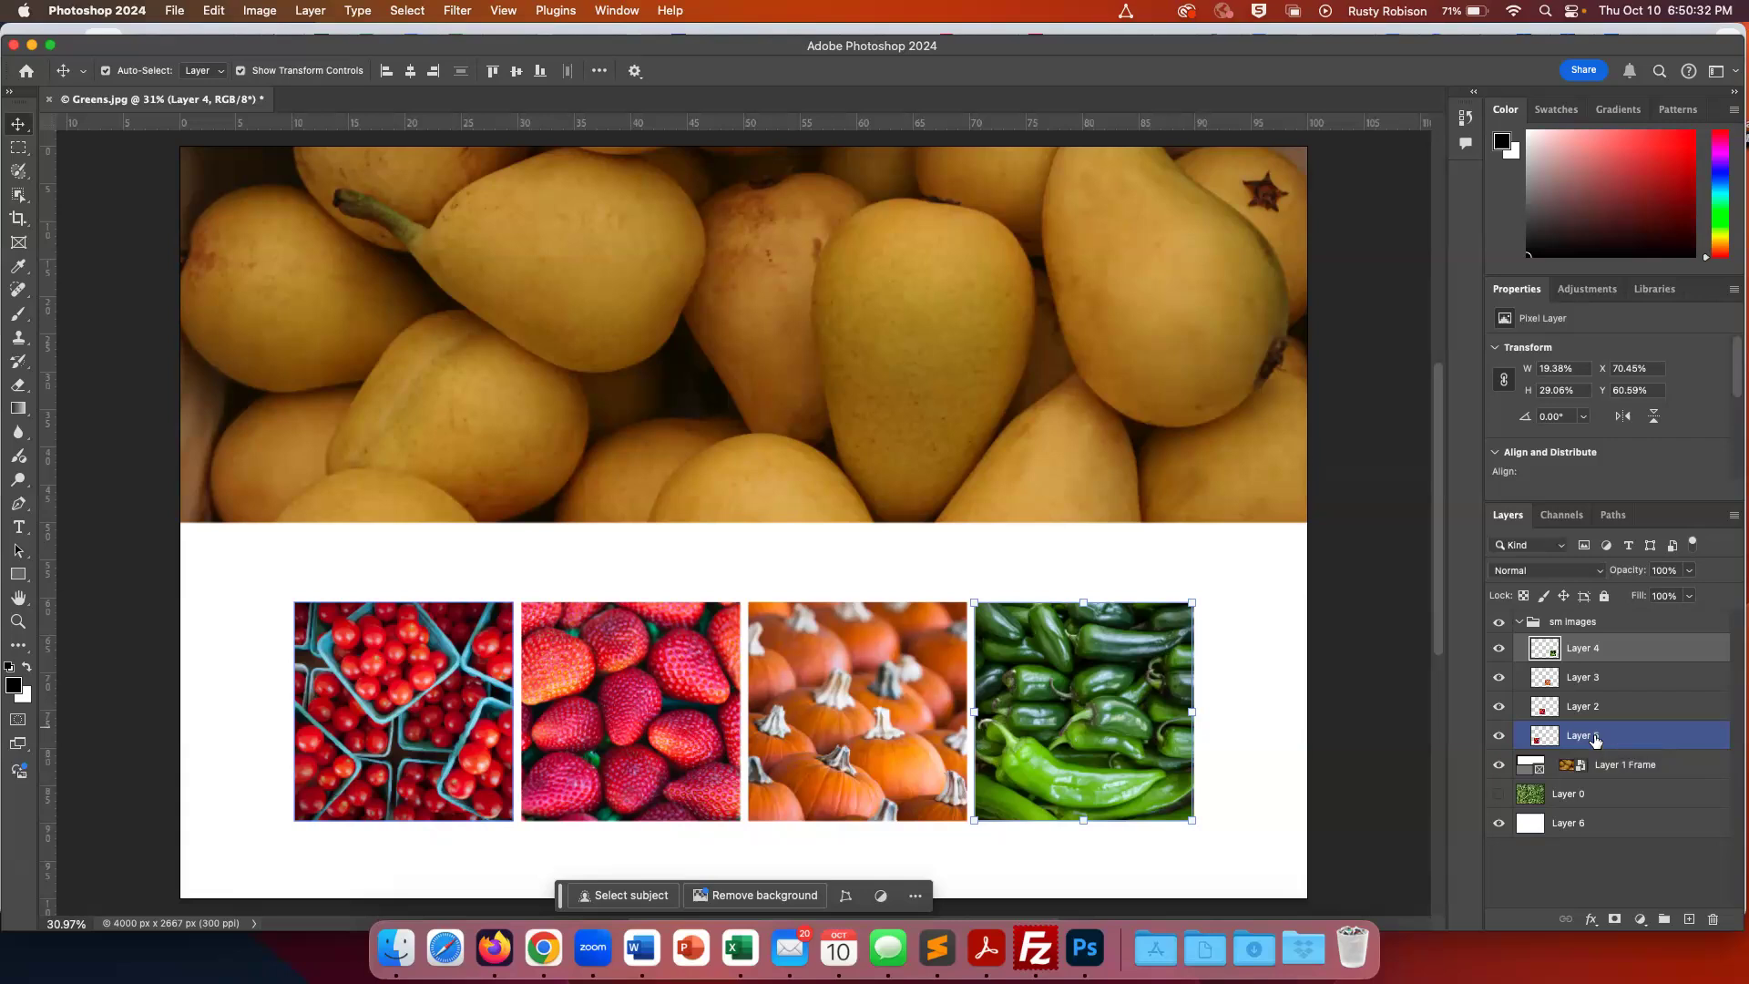
Select the sm images group, view its Layer Style blending options and cancel without changes
left_click(1534, 627)
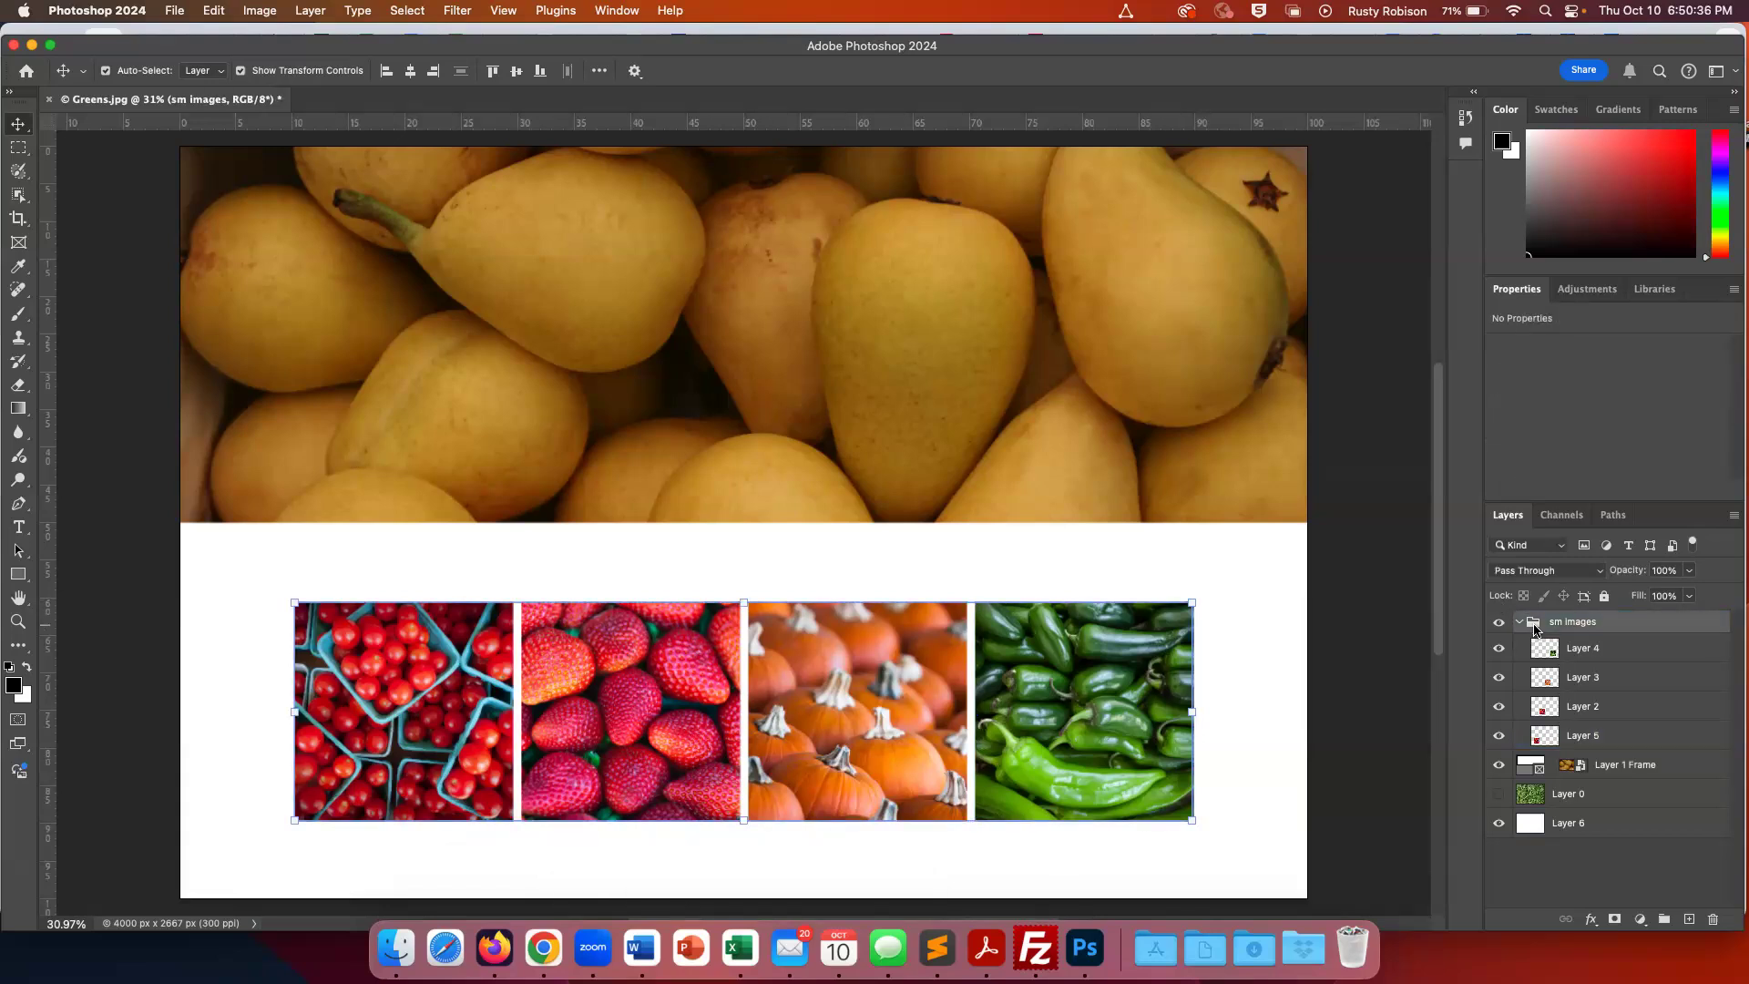
double_click(1535, 628)
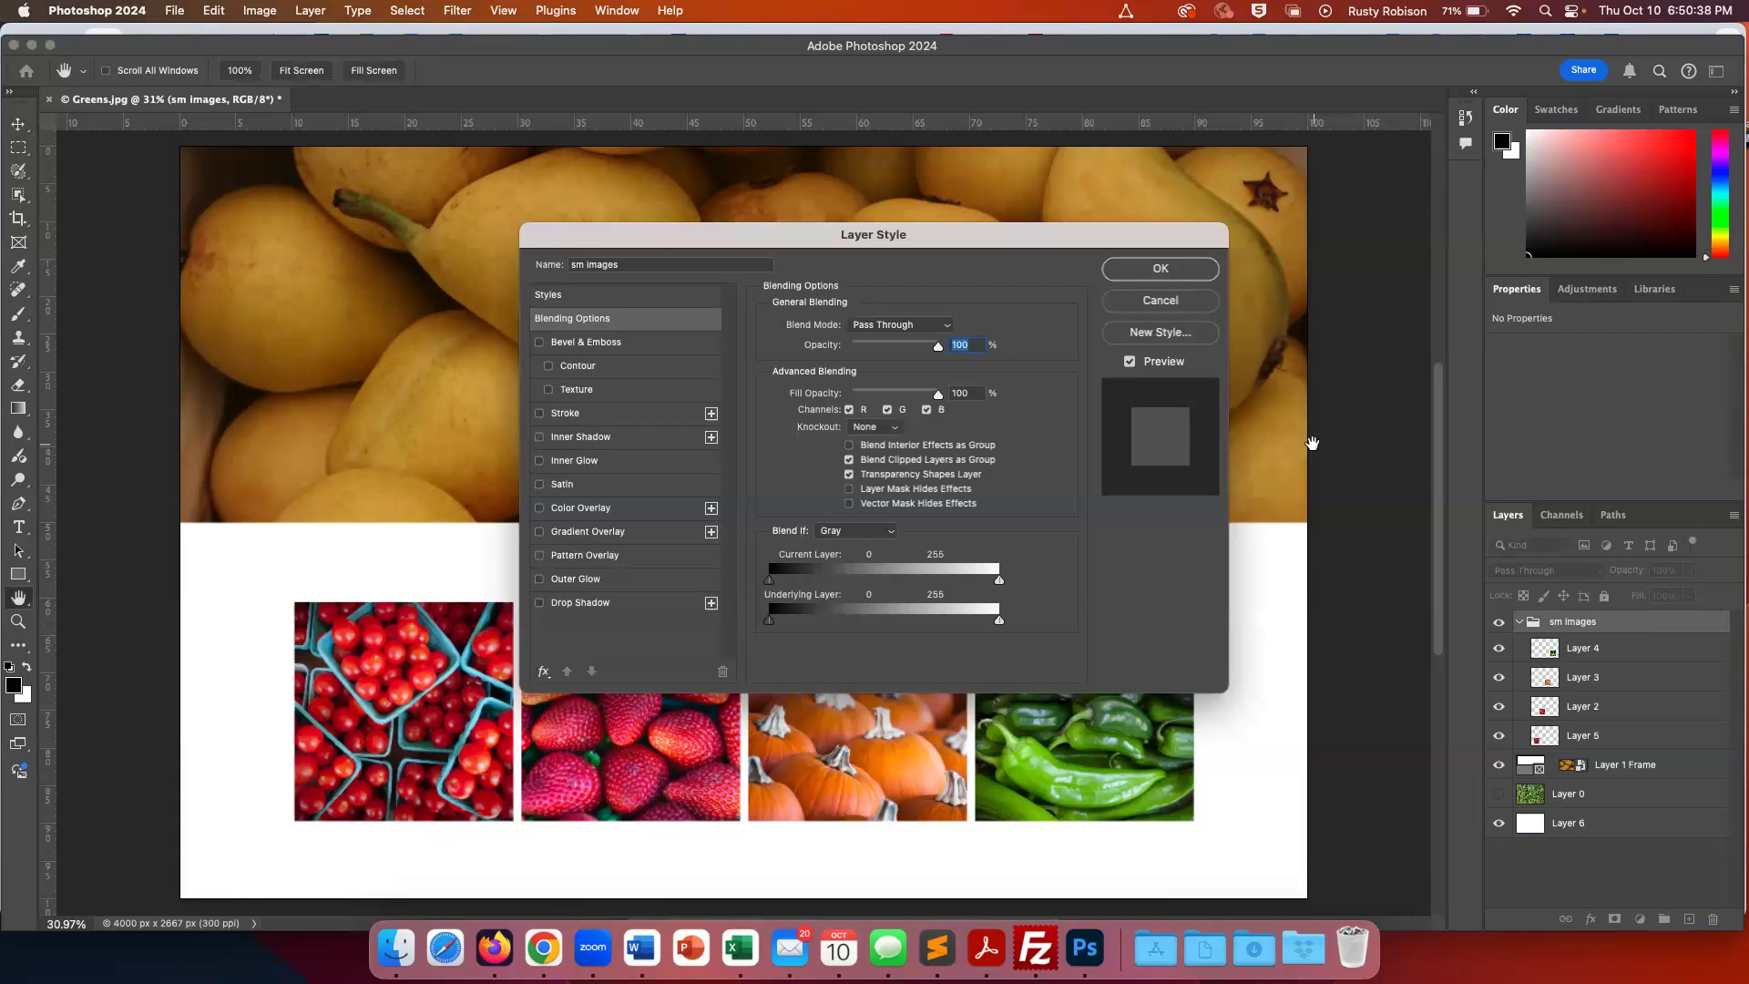
key("Escape")
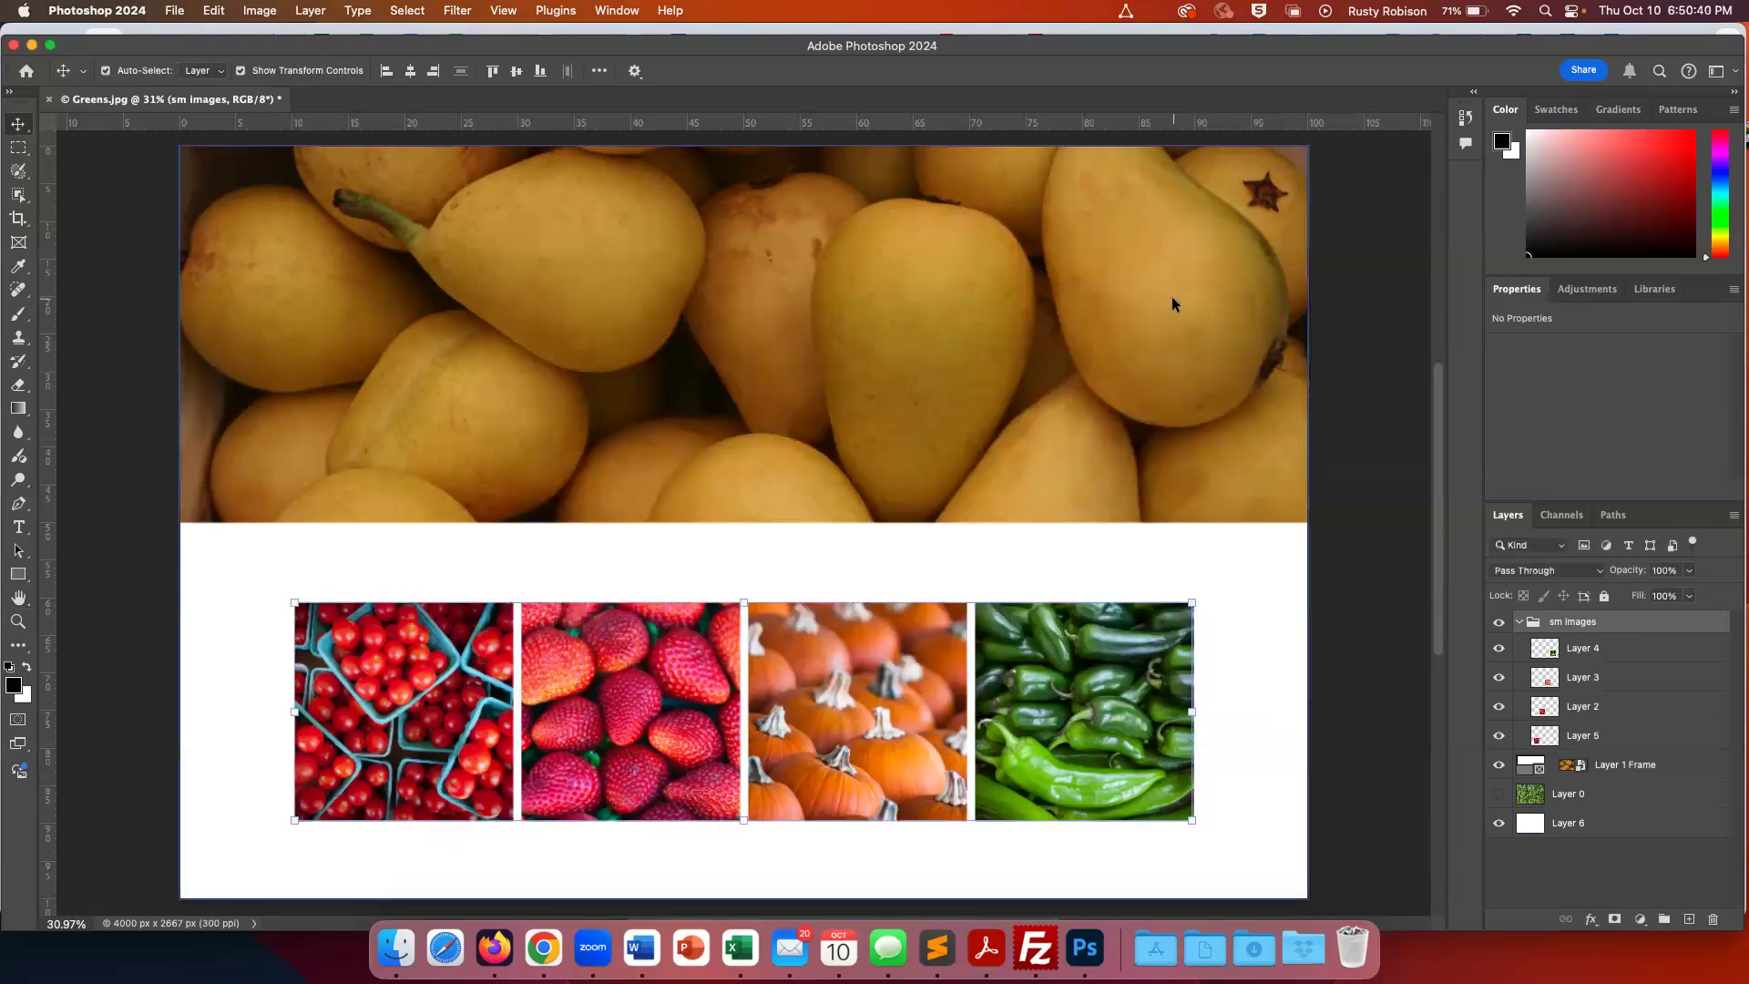
Select Layer 4 through Layer 5, move them together up over the pears, then undo the move and reselect the sm images group
left_click(1598, 650)
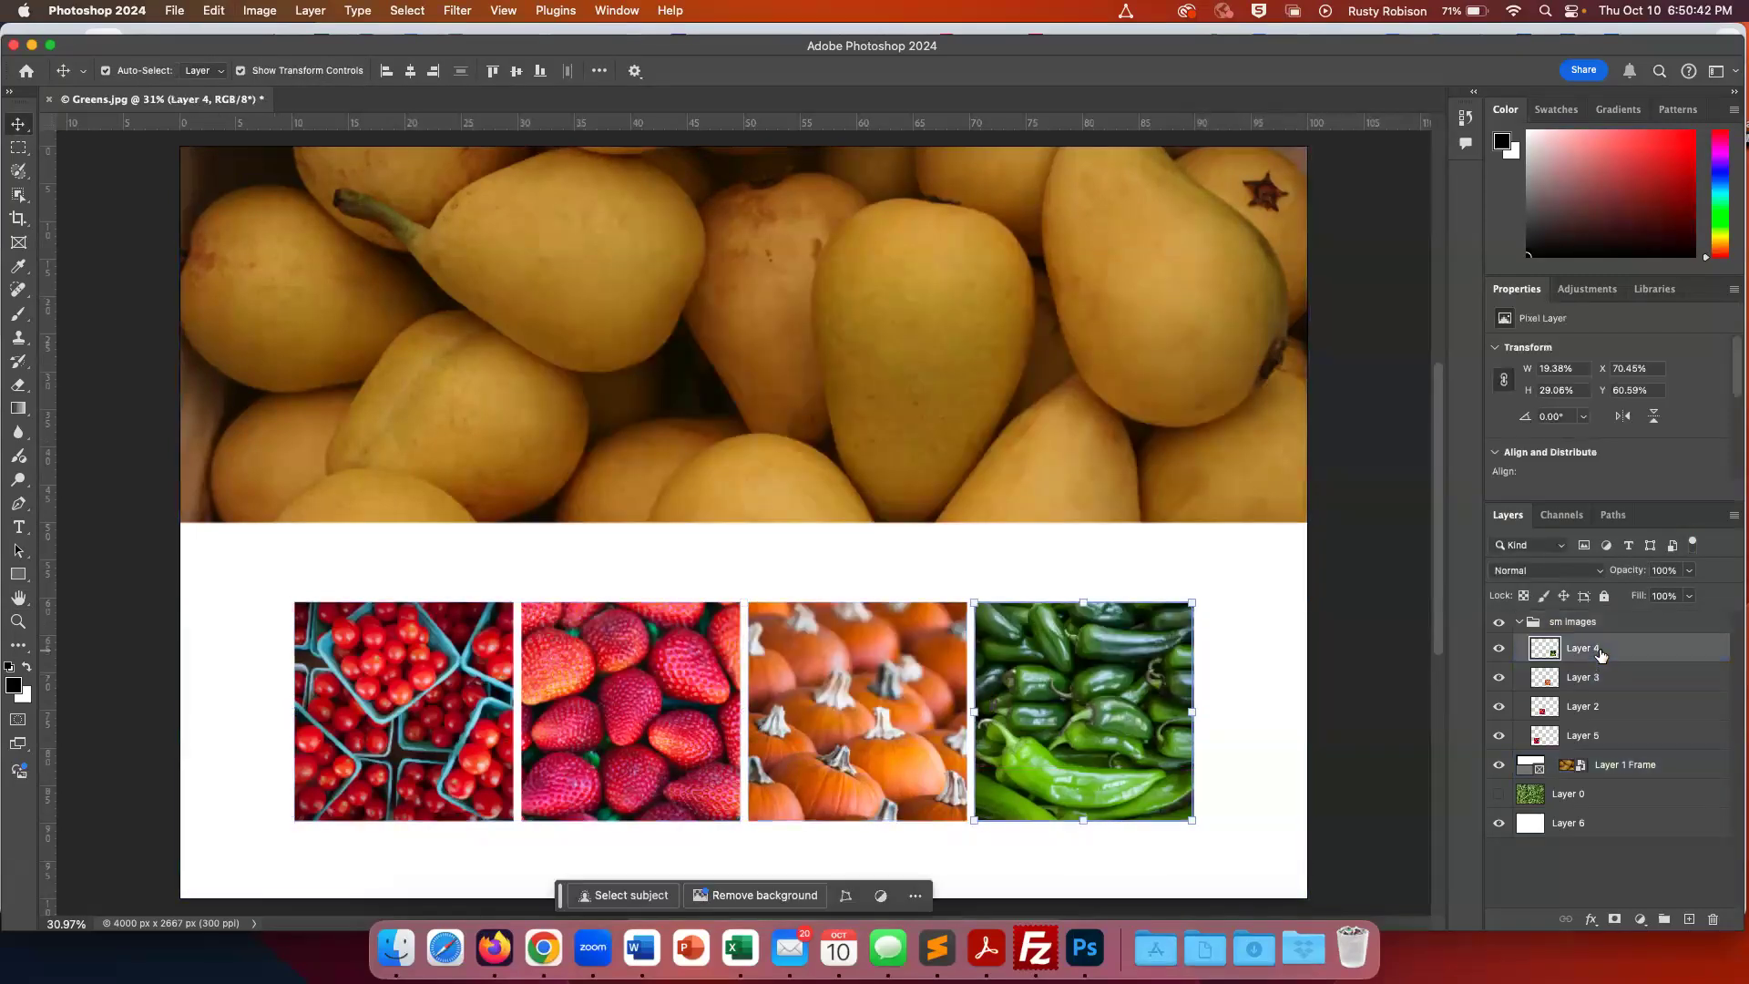
left_click(1593, 736, "shift")
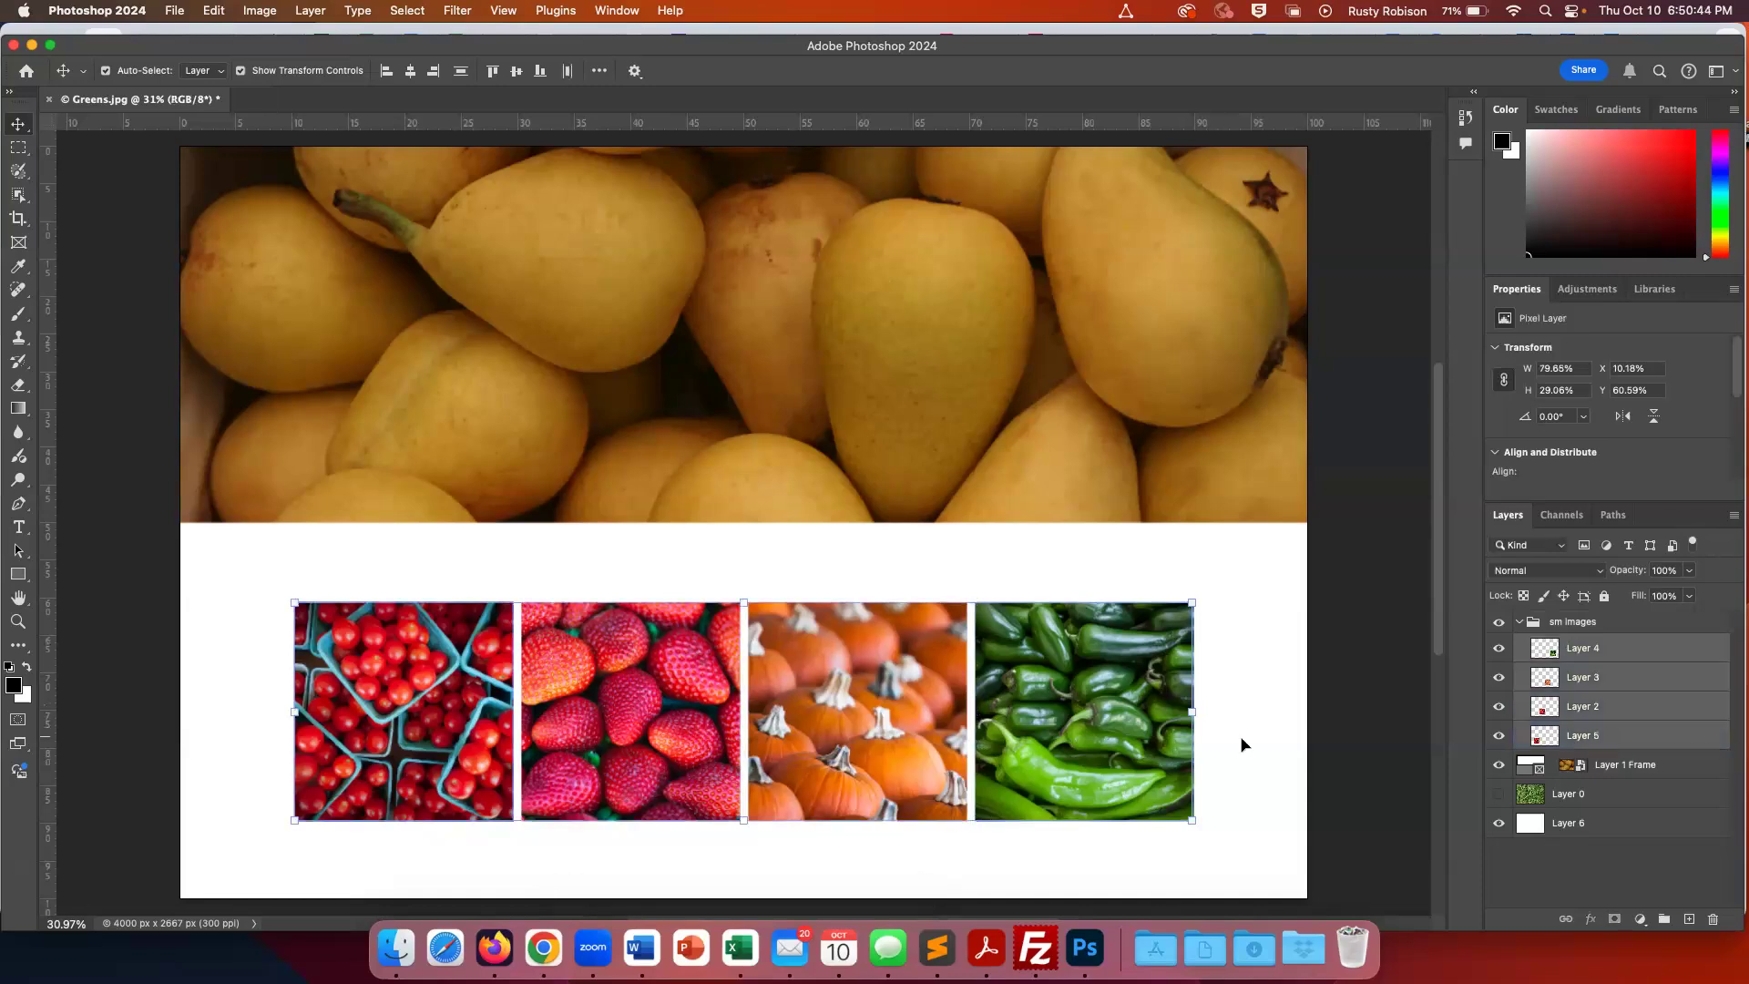
left_click_drag(1091, 719, 1127, 438)
left_click_drag(1305, 520, 1312, 534)
key("super+z")
left_click(1580, 622)
left_click(1268, 801)
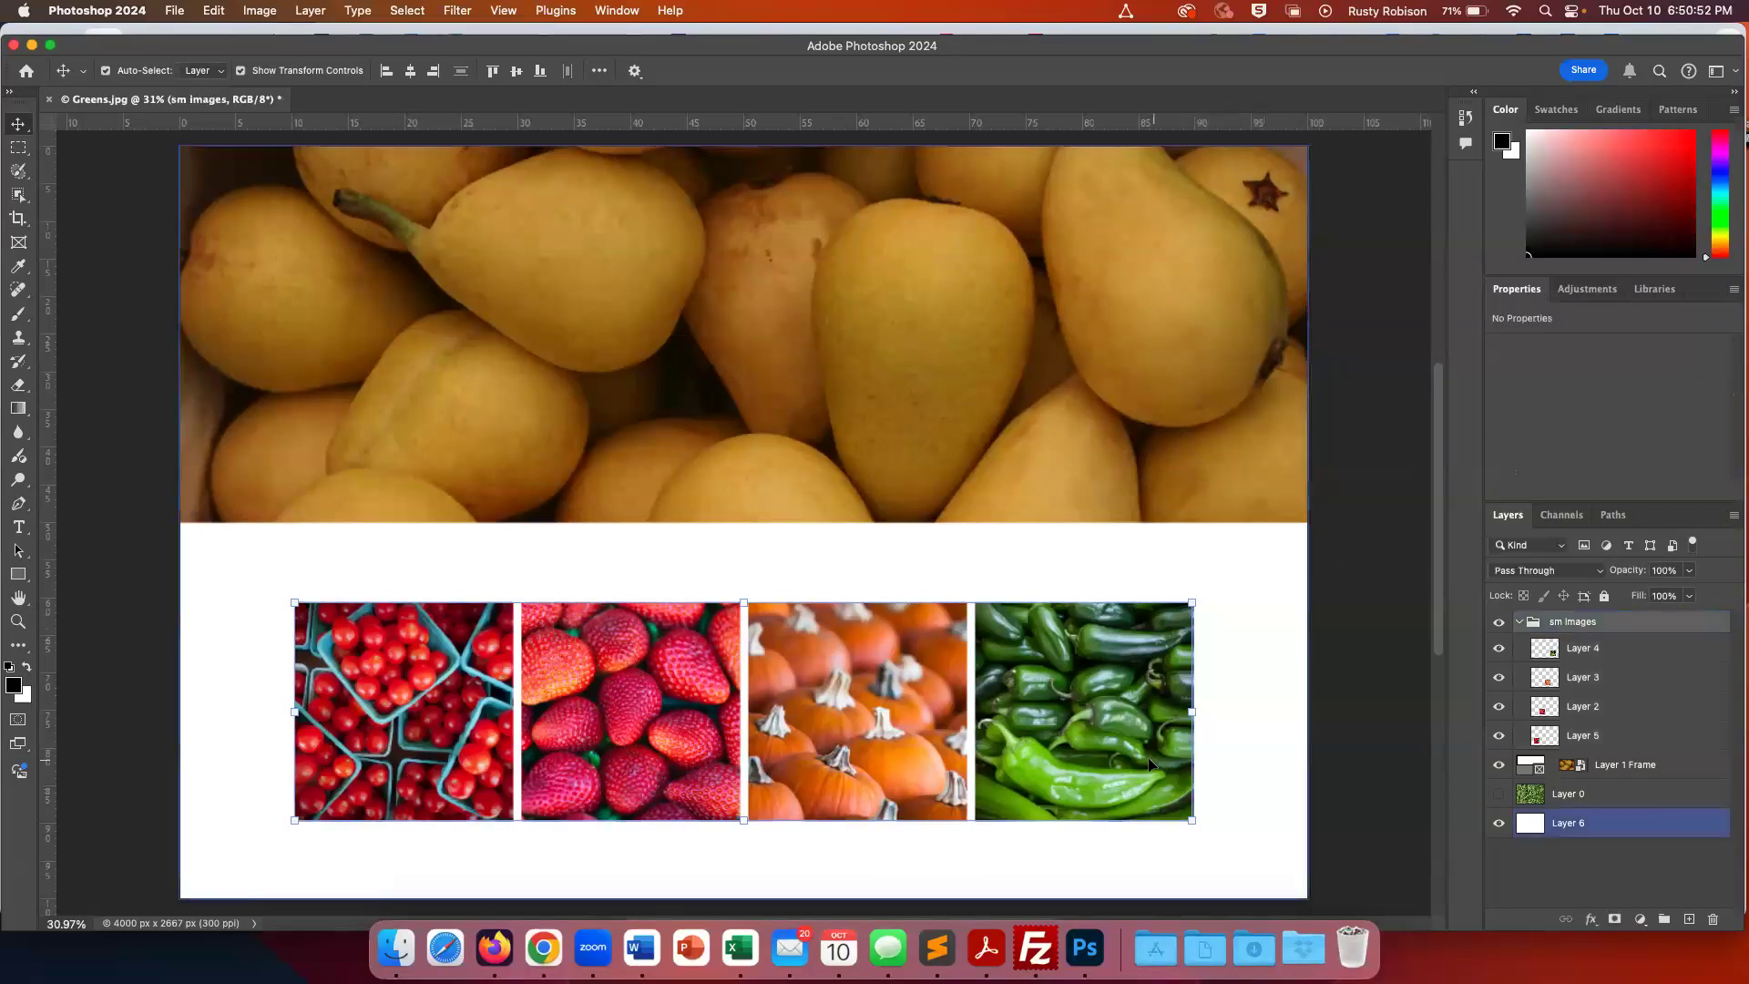
Move only the pumpkins image up to the lower edge of the pears and undo the move
left_click(860, 660)
left_click_drag(860, 659, 869, 546)
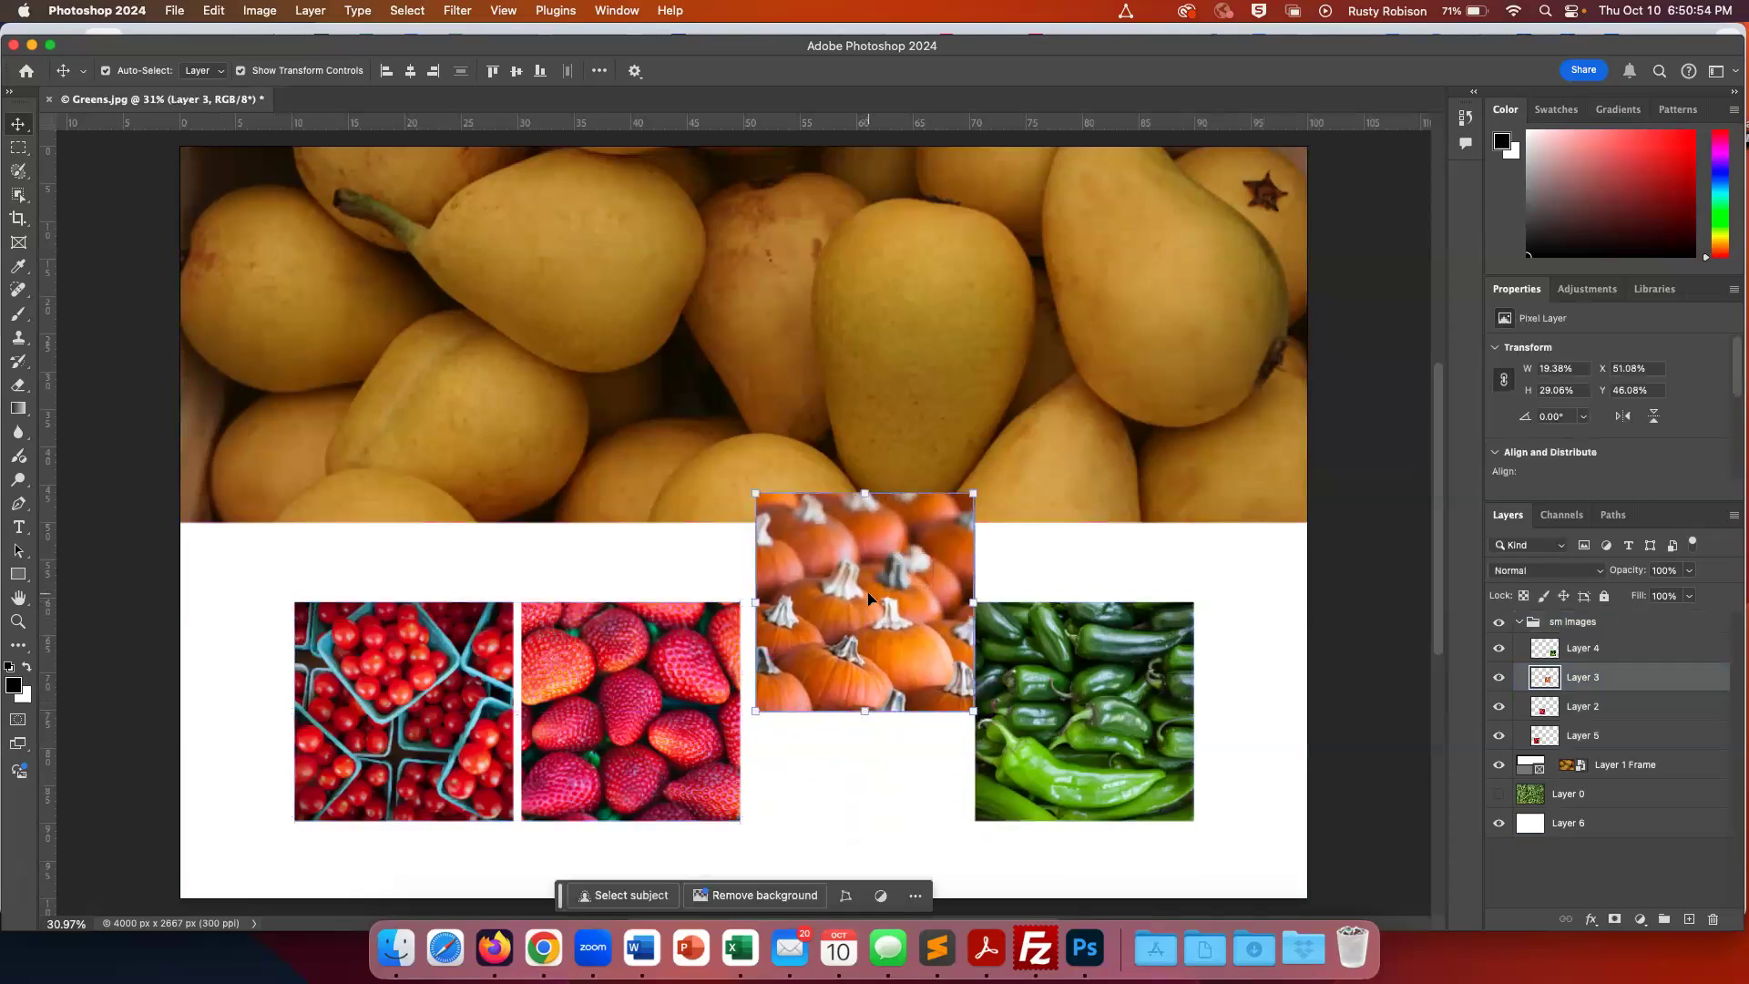
key("super+z")
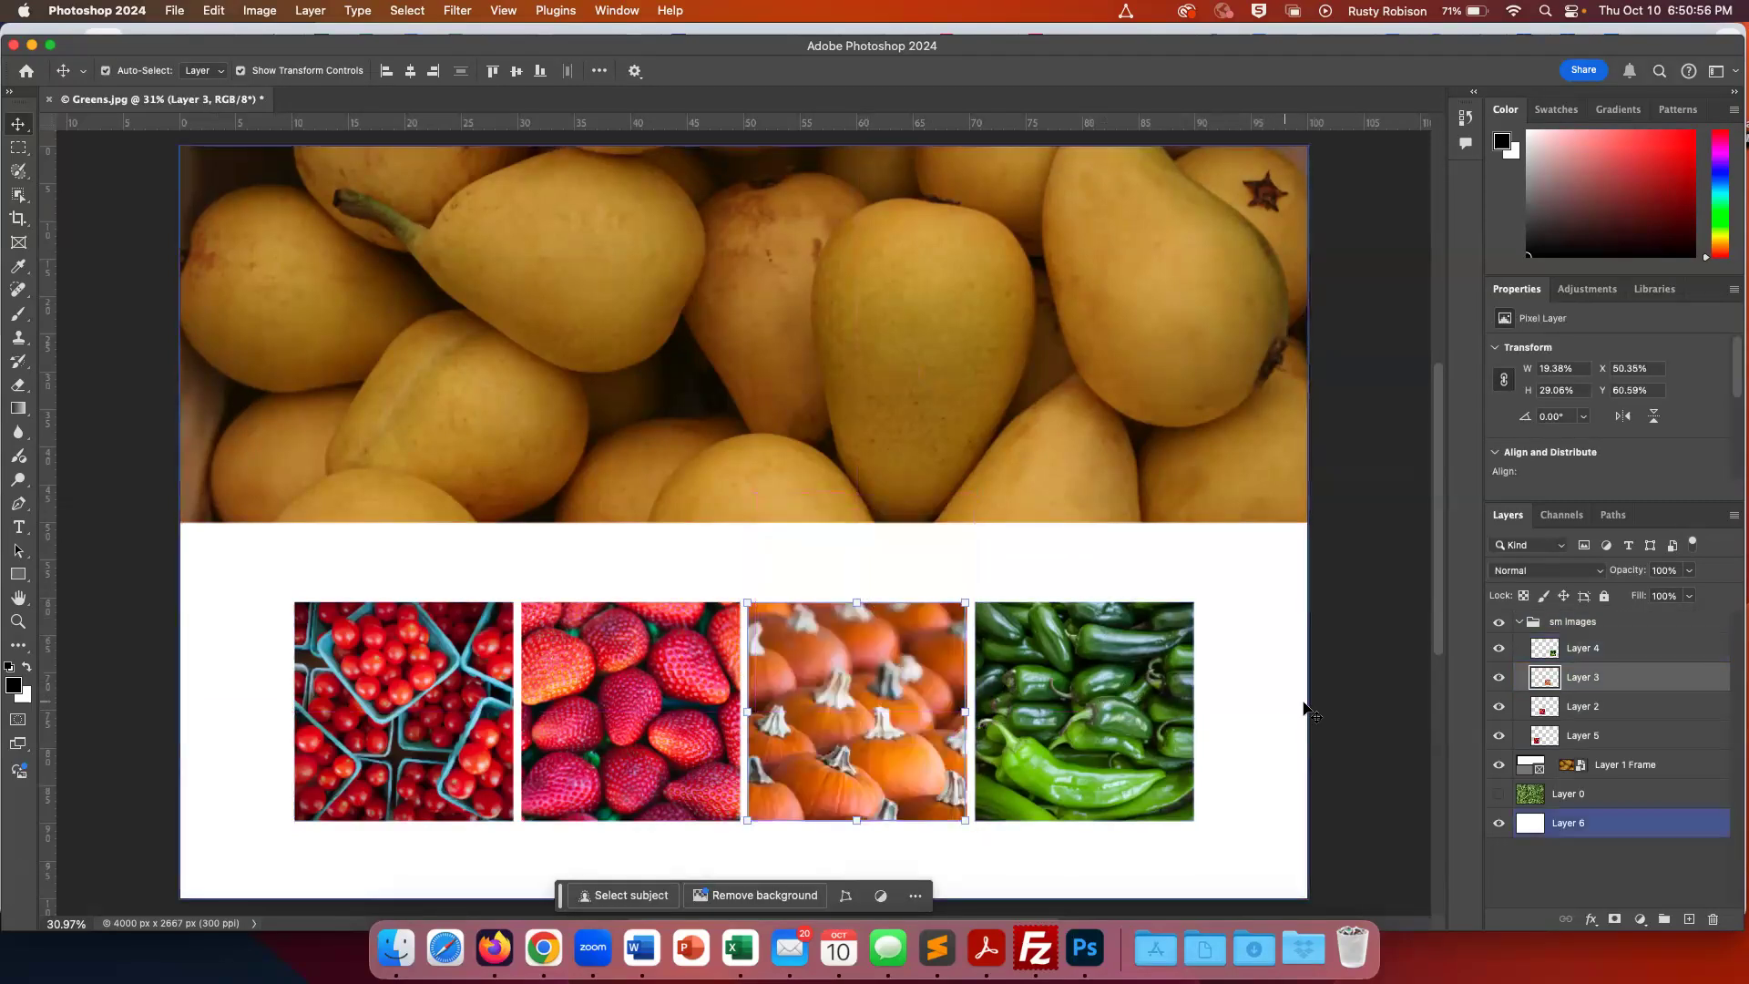
Reselect the sm images group, look at its Layer Style blending options and cancel the dialog
left_click(1603, 621)
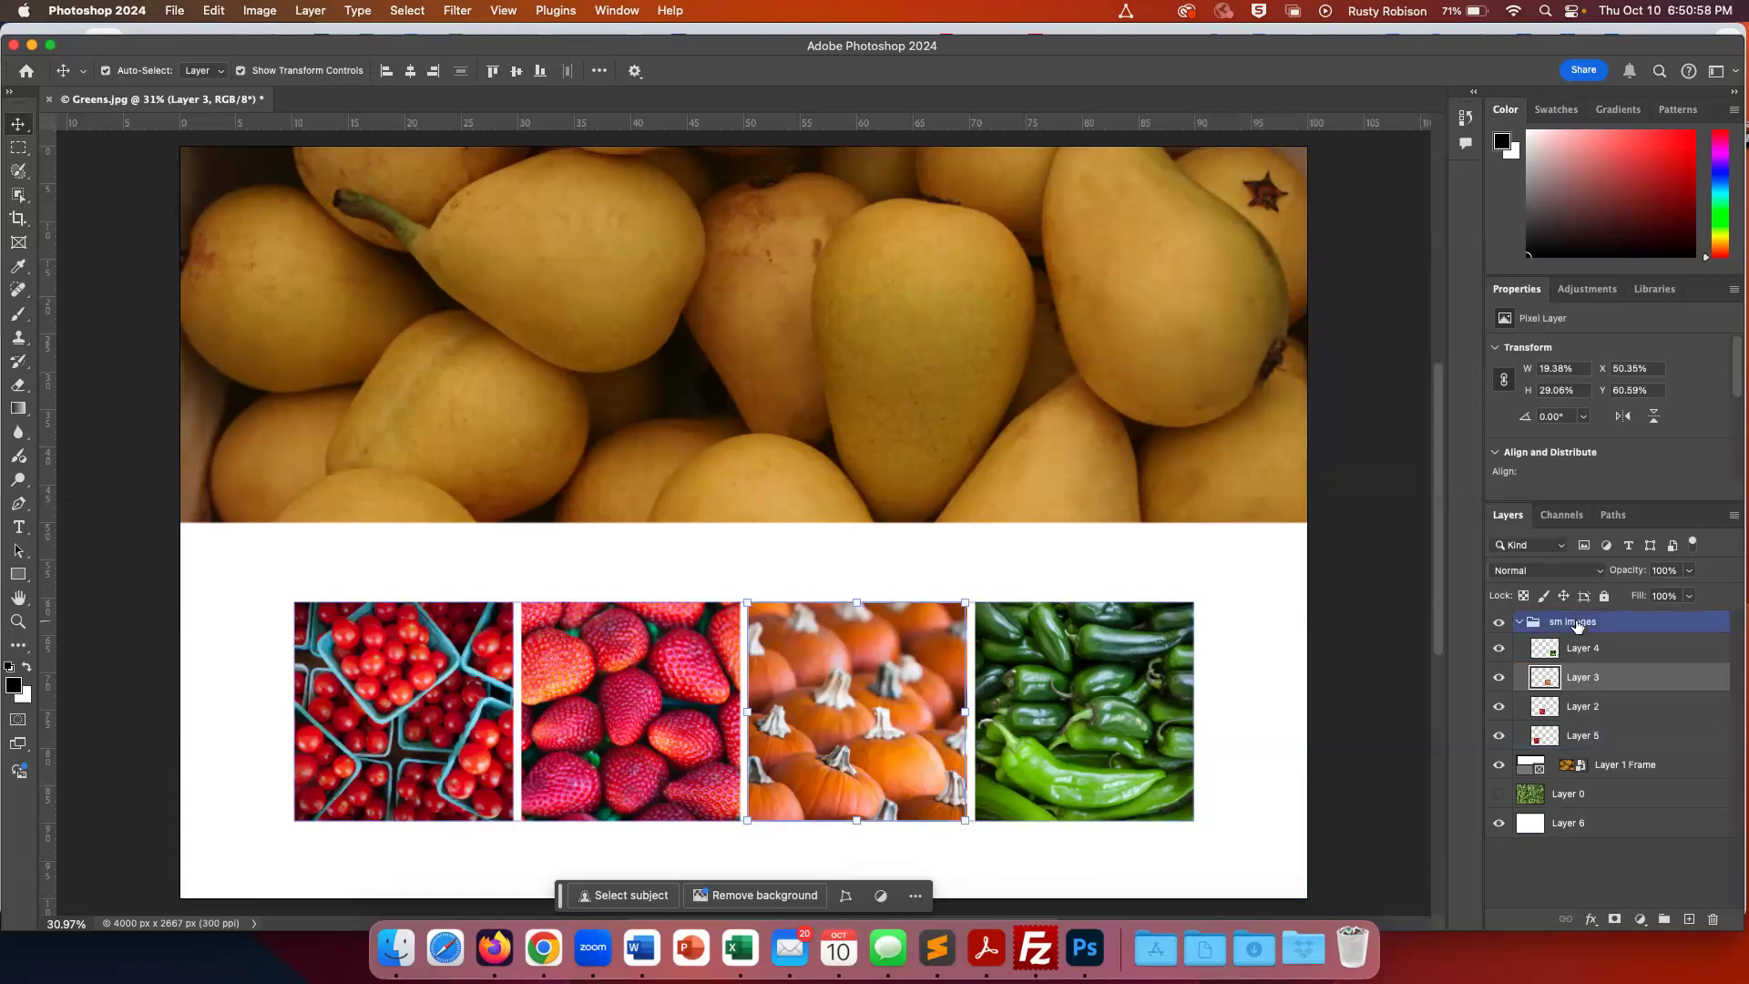
double_click(1713, 627)
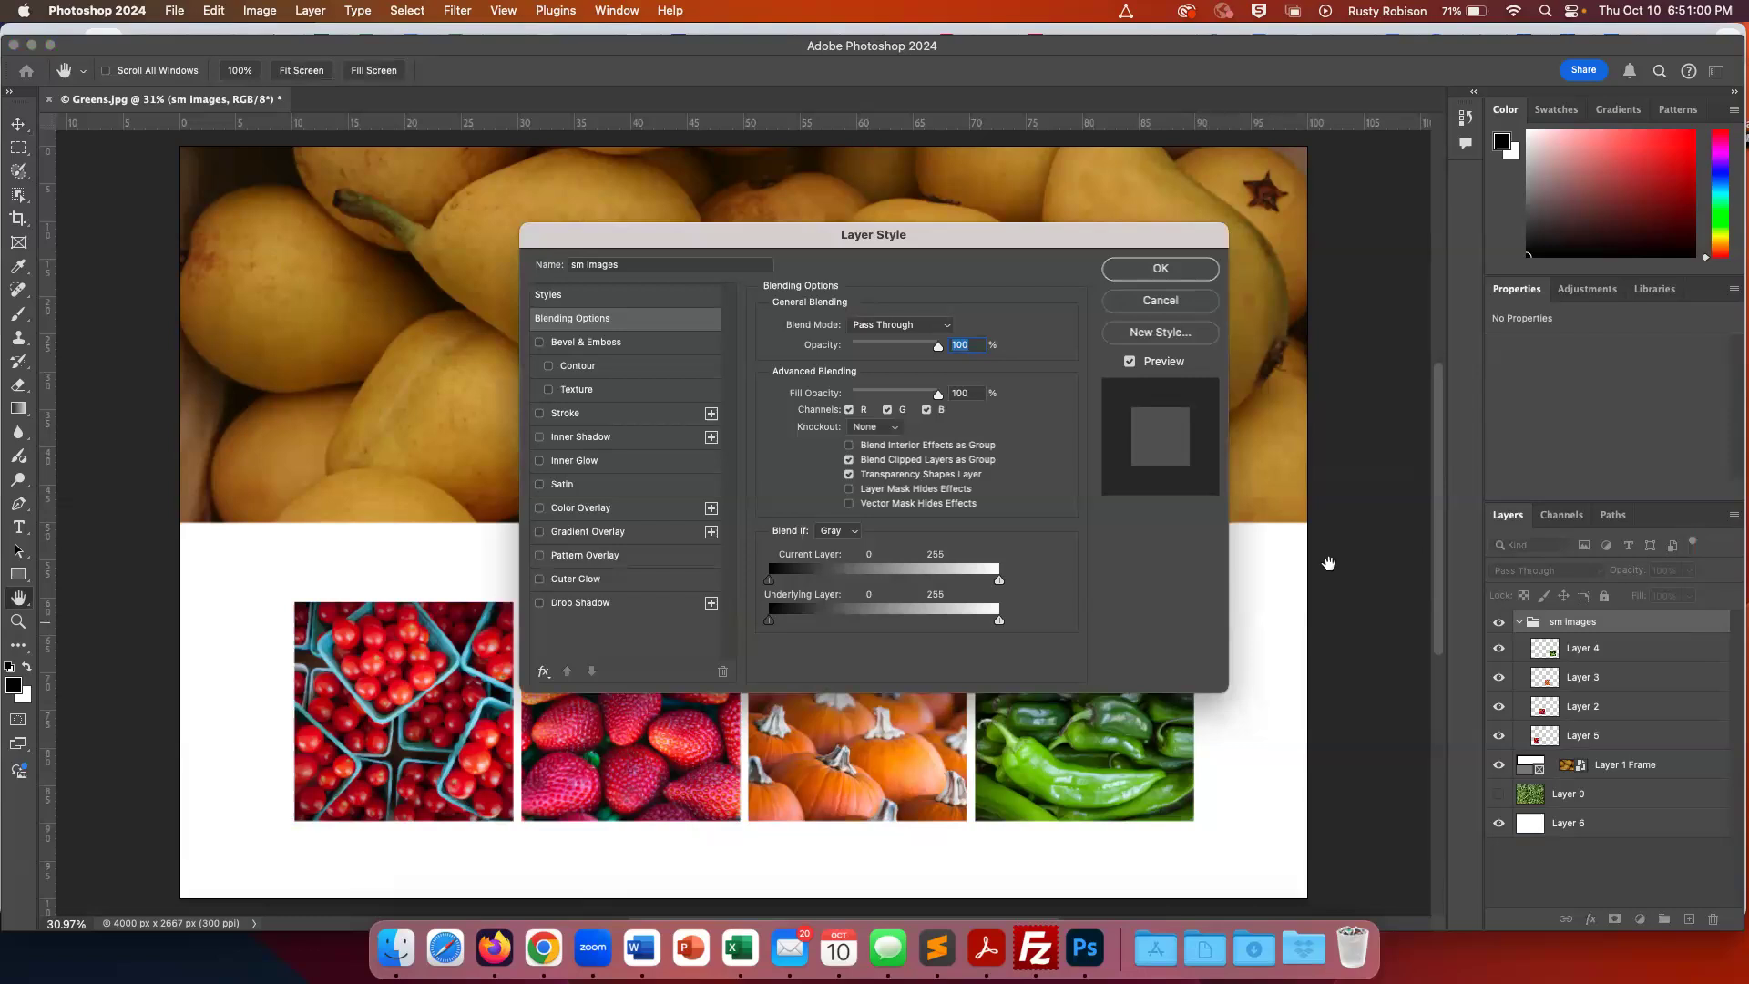
left_click(1175, 304)
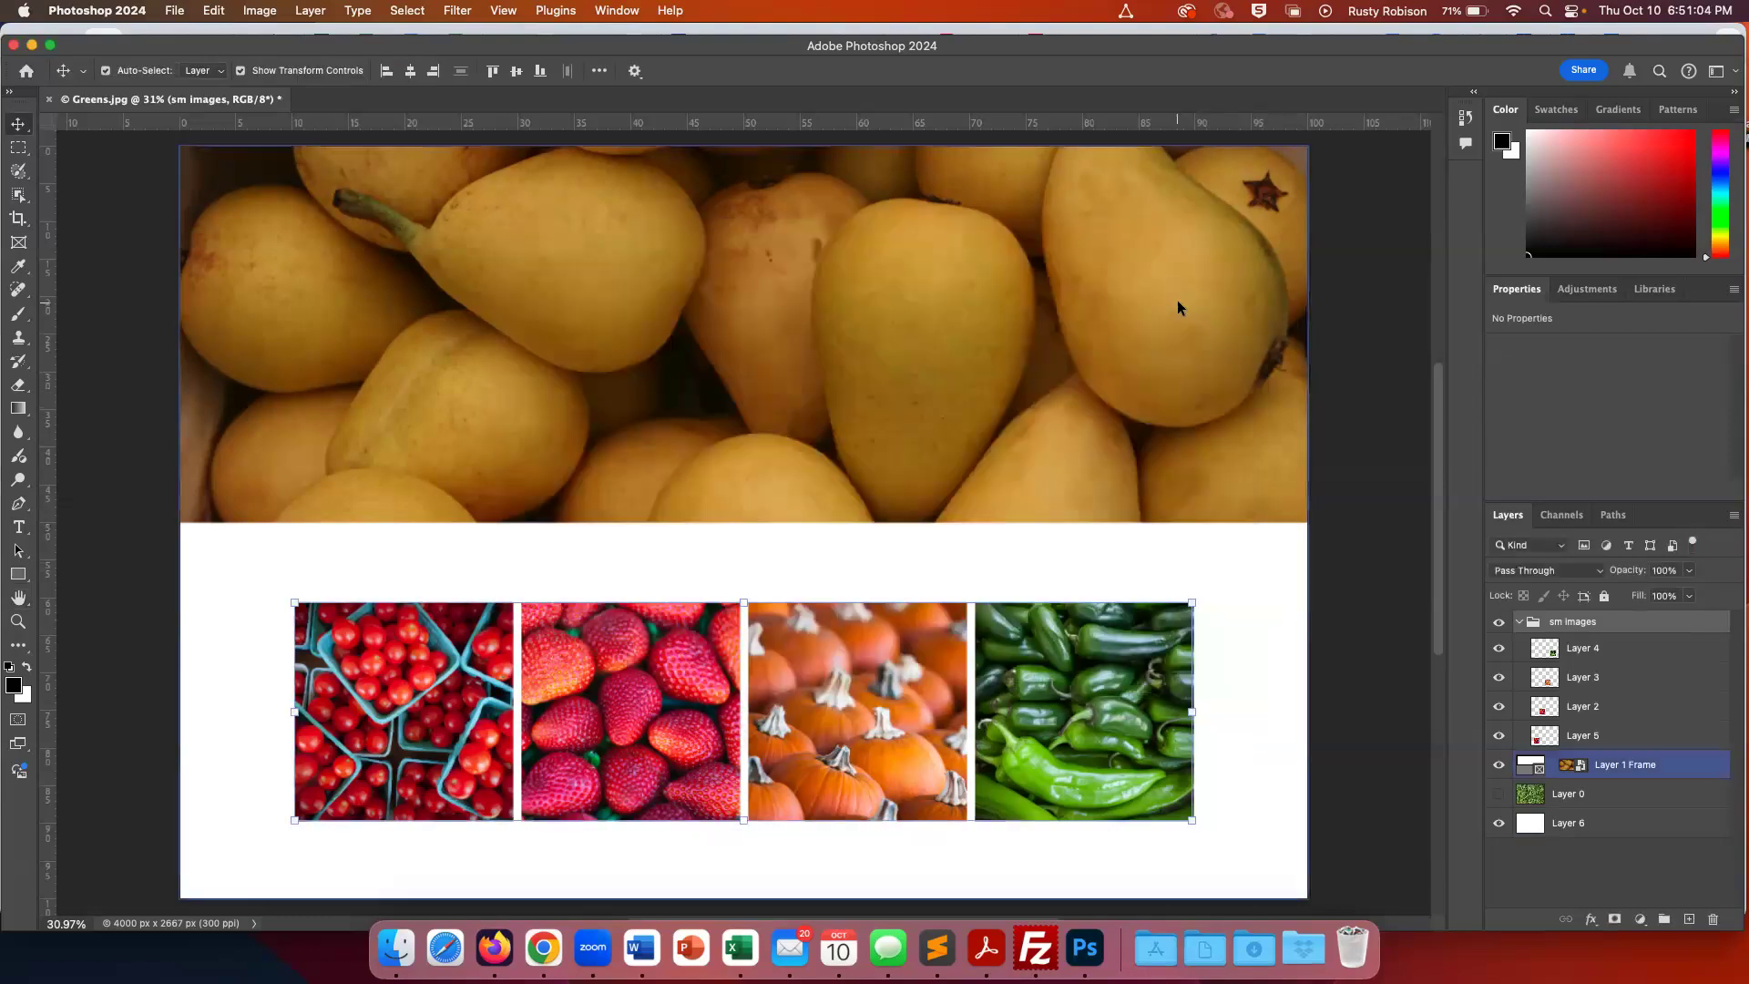
Move the pumpkins image up over the pears again, undo the move and reselect the sm images group
left_click(1518, 622)
left_click_drag(876, 724, 906, 536)
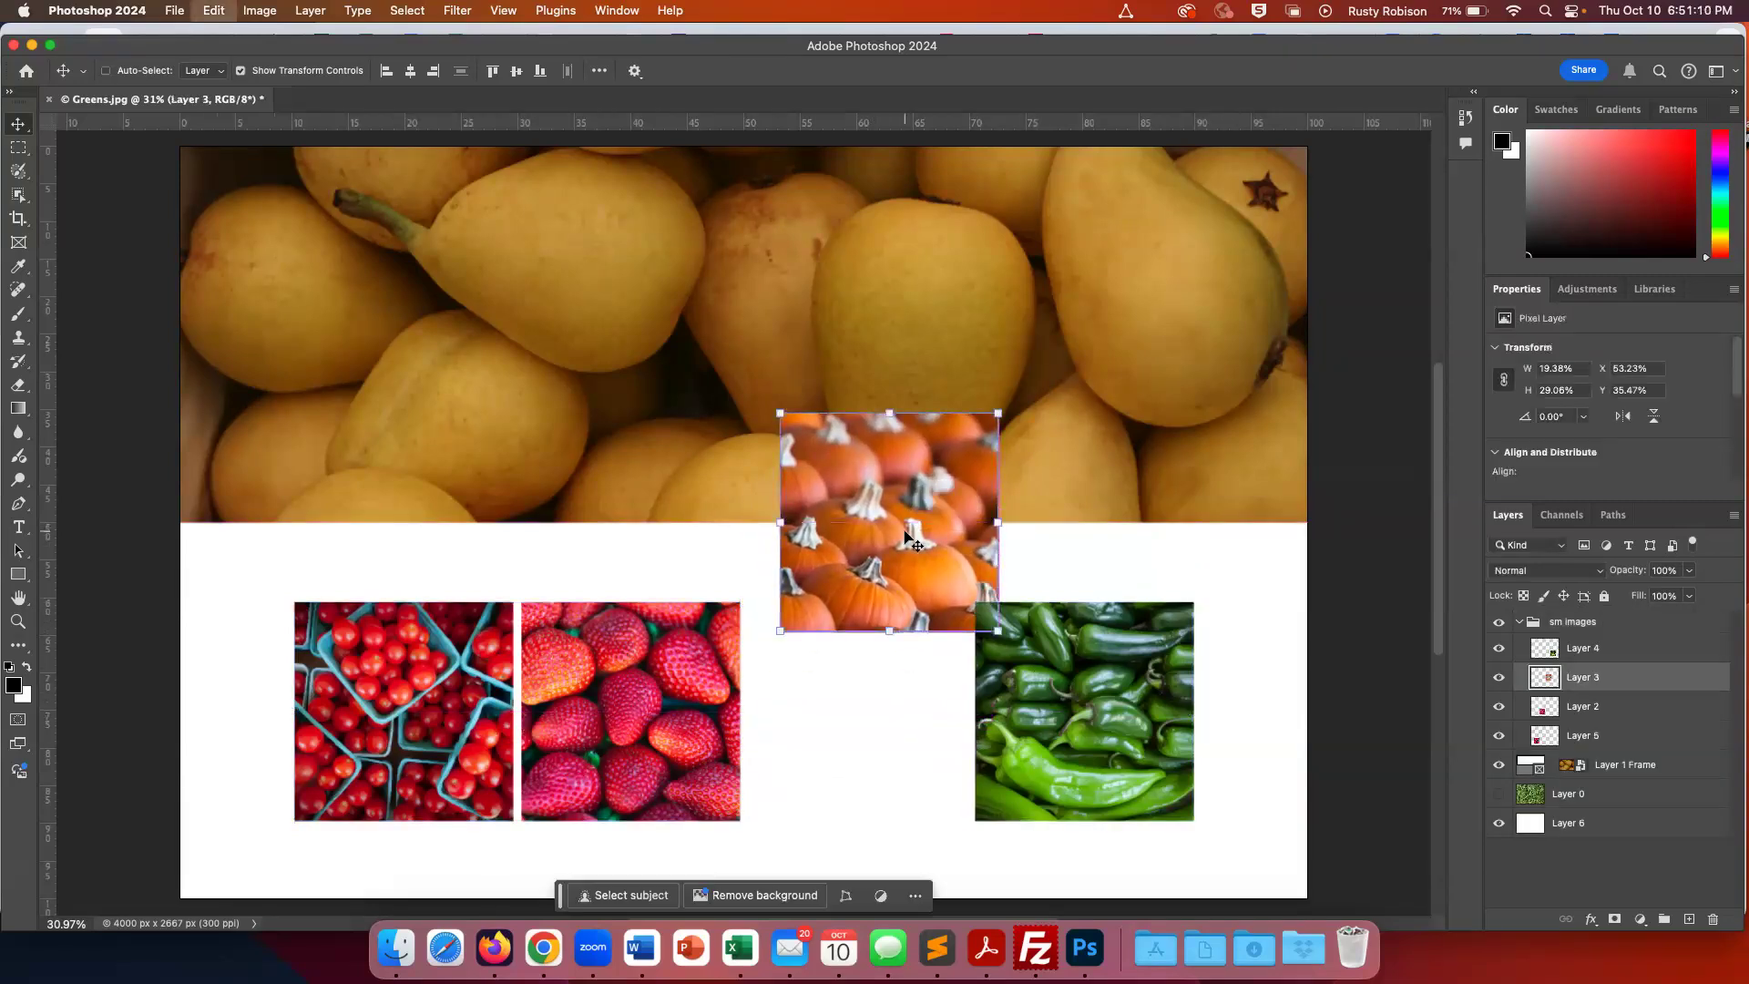
key("super+z")
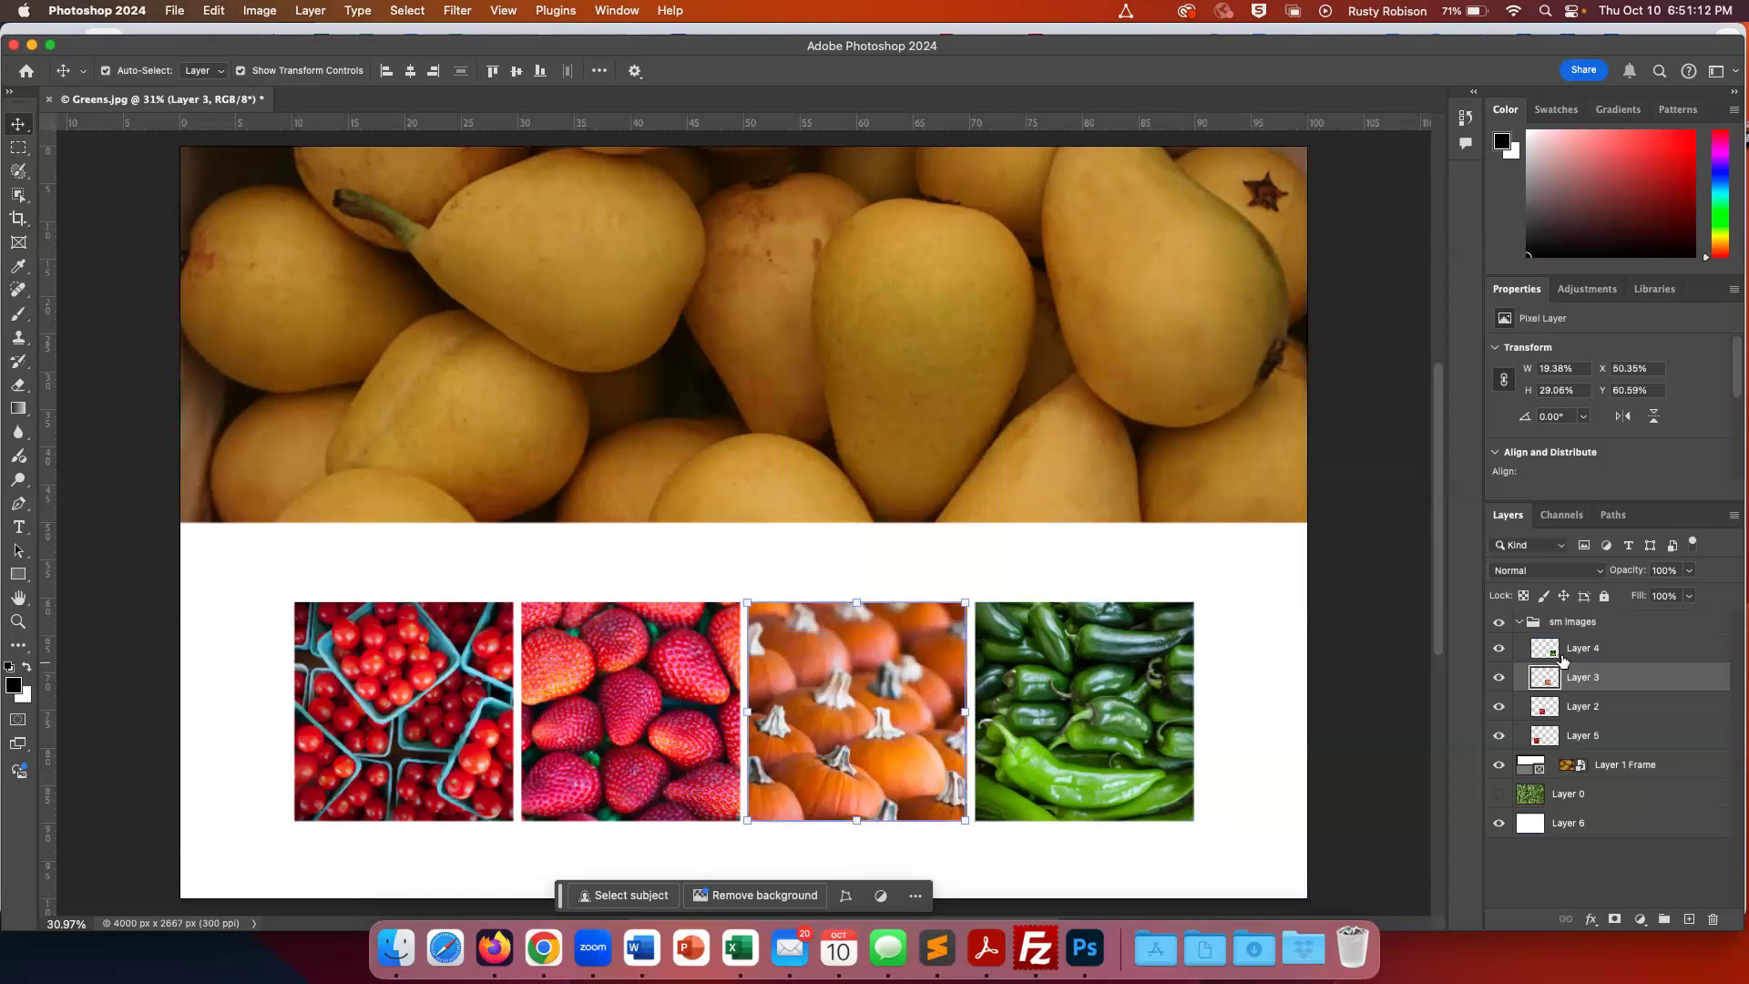
left_click(1585, 622)
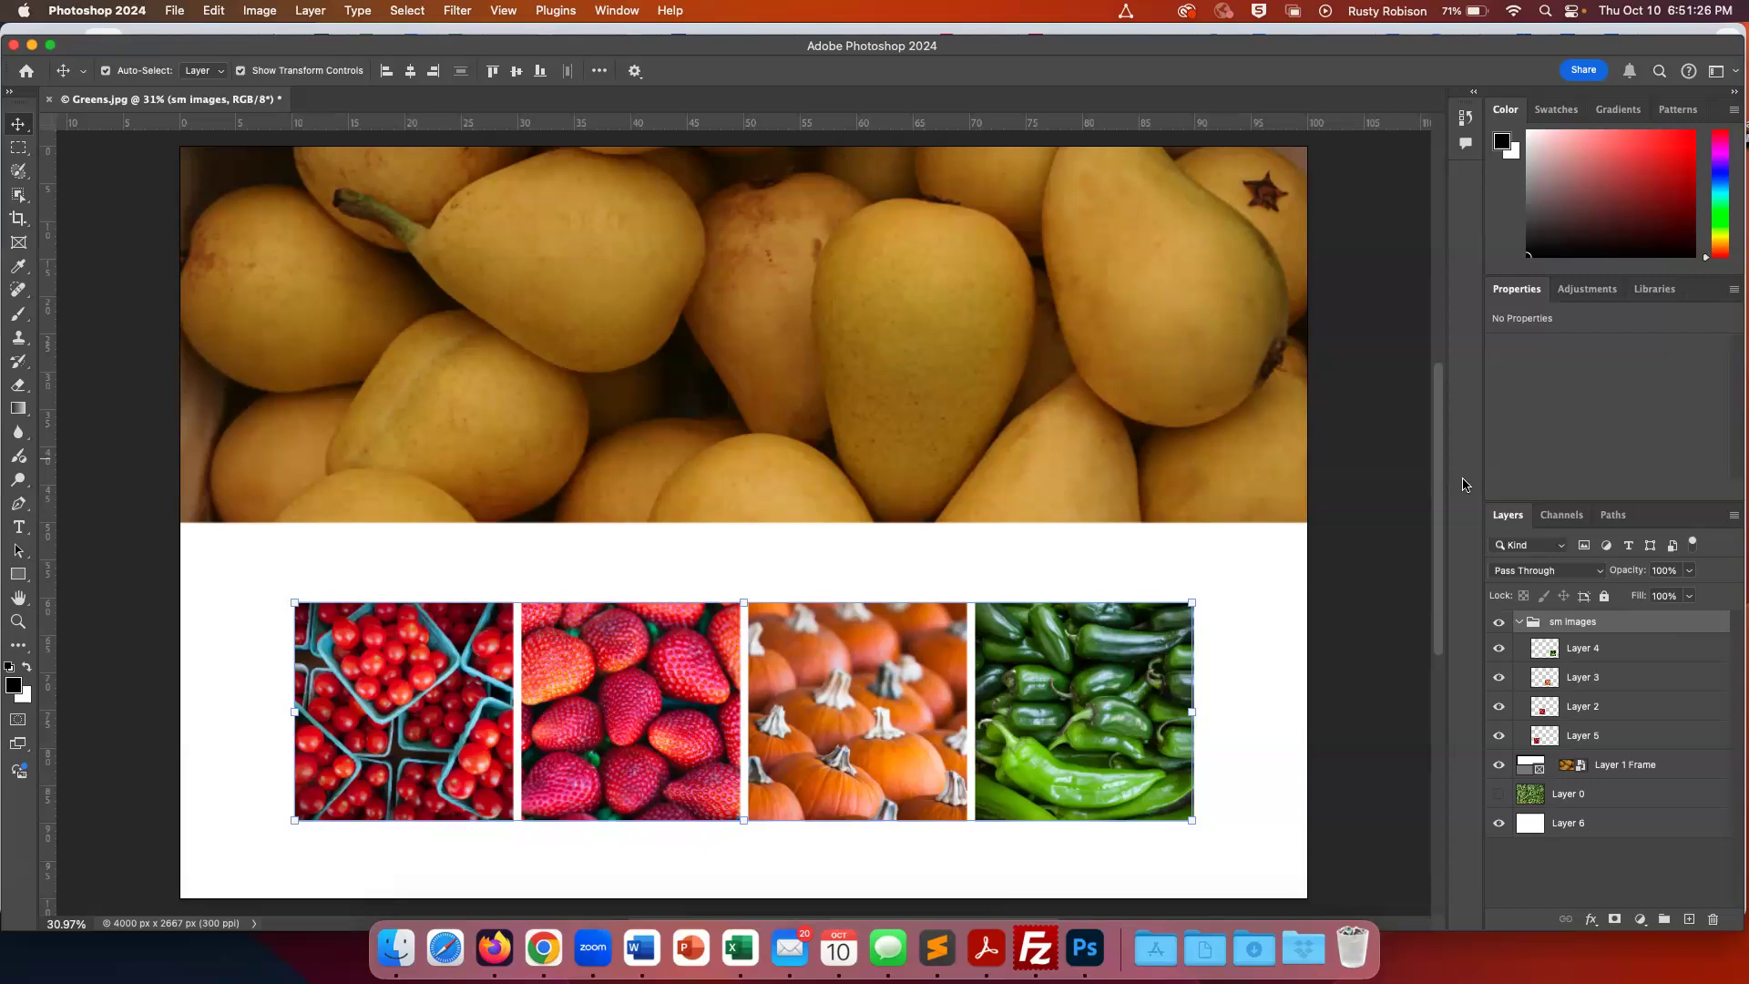
Duplicate the pears frame Layer 1 Frame within Greens.jpg as Layer 1 Frame copy
left_click(1560, 824)
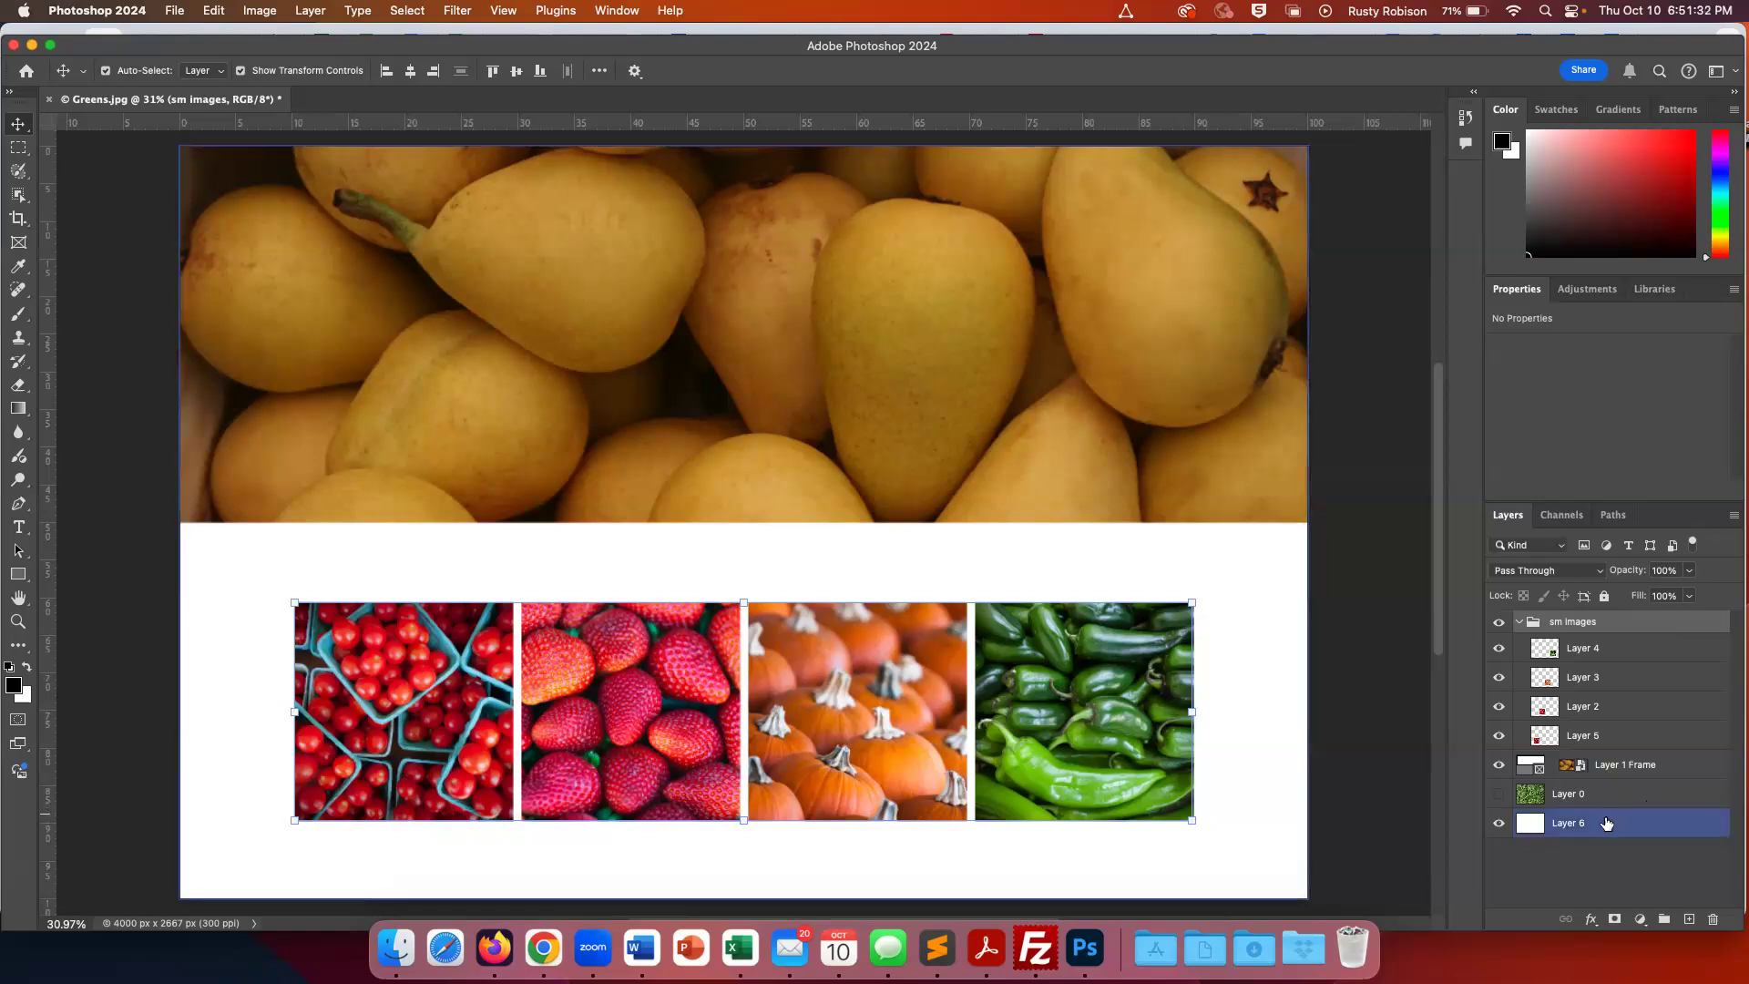
left_click(1676, 778)
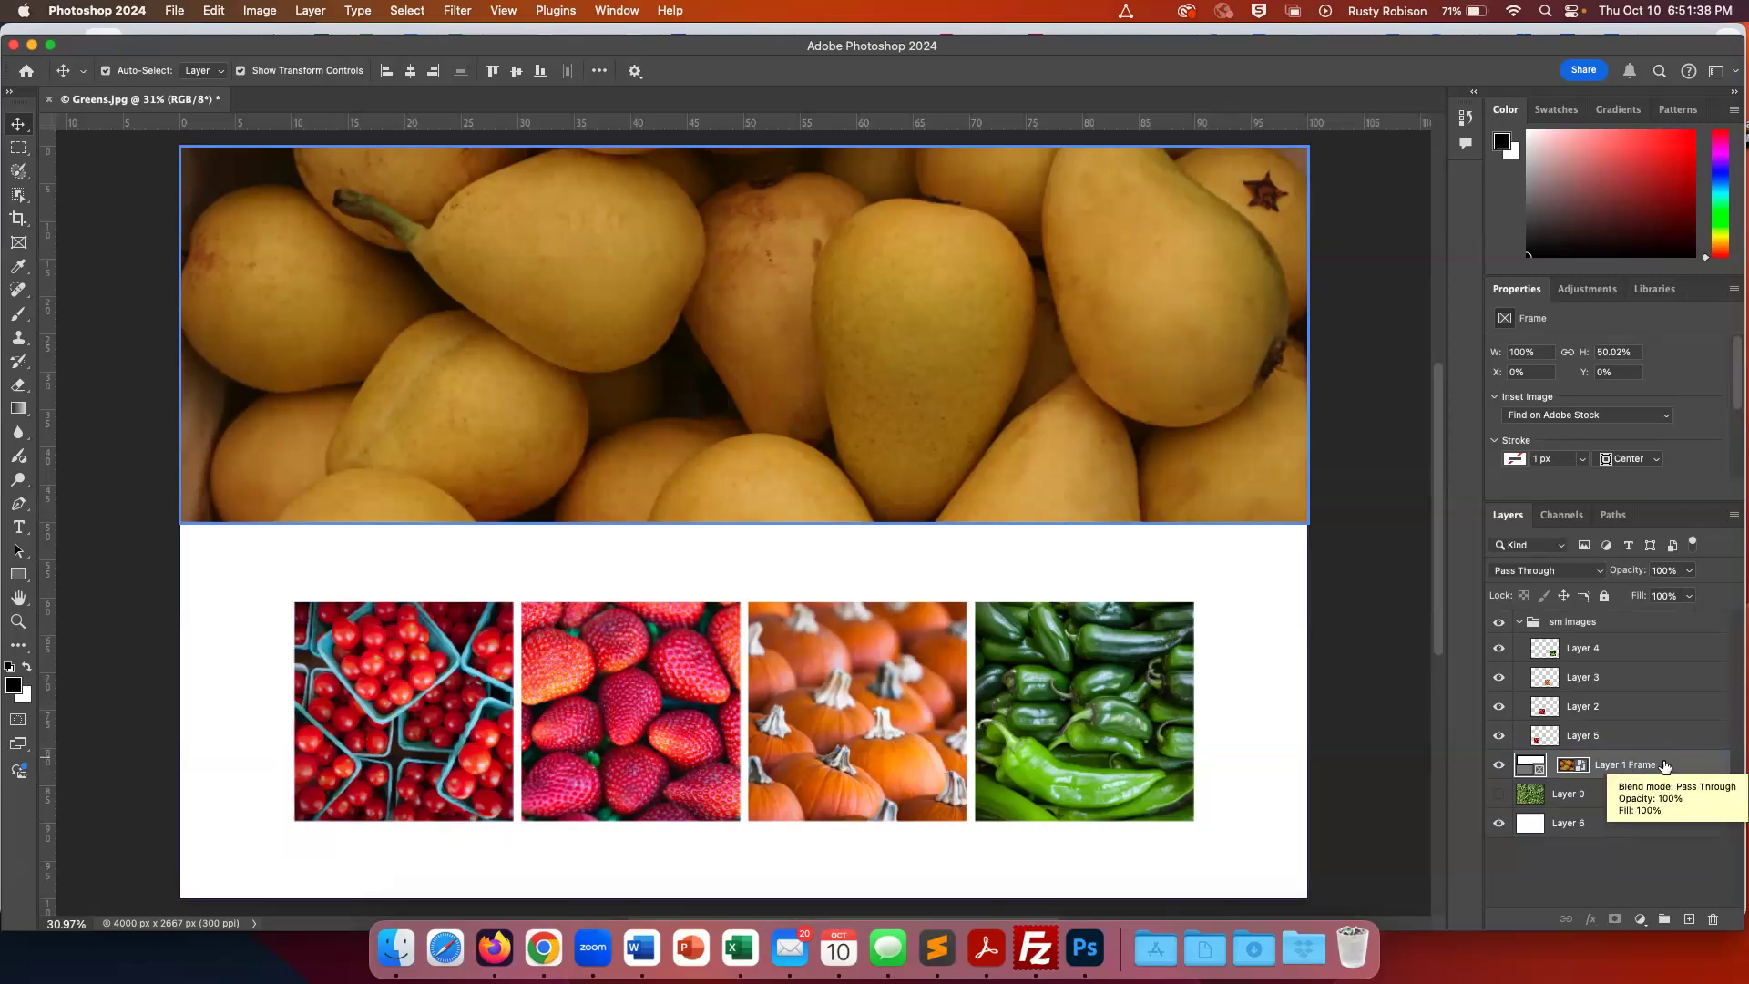
left_click(1733, 517)
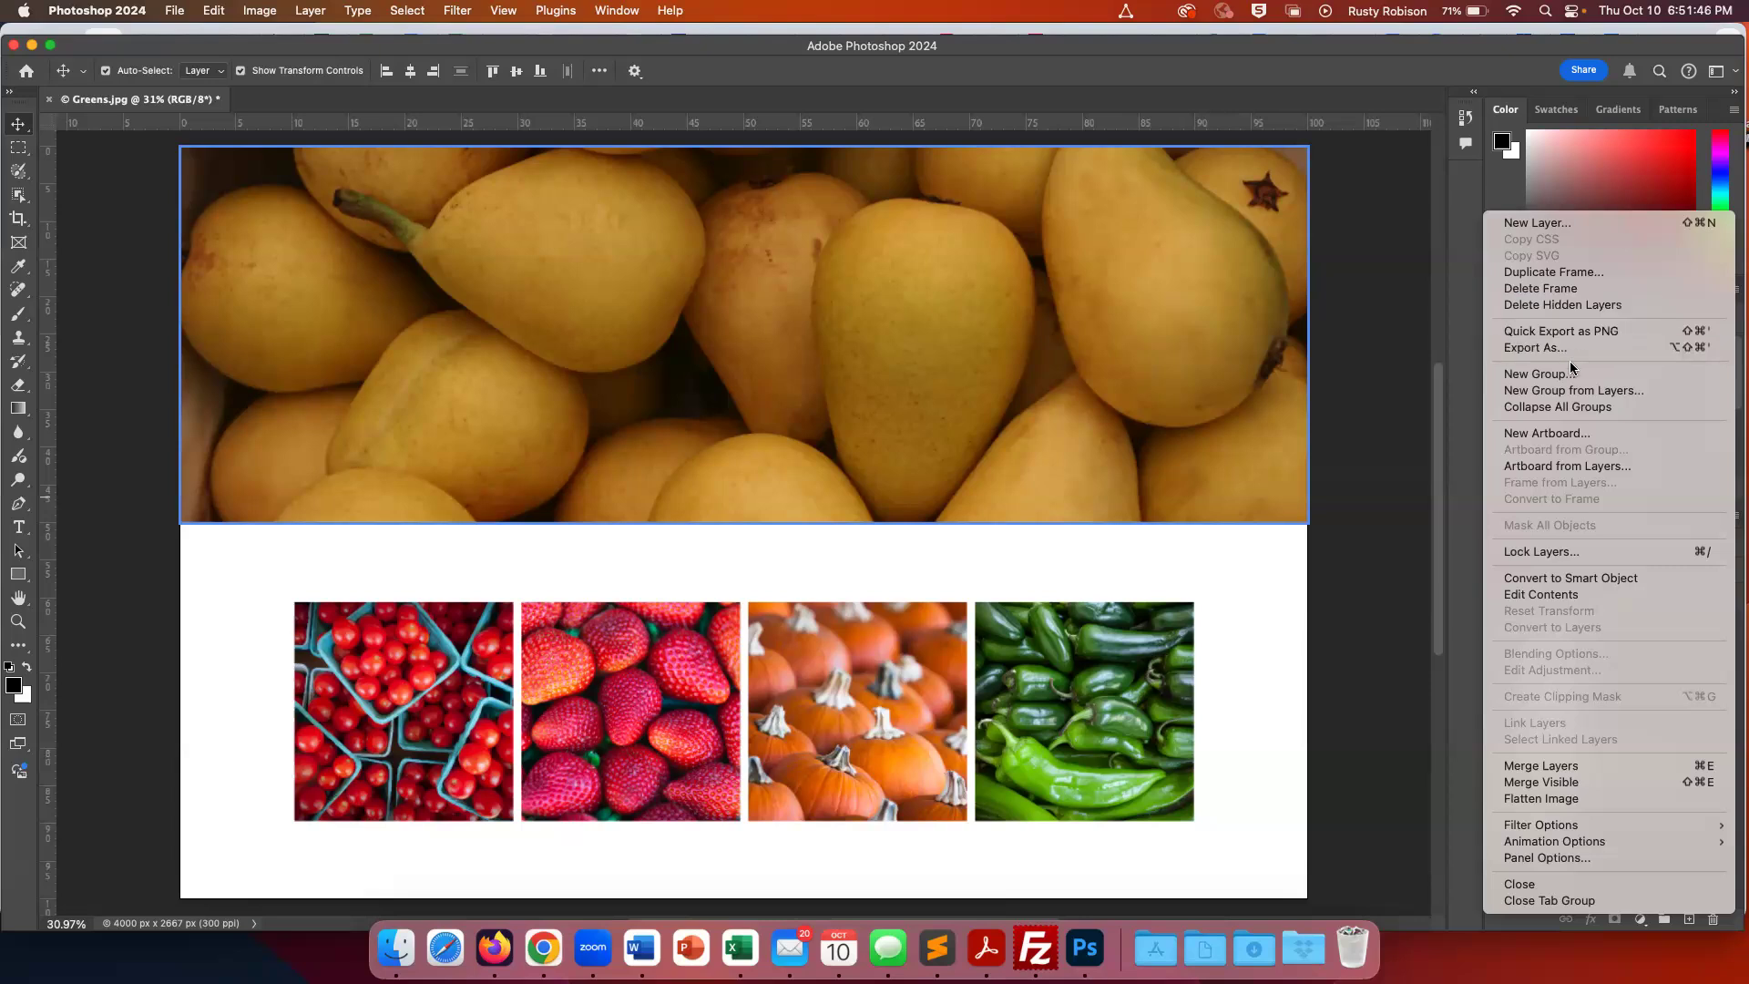
left_click(1570, 273)
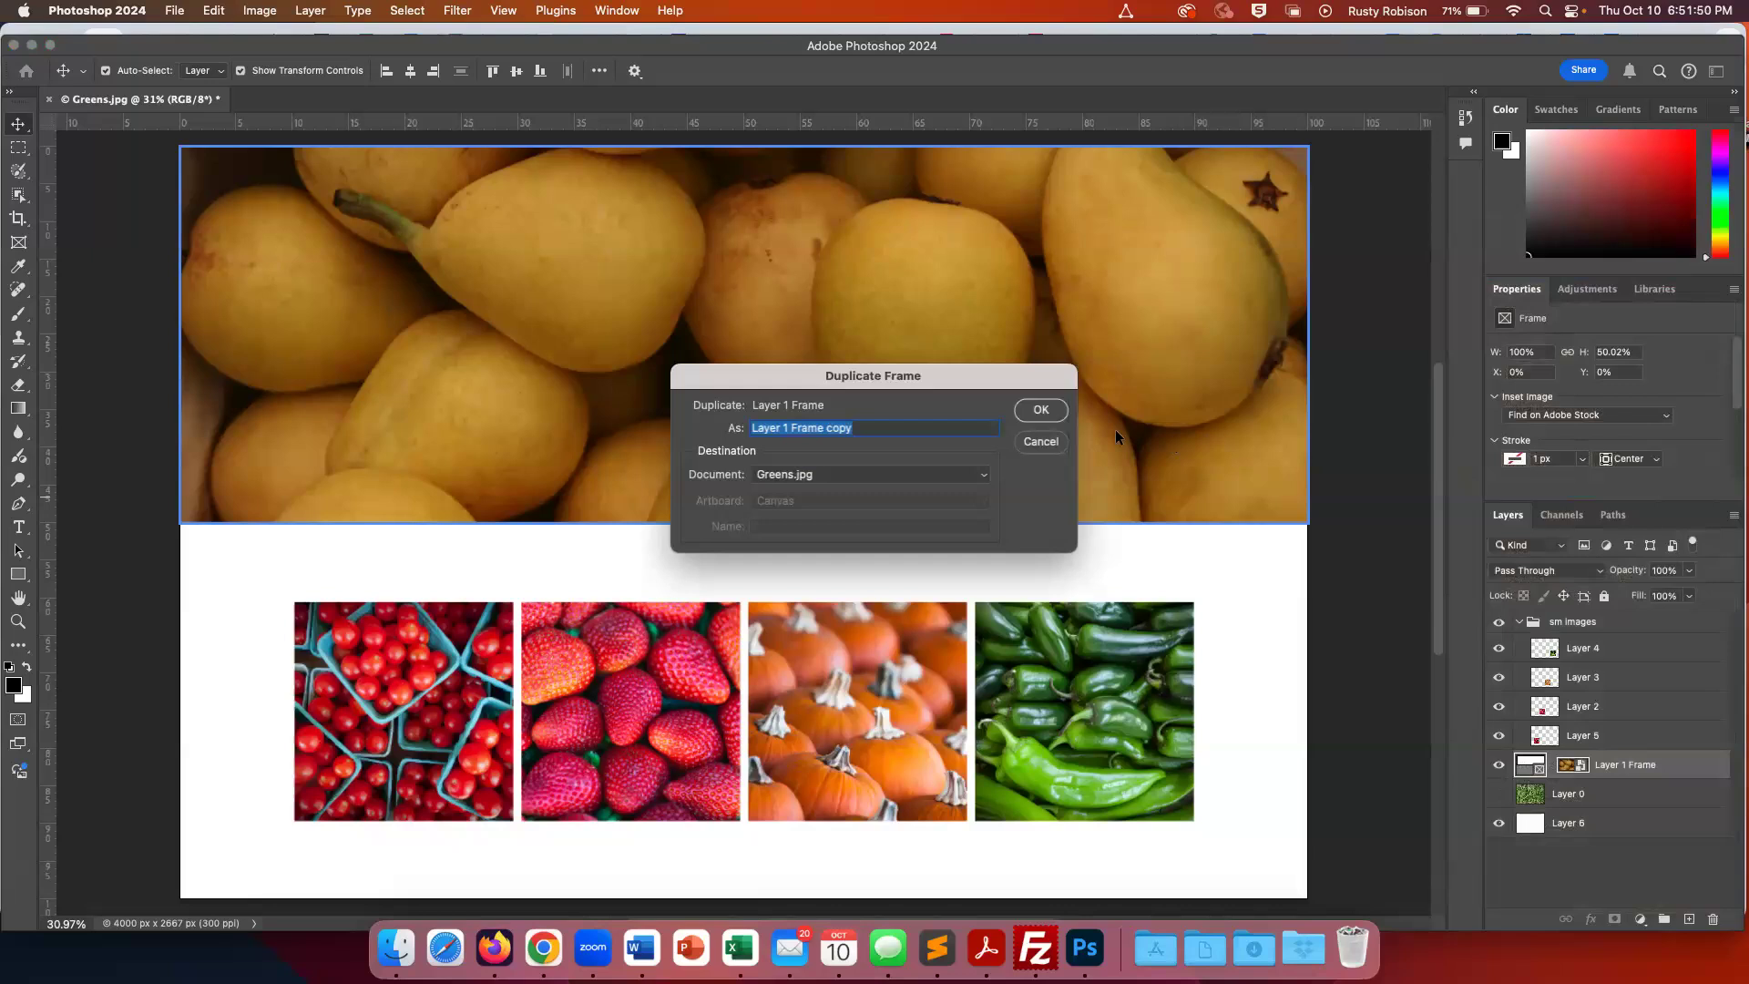
left_click(1040, 410)
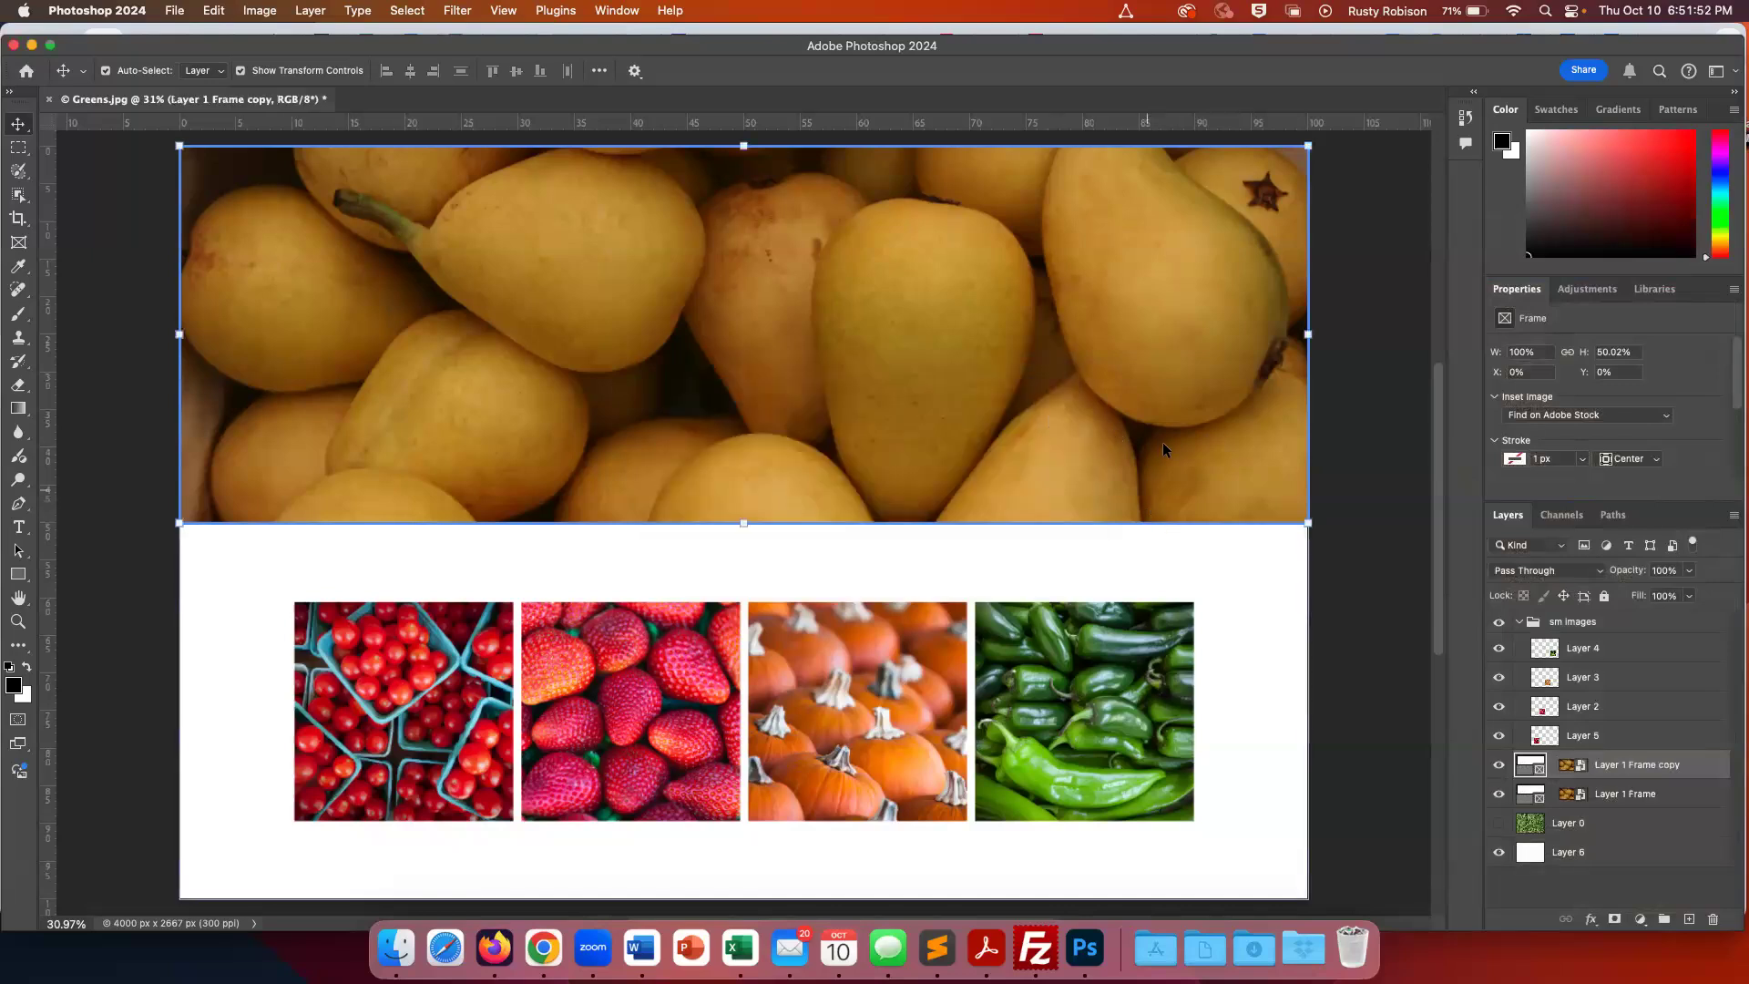
Move the duplicated pears image down over the white lower half, undo the move and delete Layer 1 Frame copy
left_click_drag(1173, 588, 1162, 816)
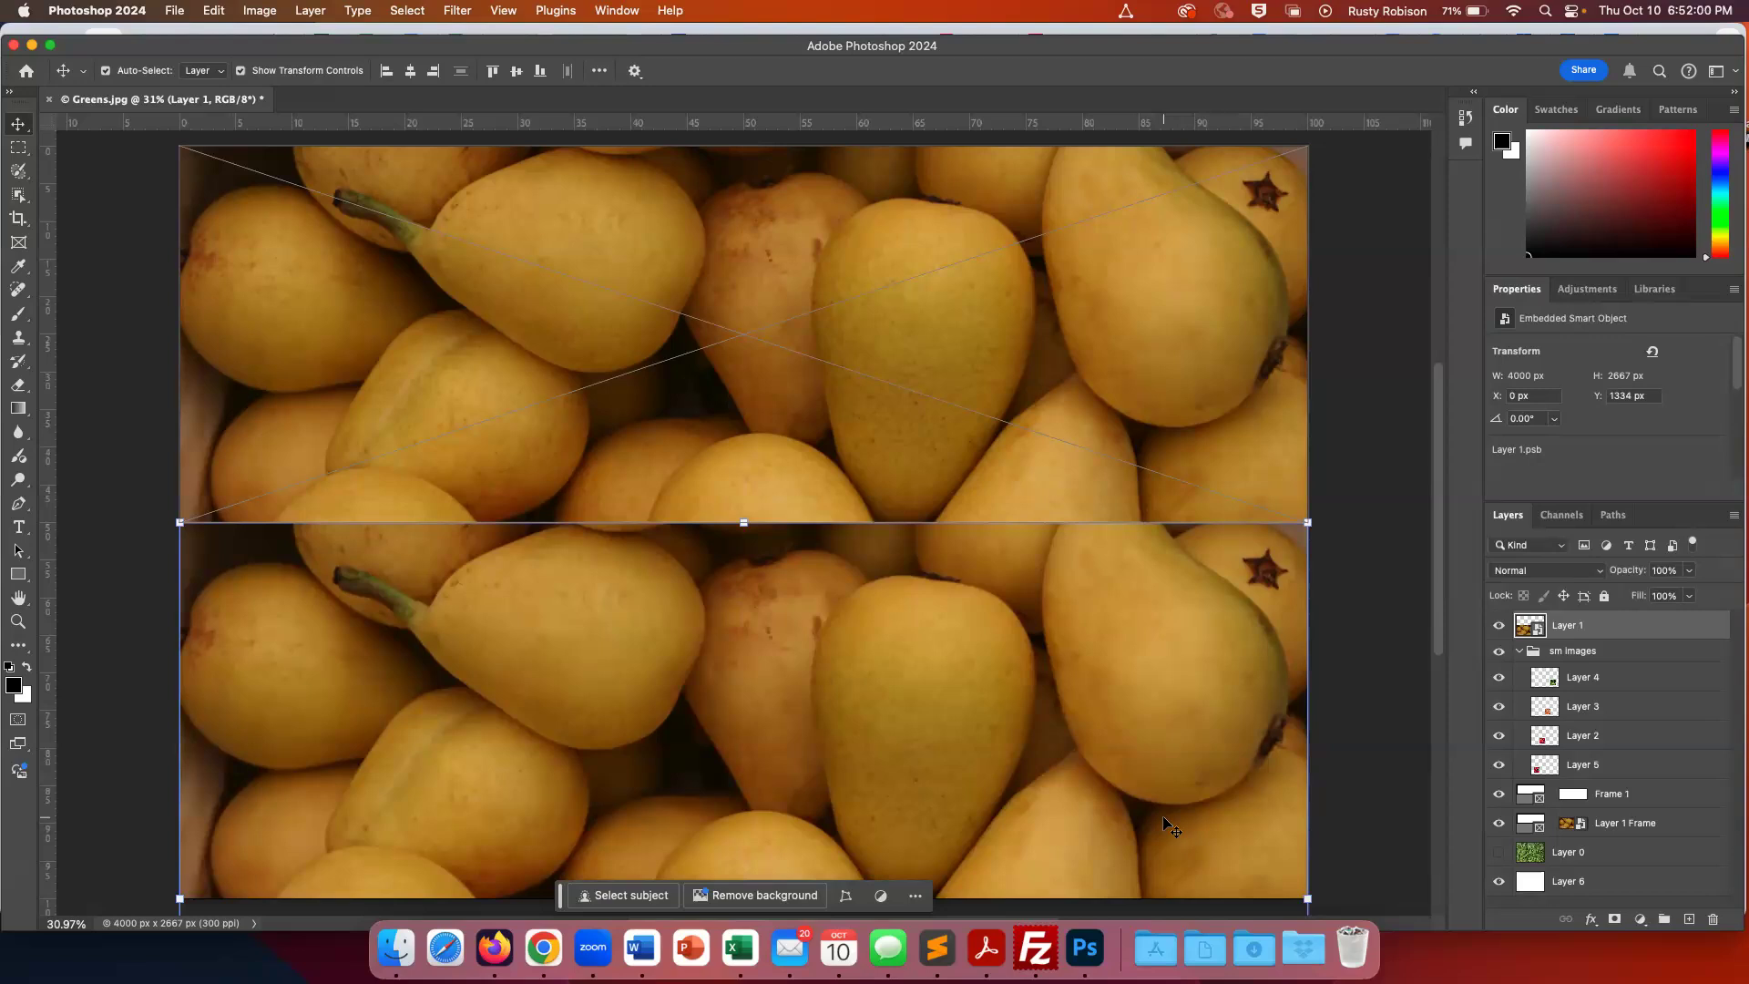
key("super+z")
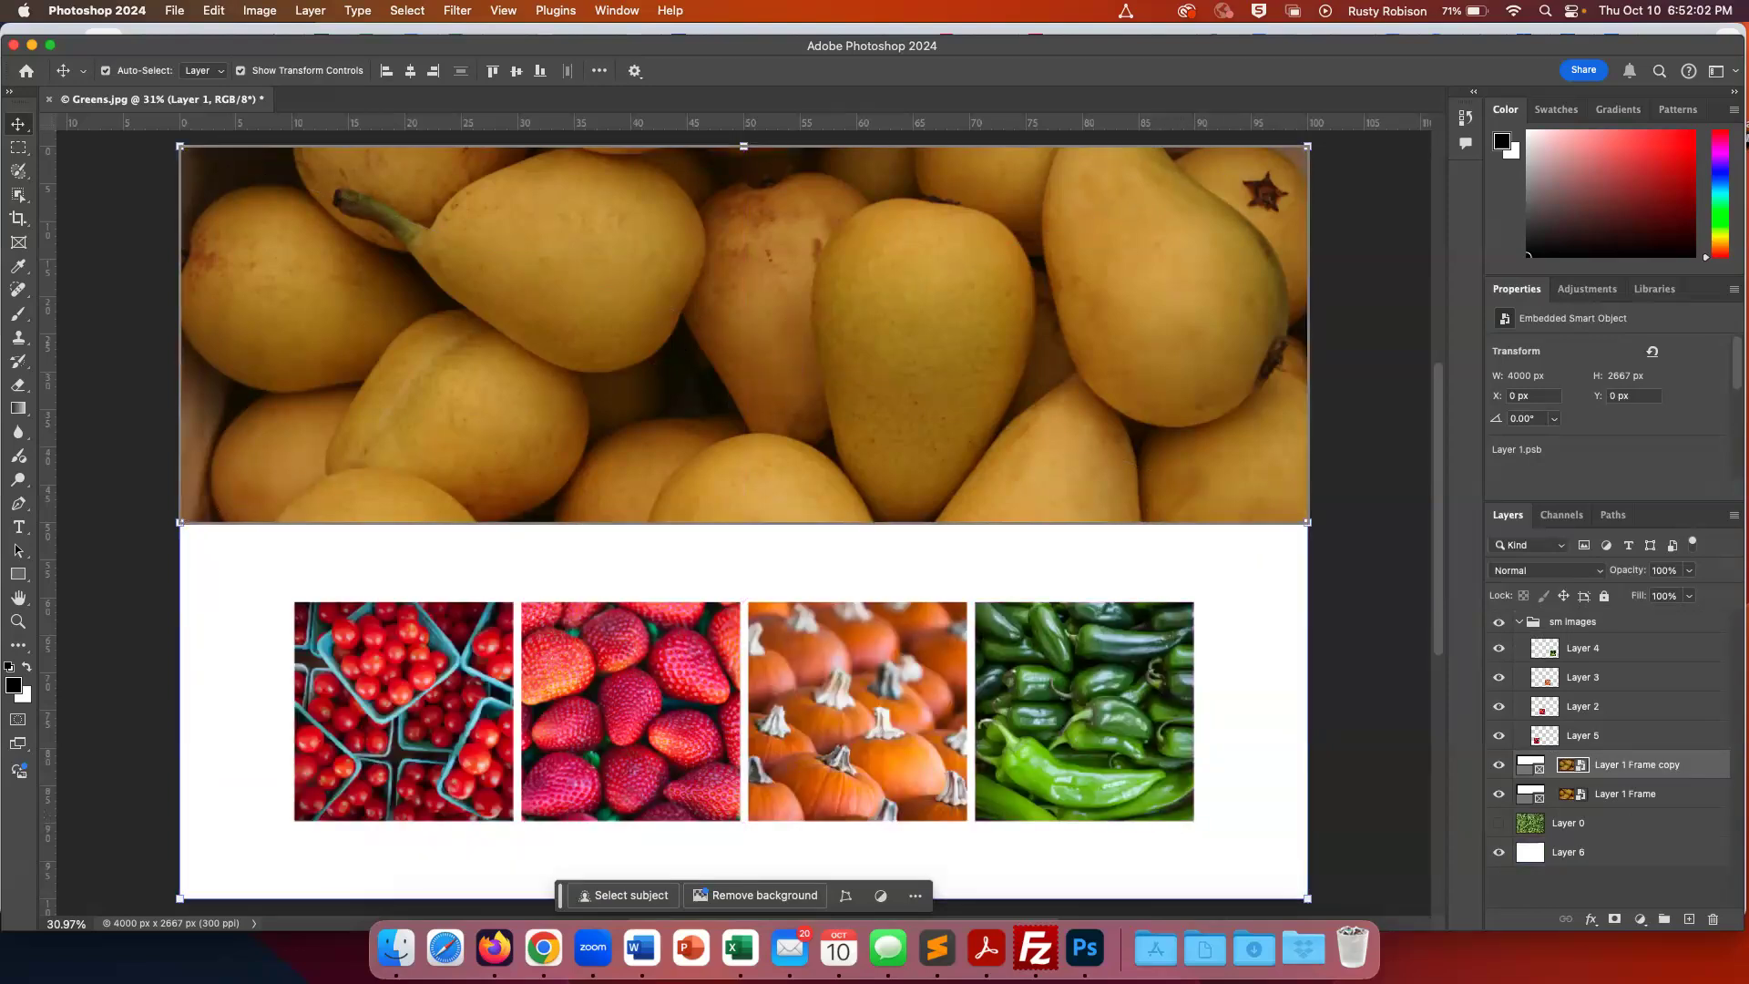
left_click_drag(1679, 809, 1655, 779)
left_click(1653, 772)
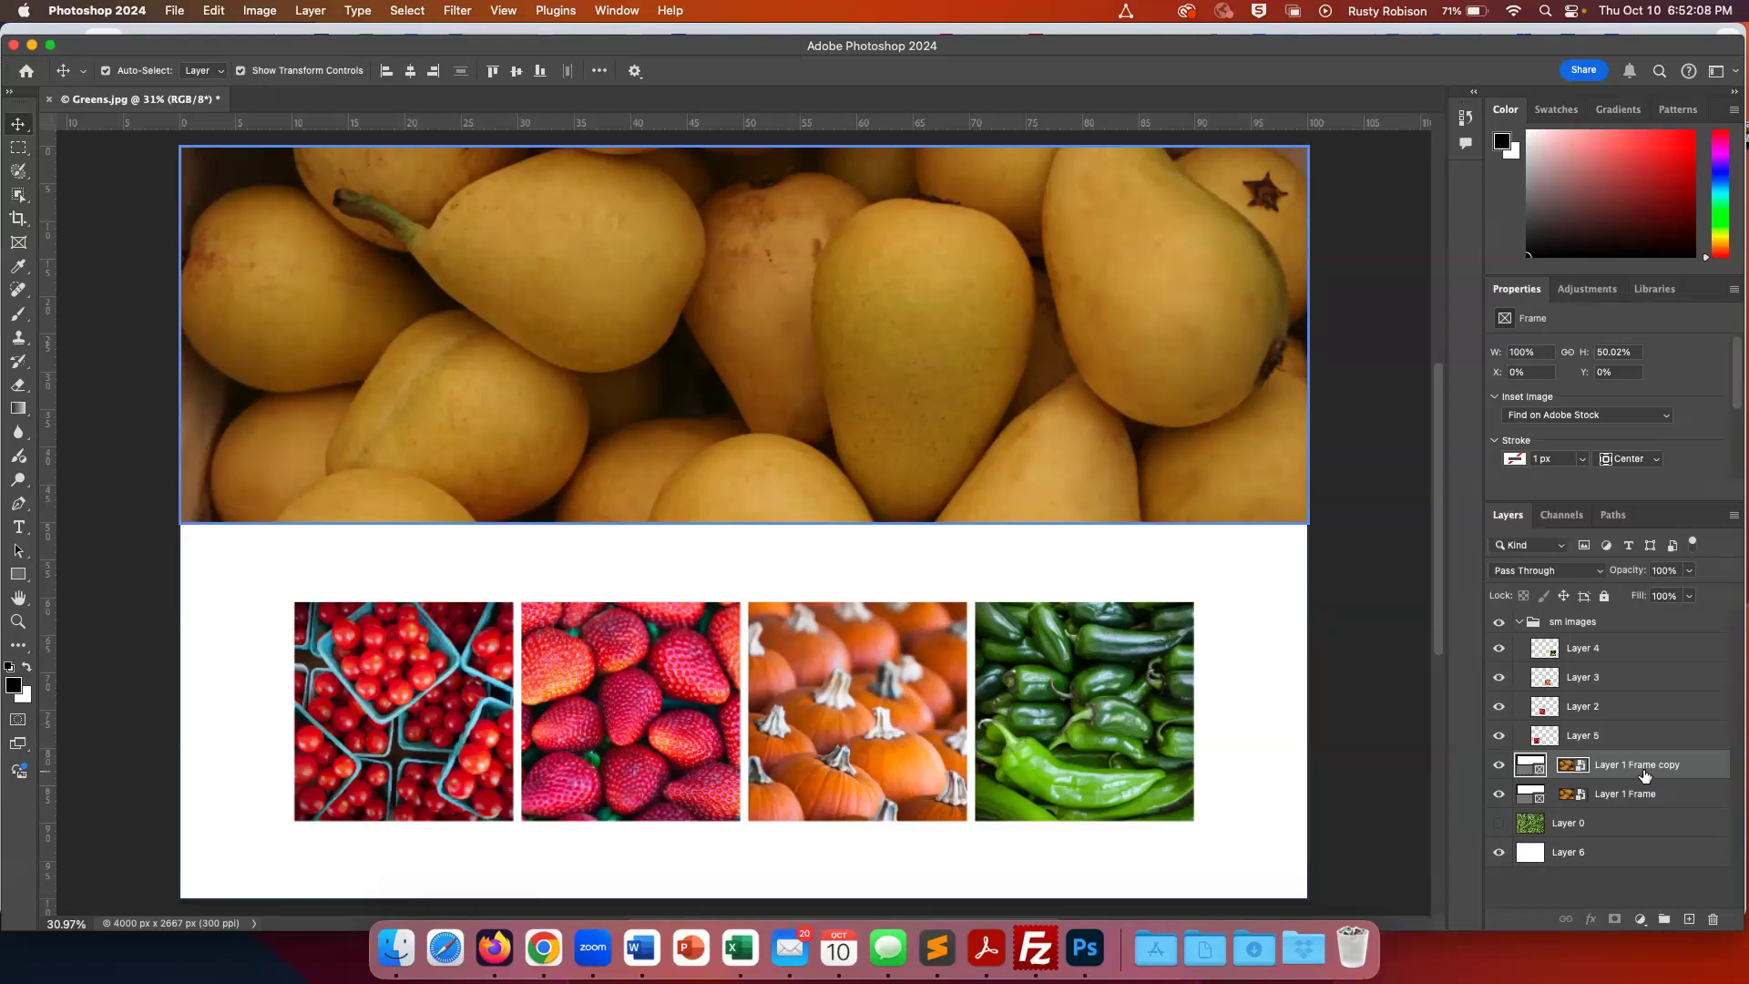
key("BackSpace")
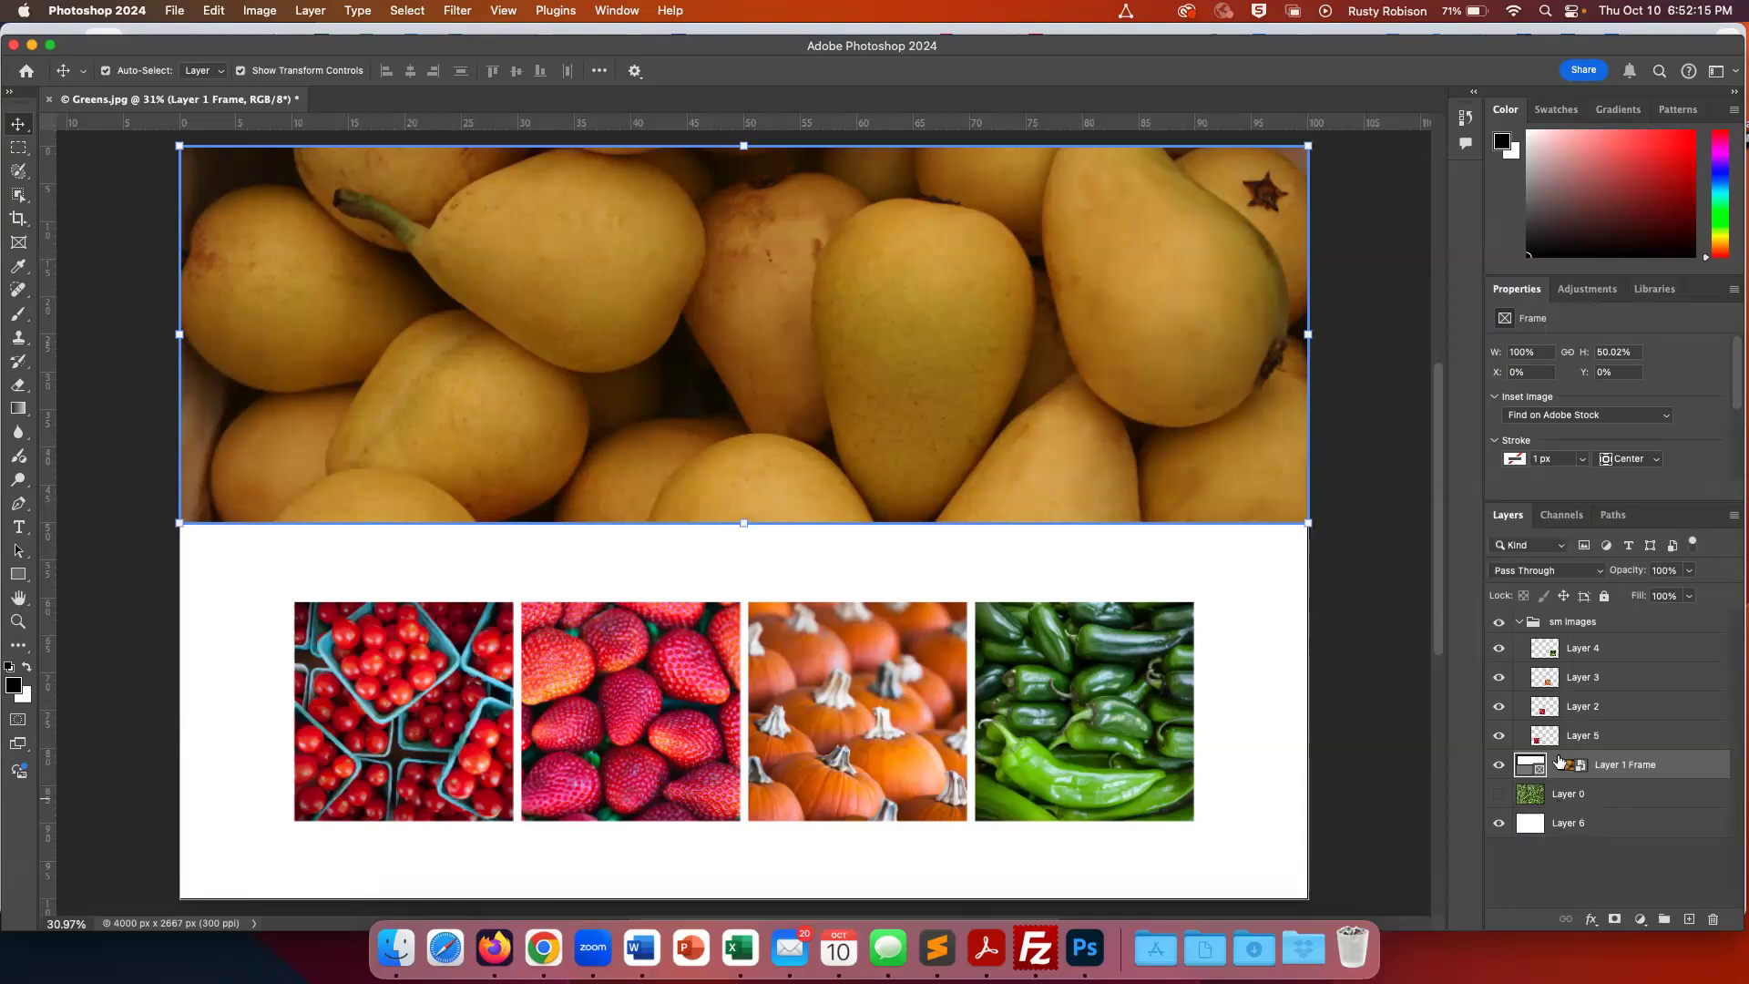
Set the document status readout to show Document Sizes
left_click(1544, 647)
left_click(254, 924)
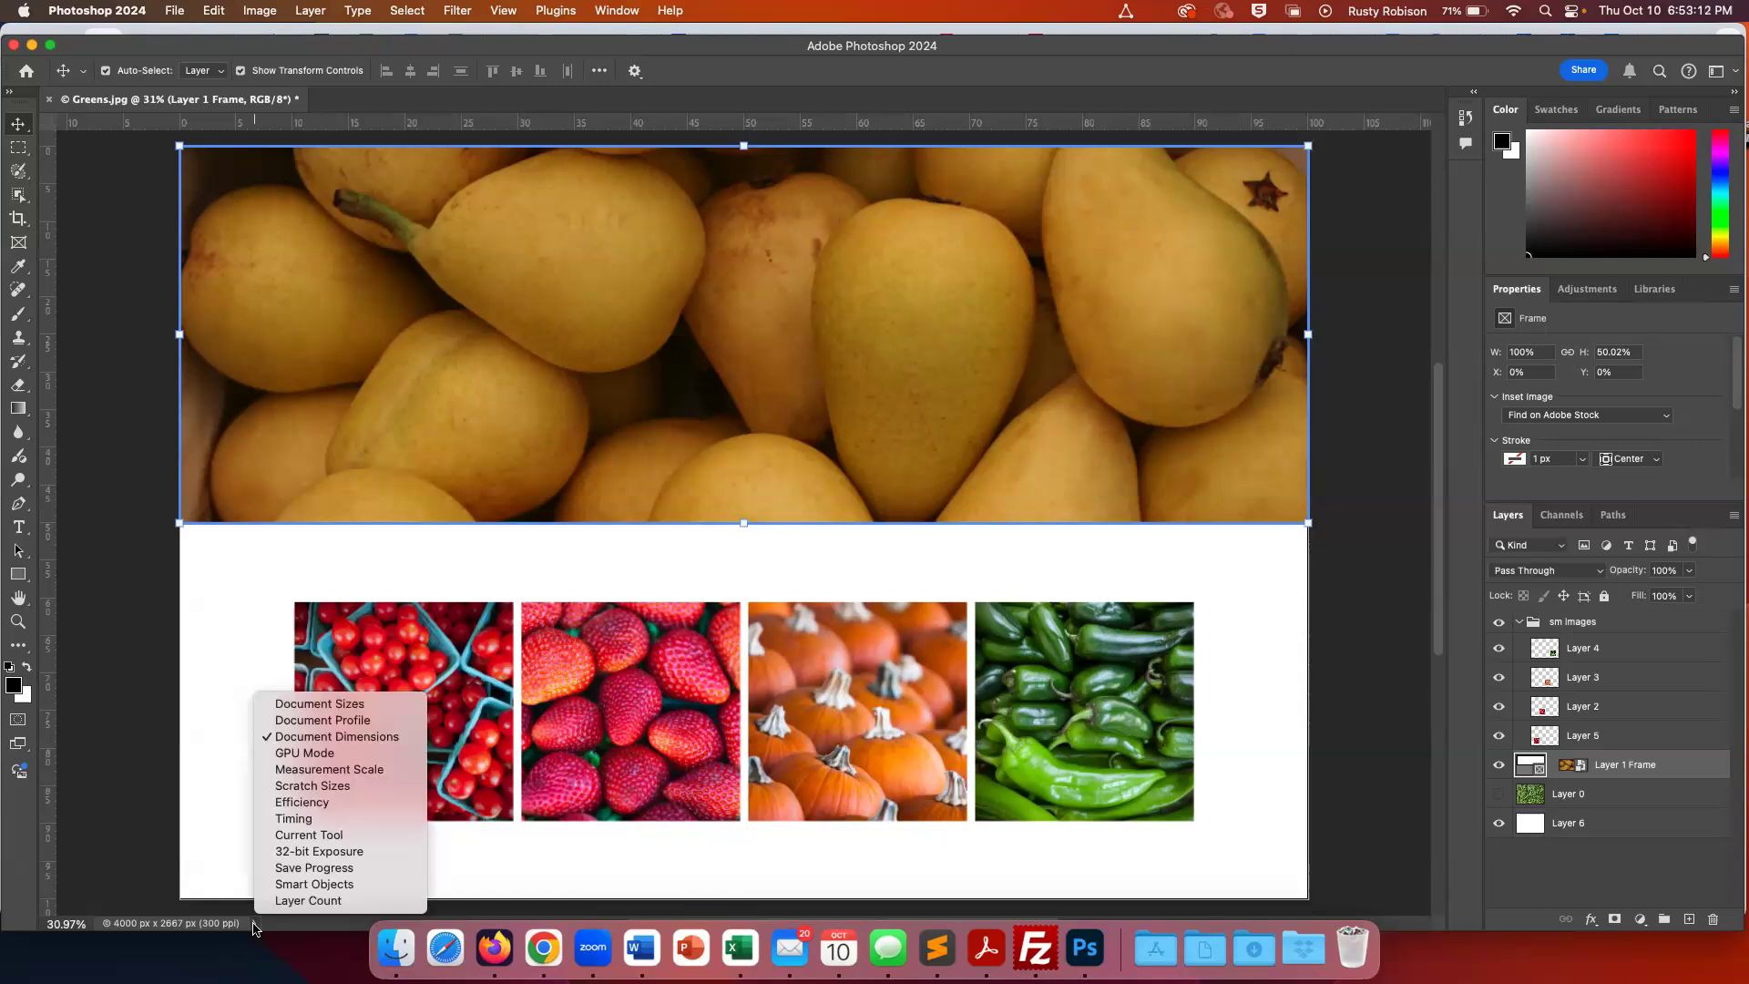
left_click(327, 704)
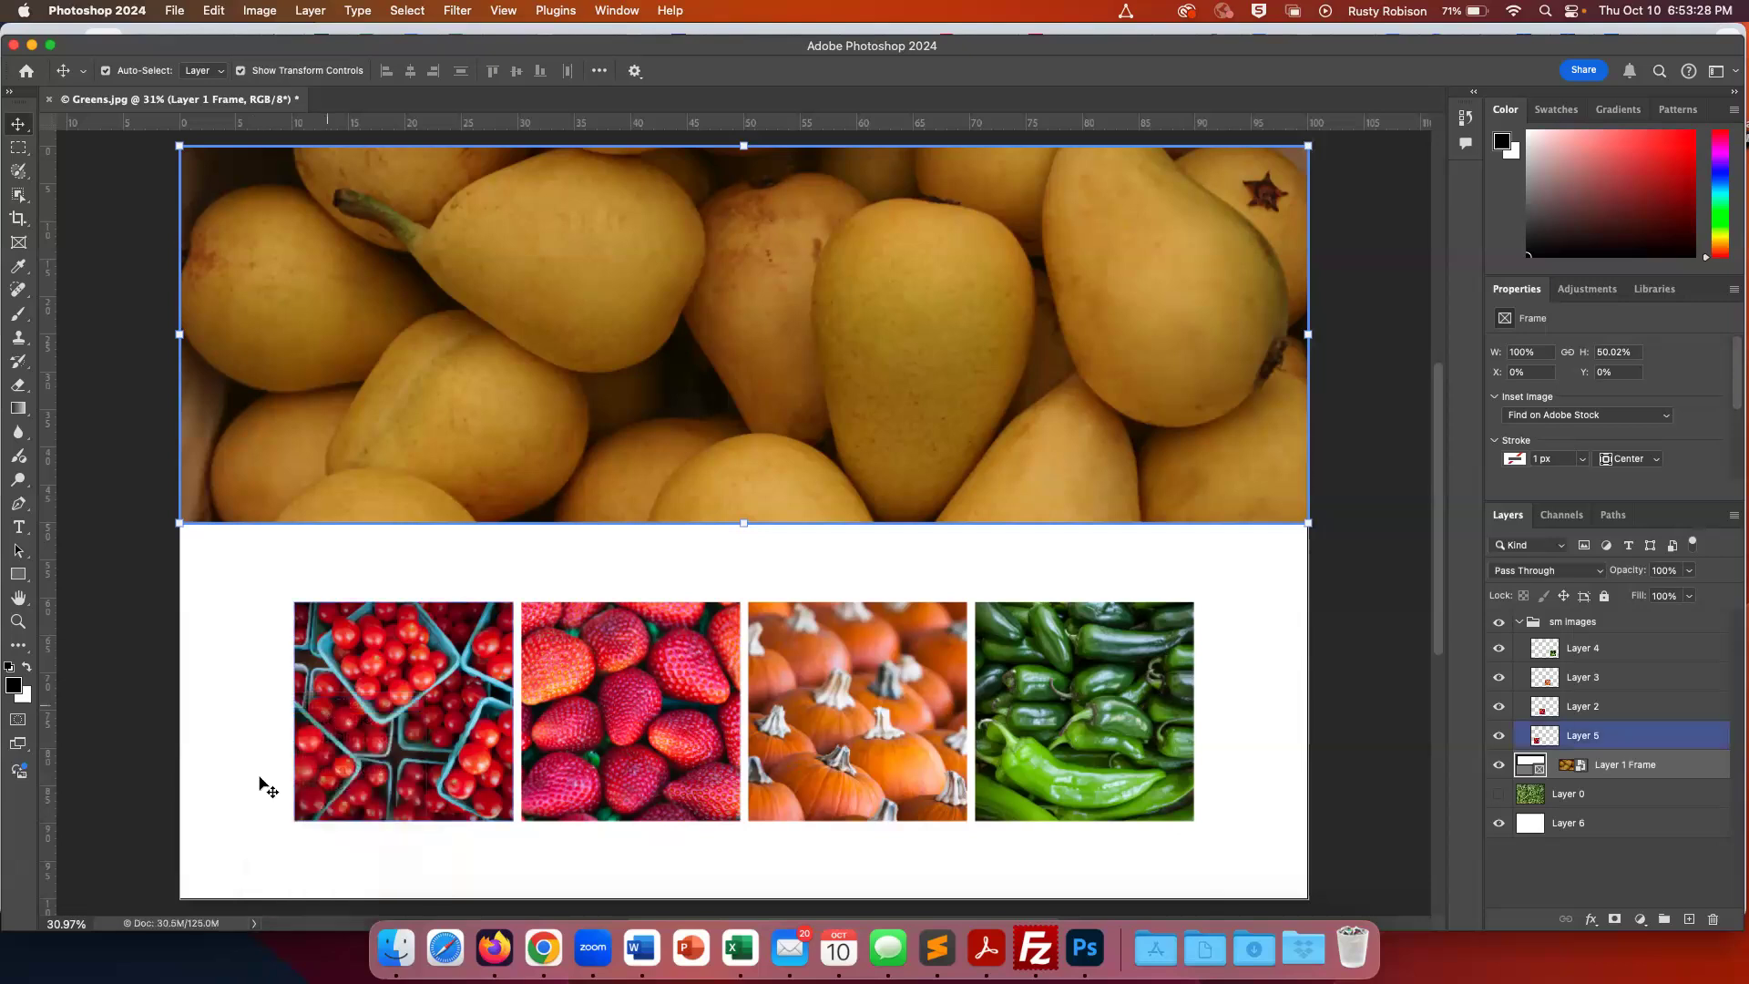
left_click(220, 815)
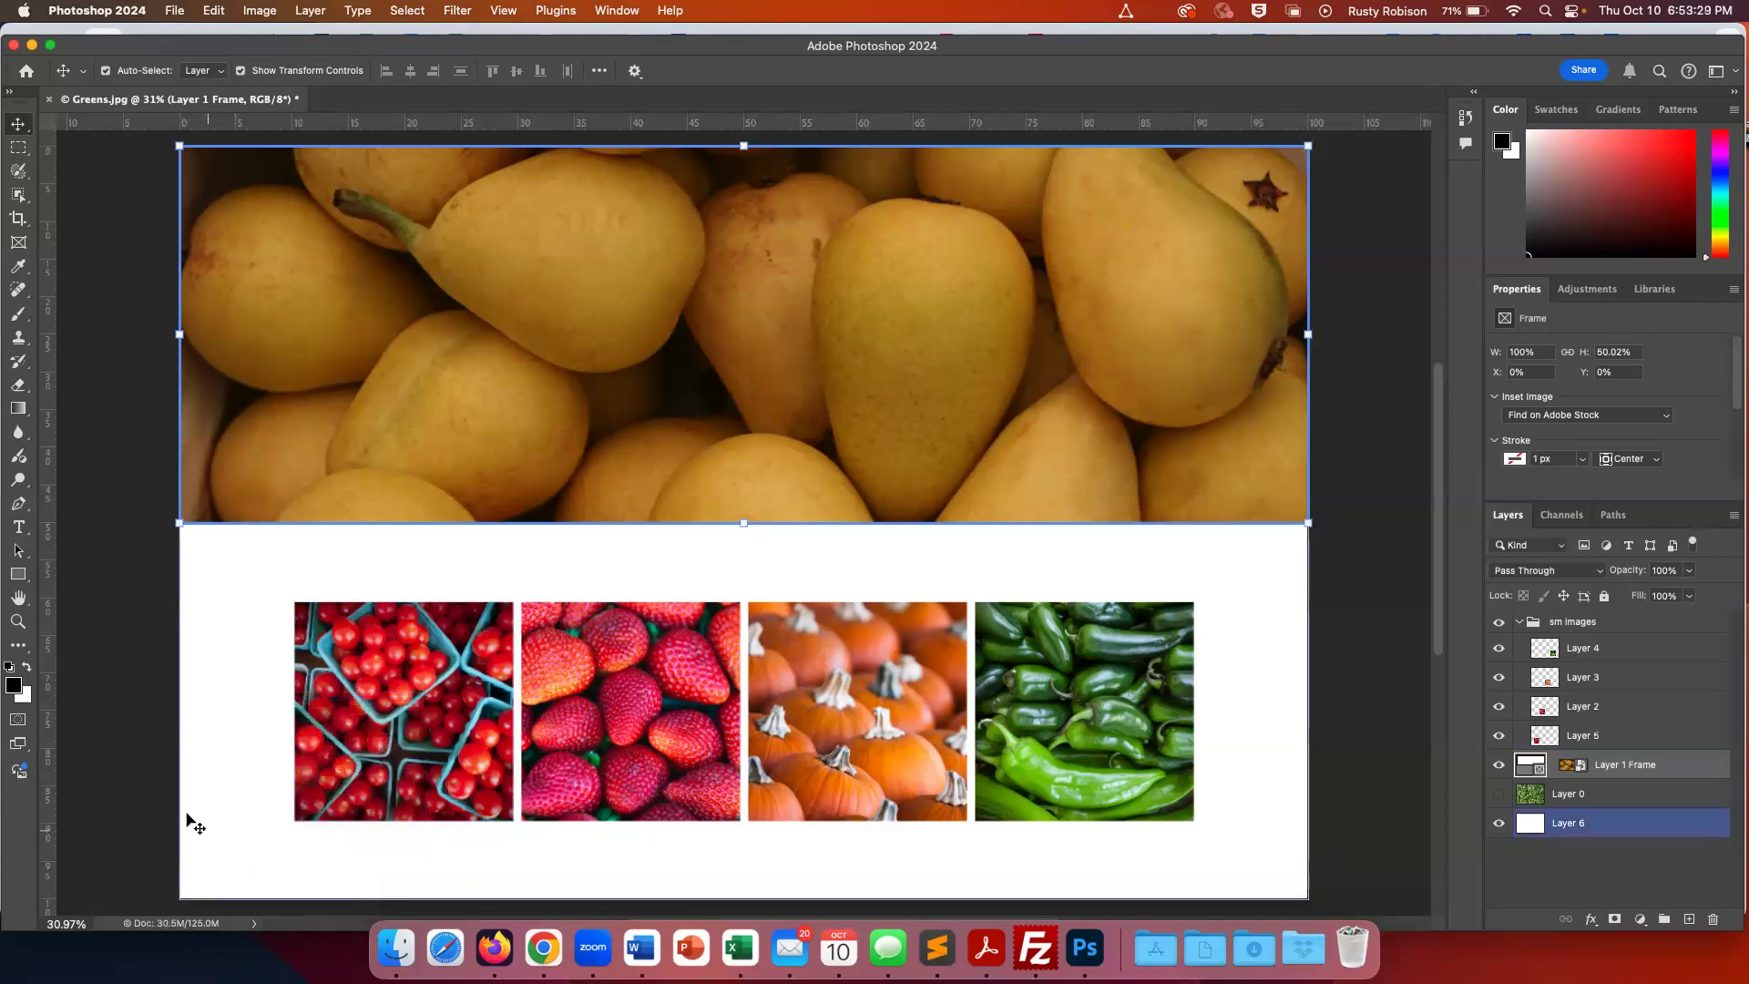
left_click(151, 788)
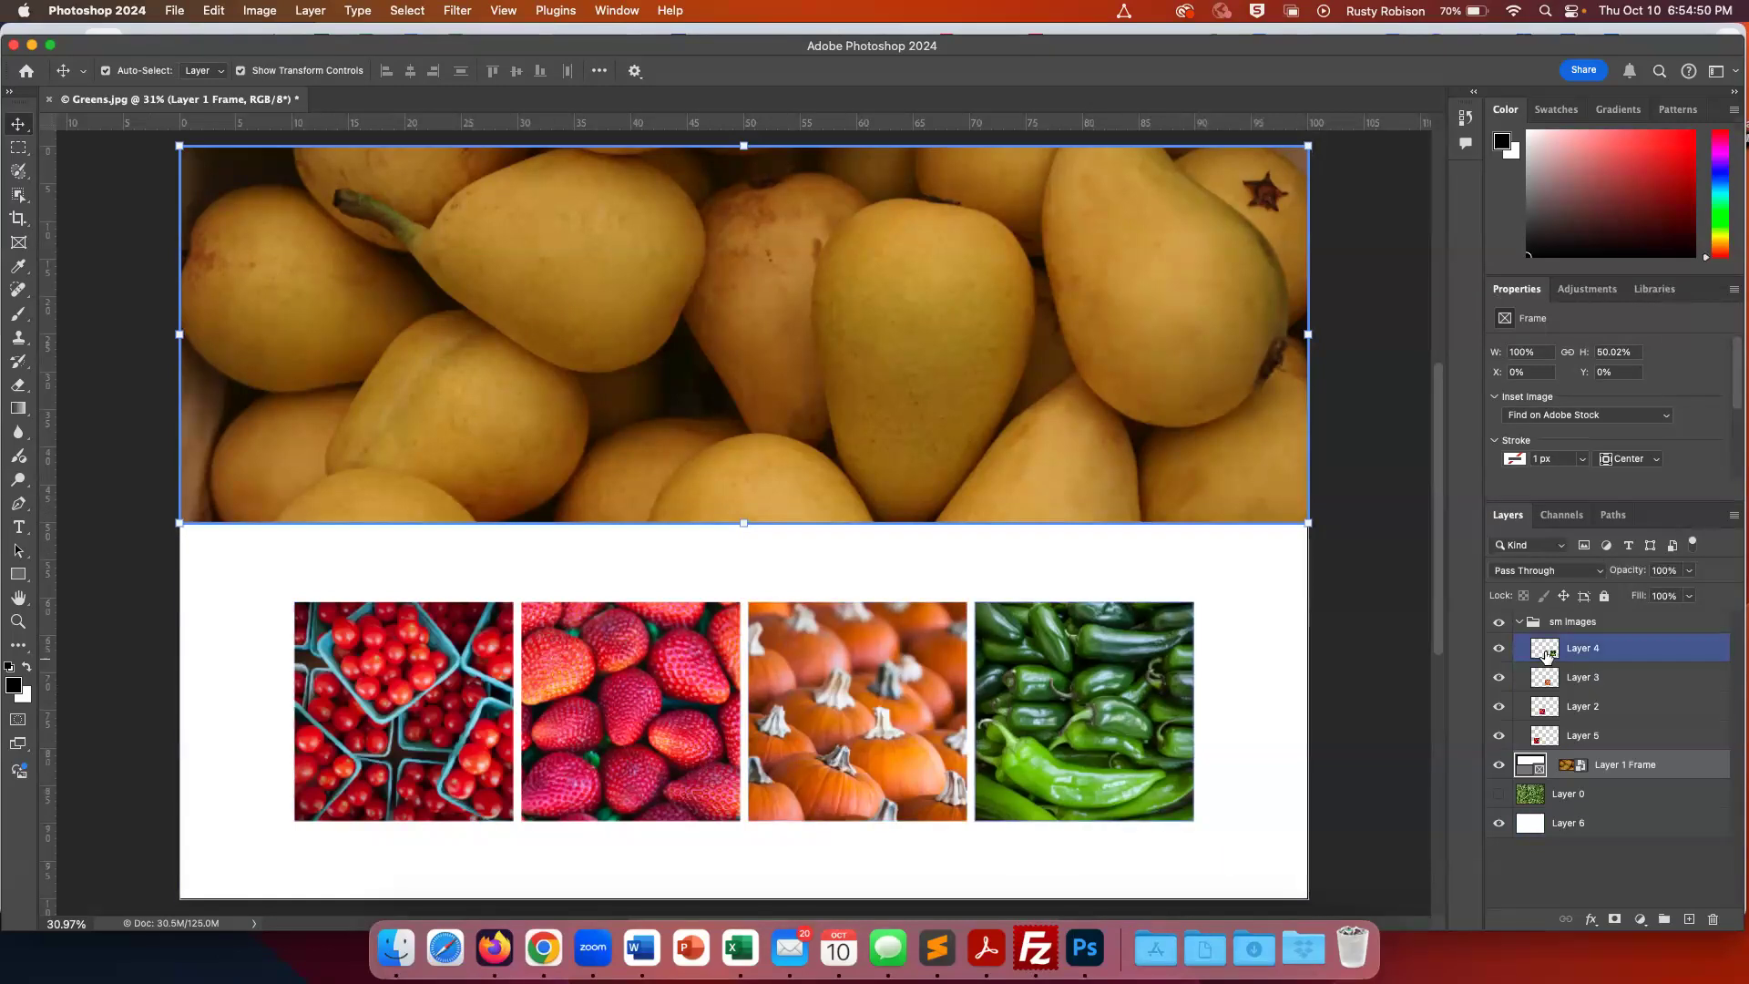
Select Layer 4 through Layer 5 in the sm images group and merge them into one layer
left_click(1546, 652)
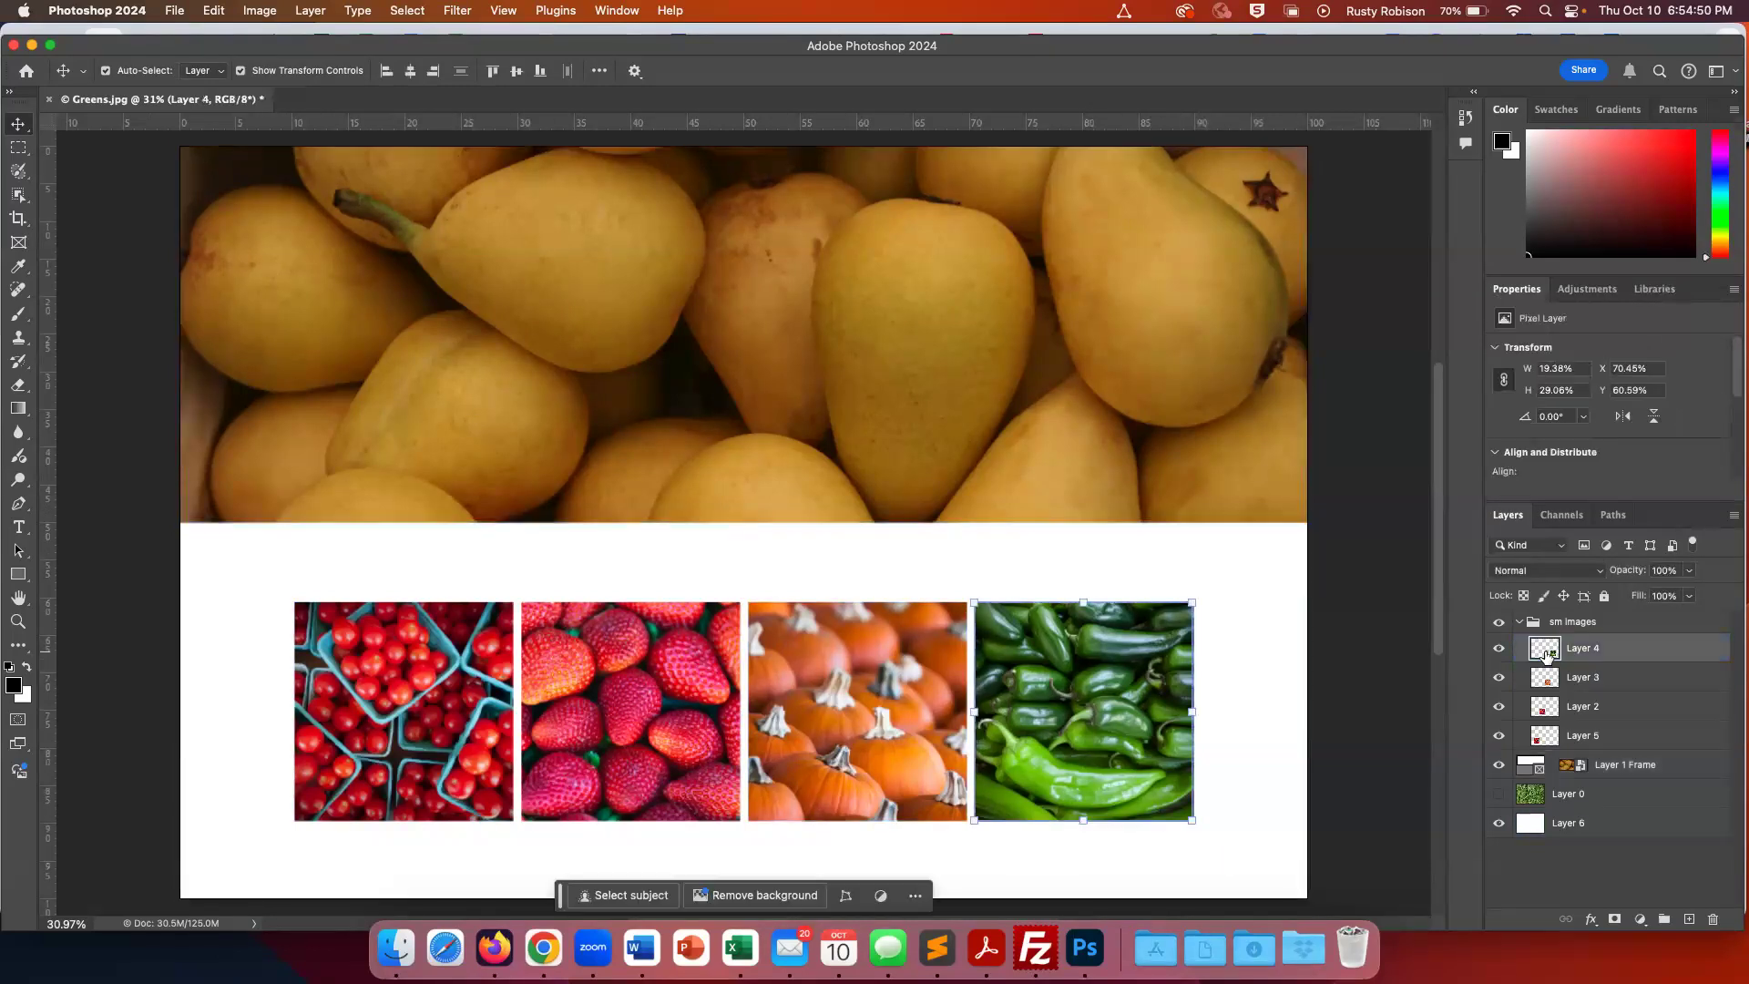
left_click(1546, 740, "shift")
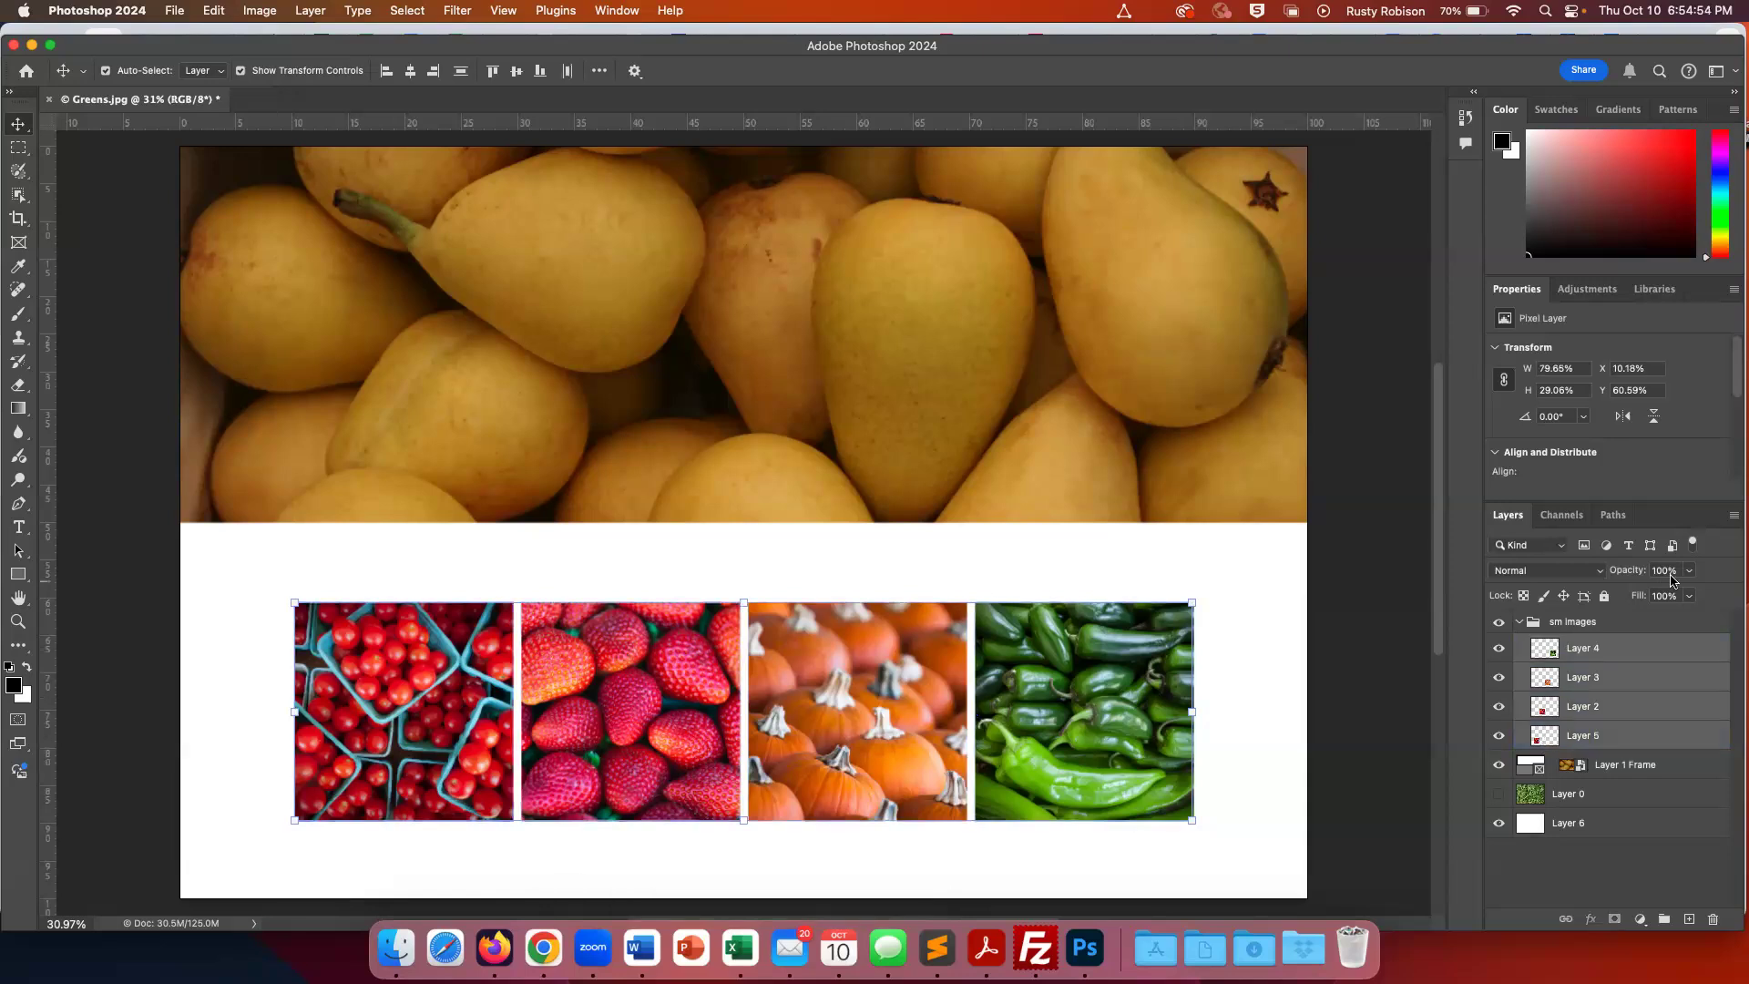
right_click(1608, 681)
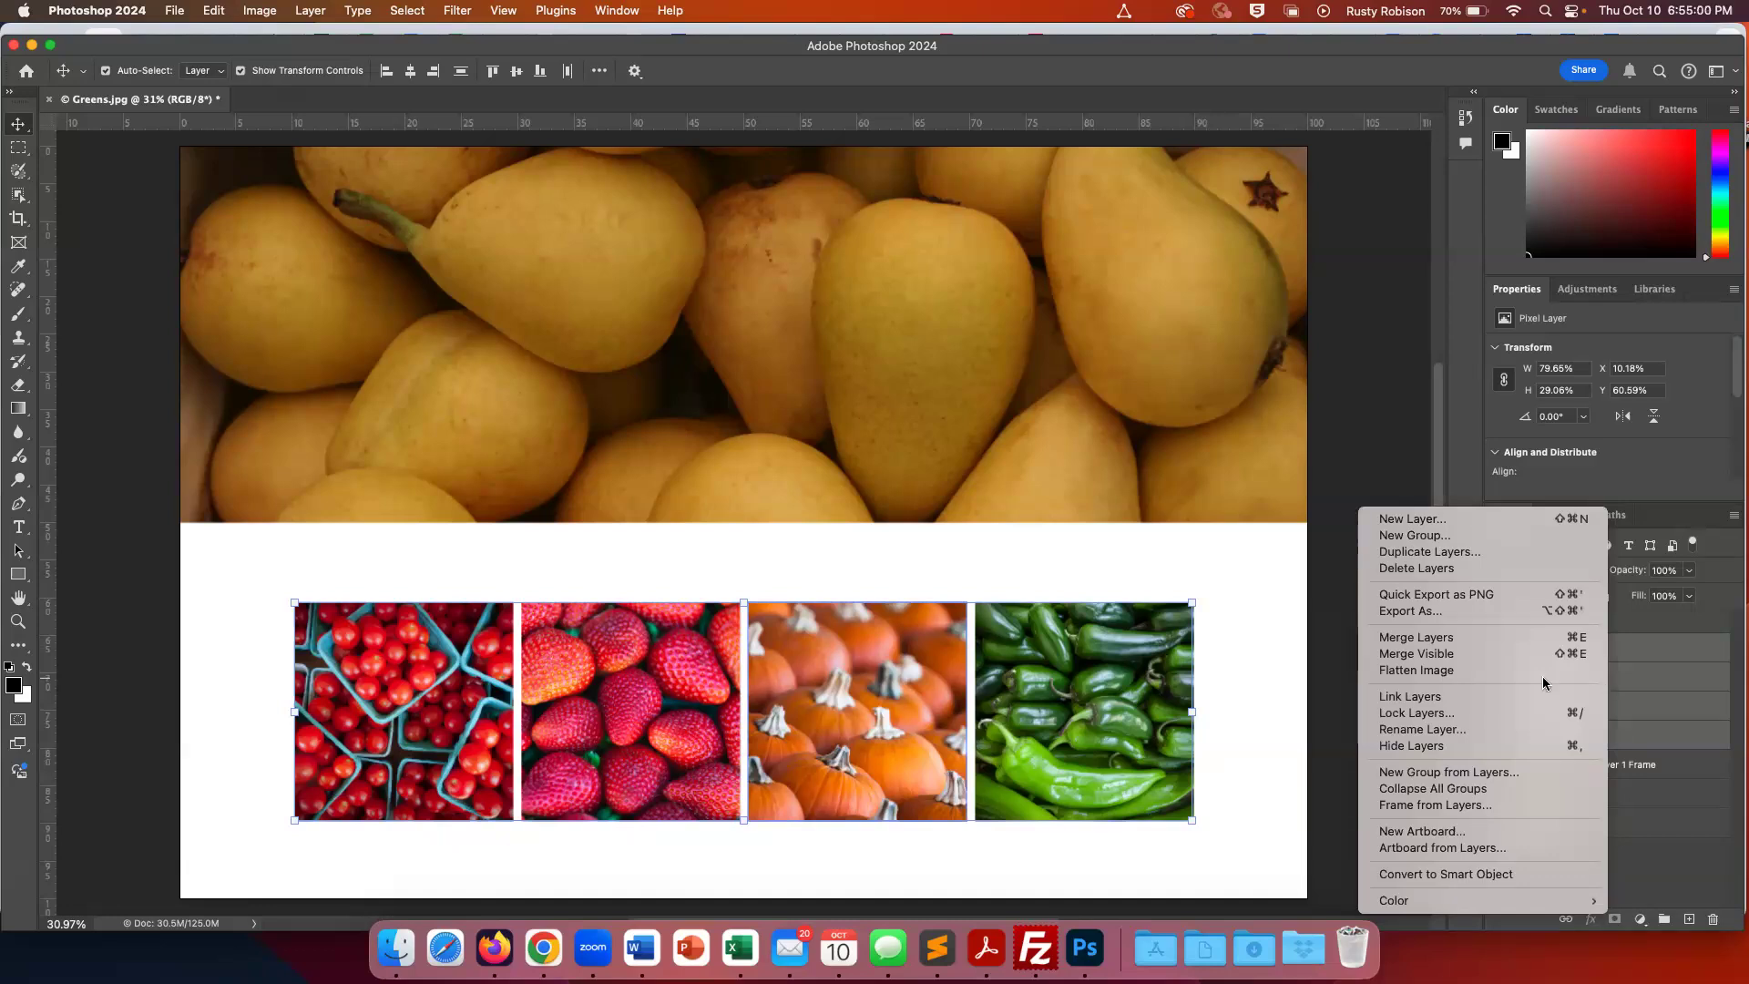
left_click(1441, 641)
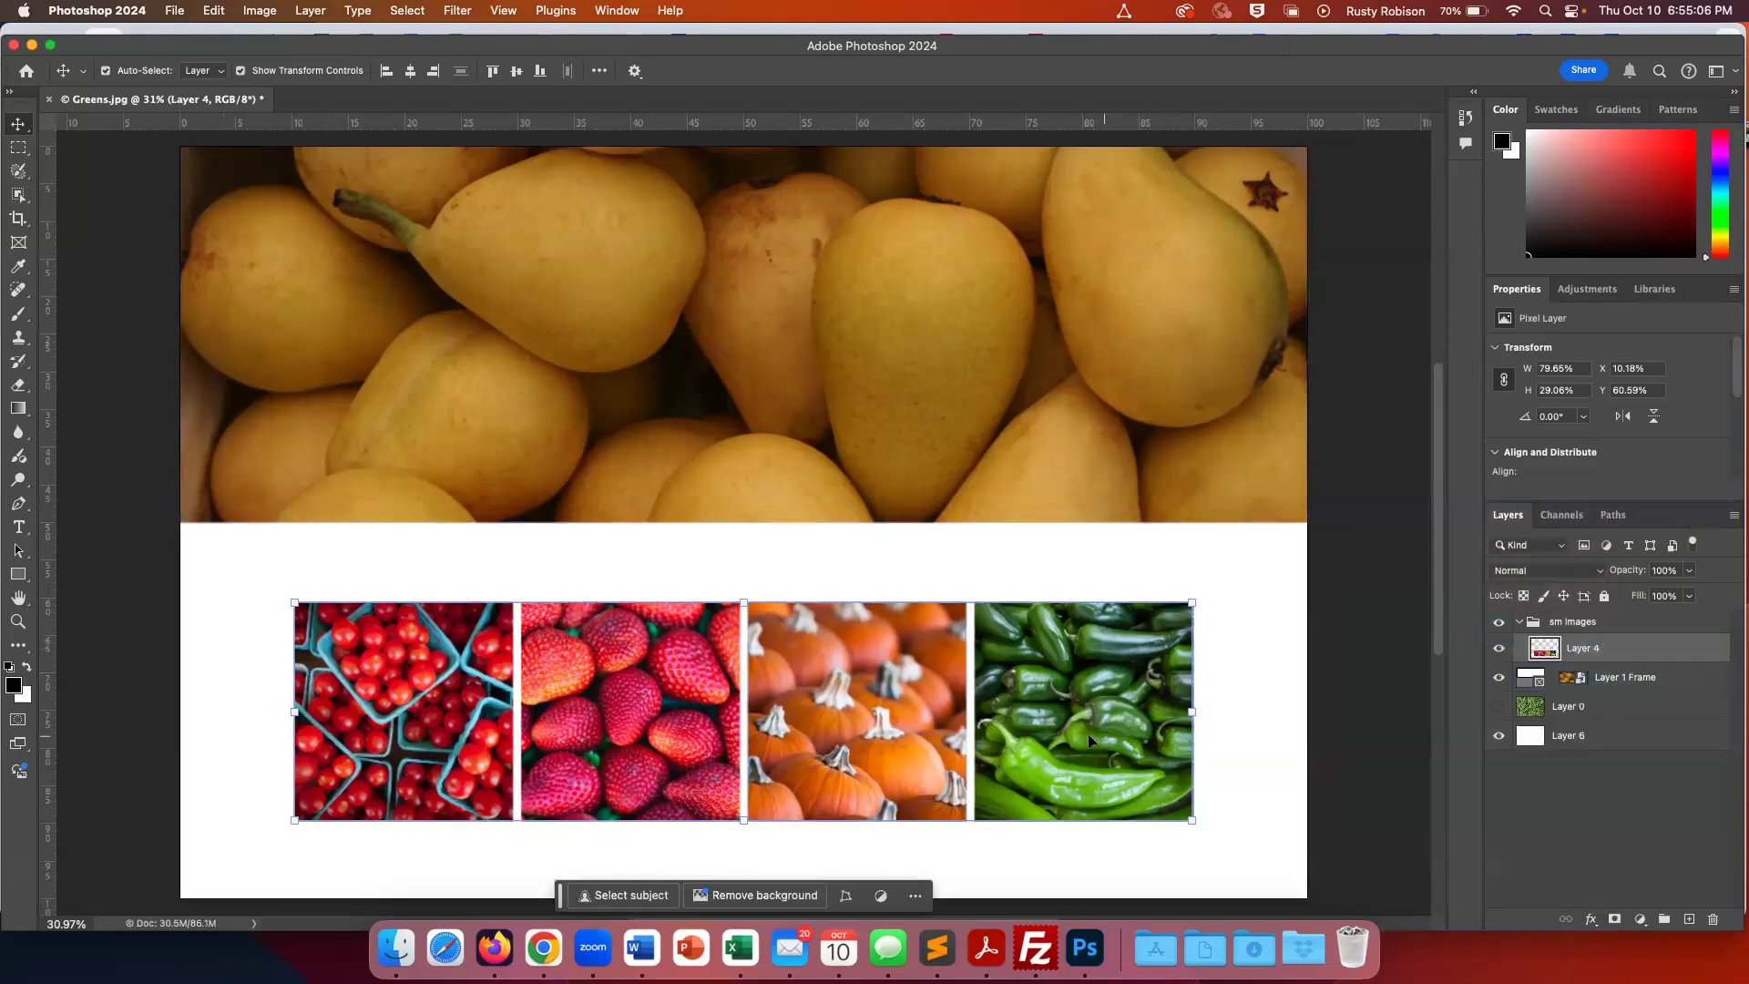
Move the merged image strip down toward the lower right of the canvas, then undo both the move and the merge
left_click_drag(1080, 701, 1229, 769)
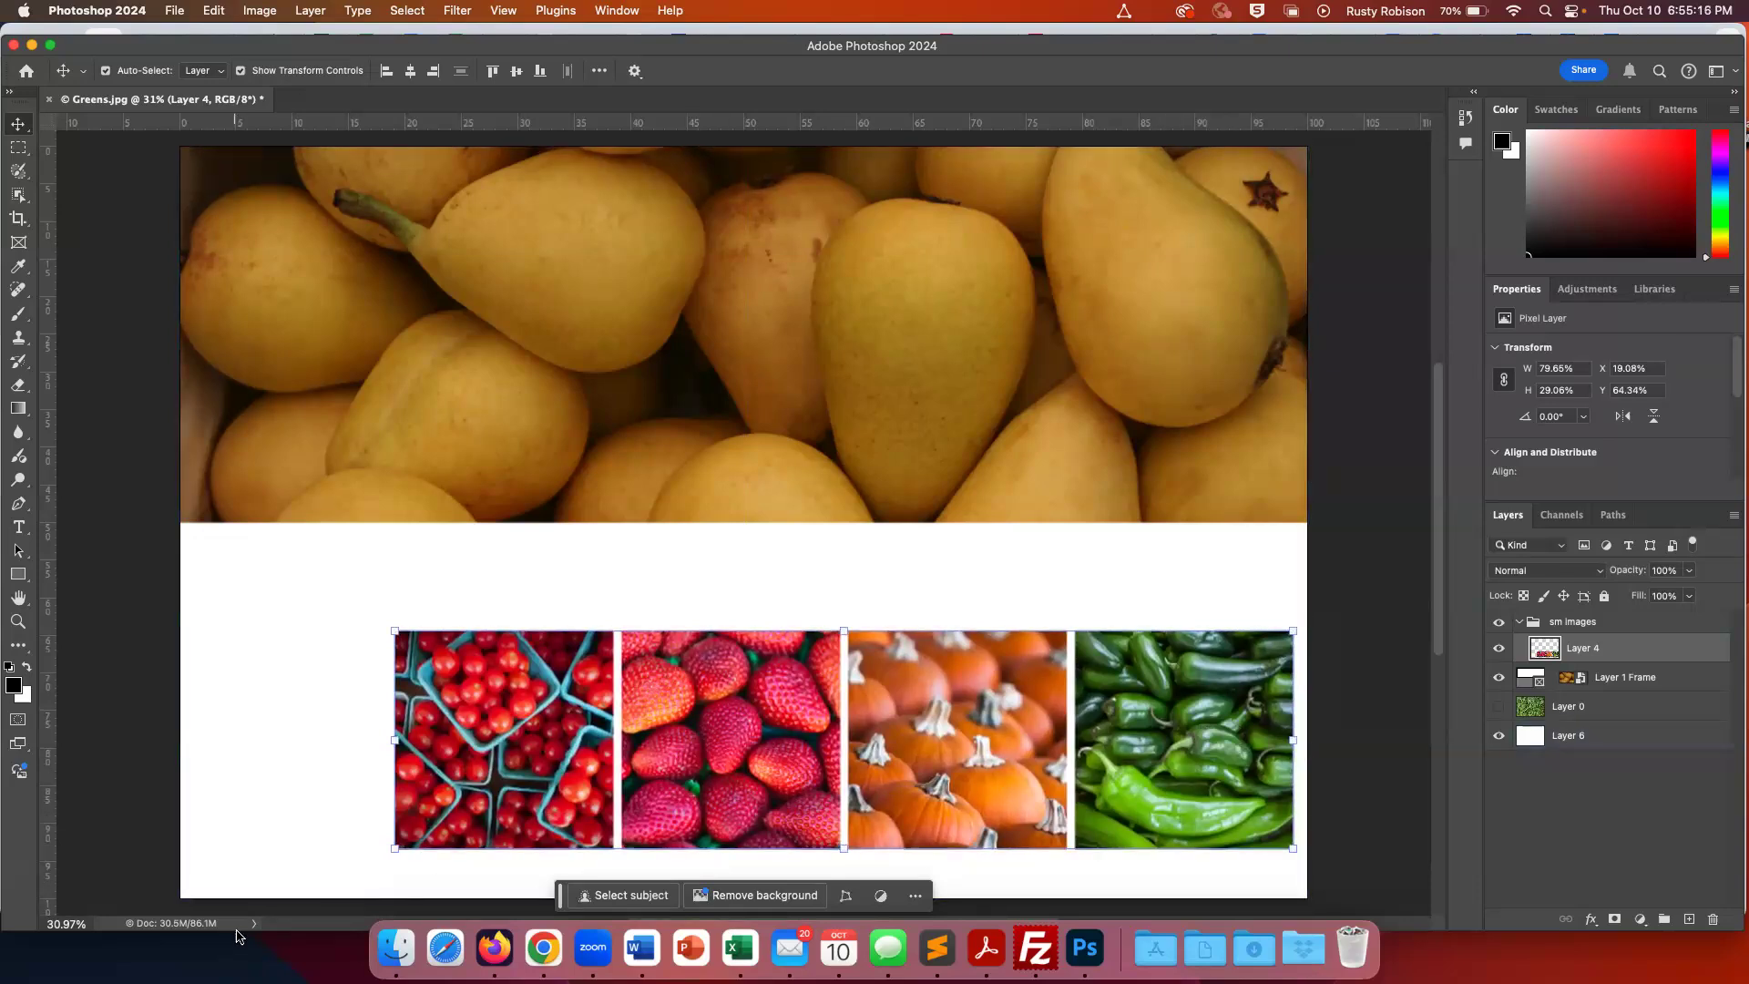
key("super+z")
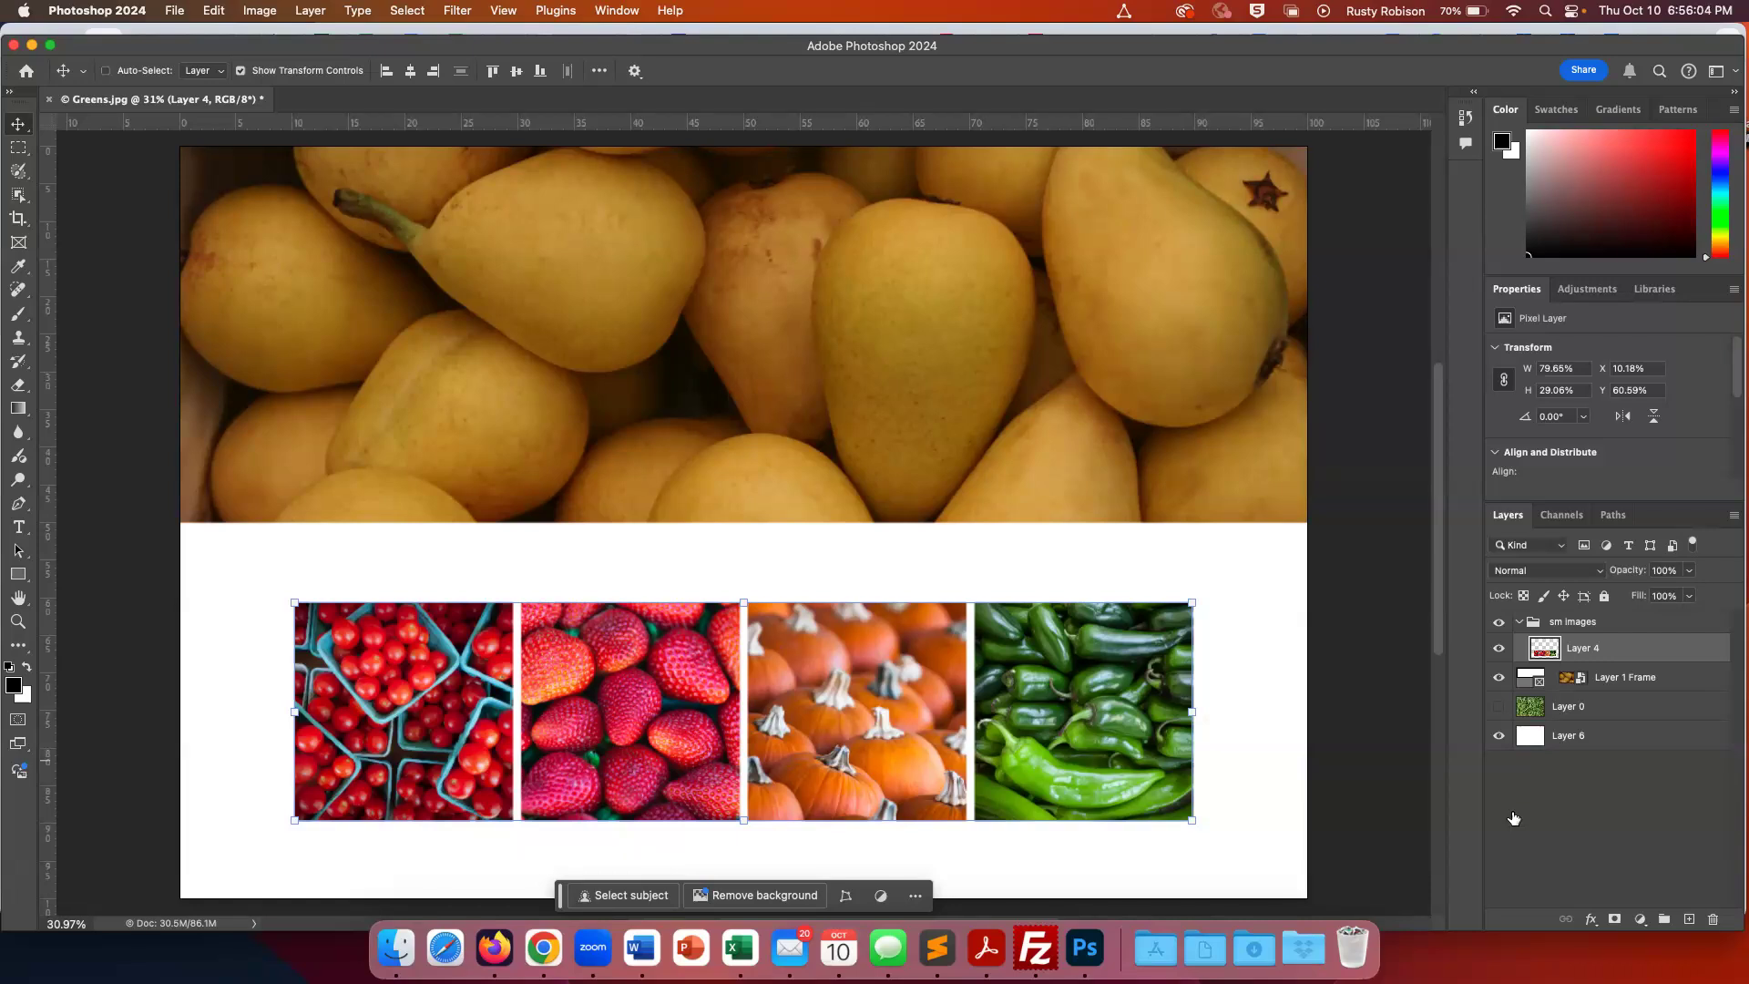
key("super+z")
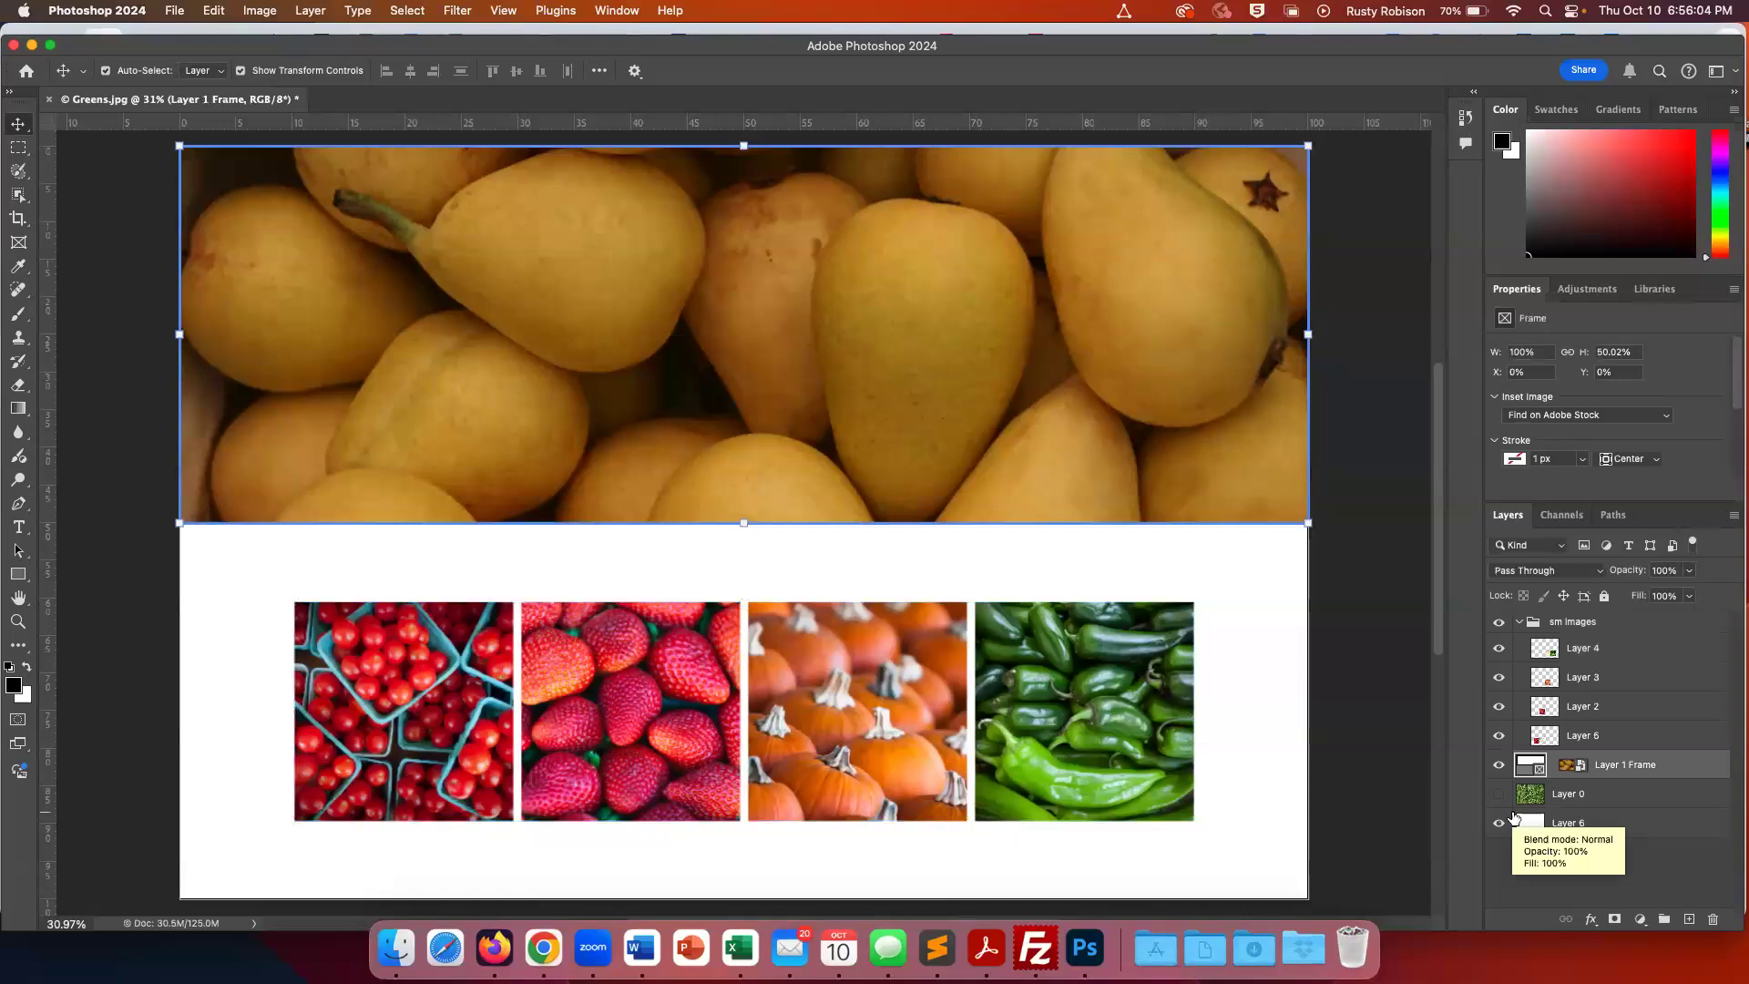
Flatten the image, discarding its hidden layers, and undo the flattening
left_click(1592, 738)
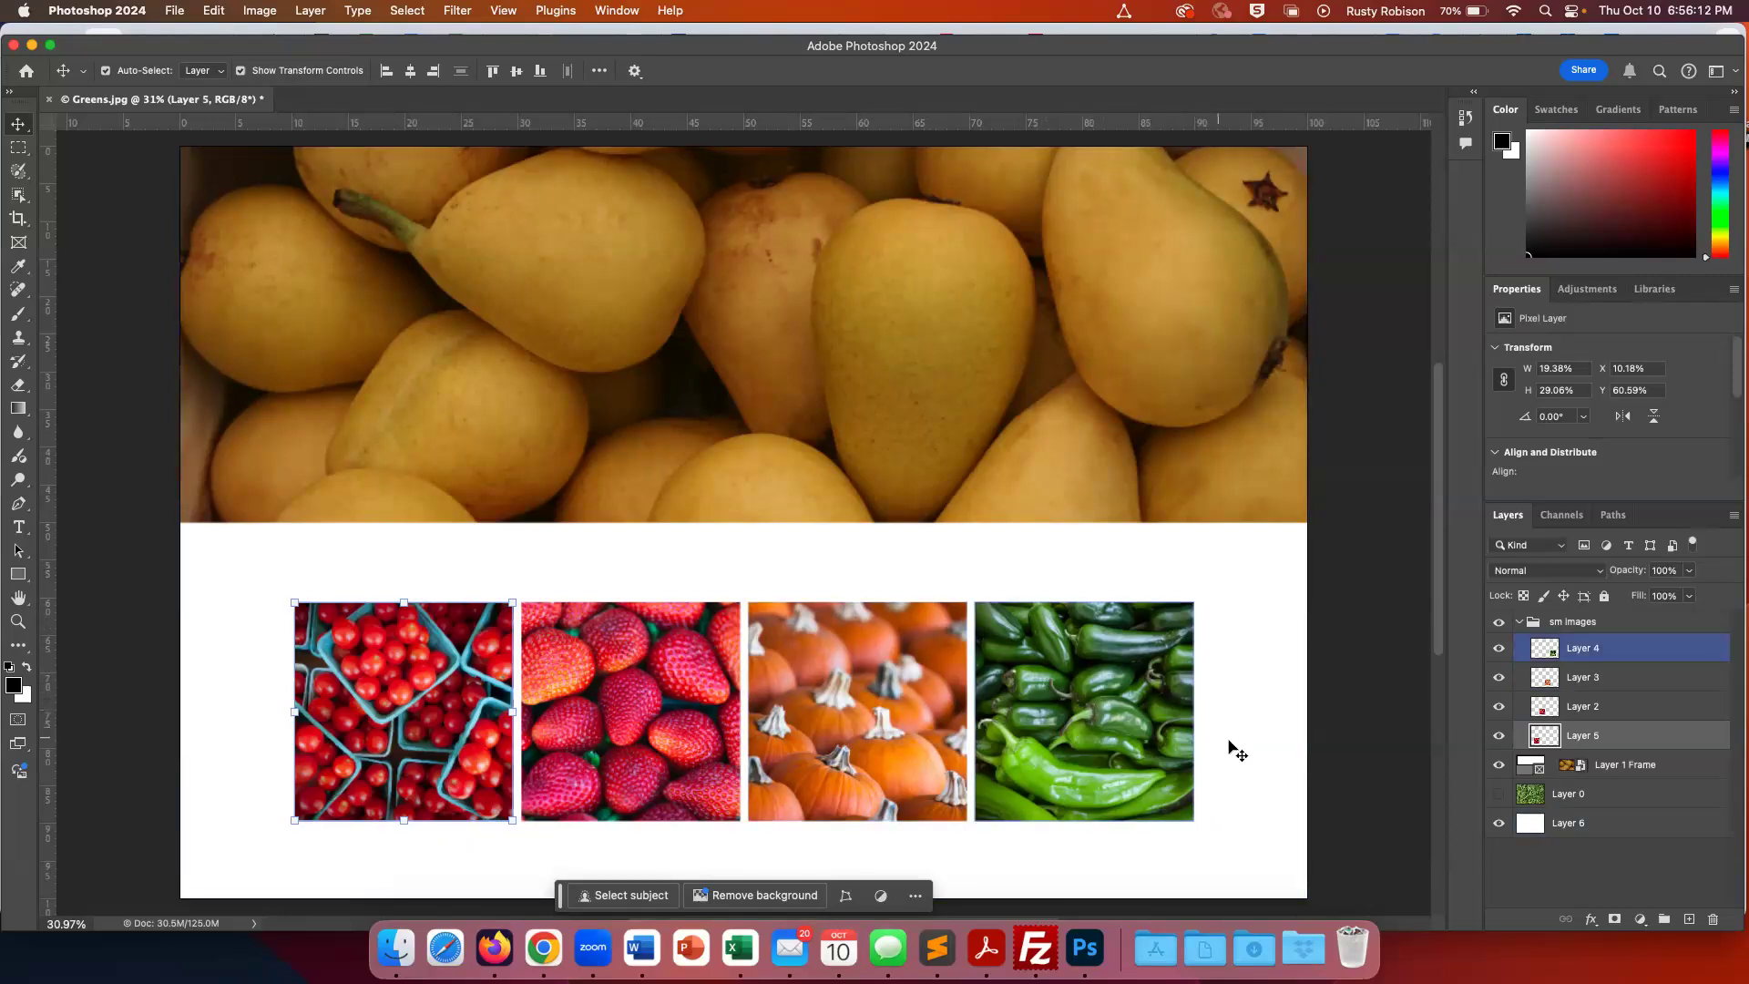
left_click(1546, 650)
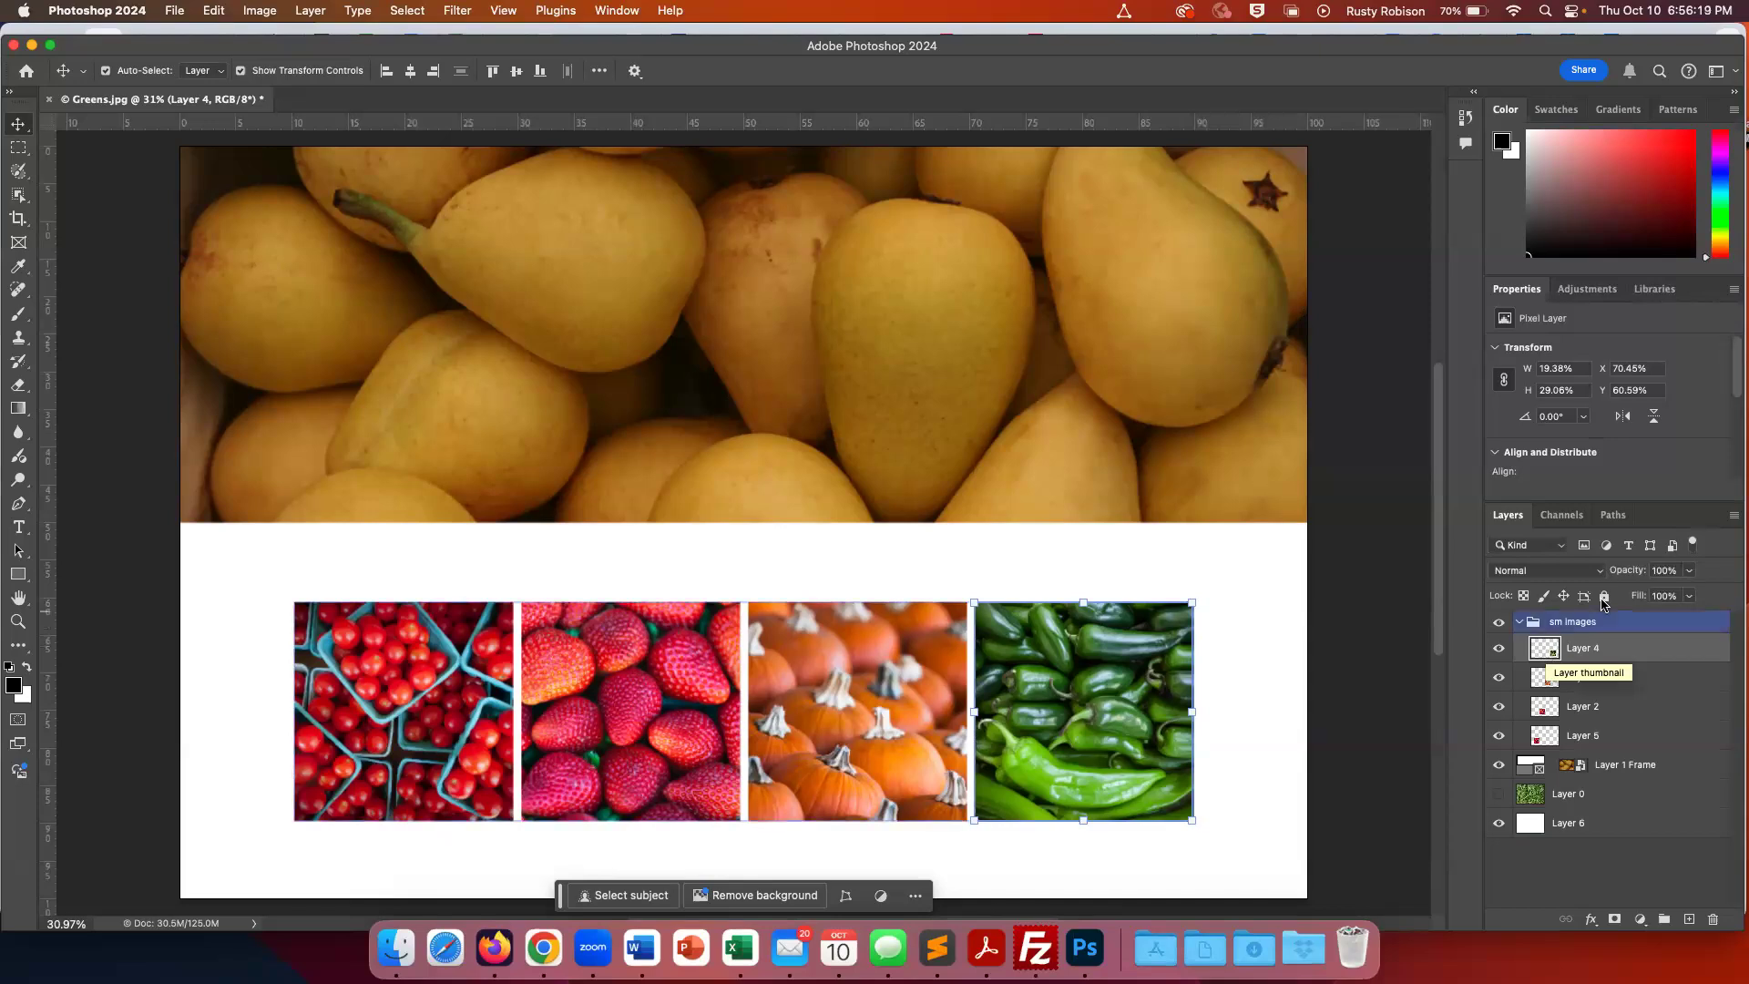
left_click(1733, 516)
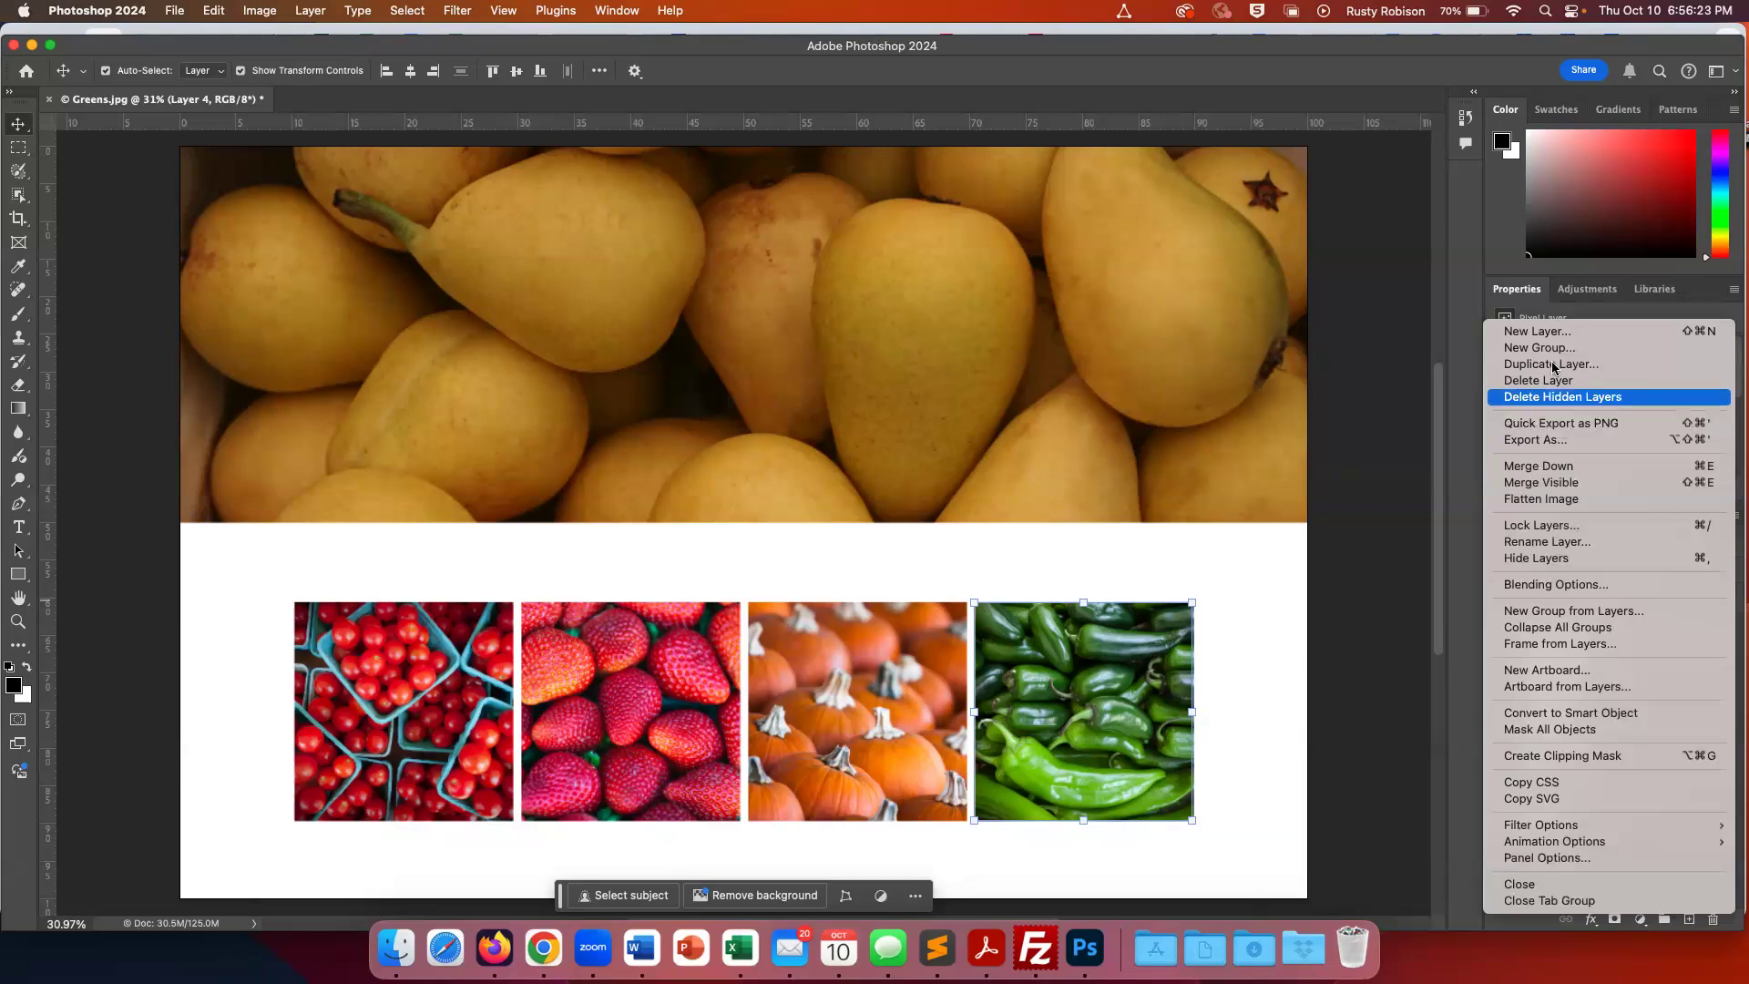
left_click(1560, 502)
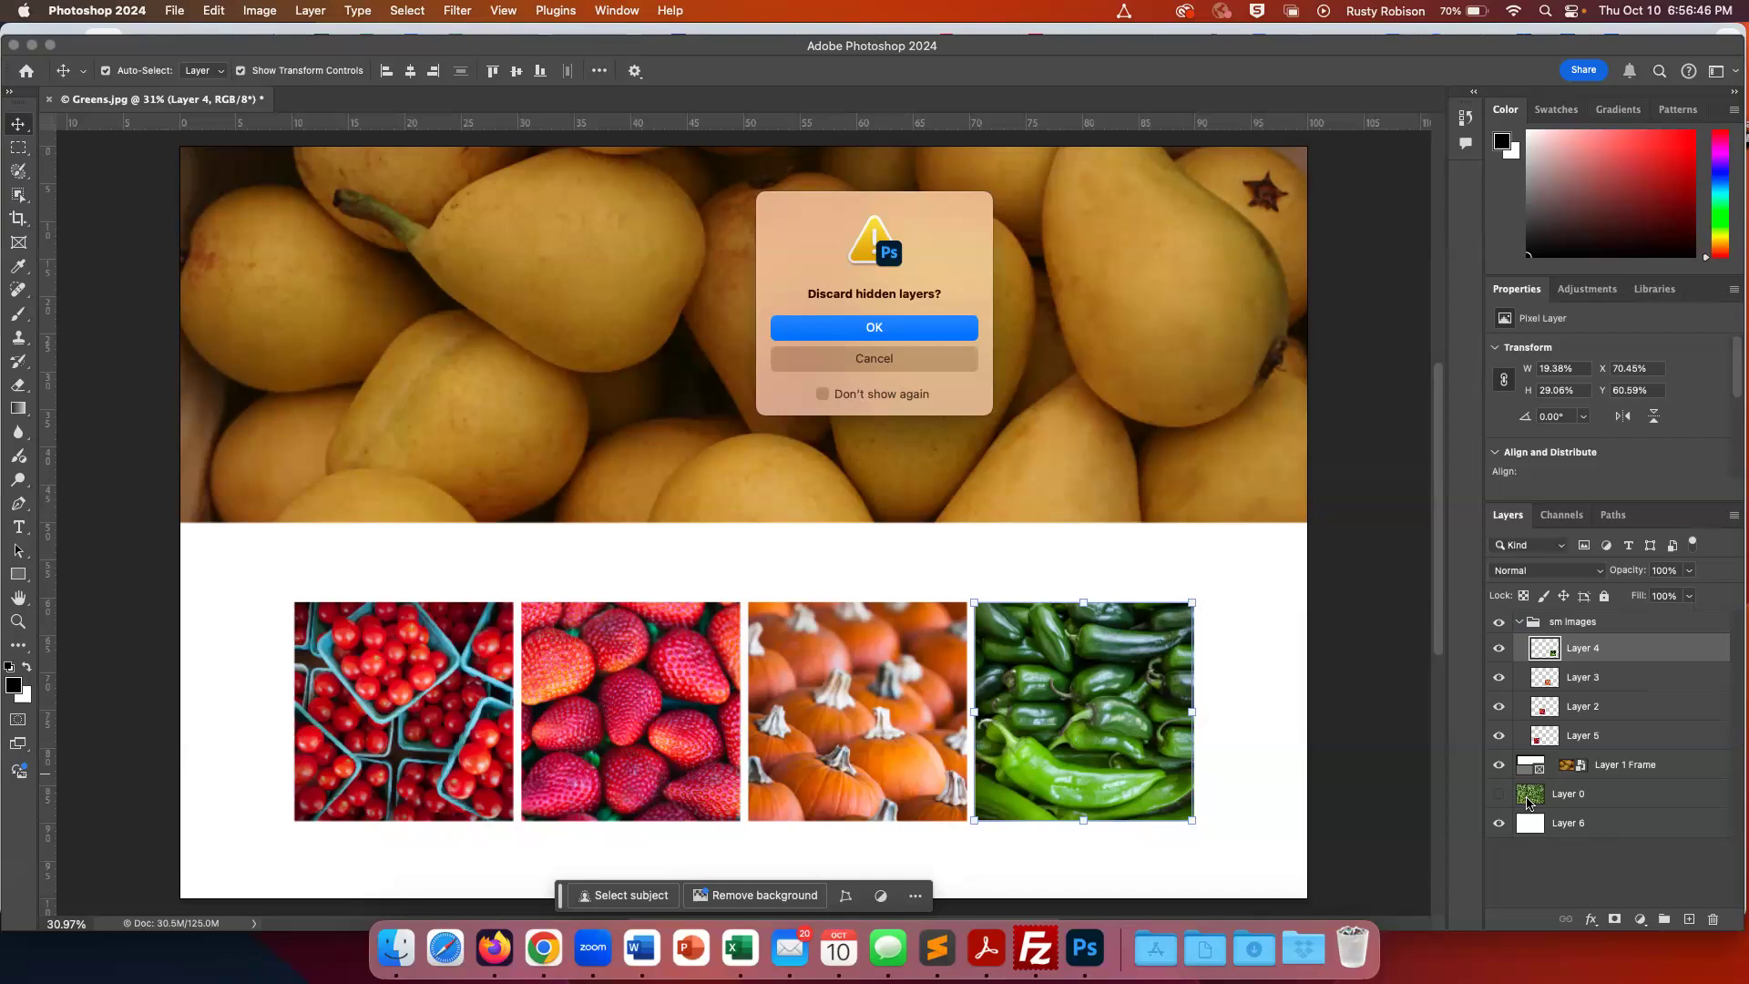
left_click(872, 330)
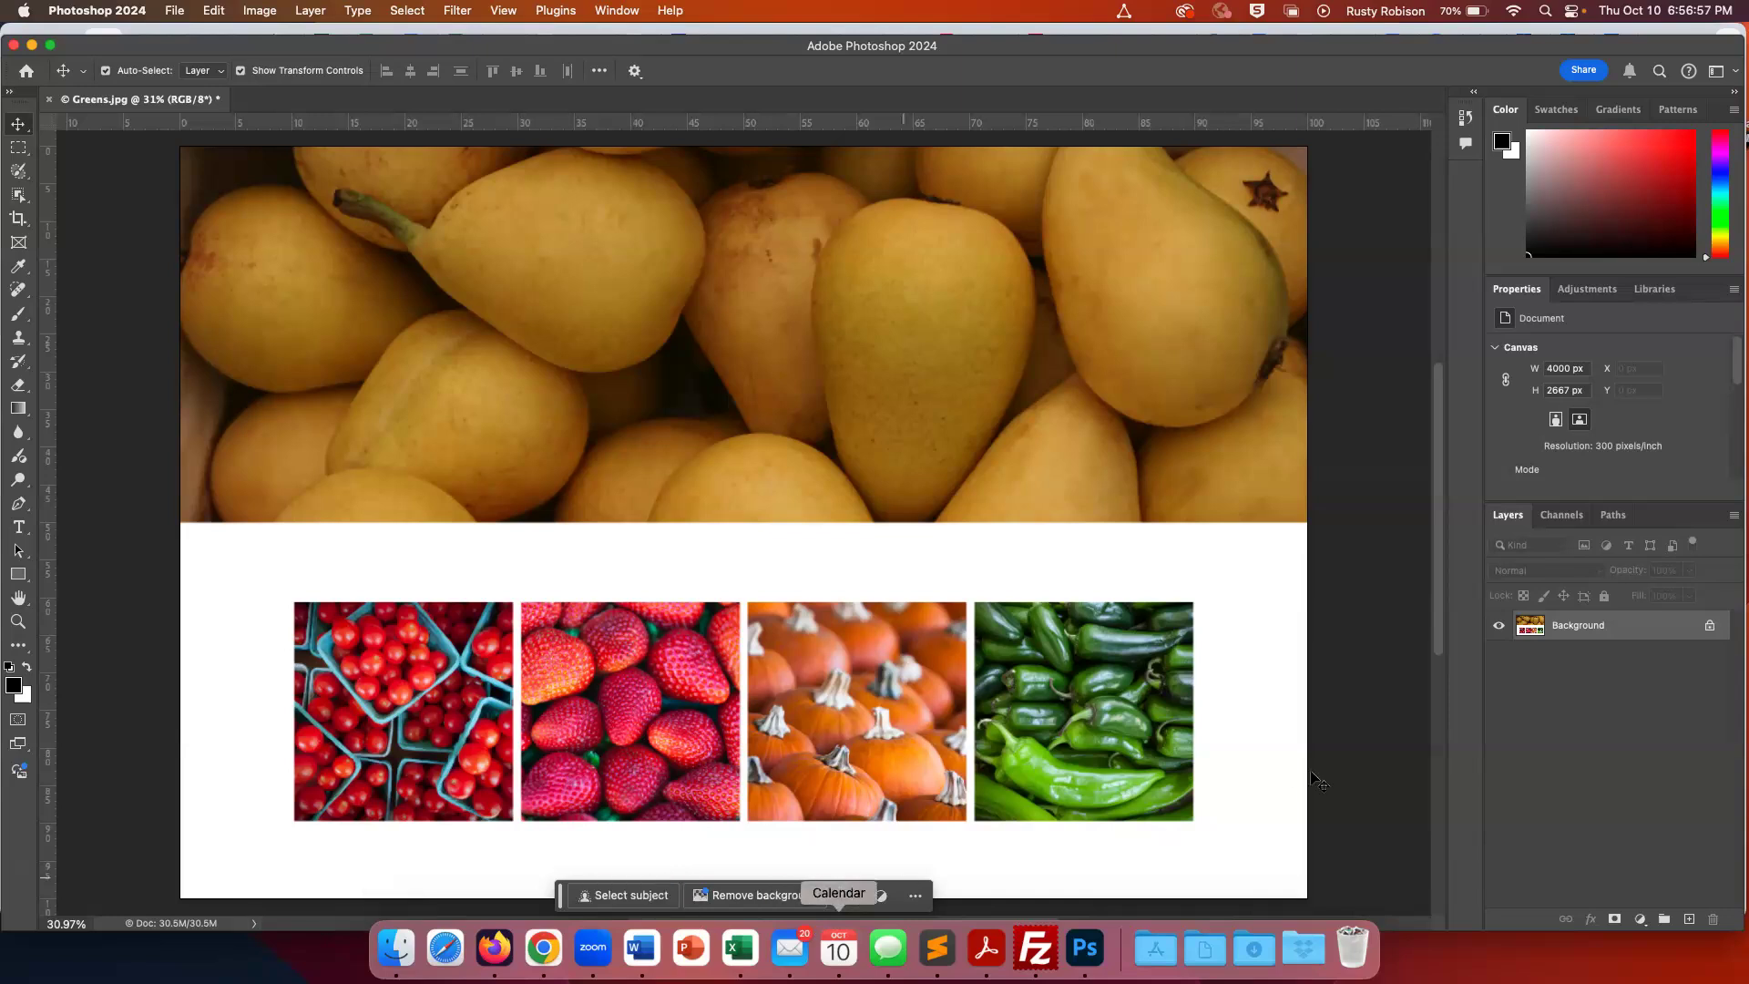
key("super+z")
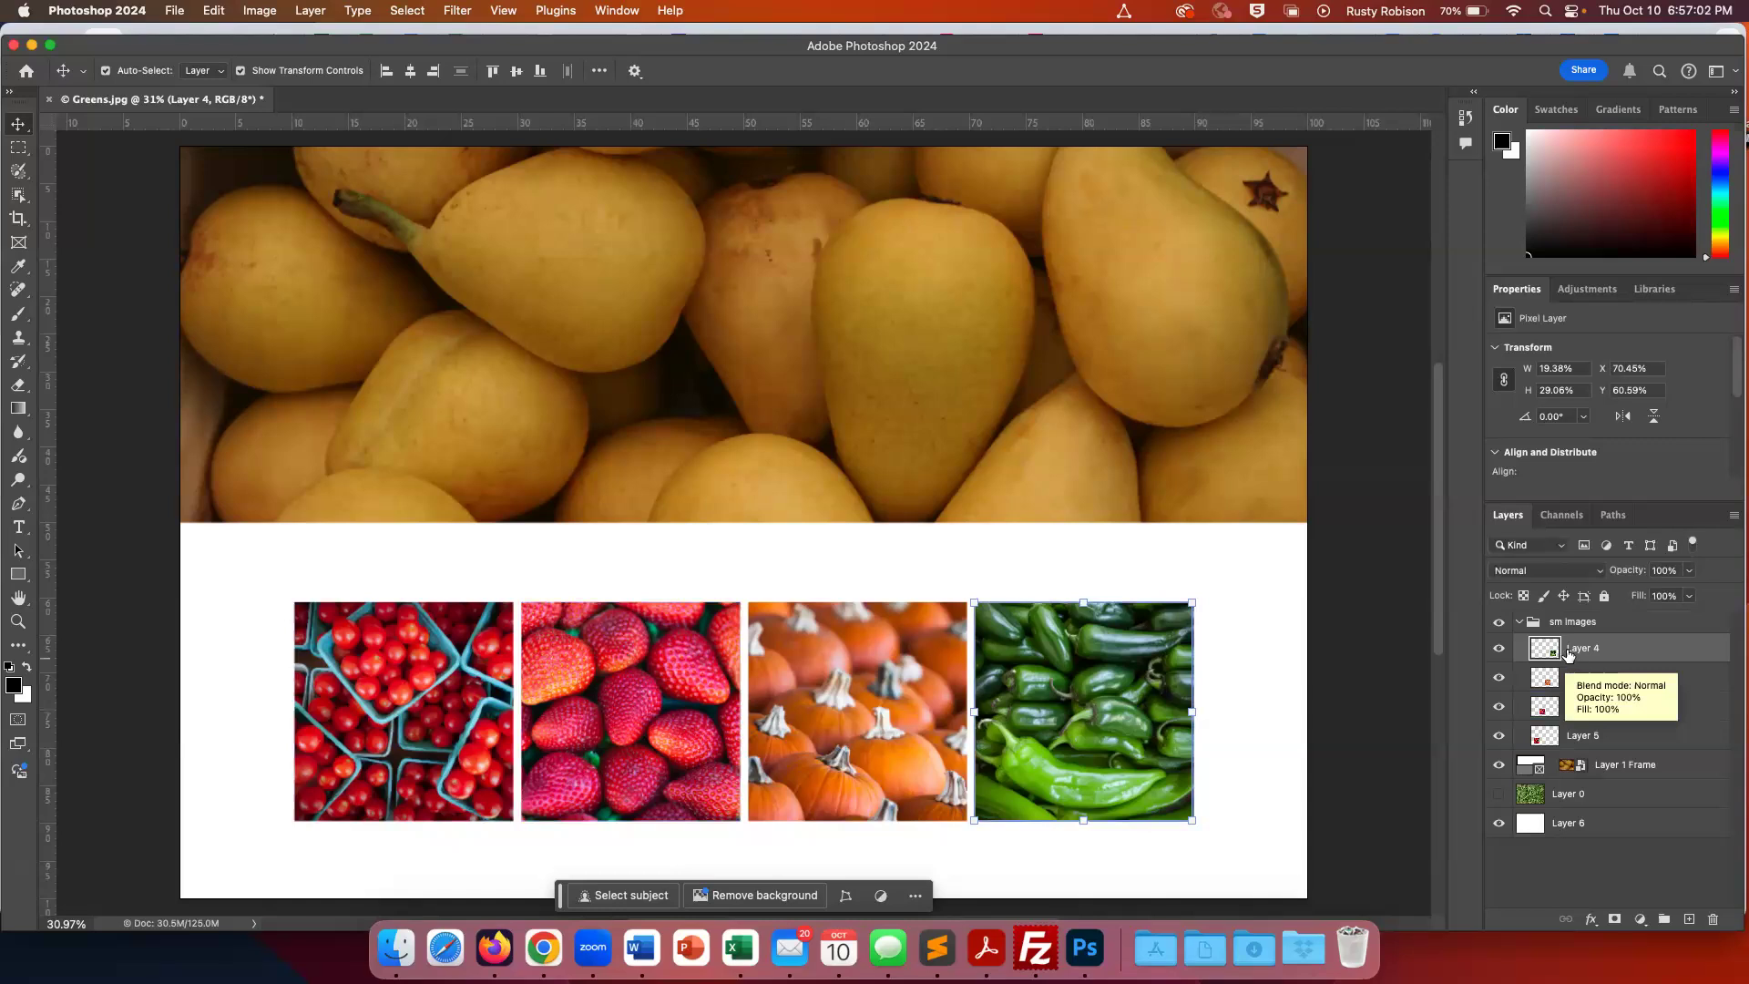
Select Layer 5, switch to Finder, and open Logo.tif from the 07 Layers folder in Photoshop without updating its text layers
left_click(1568, 735)
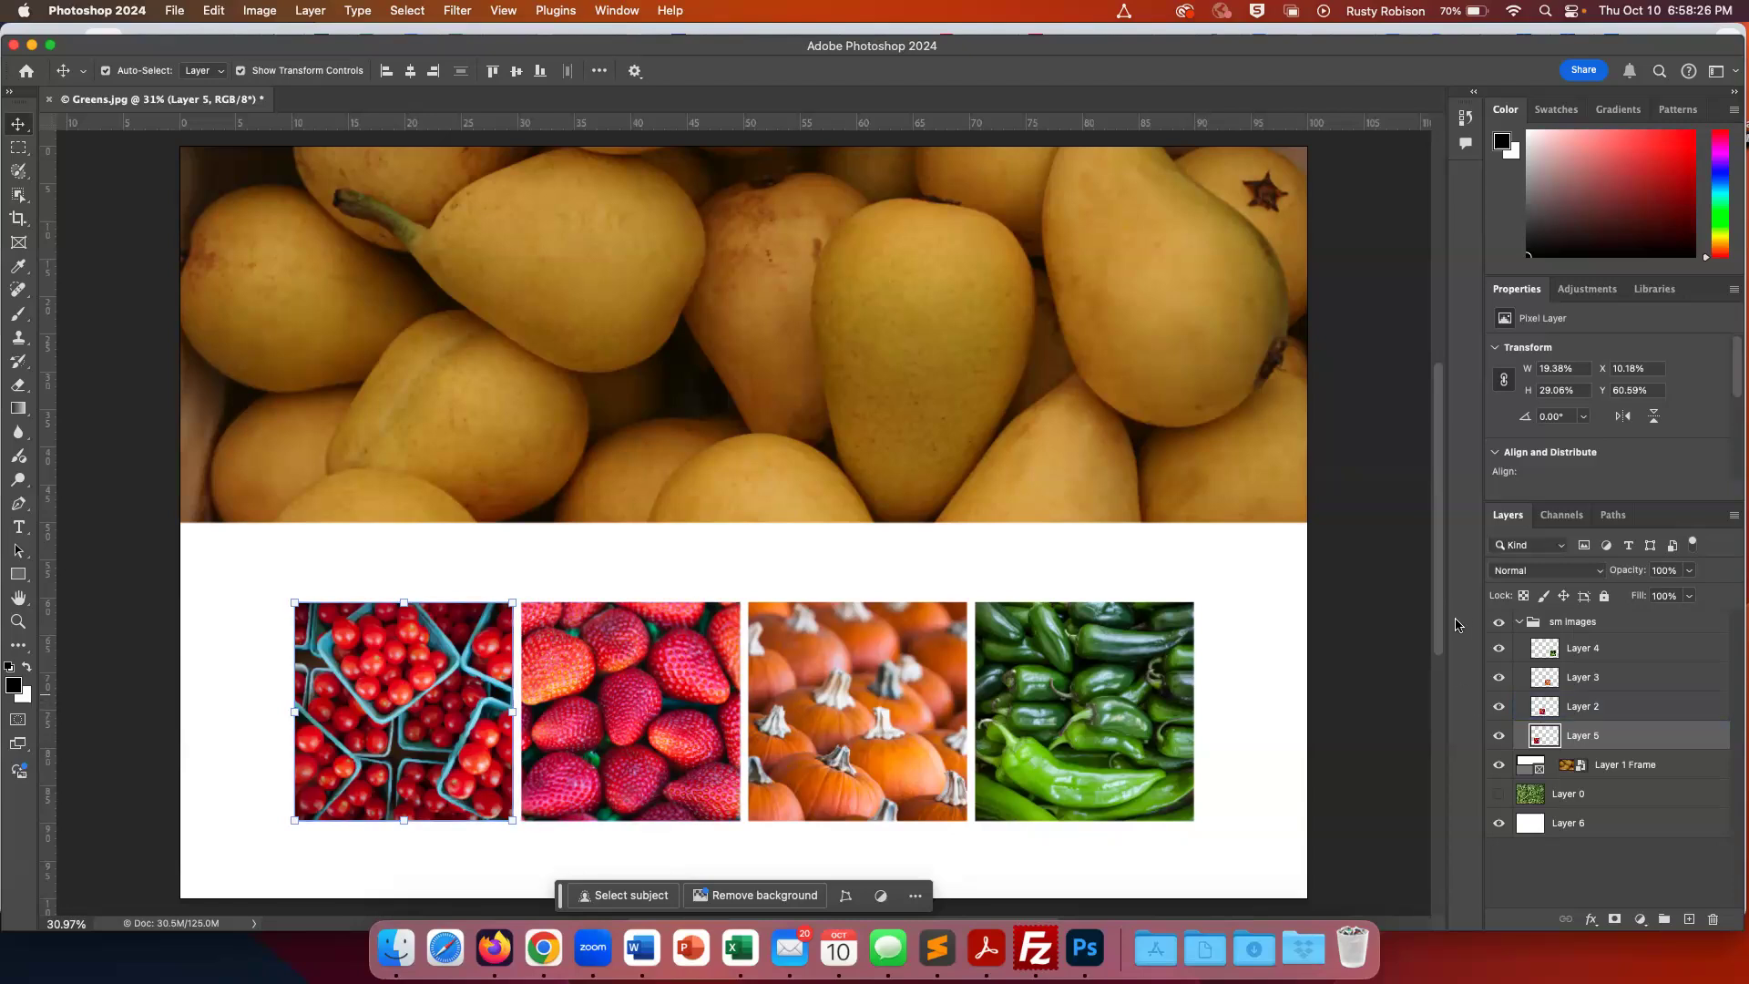
key("super+Tab")
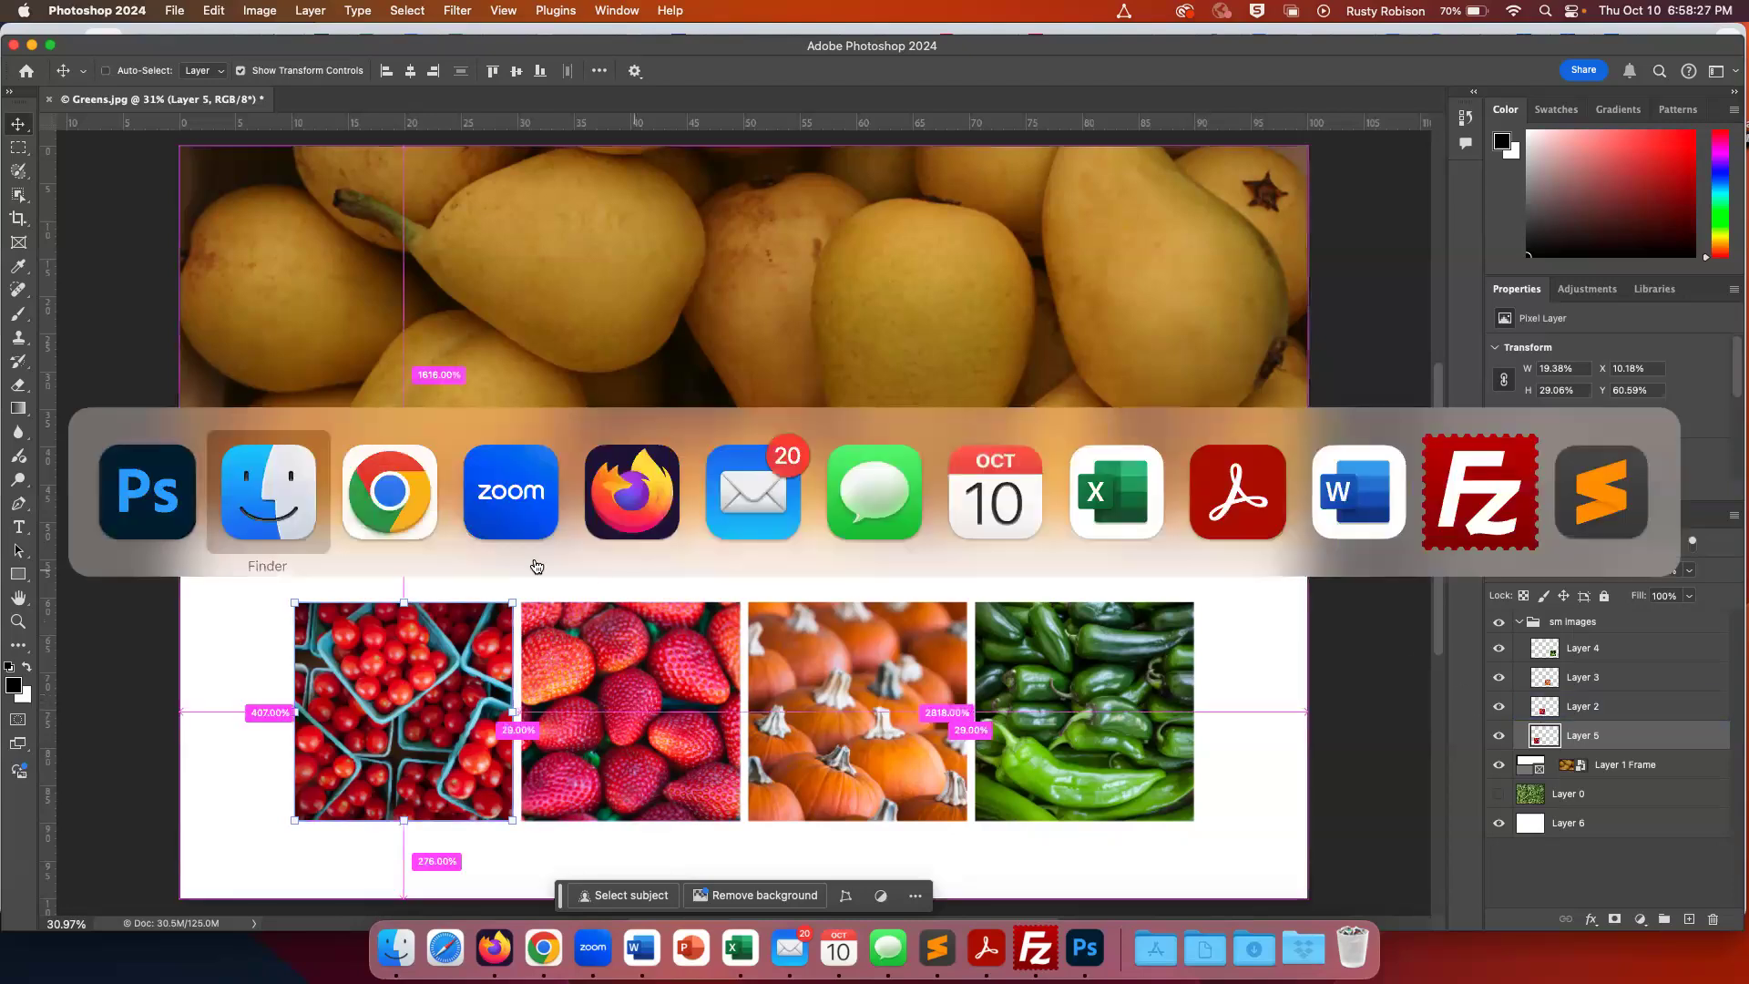
left_click(273, 489)
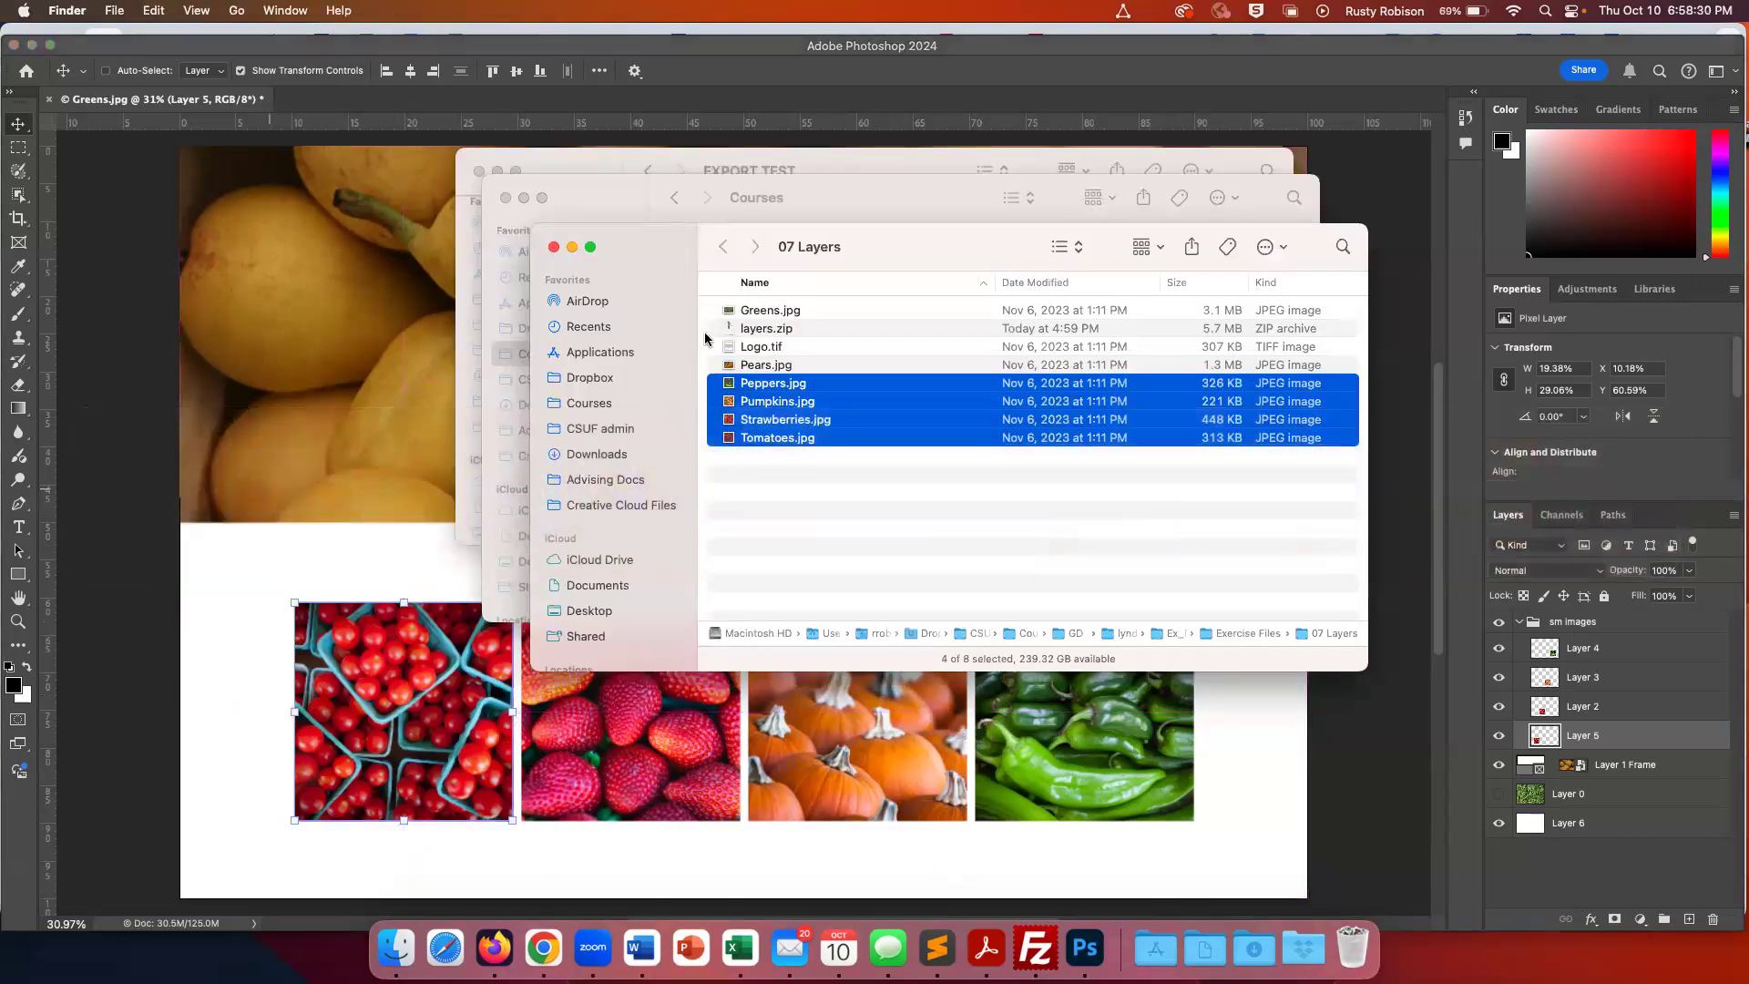
left_click(742, 335)
left_click(742, 347)
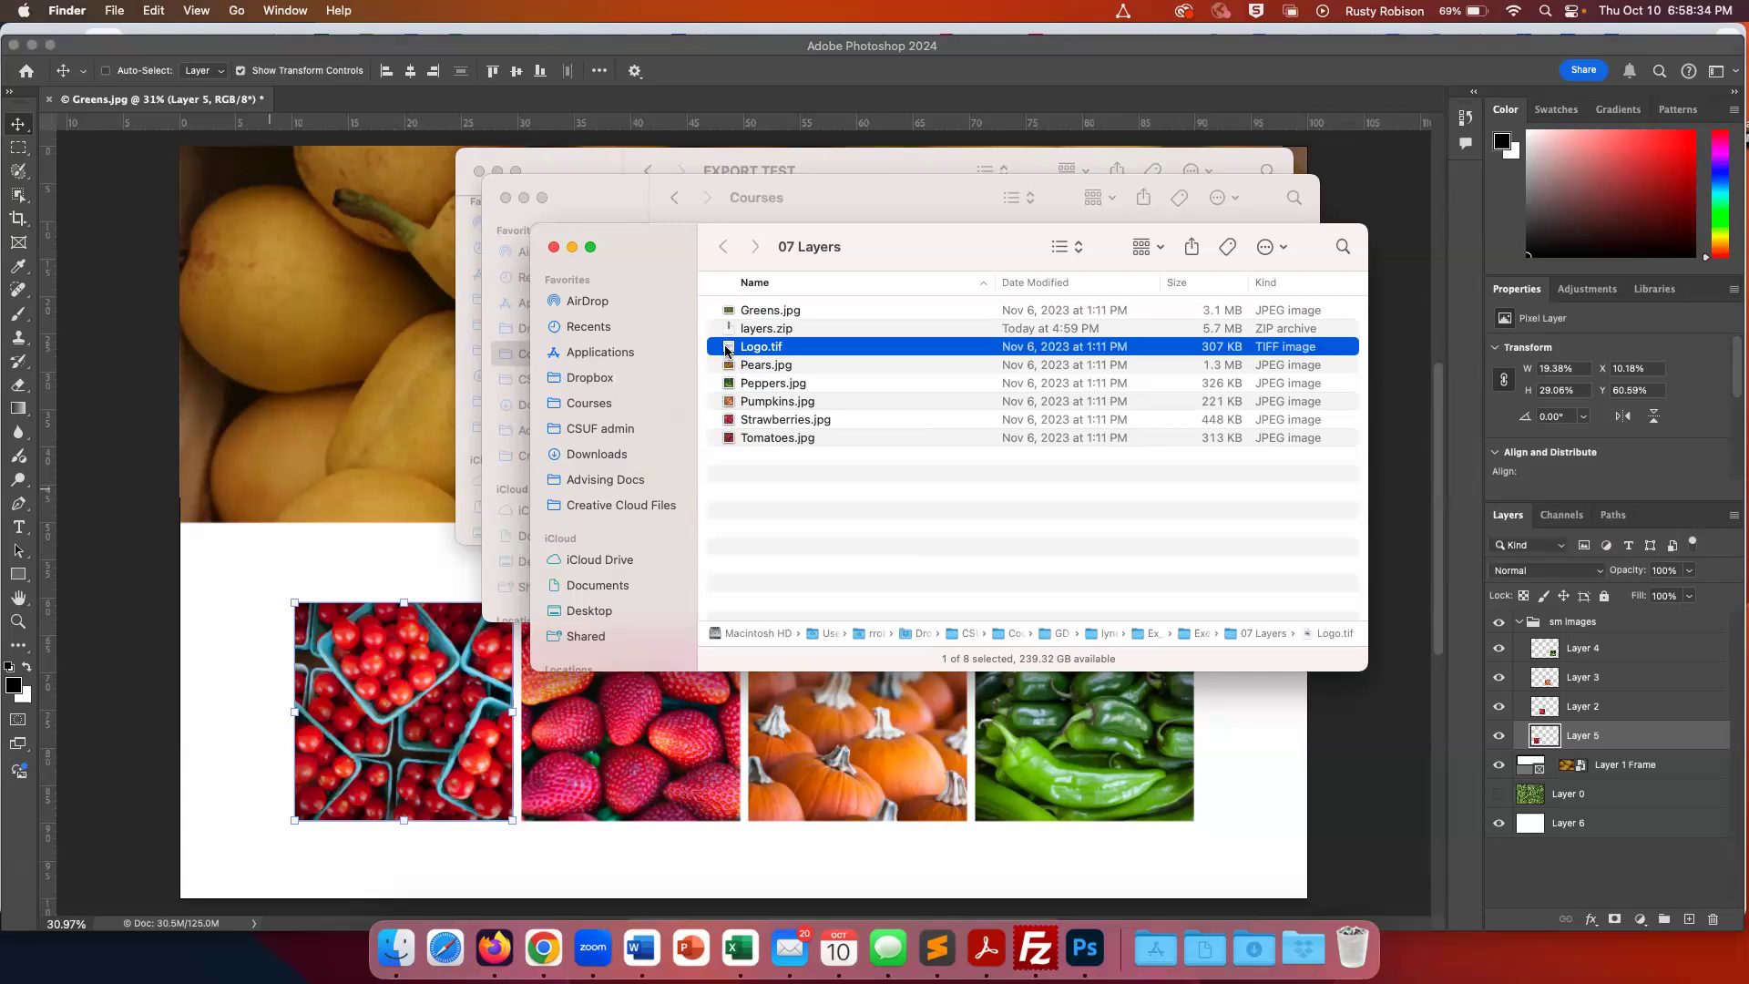
right_click(728, 348)
mouse_move(785, 377)
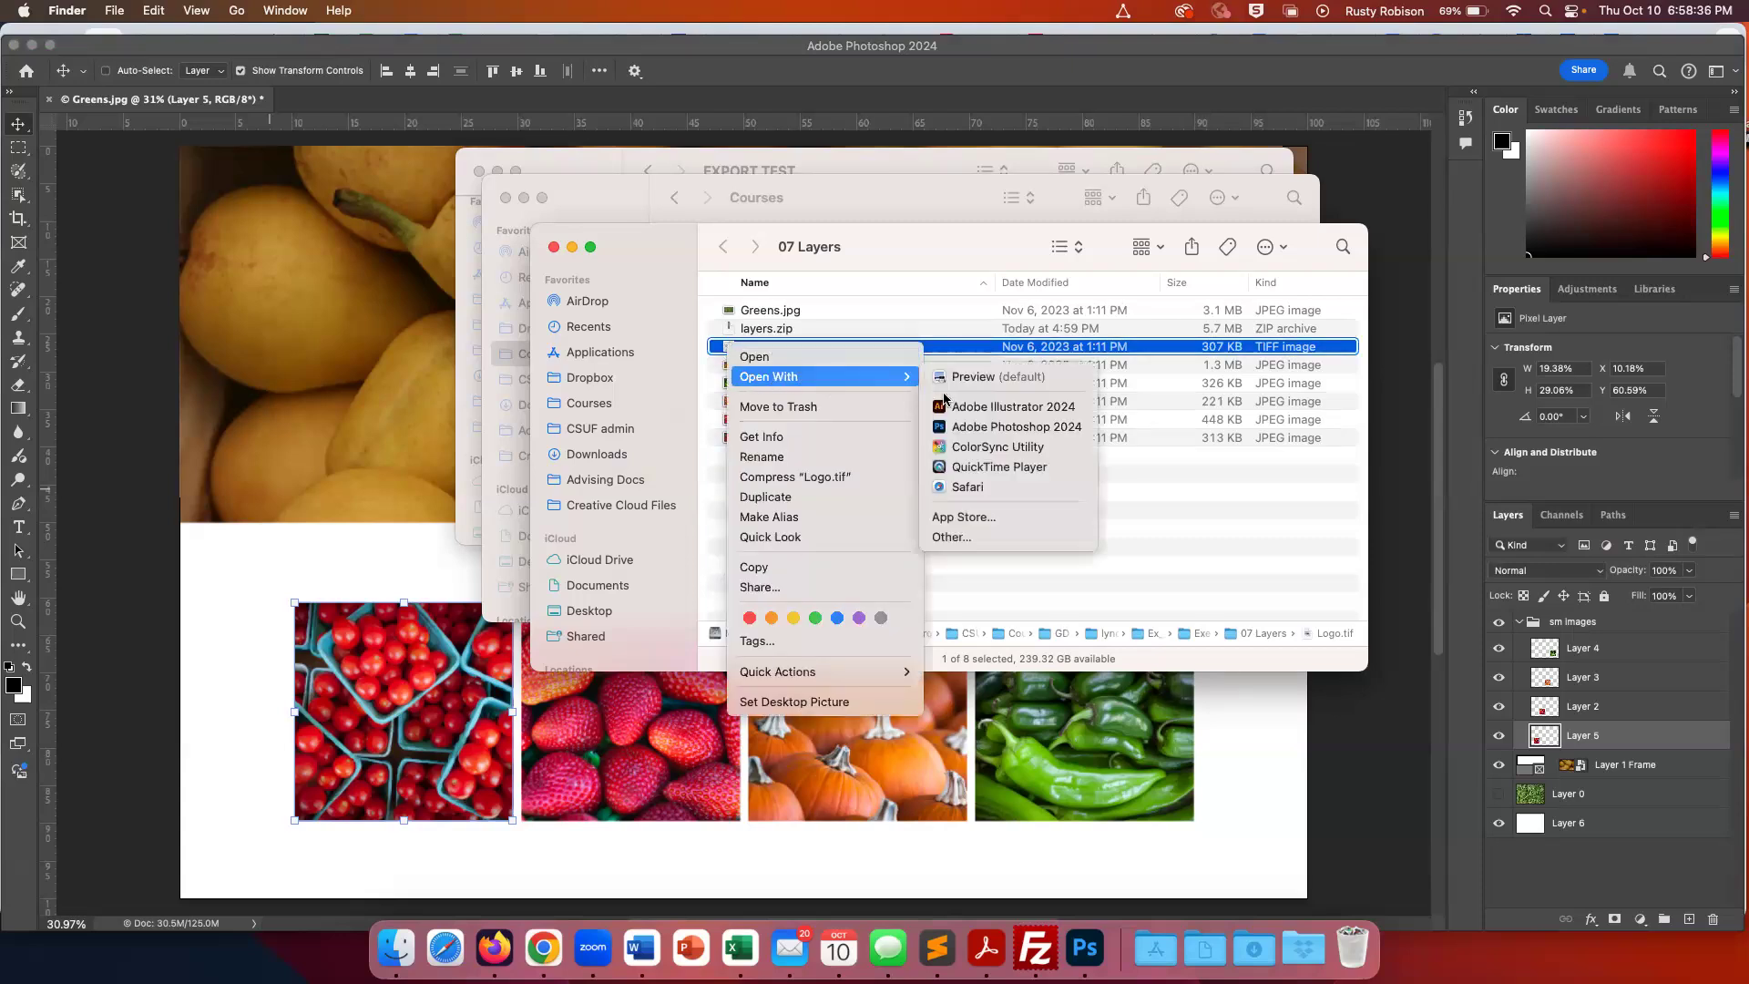
left_click(986, 426)
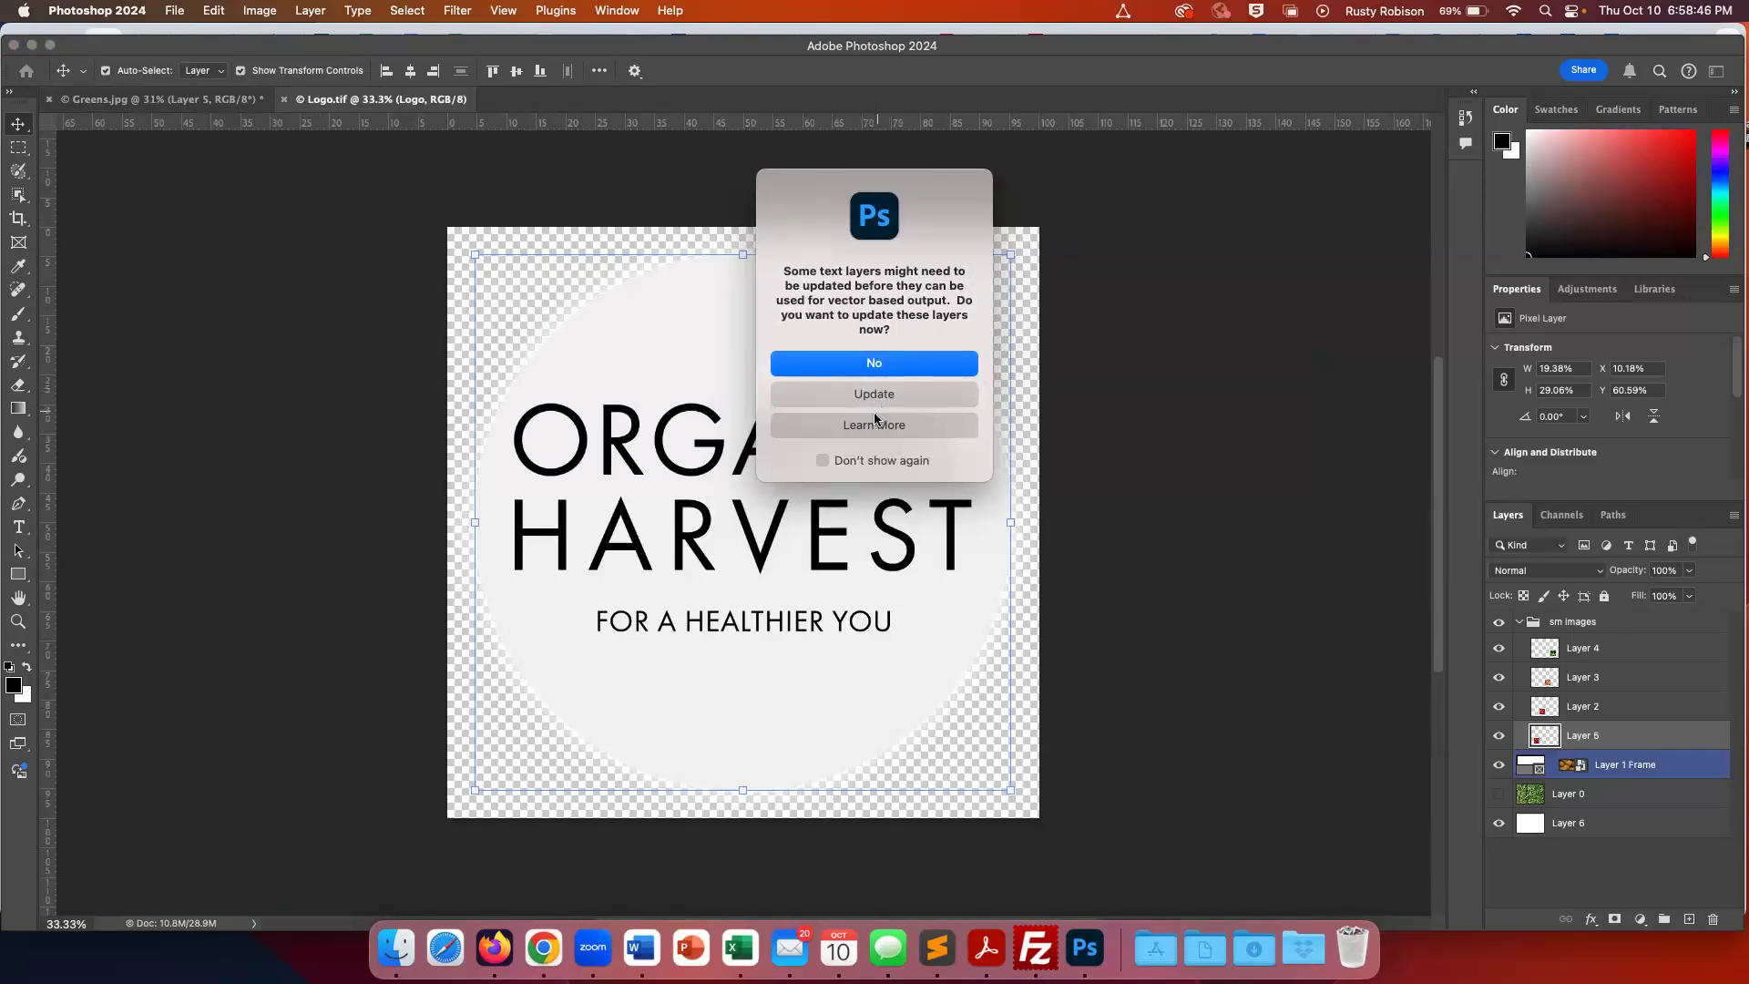
left_click(886, 364)
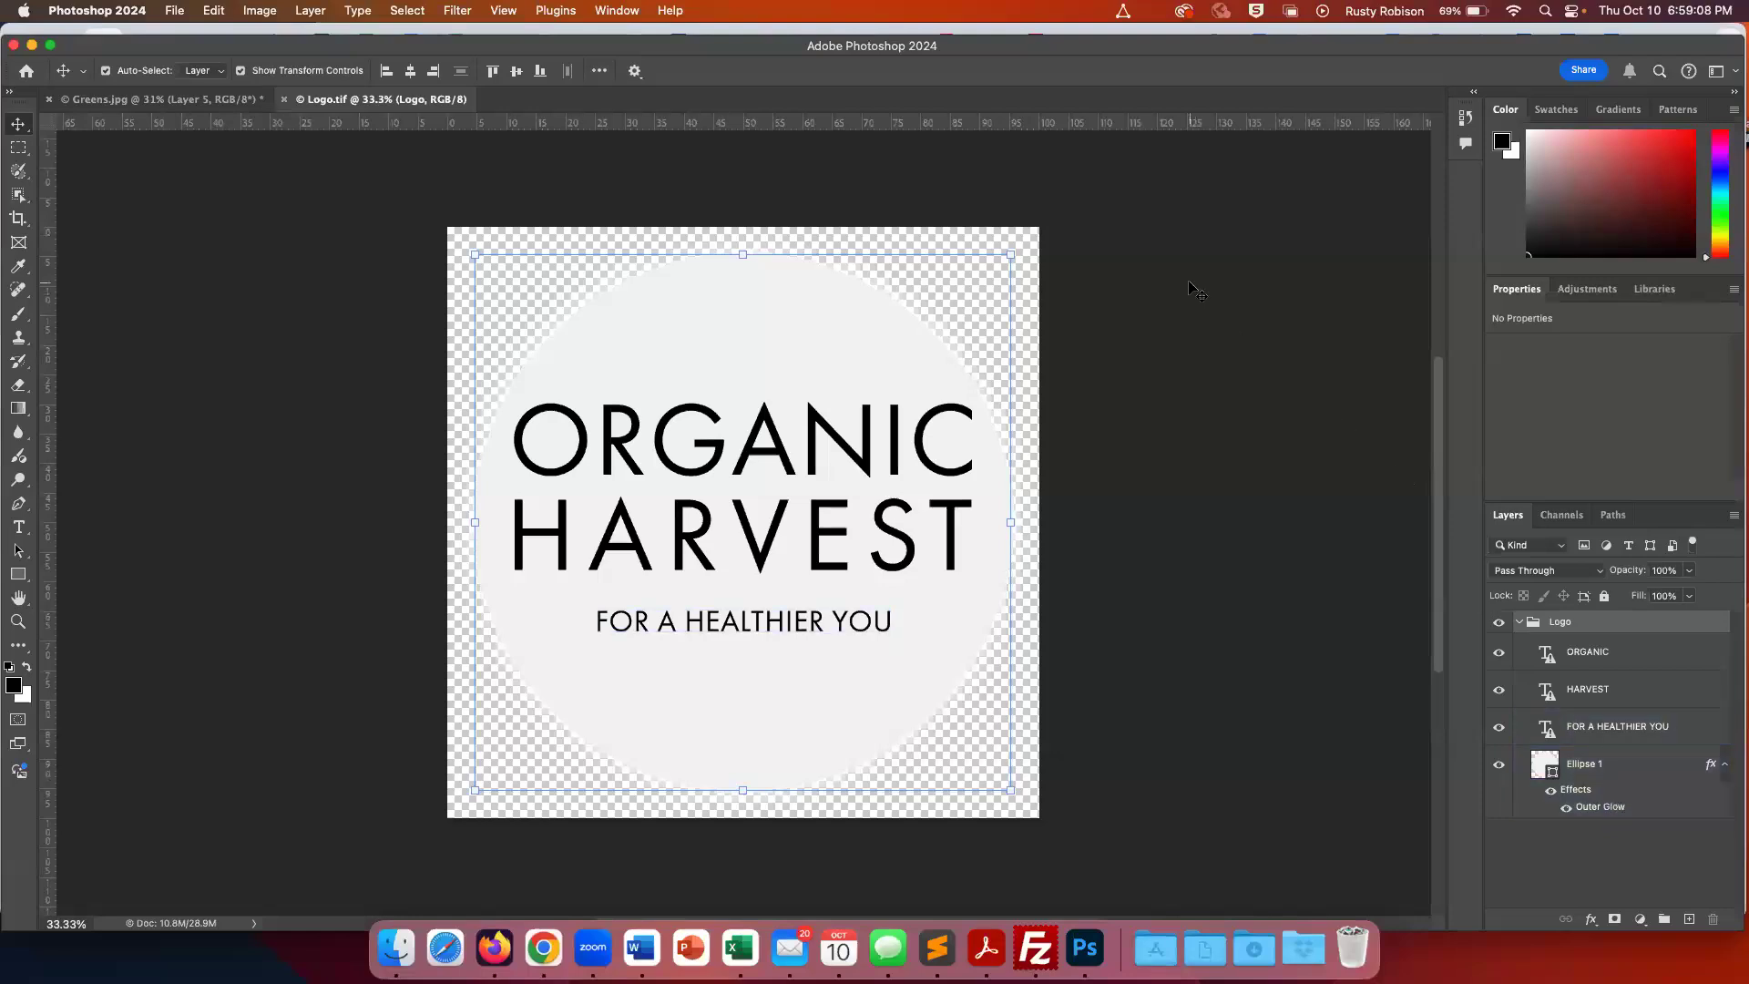
Tile the Greens.jpg and Logo.tif documents vertically
left_click(502, 12)
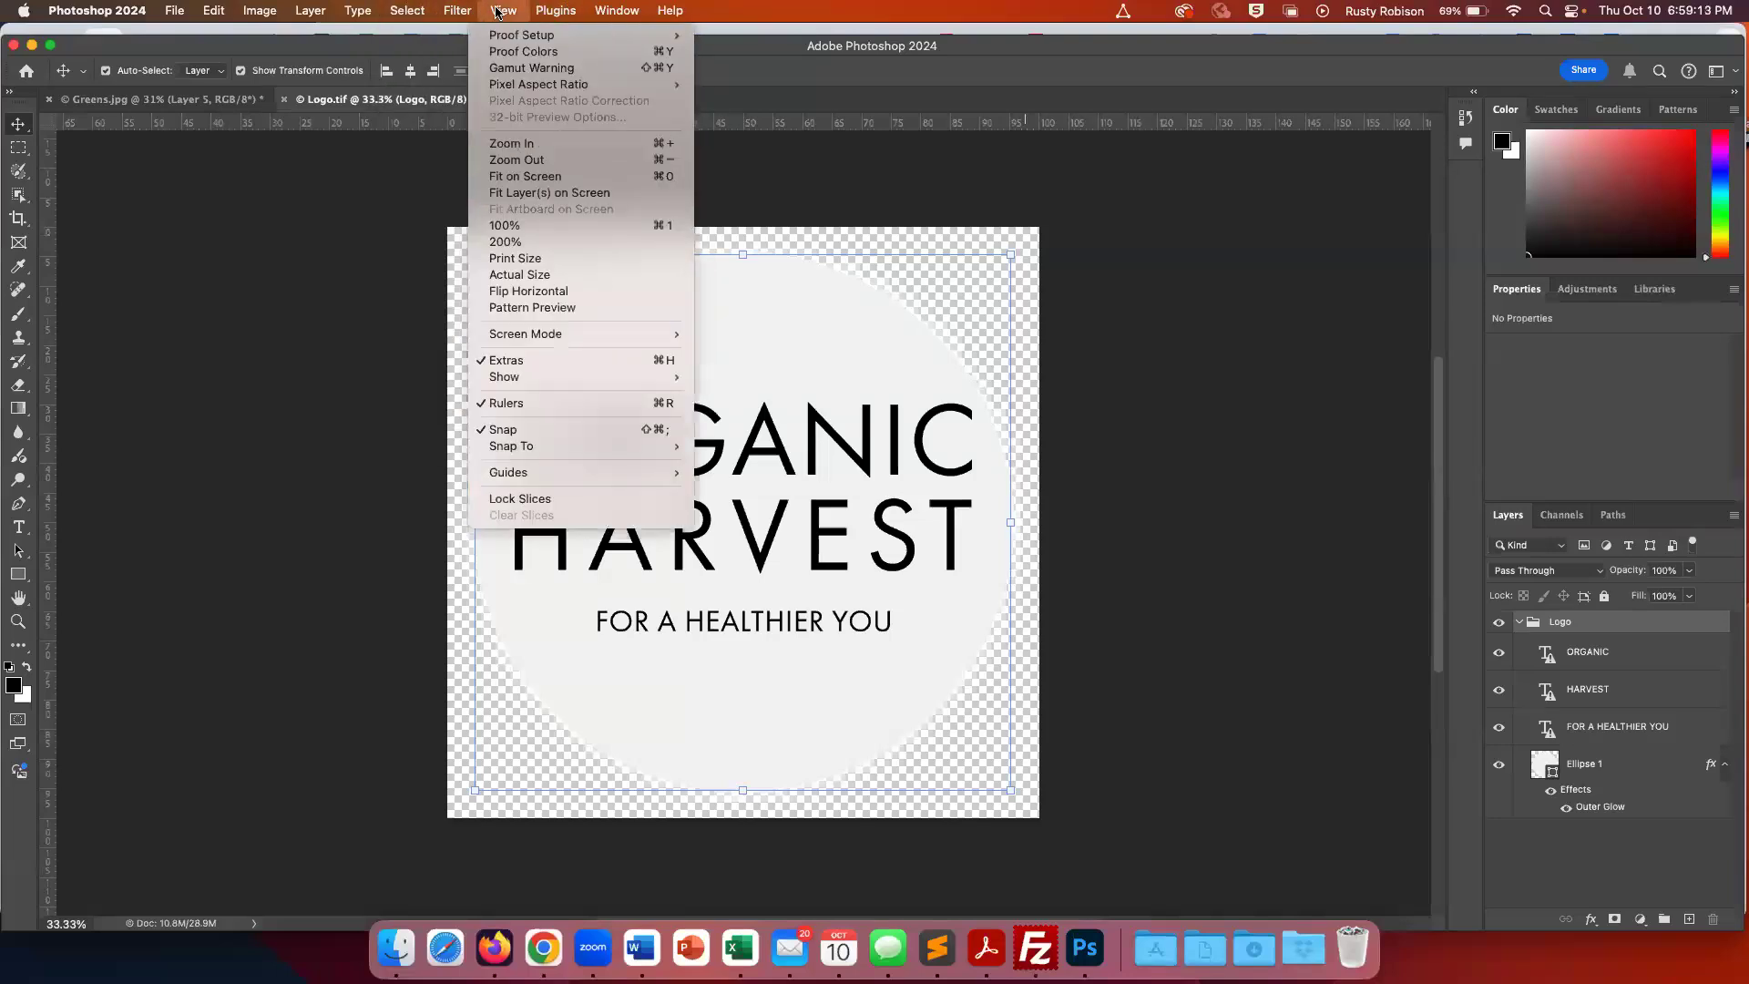
mouse_move(625, 36)
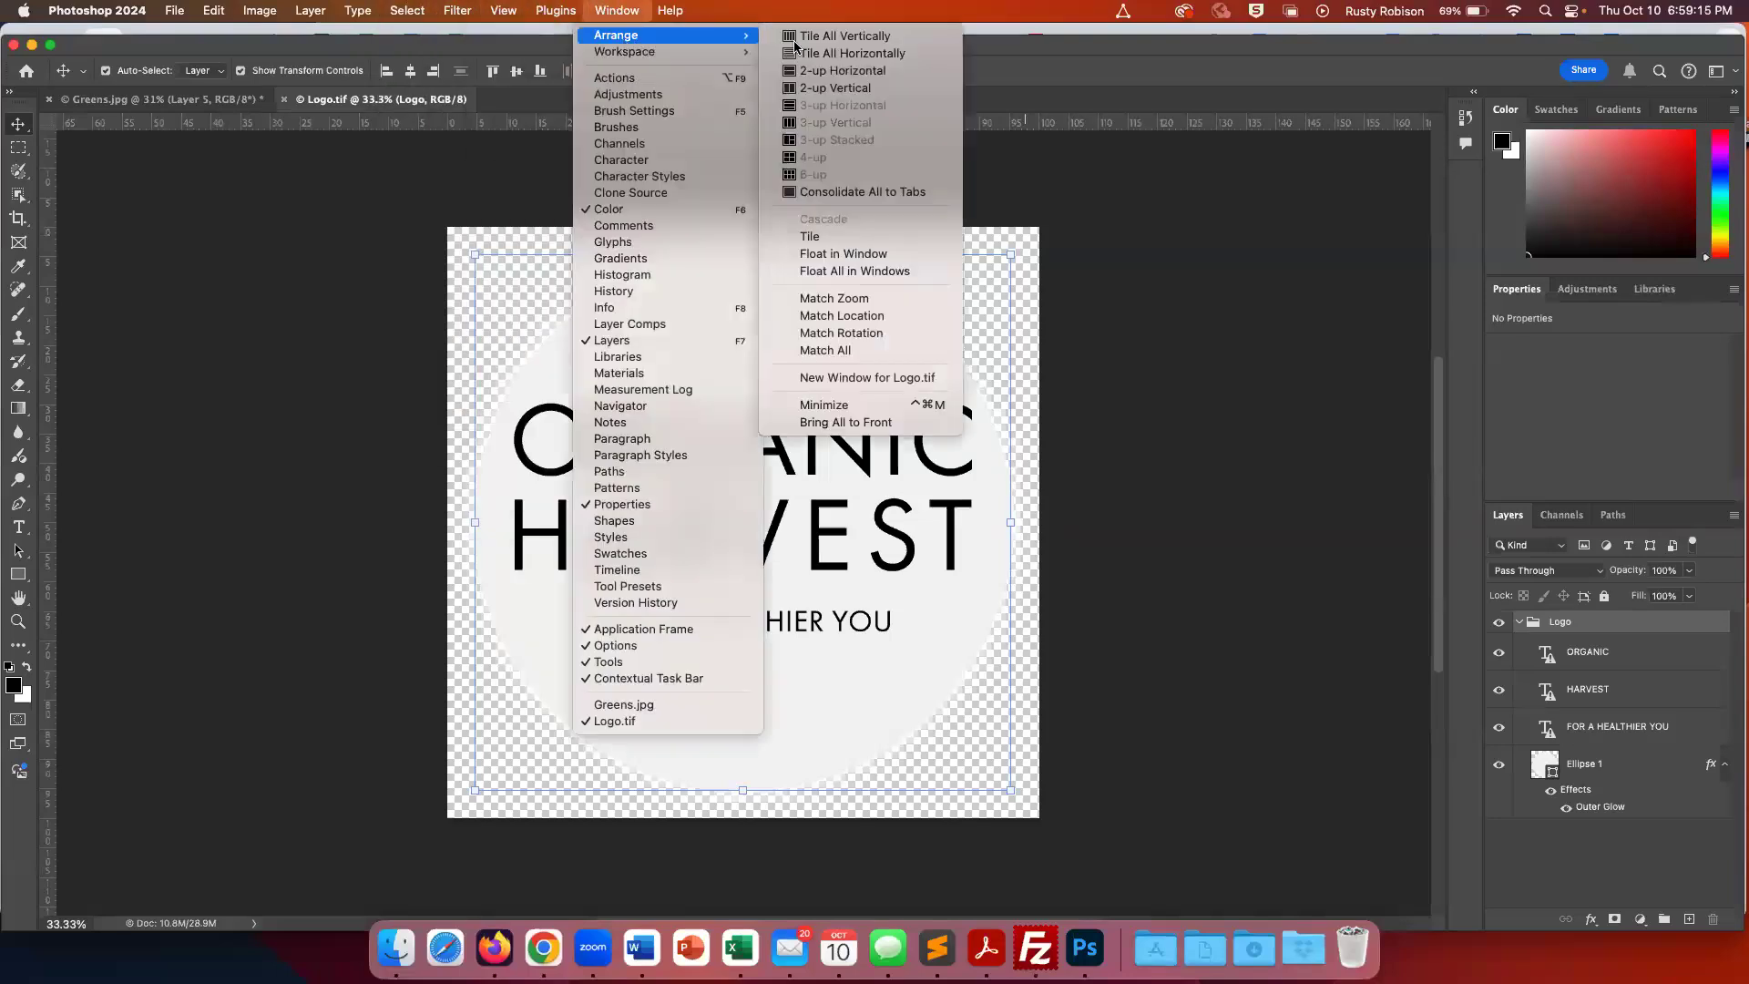
left_click(821, 41)
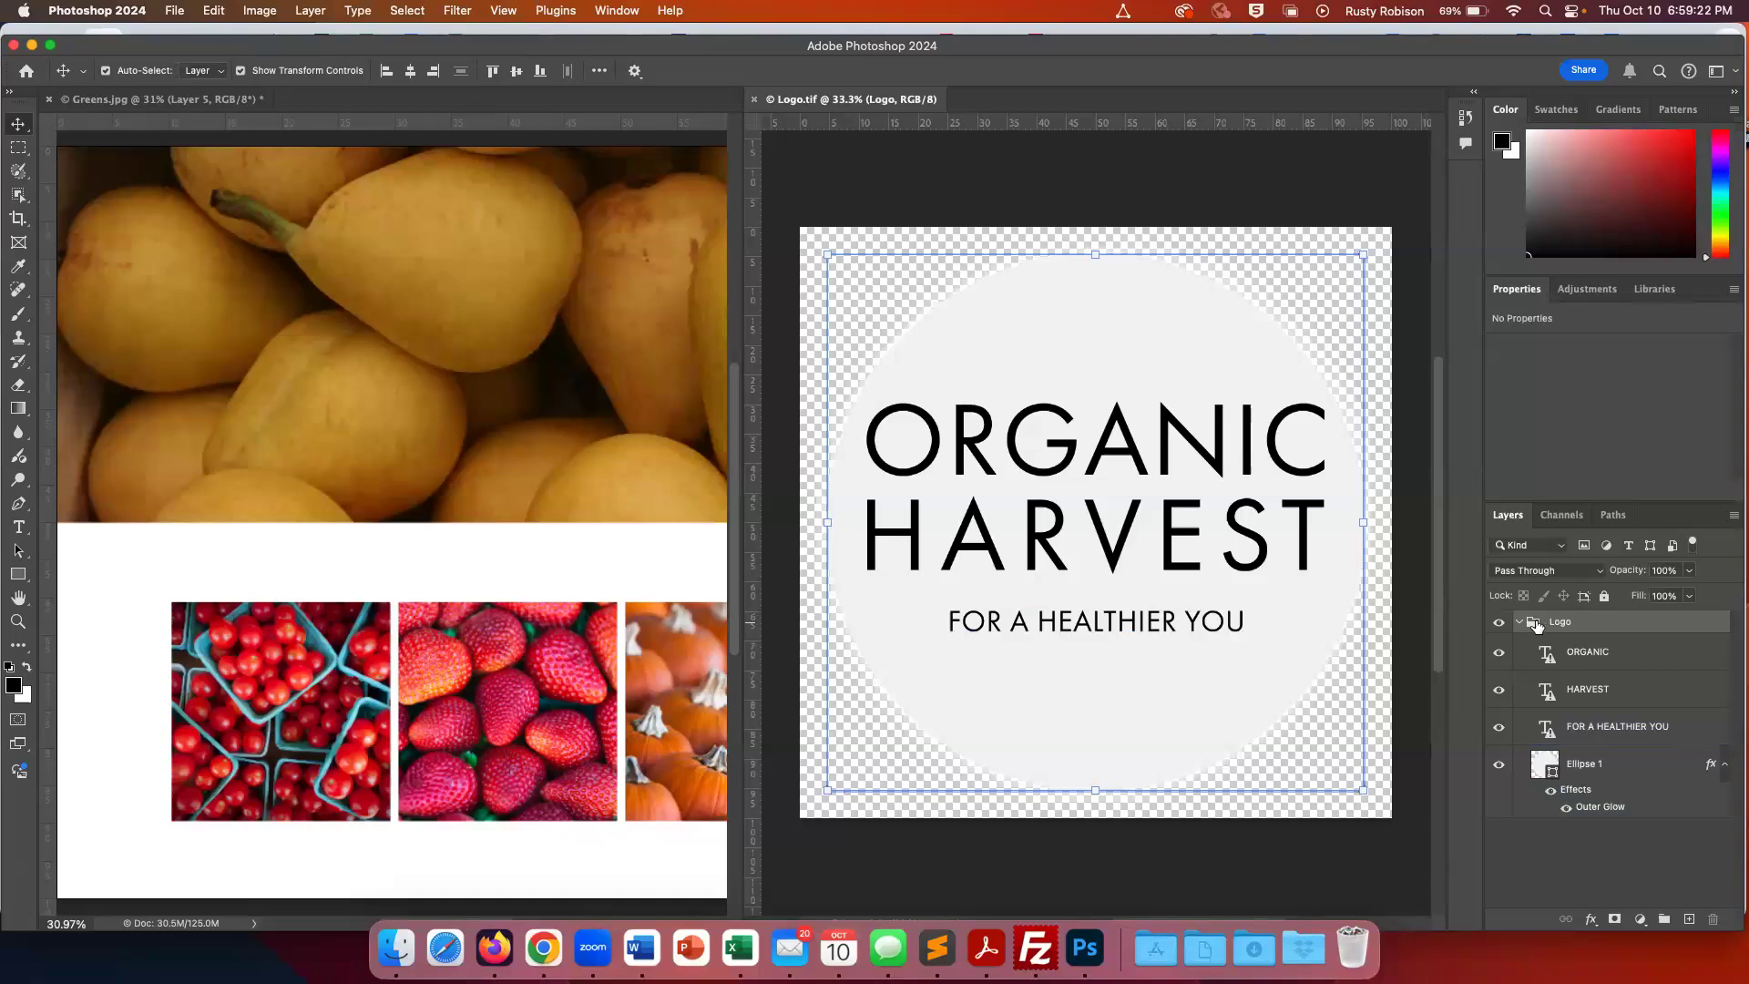
Copy the Logo group into Greens.jpg, accepting the colour profile conversion, and close Logo.tif
left_click_drag(1535, 626, 364, 478)
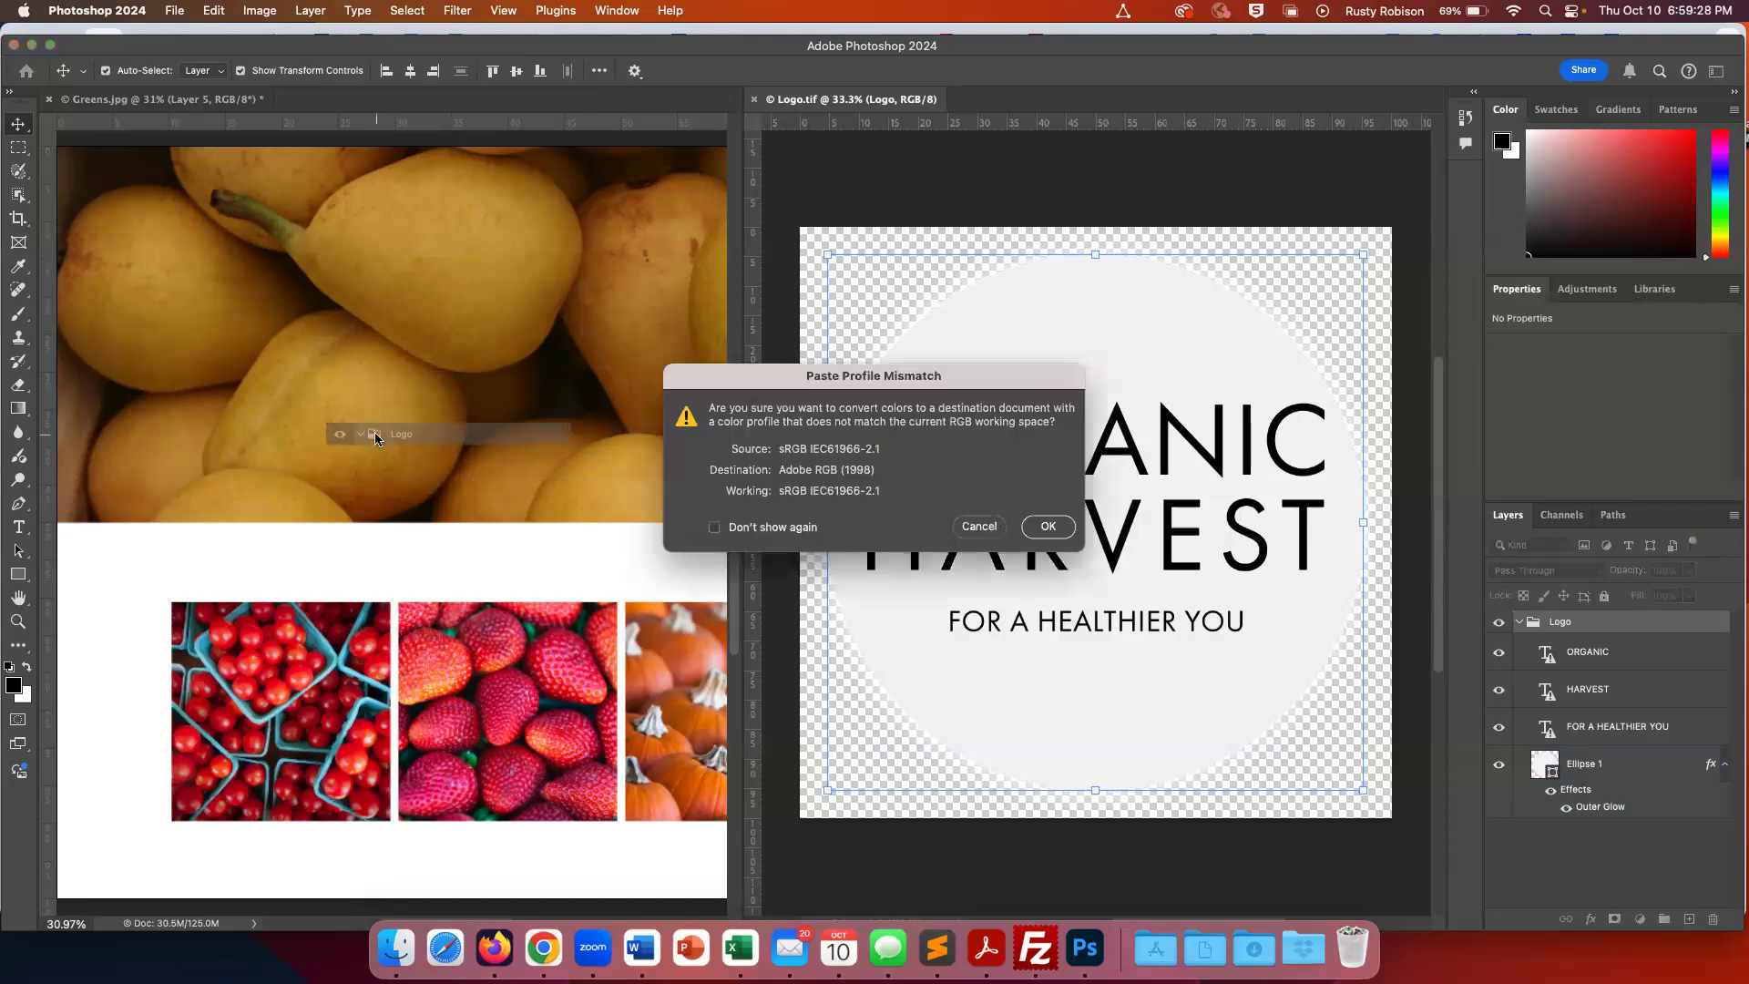
left_click(1047, 527)
left_click(756, 105)
left_click(902, 377)
left_click(942, 450)
left_click(942, 525)
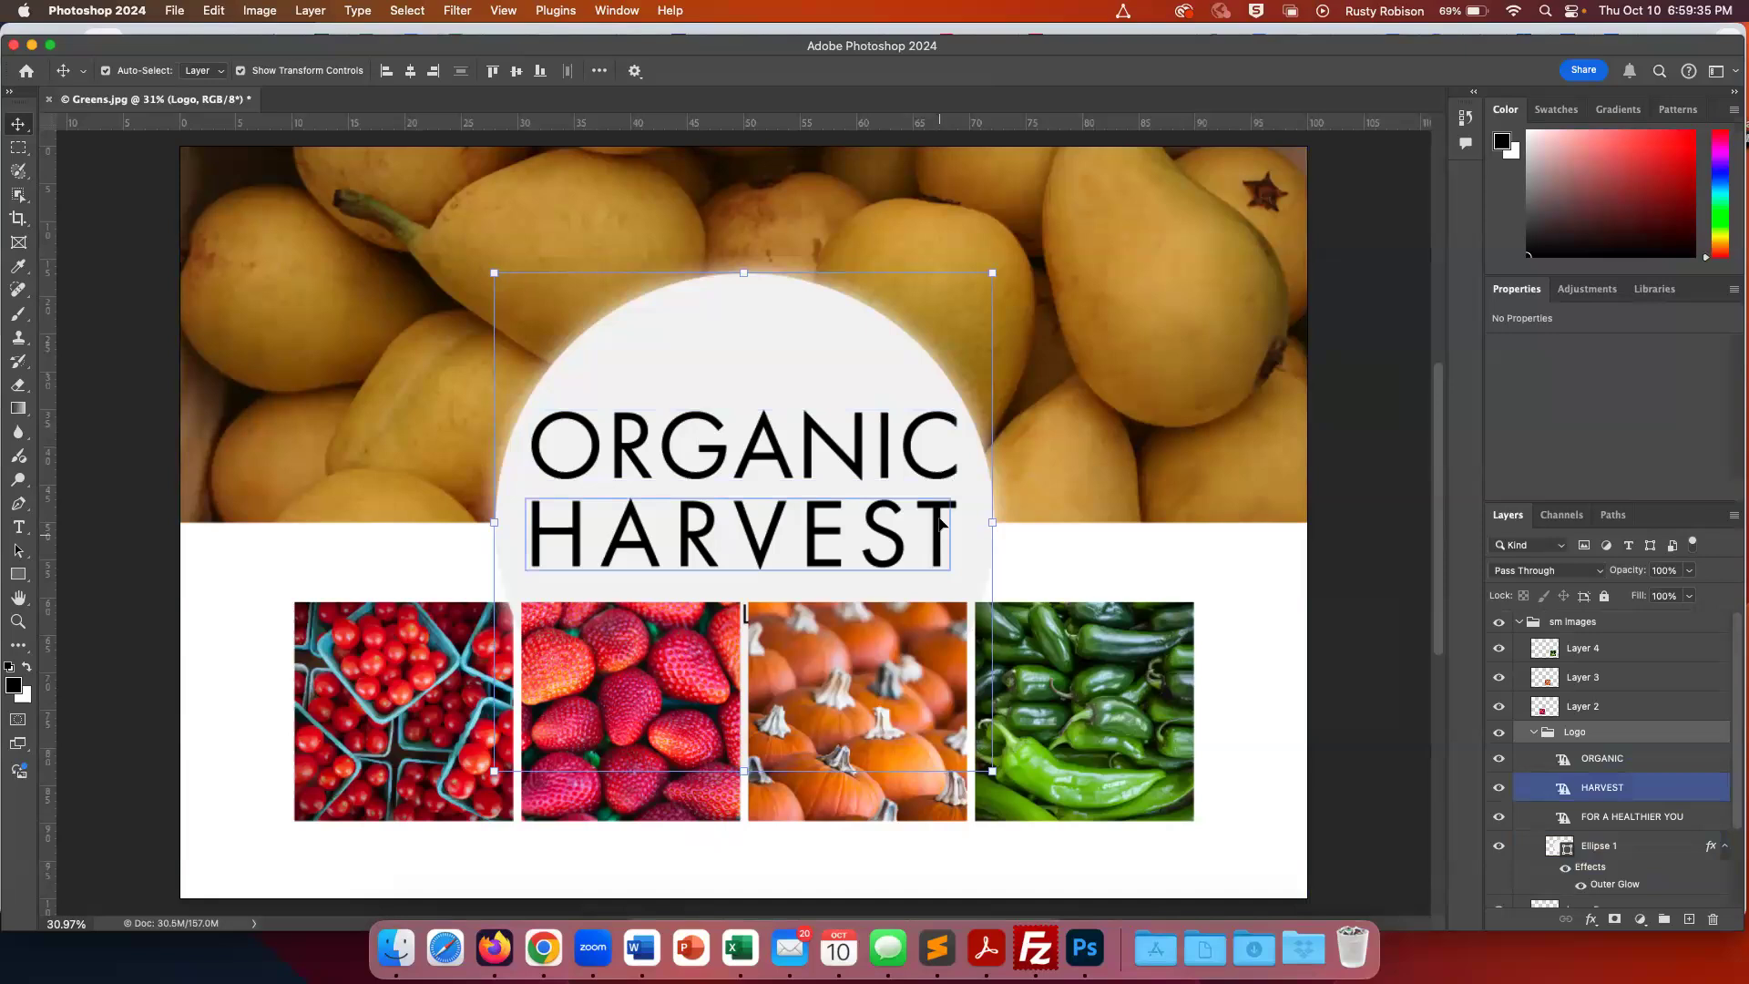
Move the Logo group out of the sm images group to the top of the layer stack
left_click(861, 354)
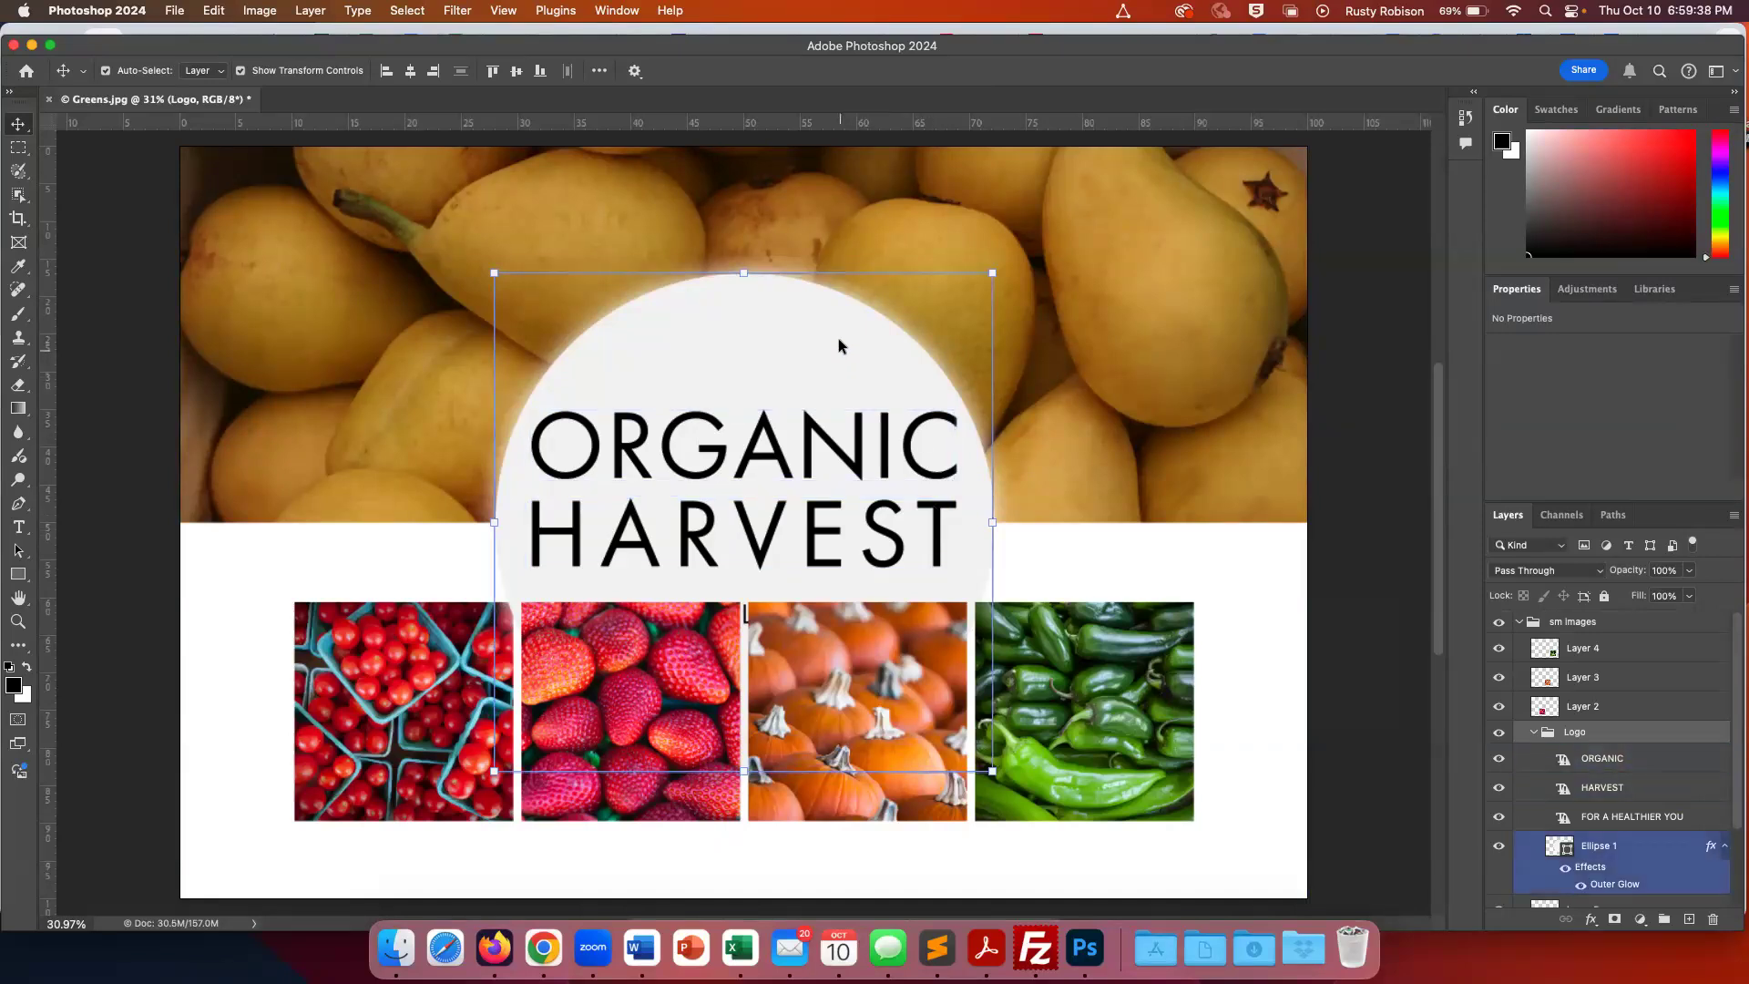
left_click(990, 769)
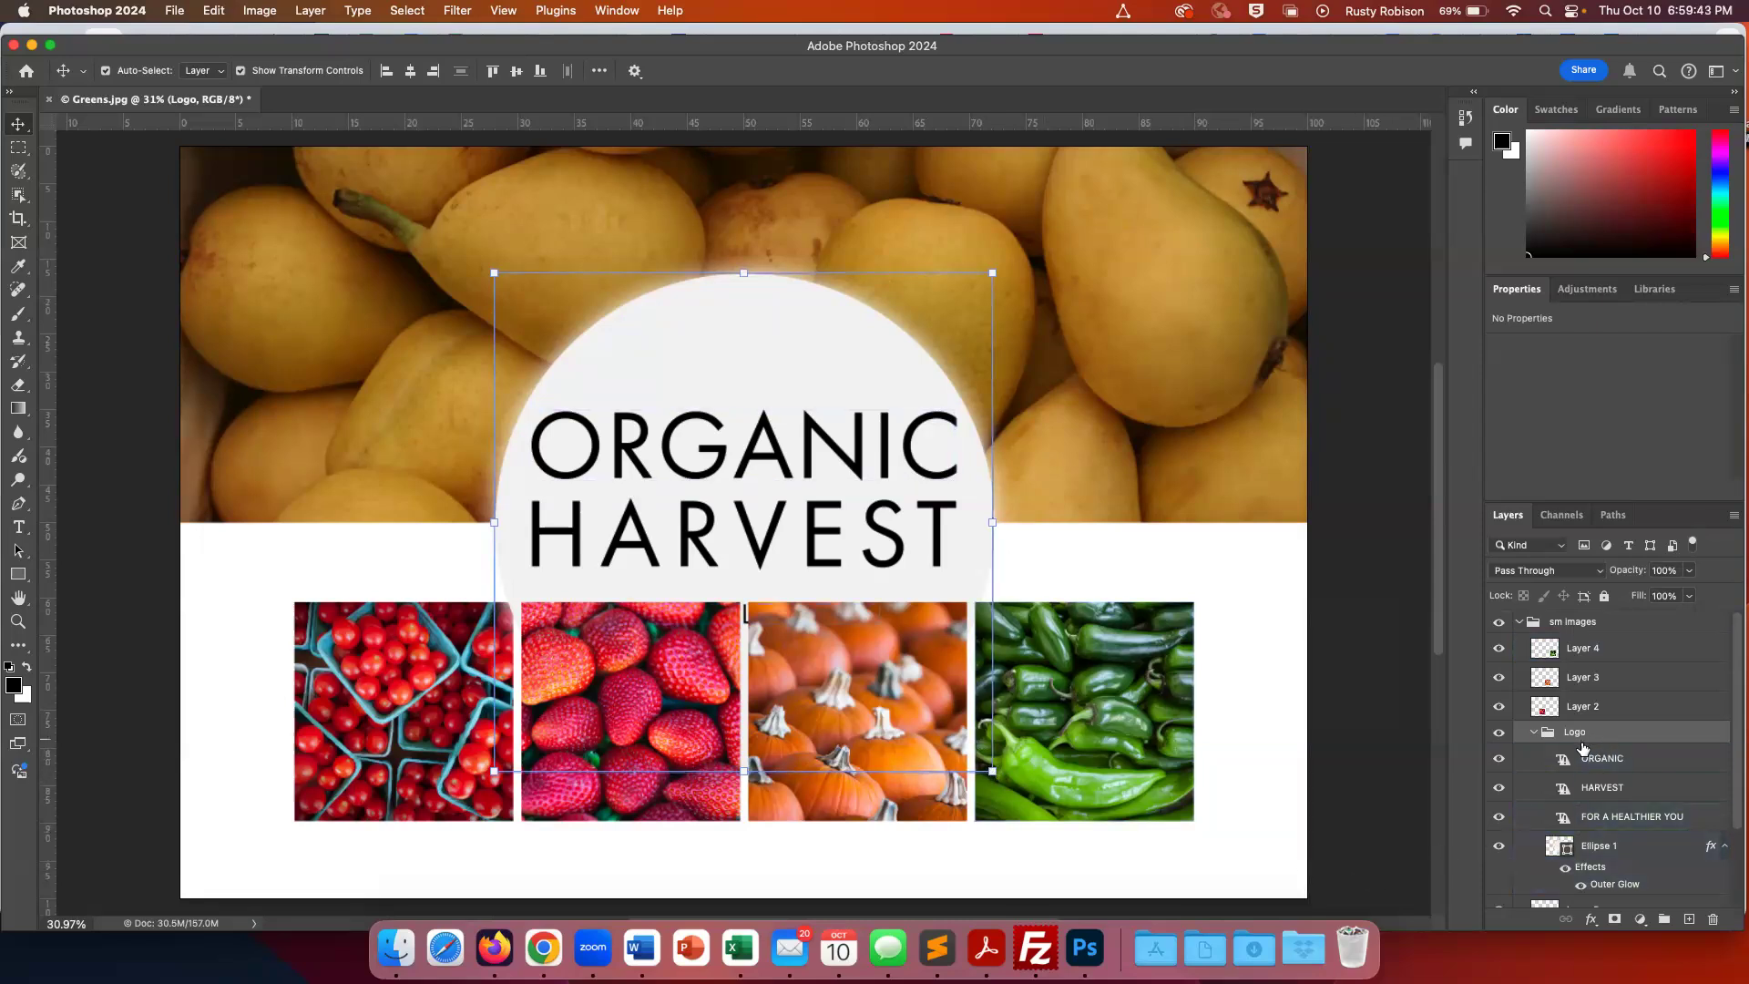
scroll(1599, 756, "down", 3)
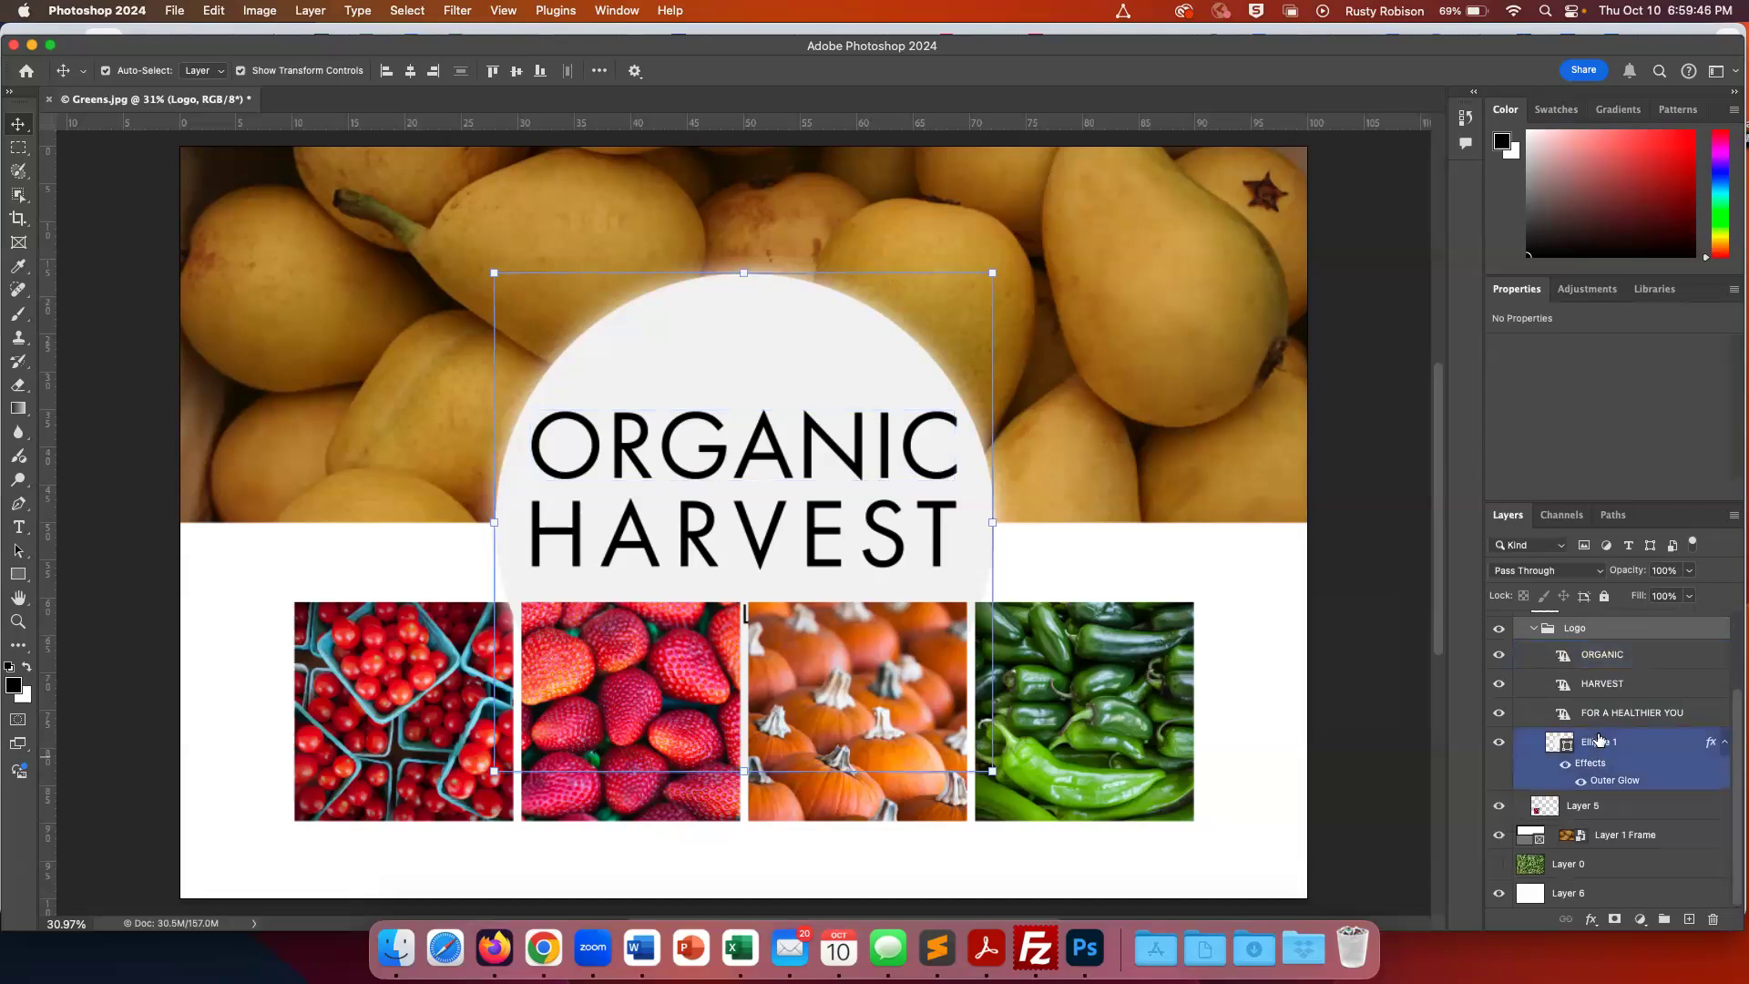
scroll(1600, 729, "up", 1)
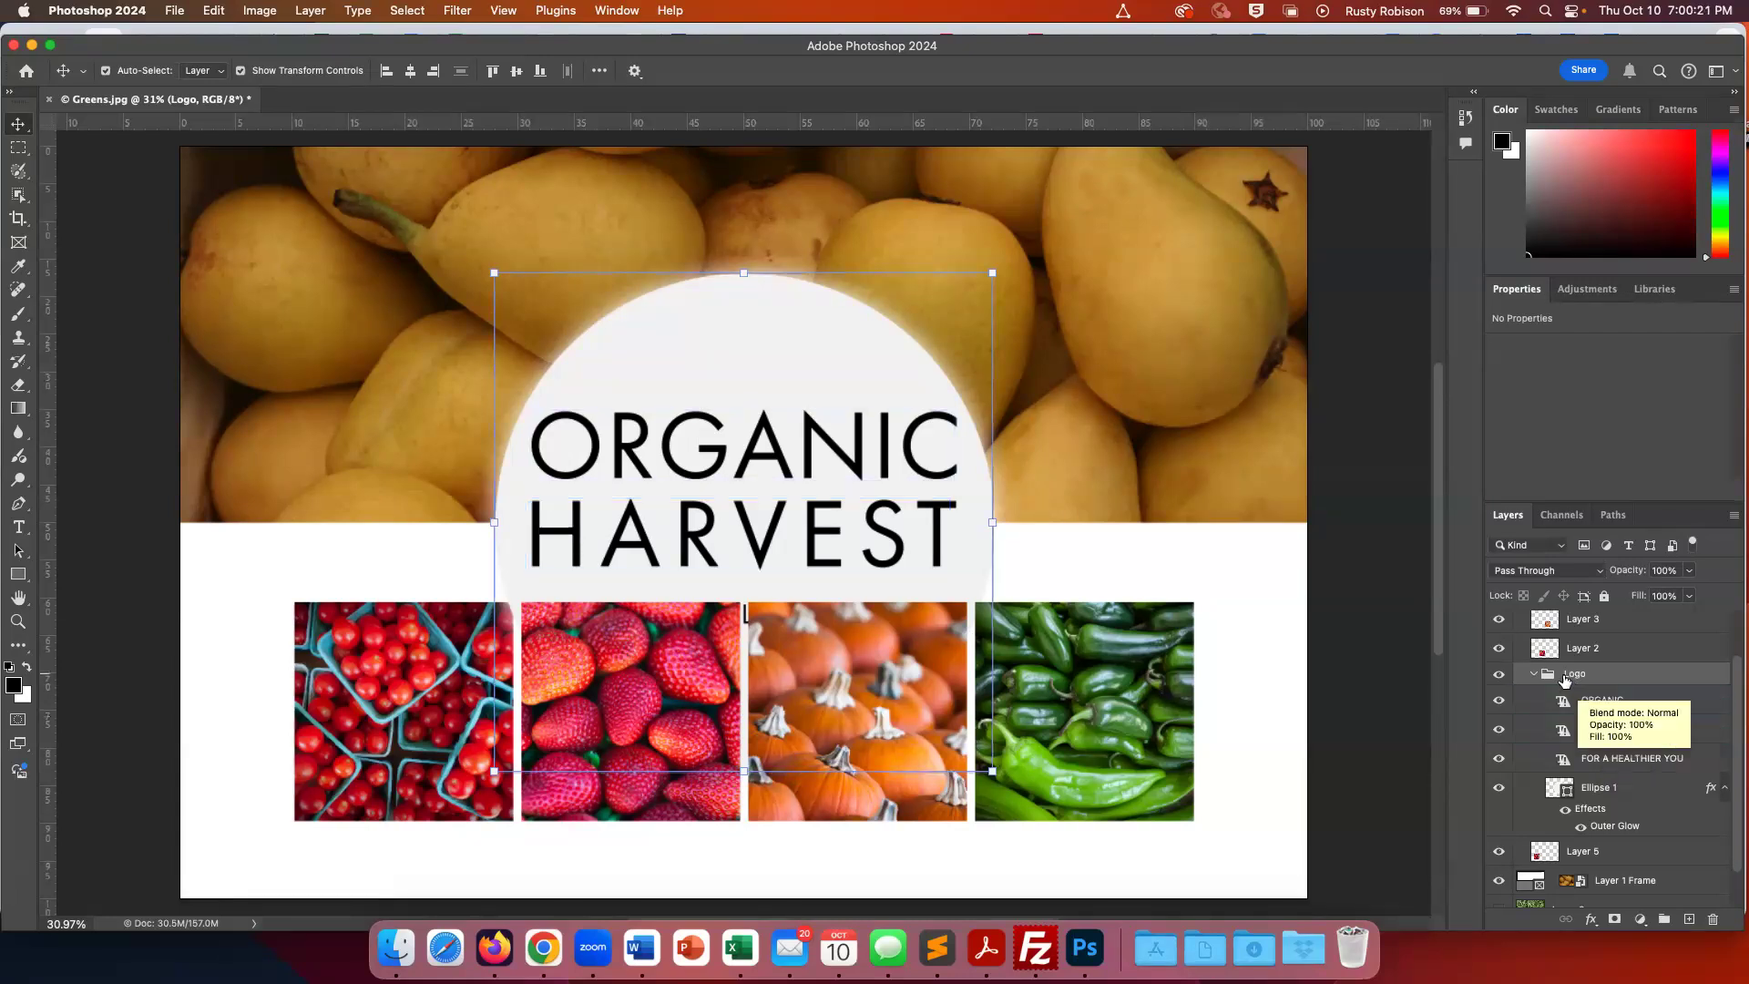
left_click_drag(1566, 675, 1573, 616)
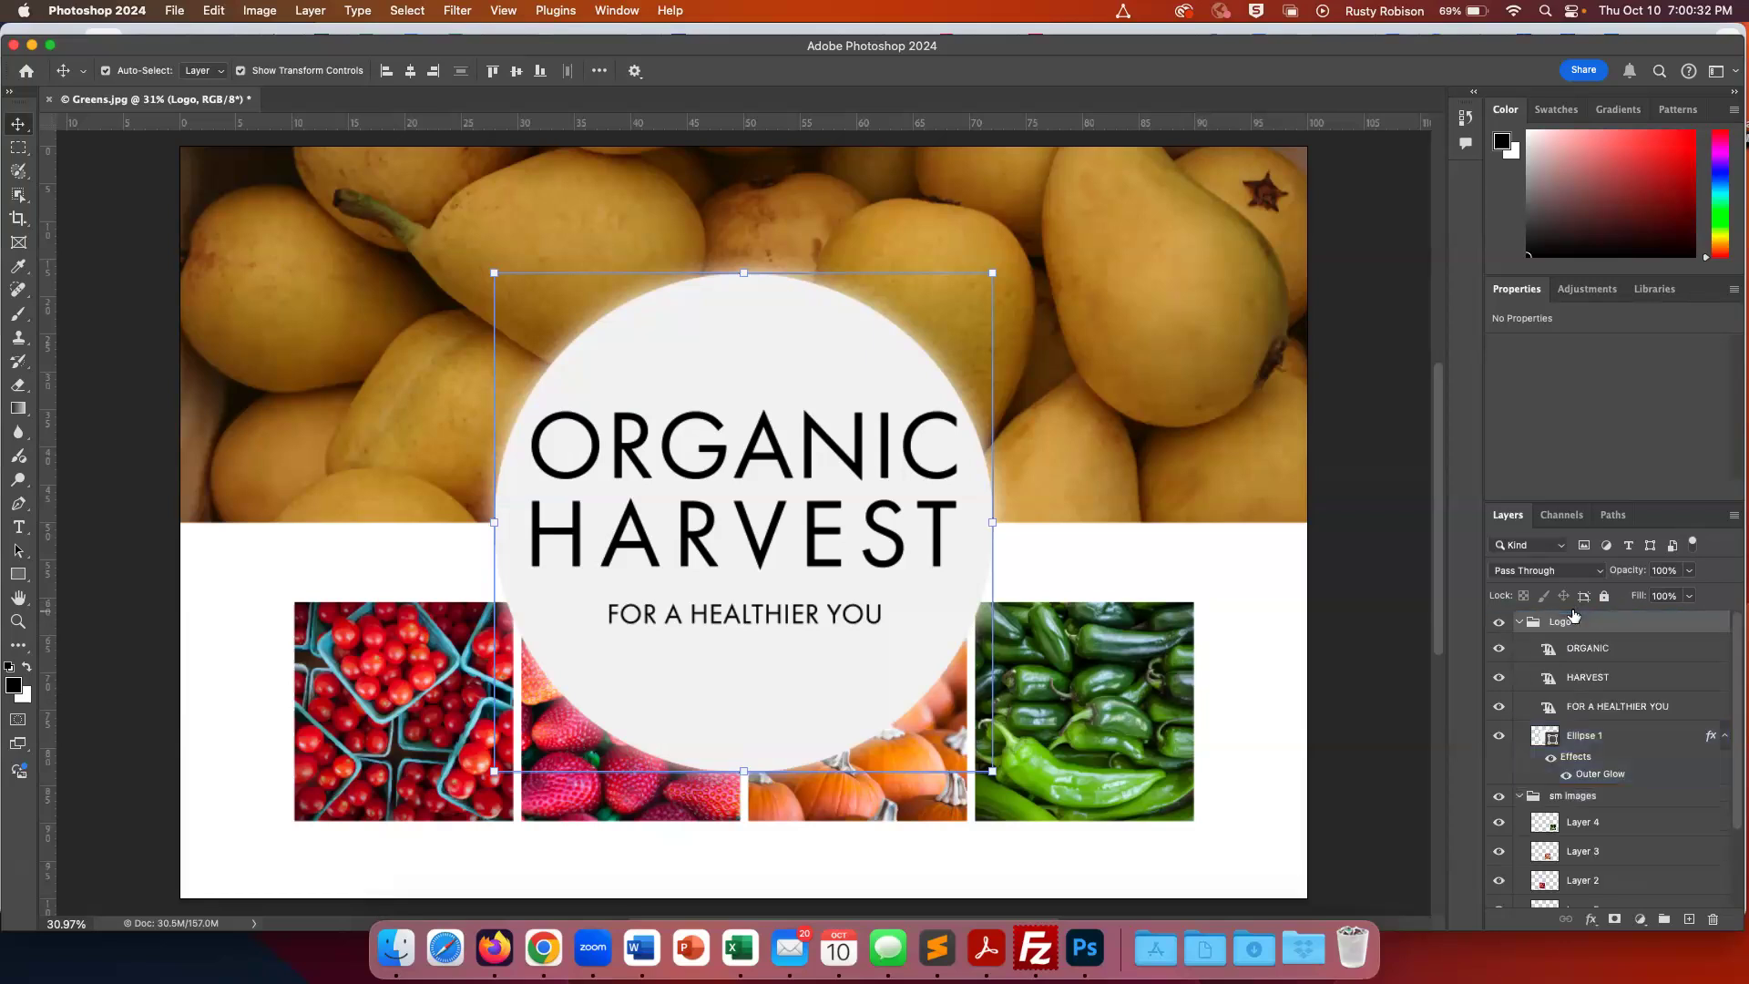
left_click(1498, 625)
left_click(1498, 622)
left_click(1173, 707)
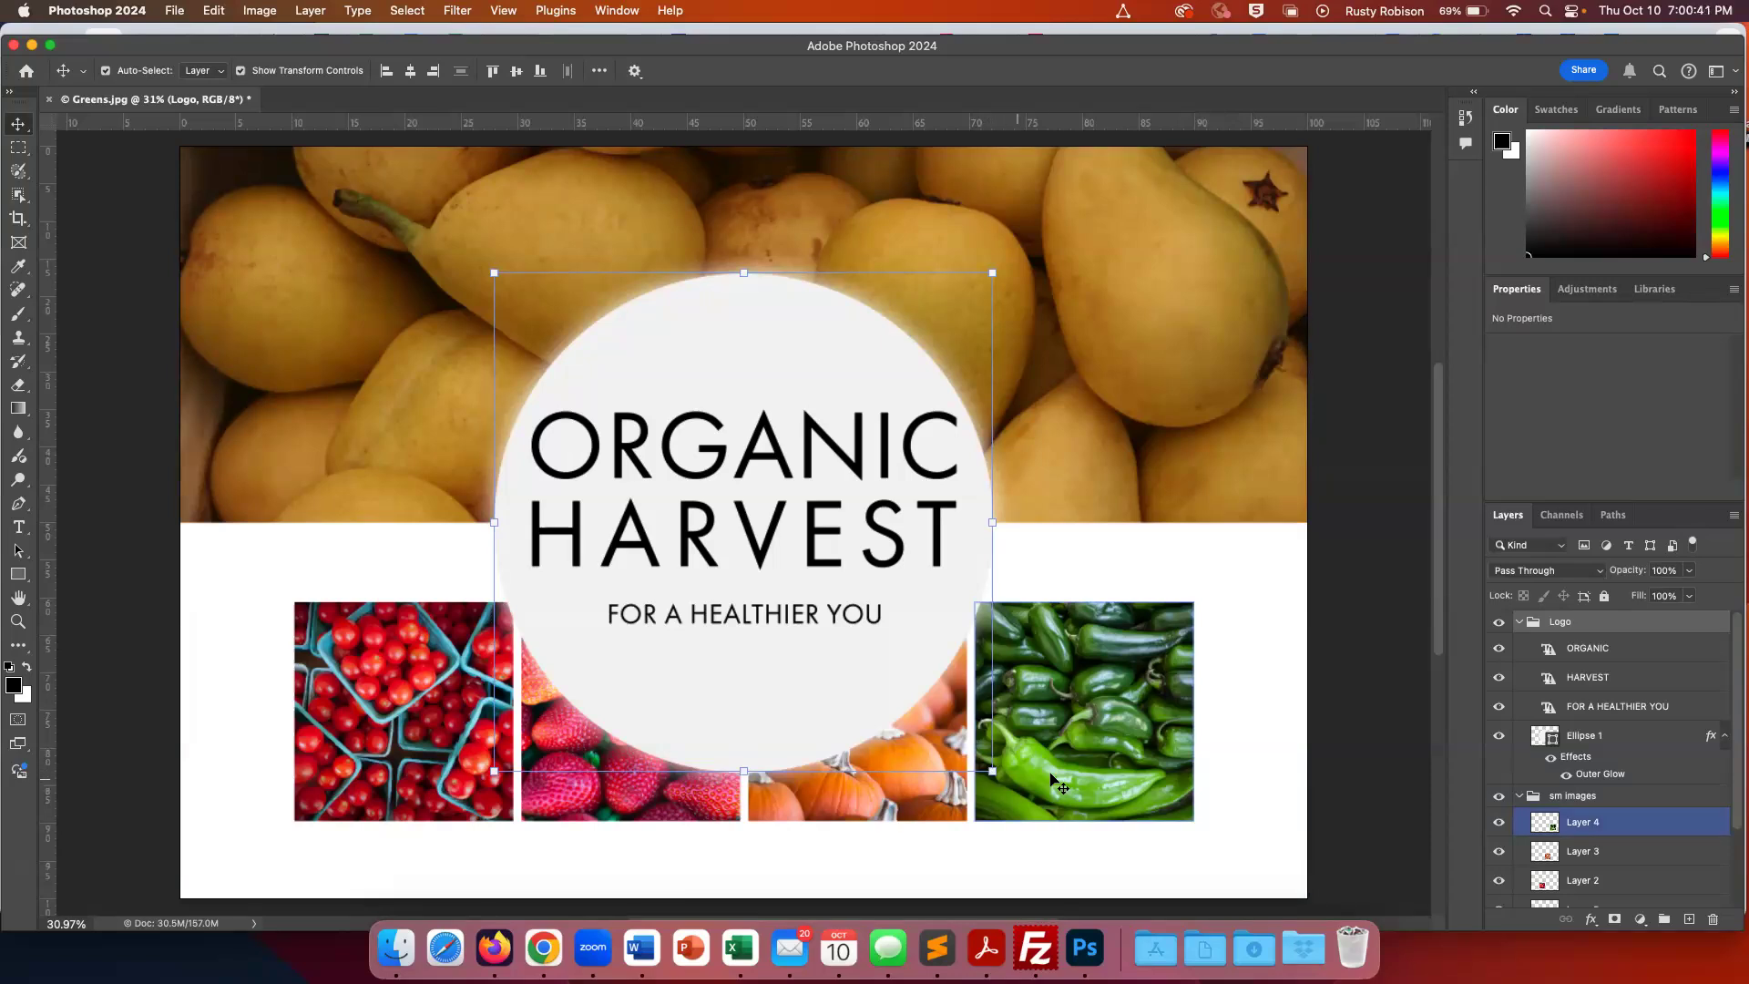
Scale the Logo group to about 55% using its existing pixel data and centre it over the pears at about X 2000 px, Y 667 px
left_click(994, 771)
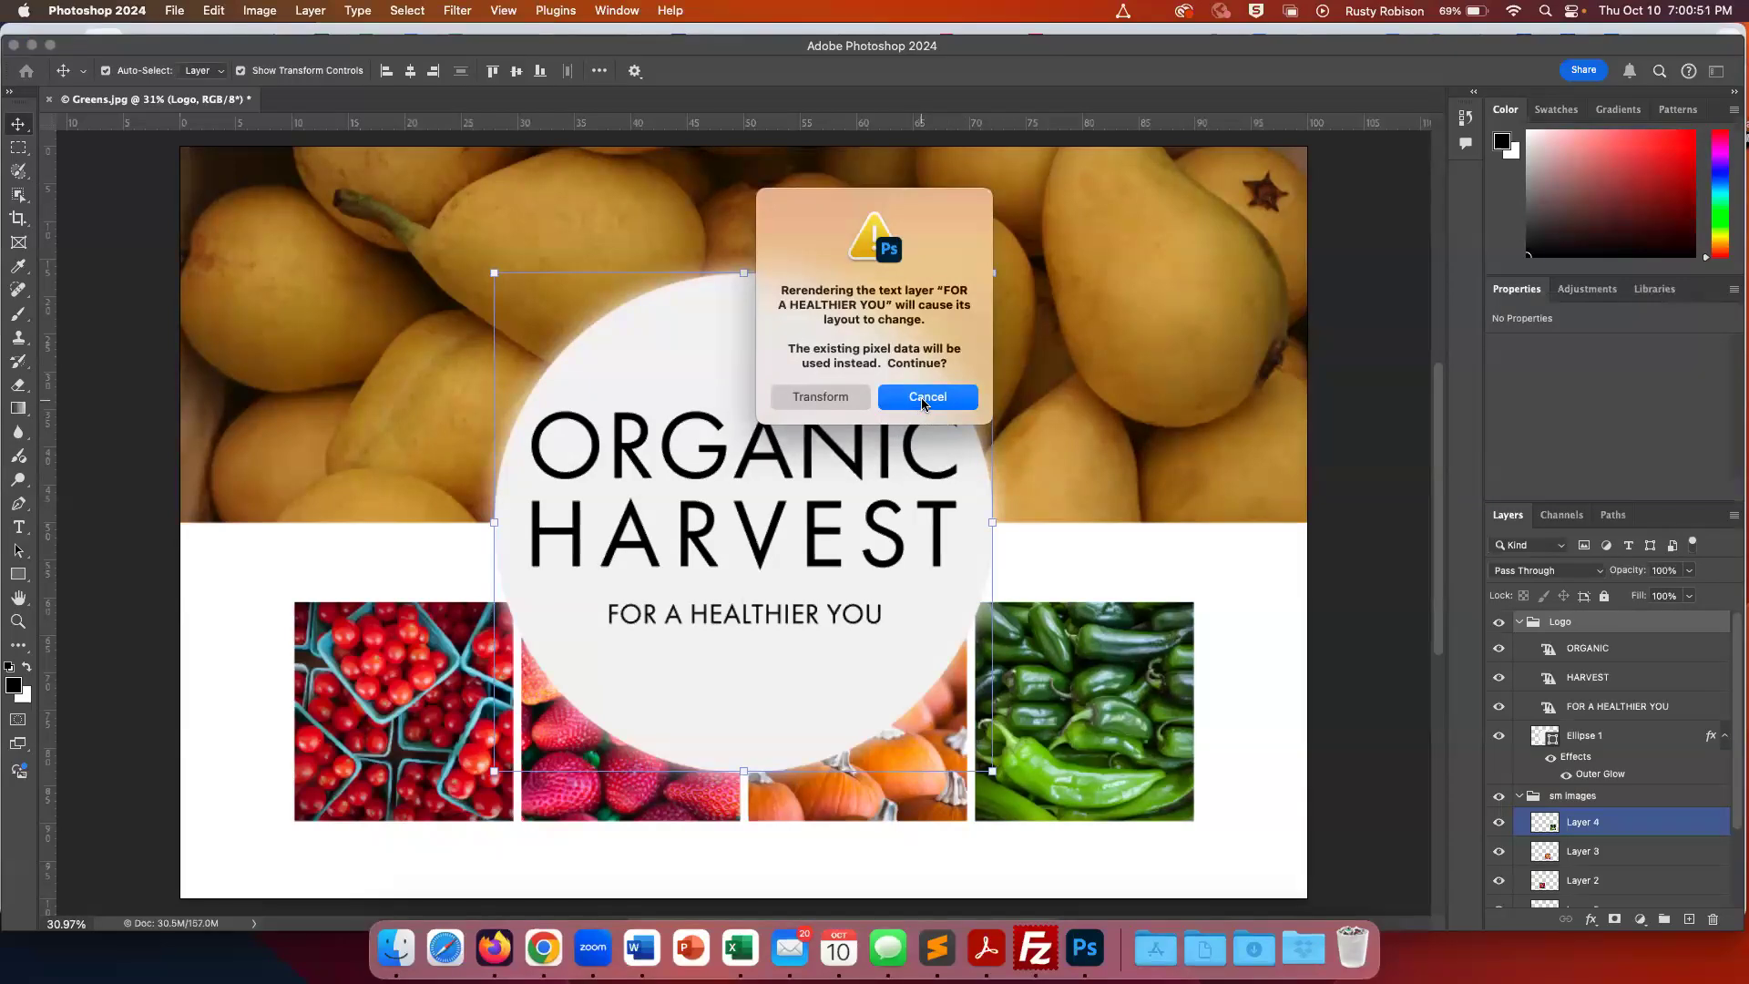
left_click(929, 398)
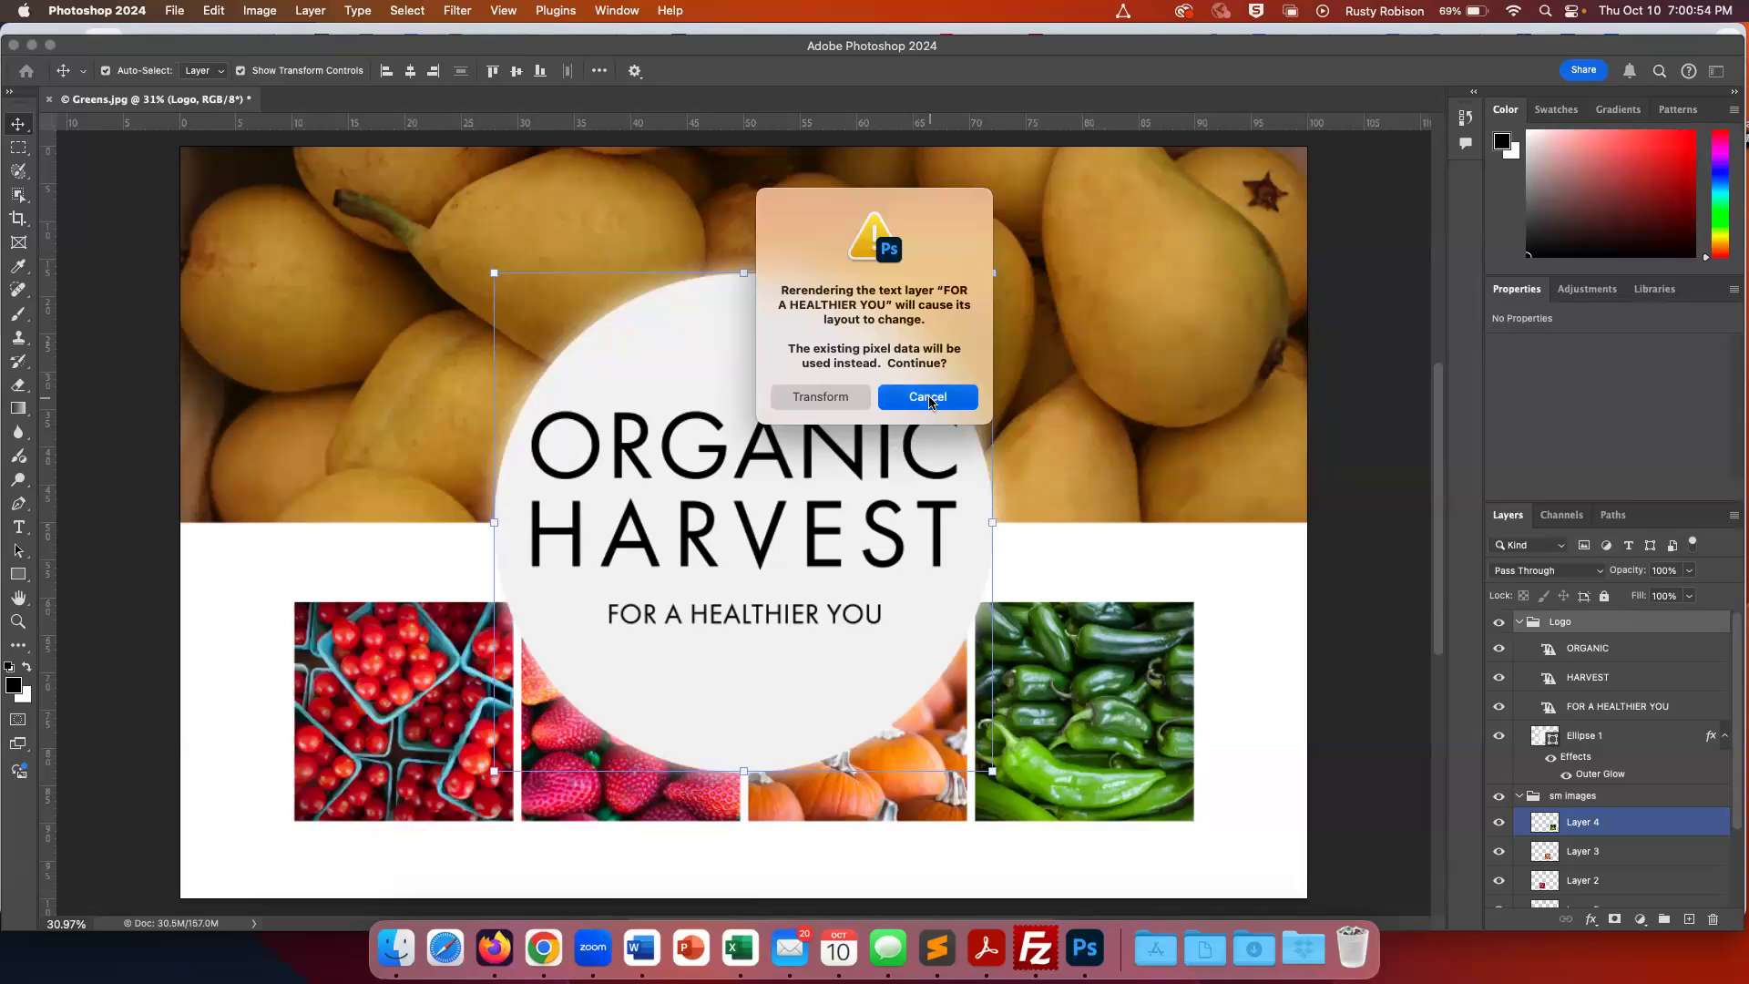
left_click(993, 773)
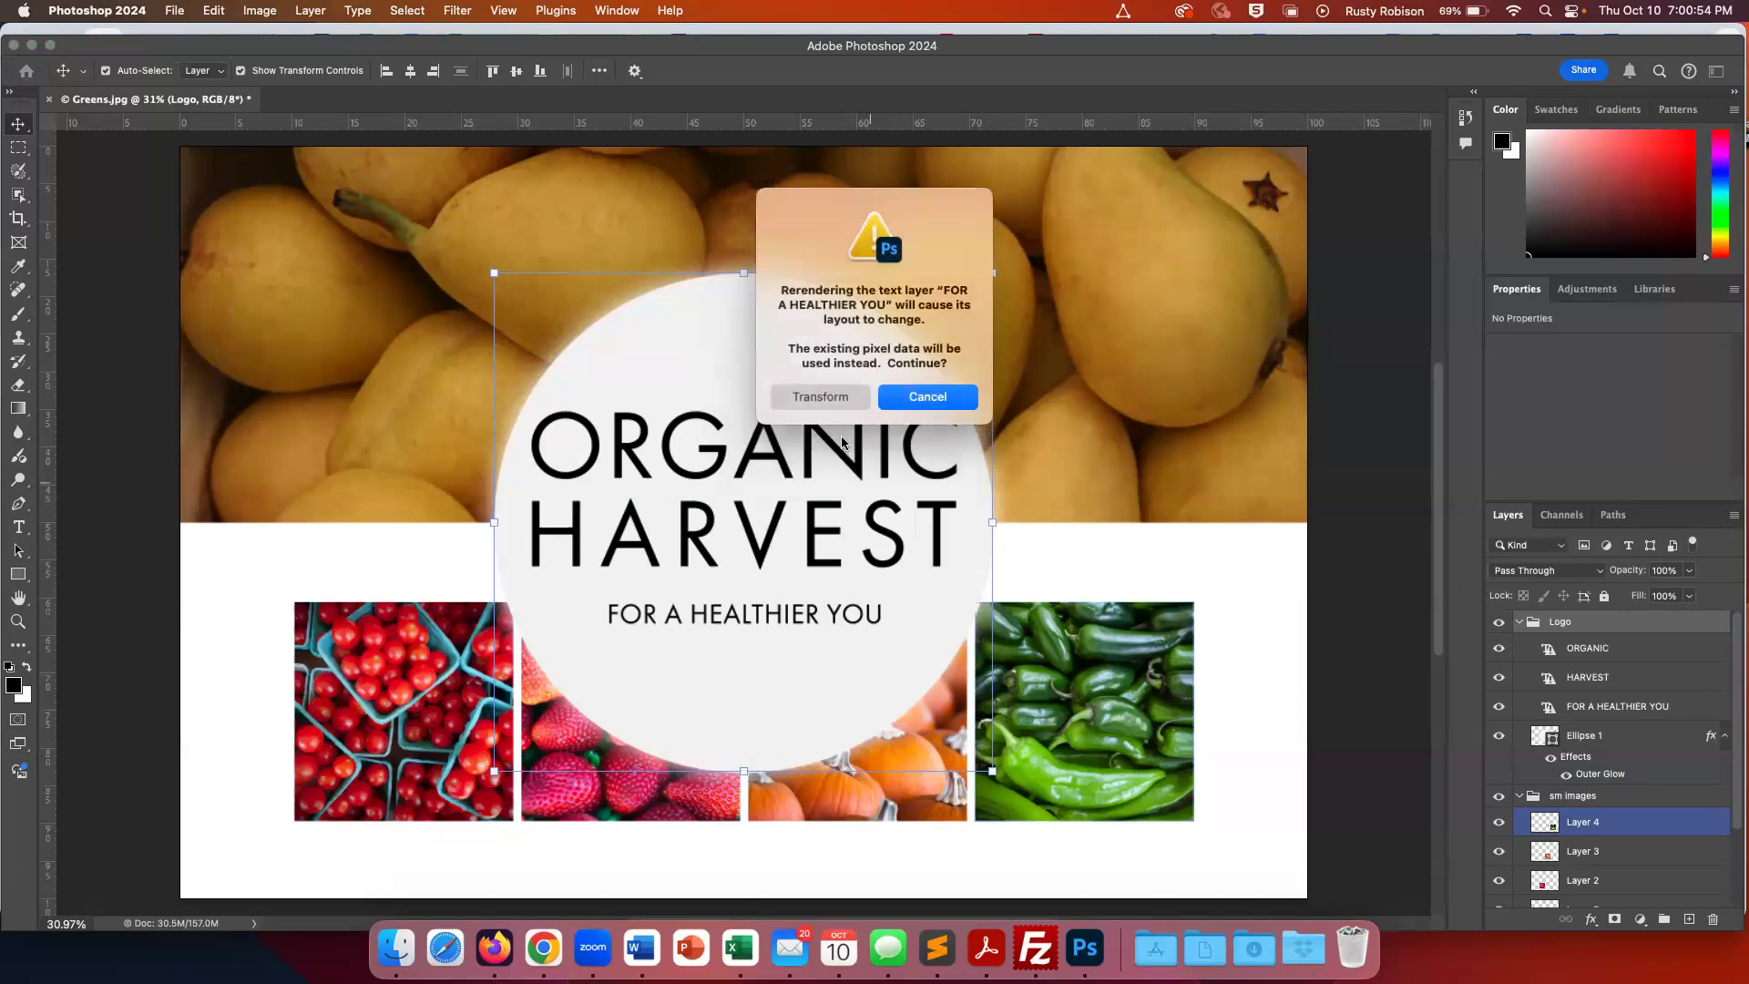
left_click(829, 395)
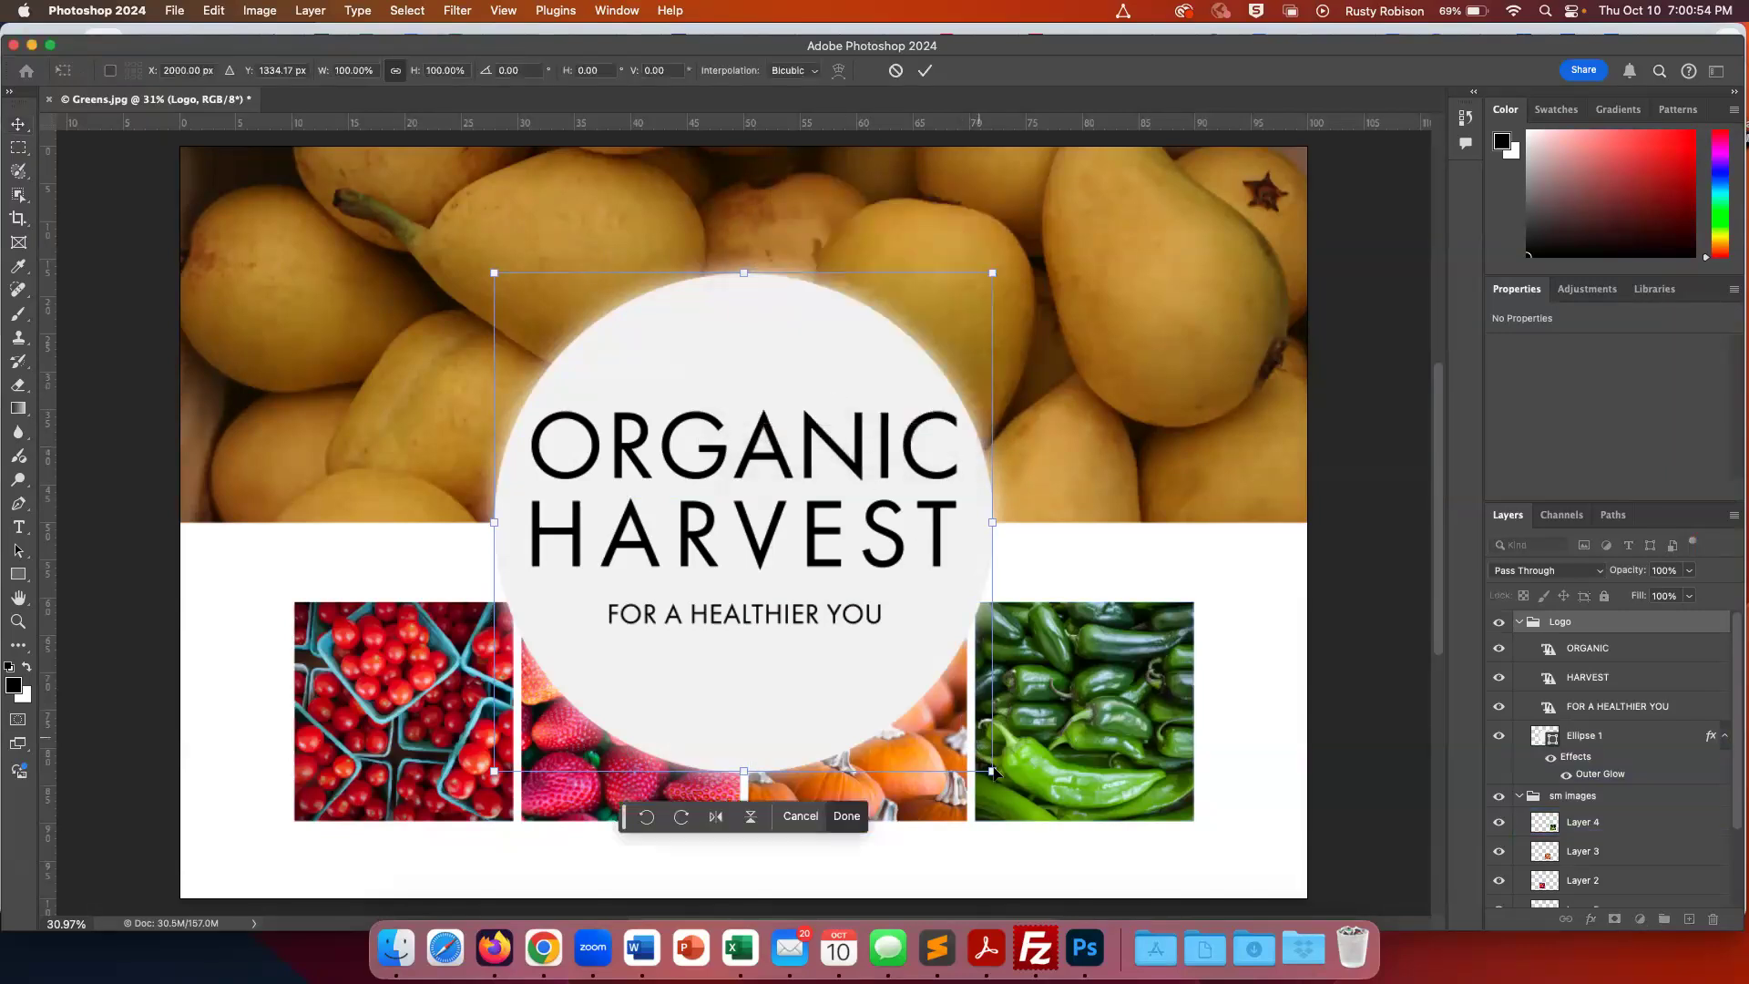
left_click_drag(992, 771, 876, 660)
left_click_drag(808, 572, 817, 442)
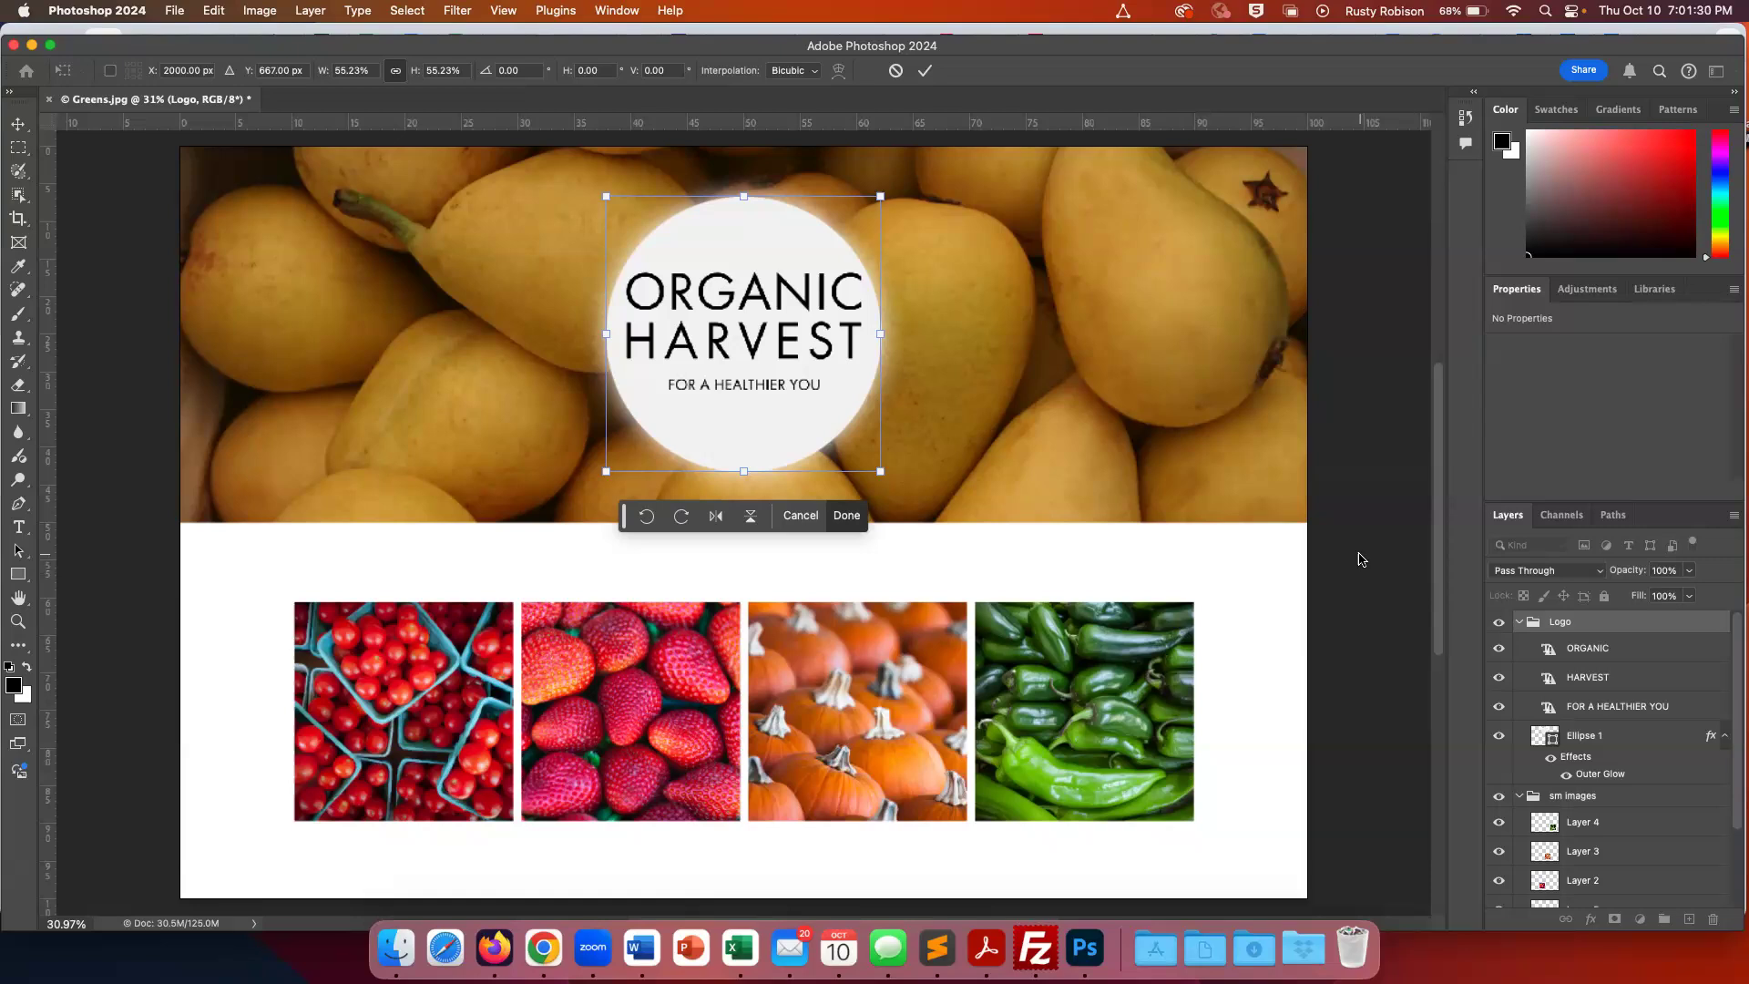
key("Return")
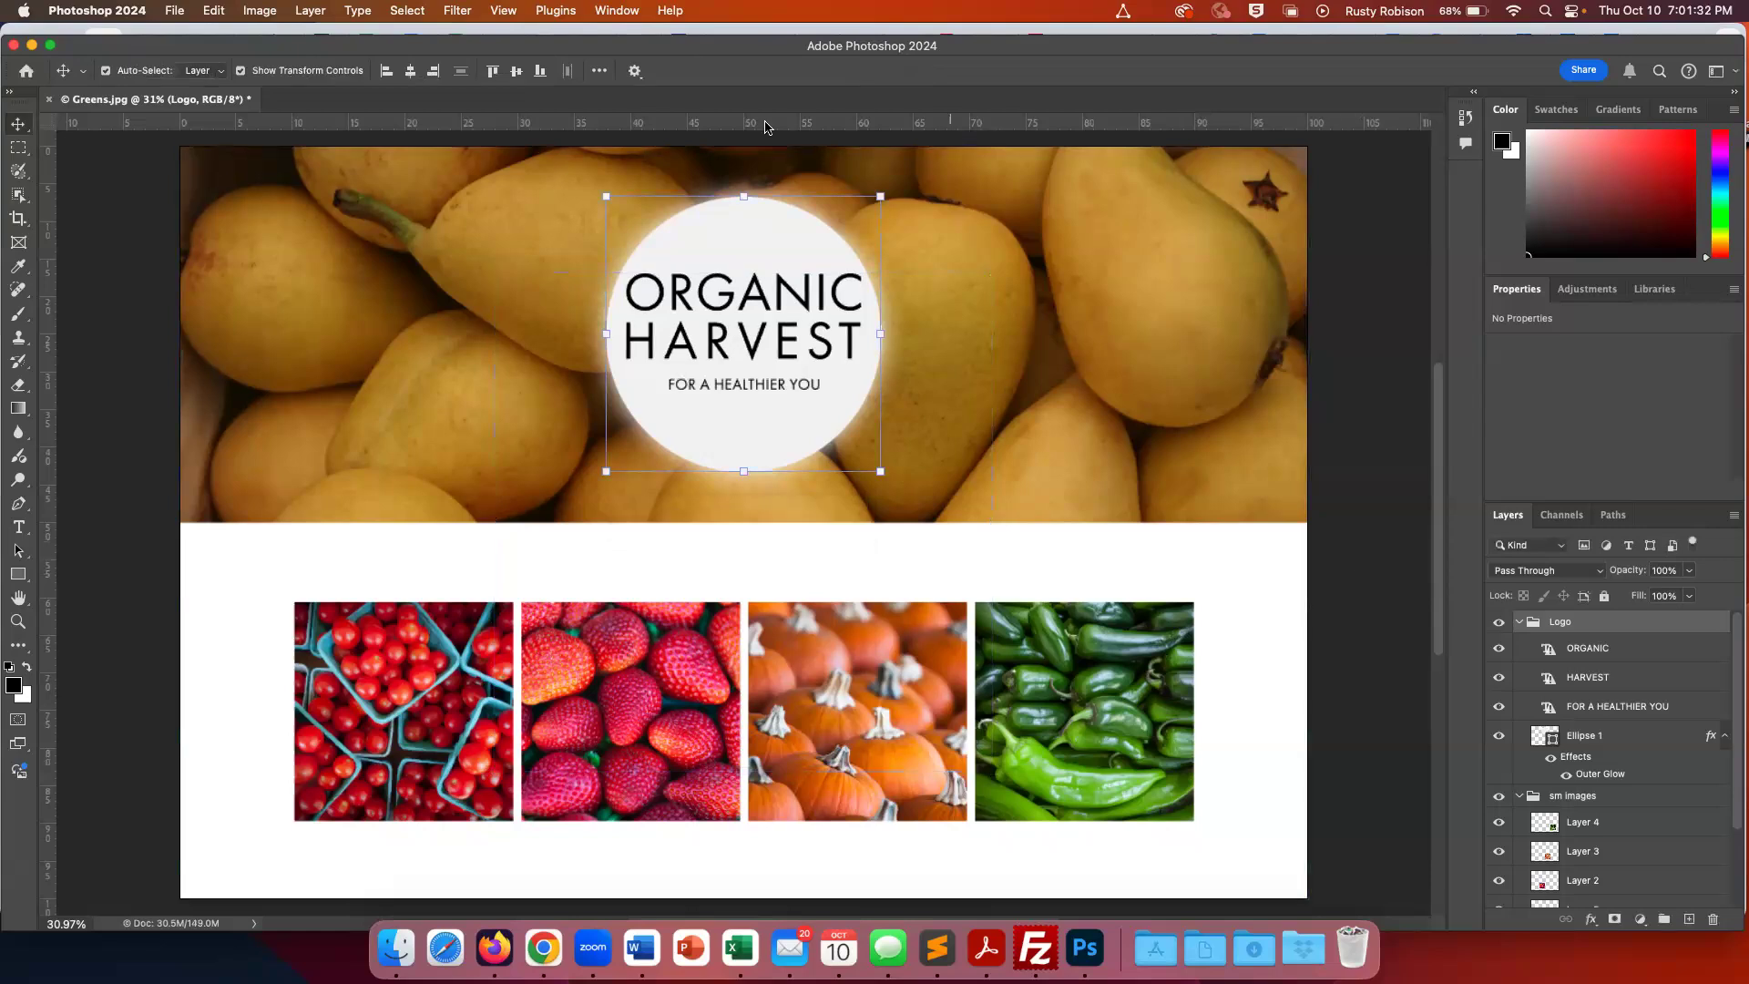
Deselect the logo to view the composition, and reselect and collapse the Logo group in the layer stack
left_click(498, 313)
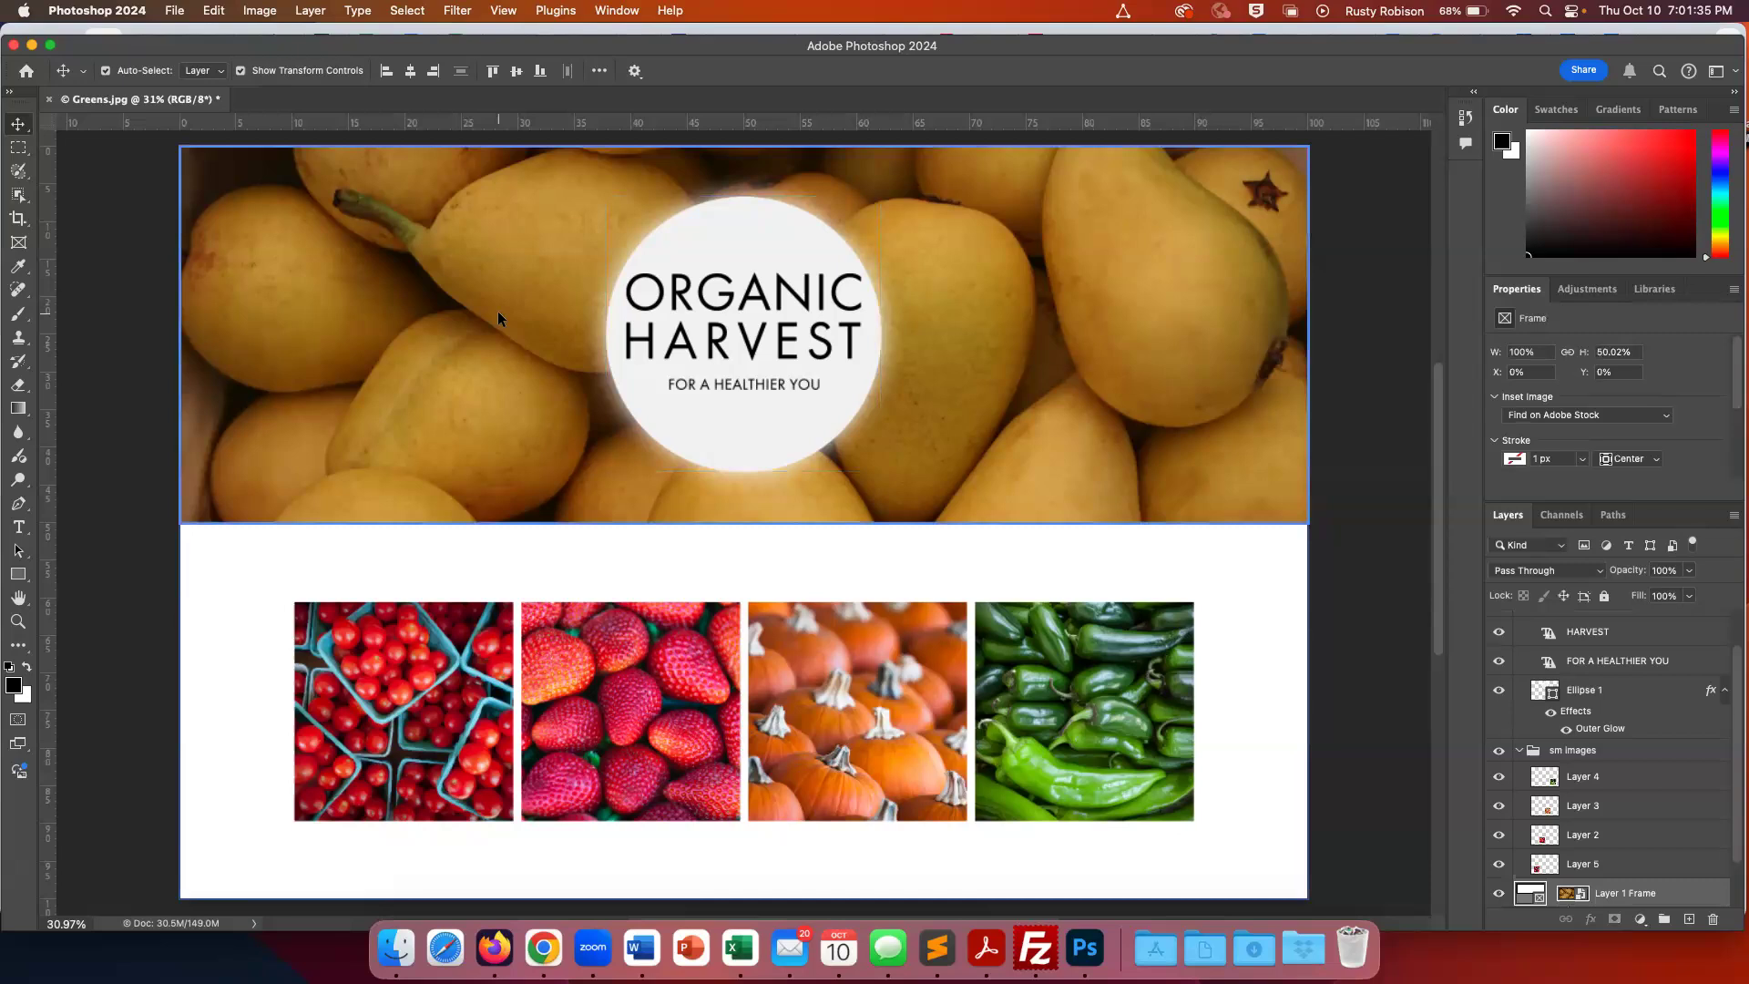
left_click(1394, 392)
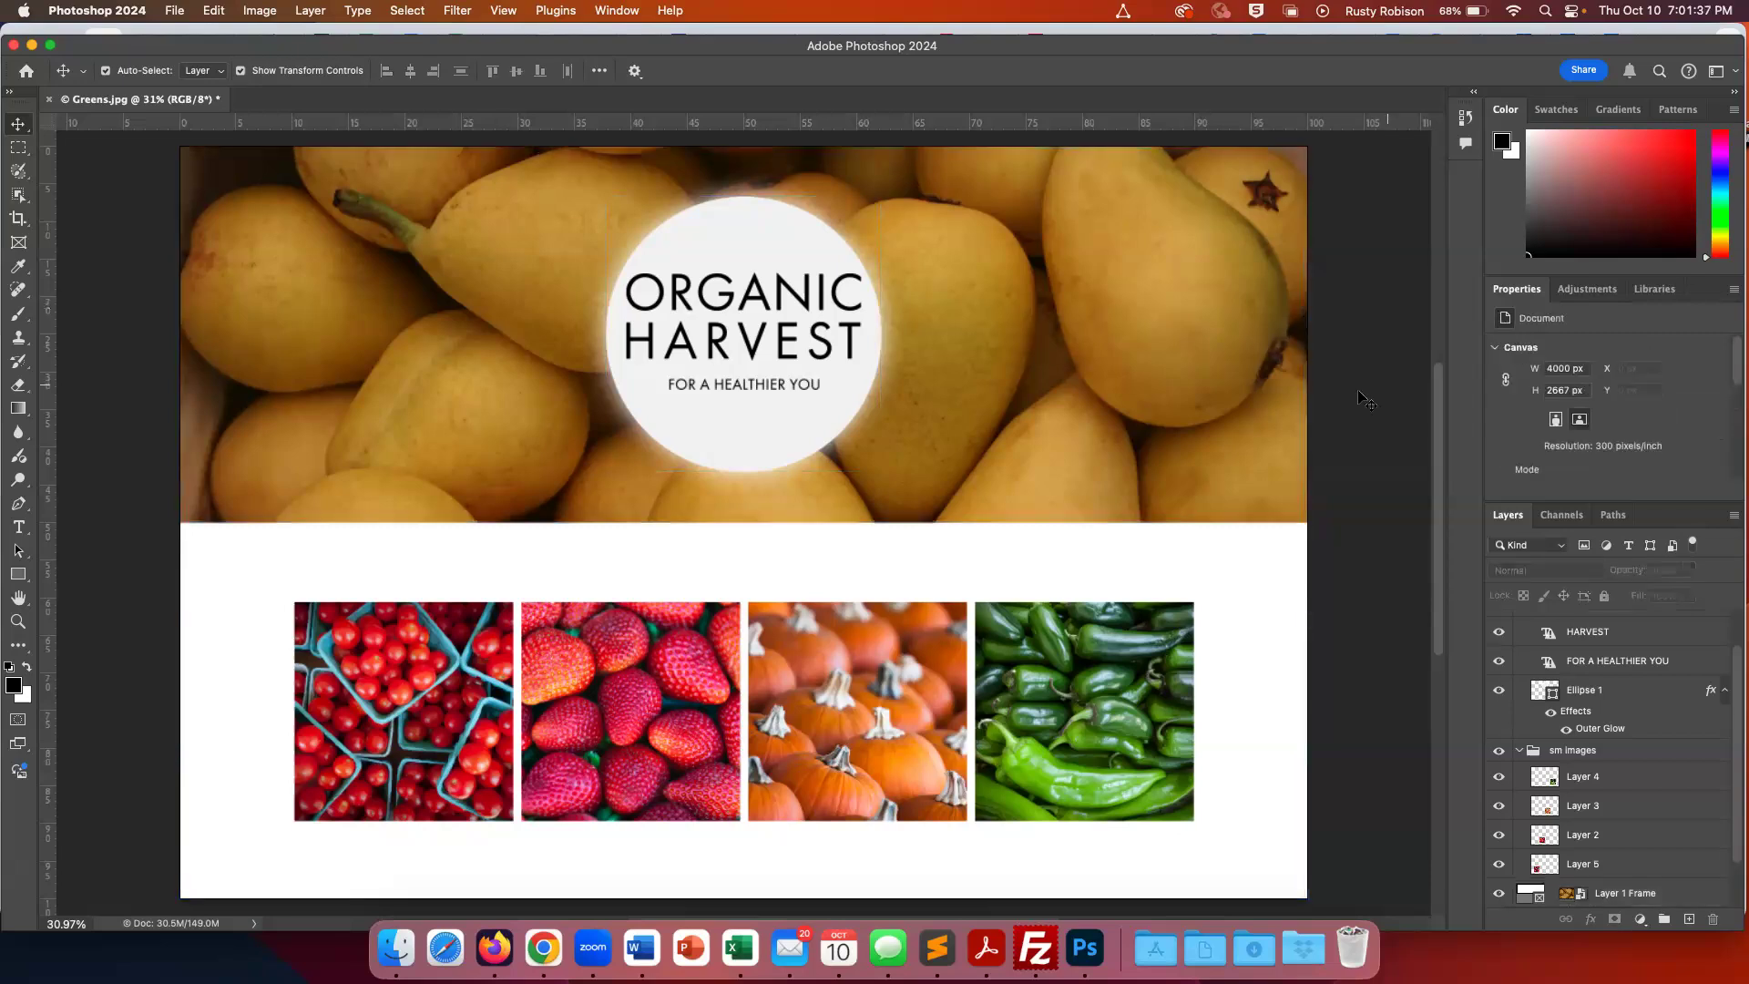
left_click(852, 401)
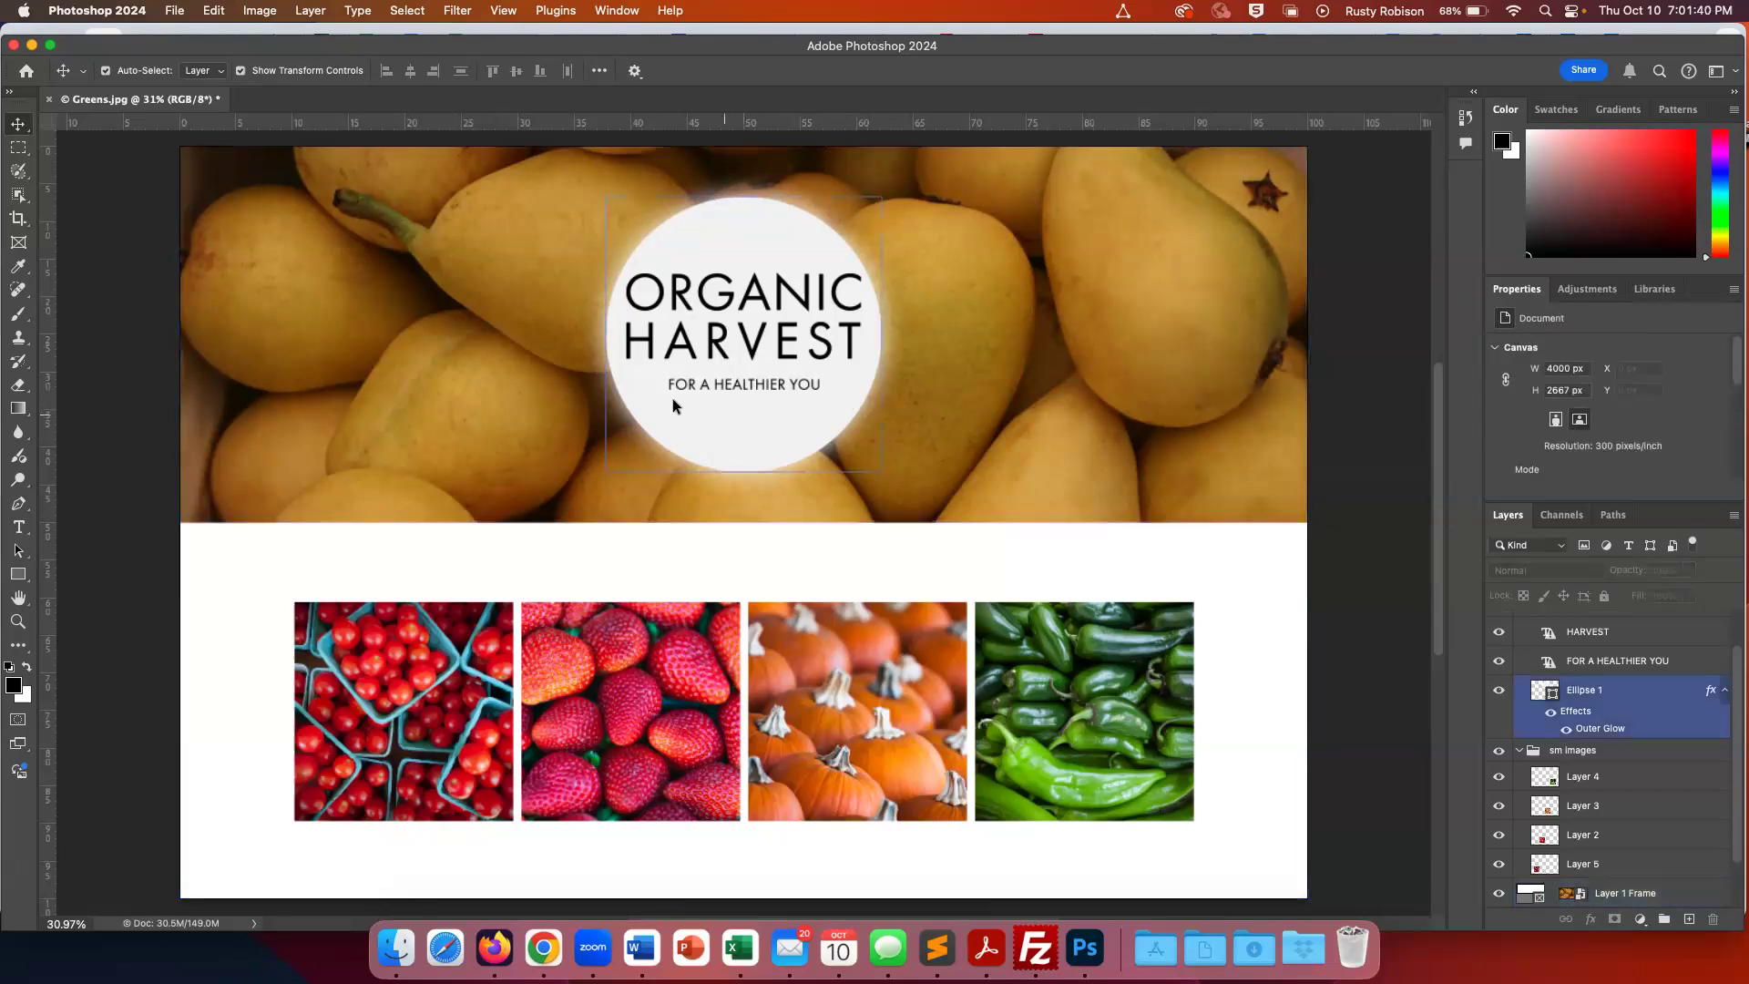
left_click(1568, 635)
left_click(1559, 658)
left_click(1607, 692)
scroll(1608, 692, "up", 2)
left_click(1584, 677)
left_click(1548, 622)
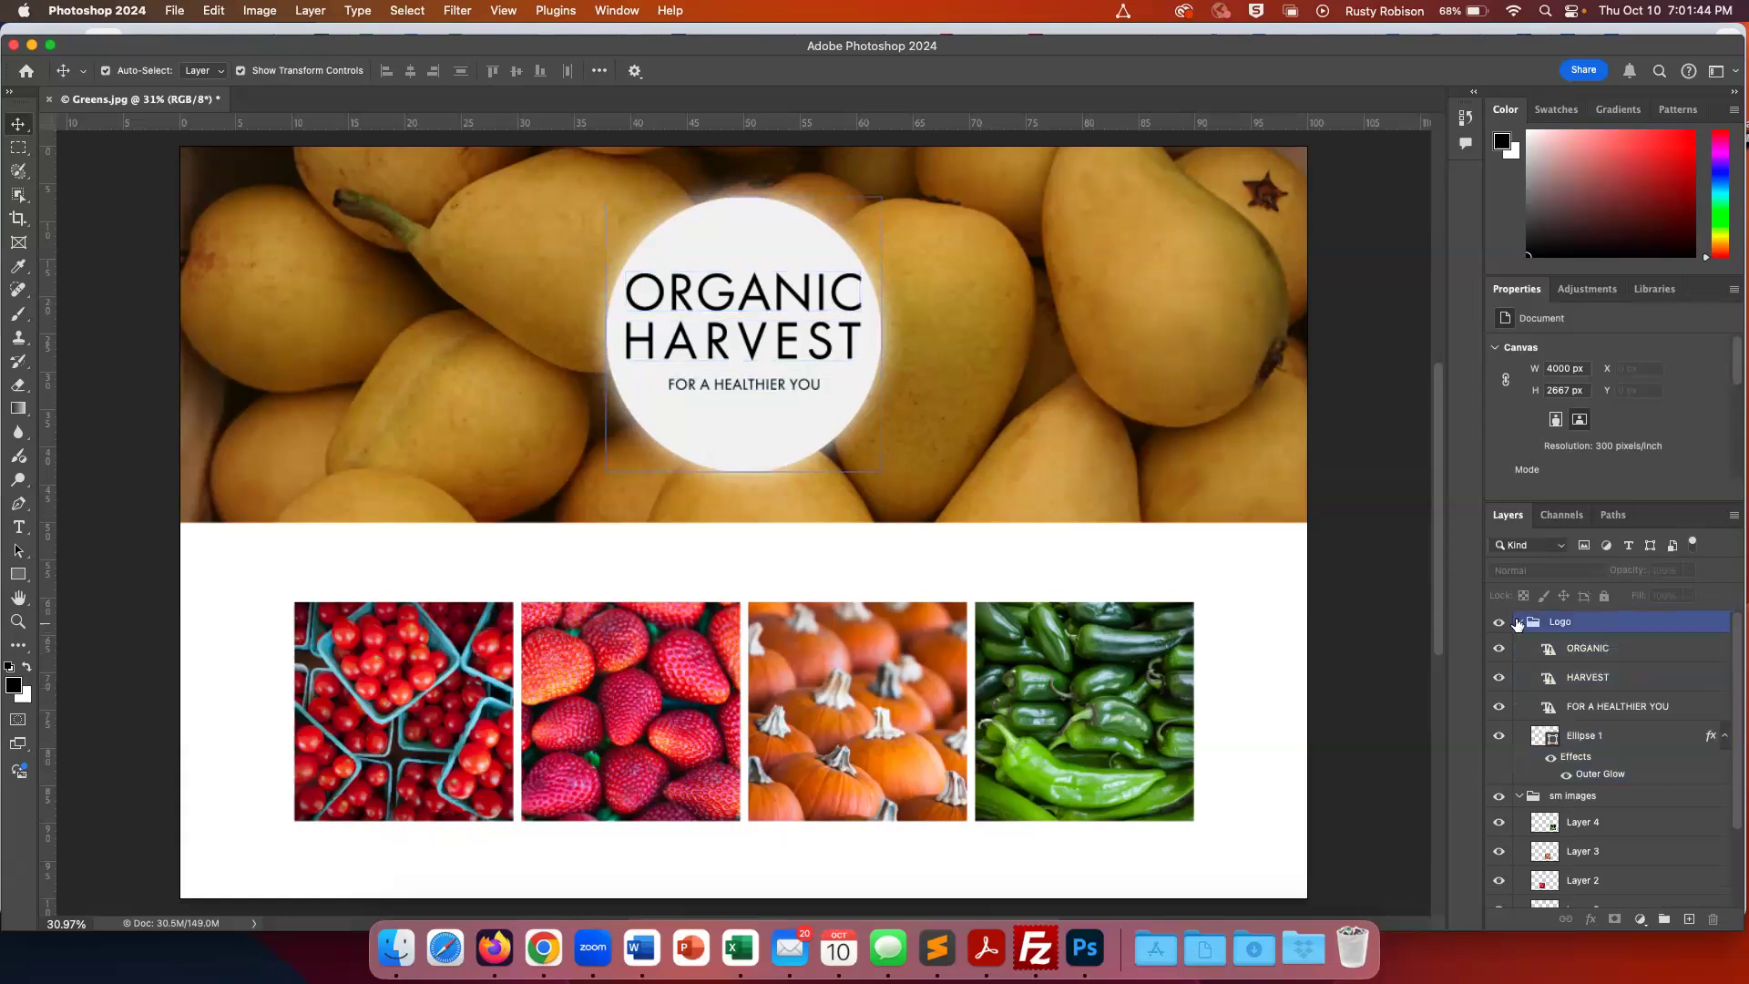
left_click(1516, 622)
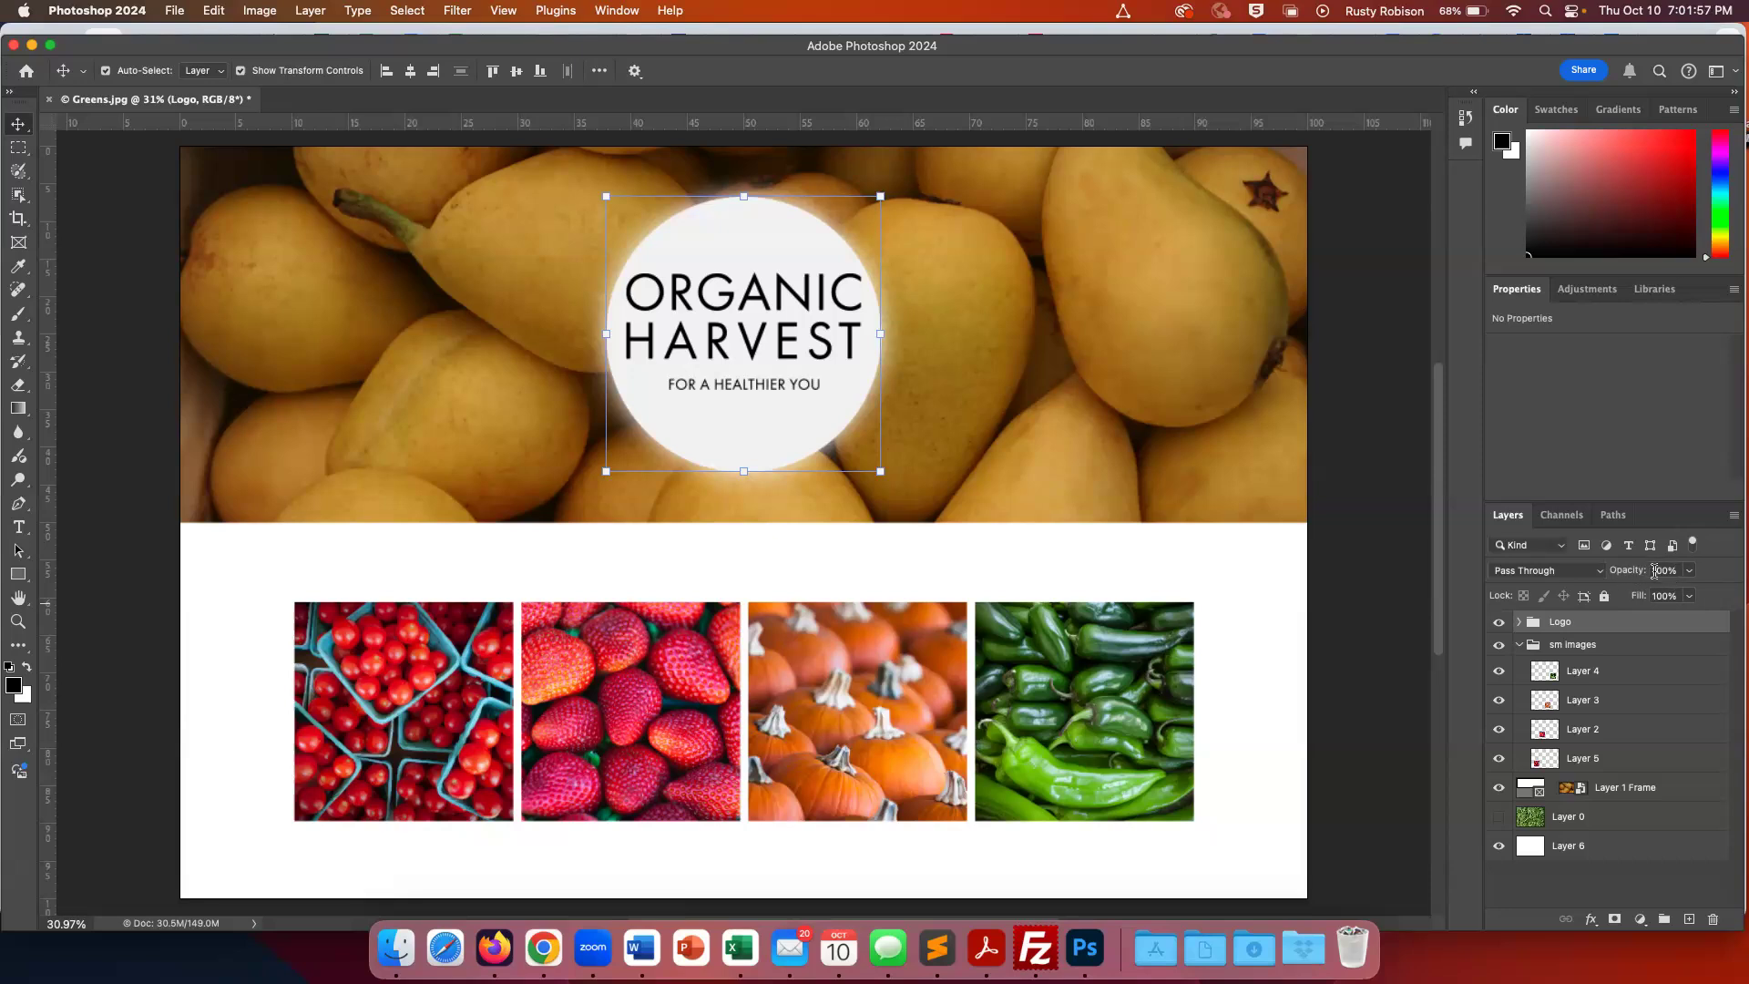
Try reduced opacities, including 18%, 75% and 82%, on the whole Logo group, and restore the group to 100% opacity
left_click(1687, 571)
left_click_drag(1682, 598, 1626, 601)
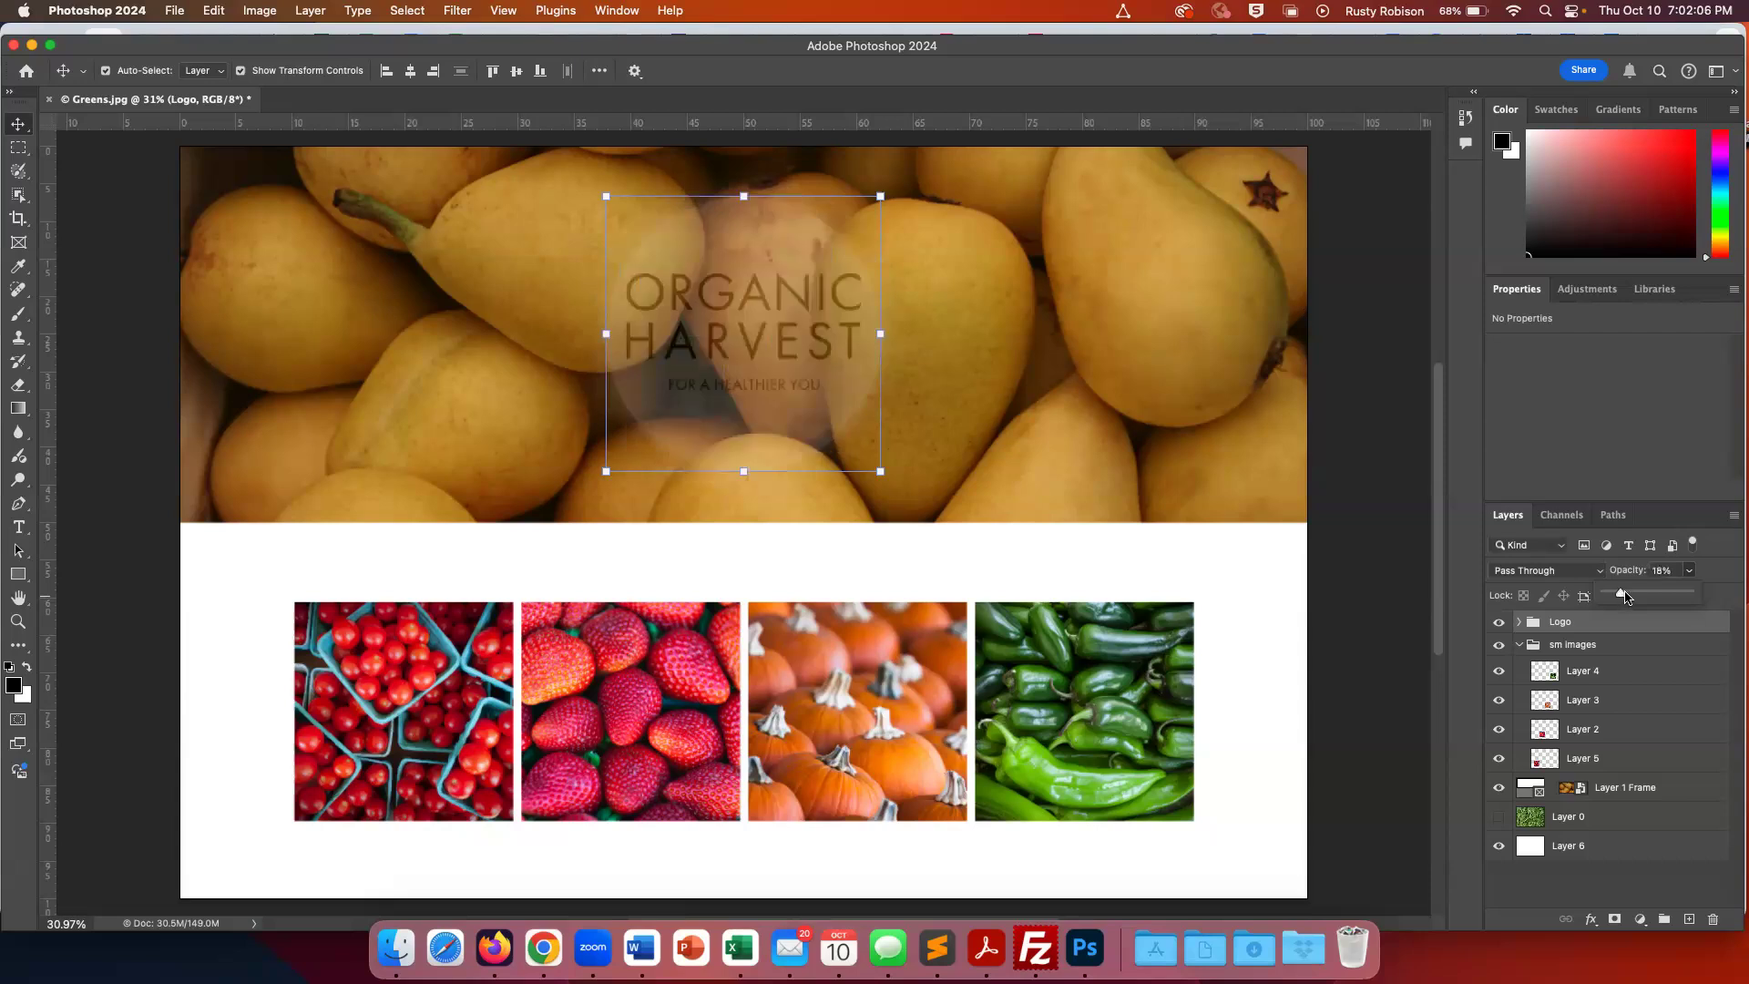
key("0")
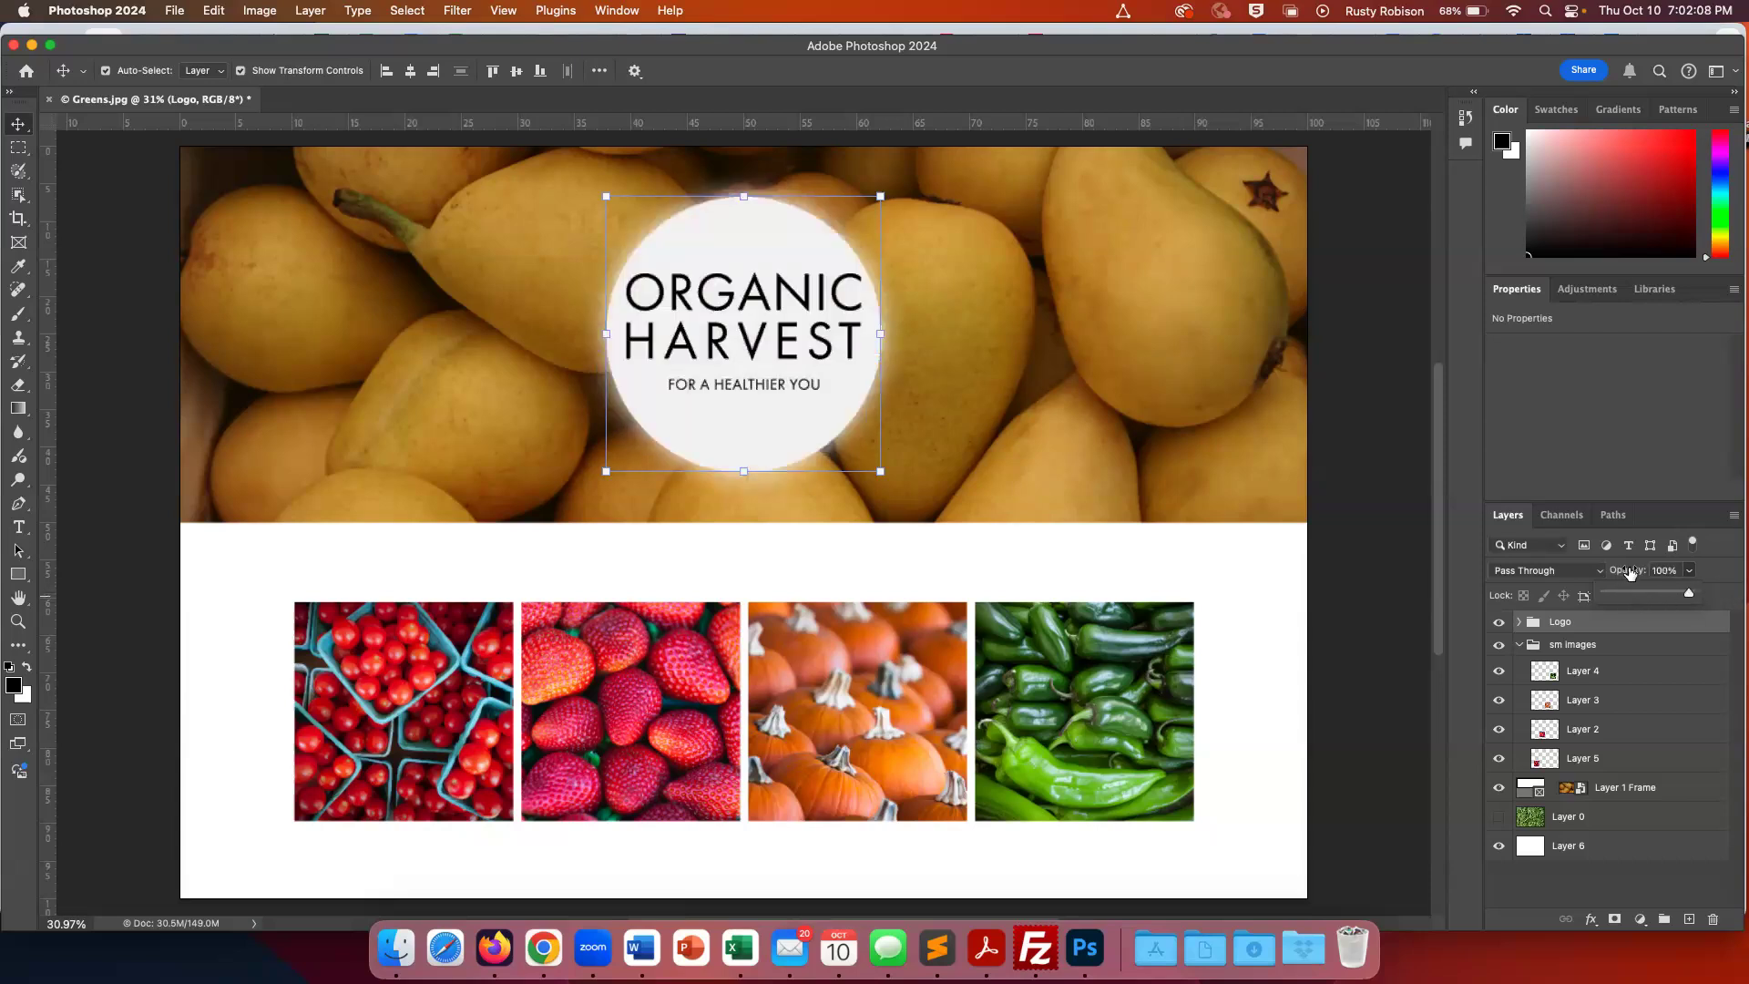
left_click(1631, 571)
type("75")
key("Return")
left_click_drag(1615, 571, 1660, 570)
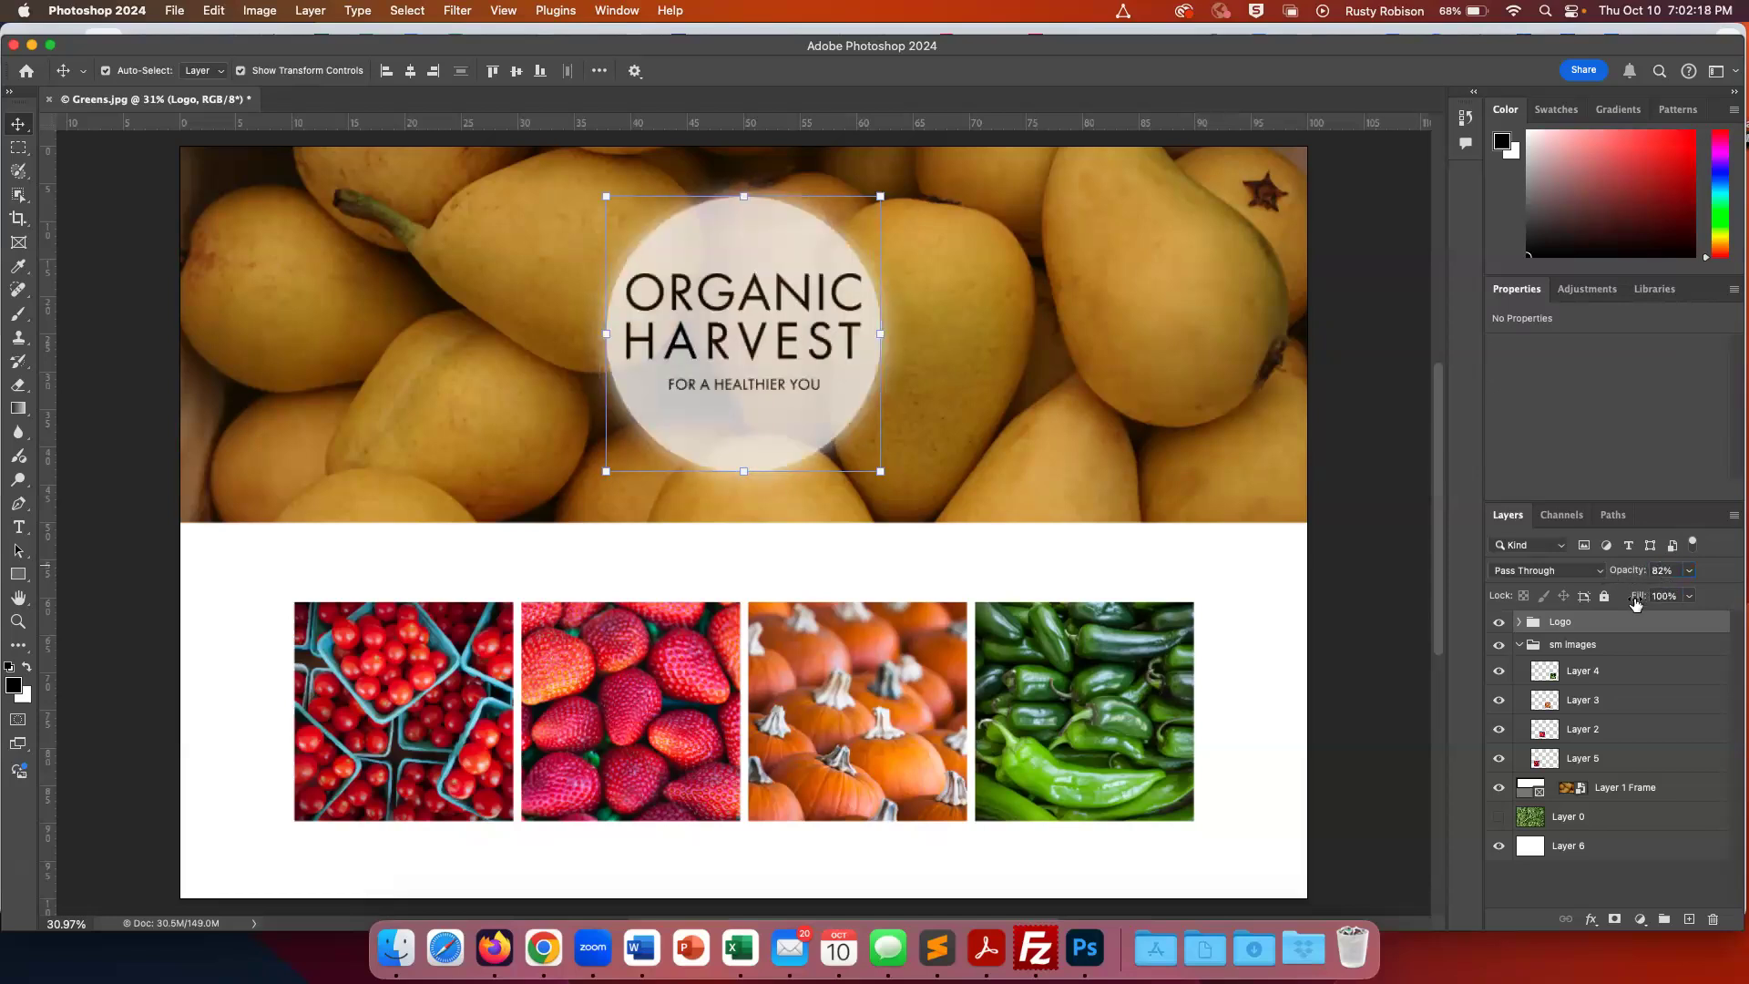
left_click_drag(1650, 571, 1689, 562)
type("100")
key("Return")
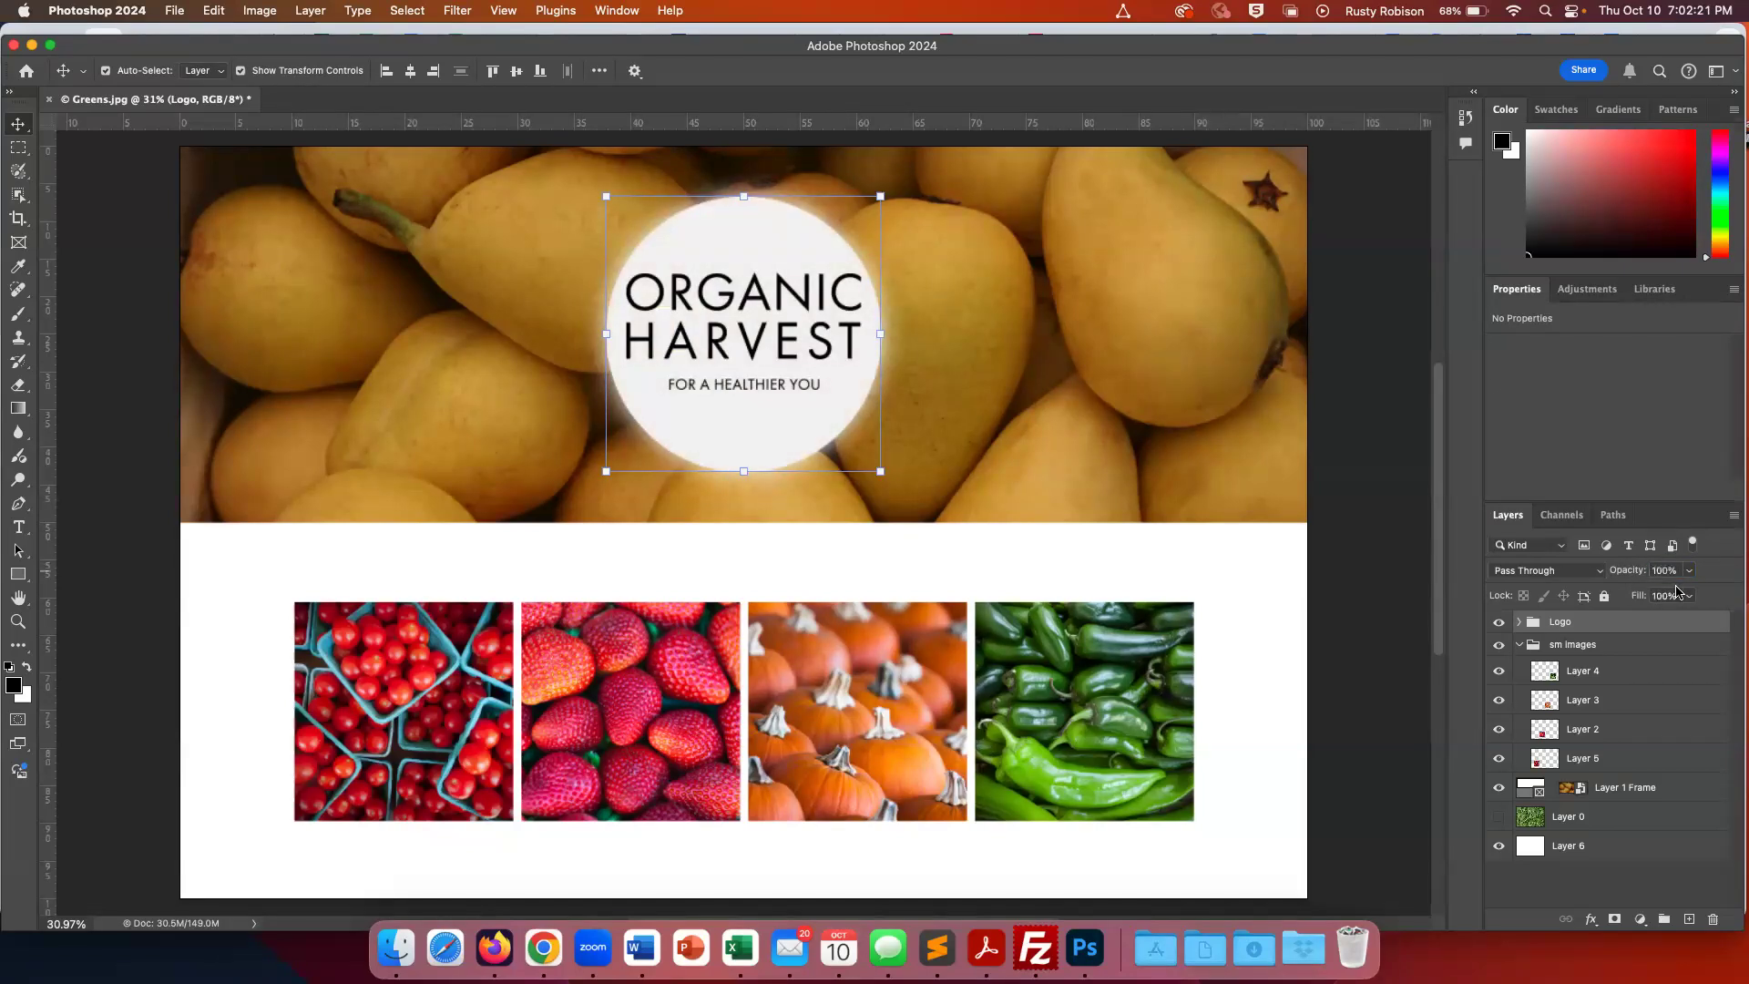
Set only the Ellipse 1 shape inside the Logo group to 80% opacity, and deselect it
left_click(1519, 622)
left_click(1630, 736)
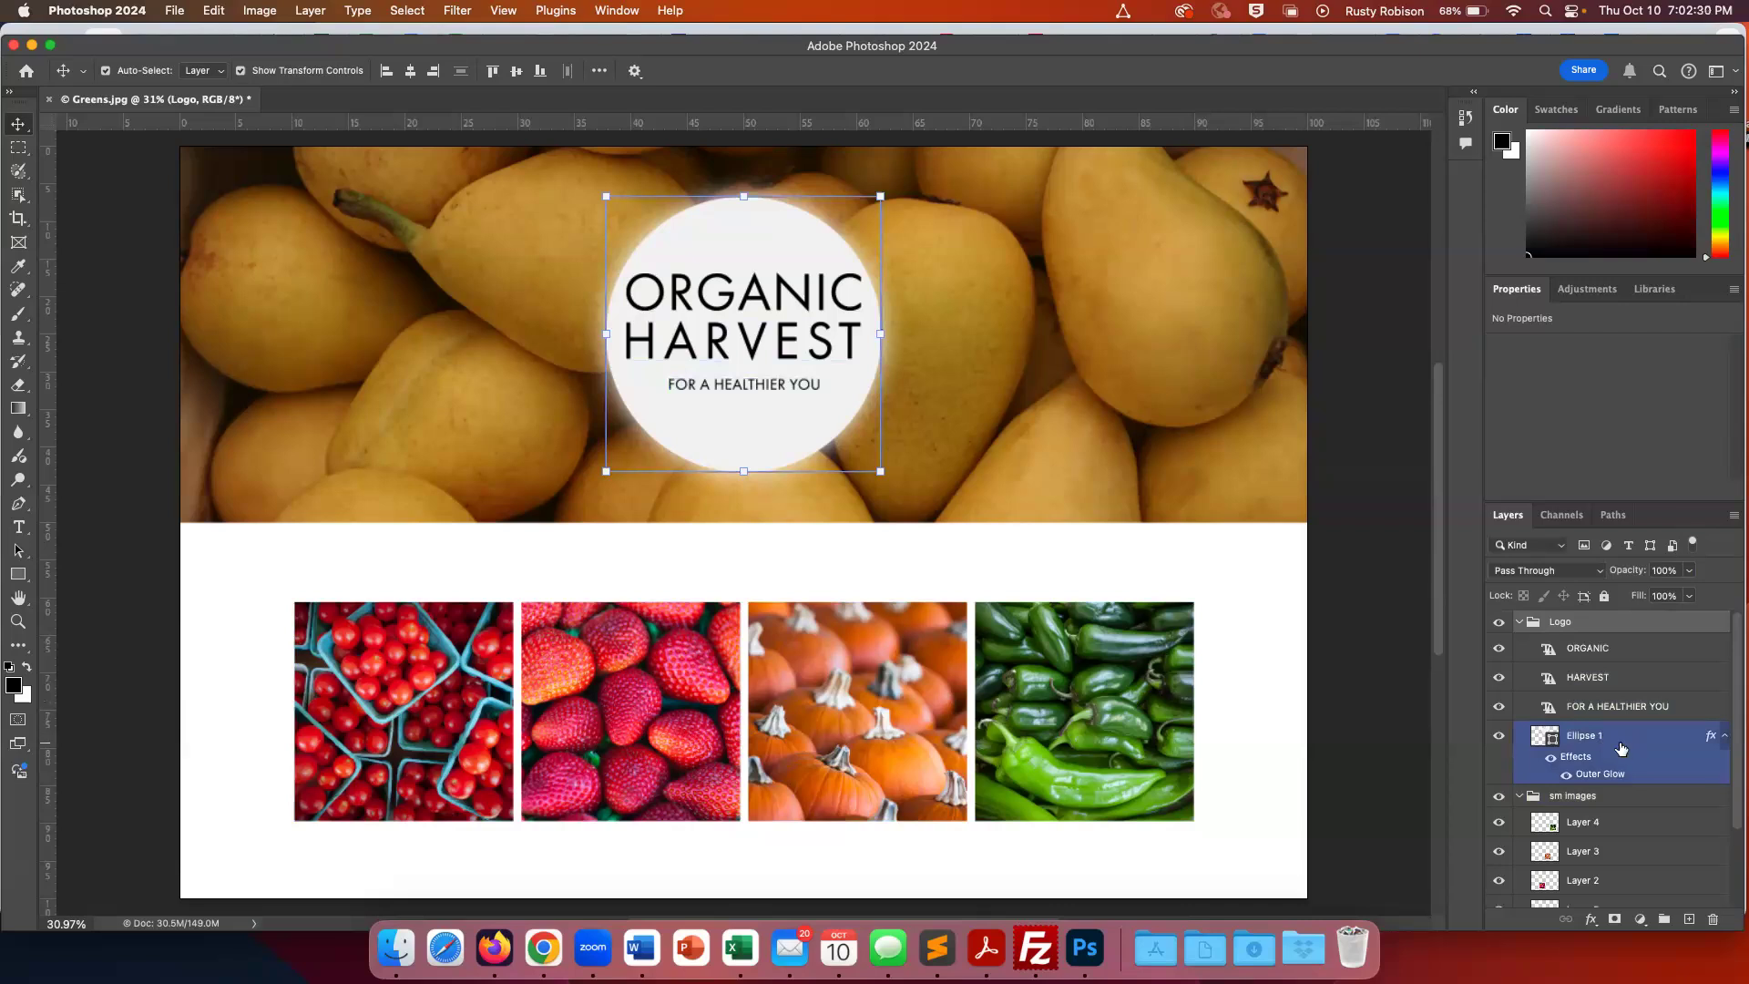
left_click(1620, 747)
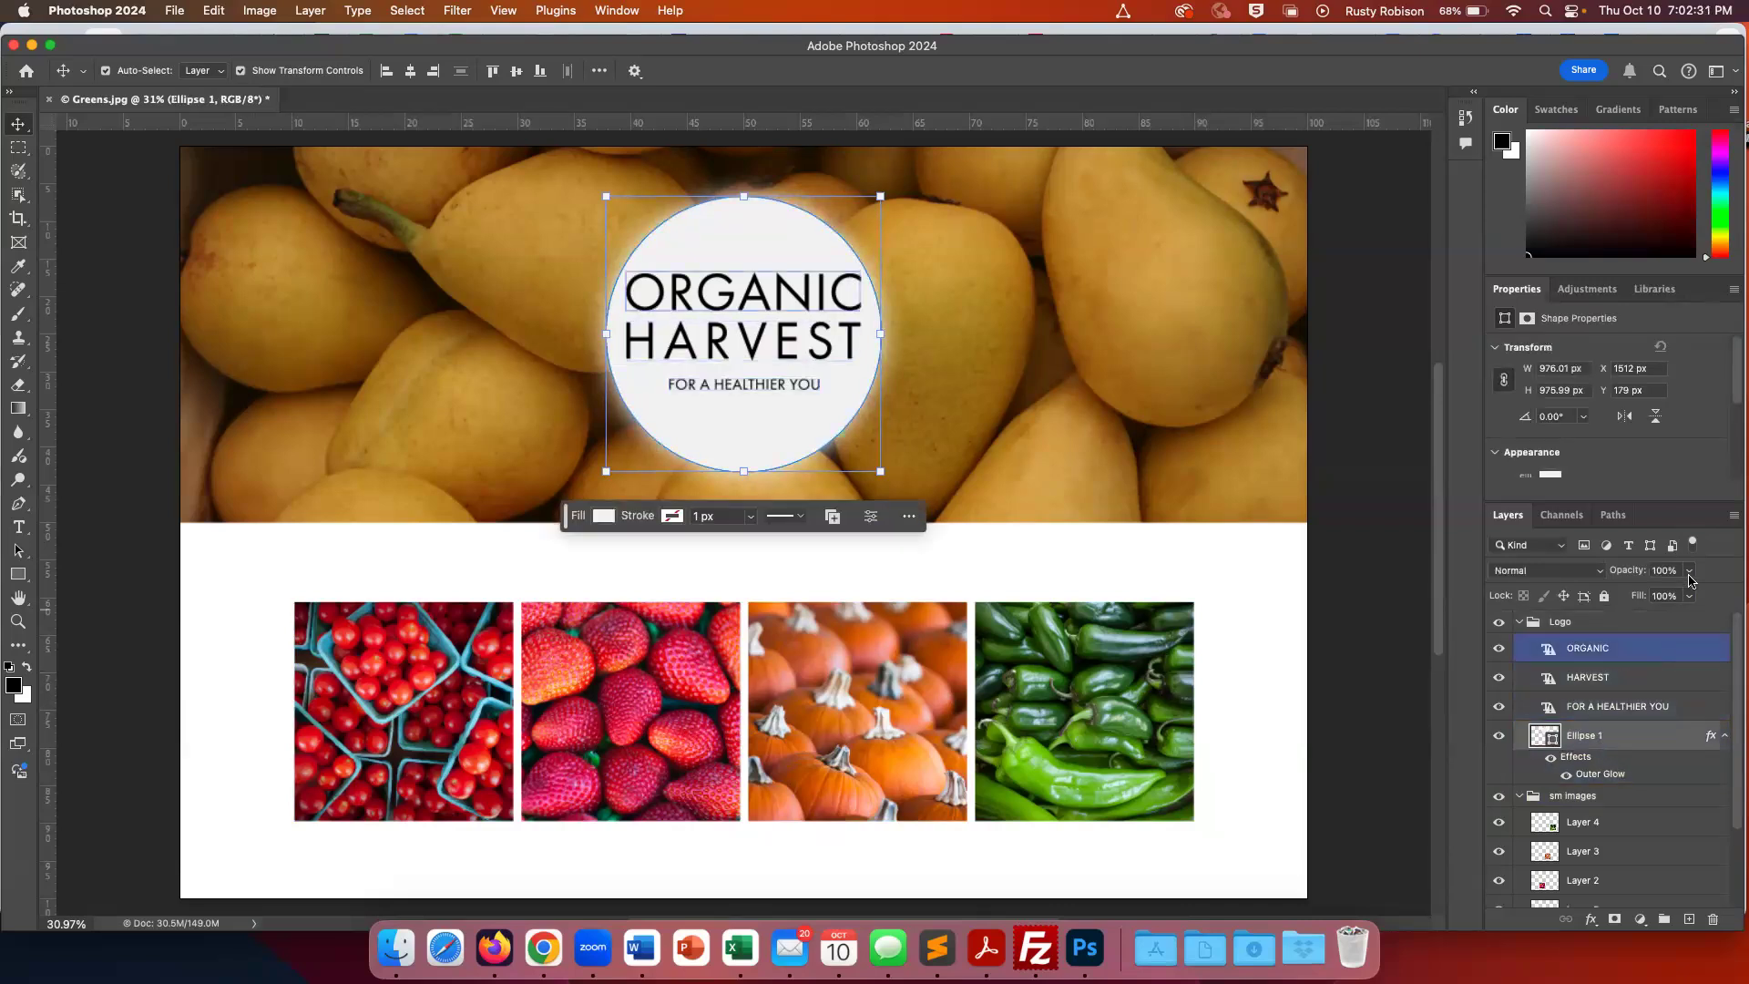
left_click_drag(1637, 575, 1622, 580)
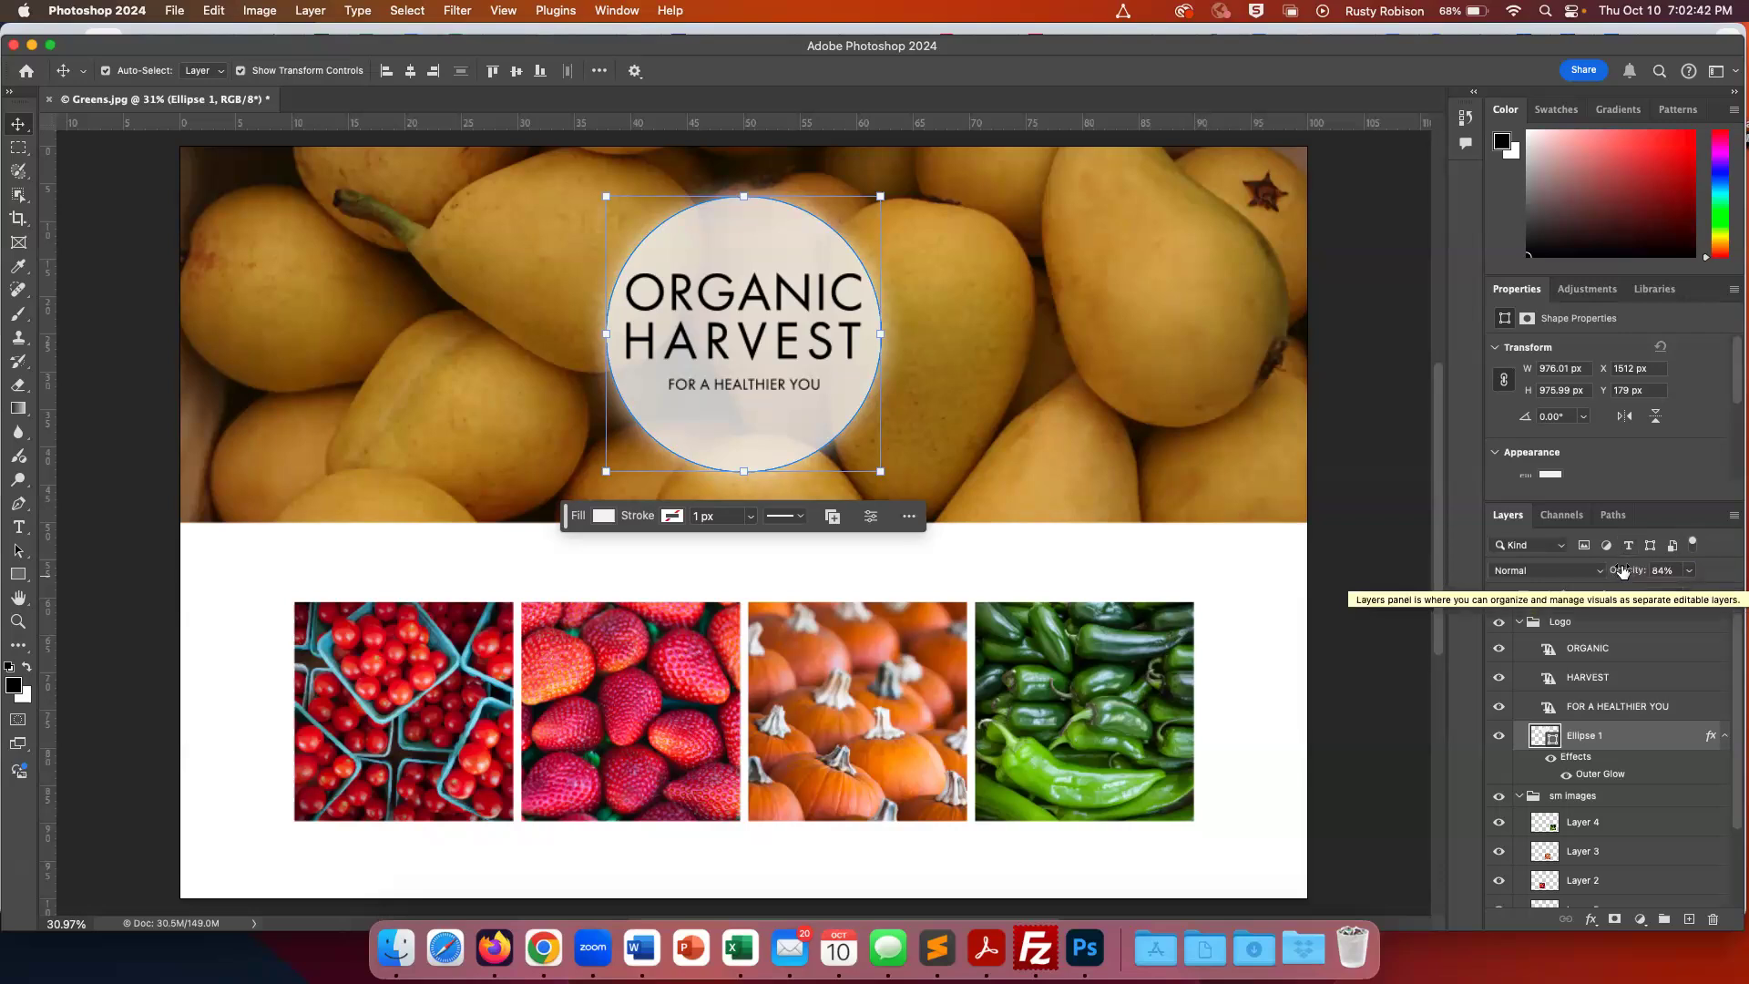
left_click_drag(1622, 571, 1619, 571)
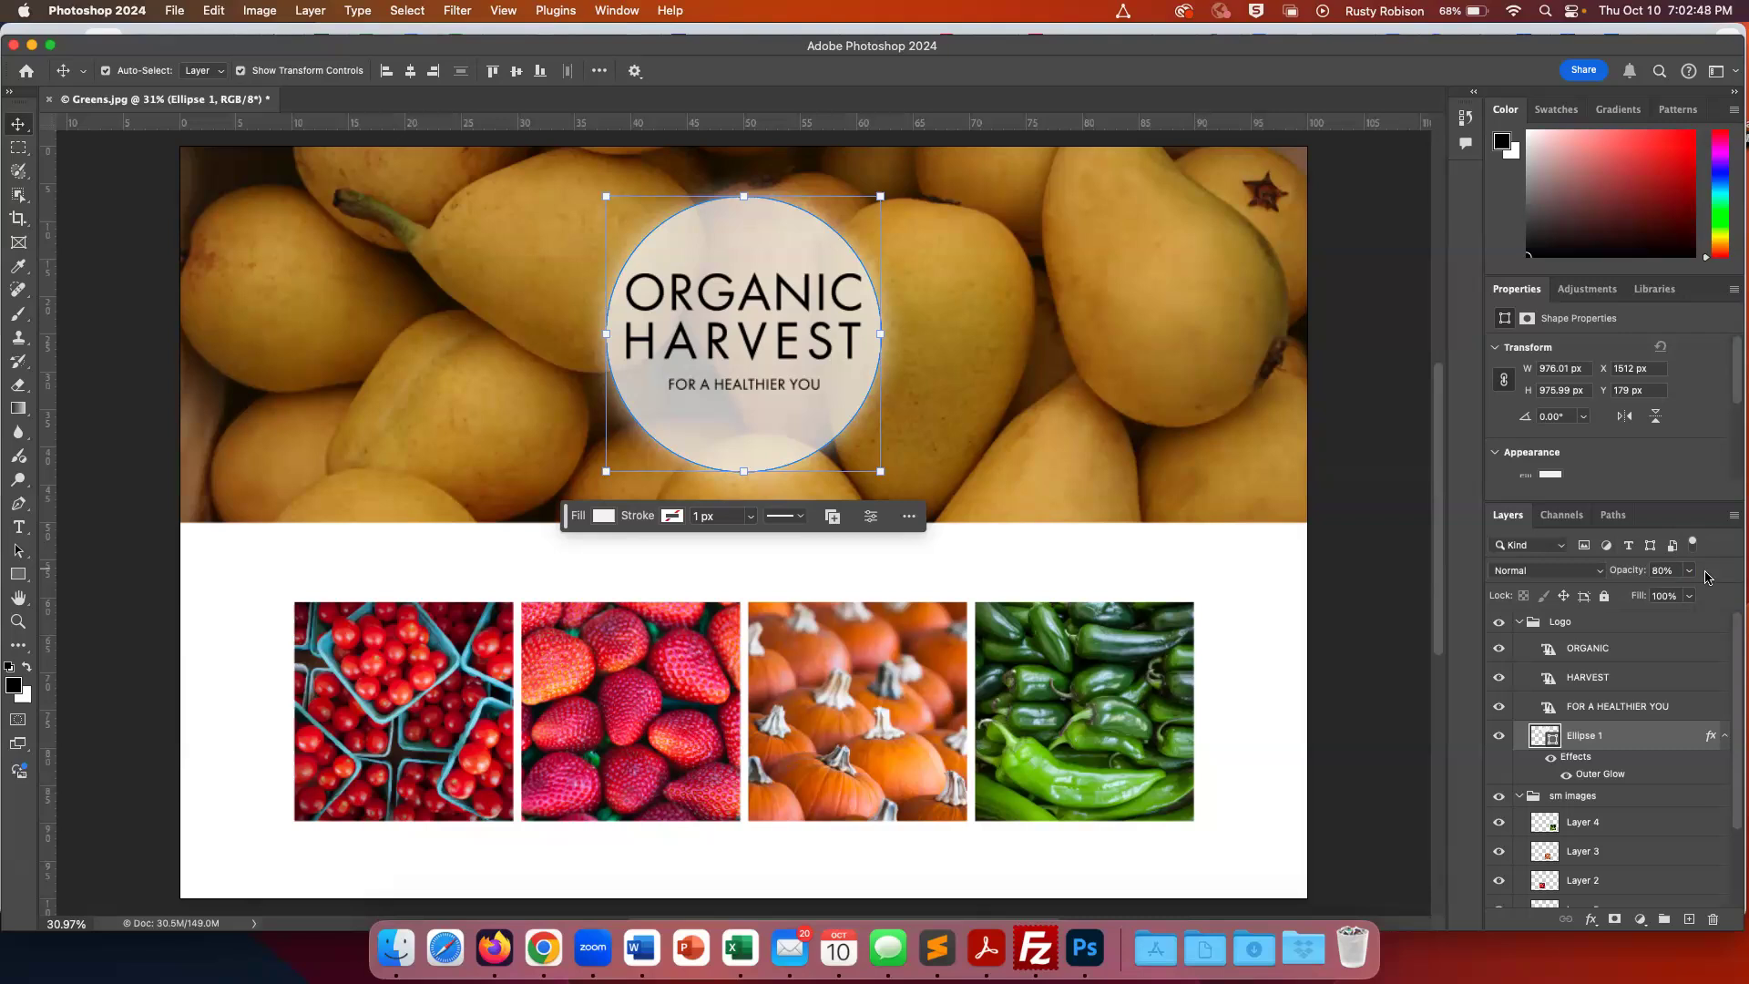
left_click(1380, 452)
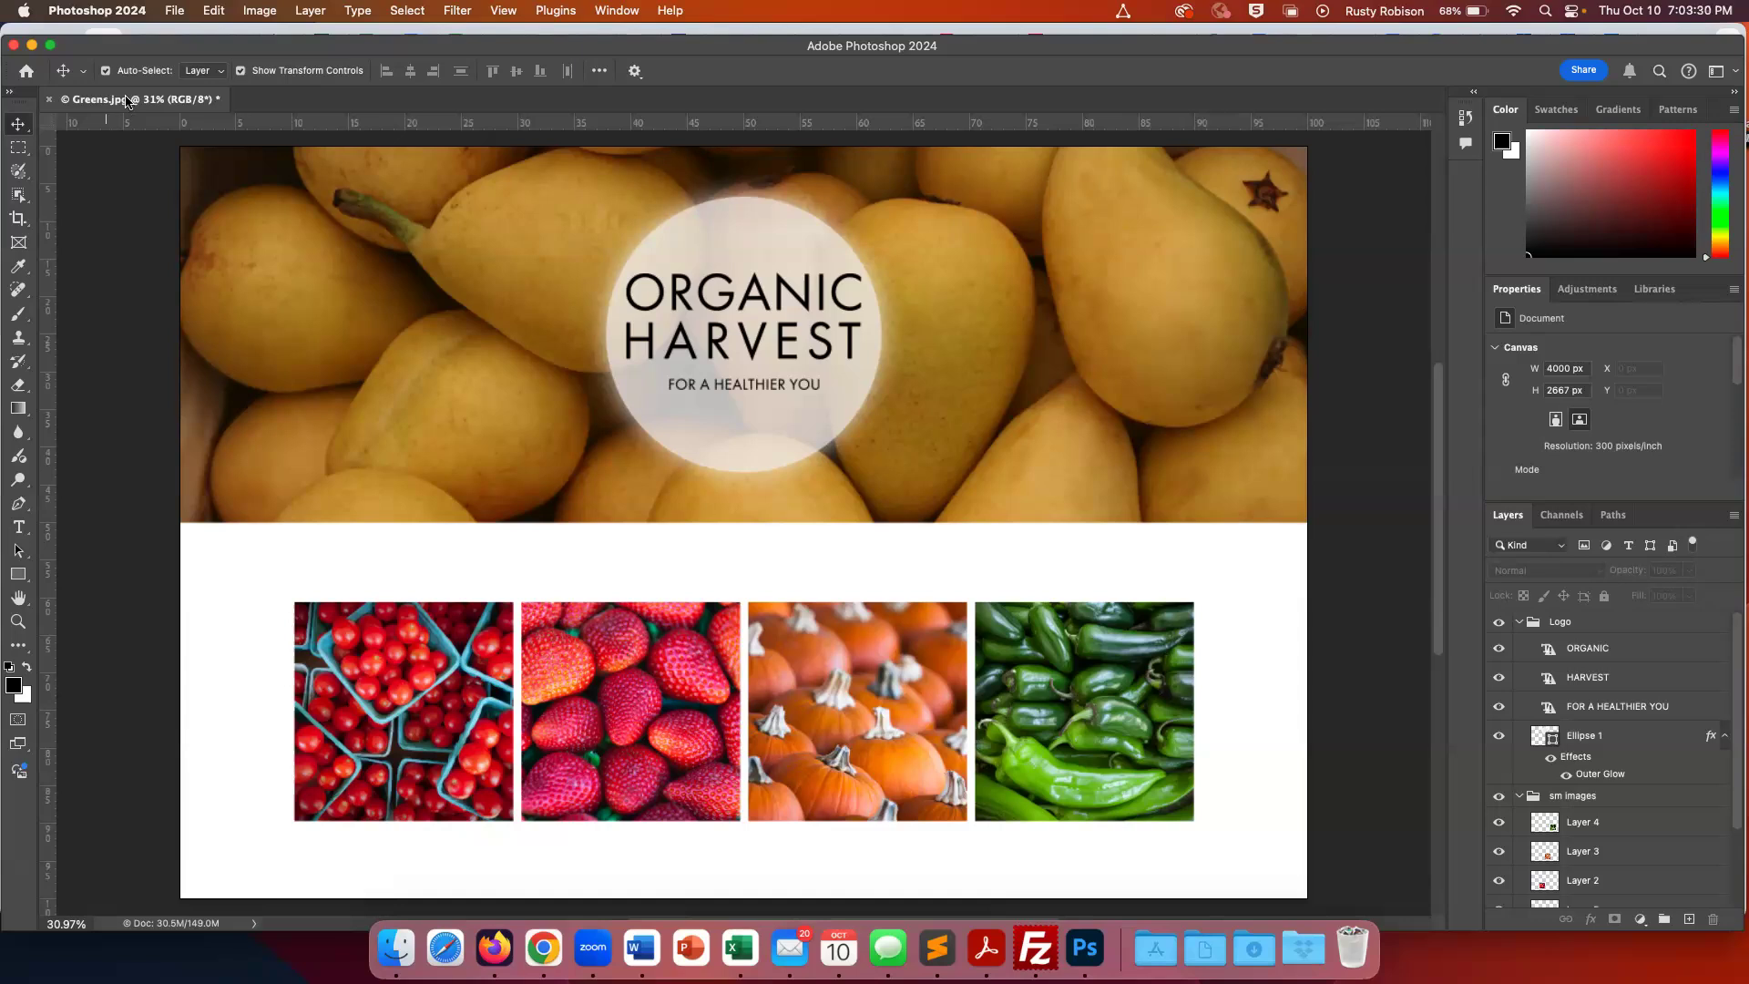
Save the composition as harvest.psd in Photoshop format in the 07 Layers folder
left_click(175, 11)
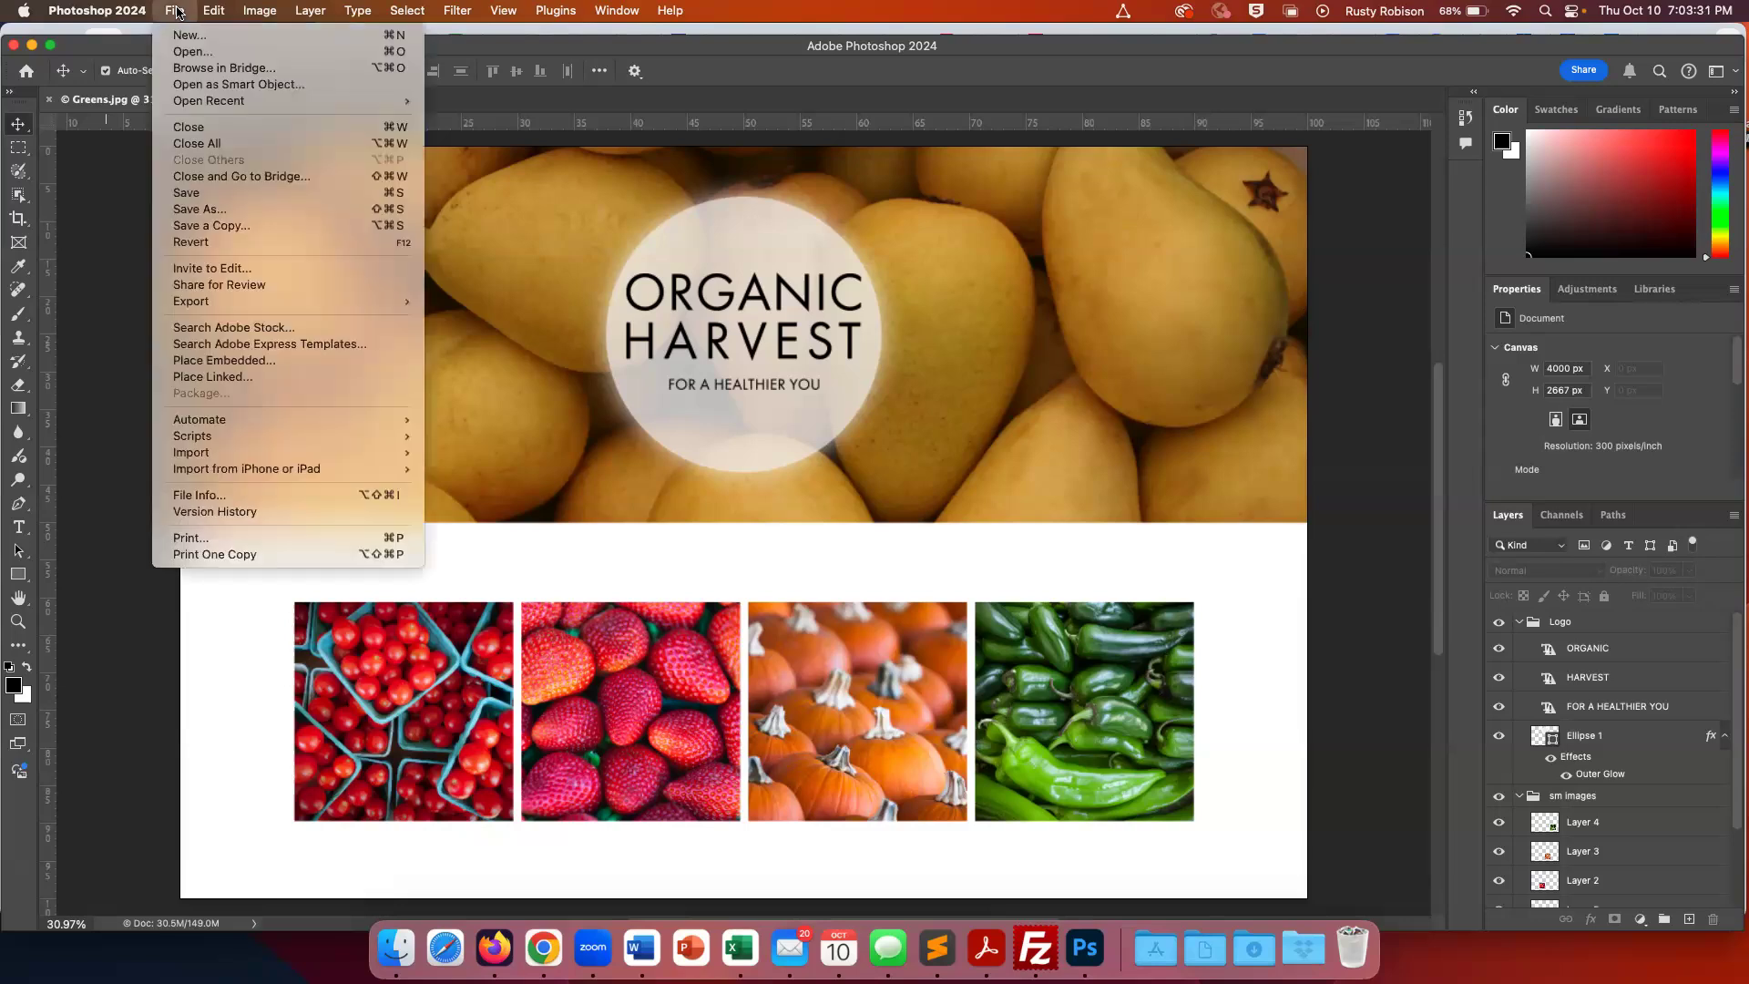
left_click(199, 217)
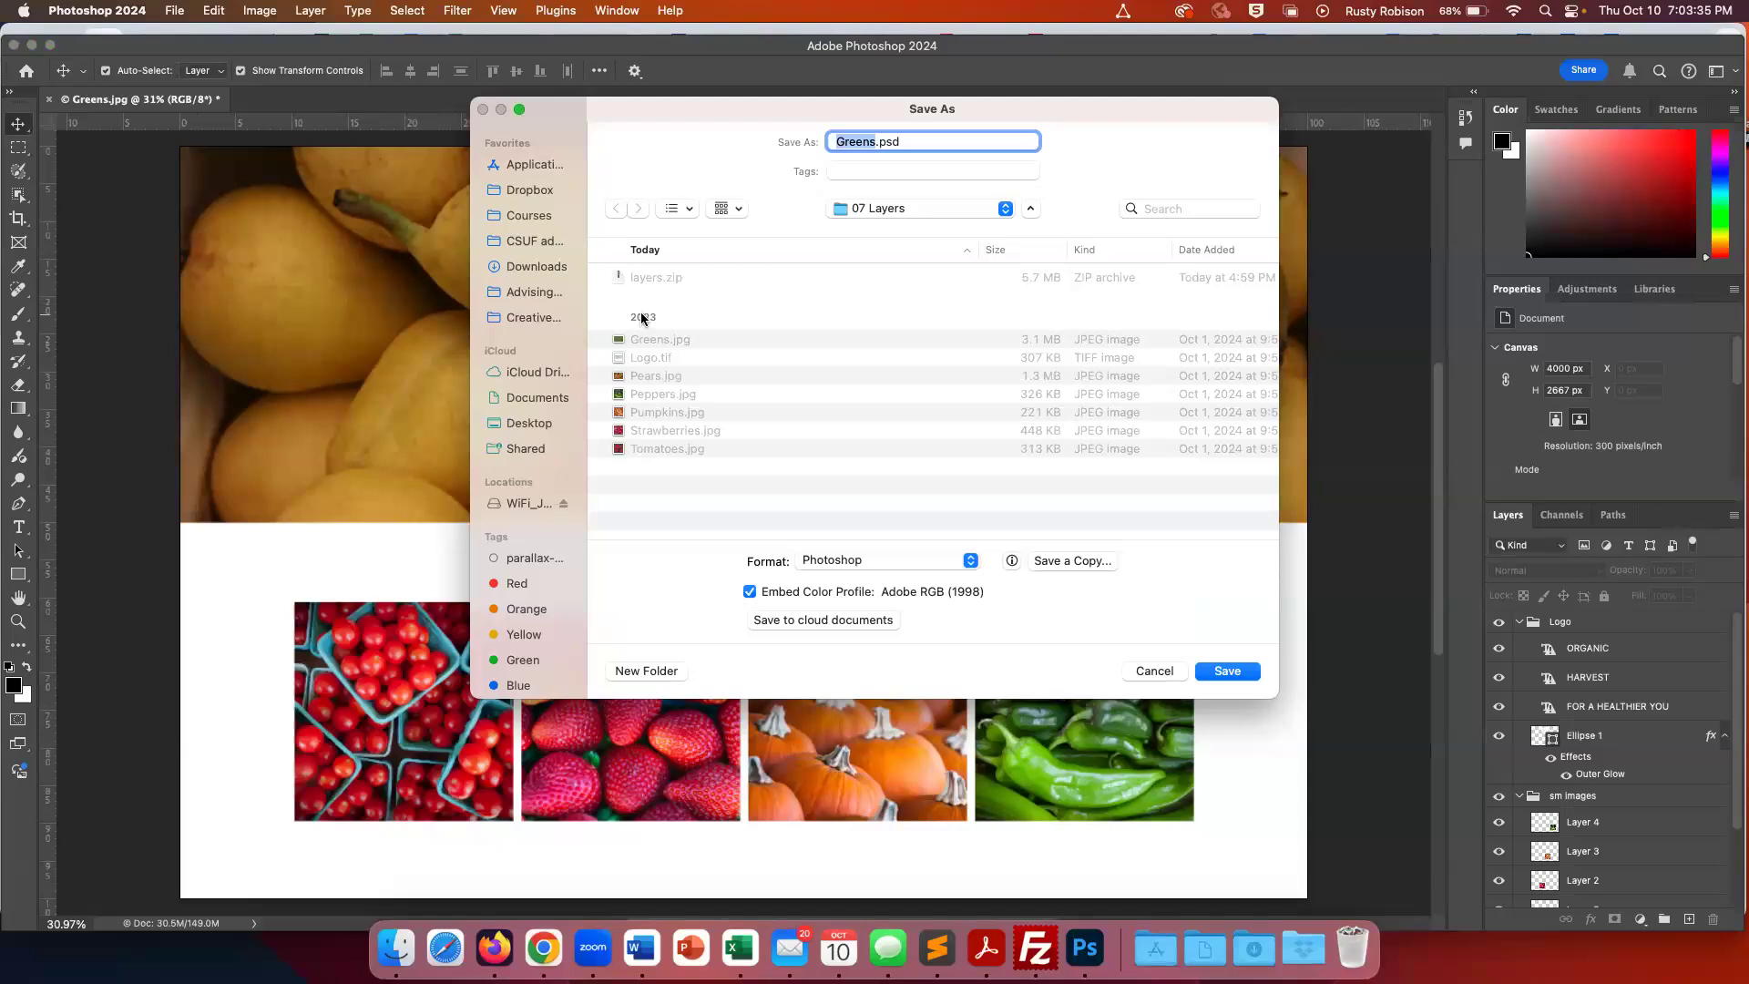
type("harvest")
left_click(1226, 671)
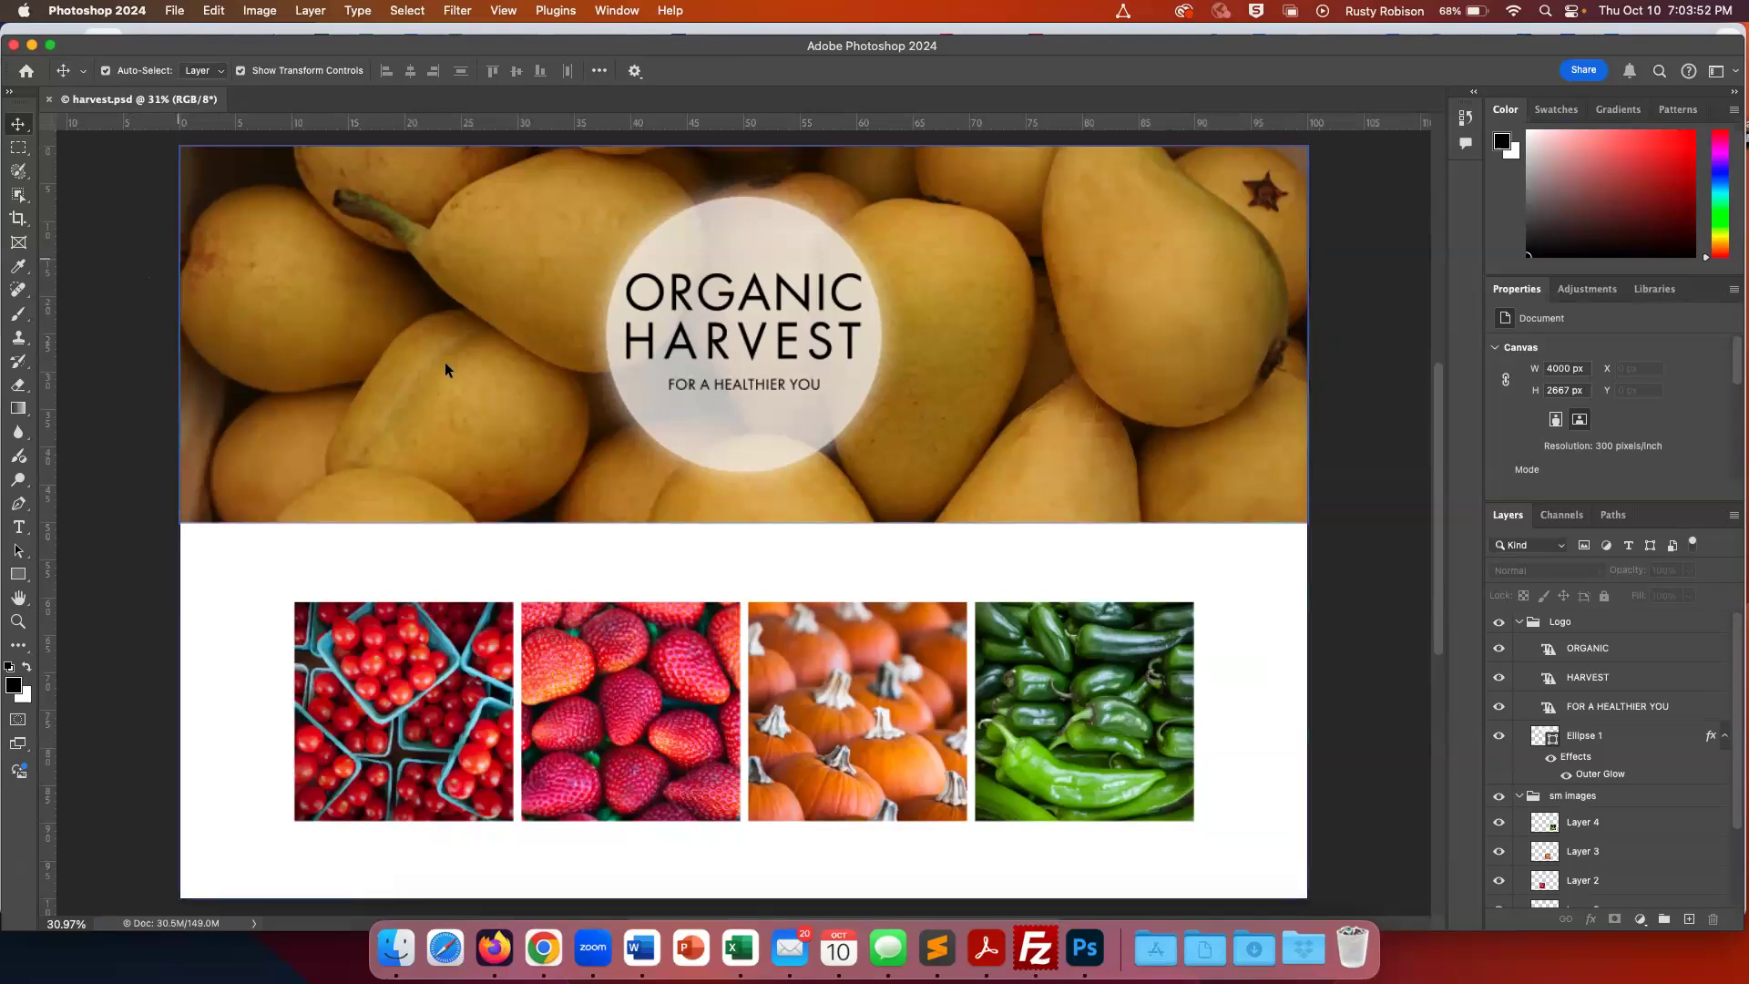
Collapse the Logo and sm images groups in the layer stack
left_click(1519, 649)
left_click(1518, 622)
left_click(1518, 623)
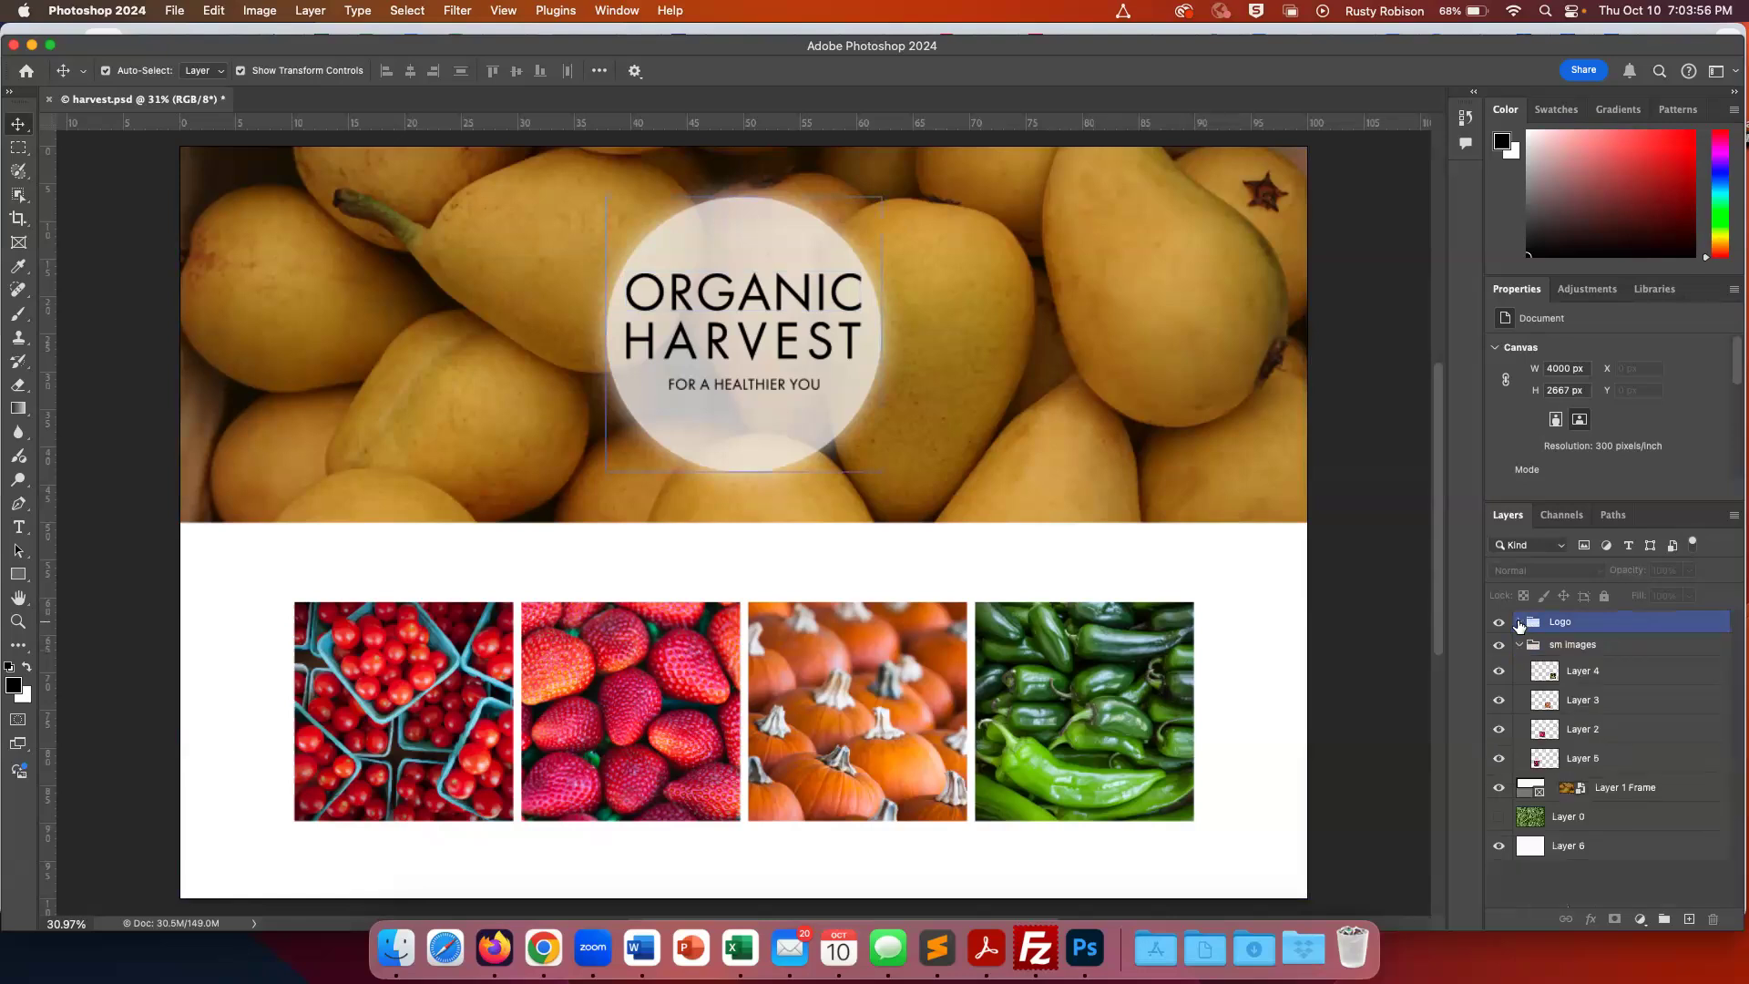
left_click(1520, 647)
left_click(1519, 646)
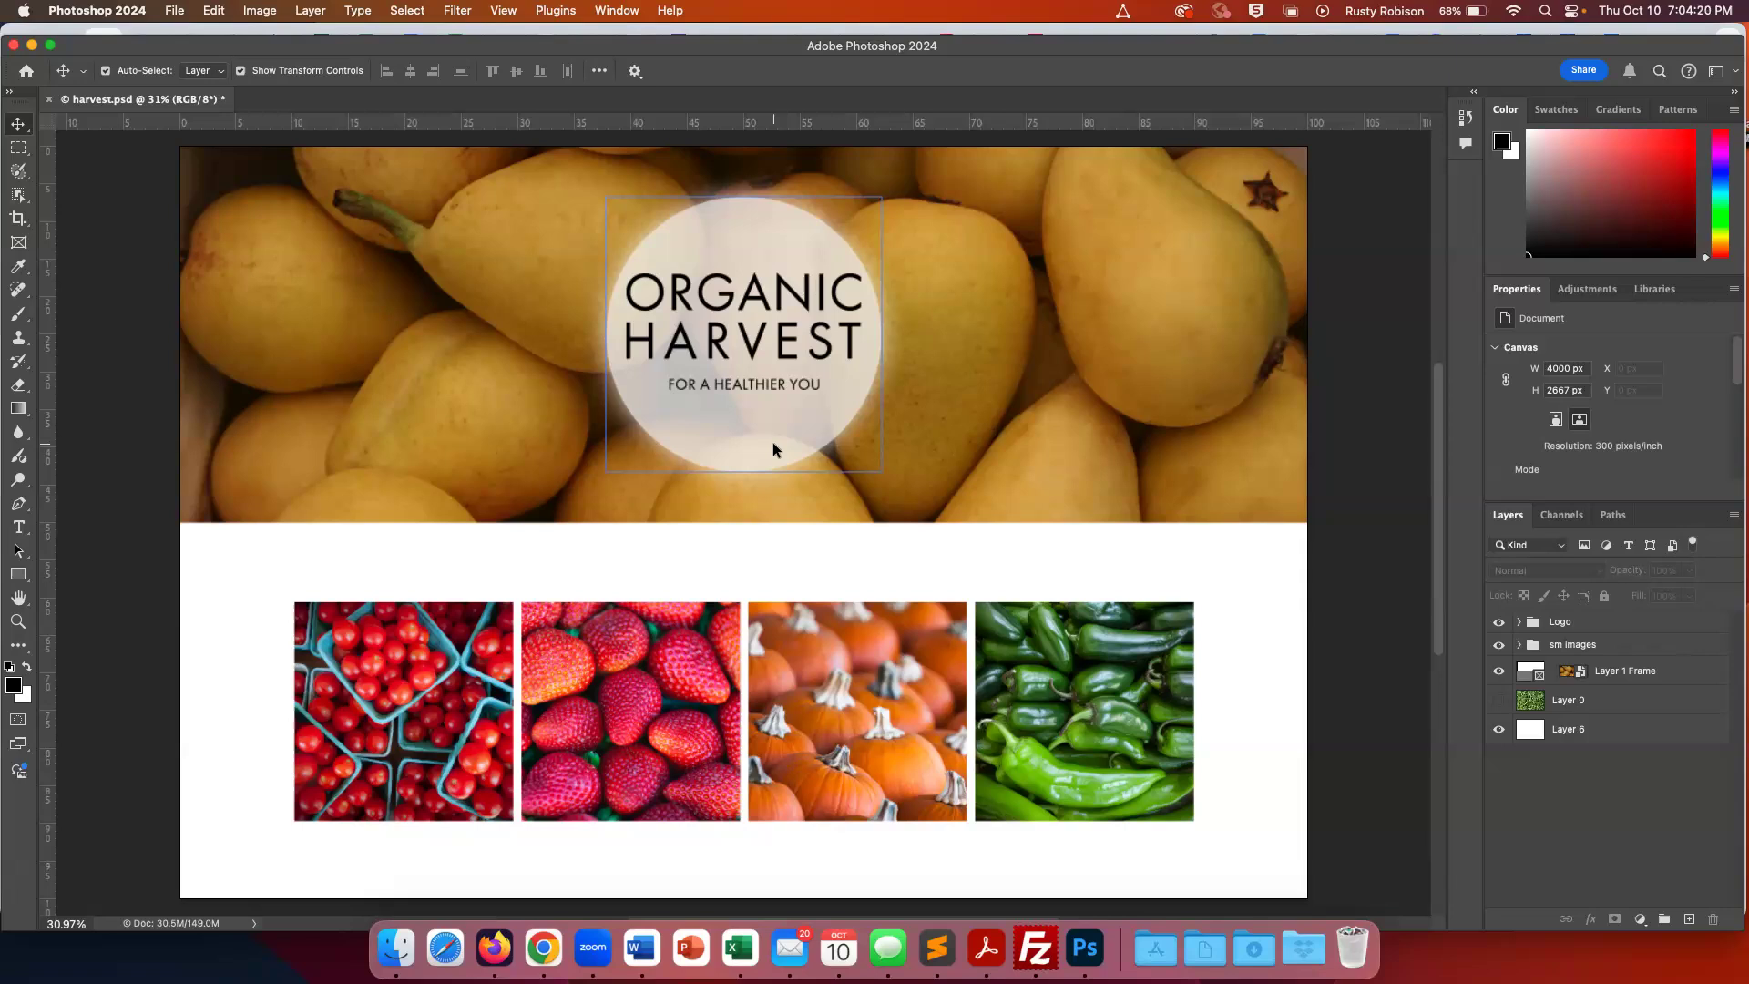
left_click(765, 442)
left_click(311, 11)
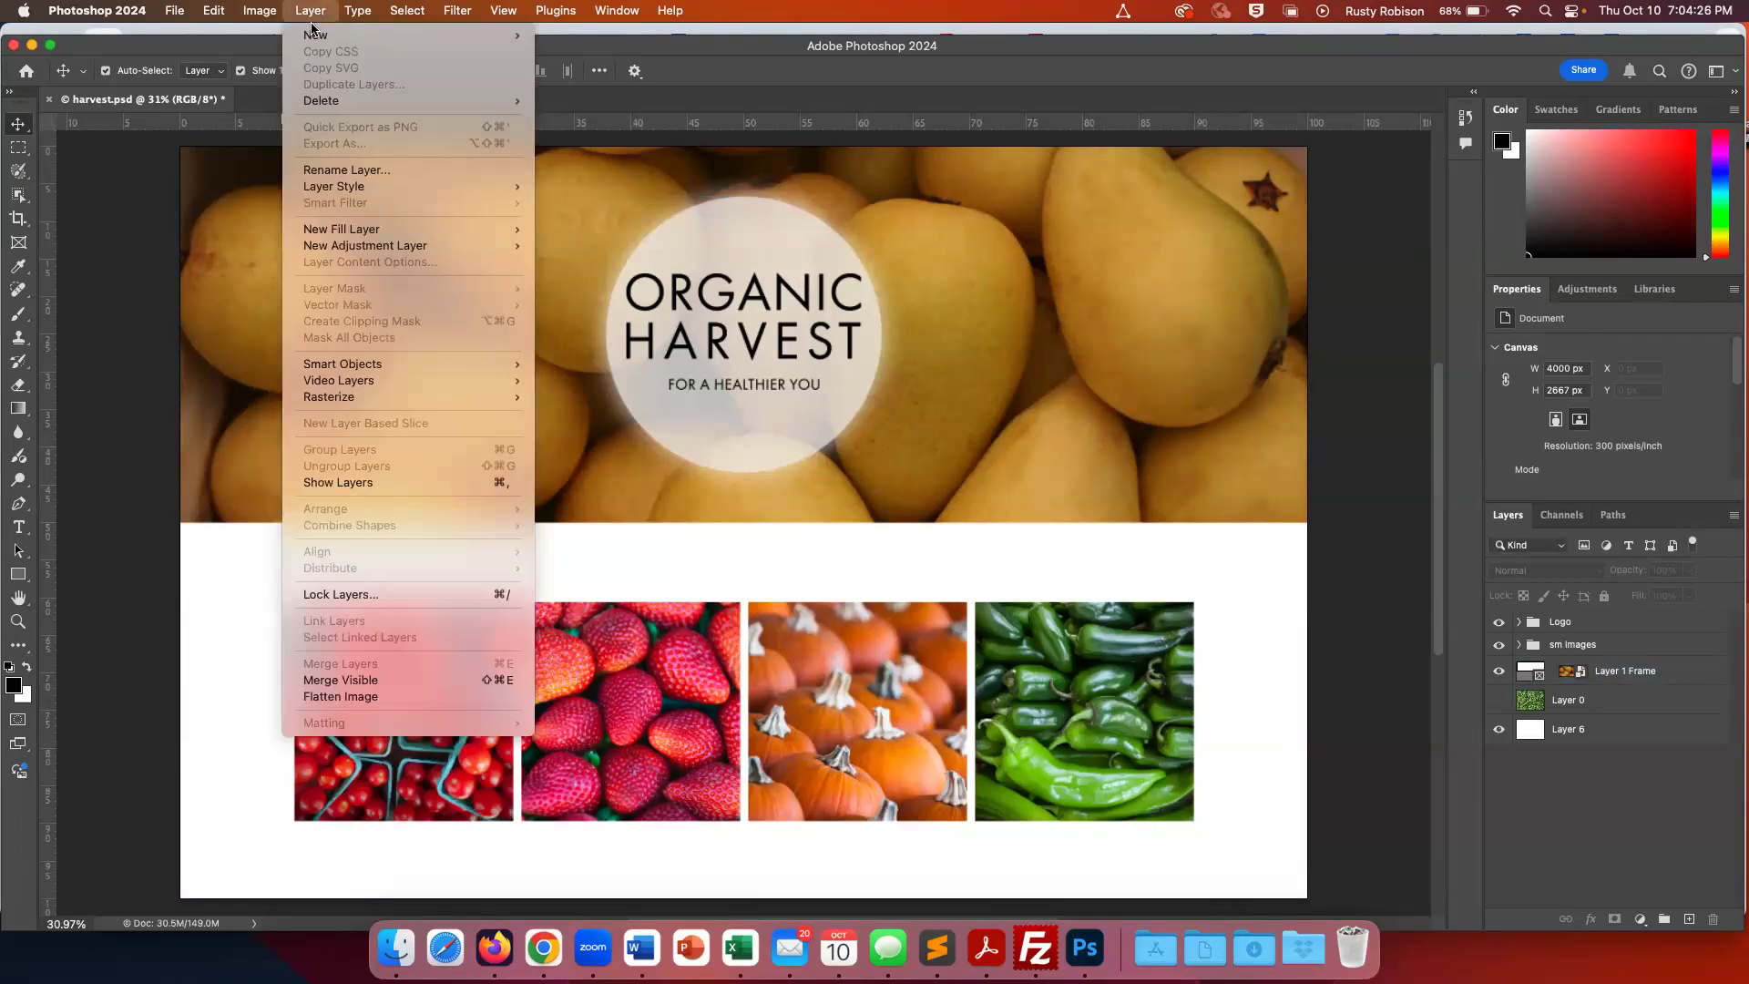
mouse_move(355, 383)
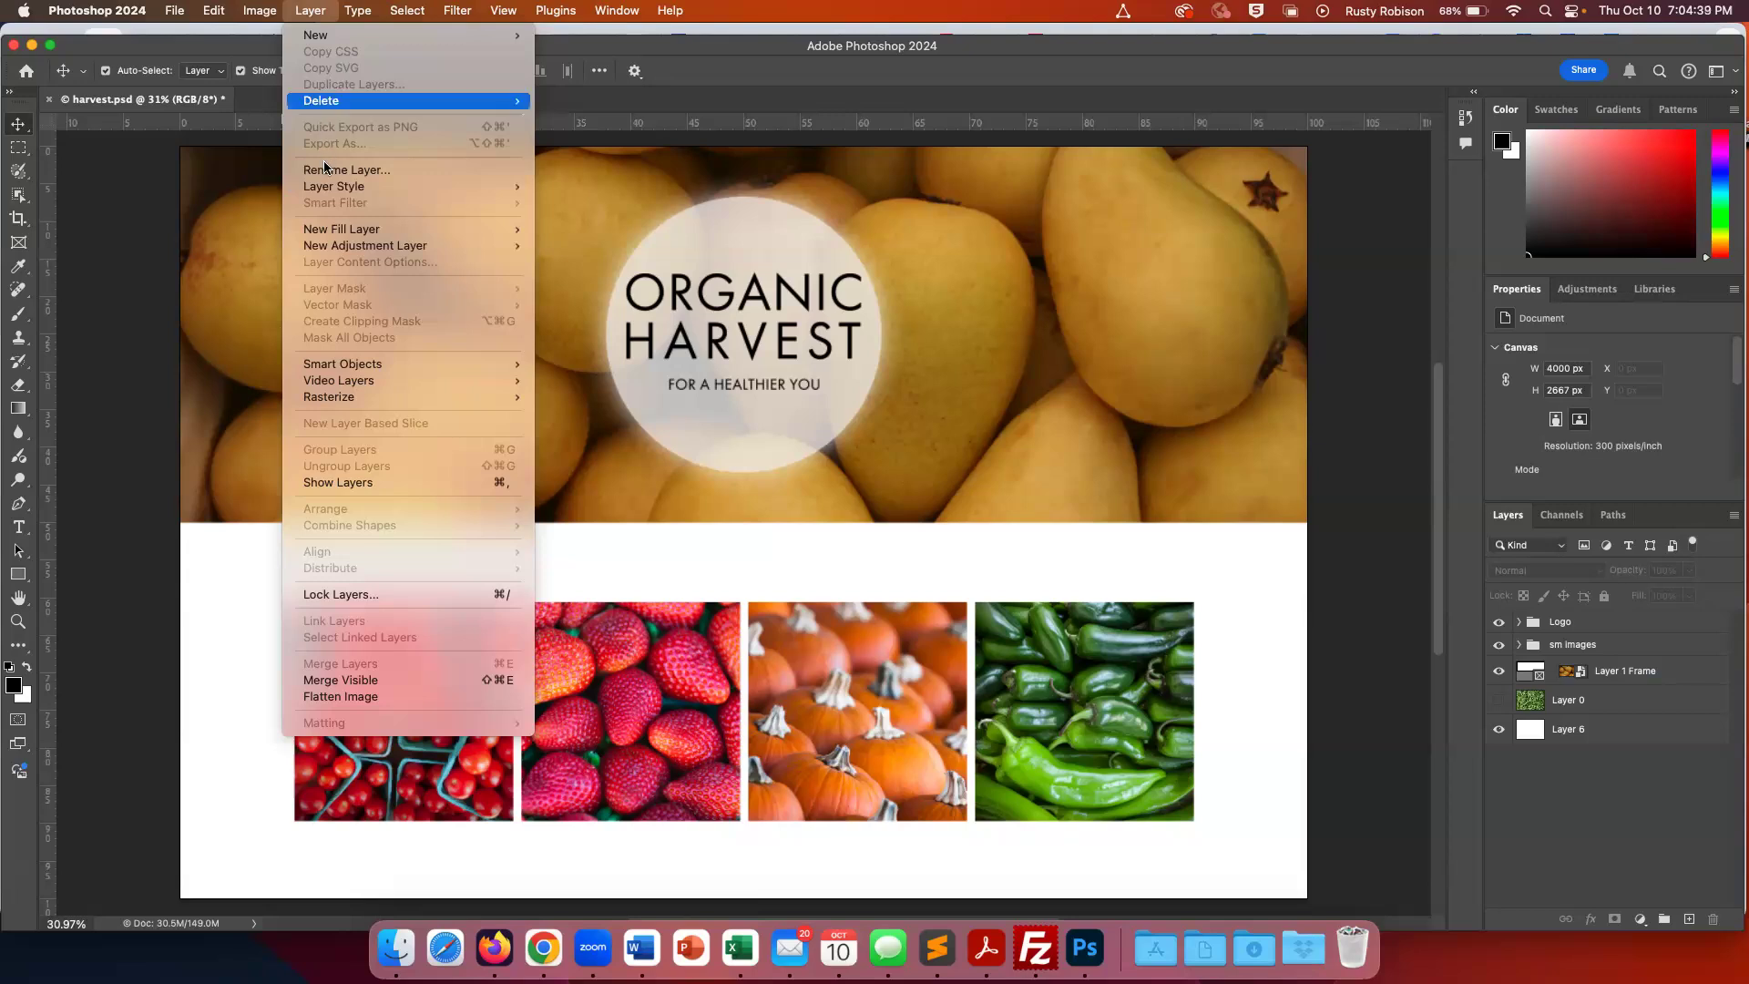
mouse_move(338, 194)
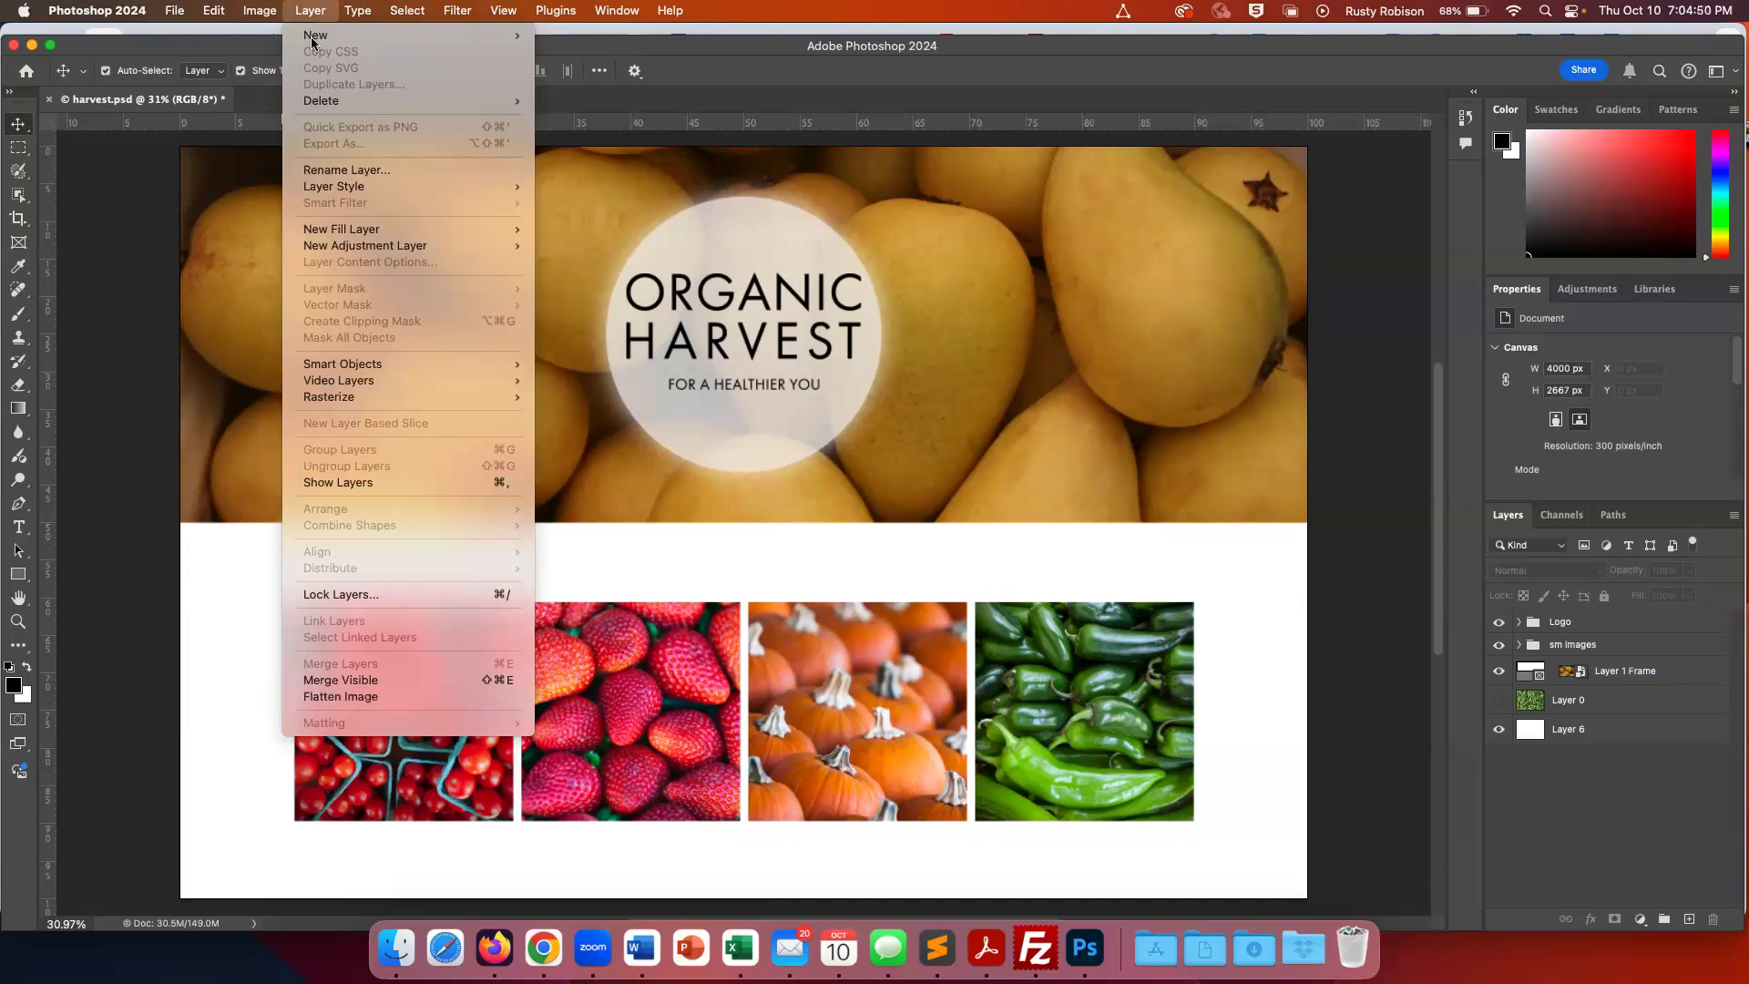
left_click(314, 6)
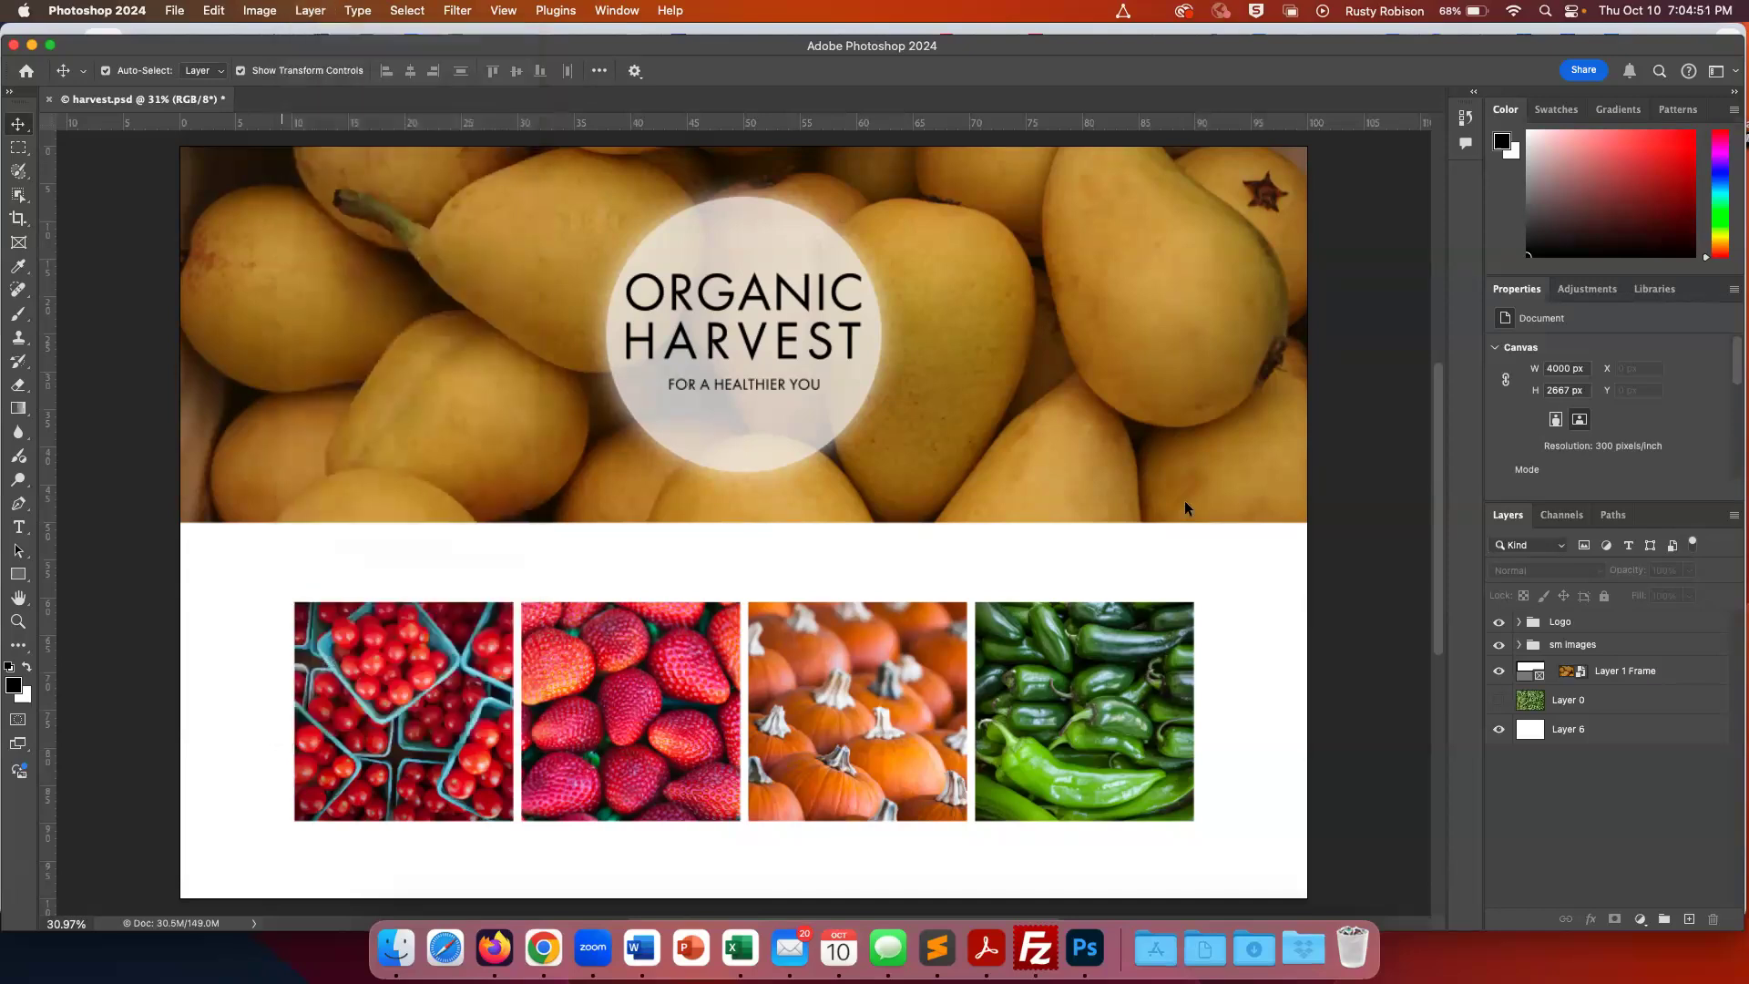
Open the Export As settings for all layers and groups from Logo to Layer 6, and preview the individual assets
left_click(1619, 621)
left_click(1616, 728, "shift")
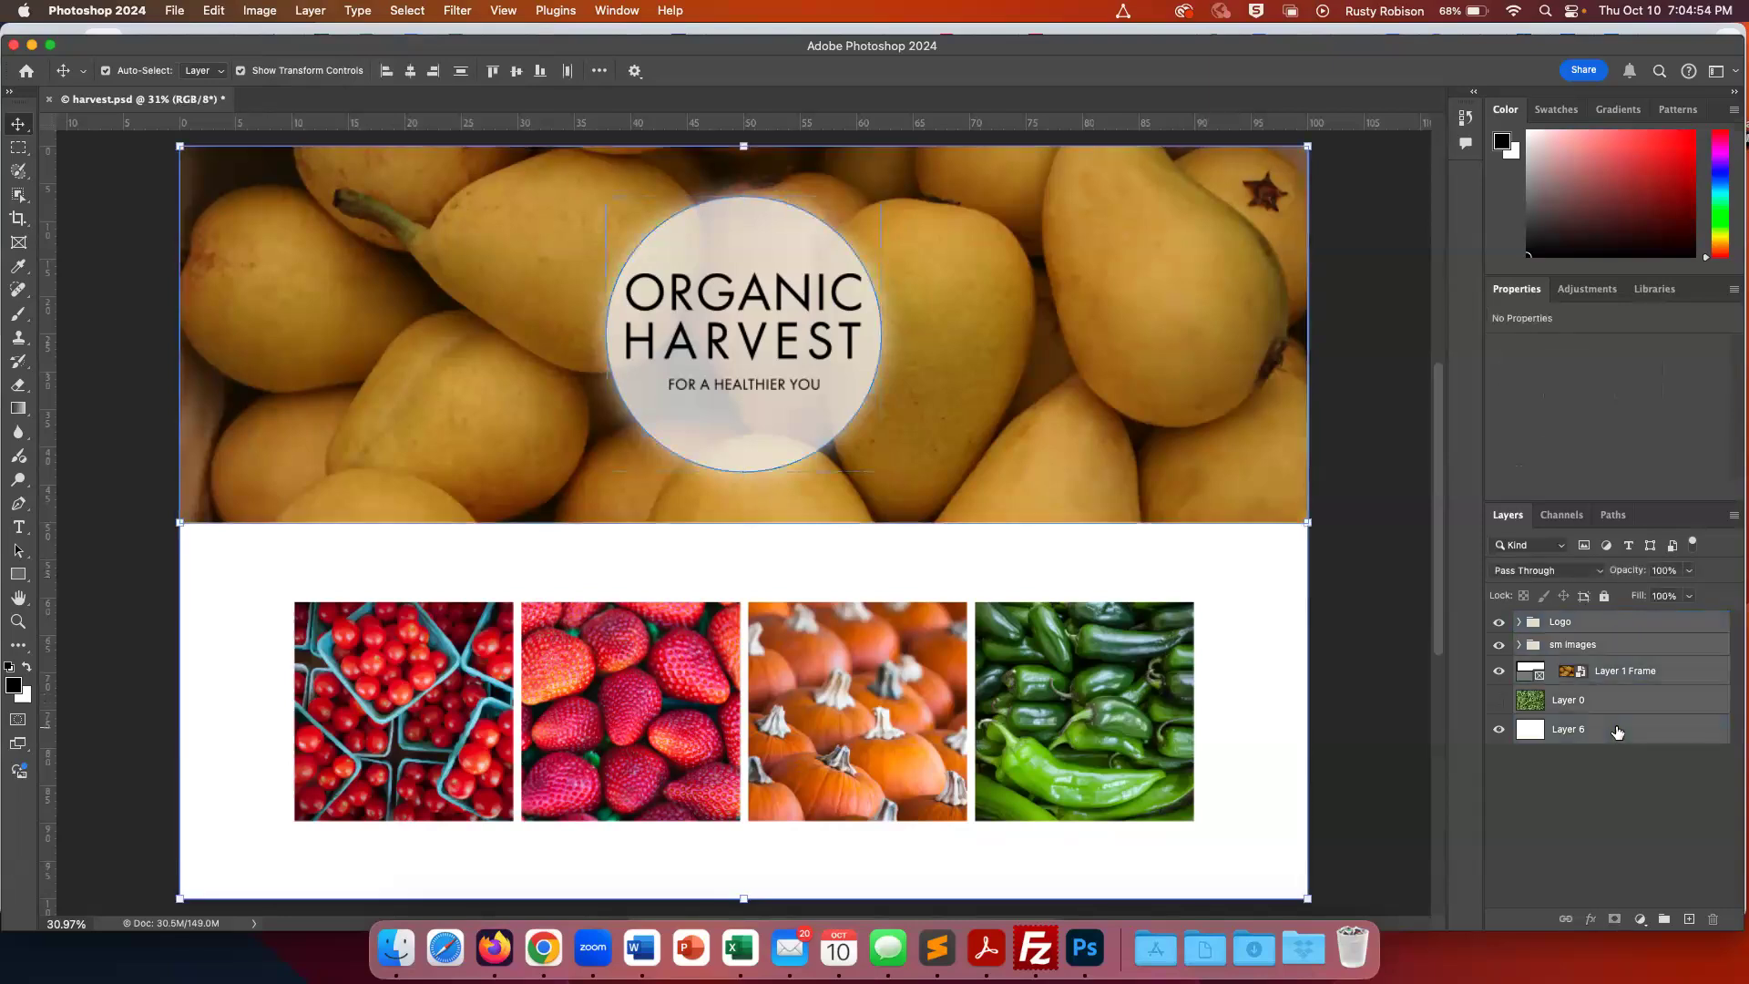
left_click(315, 10)
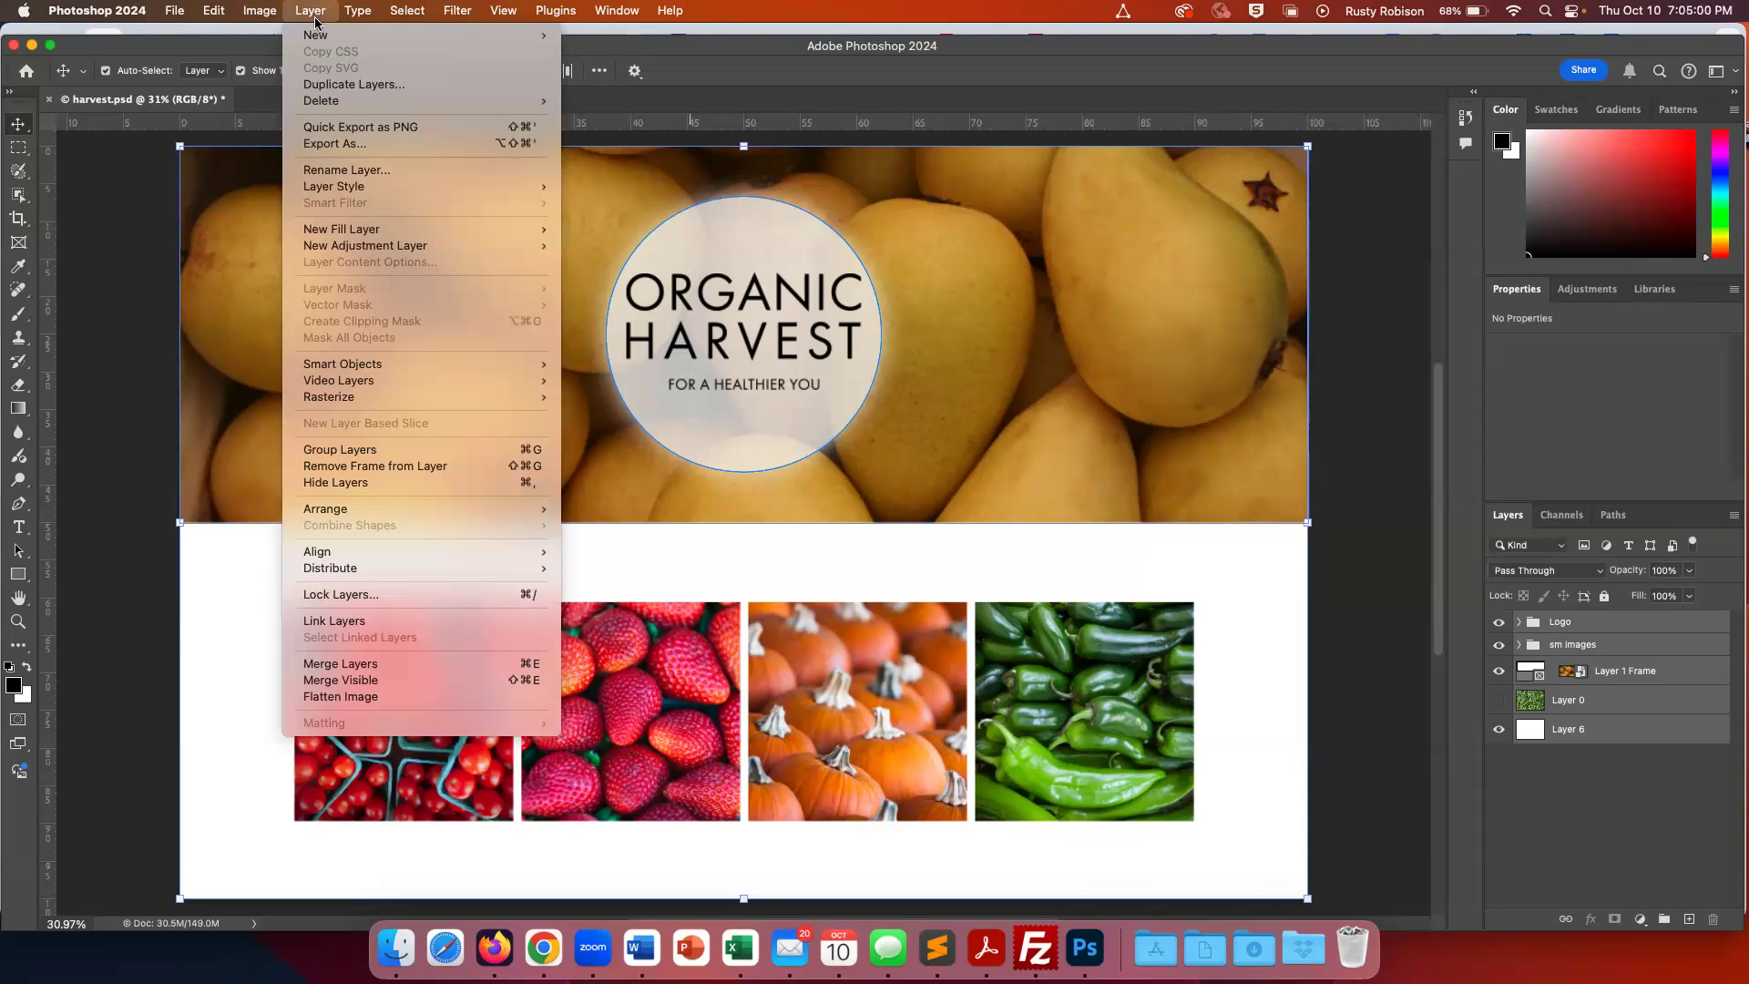
left_click(341, 145)
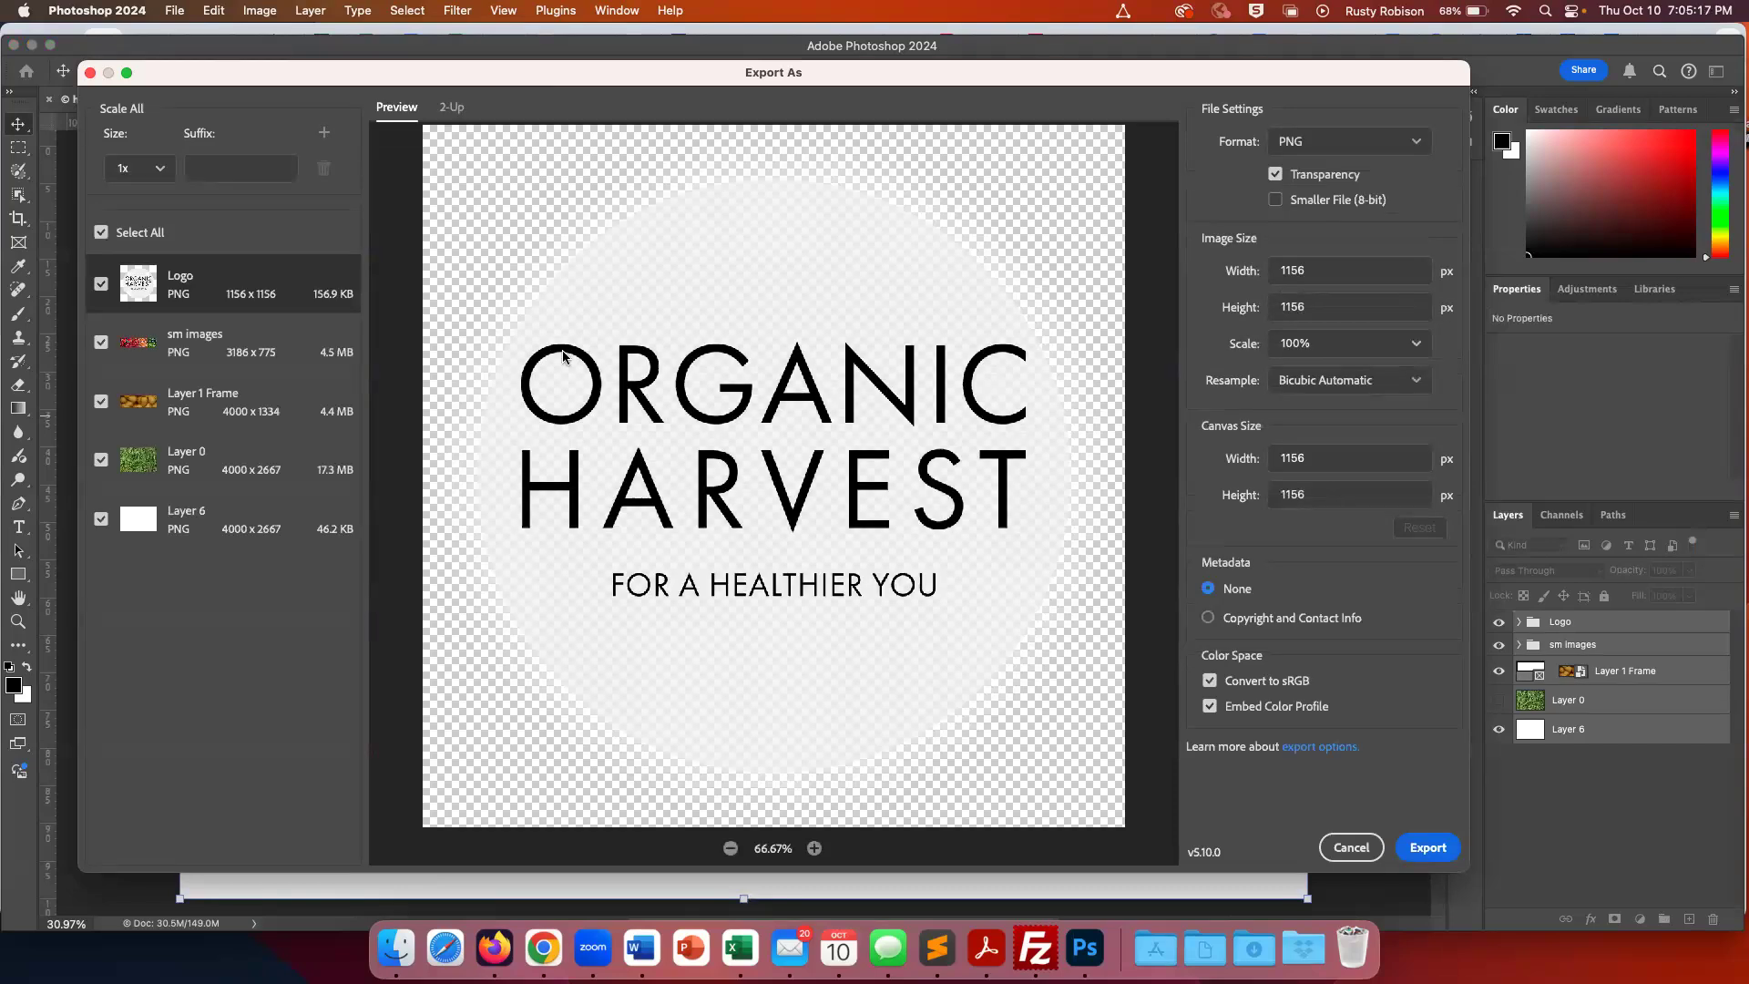
left_click(235, 344)
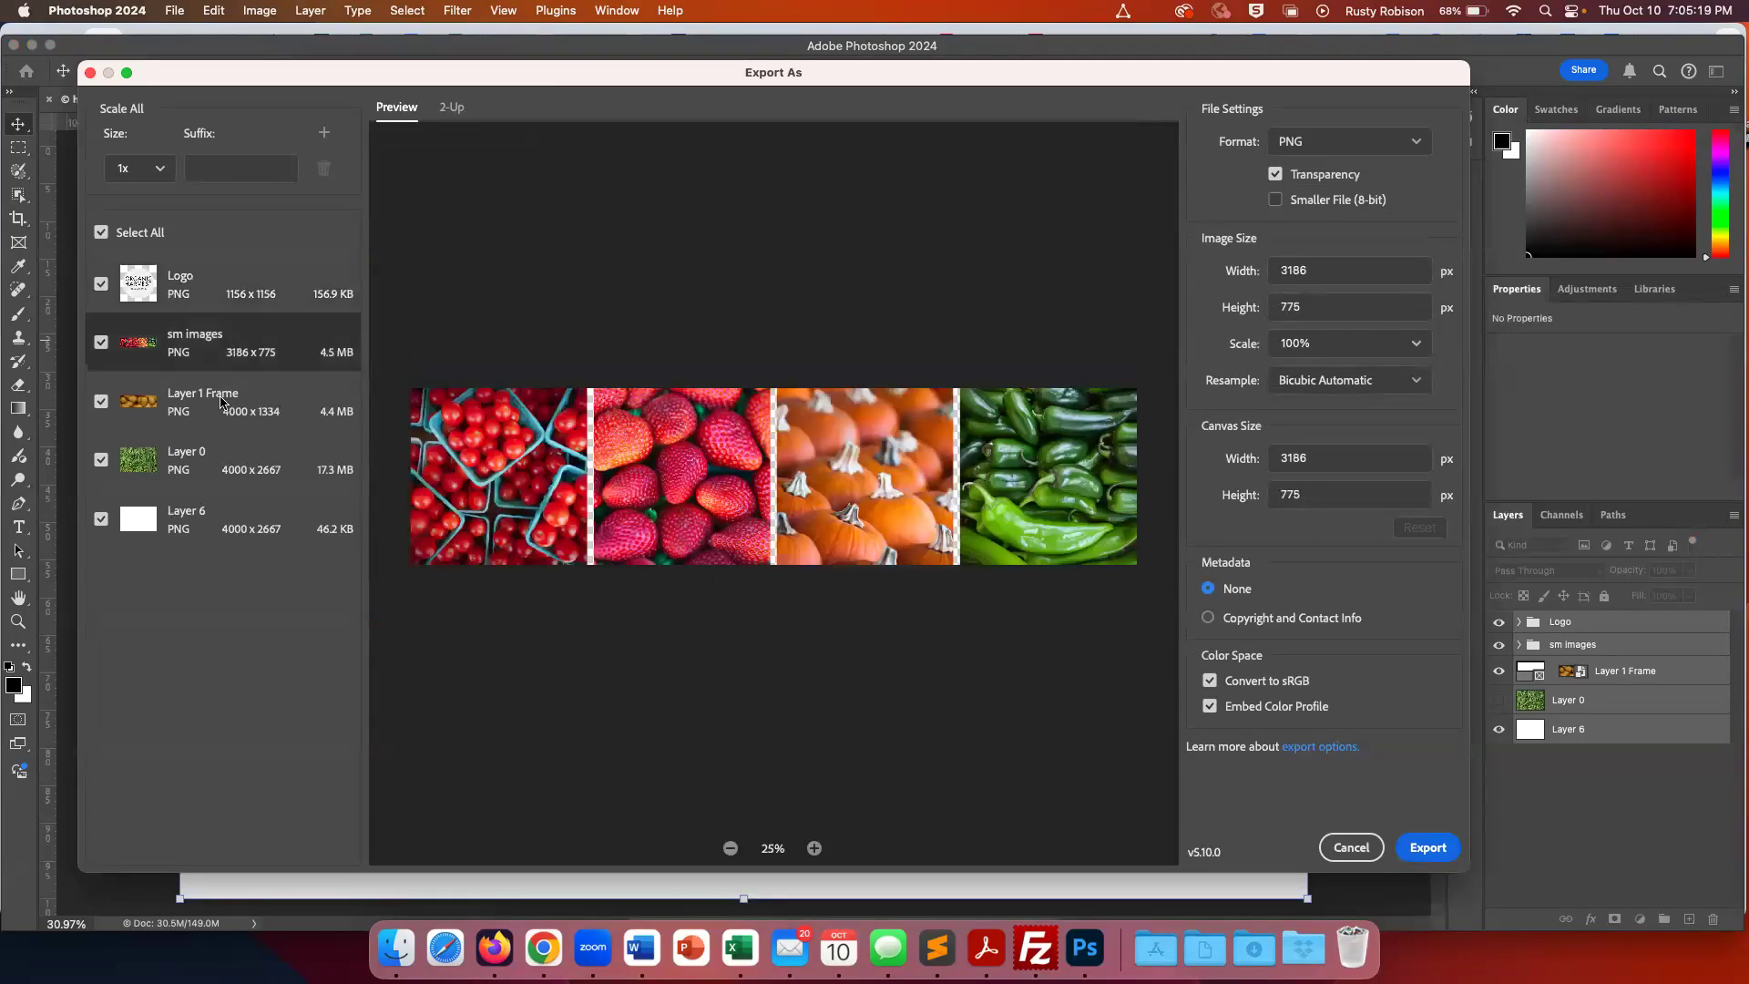
left_click(221, 401)
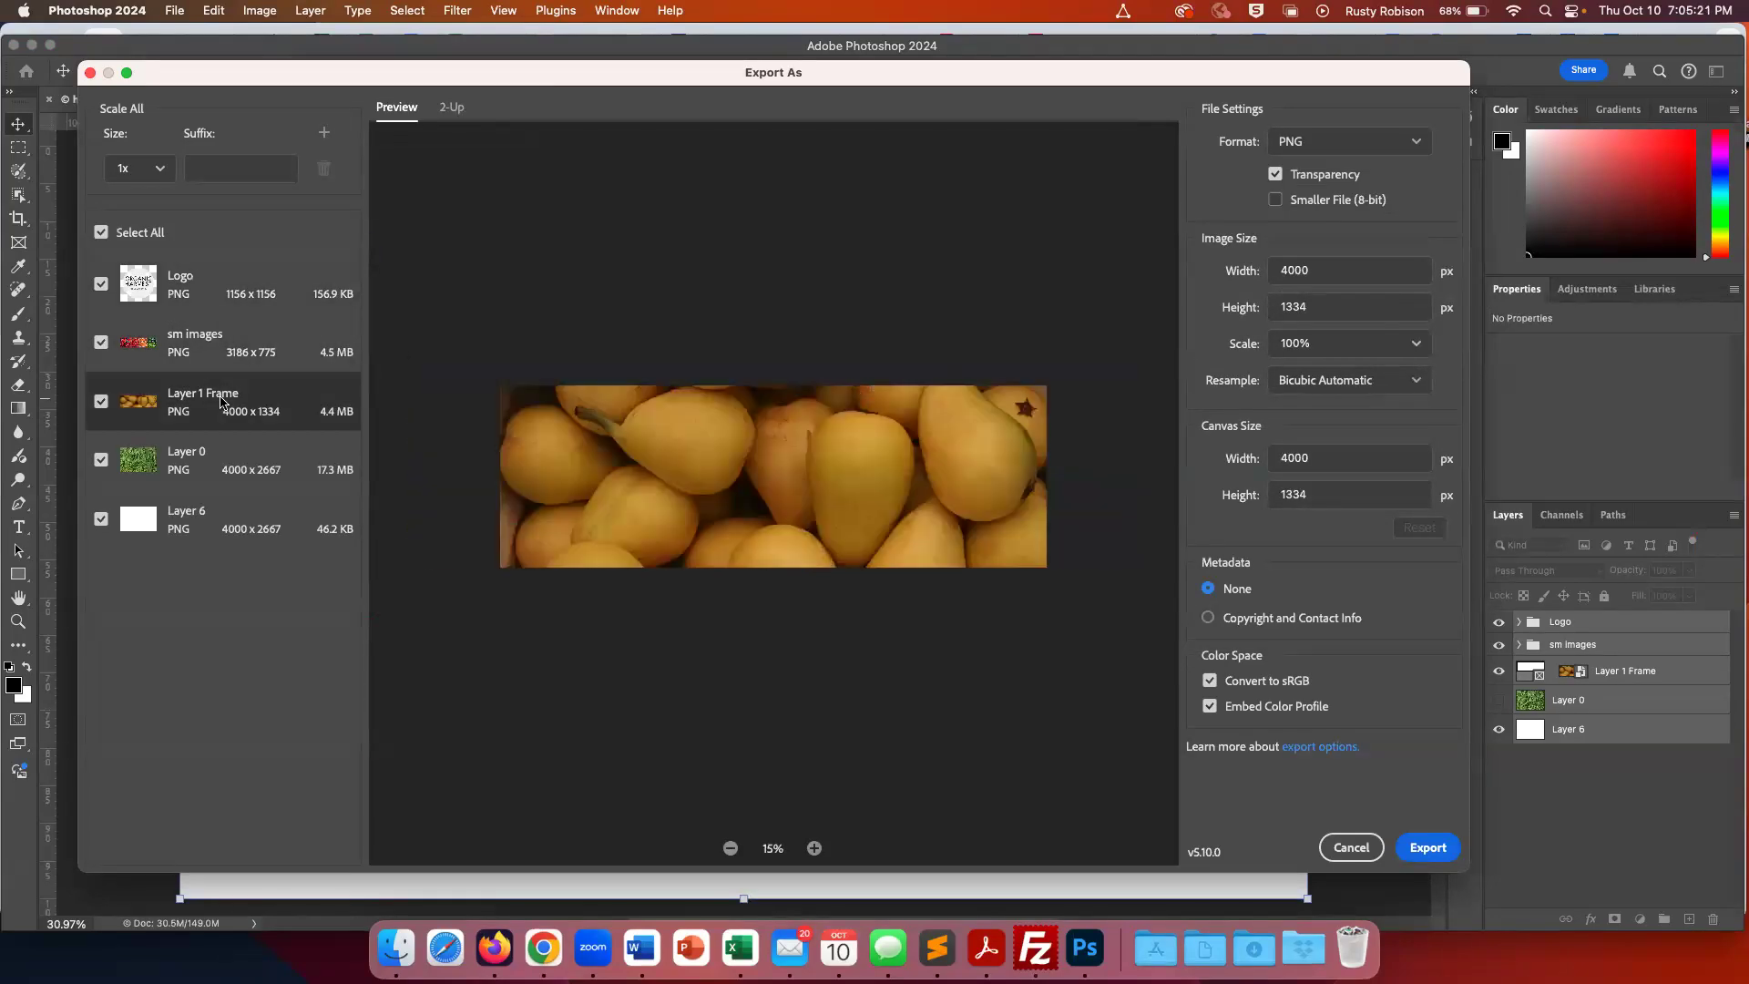
left_click(217, 458)
left_click(210, 516)
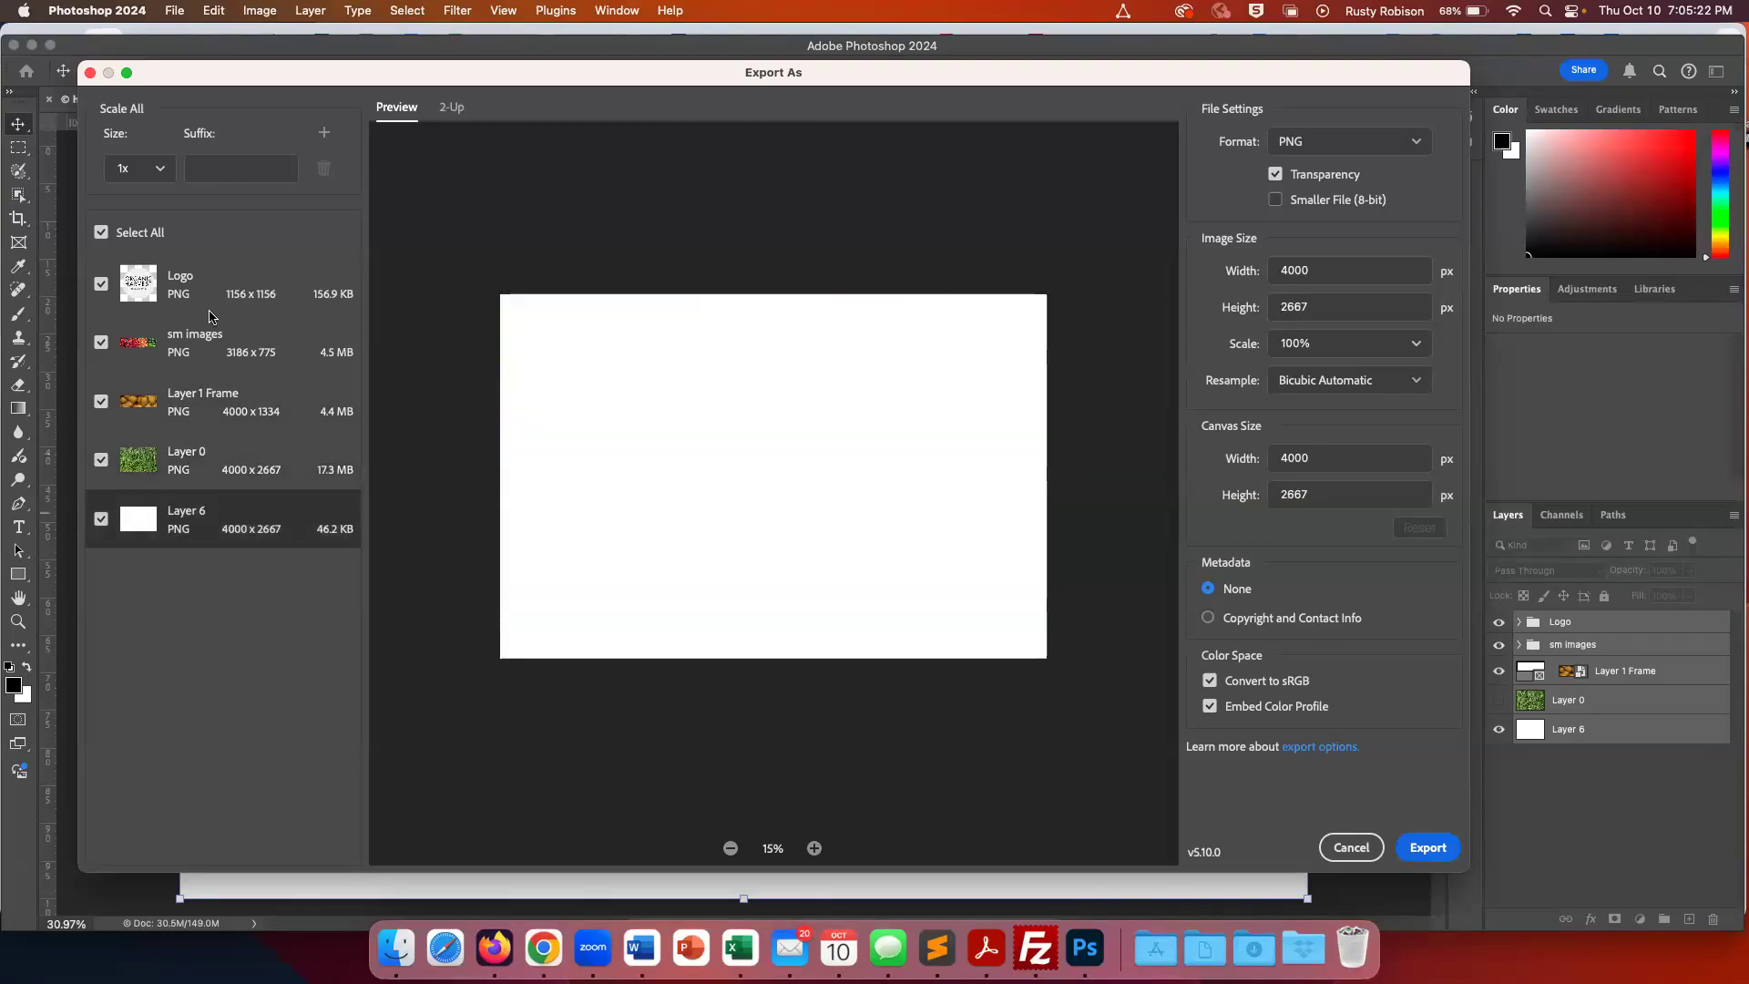
Exclude Layer 0 and Layer 6 from the export, and keep PNG as the format for the sm images group
left_click(206, 344)
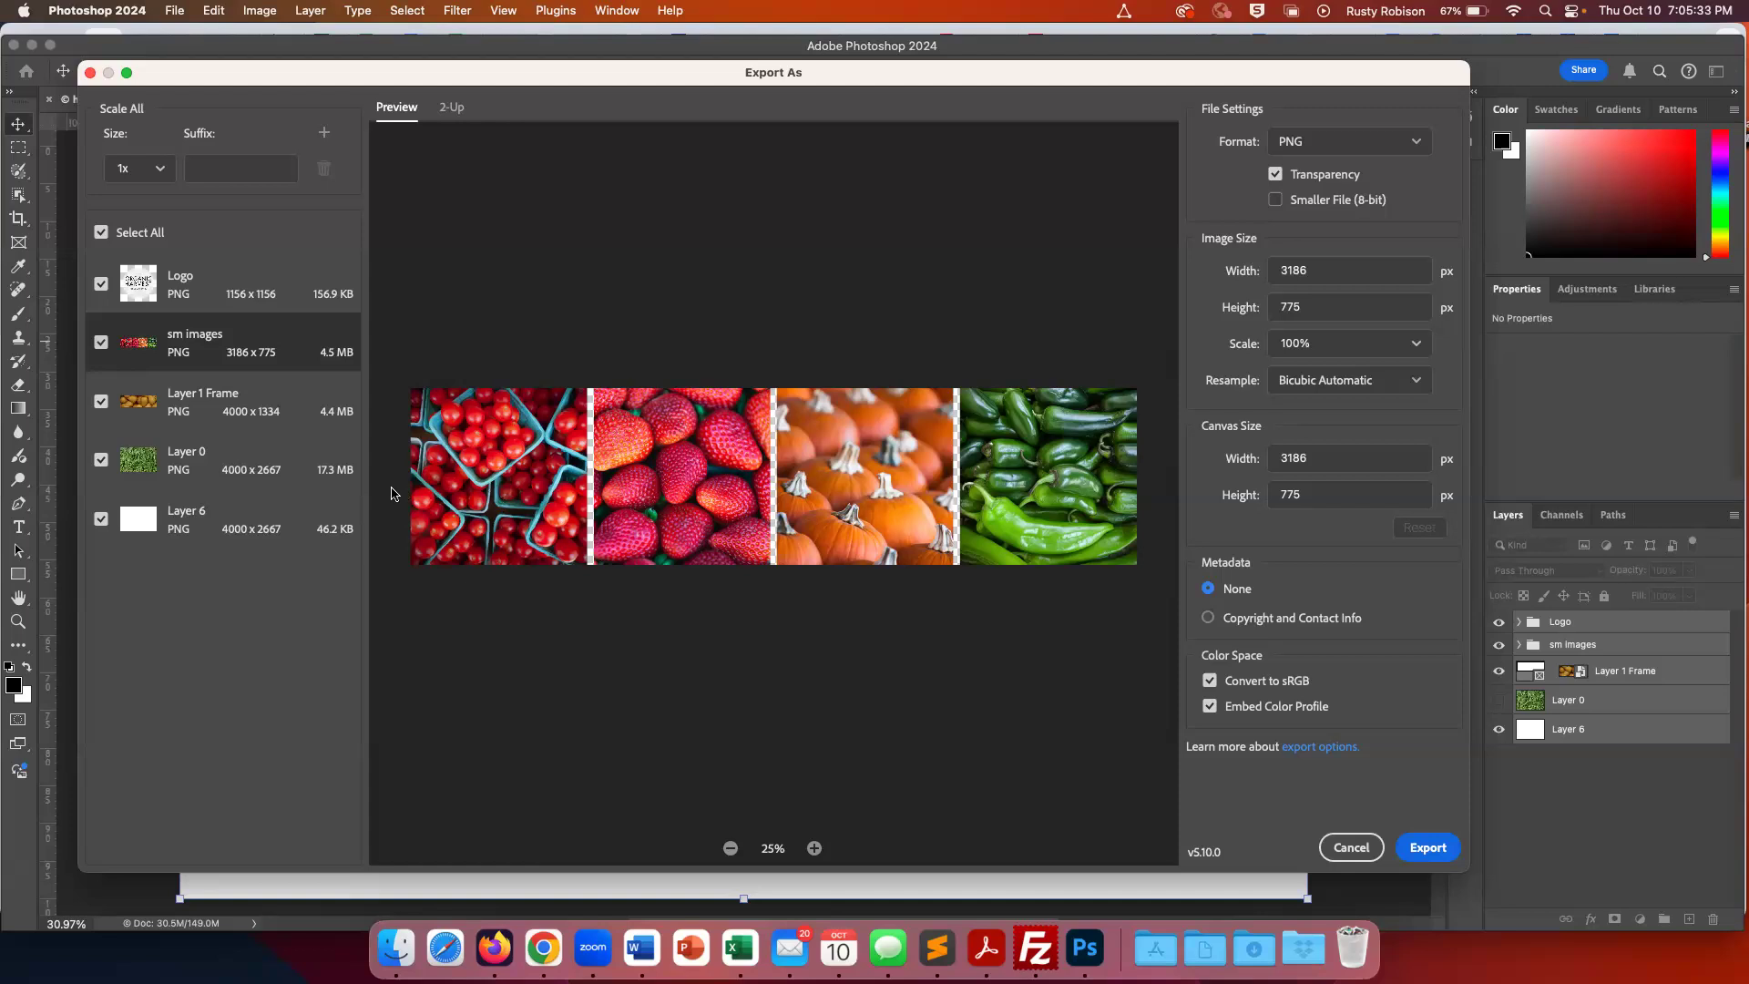
left_click(101, 460)
left_click(101, 519)
double_click(1289, 270)
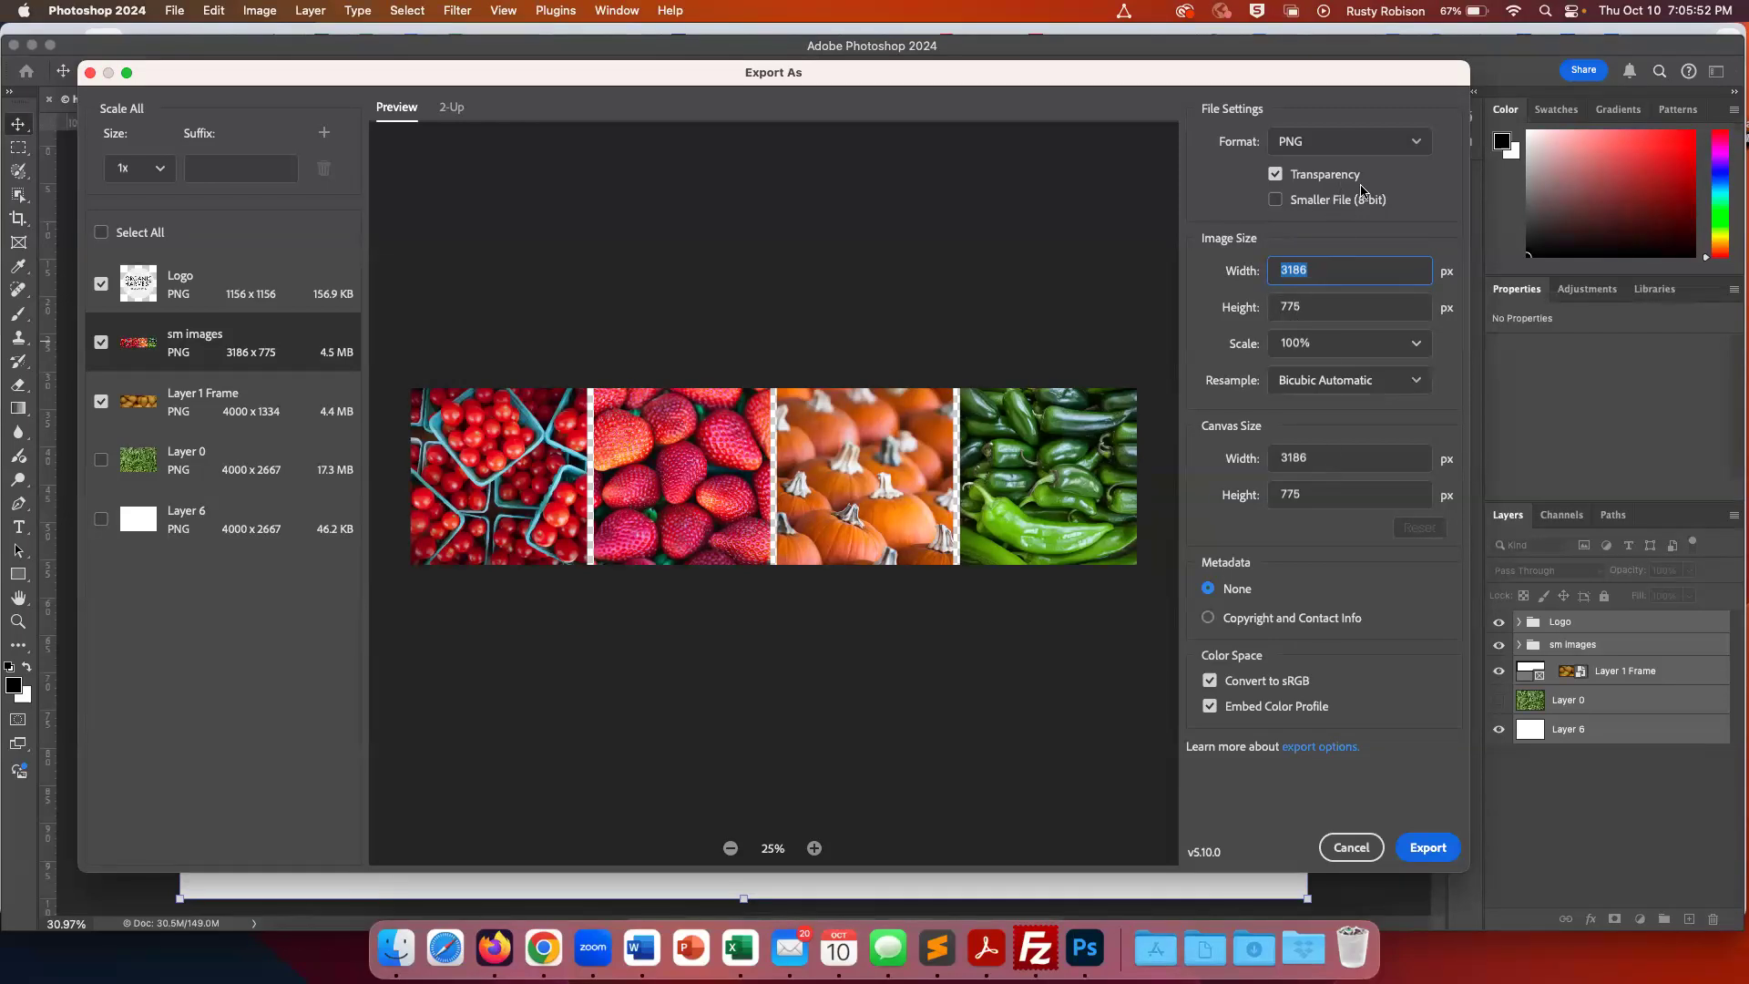
left_click(1363, 144)
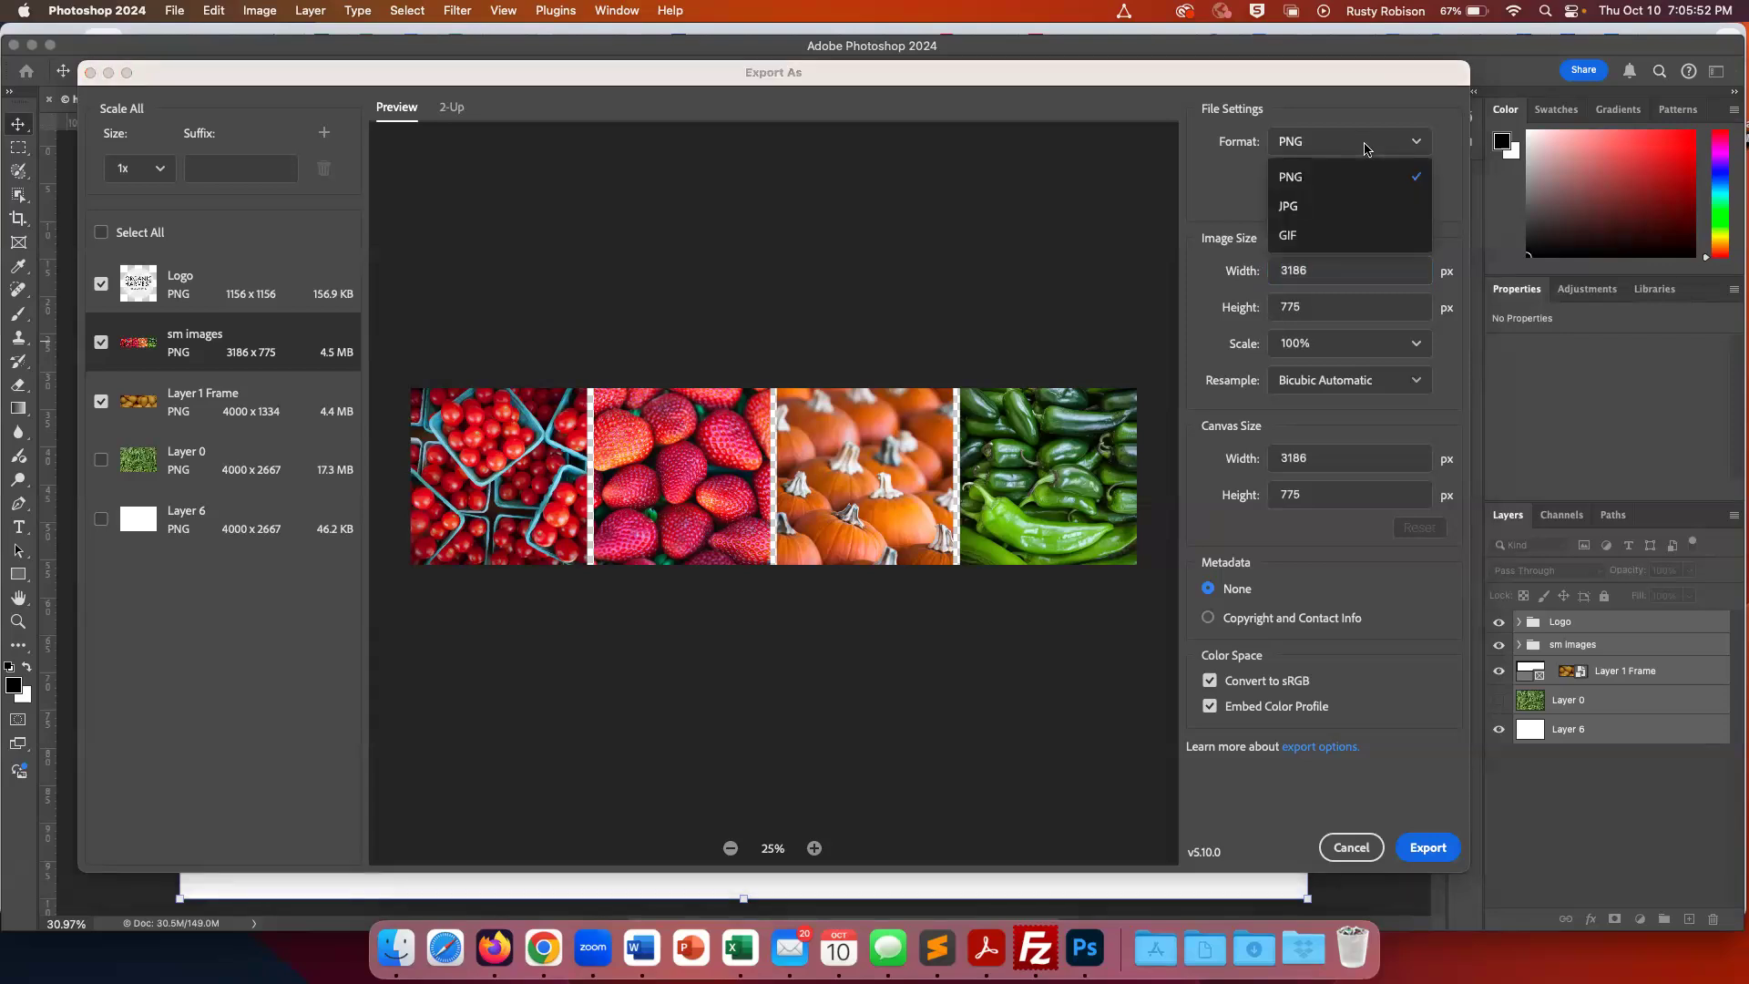
left_click(1300, 182)
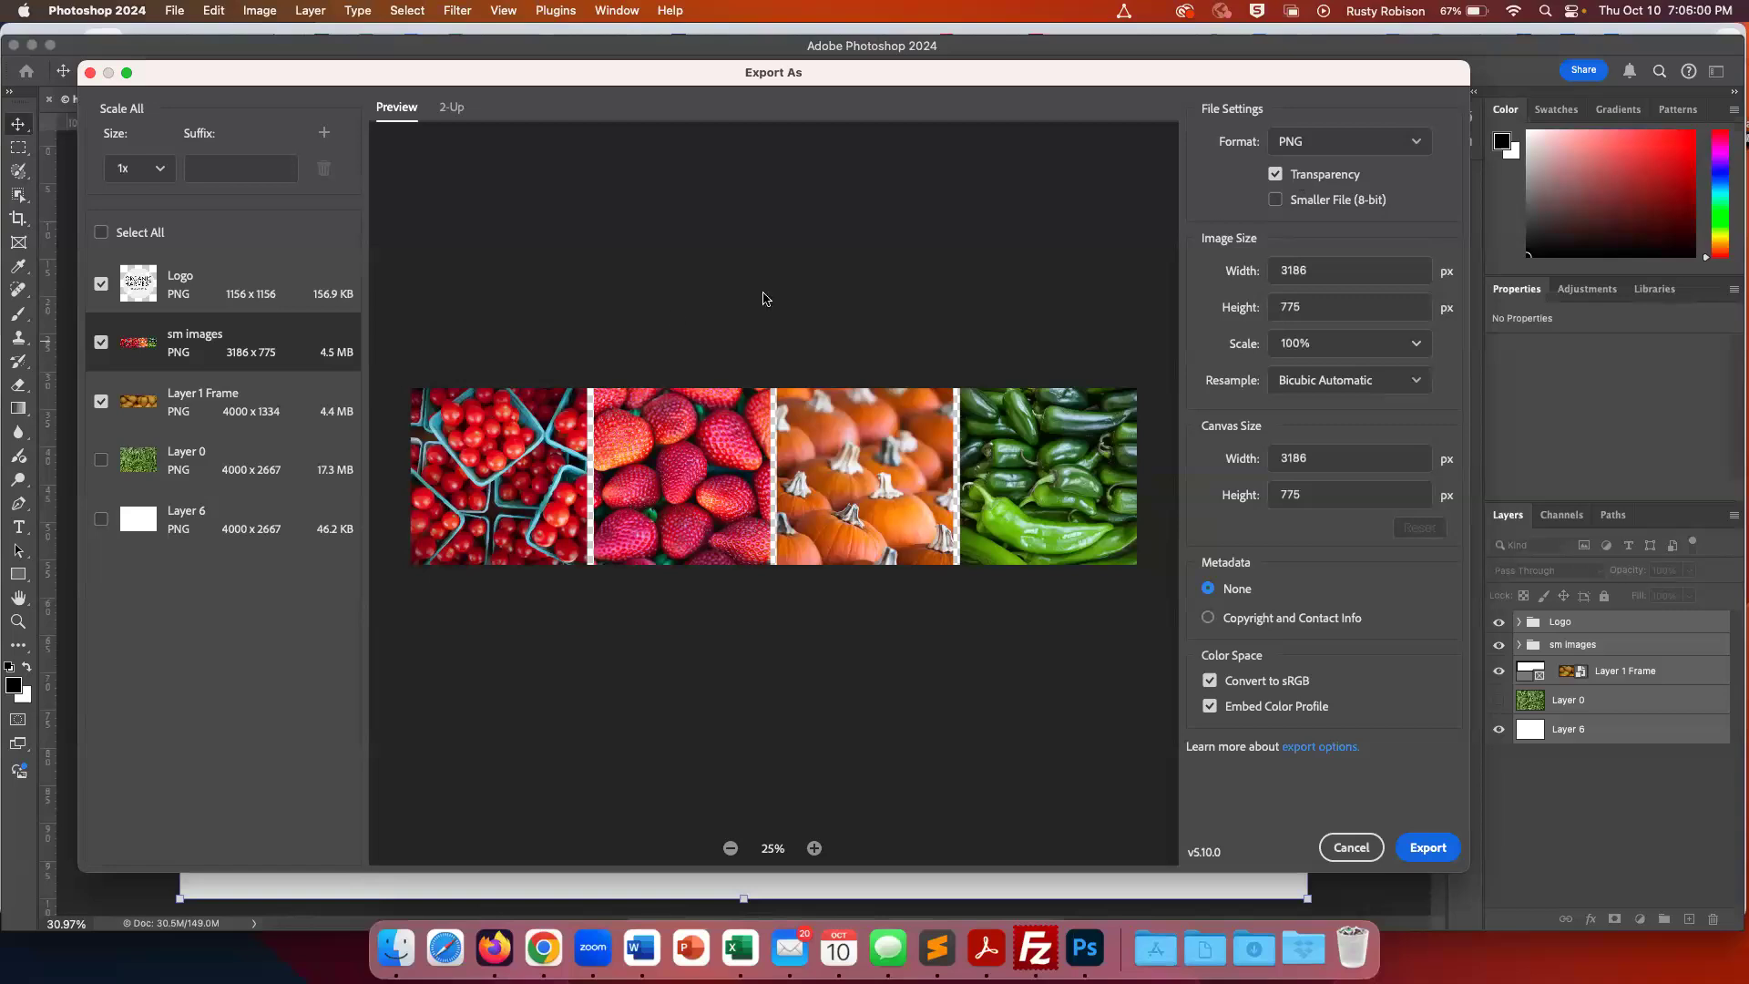
Set Layer 1 Frame to export as JPG at quality 7
left_click(210, 407)
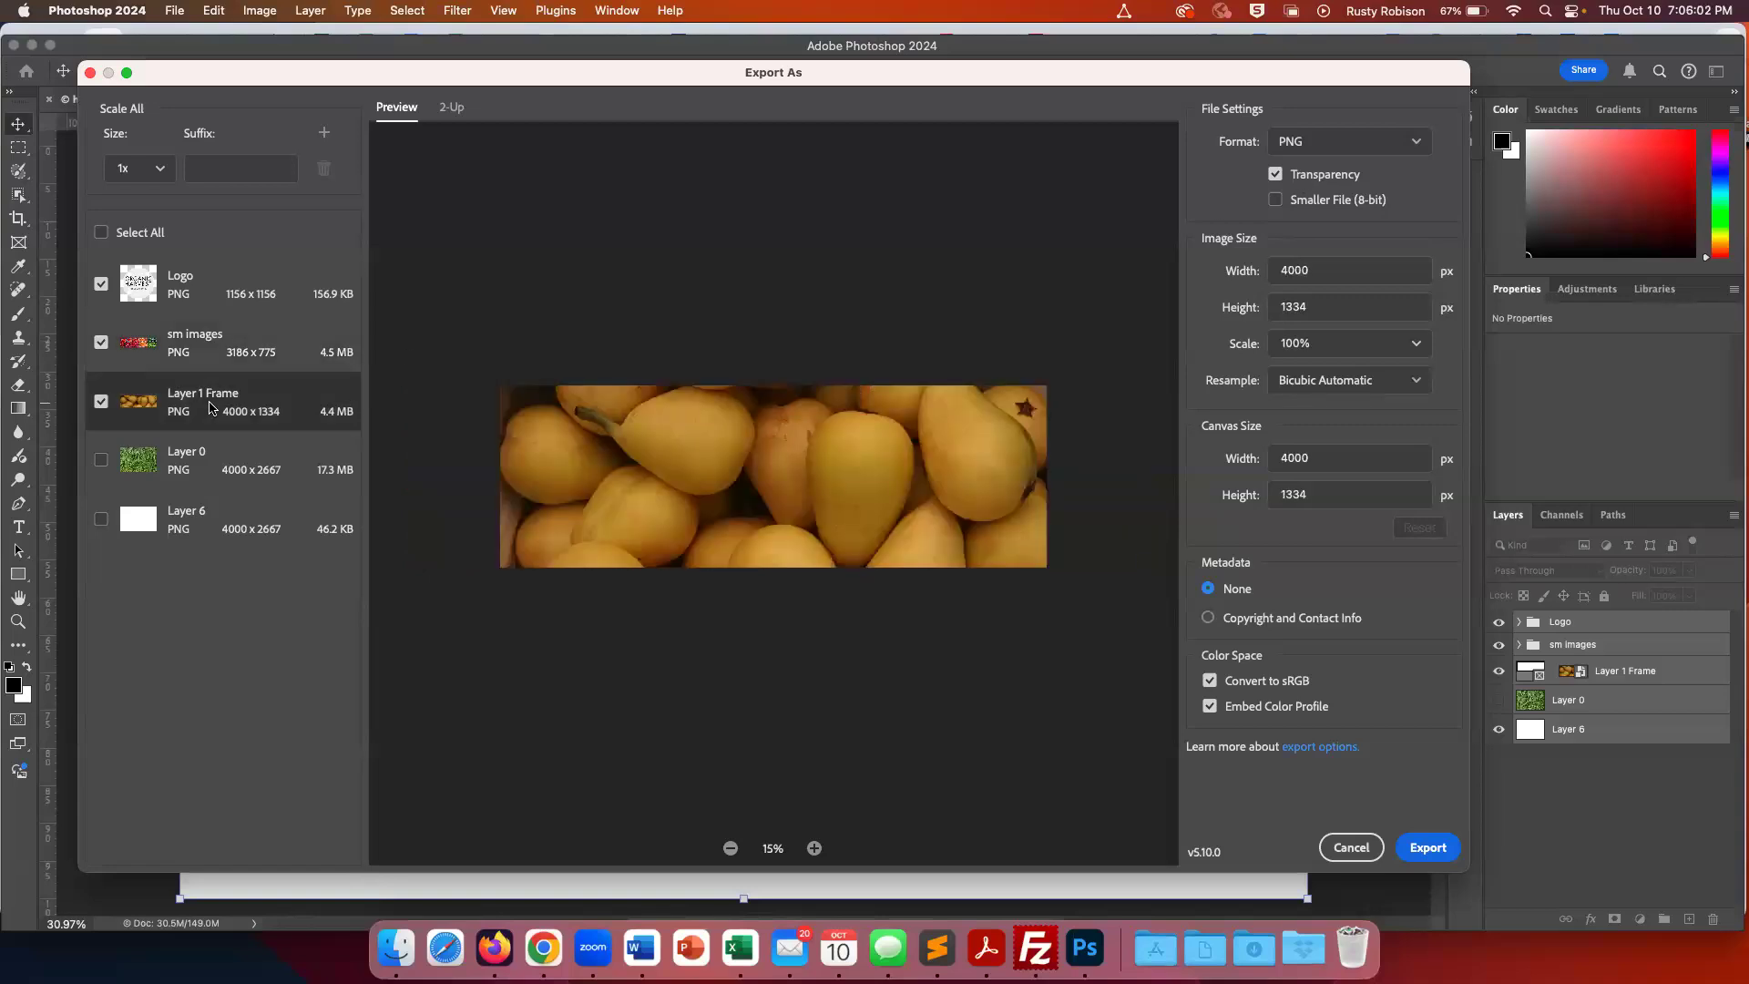
left_click(1311, 142)
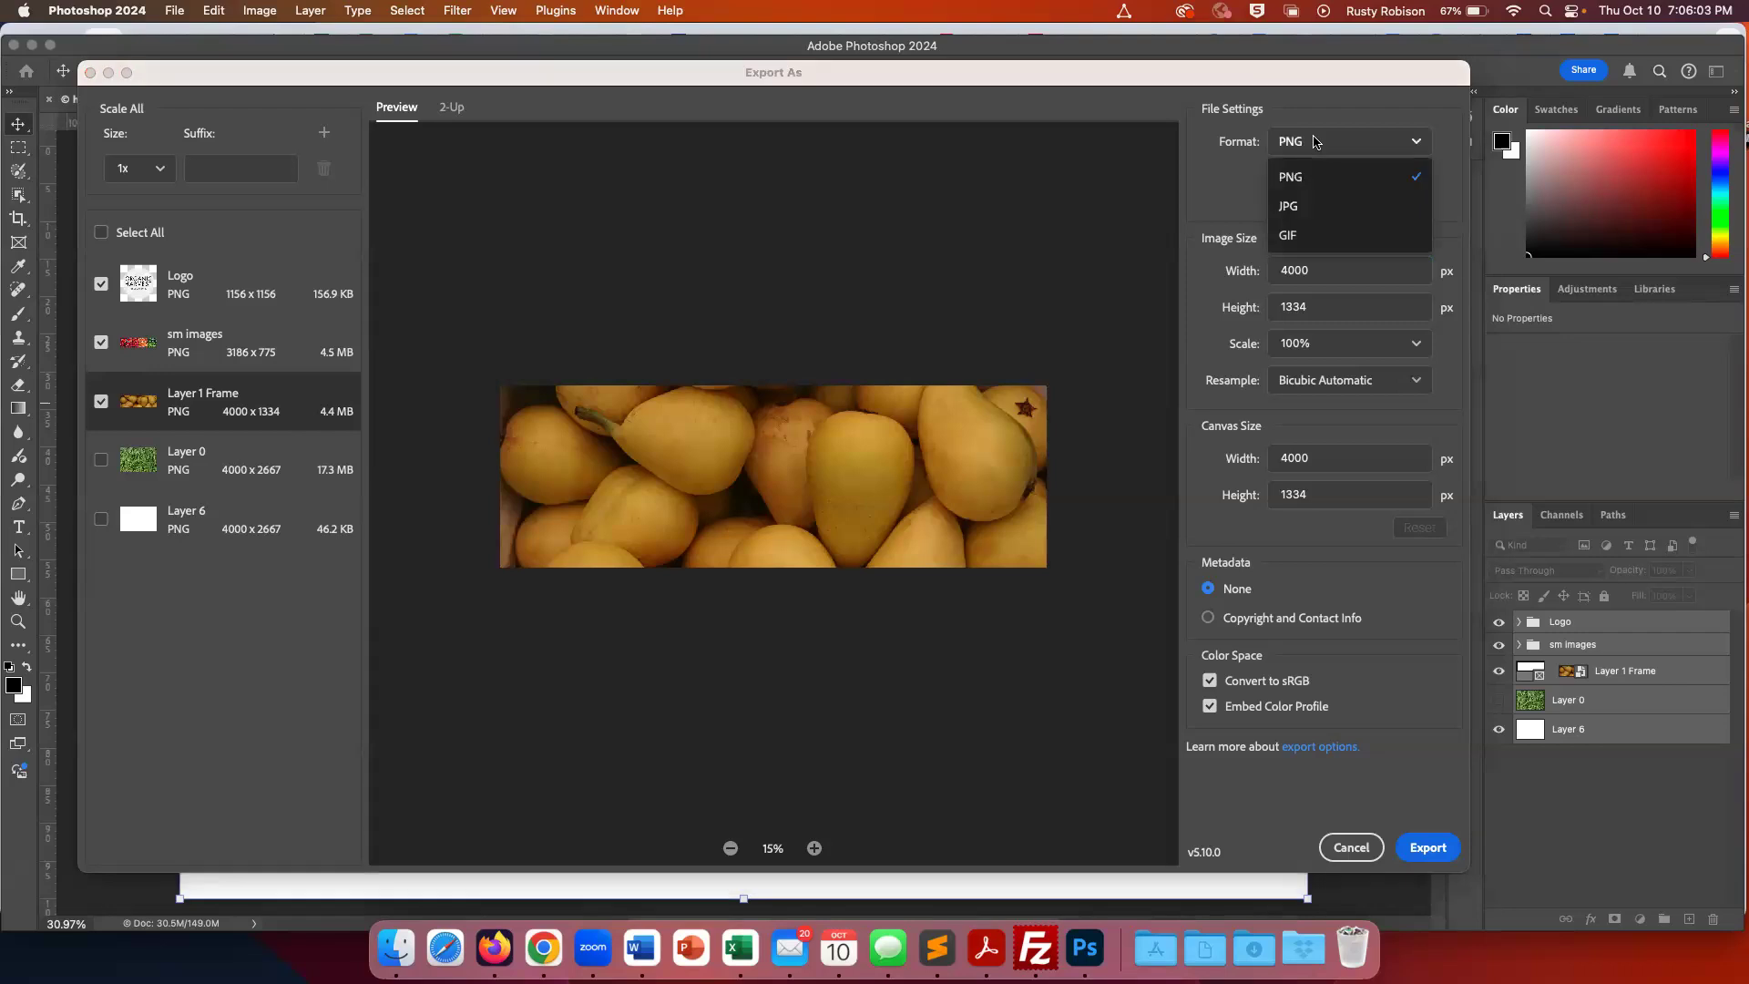
left_click(1292, 210)
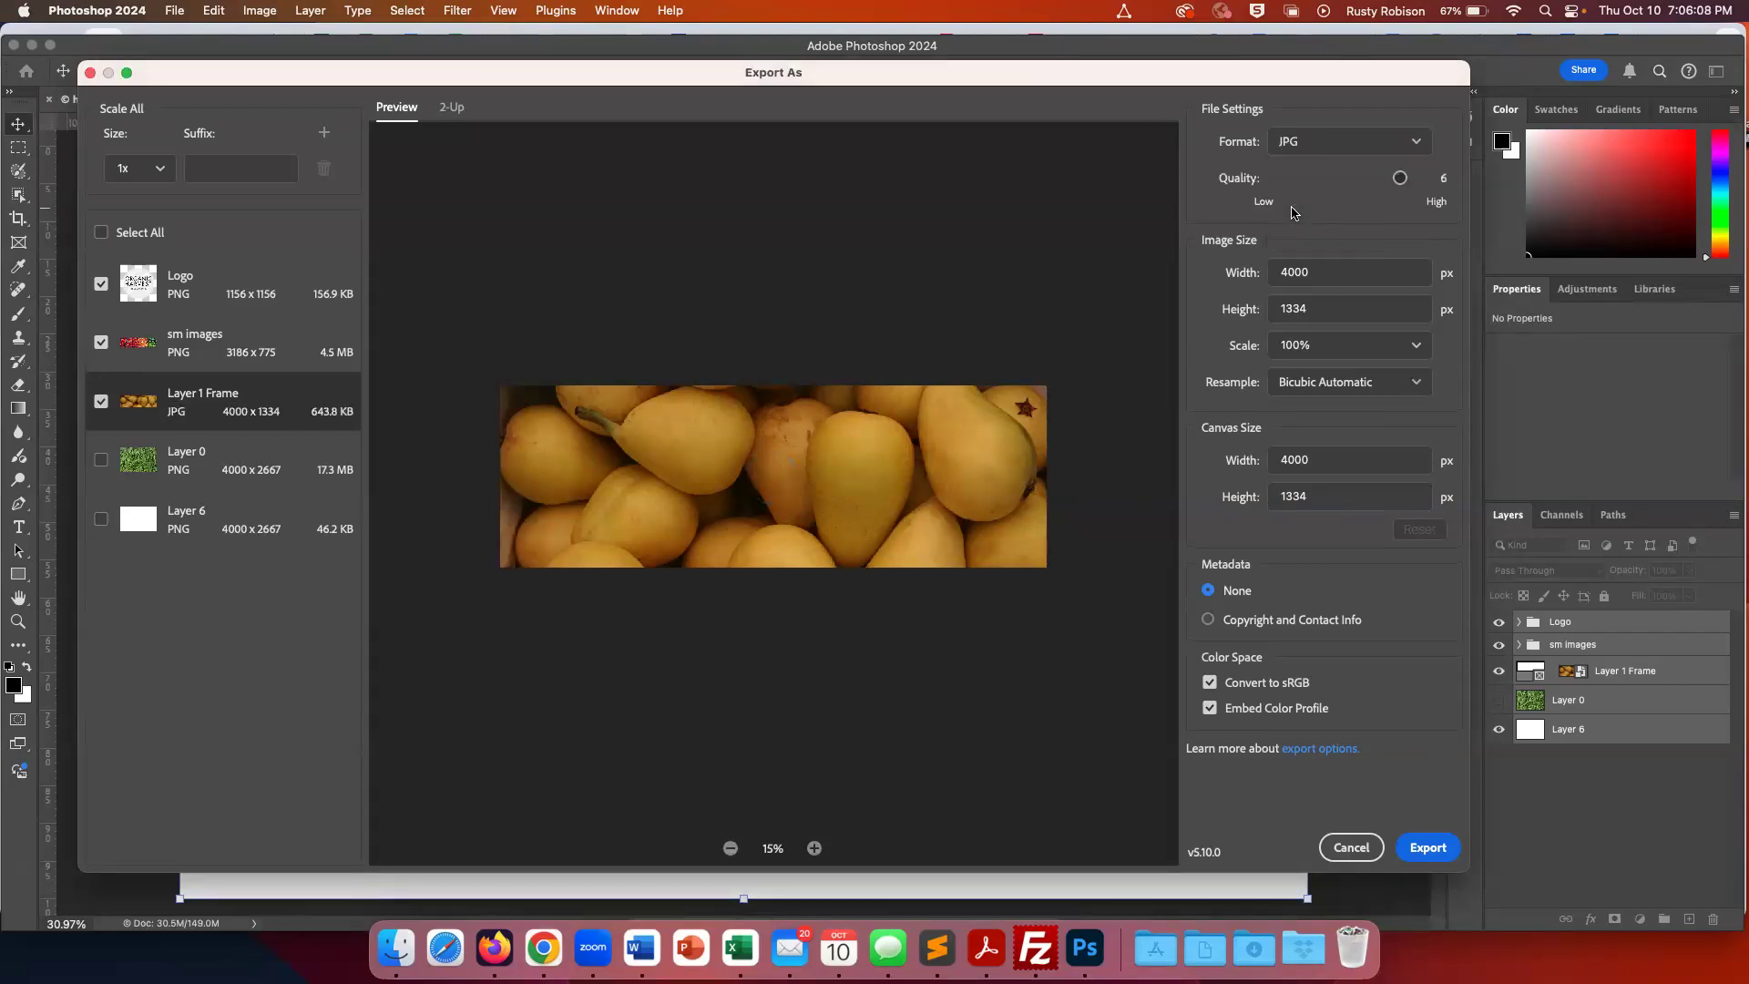
left_click_drag(1399, 178, 1424, 177)
Review the export previews and format settings of the Logo, sm images and Layer 1 Frame assets
left_click(184, 291)
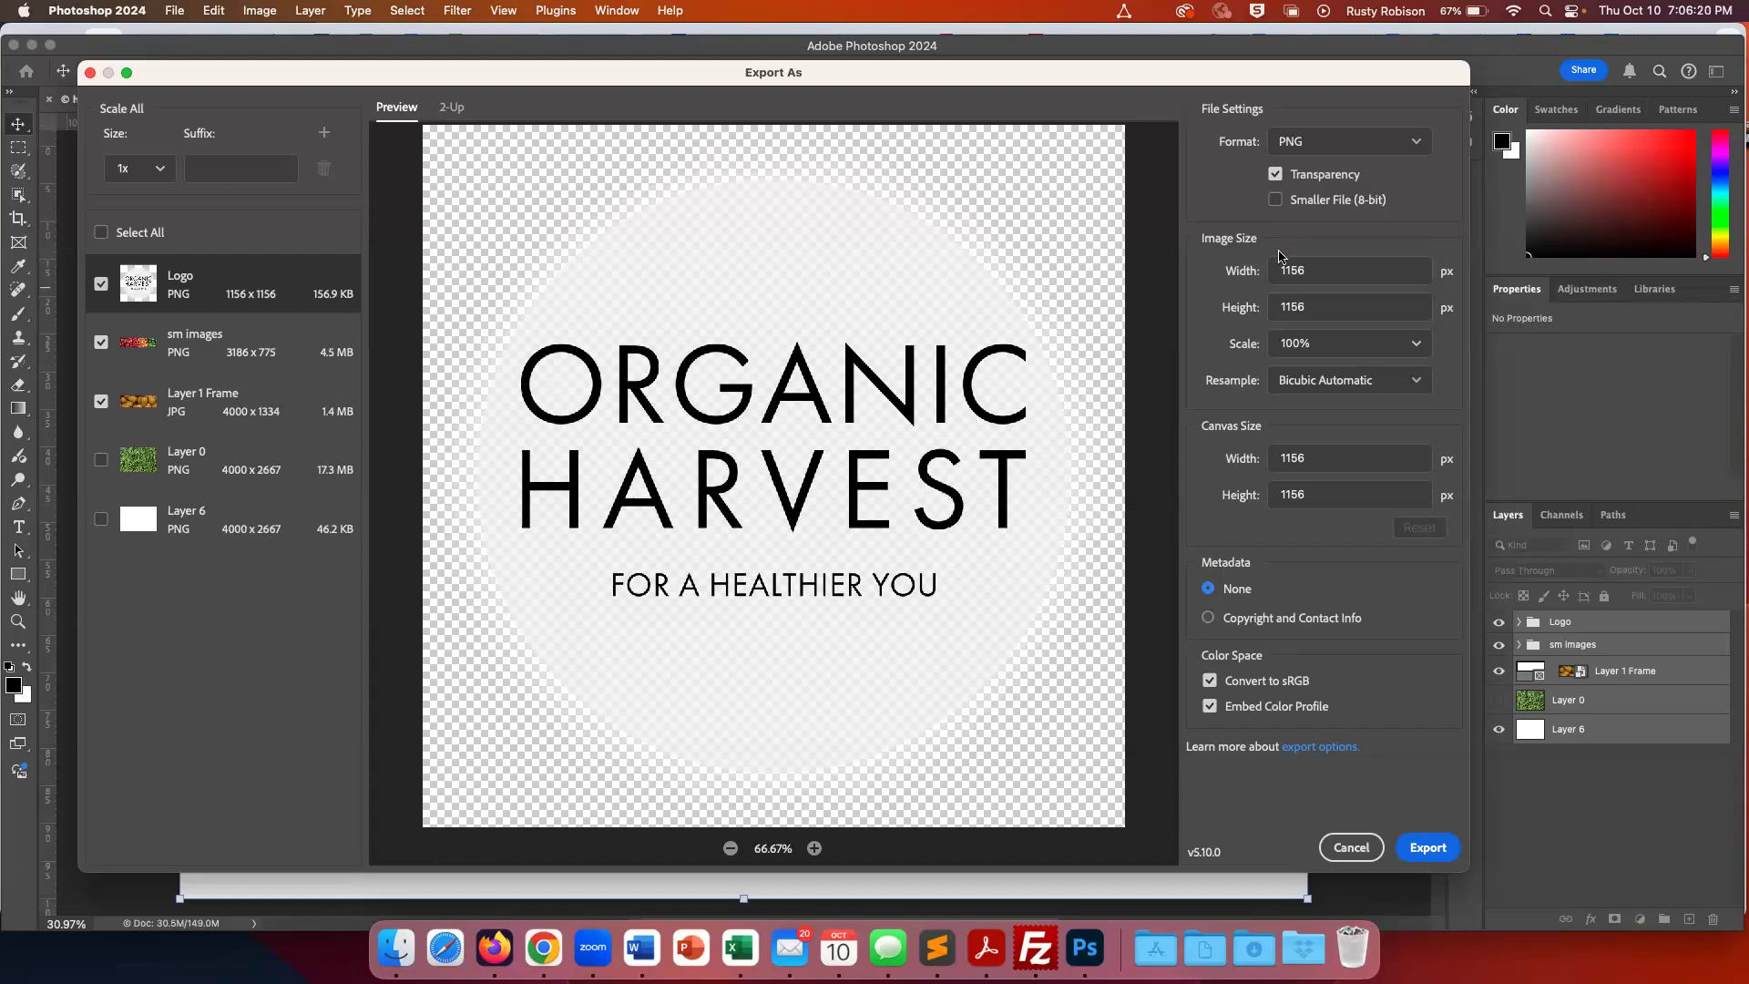
left_click(204, 338)
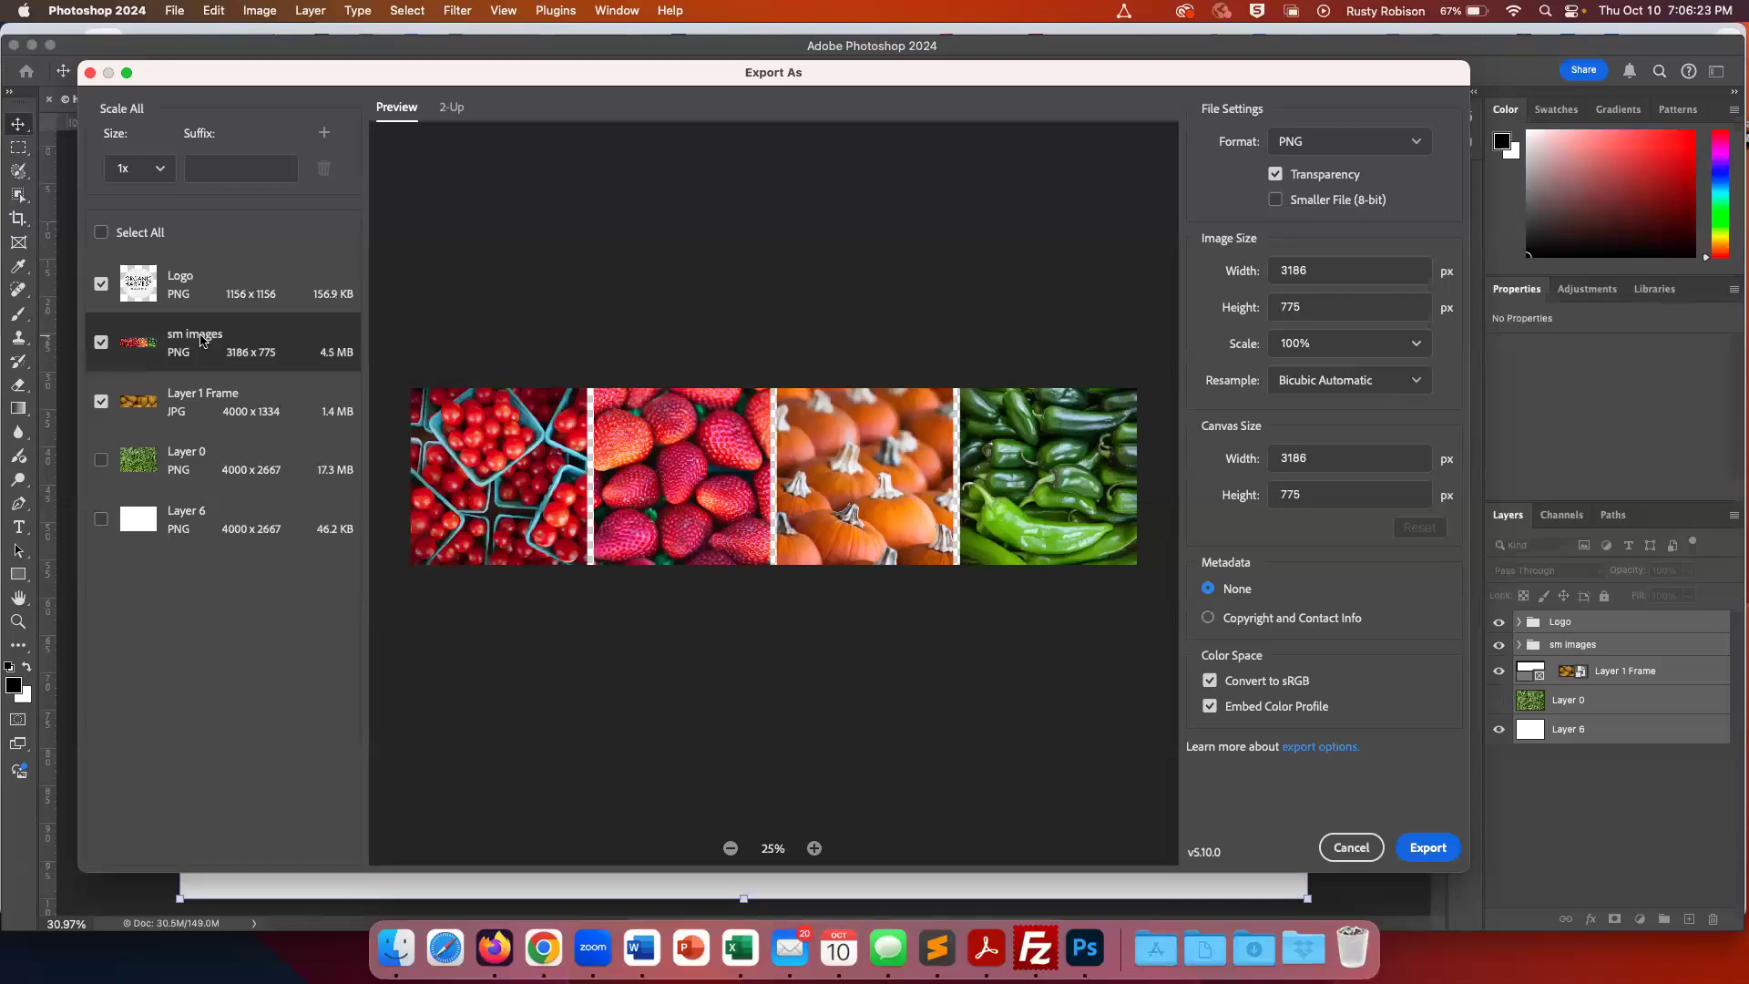
left_click(201, 392)
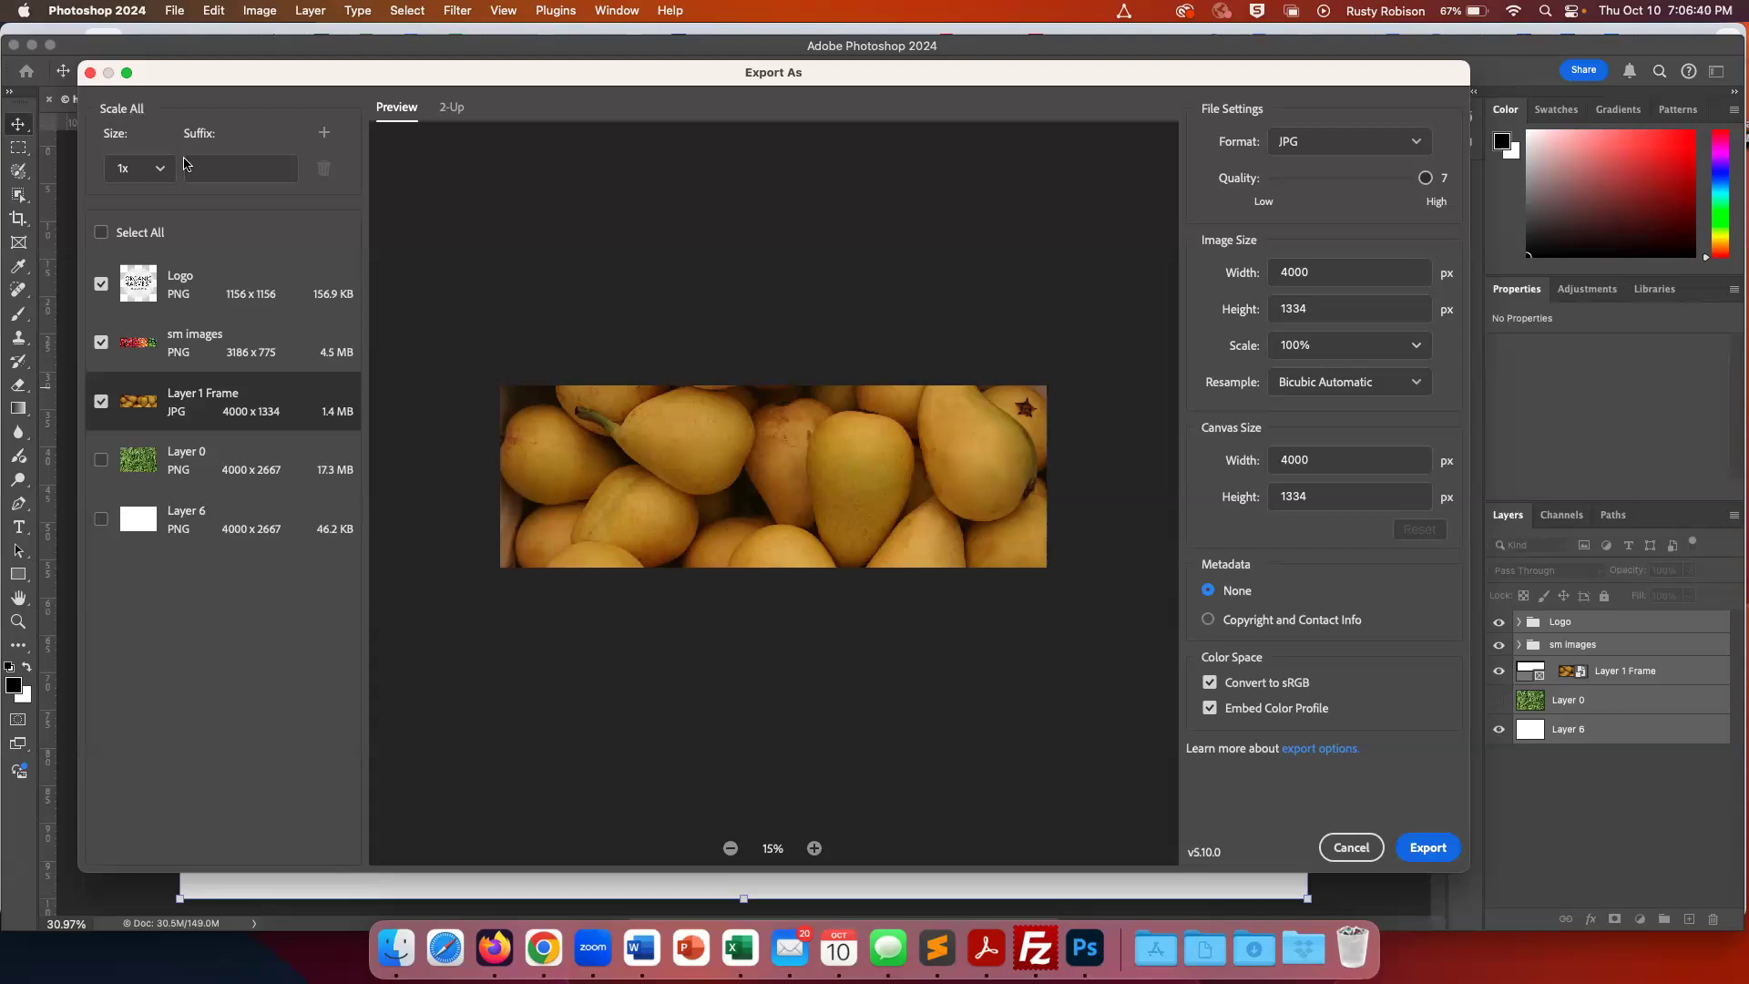
Keep the 1x export scale, try adding a second 0.5x size with the suffix @0.5x, and cancel the export
left_click(159, 171)
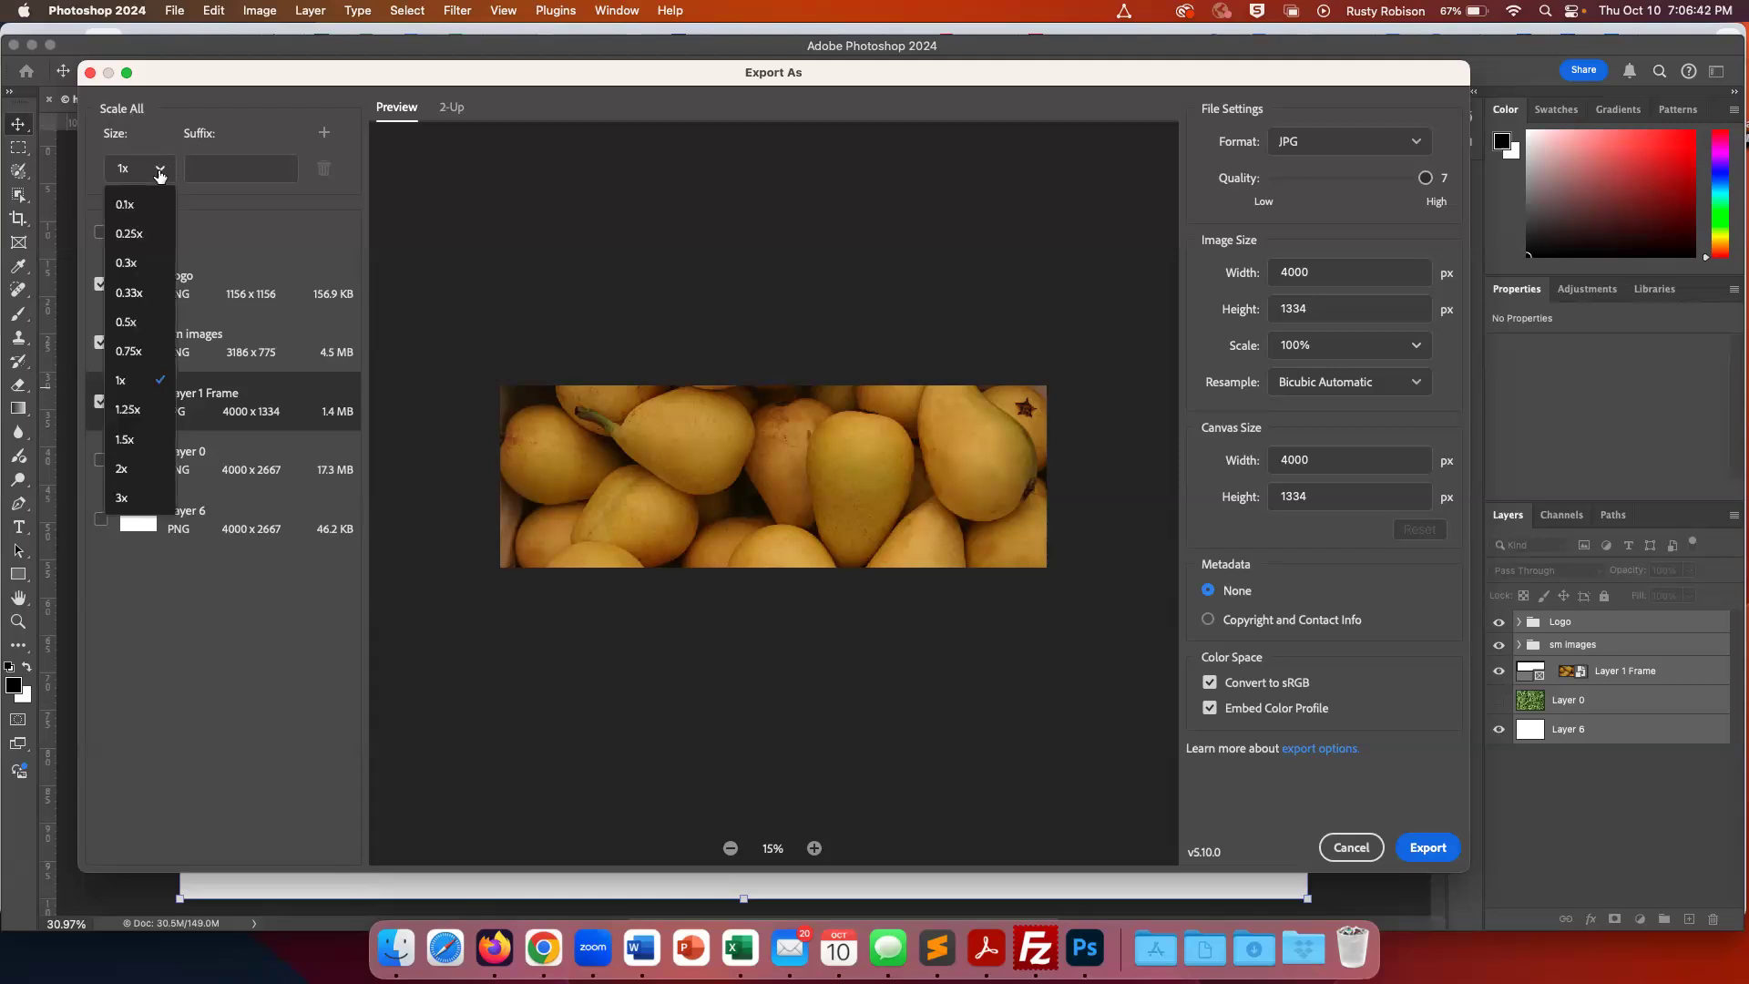
left_click(121, 390)
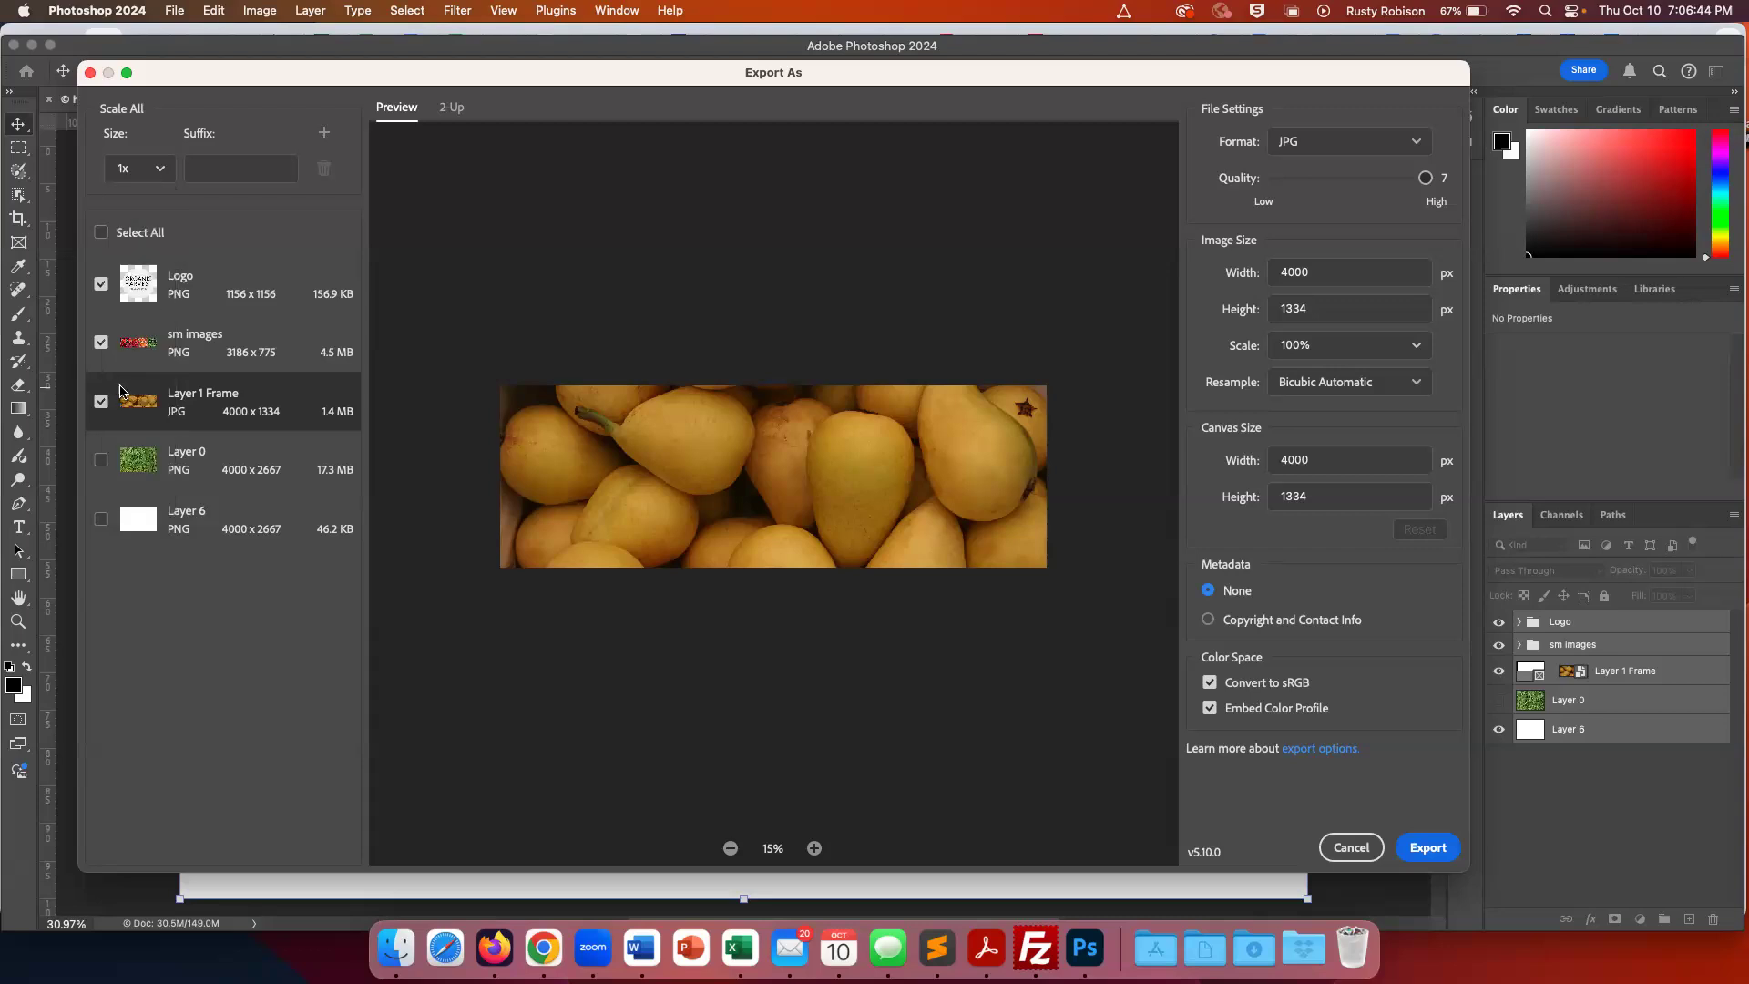
left_click(325, 137)
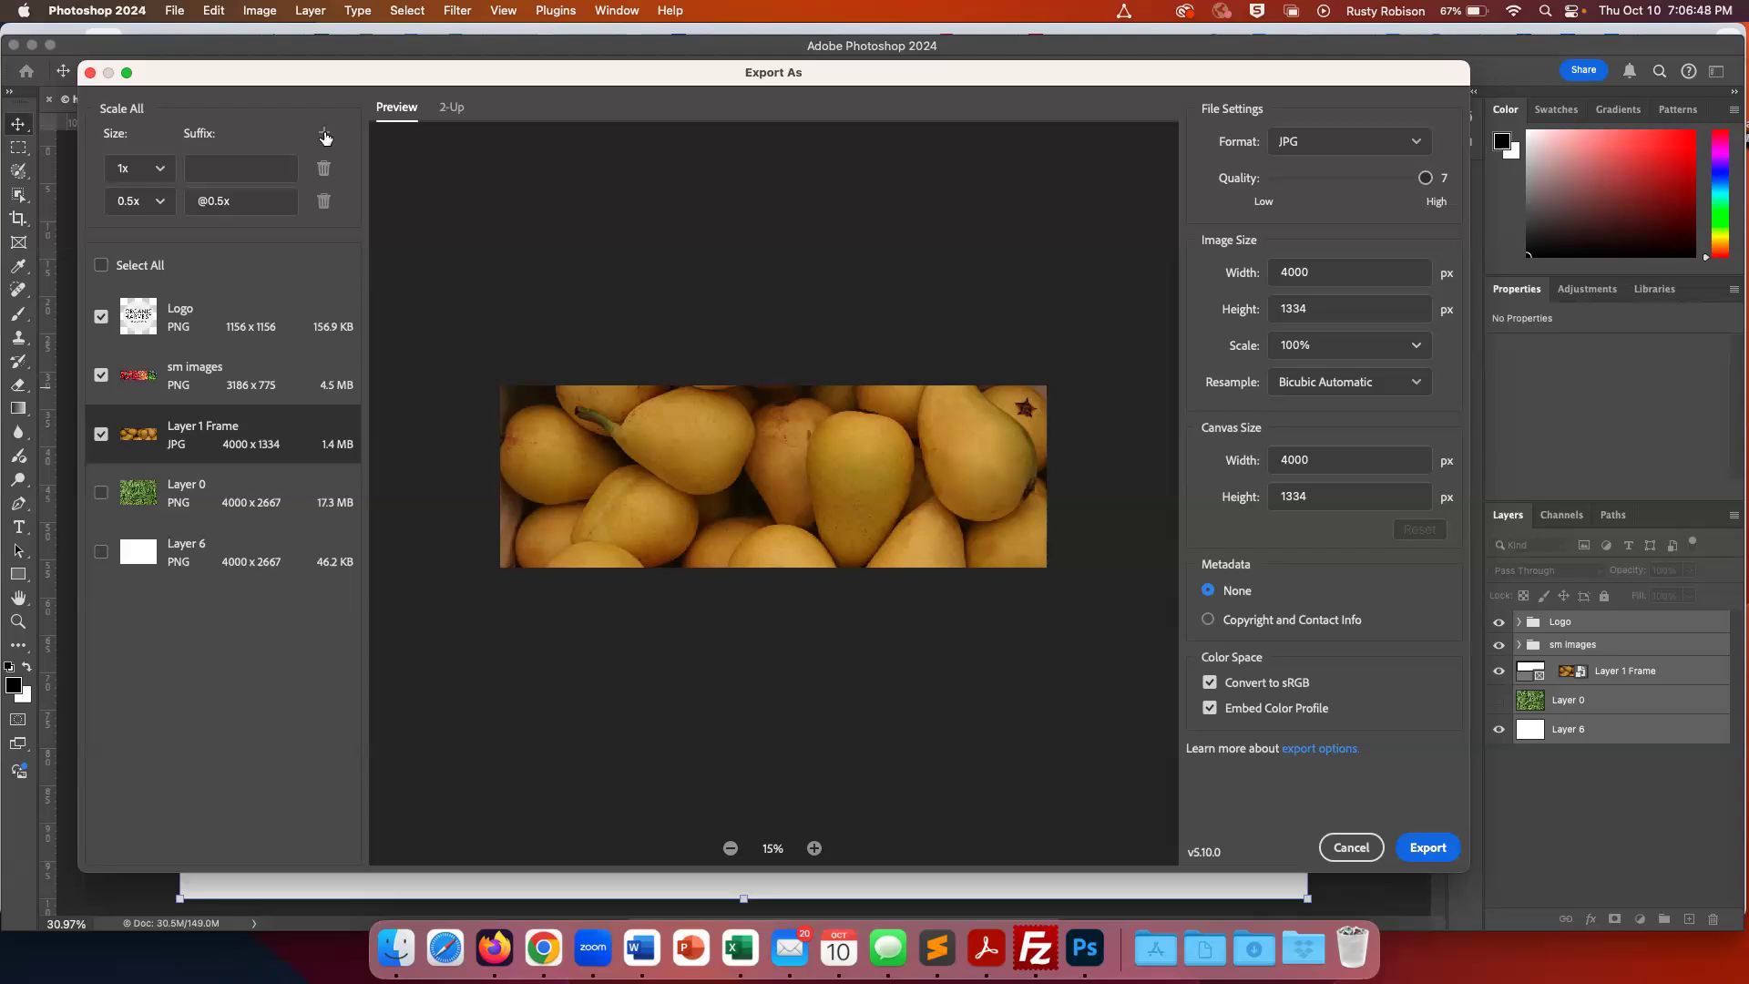
left_click(161, 203)
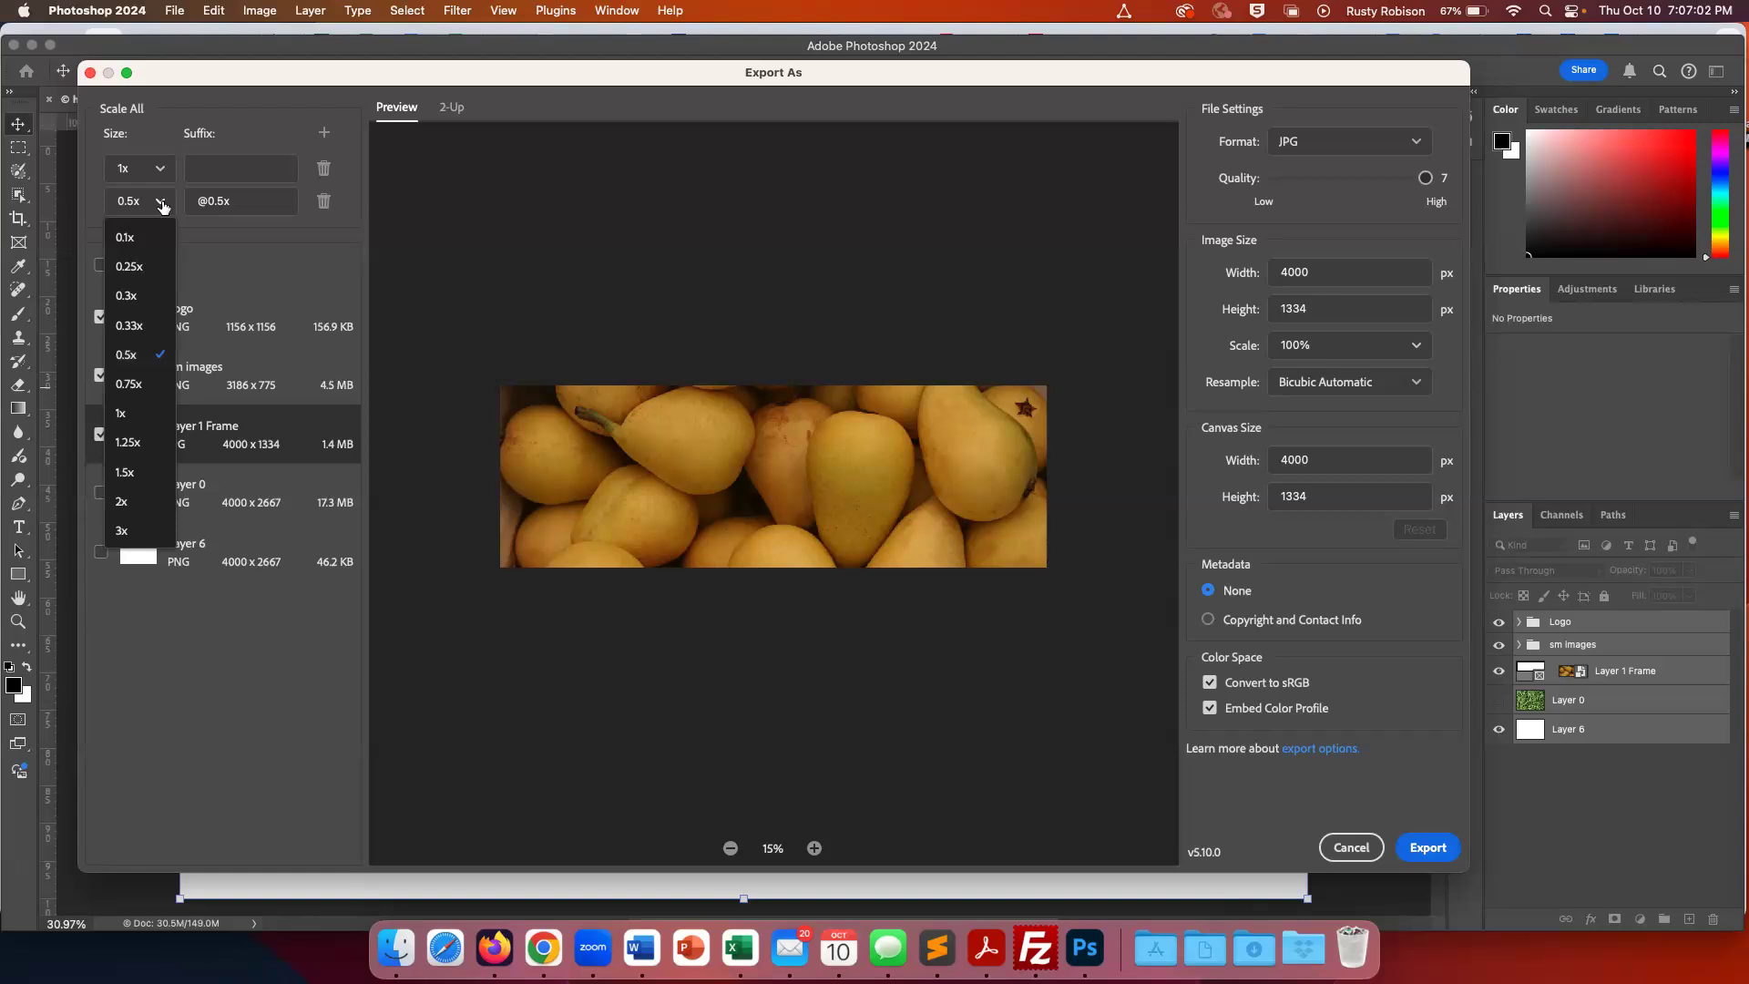
left_click(162, 202)
left_click_drag(235, 201, 179, 208)
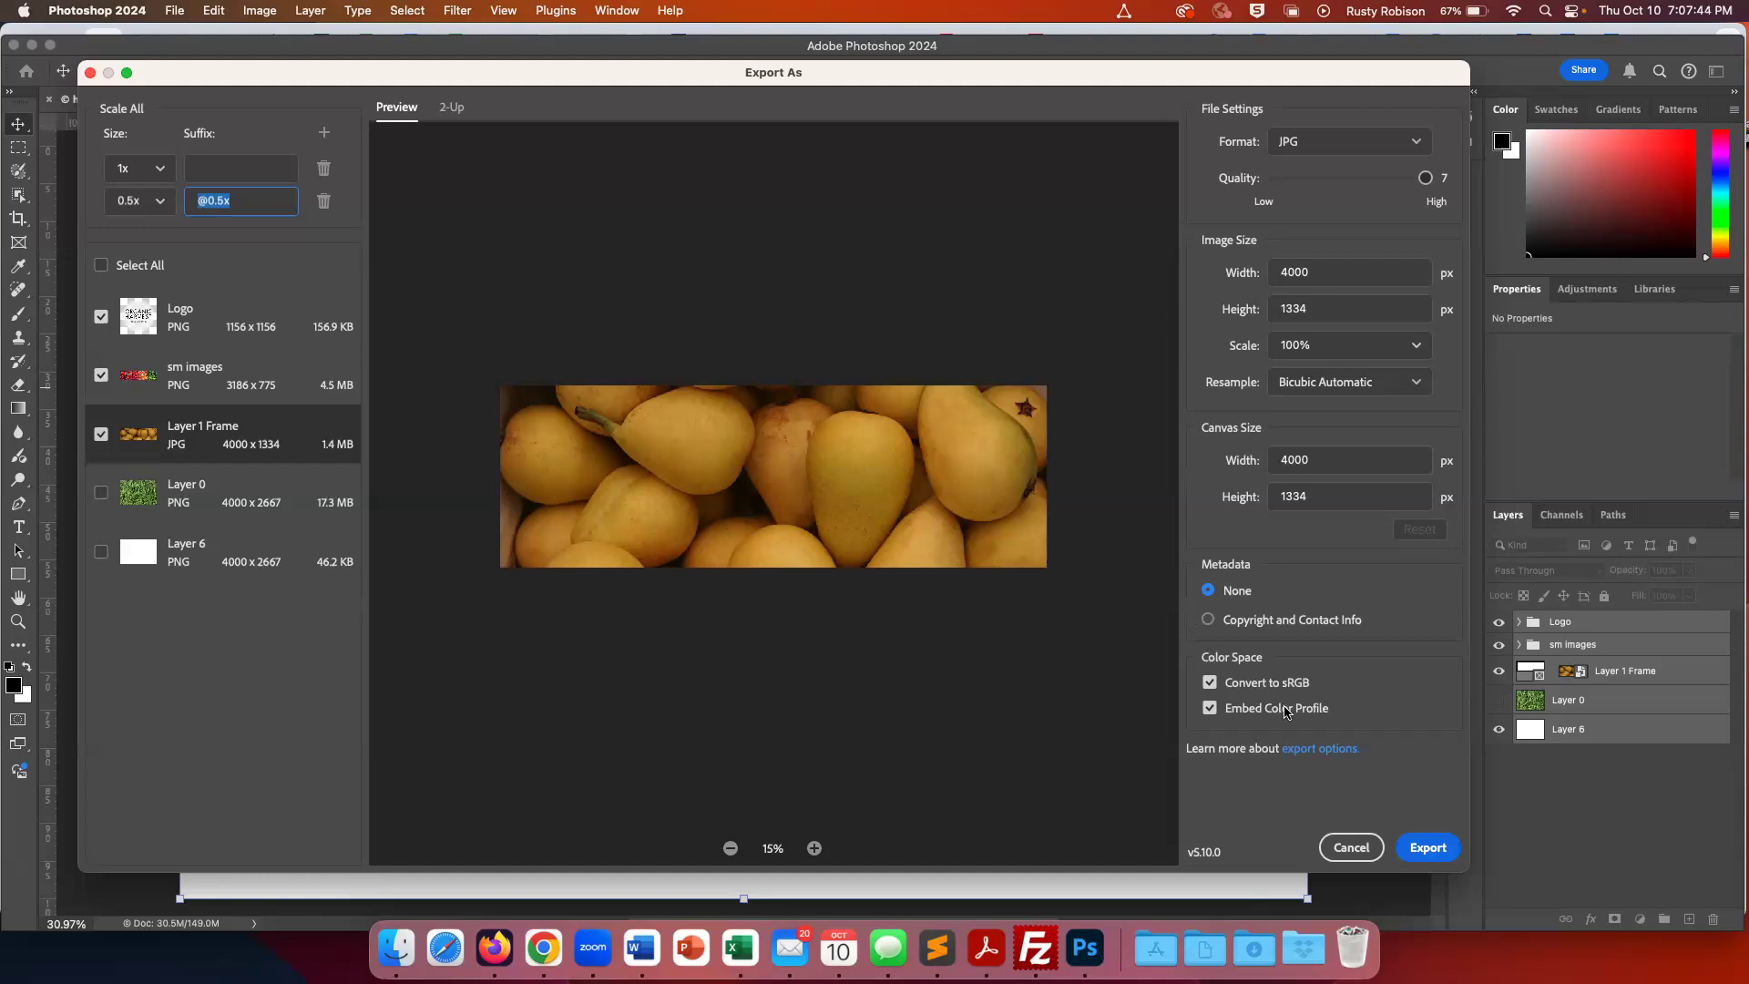
left_click(1351, 848)
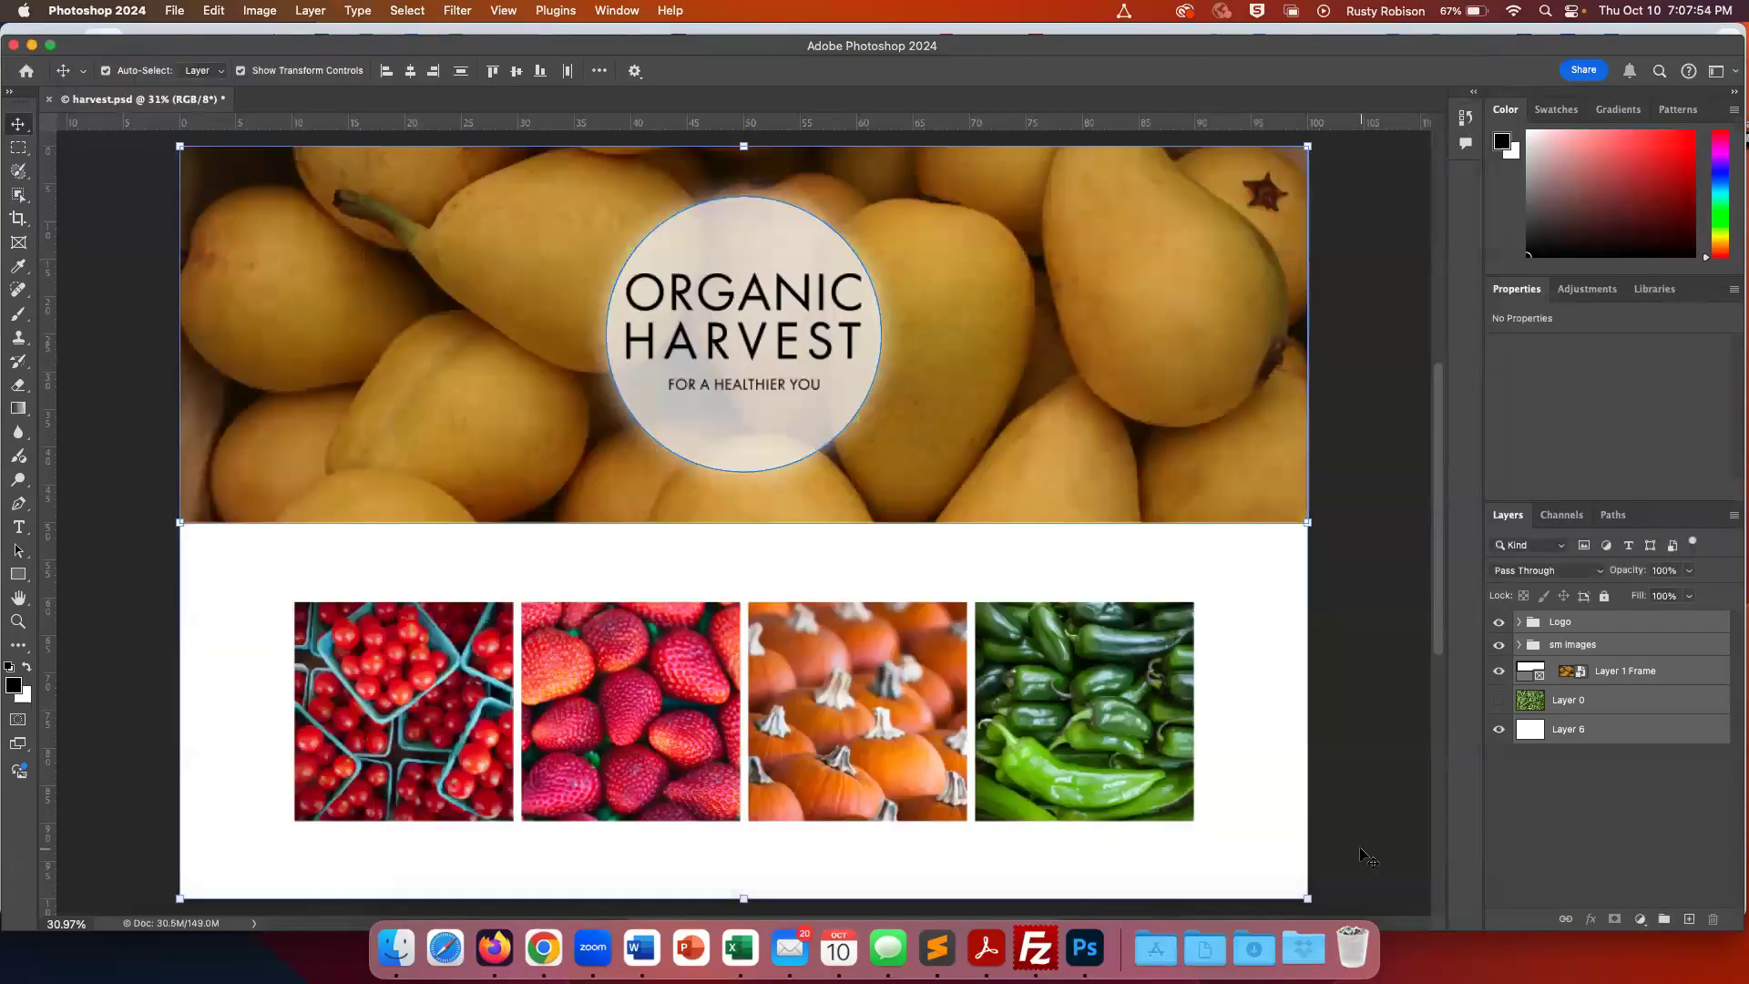
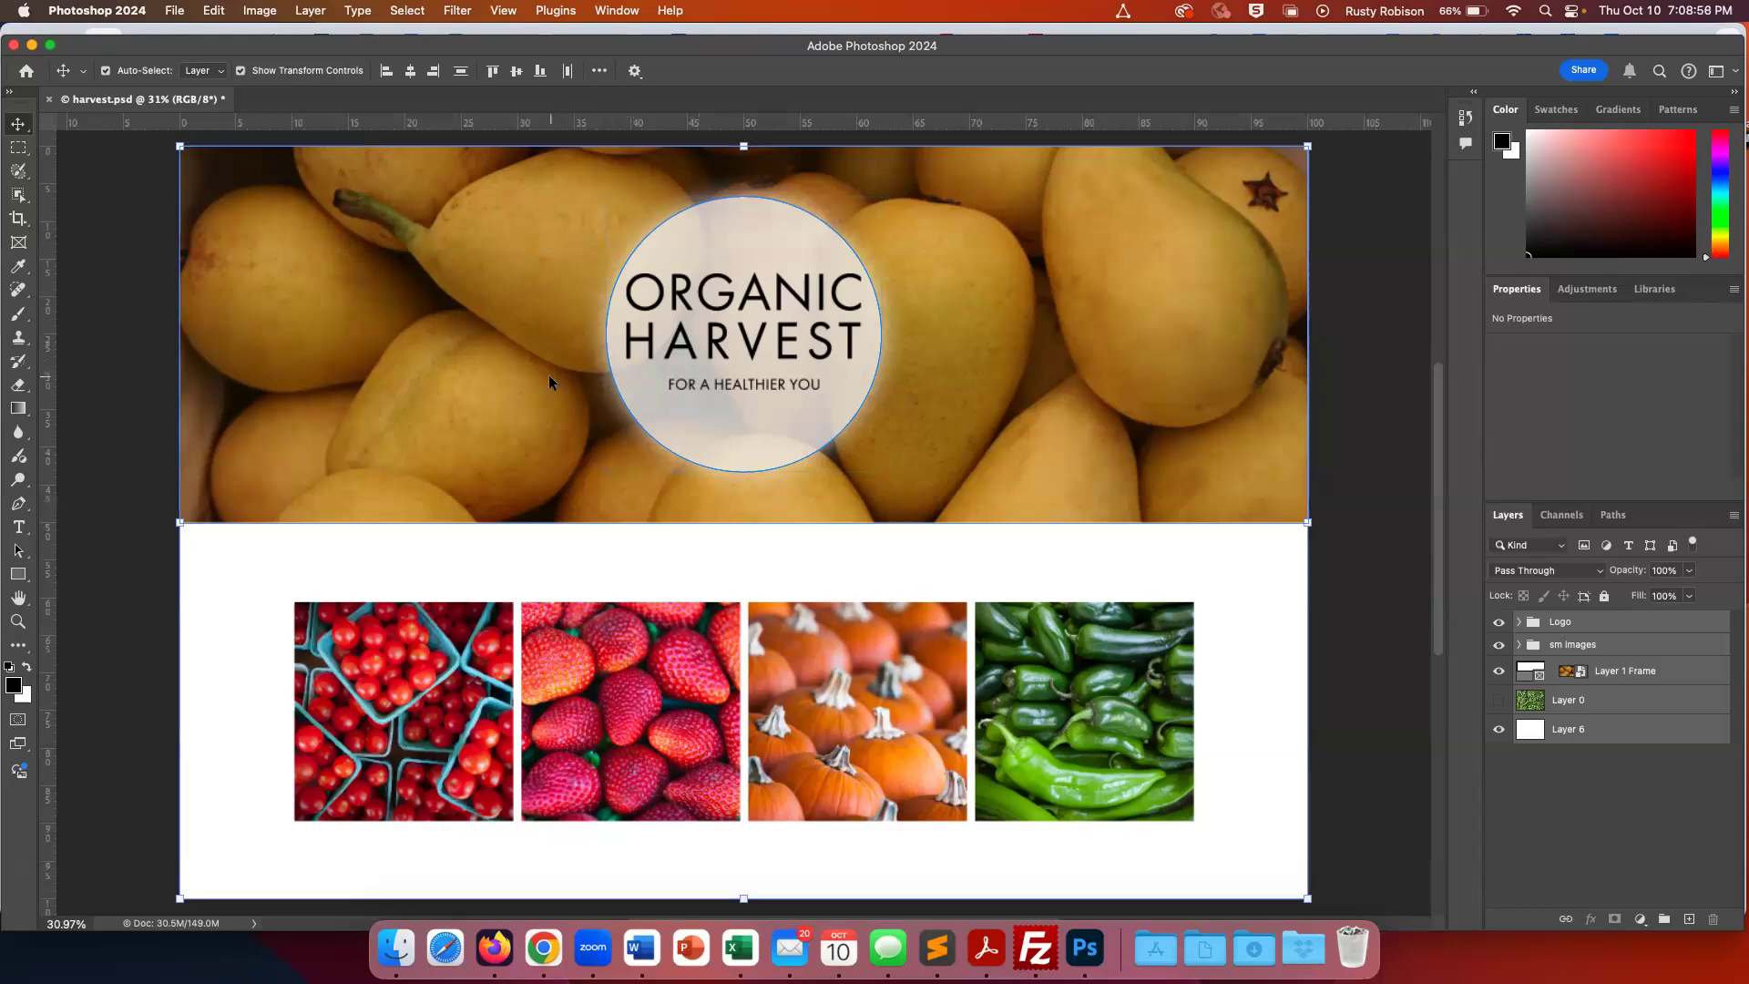
Switch to Finder, find the 13 Blend Modes exercise folder within Courses, and open Watch.psd in Photoshop
key("super+Tab")
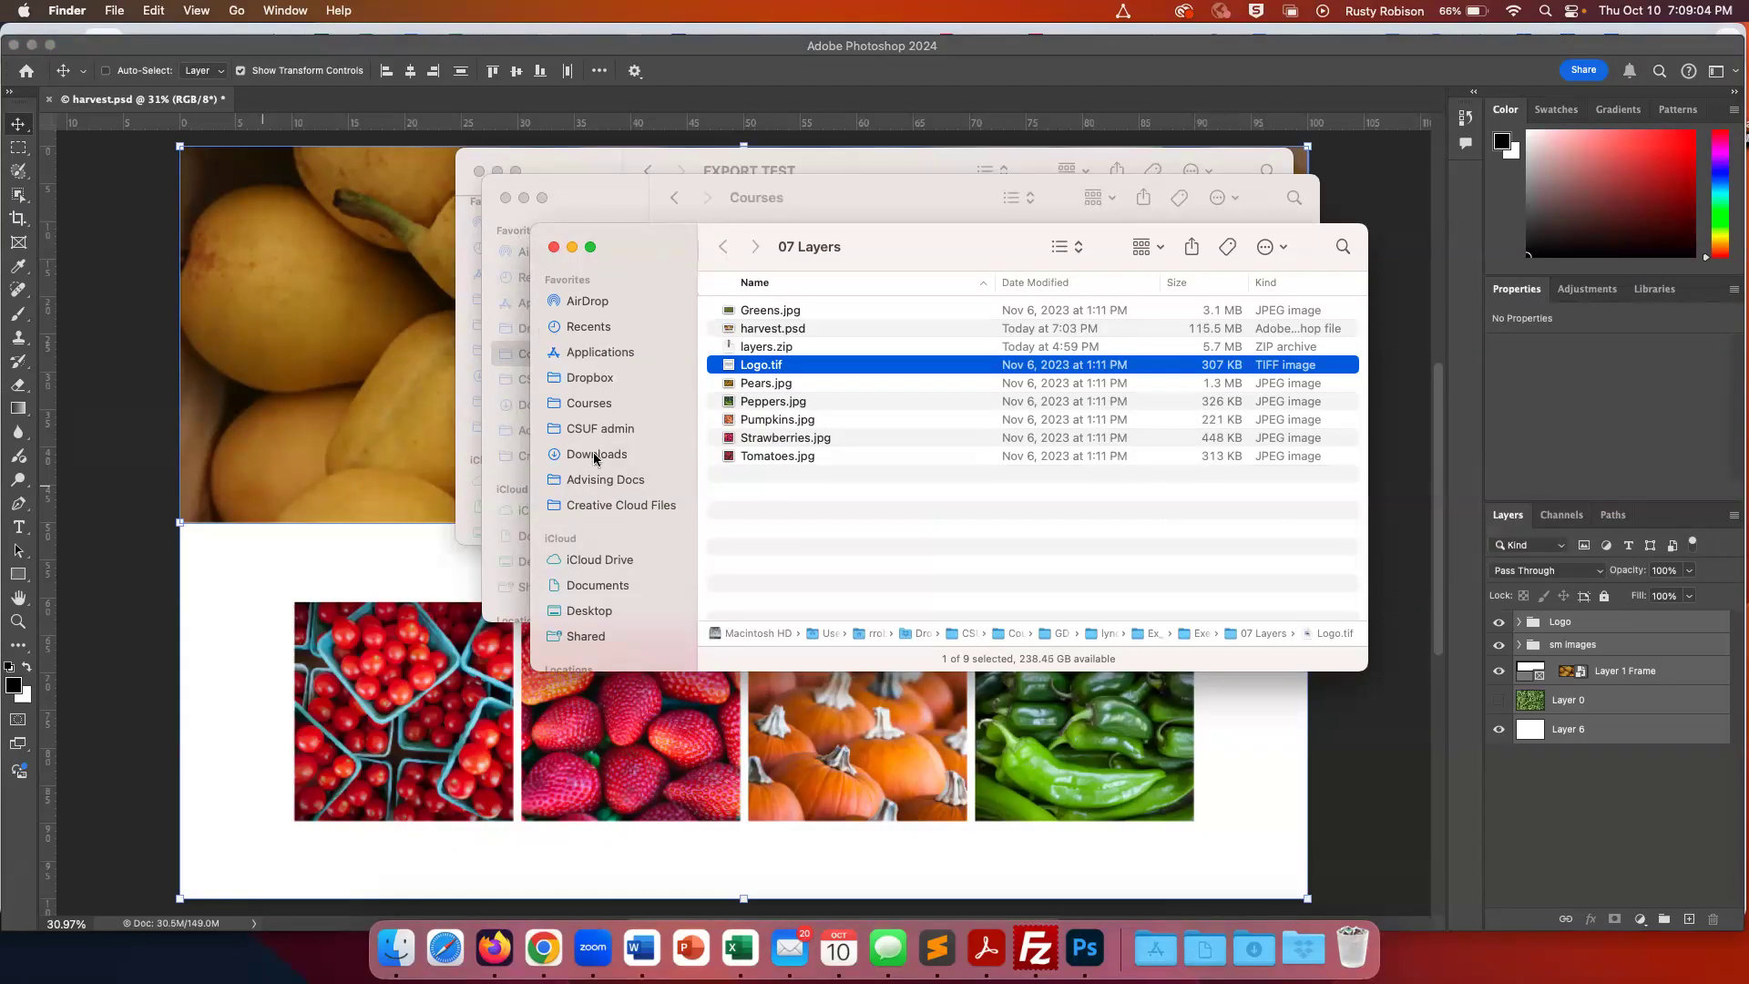
left_click(590, 403)
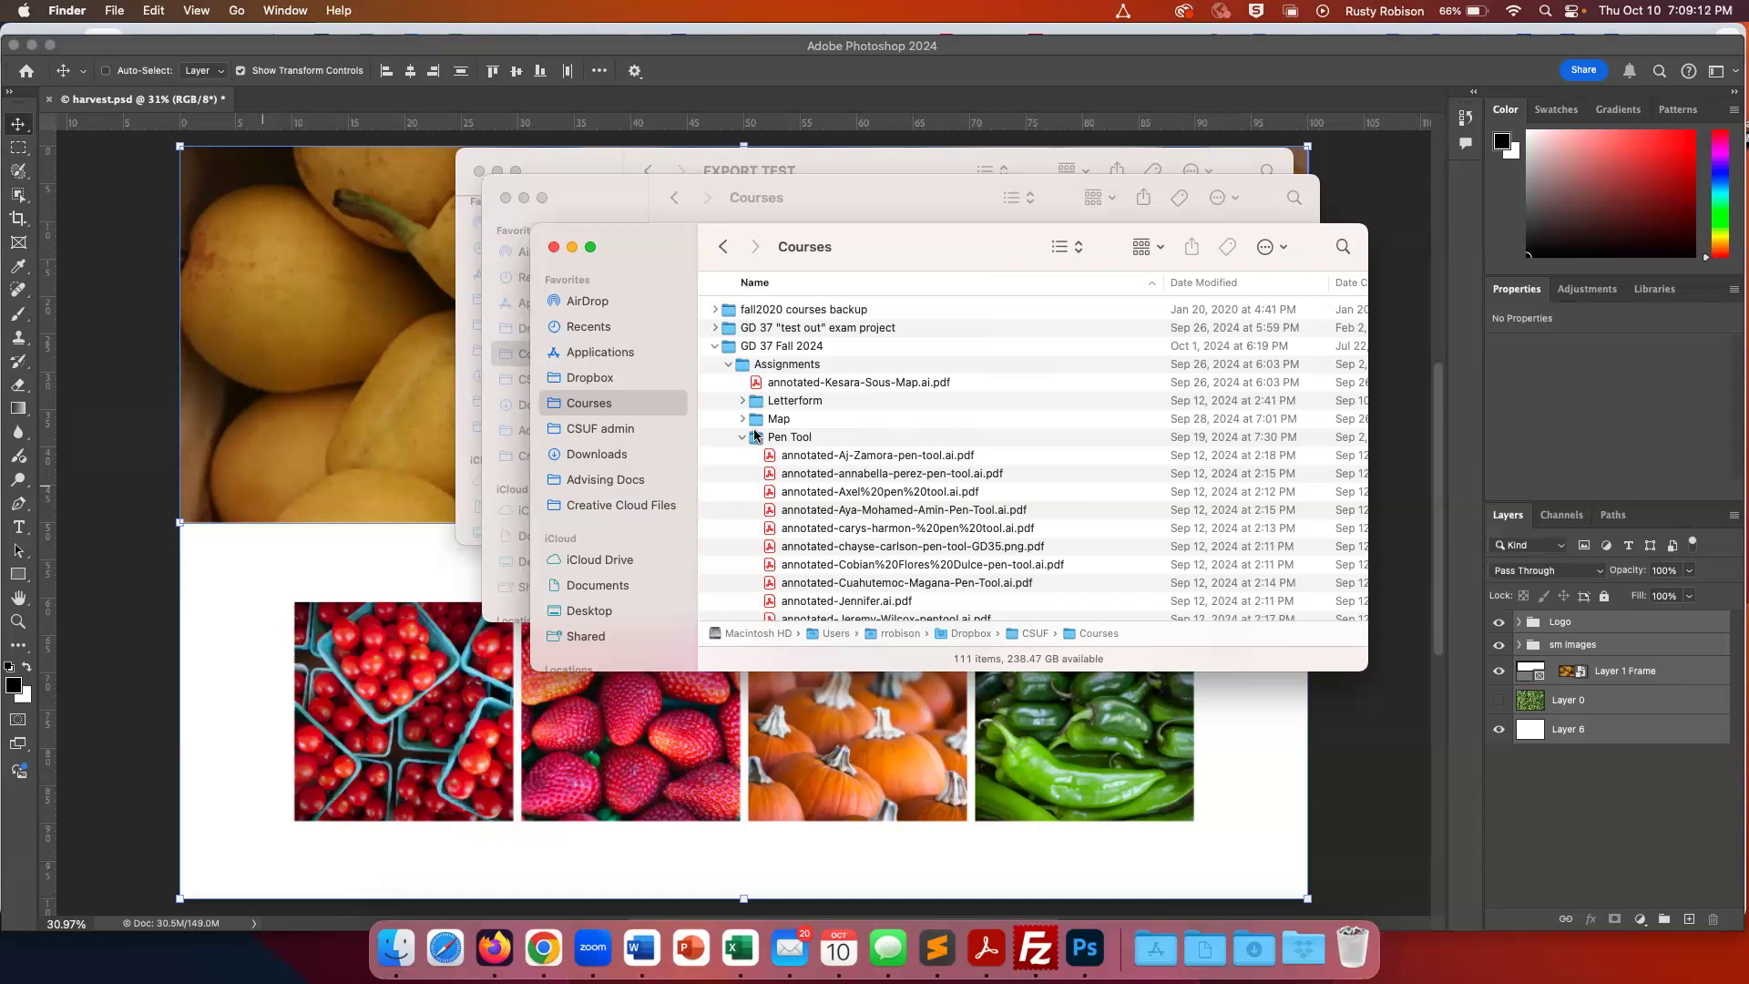
scroll(754, 436, "down", 15)
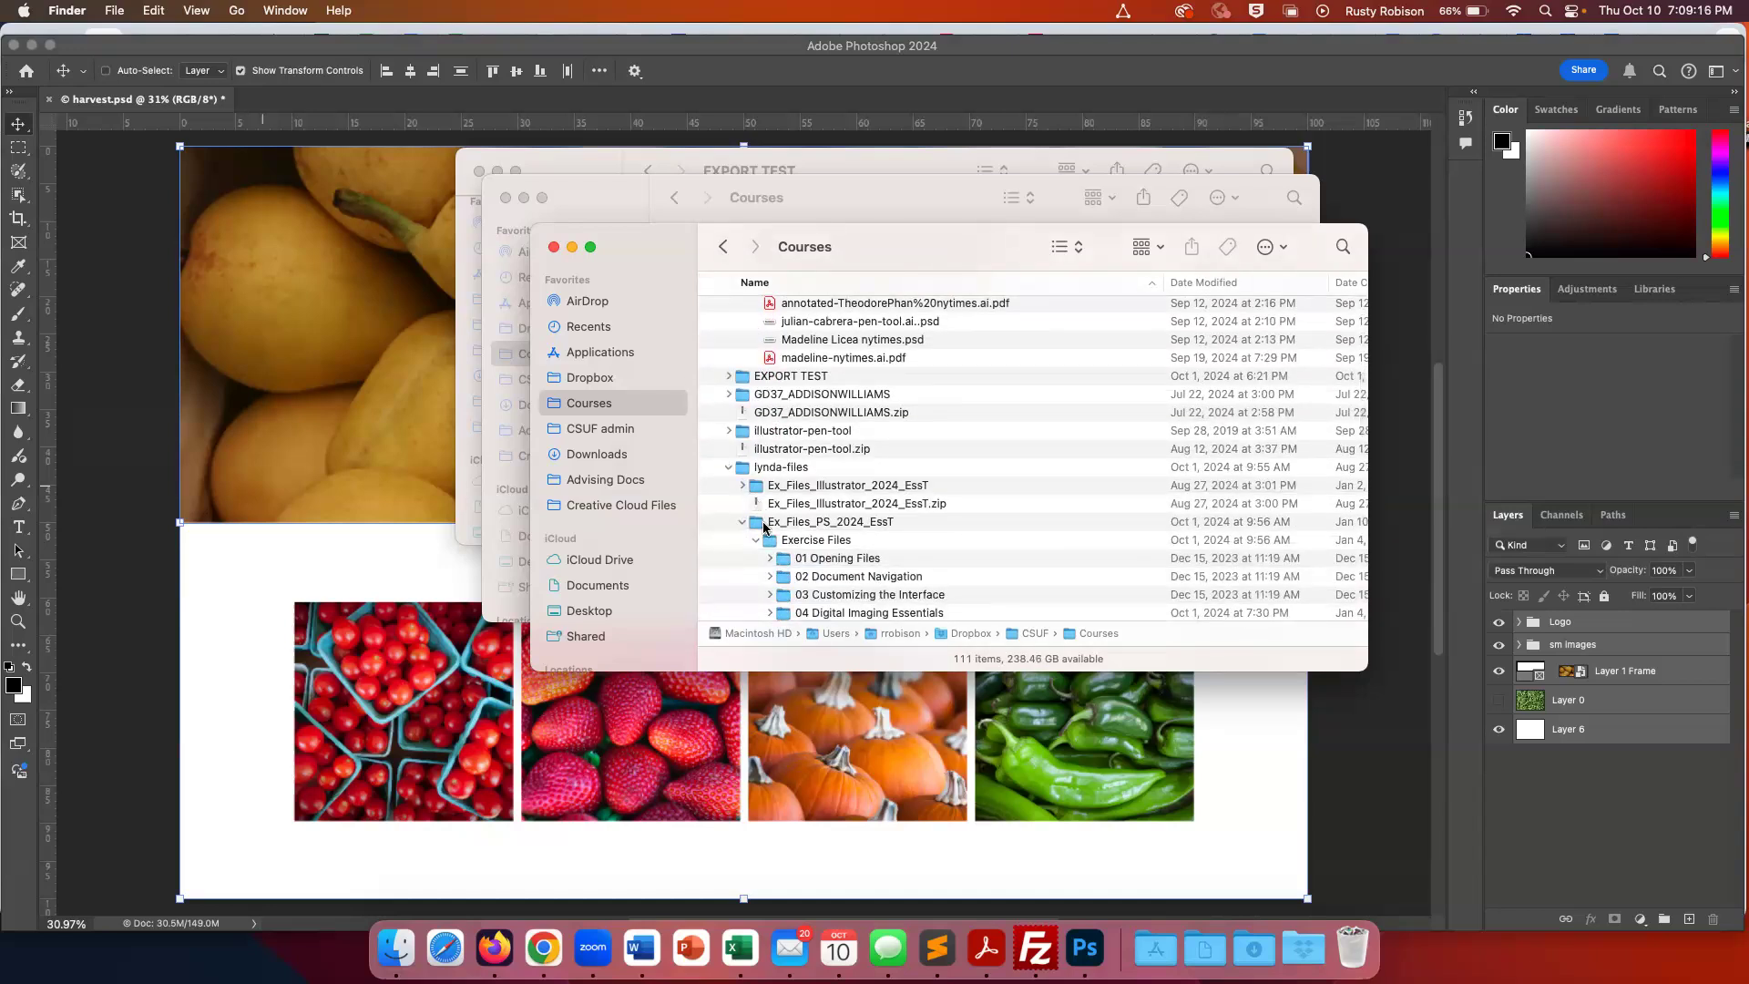
scroll(763, 527, "down", 5)
left_click(765, 446)
scroll(765, 445, "down", 5)
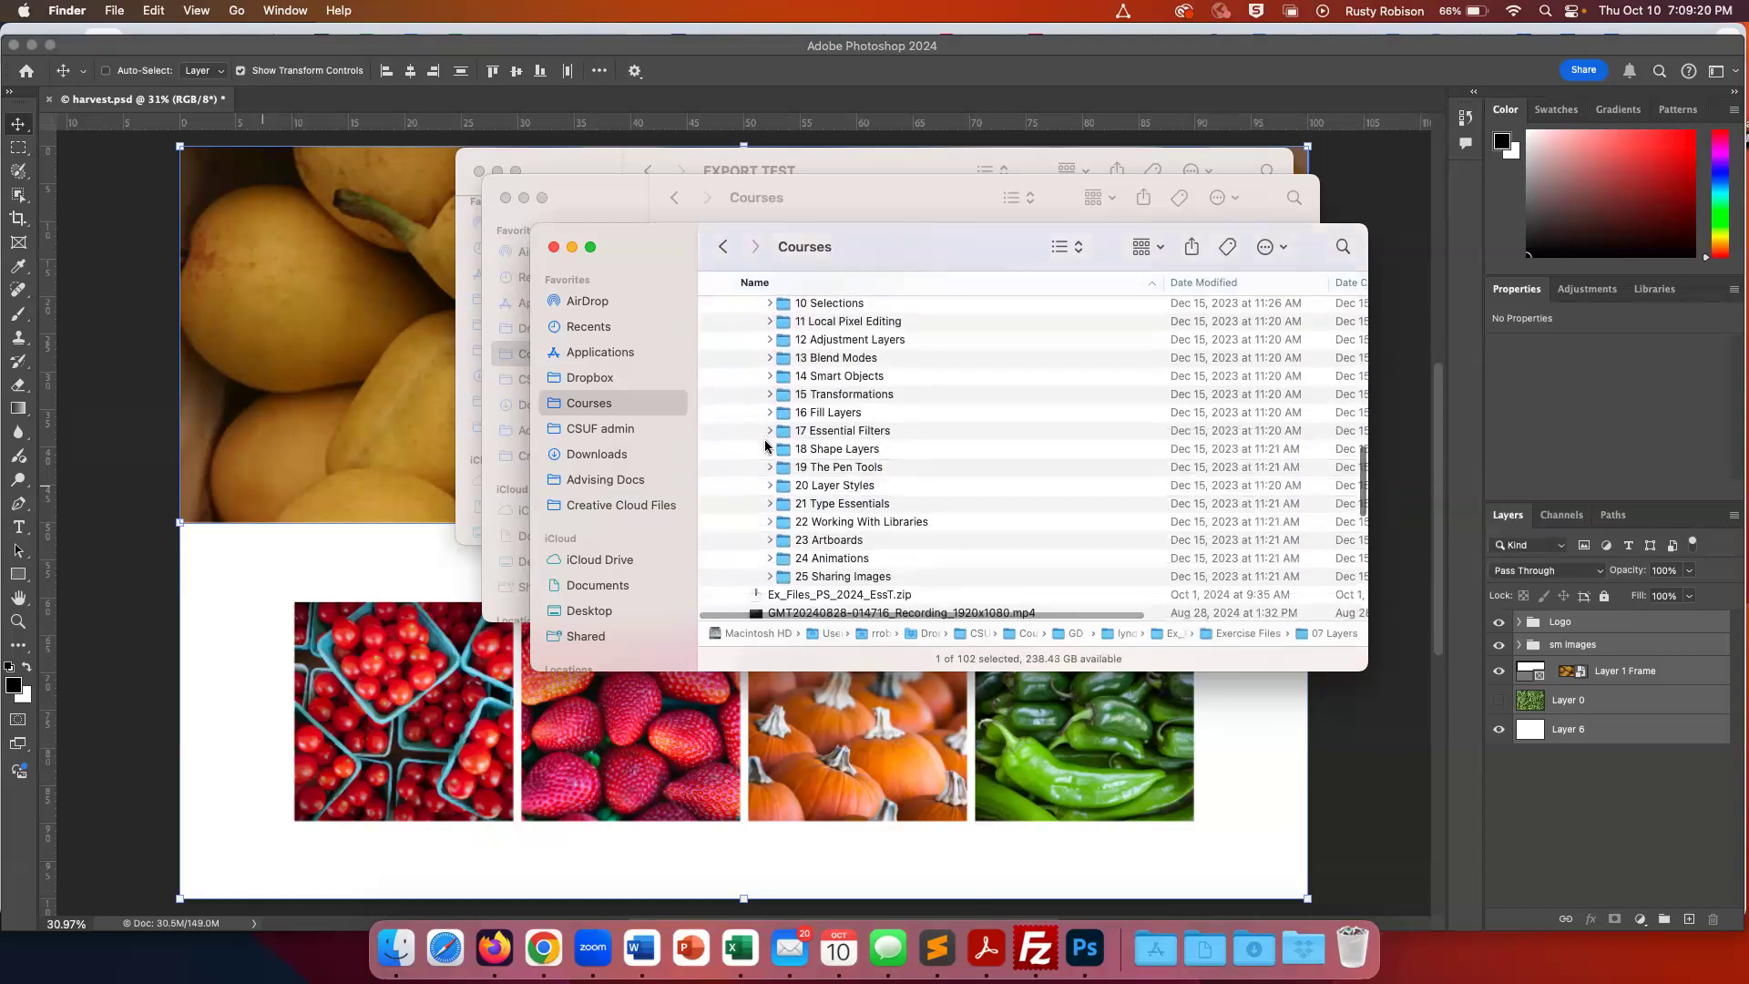
double_click(784, 357)
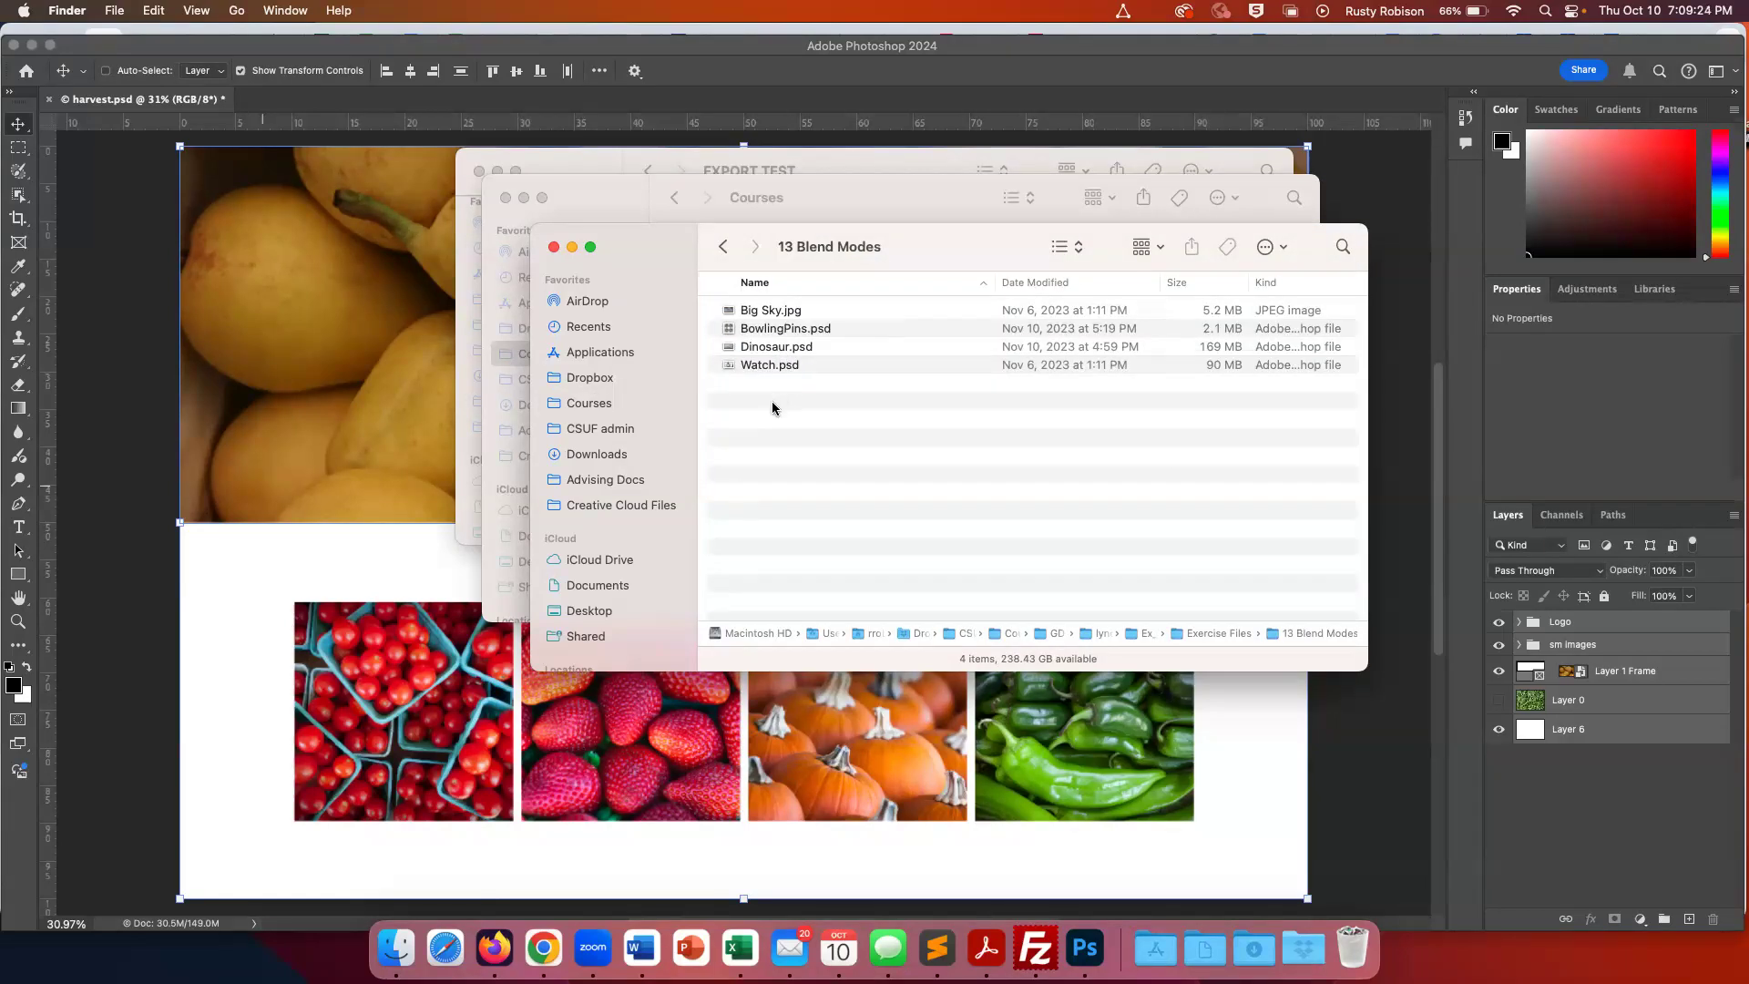
double_click(757, 364)
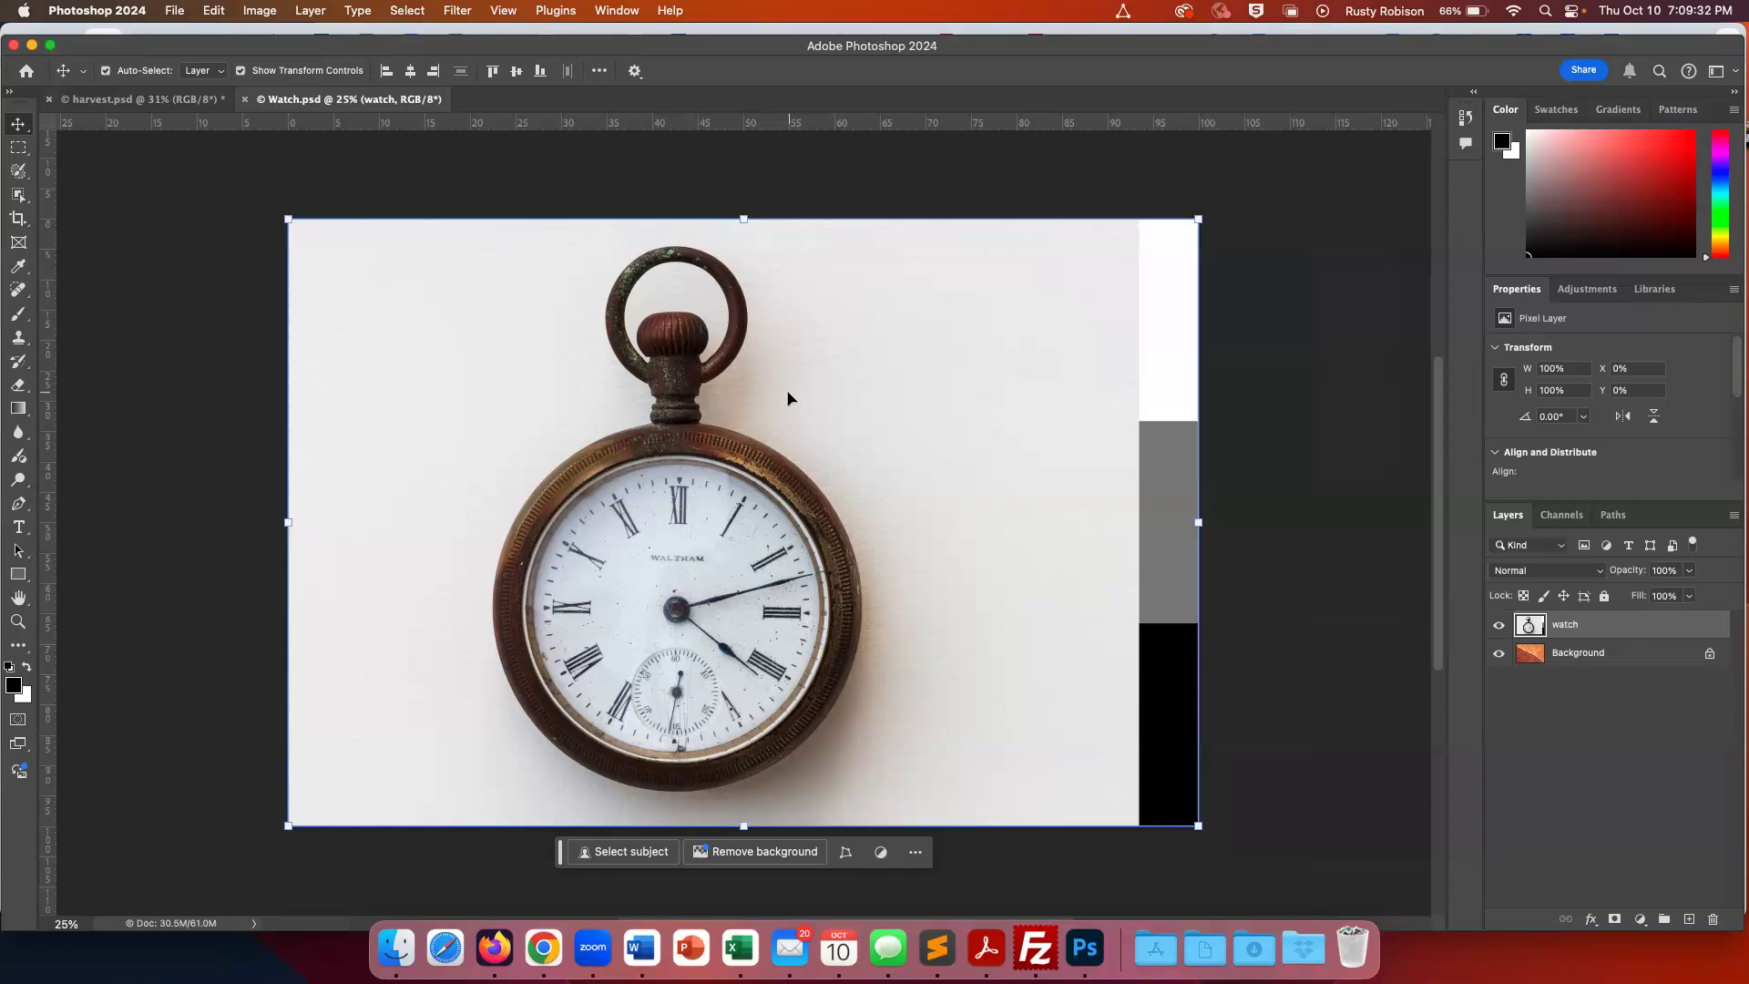
Hide the watch layer to view the background beneath it, and show the layer again
left_click(1499, 627)
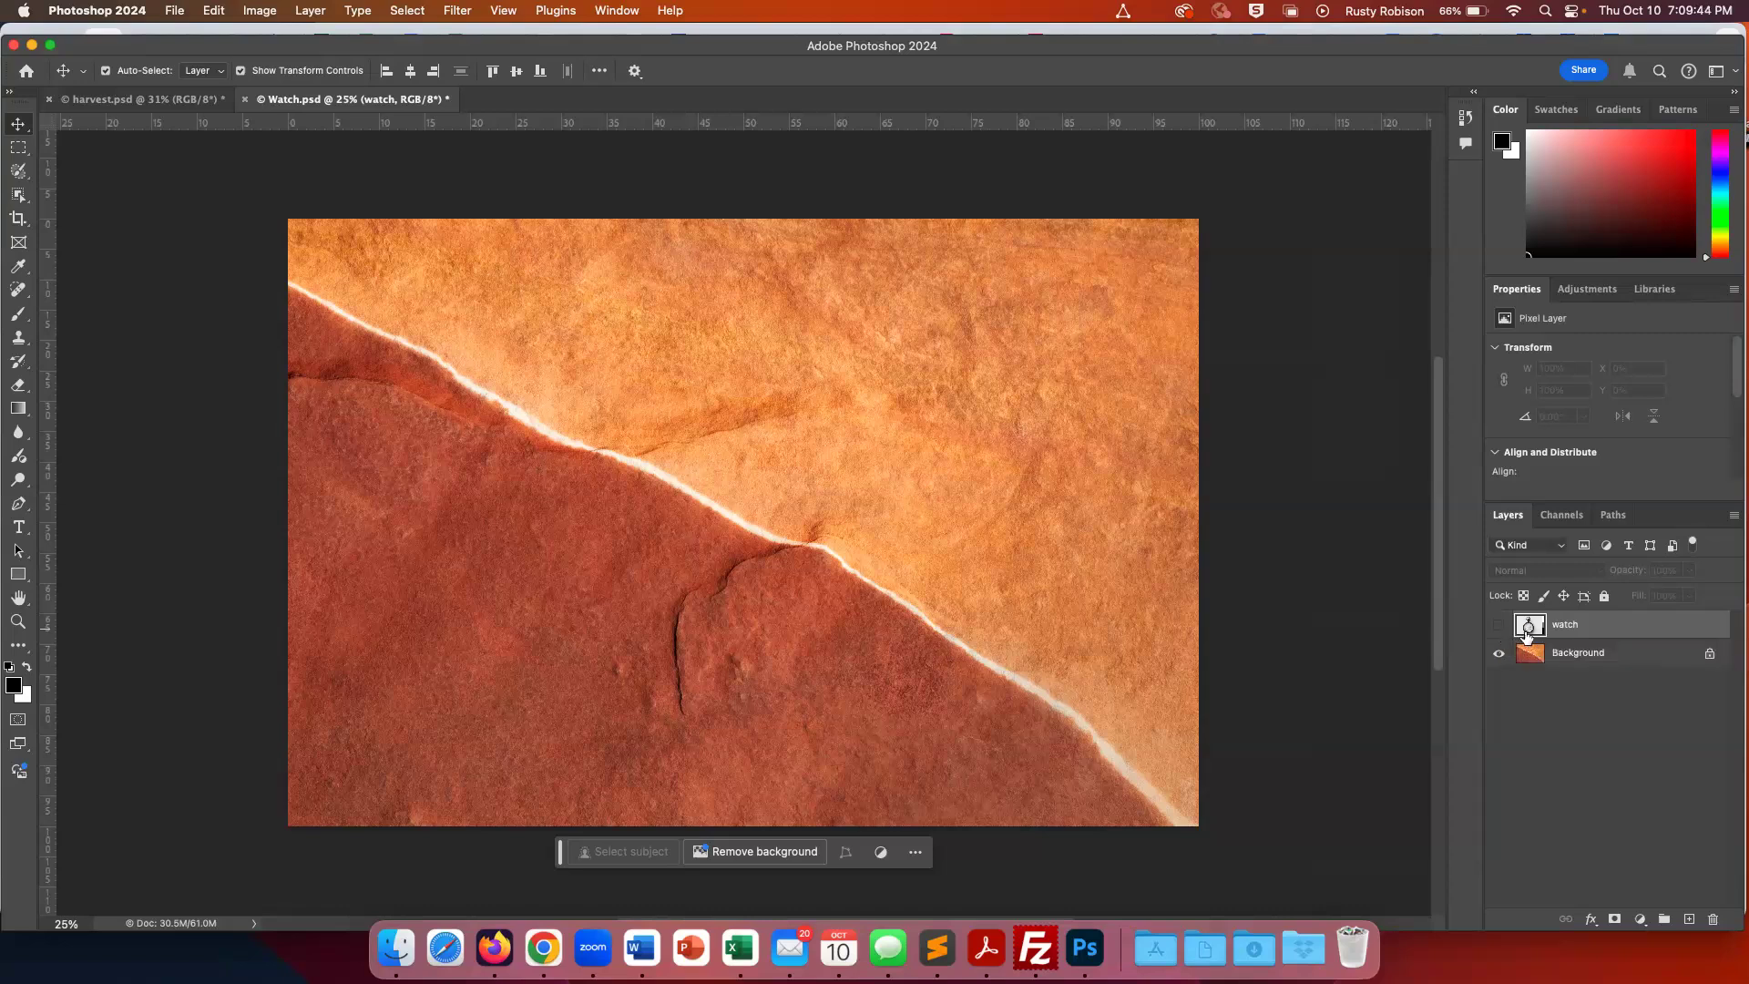
left_click(1498, 625)
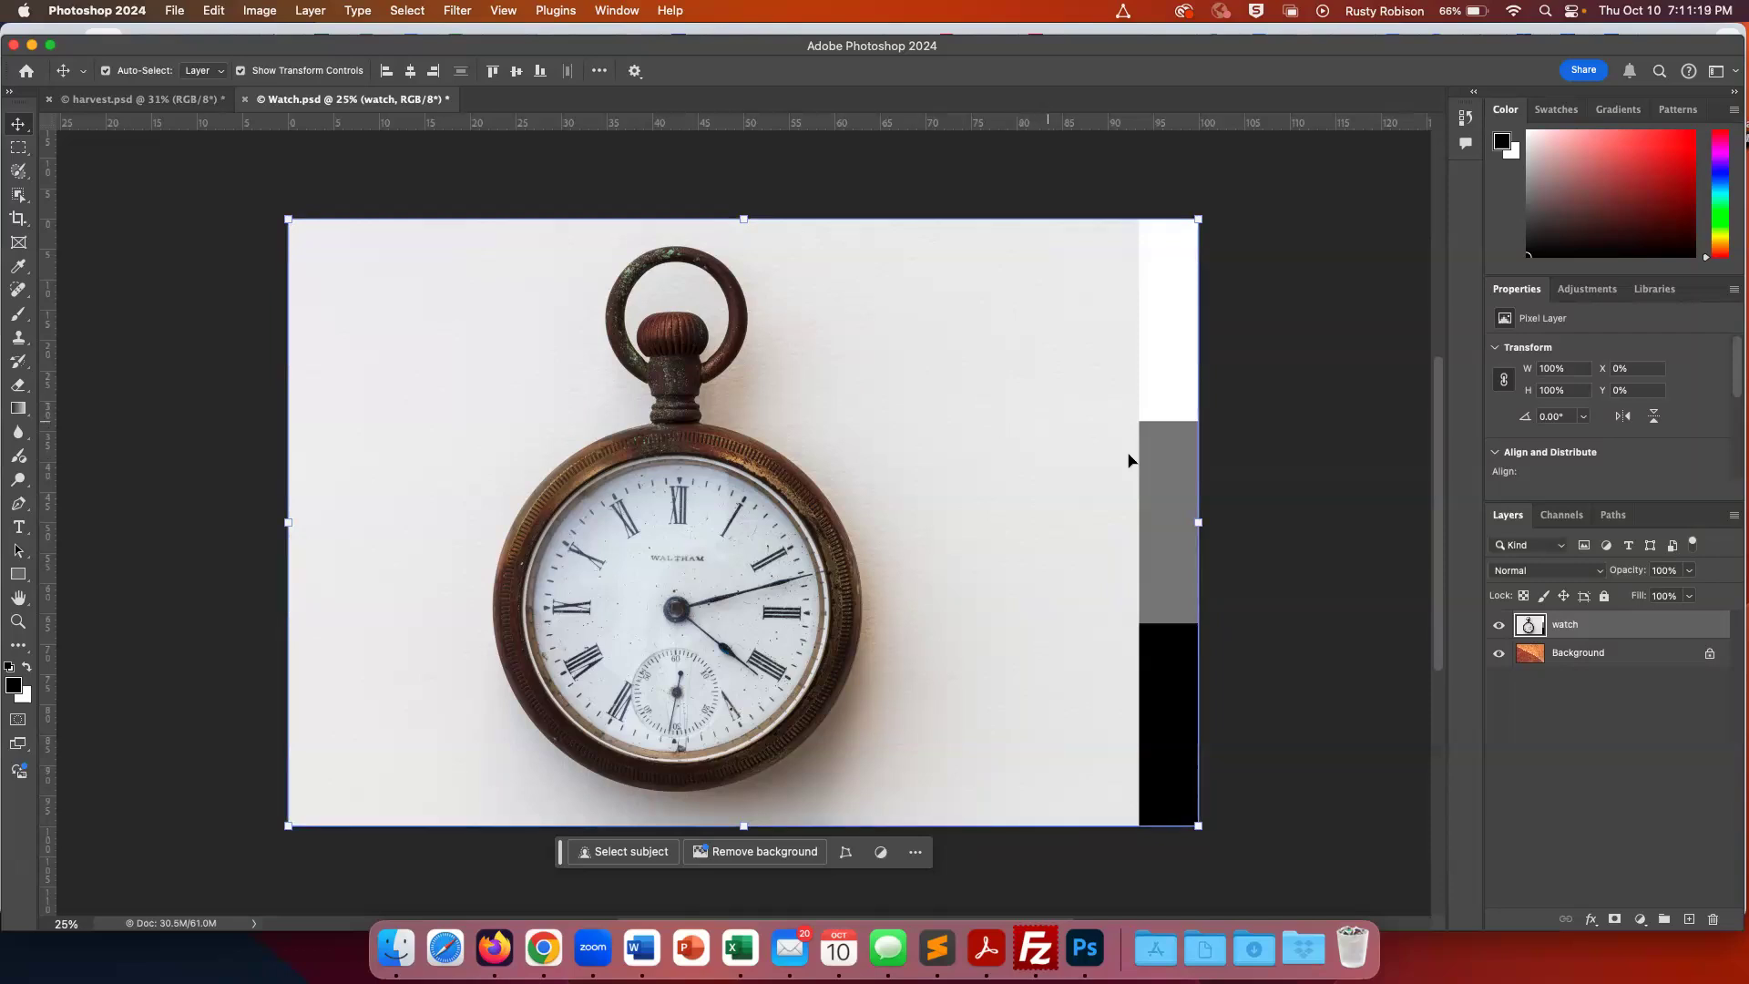
Try the Dissolve blend mode on the watch layer at 70% opacity, and return the opacity to 100%
left_click(1598, 572)
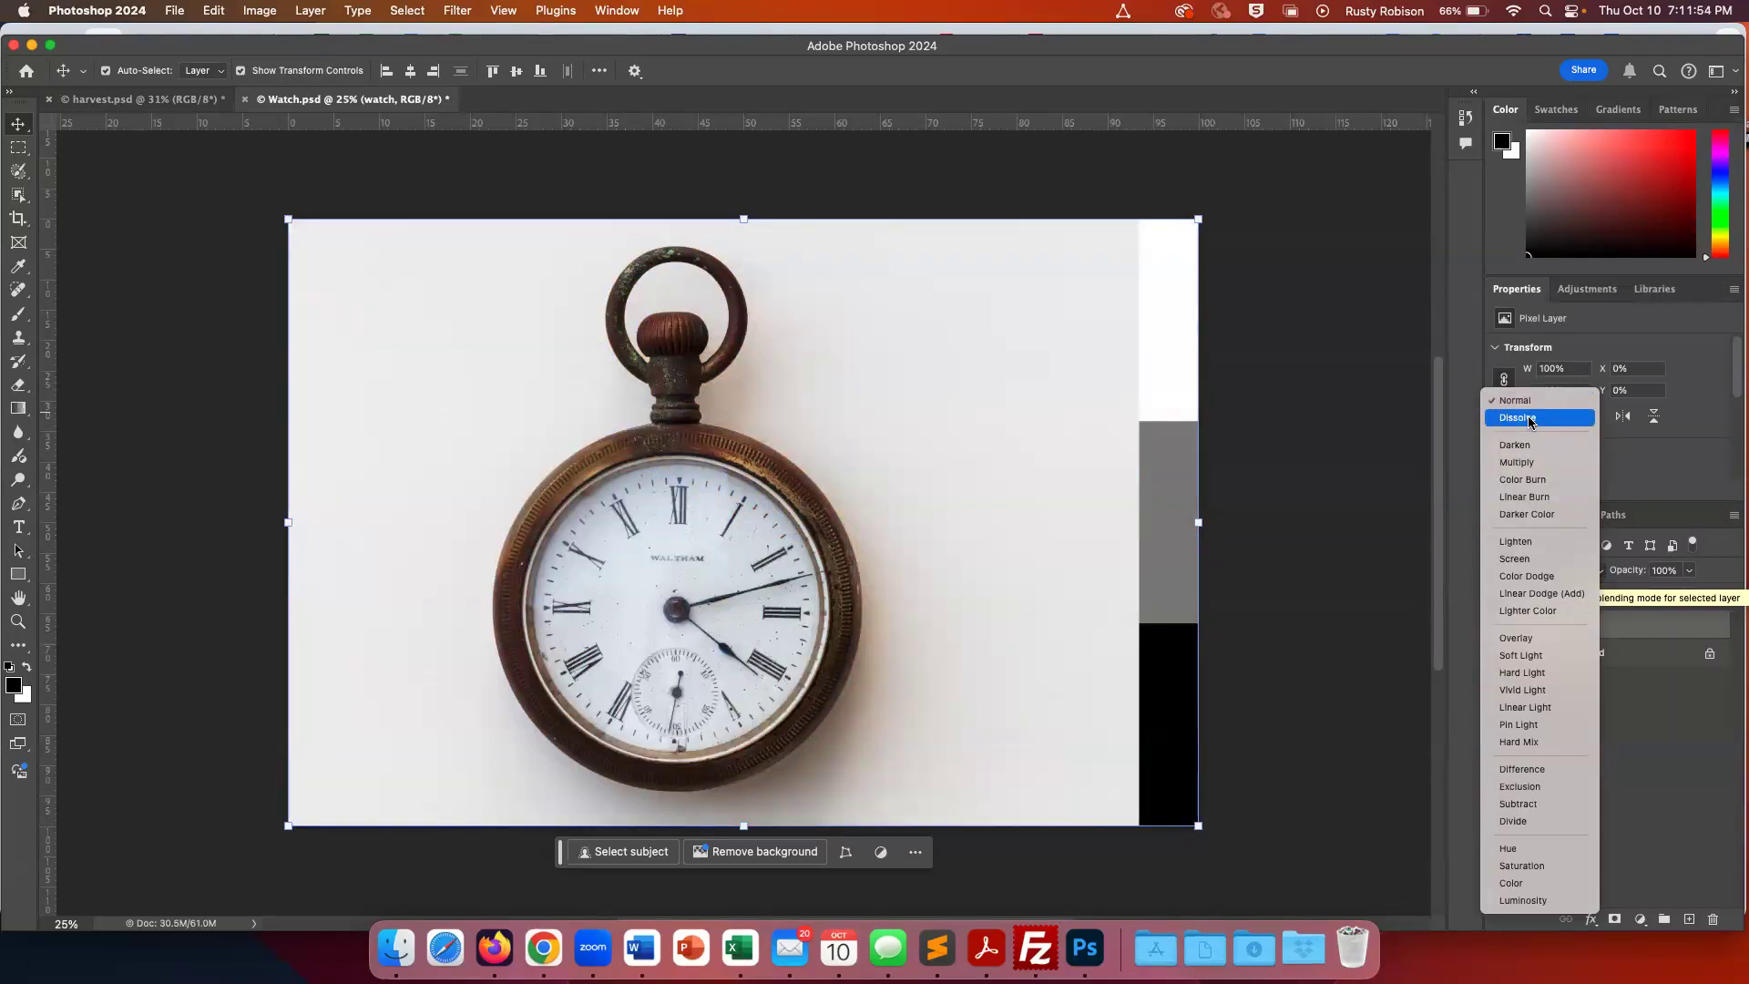
left_click(1530, 421)
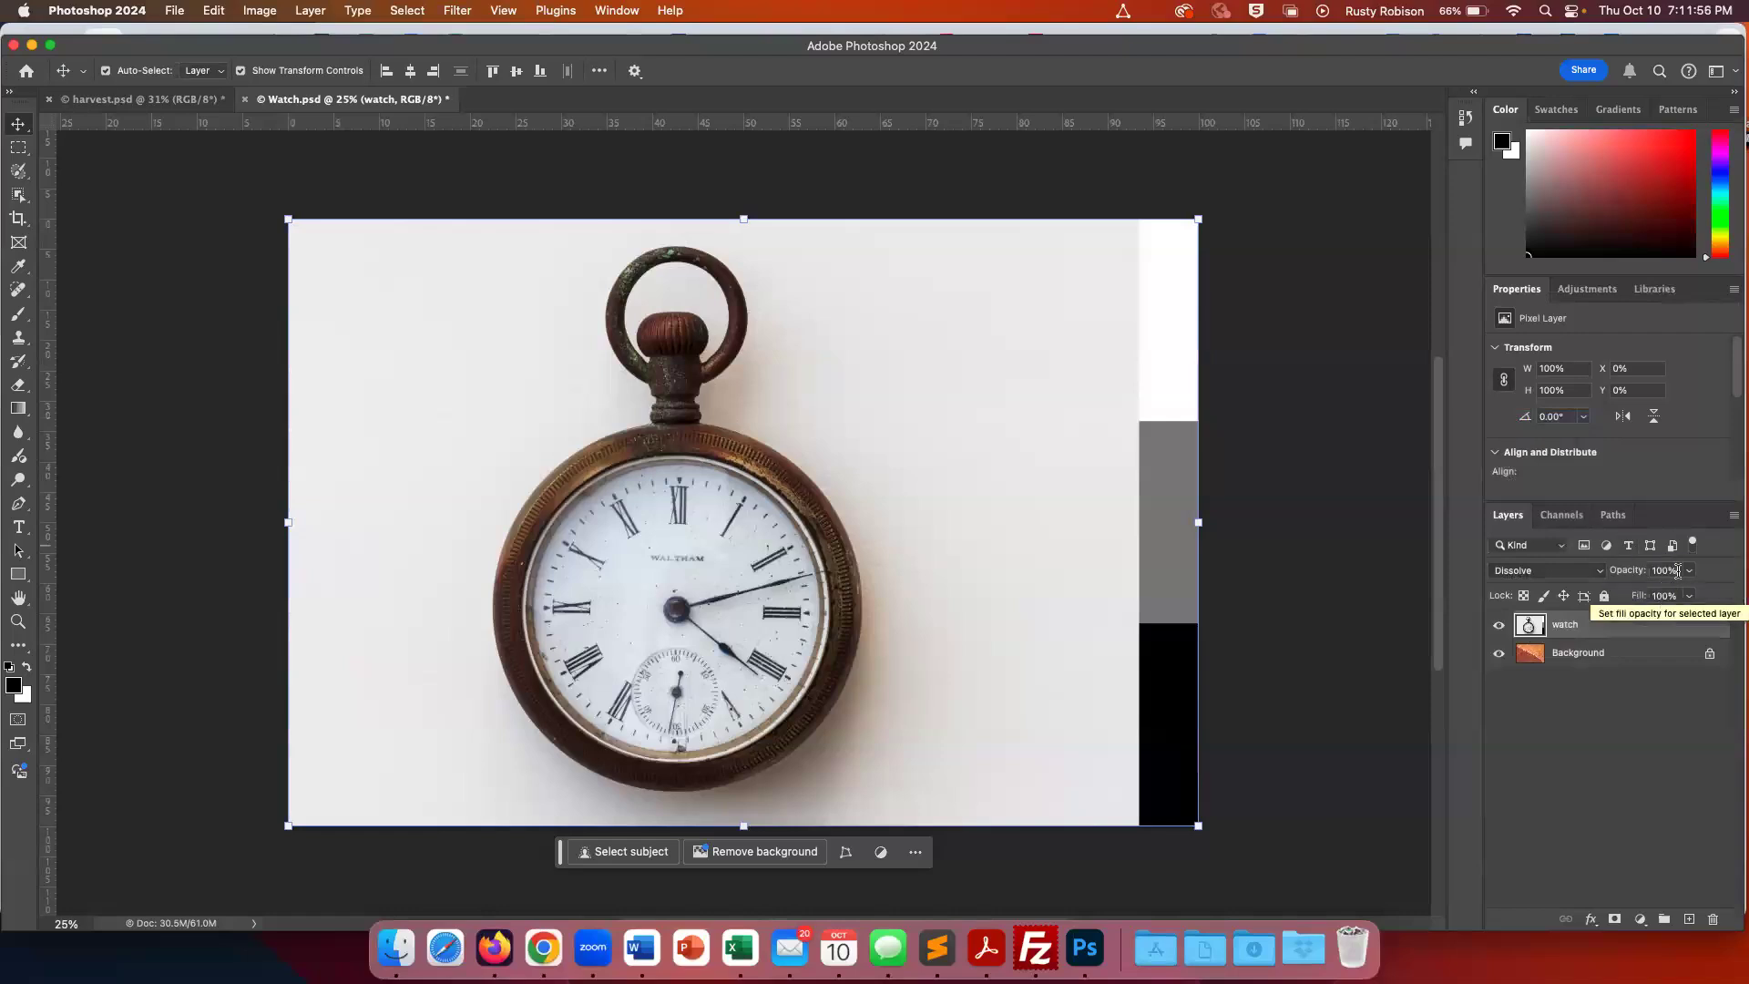
left_click_drag(1632, 570, 1603, 579)
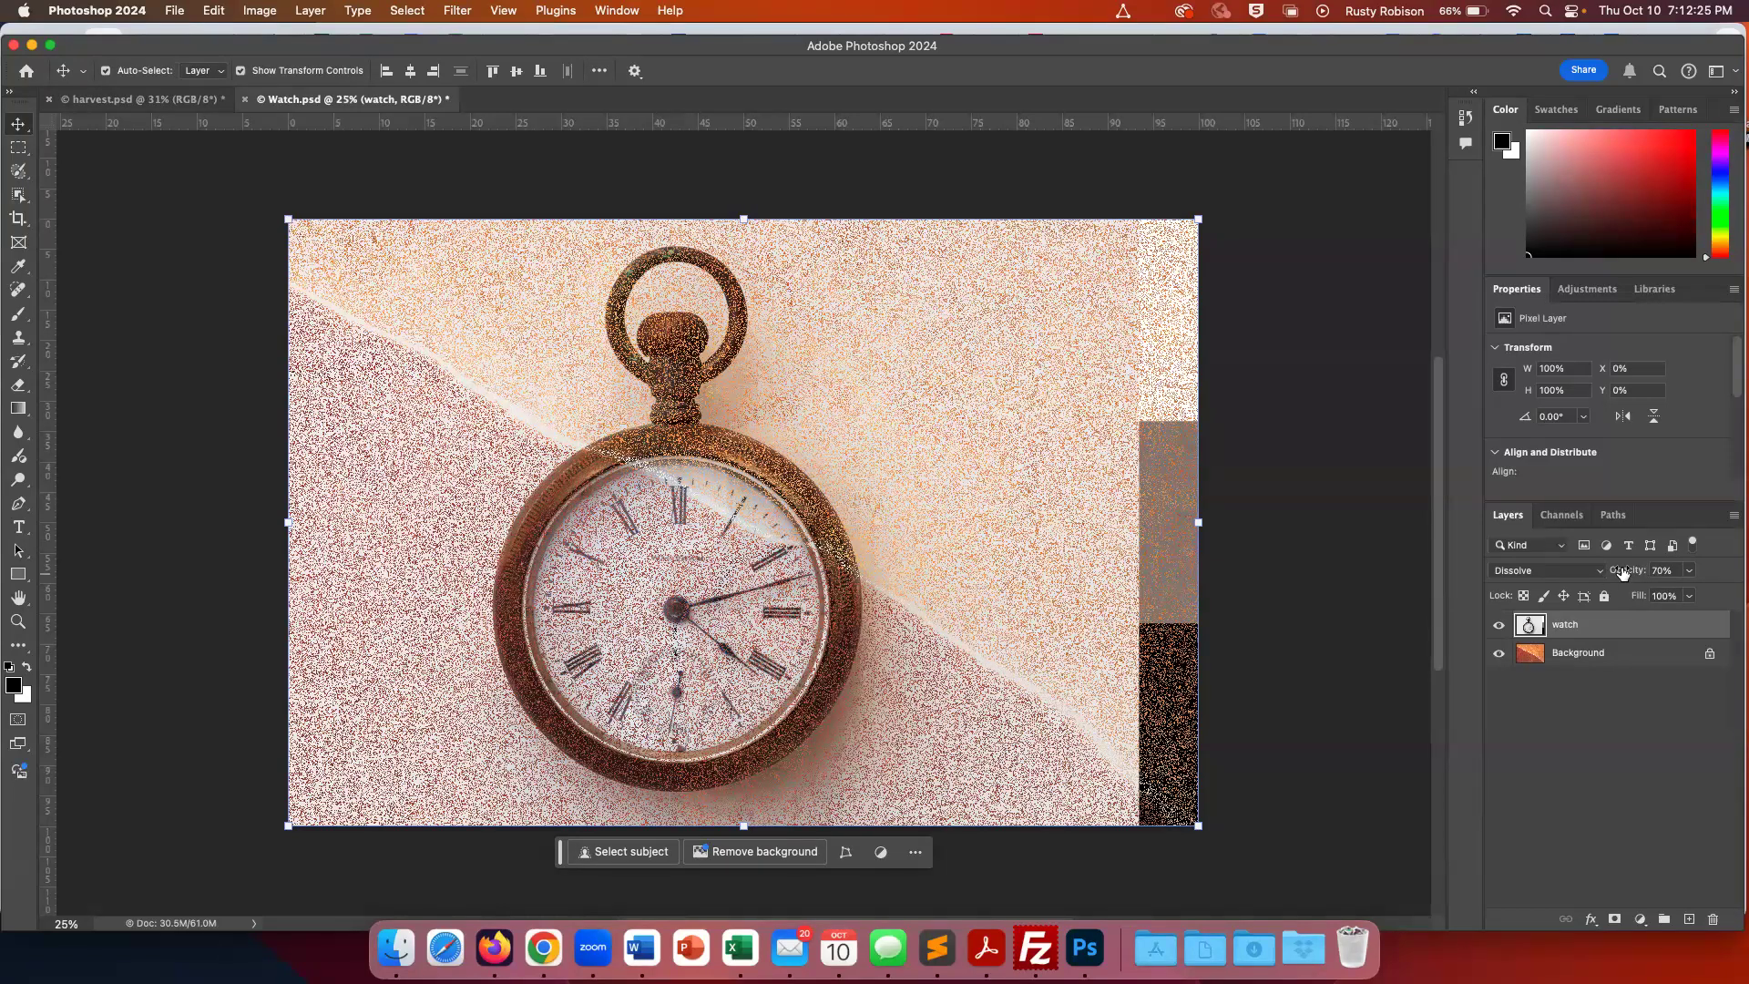
left_click_drag(1622, 571, 1686, 566)
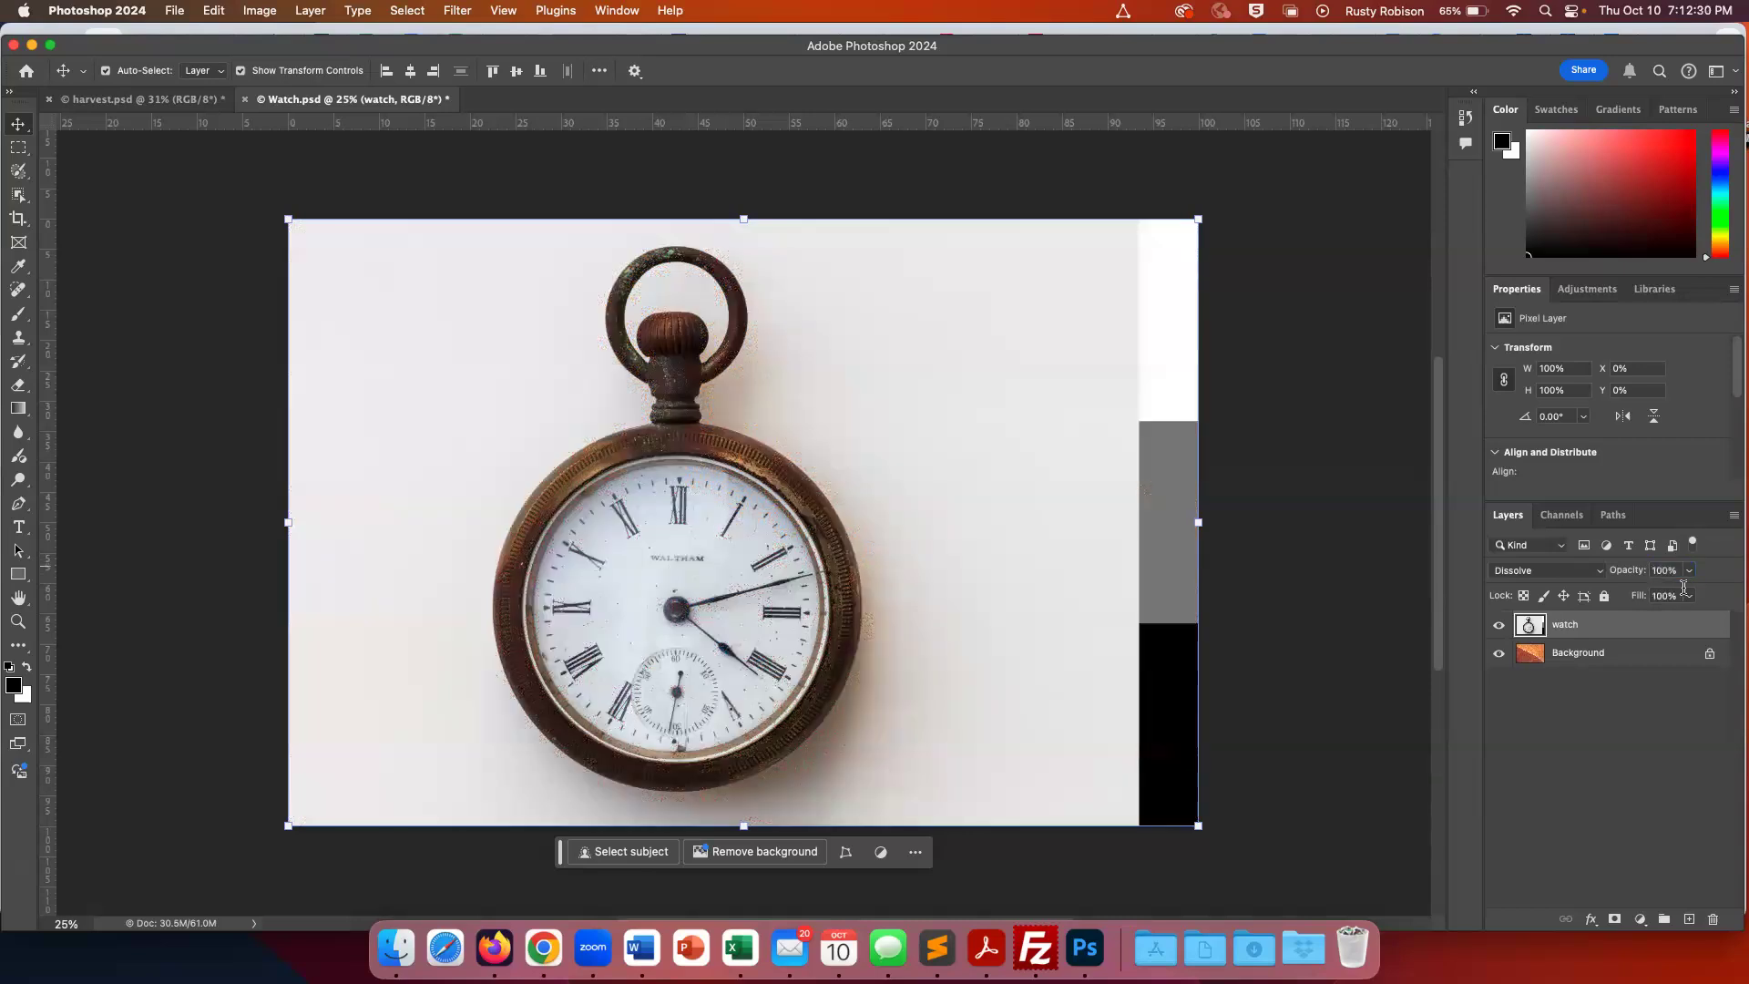
Preview the blend modes on the watch layer, try Multiply at 65% opacity, and return the opacity to 100%
left_click(1596, 573)
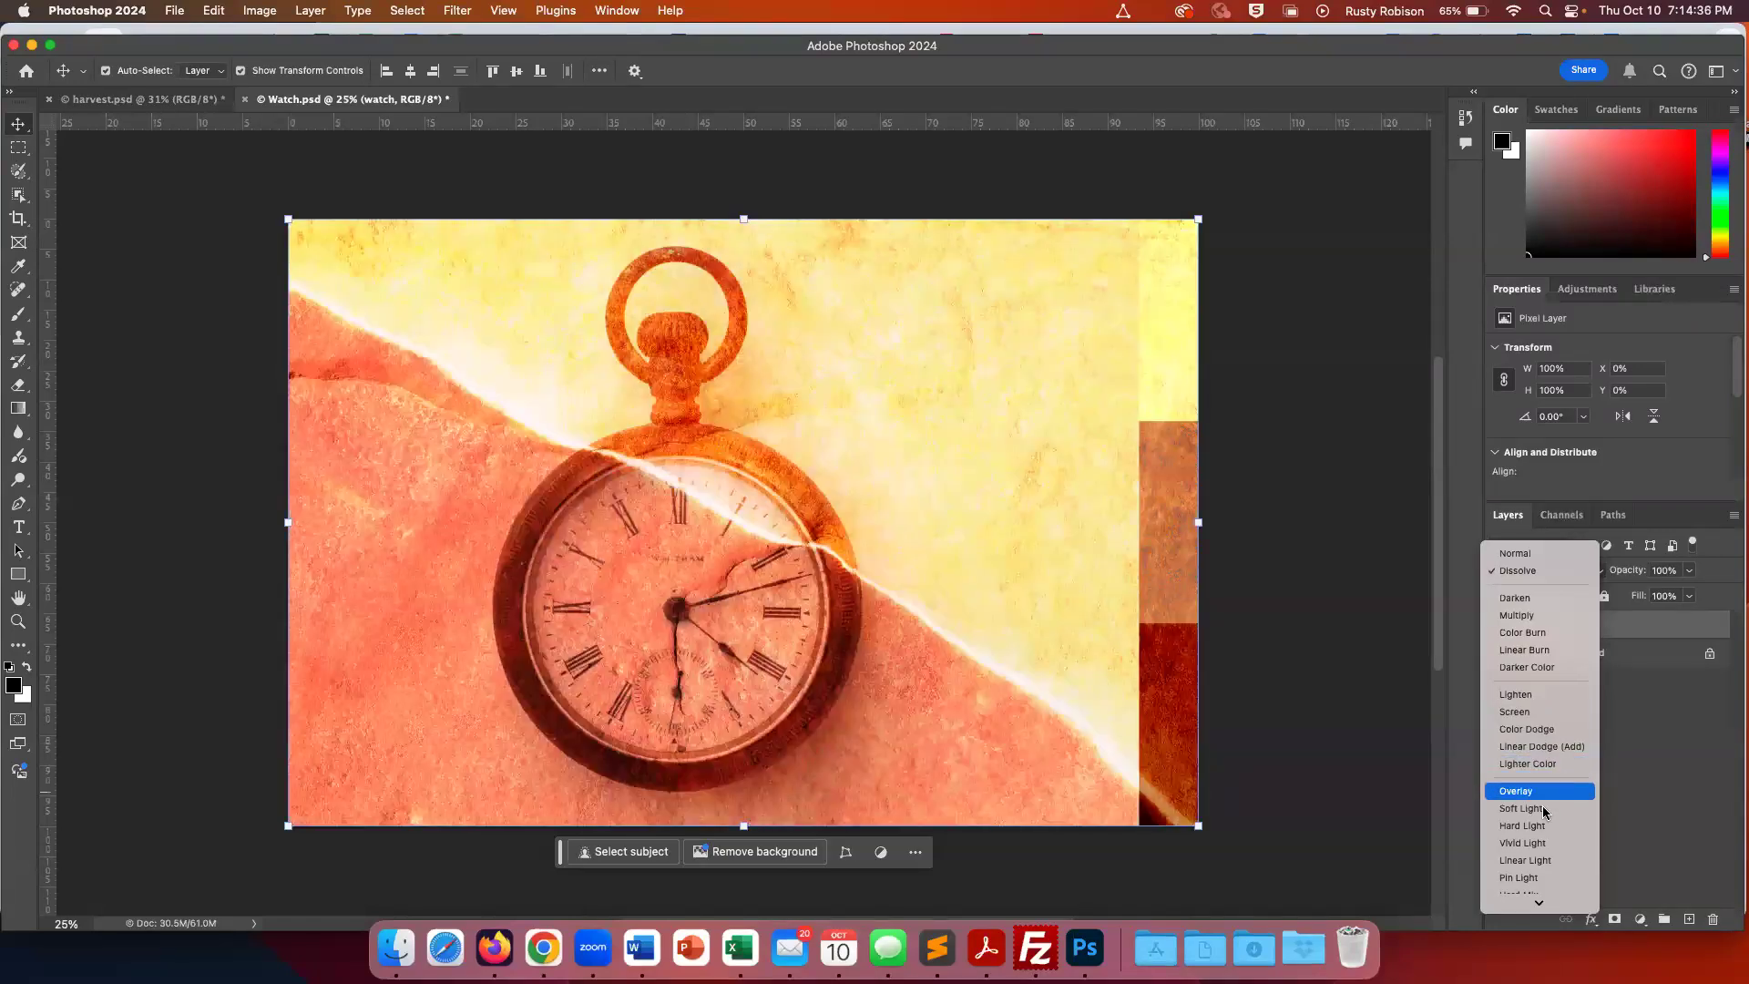
scroll(1545, 810, "down", 3)
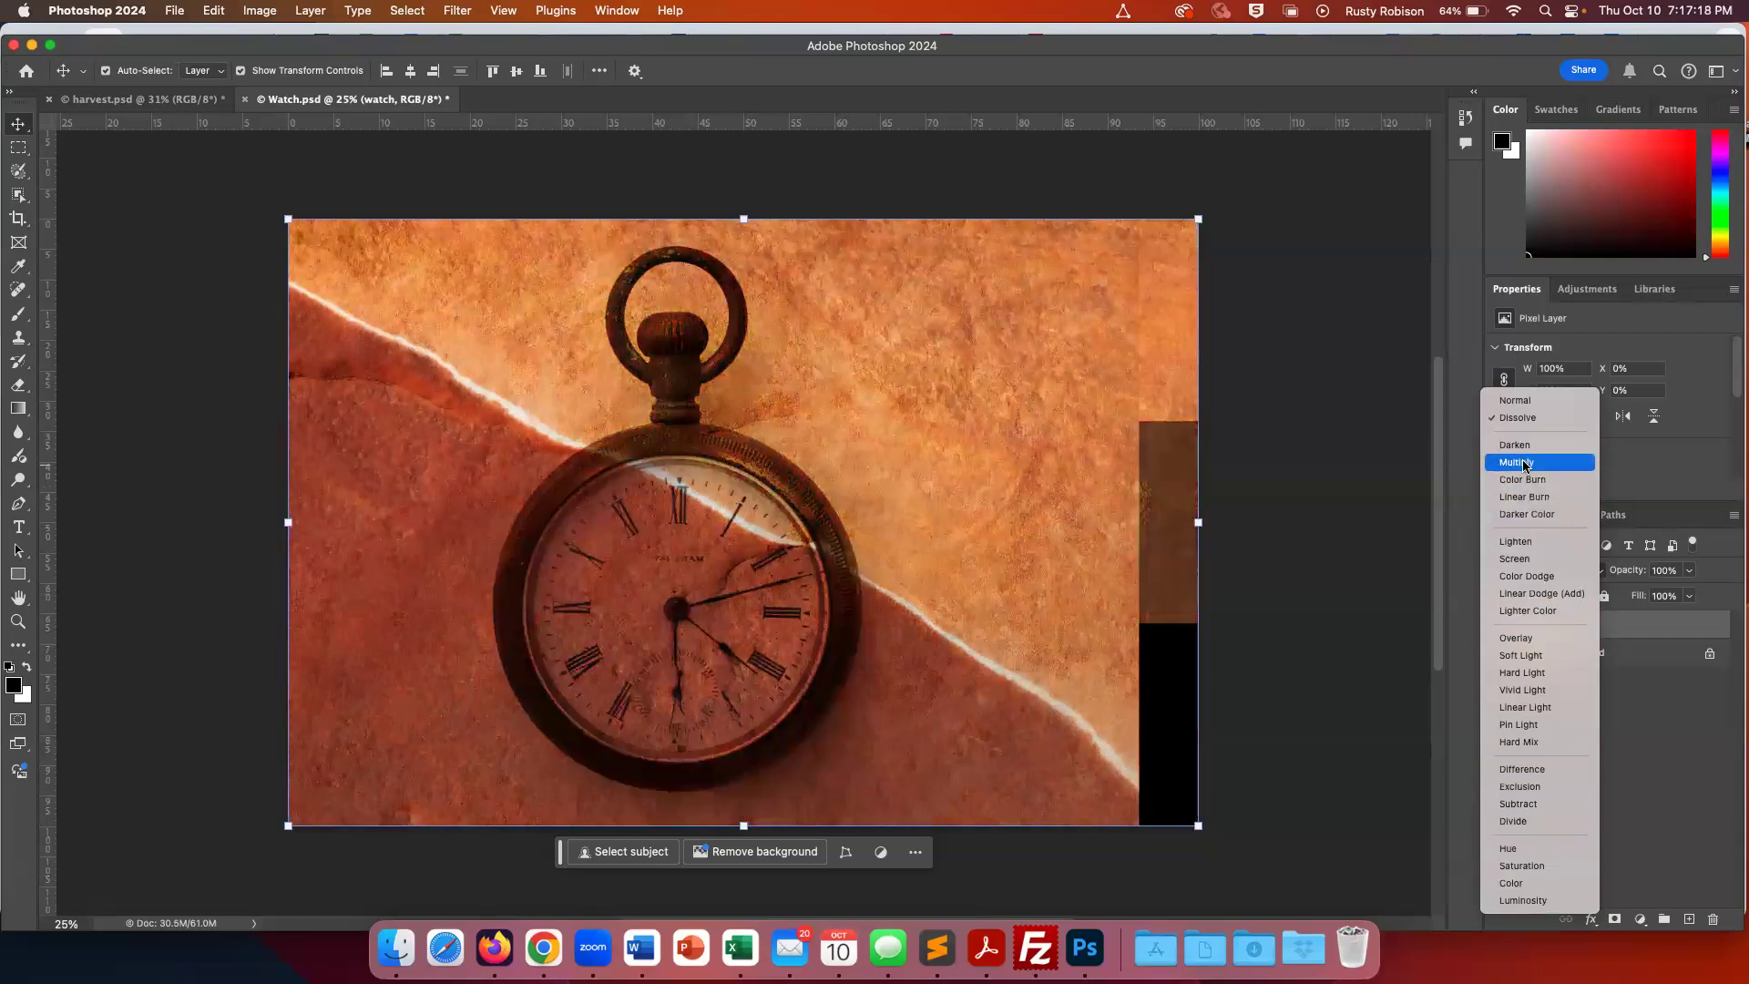
left_click(1518, 462)
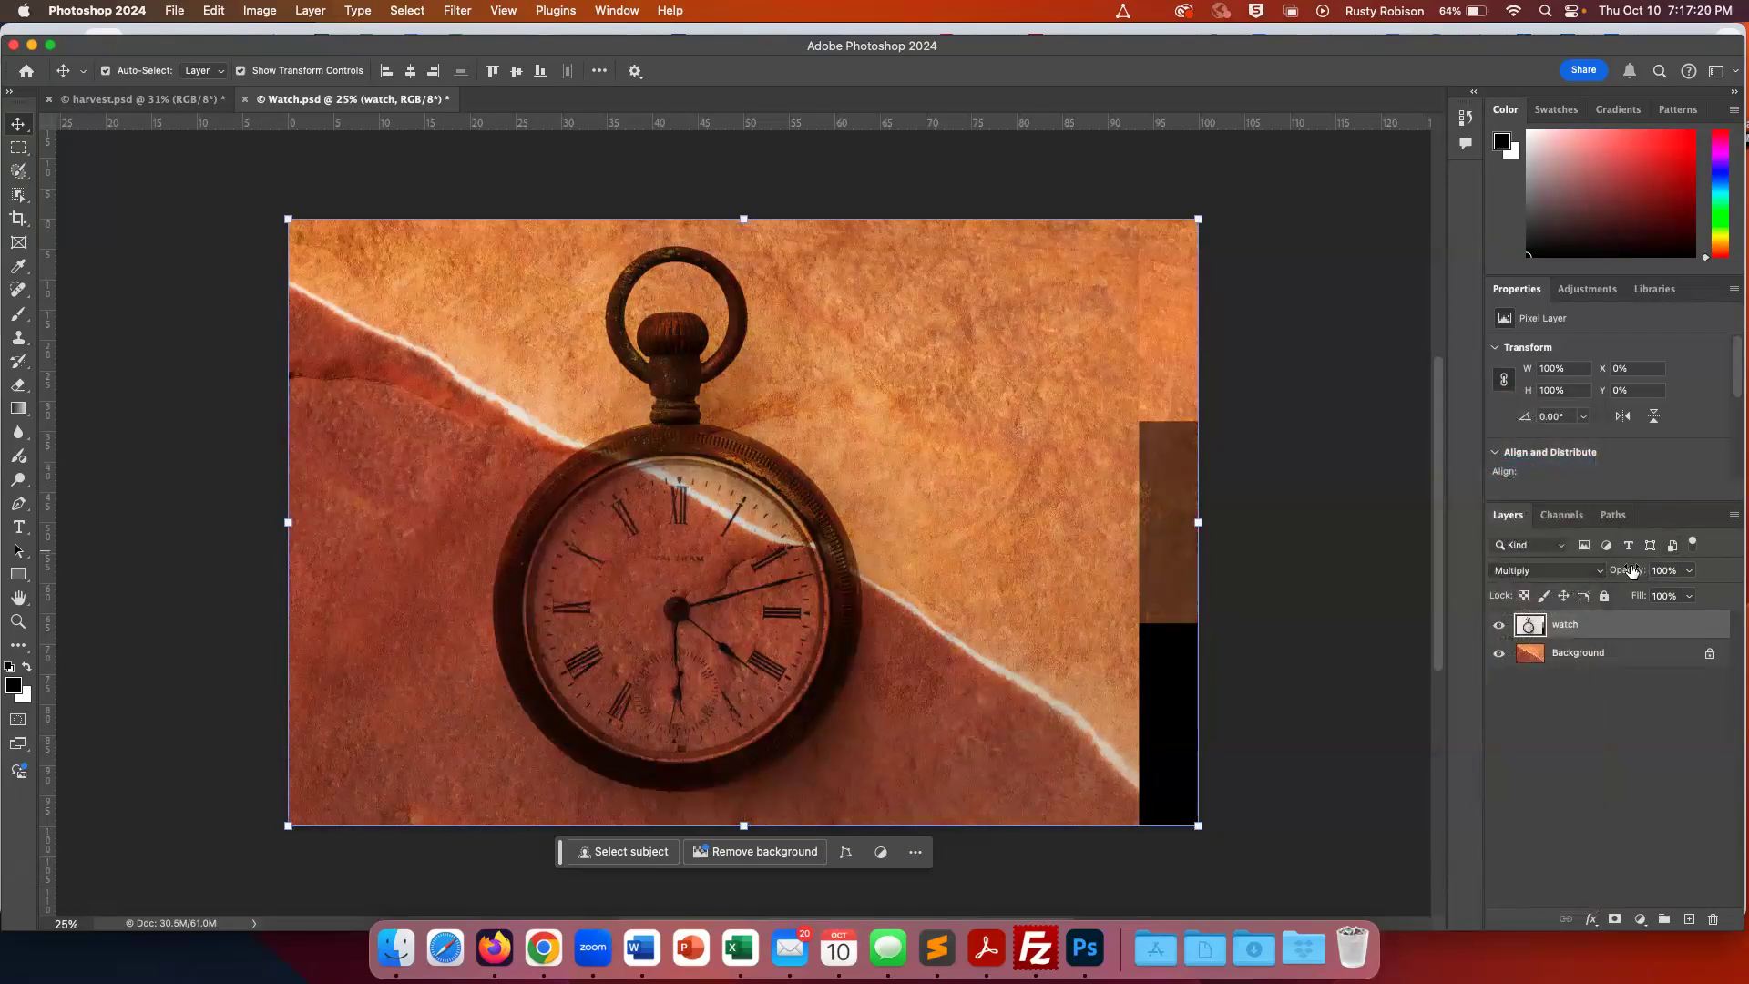
left_click_drag(1633, 572, 1599, 574)
left_click(1596, 574)
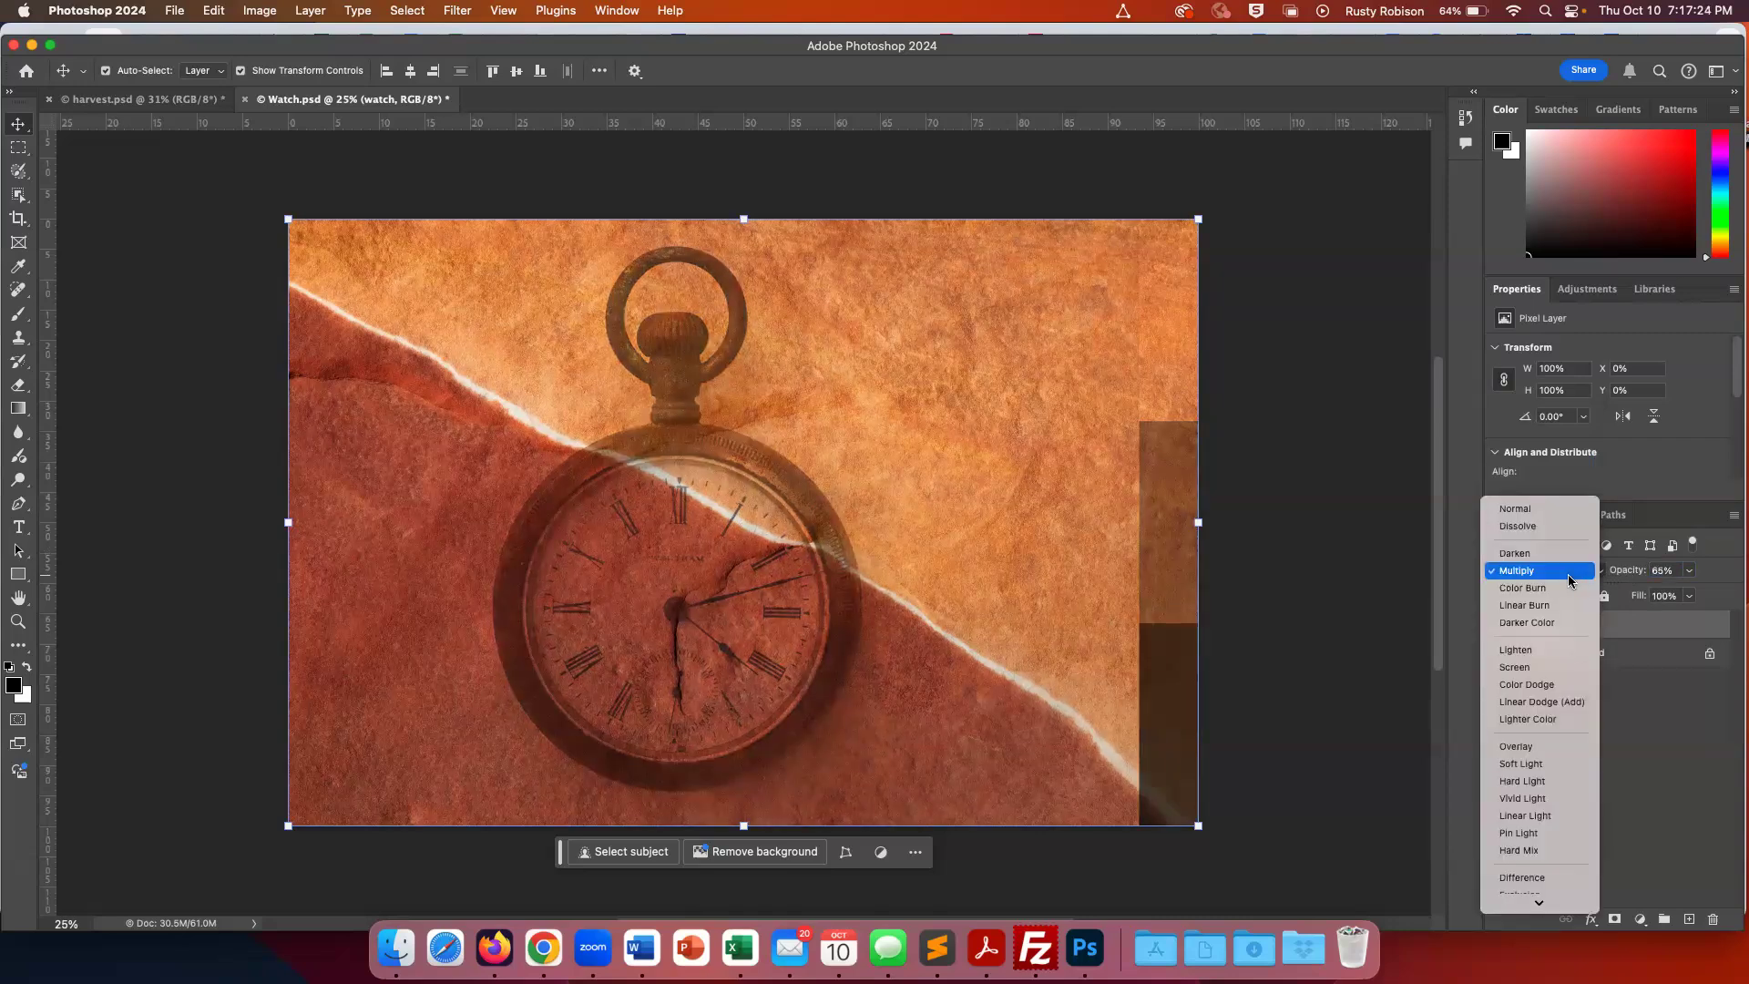
left_click(1569, 579)
left_click_drag(1625, 572, 1723, 601)
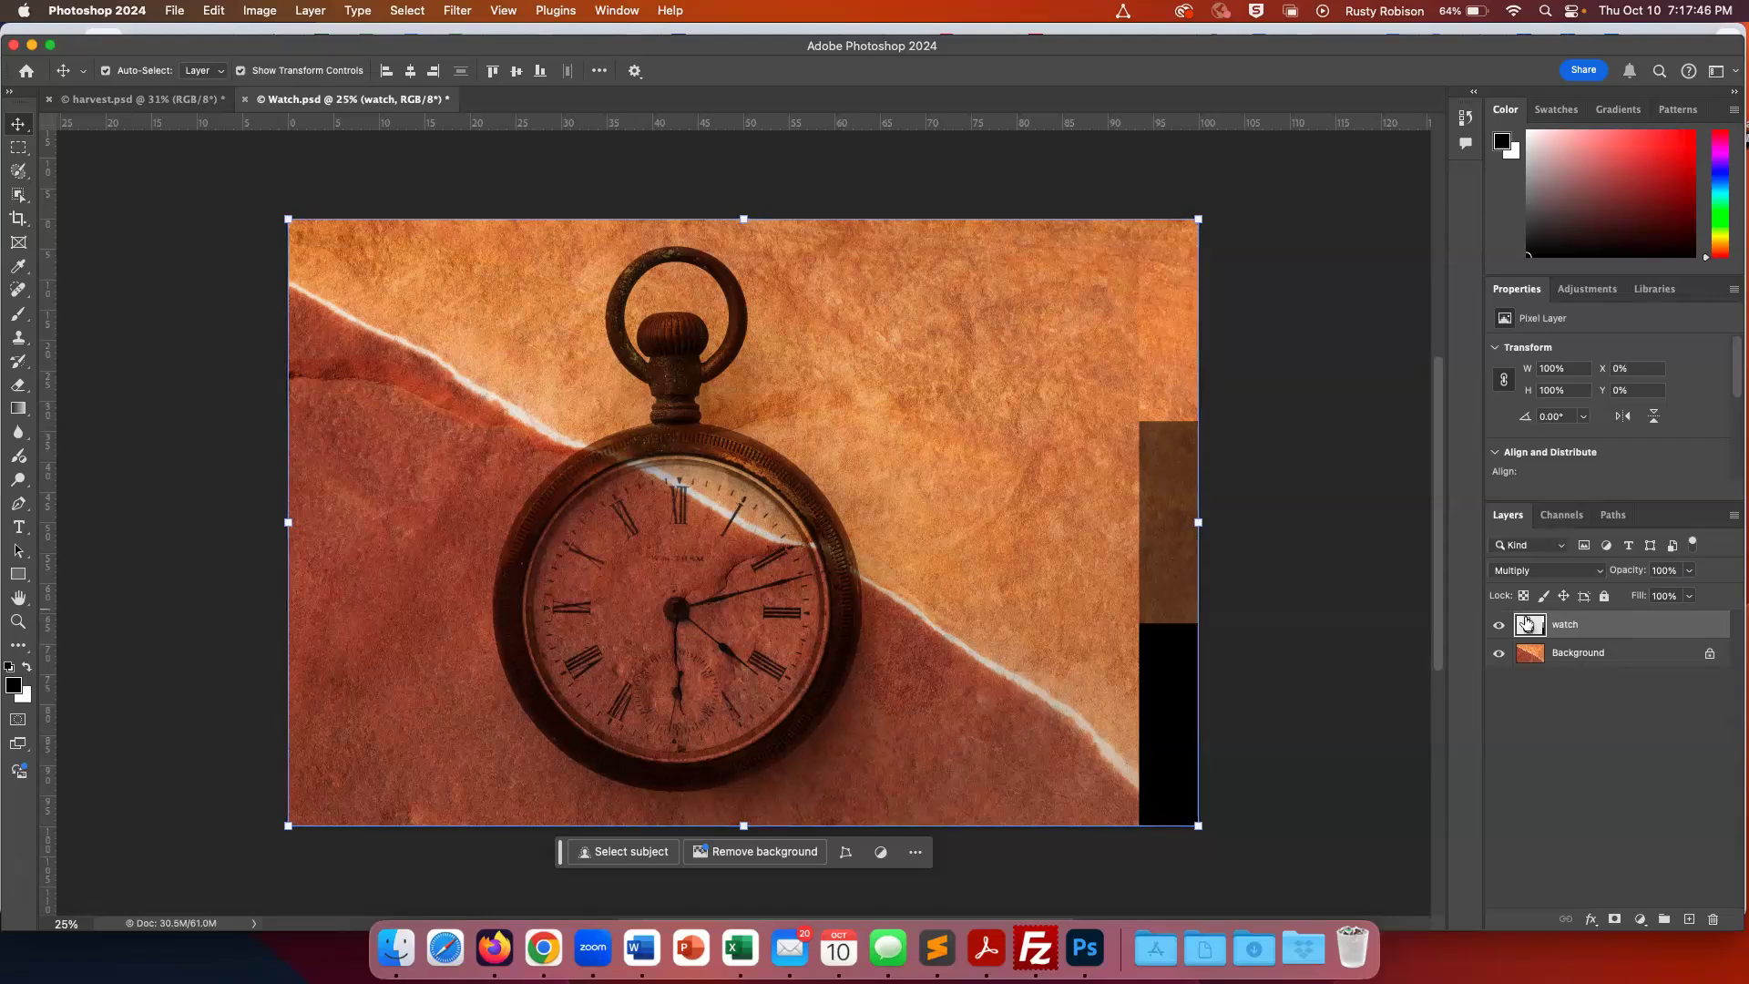
Reset the watch layer's blend mode to Normal and deselect the layer
left_click(1599, 572)
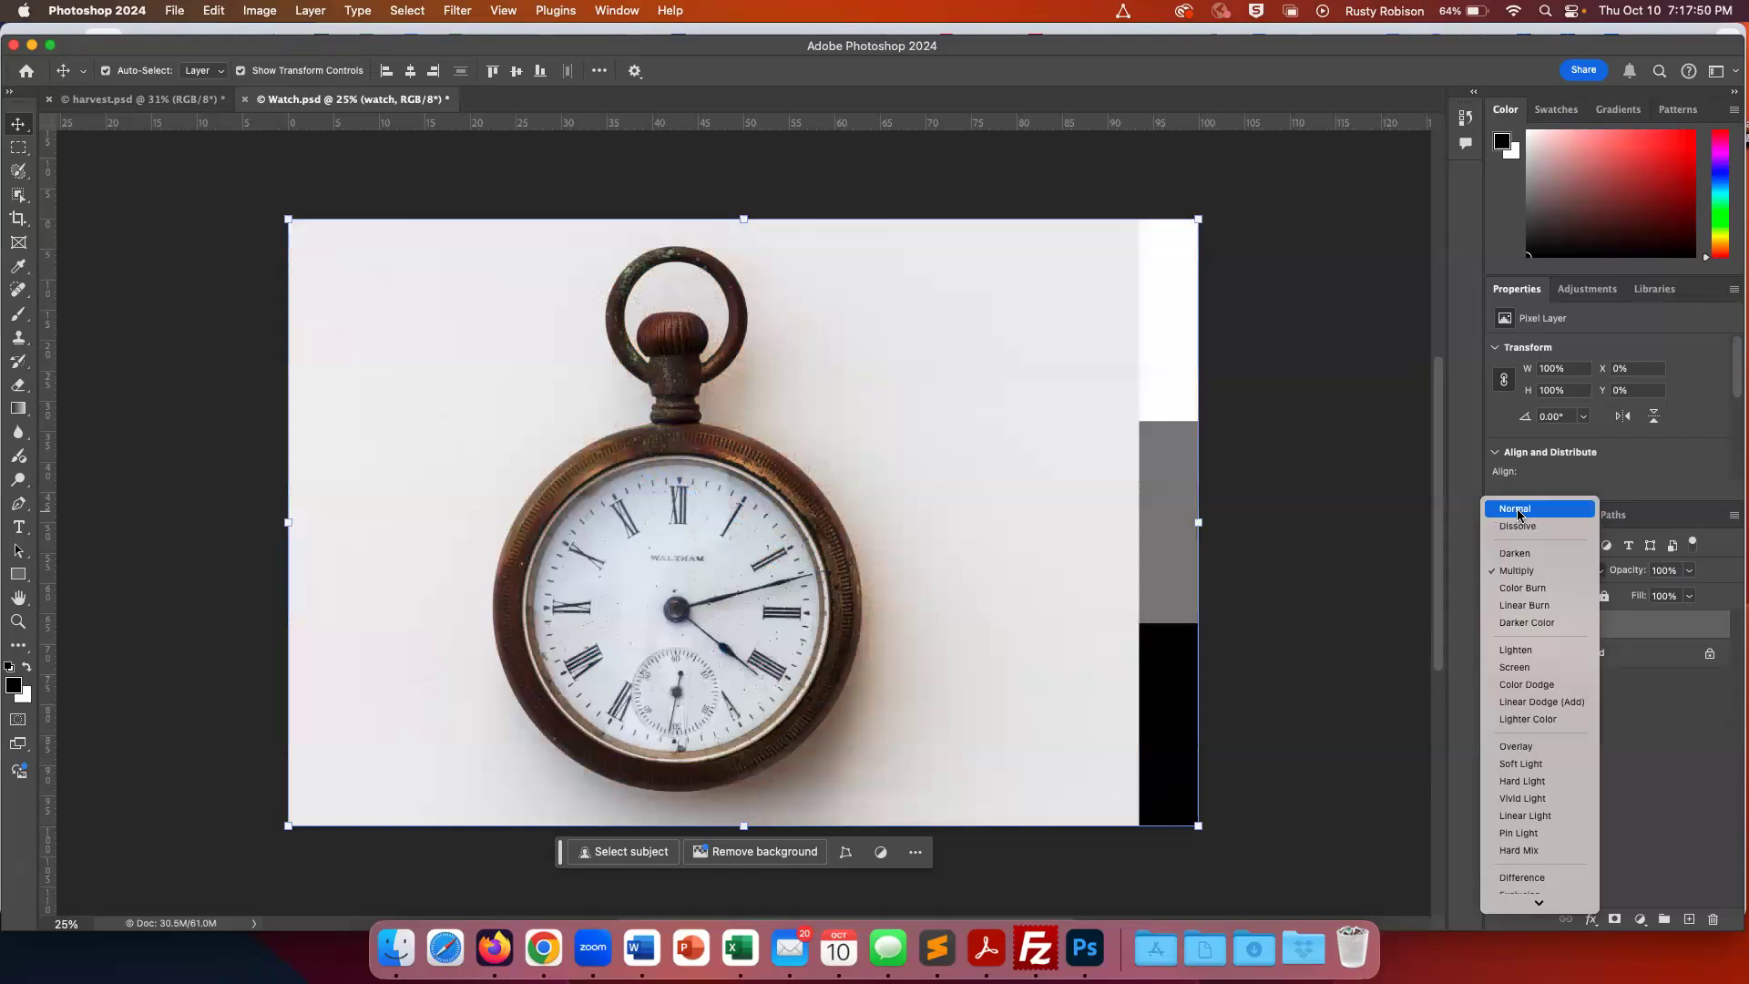
left_click(1514, 508)
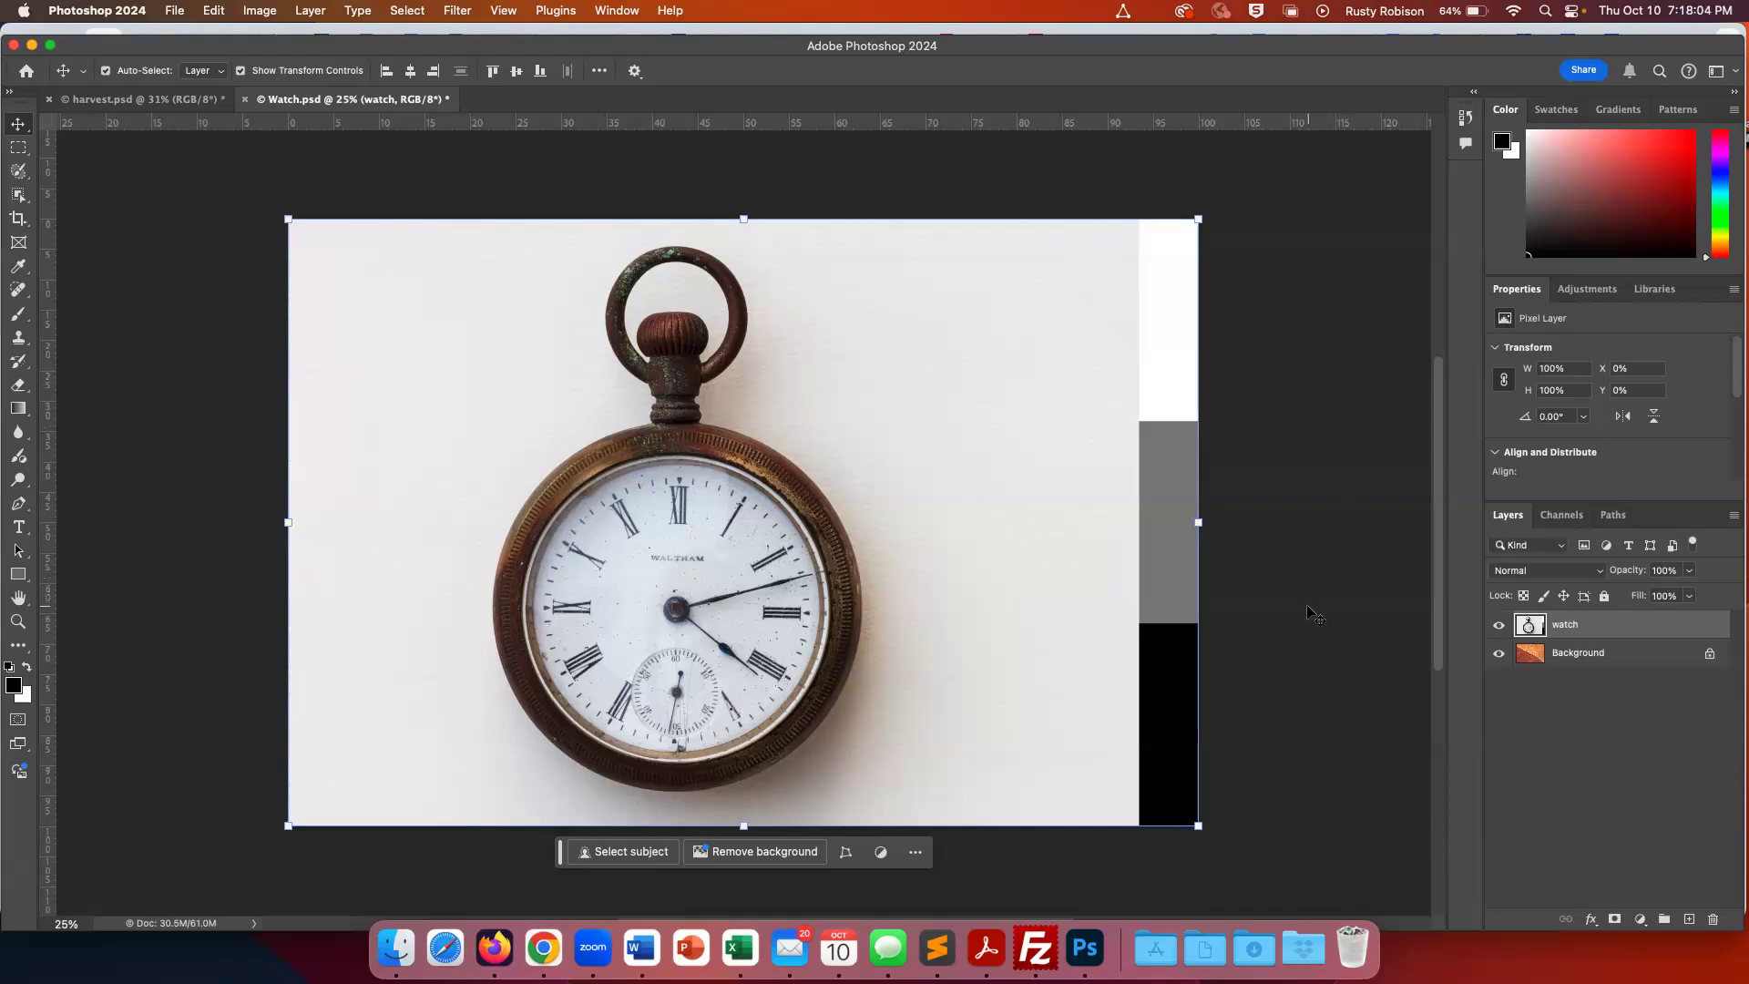
left_click(1325, 614)
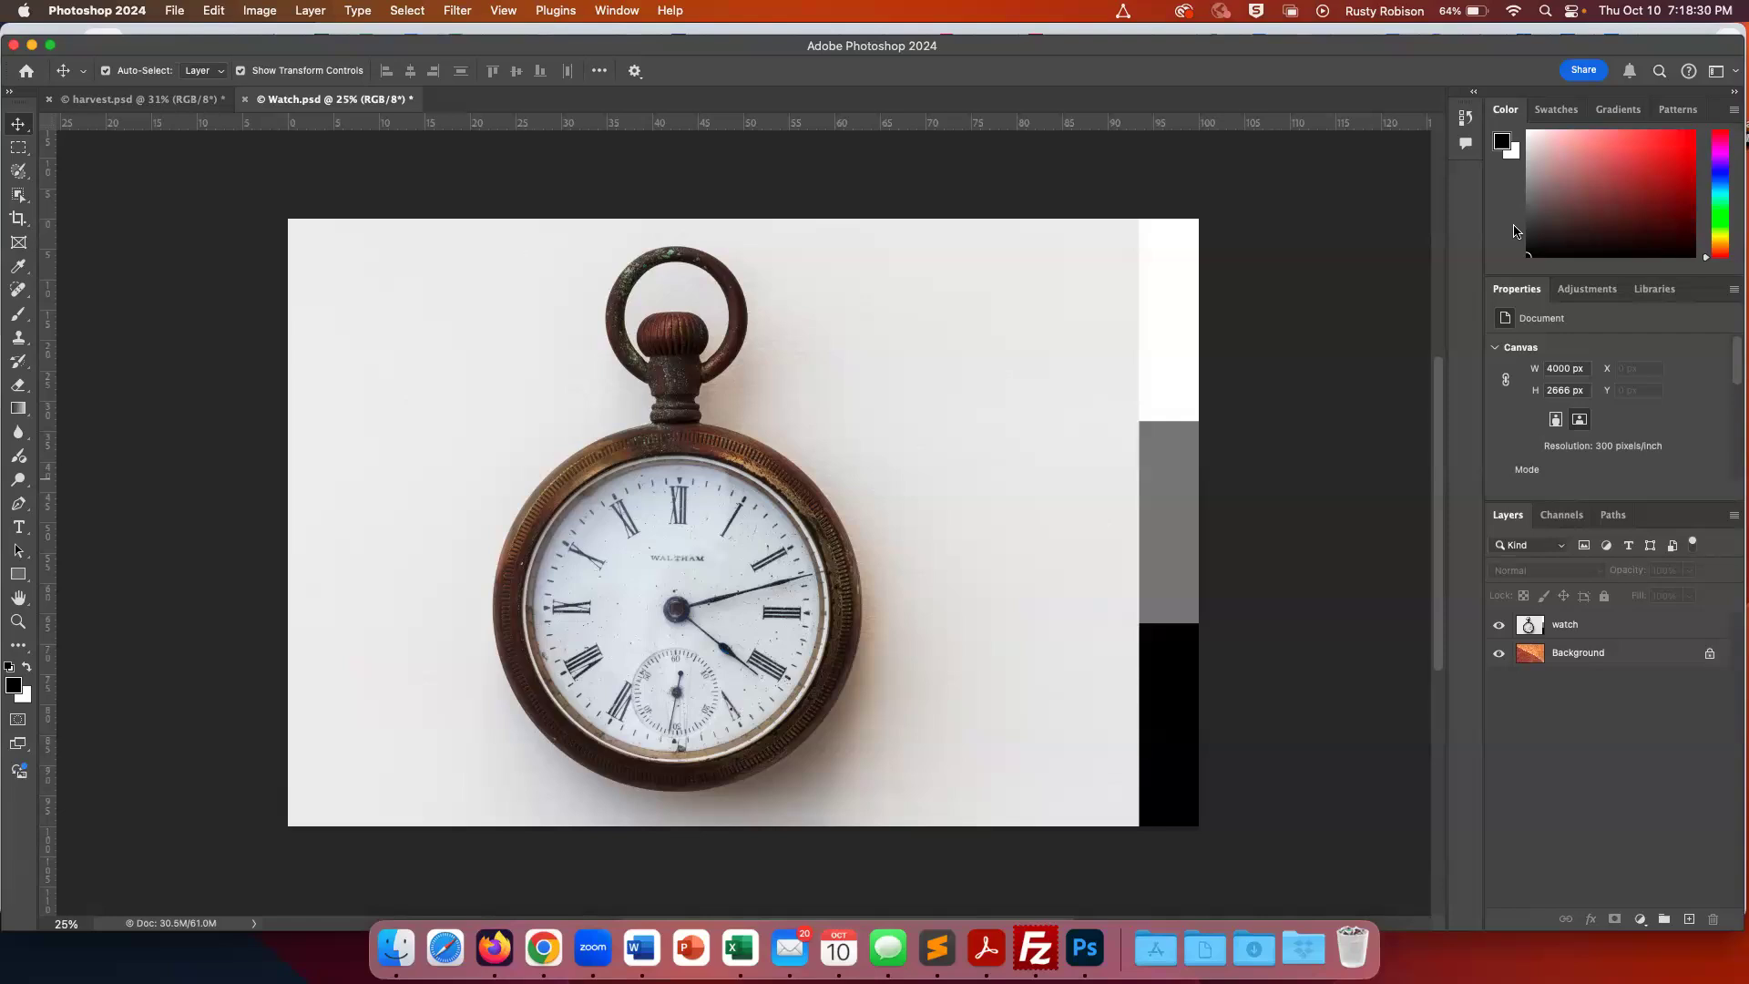
Switch to the harvest.psd document and deselect all of its layers
left_click(156, 102)
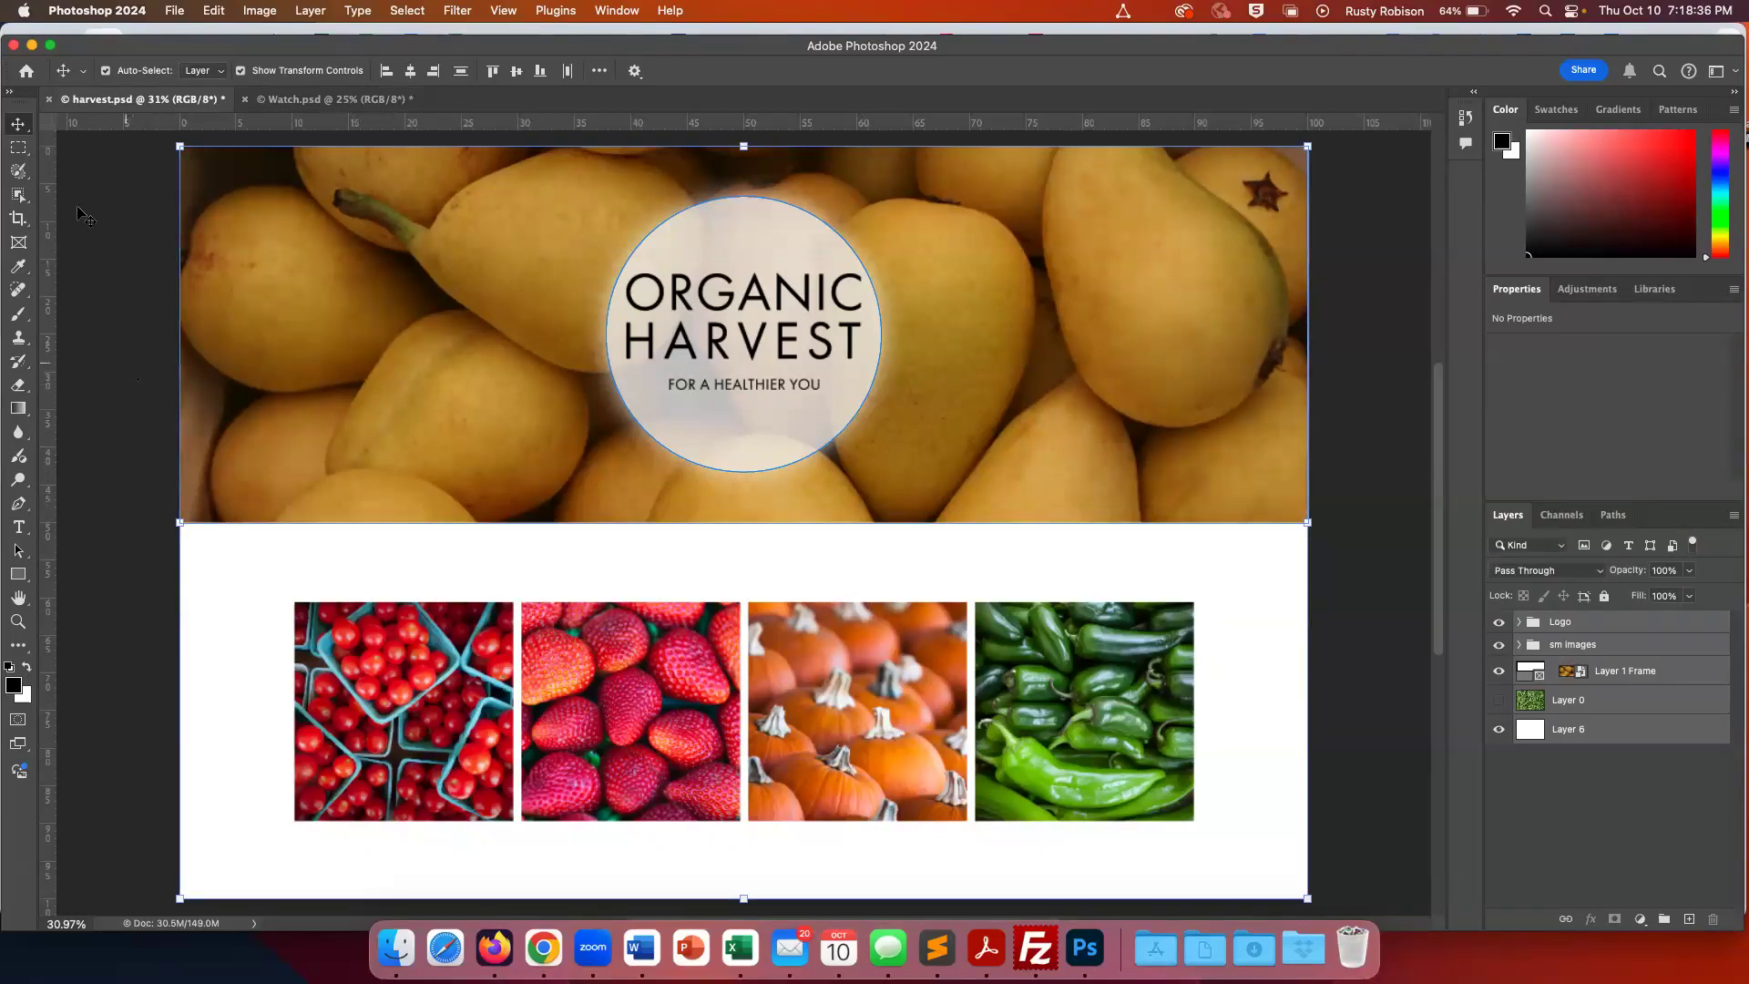
left_click(93, 237)
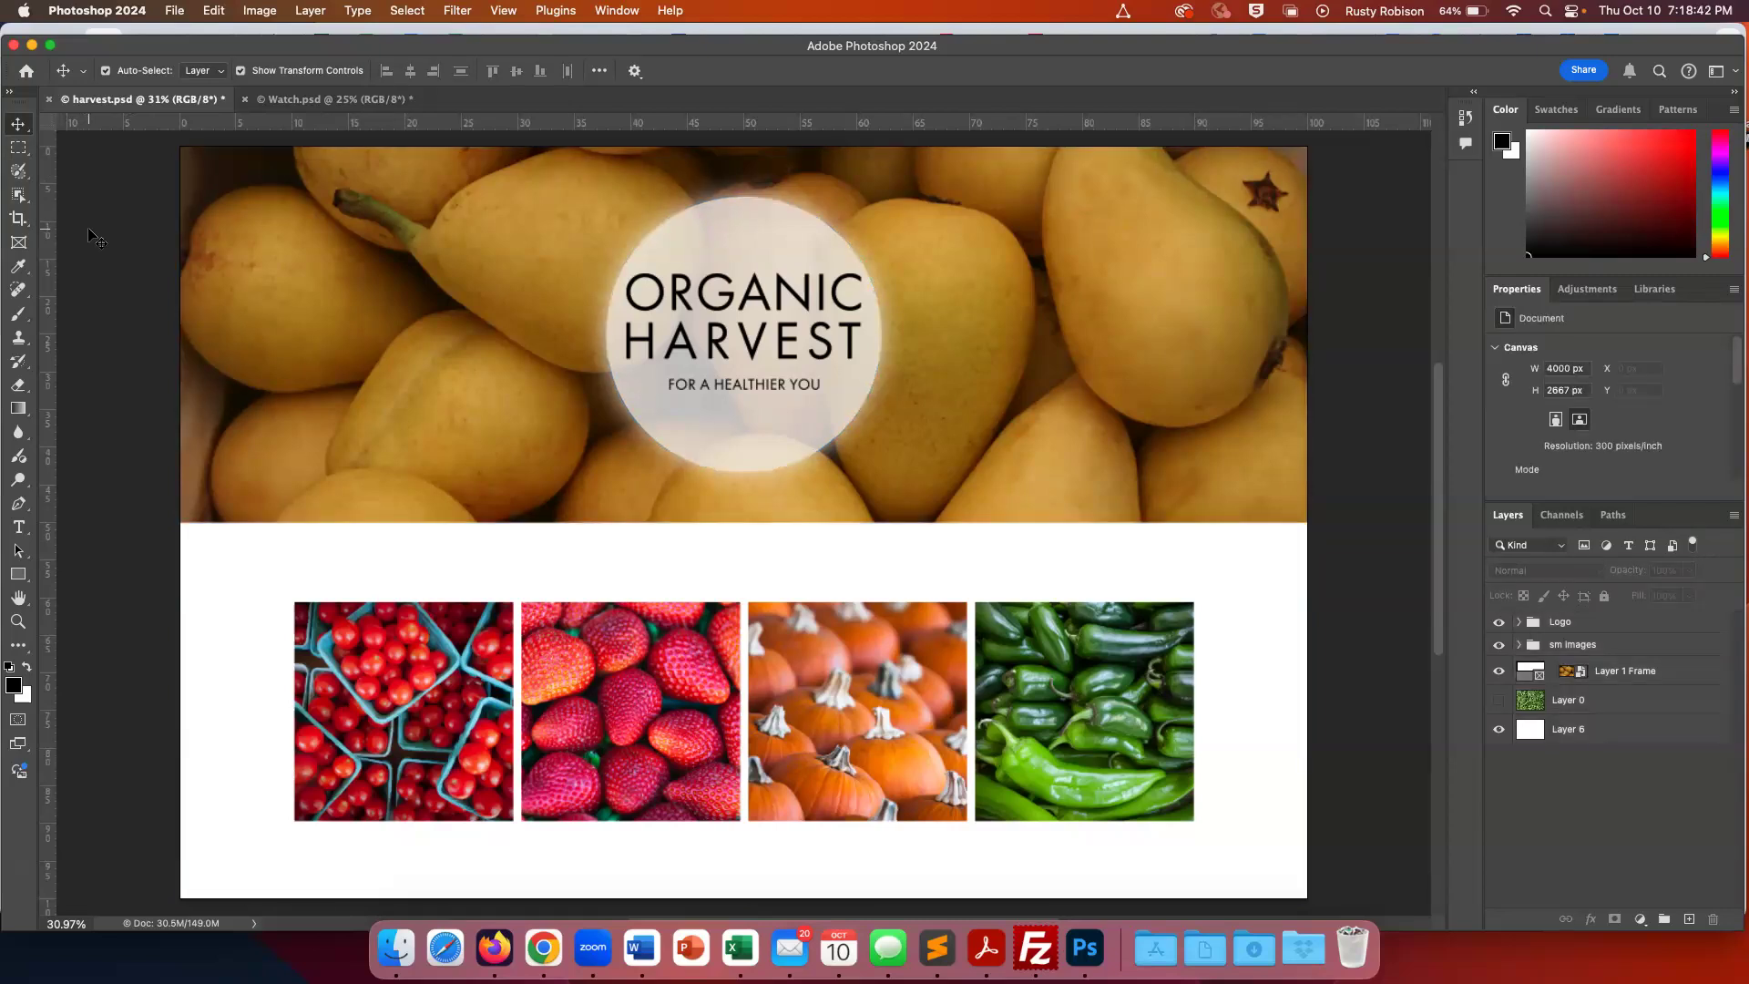
left_click(177, 341)
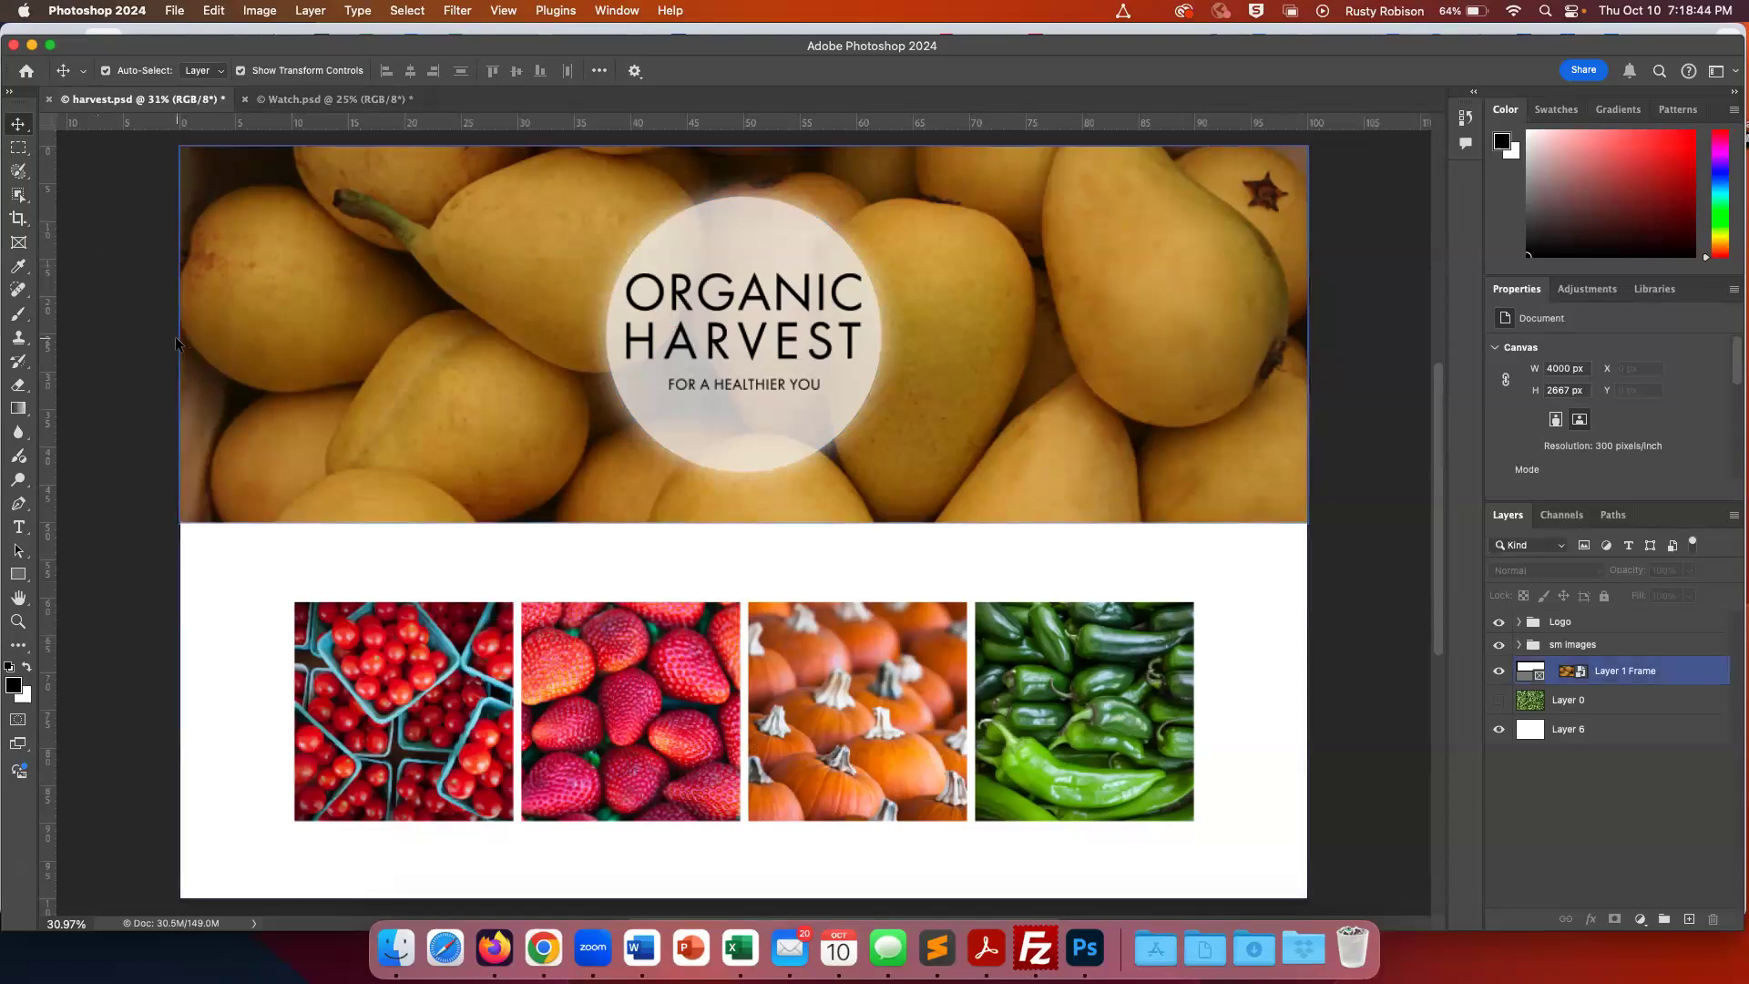
left_click(175, 337)
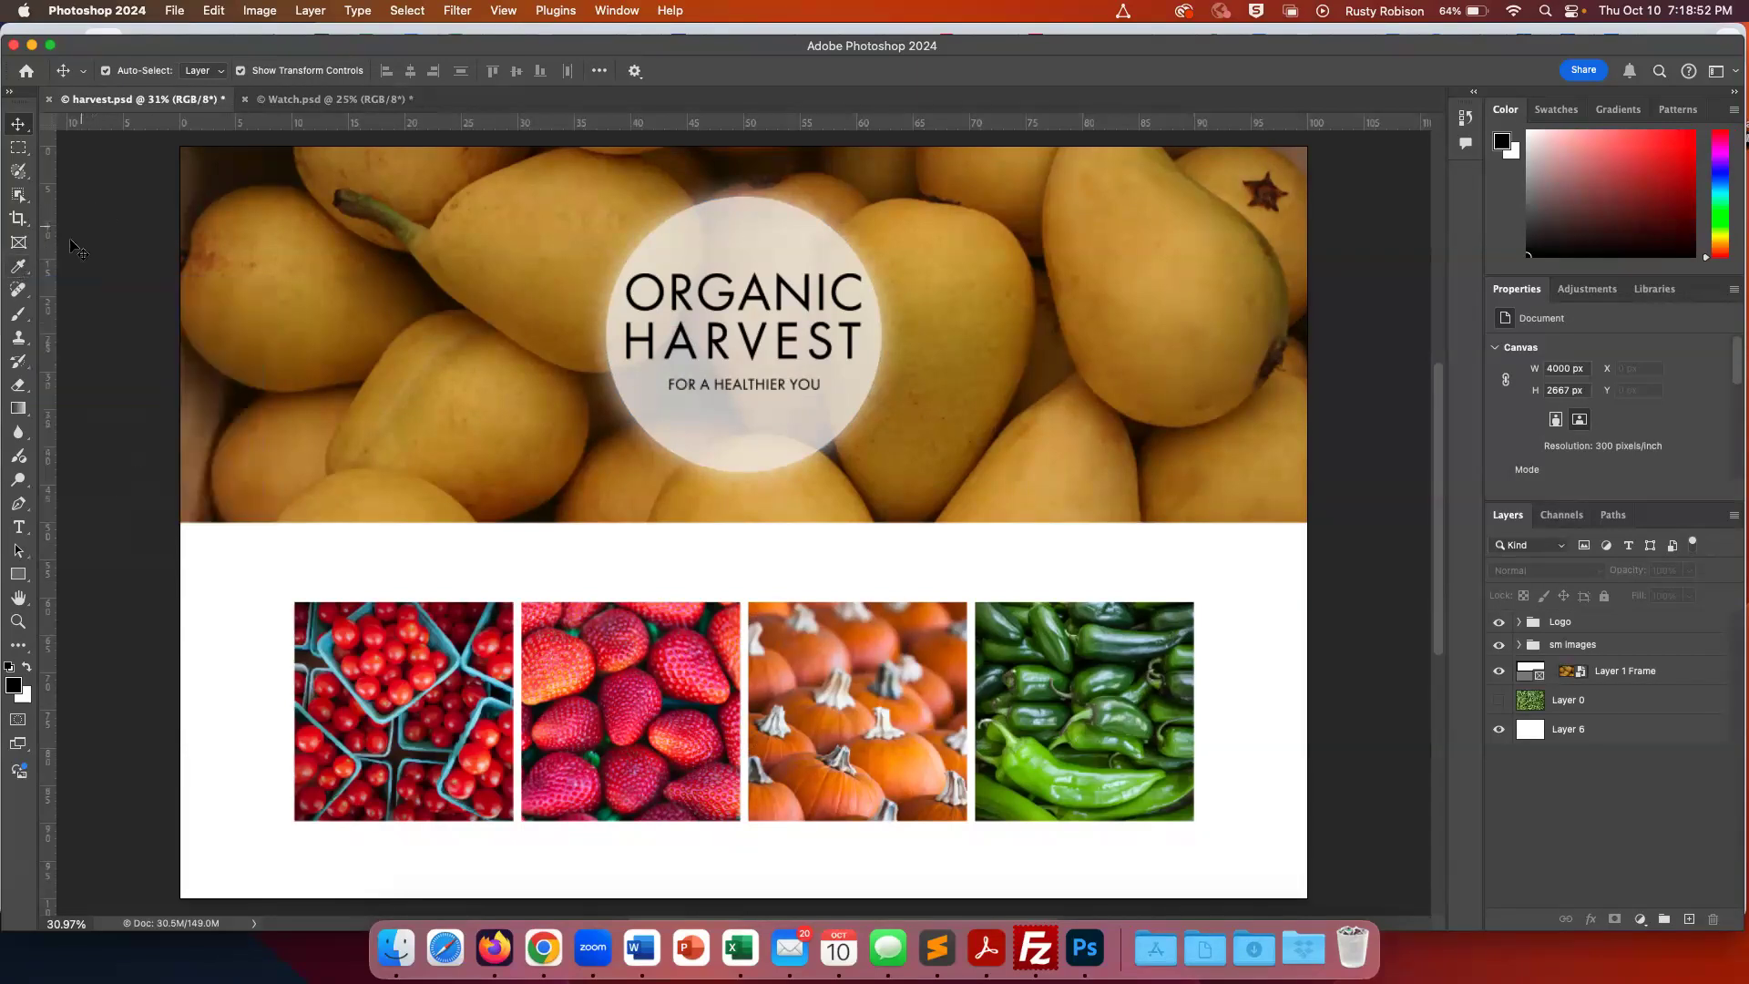
Sample a pink from the strawberries image with the Eyedropper and save it as a swatch named pstraw
left_click(19, 268)
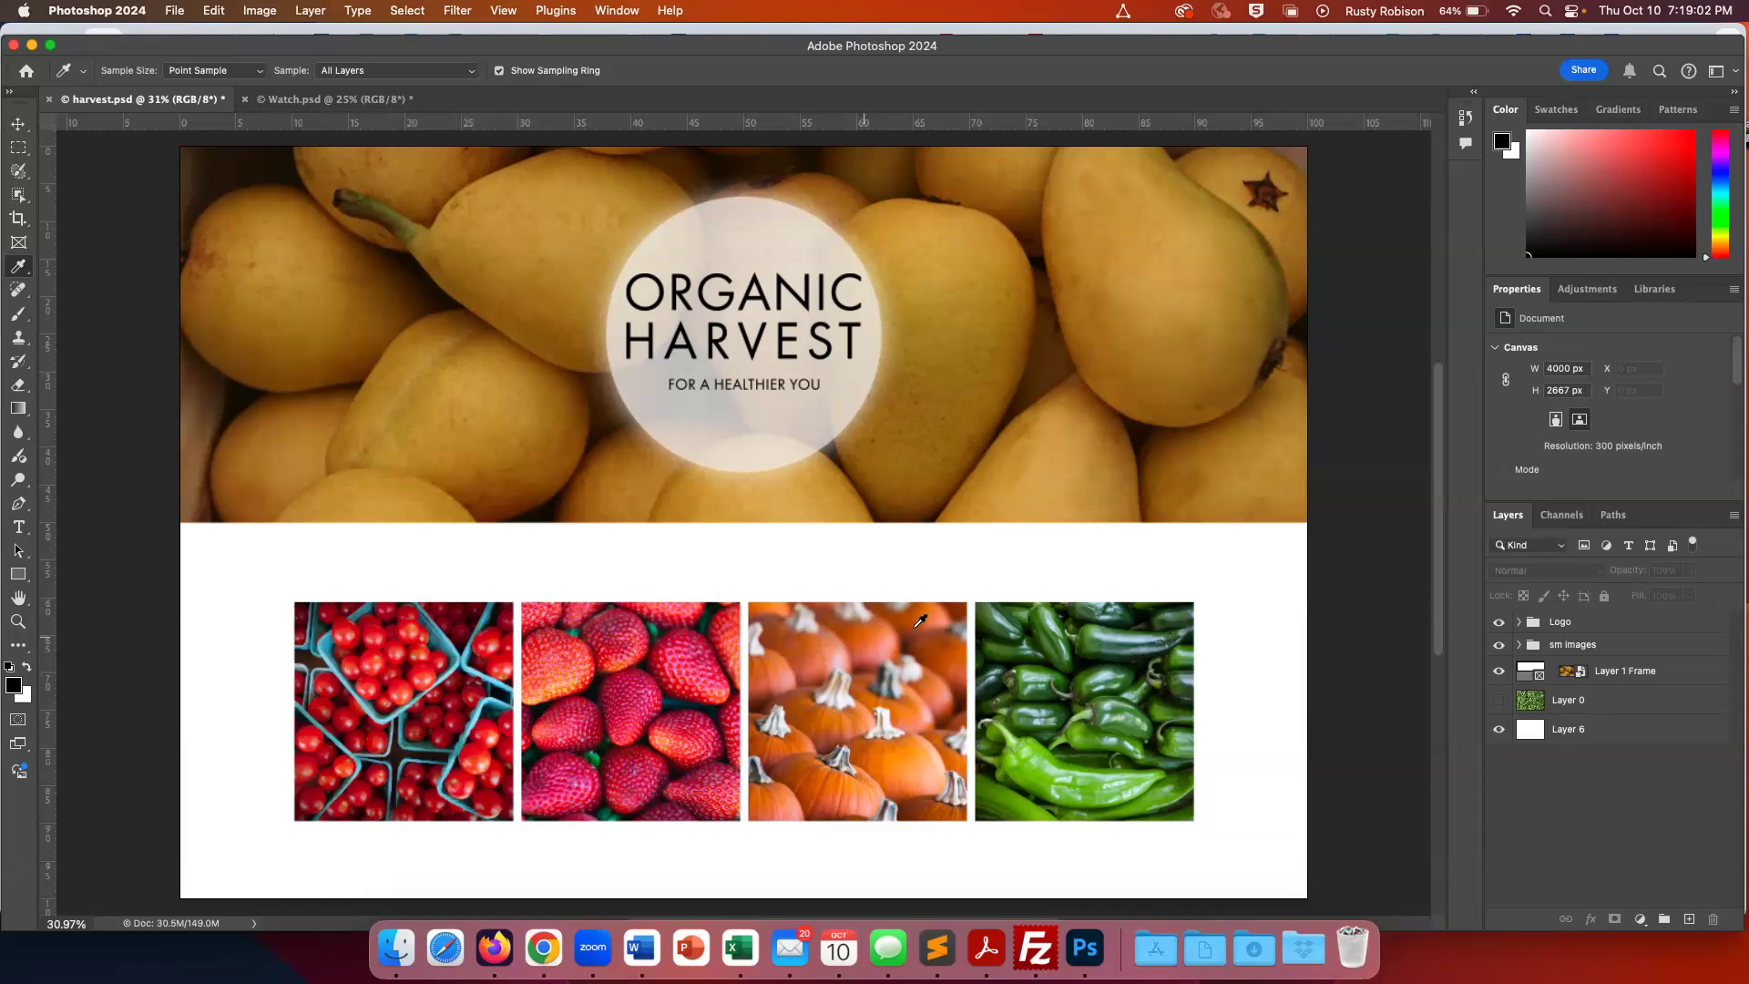
left_click(682, 650)
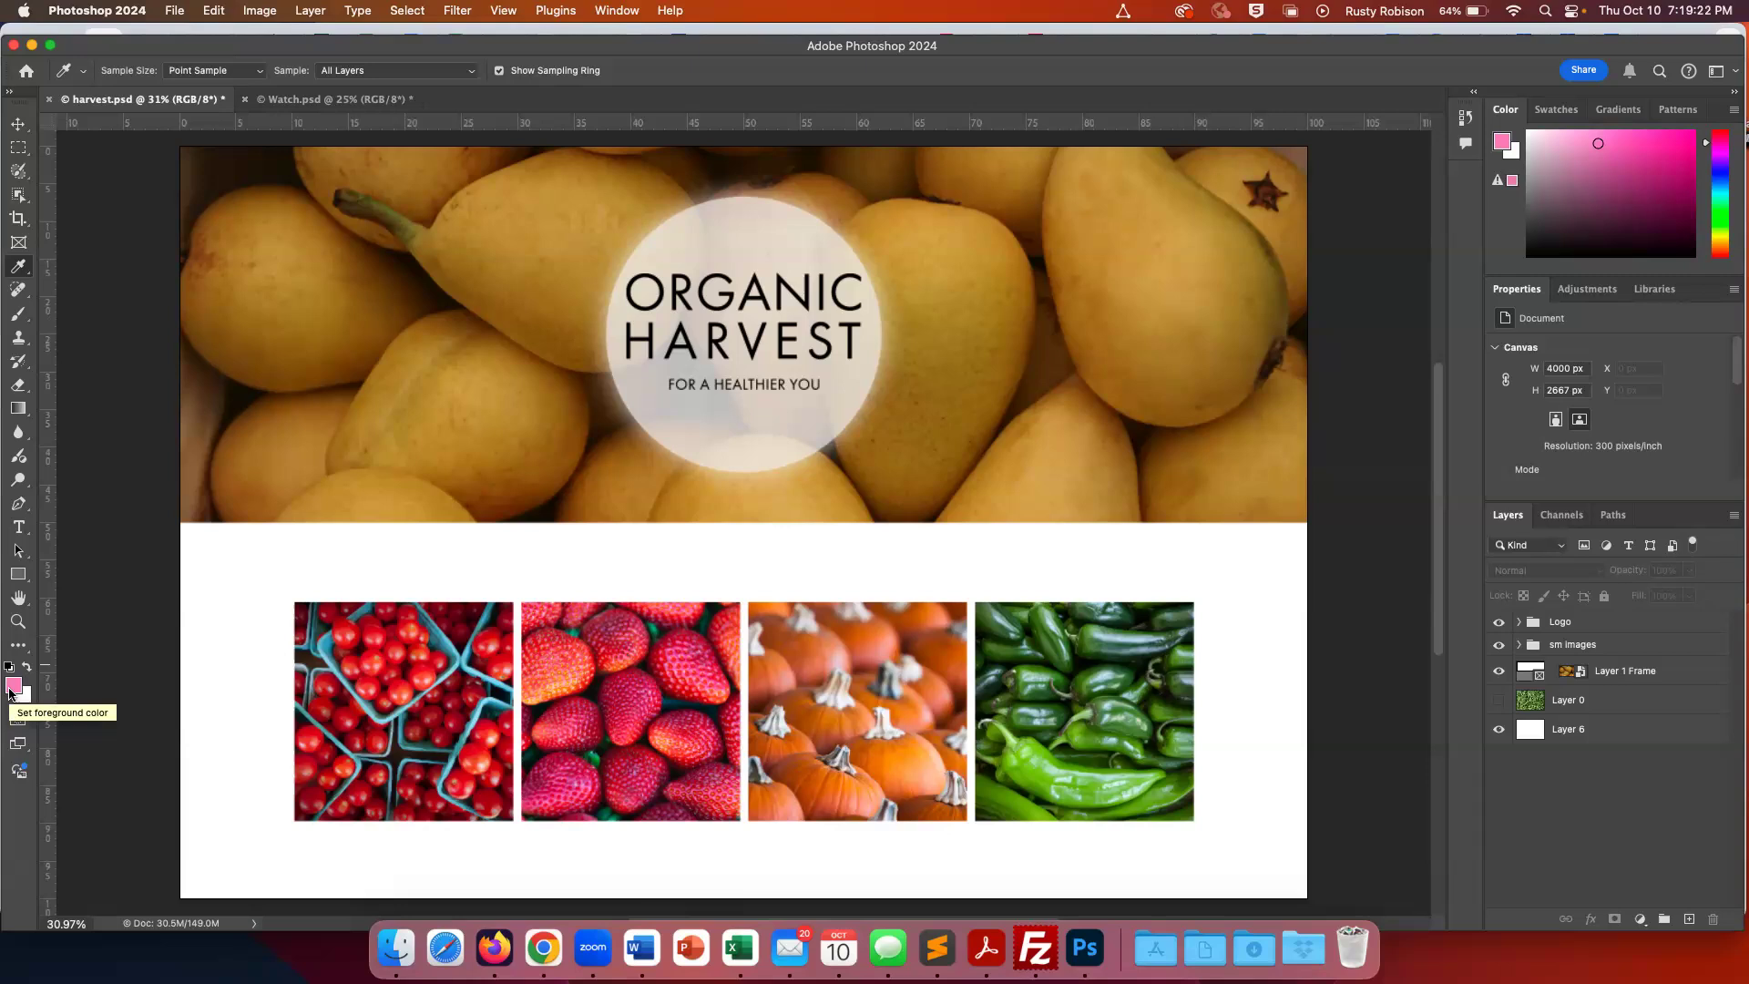
left_click(1503, 144)
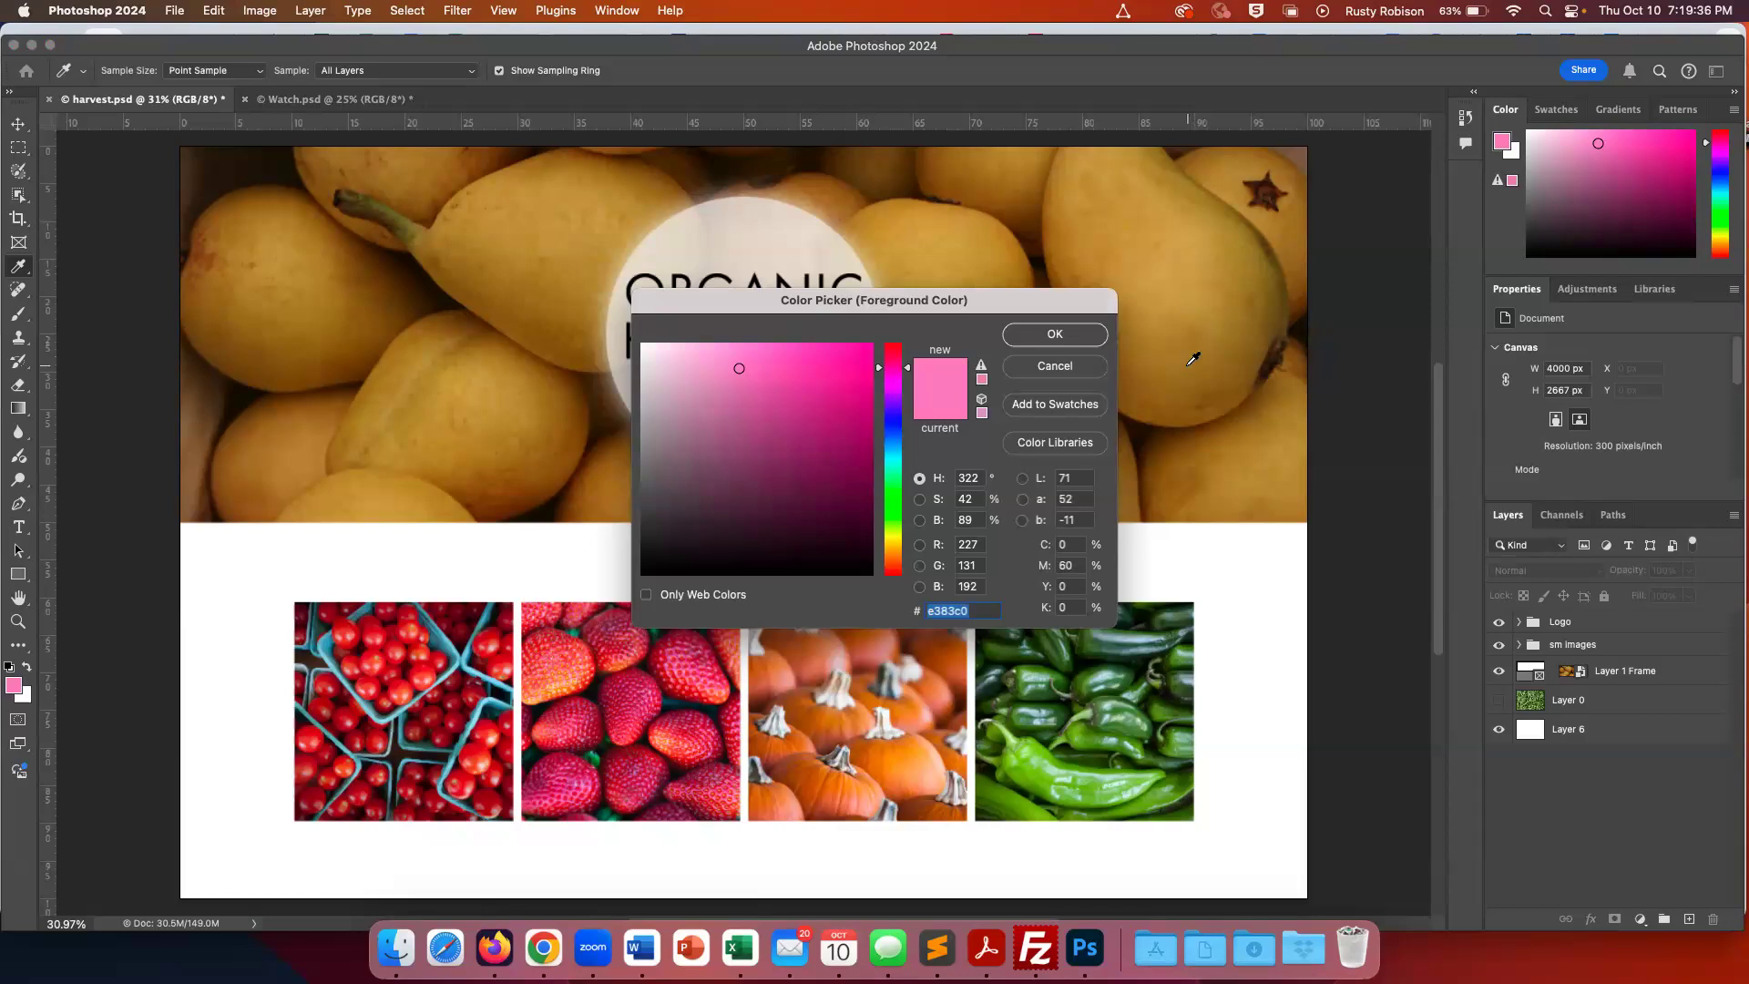
left_click(1053, 405)
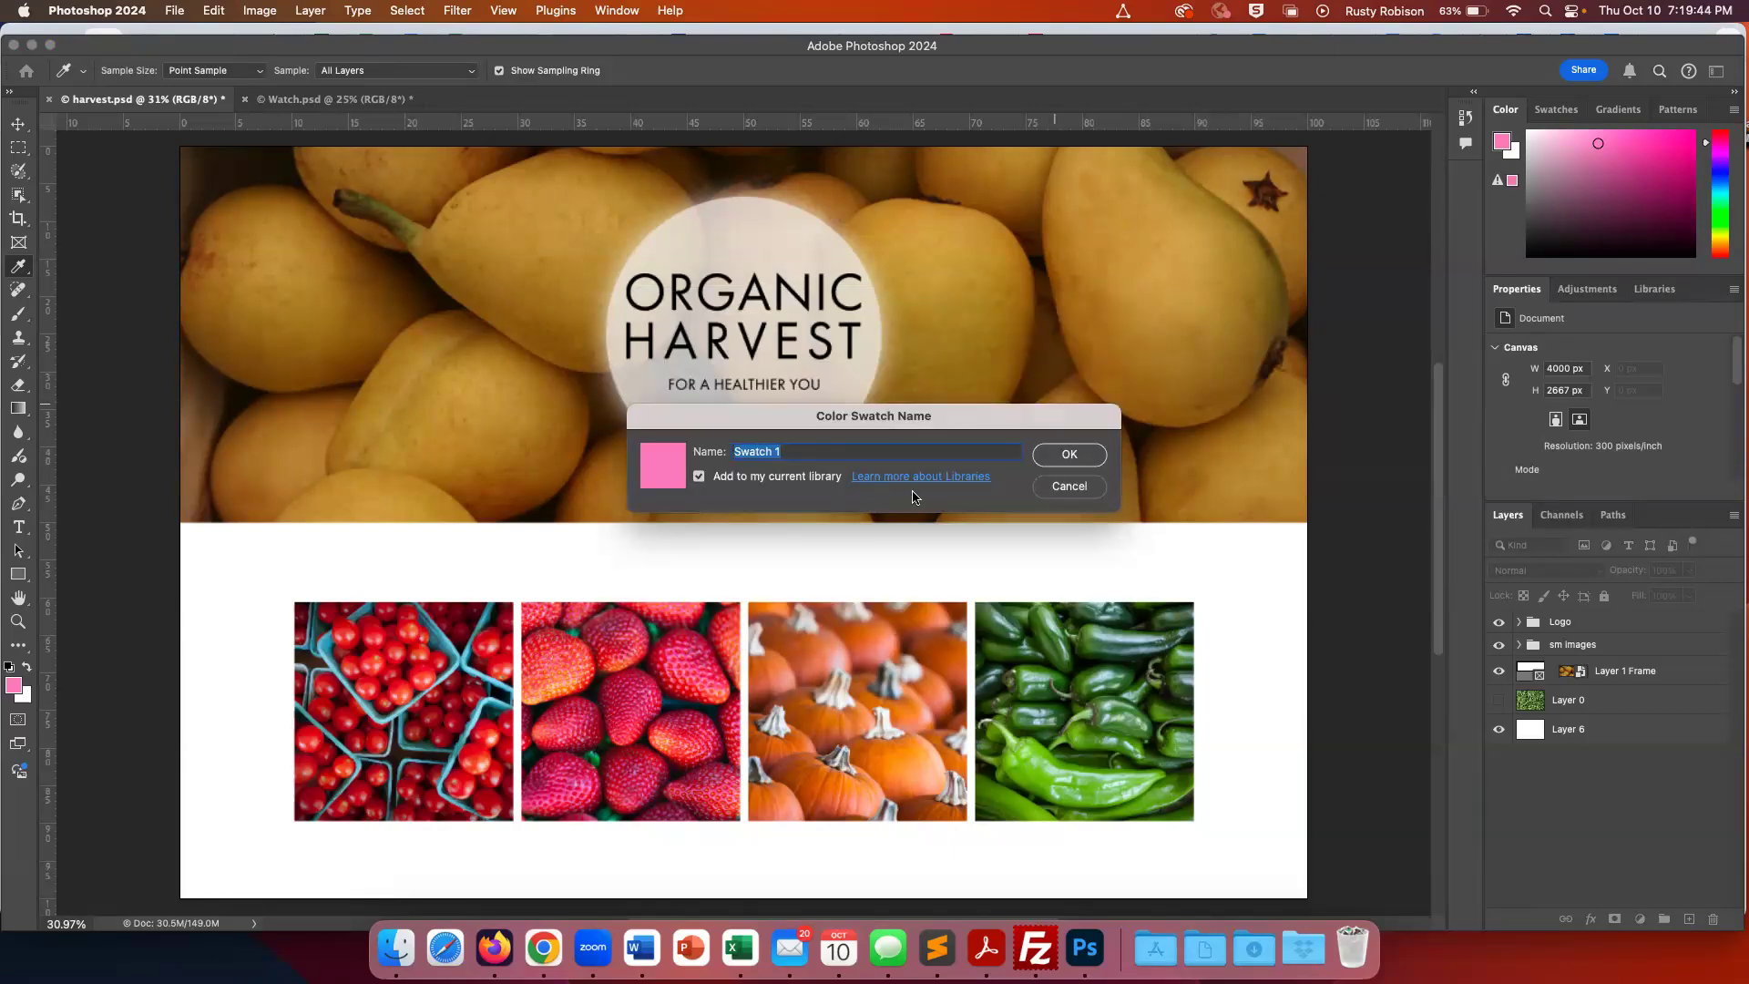
type("pstraw")
left_click(1064, 467)
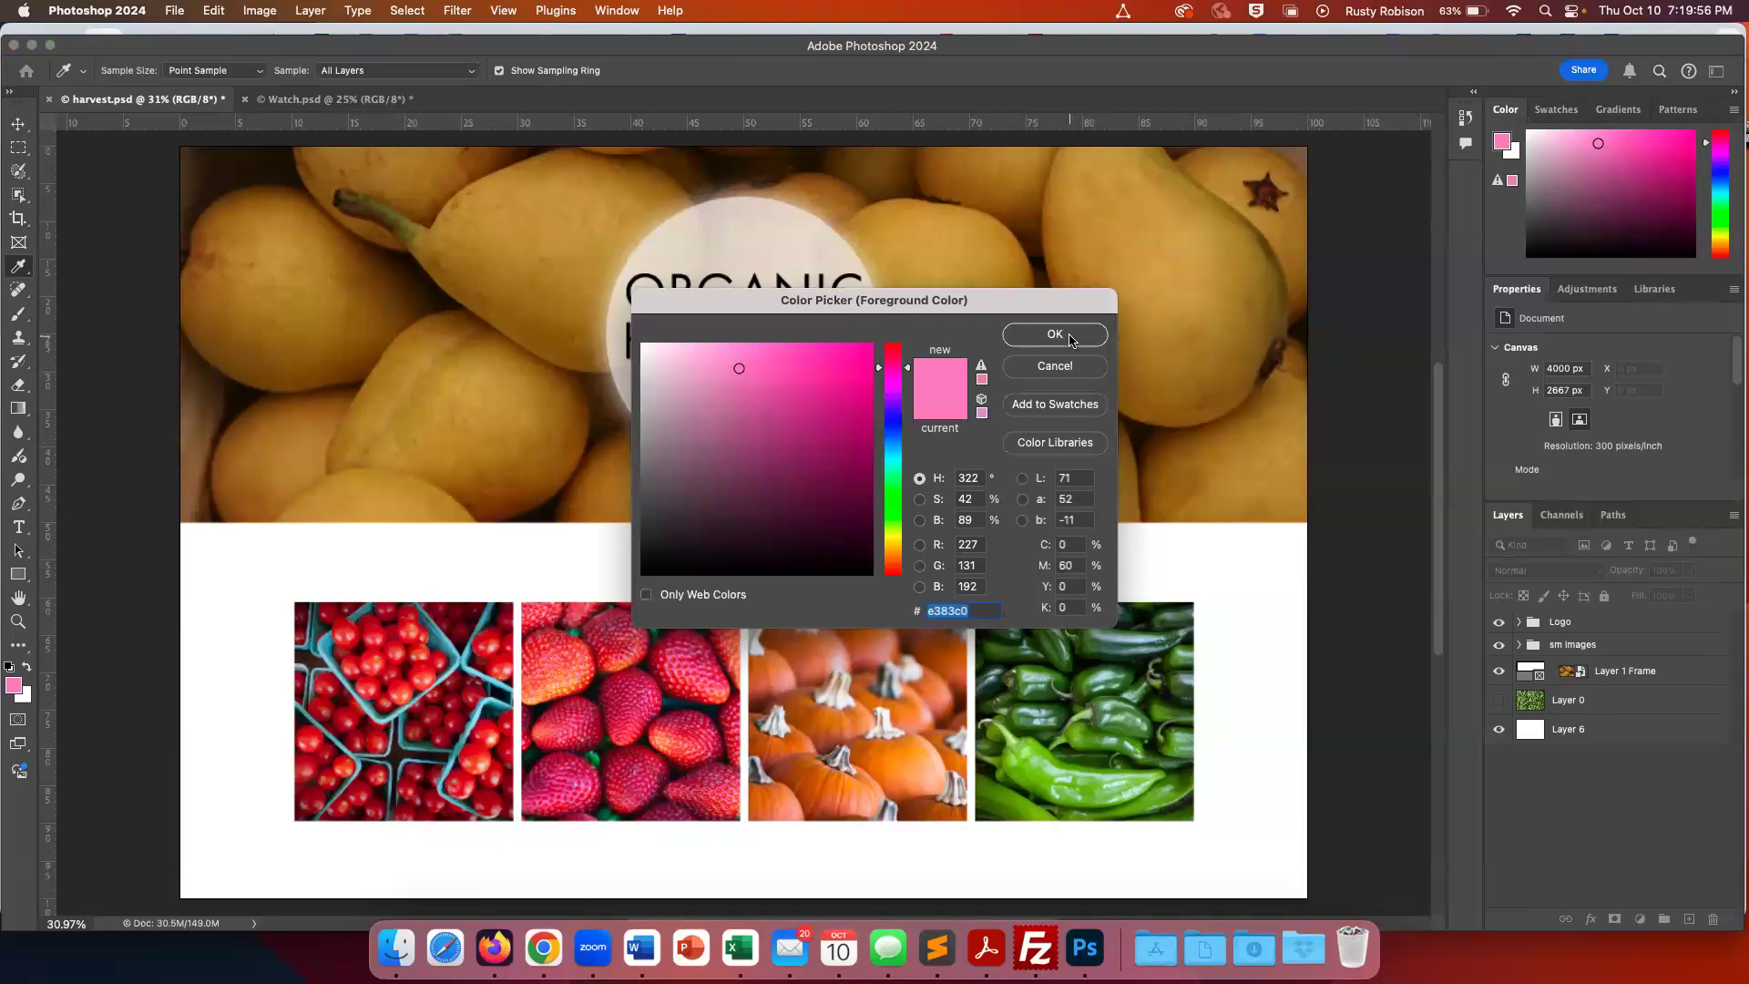
left_click(1074, 337)
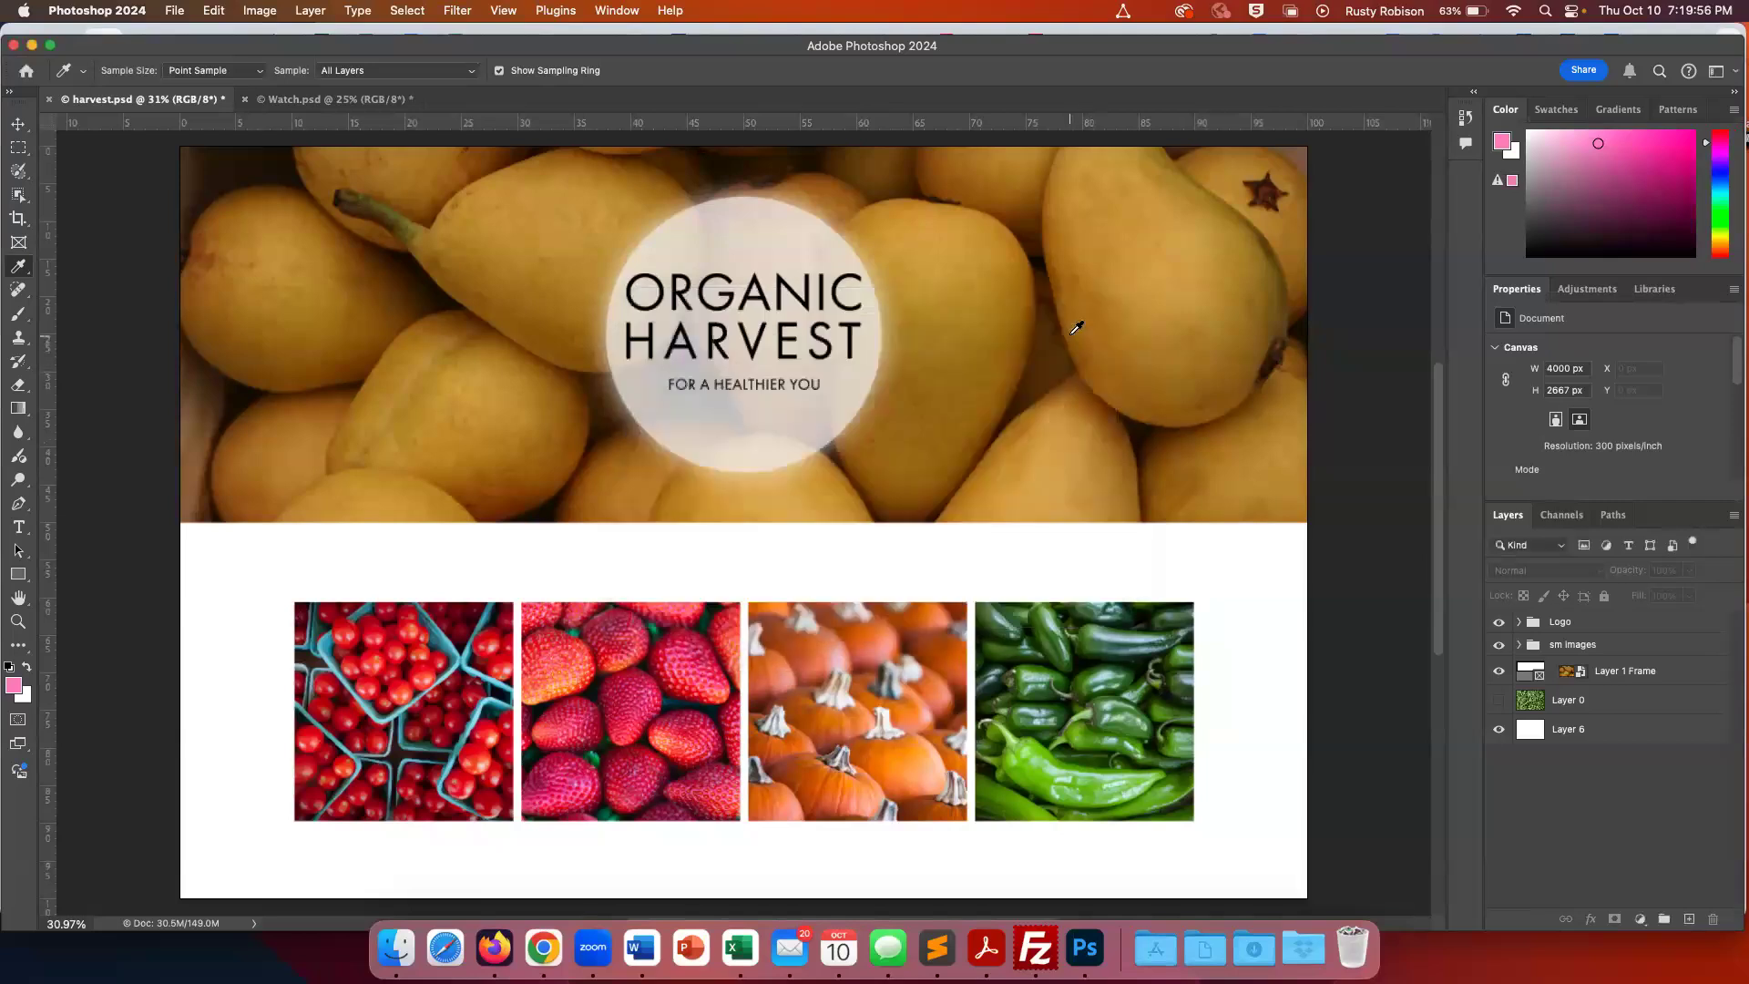
Look through the swatch groups, including the CMYK colors, and locate the saved pink swatch
left_click(1554, 117)
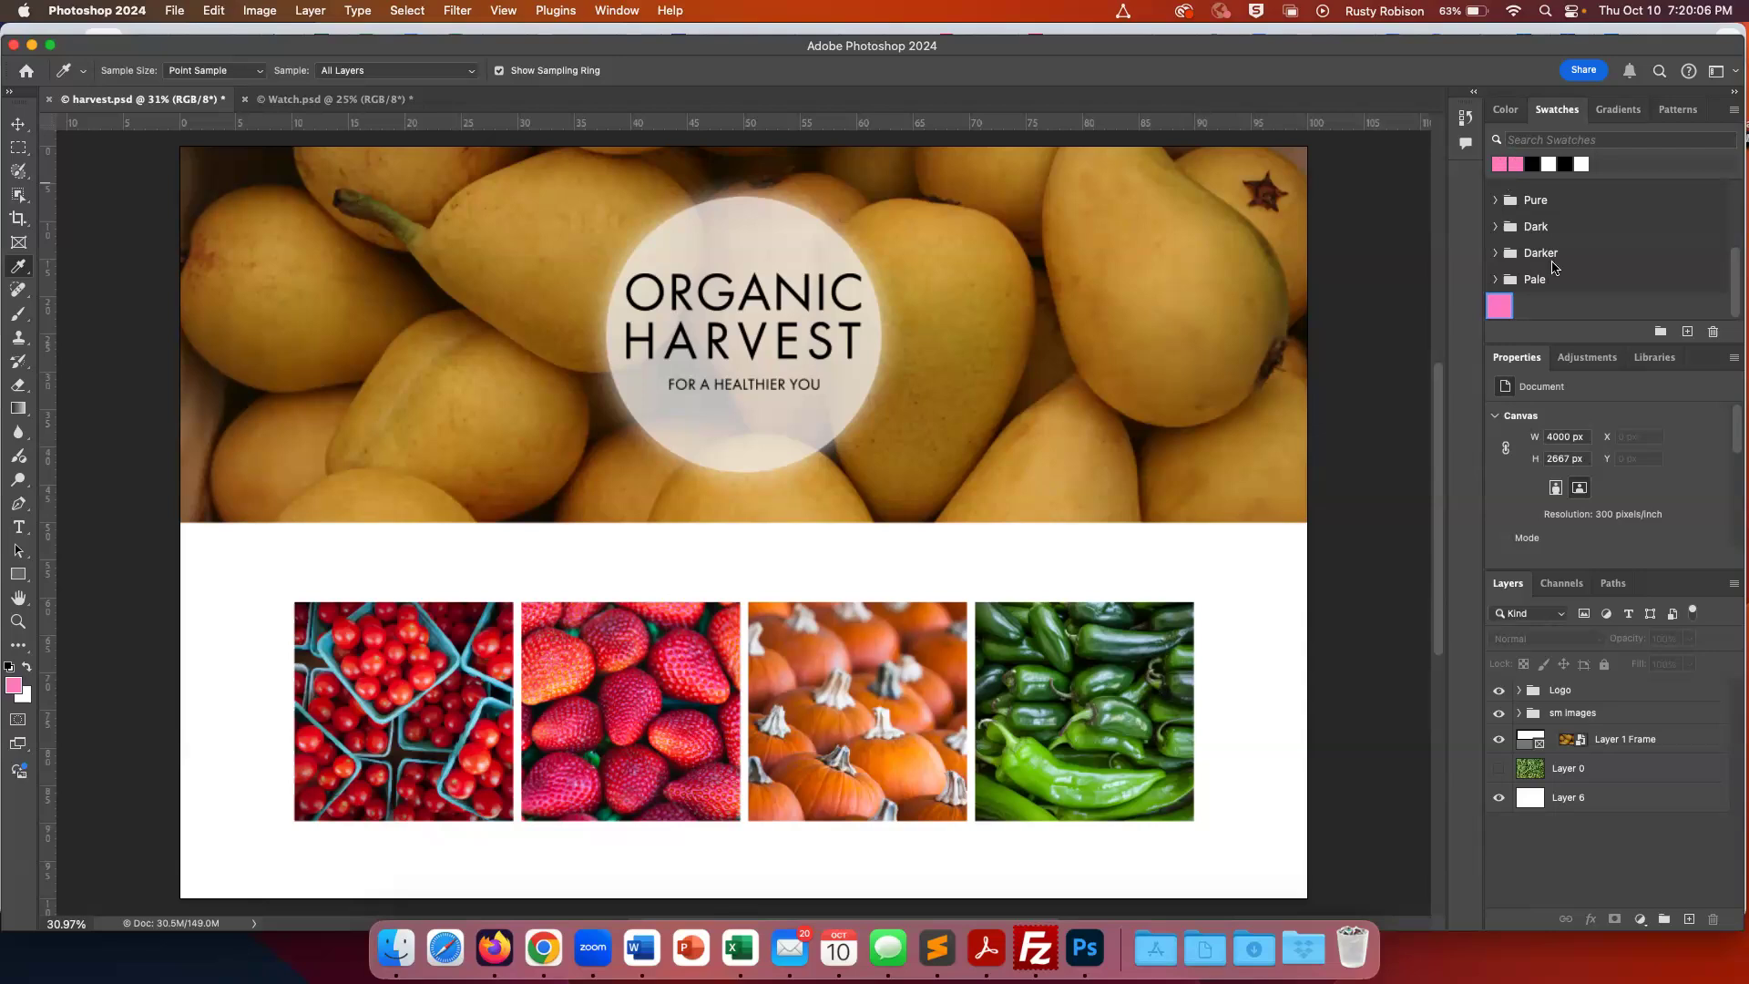
scroll(1554, 267, "down", 3)
scroll(1555, 267, "up", 3)
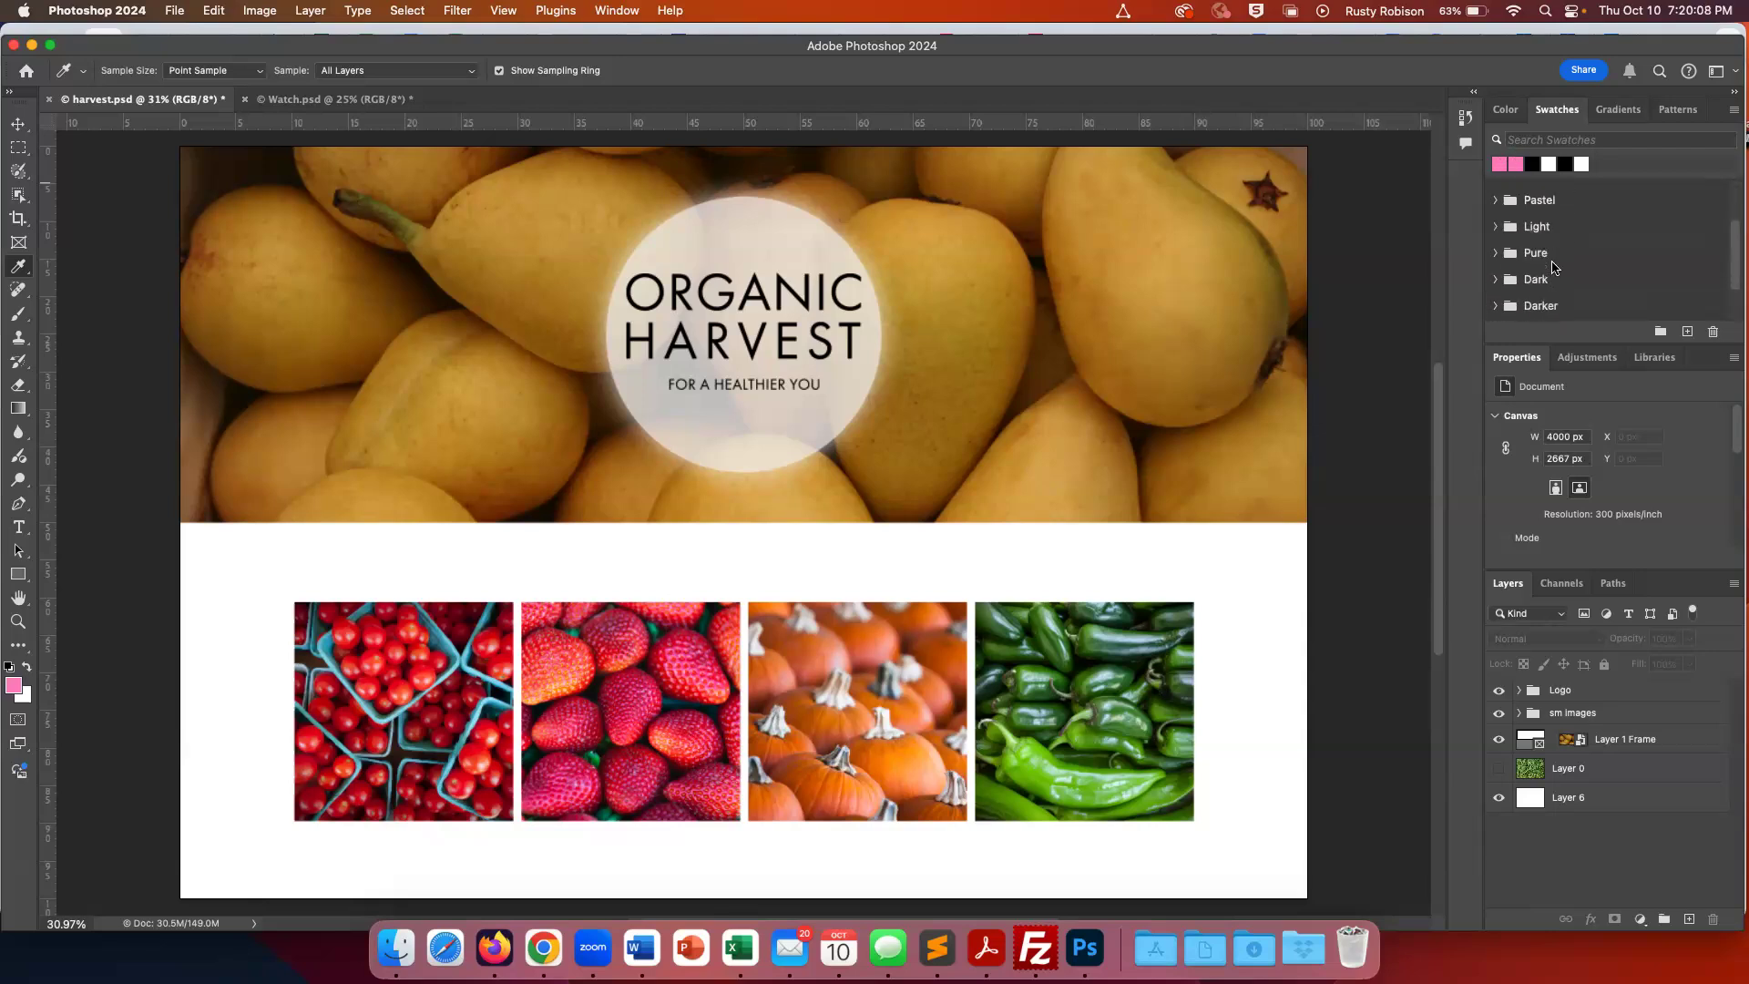
scroll(1555, 267, "up", 5)
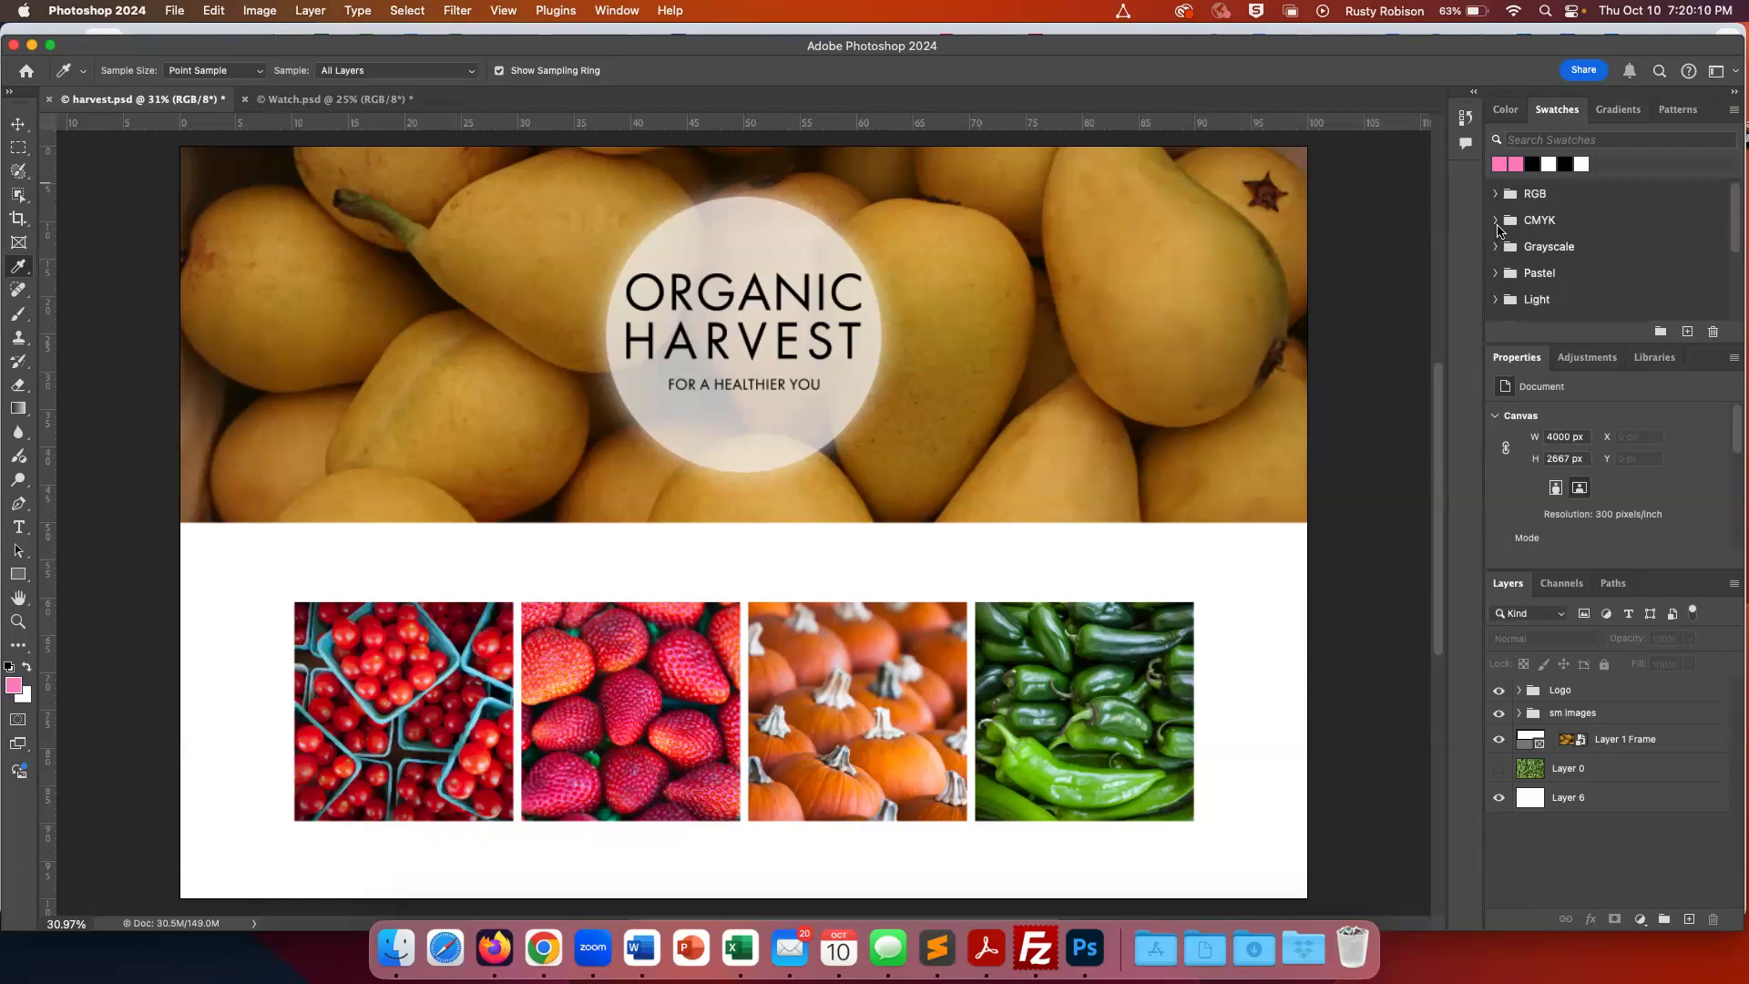
left_click(1494, 221)
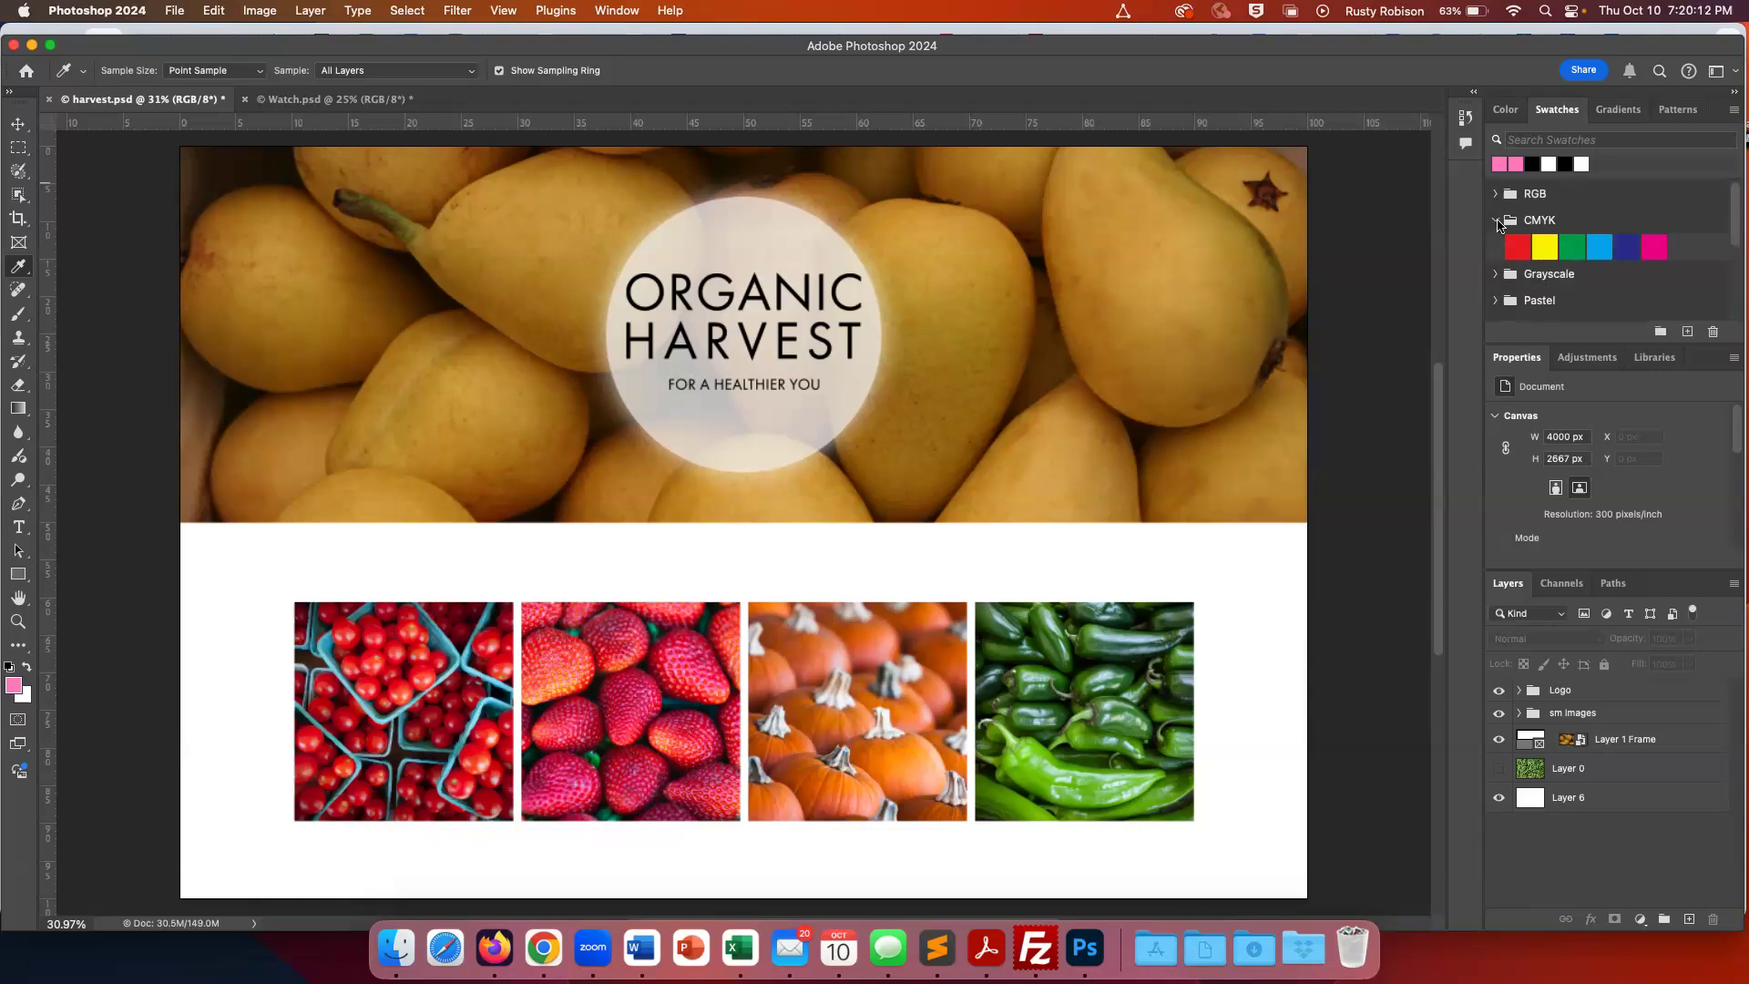
left_click(1495, 220)
scroll(1536, 240, "down", 5)
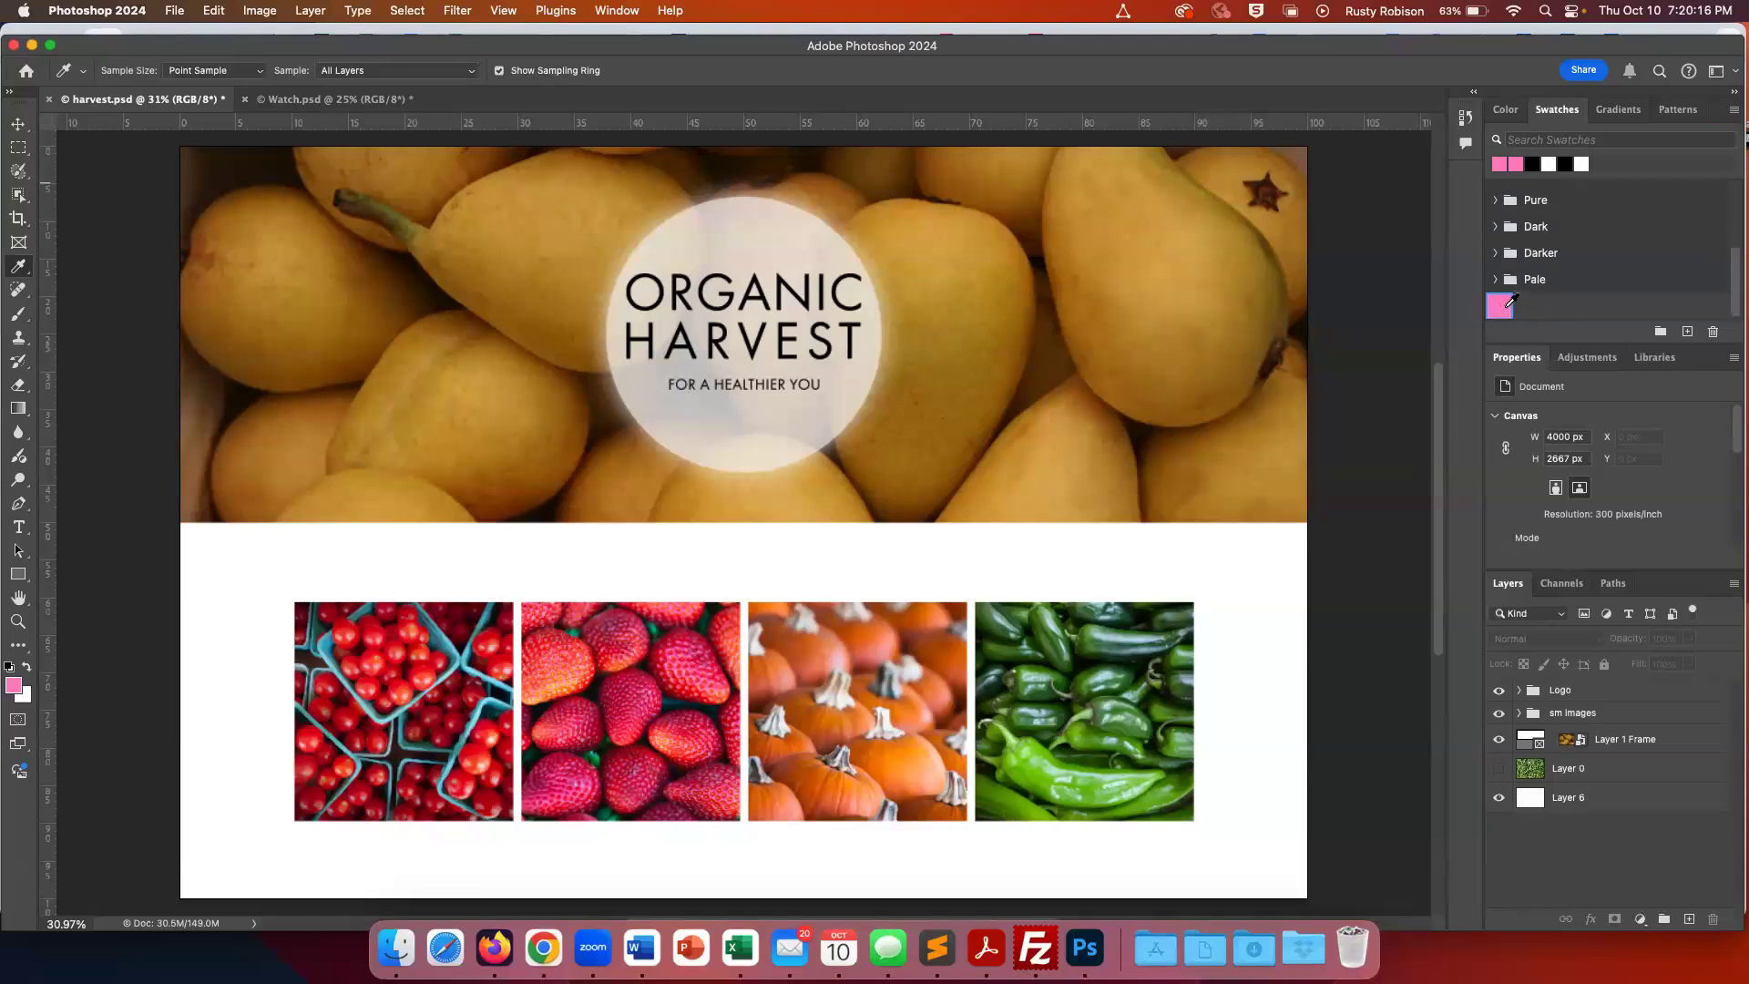
Sample a green from the peppers image and save it as a swatch named peppers
left_click(1105, 646)
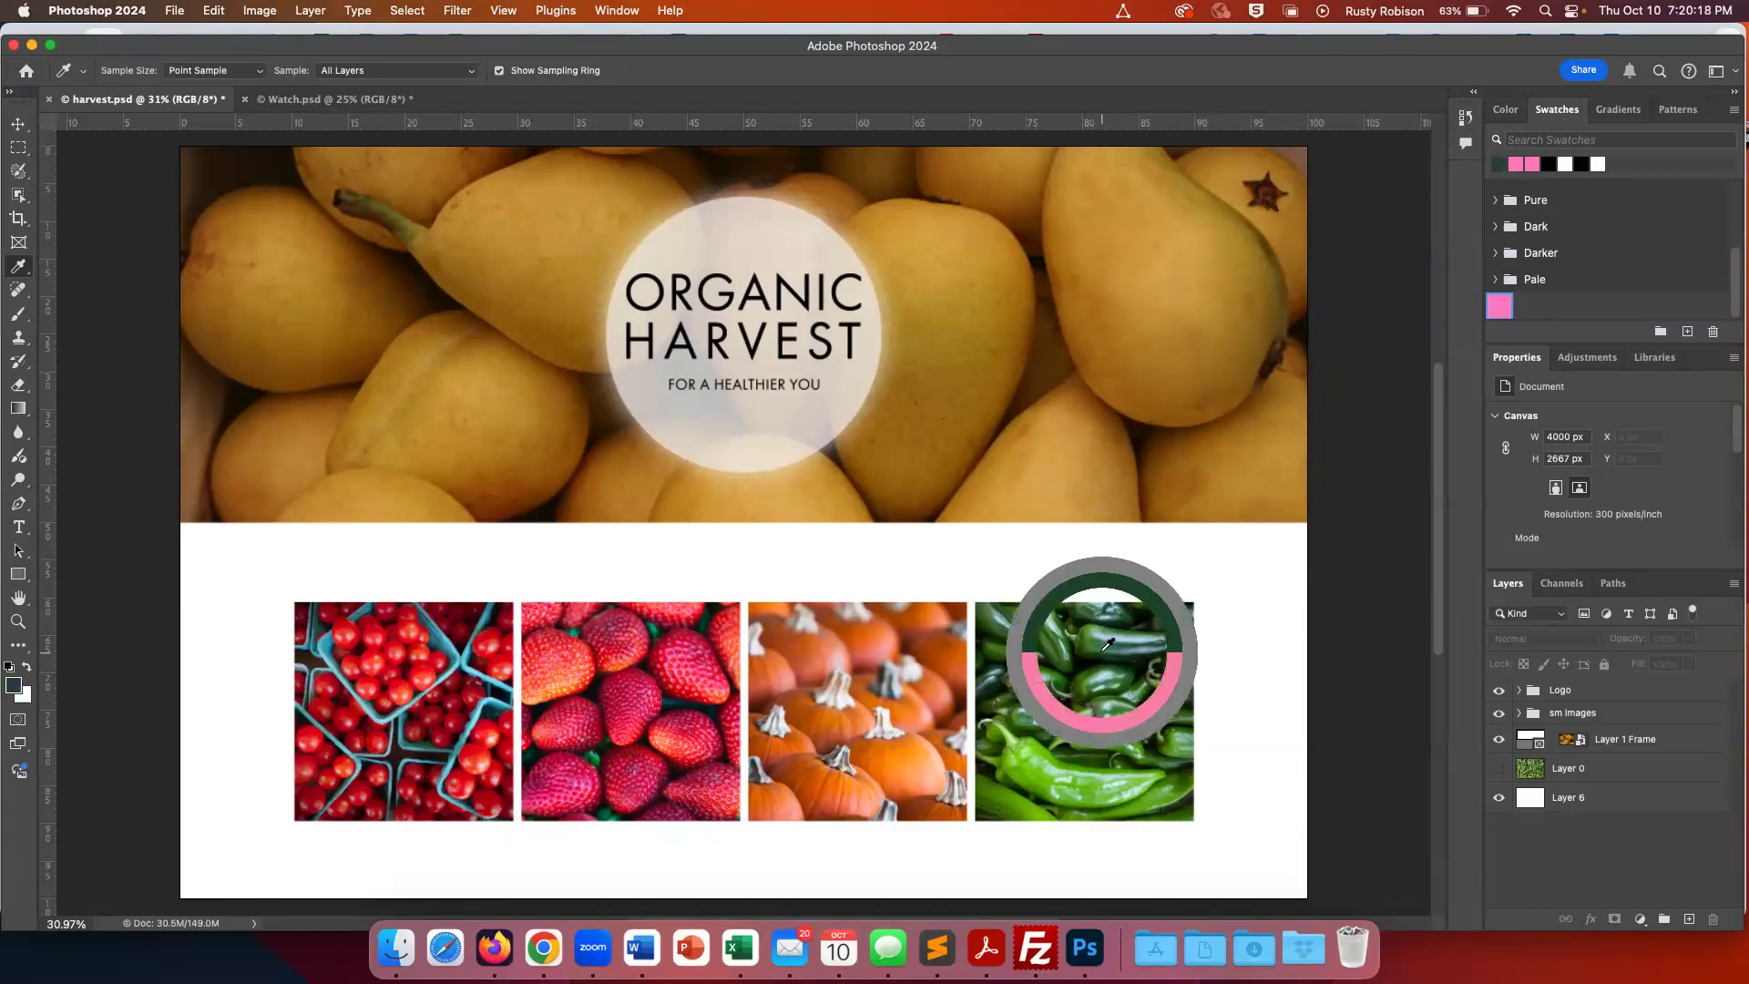
left_click(1112, 635)
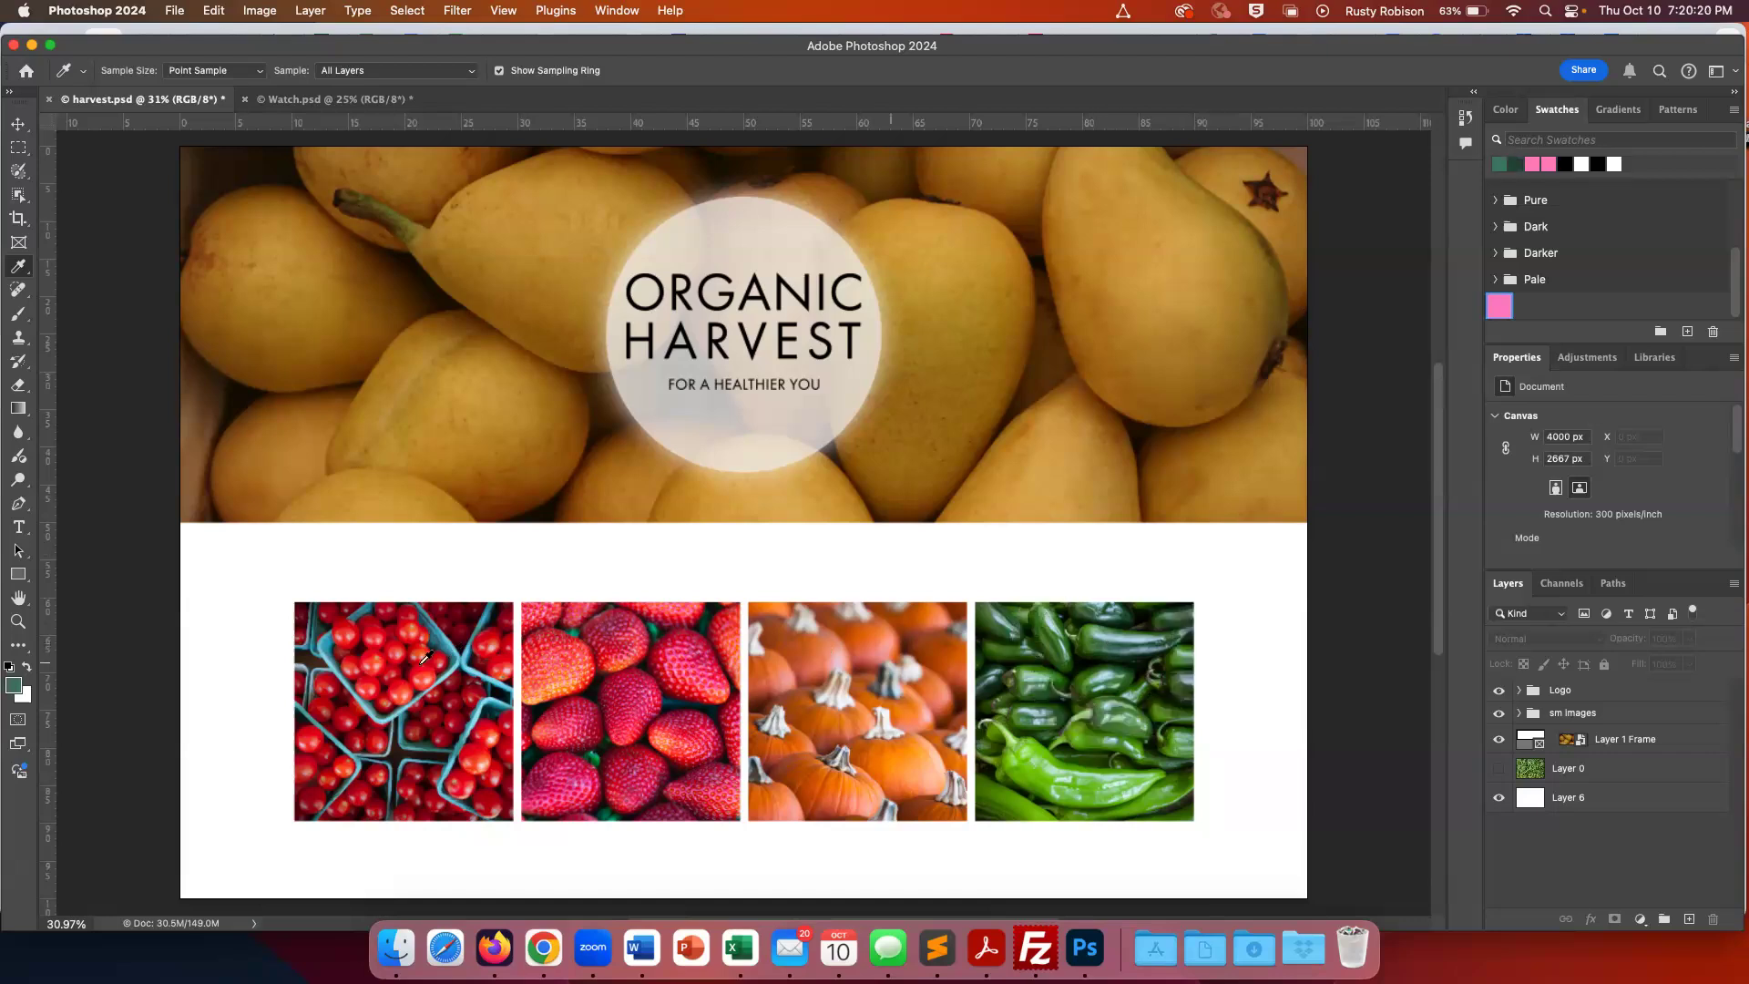
left_click(13, 685)
left_click(1062, 406)
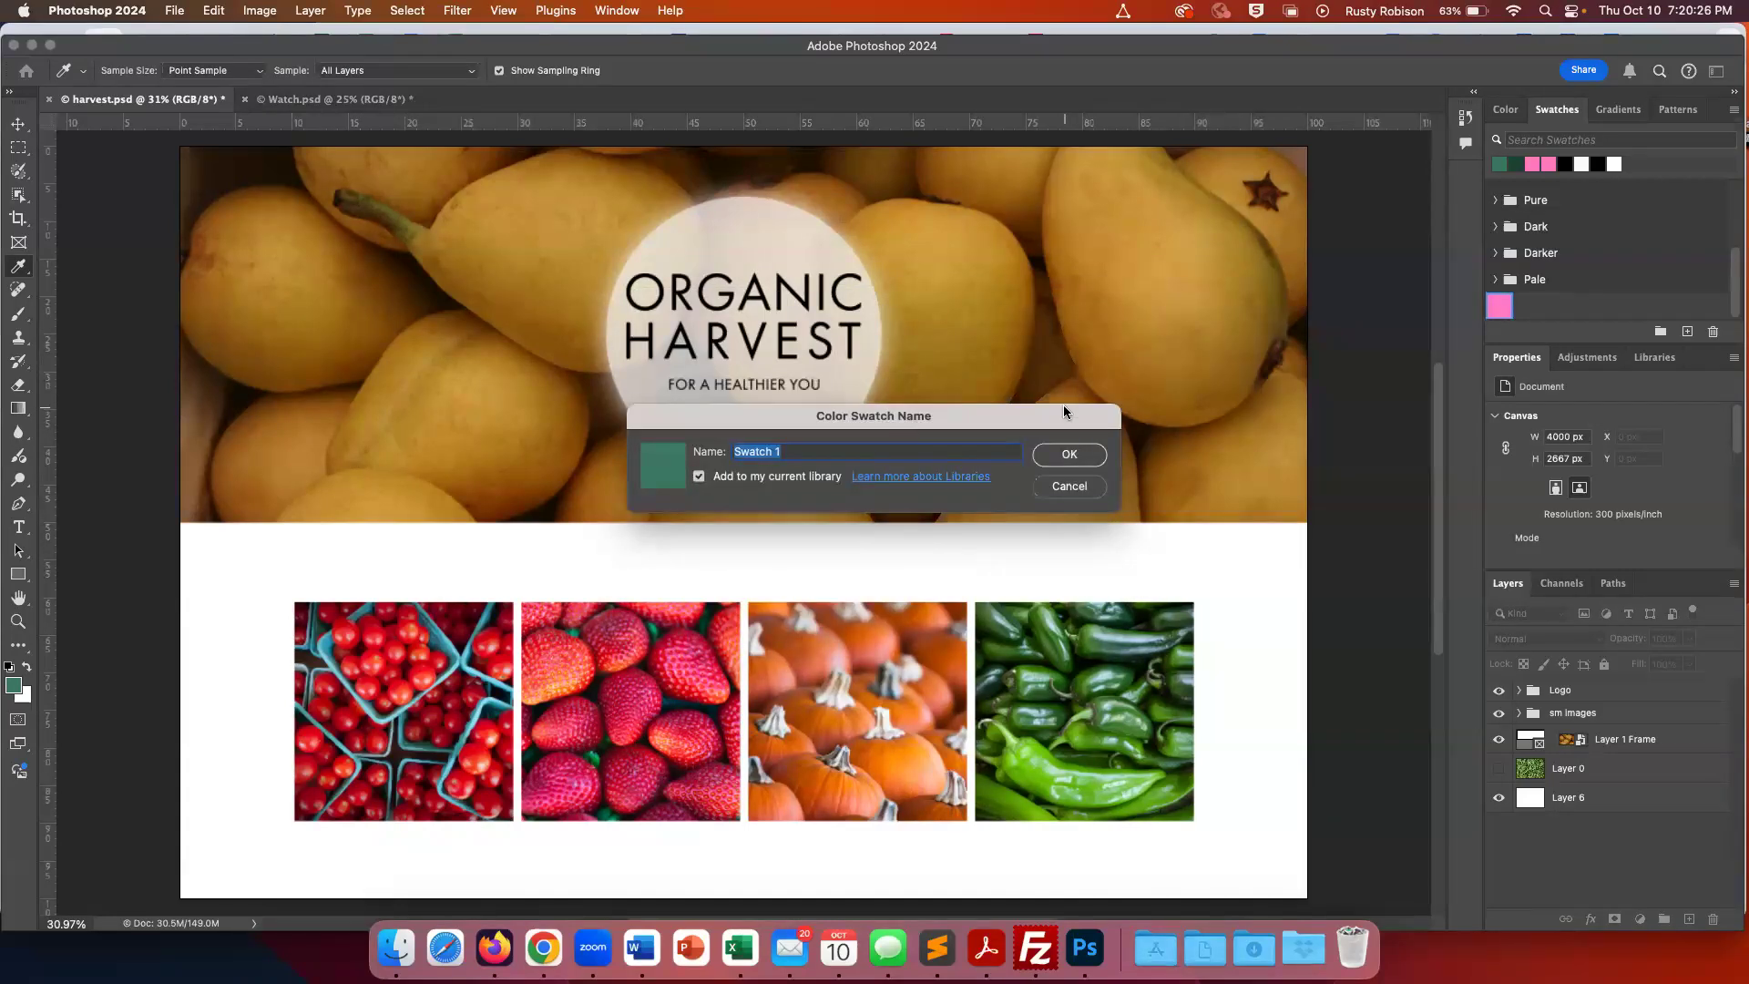
type("peppers")
key("Return")
left_click(1055, 335)
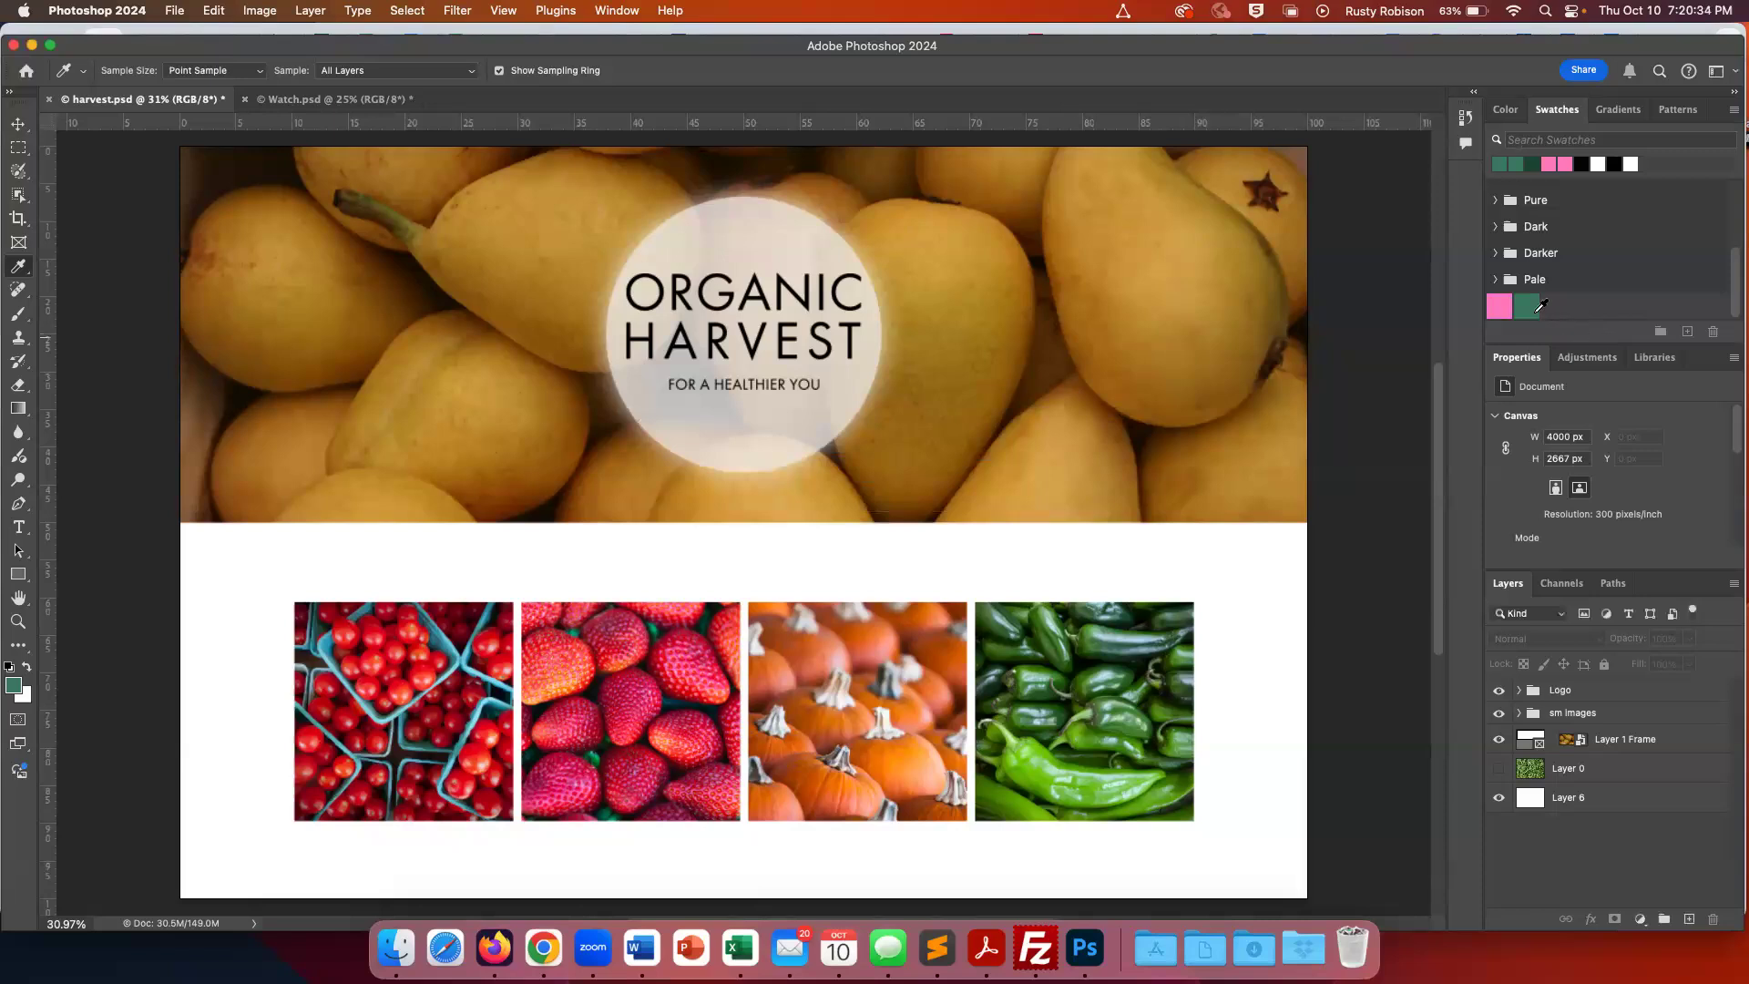
Group the saved pink and green swatches into a new swatch group named produce
left_click(1498, 307)
left_click(1527, 308, "shift")
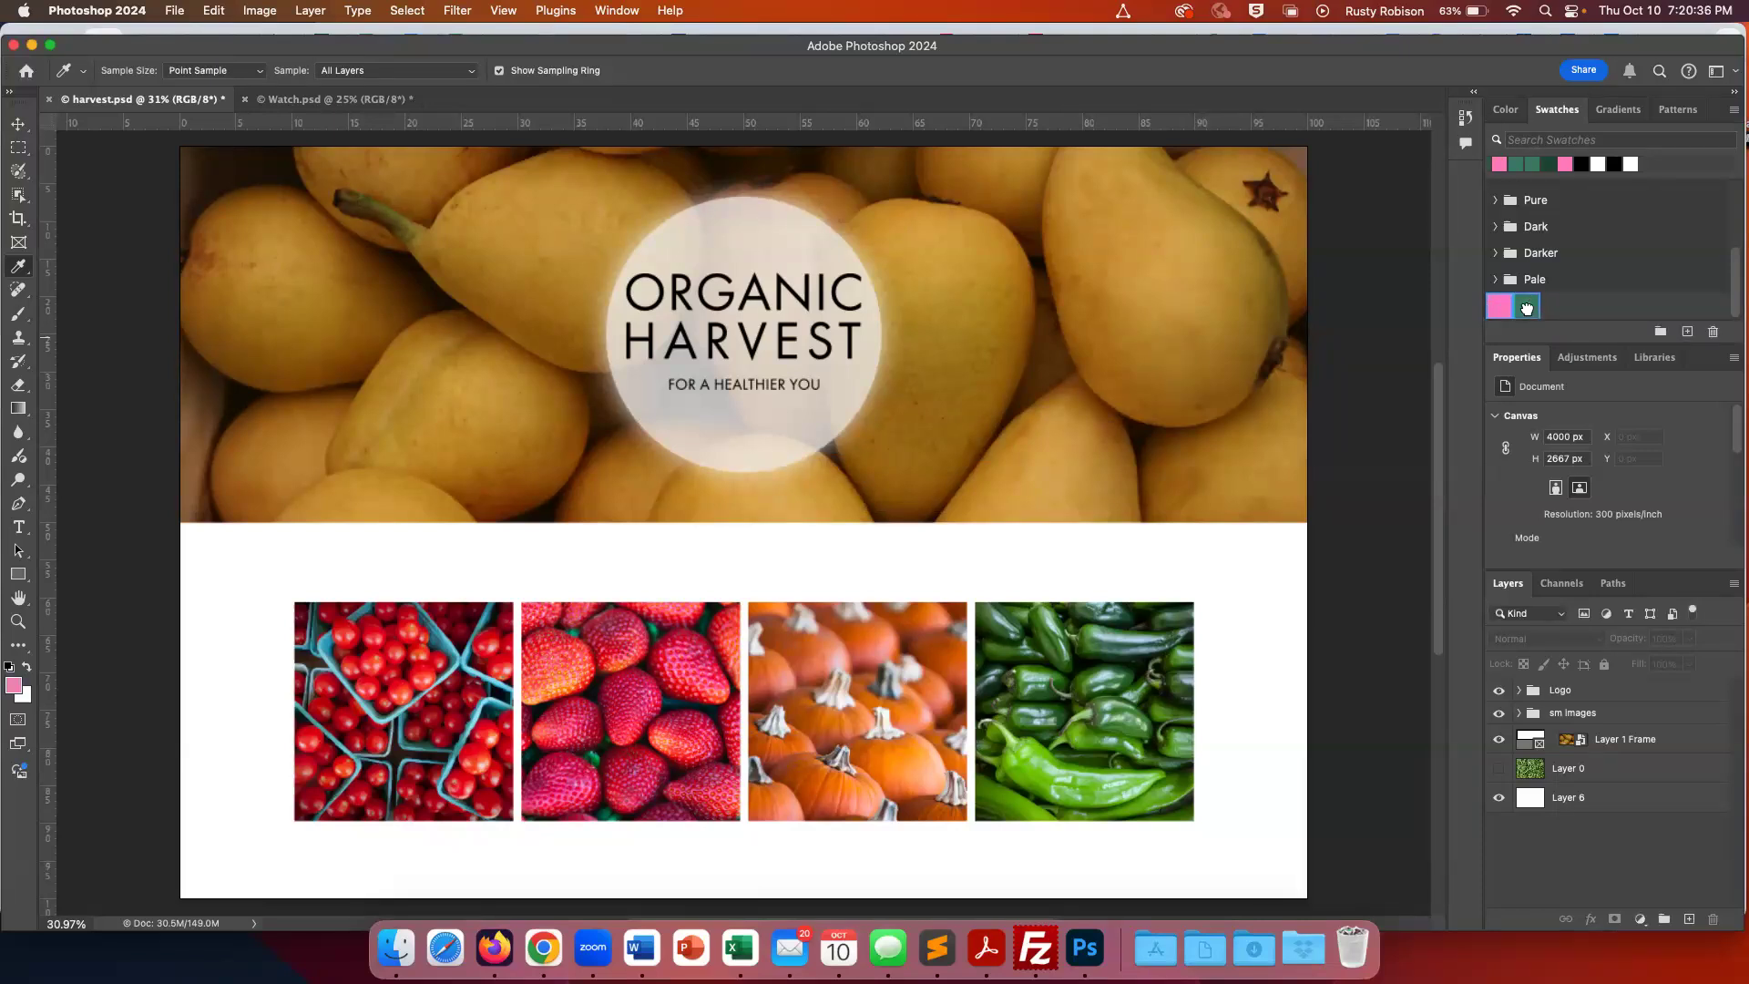
left_click(1662, 334)
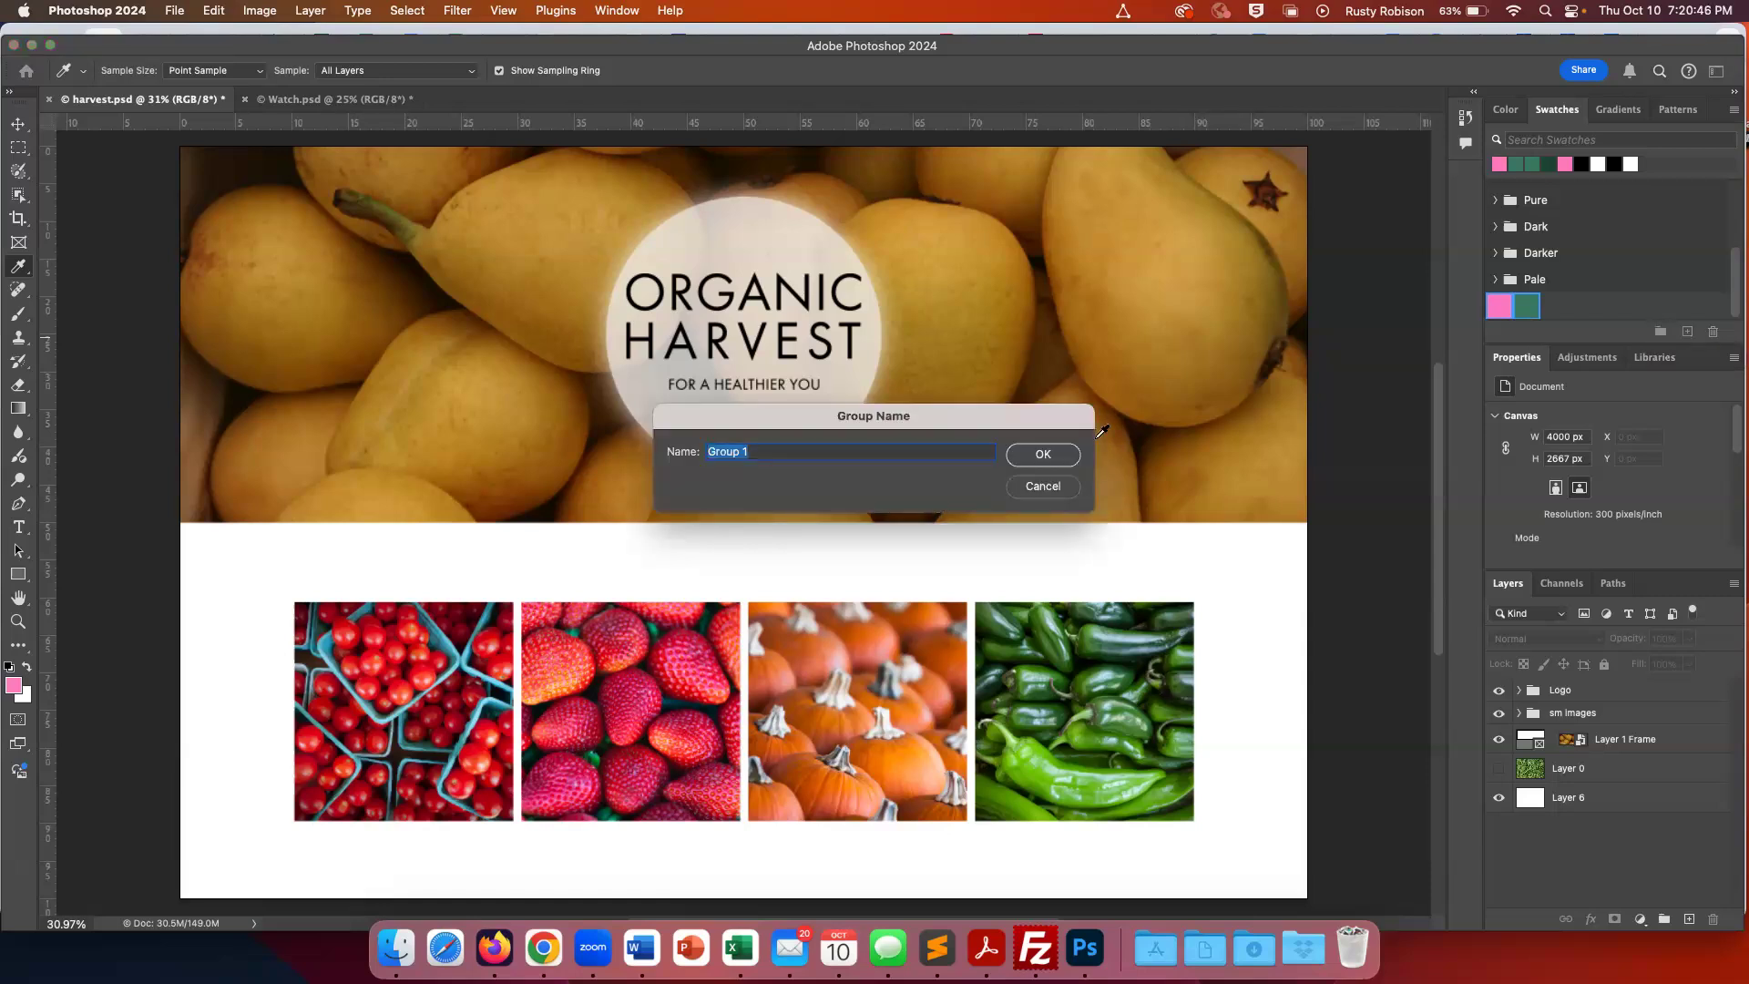
type("produce")
key("Return")
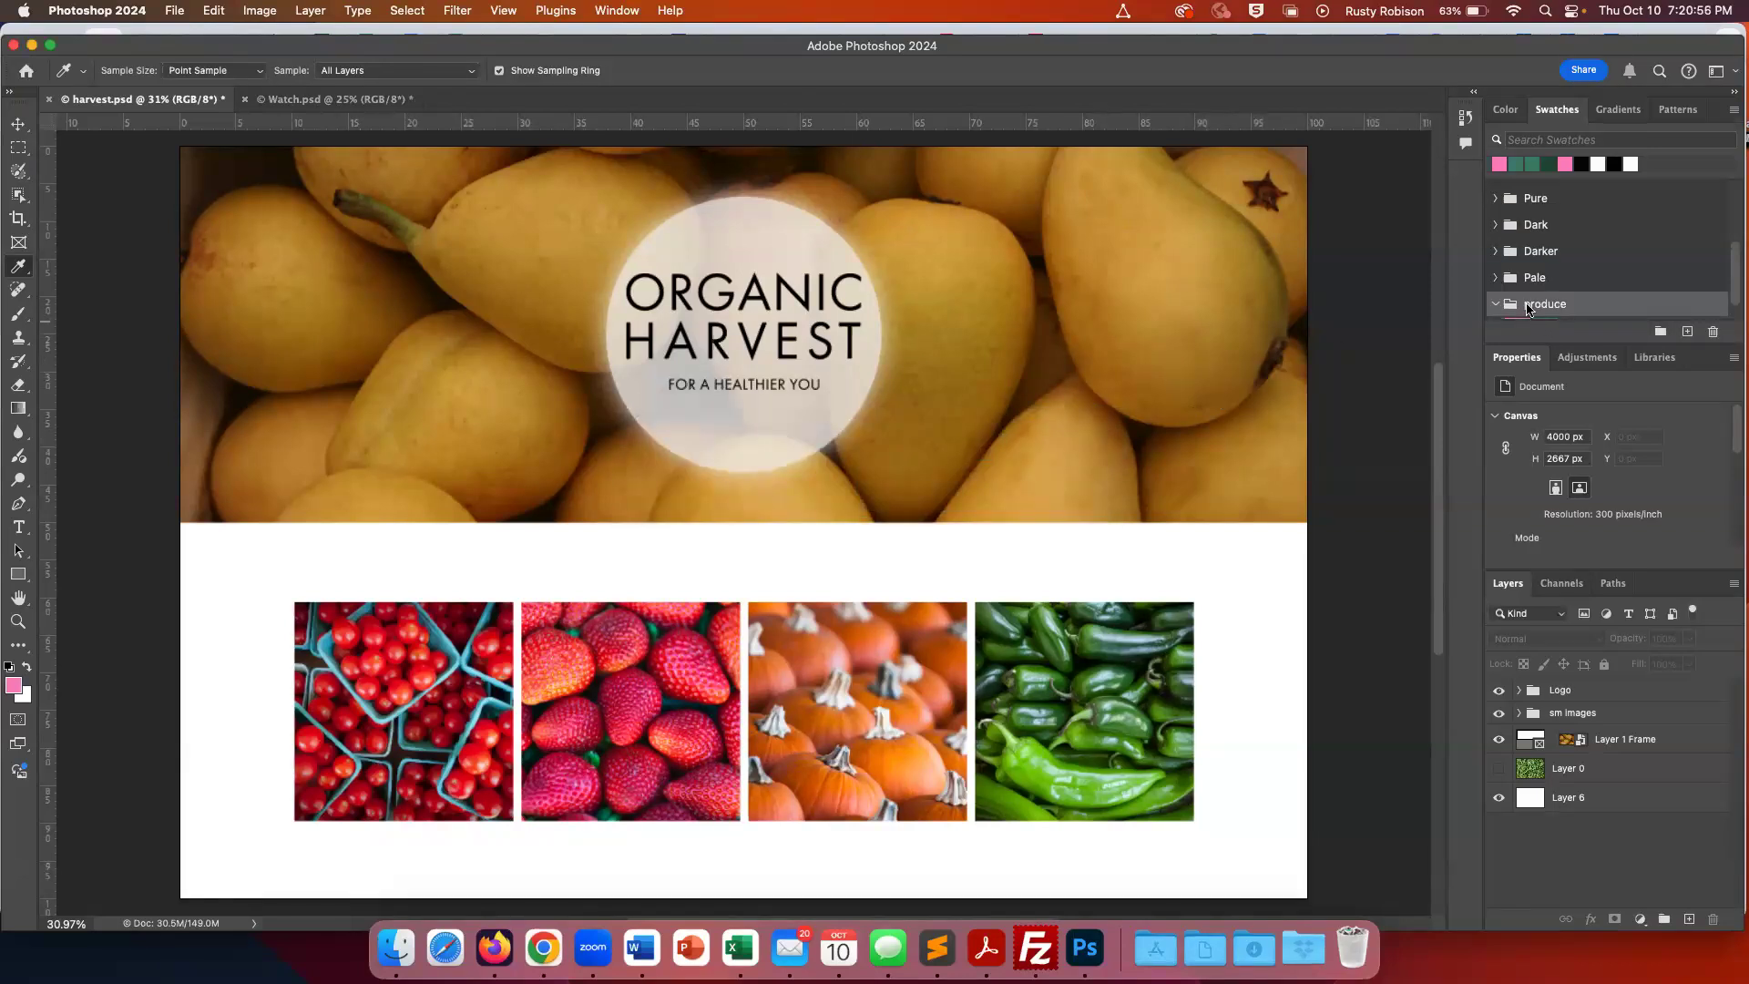
scroll(1531, 309, "down", 1)
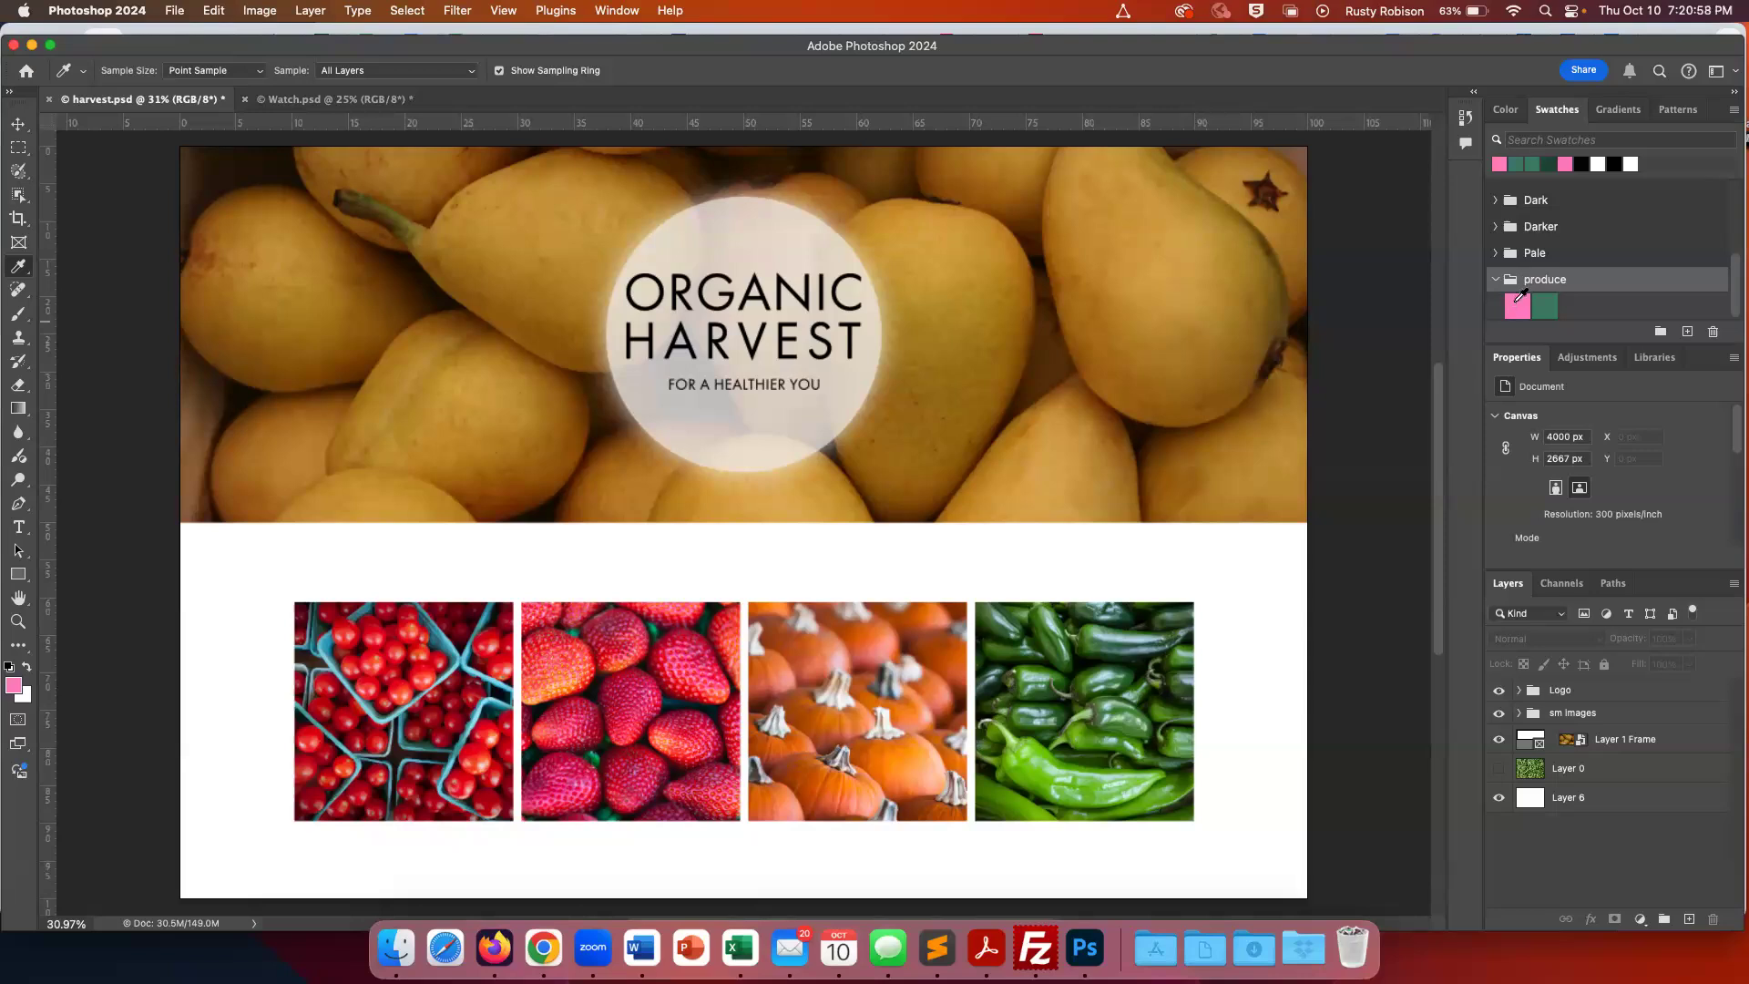
Alternate the foreground color between the pink and green swatches in the produce group, finishing on pink
left_click(1513, 306)
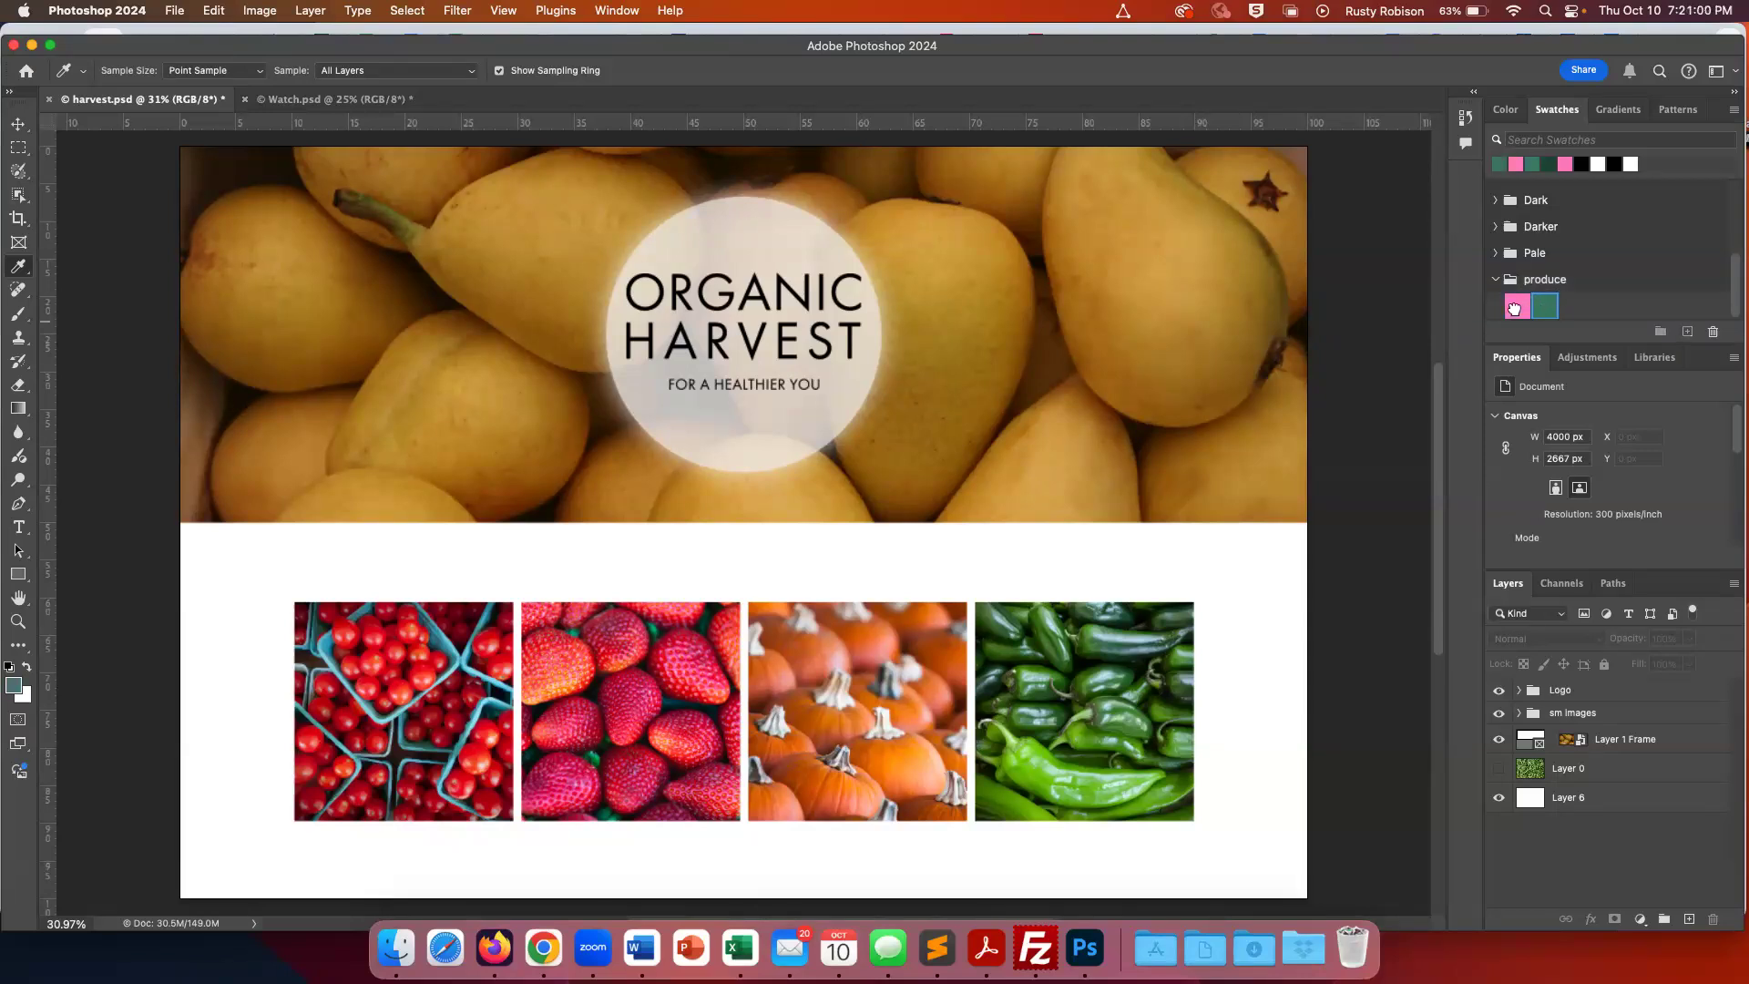
left_click(1544, 308)
left_click(1517, 306)
left_click(1541, 306)
left_click(1518, 306)
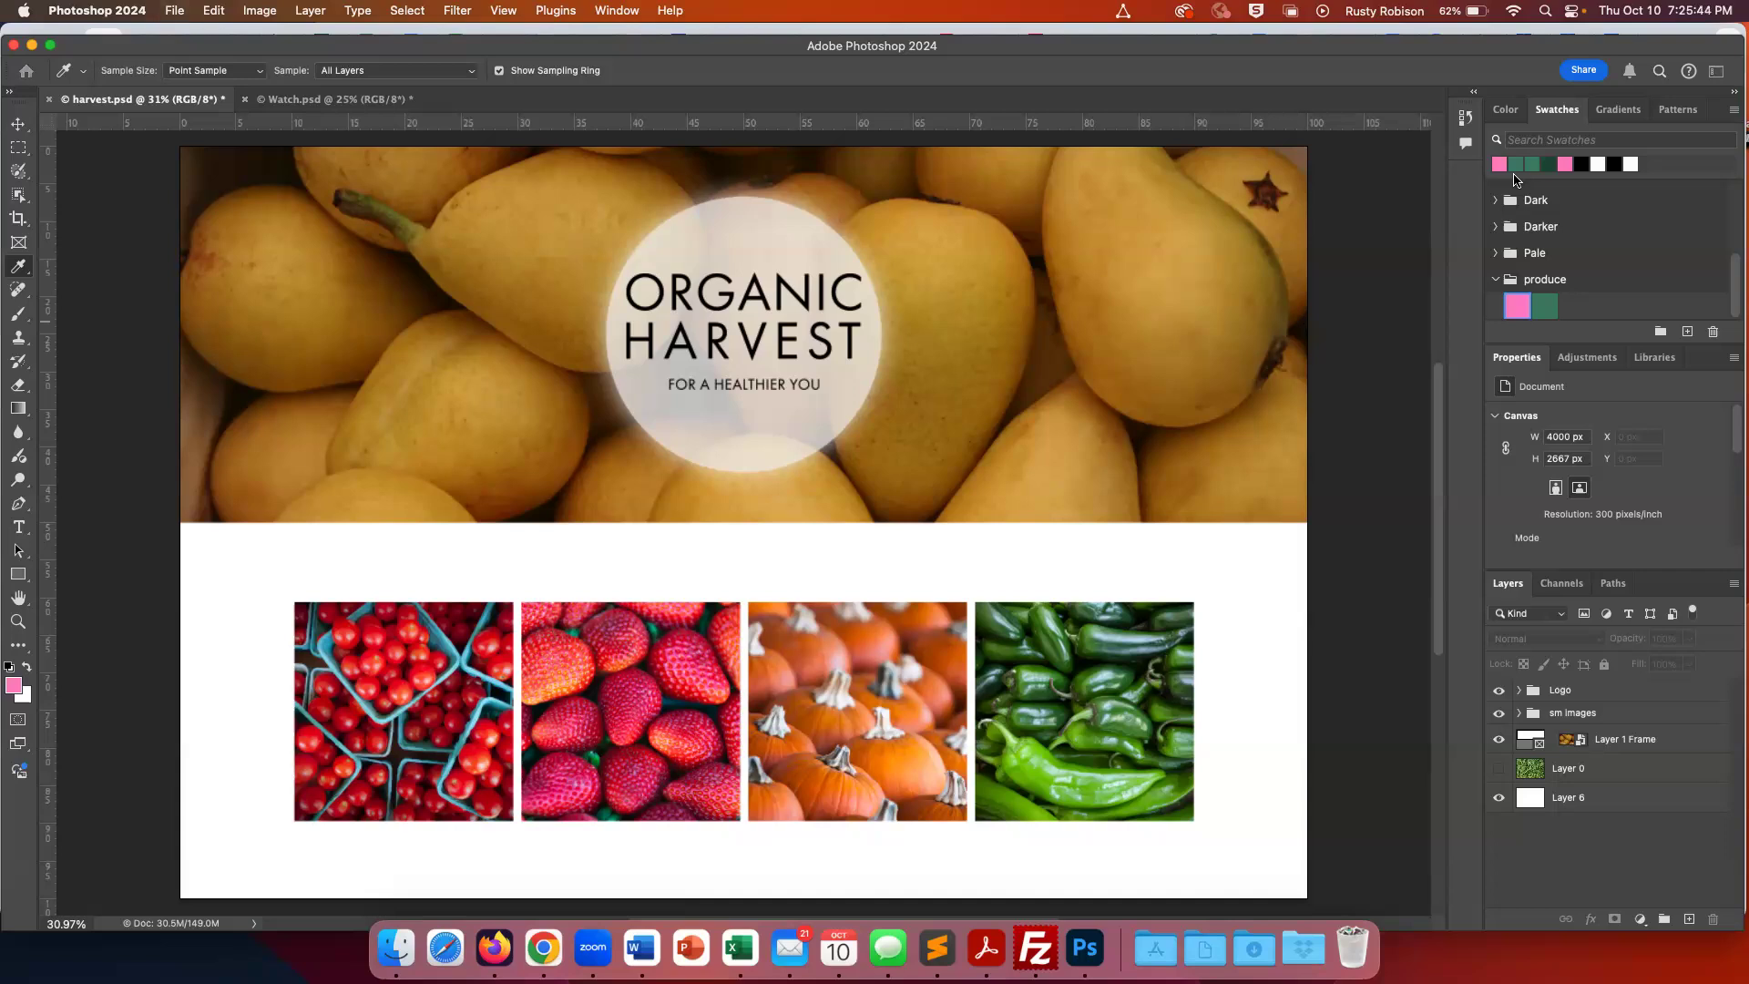
Create a white 4032 × 3024 px RGB document at 72 ppi and switch to the Brush tool
key("super+n")
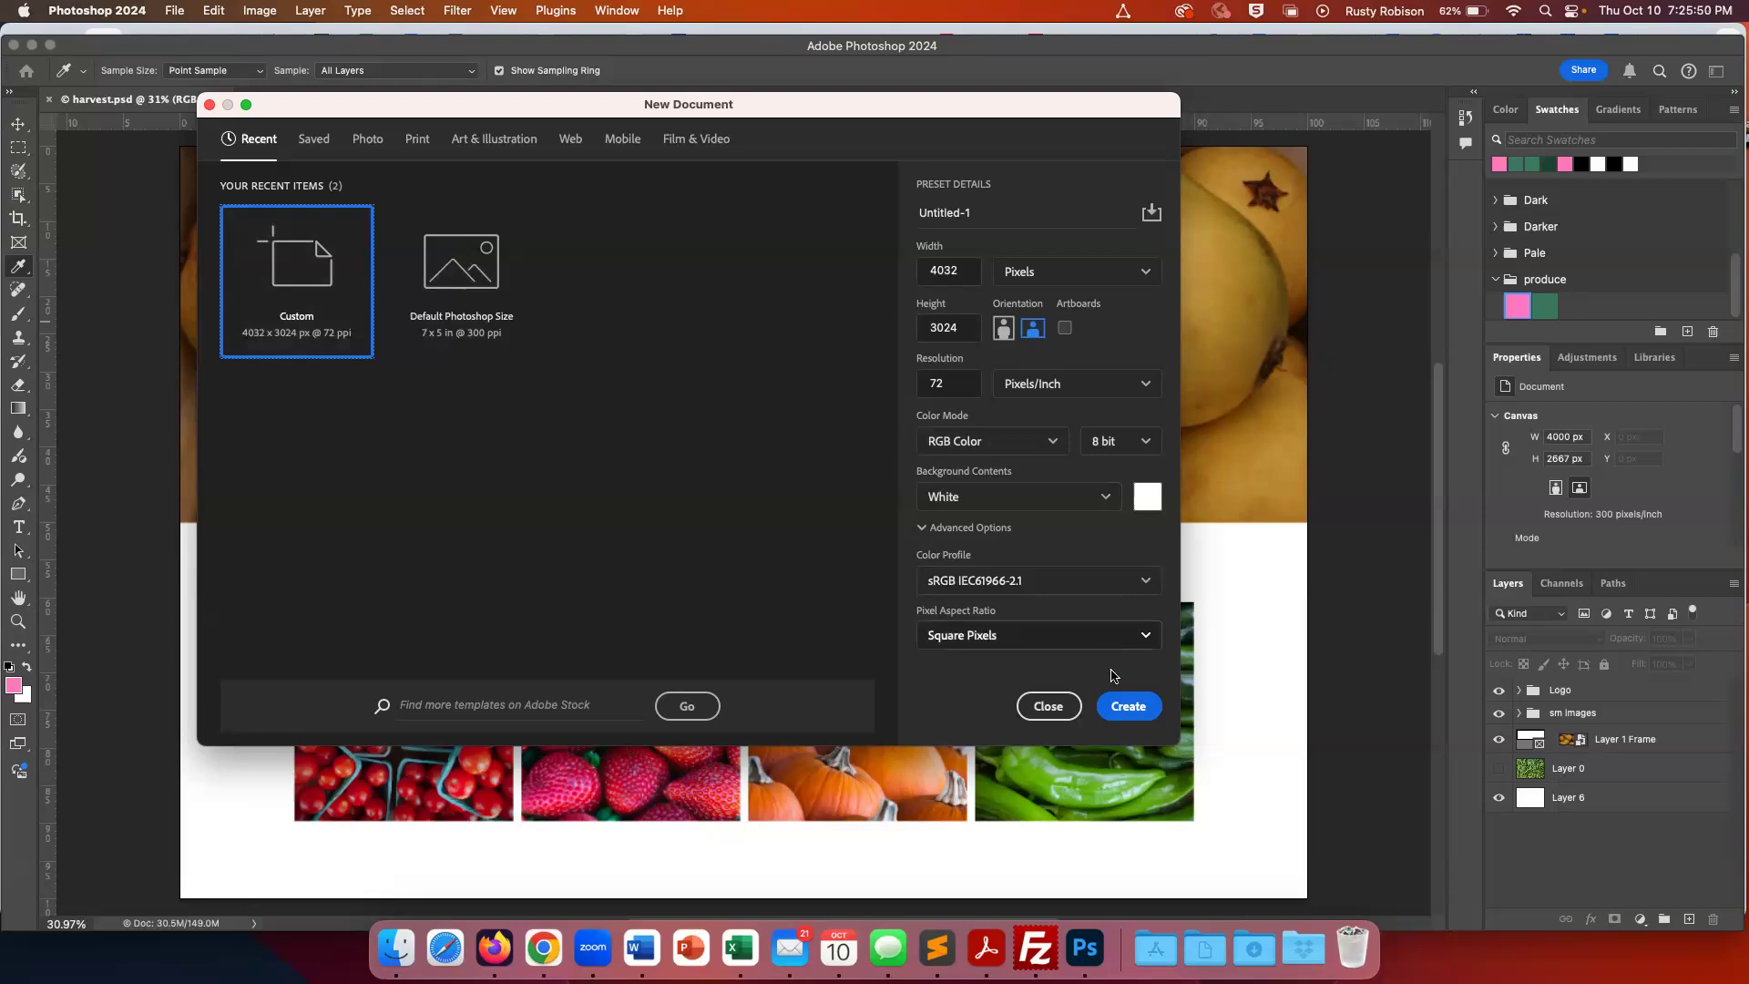
left_click(1127, 706)
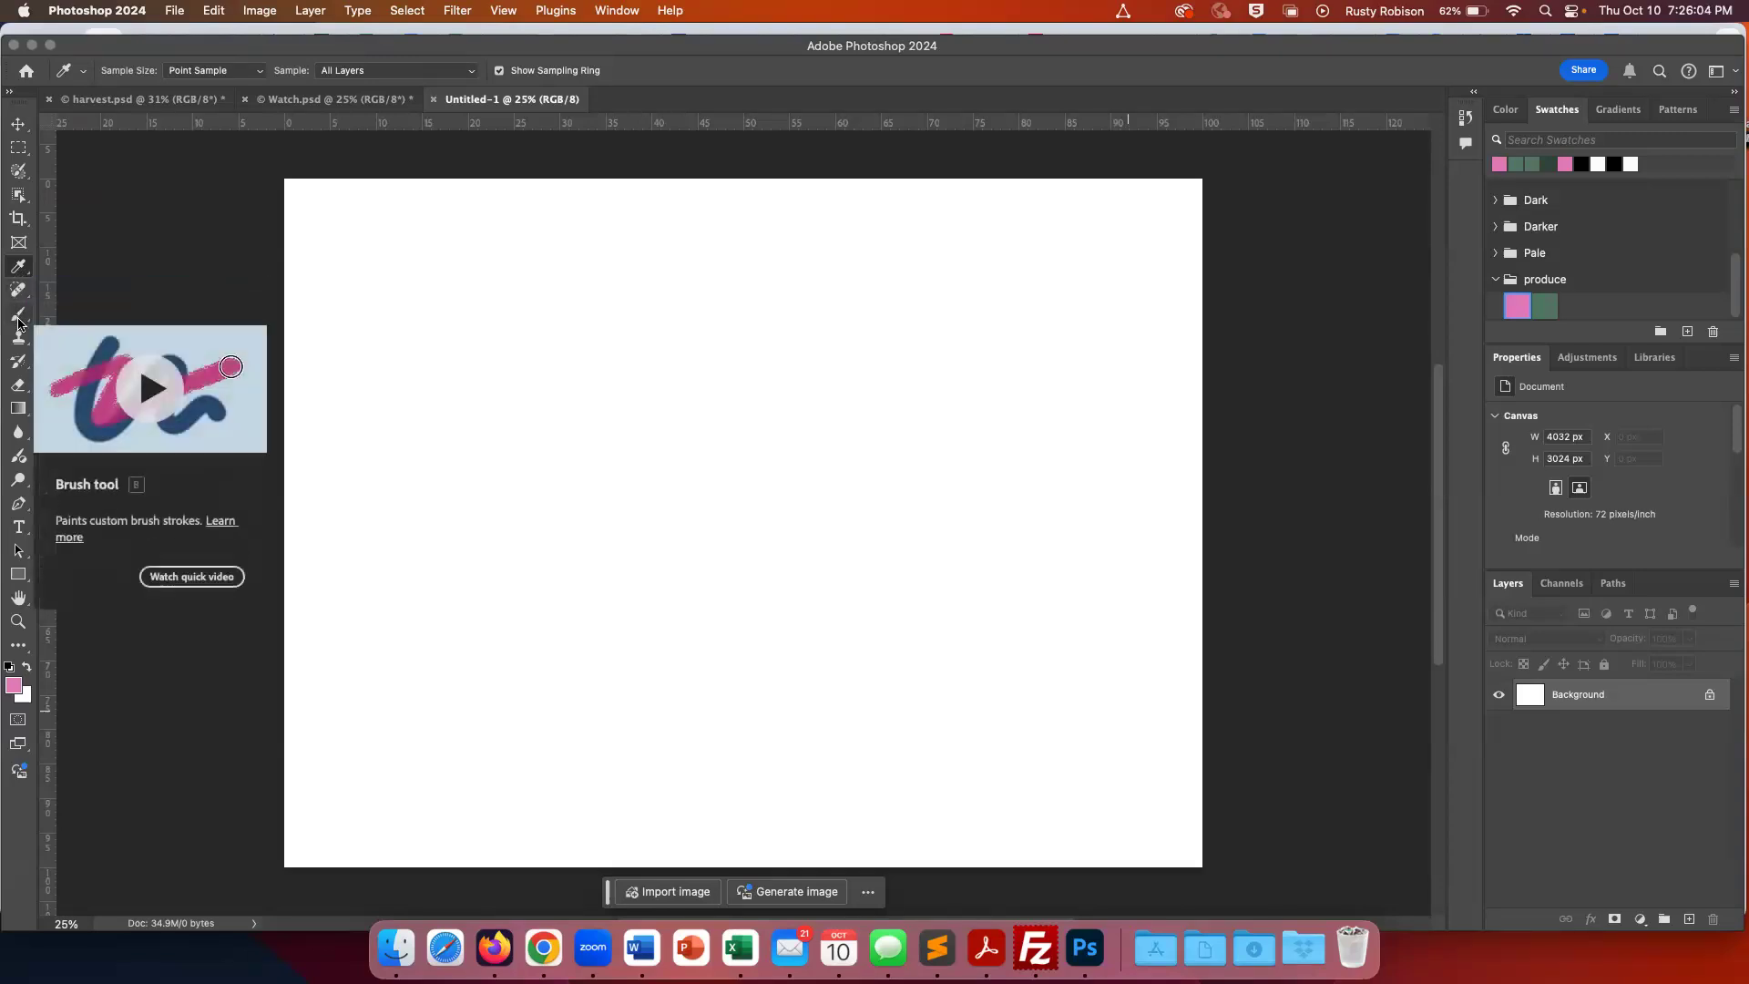
left_click(19, 321)
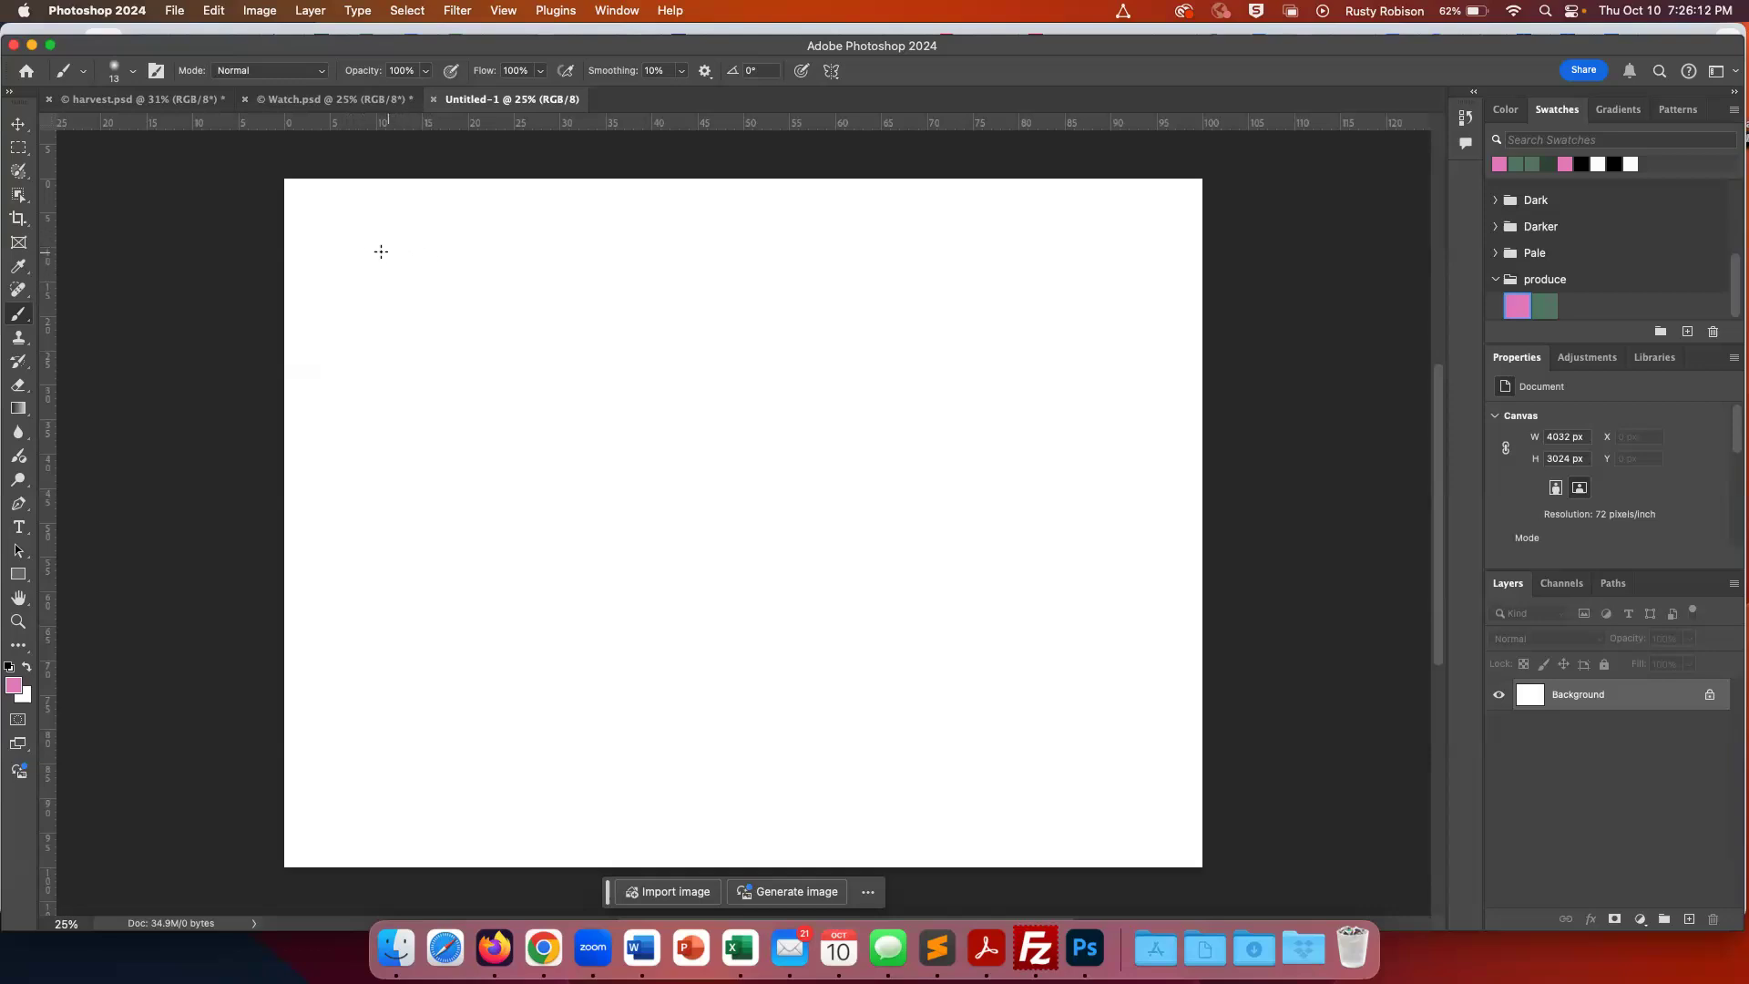
Paint a thin looping pink stroke across the upper part of the canvas, and undo it
mouse_move(353, 248)
left_mouse_down()
mouse_move(476, 304)
mouse_move(741, 300)
mouse_move(819, 324)
mouse_move(768, 238)
mouse_move(645, 284)
left_mouse_up()
mouse_move(357, 354)
left_mouse_down()
mouse_move(366, 271)
mouse_move(465, 299)
mouse_move(539, 362)
mouse_move(639, 298)
mouse_move(576, 225)
mouse_move(537, 276)
left_mouse_up()
mouse_move(638, 296)
left_mouse_down()
mouse_move(663, 226)
mouse_move(617, 203)
left_mouse_up()
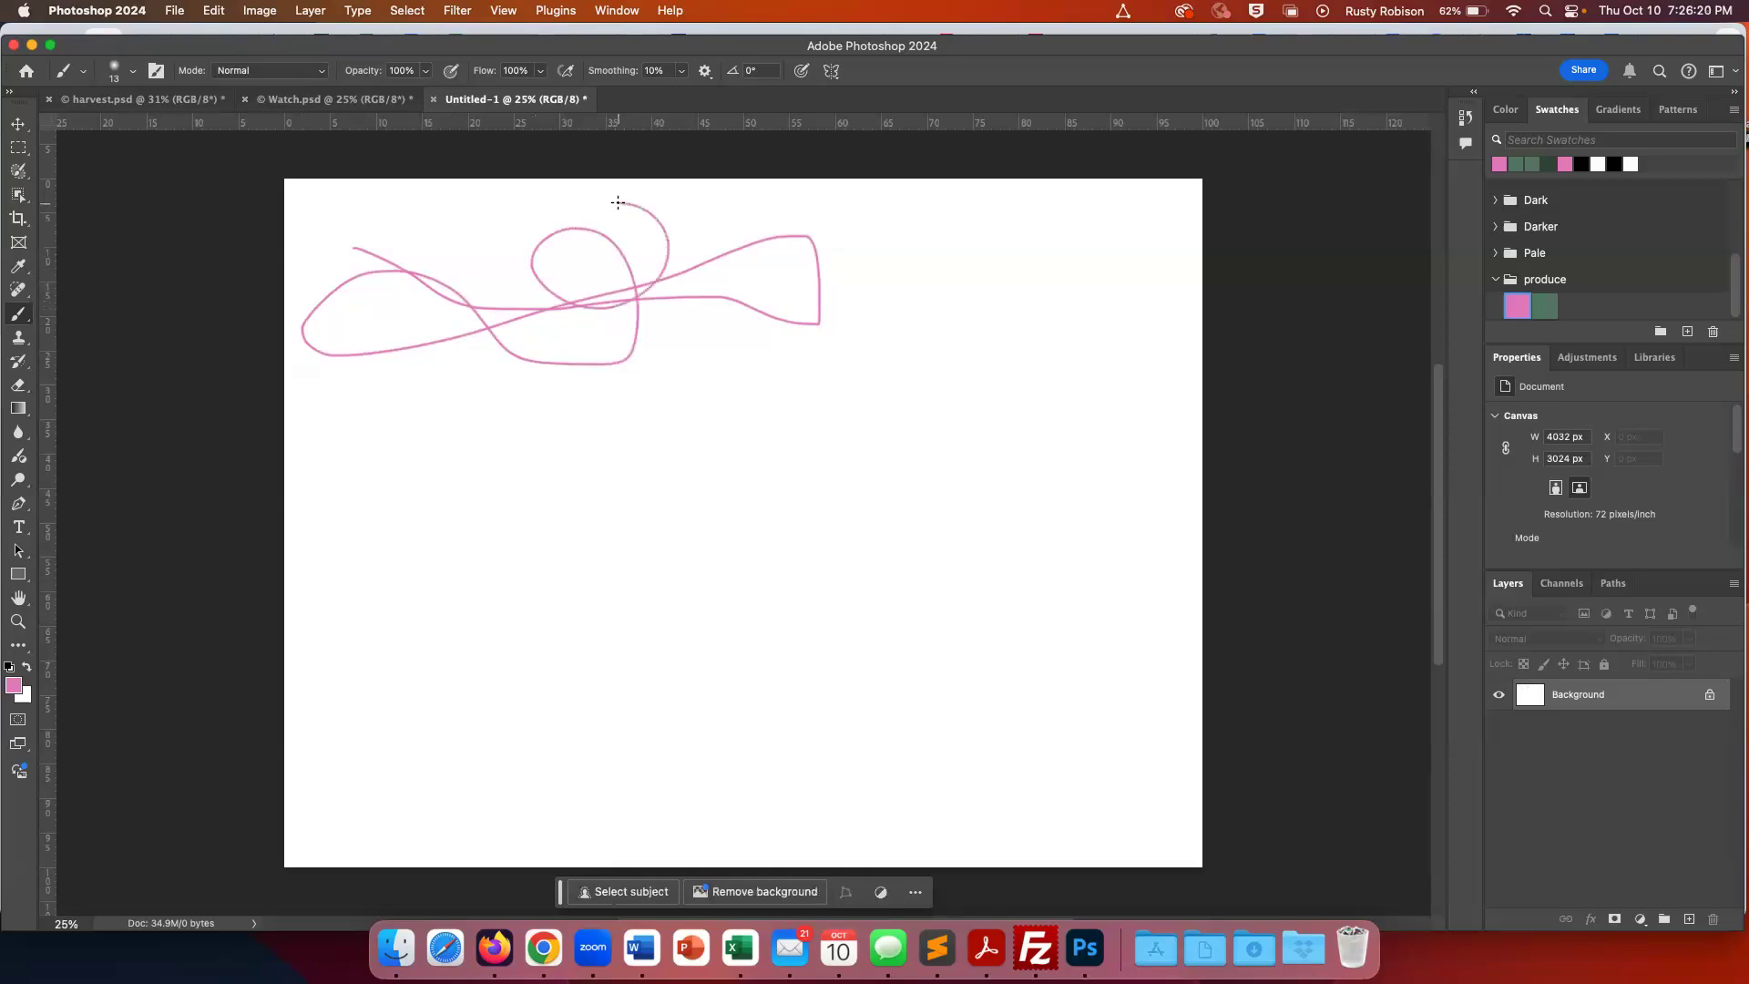
key("super+z")
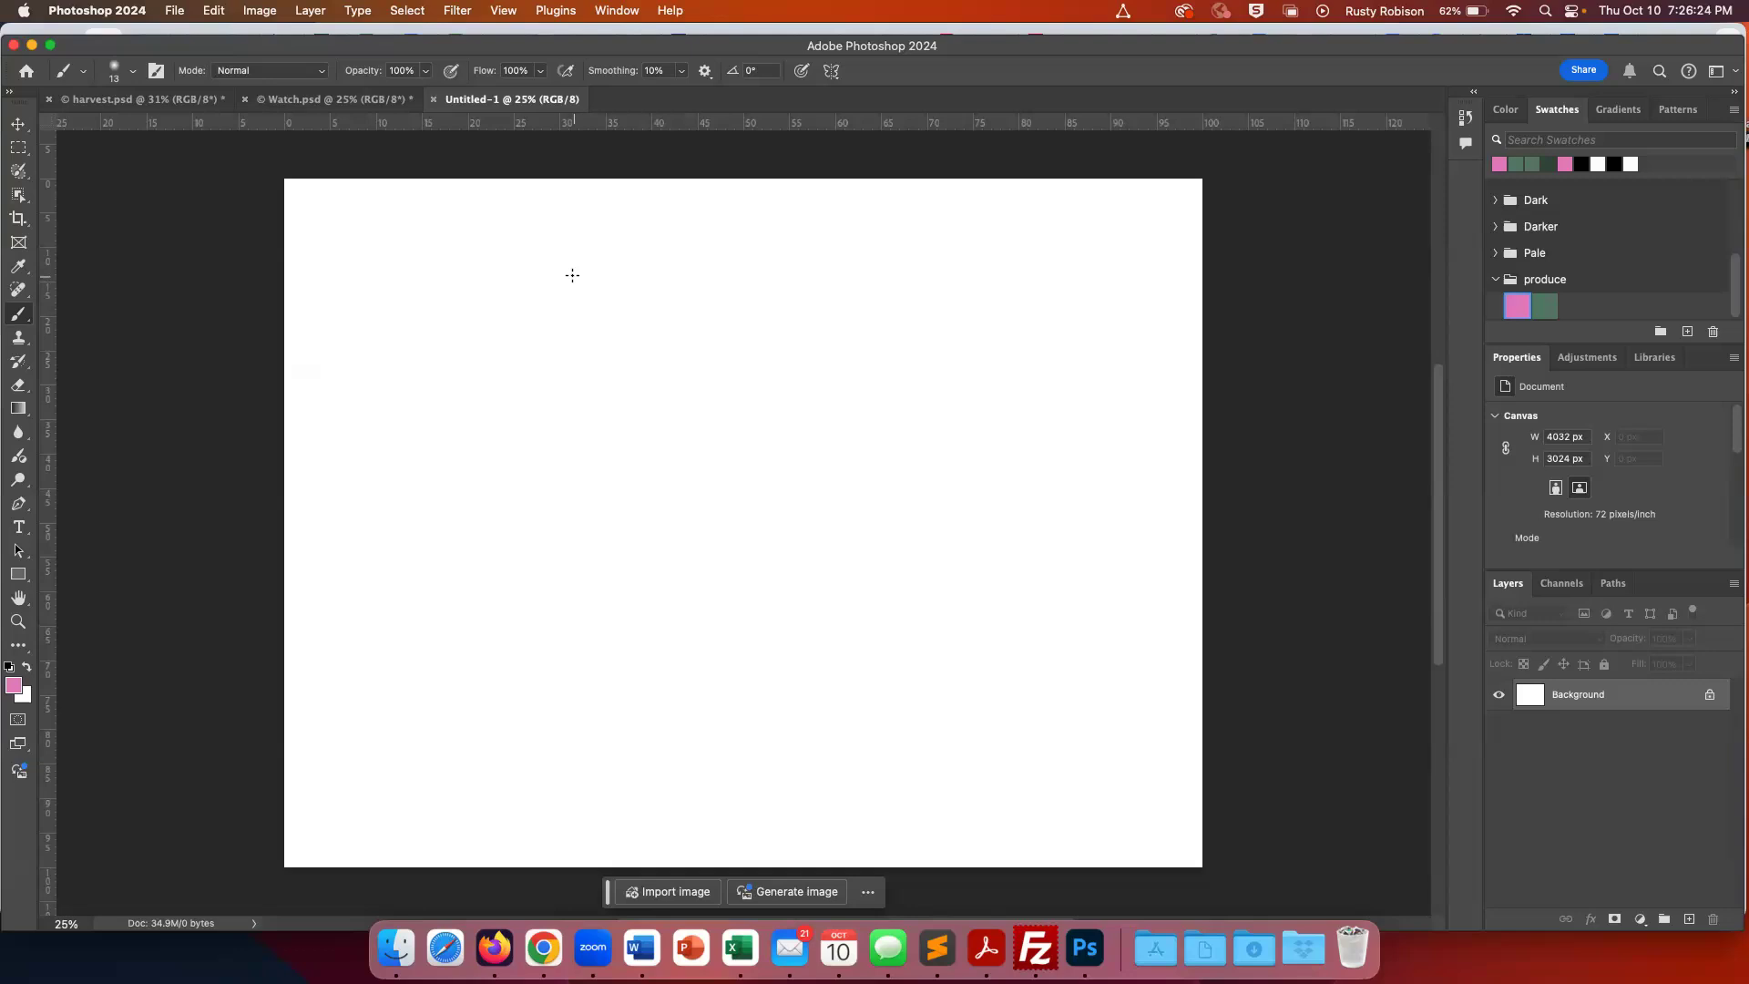
Raise the brush hardness to 100% and enlarge the brush to 250 px
key("bracketright")
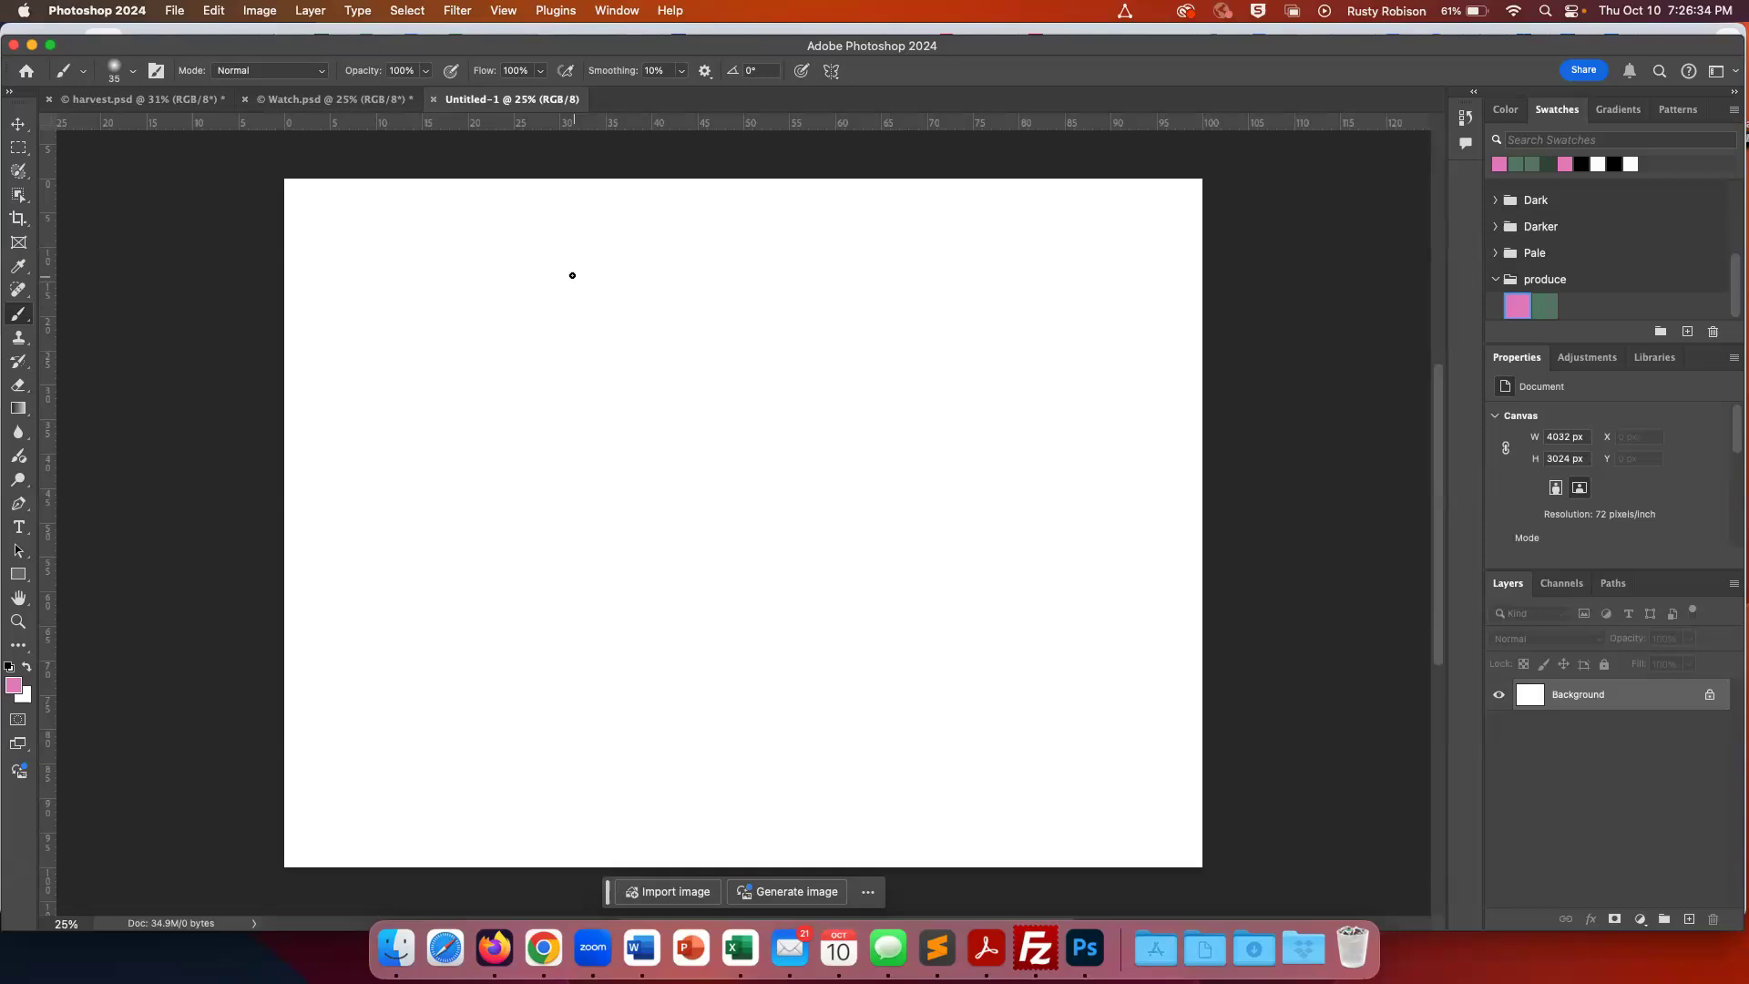
key("shift+bracketright")
key("shift+bracketright")
key("shift+bracketright")
key("shift+bracketright")
key("bracketright")
key("bracketright")
key("bracketright")
key("bracketright")
key("bracketright")
key("bracketright")
key("bracketright")
key("bracketright")
key("bracketright")
key("bracketright")
key("bracketright")
key("bracketright")
key("bracketright")
key("bracketright")
key("bracketleft")
key("bracketleft")
key("bracketright")
key("bracketright")
key("bracketright")
key("bracketright")
key("bracketright")
key("bracketright")
key("bracketright")
key("bracketright")
key("bracketright")
key("bracketright")
key("bracketright")
key("bracketright")
key("bracketright")
key("bracketright")
key("bracketright")
key("bracketright")
key("bracketleft")
key("bracketleft")
key("bracketleft")
key("bracketleft")
key("bracketleft")
key("bracketleft")
key("bracketleft")
key("bracketleft")
key("bracketleft")
key("bracketleft")
key("bracketleft")
key("bracketleft")
key("bracketleft")
key("bracketleft")
key("bracketleft")
Paint a thick freehand pink stroke over the upper half of the canvas, and undo it
mouse_move(352, 243)
left_mouse_down()
mouse_move(396, 253)
mouse_move(463, 338)
mouse_move(548, 384)
mouse_move(724, 394)
mouse_move(805, 439)
mouse_move(1004, 394)
mouse_move(977, 353)
mouse_move(899, 334)
mouse_move(831, 351)
mouse_move(729, 447)
mouse_move(639, 392)
mouse_move(632, 273)
mouse_move(734, 288)
mouse_move(892, 245)
mouse_move(956, 271)
mouse_move(728, 374)
mouse_move(519, 507)
mouse_move(677, 538)
mouse_move(725, 614)
left_mouse_up()
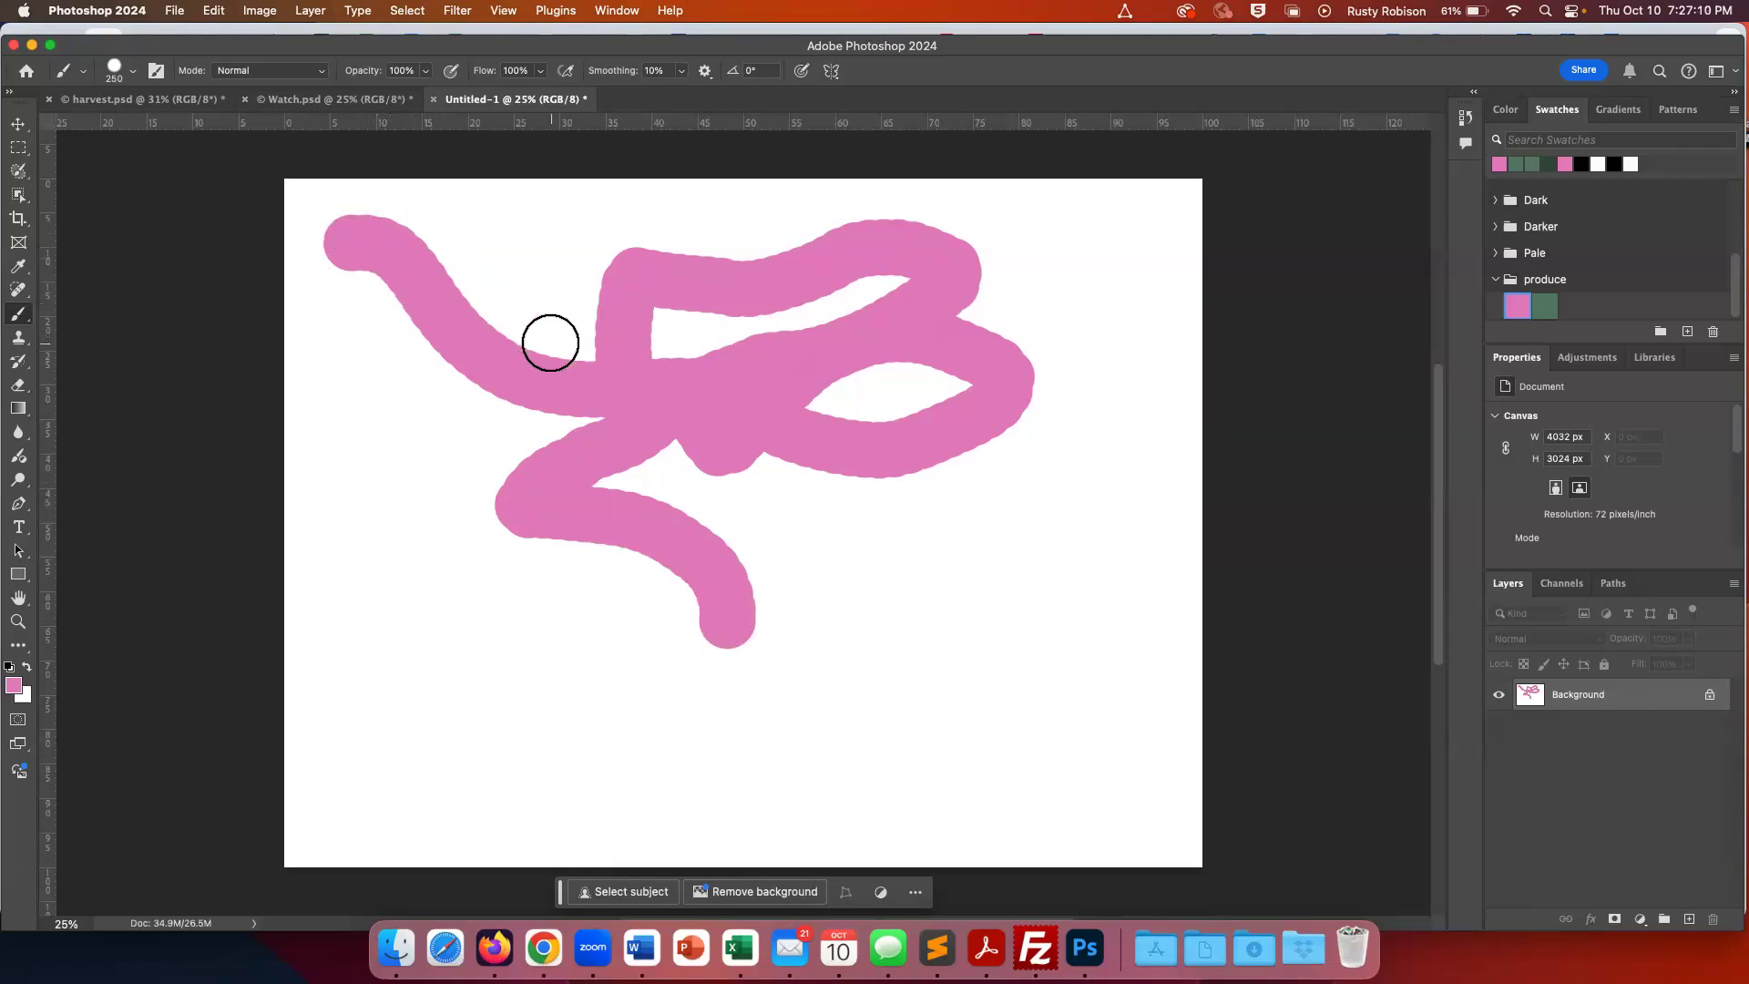
key("super+z")
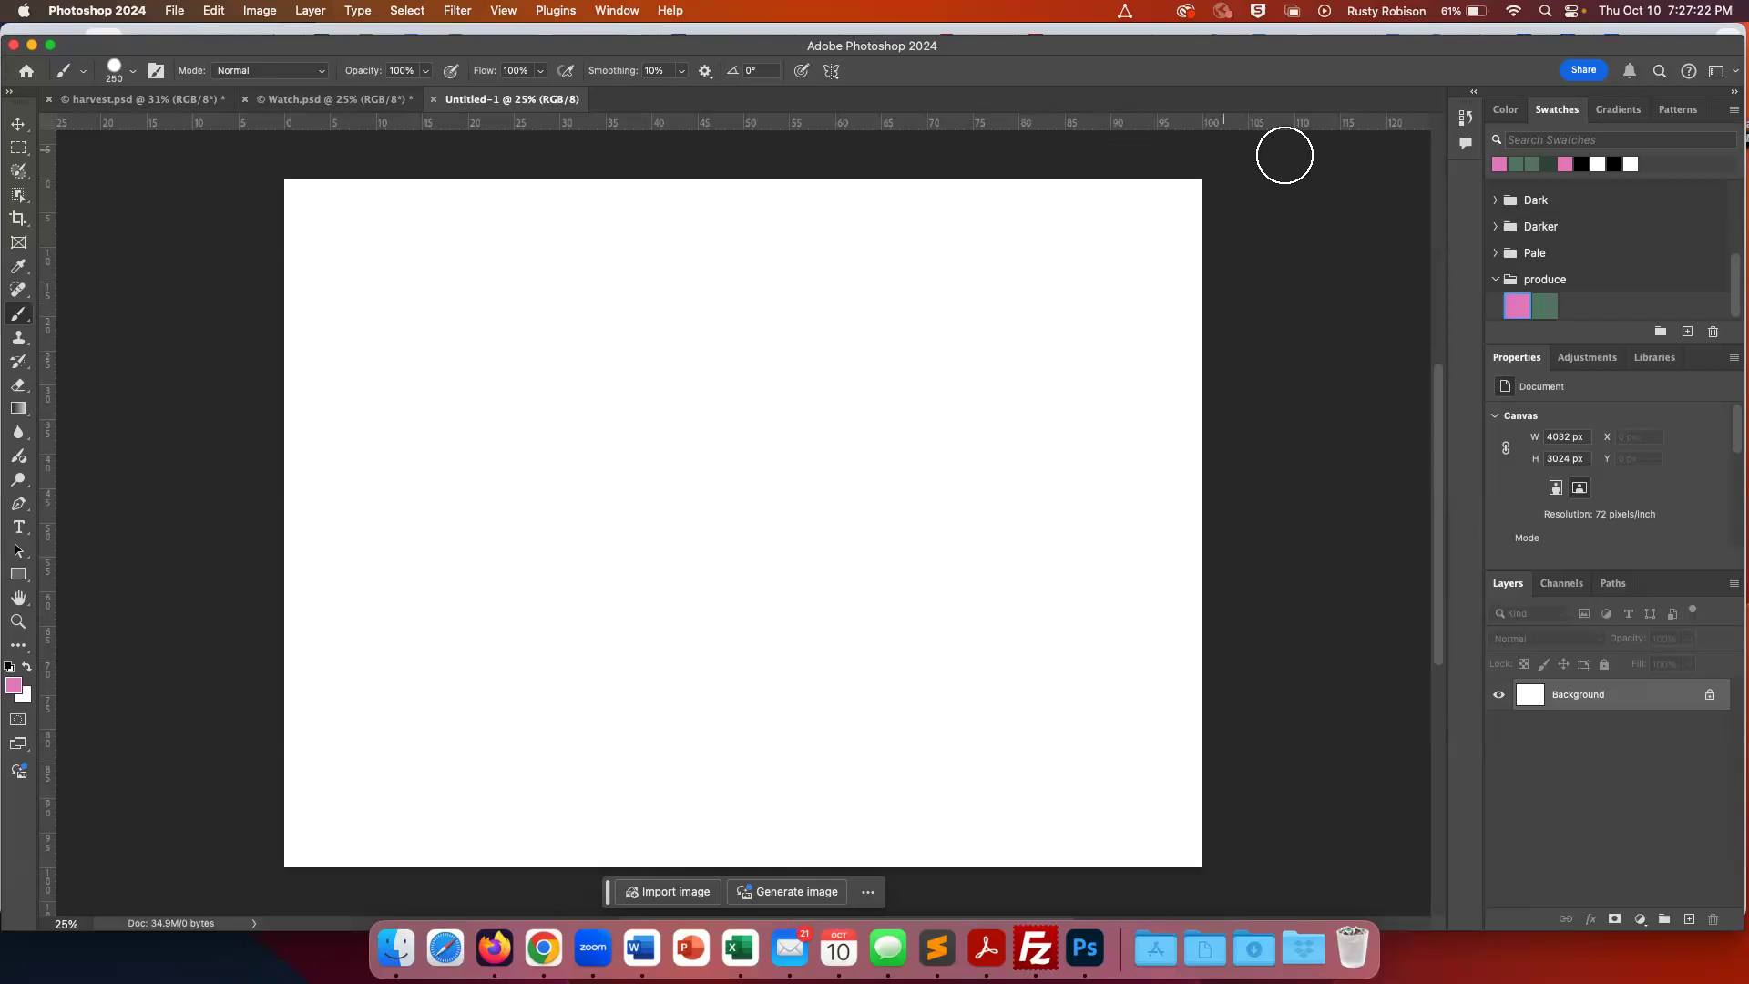
Display the brush settings for the current 250 px brush
left_click(610, 10)
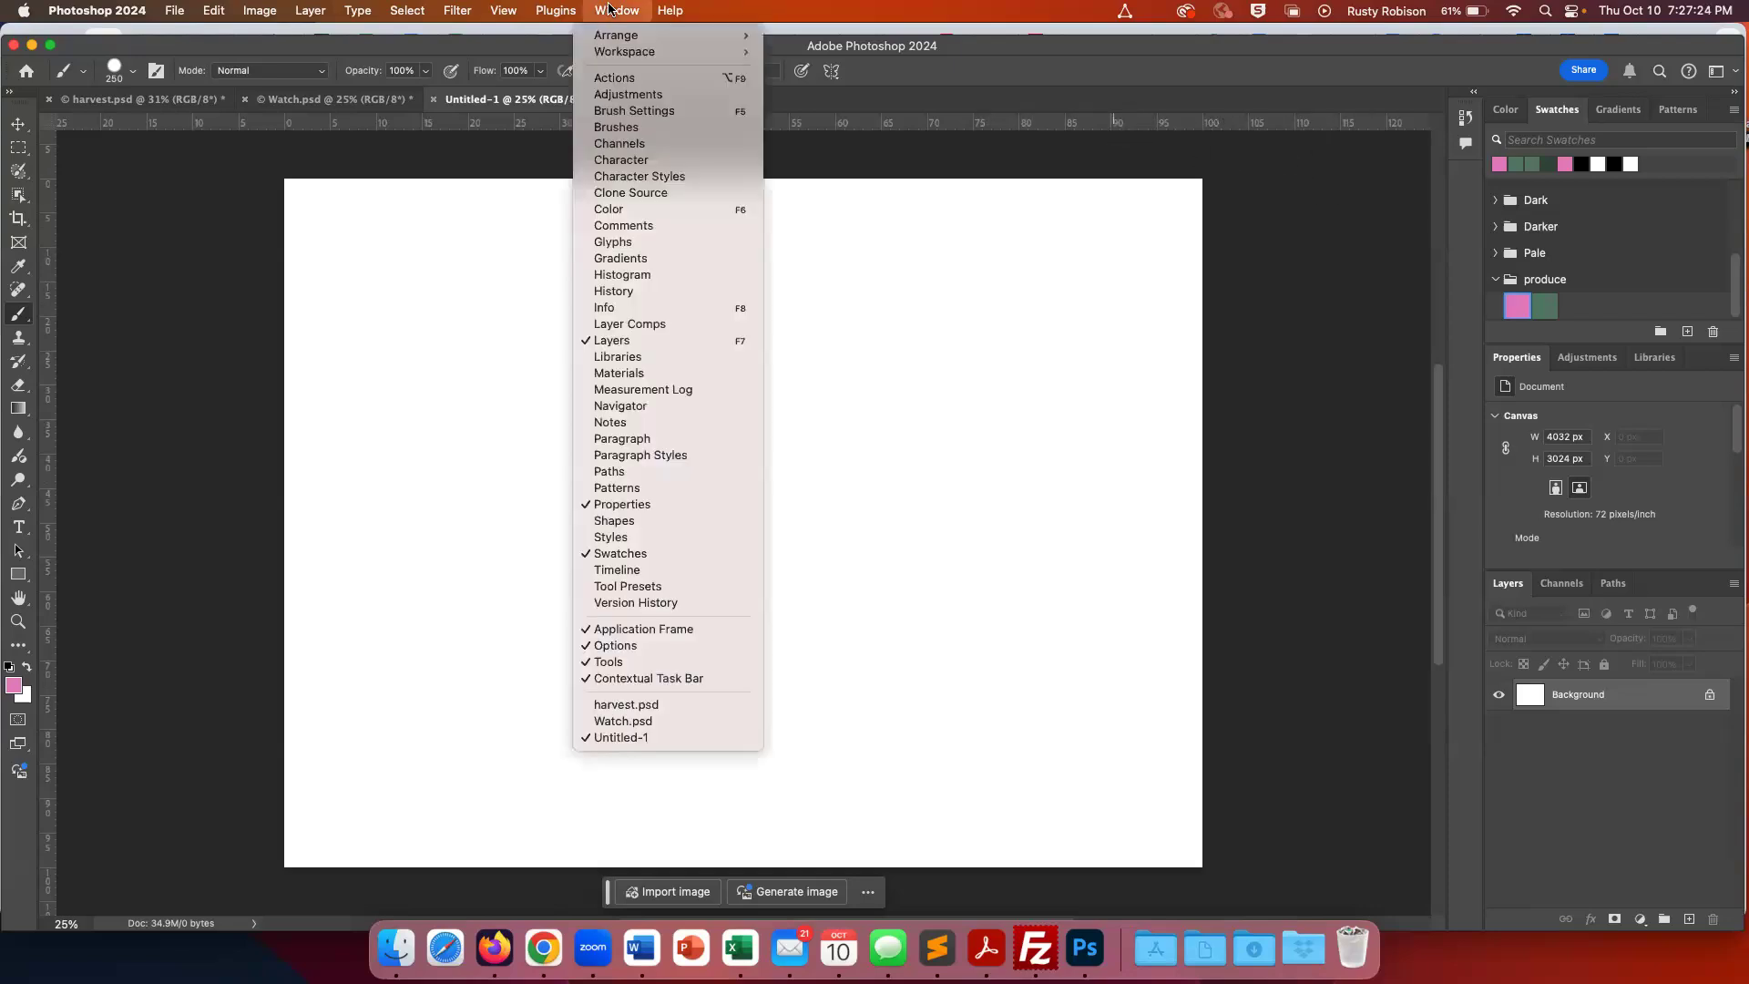
left_click(616, 111)
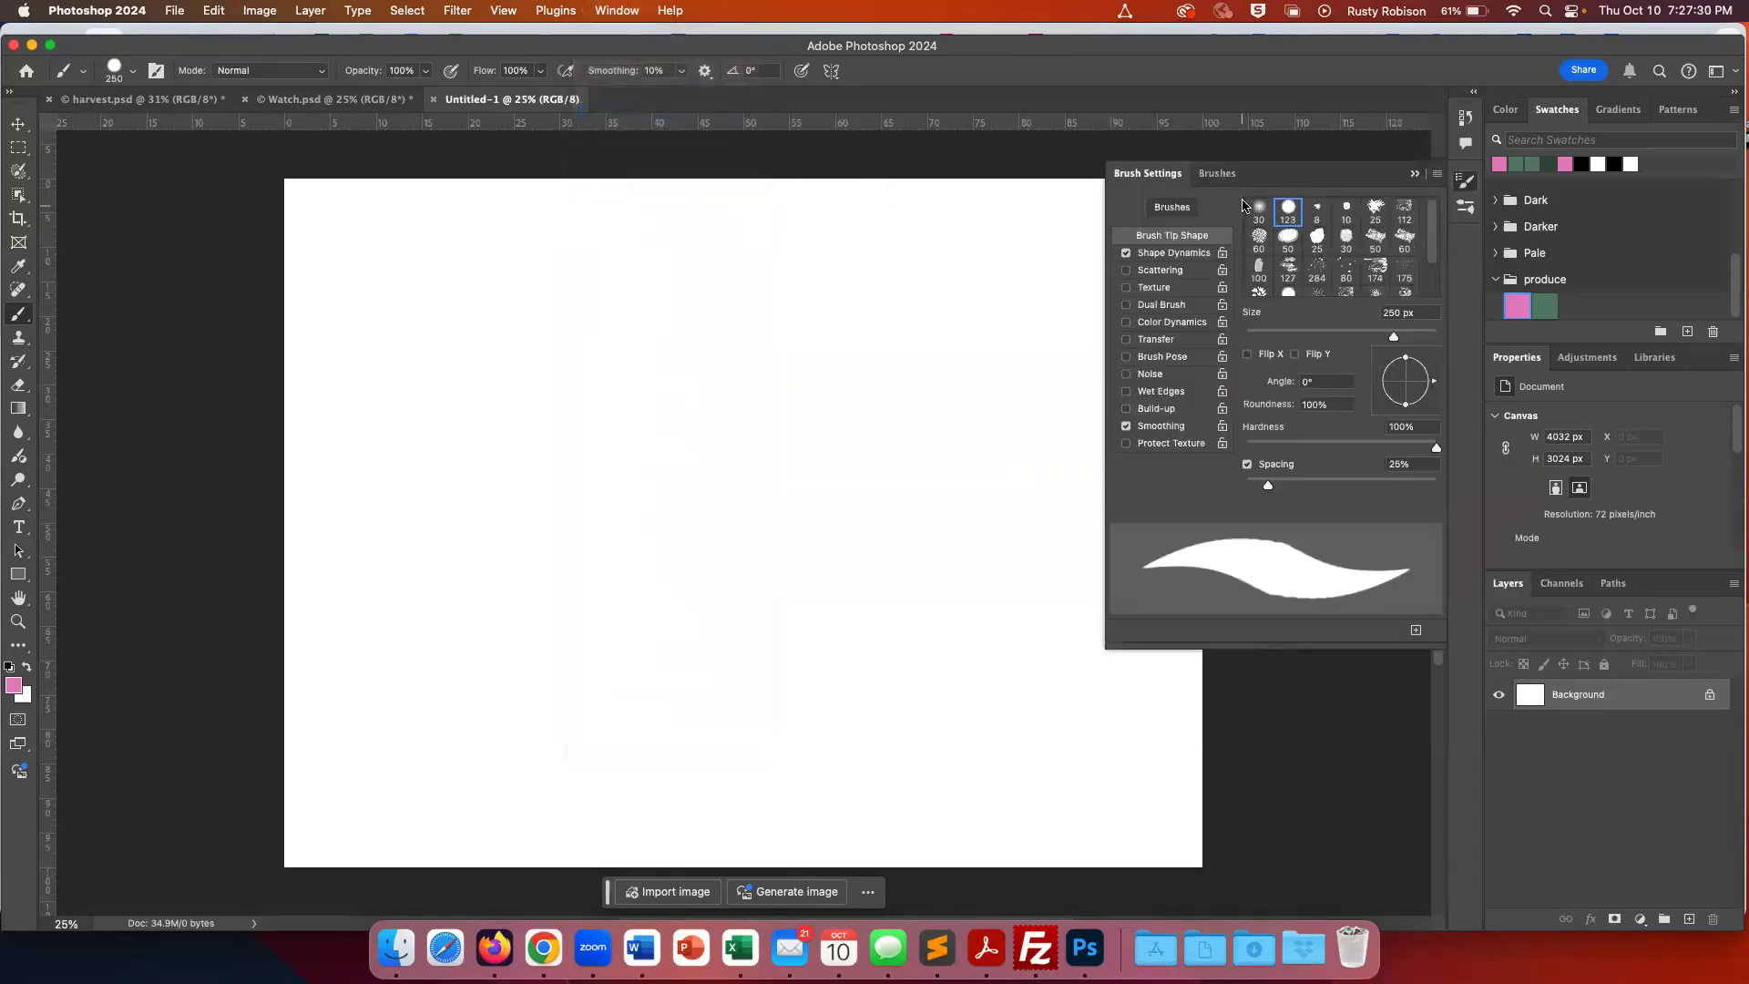
Paint a thick pink zigzag stroke across the canvas with the hard 250 px brush, and undo it
mouse_move(1291, 169)
left_mouse_down()
mouse_move(1304, 201)
mouse_move(1358, 164)
mouse_move(1254, 213)
mouse_move(1275, 207)
left_mouse_up()
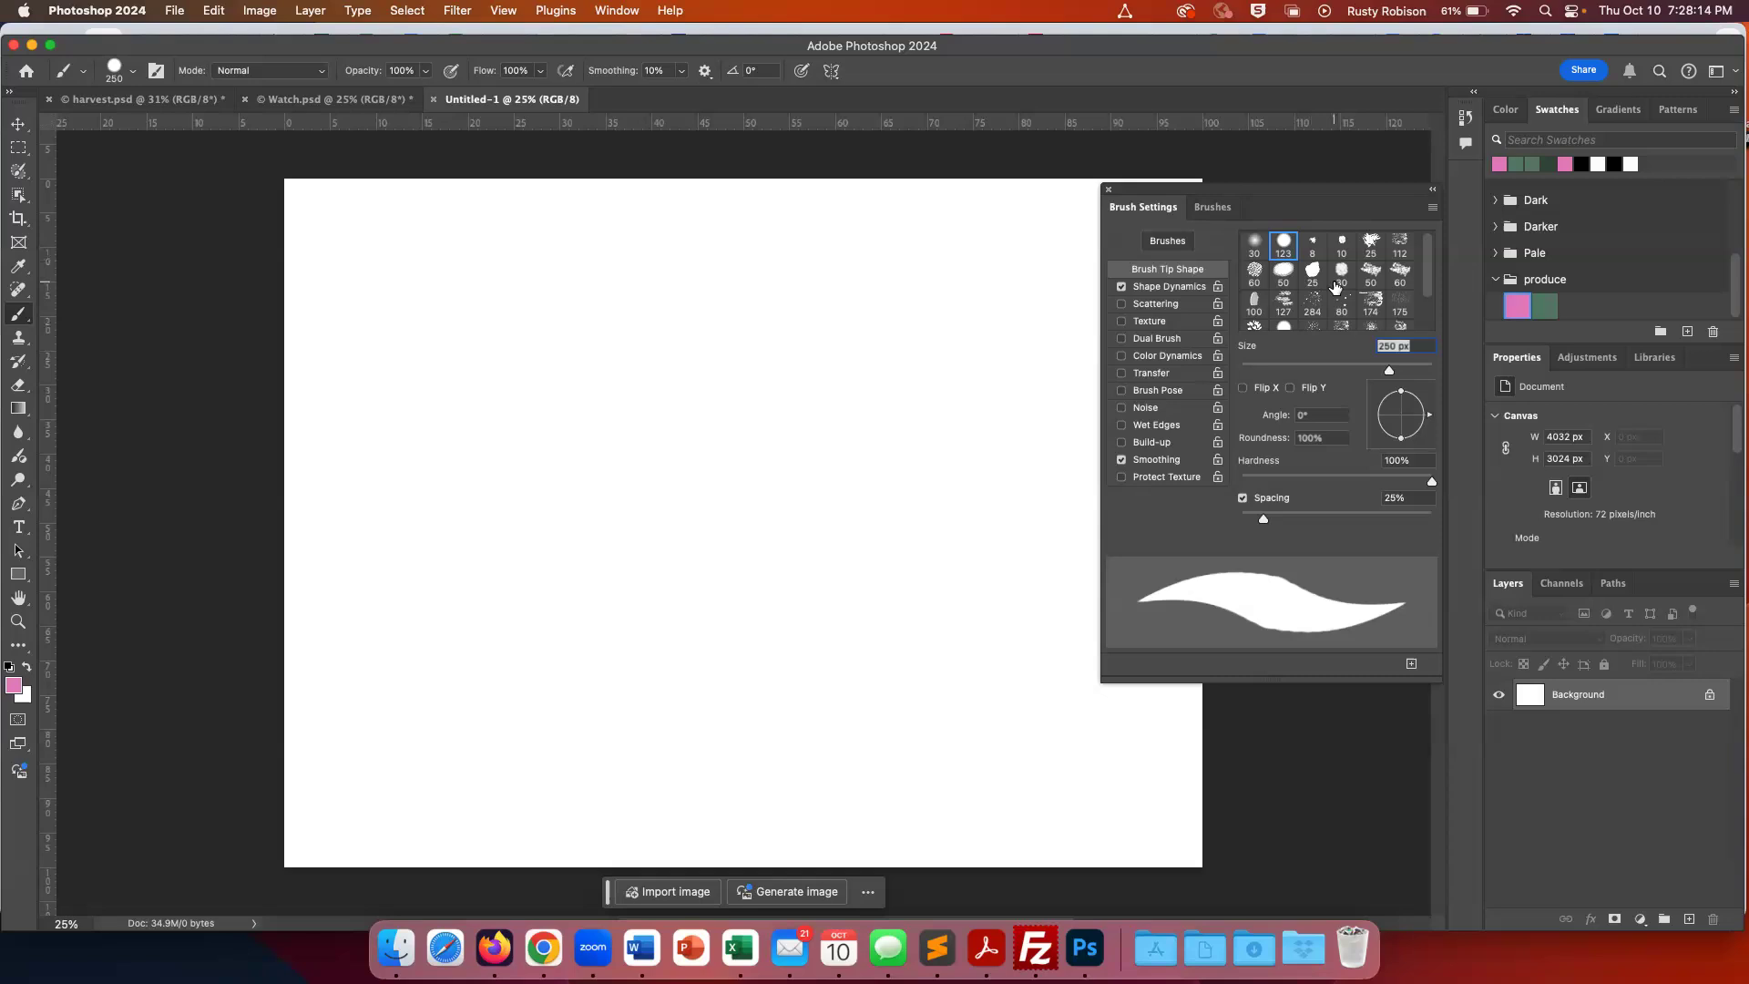
scroll(1335, 287, "down", 2)
scroll(1335, 287, "up", 2)
mouse_move(451, 342)
left_mouse_down()
mouse_move(794, 483)
mouse_move(856, 540)
mouse_move(881, 351)
mouse_move(421, 649)
left_mouse_up()
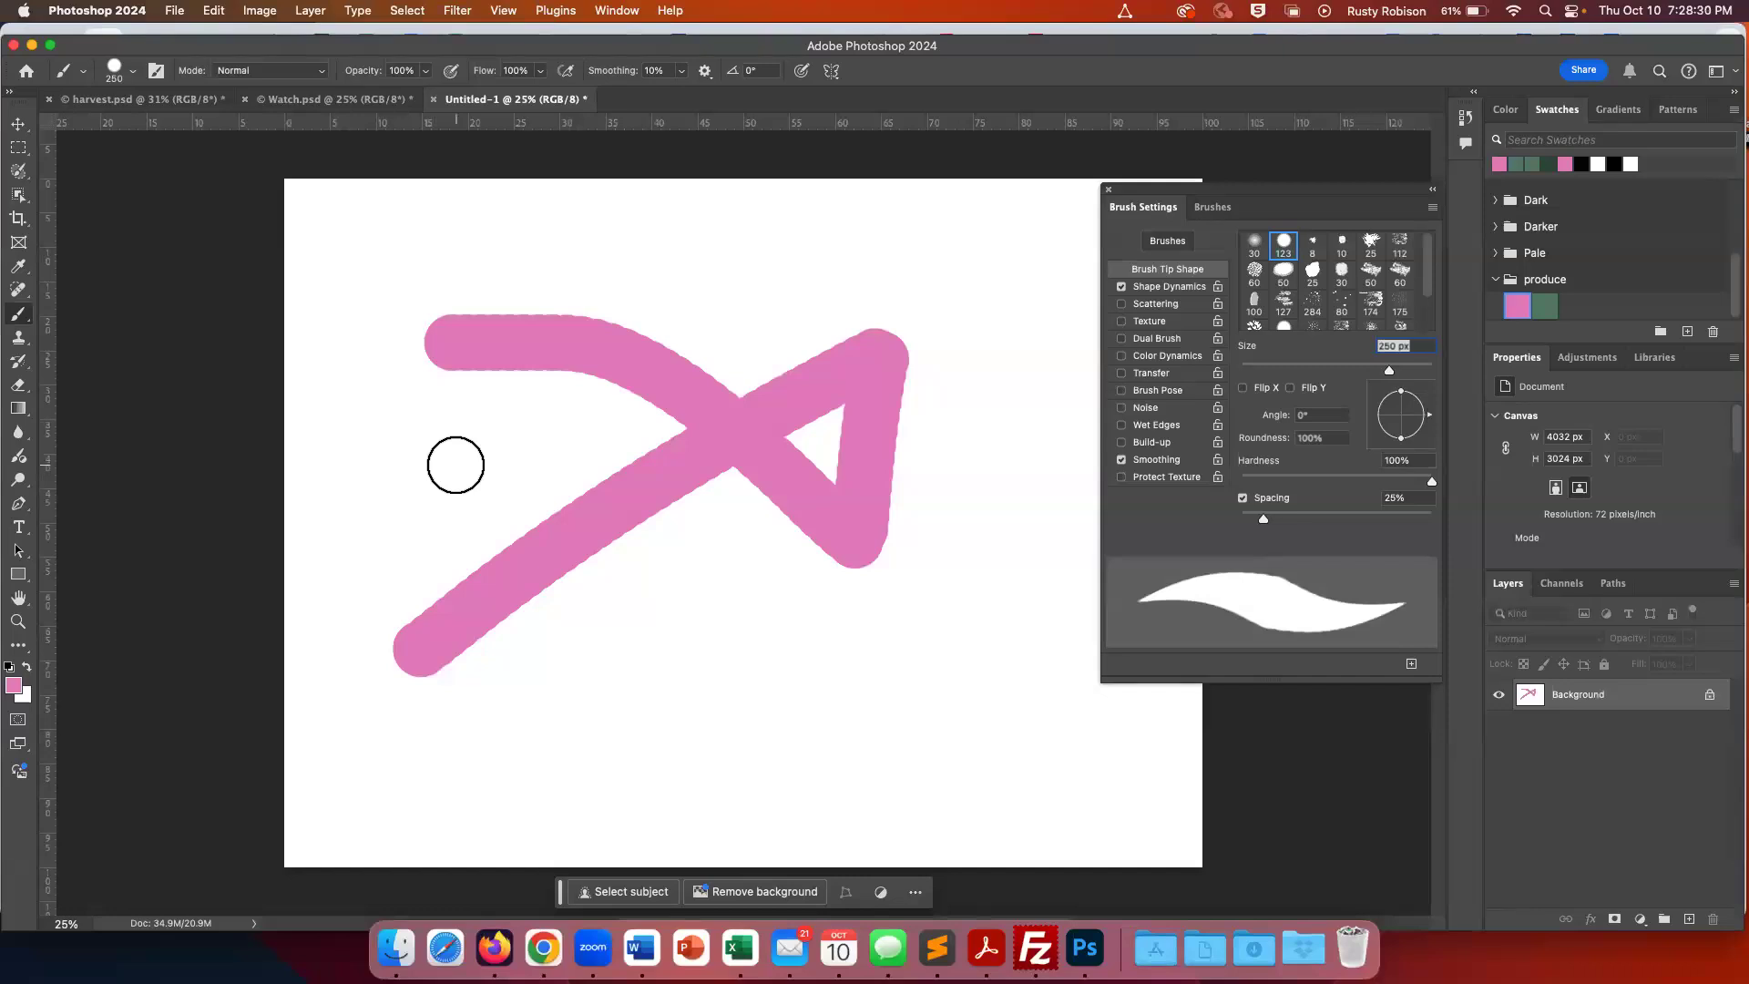
key("super+z")
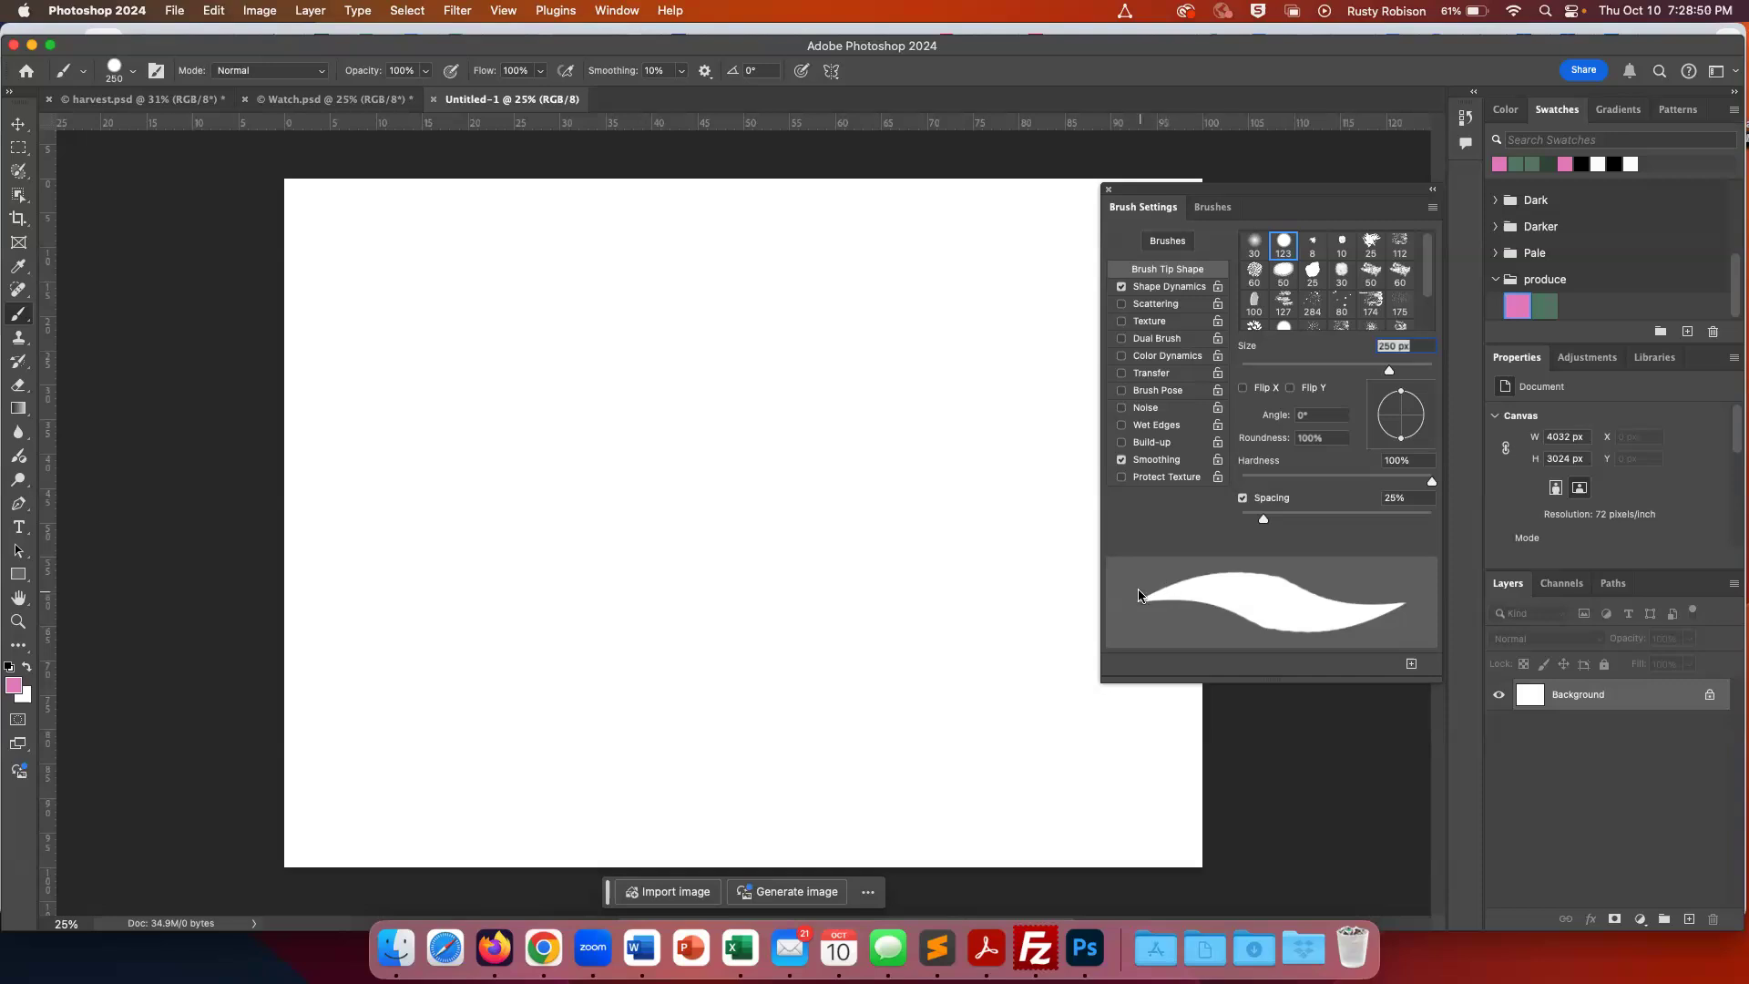
Switch to Finder and preview the Screenshot 2024-10-10 at 4.11.01 PM image in the Desktop folder
key("super+Tab")
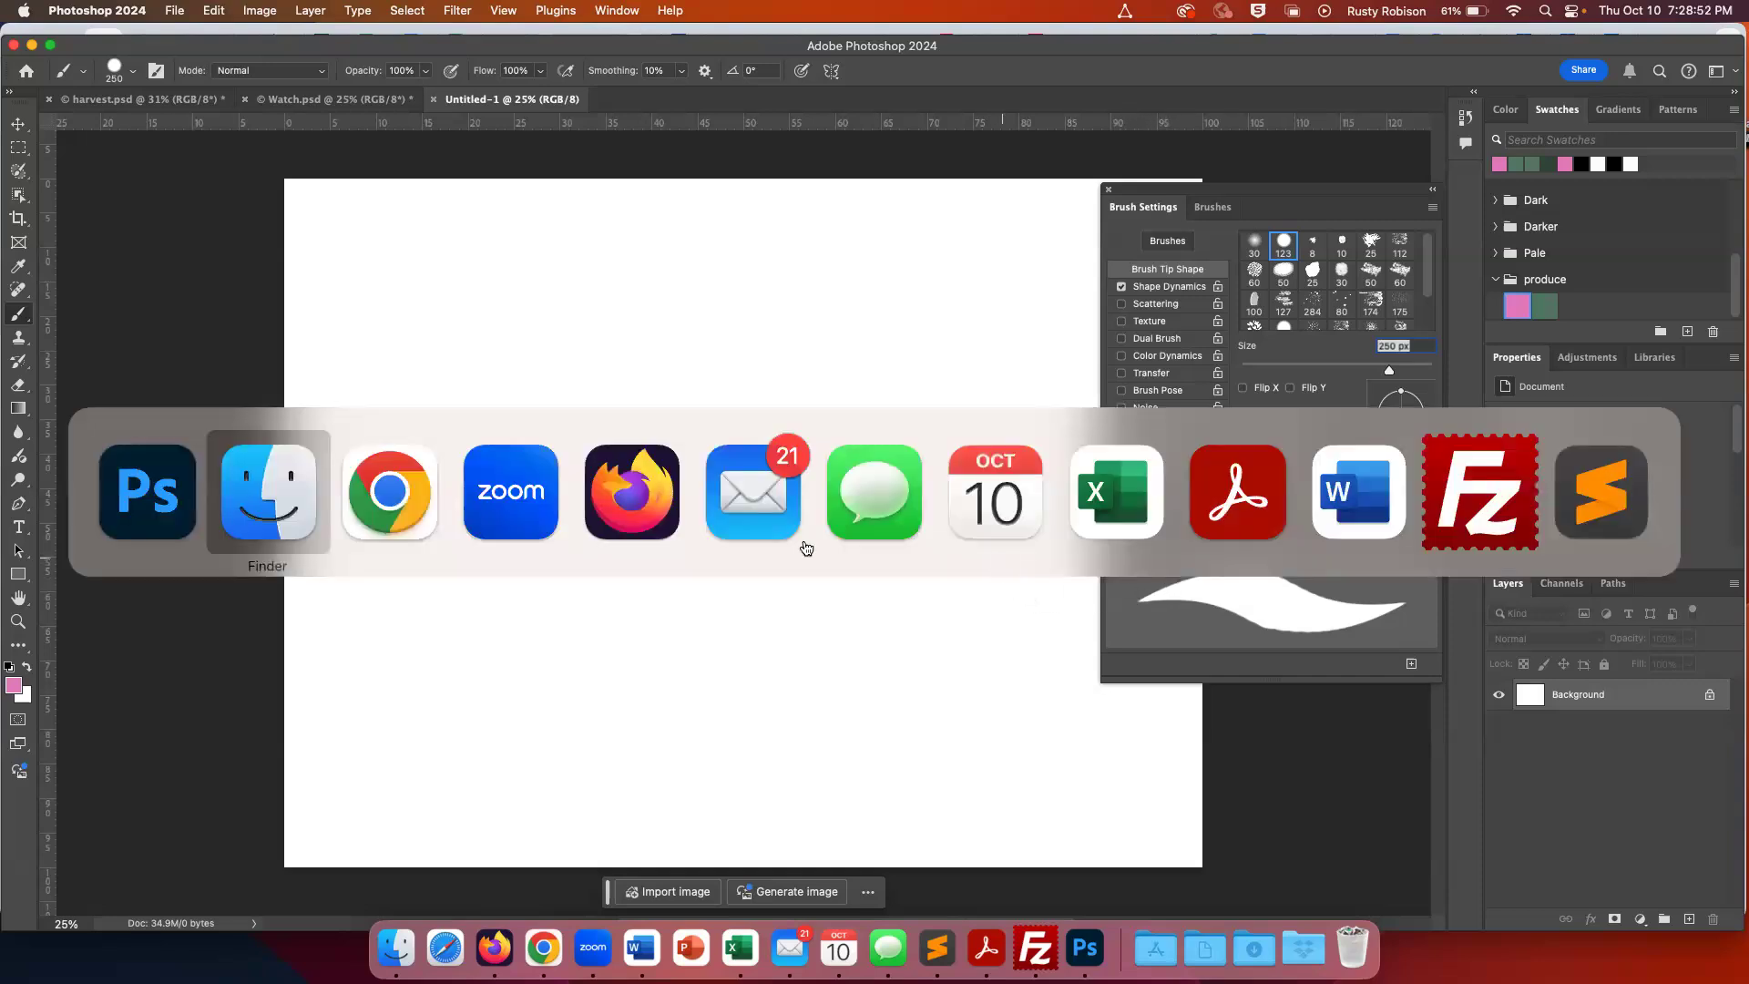
left_click(392, 505)
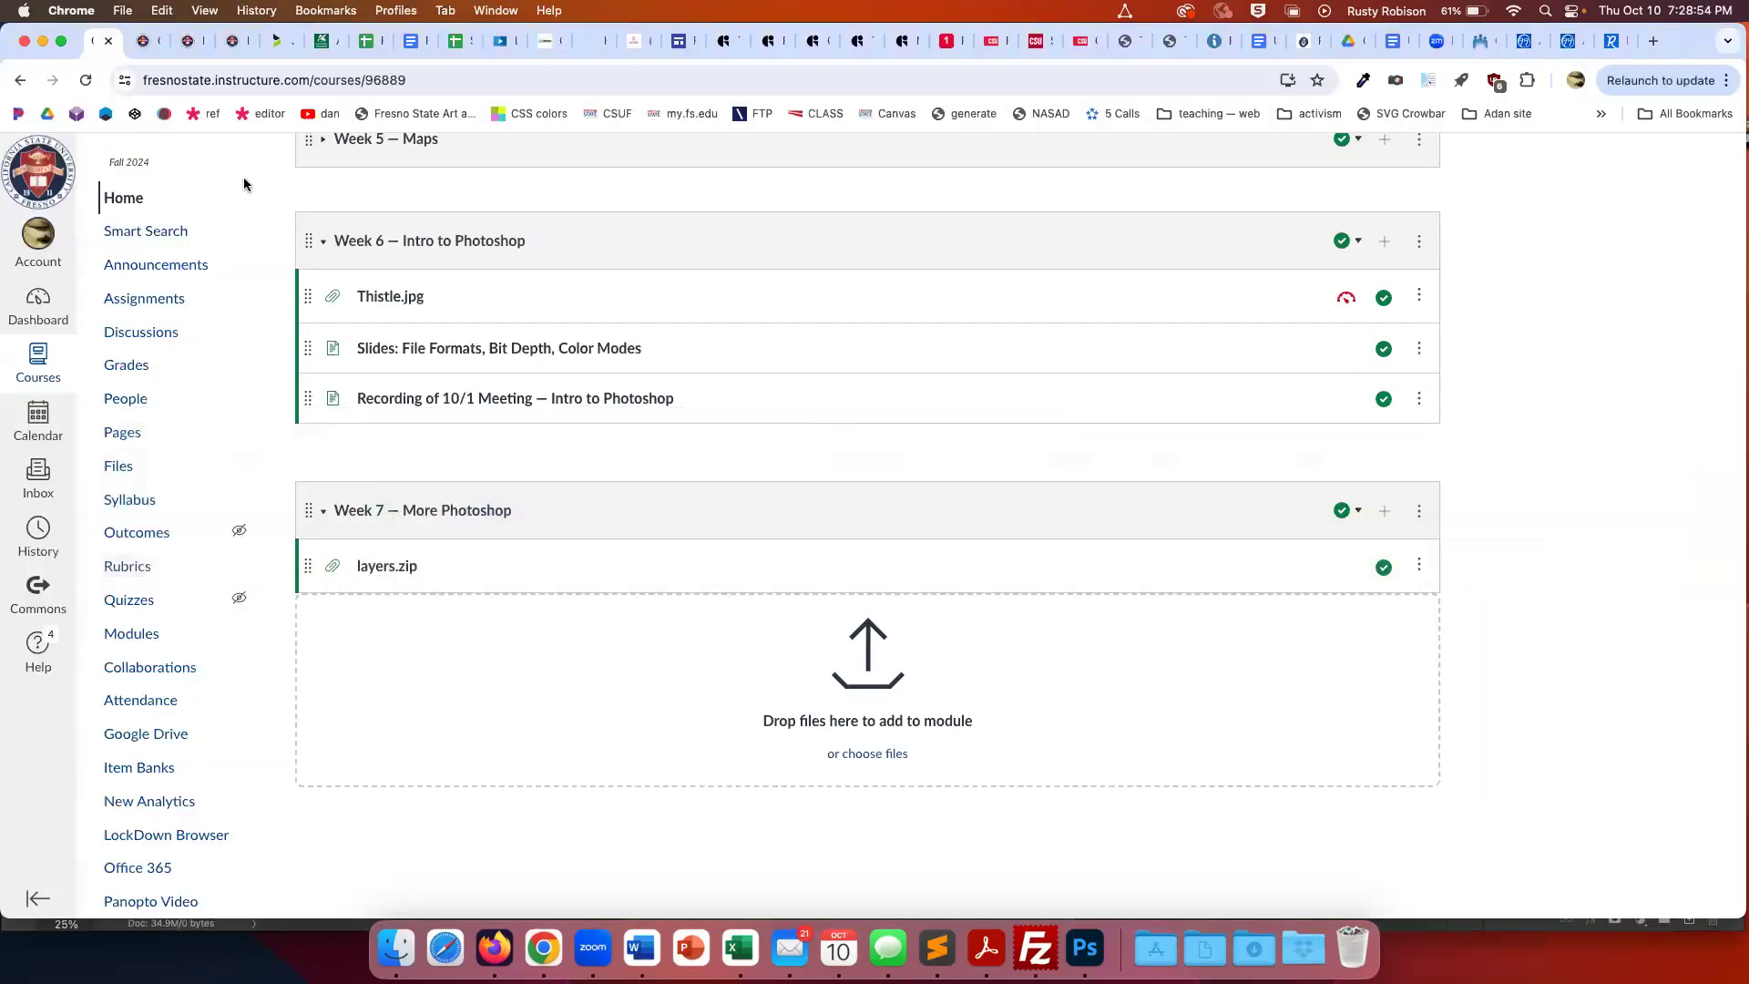
key("super+Tab")
key("super+Tab")
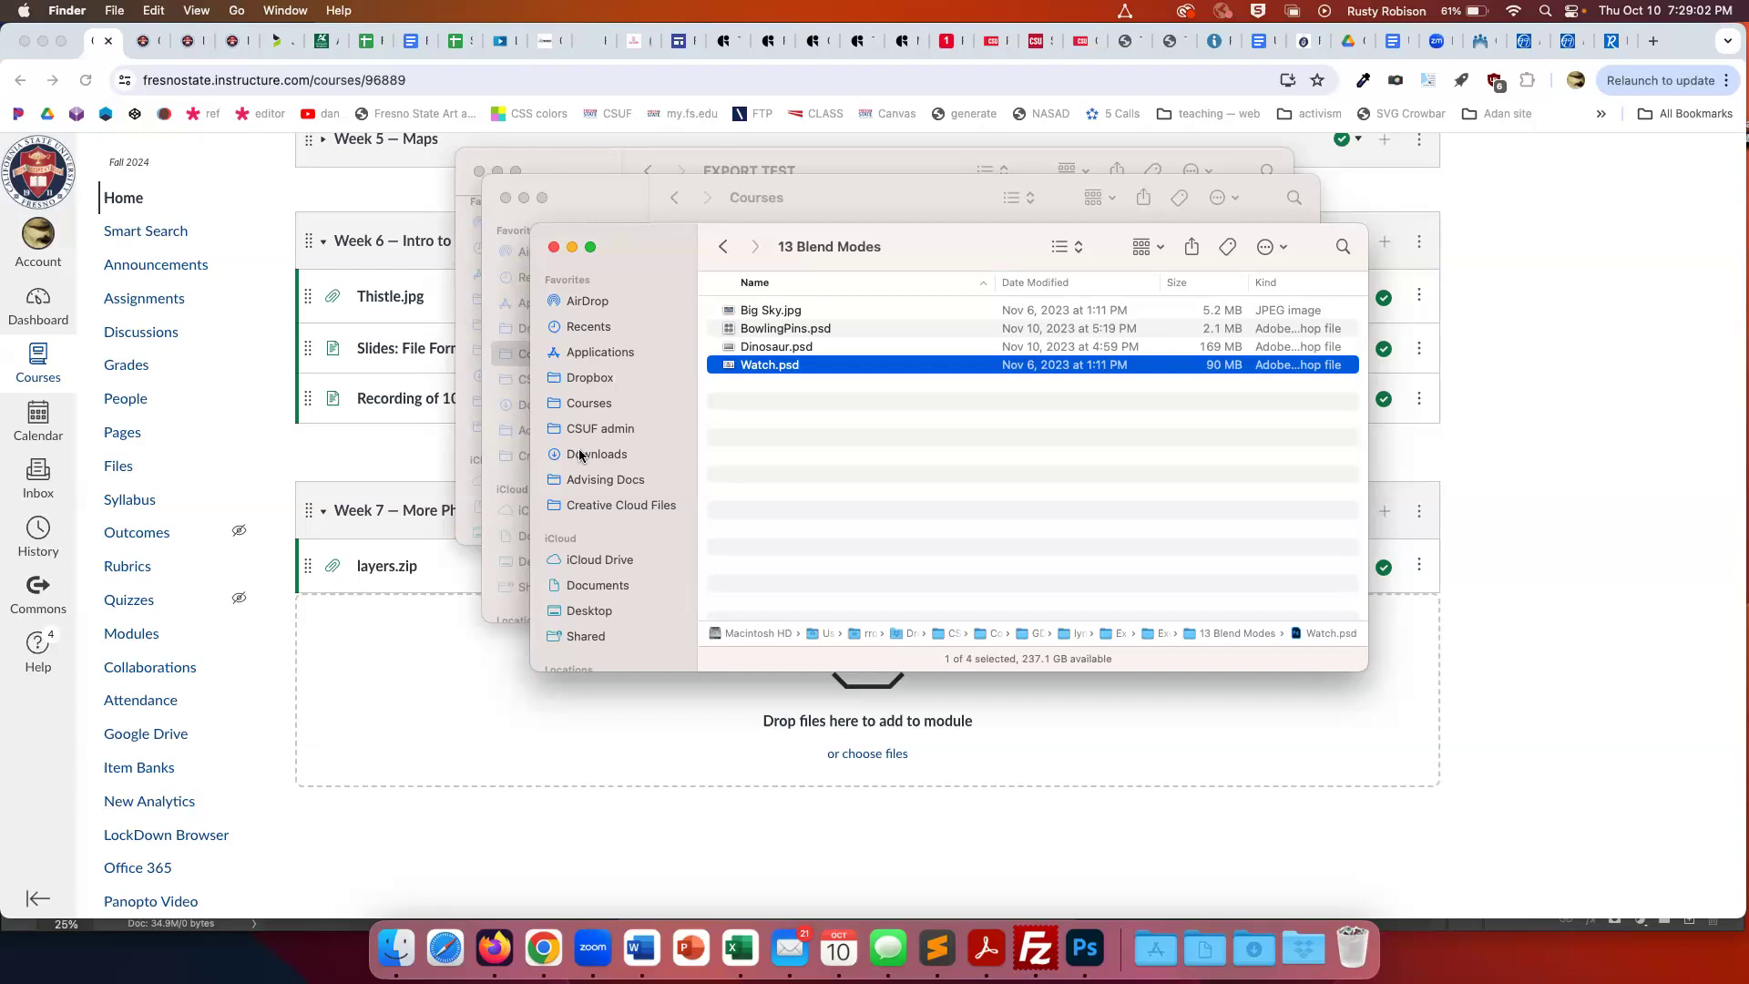
left_click(580, 610)
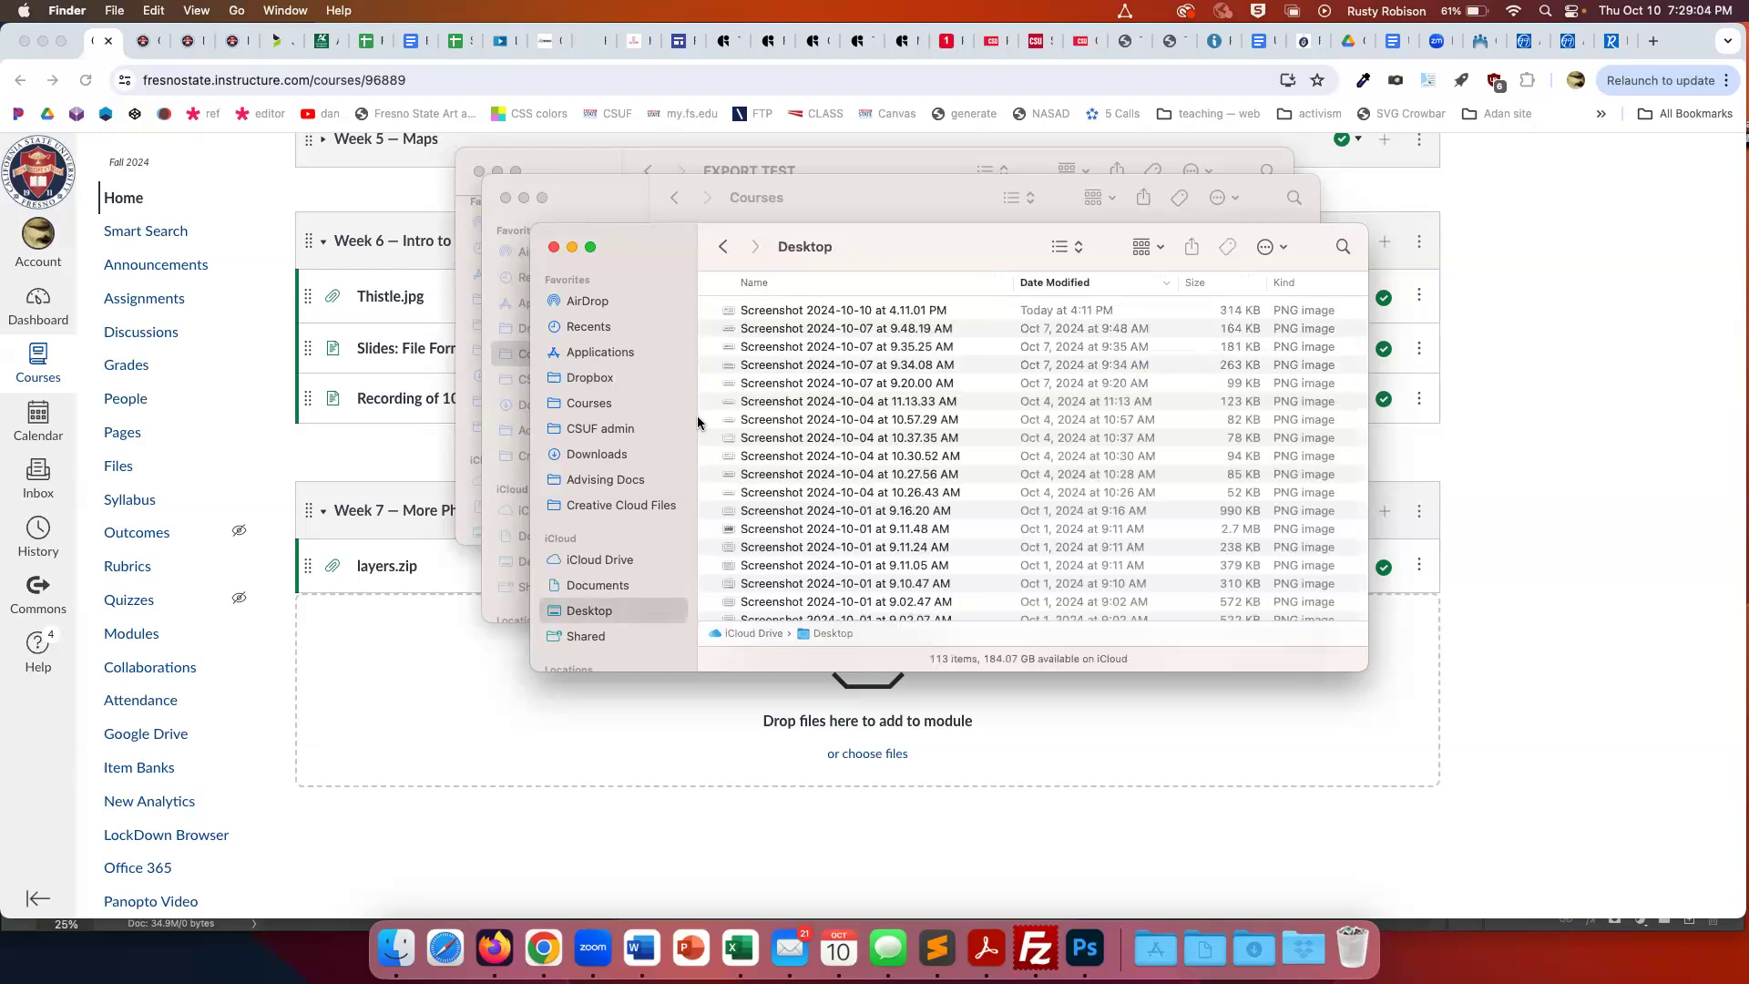
left_click(743, 312)
key("space")
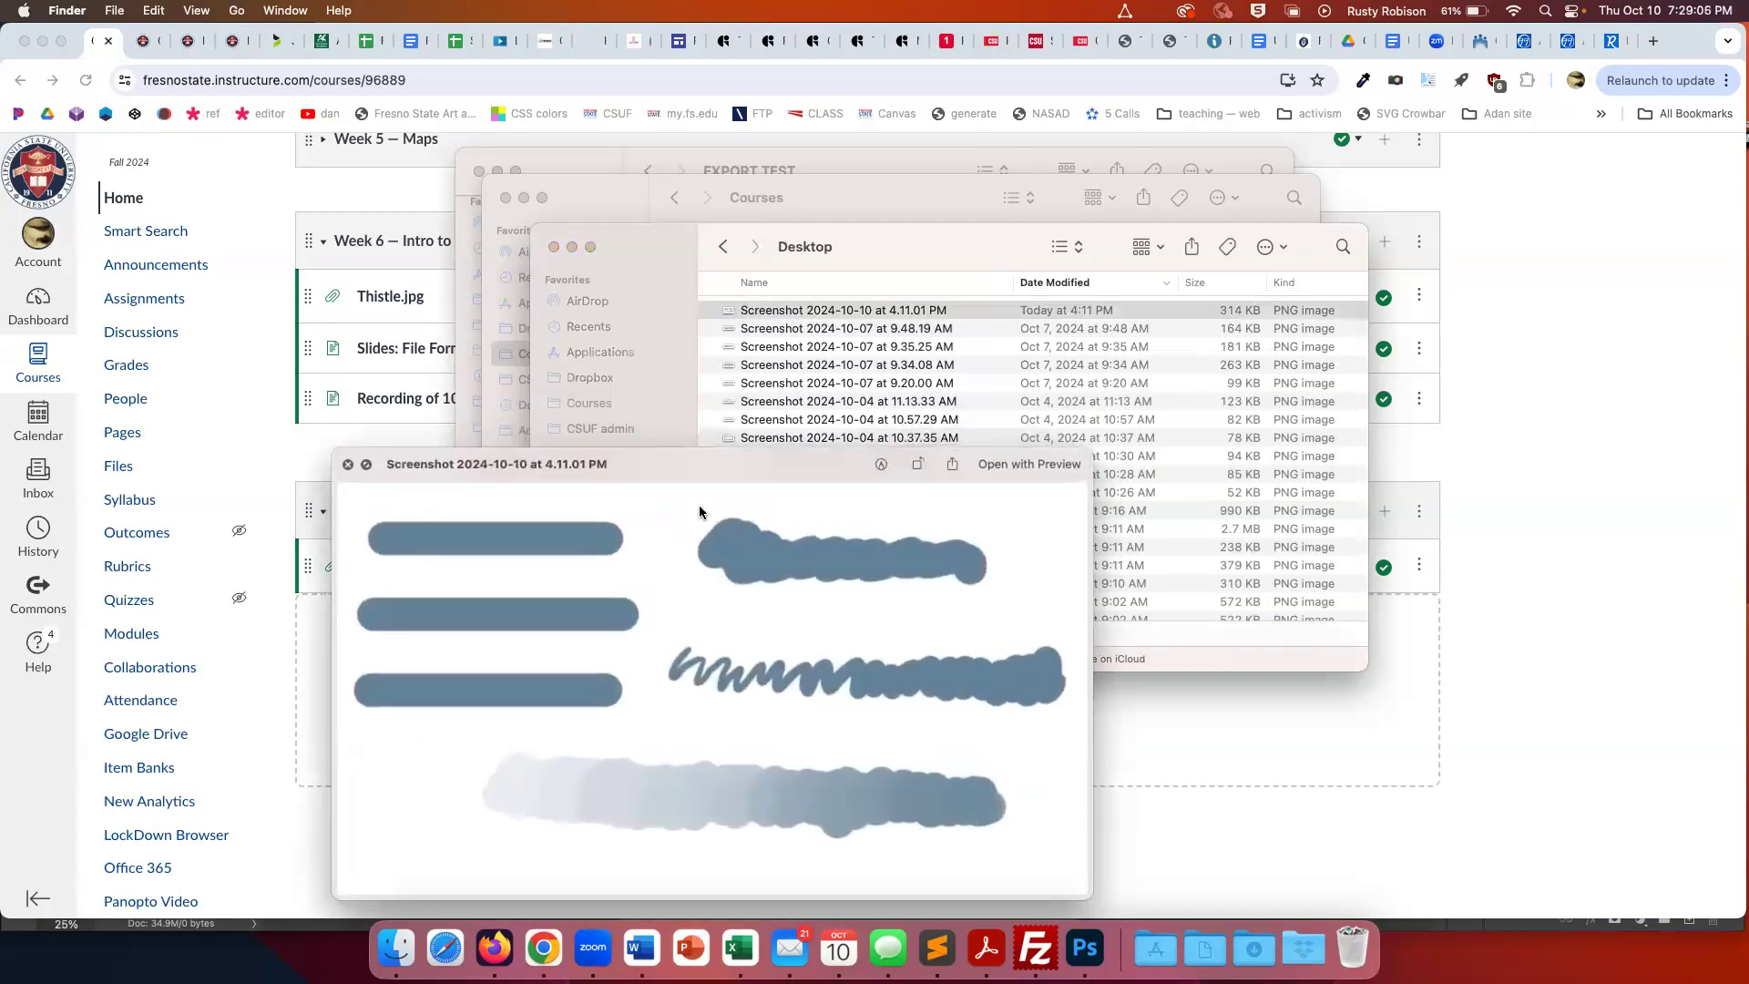
left_click_drag(719, 464, 816, 312)
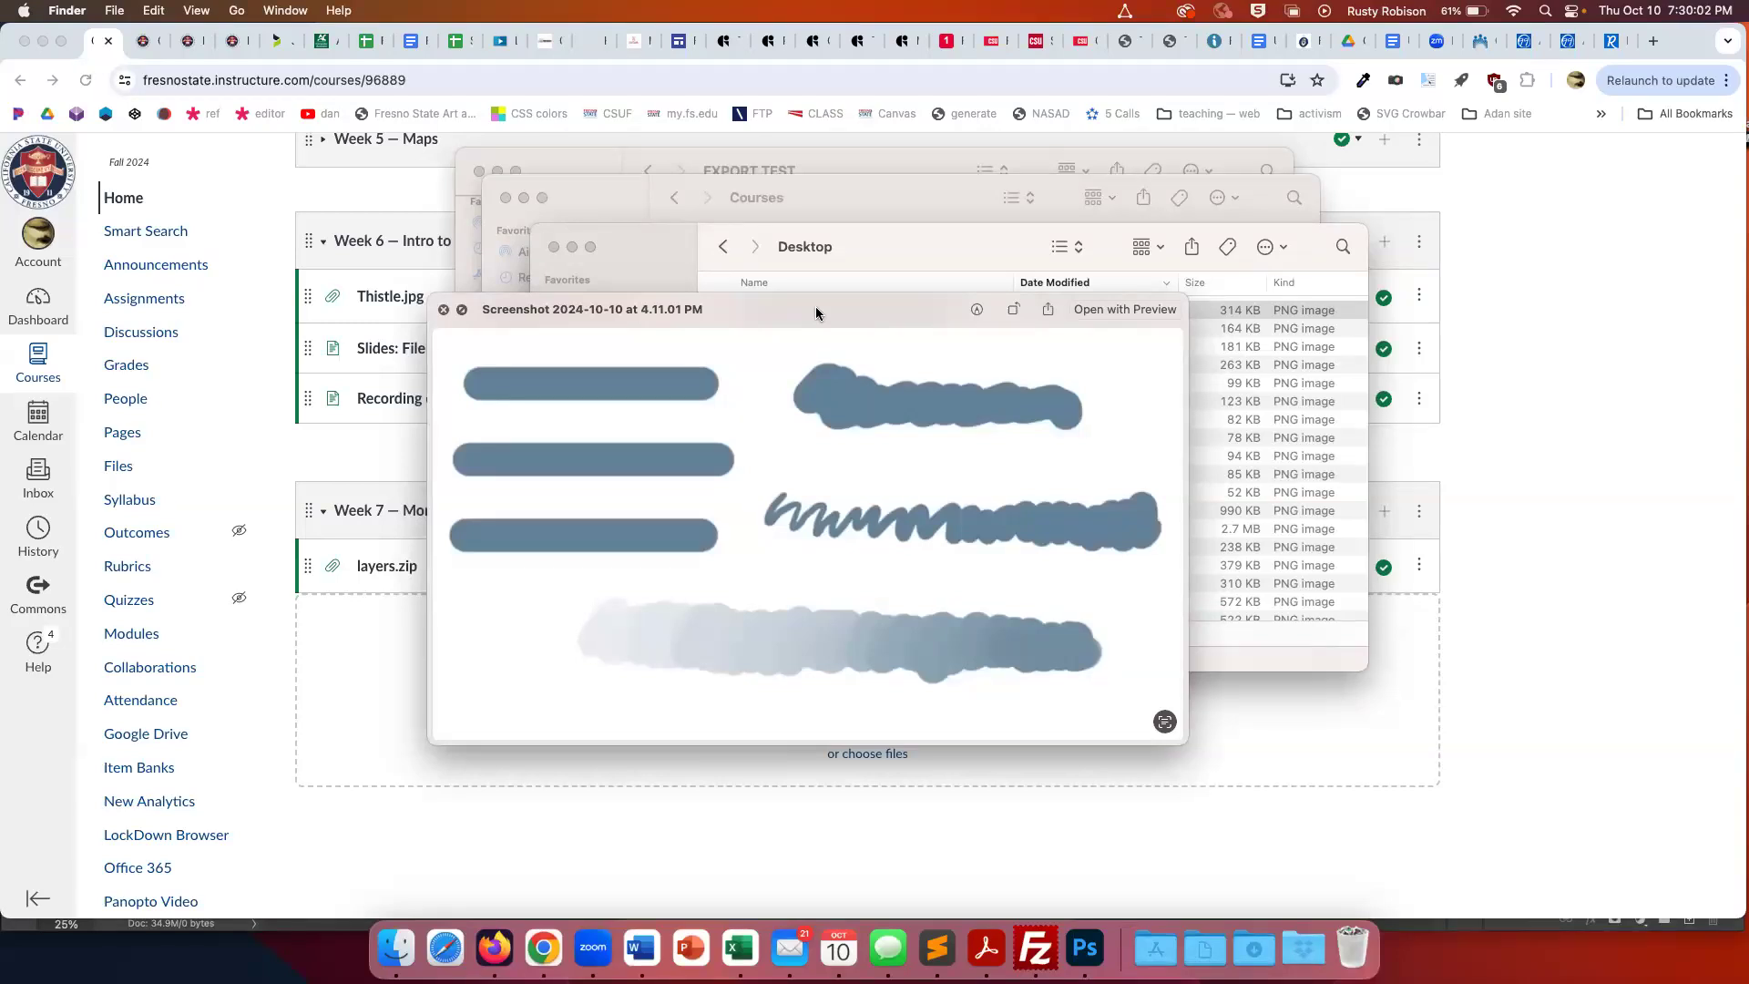
key("space")
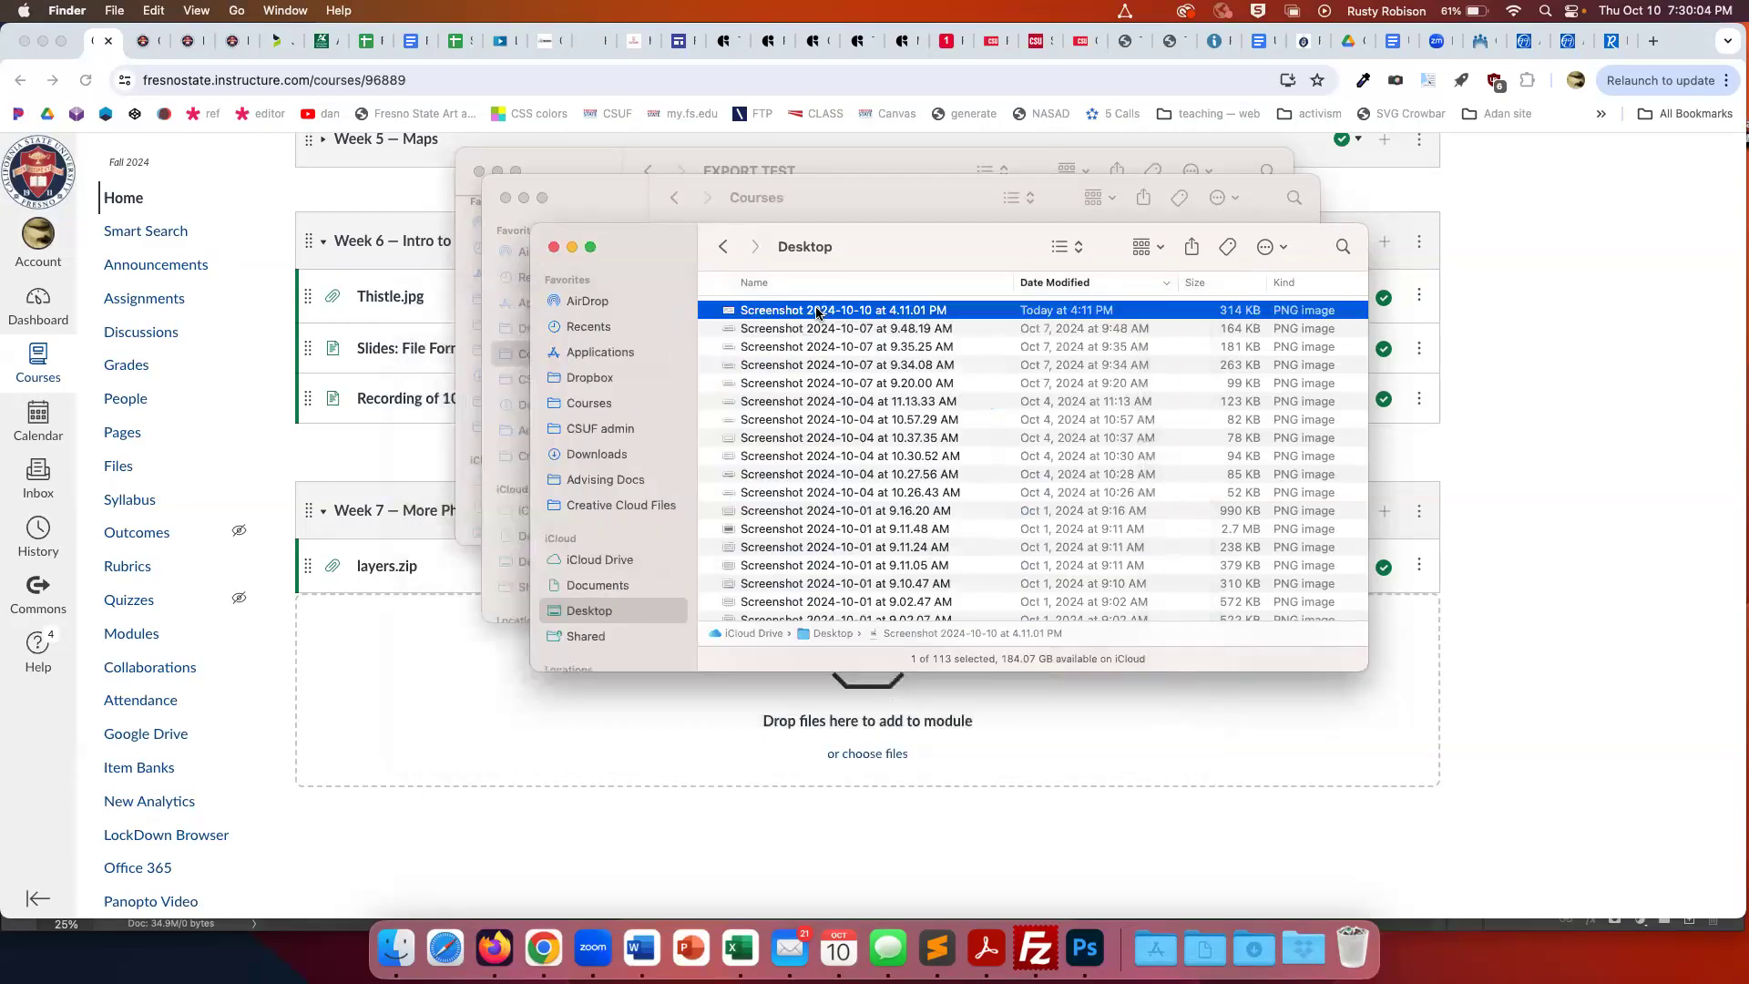
Return to Photoshop and paint a straight vertical pink stroke continued by connected straight segments across the canvas
key("super+Tab")
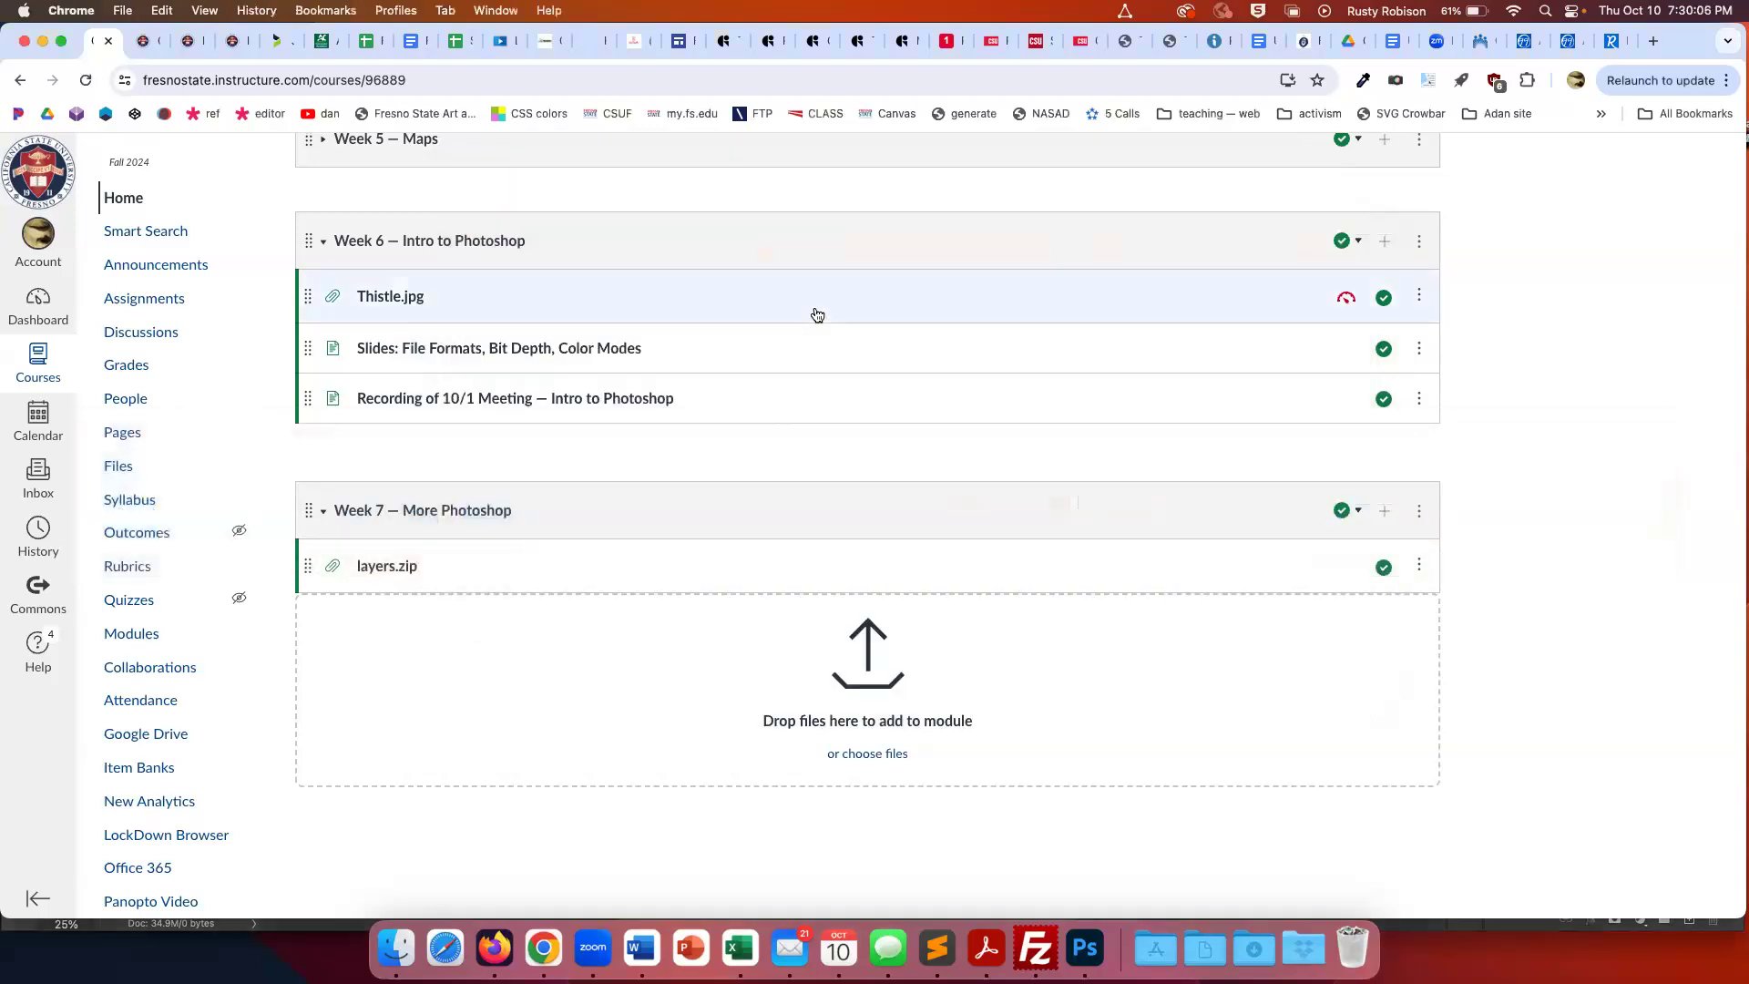
key("super+Tab")
key("Tab")
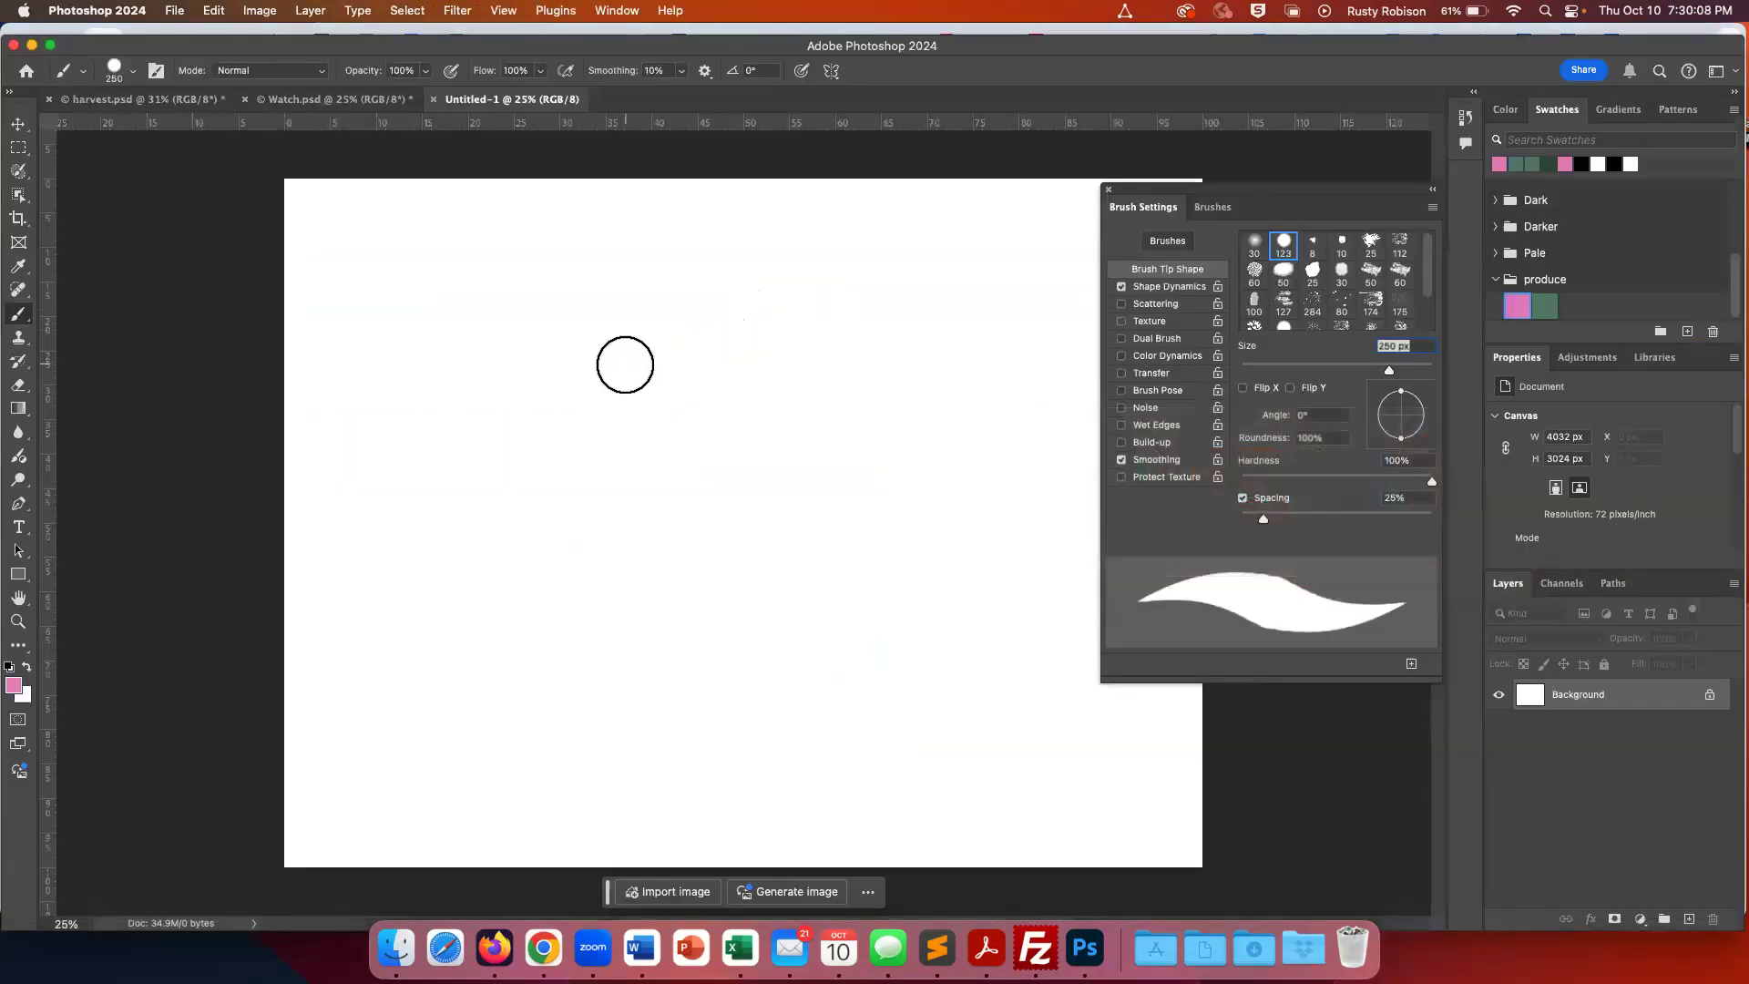
mouse_move(403, 251)
left_mouse_down()
mouse_move(397, 538)
mouse_move(426, 614)
mouse_move(432, 778)
left_mouse_up()
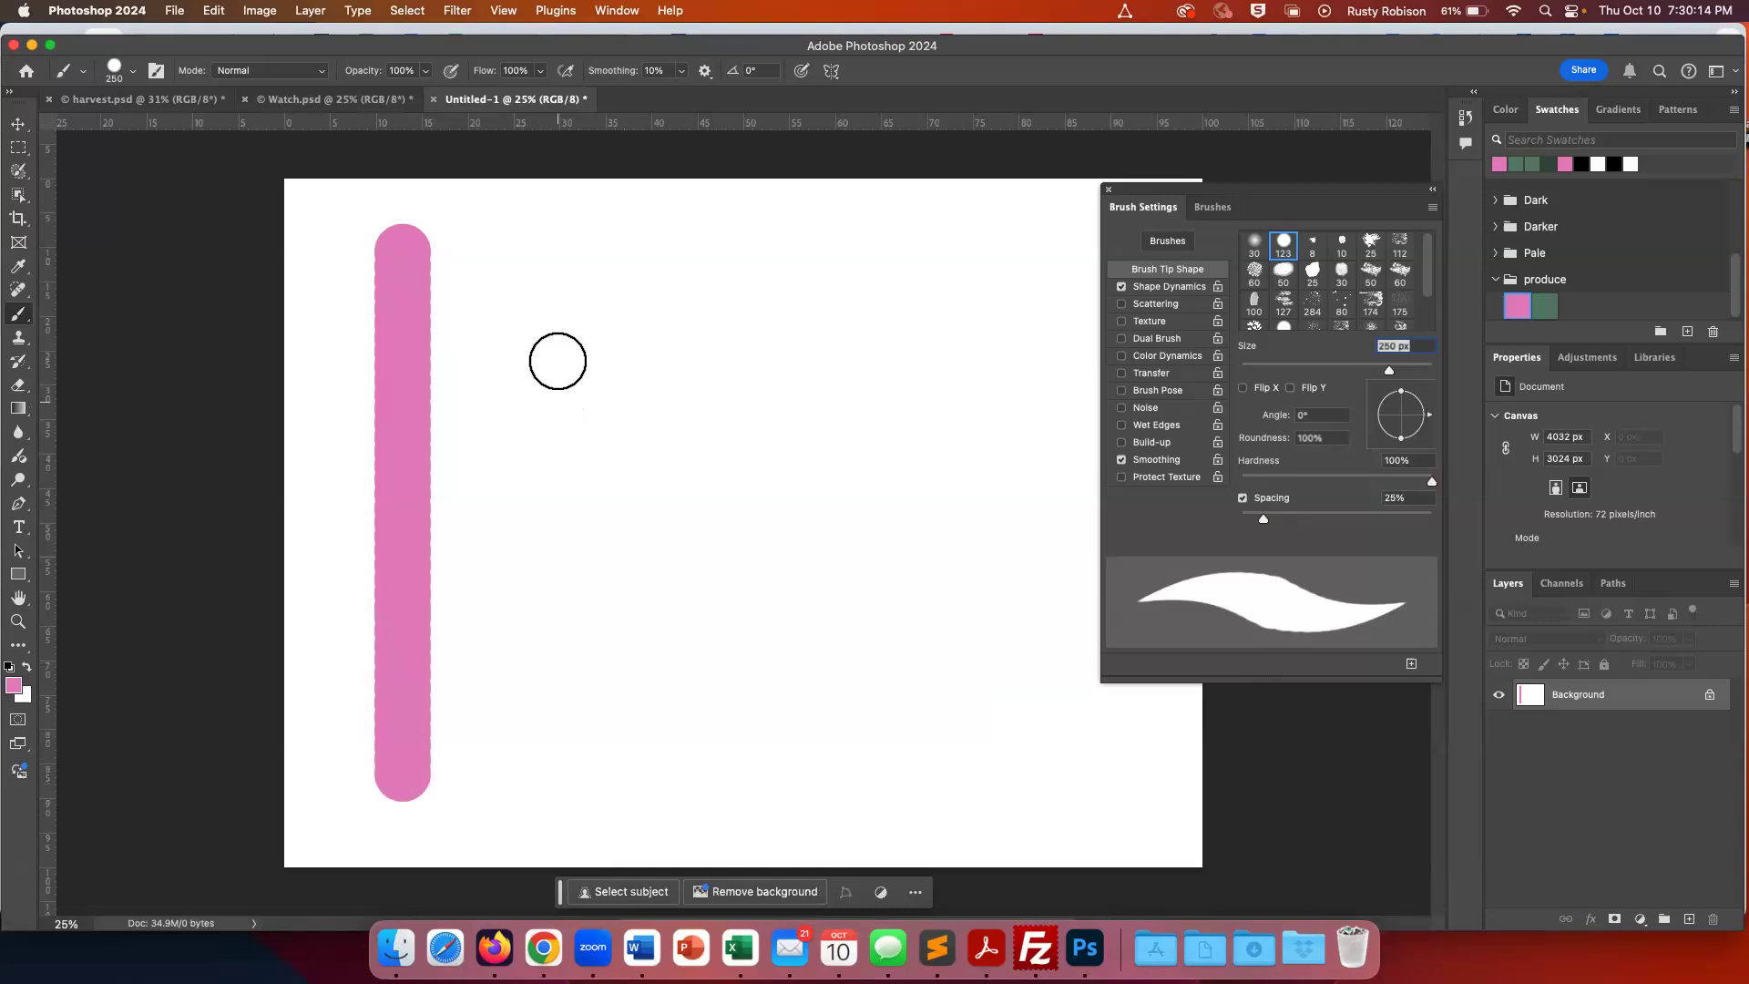
left_click(559, 250, "shift")
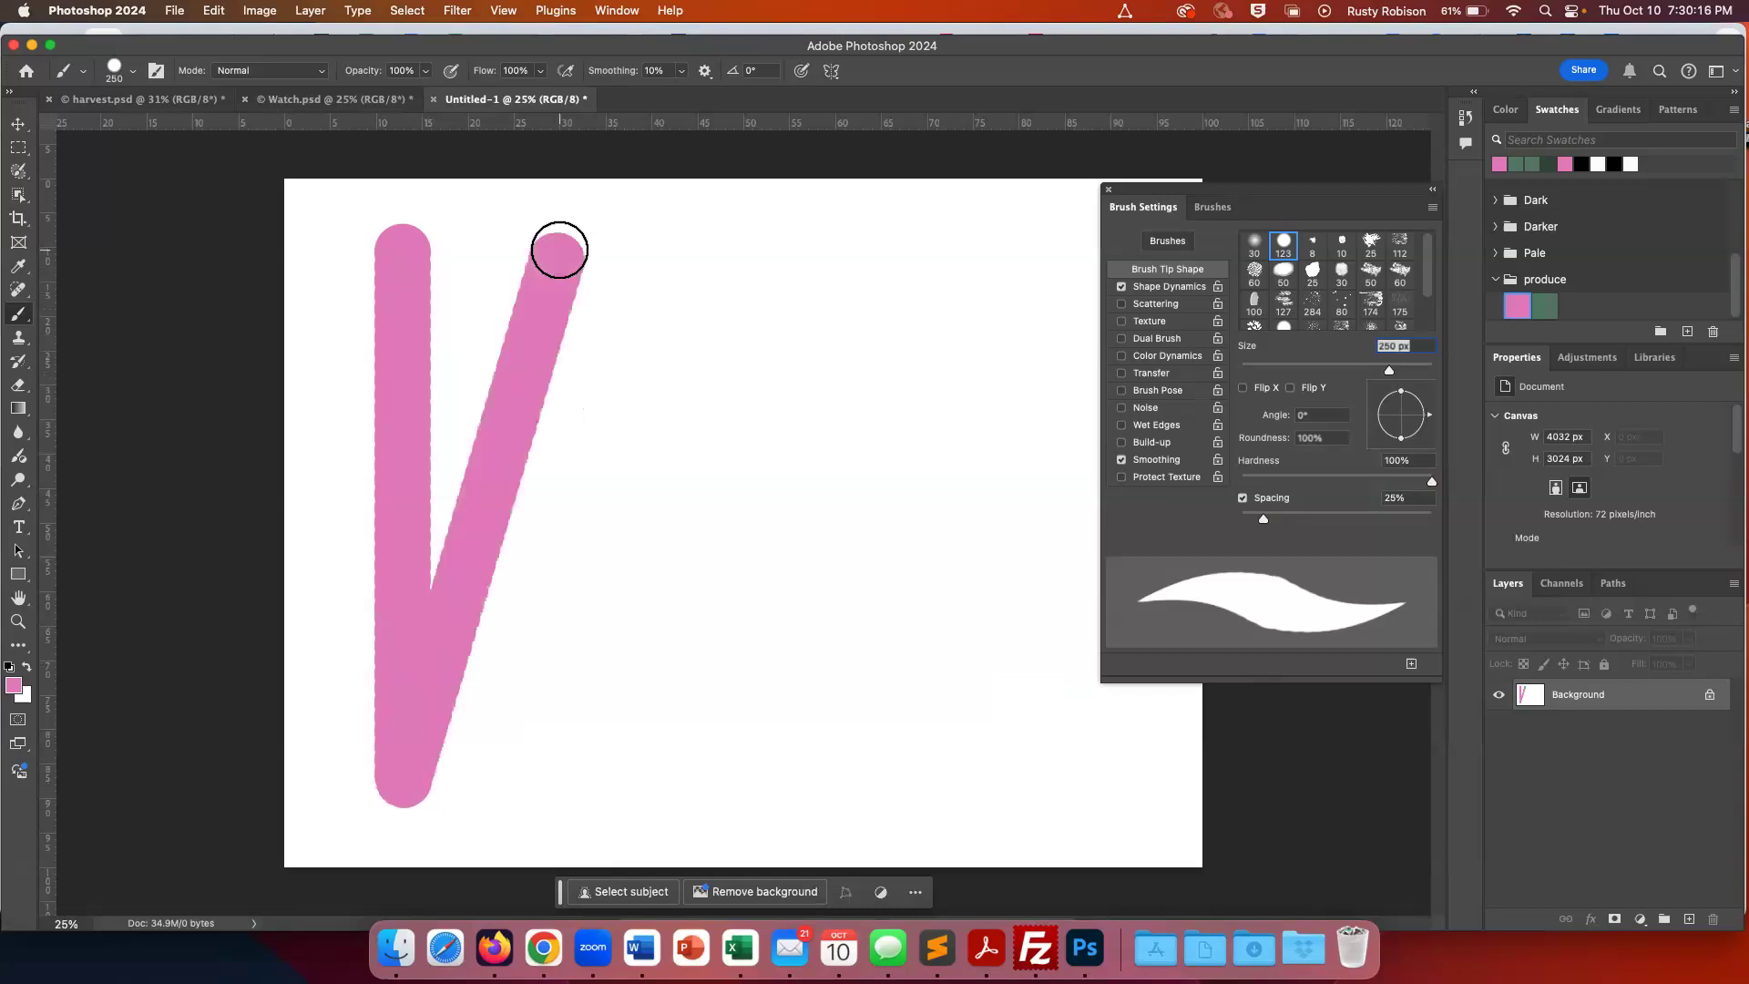
left_click(575, 789, "shift")
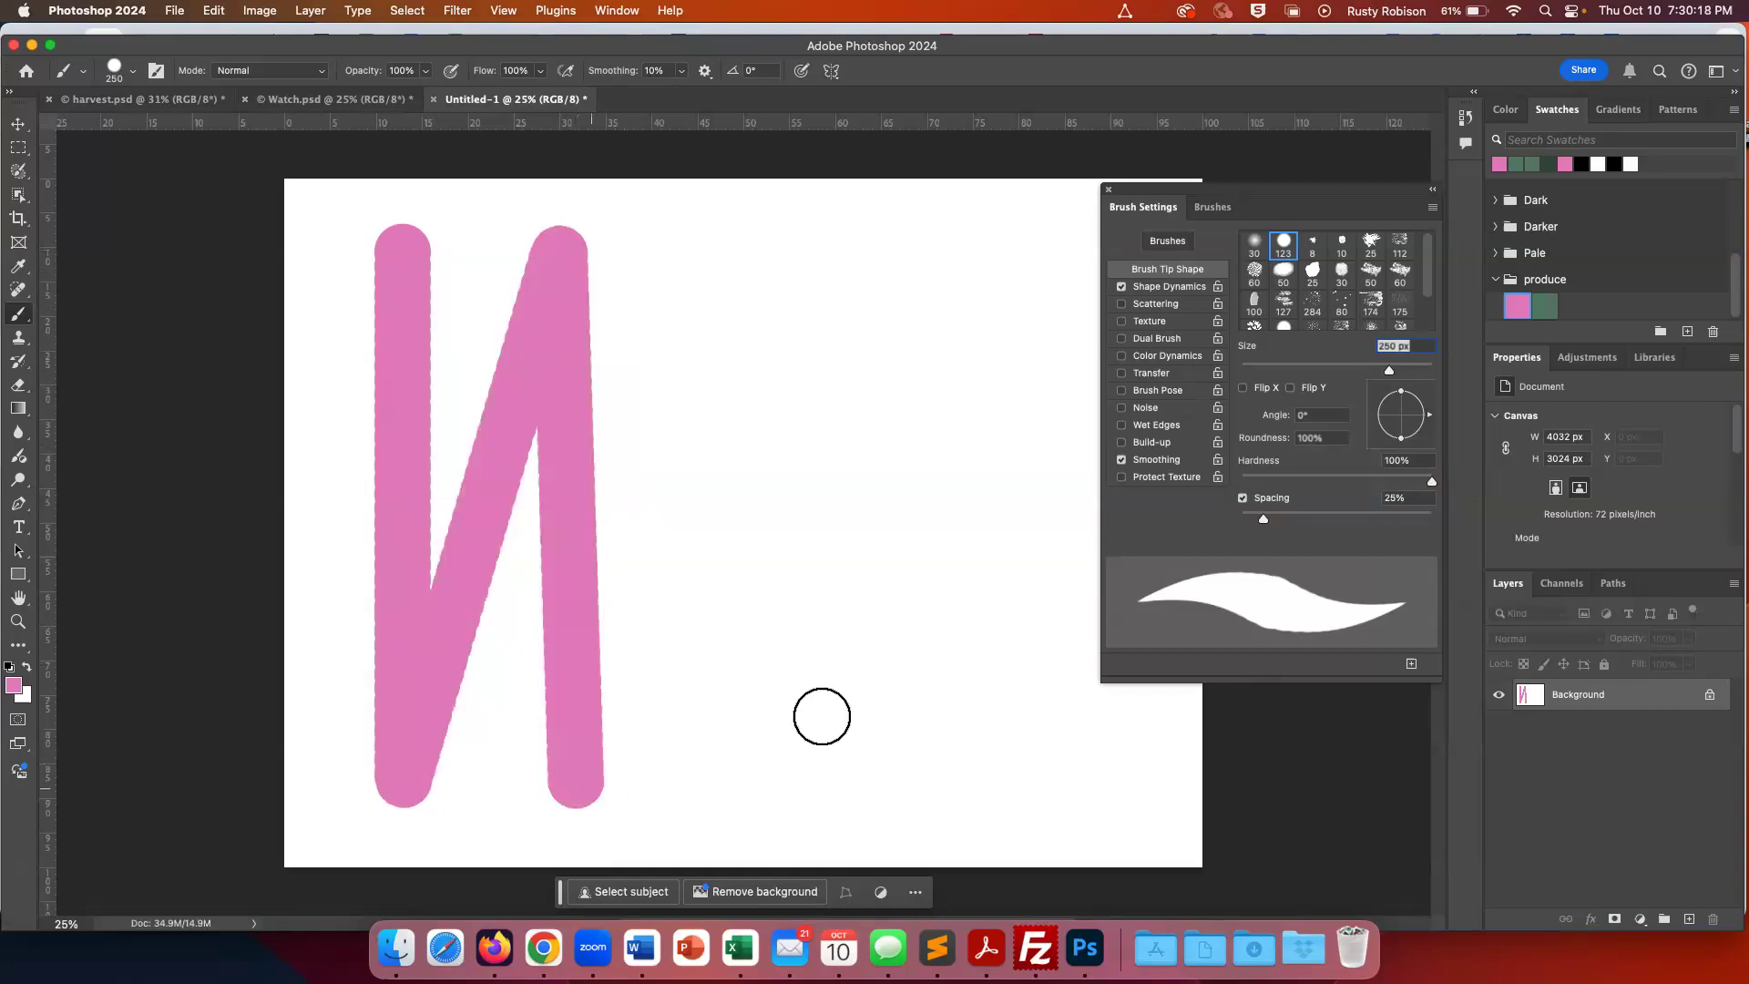
left_click(880, 754, "shift")
left_click(699, 588, "shift")
left_click(777, 367, "shift")
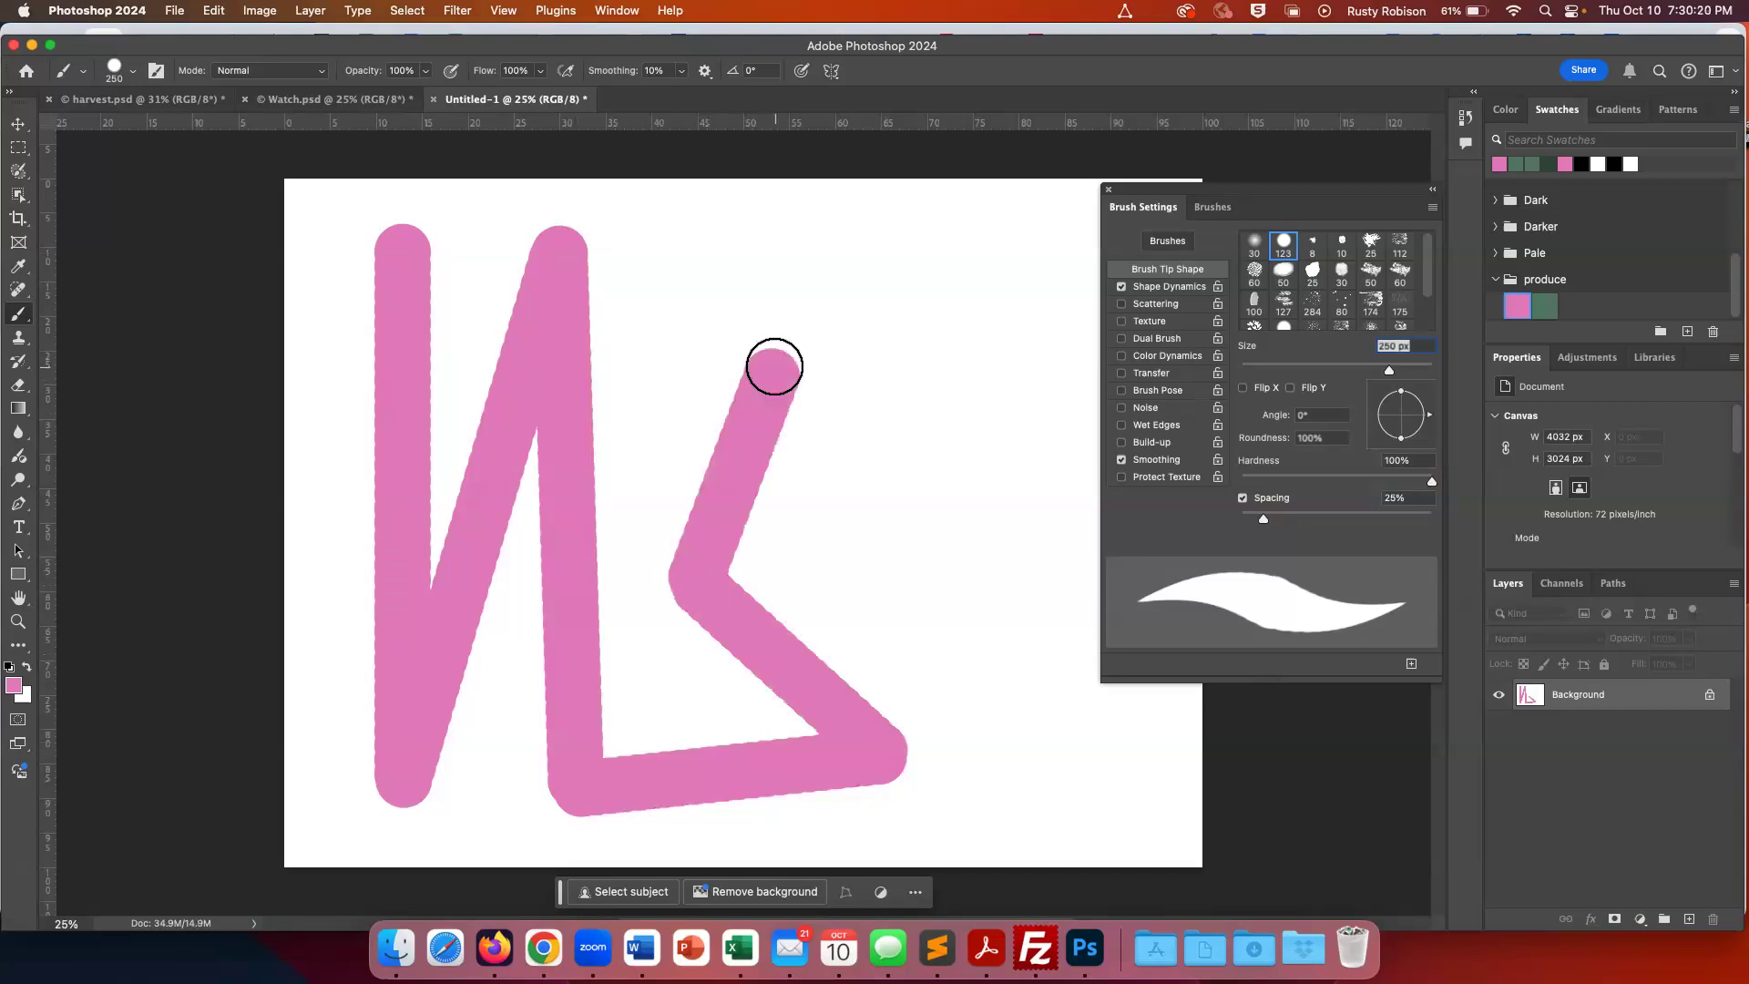
left_click(885, 510, "shift")
left_click(964, 664, "shift")
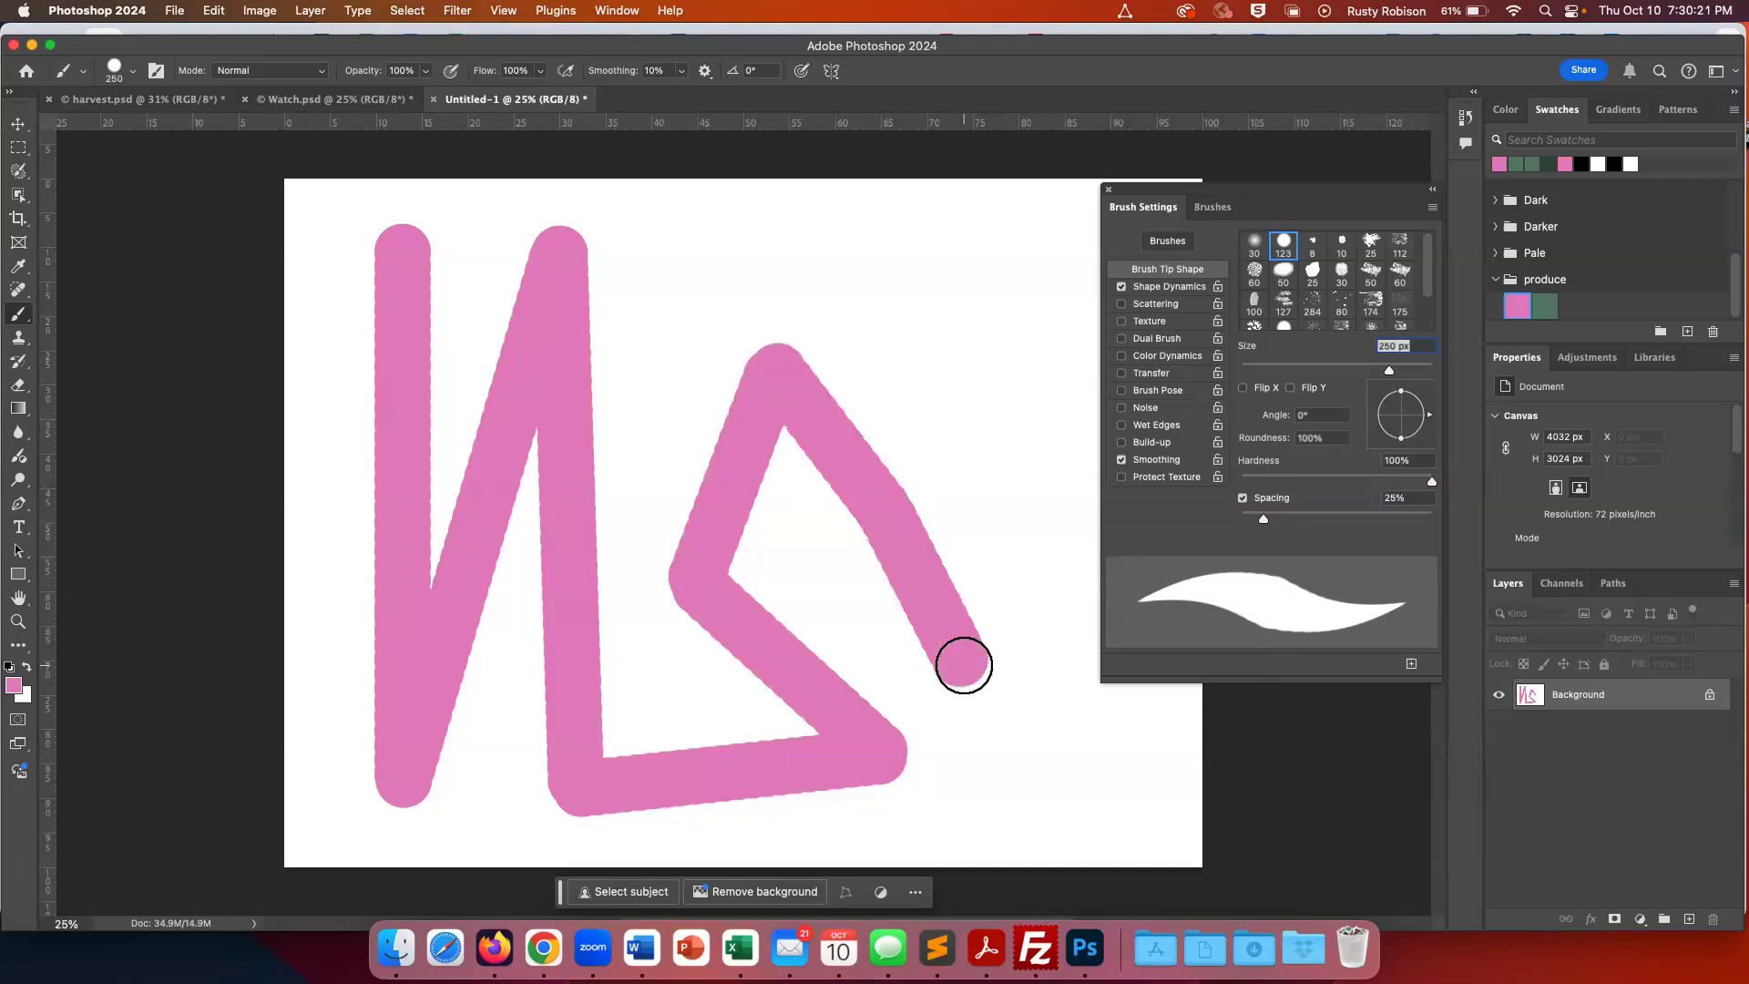
left_click(990, 254, "shift")
Undo all the connected straight pink strokes on the canvas
key("super+z")
key("super+z")
key("super+z")
key("super+z")
key("super+z")
key("super+z")
key("super+z")
key("super+z")
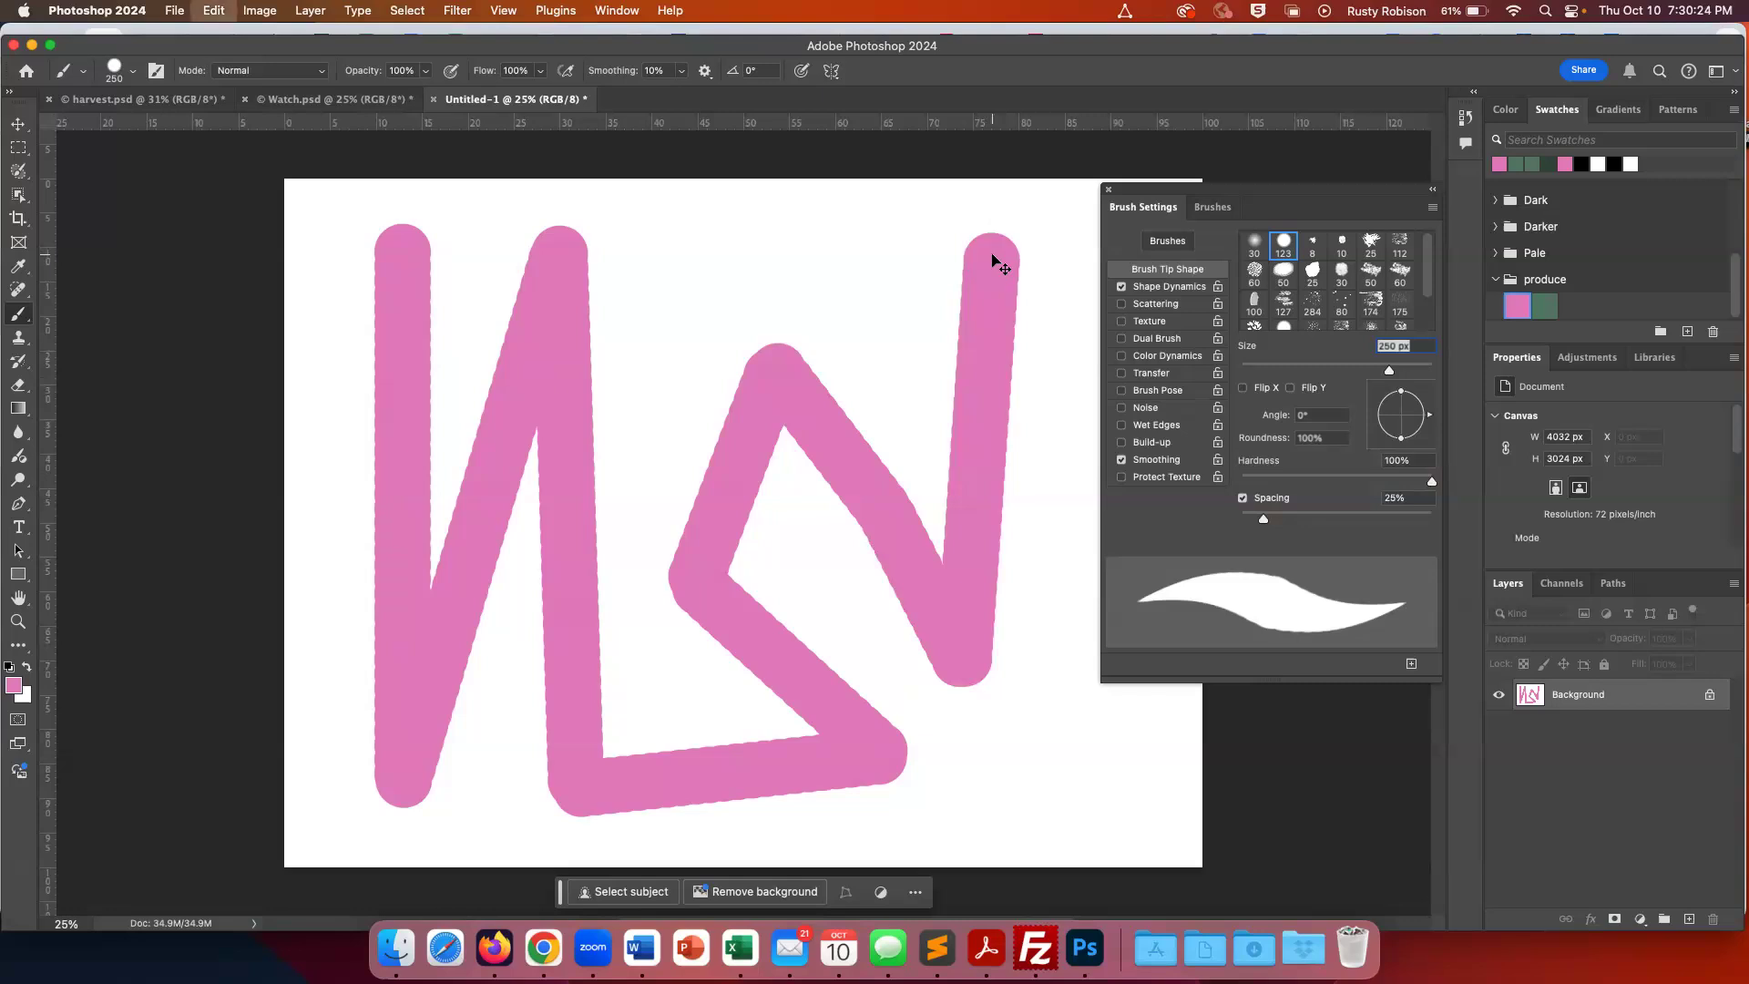
key("super+z")
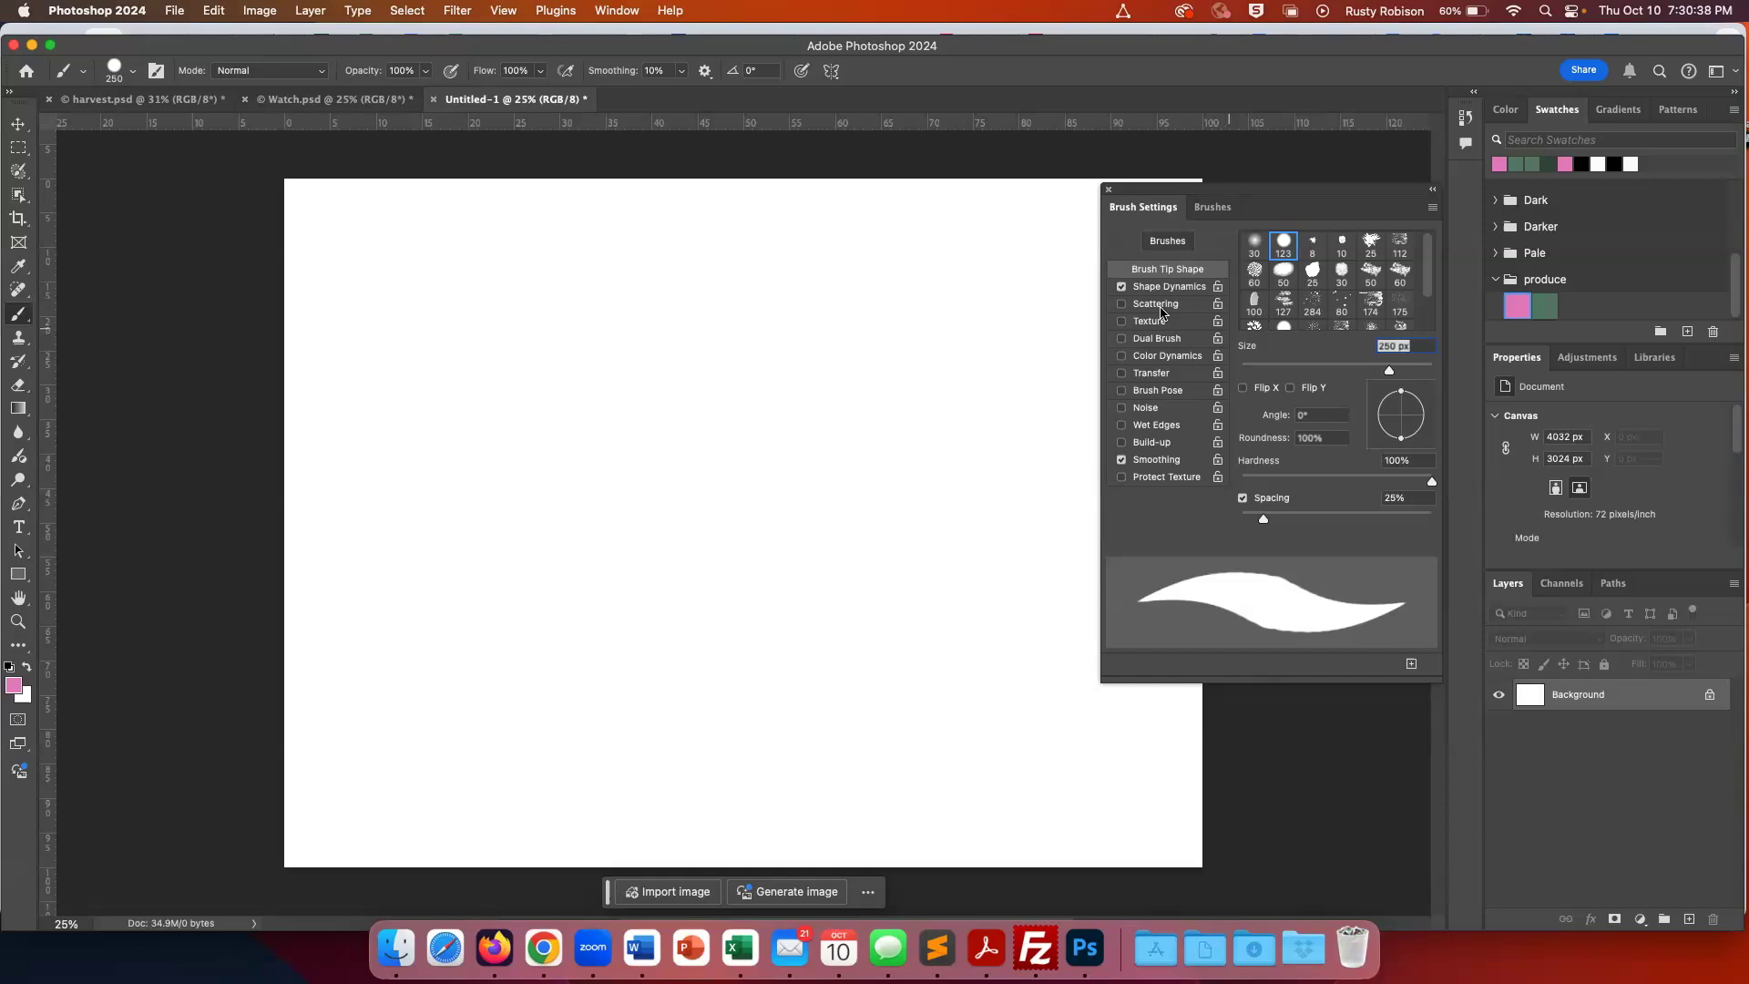
Try a 28% brush flow with overlapping pink strokes over the upper part of the canvas, and undo them
left_click(541, 73)
left_click_drag(541, 97, 480, 102)
mouse_move(495, 317)
left_mouse_down()
mouse_move(542, 319)
mouse_move(515, 346)
mouse_move(806, 296)
mouse_move(794, 346)
mouse_move(770, 346)
mouse_move(785, 310)
mouse_move(681, 324)
mouse_move(634, 278)
mouse_move(641, 255)
mouse_move(692, 248)
mouse_move(653, 263)
mouse_move(696, 286)
mouse_move(657, 309)
mouse_move(698, 346)
mouse_move(626, 356)
mouse_move(562, 287)
mouse_move(437, 270)
mouse_move(429, 357)
mouse_move(1038, 366)
mouse_move(1034, 382)
mouse_move(981, 388)
mouse_move(947, 436)
mouse_move(902, 442)
mouse_move(888, 418)
mouse_move(954, 377)
mouse_move(888, 411)
mouse_move(945, 369)
mouse_move(907, 428)
mouse_move(993, 391)
mouse_move(898, 424)
mouse_move(976, 421)
mouse_move(882, 383)
mouse_move(978, 410)
mouse_move(878, 392)
mouse_move(952, 436)
mouse_move(865, 394)
mouse_move(971, 440)
mouse_move(885, 335)
mouse_move(1002, 361)
mouse_move(856, 386)
mouse_move(969, 329)
mouse_move(867, 317)
mouse_move(1007, 391)
mouse_move(932, 386)
left_mouse_up()
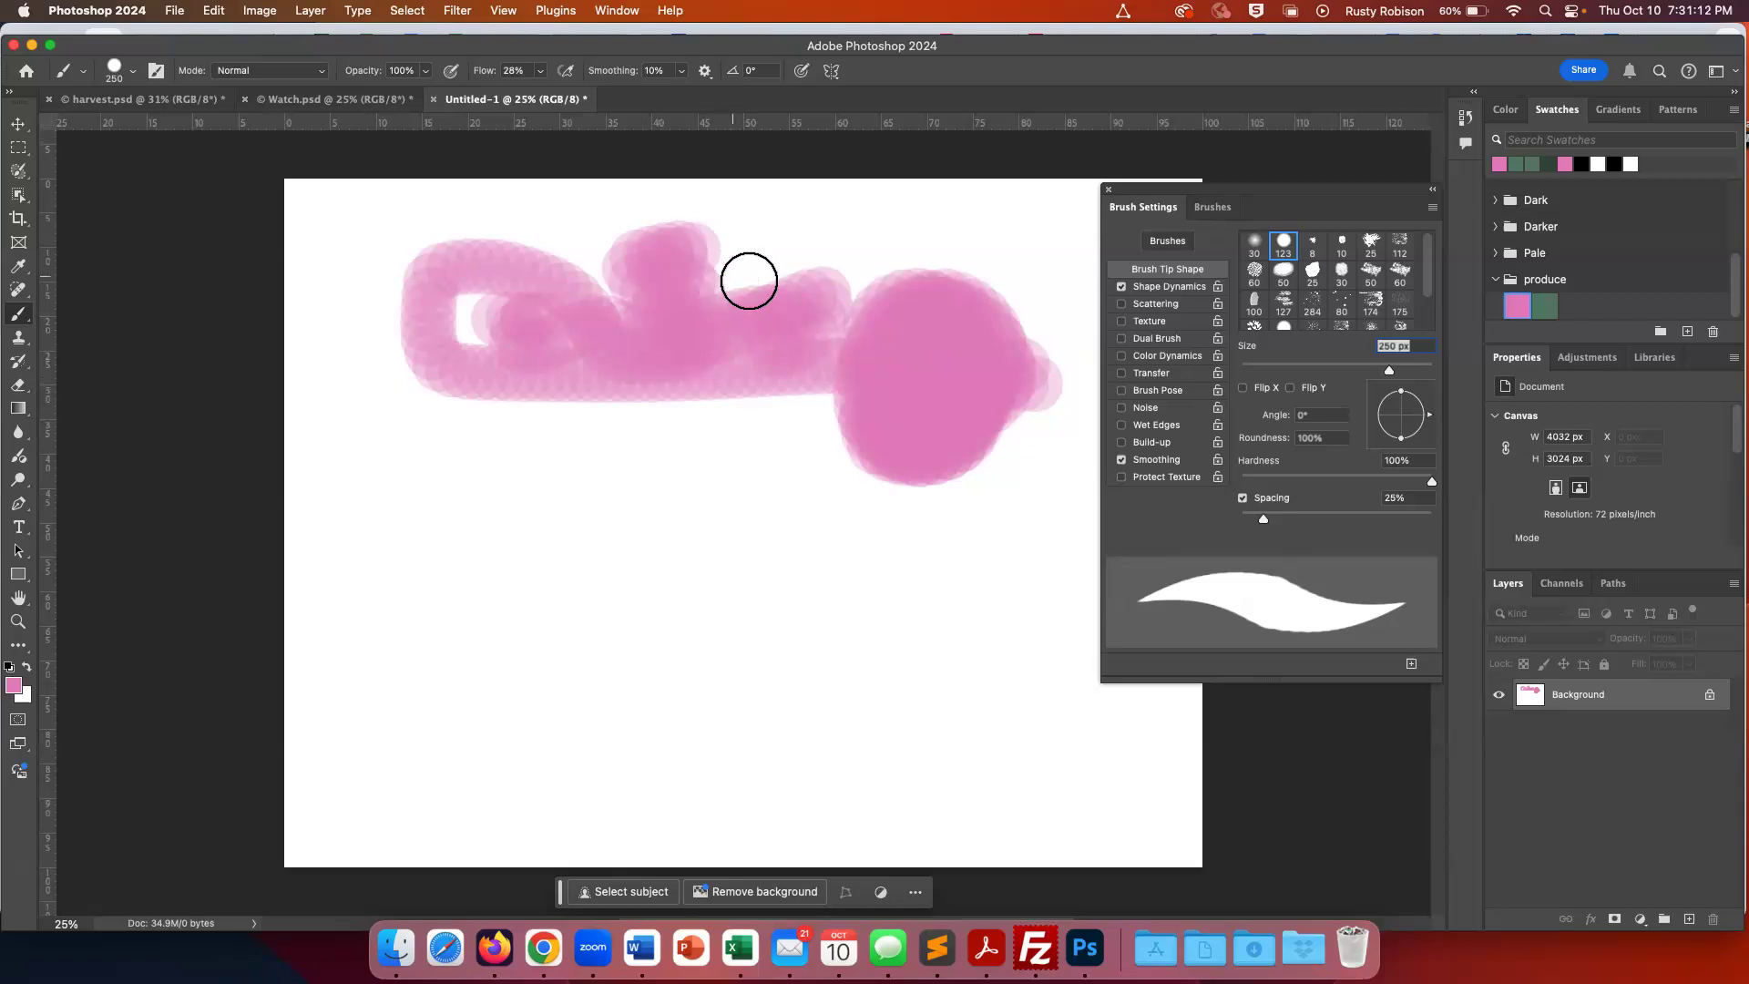
key("cmd+z")
key("cmd+z")
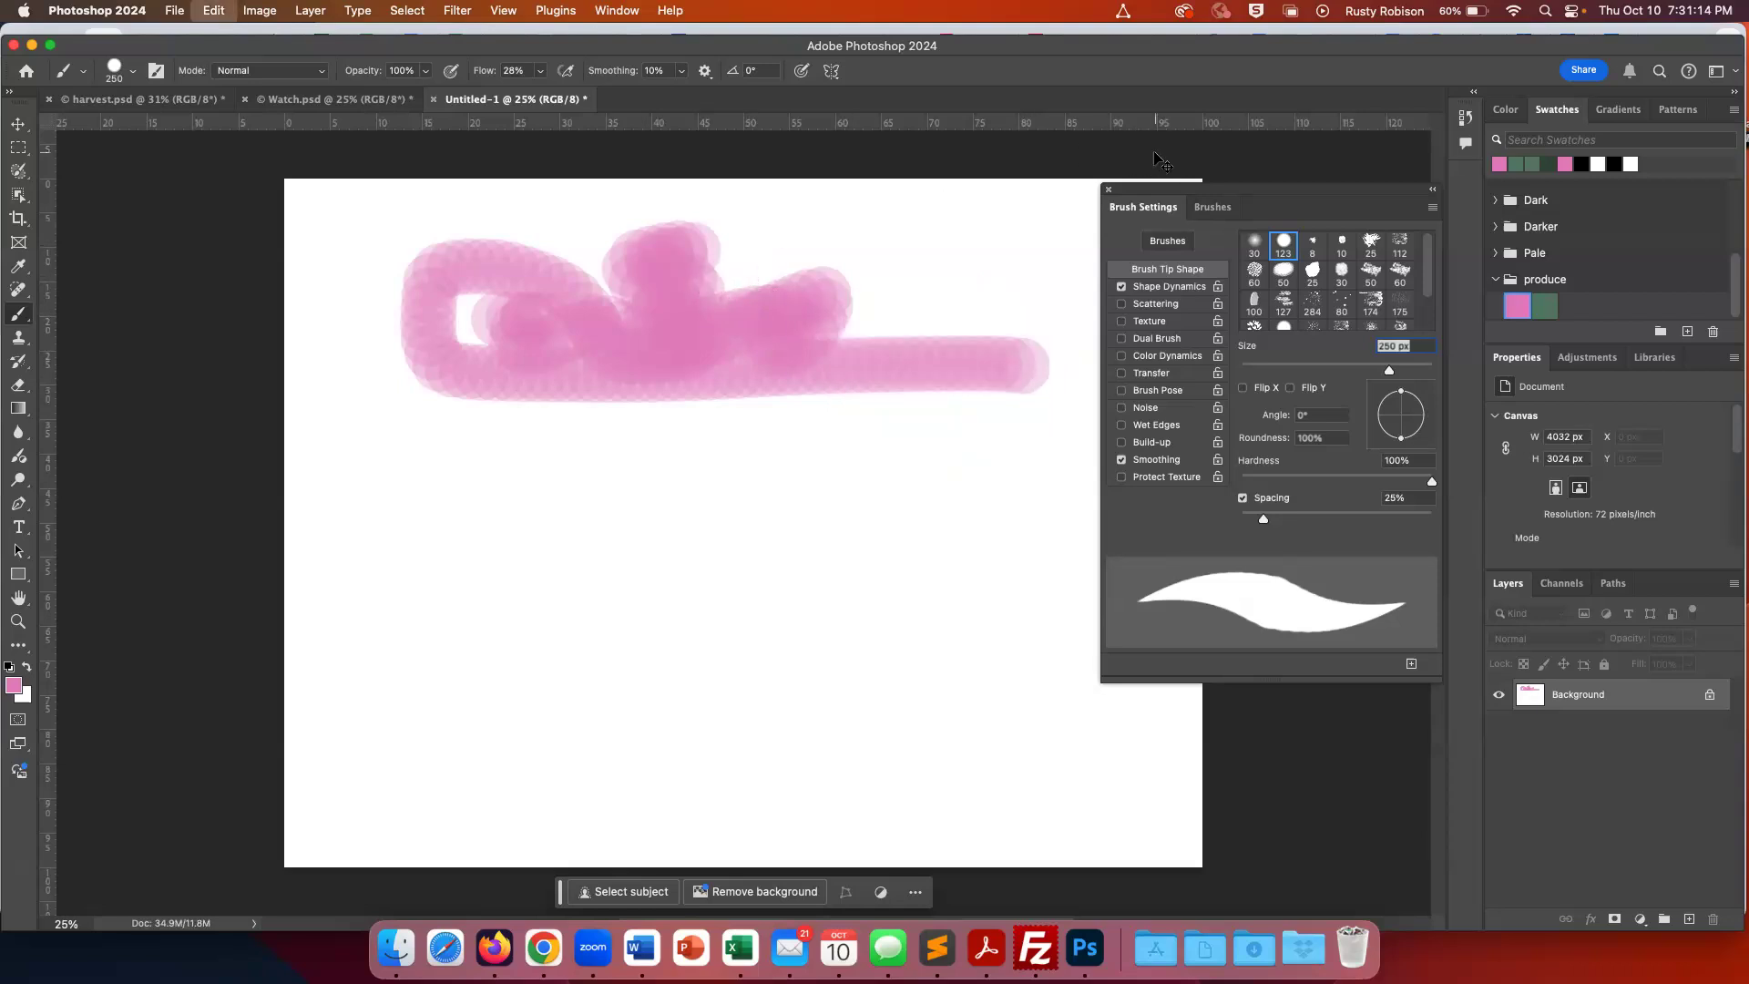
key("super+z")
Paint a looping pink stroke across the middle of the canvas with the 100 px brush tip at 100% flow
left_click(1248, 303)
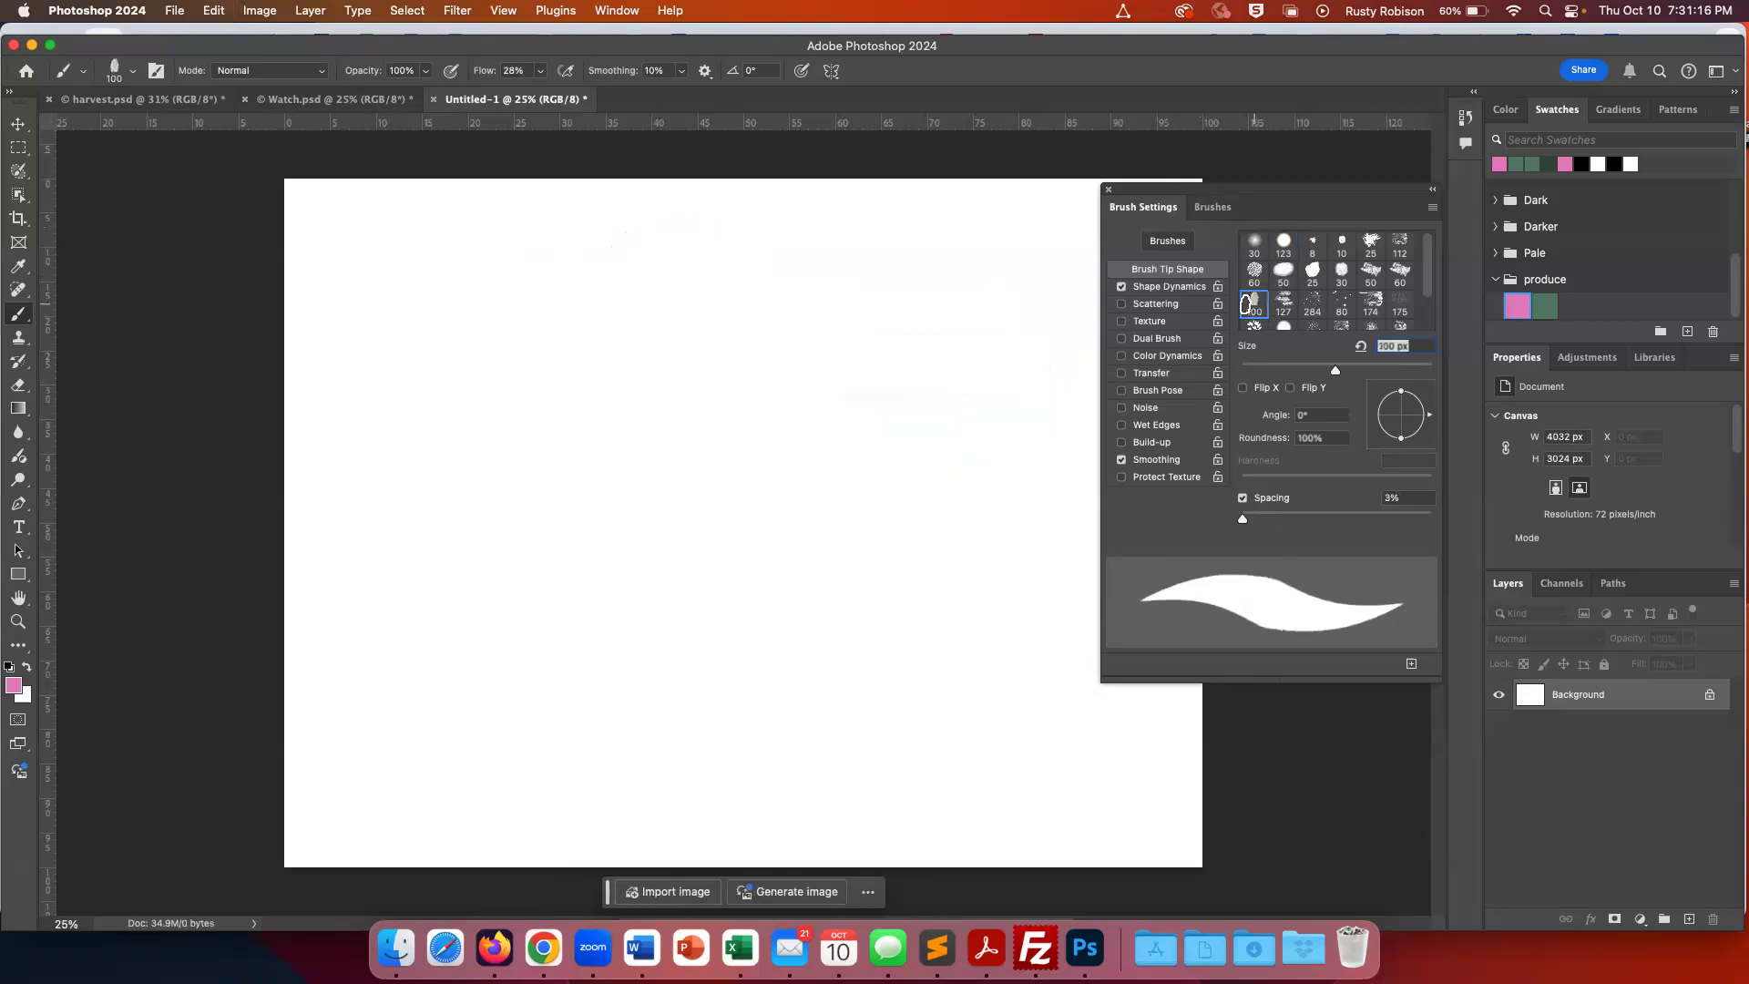
mouse_move(520, 503)
left_mouse_down()
mouse_move(559, 306)
mouse_move(639, 342)
mouse_move(636, 423)
mouse_move(701, 660)
mouse_move(842, 621)
mouse_move(938, 507)
mouse_move(870, 412)
mouse_move(716, 377)
mouse_move(654, 302)
mouse_move(388, 304)
mouse_move(486, 612)
left_mouse_up()
key("super+z")
left_click_drag(483, 77, 630, 88)
mouse_move(627, 444)
left_mouse_down()
mouse_move(563, 407)
mouse_move(566, 525)
mouse_move(958, 605)
mouse_move(872, 366)
left_mouse_up()
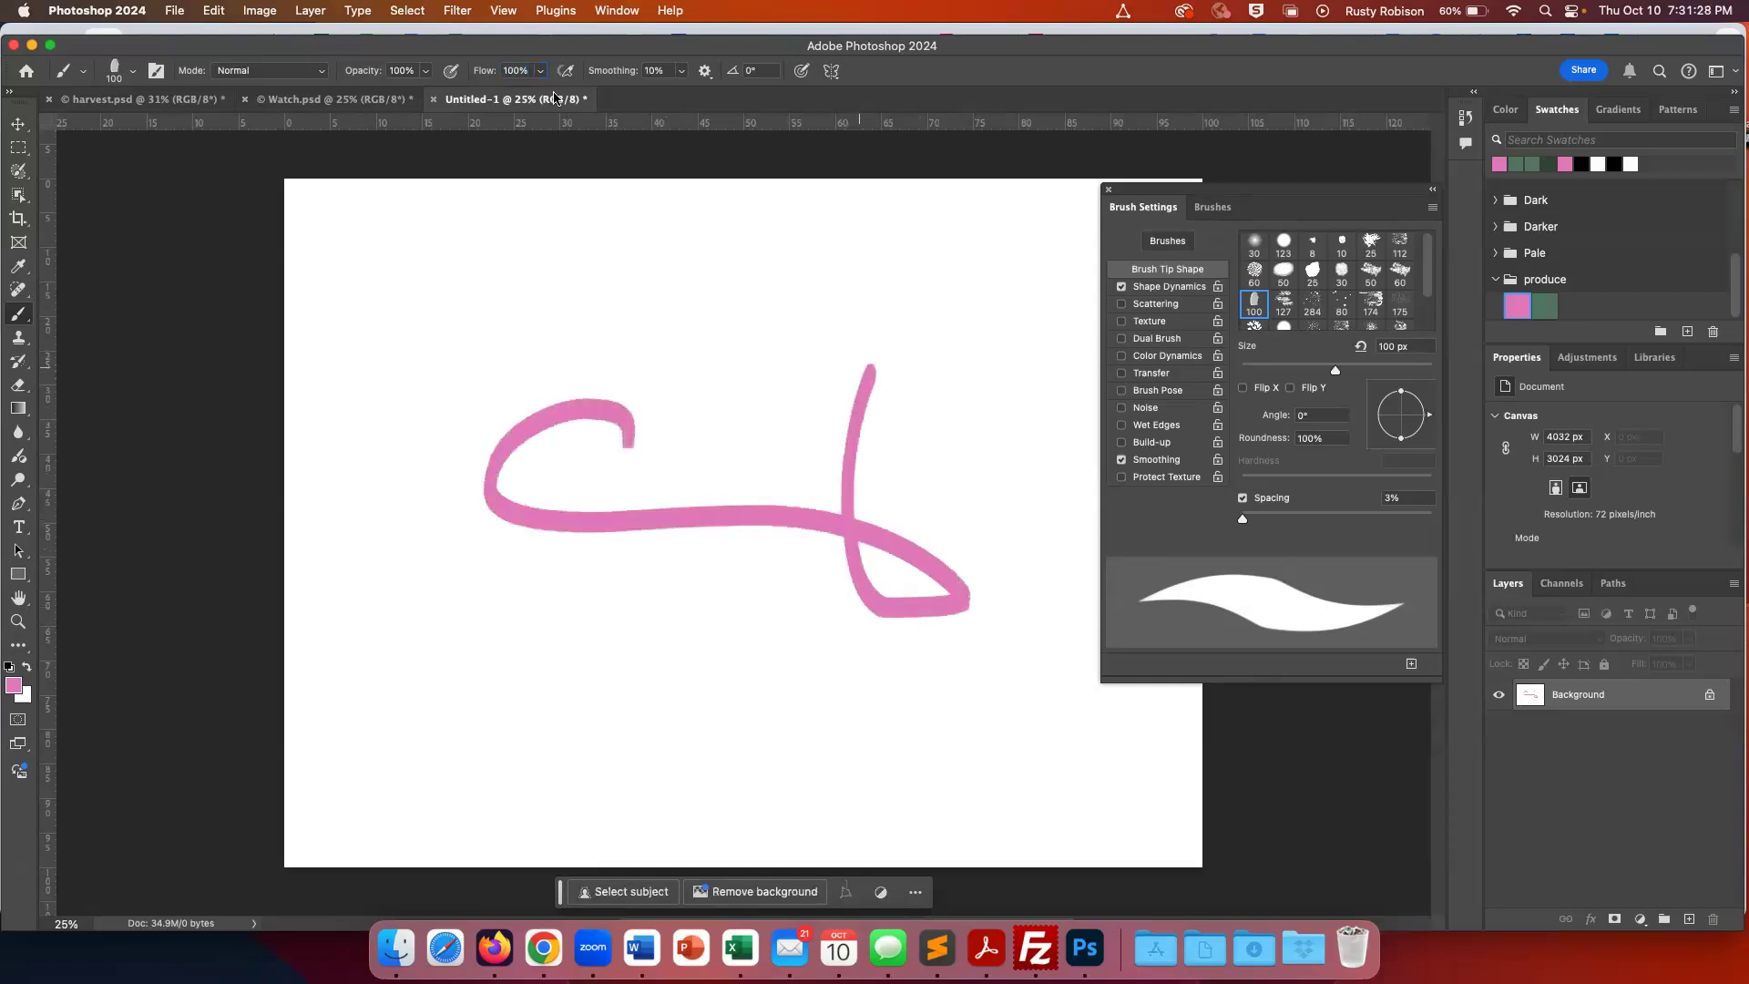
Lower the brush flow to 17% and paint several freehand pink strokes around the looping stroke
left_click_drag(474, 72, 451, 72)
mouse_move(441, 288)
left_mouse_down()
mouse_move(582, 255)
mouse_move(662, 291)
mouse_move(791, 279)
mouse_move(742, 310)
mouse_move(372, 393)
left_mouse_up()
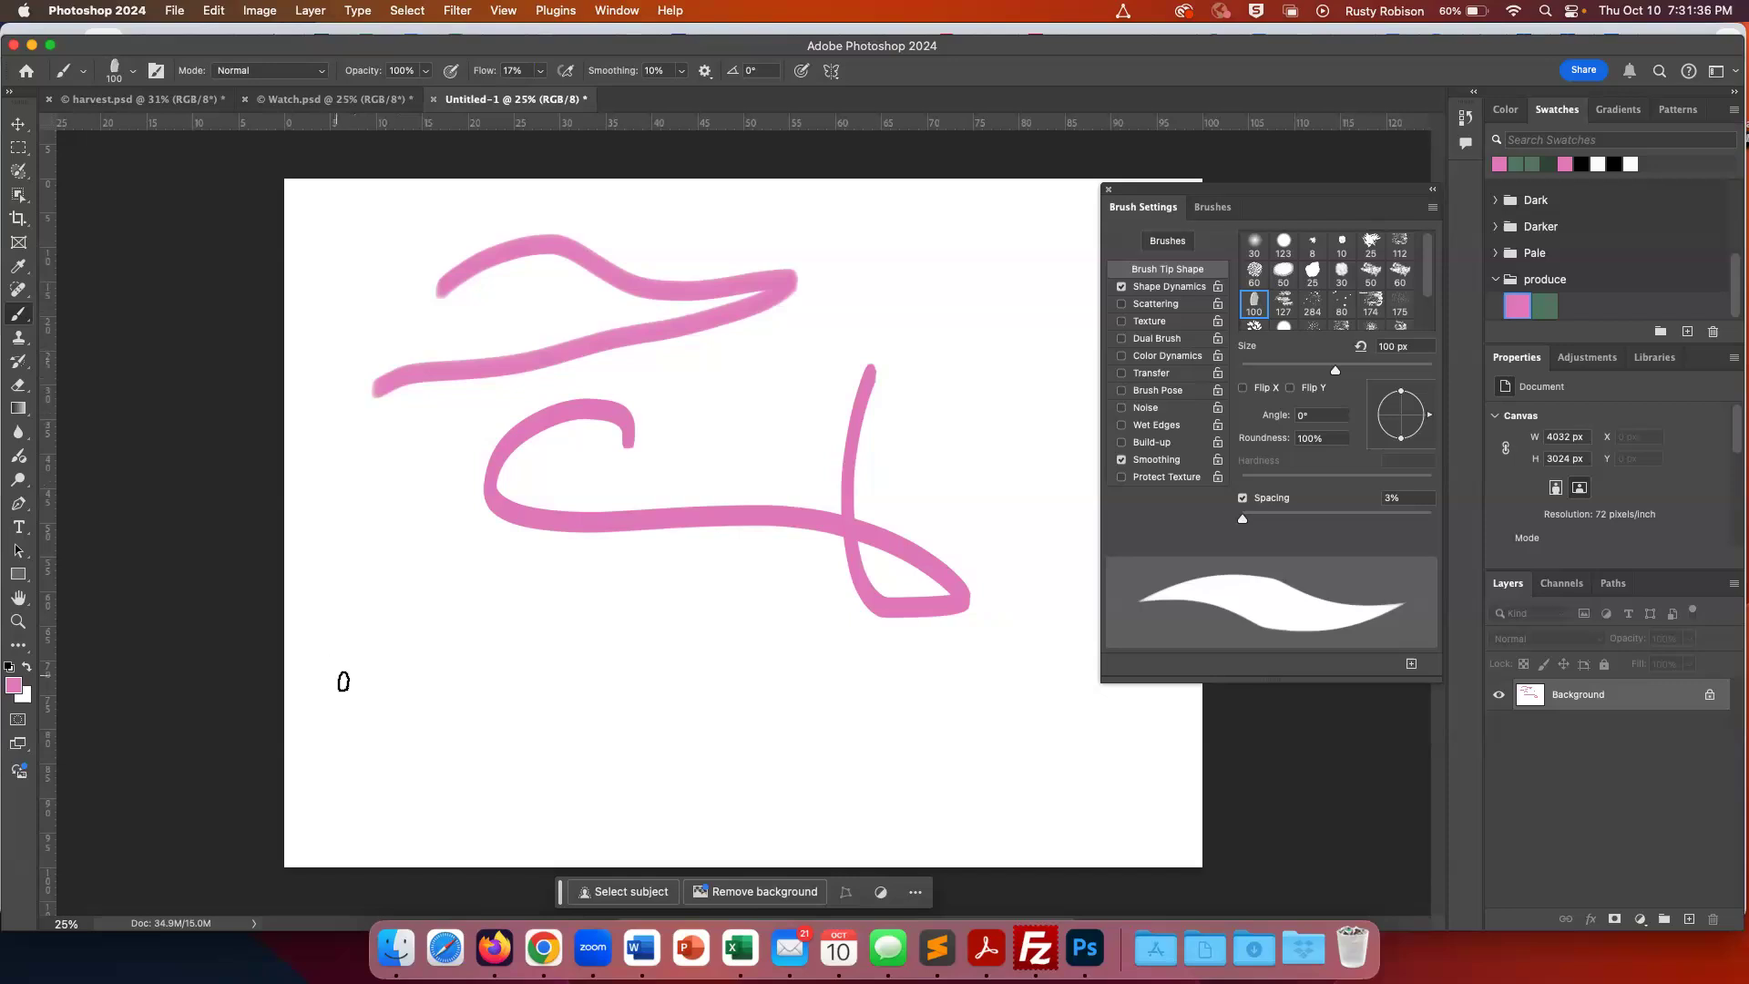
mouse_move(343, 682)
left_mouse_down()
mouse_move(431, 393)
mouse_move(456, 363)
left_mouse_up()
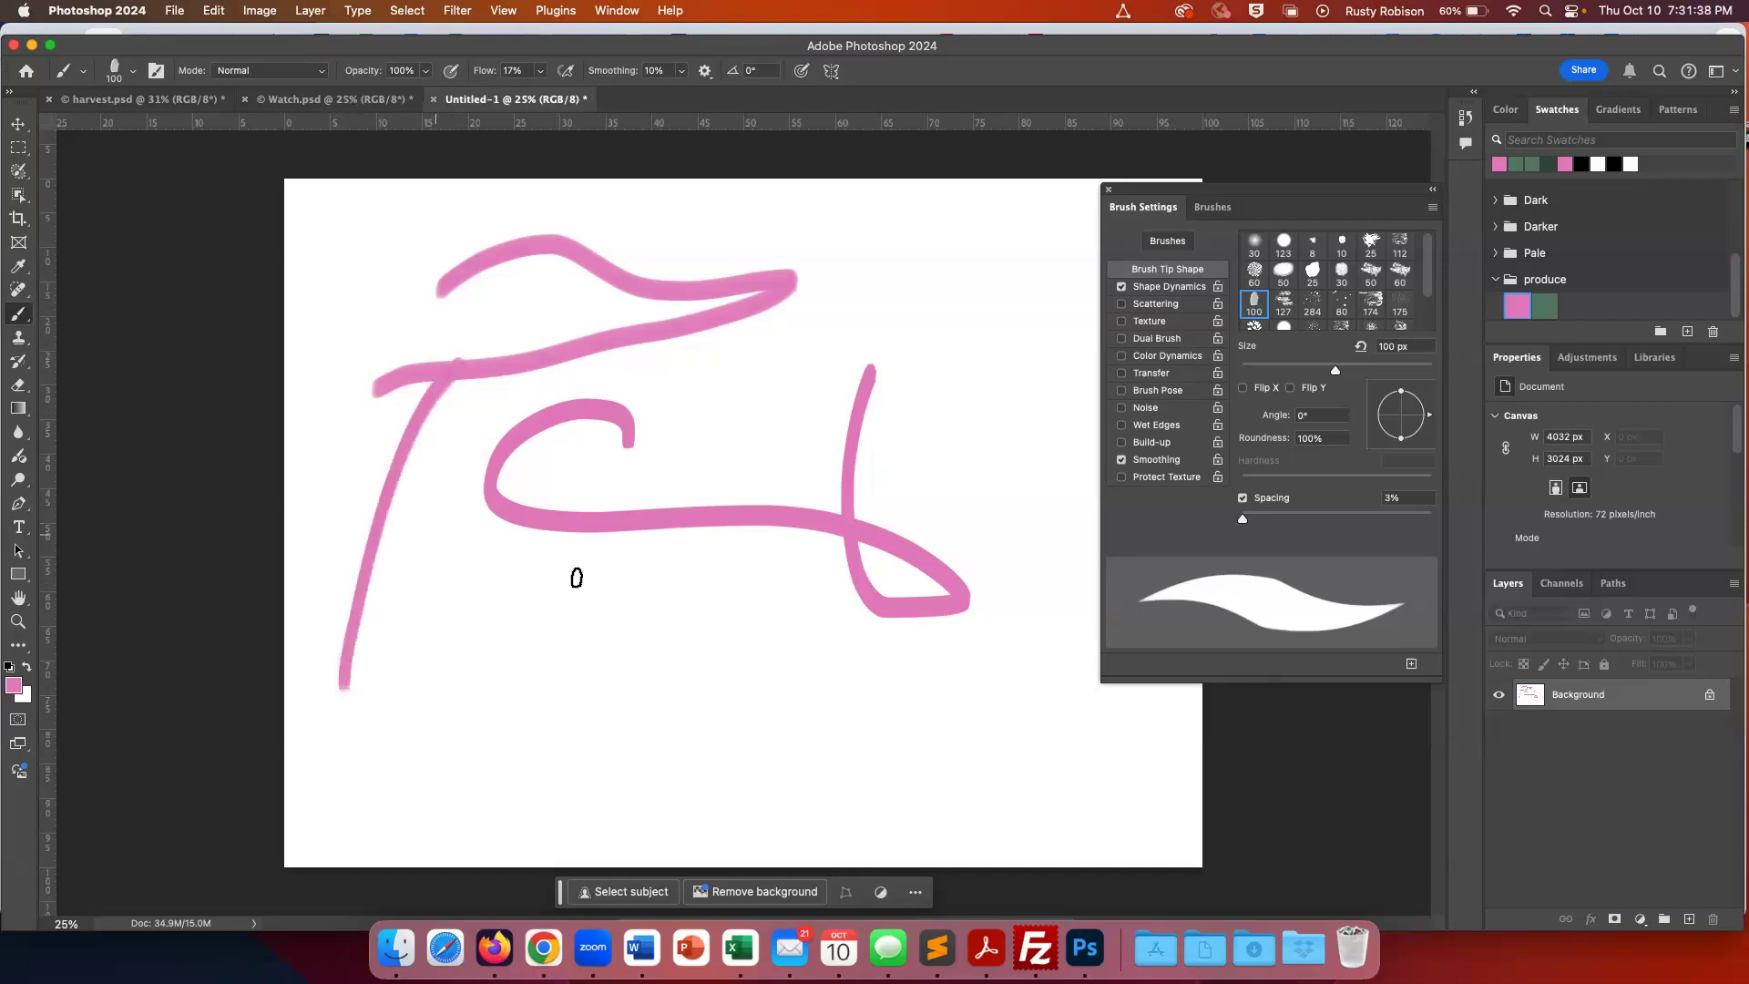
left_click_drag(518, 571, 600, 579)
Undo all the strokes painted with the 100 px brush tip to clear the canvas
key("super+z")
key("super+z")
key("super+z")
key("super+z")
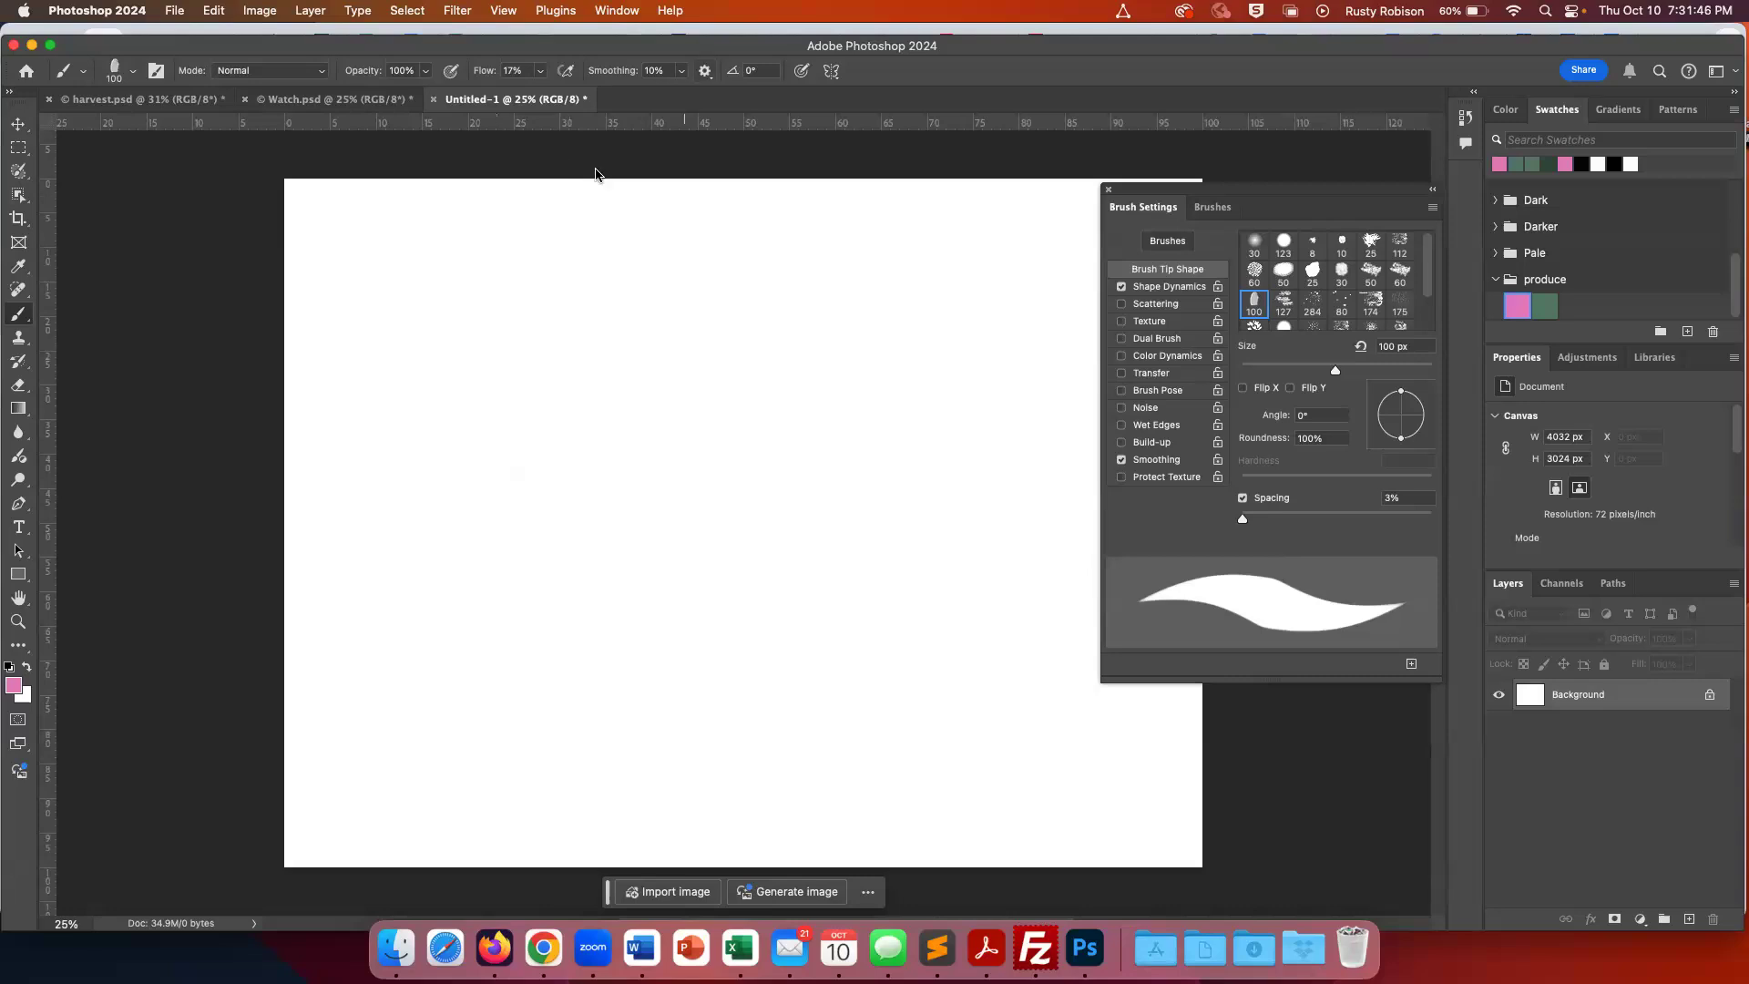
Paint freehand wavy pink strokes at 10% and at 79% brush smoothing, and undo them
mouse_move(372, 390)
left_mouse_down()
mouse_move(424, 355)
mouse_move(510, 445)
mouse_move(578, 441)
mouse_move(601, 330)
mouse_move(653, 310)
mouse_move(710, 373)
mouse_move(803, 315)
mouse_move(840, 335)
mouse_move(840, 379)
left_mouse_up()
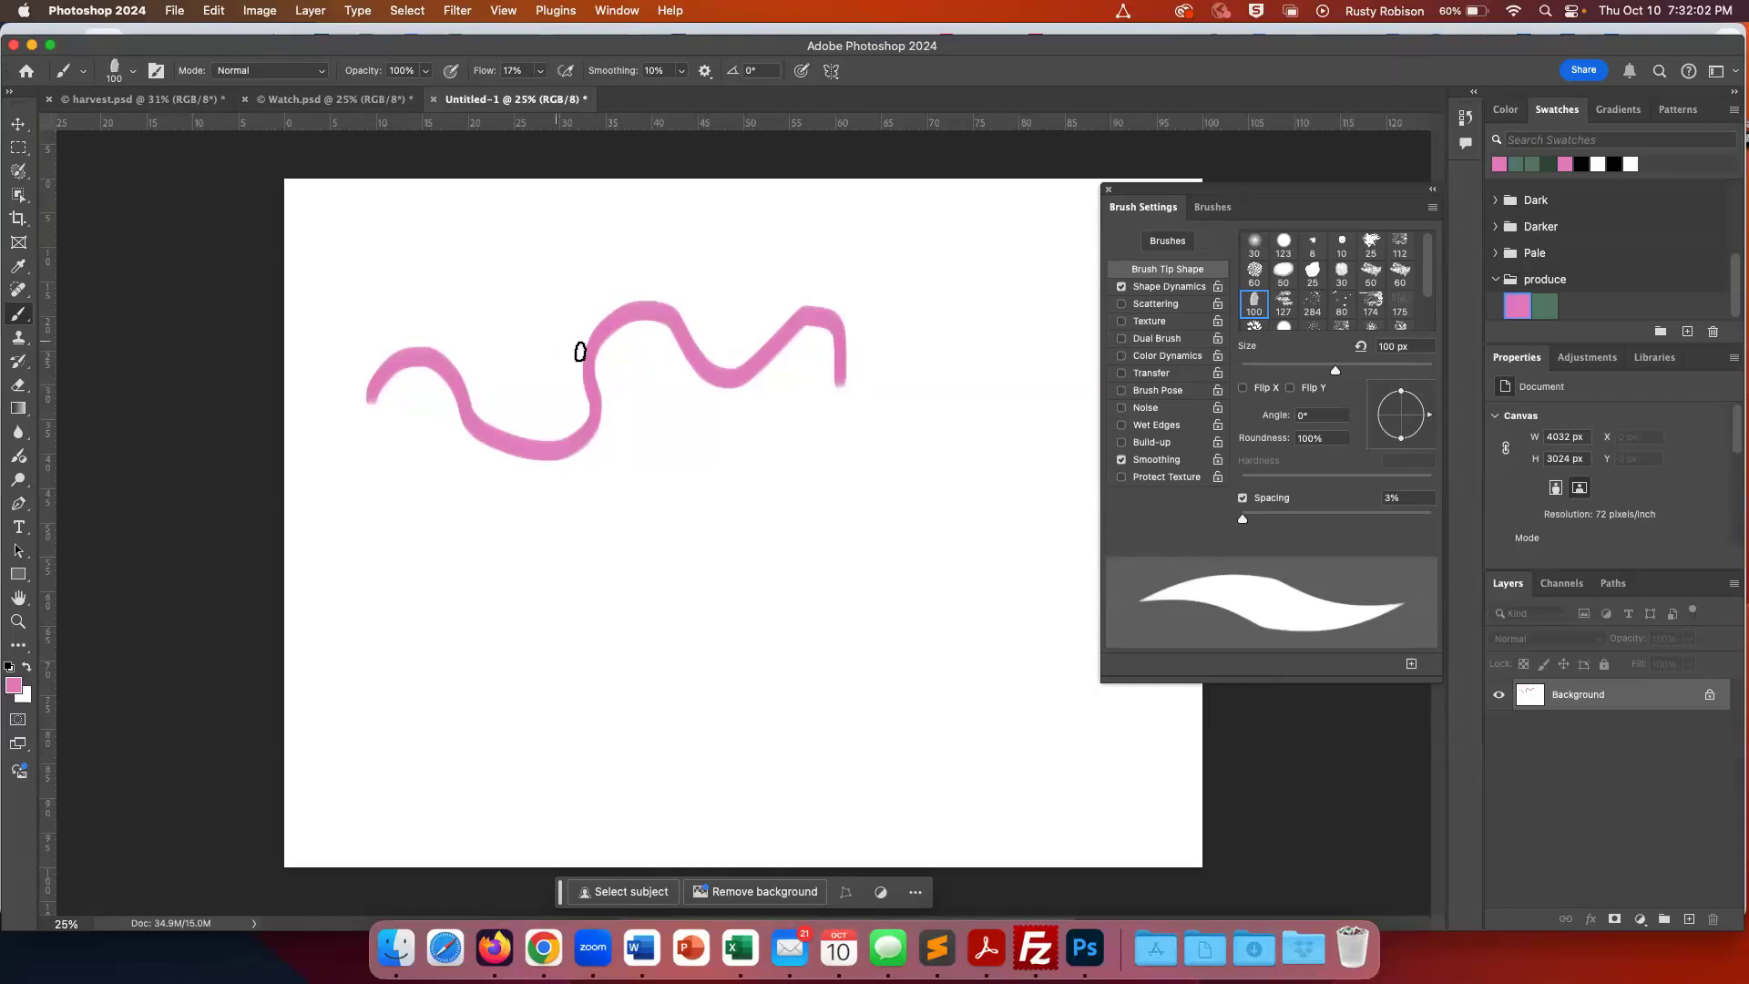
left_click(565, 71)
left_click(681, 73)
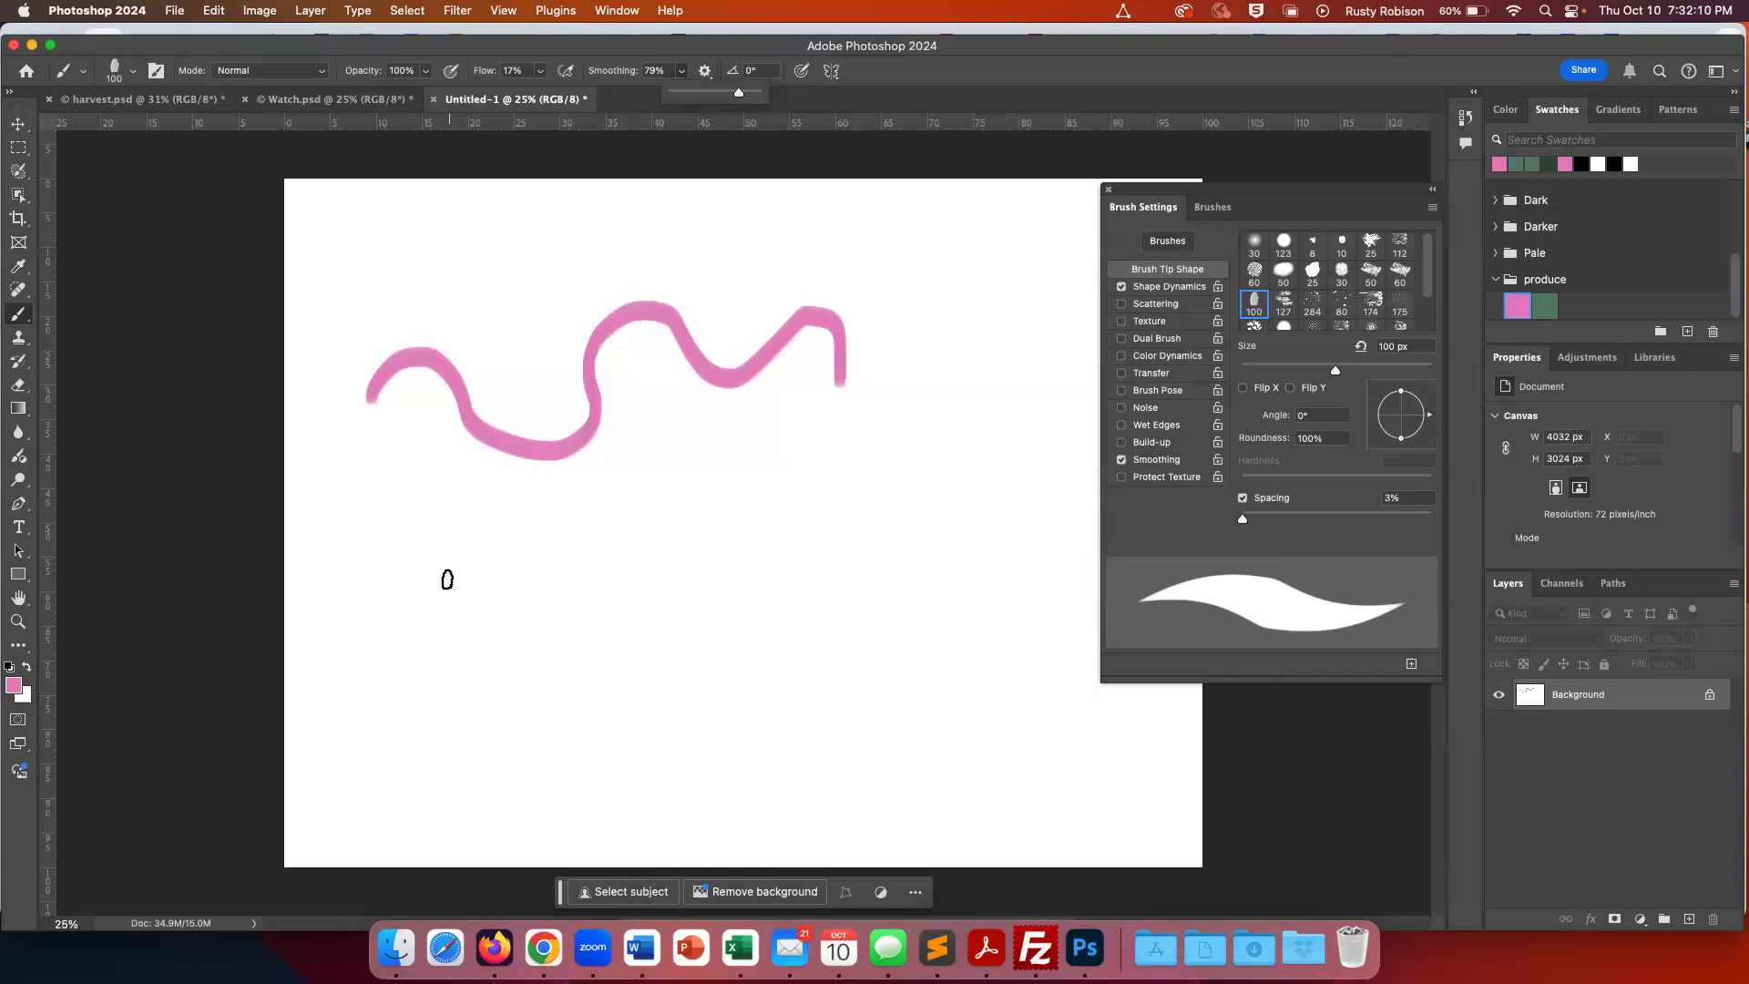
mouse_move(380, 726)
left_mouse_down()
mouse_move(429, 628)
mouse_move(486, 618)
mouse_move(571, 681)
mouse_move(633, 698)
left_mouse_up()
mouse_move(684, 632)
left_mouse_down()
mouse_move(680, 566)
mouse_move(631, 541)
mouse_move(418, 554)
mouse_move(331, 516)
mouse_move(376, 441)
mouse_move(458, 418)
mouse_move(615, 459)
mouse_move(717, 636)
mouse_move(718, 766)
mouse_move(600, 814)
mouse_move(486, 808)
mouse_move(461, 763)
mouse_move(758, 602)
left_mouse_up()
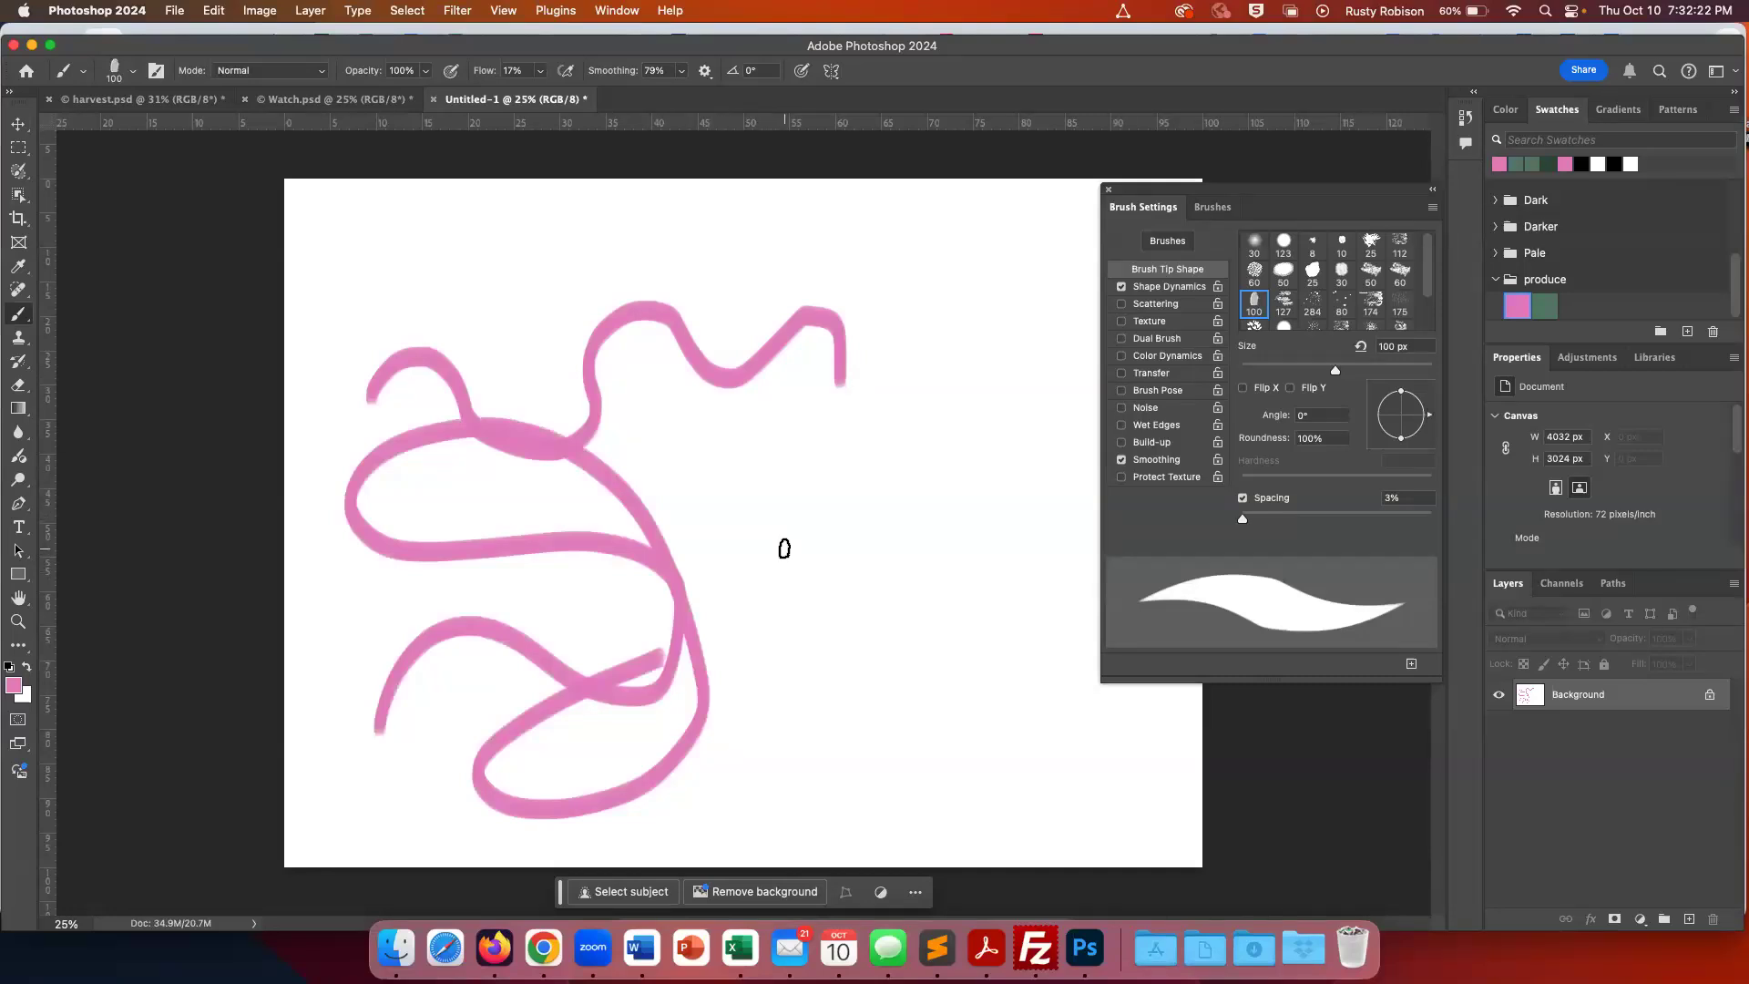
key("super+z")
key("super+z")
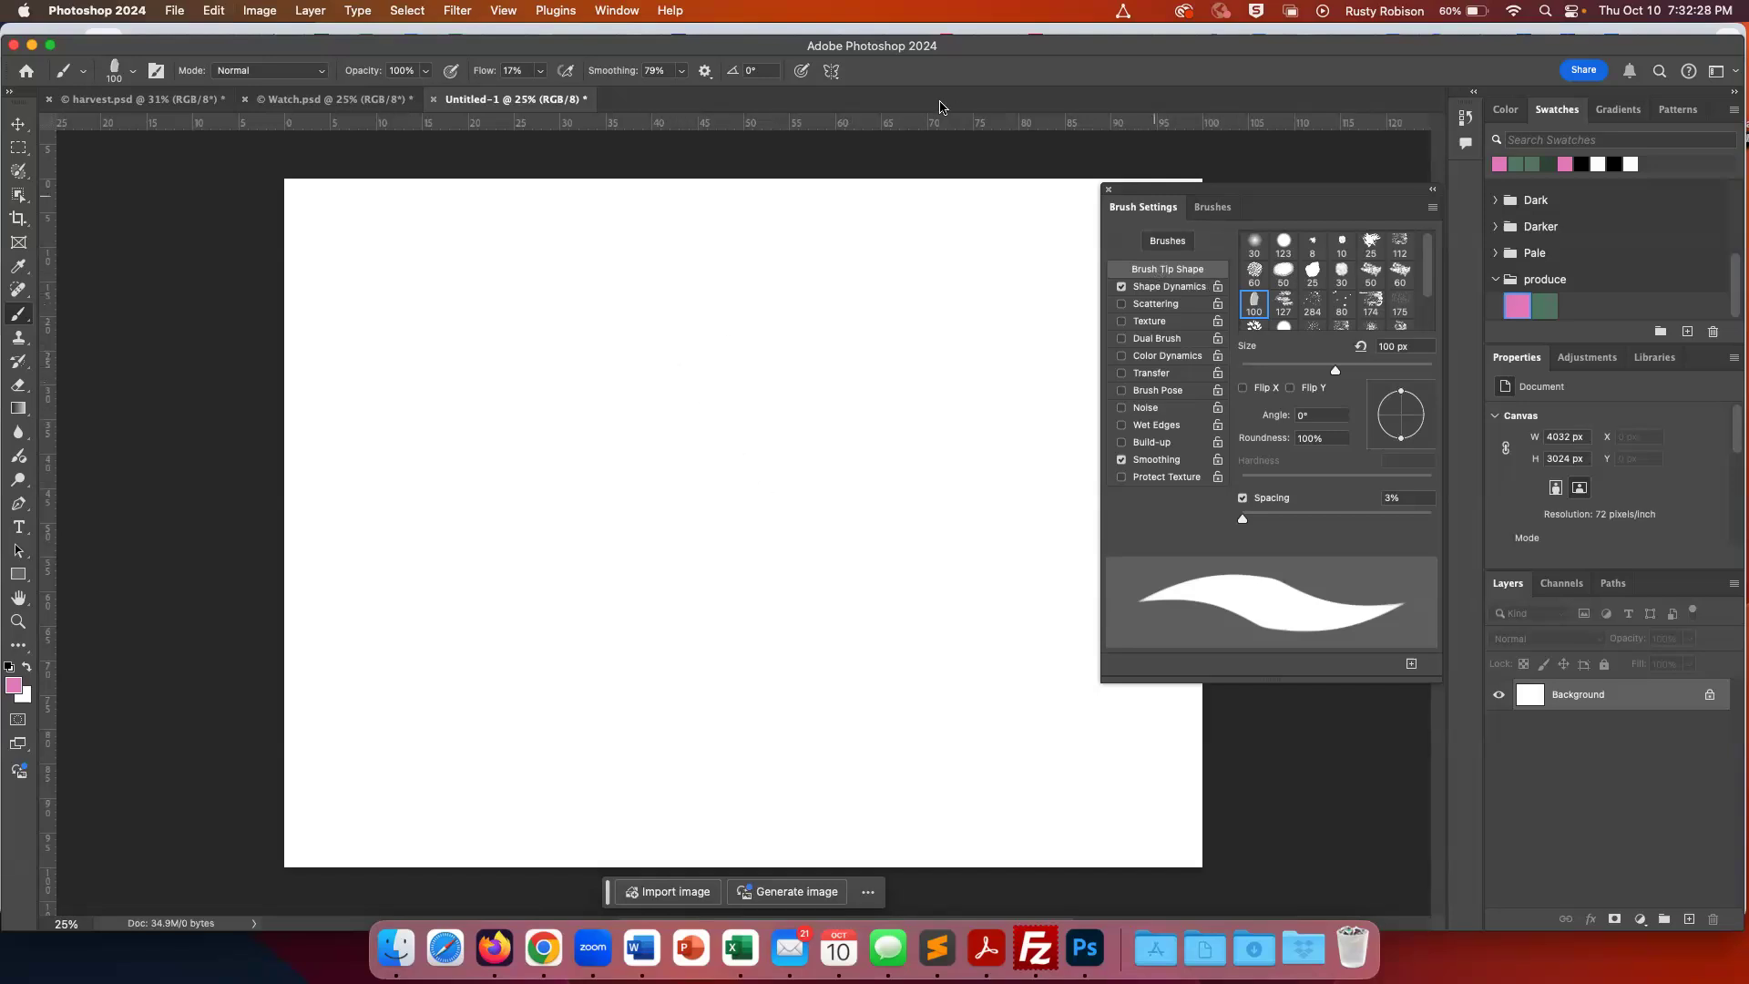
Turn on vertical paint symmetry and place its axis at X 2036 px near the middle of the canvas
left_click(831, 72)
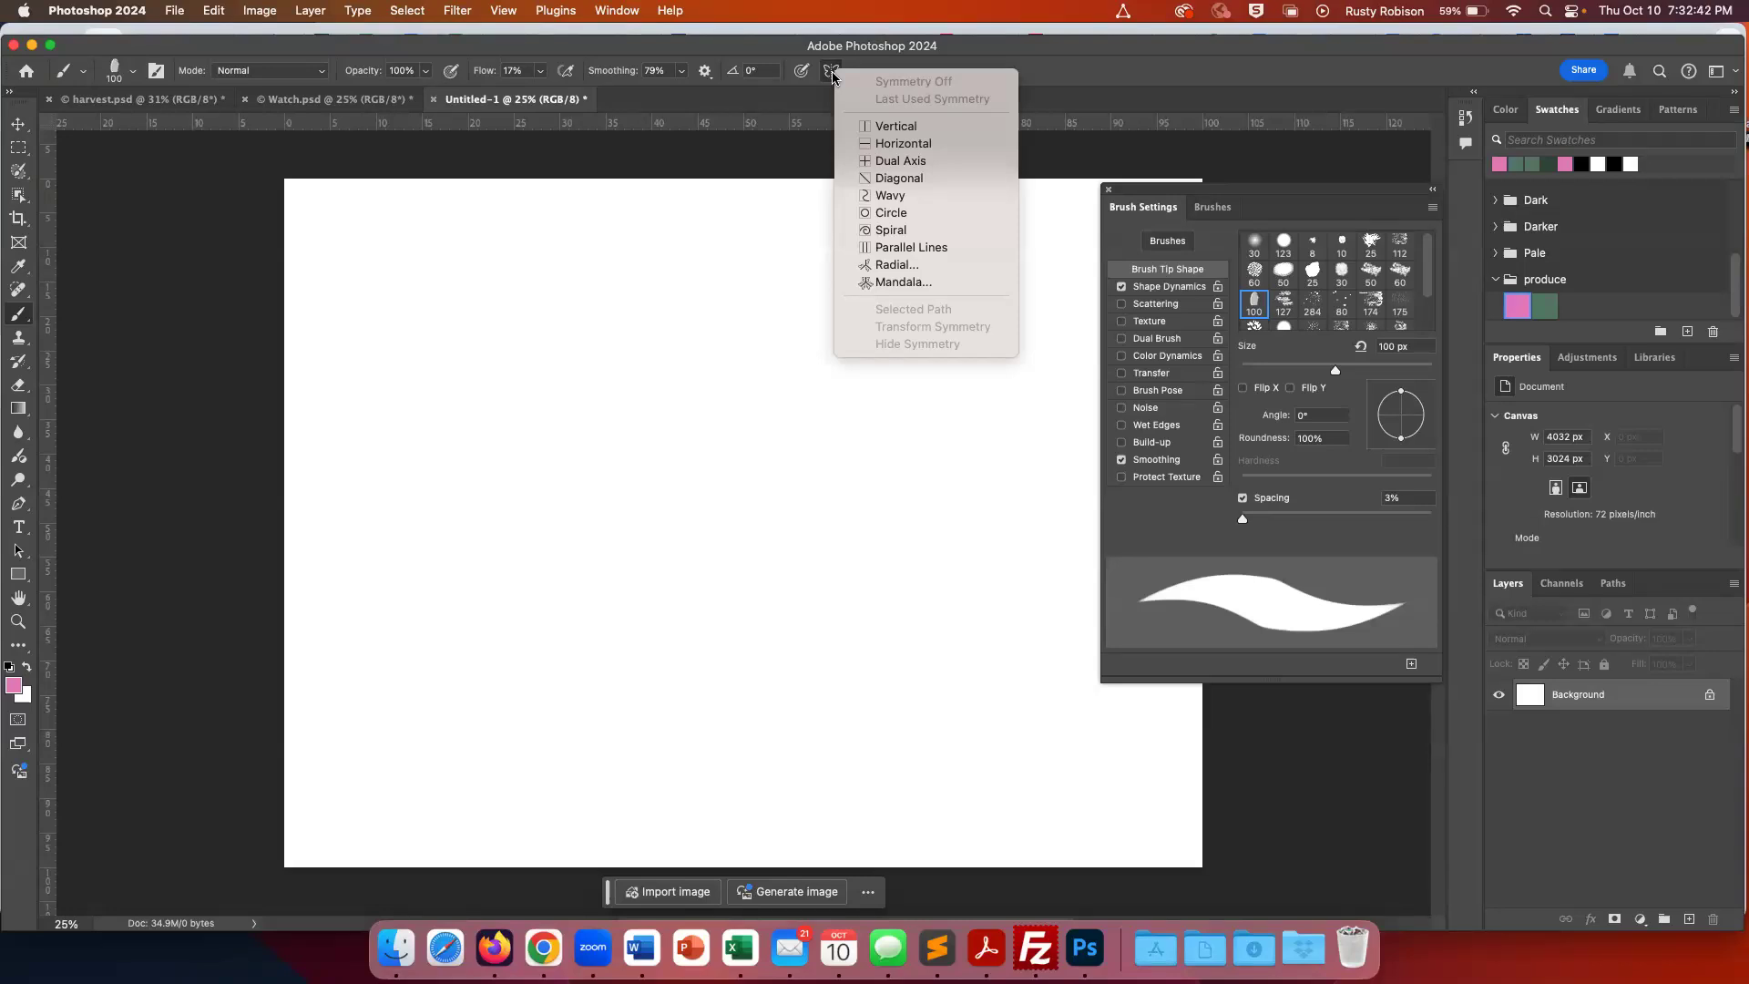
left_click(900, 126)
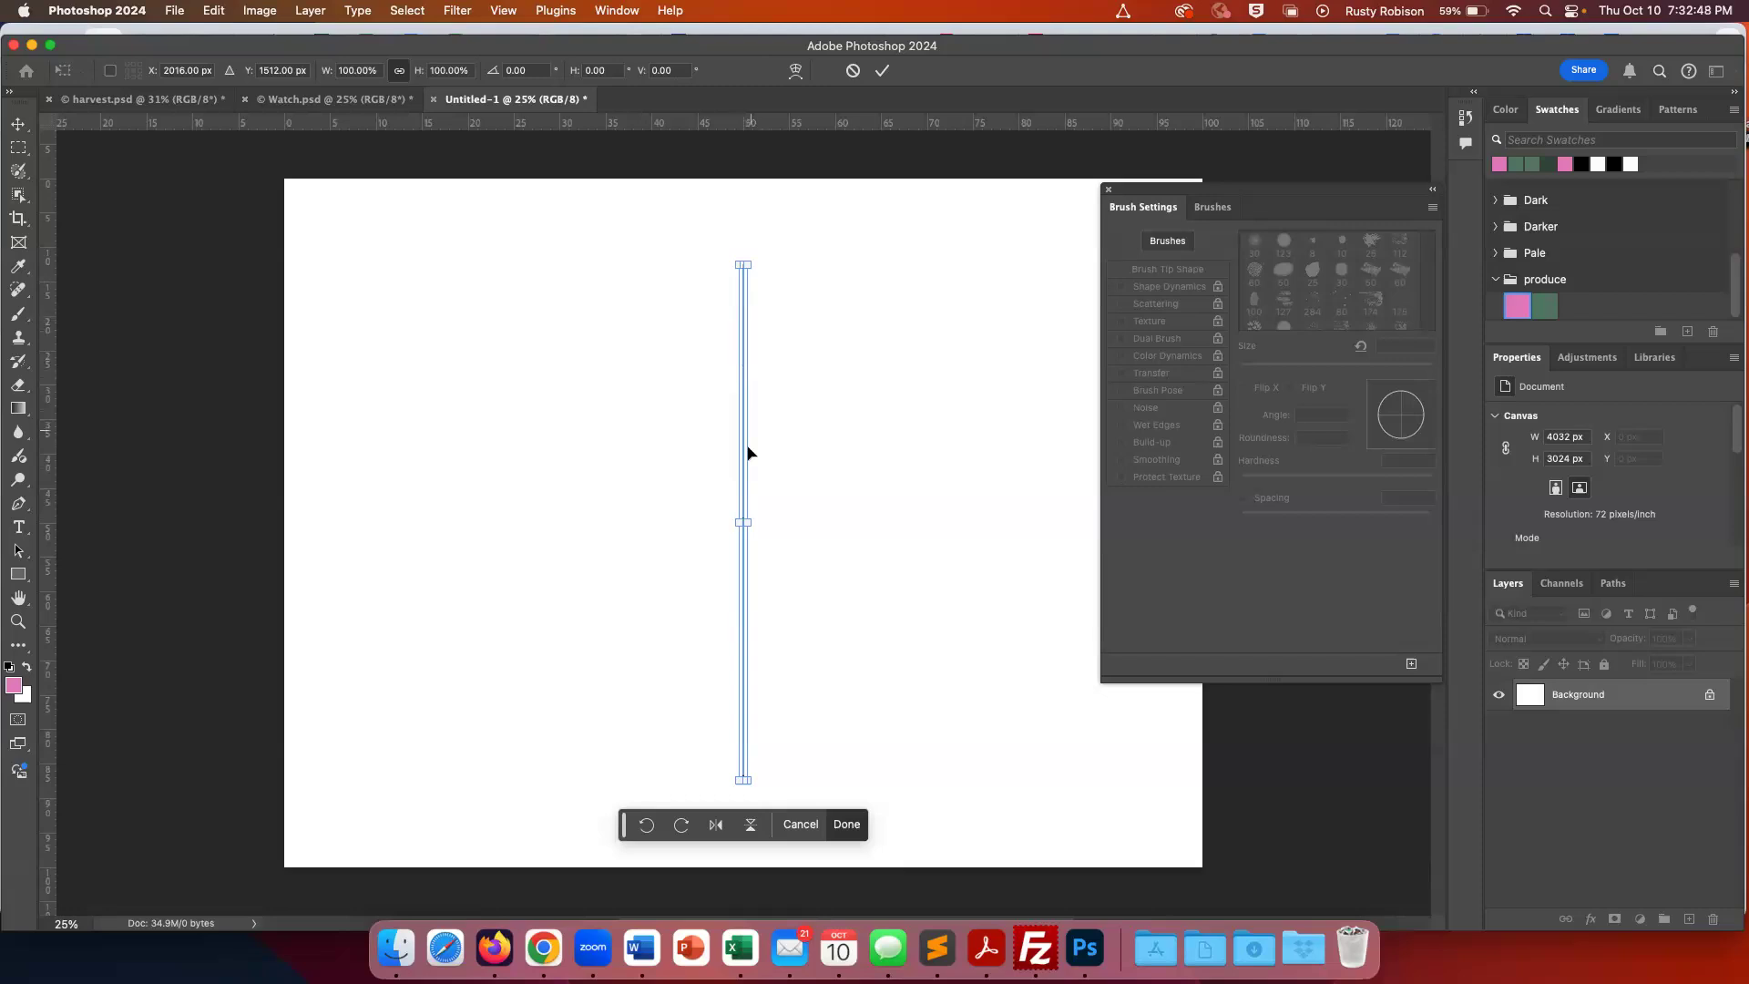
mouse_move(740, 590)
left_mouse_down()
mouse_move(698, 516)
mouse_move(652, 605)
mouse_move(824, 597)
mouse_move(744, 581)
left_mouse_up()
left_click_drag(872, 473, 866, 452)
key("super+z")
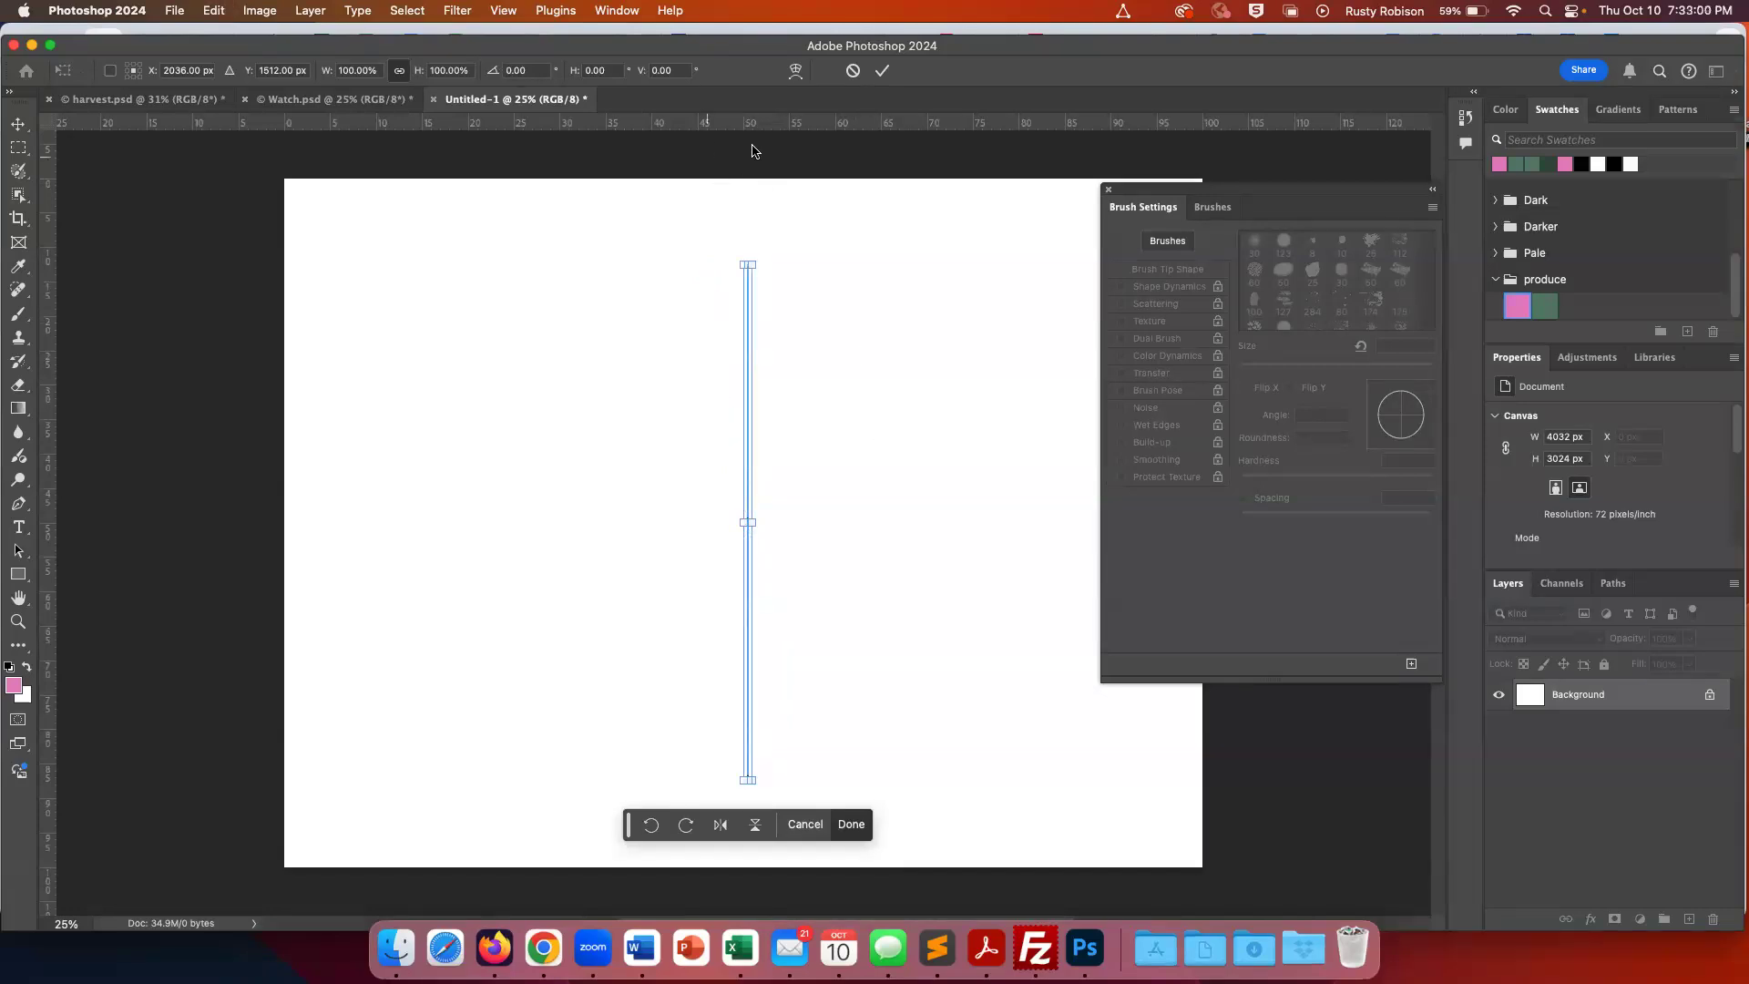
left_click(882, 72)
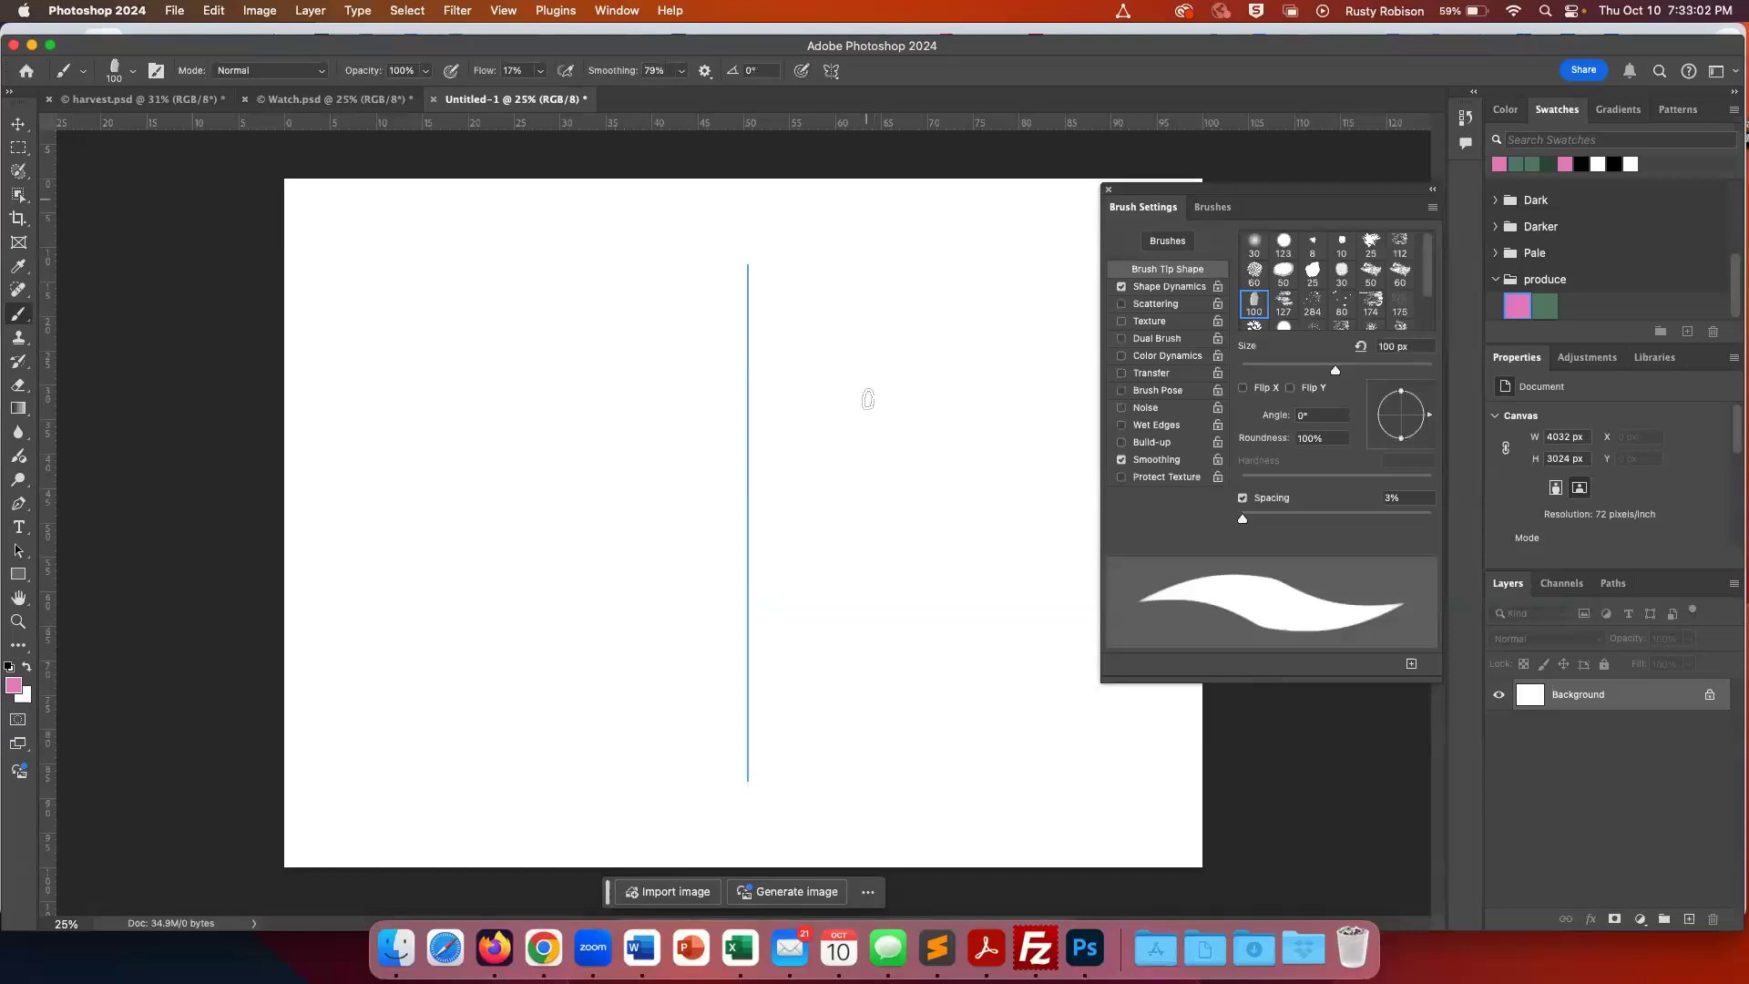
Paint looping pink strokes mirrored on both sides of the vertical symmetry axis
mouse_move(928, 438)
left_mouse_down()
mouse_move(835, 313)
mouse_move(821, 378)
mouse_move(931, 543)
mouse_move(941, 617)
mouse_move(892, 644)
mouse_move(815, 621)
mouse_move(776, 530)
left_mouse_up()
mouse_move(797, 463)
left_mouse_down()
mouse_move(932, 336)
mouse_move(999, 492)
mouse_move(965, 551)
left_mouse_up()
left_click_drag(832, 555, 789, 455)
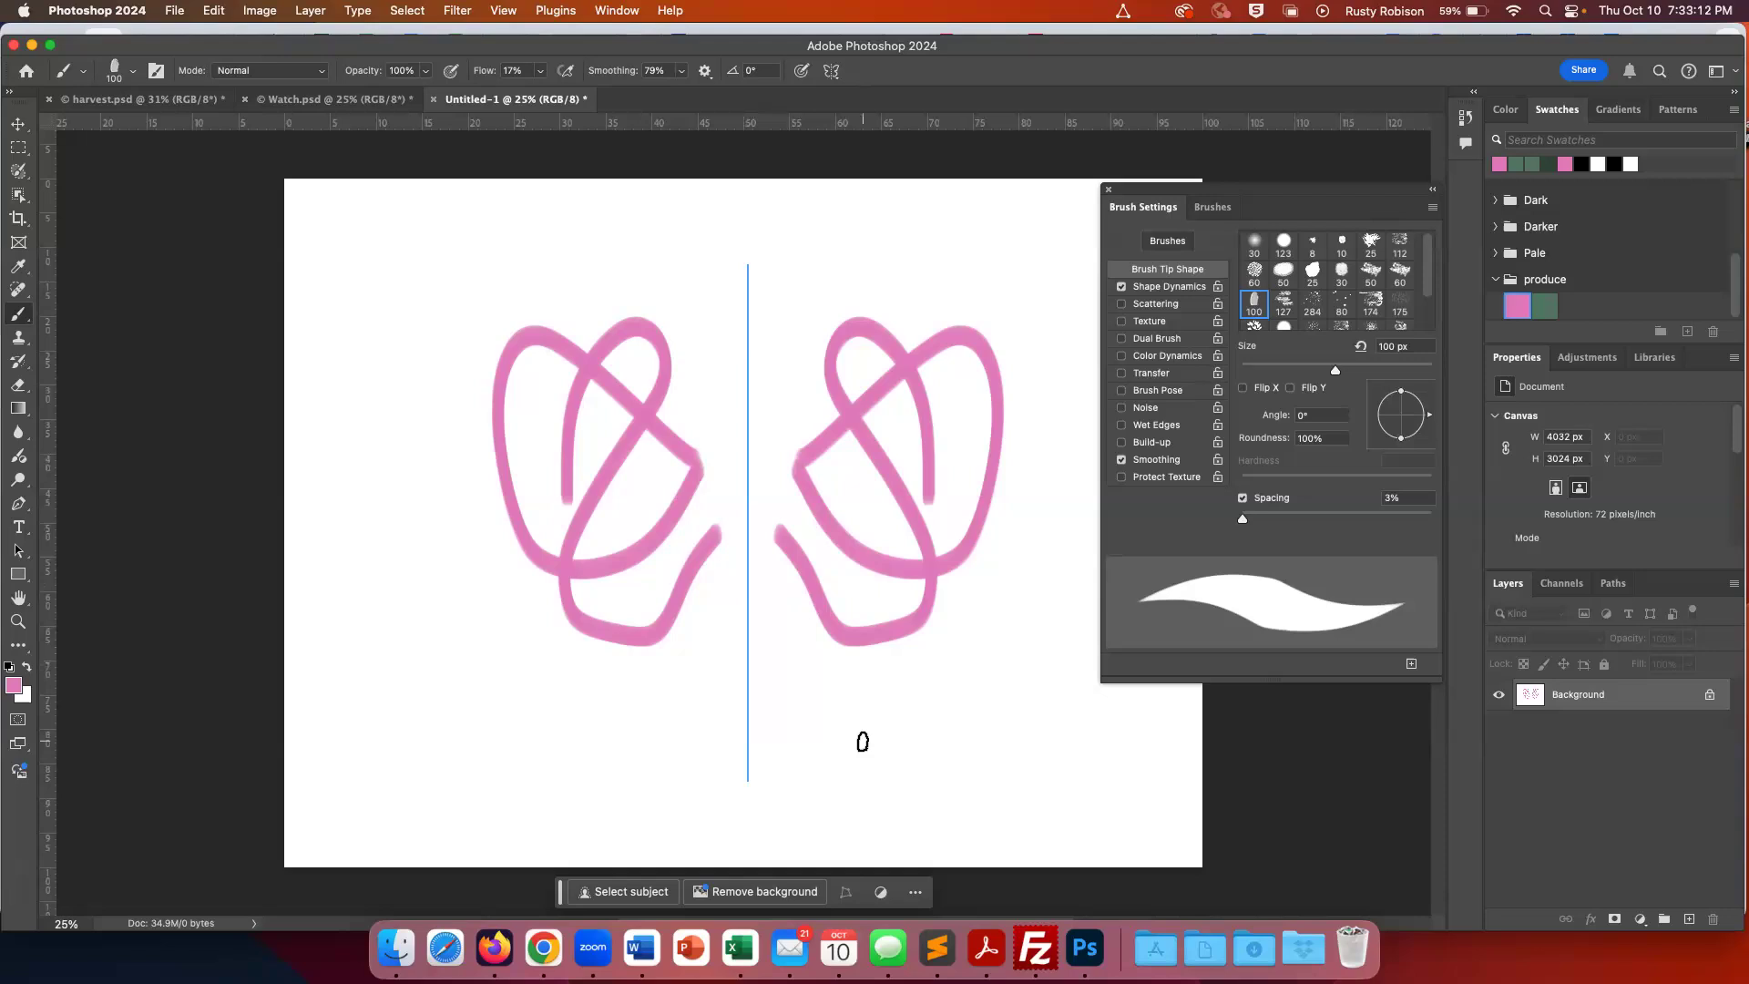
Undo the pink strokes mirrored across the vertical symmetry axis
key("super+z")
key("super+z")
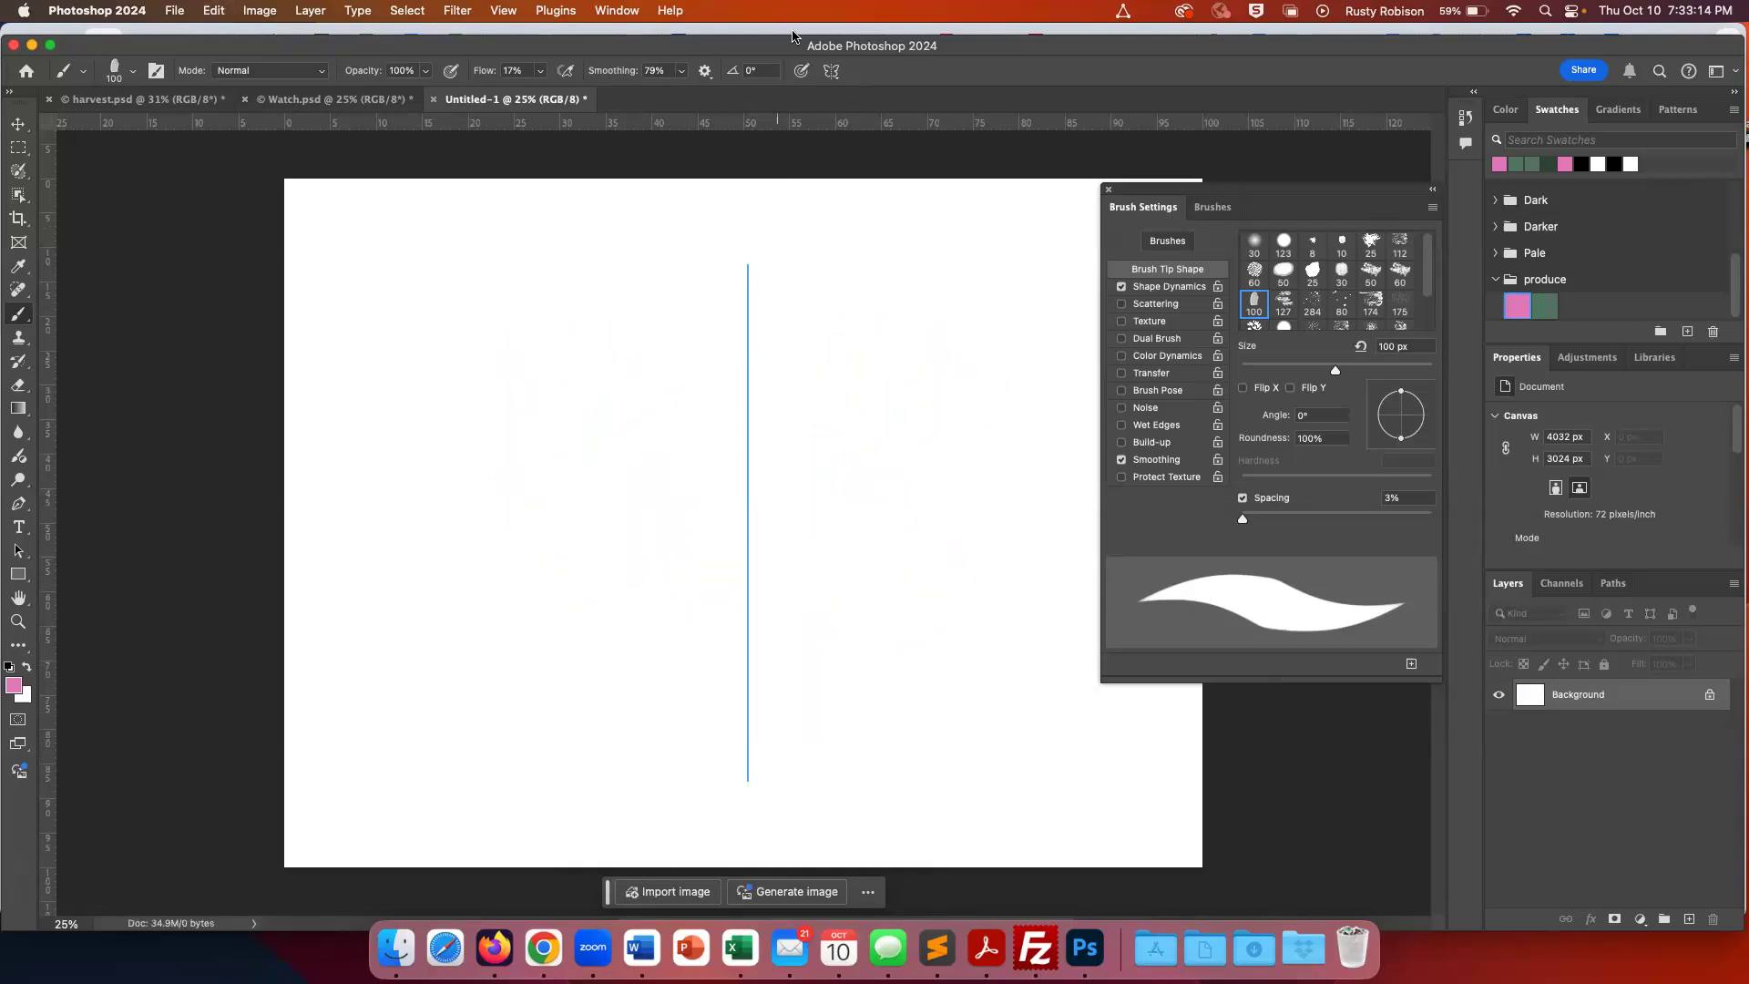
Paint a curved pink stroke toward the canvas center using radial paint symmetry with 12 segments, and undo it
left_click(831, 72)
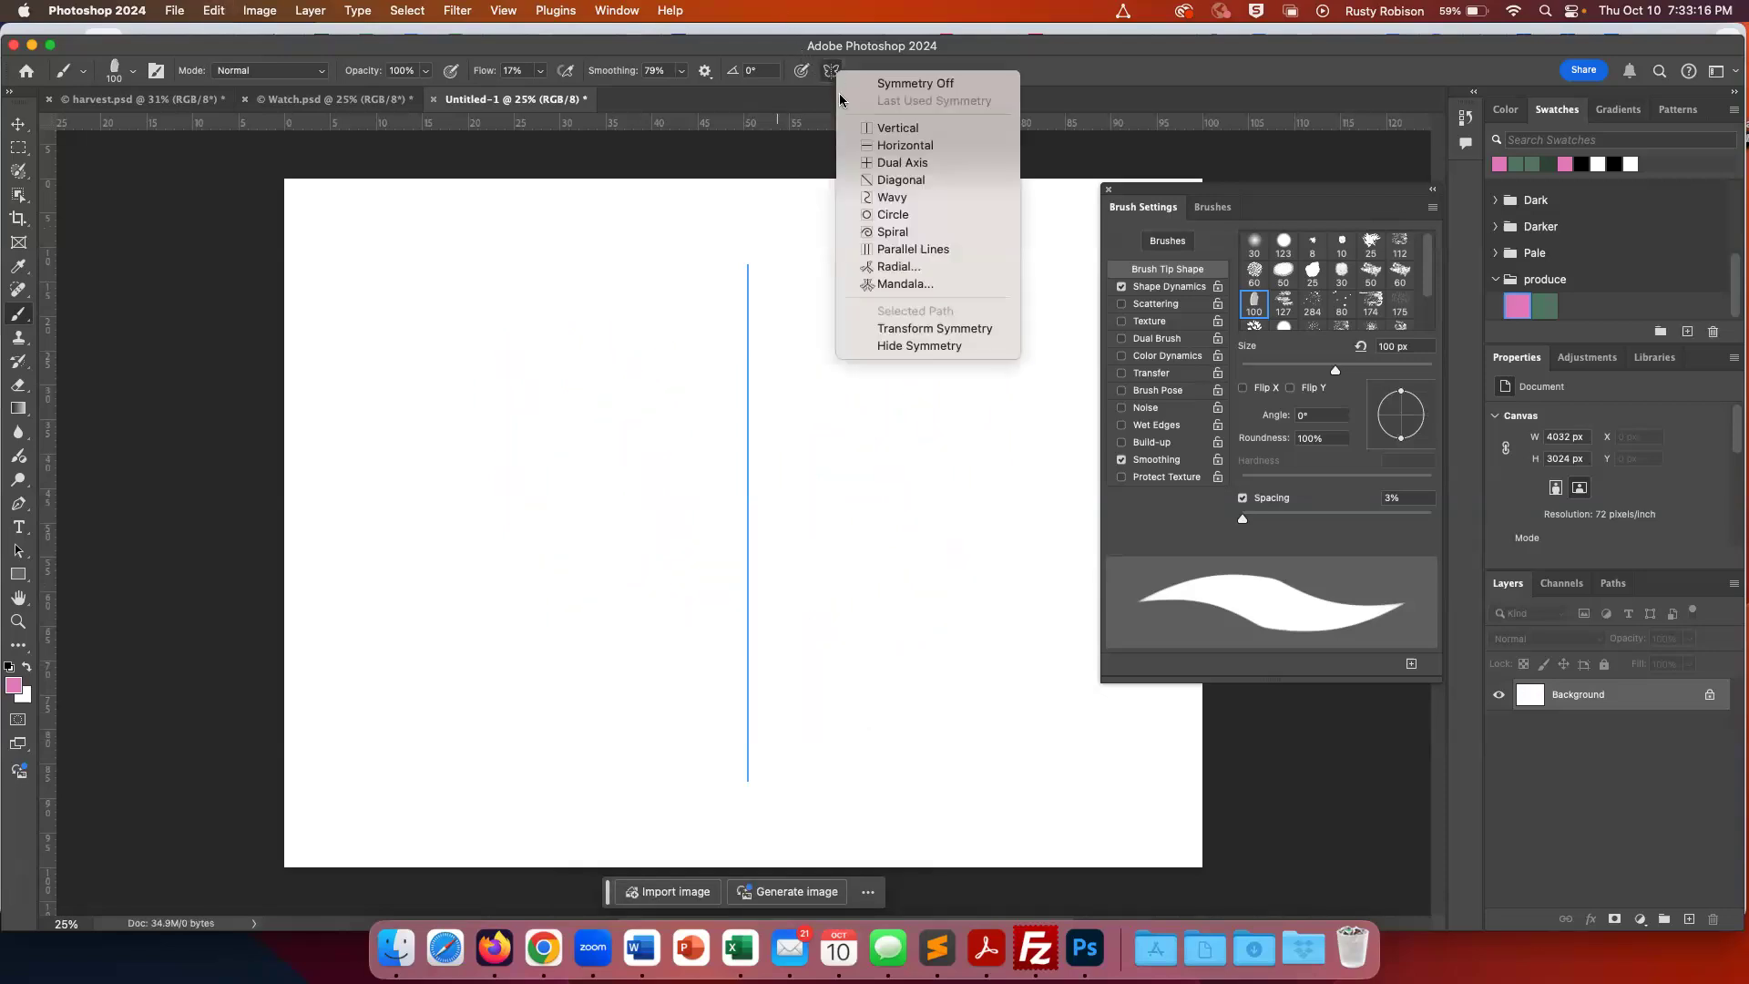
left_click(898, 267)
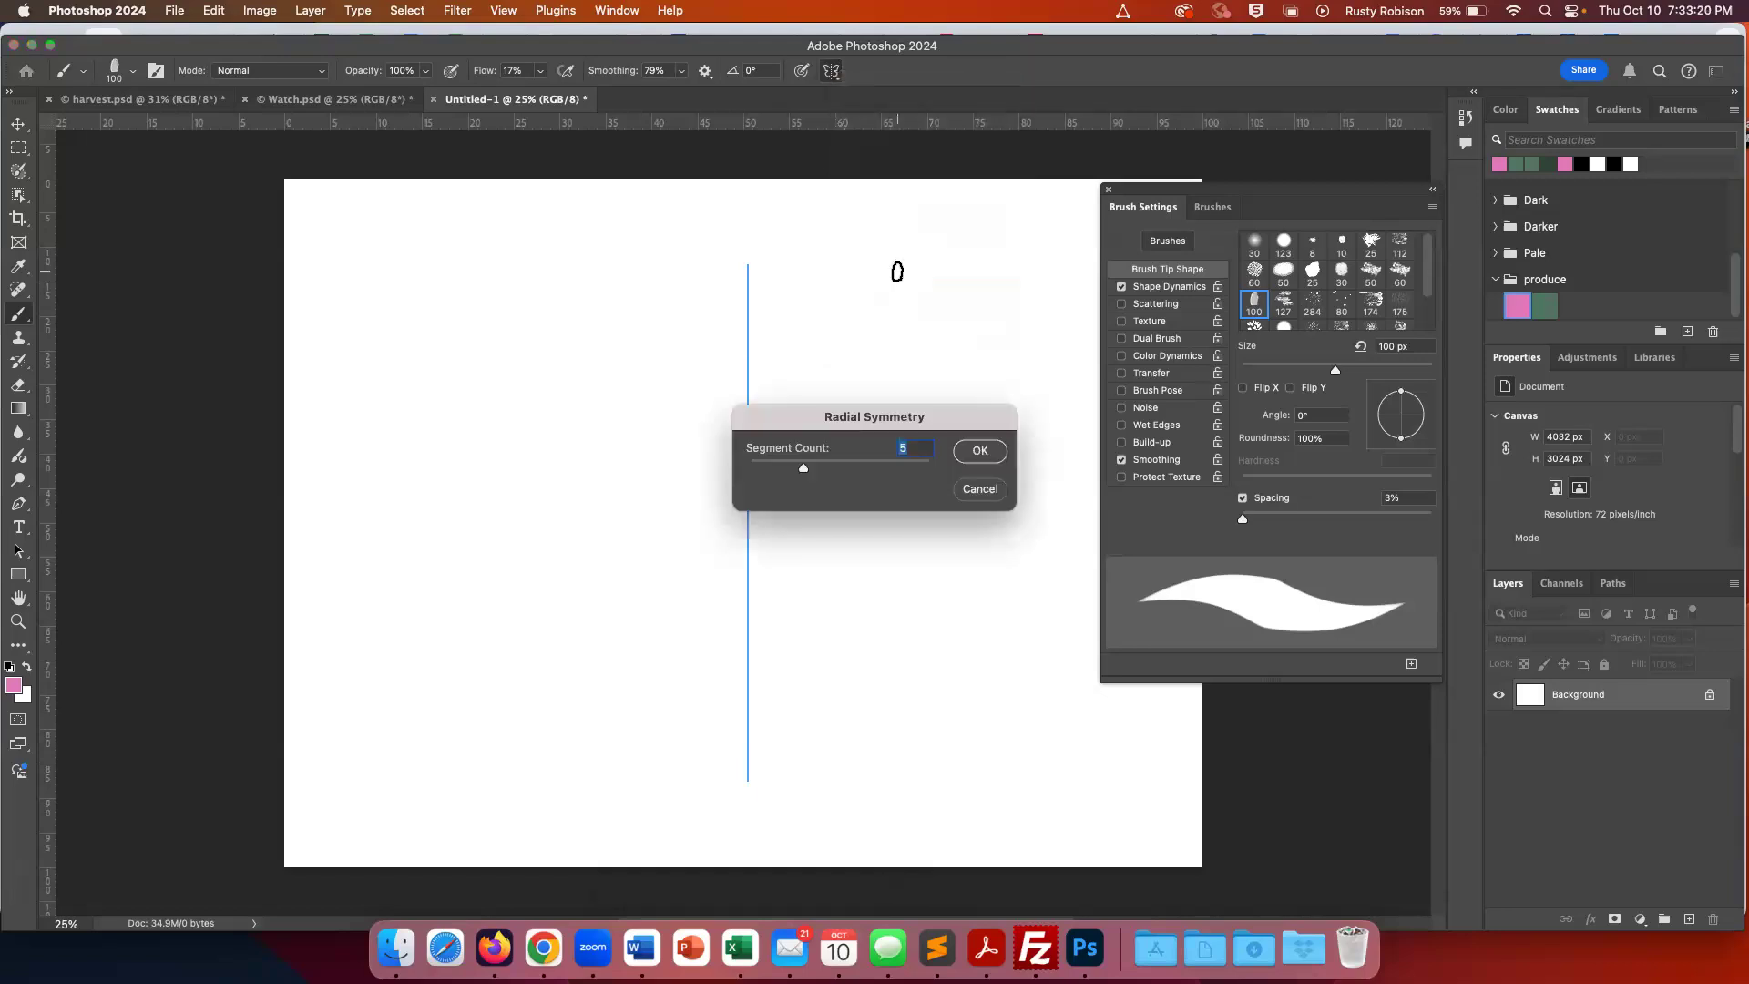
left_click_drag(804, 474, 972, 481)
left_click(984, 453)
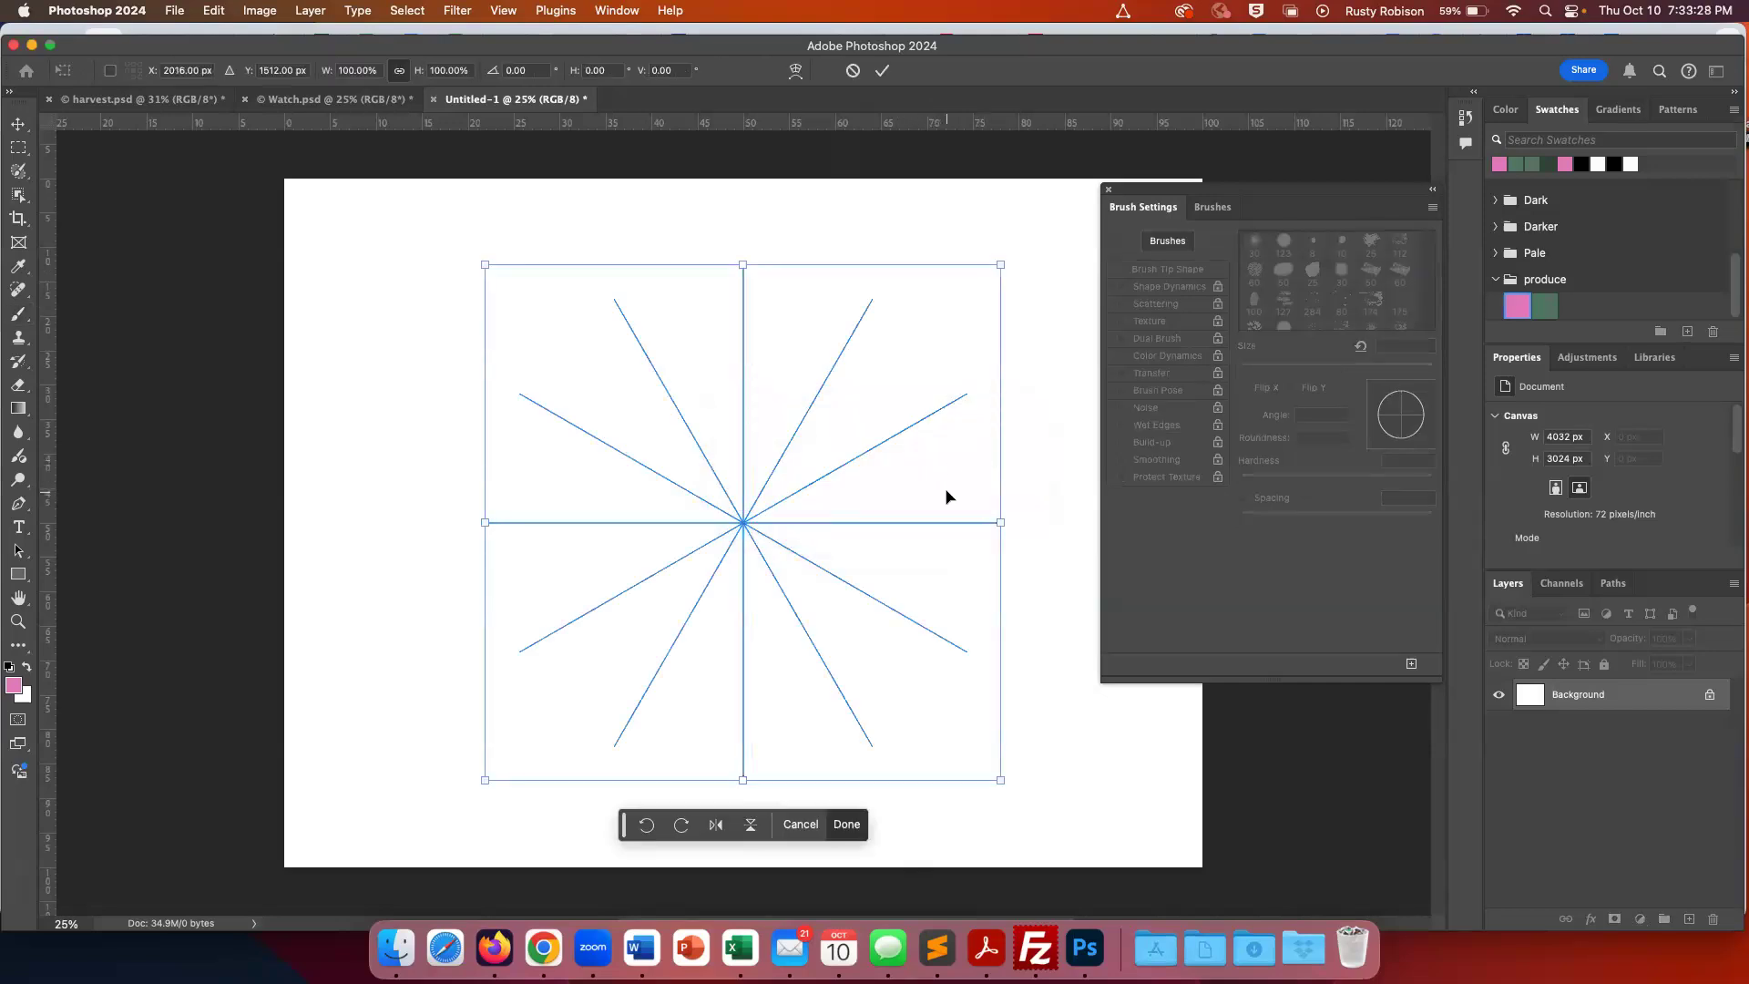
left_click(882, 73)
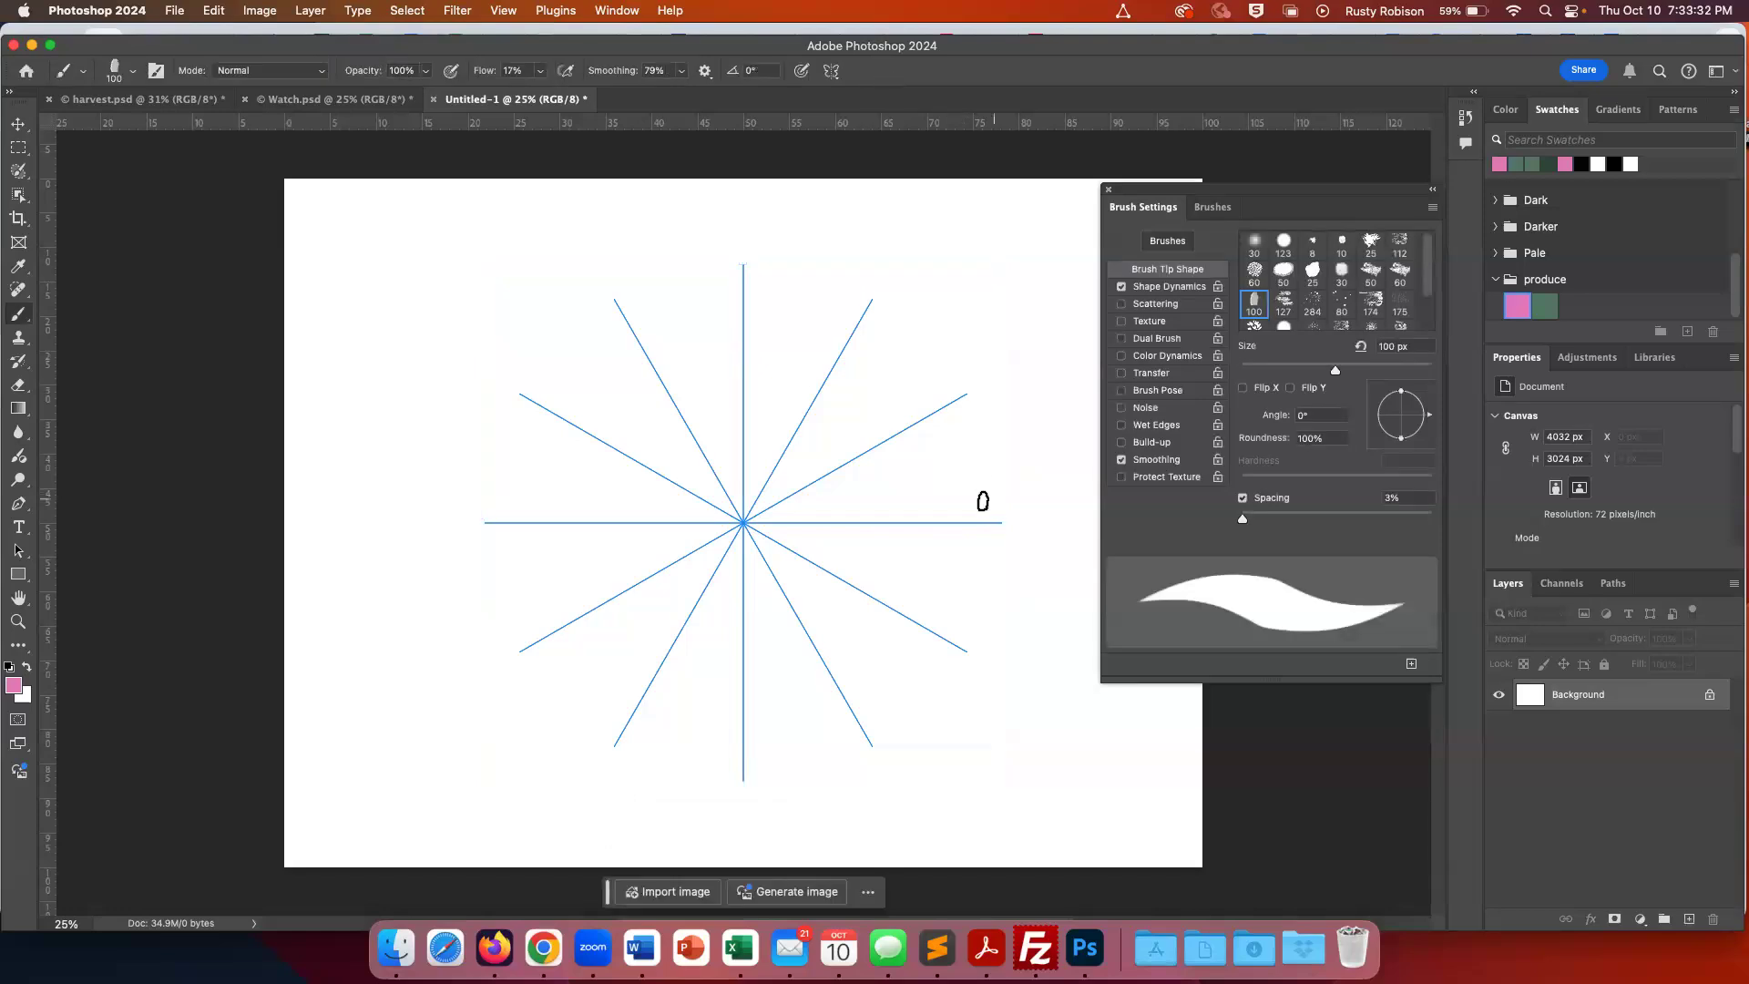
mouse_move(980, 499)
left_mouse_down()
mouse_move(953, 461)
mouse_move(906, 445)
mouse_move(857, 456)
mouse_move(785, 565)
mouse_move(747, 513)
left_mouse_up()
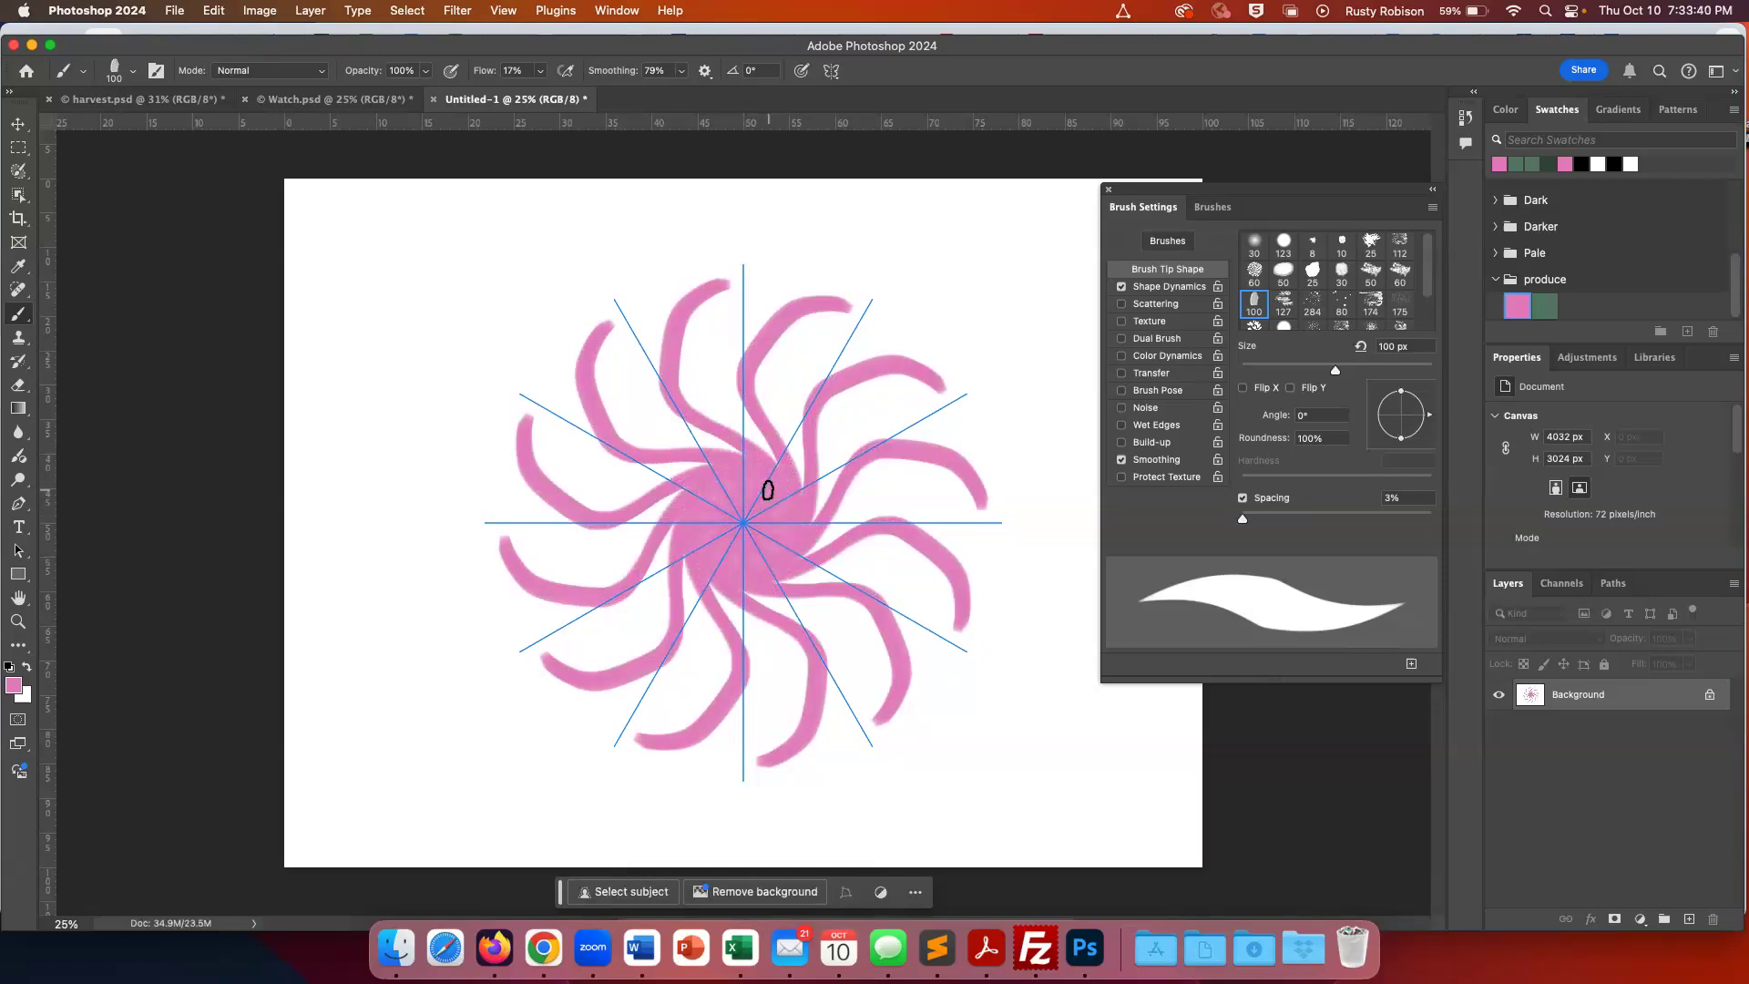
key("super+z")
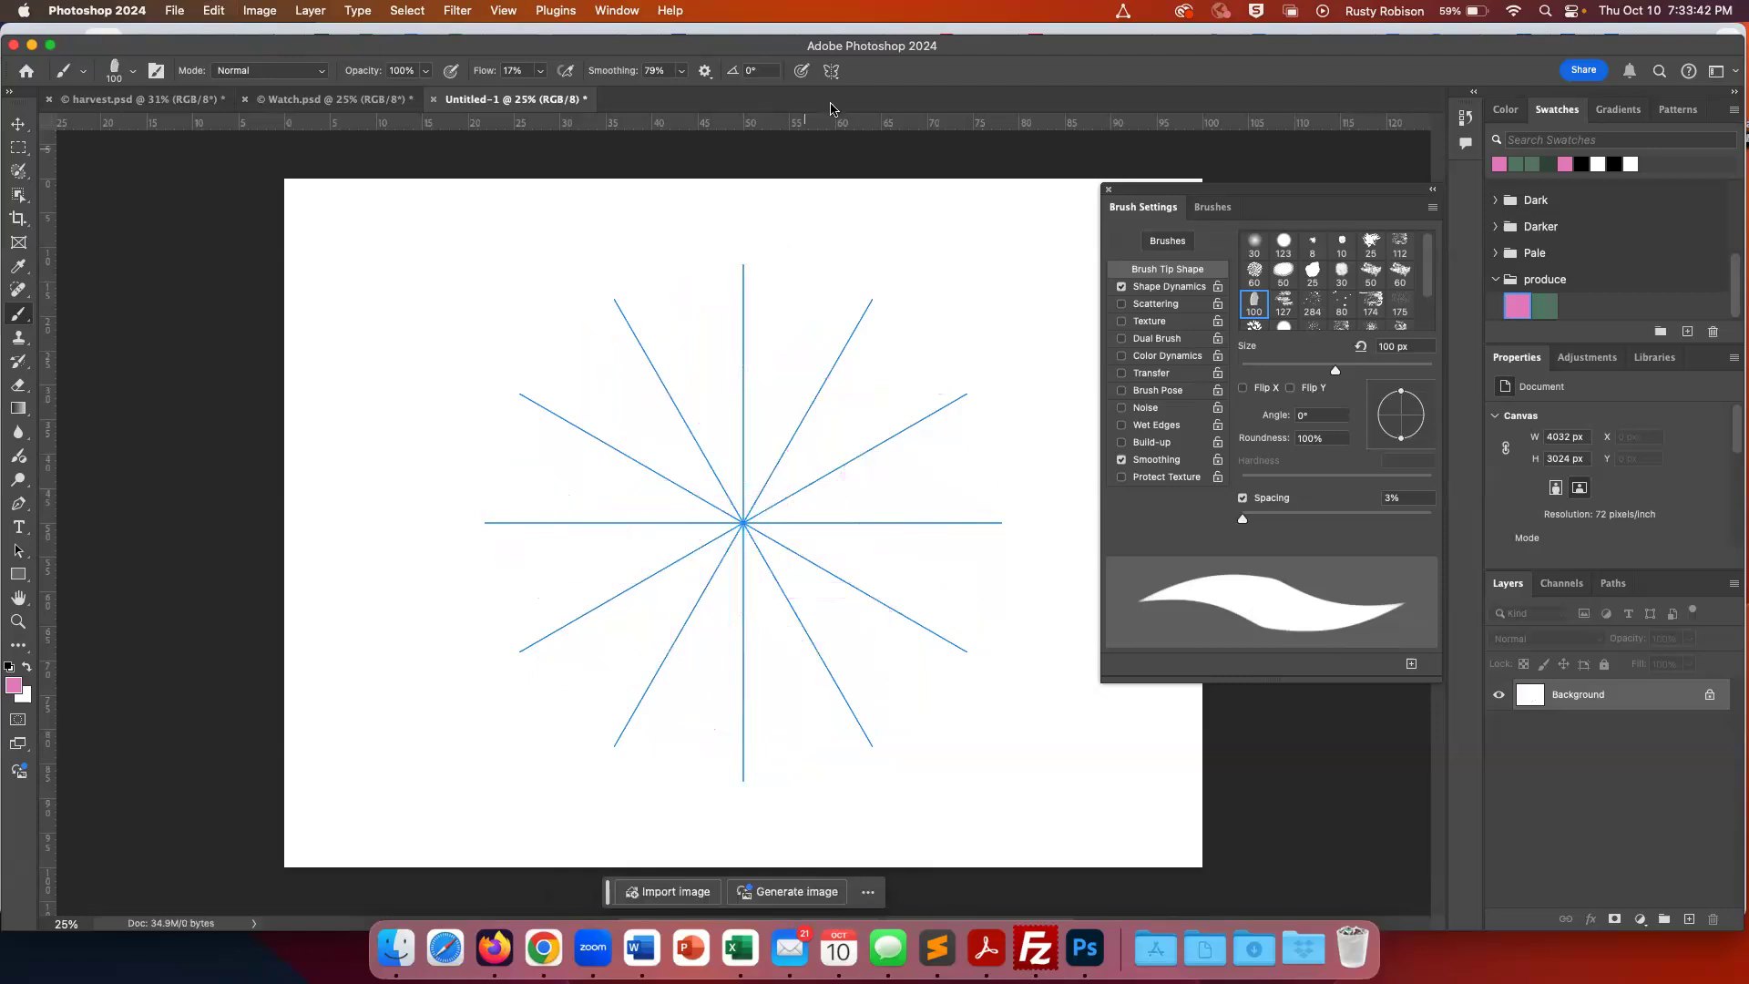
Paint a looping pink stroke using mandala paint symmetry with 10 segments, and undo it
left_click(832, 78)
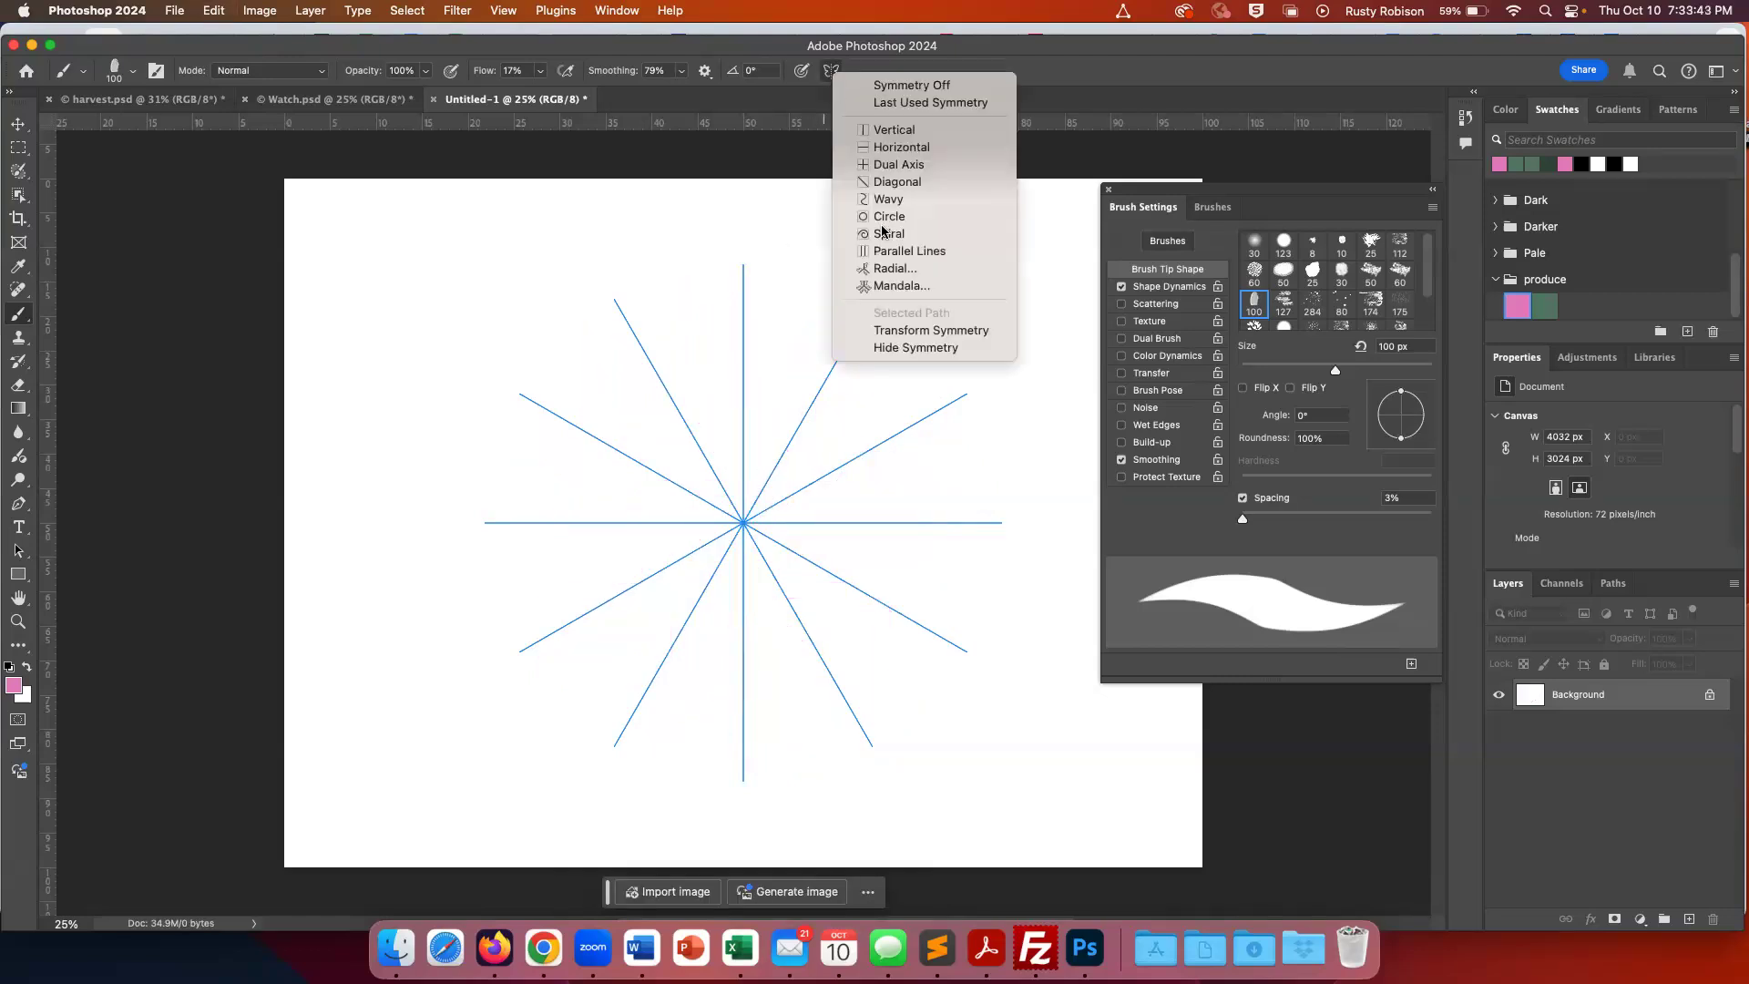
left_click(899, 288)
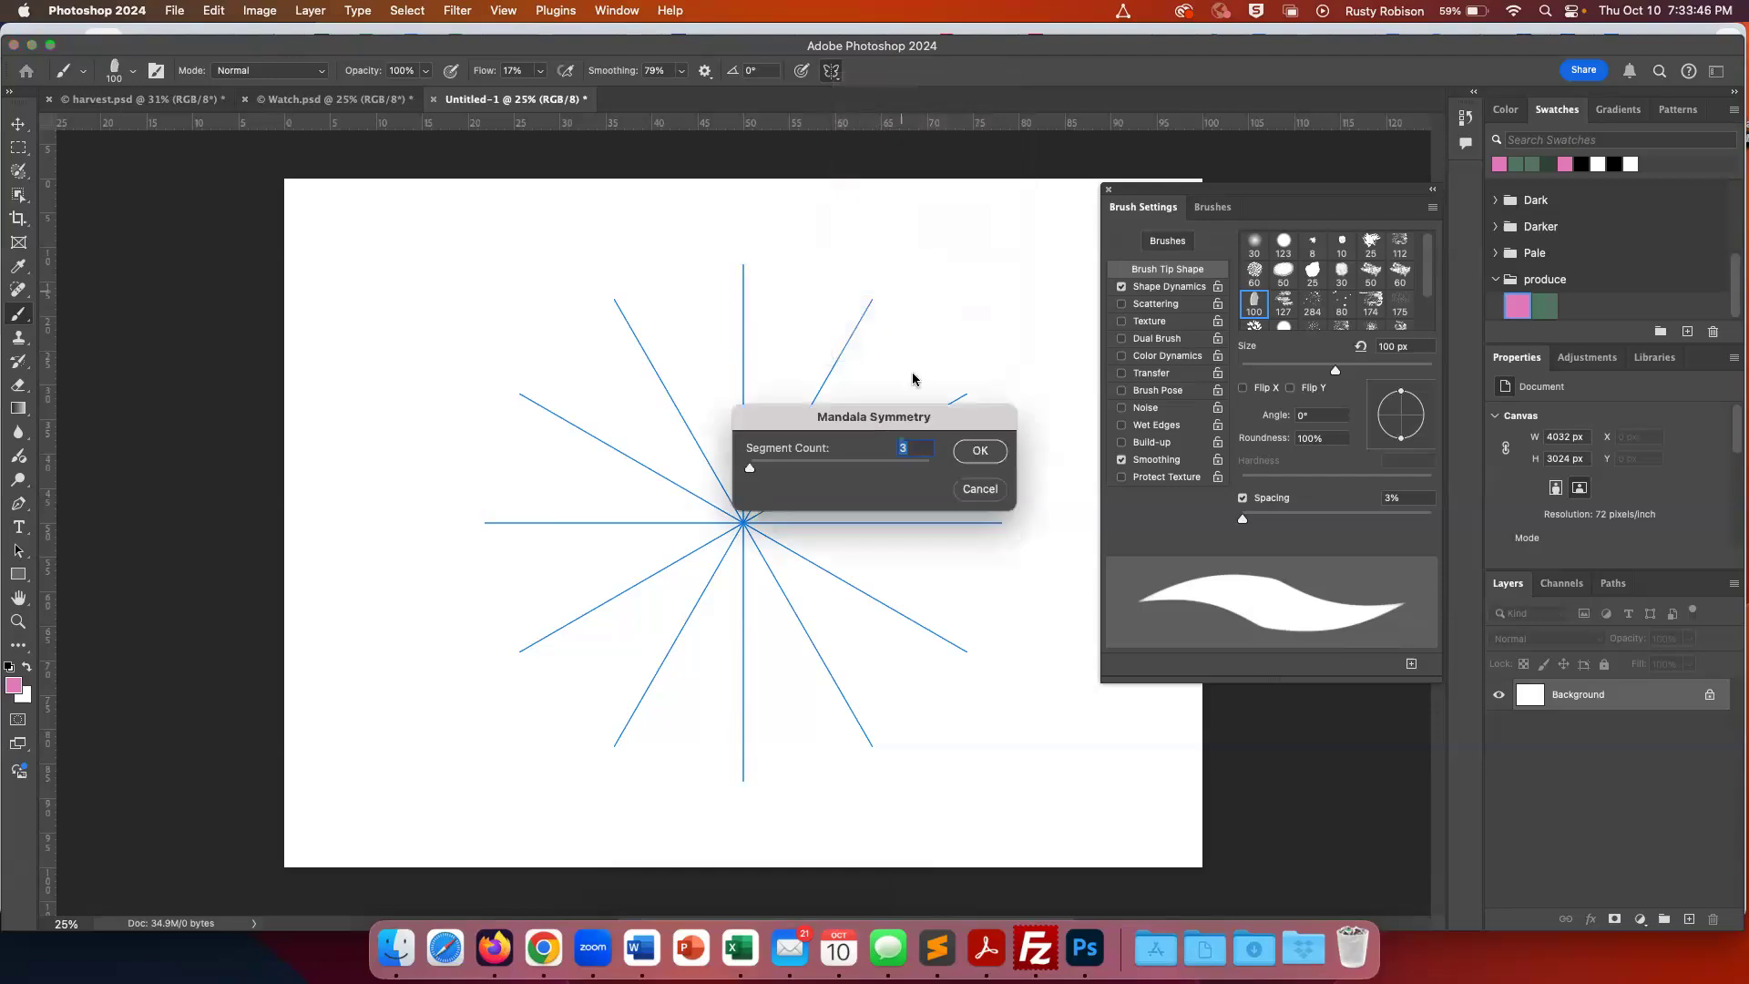
left_click_drag(750, 474, 989, 449)
left_click(982, 450)
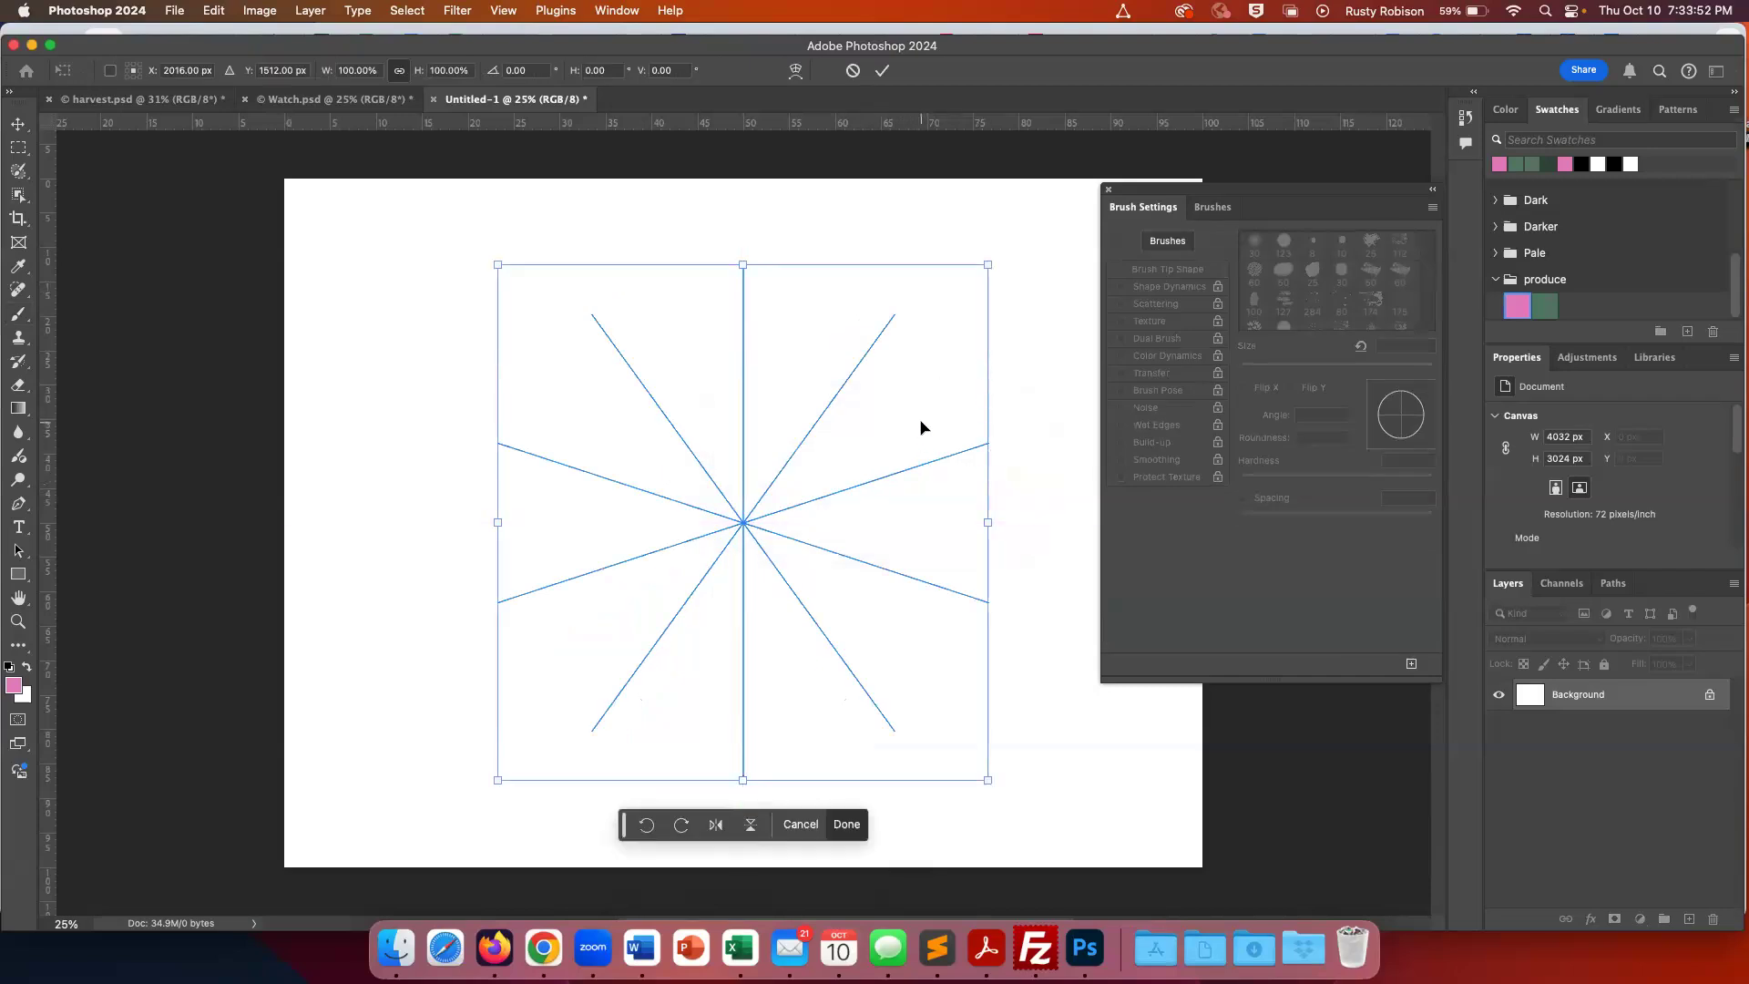
key("Return")
mouse_move(921, 402)
left_mouse_down()
mouse_move(889, 395)
mouse_move(900, 430)
mouse_move(847, 488)
mouse_move(808, 480)
mouse_move(800, 501)
left_mouse_up()
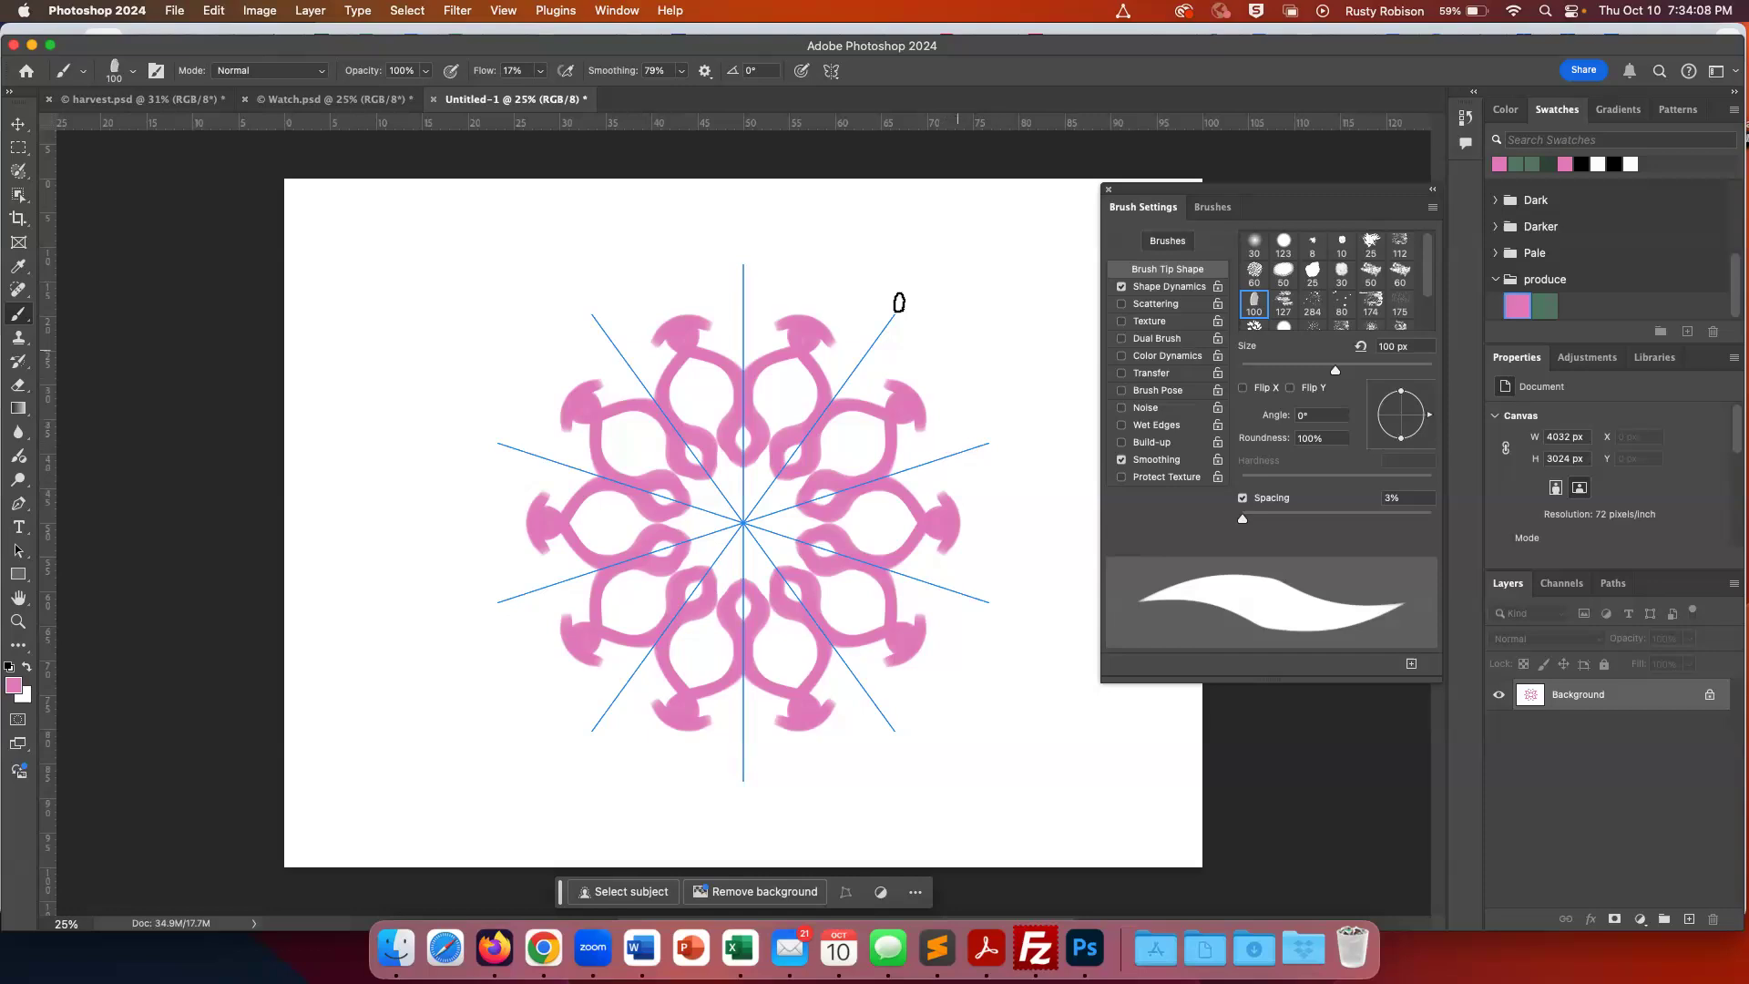
key("super+z")
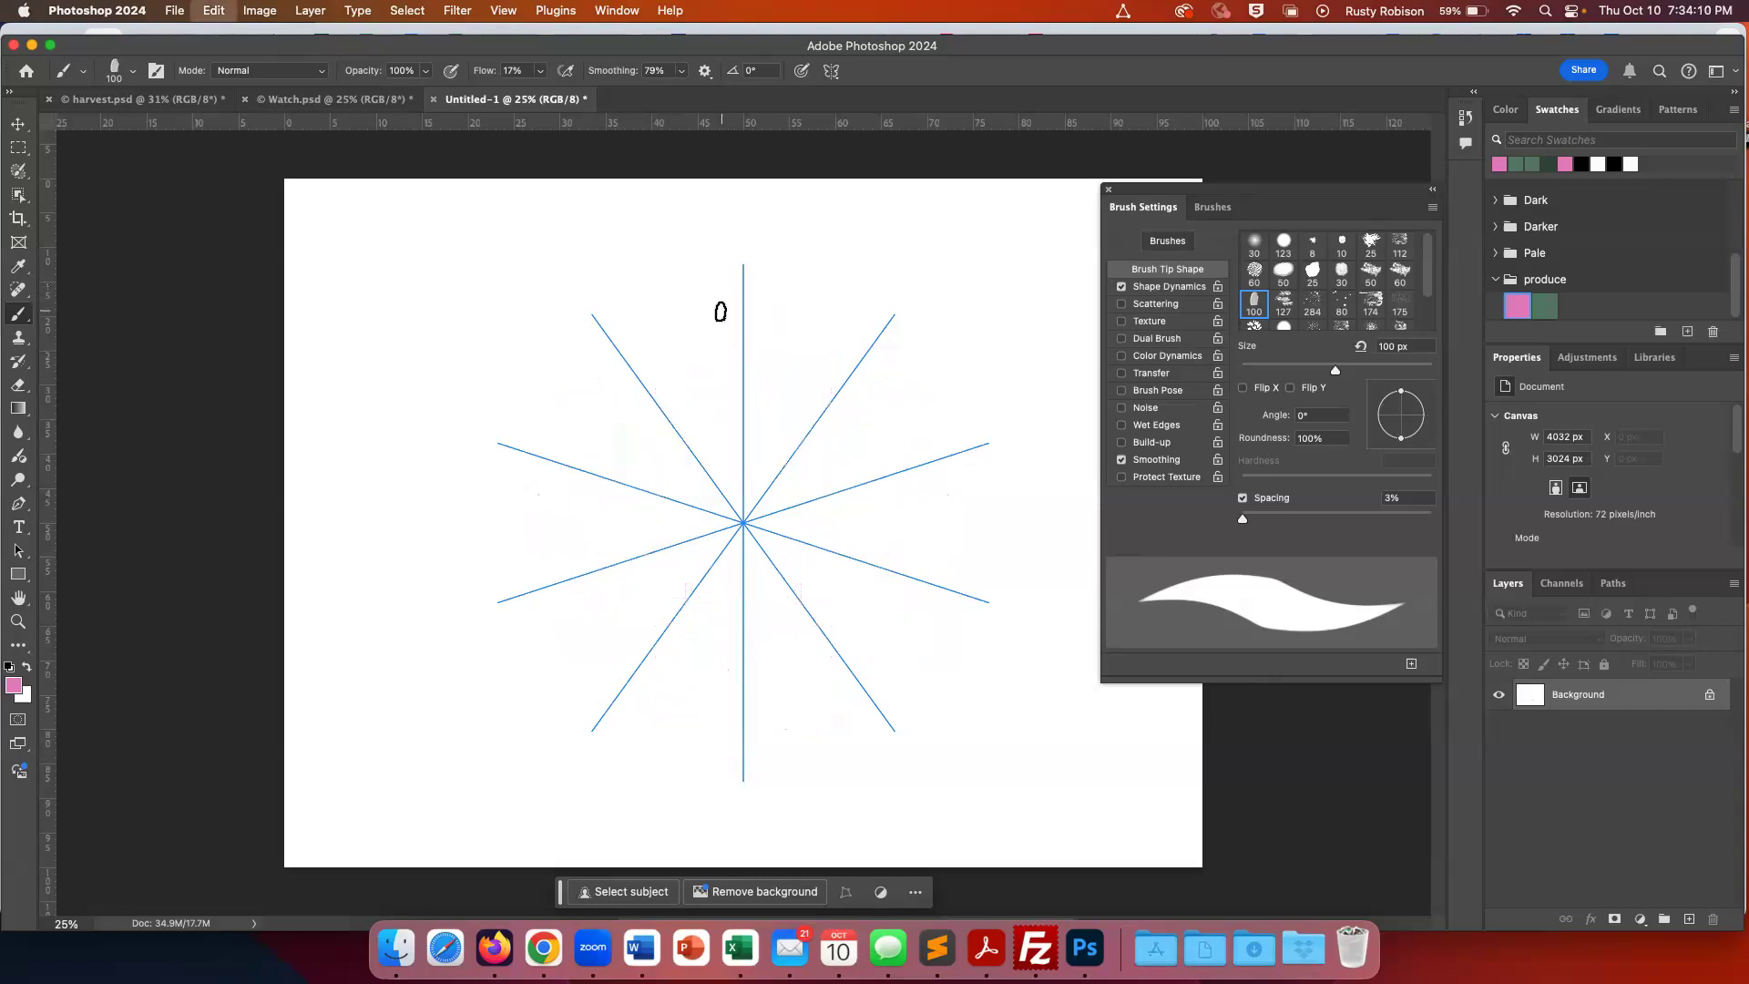
Turn off paint symmetry, and switch the brush's Shape Dynamics off and back on
left_click(831, 71)
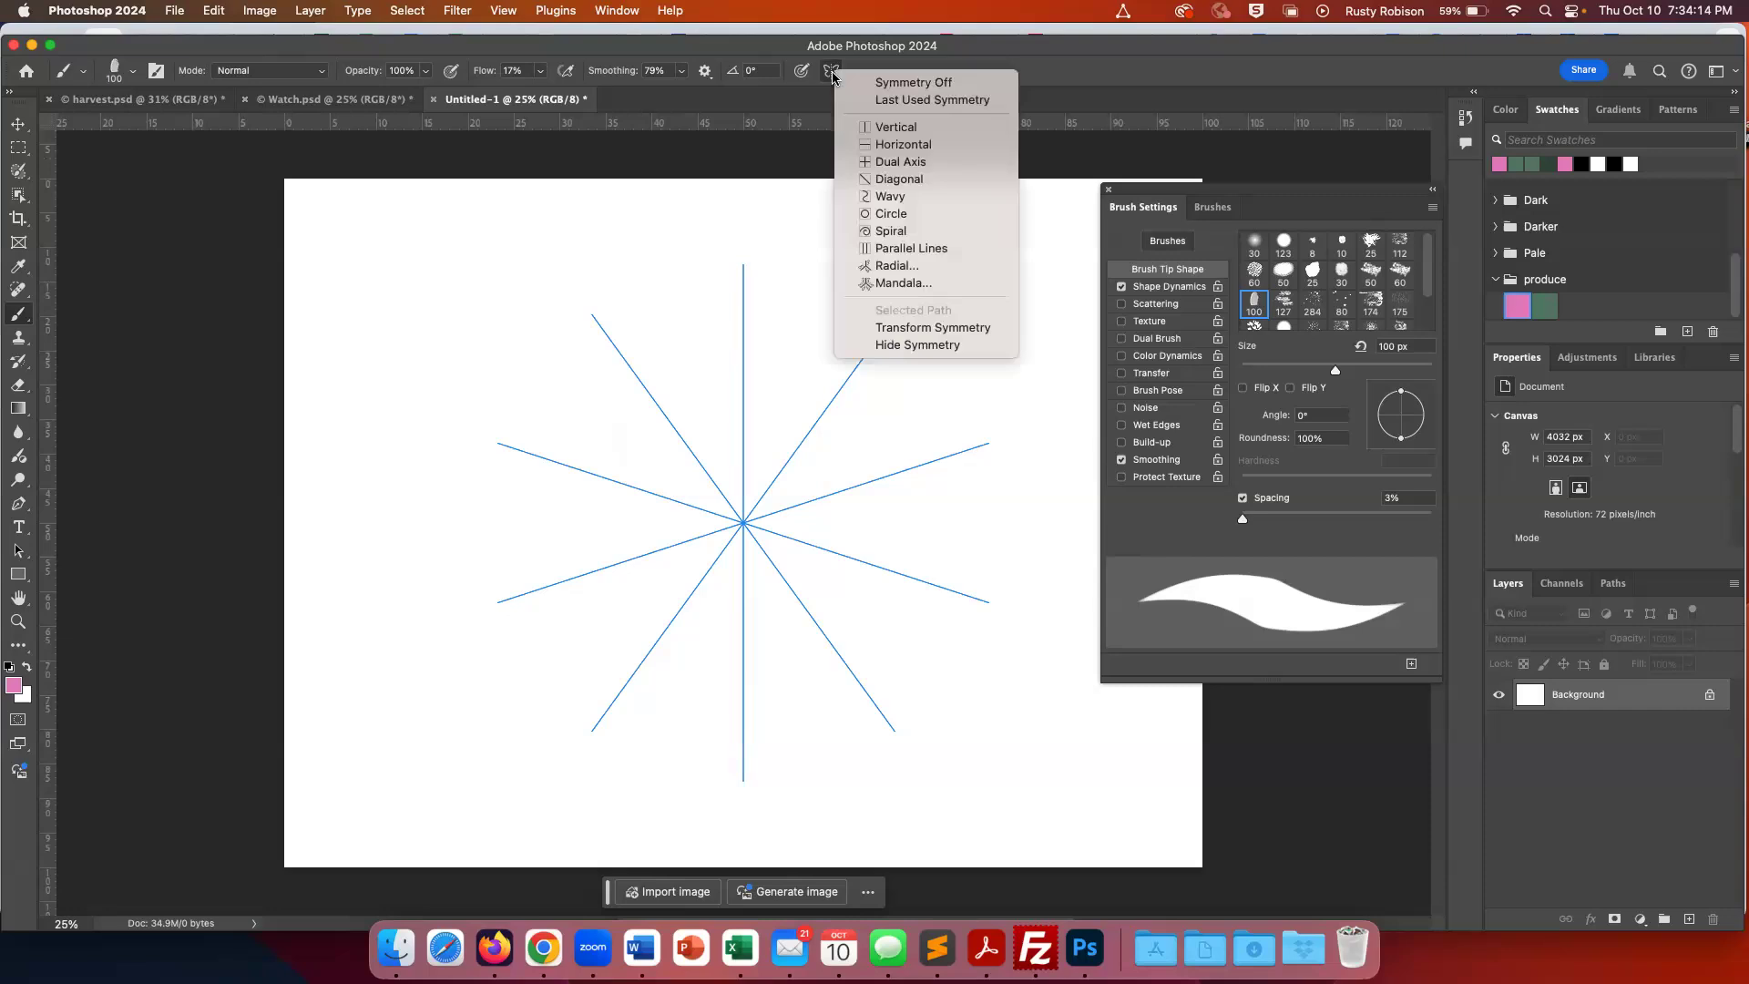
left_click(881, 84)
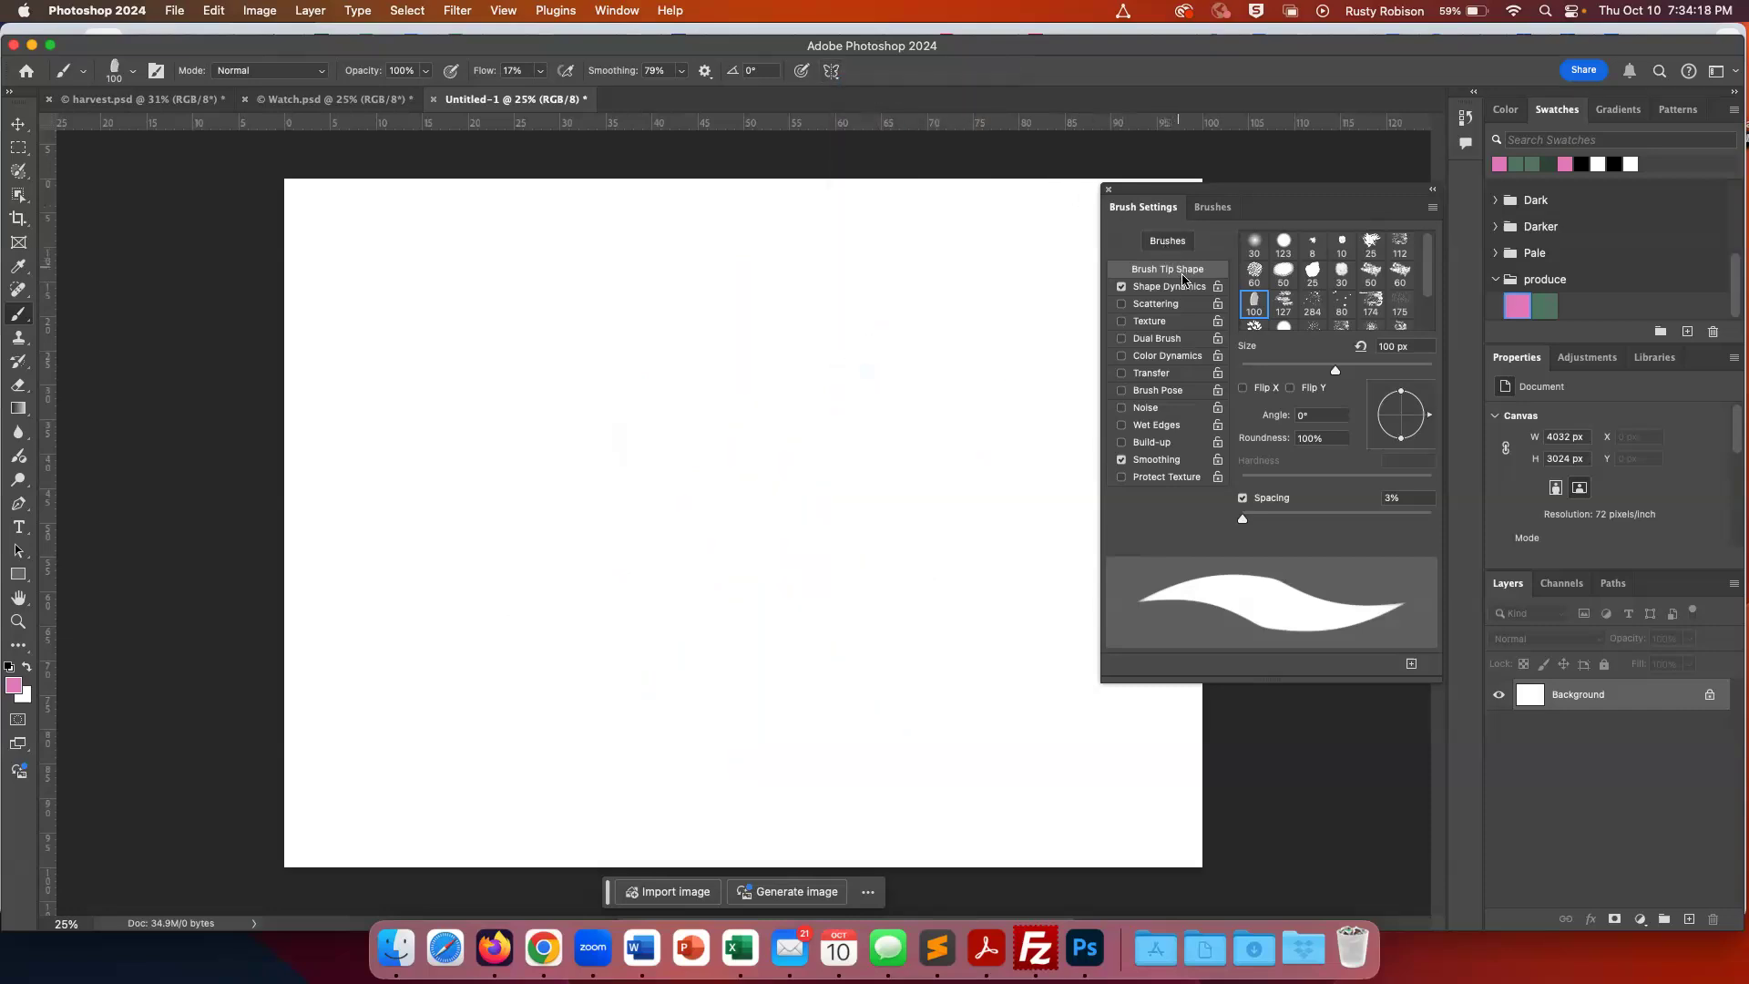
left_click(1120, 286)
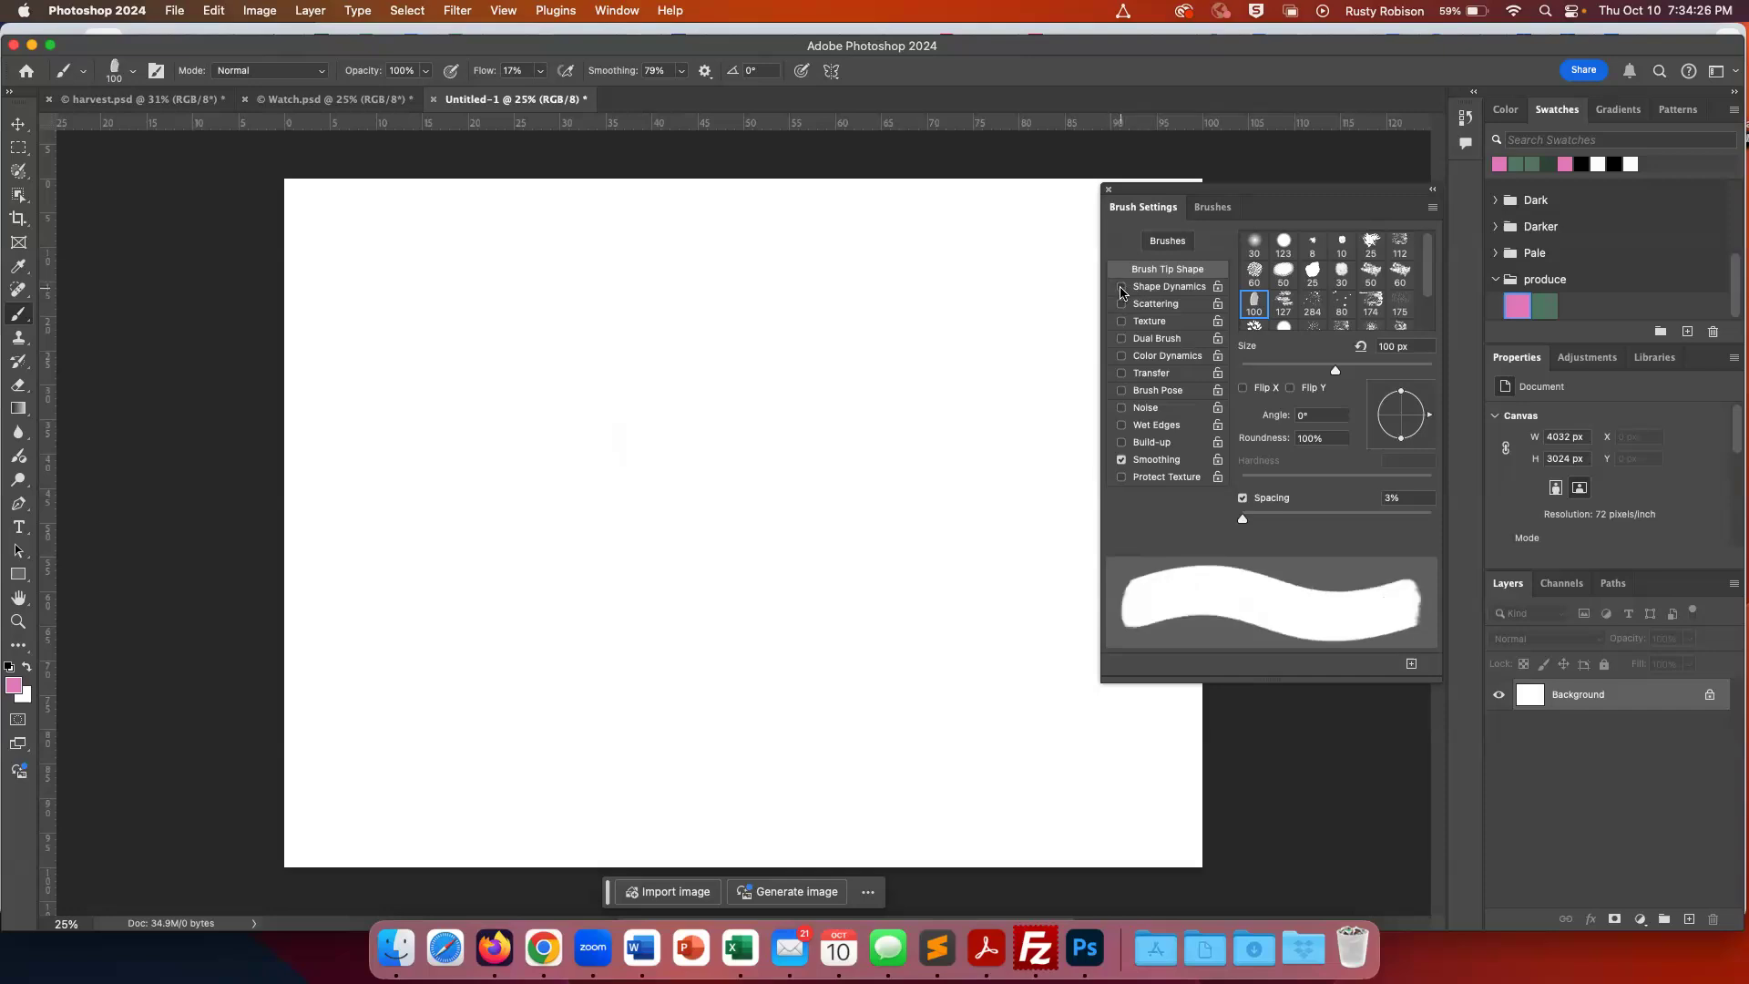
left_click(1121, 287)
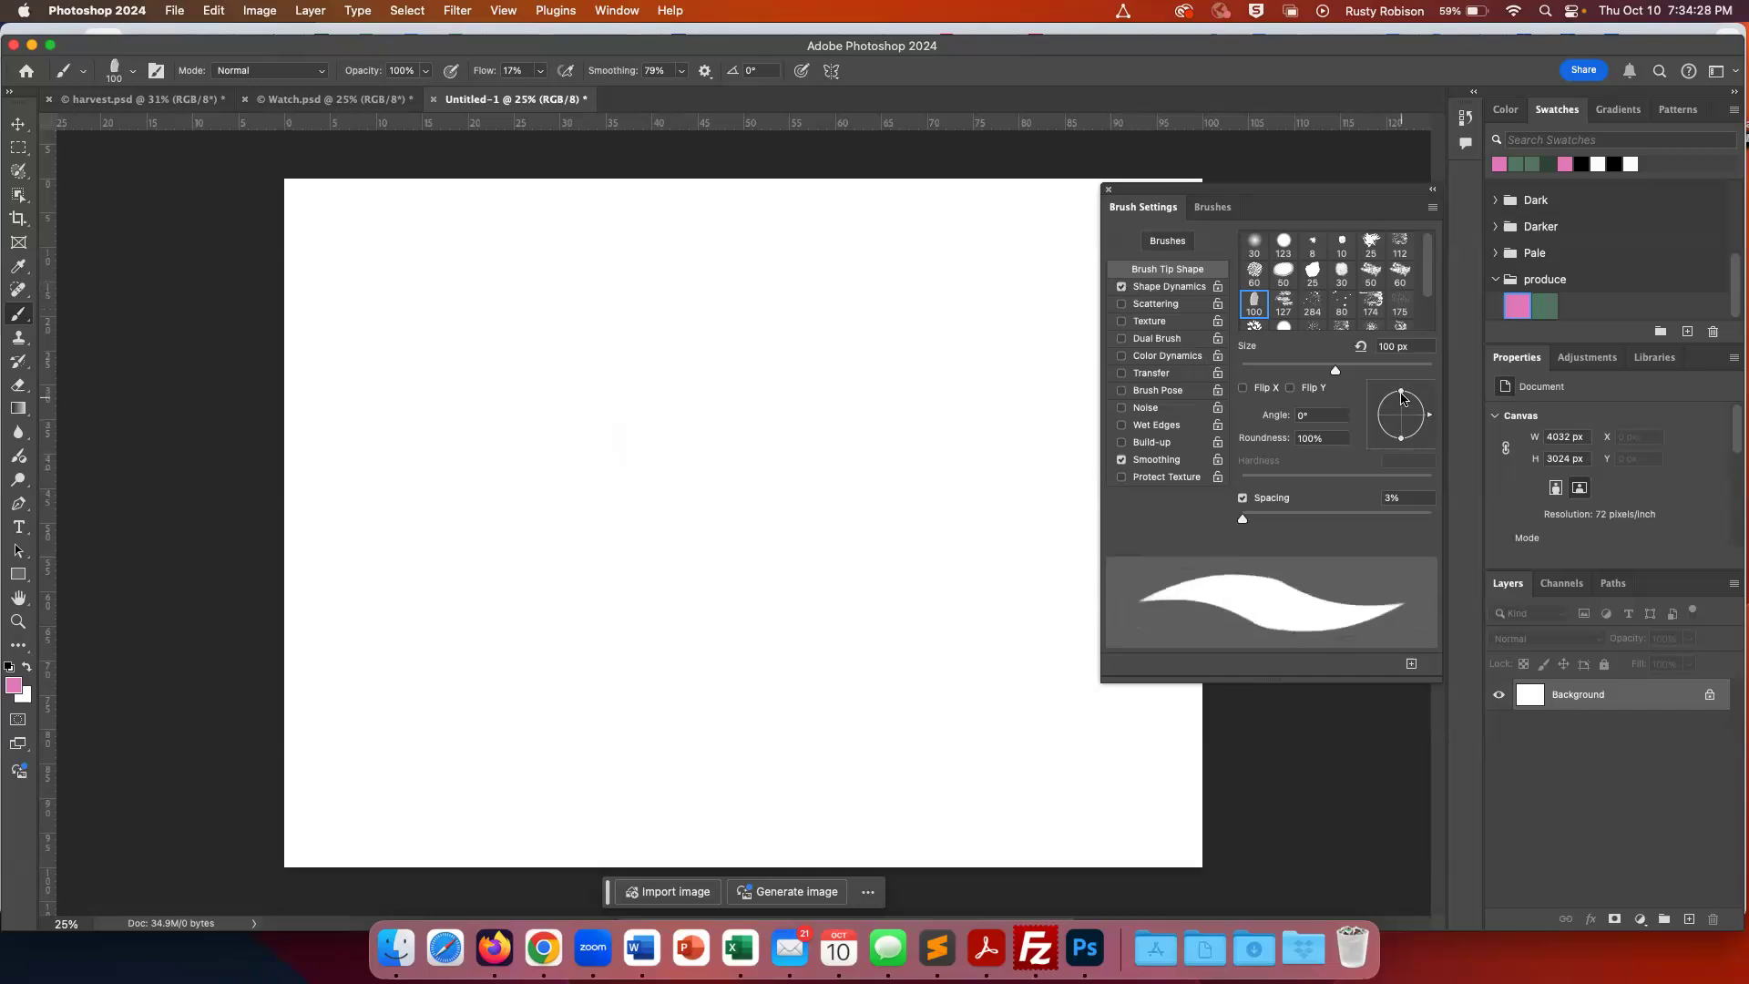
Set the 100 px brush tip's roundness to 36%, and paint and undo a test stroke
mouse_move(1401, 394)
left_mouse_down()
mouse_move(1401, 417)
mouse_move(1401, 371)
mouse_move(1401, 409)
left_mouse_up()
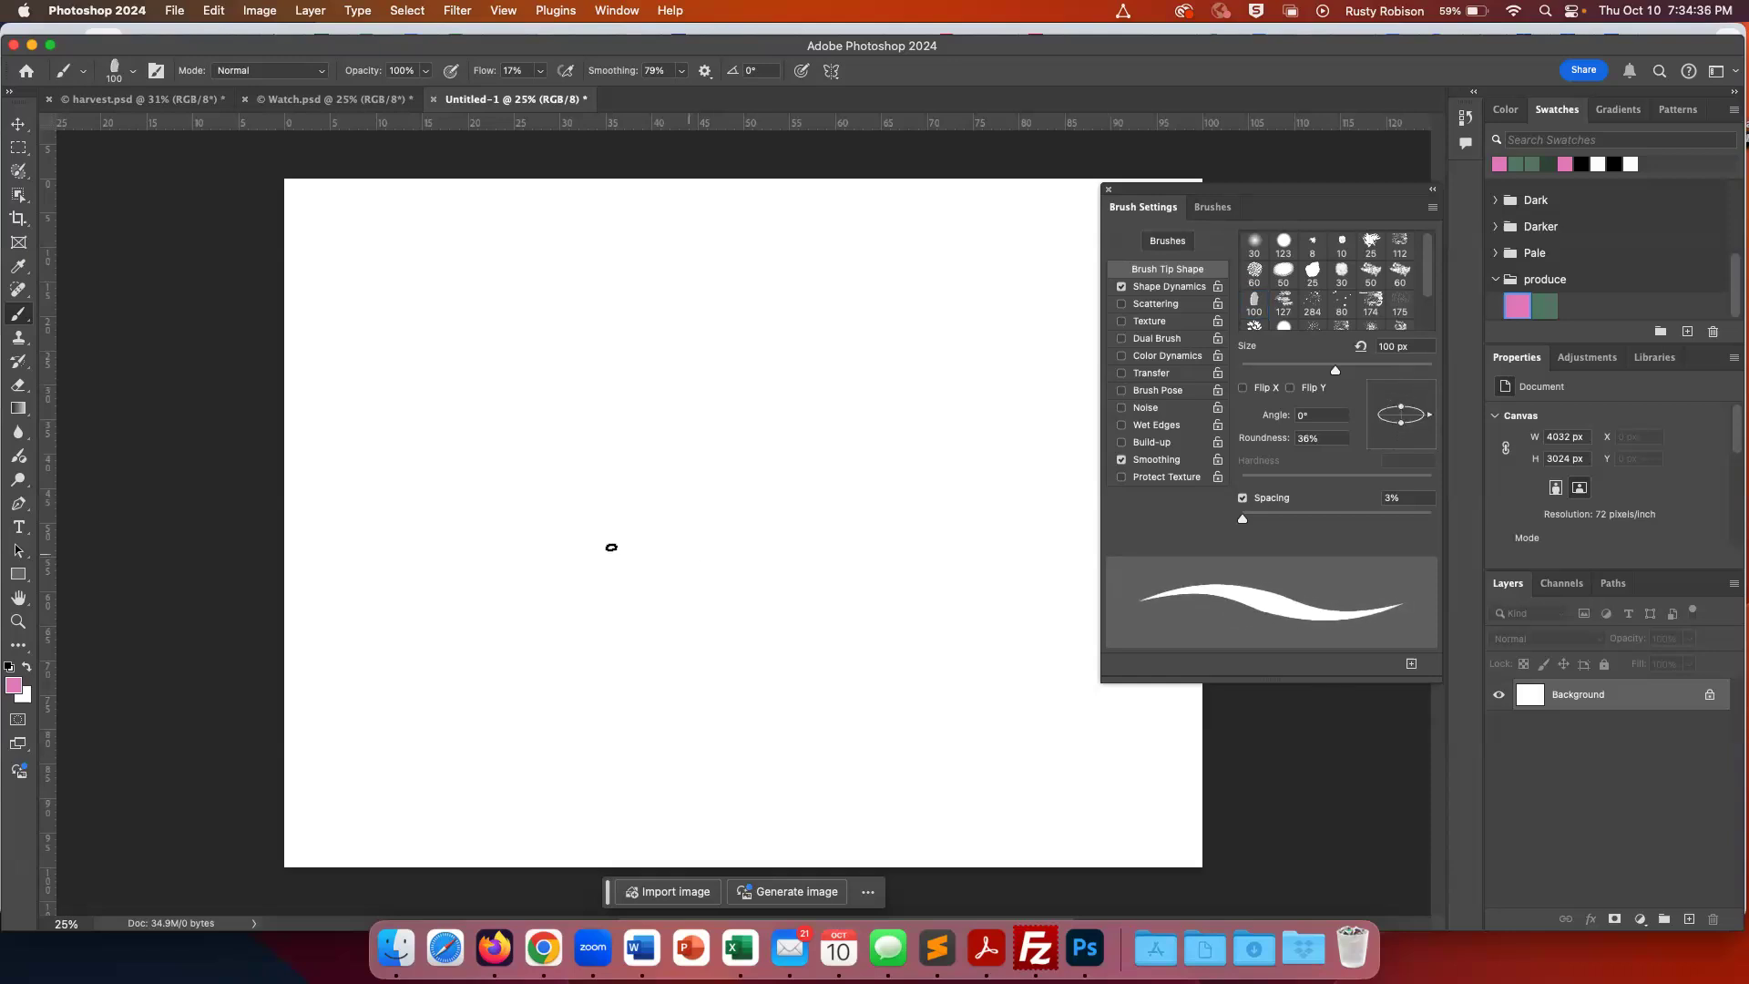
mouse_move(635, 364)
left_mouse_down()
mouse_move(702, 598)
mouse_move(858, 583)
left_mouse_up()
key("super+z")
Paint a looping pink stroke with the 123 px round tip at 24% roundness, undo it, and reset the roundness to 100%
left_click(1281, 255)
left_click_drag(1401, 394, 1402, 414)
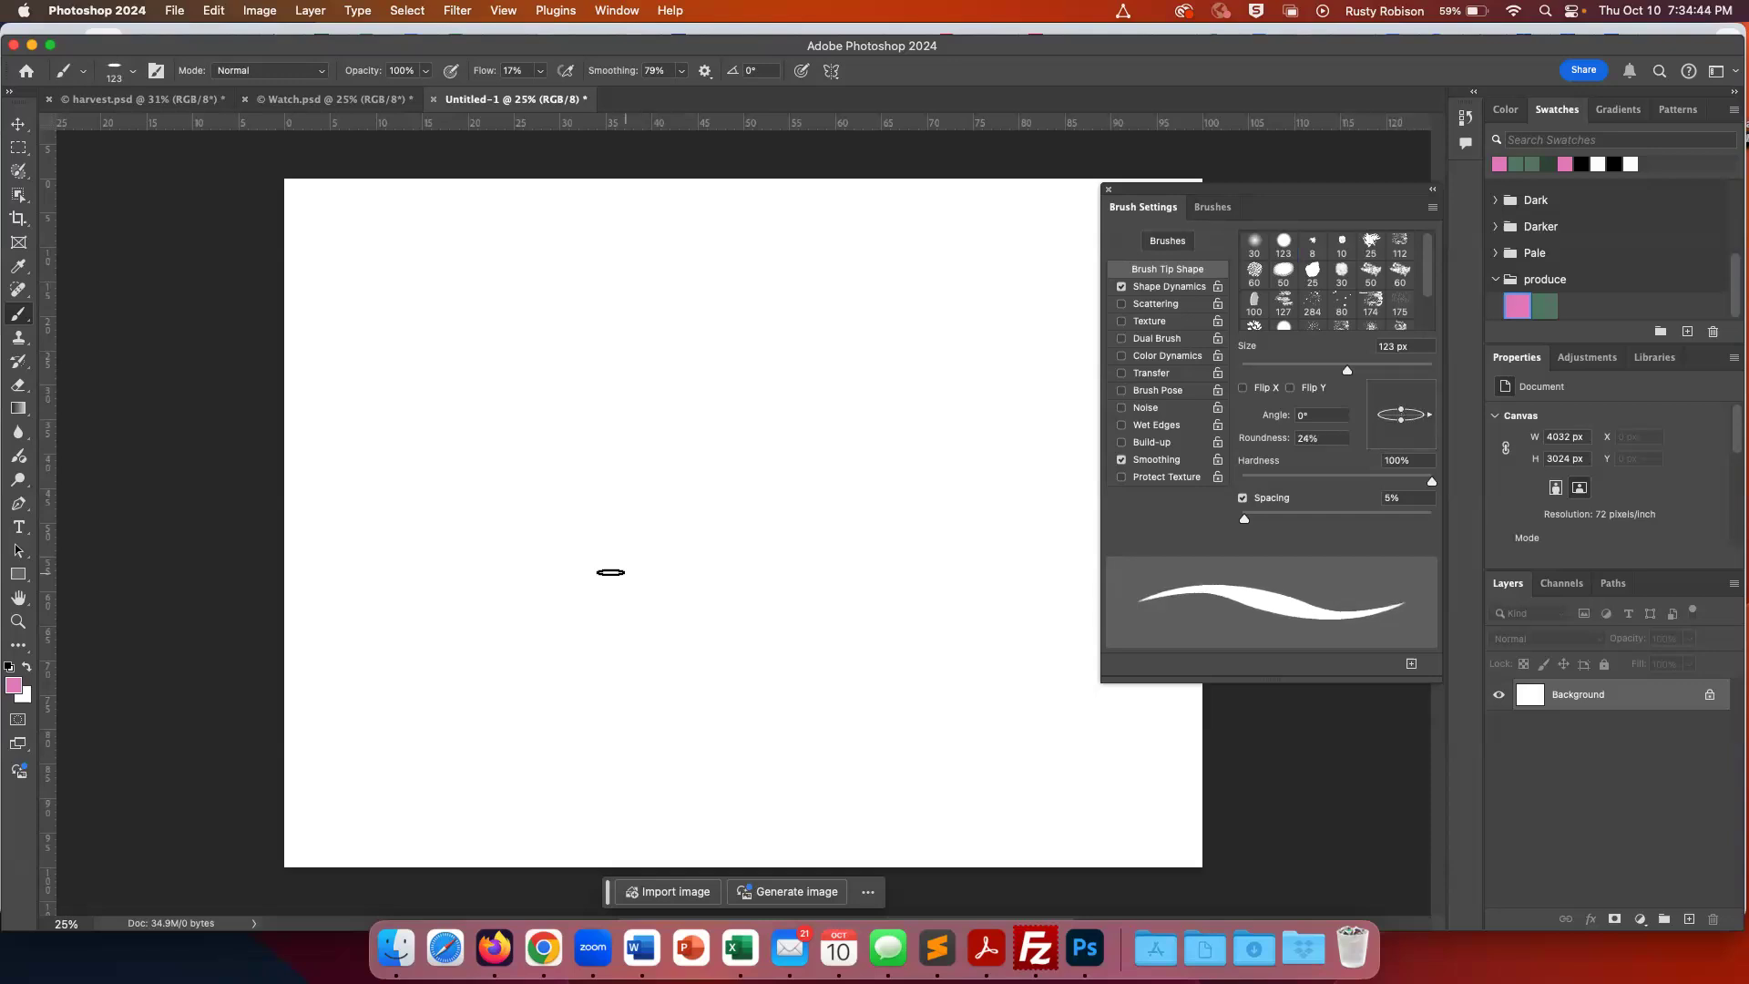
mouse_move(440, 628)
left_mouse_down()
mouse_move(527, 270)
mouse_move(645, 333)
mouse_move(610, 541)
left_mouse_up()
mouse_move(523, 592)
left_mouse_down()
mouse_move(844, 482)
mouse_move(811, 422)
mouse_move(774, 494)
mouse_move(900, 568)
mouse_move(909, 607)
mouse_move(794, 651)
mouse_move(470, 650)
mouse_move(440, 610)
left_mouse_up()
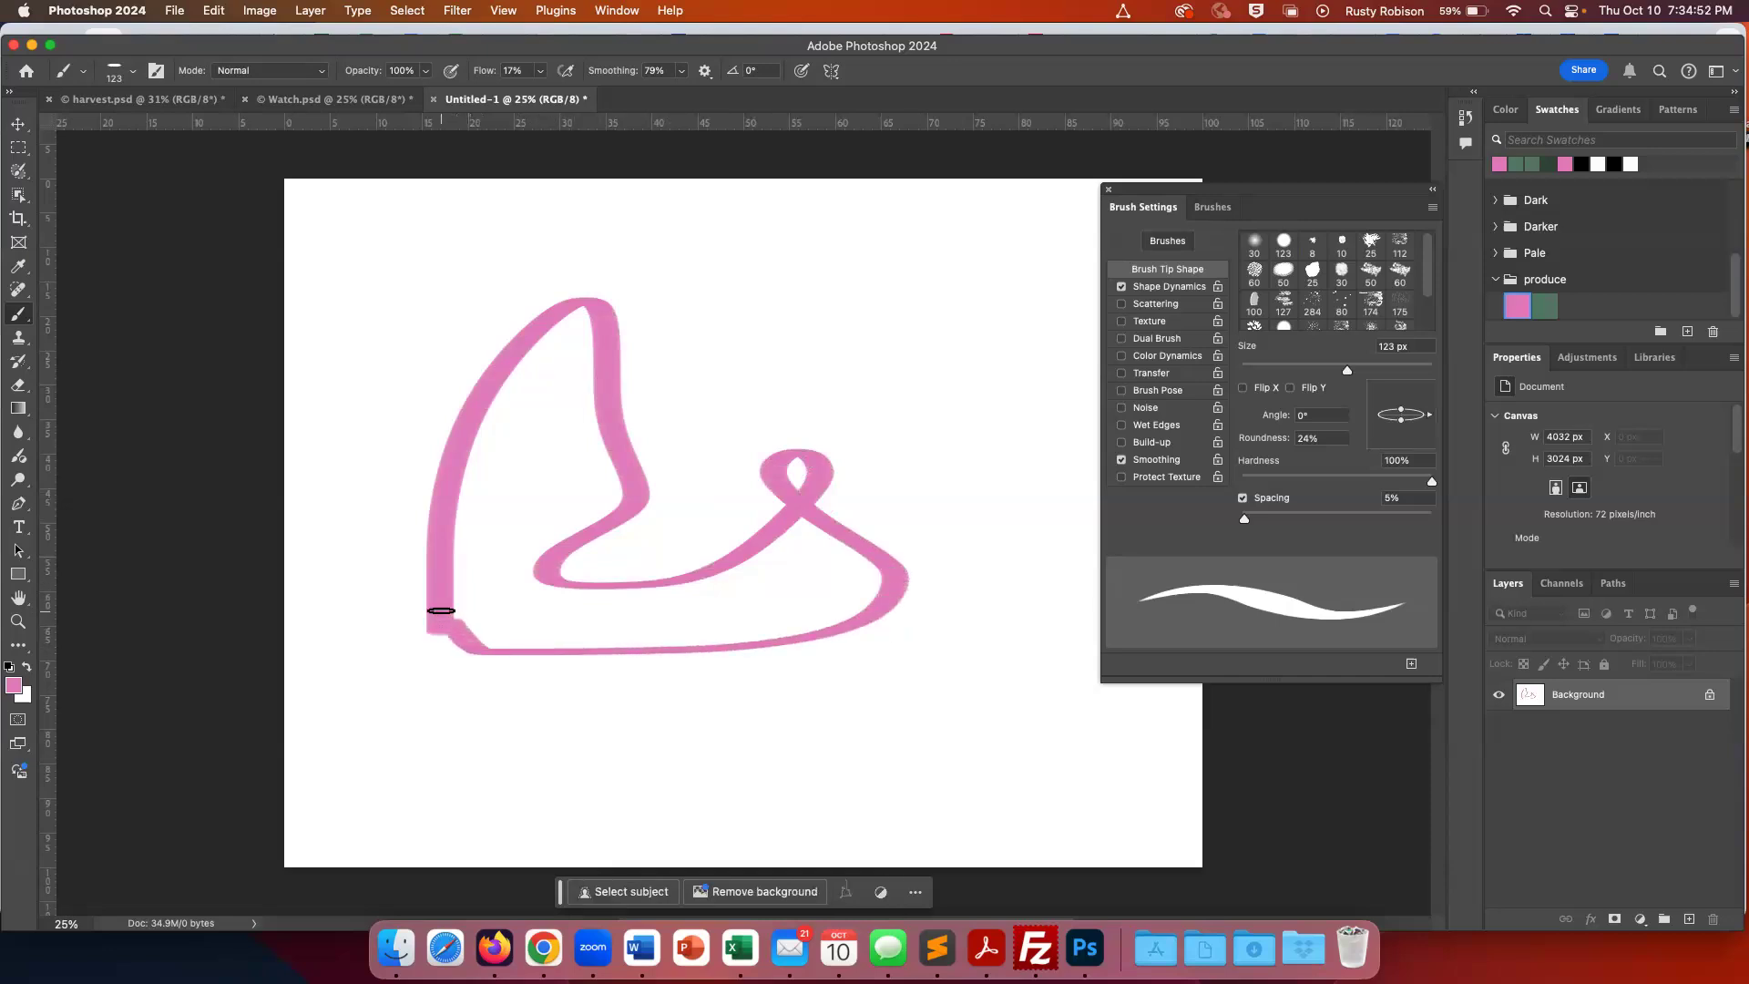
key("super+z")
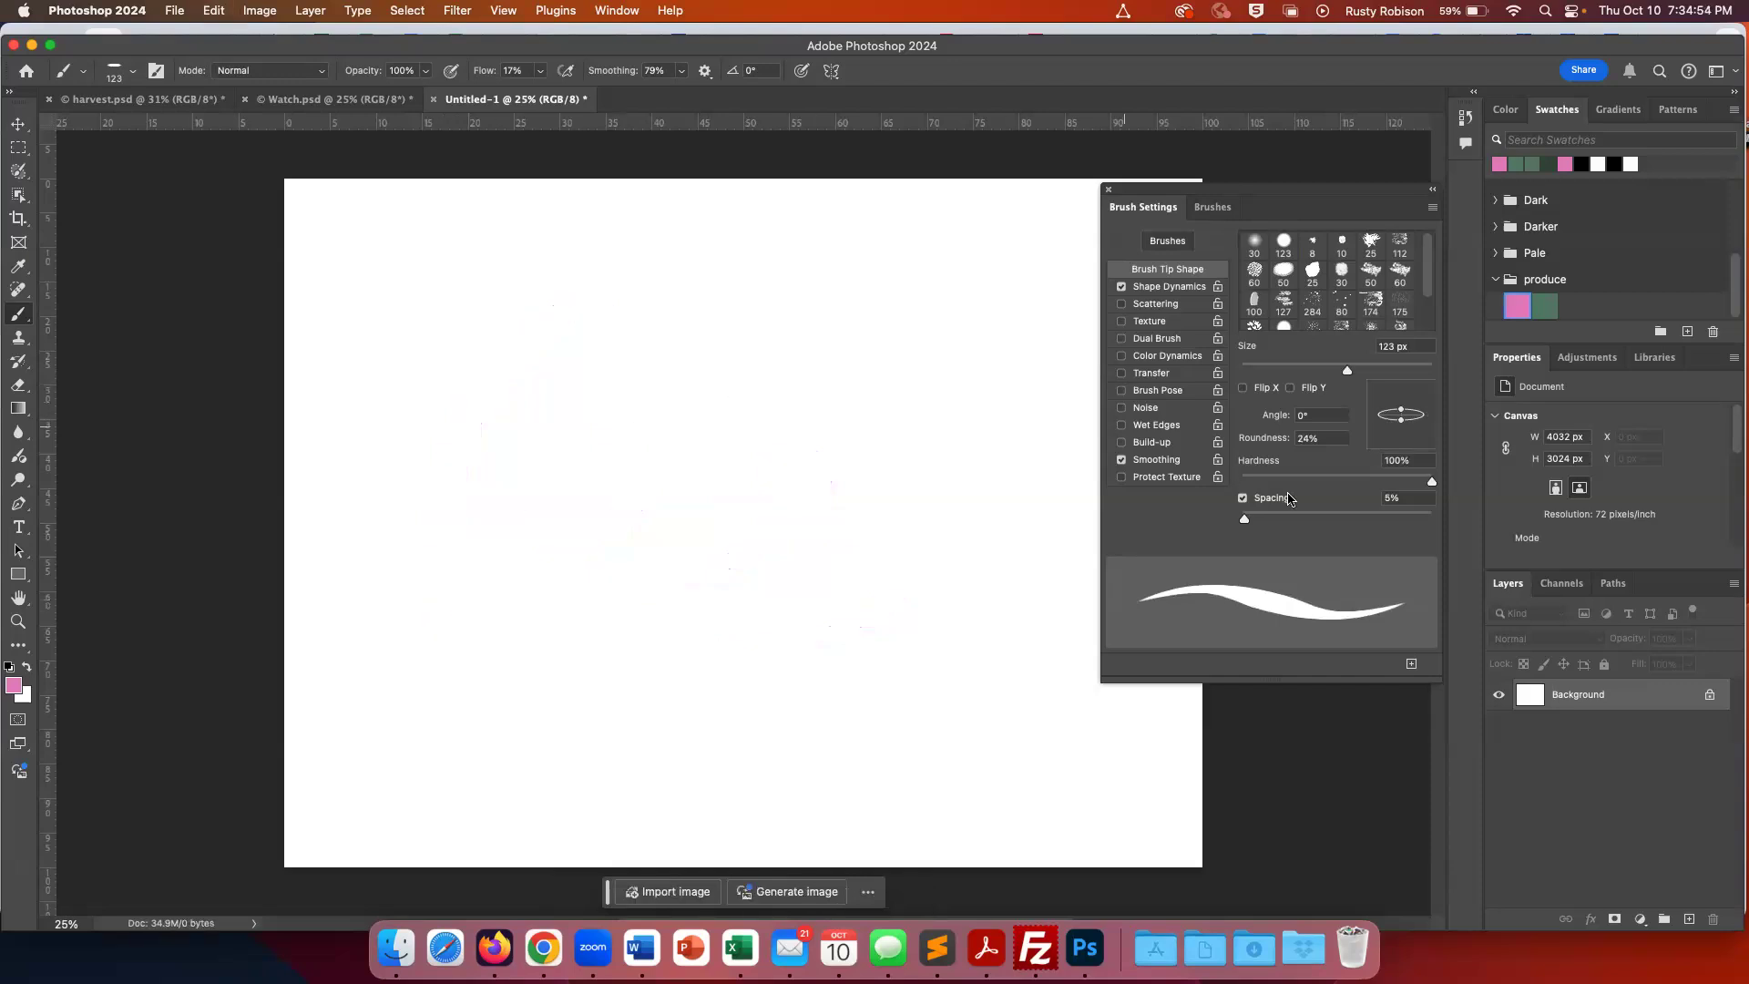
left_click_drag(1402, 413, 1396, 387)
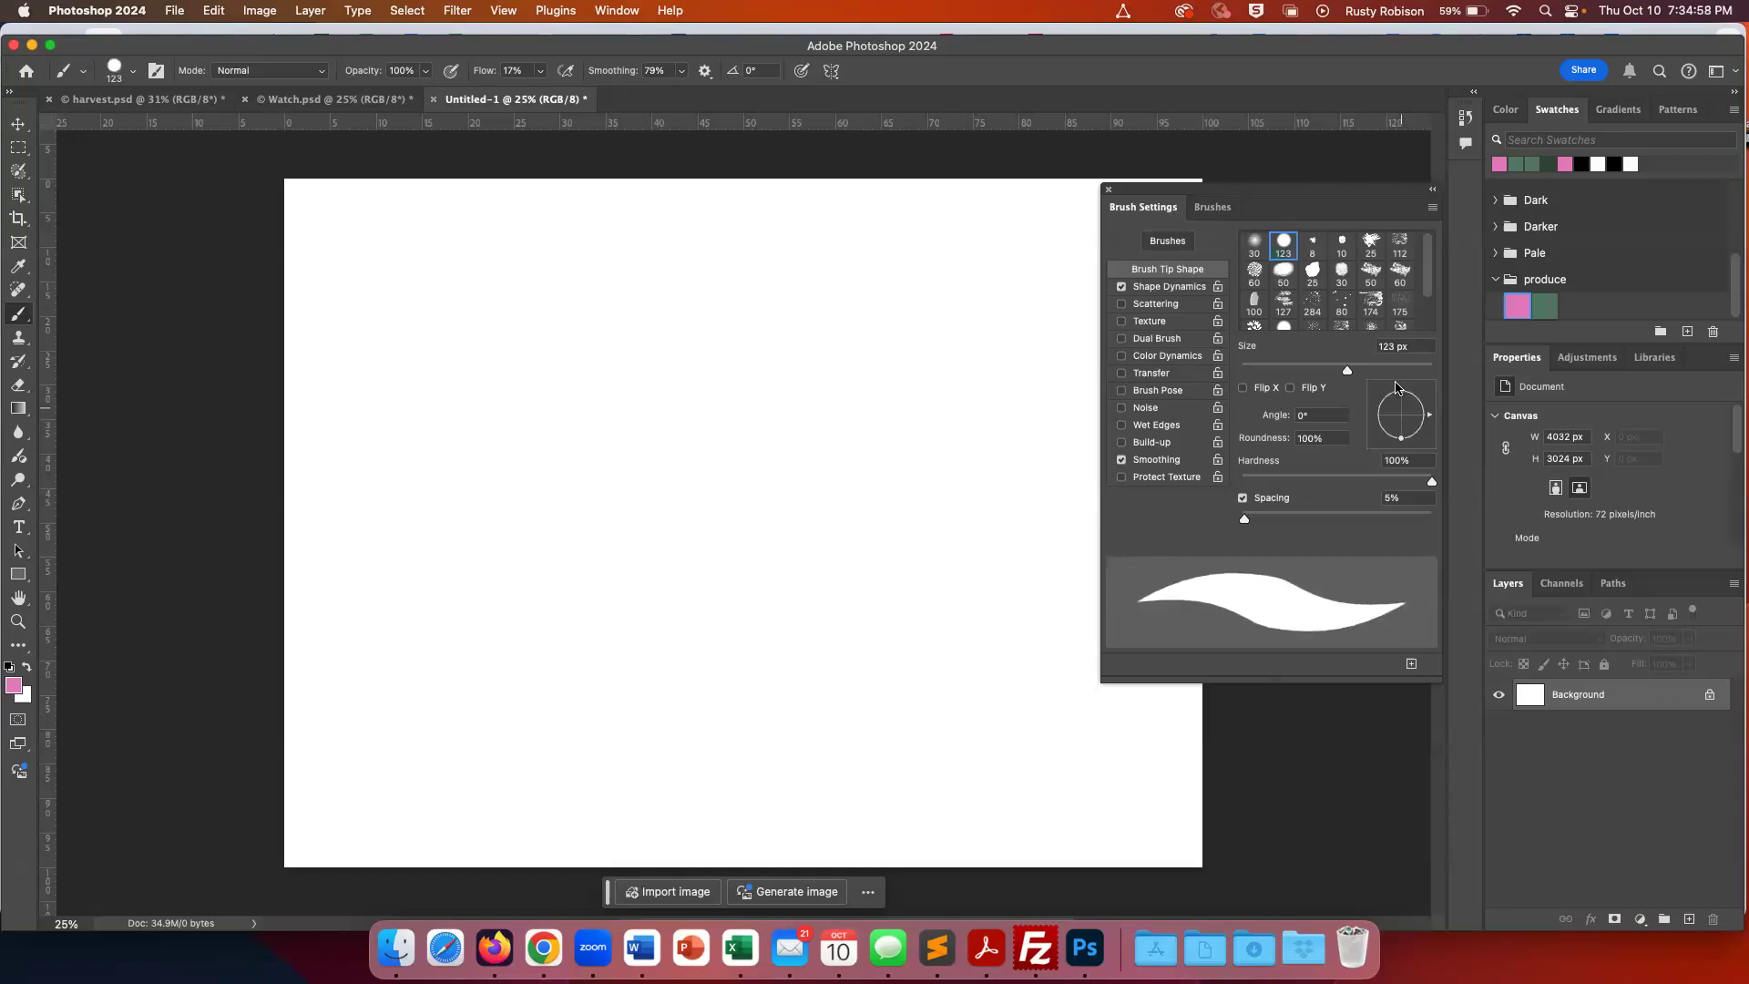
Switch the brush's blending mode to Multiply and back to Normal
left_click(301, 76)
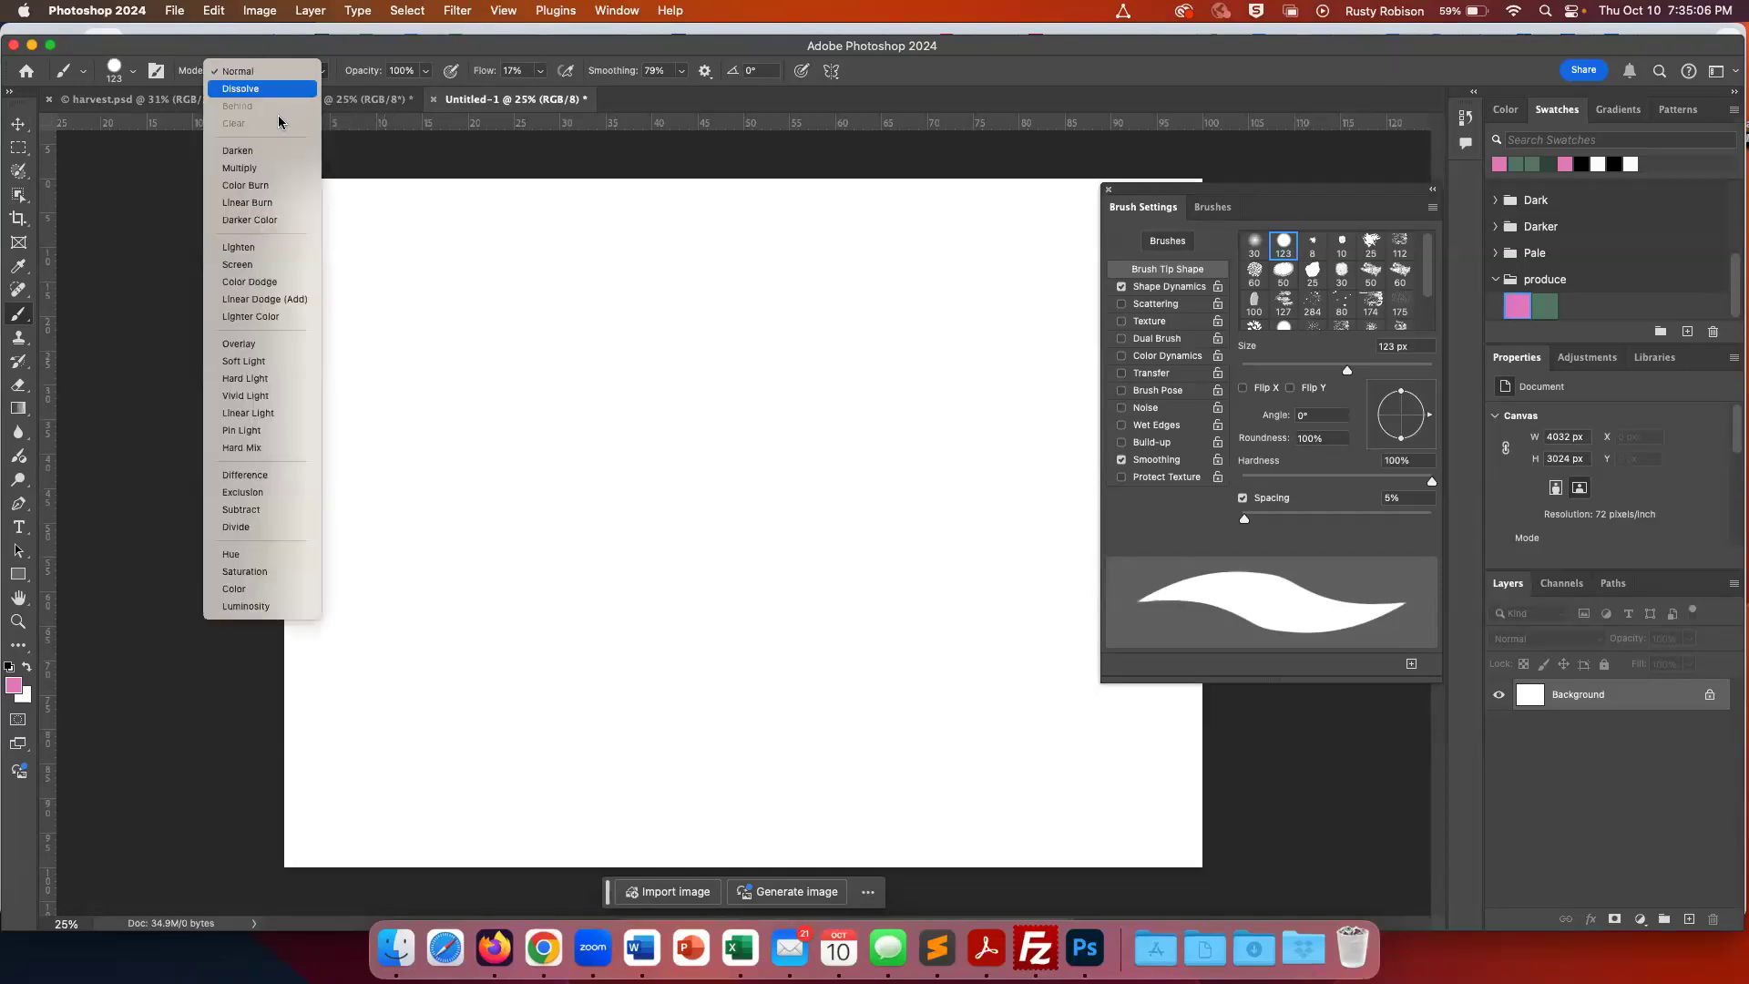
left_click(248, 171)
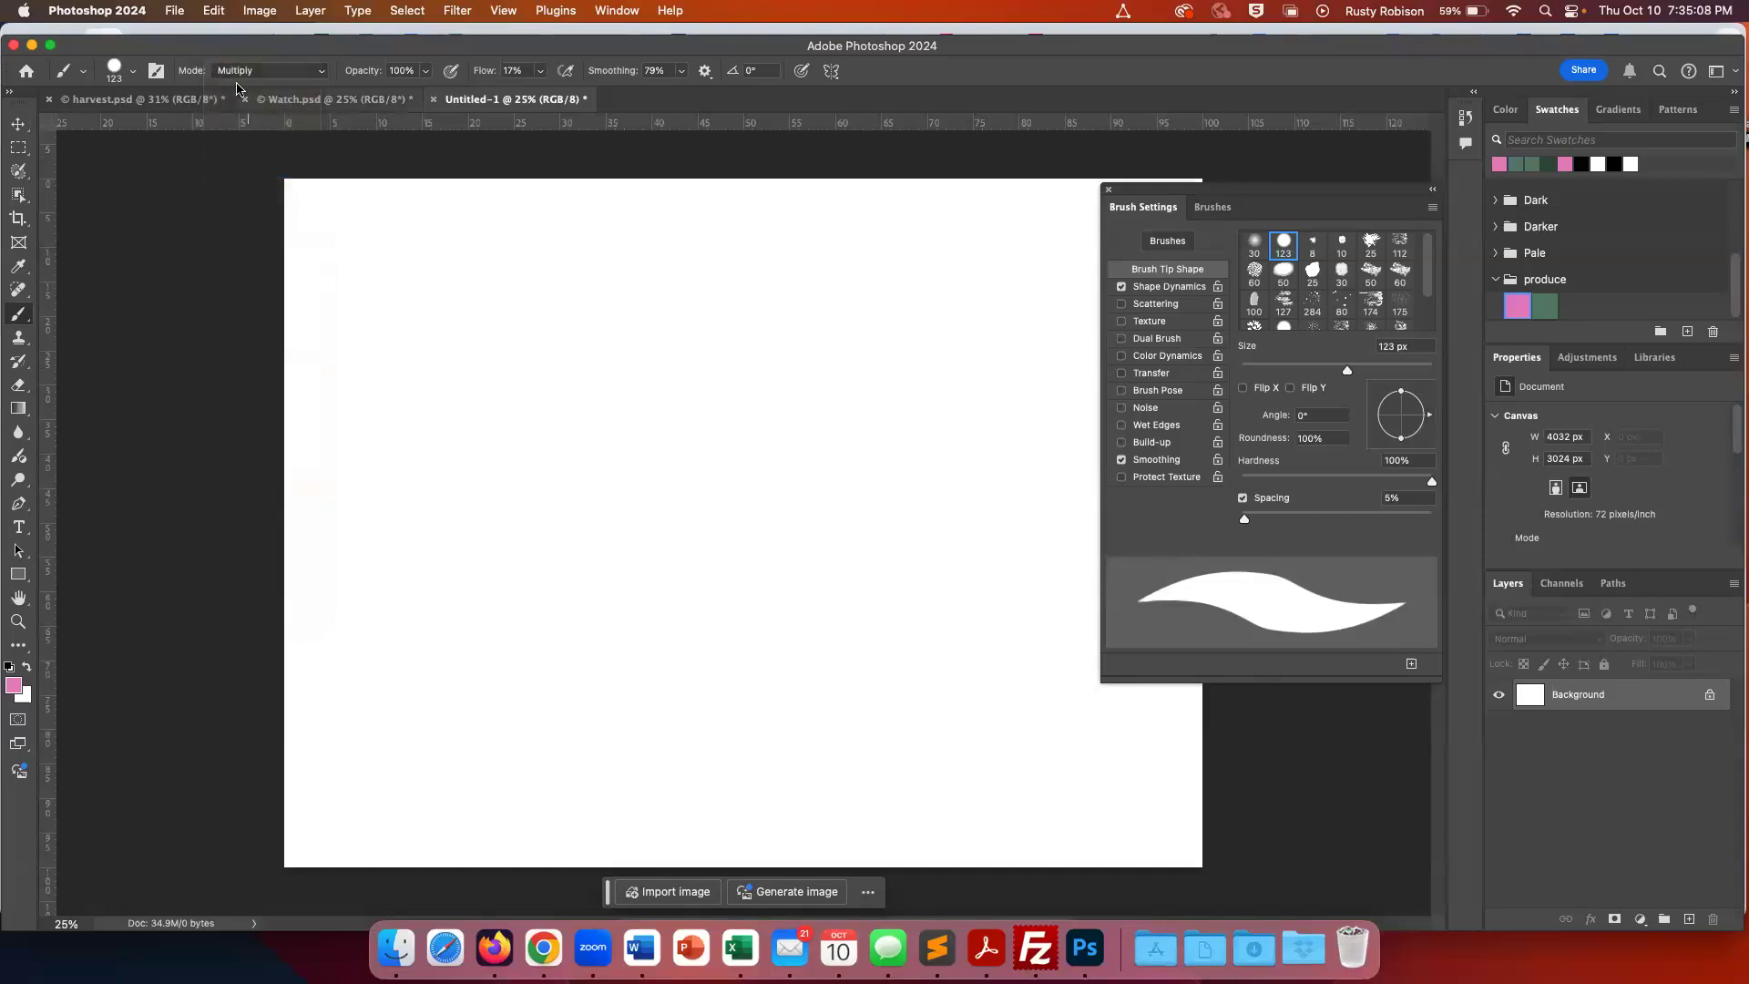
left_click(242, 71)
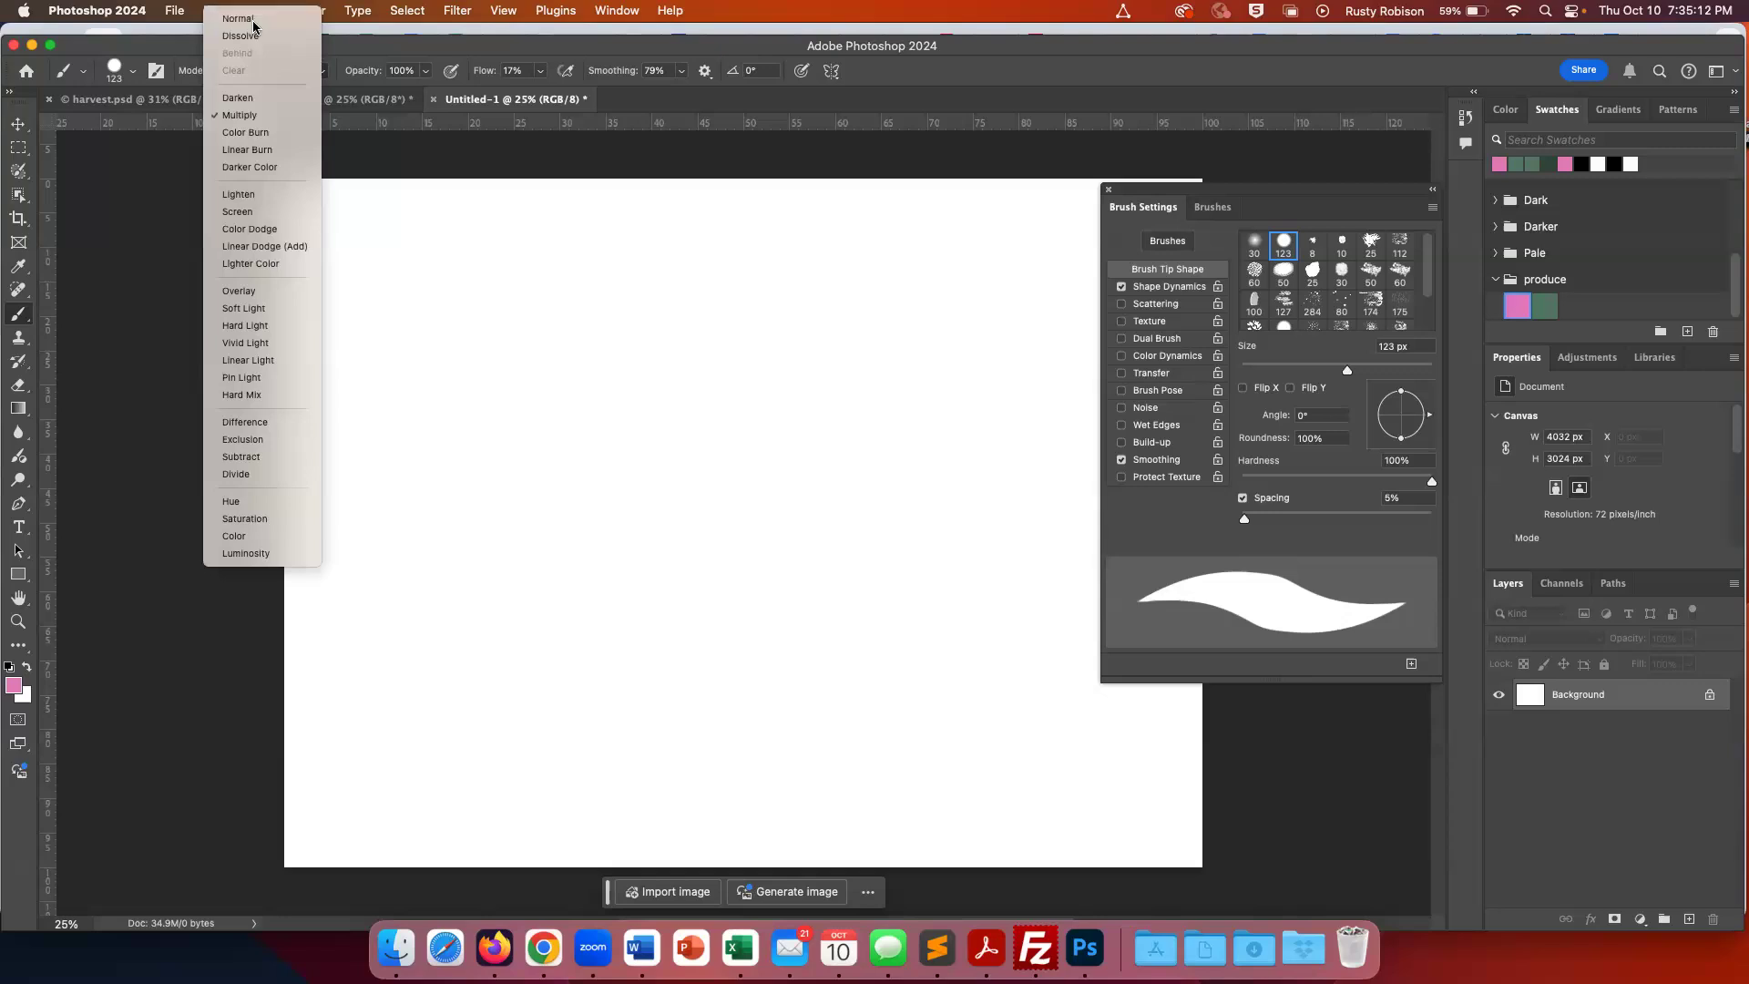
left_click(242, 14)
Set the brush smoothing to 0%, and paint and undo scribbled pink patches in Normal mode
mouse_move(389, 434)
left_mouse_down()
mouse_move(446, 357)
mouse_move(392, 526)
mouse_move(435, 453)
mouse_move(452, 463)
mouse_move(425, 523)
left_mouse_up()
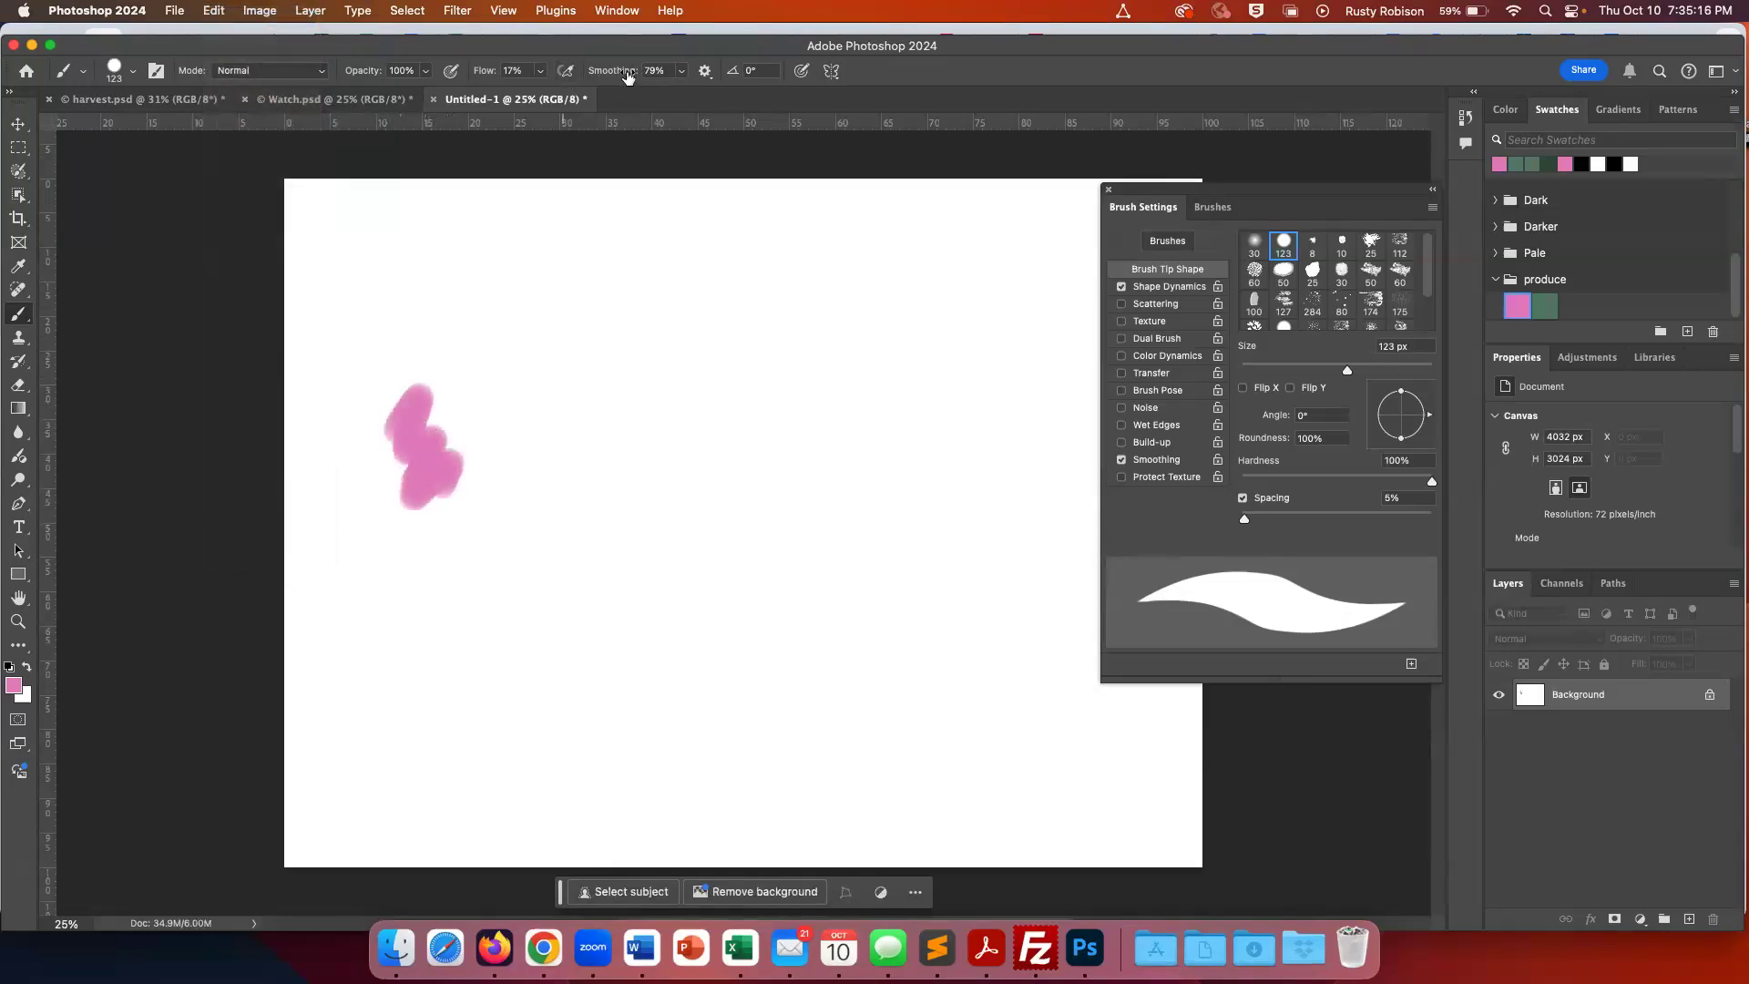
left_click_drag(626, 79, 527, 79)
key("super+z")
left_click(496, 357)
mouse_move(524, 363)
left_mouse_down()
mouse_move(505, 443)
mouse_move(585, 307)
mouse_move(530, 460)
mouse_move(606, 368)
mouse_move(576, 477)
mouse_move(541, 426)
mouse_move(583, 347)
mouse_move(490, 450)
mouse_move(480, 377)
mouse_move(448, 462)
mouse_move(467, 373)
mouse_move(410, 470)
mouse_move(445, 374)
mouse_move(406, 430)
mouse_move(395, 414)
mouse_move(428, 346)
mouse_move(405, 401)
mouse_move(475, 370)
left_mouse_up()
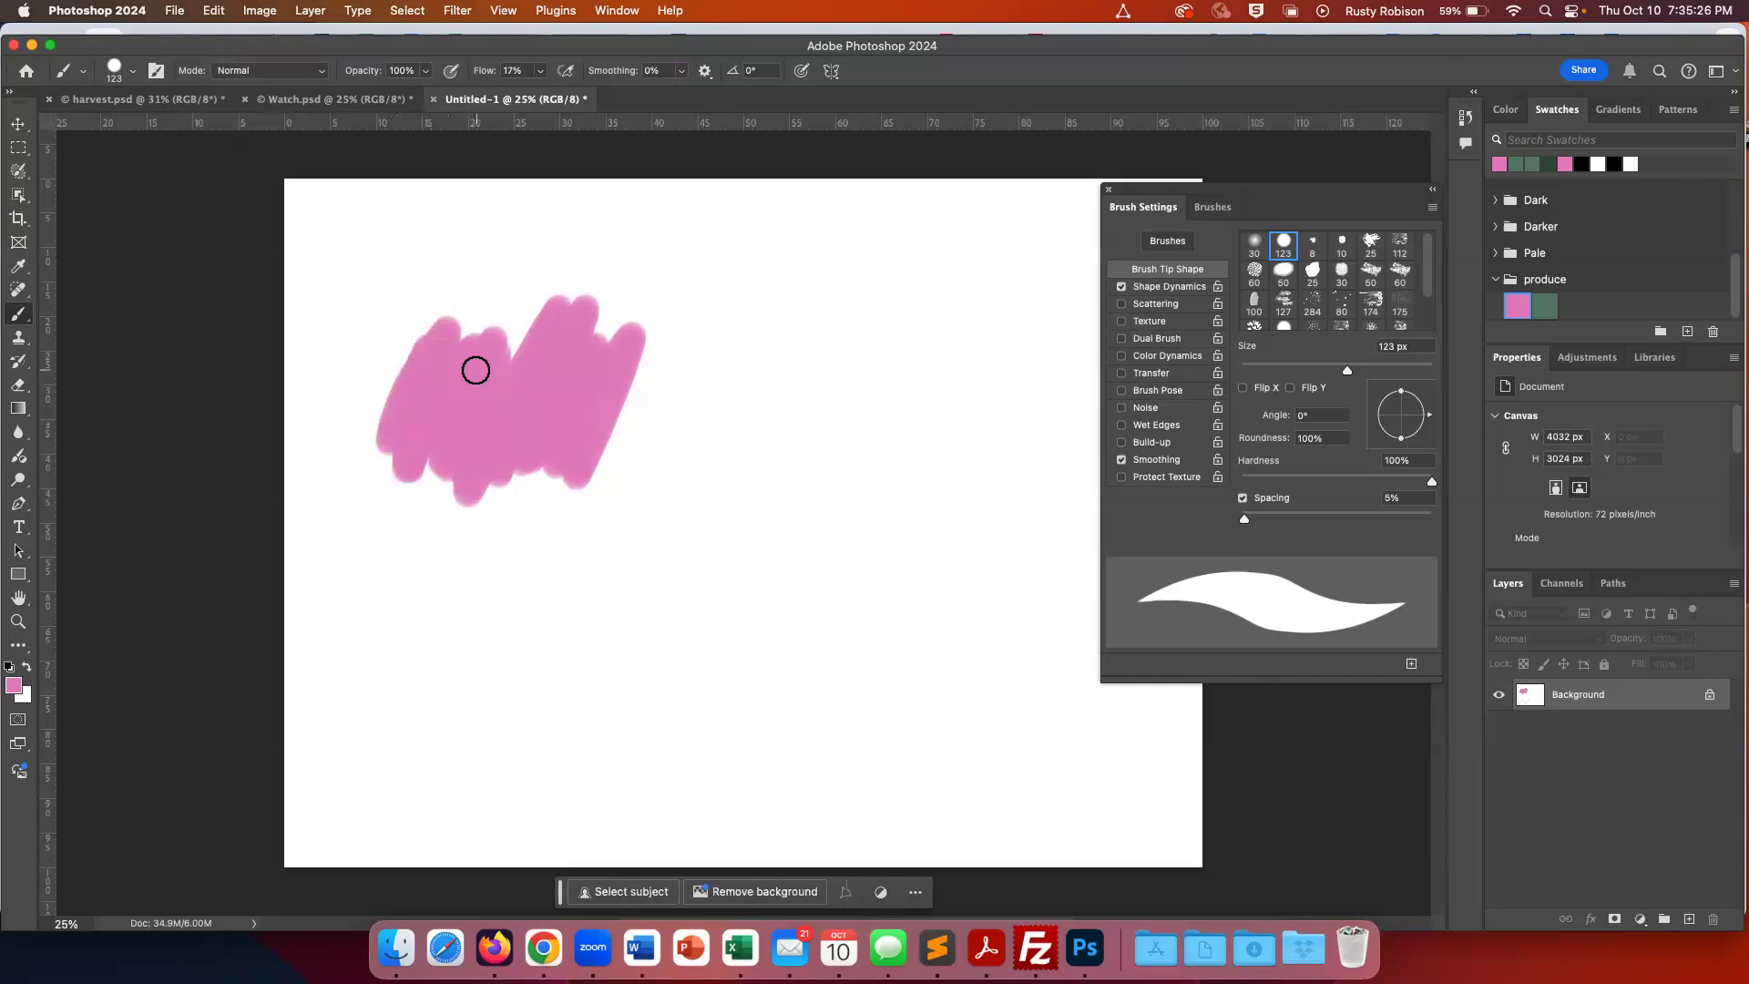
key("super+z")
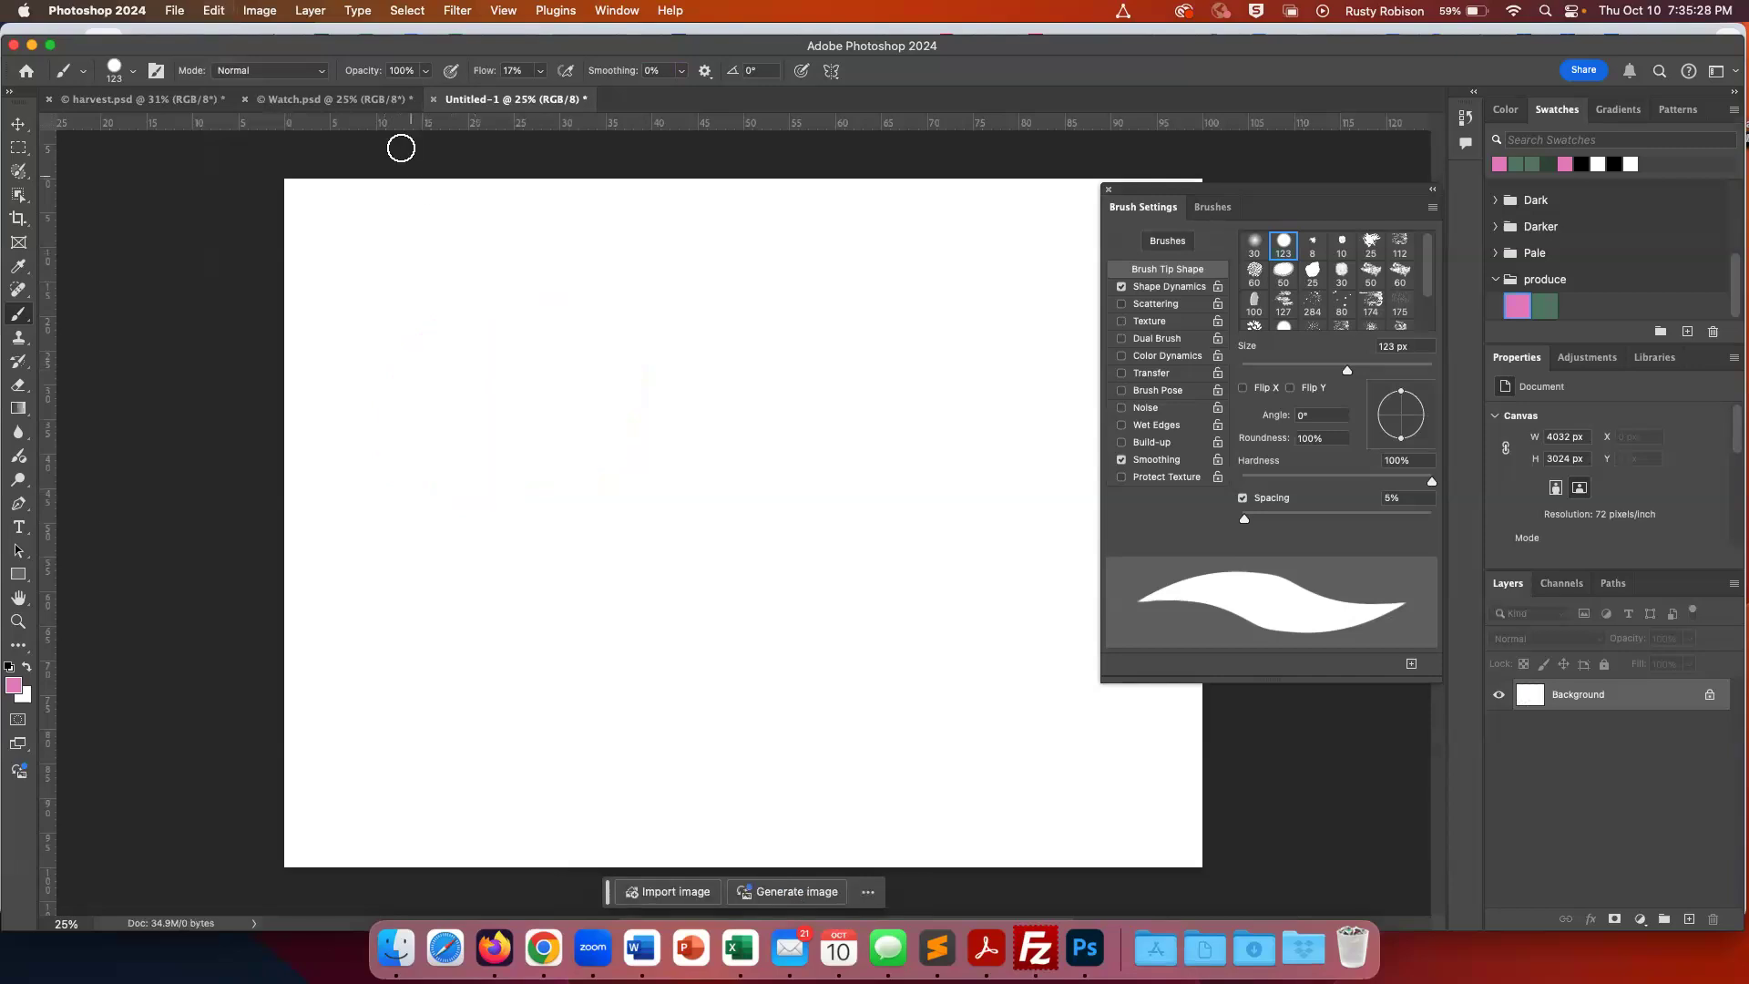
Set the brush's blending mode to Multiply and paint separate pink strokes crossing each other like a starburst in the canvas's upper left area
left_click(302, 77)
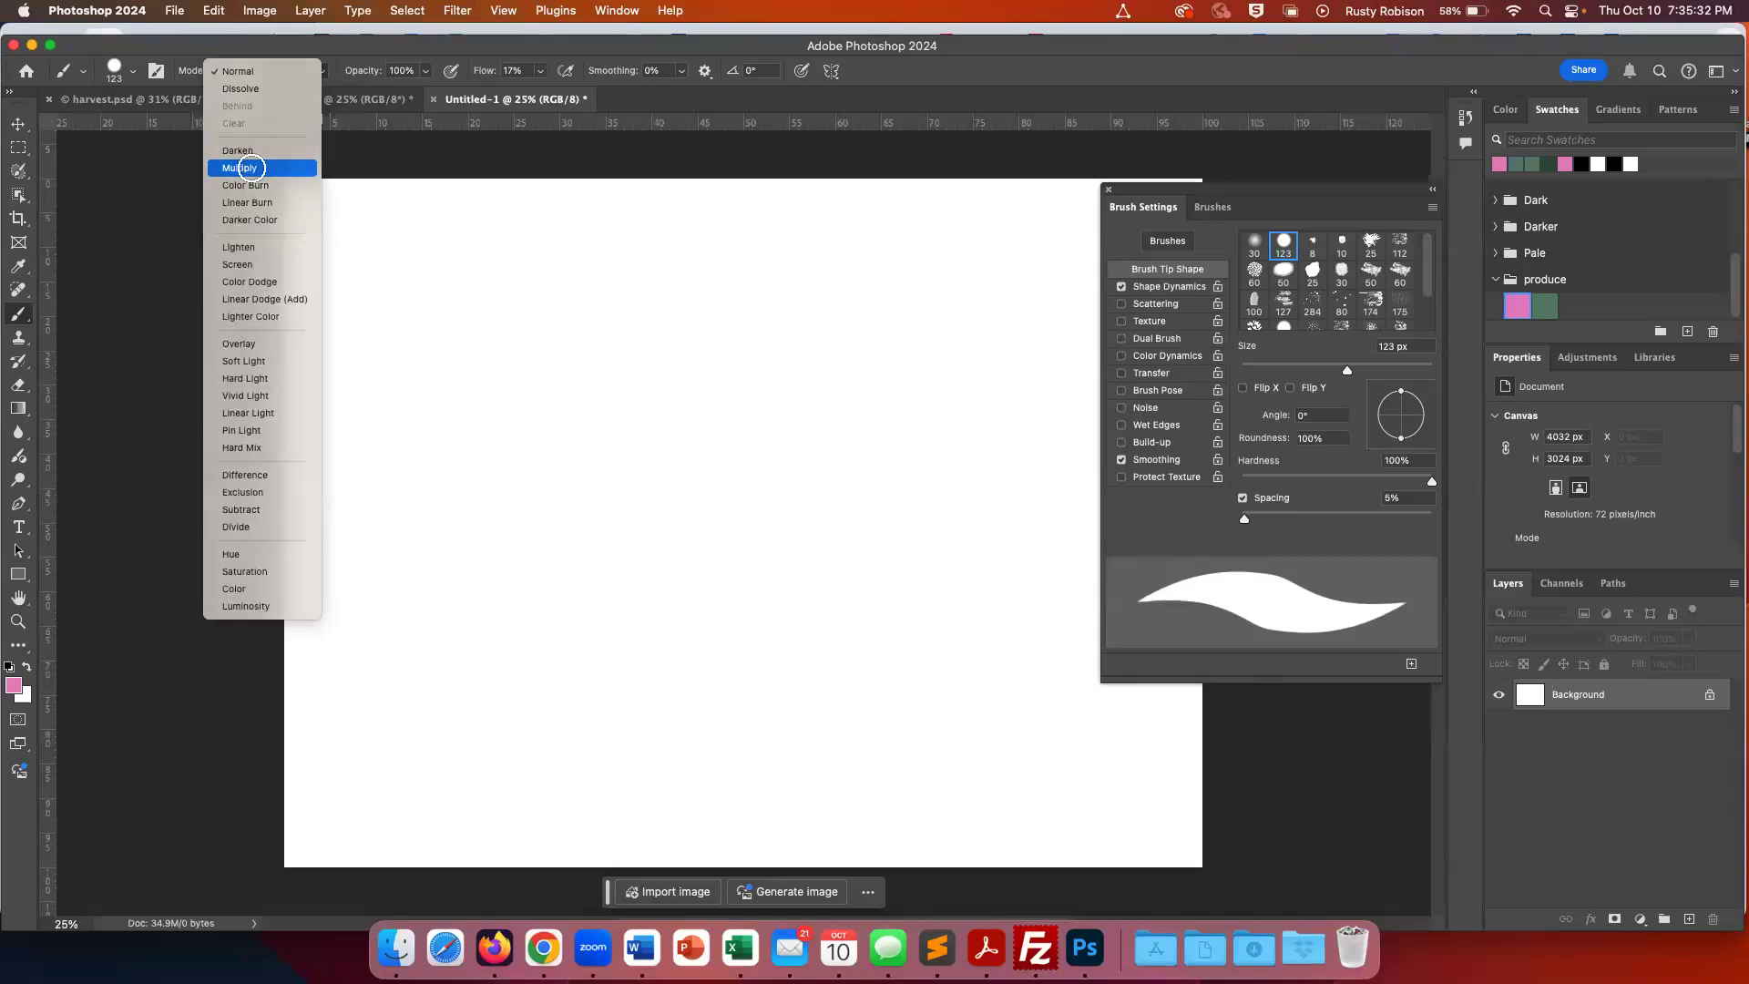
left_click(246, 167)
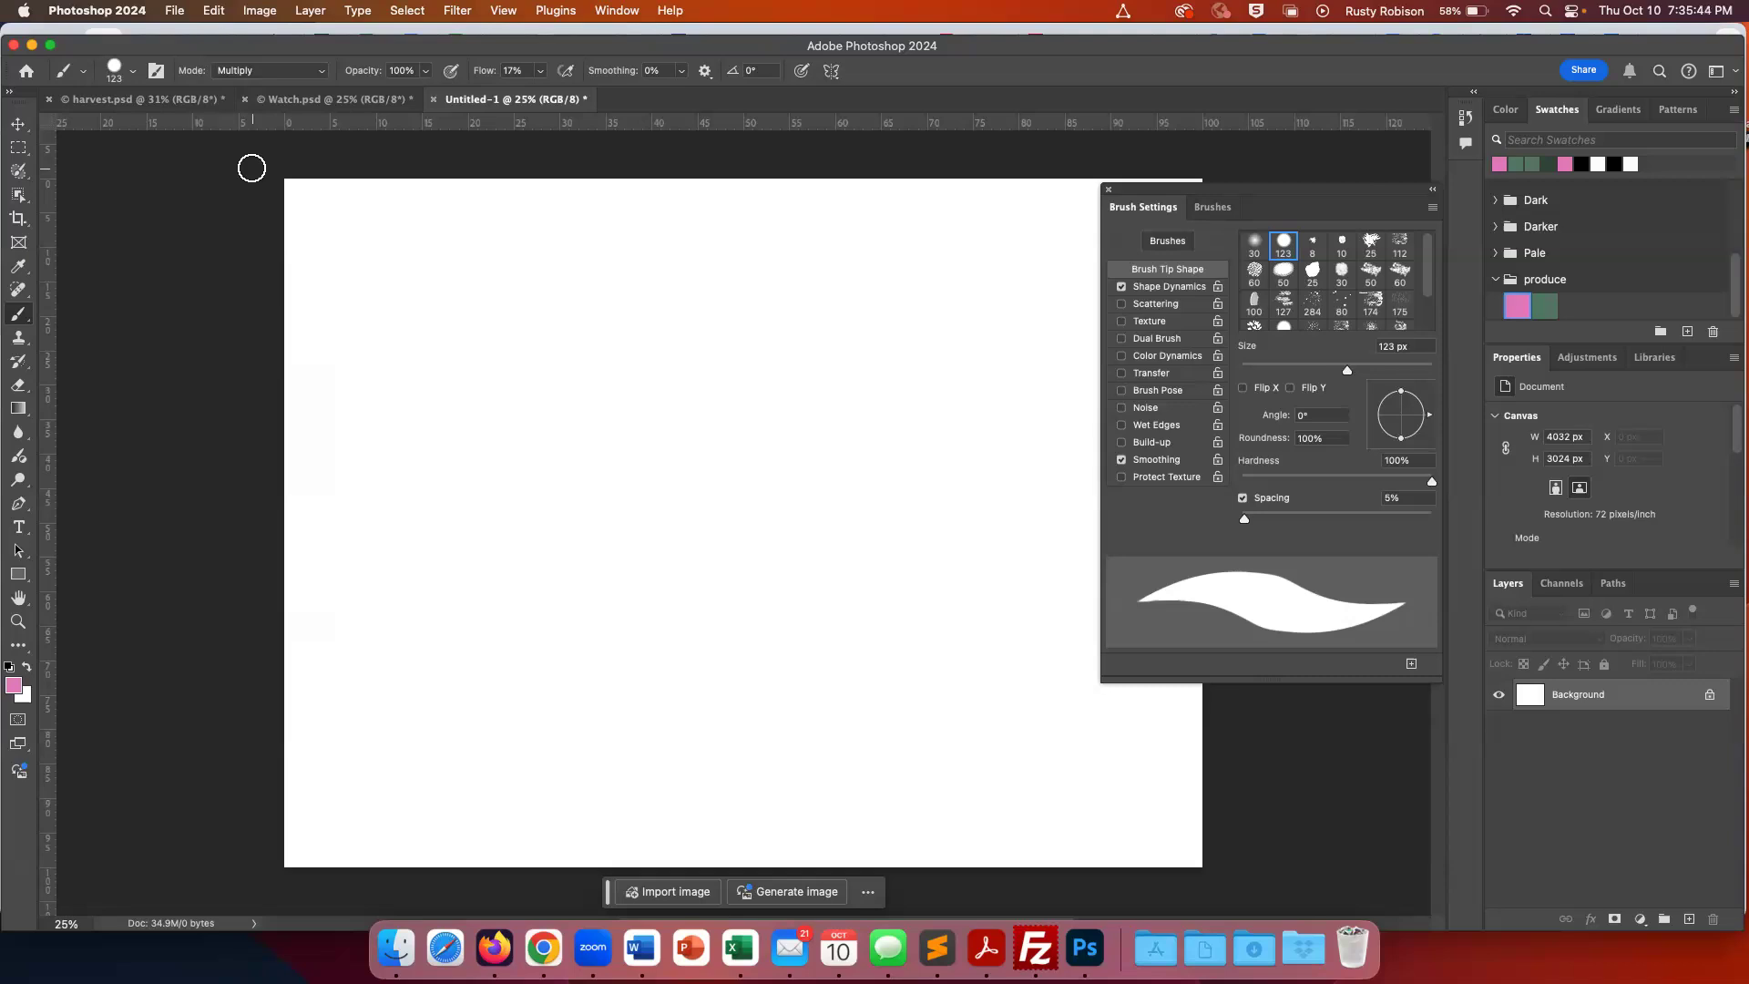
mouse_move(523, 321)
left_mouse_down()
mouse_move(796, 266)
mouse_move(589, 304)
mouse_move(492, 362)
mouse_move(658, 251)
mouse_move(746, 219)
left_mouse_up()
mouse_move(569, 353)
left_mouse_down()
mouse_move(488, 432)
mouse_move(637, 212)
mouse_move(534, 394)
mouse_move(550, 275)
mouse_move(694, 377)
mouse_move(547, 311)
mouse_move(599, 372)
mouse_move(563, 373)
mouse_move(719, 317)
mouse_move(548, 326)
mouse_move(427, 370)
mouse_move(446, 303)
mouse_move(703, 451)
left_mouse_up()
mouse_move(515, 469)
left_mouse_down()
mouse_move(593, 313)
mouse_move(702, 246)
left_mouse_up()
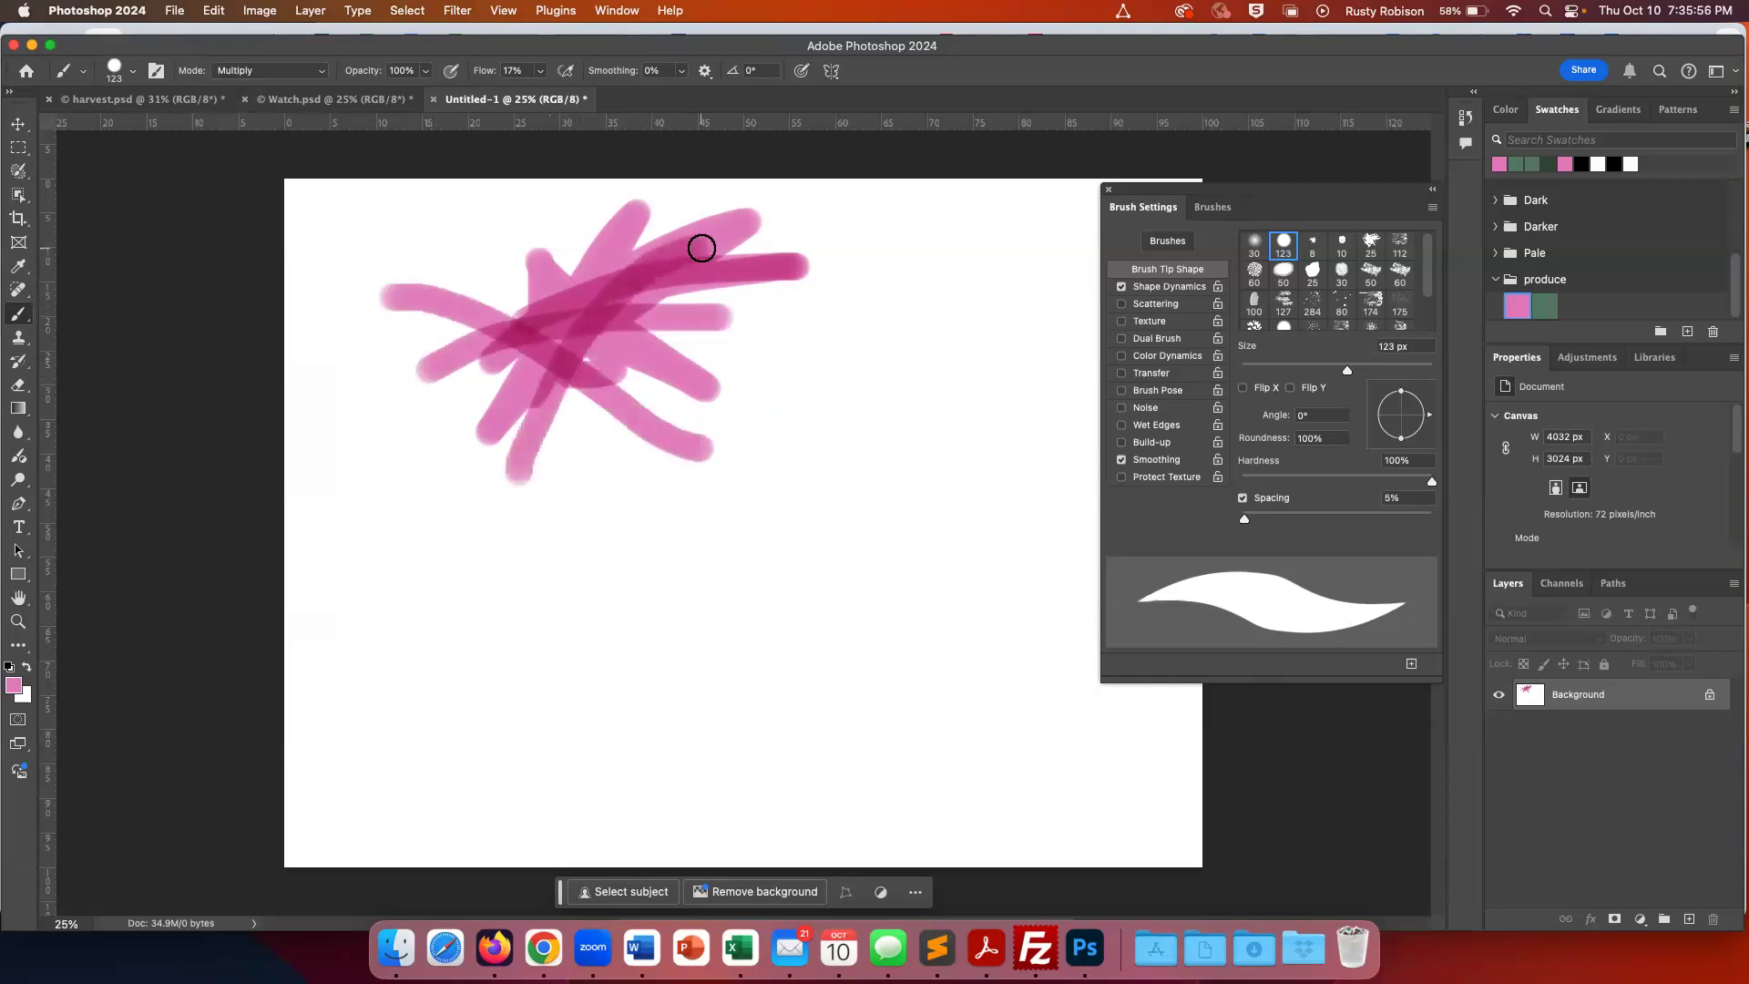
mouse_move(789, 310)
left_mouse_down()
mouse_move(519, 302)
mouse_move(347, 319)
left_mouse_up()
mouse_move(424, 231)
left_mouse_down()
mouse_move(473, 254)
mouse_move(679, 453)
left_mouse_up()
left_click_drag(421, 394, 847, 239)
left_click_drag(860, 312, 344, 260)
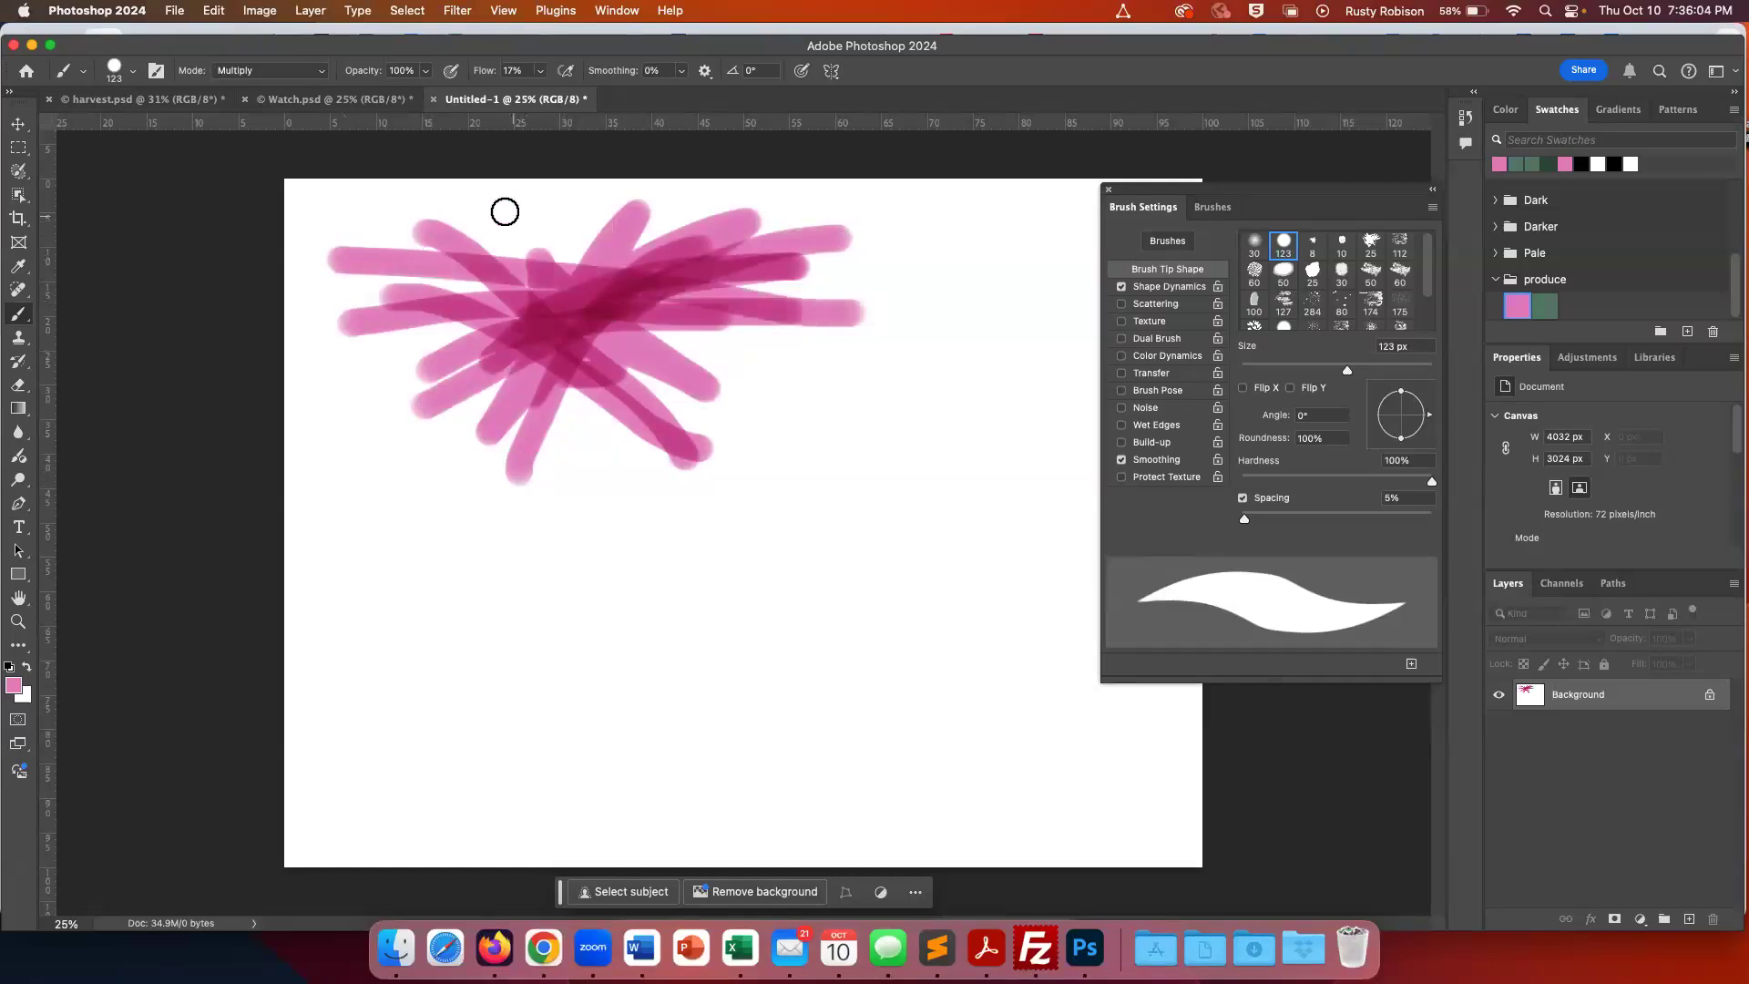
left_click_drag(505, 208, 580, 474)
mouse_move(769, 386)
left_mouse_down()
mouse_move(493, 329)
mouse_move(382, 336)
left_mouse_up()
mouse_move(357, 433)
left_mouse_down()
mouse_move(505, 299)
mouse_move(676, 256)
mouse_move(559, 232)
mouse_move(690, 551)
left_mouse_up()
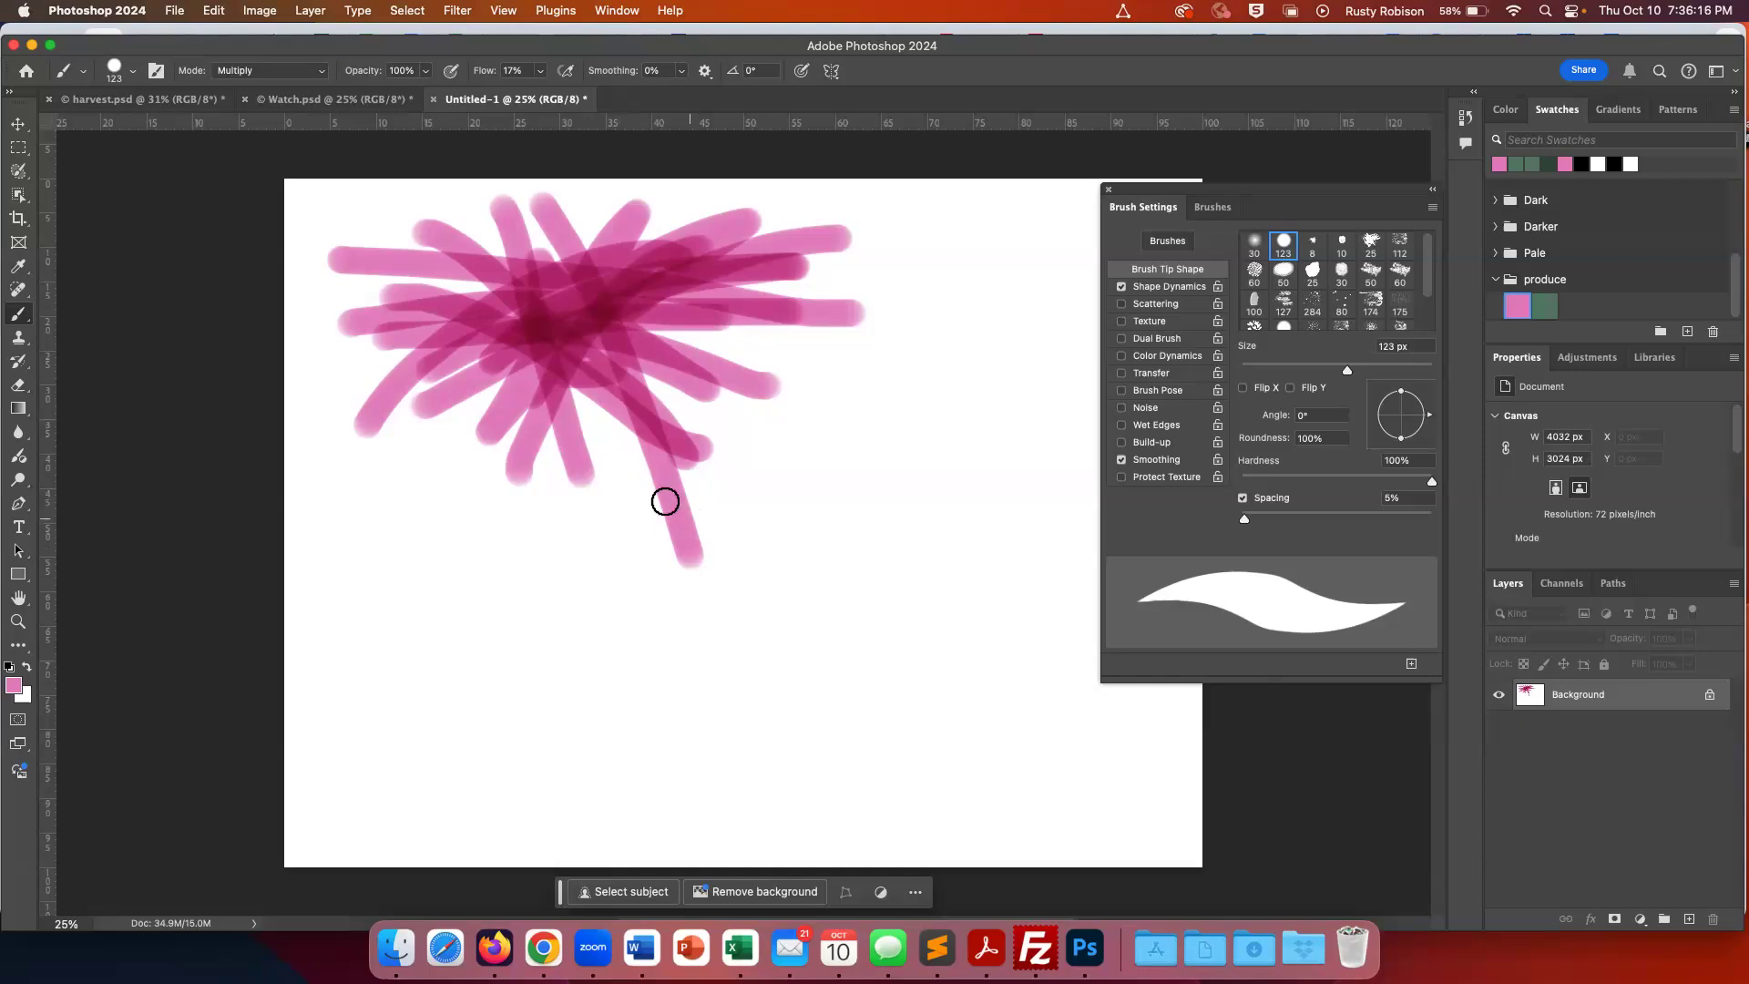
Select the whole canvas and fill it with the white background color in Normal mode at 100% opacity, covering the pink starburst
key("super+a")
key("shift+BackSpace")
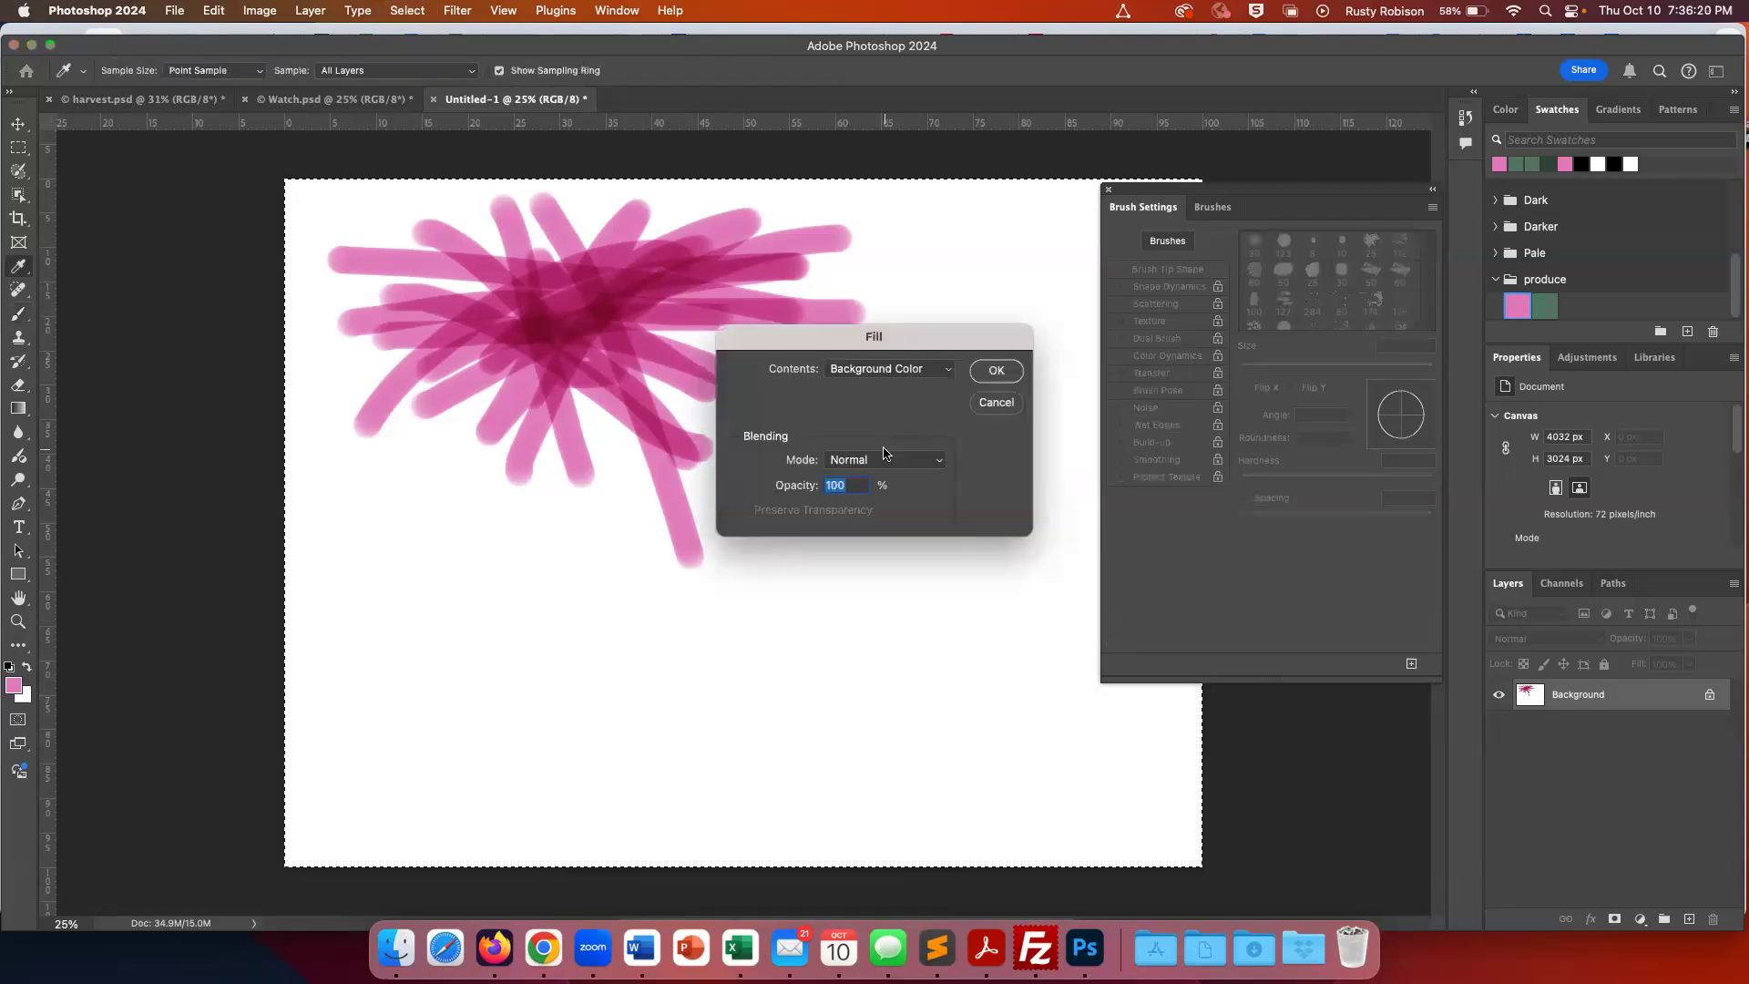
left_click(921, 377)
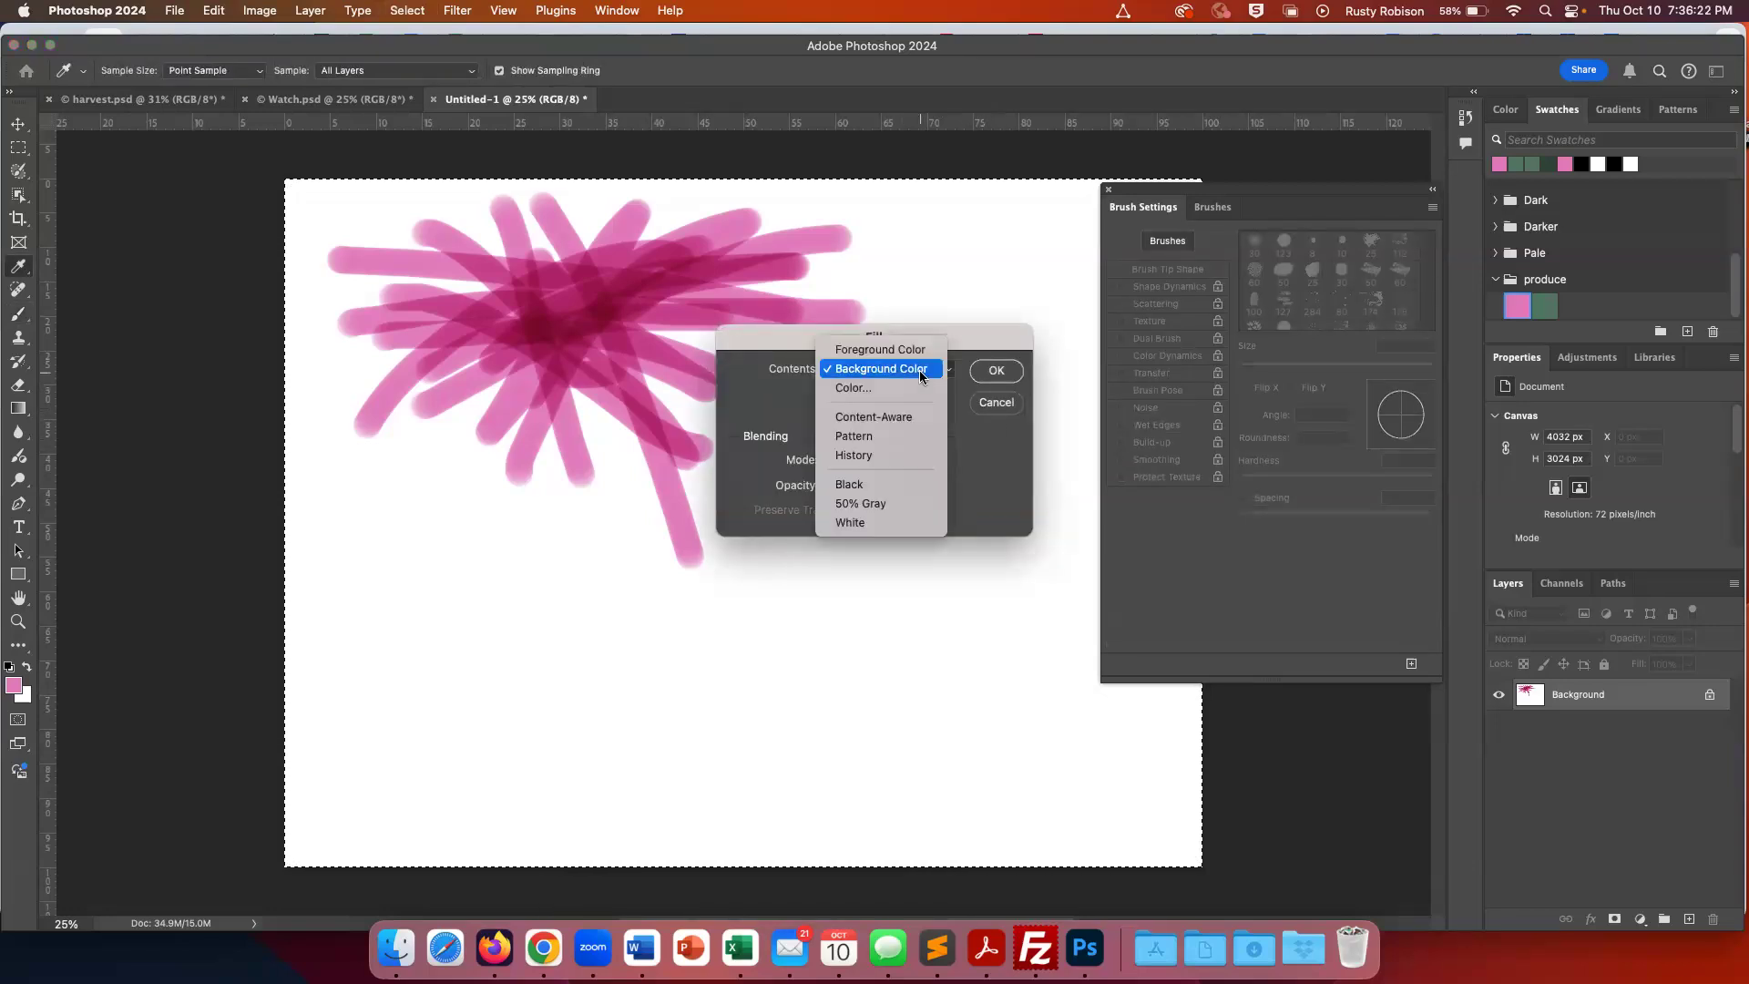
left_click(916, 386)
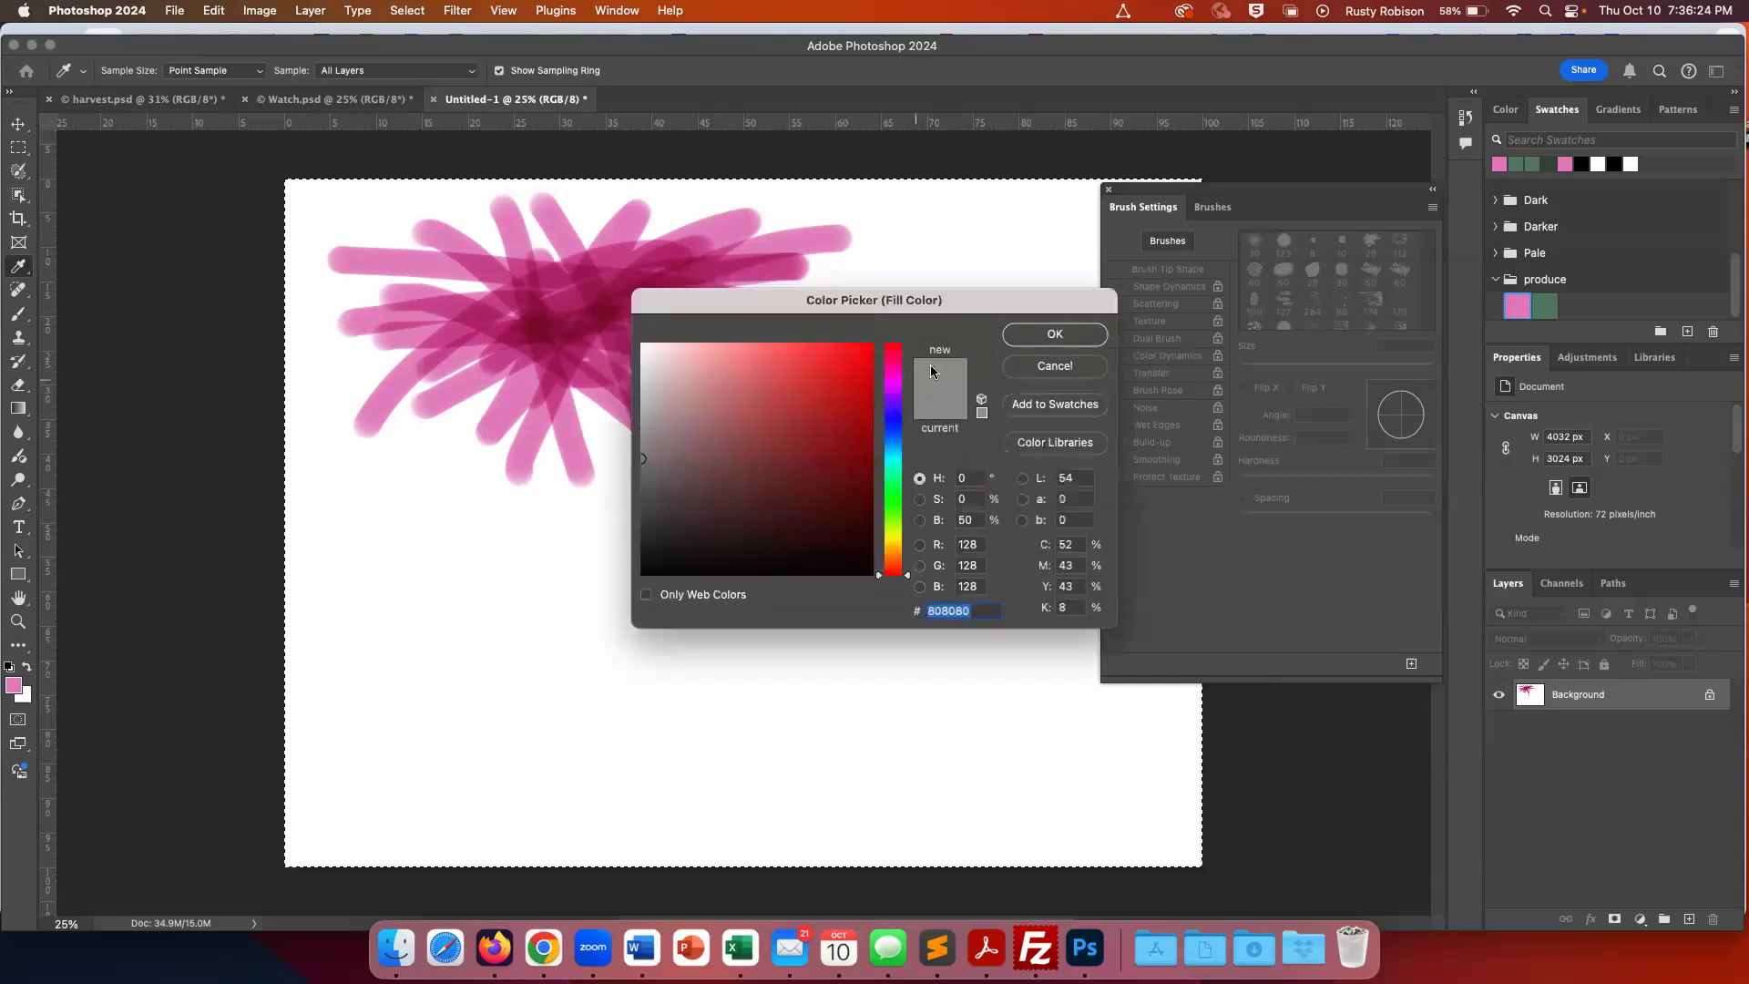
left_click(1036, 364)
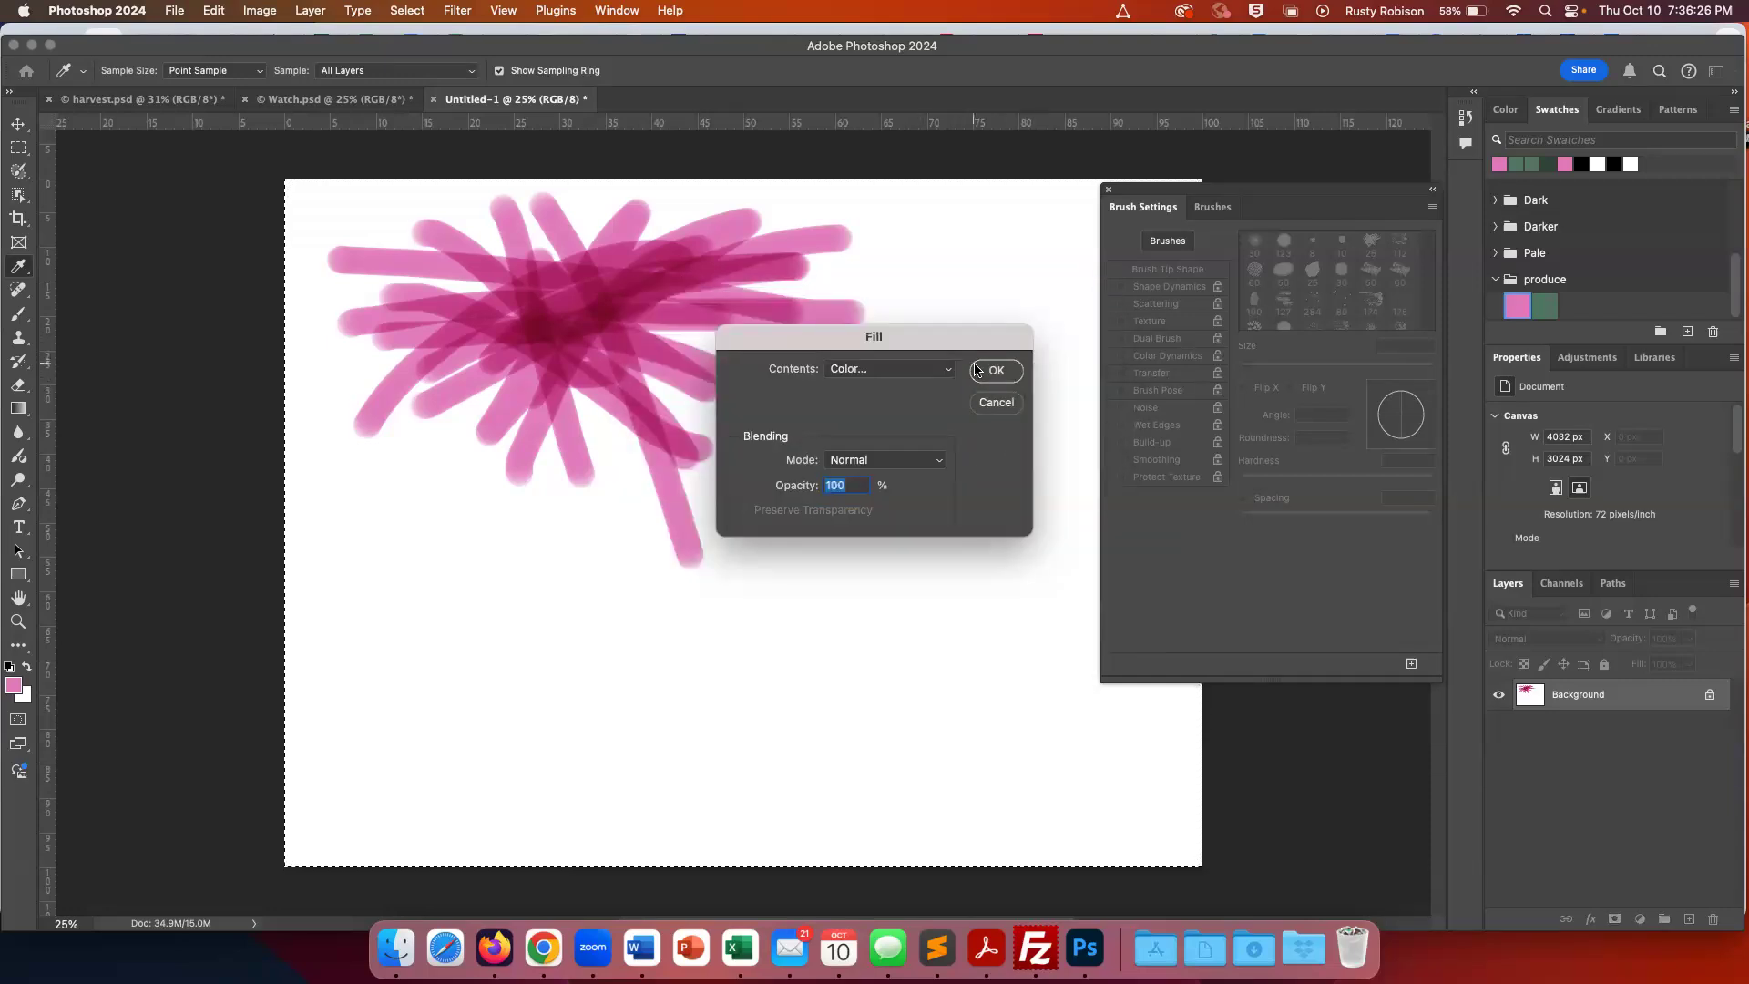
left_click(922, 369)
left_click(910, 352)
left_click(997, 372)
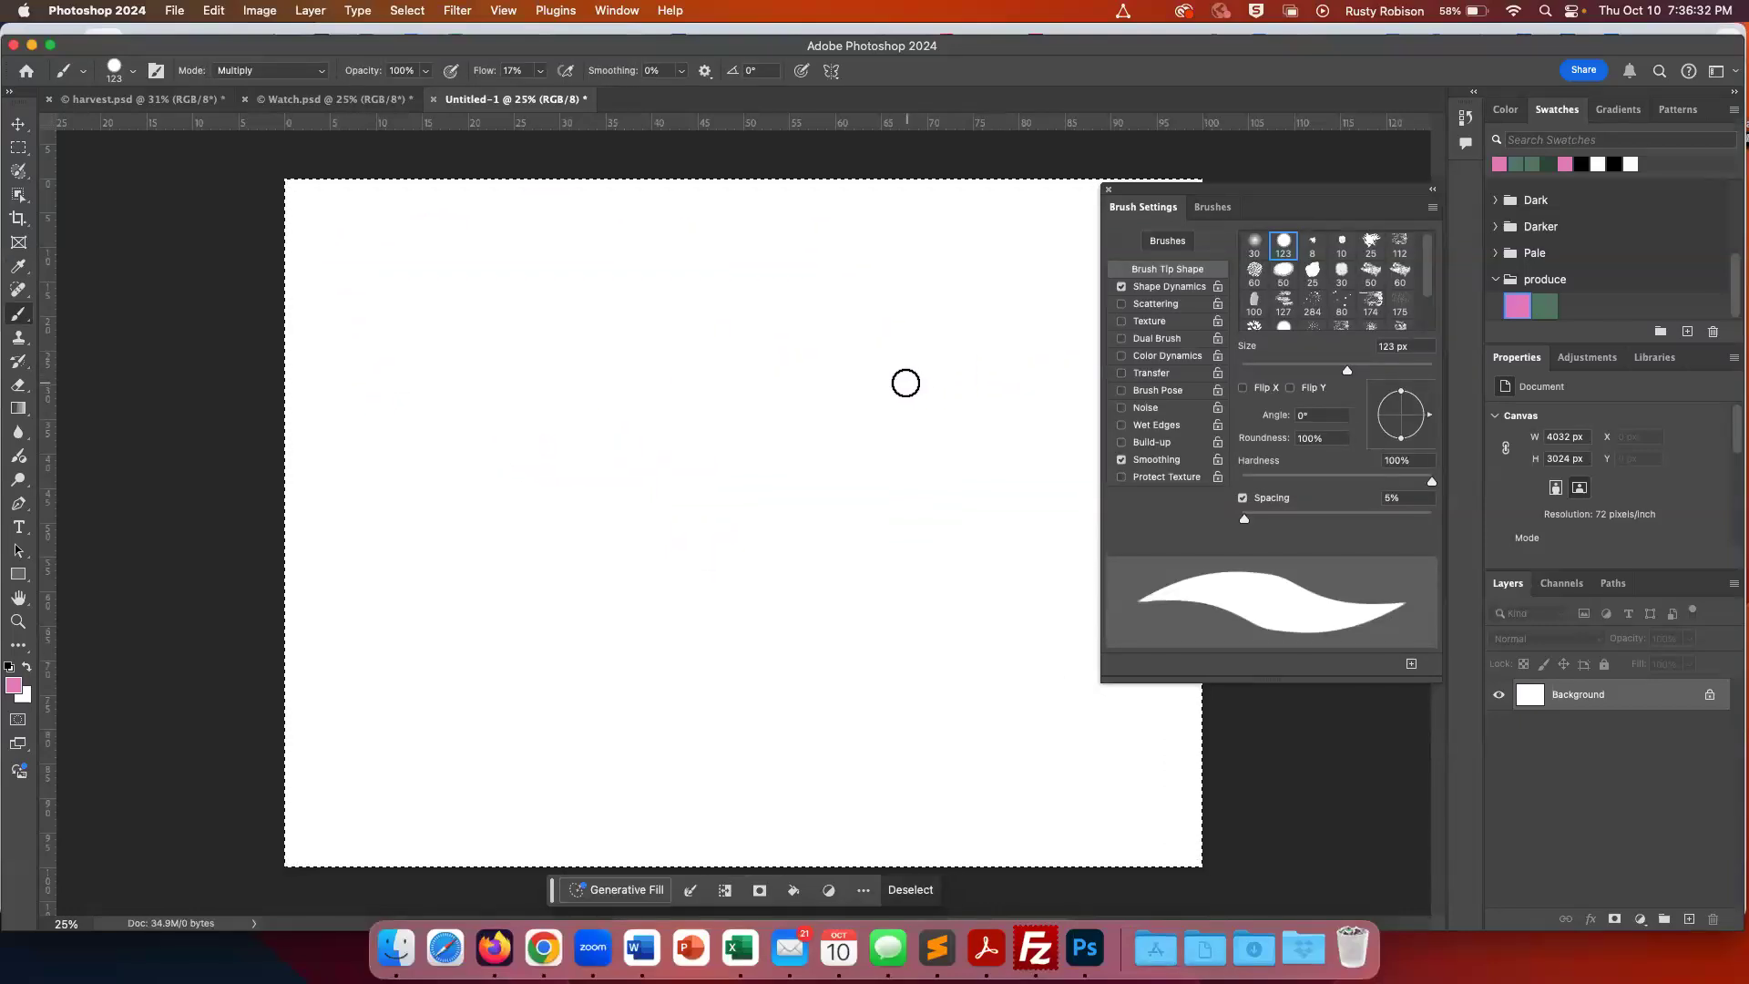
Undo and redo the background fill to compare both states, and remove the selection
key("super+z")
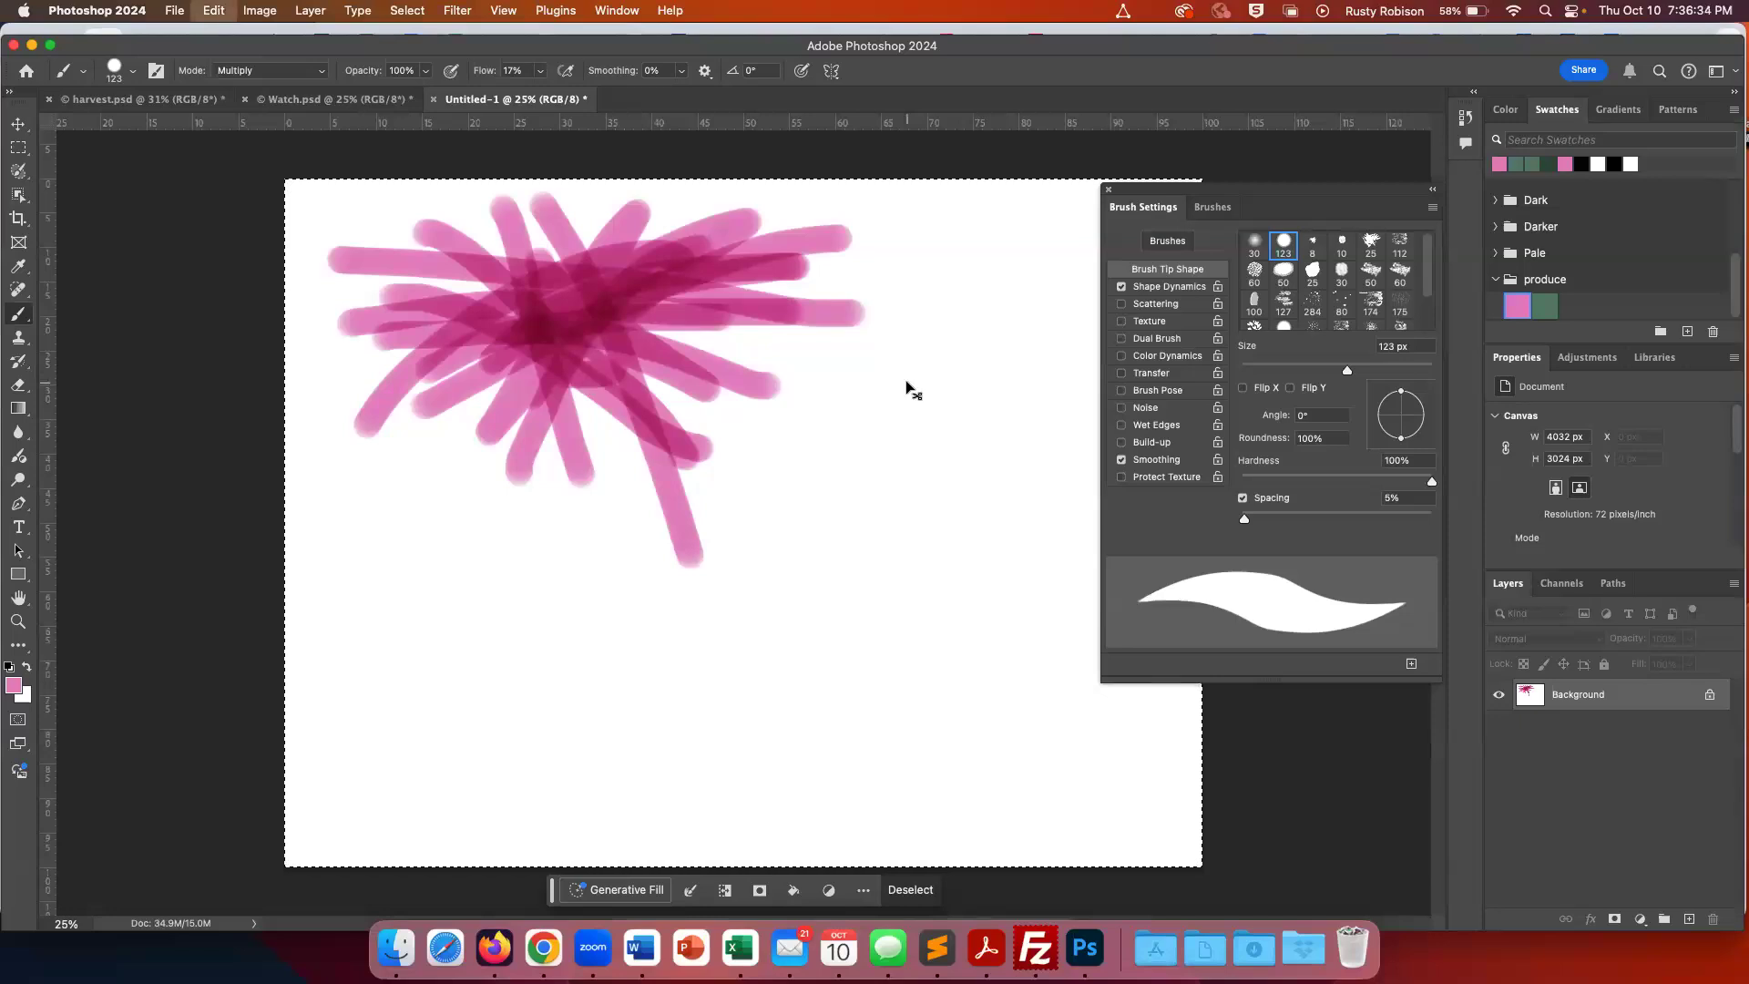
key("super+shift+z")
key("super+d")
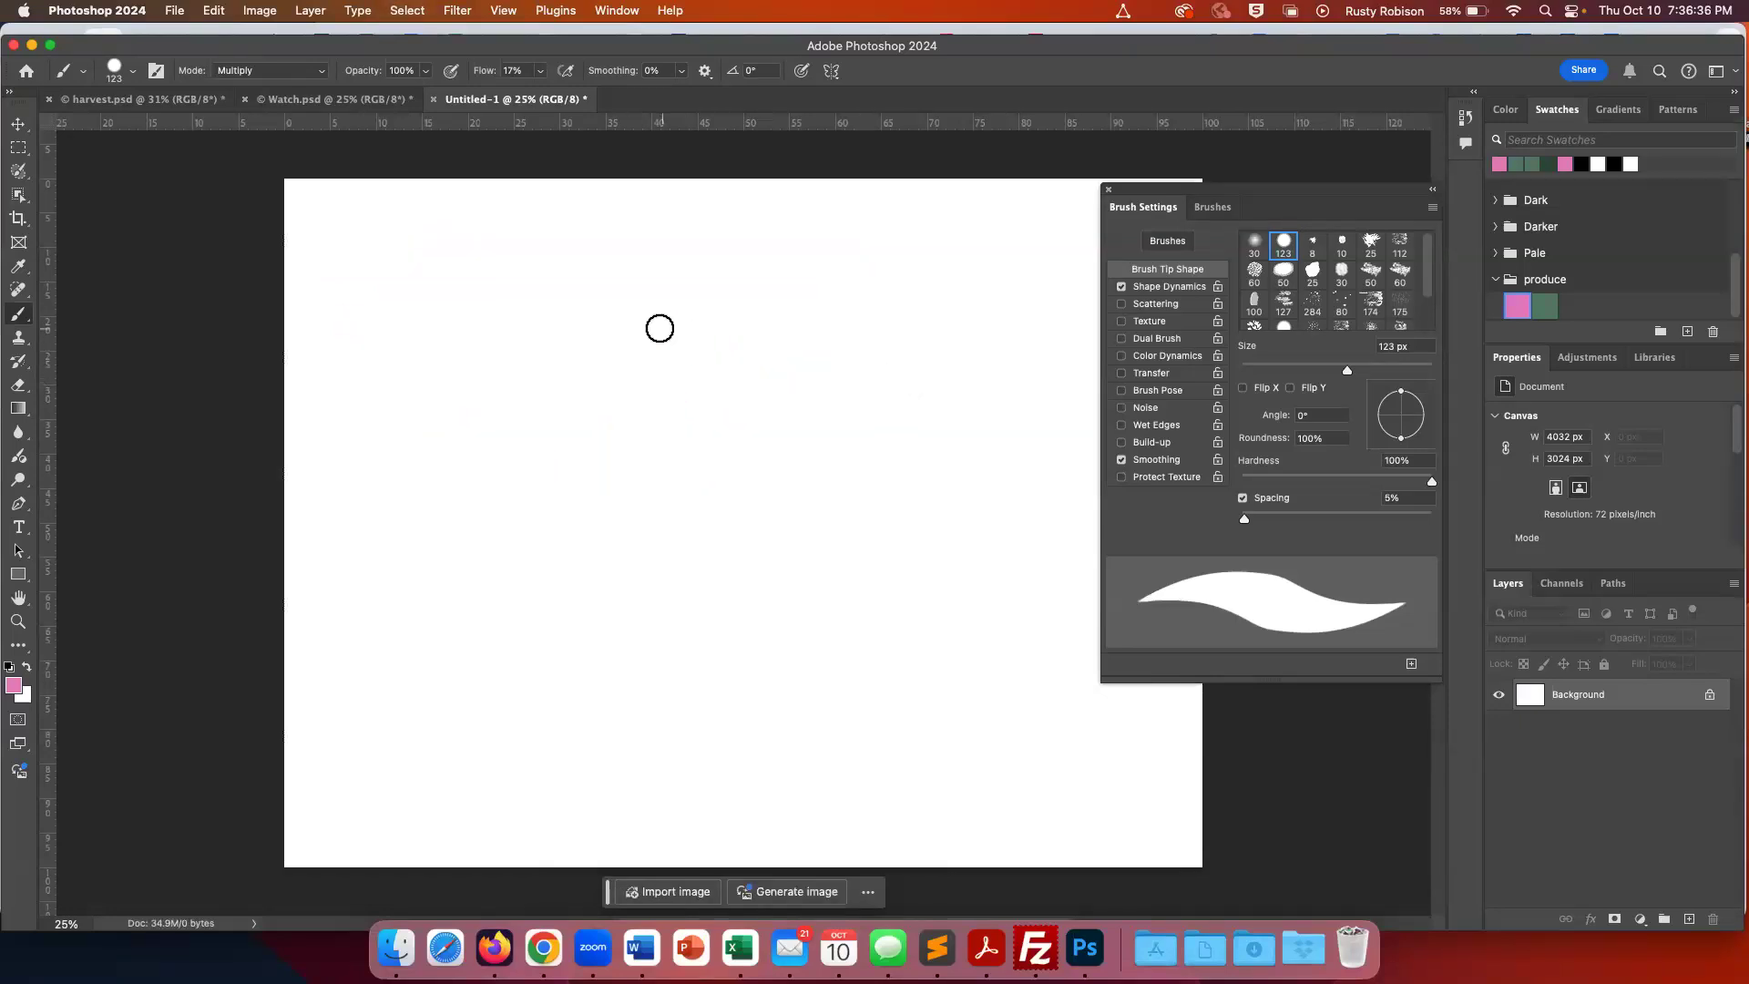
Enable Scattering, choose the 284 px speckled brush tip, and paint looping, overlapping pink strokes across the canvas's upper half
left_click(1121, 306)
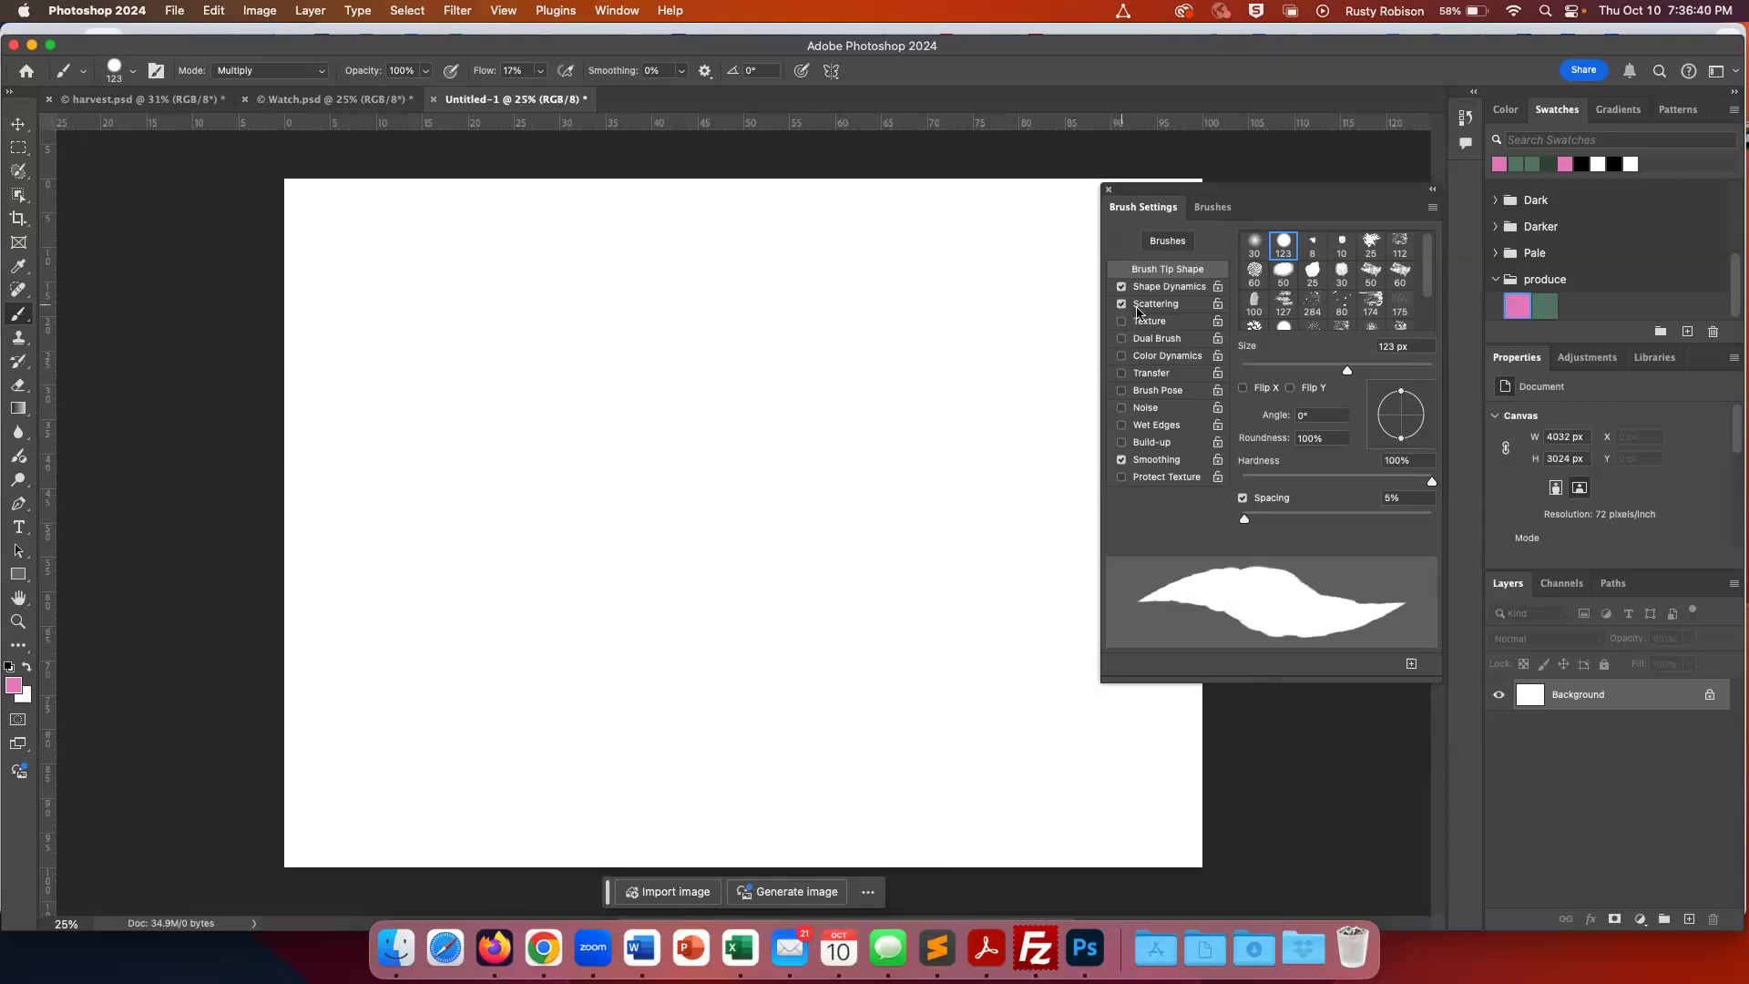
left_click(1314, 306)
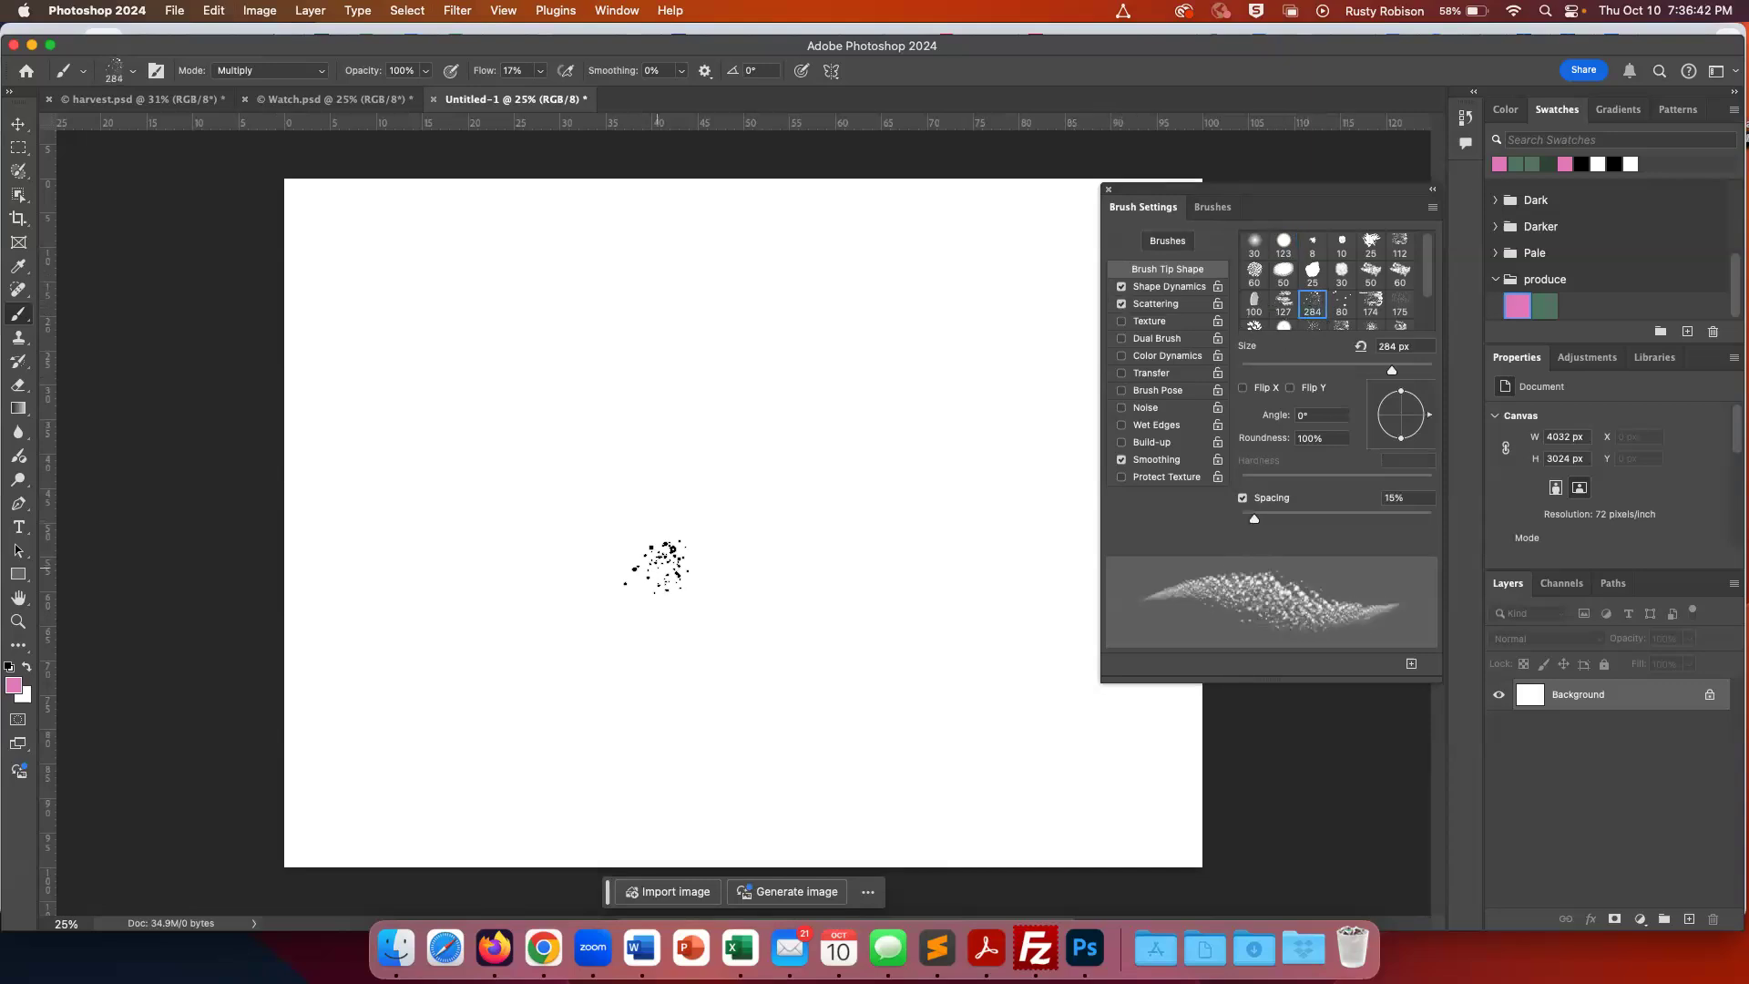
mouse_move(479, 620)
left_mouse_down()
mouse_move(636, 366)
mouse_move(705, 357)
mouse_move(618, 536)
mouse_move(864, 521)
mouse_move(870, 414)
left_mouse_up()
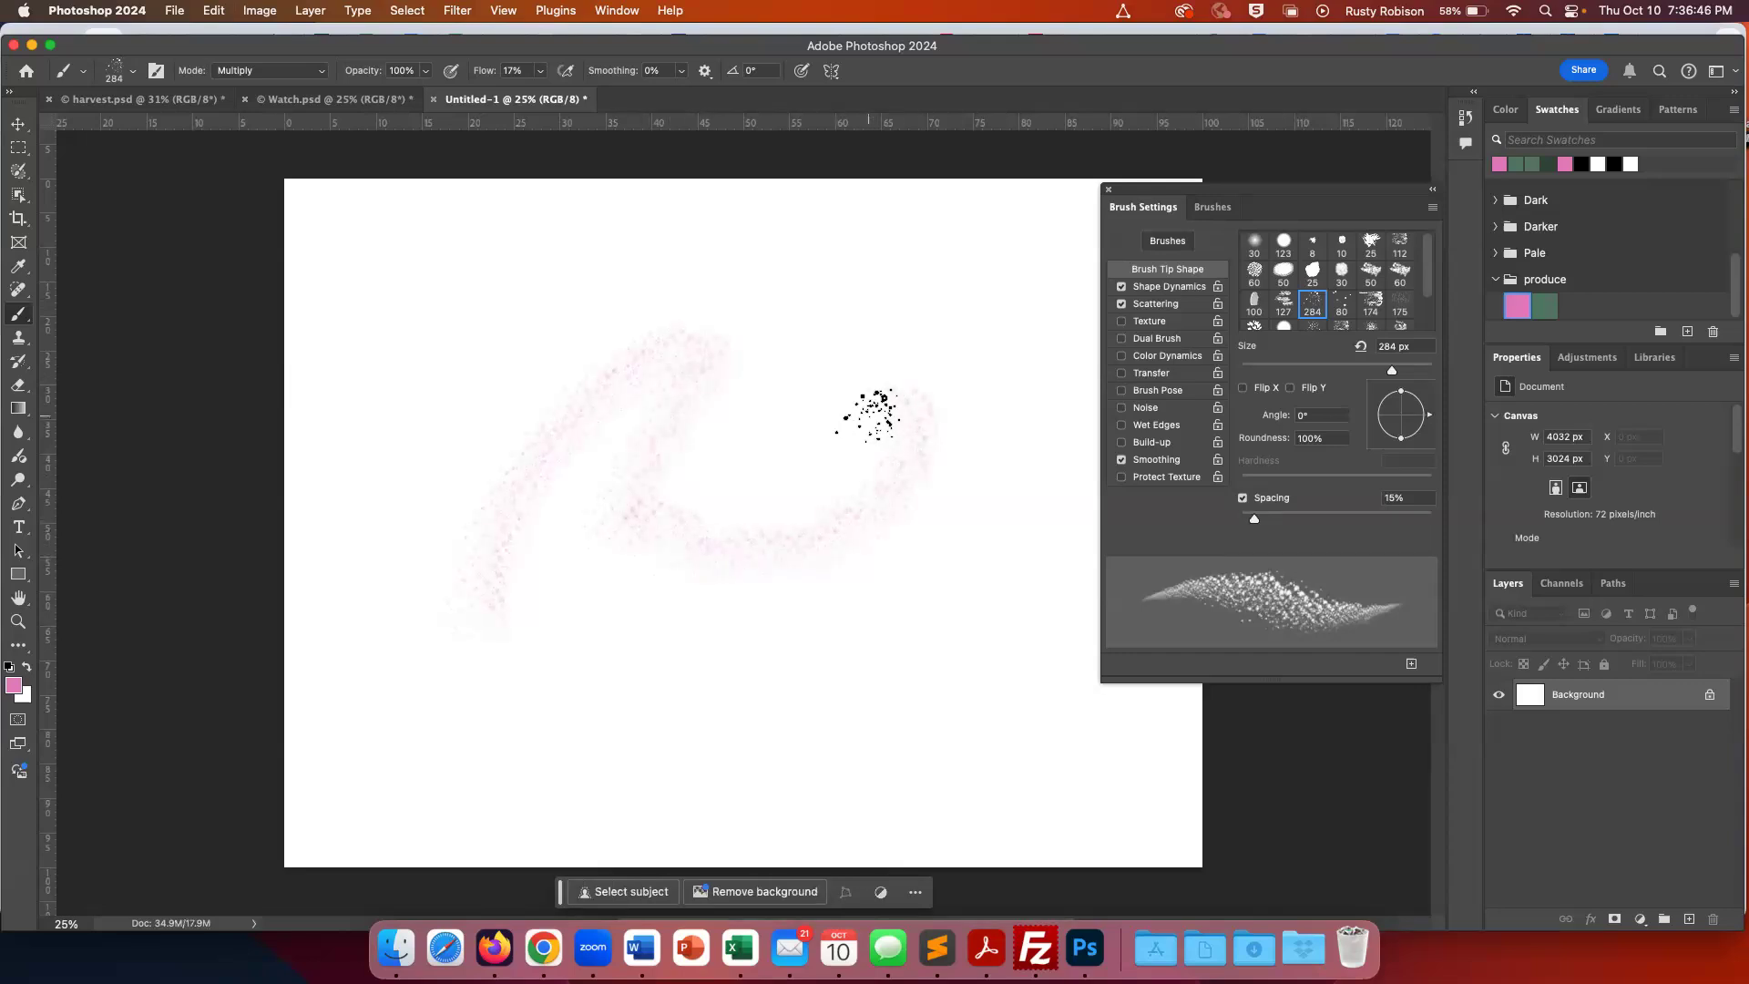
left_click_drag(617, 383, 785, 560)
mouse_move(671, 296)
left_mouse_down()
mouse_move(848, 370)
mouse_move(491, 564)
mouse_move(870, 439)
mouse_move(922, 460)
mouse_move(516, 343)
mouse_move(637, 480)
mouse_move(545, 277)
mouse_move(407, 355)
mouse_move(533, 339)
mouse_move(442, 439)
mouse_move(858, 234)
mouse_move(971, 290)
mouse_move(821, 367)
mouse_move(943, 393)
left_mouse_up()
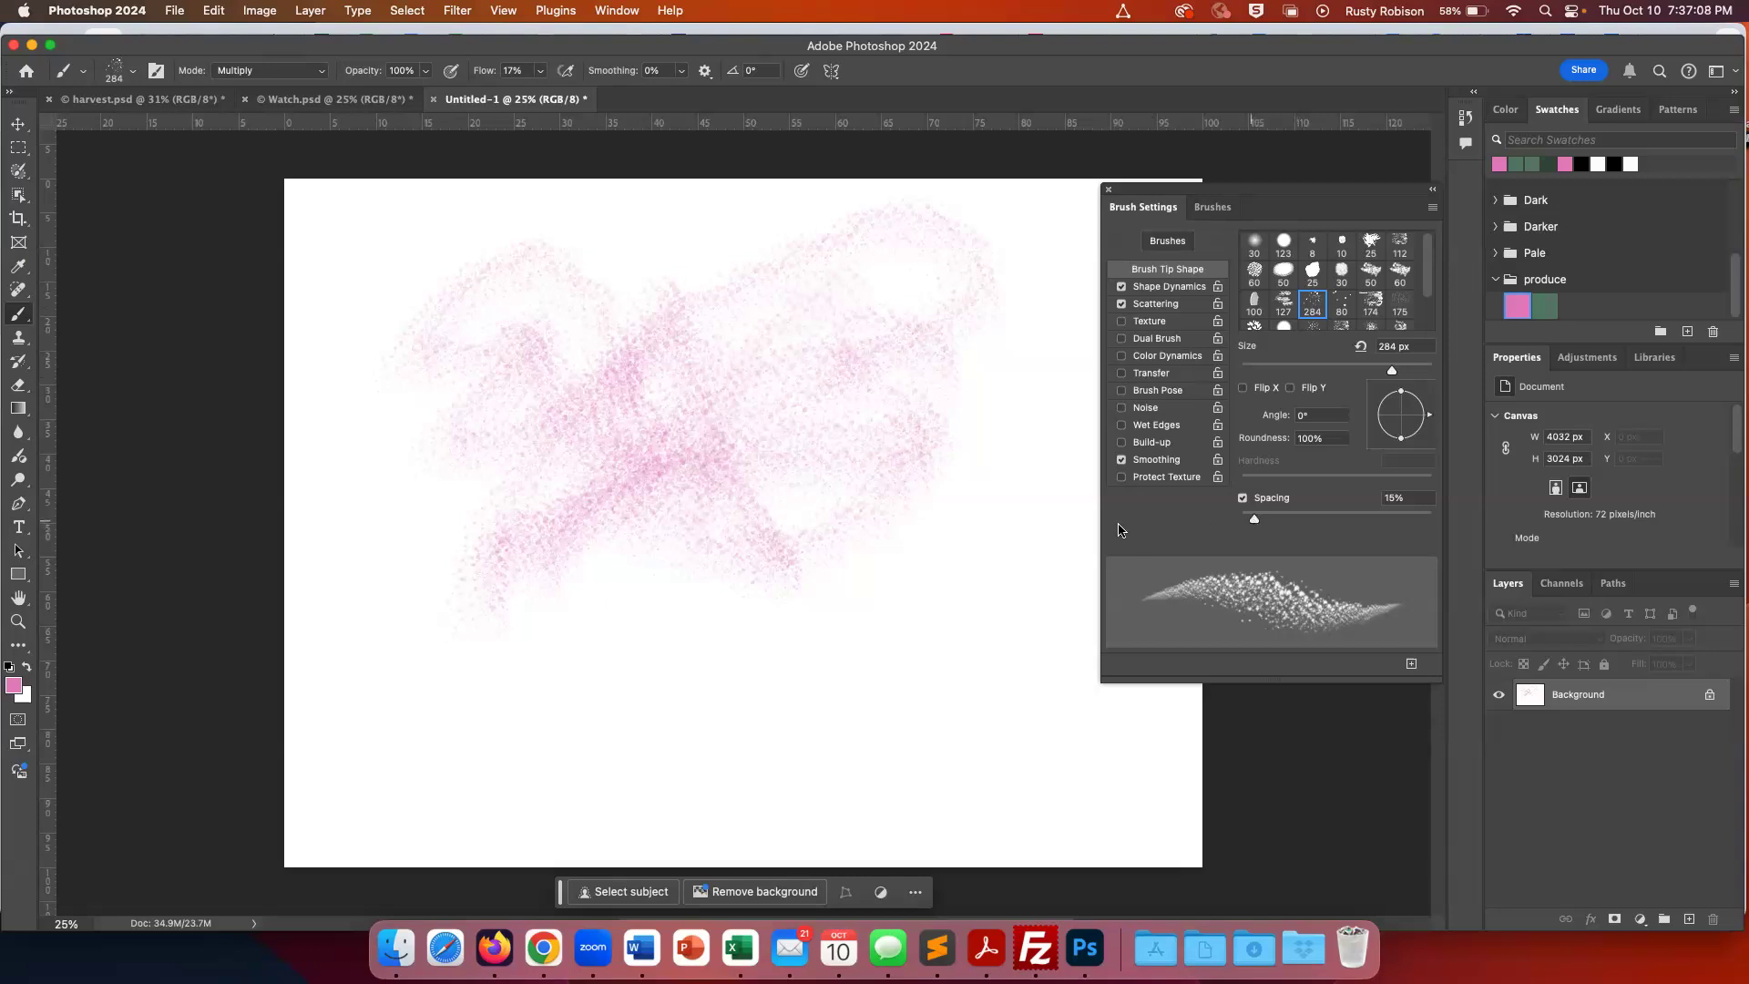
Clear the speckled strokes by filling the entire canvas with the background color, and return to the Brush tool
key("super+a")
key("shift+BackSpace")
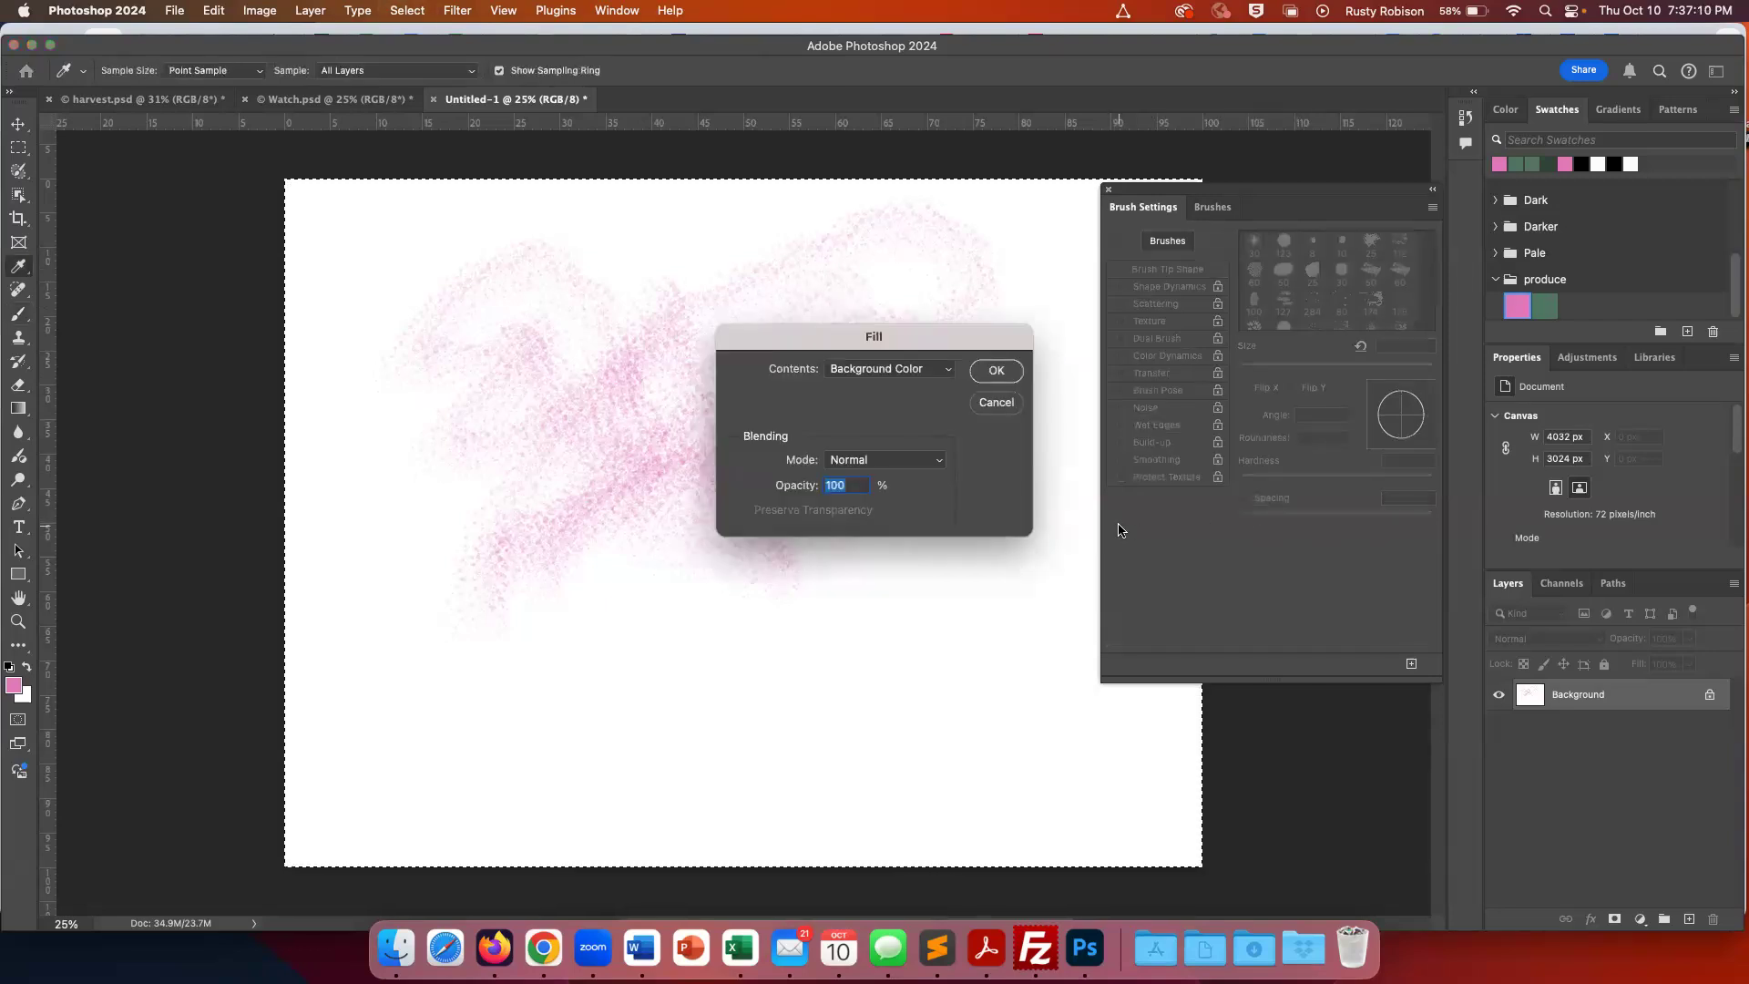
key("Return")
key("b")
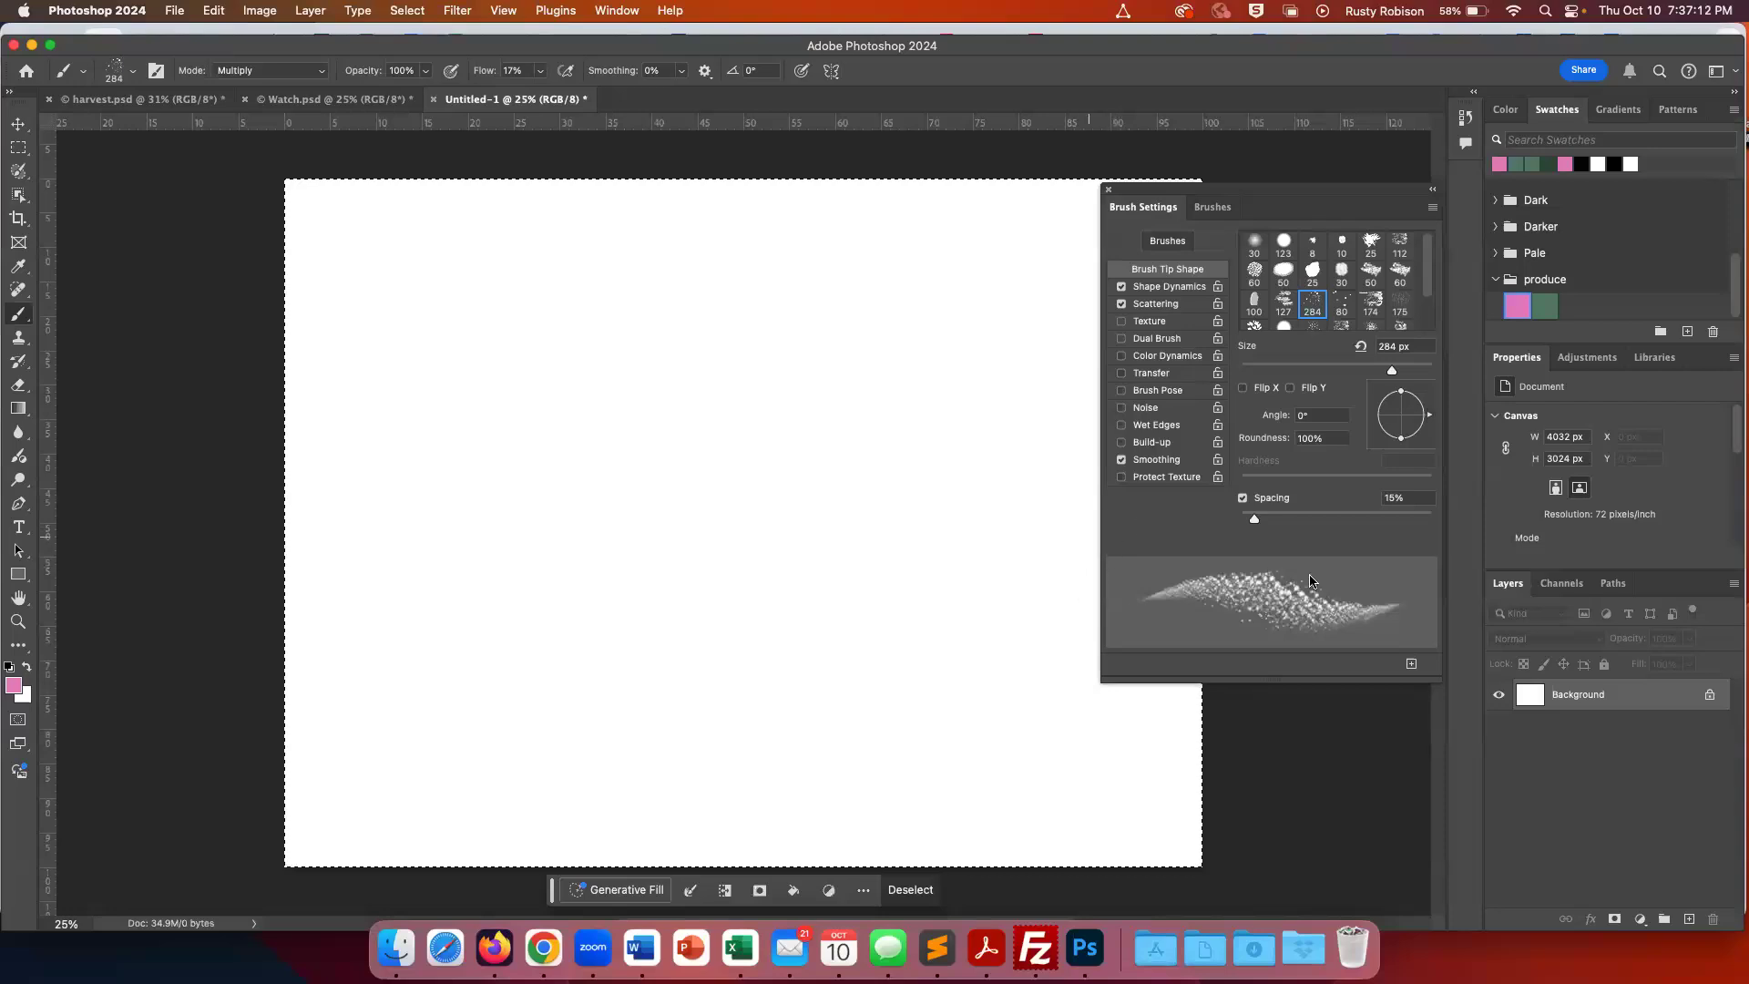
Set the speckled tip's spacing to 99%, its size to 714 px and the flow to 100%, painting separated pink splatters
left_click_drag(1255, 524, 1334, 536)
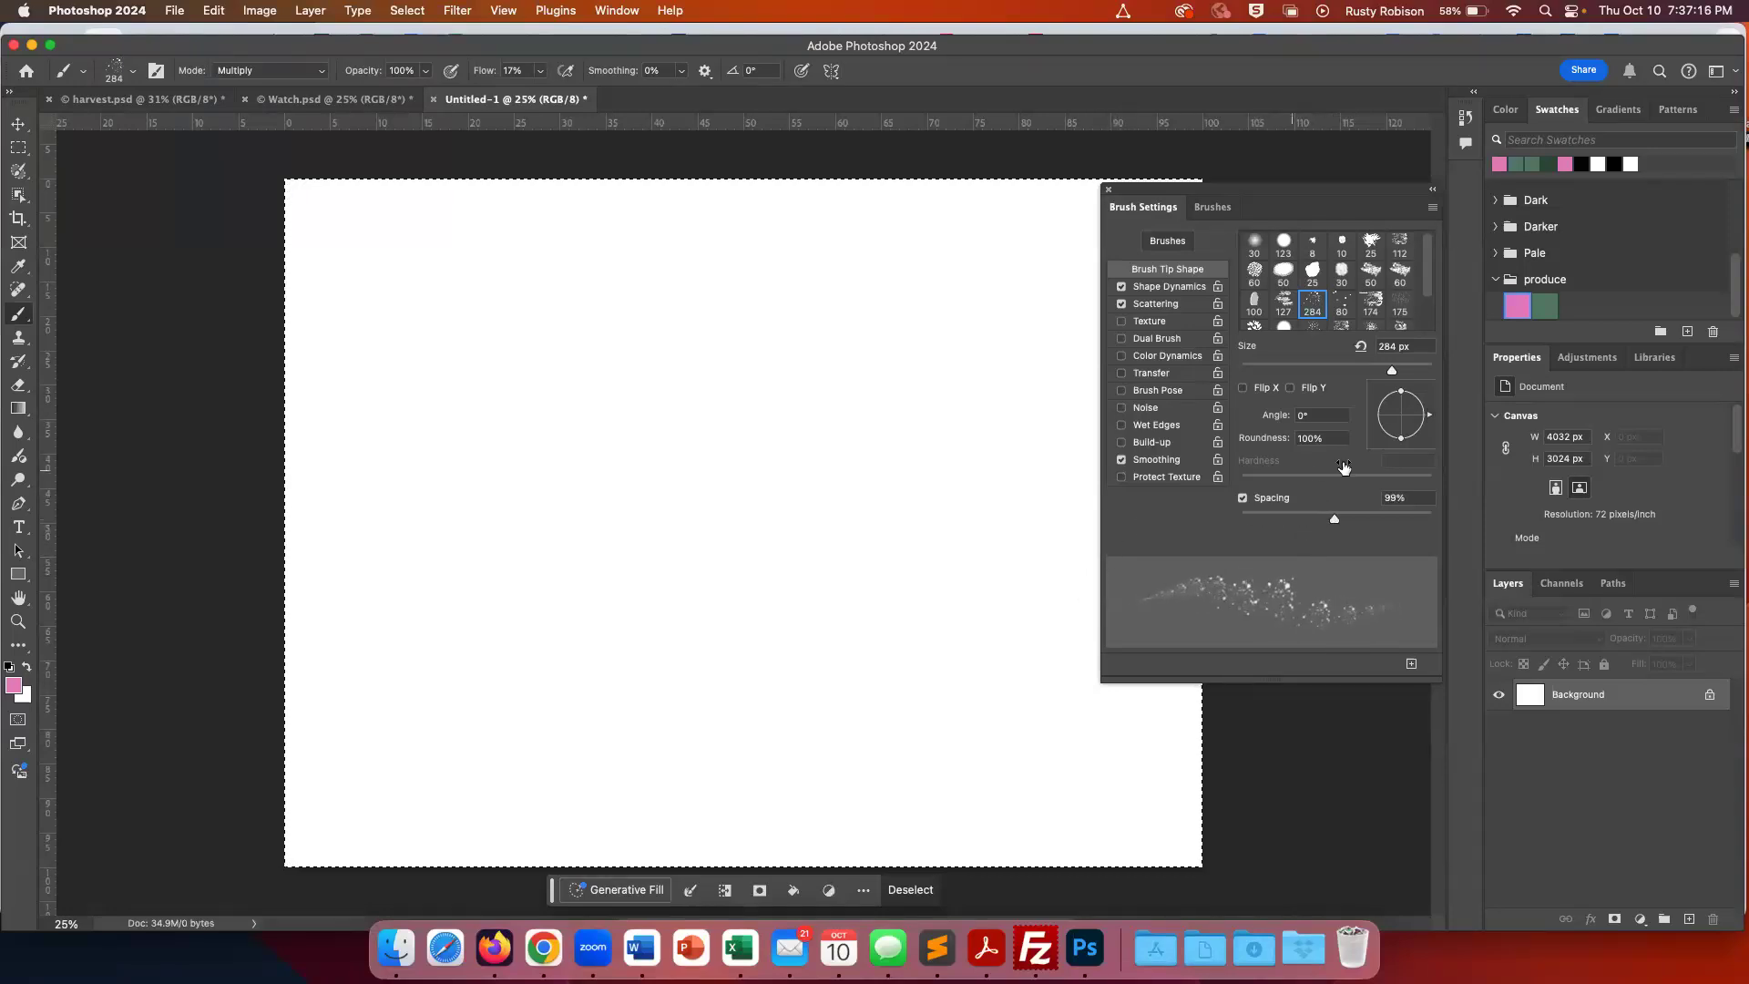
left_click_drag(1392, 373, 1414, 378)
mouse_move(557, 496)
left_mouse_down()
mouse_move(801, 535)
mouse_move(753, 378)
mouse_move(659, 438)
mouse_move(662, 195)
left_mouse_up()
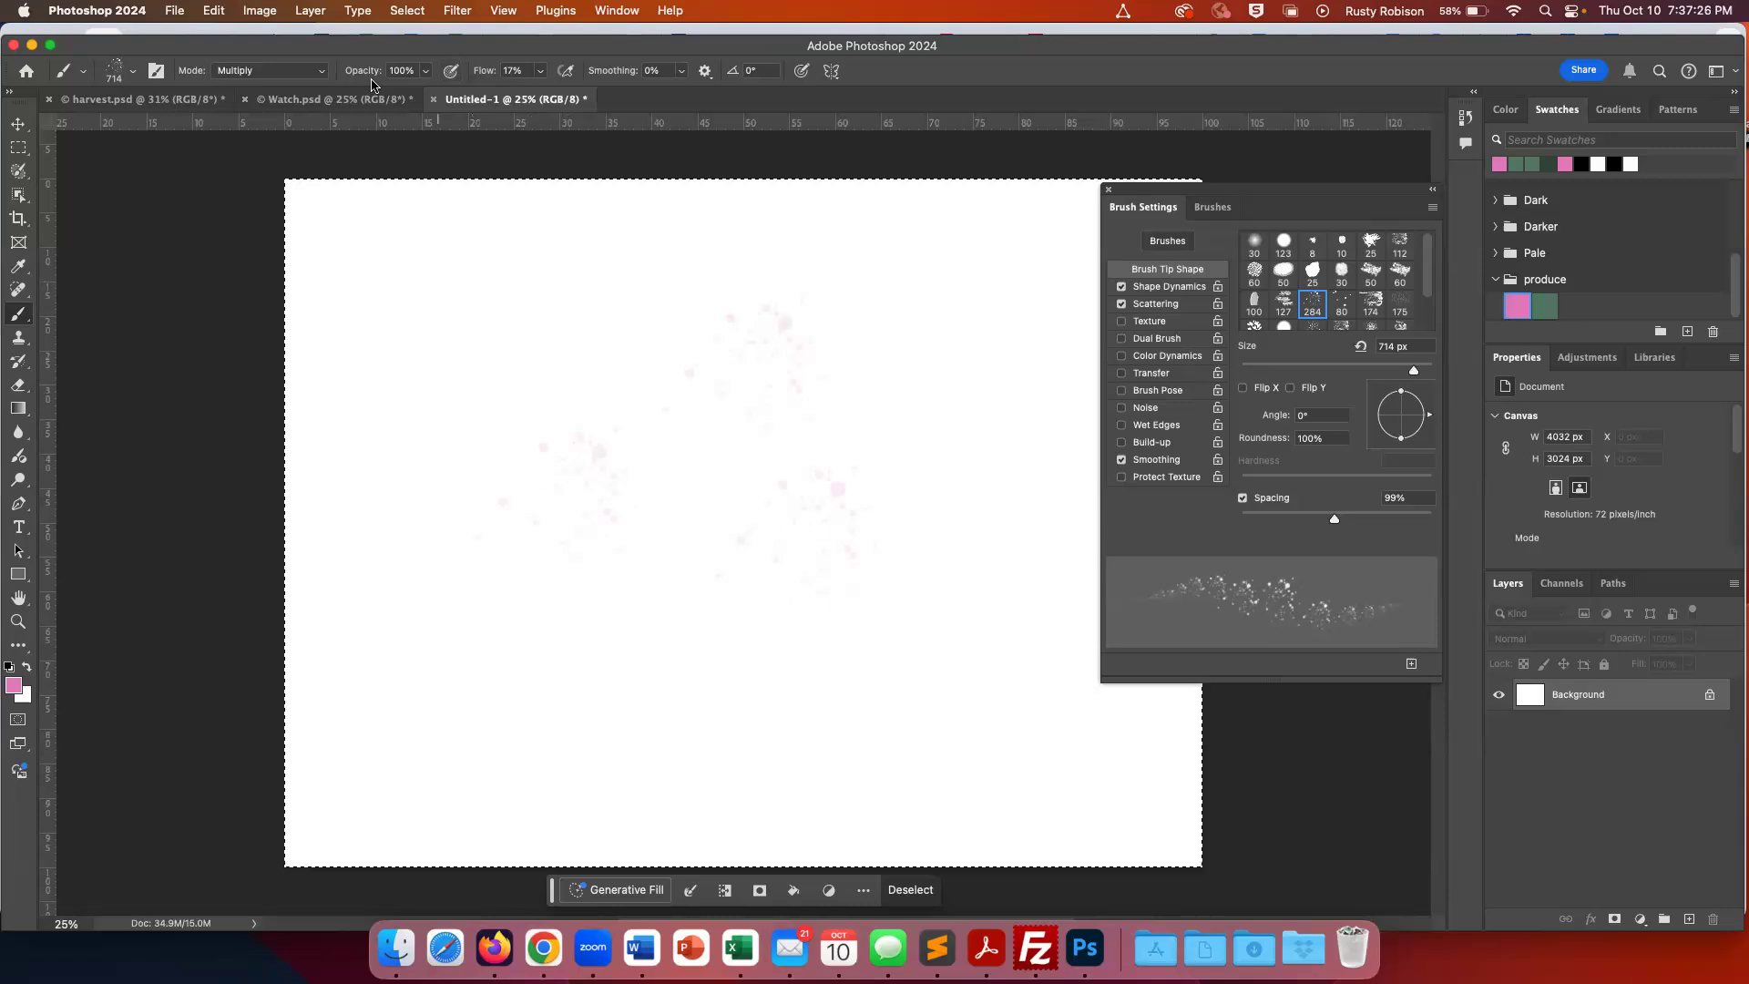
mouse_move(481, 78)
left_mouse_down()
mouse_move(553, 70)
mouse_move(614, 90)
left_mouse_up()
mouse_move(619, 277)
left_mouse_down()
mouse_move(510, 360)
mouse_move(455, 478)
mouse_move(722, 610)
mouse_move(769, 573)
mouse_move(729, 474)
mouse_move(625, 565)
mouse_move(508, 585)
left_mouse_up()
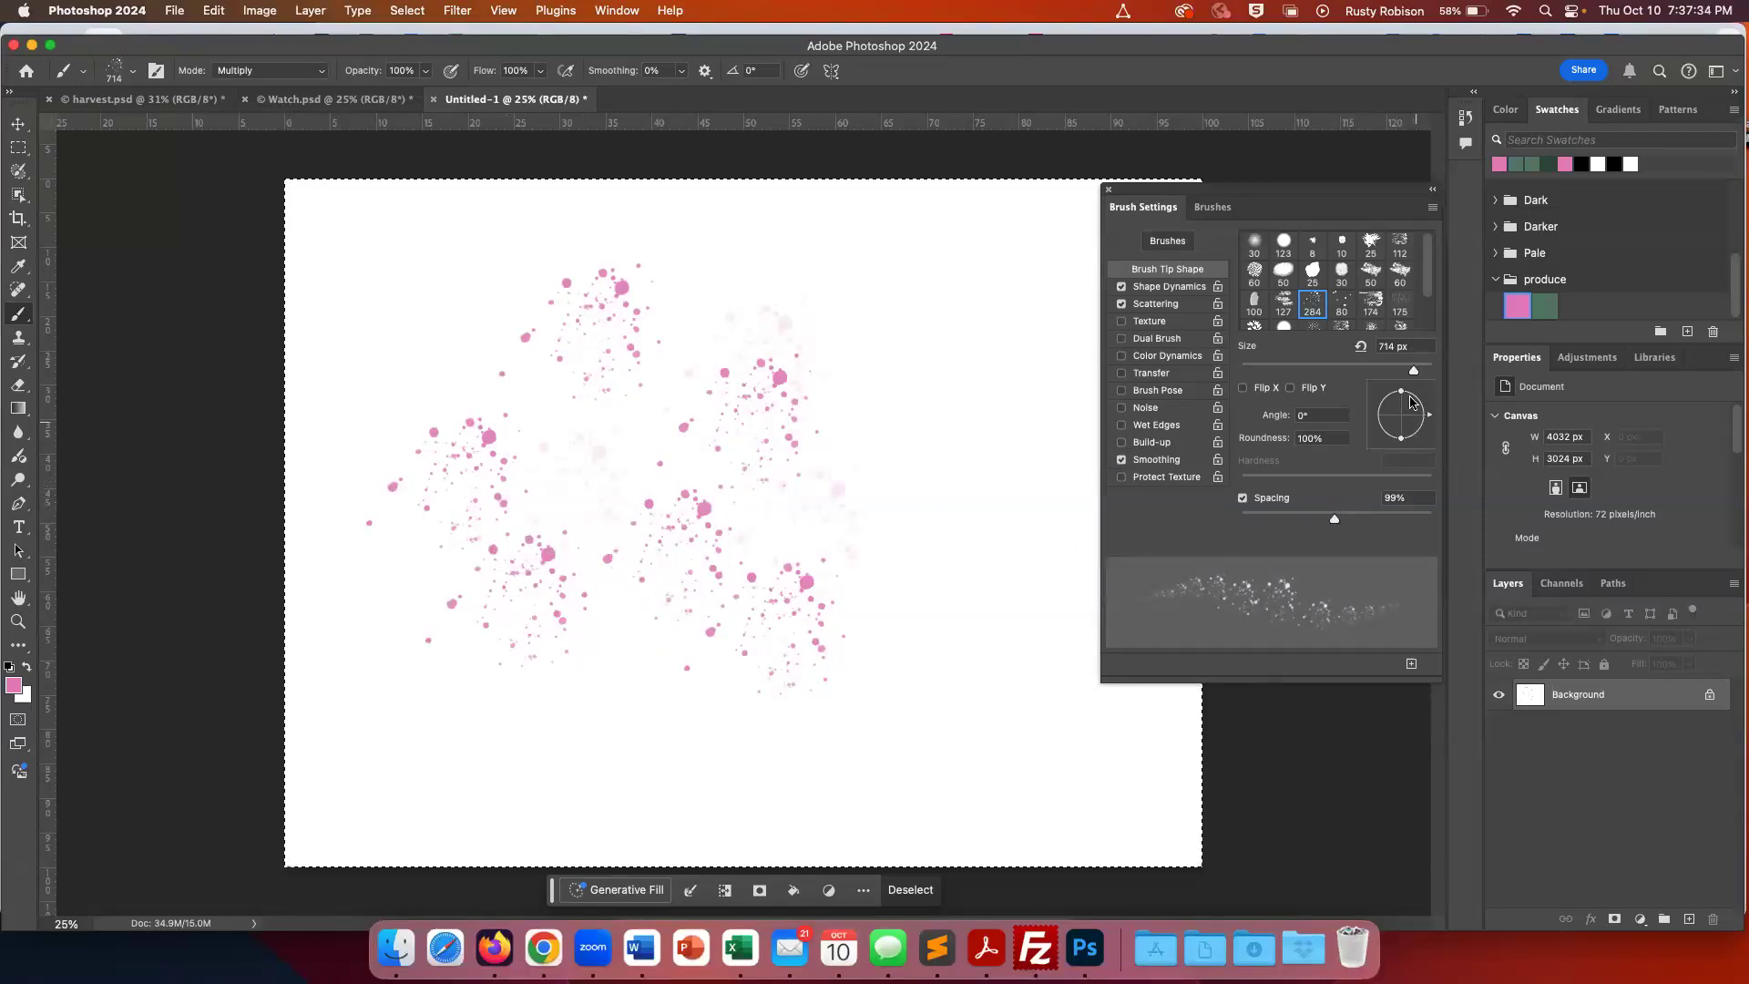
Reduce the brush roundness to 32% and stamp three flattened pink splatters near the canvas's right edge
left_click_drag(1404, 397, 1401, 408)
left_click(1002, 432)
left_click(1002, 587)
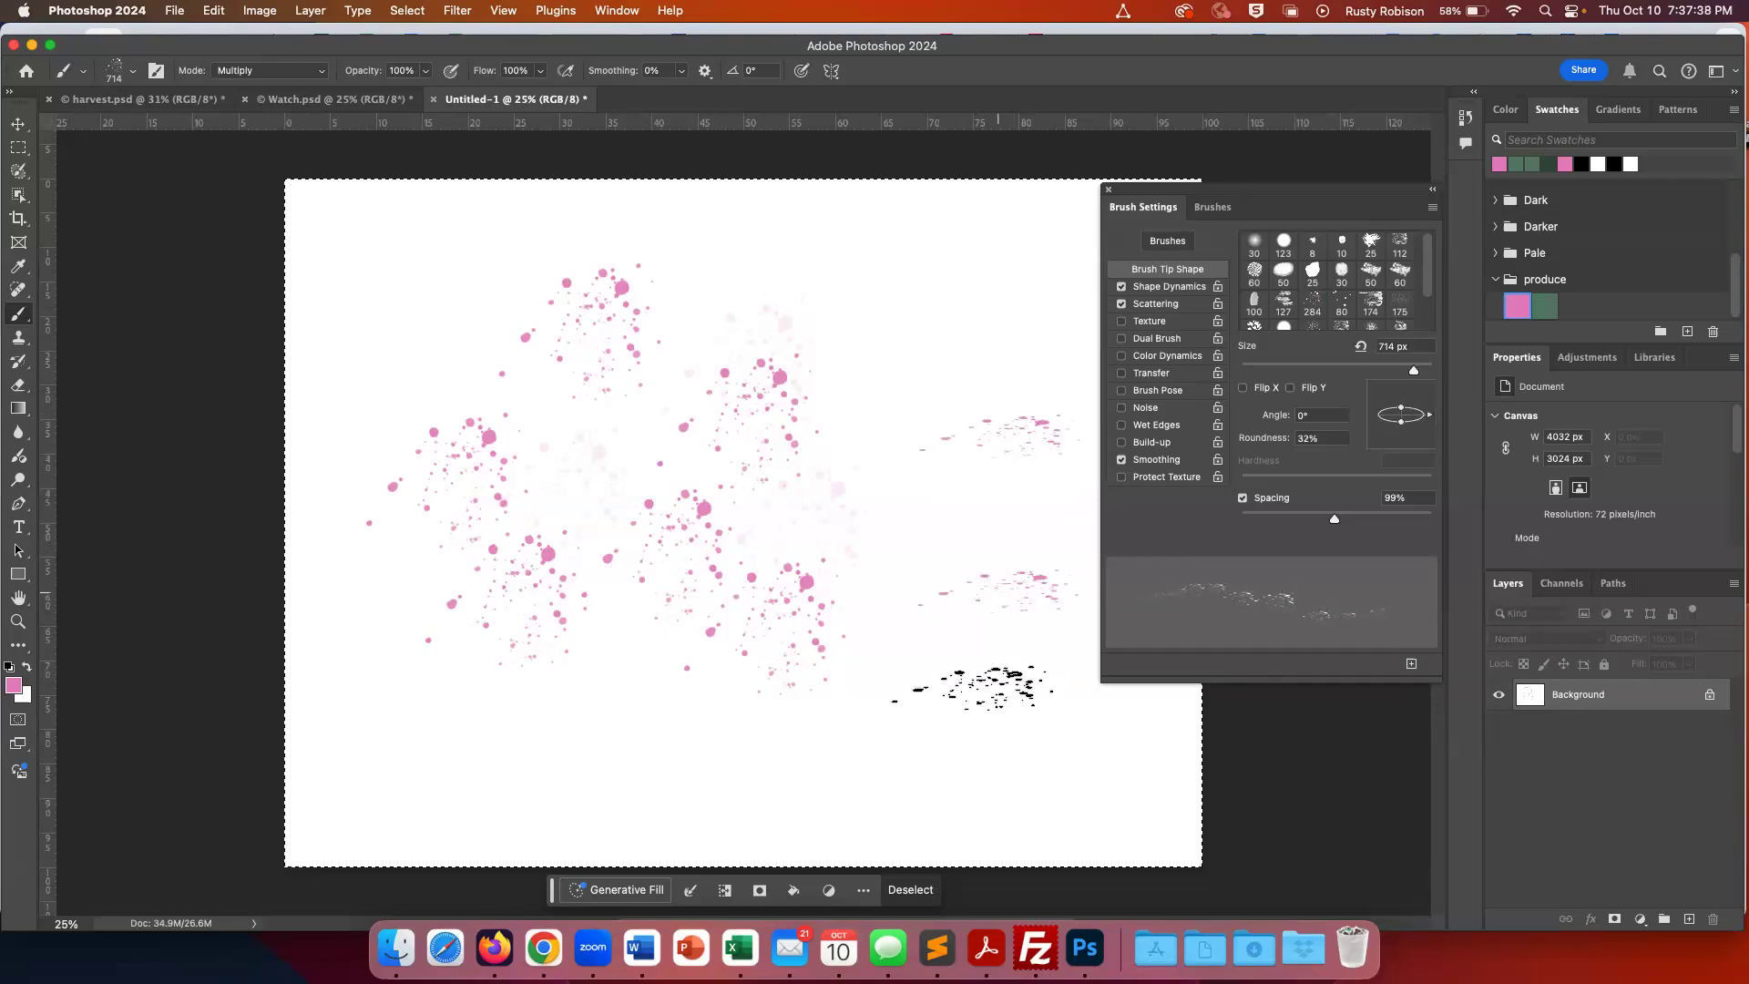
left_click(973, 687)
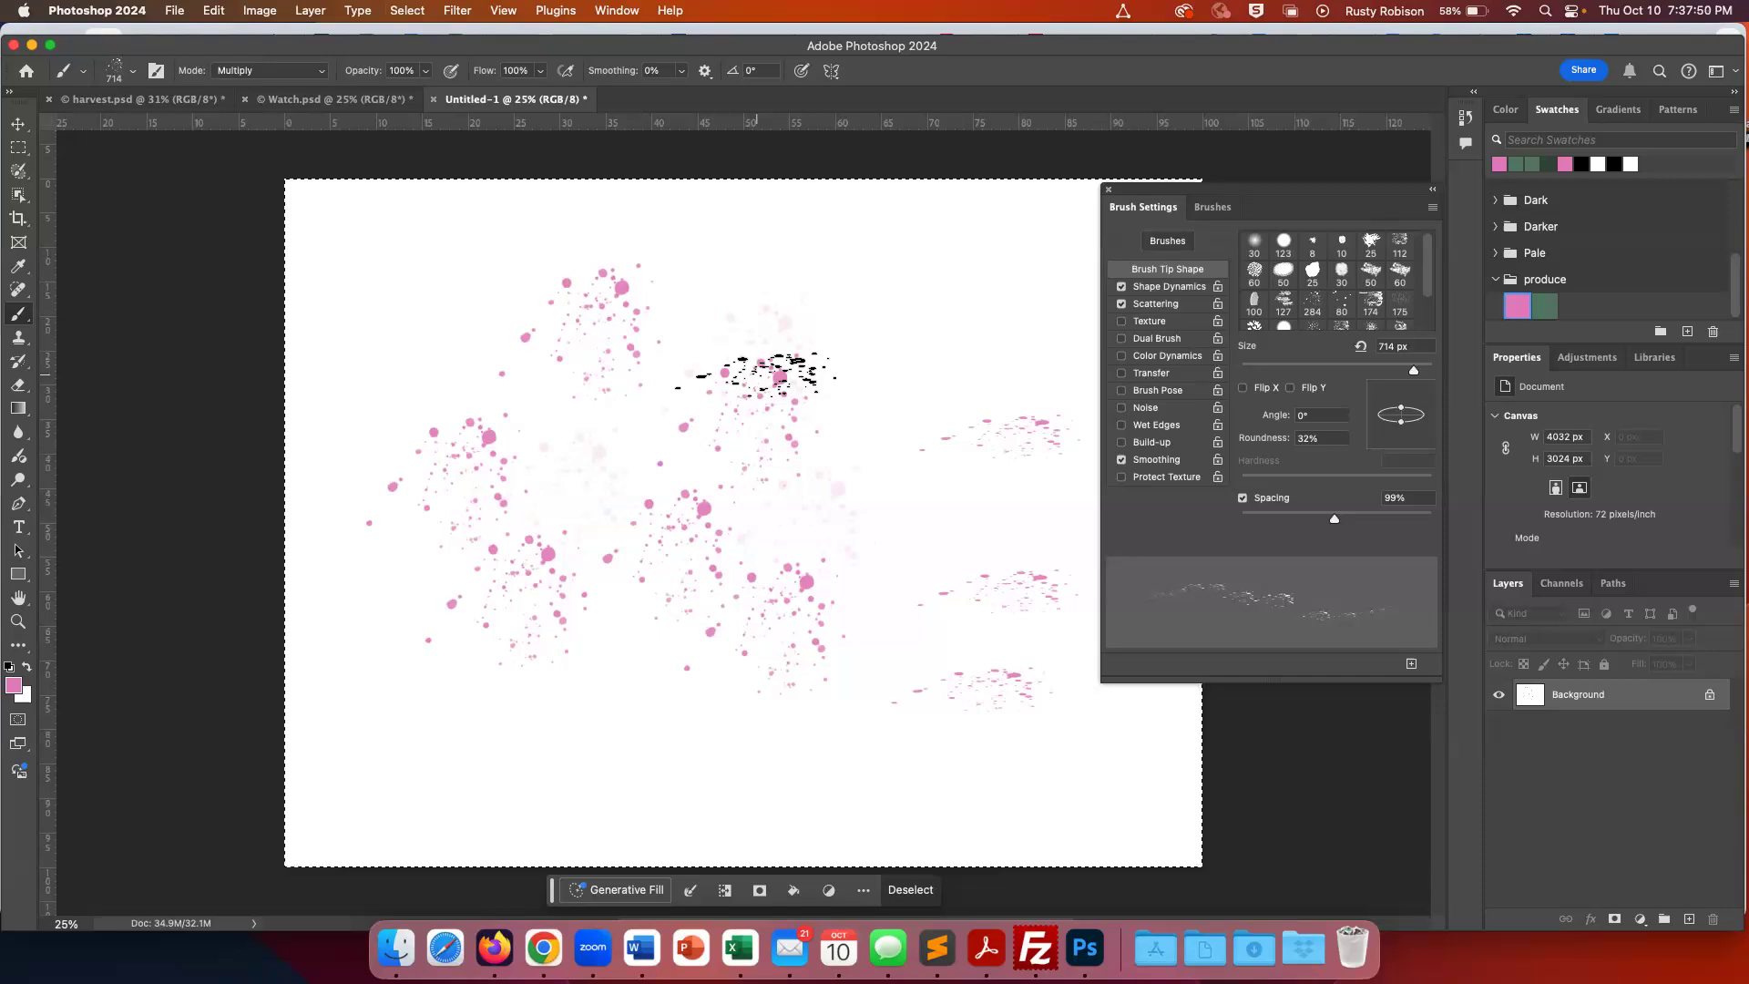
Fill the selected canvas with the background color, and switch the brush from Scattering to Texture
key("shift+BackSpace")
key("Return")
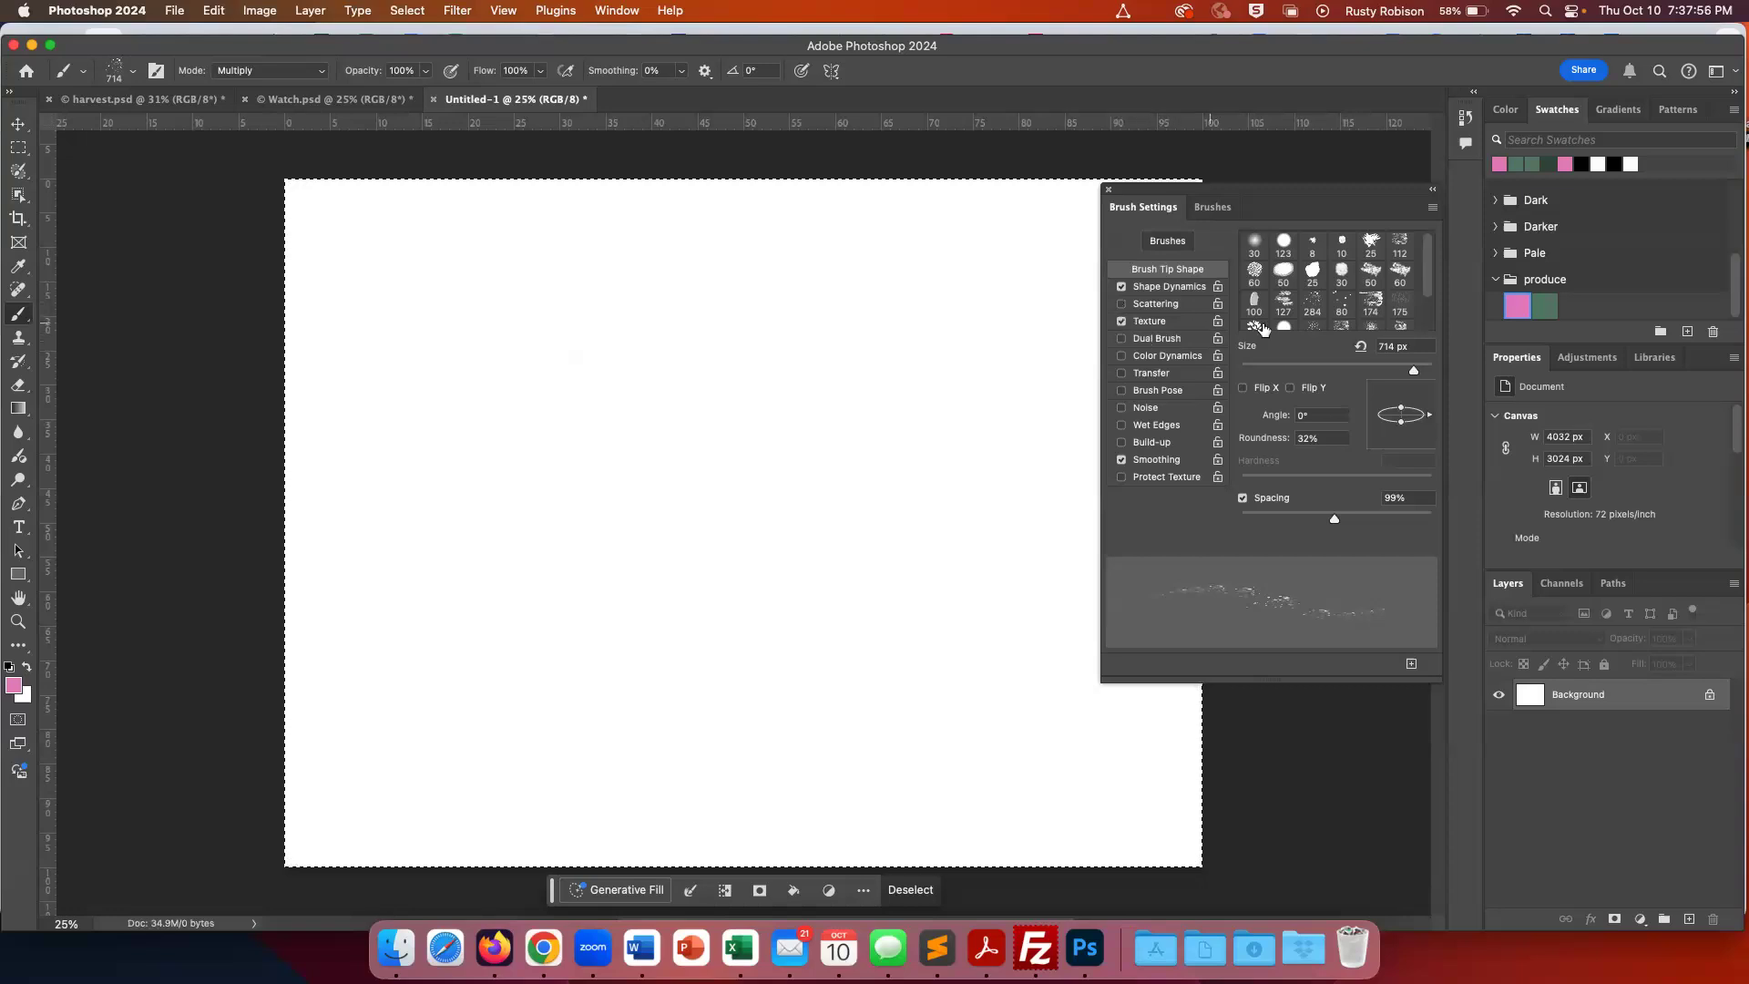
scroll(1338, 288, "down", 2)
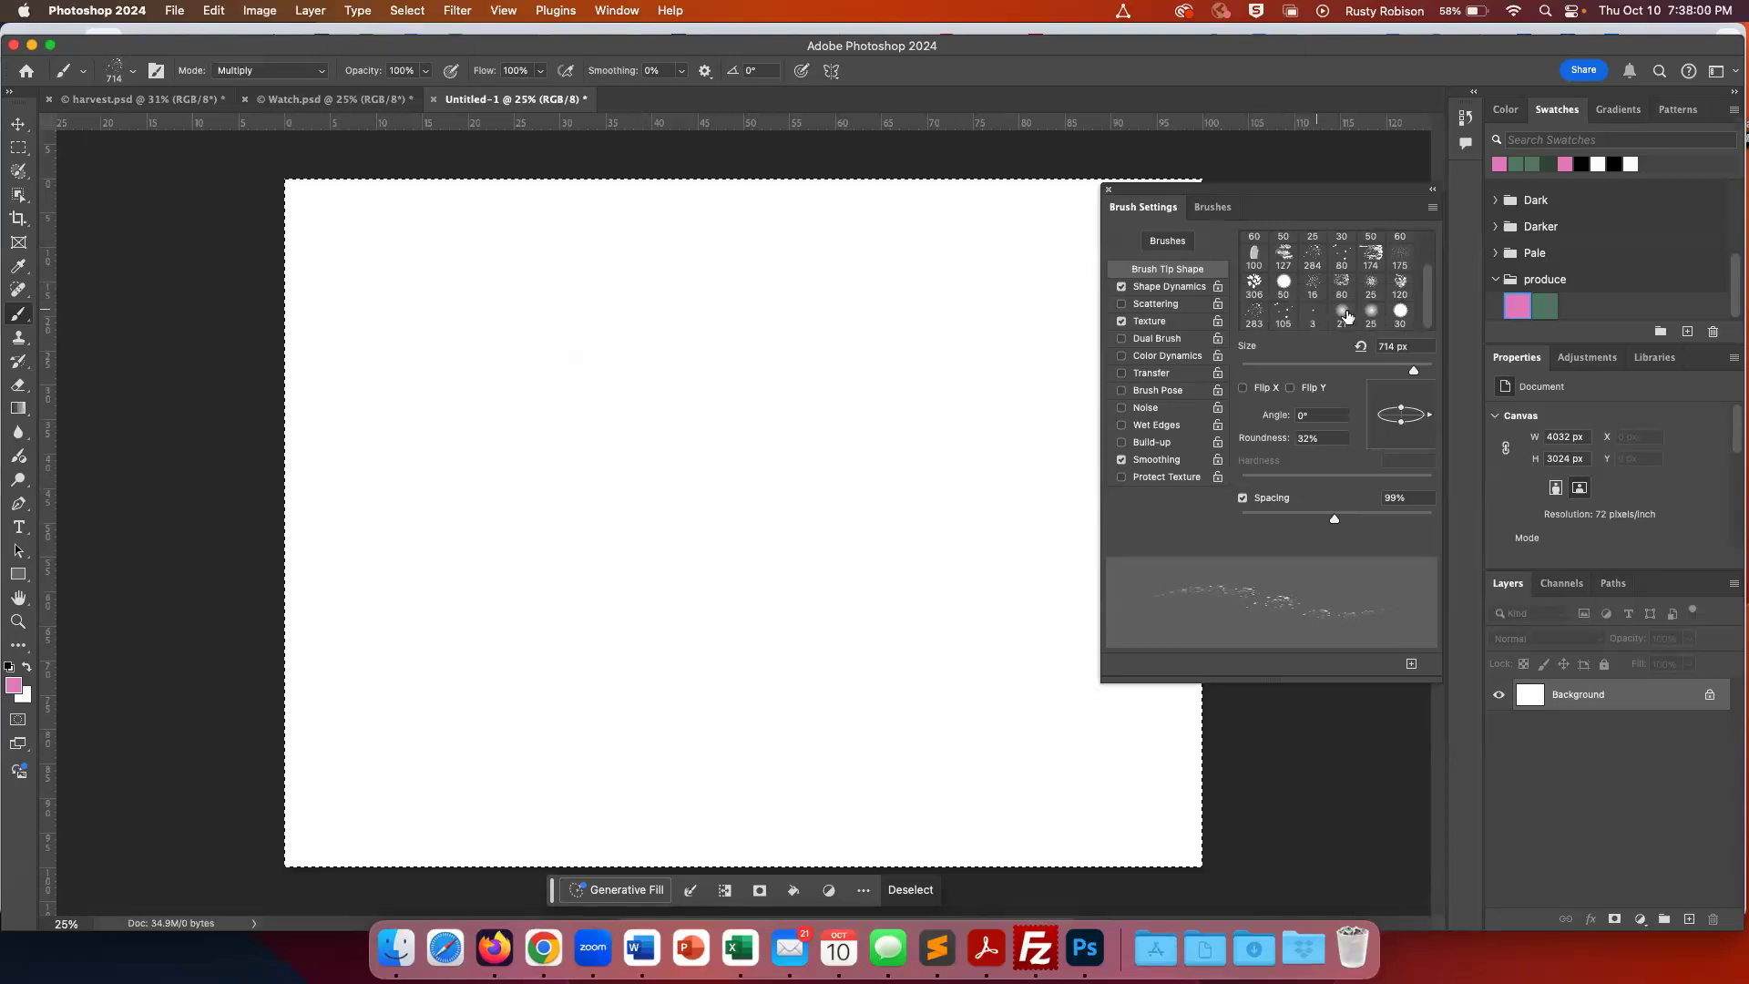
Show the library of brush presets and lengthen its panel to make room for the brush folders
left_click(1432, 209)
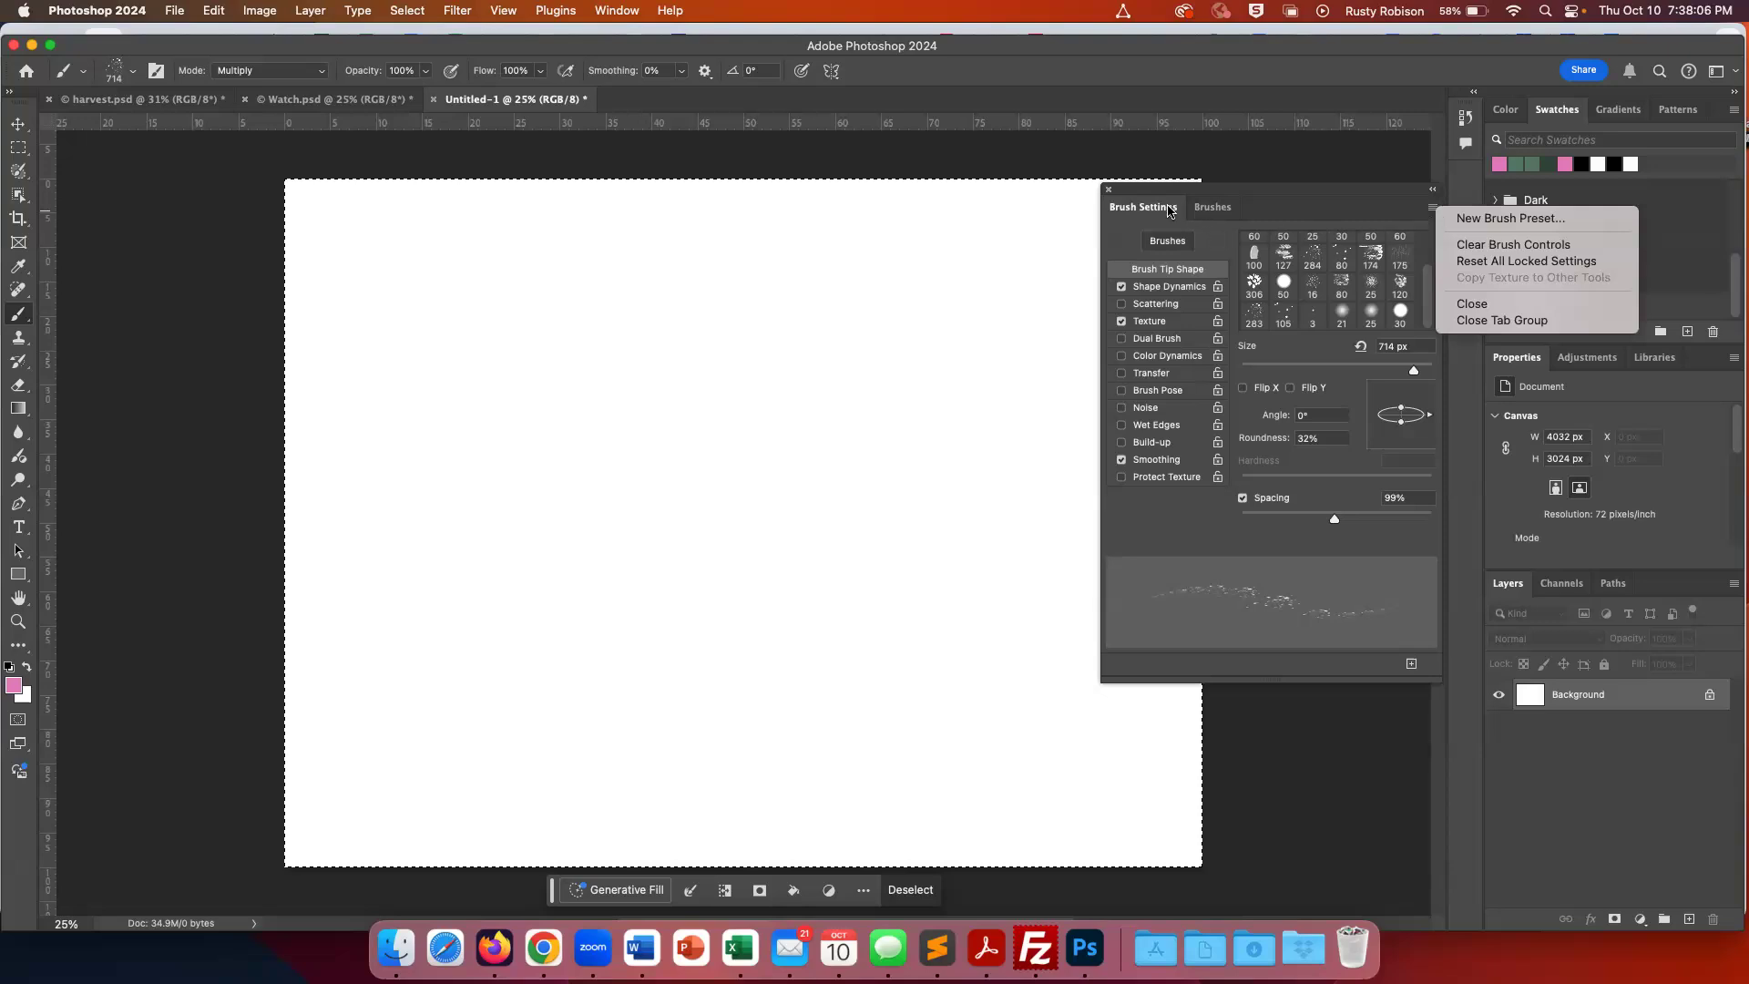
left_click(1203, 209)
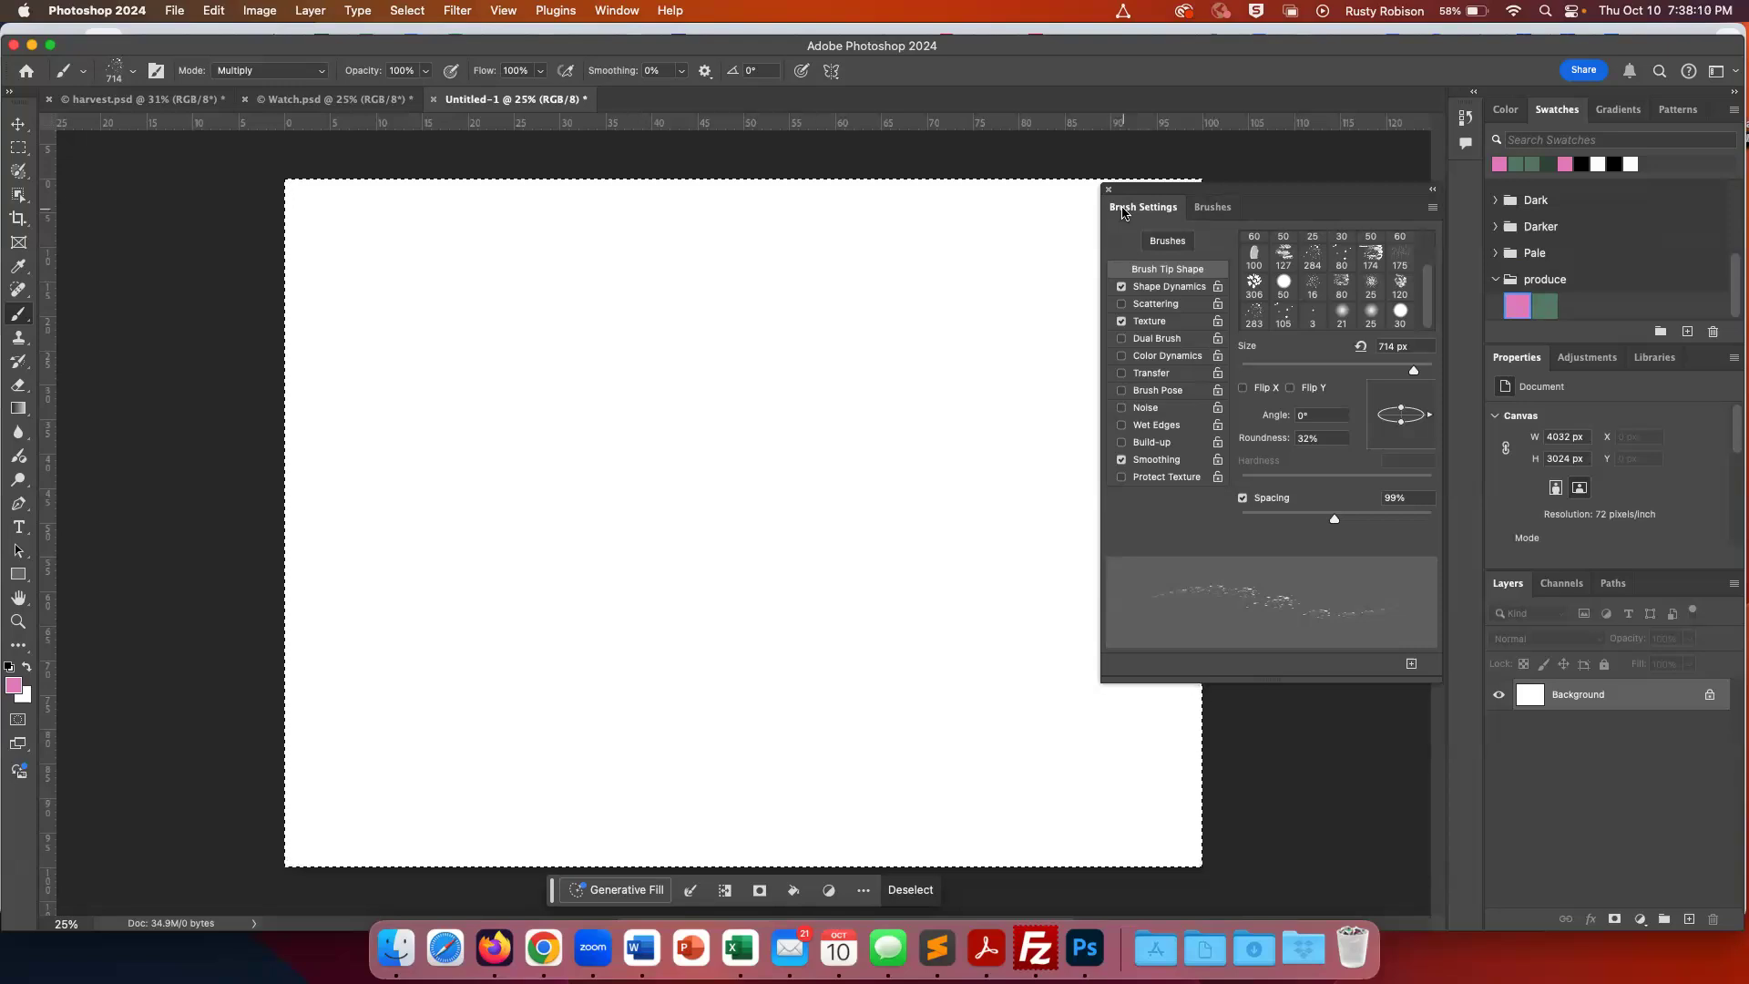
left_click(1212, 208)
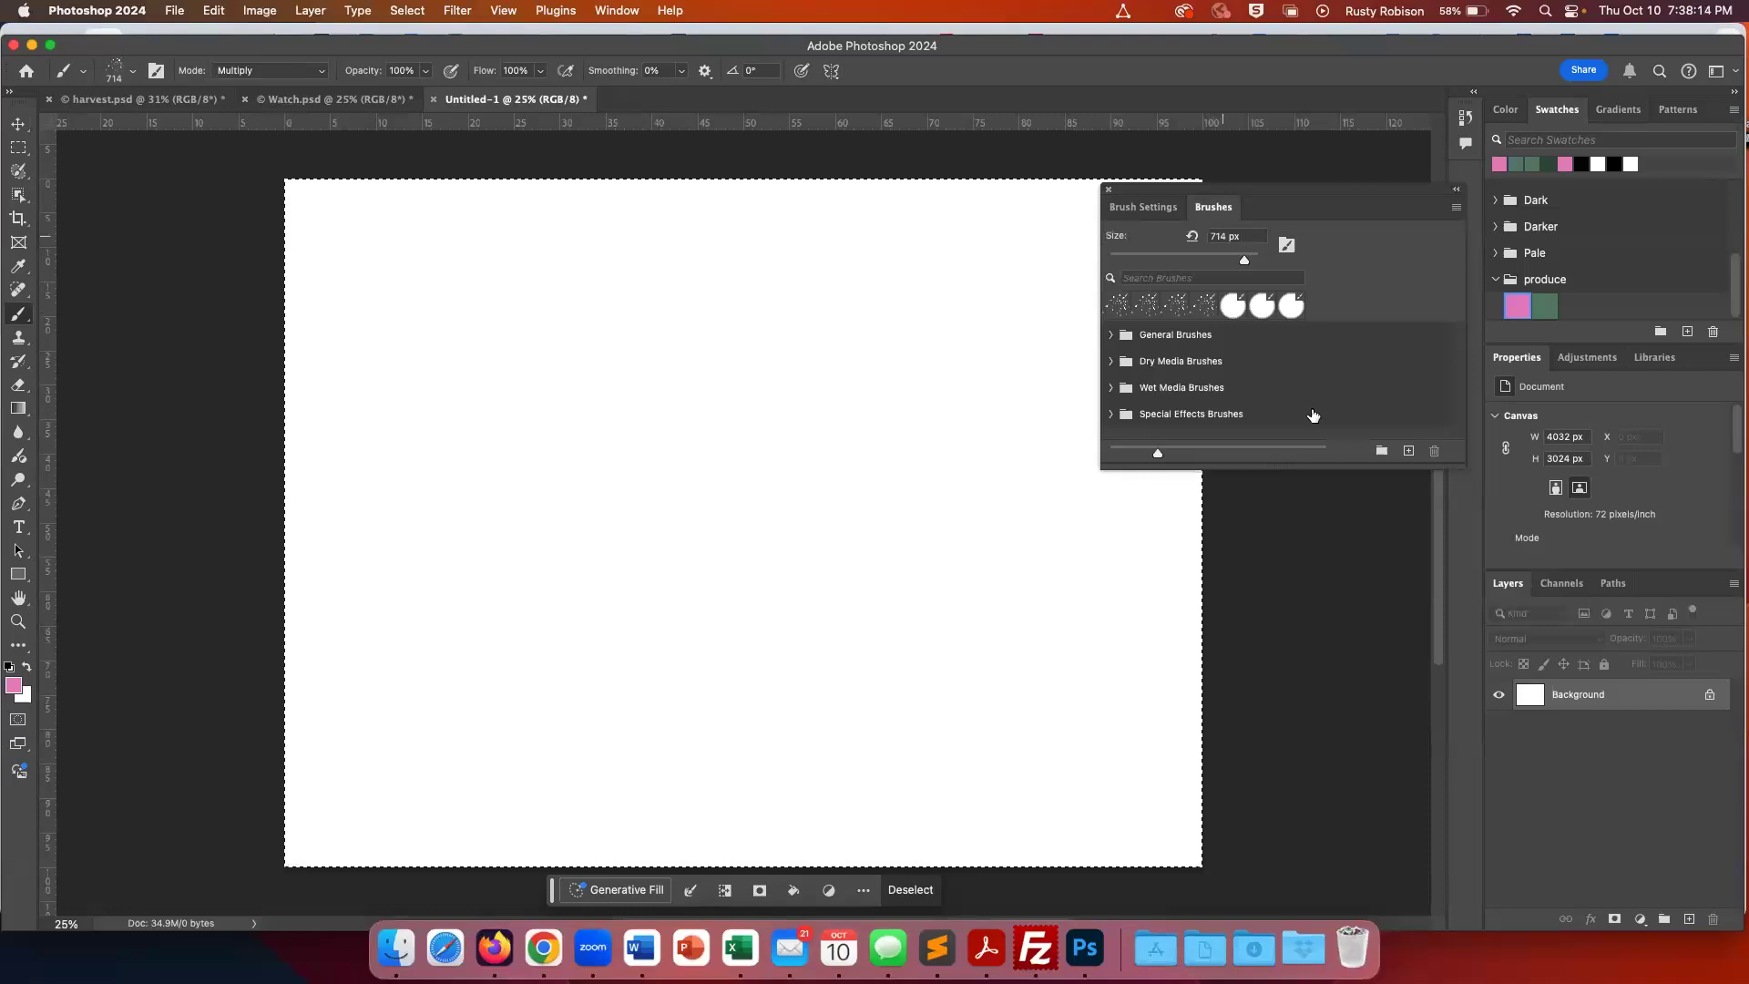
left_click_drag(1298, 469, 1323, 659)
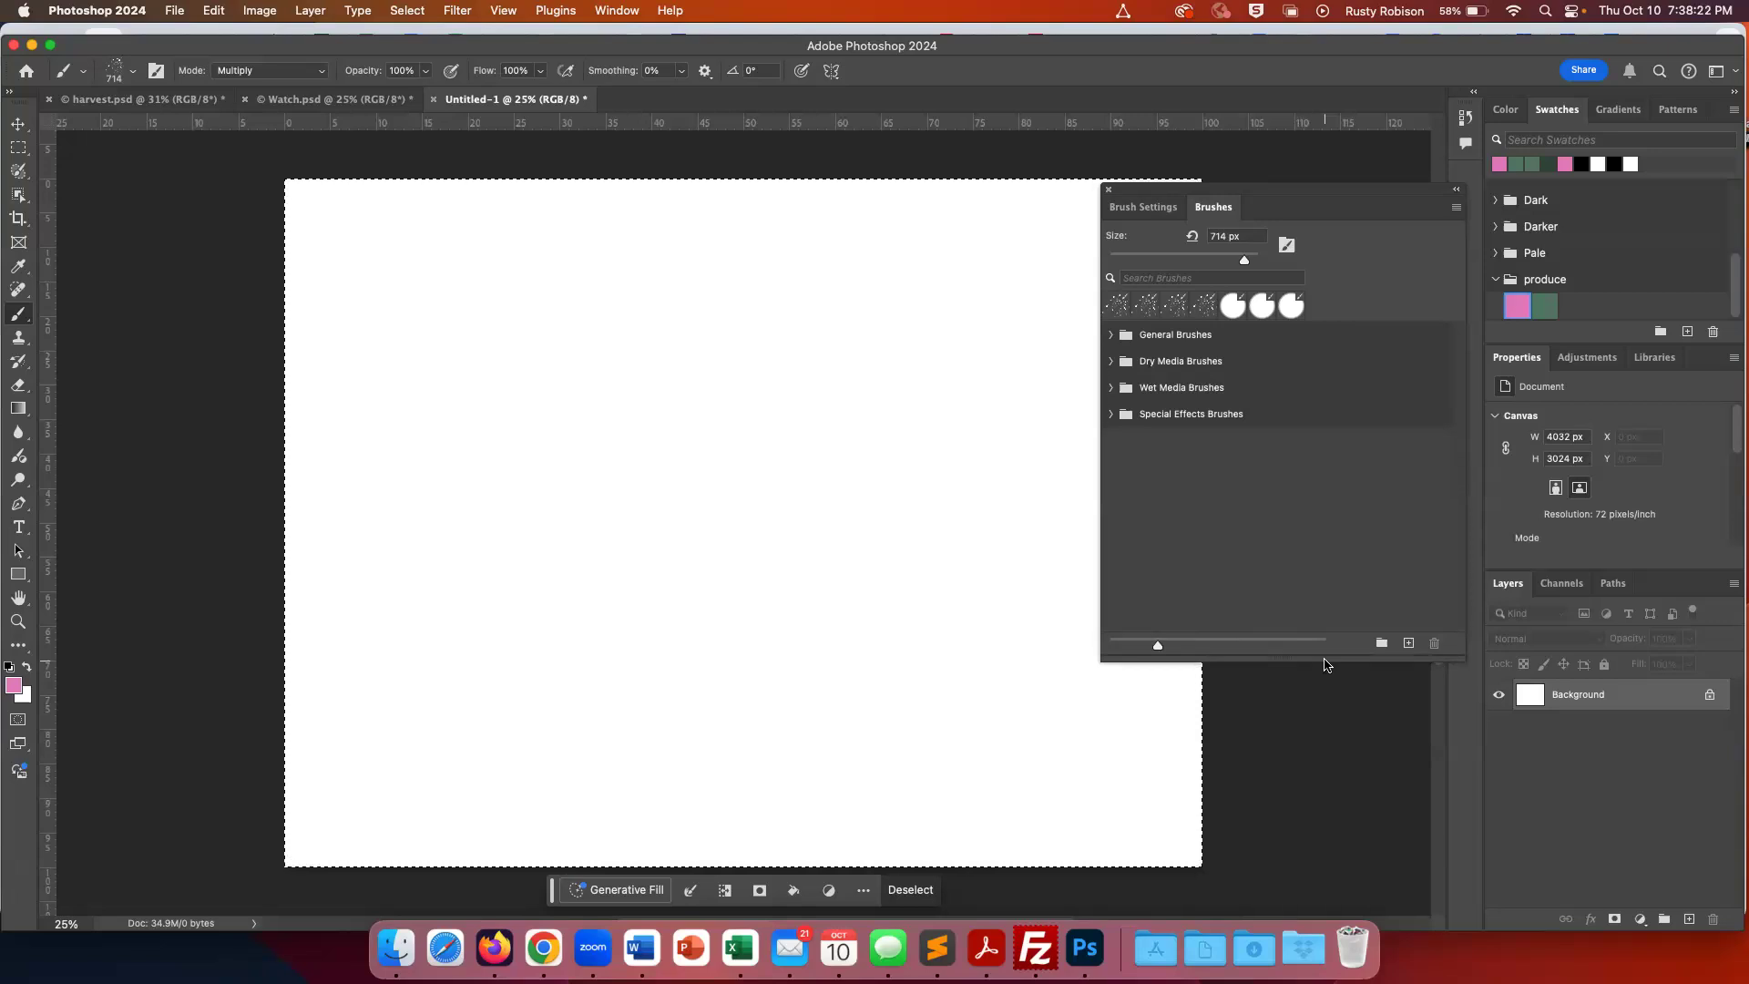
Choose Kyle's Paintbox - Wet Blender 50 from the Wet Media Brushes, set its size to 414 px, and deselect the canvas
left_click(1110, 388)
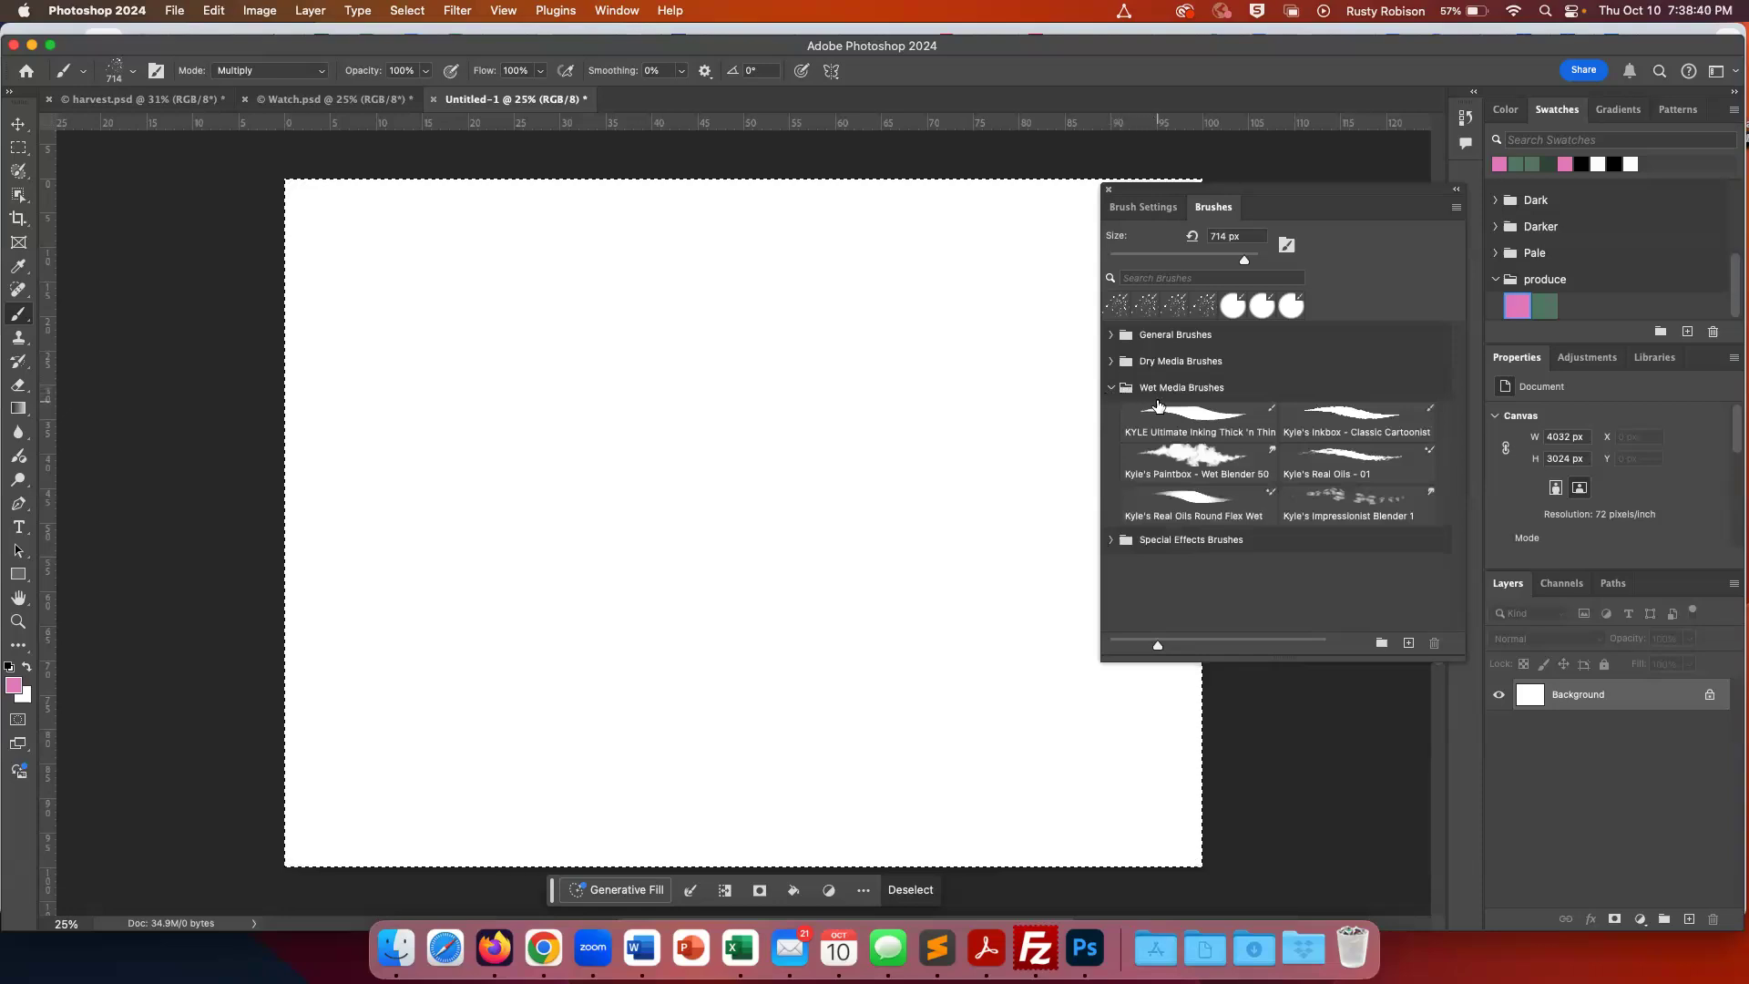
left_click(1179, 460)
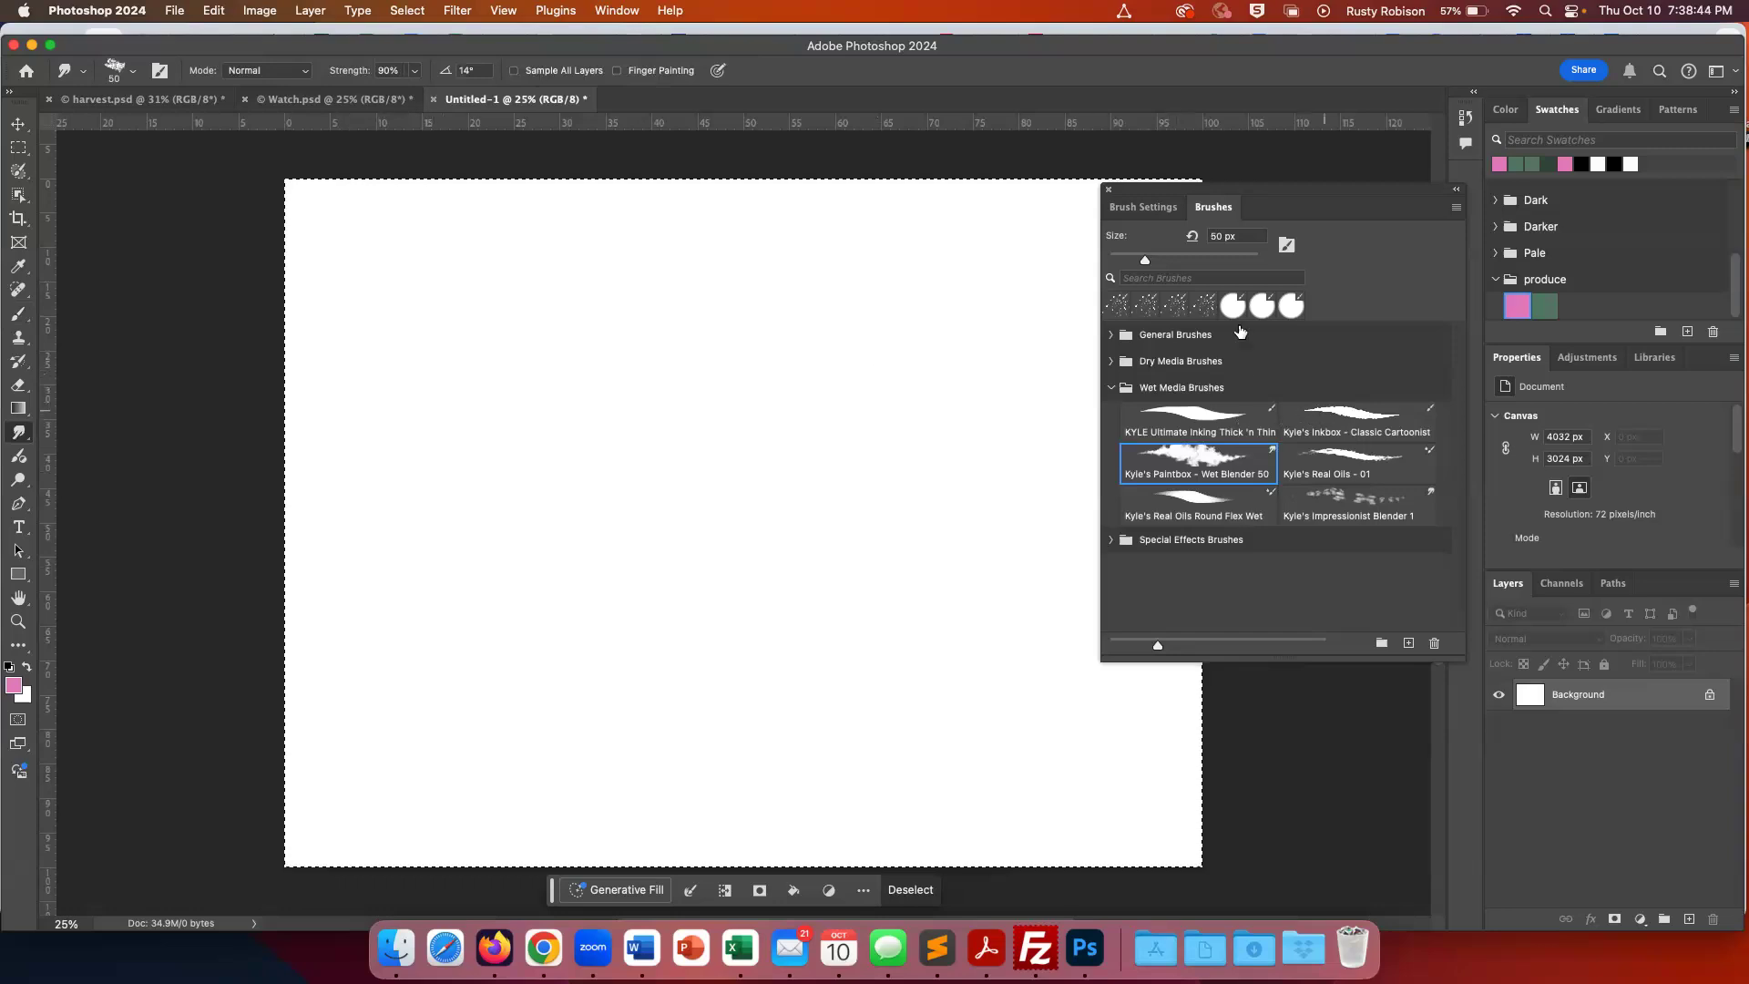
left_click(1155, 213)
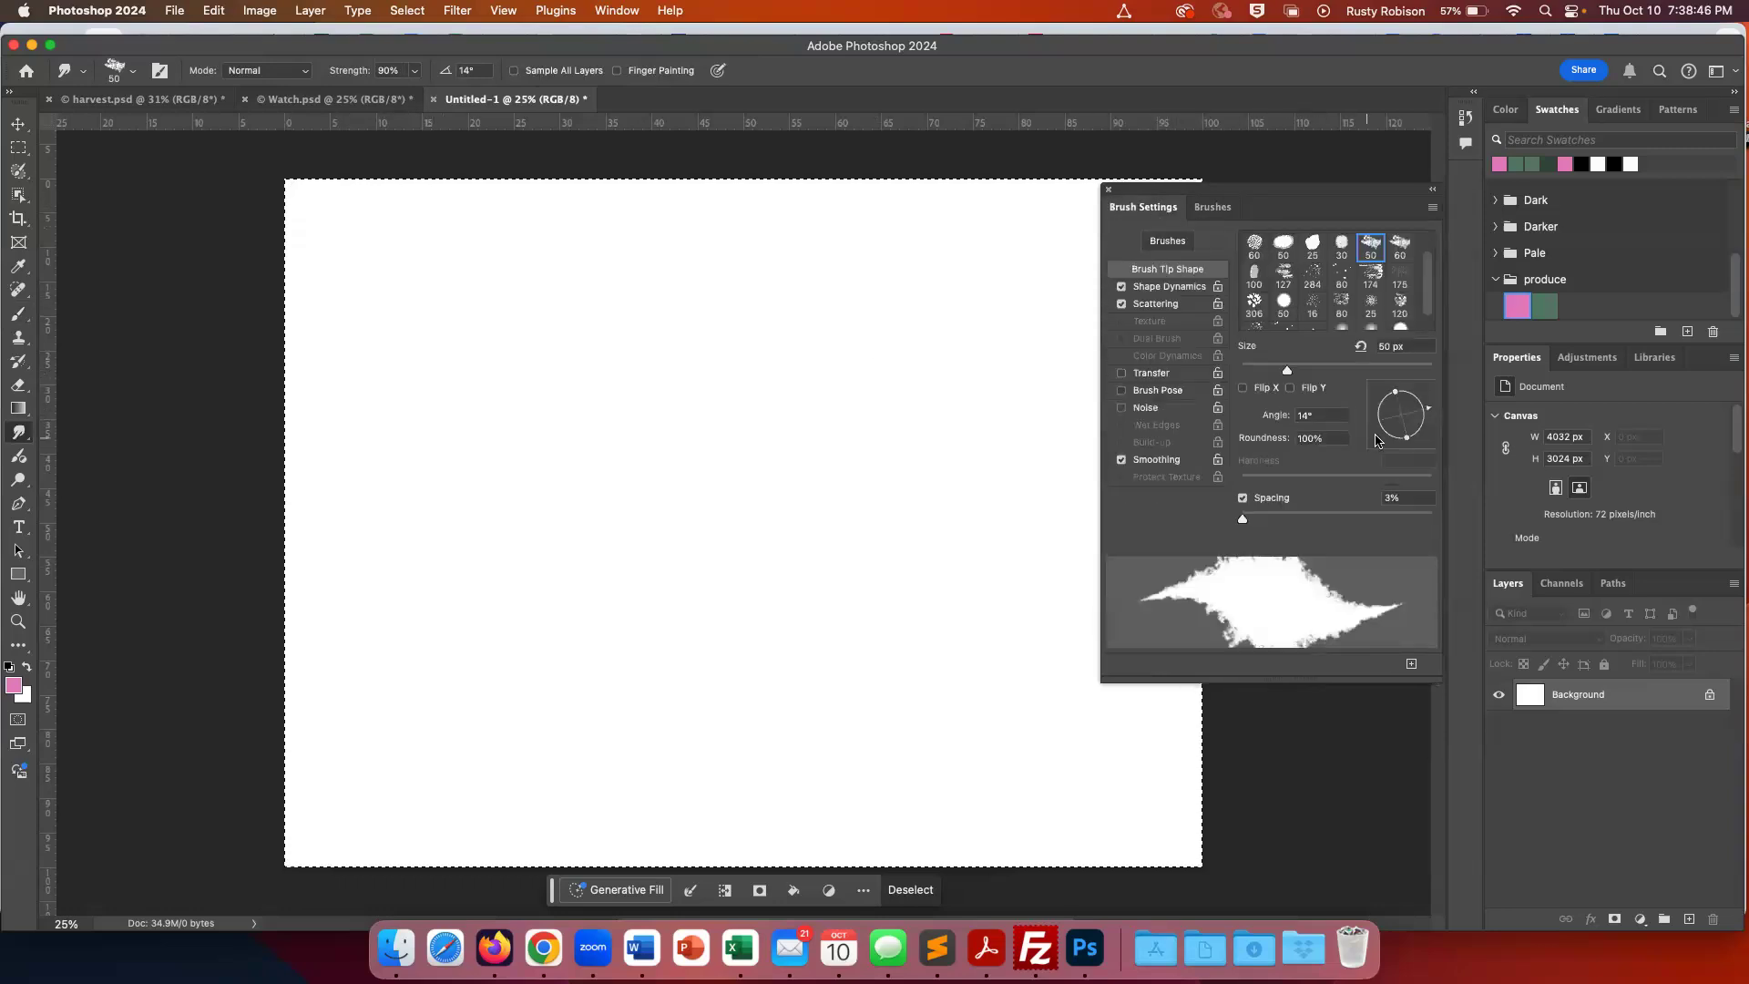
left_click_drag(1304, 374, 1406, 372)
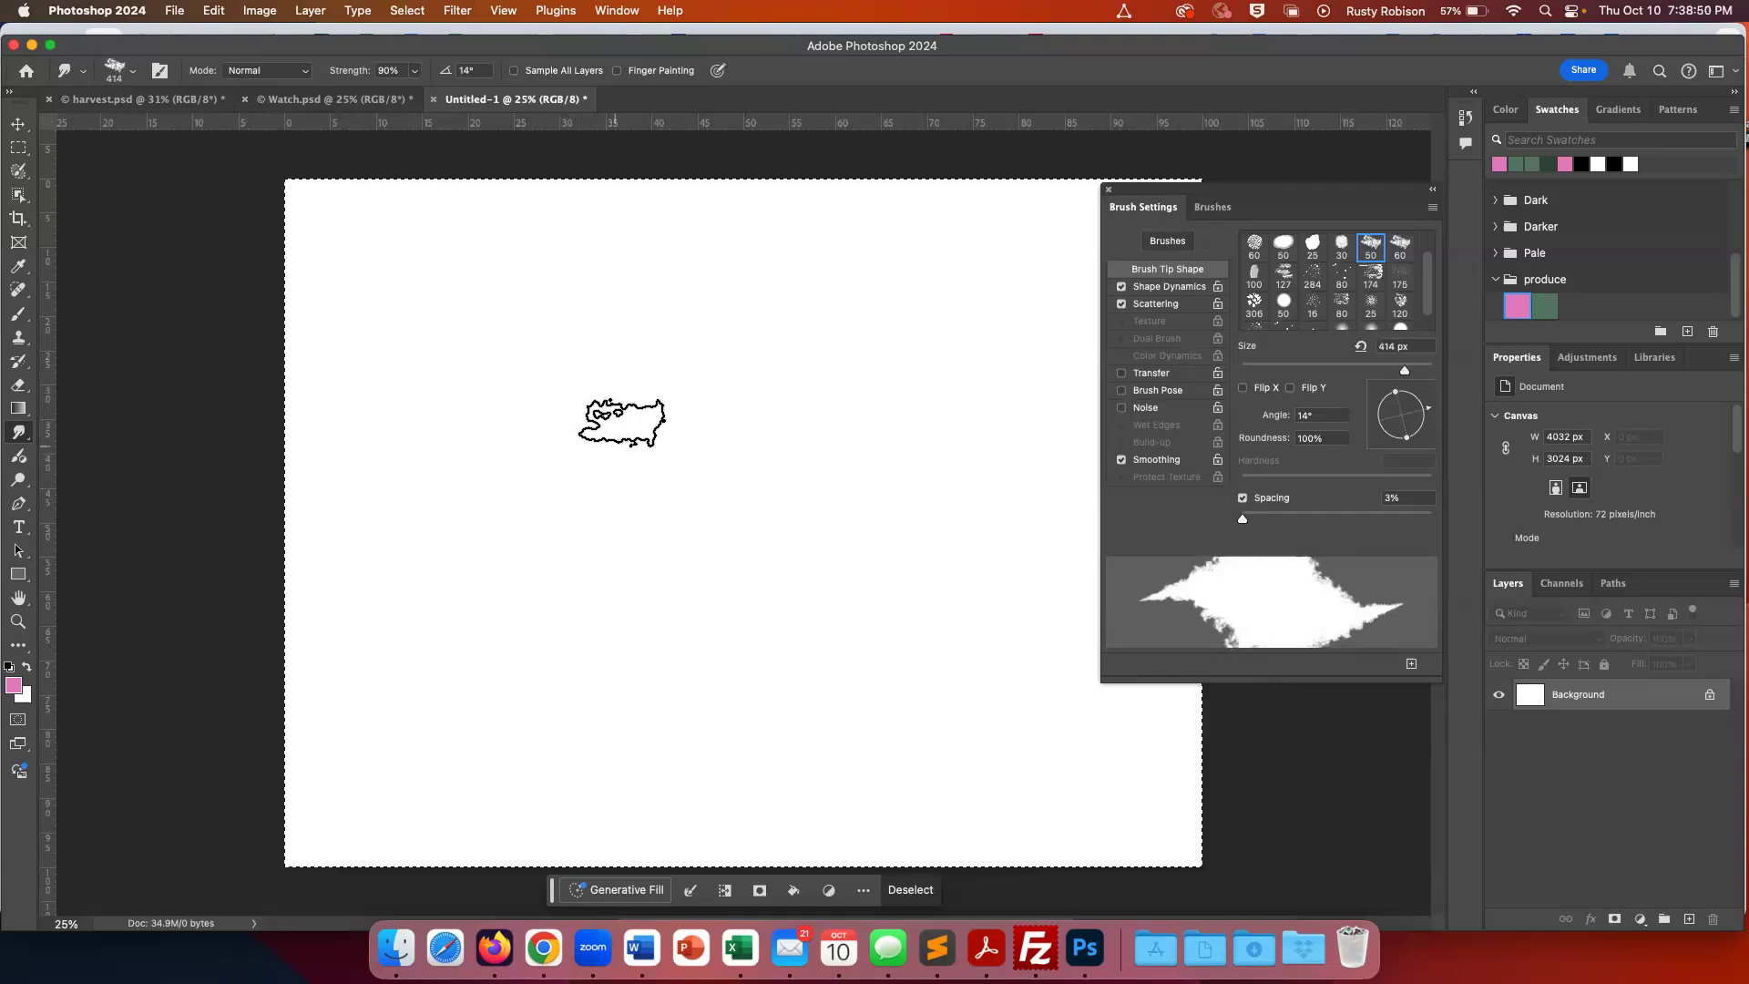
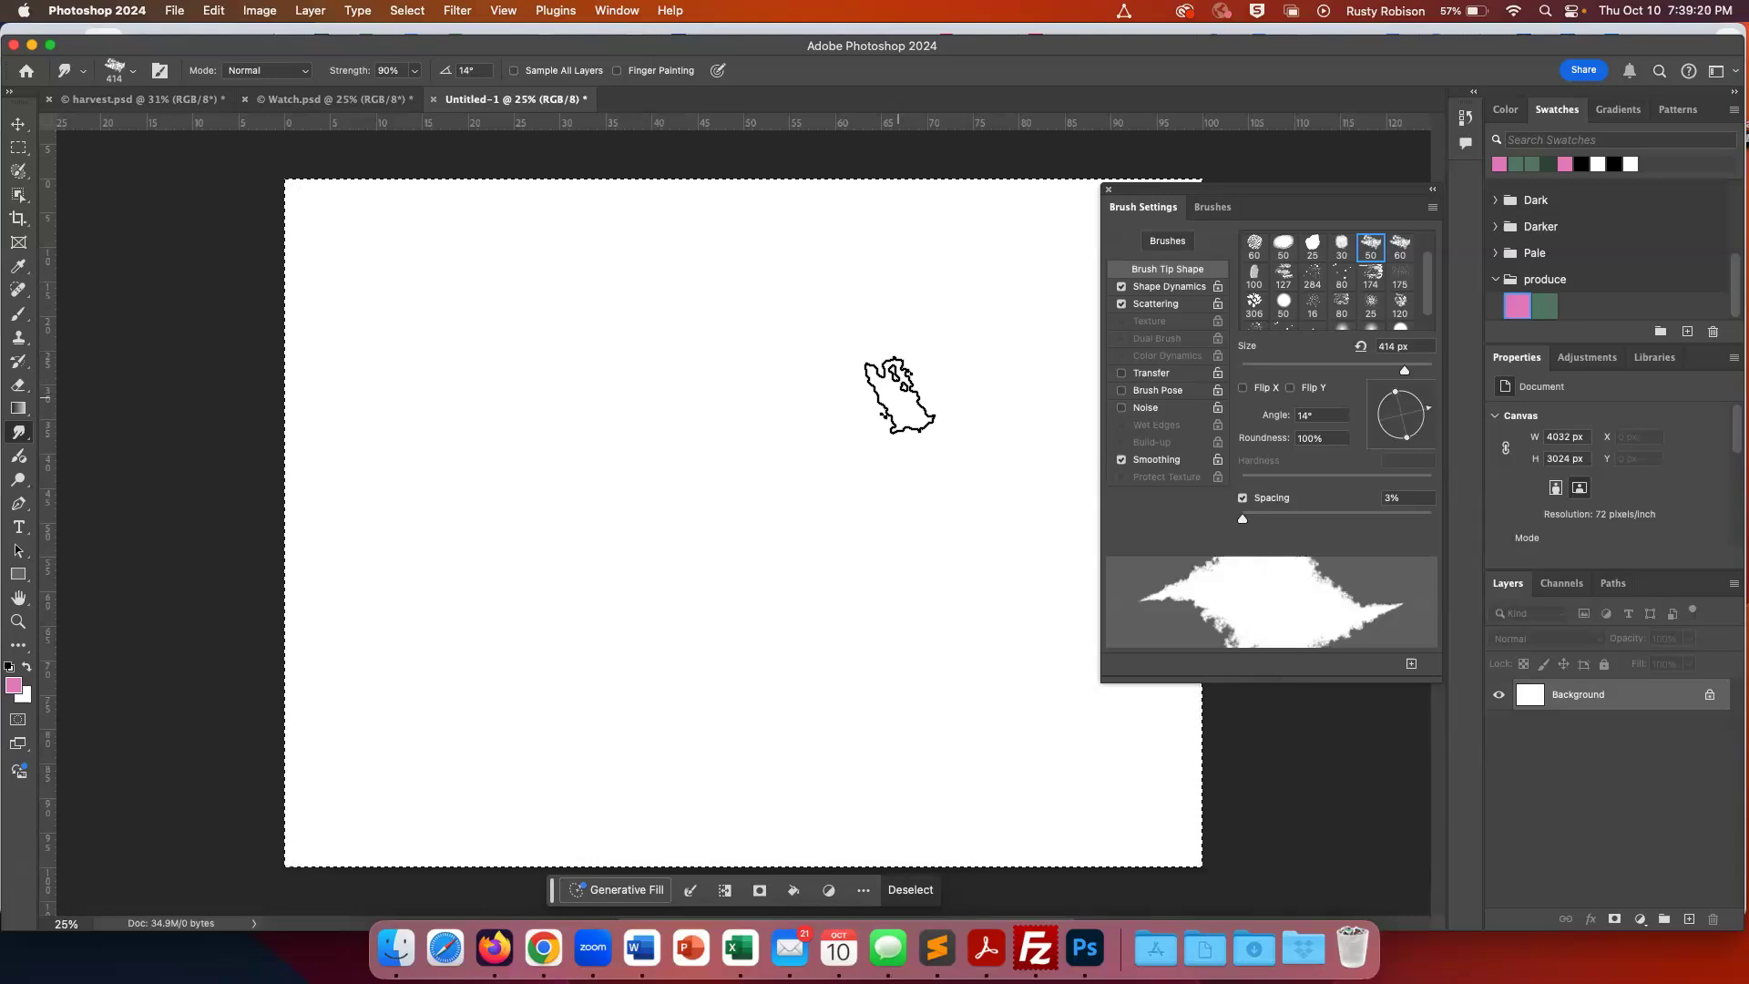
key("super+d")
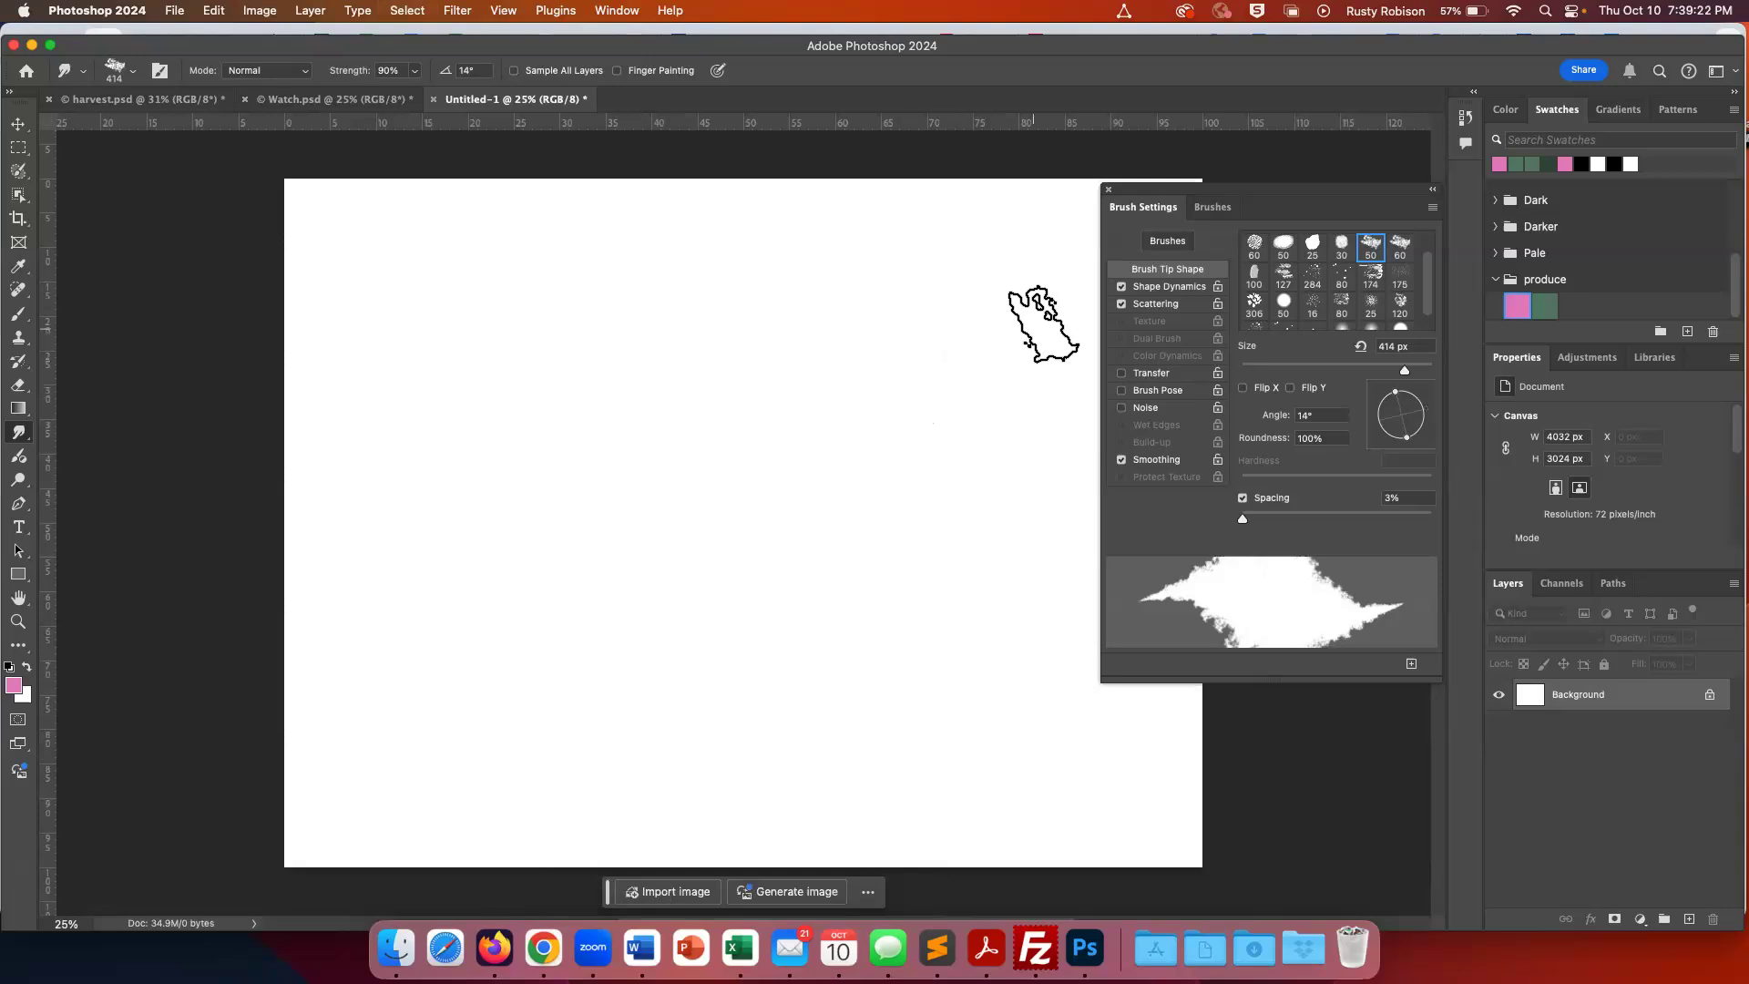
Try the Hard Round preset, switch to the recent 714 px round brush, and paint a large pink blob in the upper canvas
left_click(1213, 207)
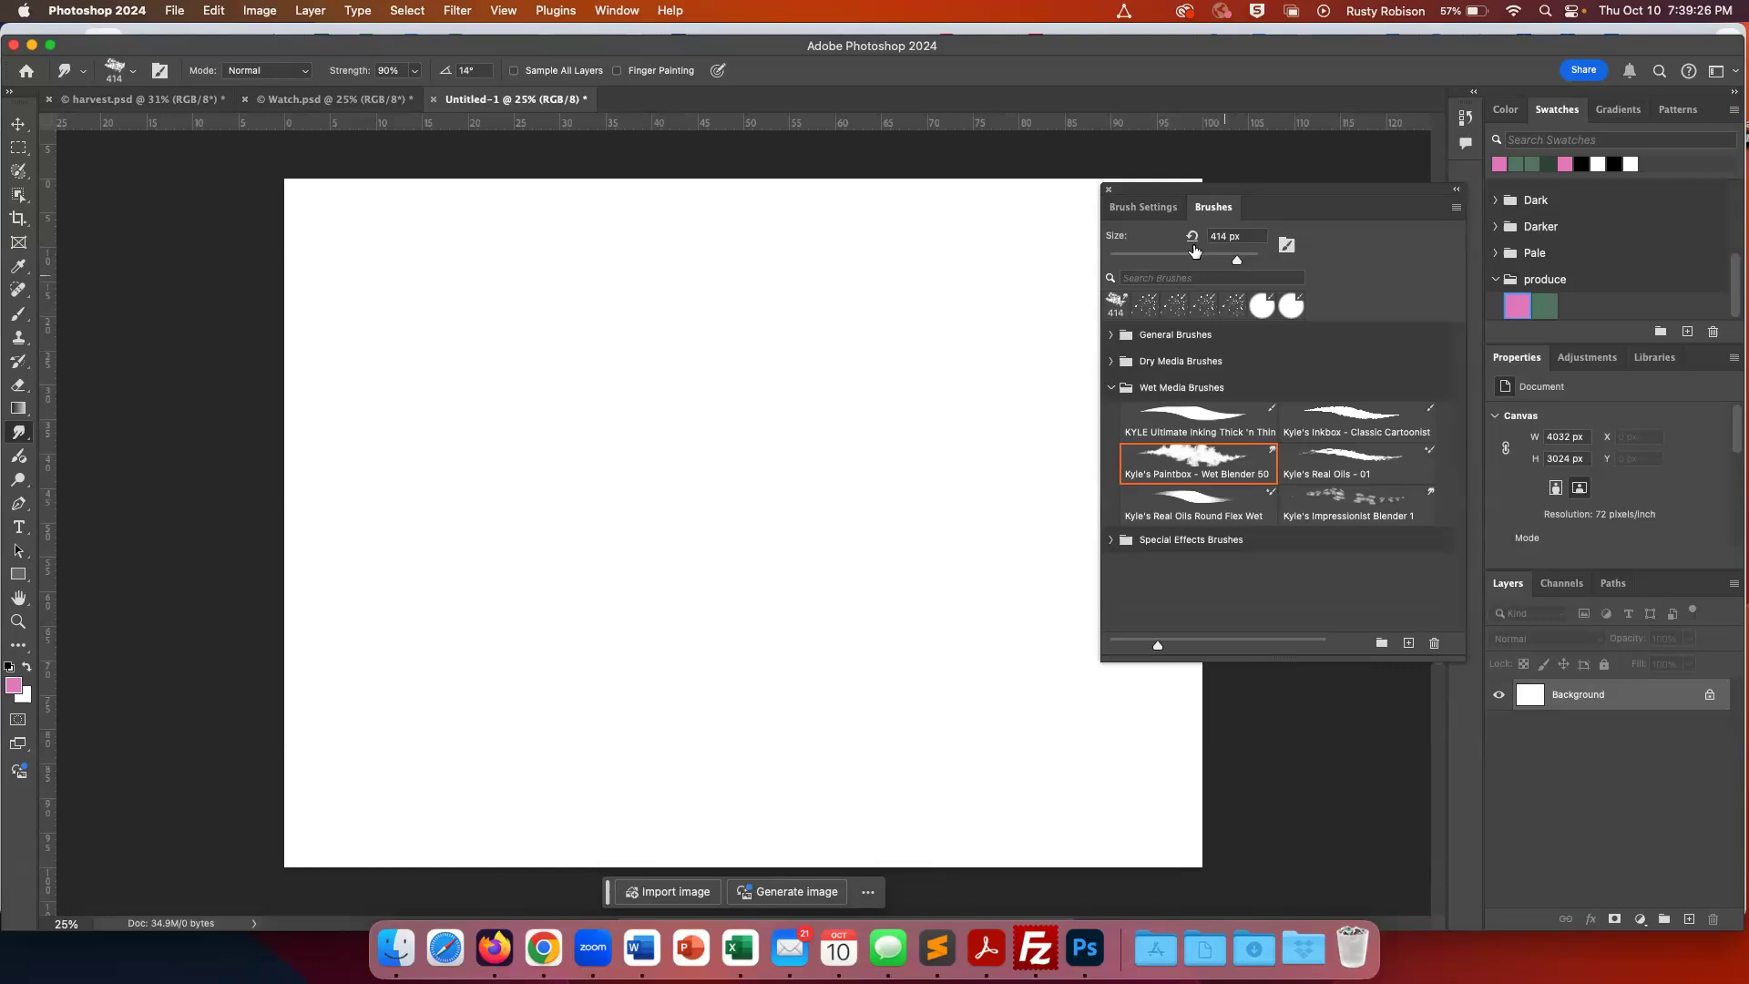
left_click(1112, 335)
left_click(1314, 355)
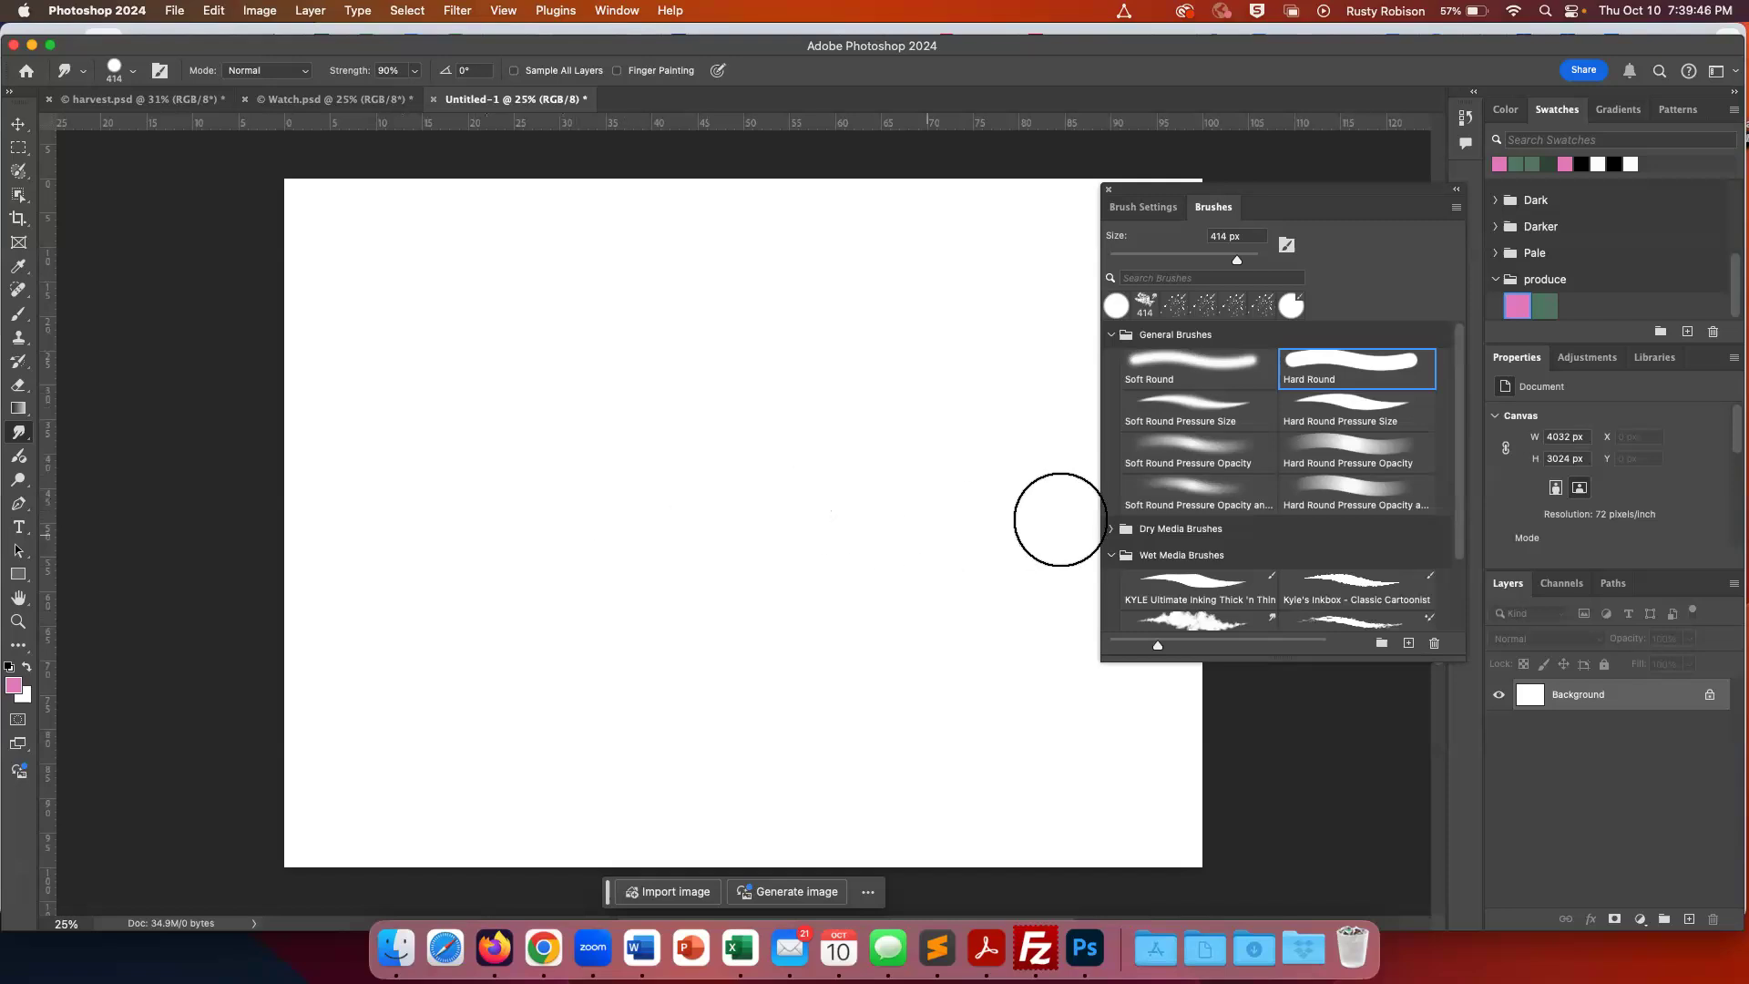
left_click(1290, 306)
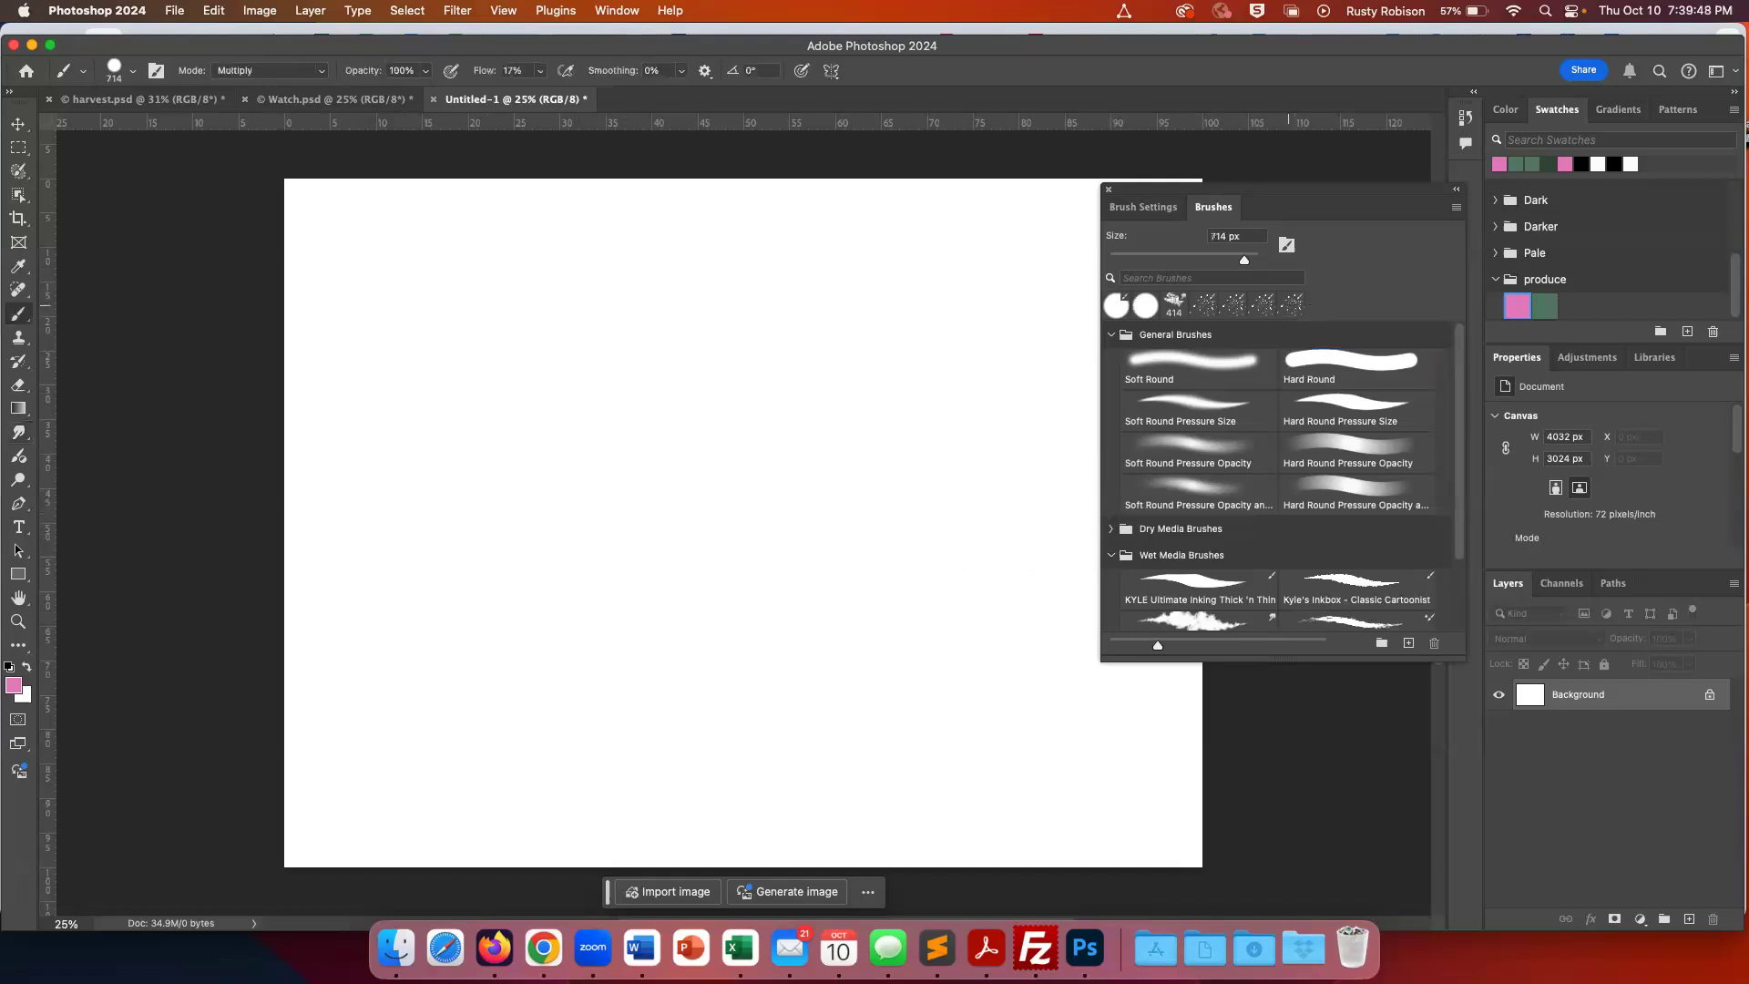
mouse_move(565, 422)
left_mouse_down()
mouse_move(576, 508)
mouse_move(655, 392)
mouse_move(718, 429)
left_mouse_up()
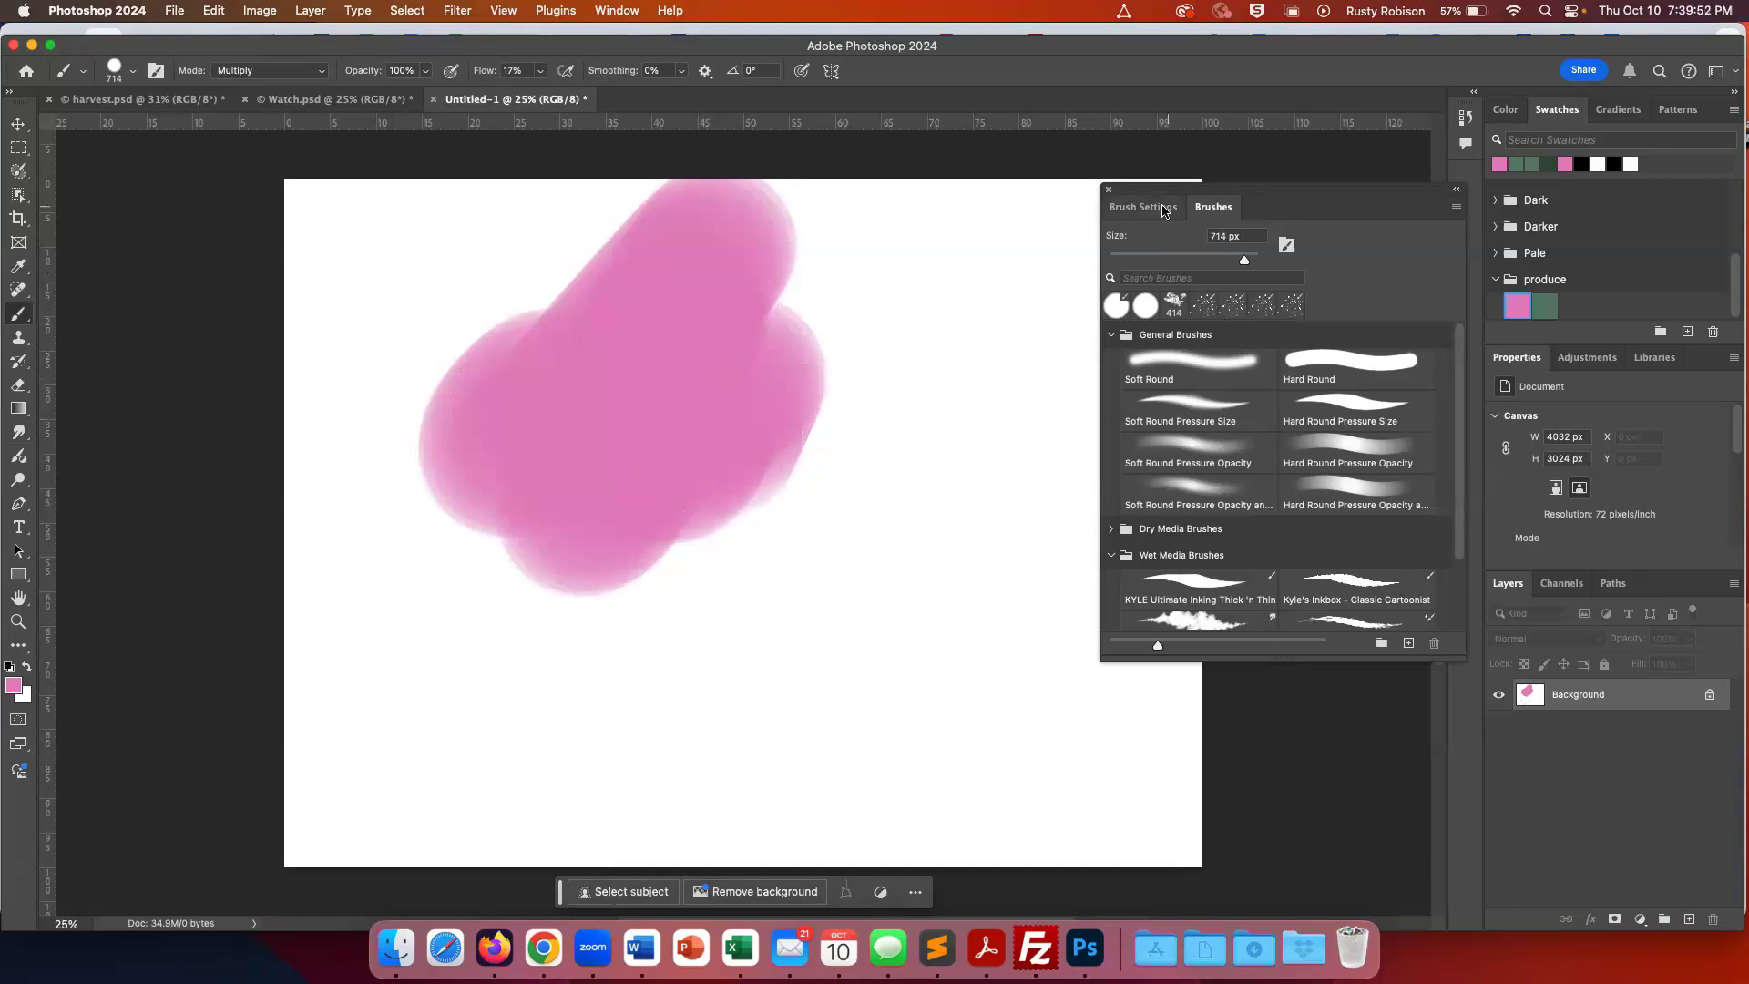
left_click(1111, 334)
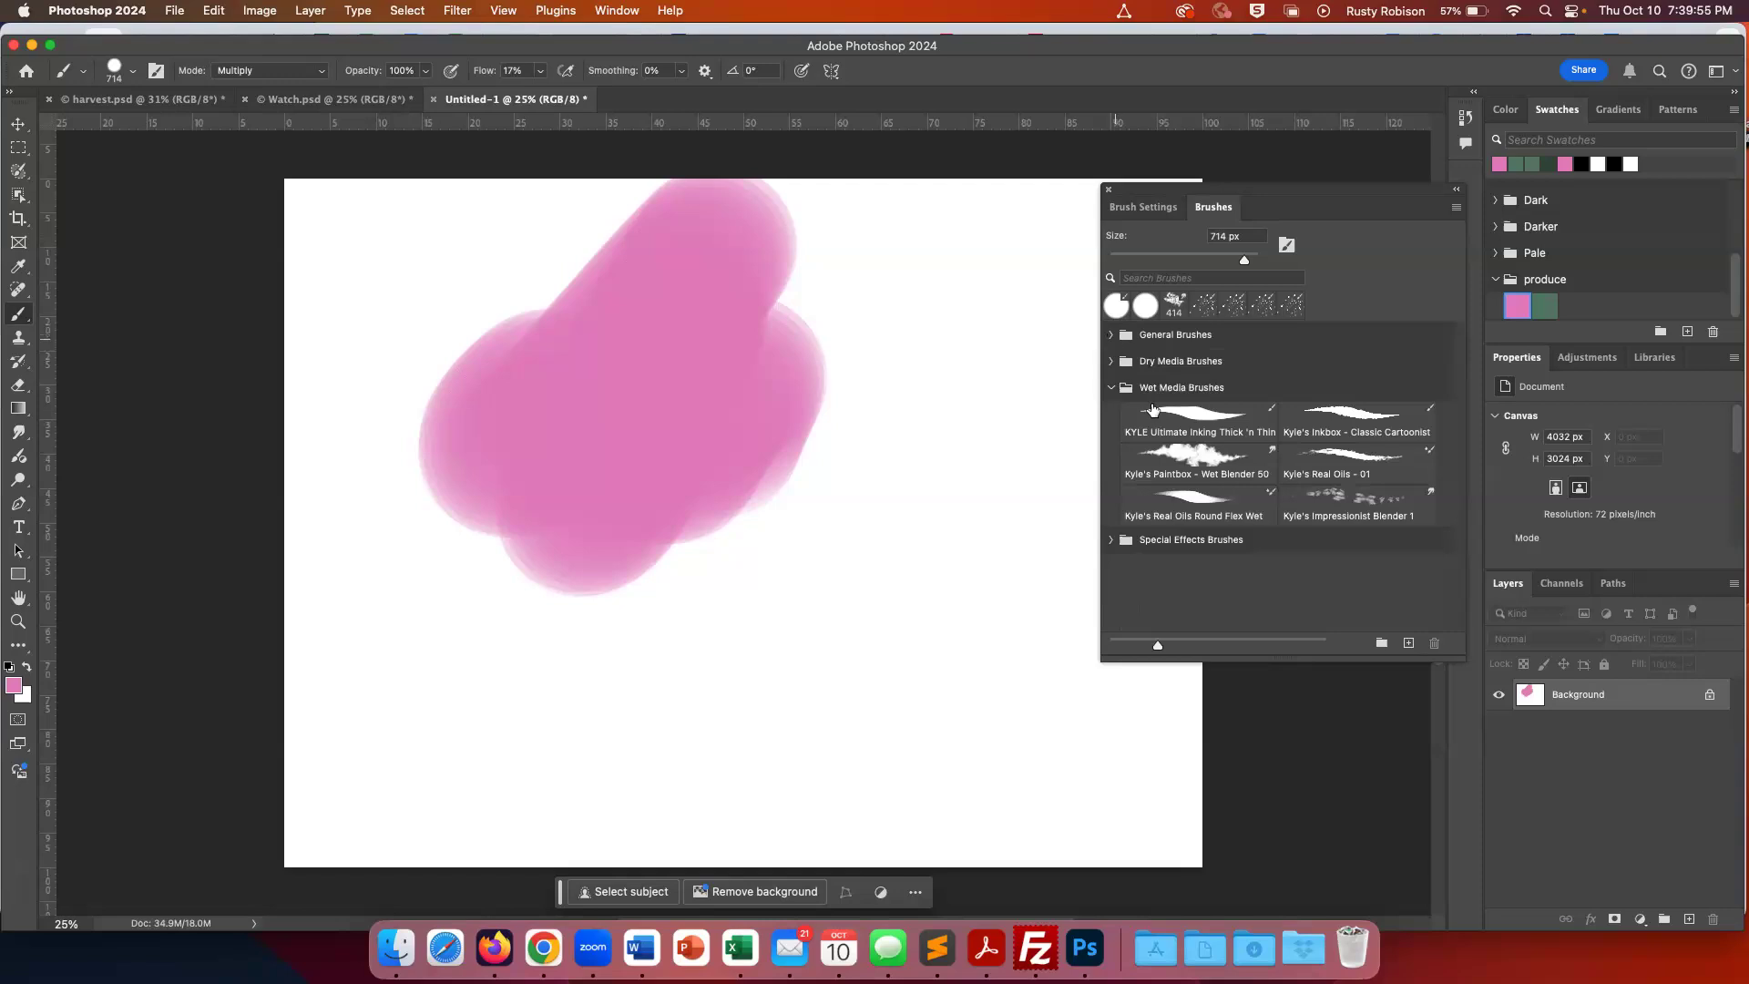
Choose Kyle's Paintbox - Wet Blender 50, set its size to 172 px, and smear the pink blob's lower and left edges
left_click(1191, 463)
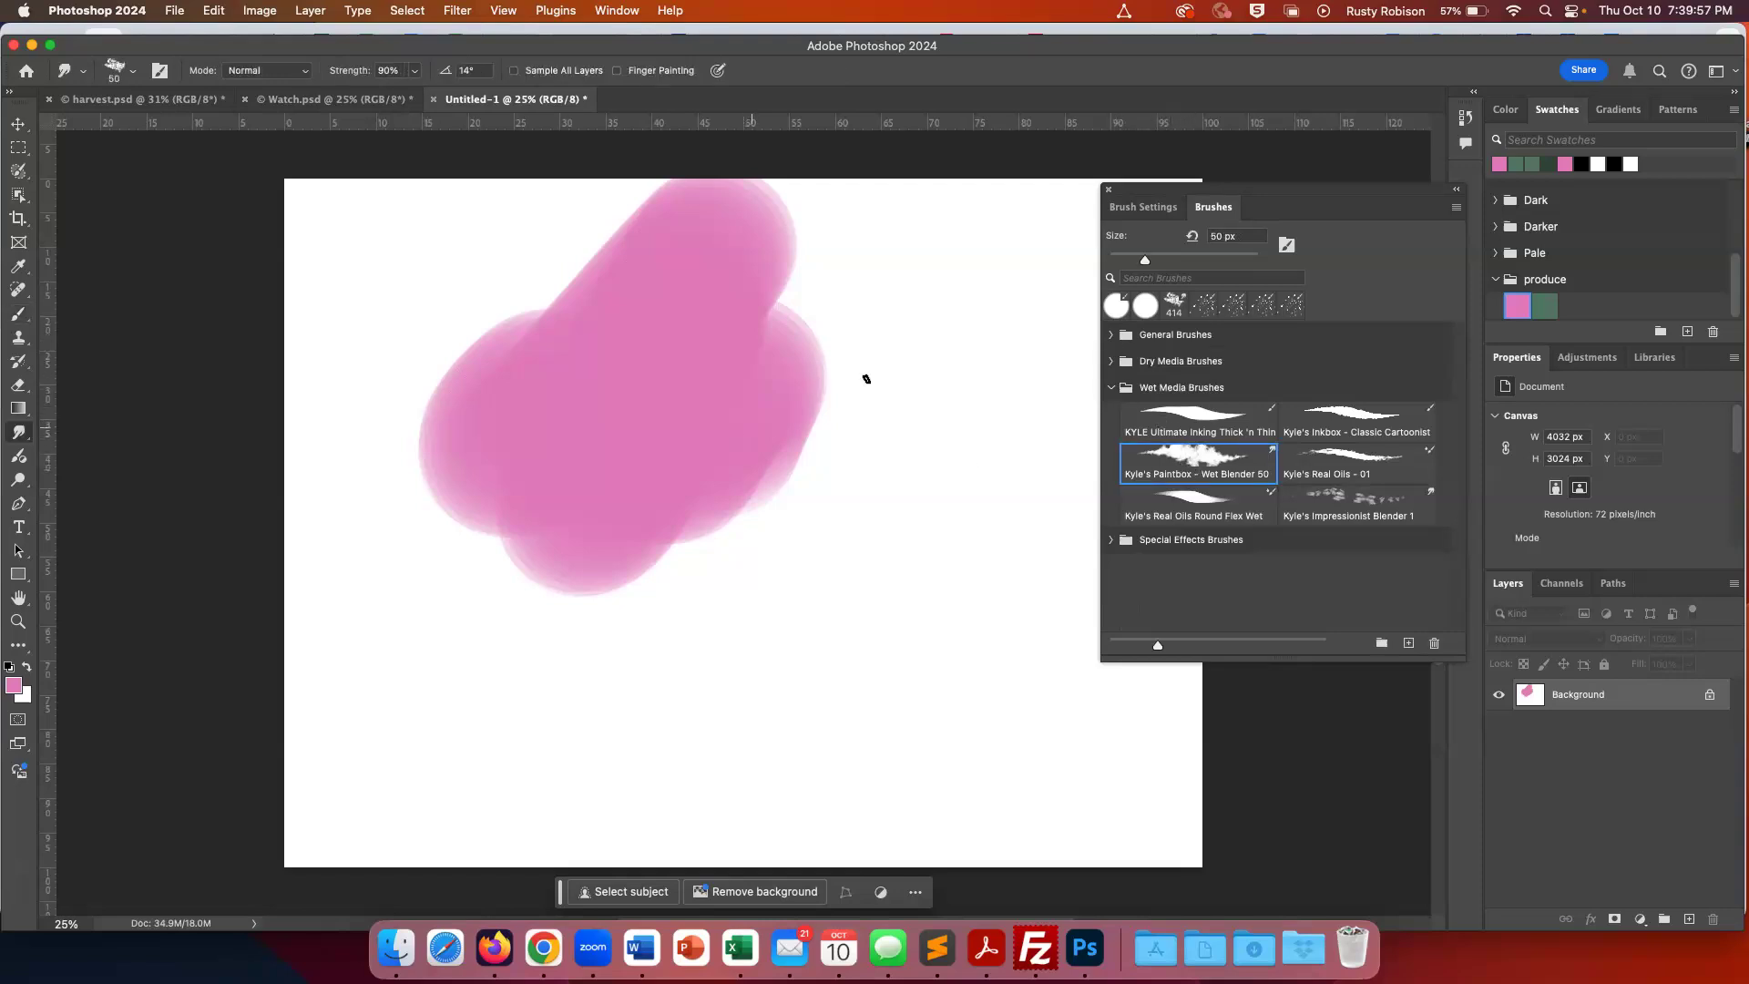
left_click(1157, 214)
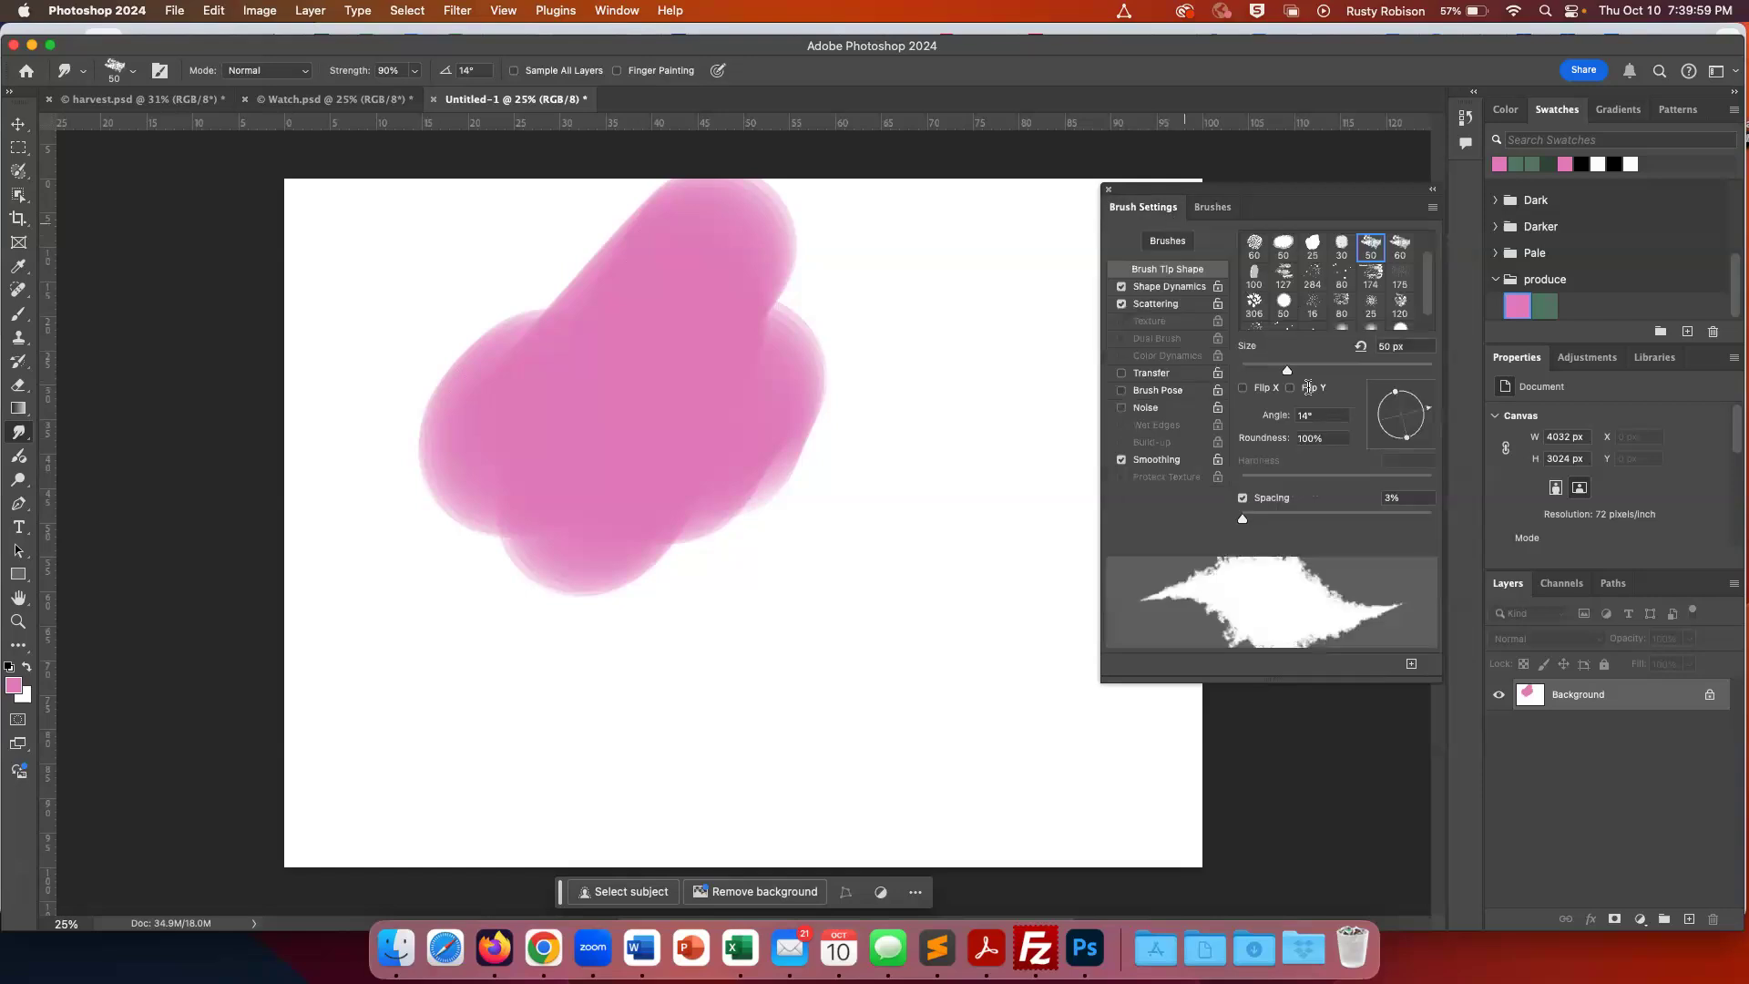
left_click_drag(1287, 370, 1371, 371)
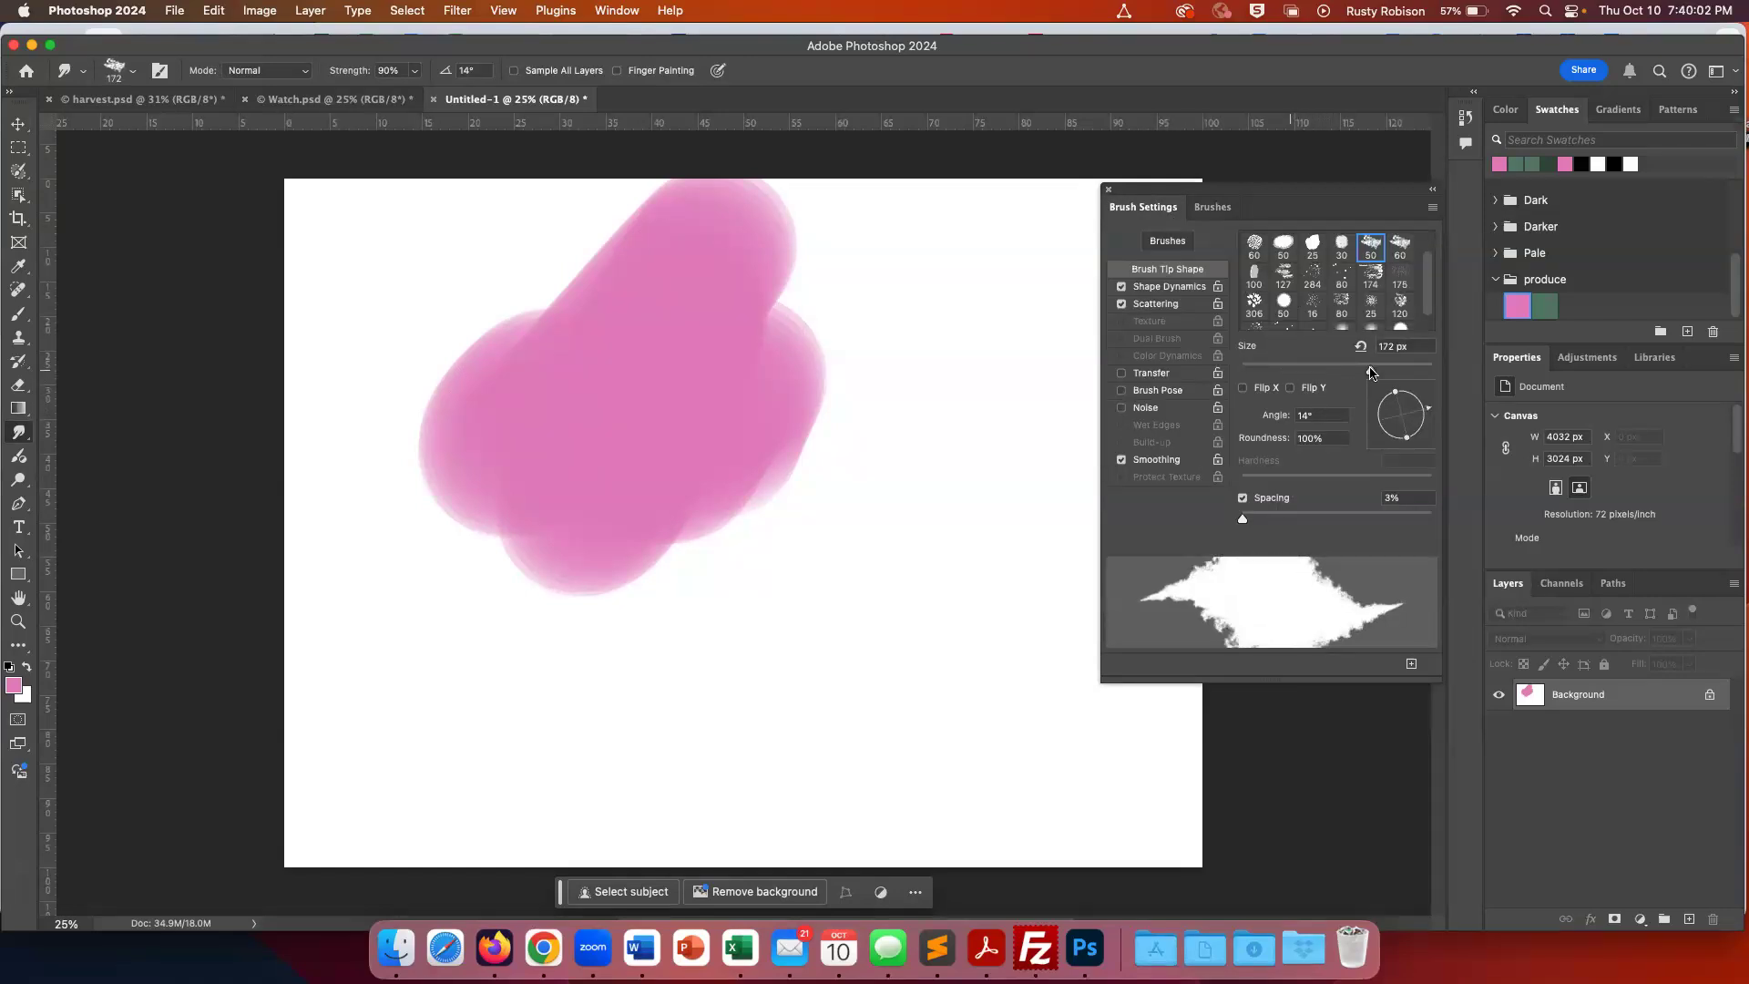
mouse_move(697, 446)
left_mouse_down()
mouse_move(879, 428)
mouse_move(673, 520)
mouse_move(656, 564)
left_mouse_up()
mouse_move(523, 547)
left_mouse_down()
mouse_move(577, 561)
mouse_move(581, 672)
left_mouse_up()
left_click_drag(390, 340, 500, 399)
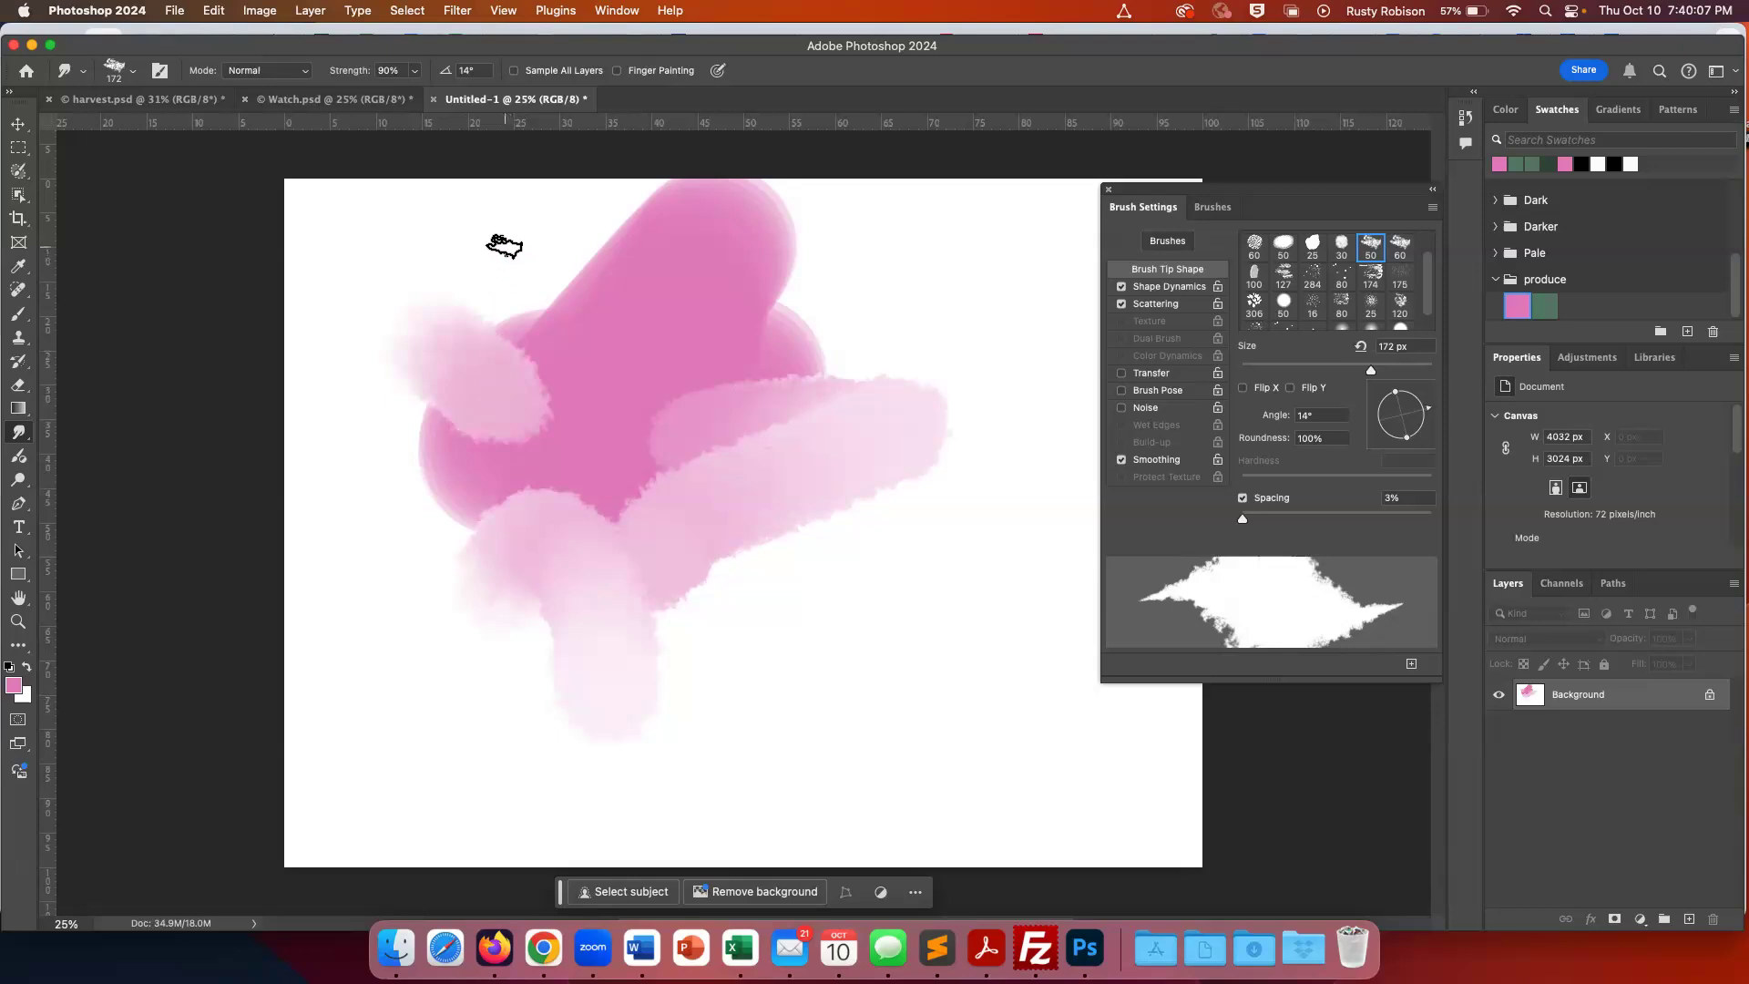
mouse_move(505, 246)
left_mouse_down()
mouse_move(538, 313)
mouse_move(605, 356)
left_mouse_up()
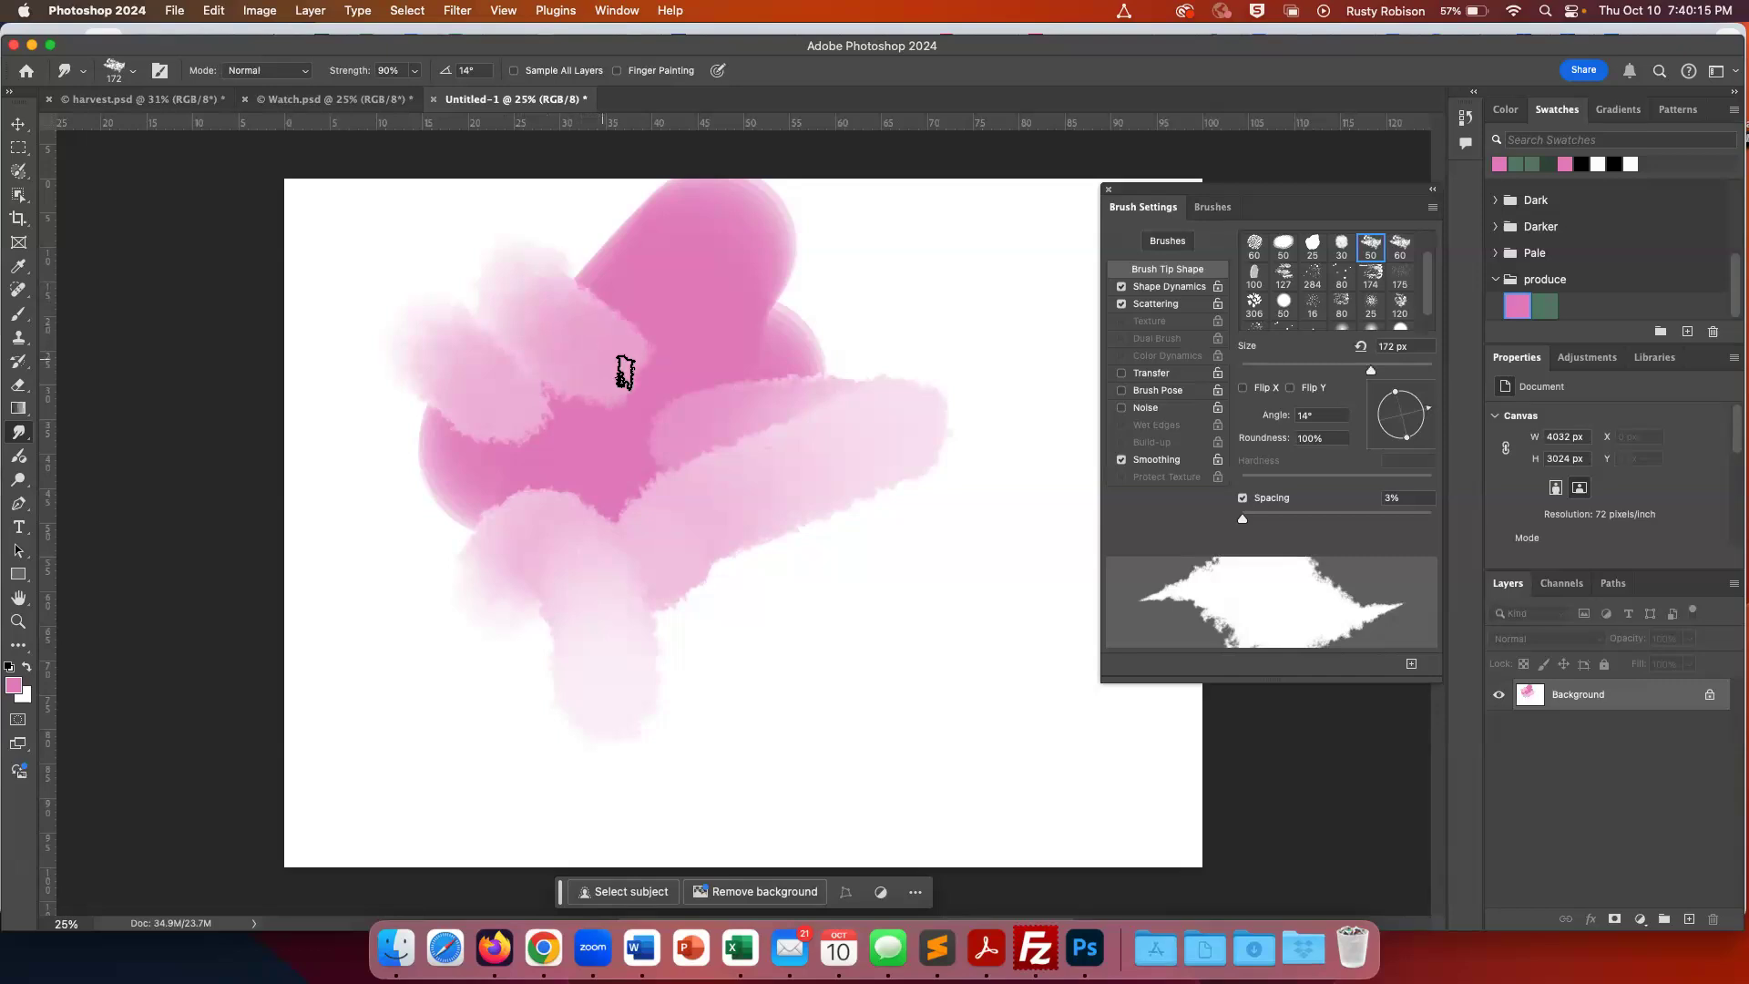
Smear the blob outward along its right and lower edges with the 172 px wet blender
mouse_move(700, 356)
left_mouse_down()
mouse_move(836, 319)
mouse_move(950, 339)
left_mouse_up()
left_click_drag(698, 355, 796, 500)
left_click_drag(616, 473, 749, 589)
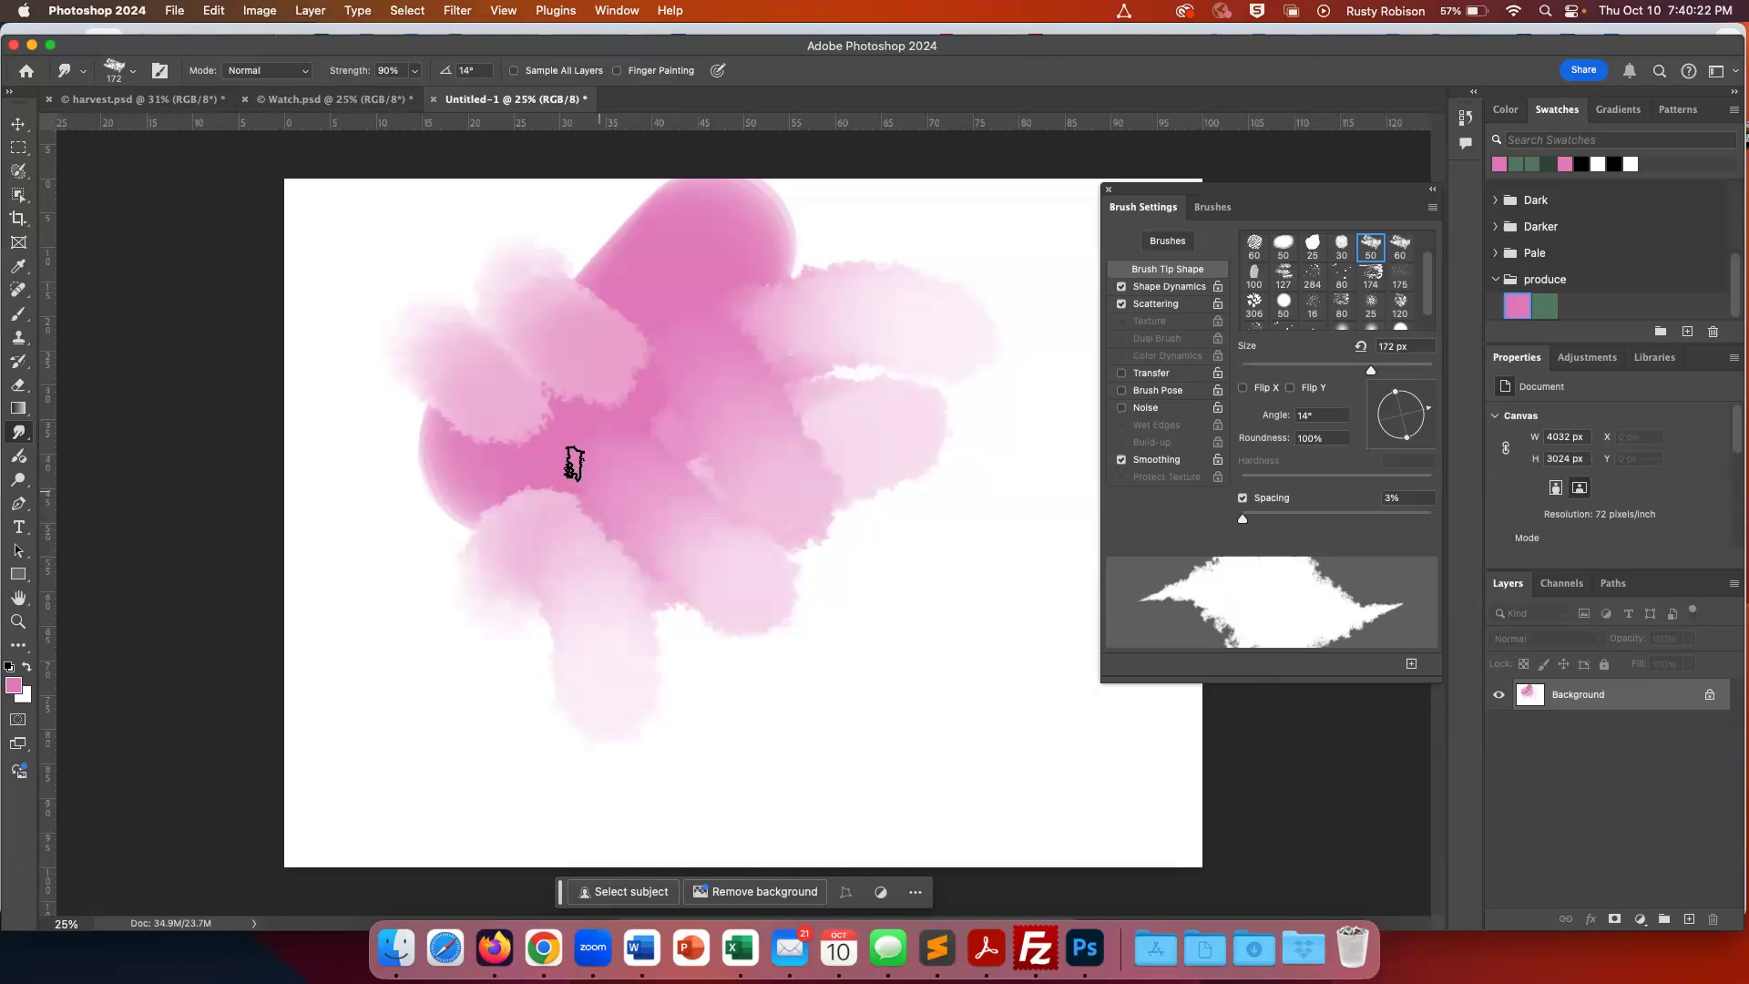
left_click_drag(570, 492, 515, 615)
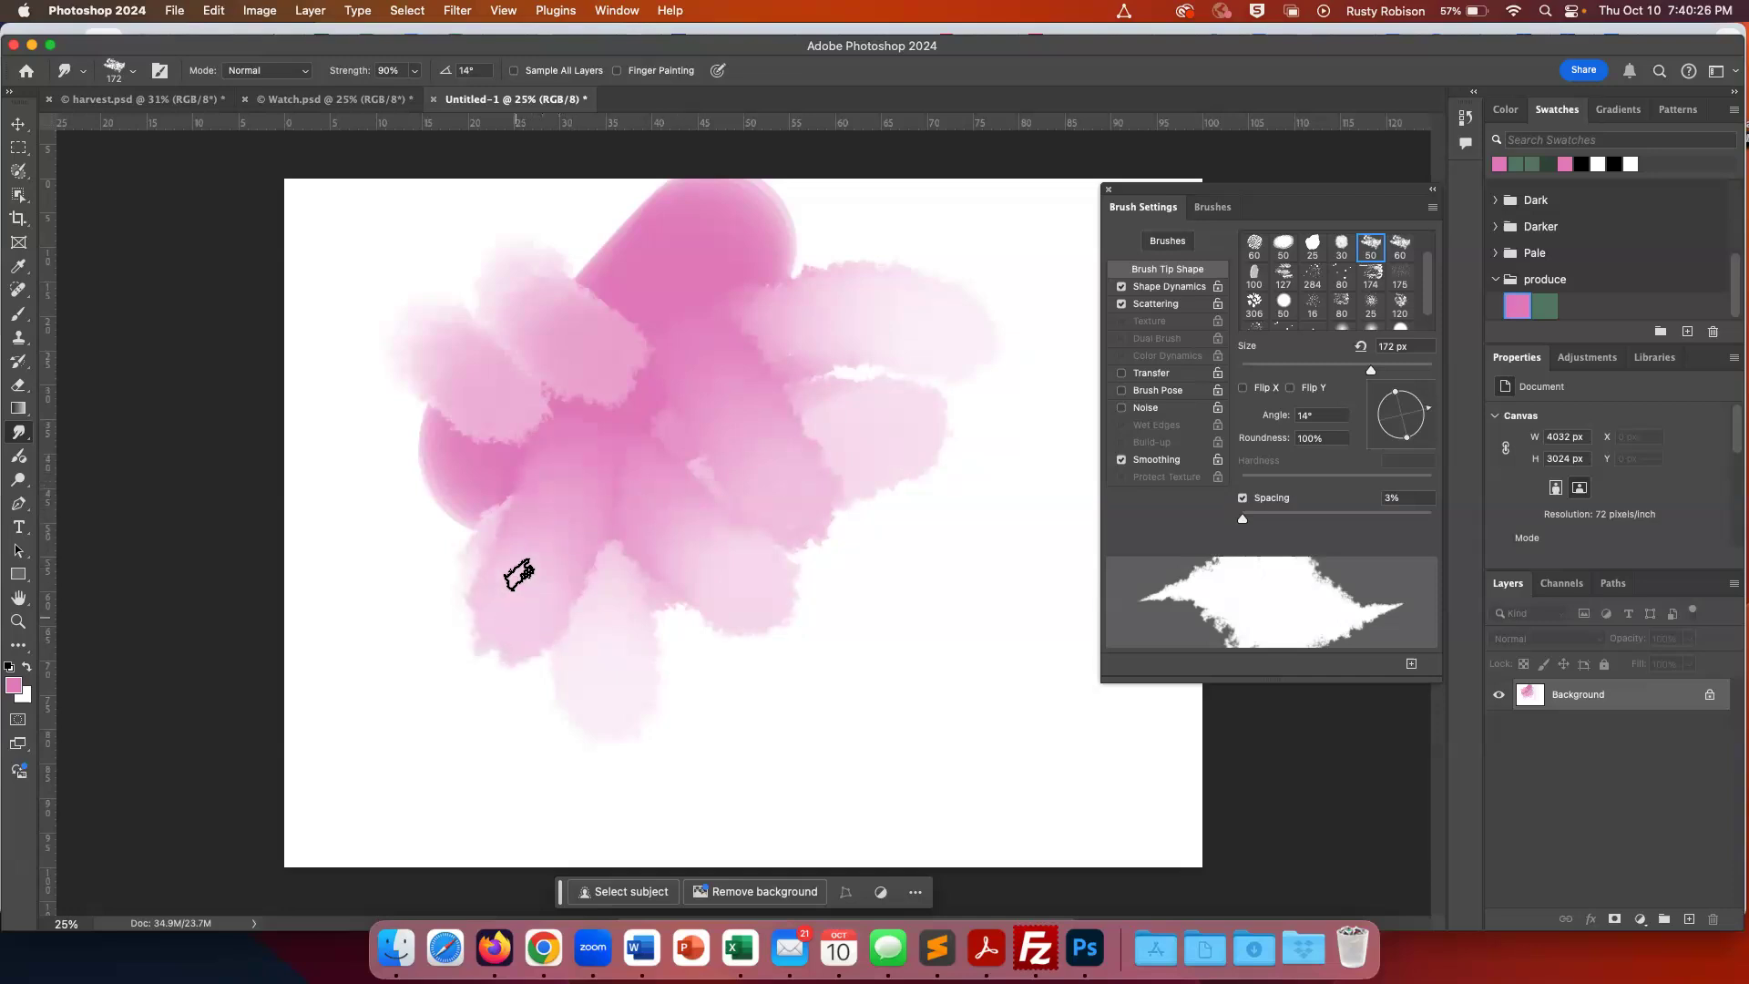
left_click_drag(469, 476, 547, 624)
left_click_drag(663, 742, 664, 741)
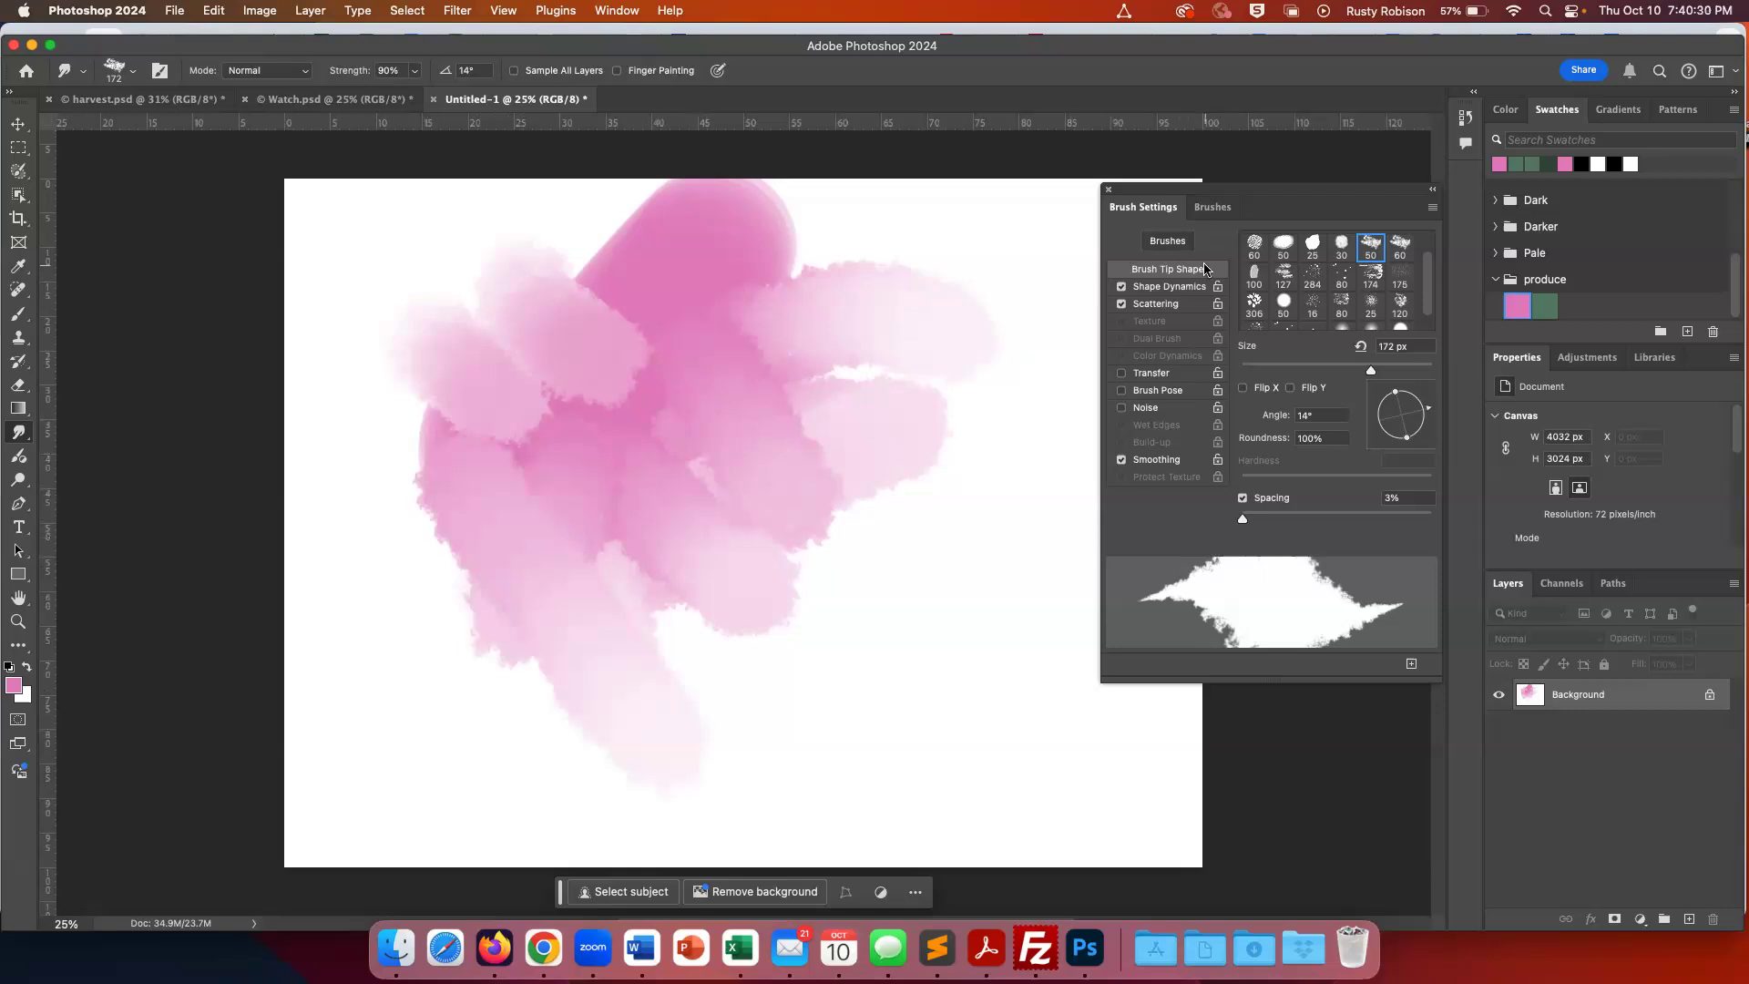
Switch to the Kyle's Real Oils - 01 preset and scribble zigzag lines over the blob's left and lower parts
left_click(1213, 208)
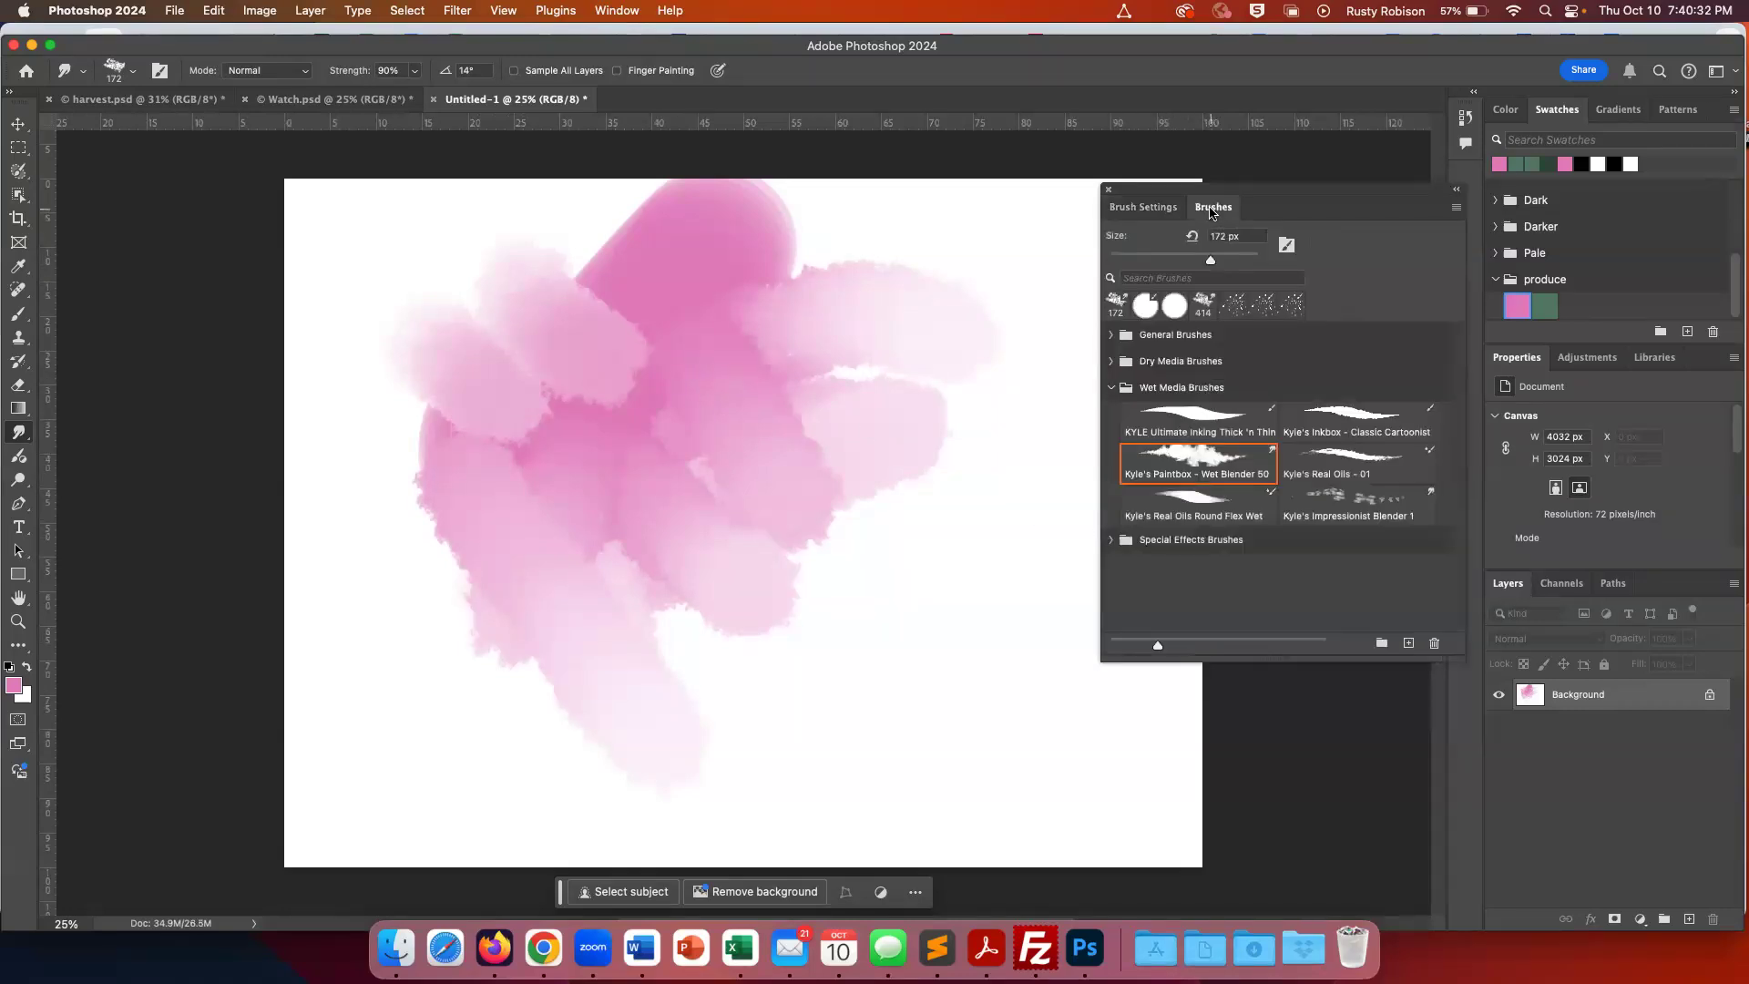
left_click(1319, 466)
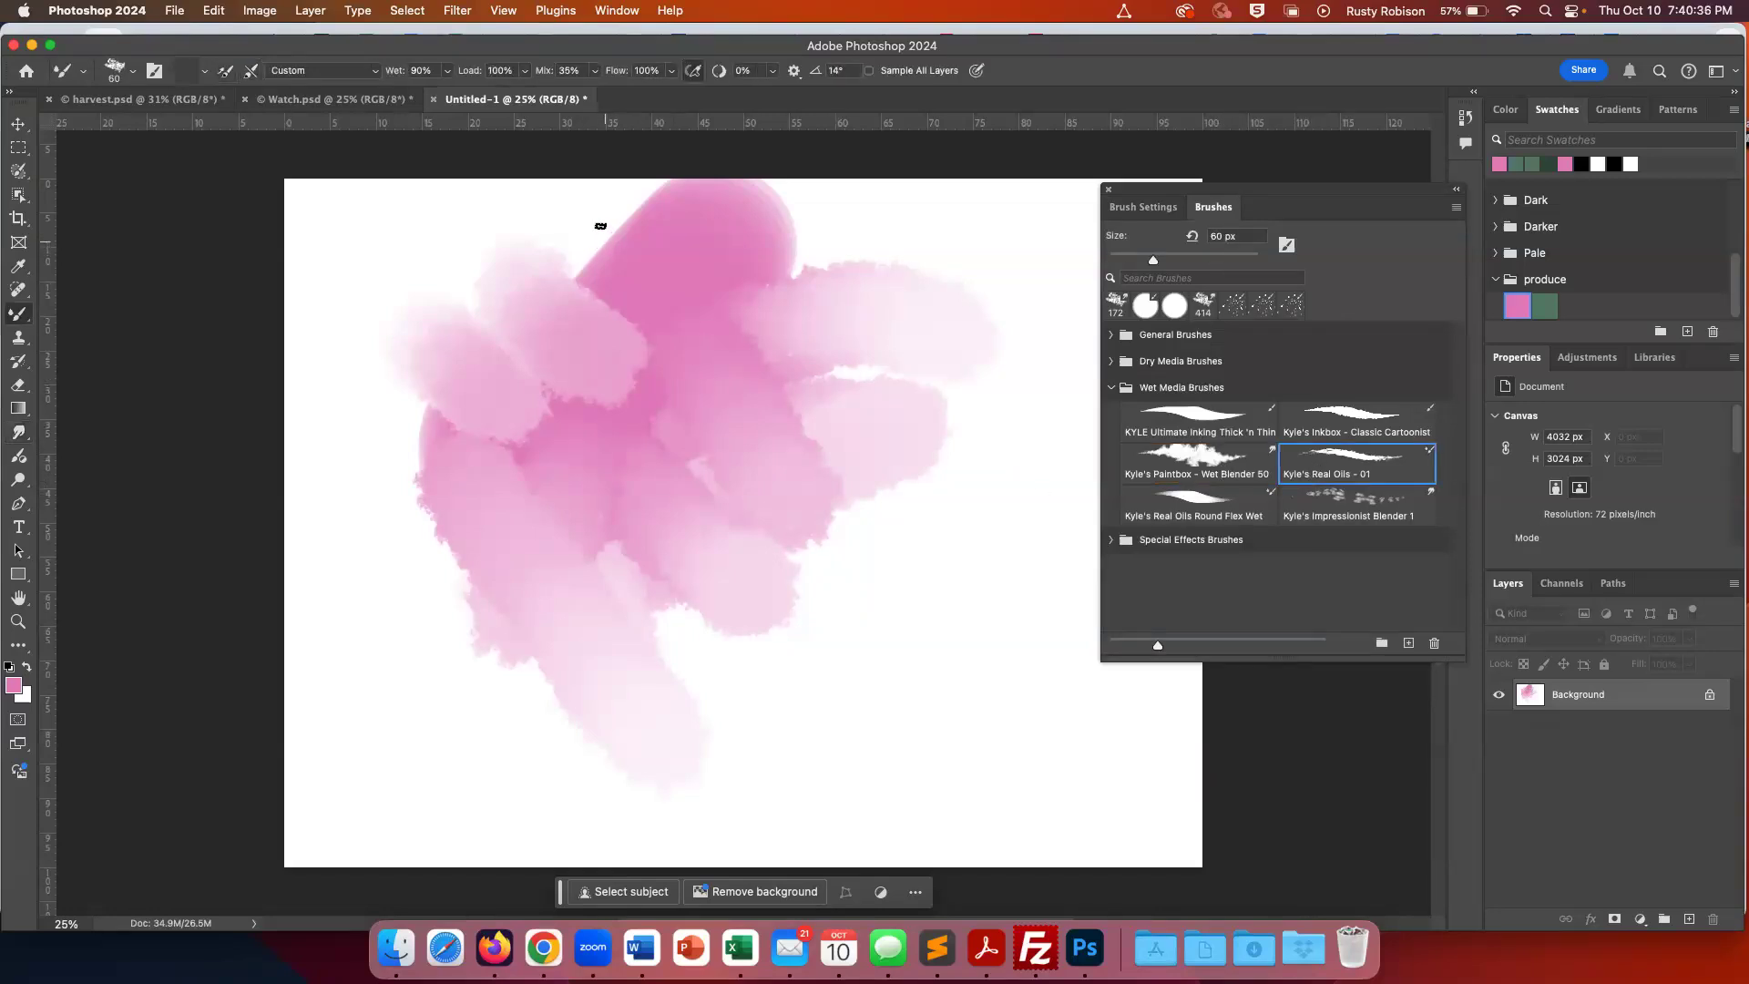
mouse_move(625, 270)
left_mouse_down()
mouse_move(546, 368)
mouse_move(599, 282)
mouse_move(546, 397)
mouse_move(509, 556)
mouse_move(653, 334)
mouse_move(503, 656)
mouse_move(480, 466)
mouse_move(424, 576)
mouse_move(437, 486)
left_mouse_up()
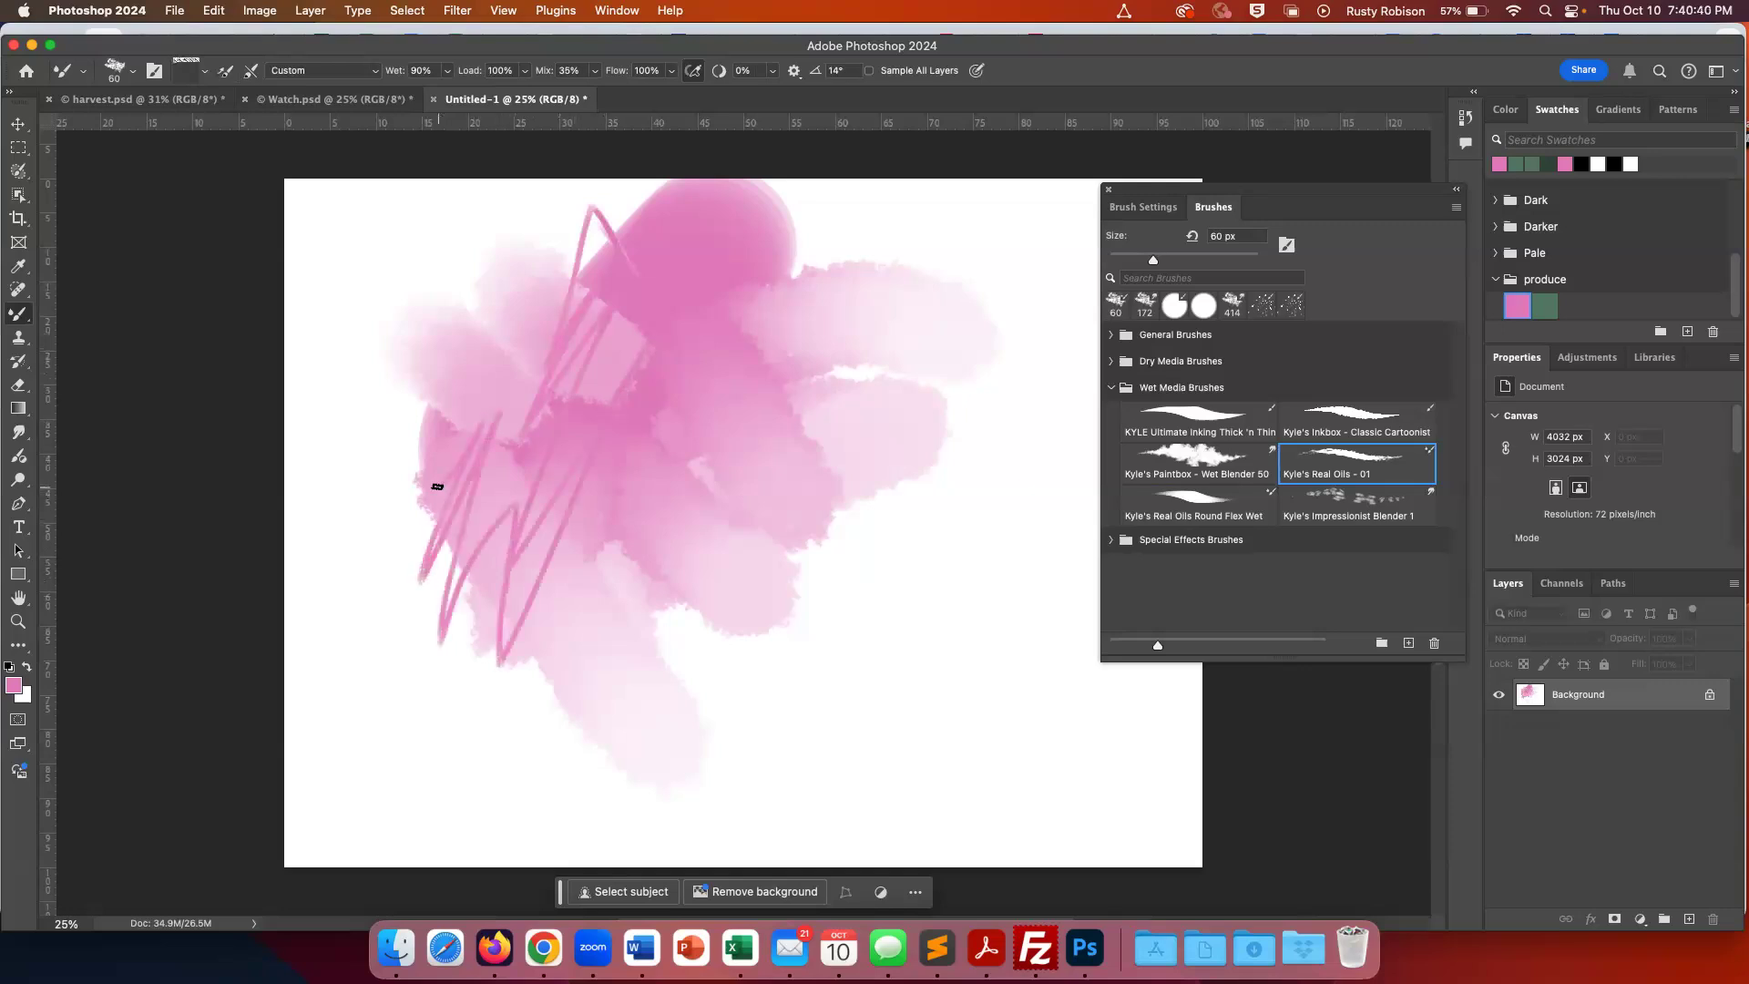
mouse_move(547, 563)
left_mouse_down()
mouse_move(558, 645)
mouse_move(618, 562)
mouse_move(597, 702)
left_mouse_up()
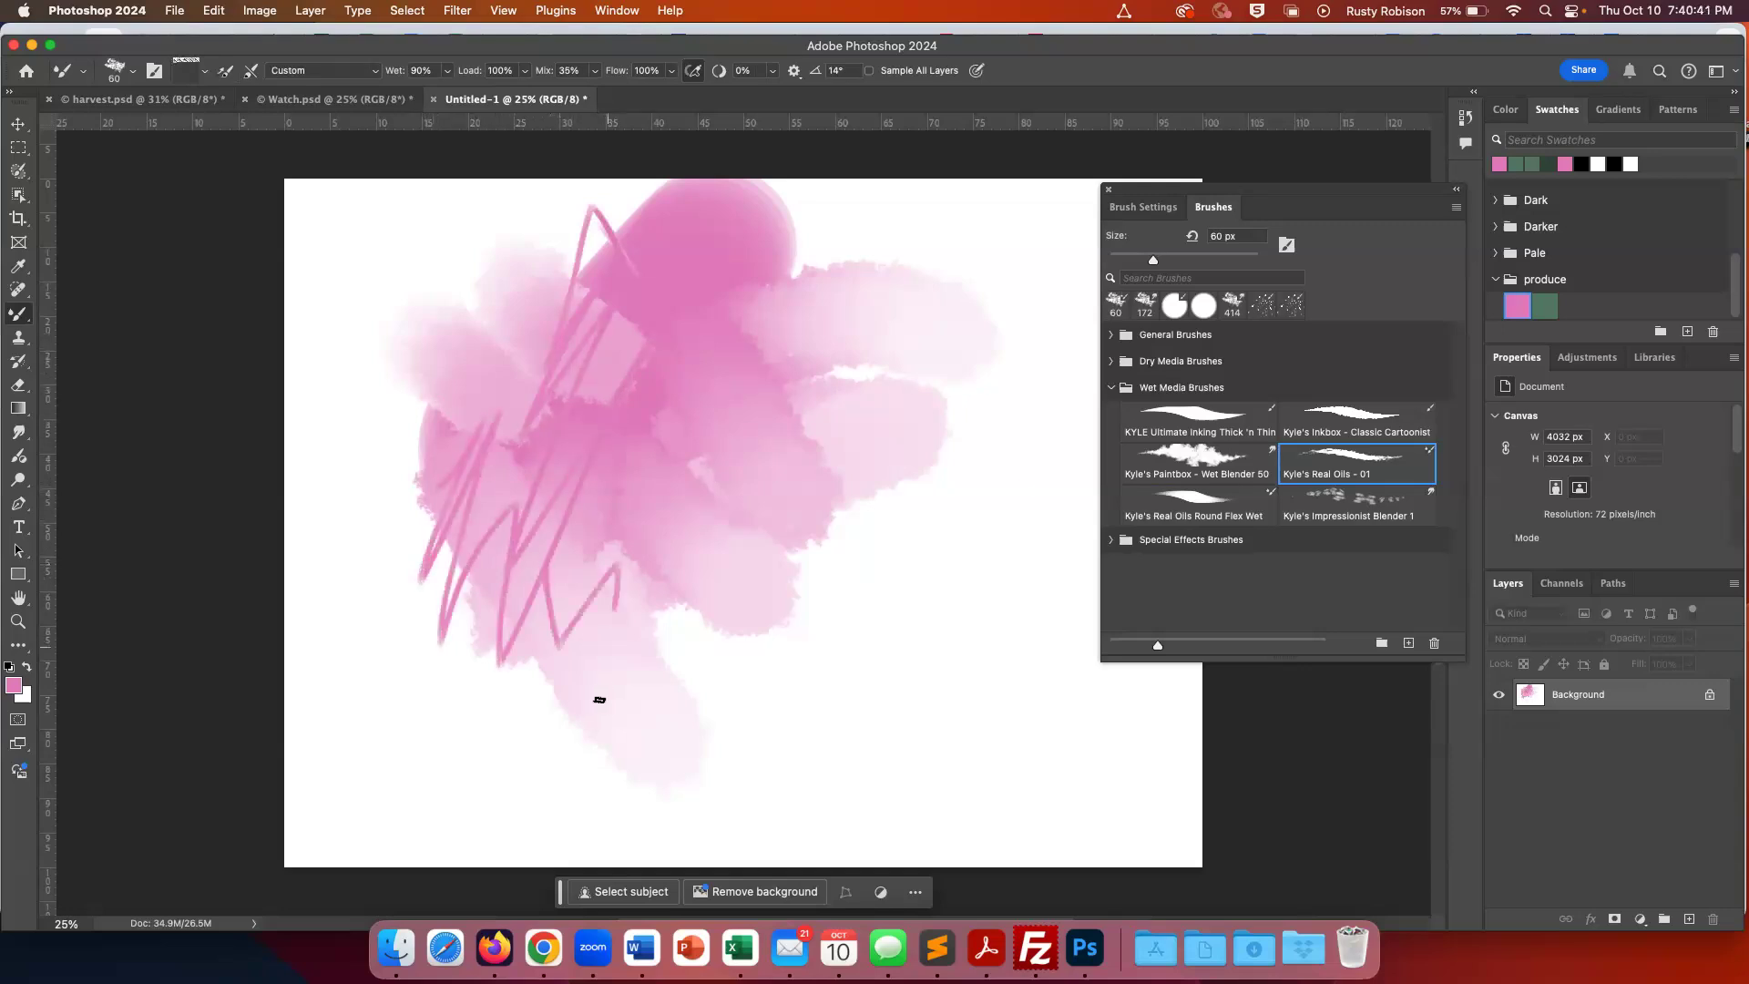
mouse_move(714, 691)
left_mouse_down()
mouse_move(497, 628)
mouse_move(650, 420)
mouse_move(582, 620)
mouse_move(623, 717)
mouse_move(760, 580)
left_mouse_up()
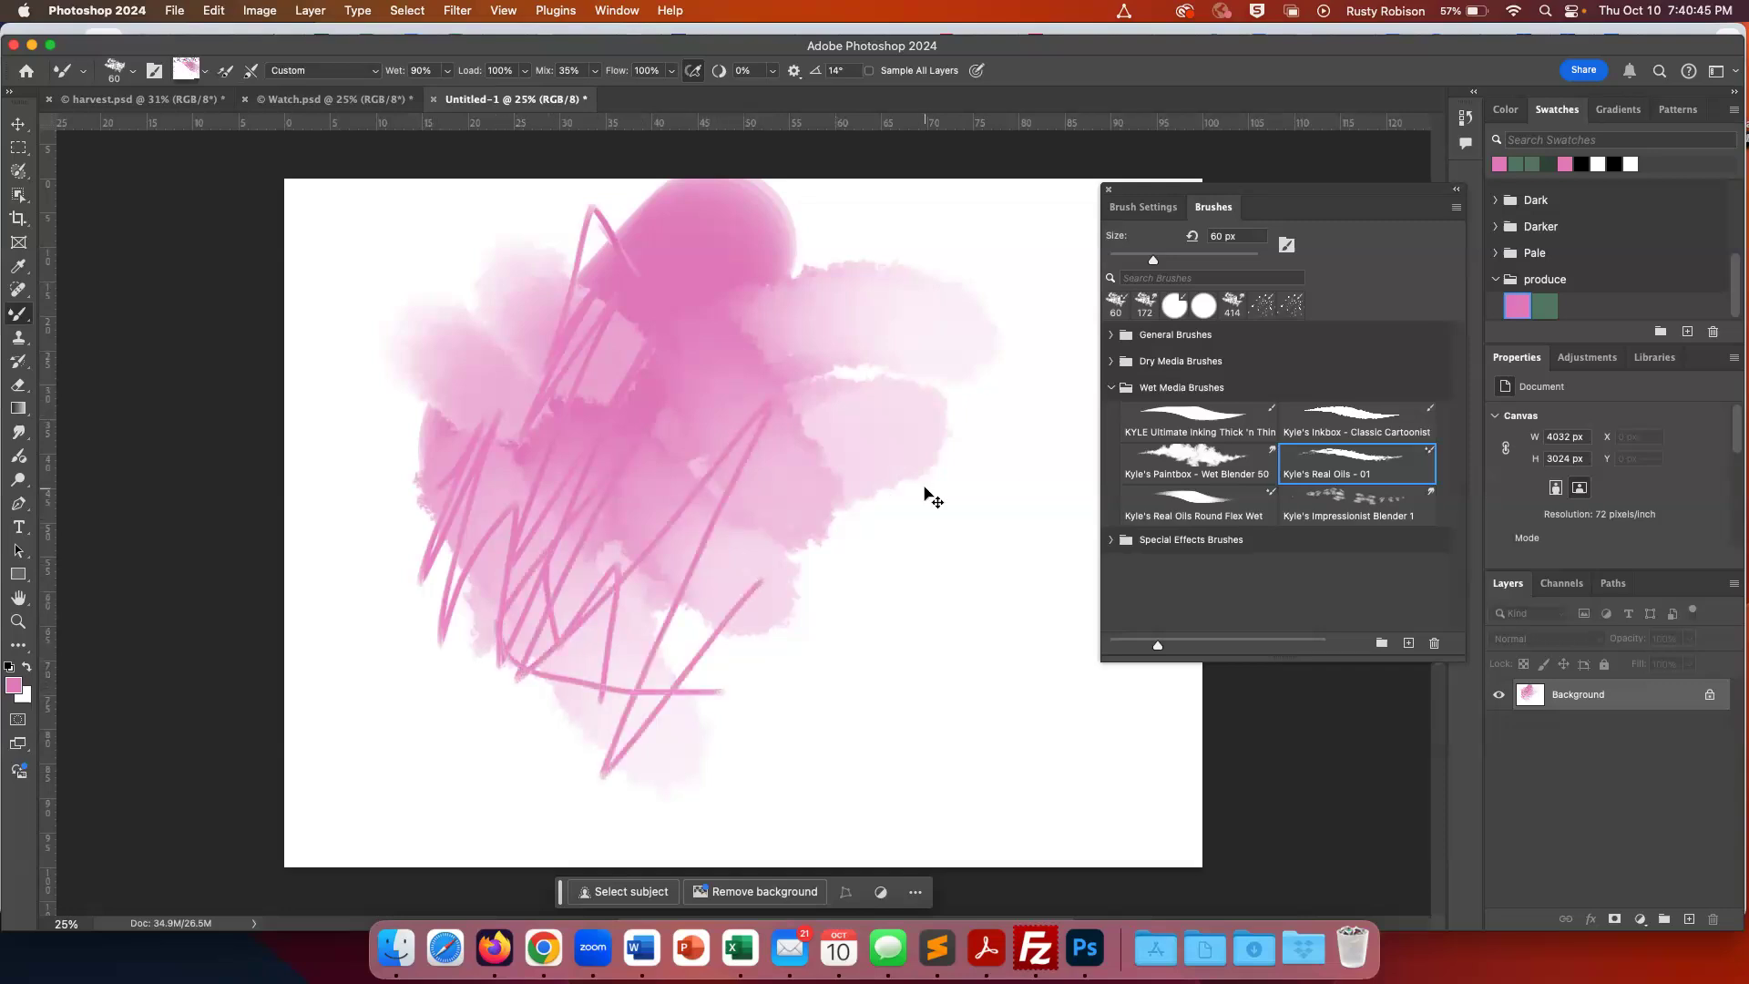
Undo the oil brush scribbles and the last blender smear
key("super+z")
key("super+z")
key("super+z")
key("super+z")
key("super+z")
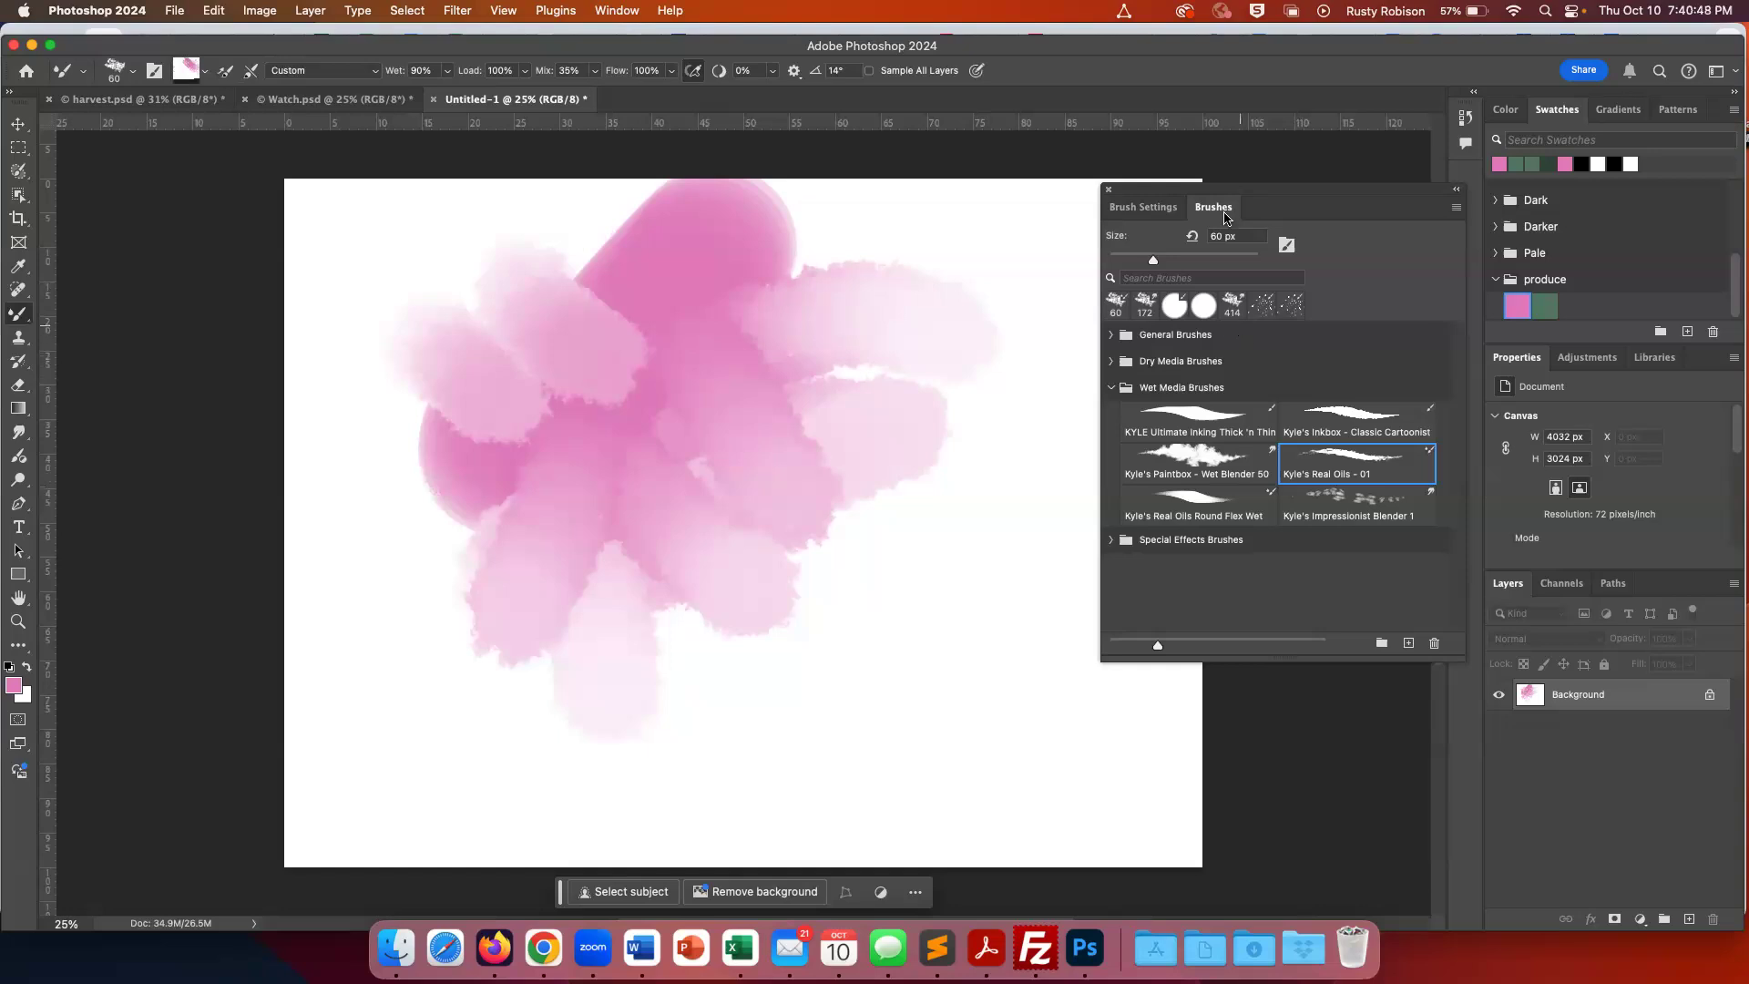
Set the oil brush size to 178 px and paint a zigzag over the blob's upper-right edge
left_click(1155, 207)
left_click(1376, 371)
mouse_move(768, 236)
left_mouse_down()
mouse_move(743, 320)
mouse_move(808, 256)
mouse_move(735, 367)
mouse_move(858, 223)
mouse_move(819, 318)
mouse_move(896, 241)
mouse_move(874, 309)
mouse_move(946, 266)
mouse_move(896, 339)
mouse_move(941, 323)
mouse_move(884, 404)
left_mouse_up()
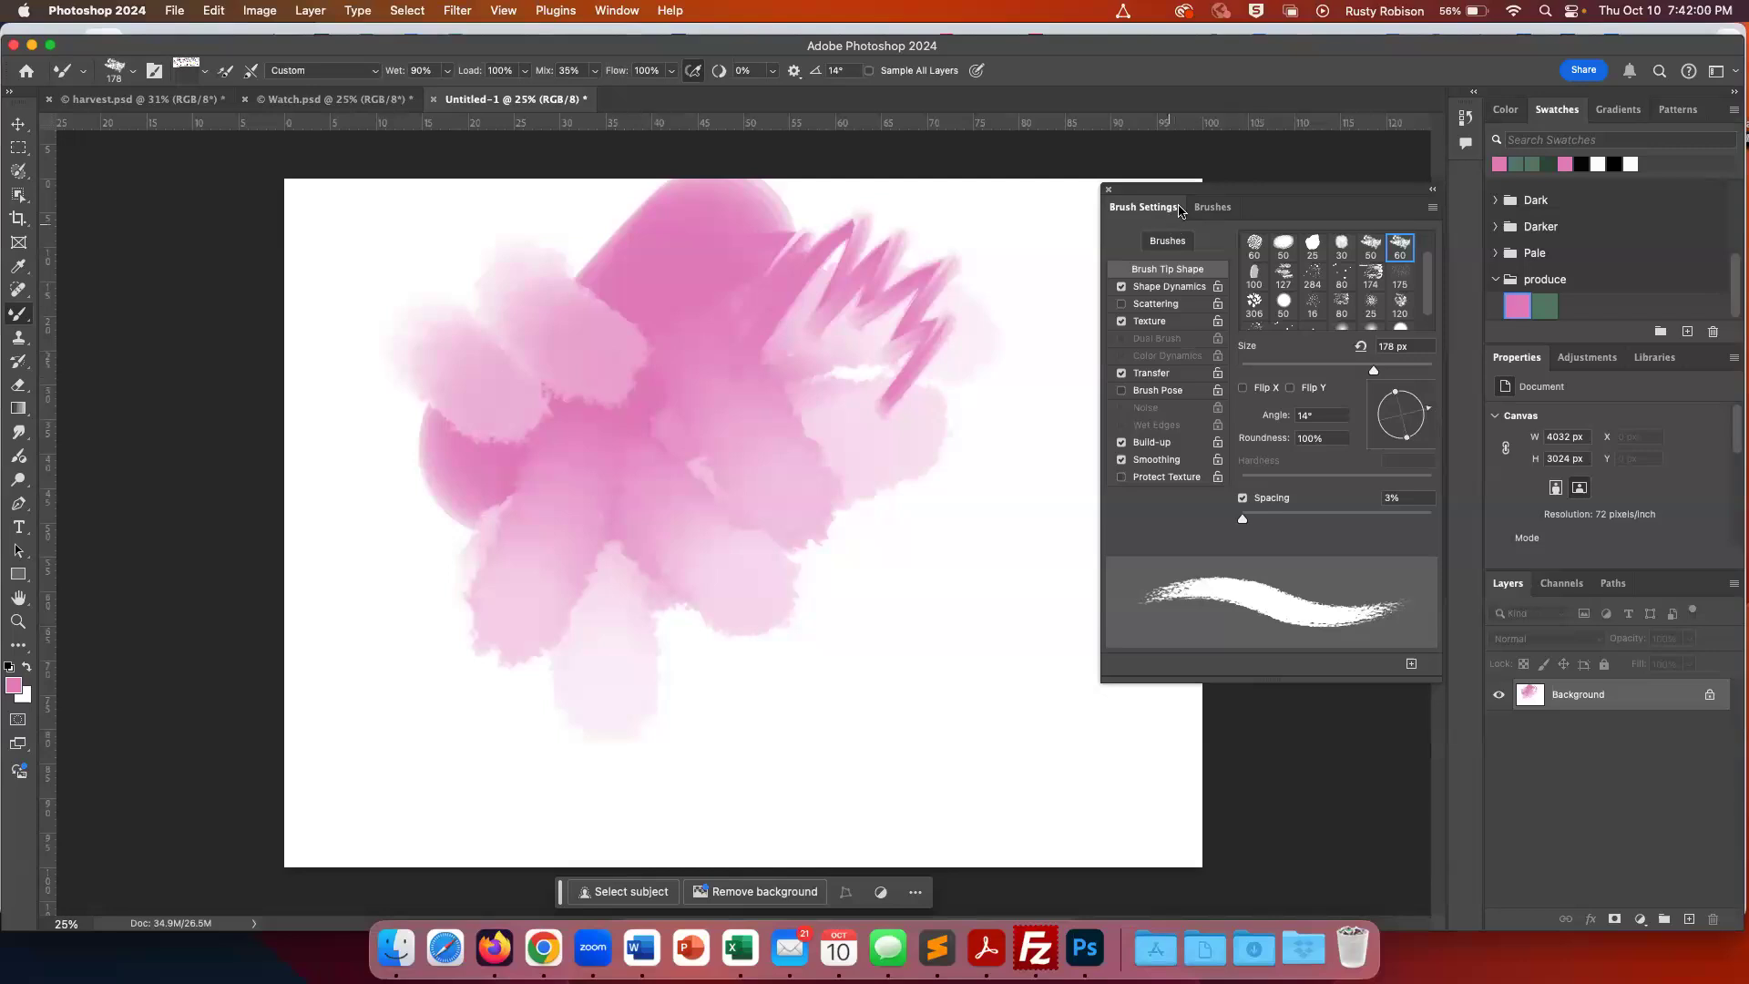
Select the entire canvas and fill it with the background color
key("super+a")
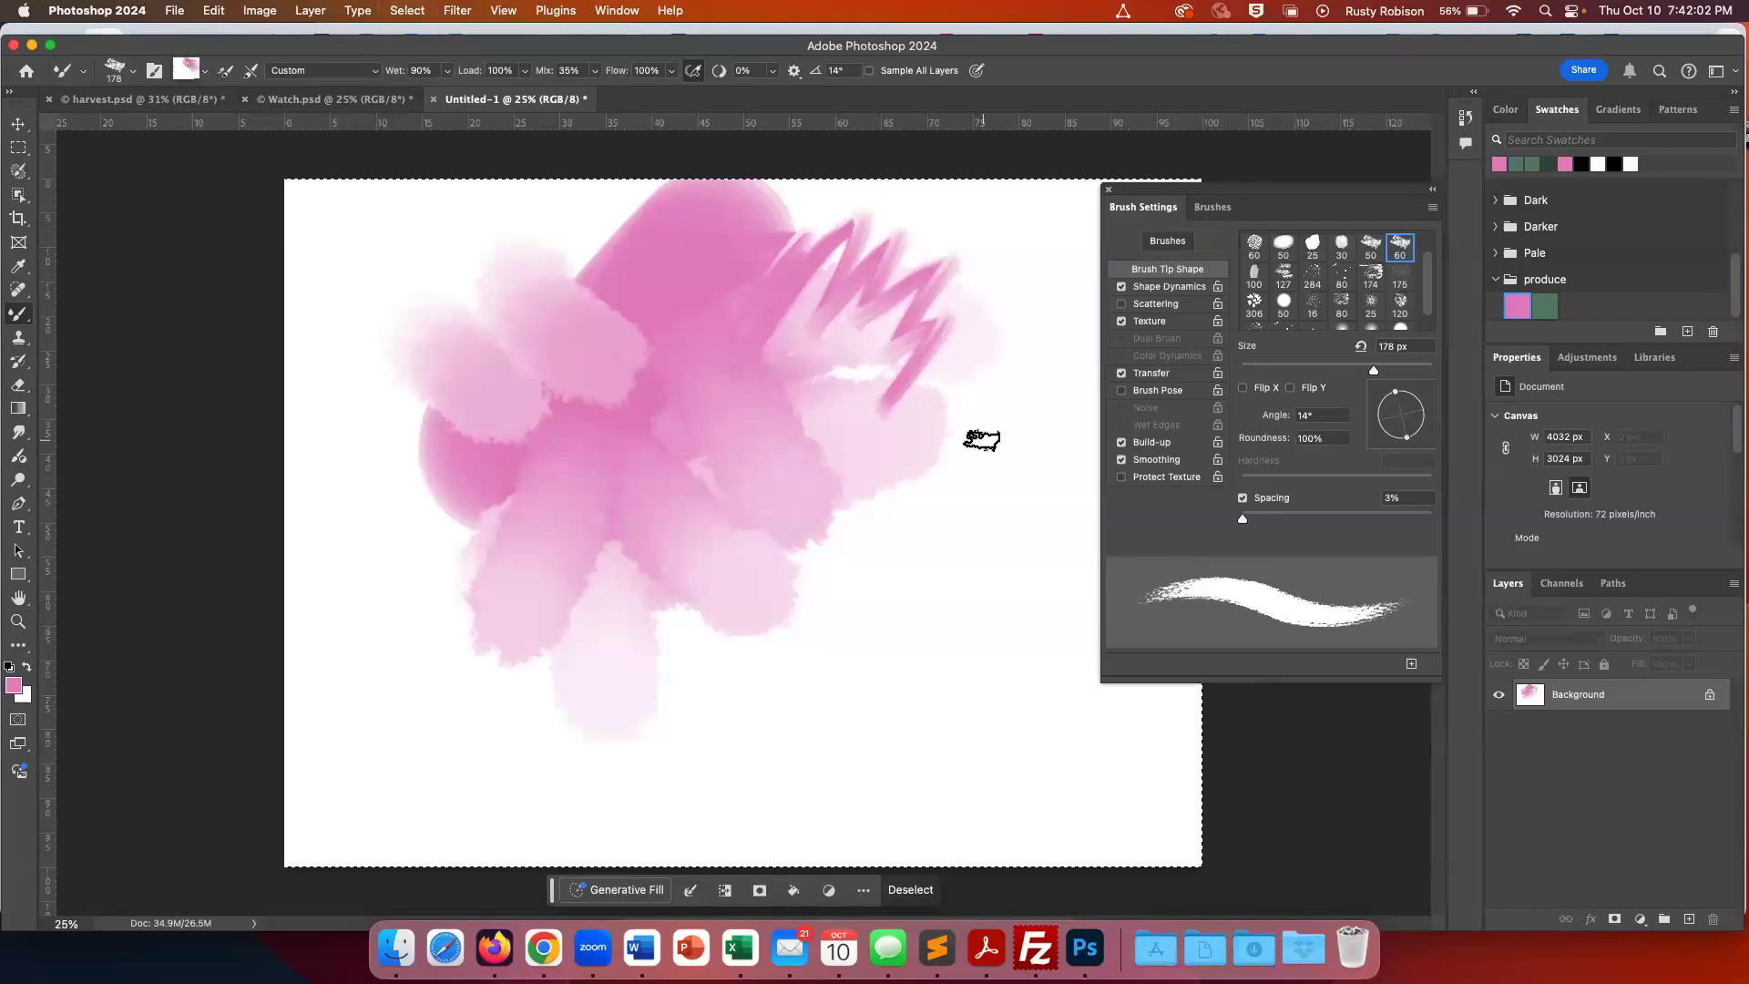
key("BackSpace")
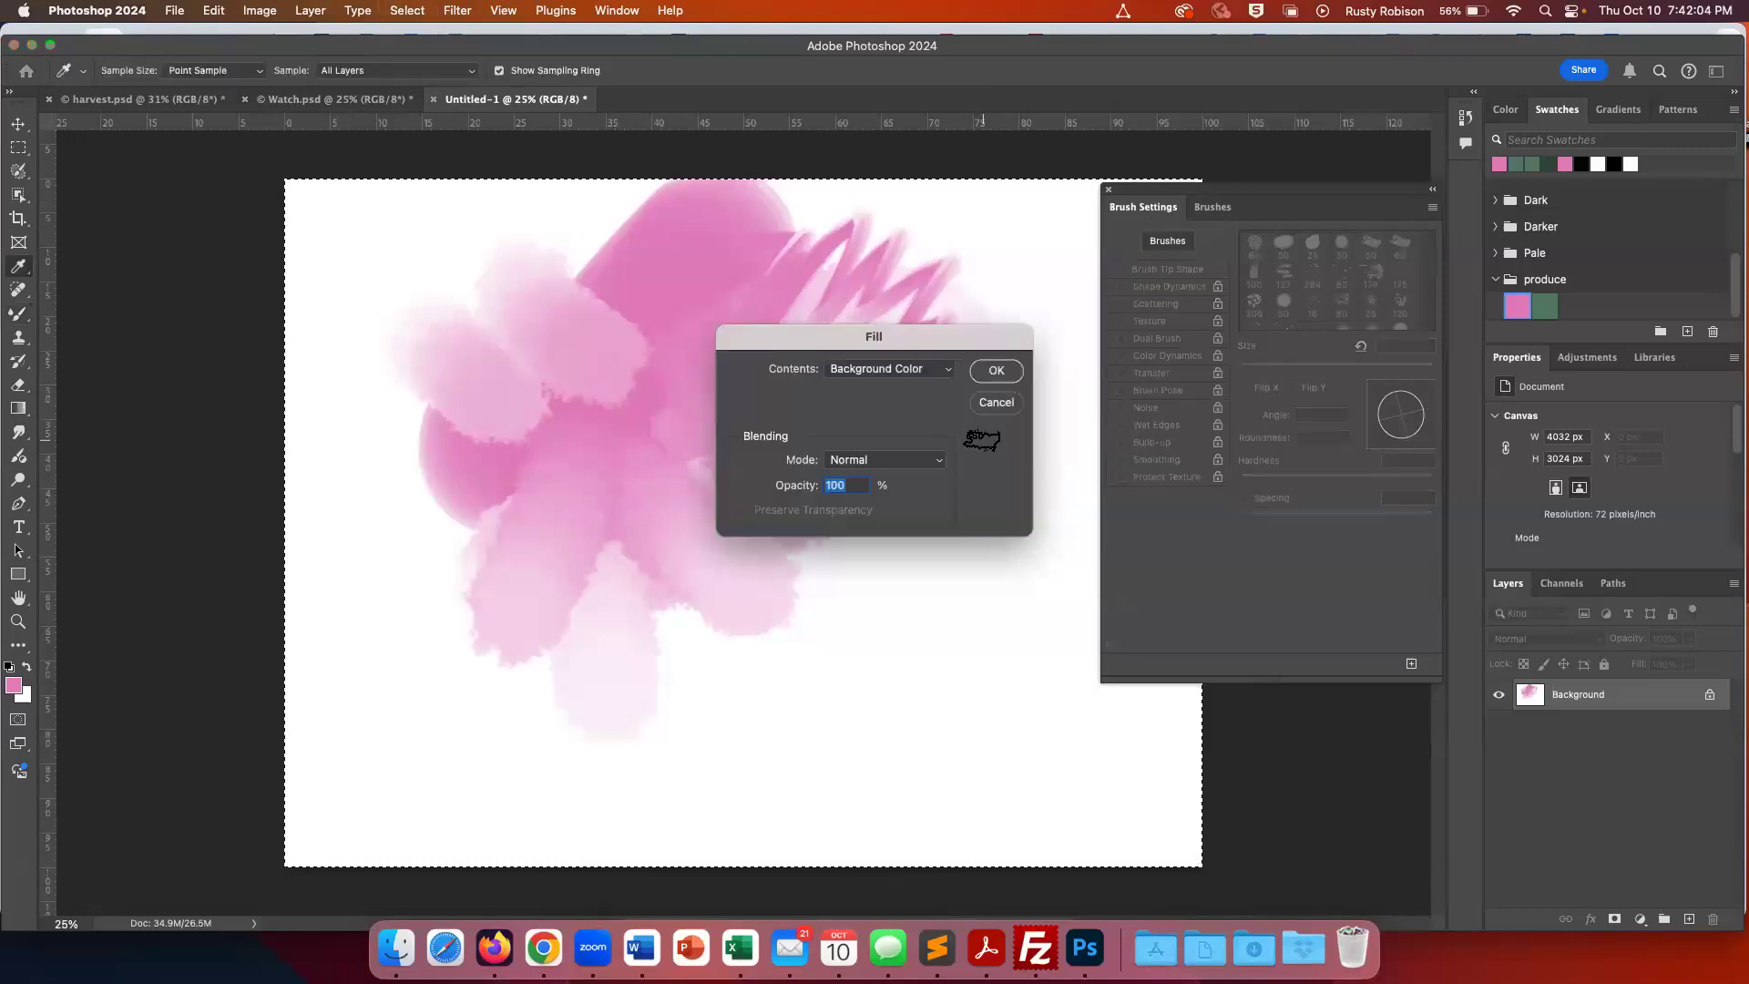
key("Return")
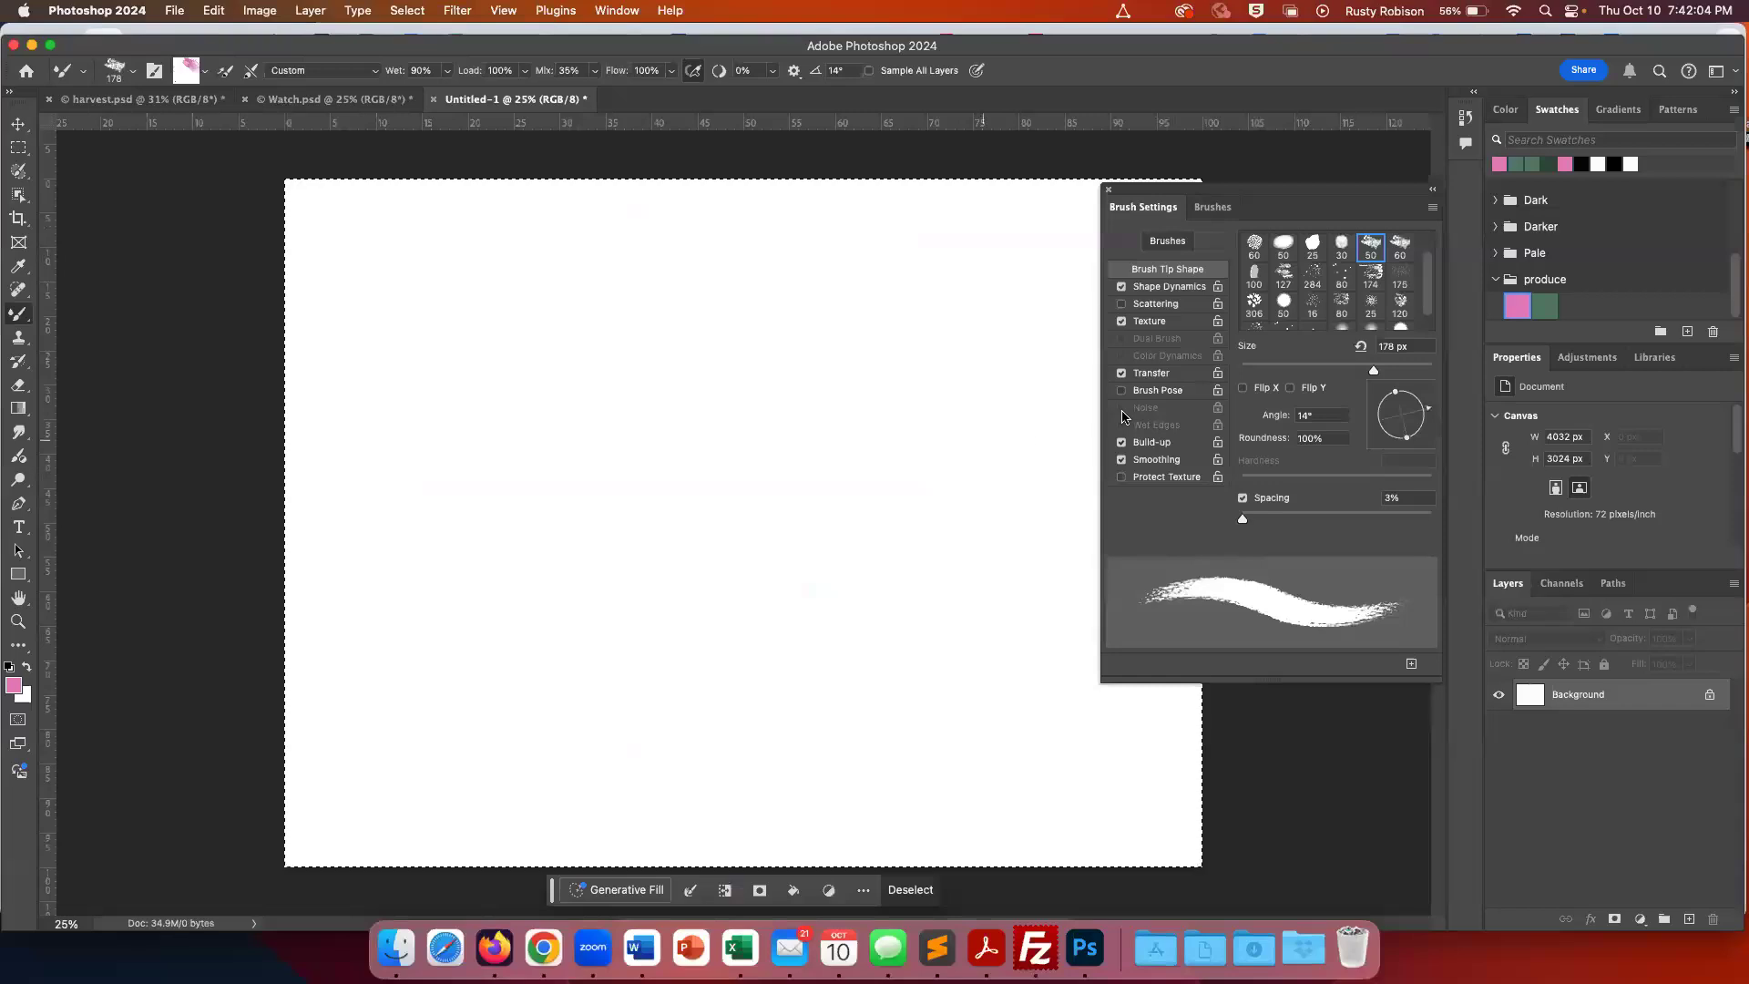
Try the recent round brush at 178 px with a pink zigzag stroke, and clear the canvas to the background color
left_click(1220, 207)
left_click(1233, 306)
mouse_move(476, 475)
left_mouse_down()
mouse_move(642, 359)
mouse_move(612, 472)
mouse_move(735, 462)
left_mouse_up()
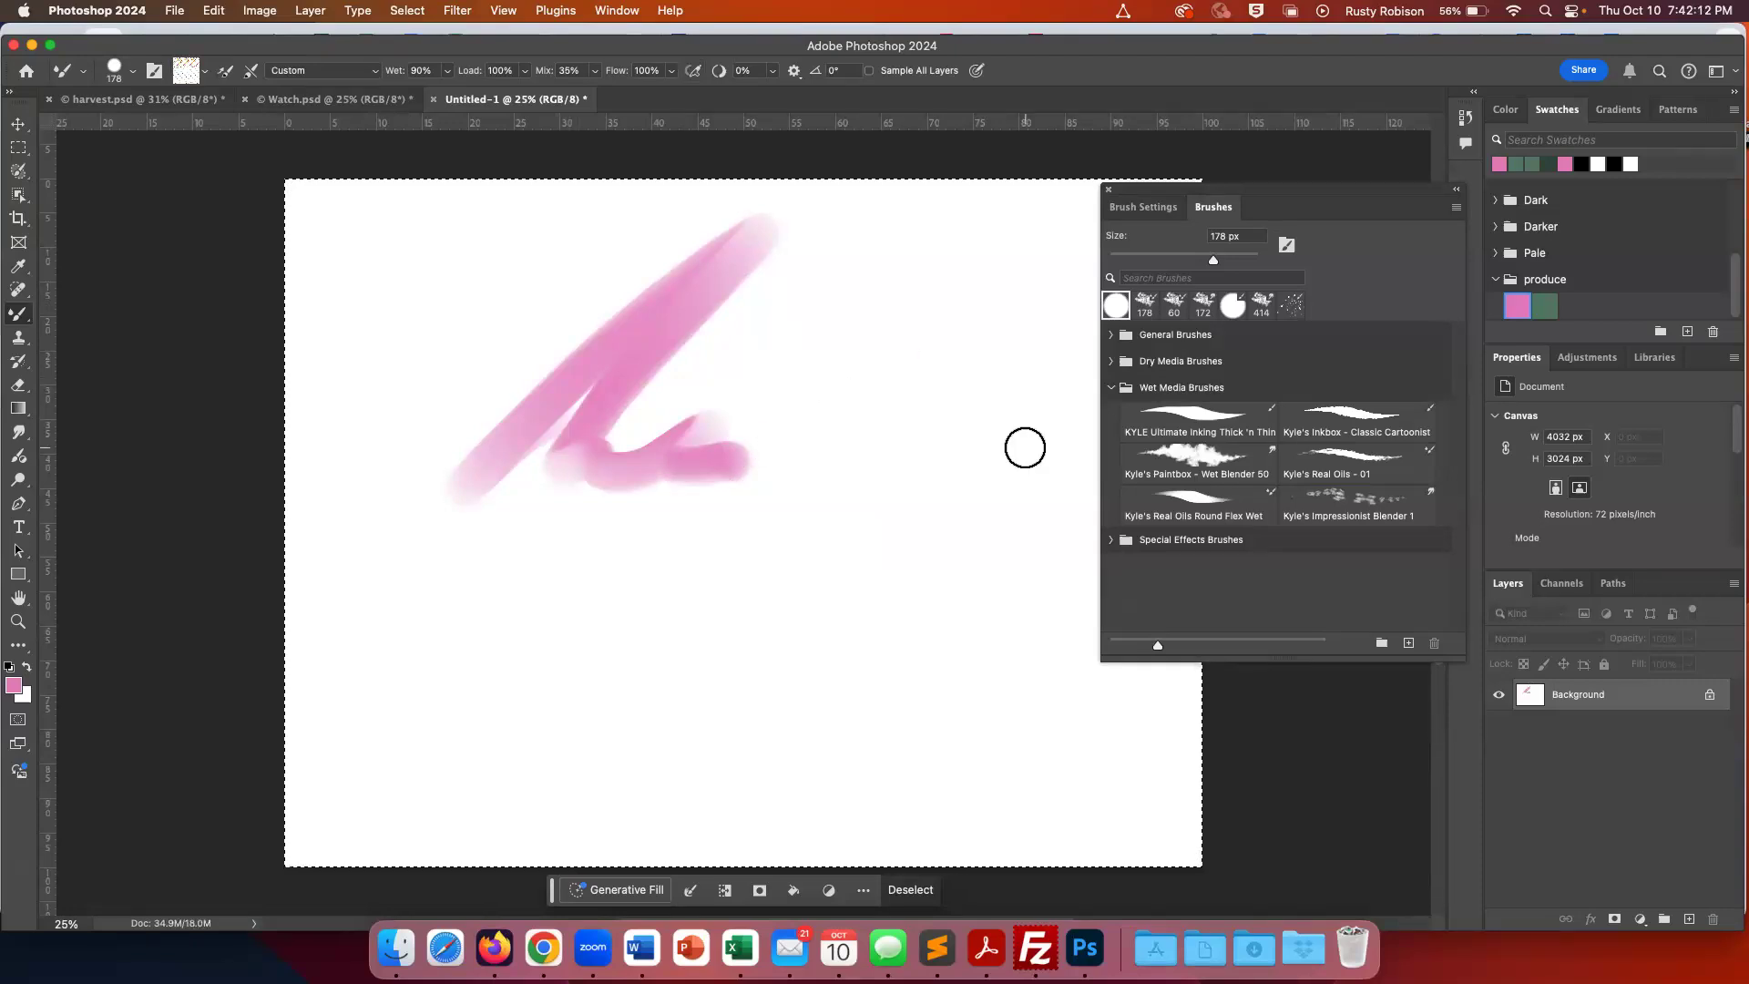
key("super+BackSpace")
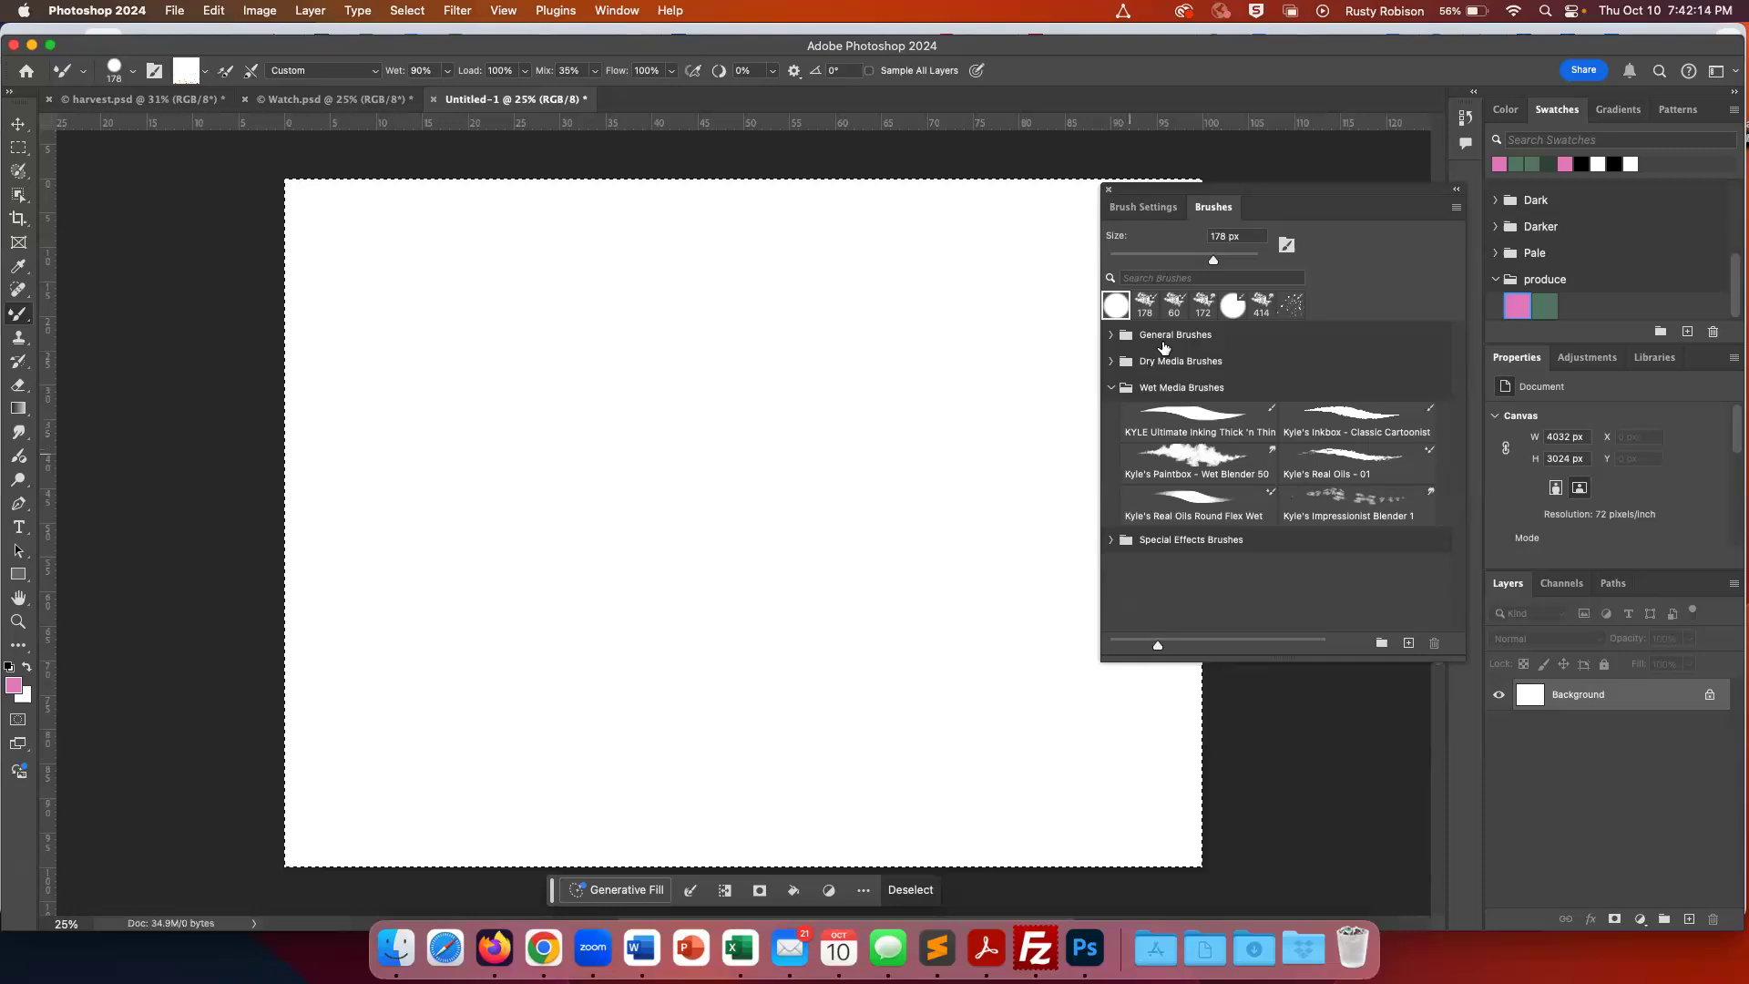
Choose KYLE Ultimate Inking Thick 'n Thin, paint test strokes at 25 px, and clear the canvas to the background color
left_click(1169, 418)
left_click_drag(606, 494, 585, 526)
mouse_move(659, 466)
left_mouse_down()
mouse_move(758, 500)
mouse_move(729, 577)
left_mouse_up()
key("super+BackSpace")
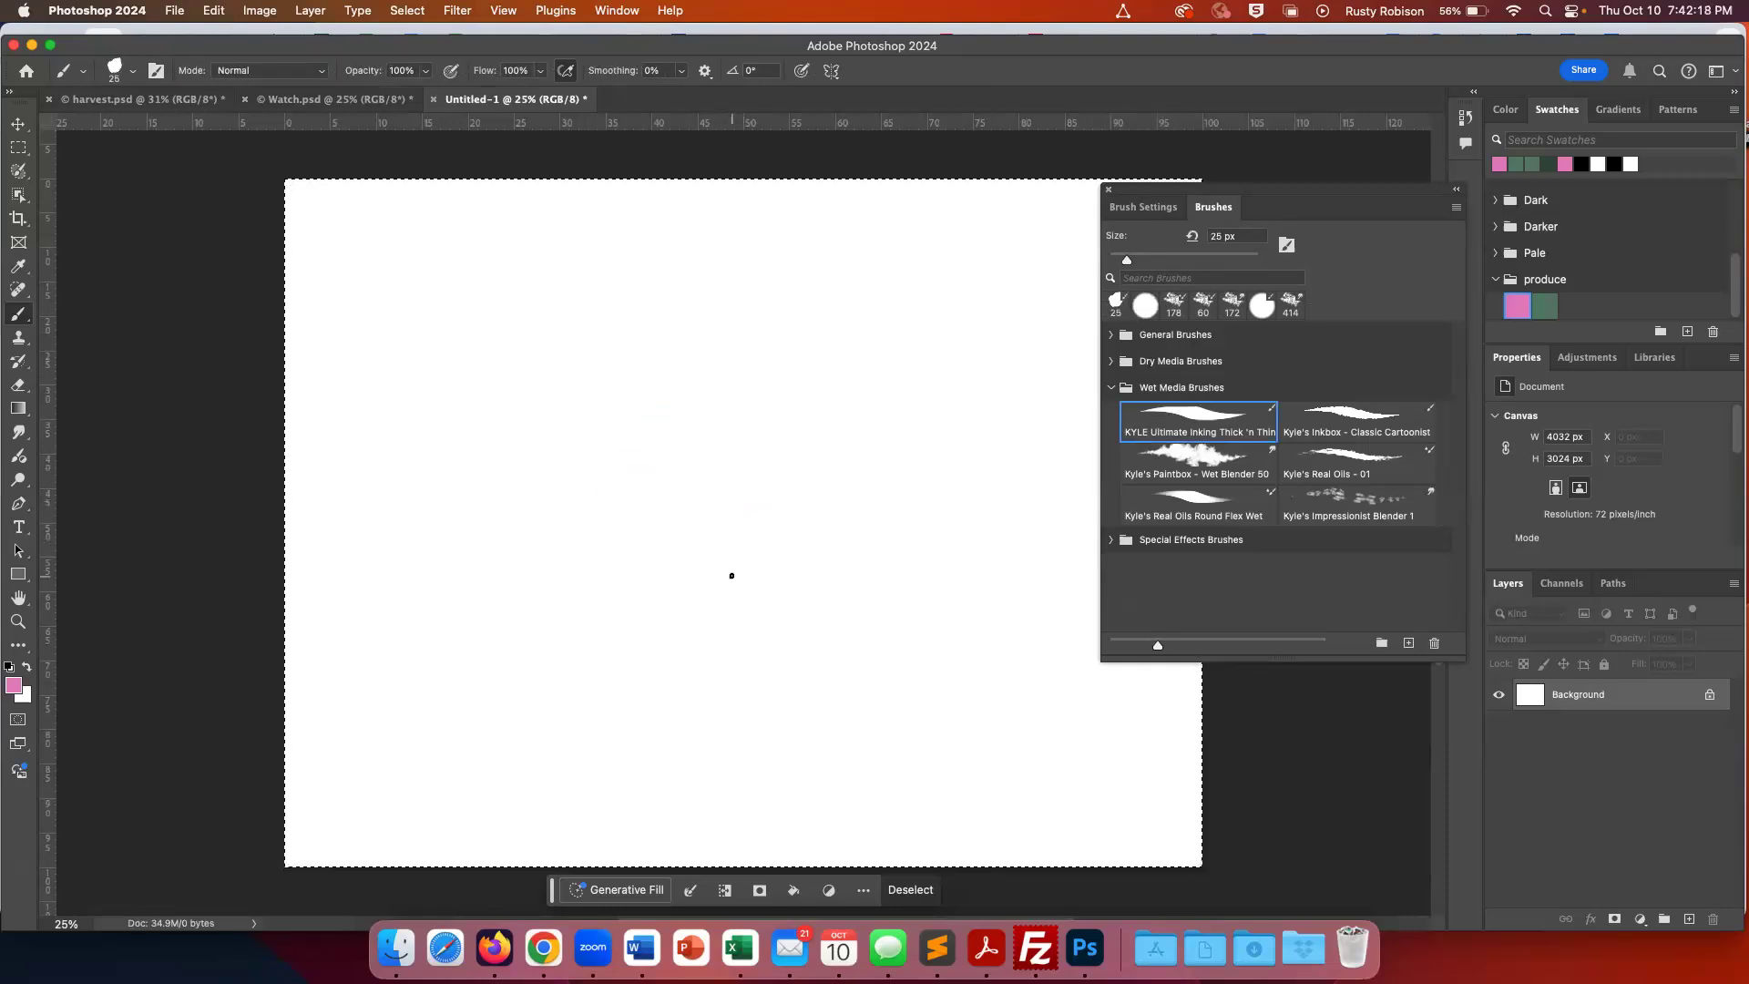
Enlarge the inking brush to 500 px and paint a large solid pink shape in the middle of the canvas
key("bracketright")
key("bracketright")
key("bracketright")
key("bracketright")
key("bracketright")
key("bracketright")
key("bracketright")
key("bracketright")
key("bracketright")
key("bracketright")
key("bracketright")
key("bracketright")
key("bracketright")
key("bracketright")
key("bracketright")
key("bracketright")
key("bracketright")
key("bracketright")
key("bracketright")
key("bracketright")
key("bracketright")
key("bracketright")
mouse_move(722, 566)
left_mouse_down()
mouse_move(726, 495)
mouse_move(524, 538)
mouse_move(674, 536)
mouse_move(715, 621)
mouse_move(853, 539)
mouse_move(657, 607)
mouse_move(568, 575)
mouse_move(553, 492)
left_mouse_up()
Fill the selected canvas with the background color at 100% opacity and deselect it
key("BackSpace")
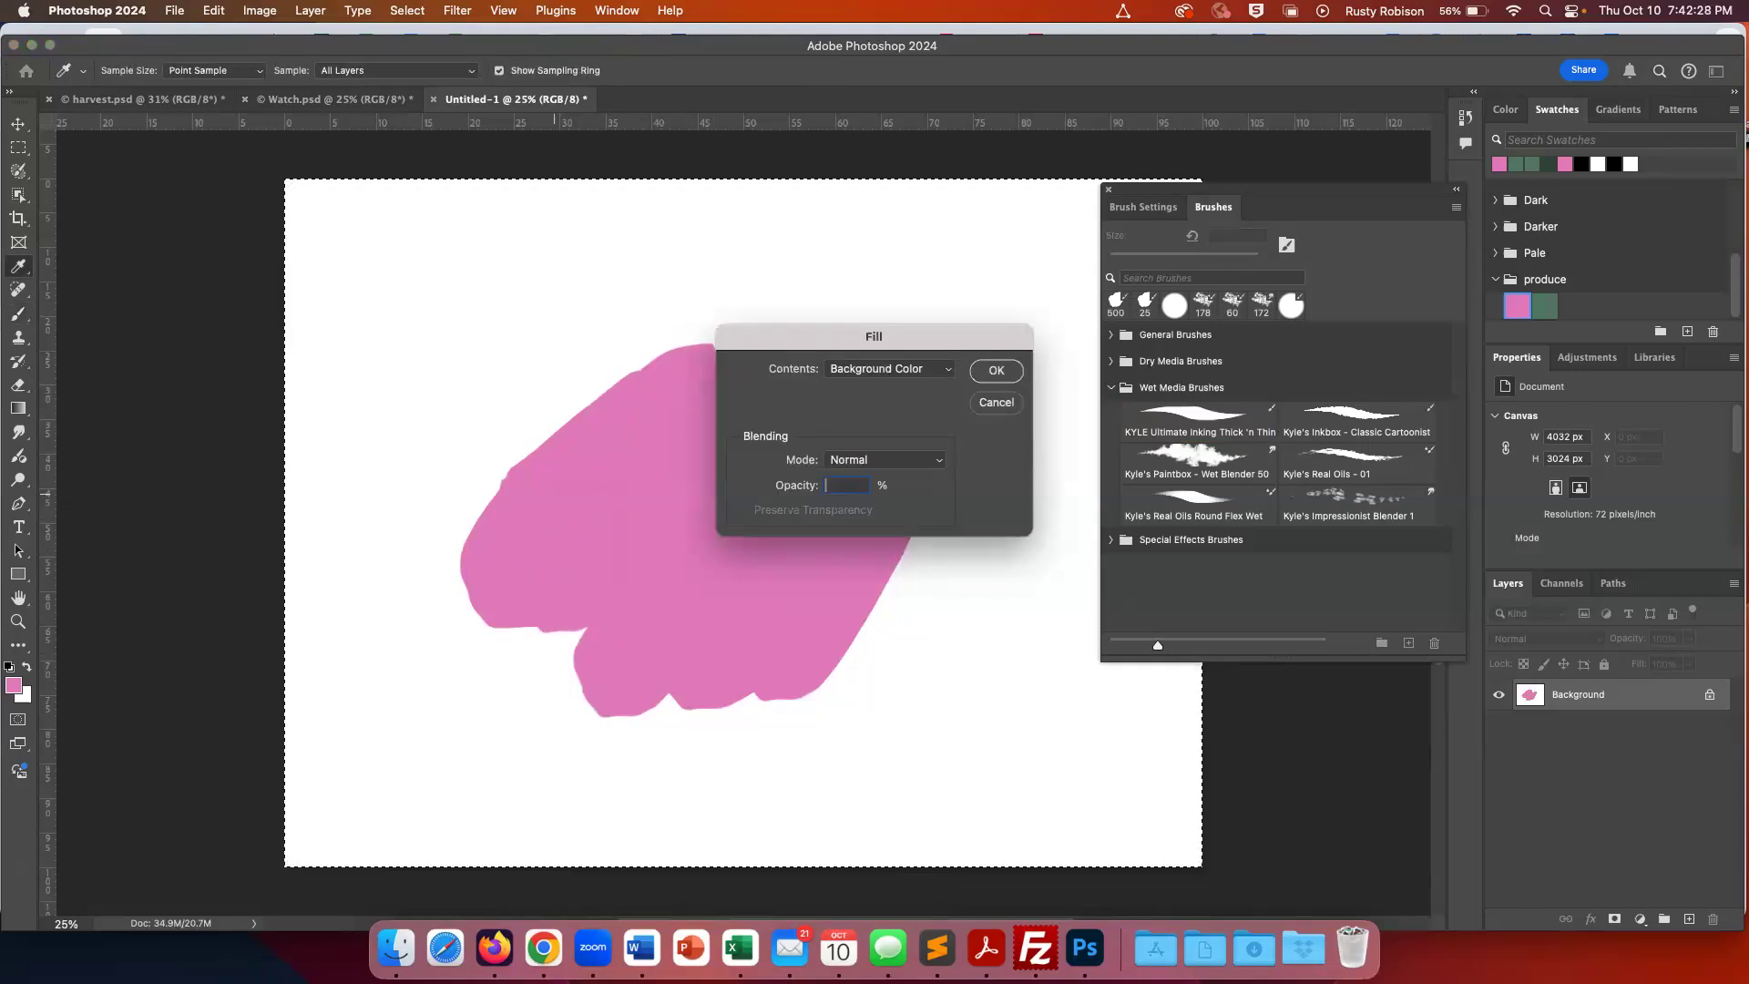
key("Return")
key("Return")
key("Escape")
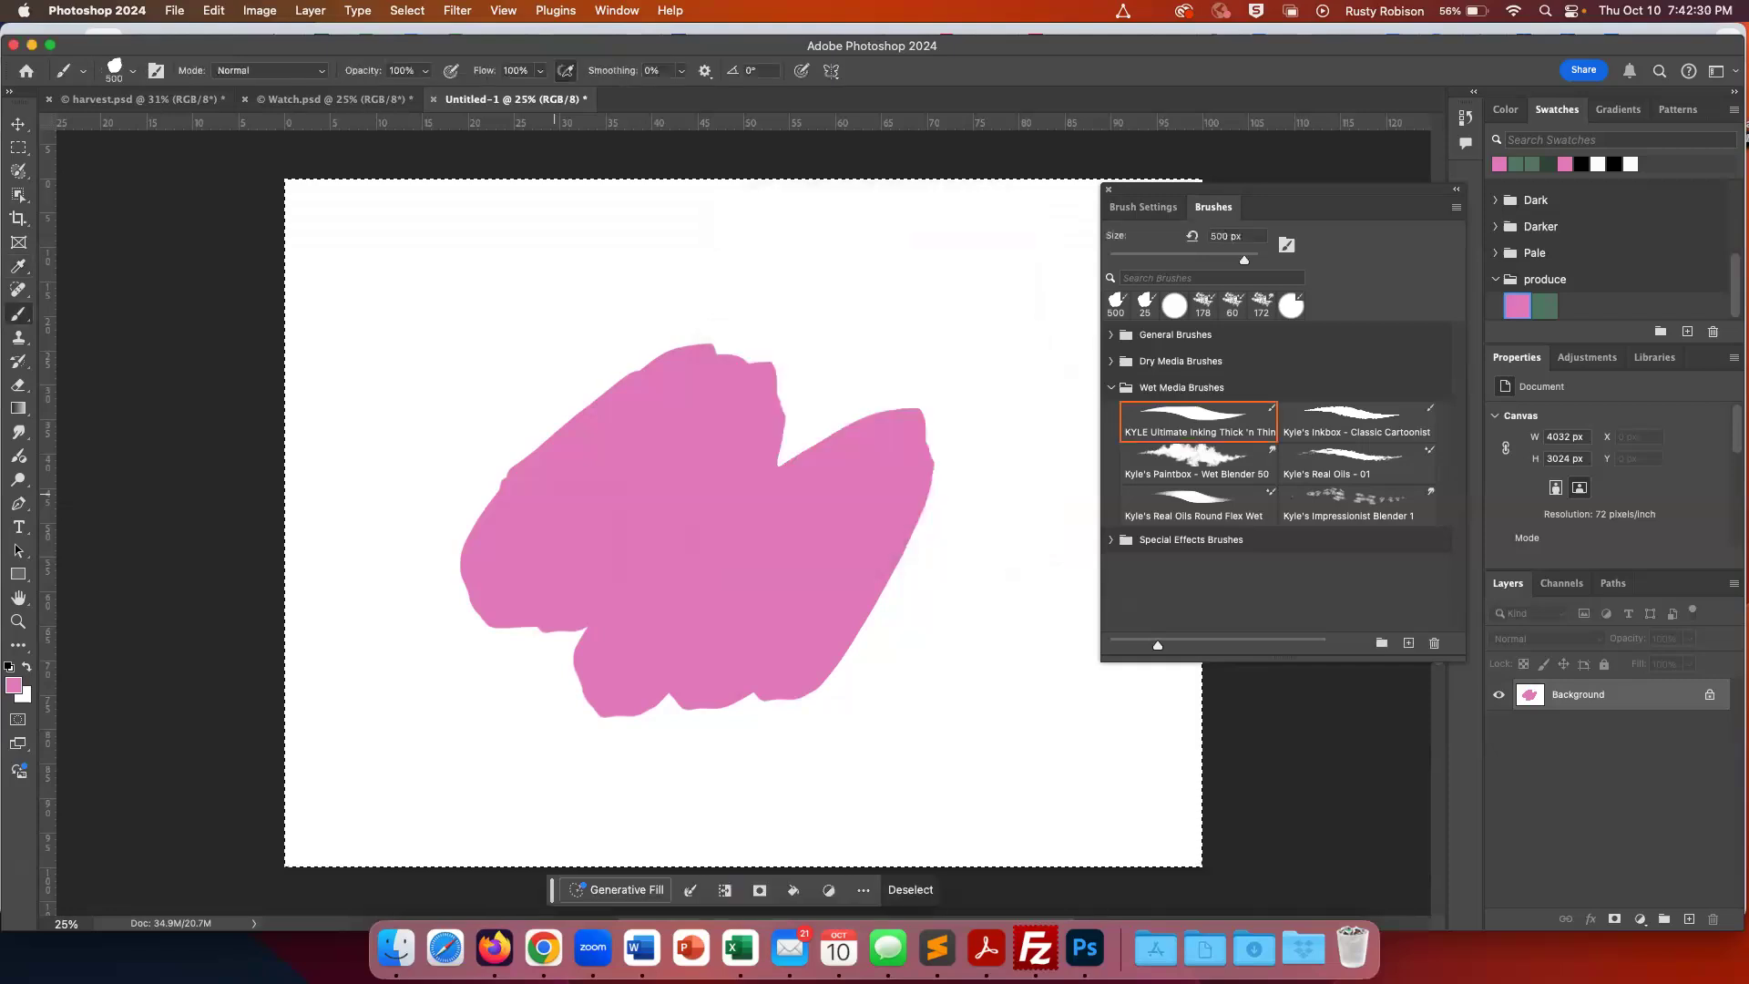
key("BackSpace")
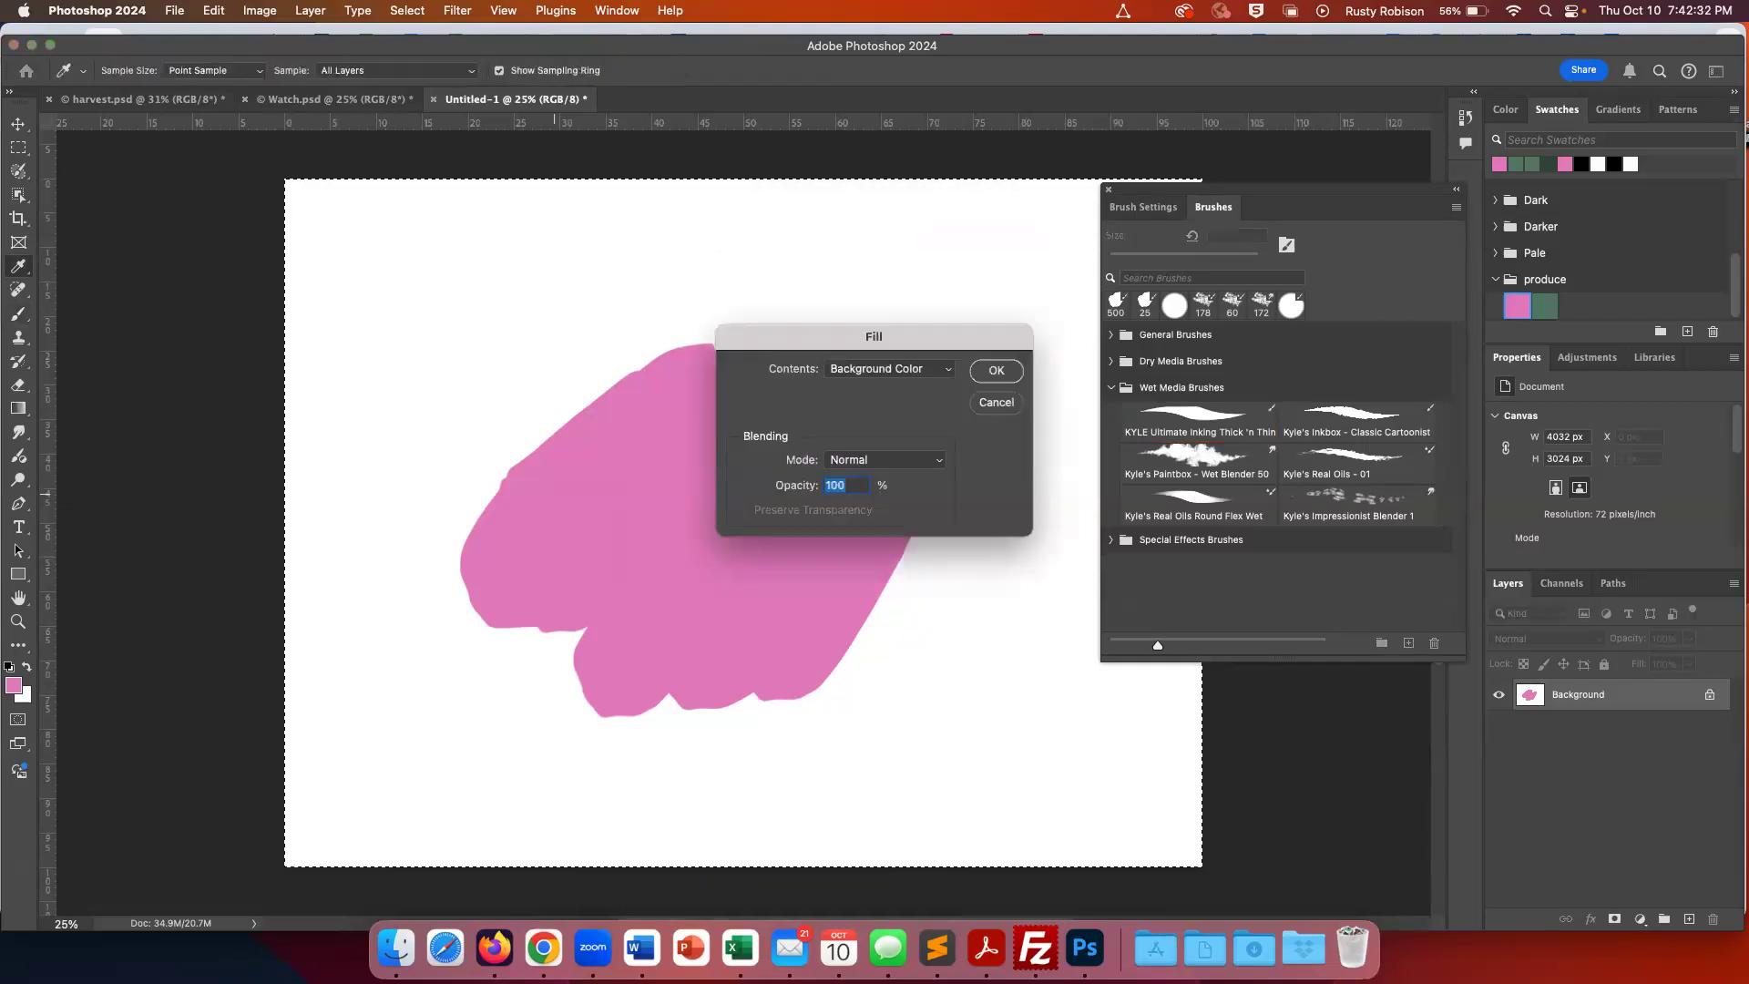
key("Return")
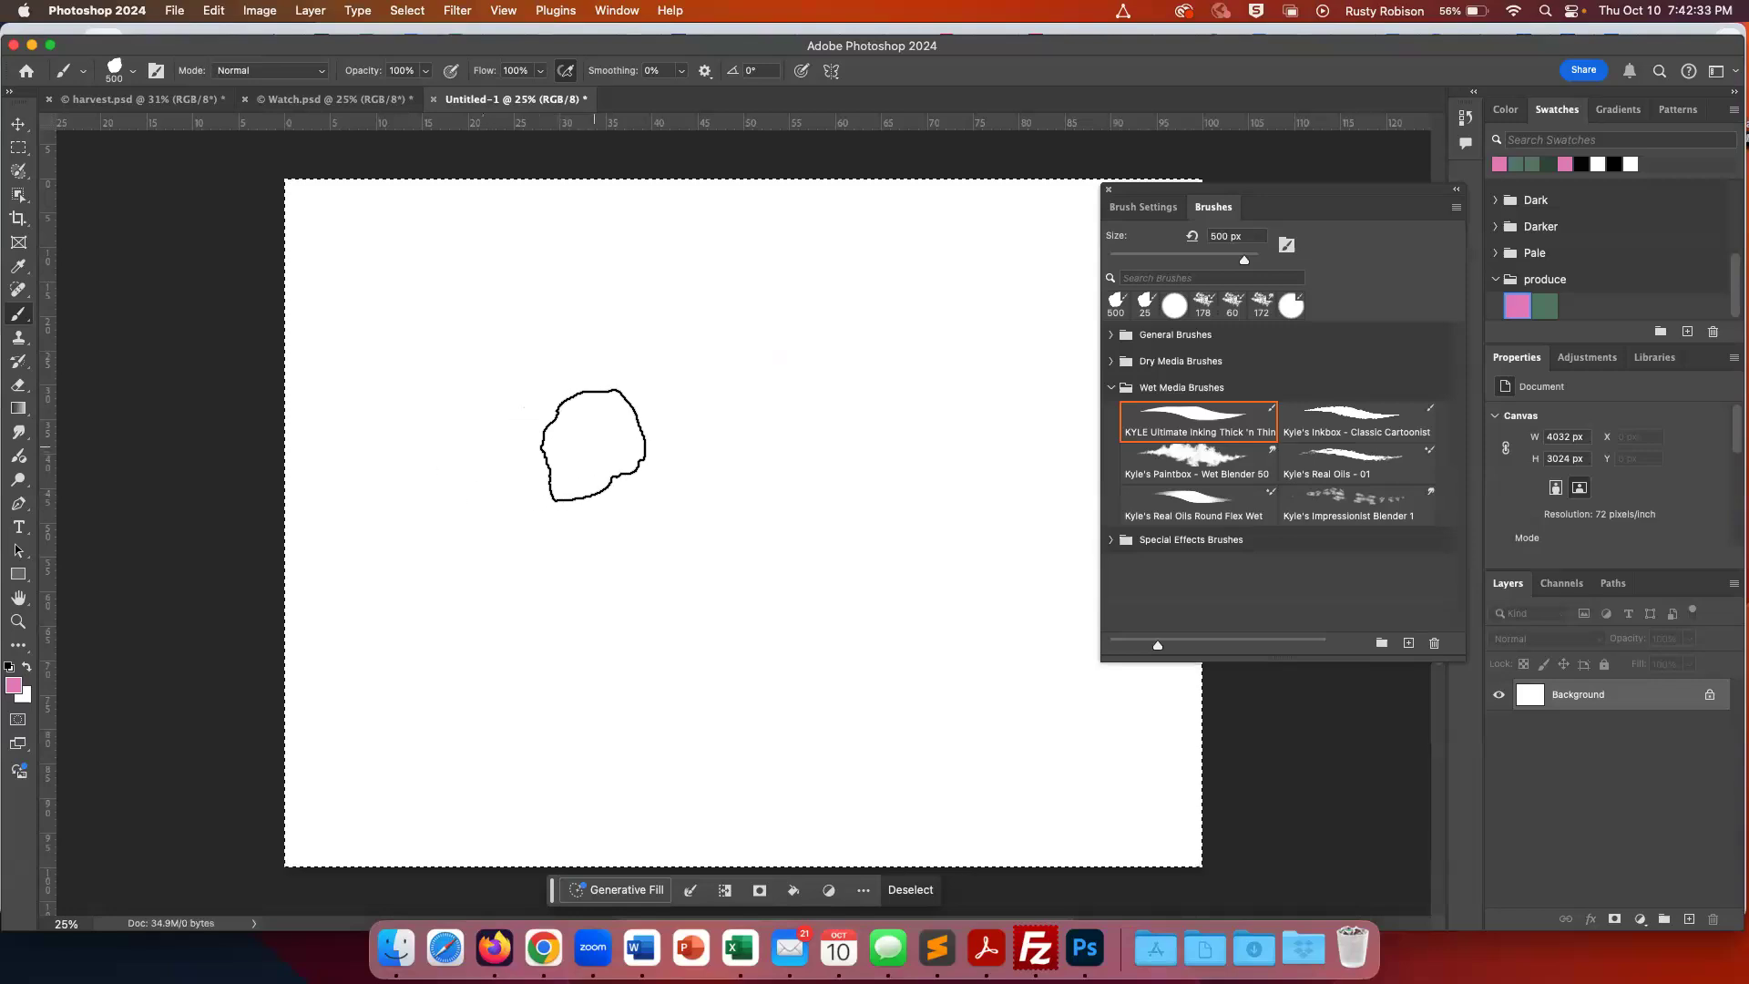
key("ctrl+d")
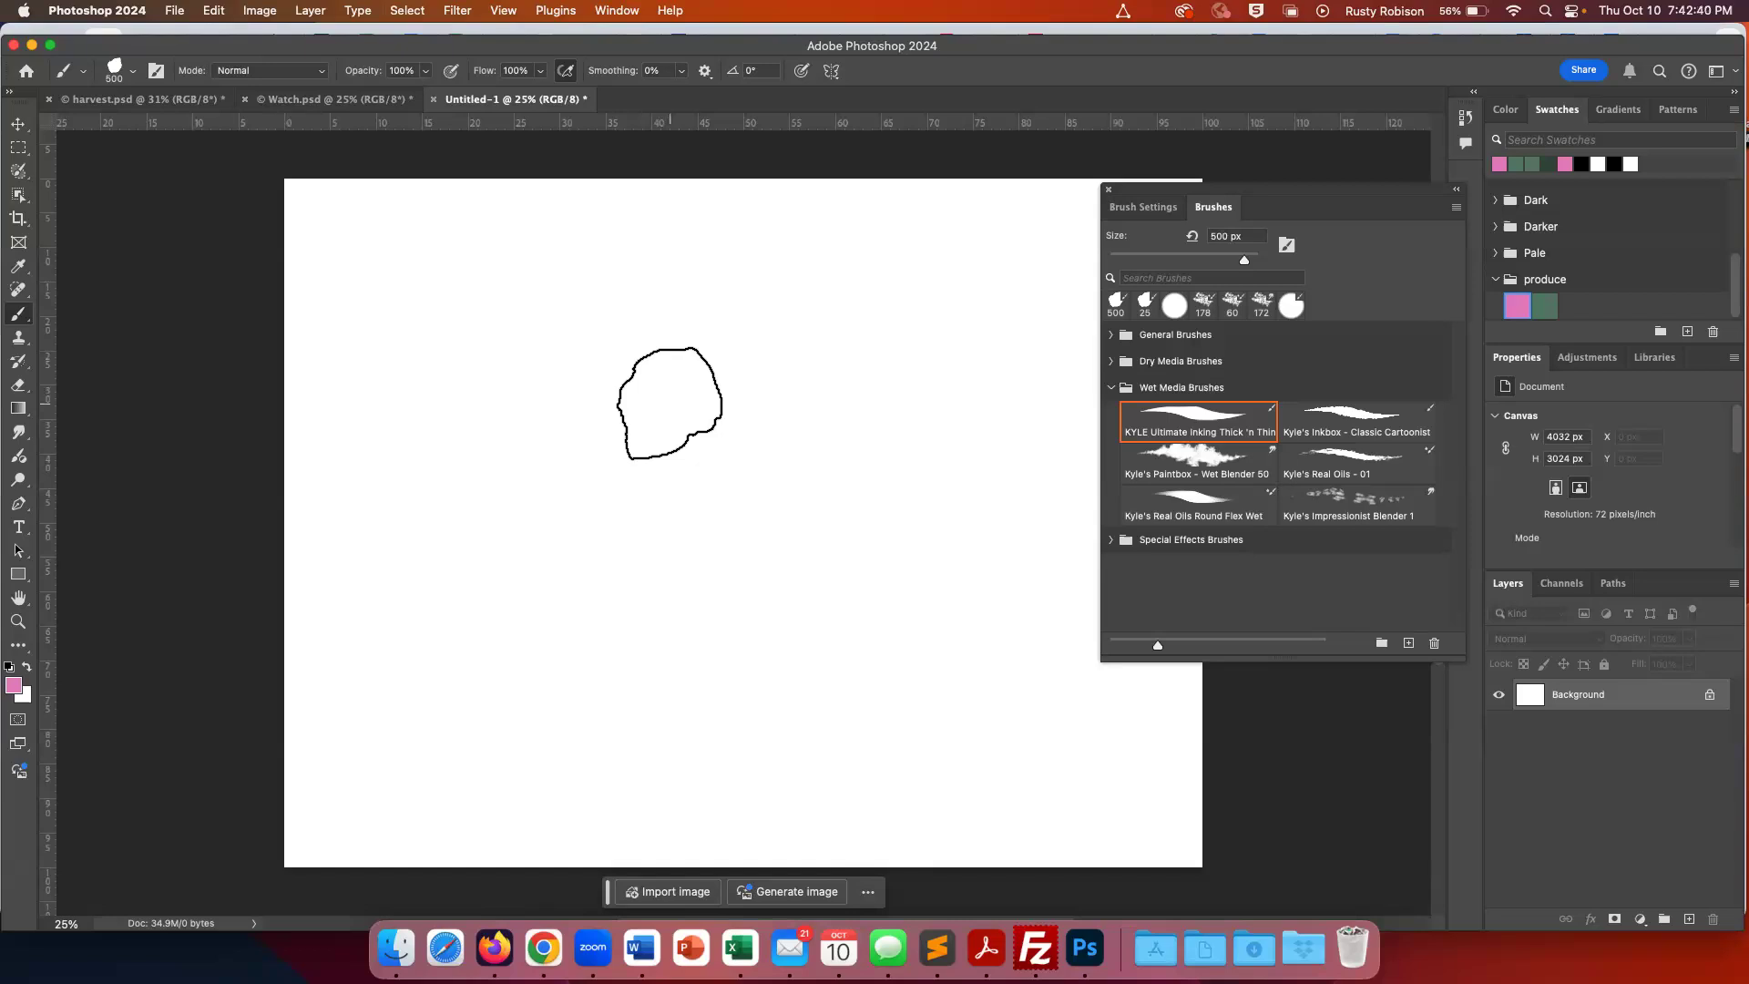
Choose the hard round 123 px brush tip in the brush settings and paint a zigzag in the upper canvas
left_click(1155, 212)
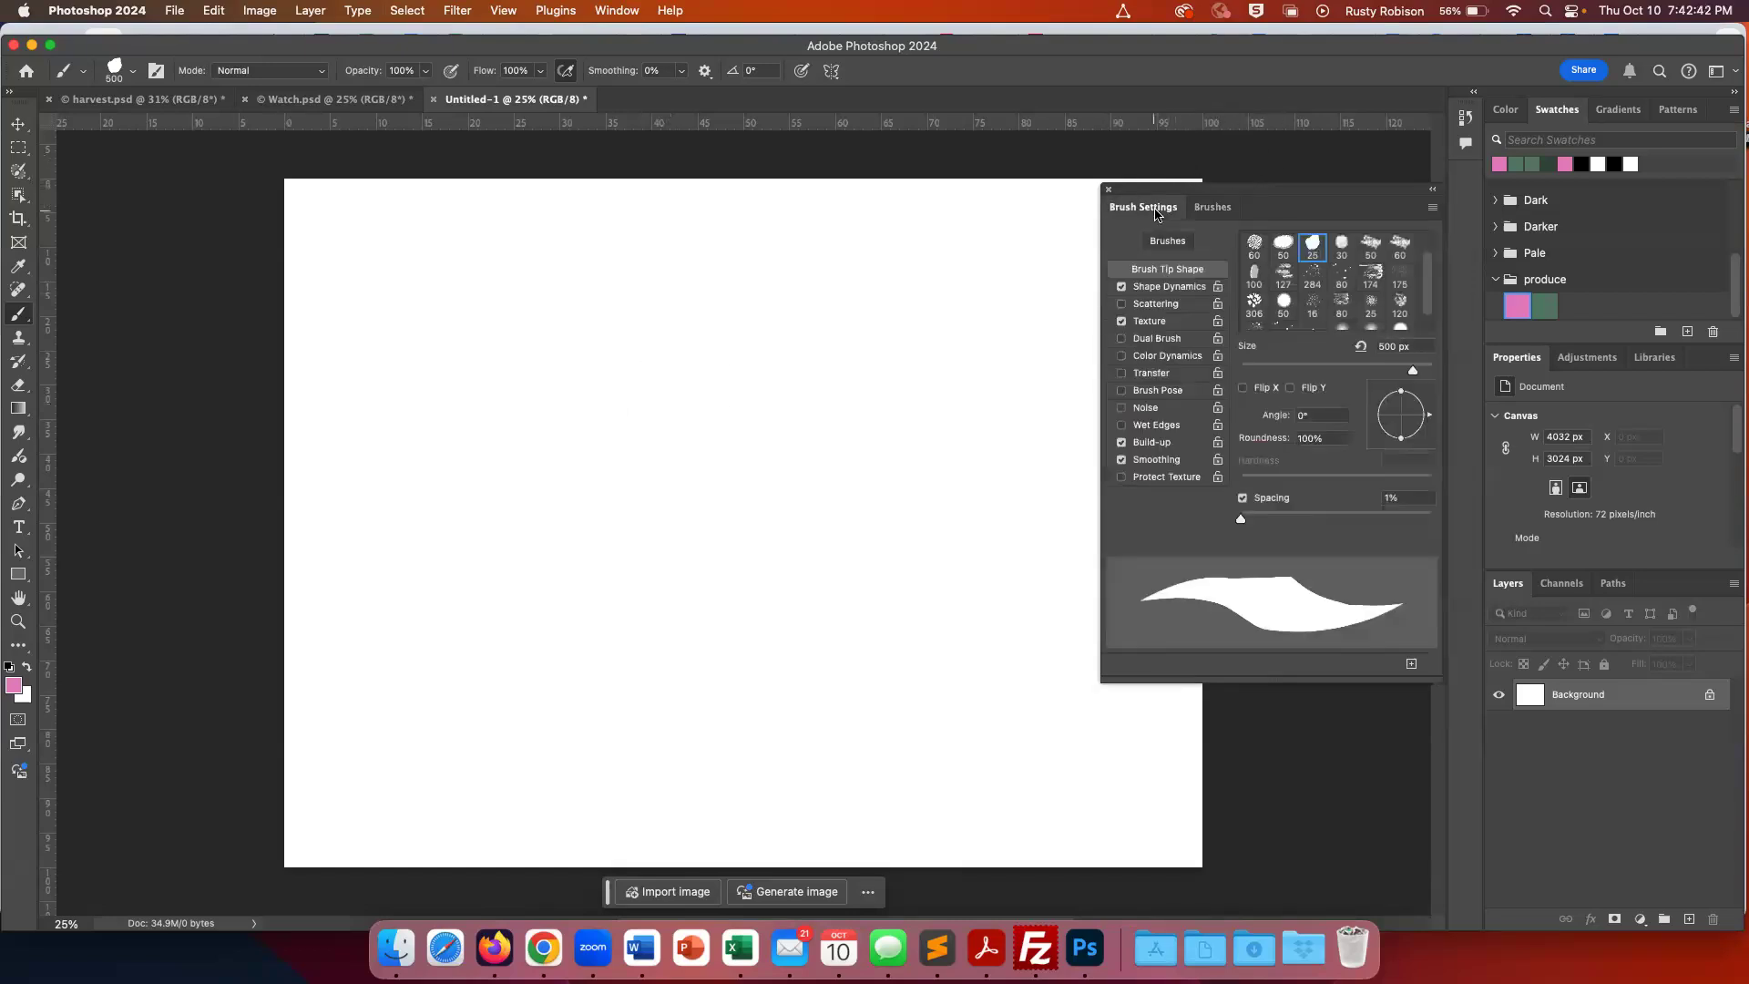
scroll(1273, 266, "up", 1)
left_click(1284, 241)
mouse_move(513, 373)
left_mouse_down()
mouse_move(466, 494)
mouse_move(686, 337)
mouse_move(727, 435)
mouse_move(849, 492)
left_mouse_up()
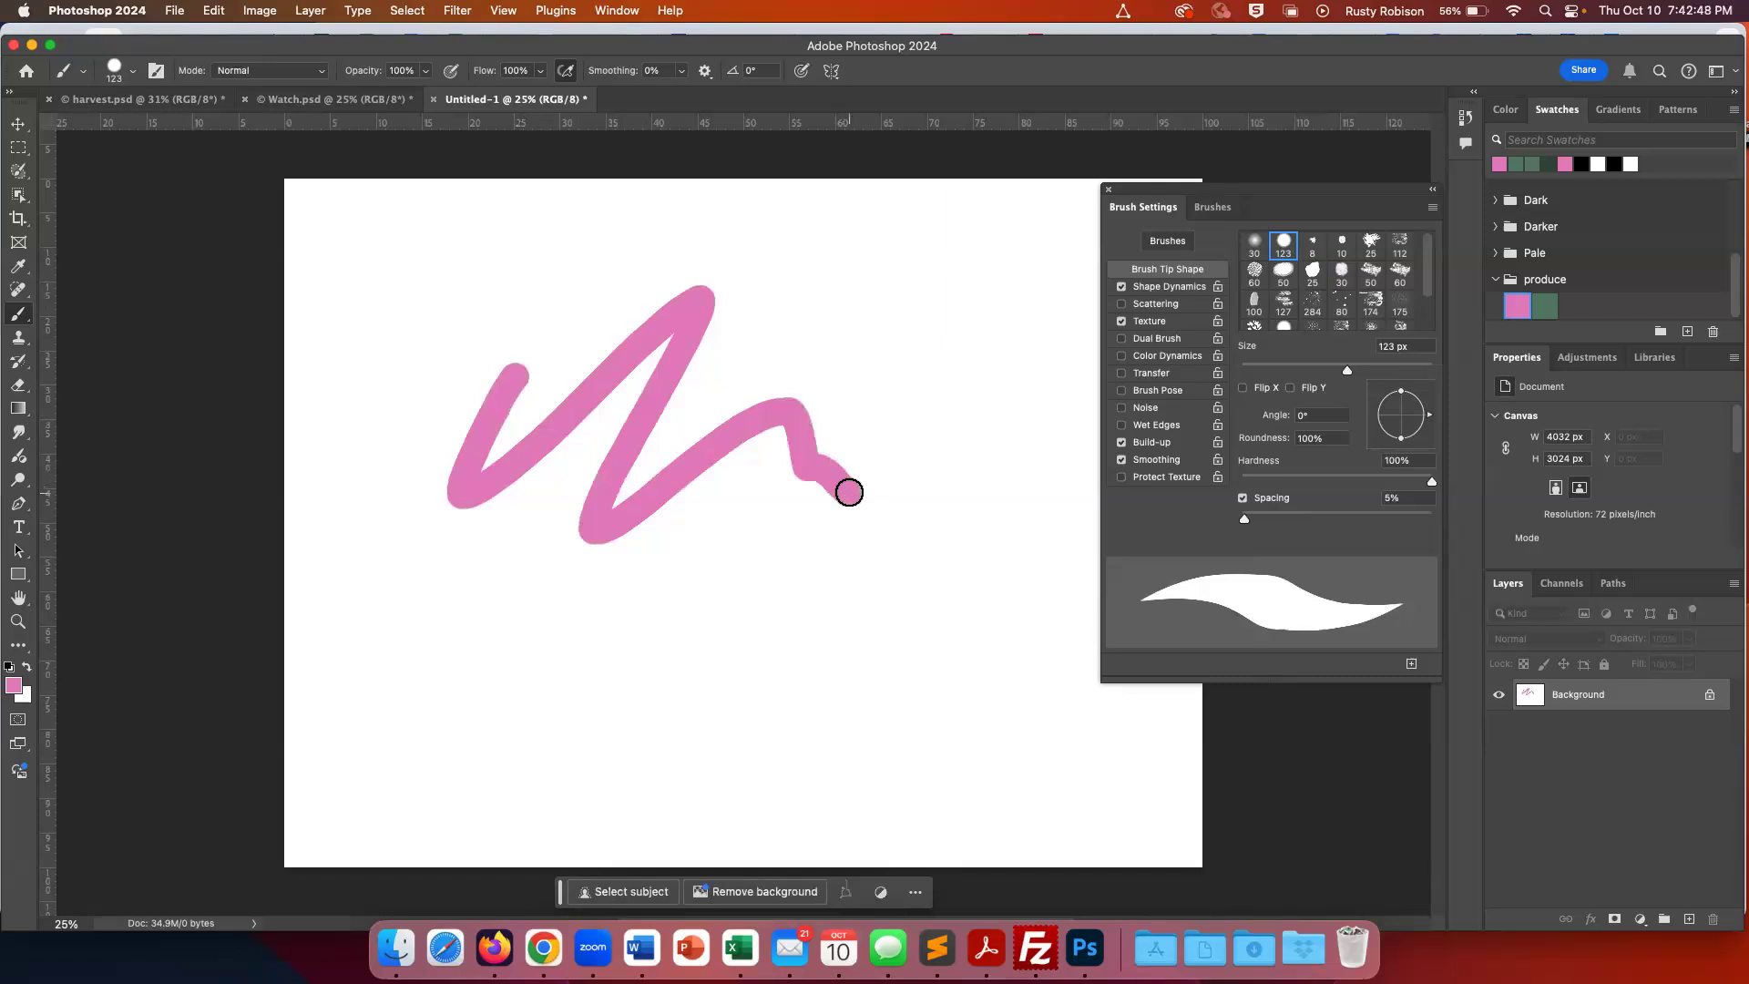
Choose the soft round 30 px tip, enlarge it to 600 px, and paint soft-edged strokes and dabs in the lower canvas
left_click(1254, 242)
left_click_drag(491, 781, 594, 644)
key("bracketright")
key("bracketright")
key("bracketright")
key("bracketright")
key("bracketright")
key("bracketright")
key("bracketright")
key("bracketright")
key("bracketright")
key("bracketright")
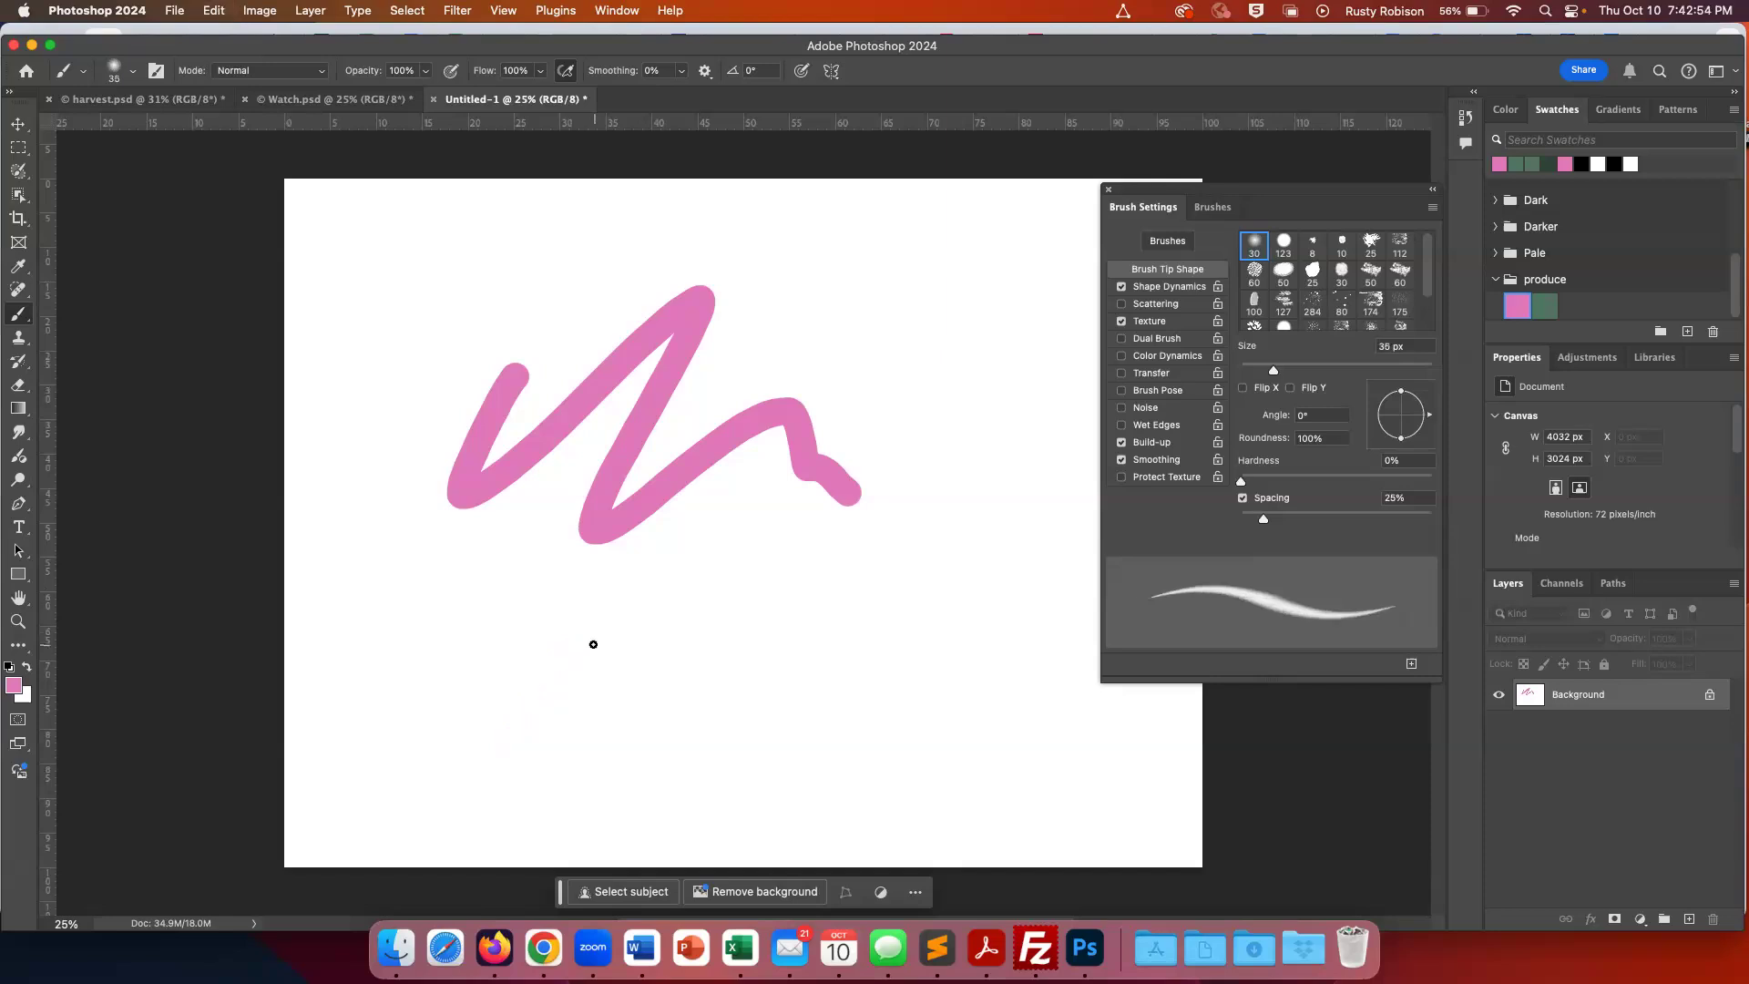
key("bracketright")
key("bracketright")
key("bracketright")
key("bracketright")
key("bracketright")
key("bracketright")
mouse_move(587, 649)
left_mouse_down()
mouse_move(802, 704)
mouse_move(645, 784)
mouse_move(441, 717)
left_mouse_up()
left_click(442, 716)
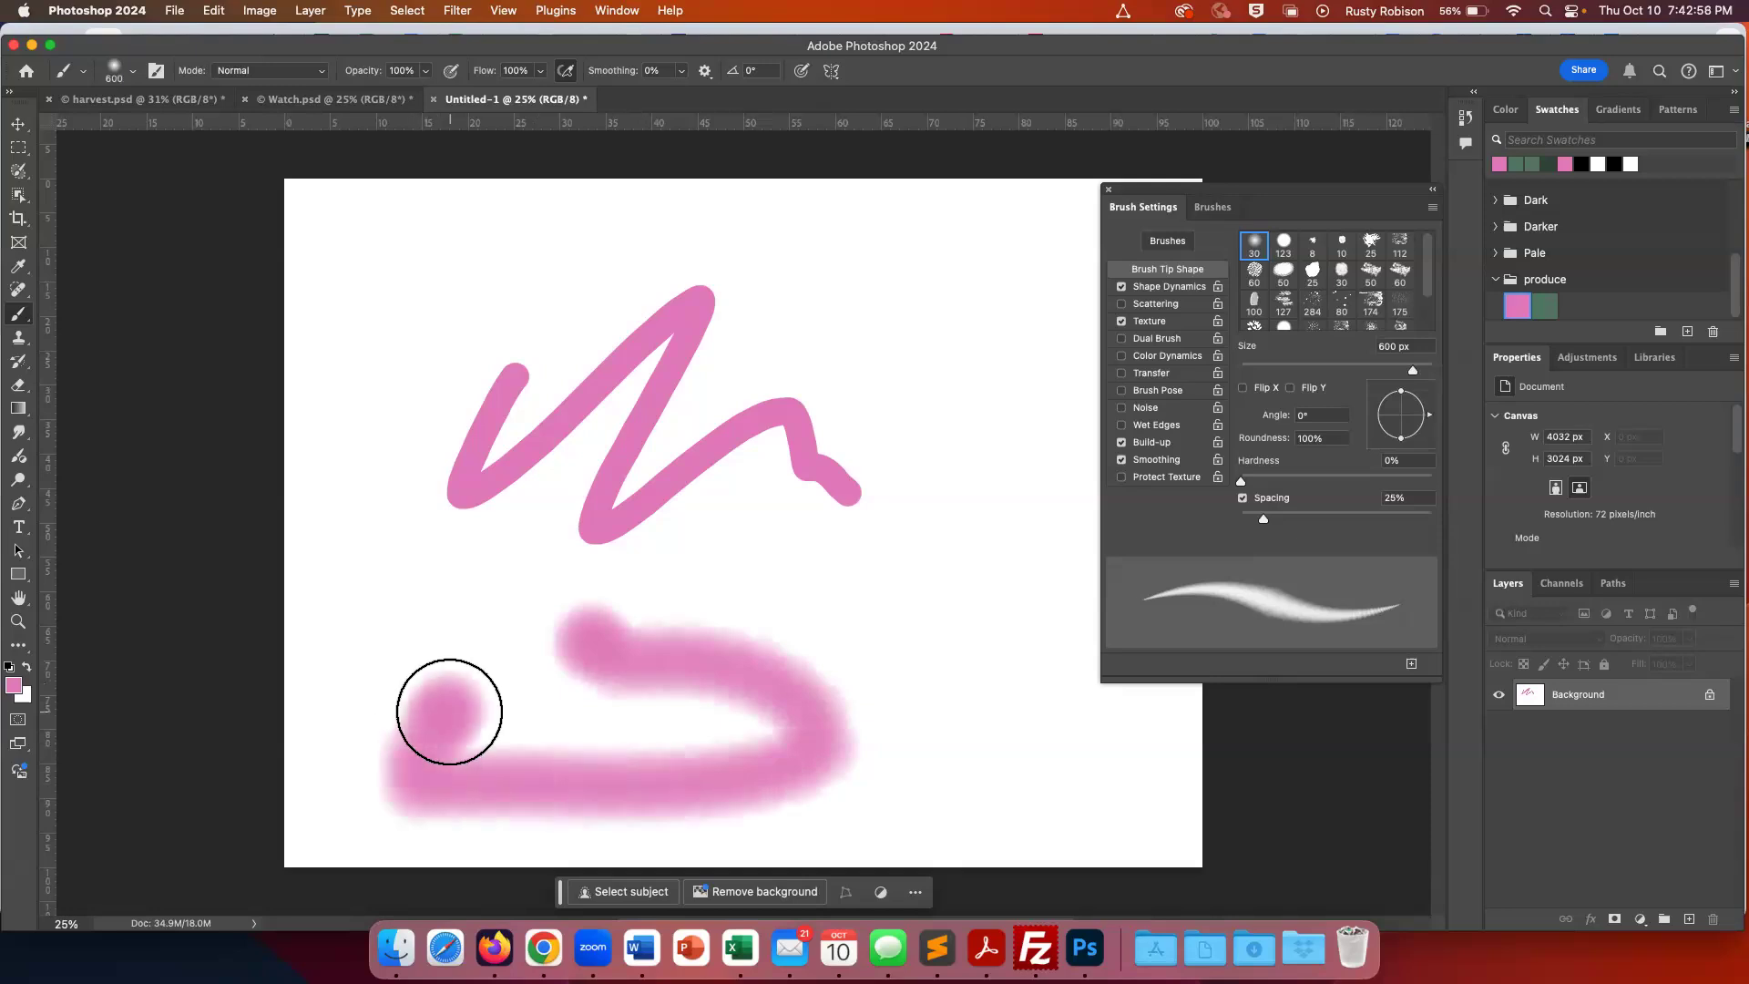
left_click(414, 572)
left_click_drag(480, 597, 690, 773)
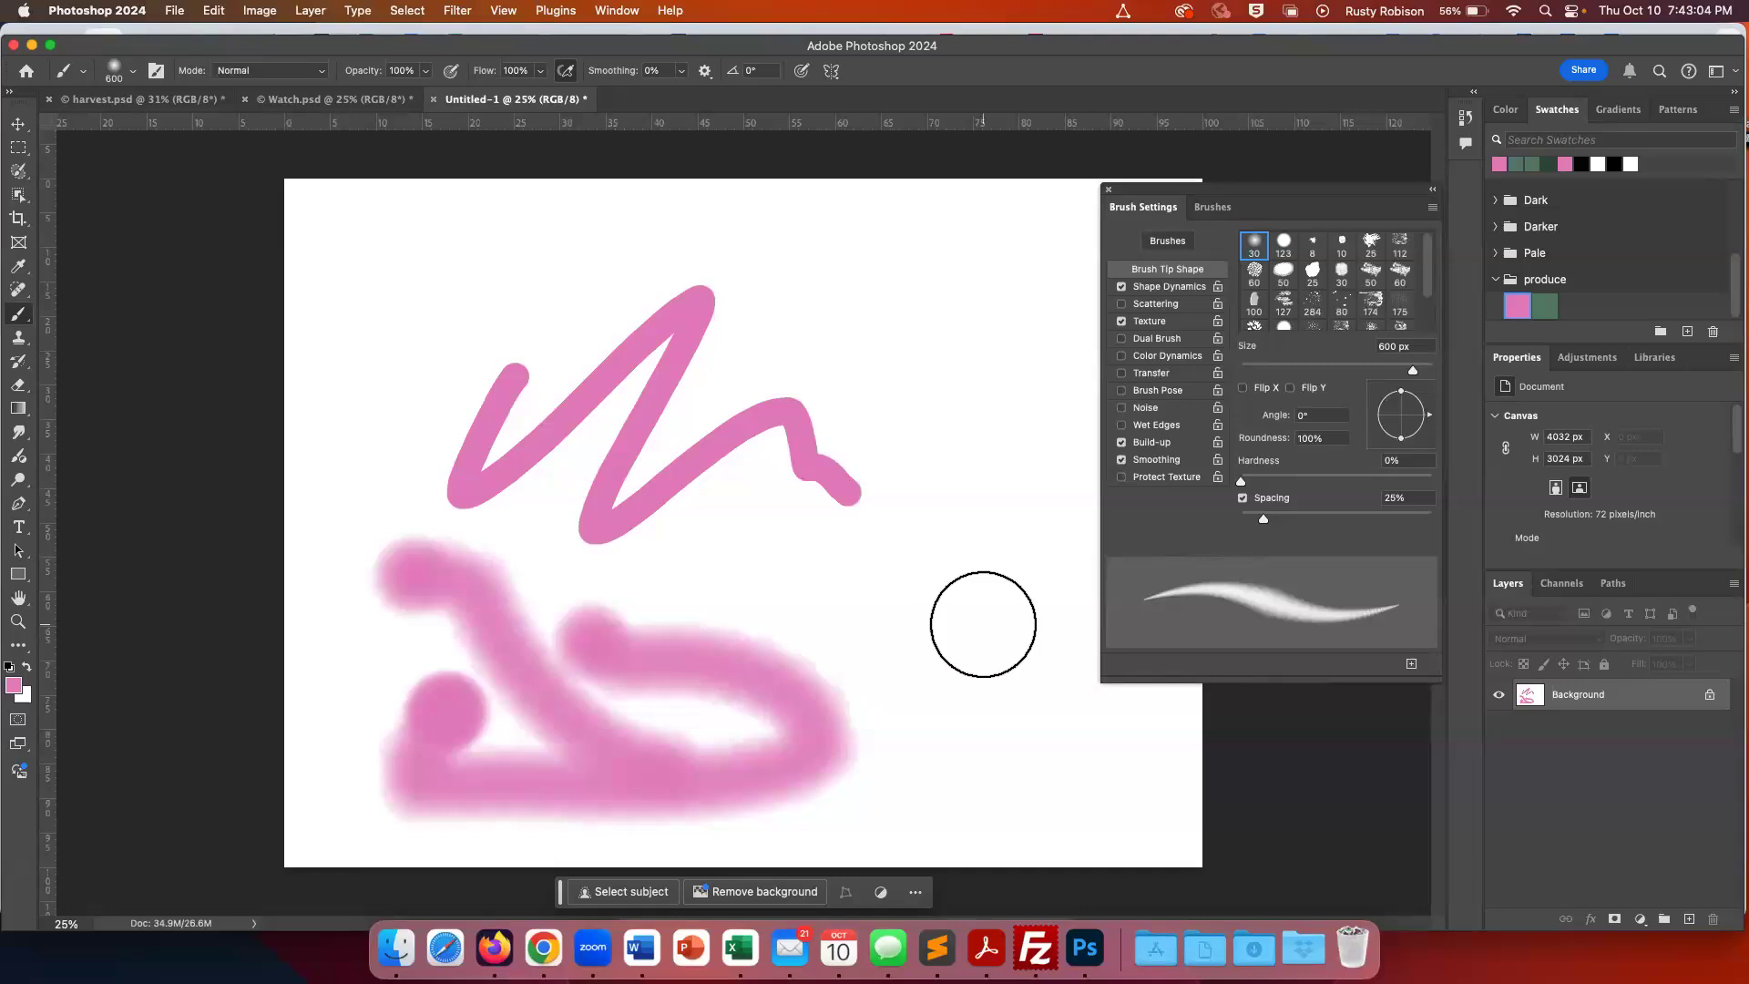
Switch back to the hard round 123 px tip and paint a vertical line and a V-shaped stroke on the canvas's right side
left_click(1283, 246)
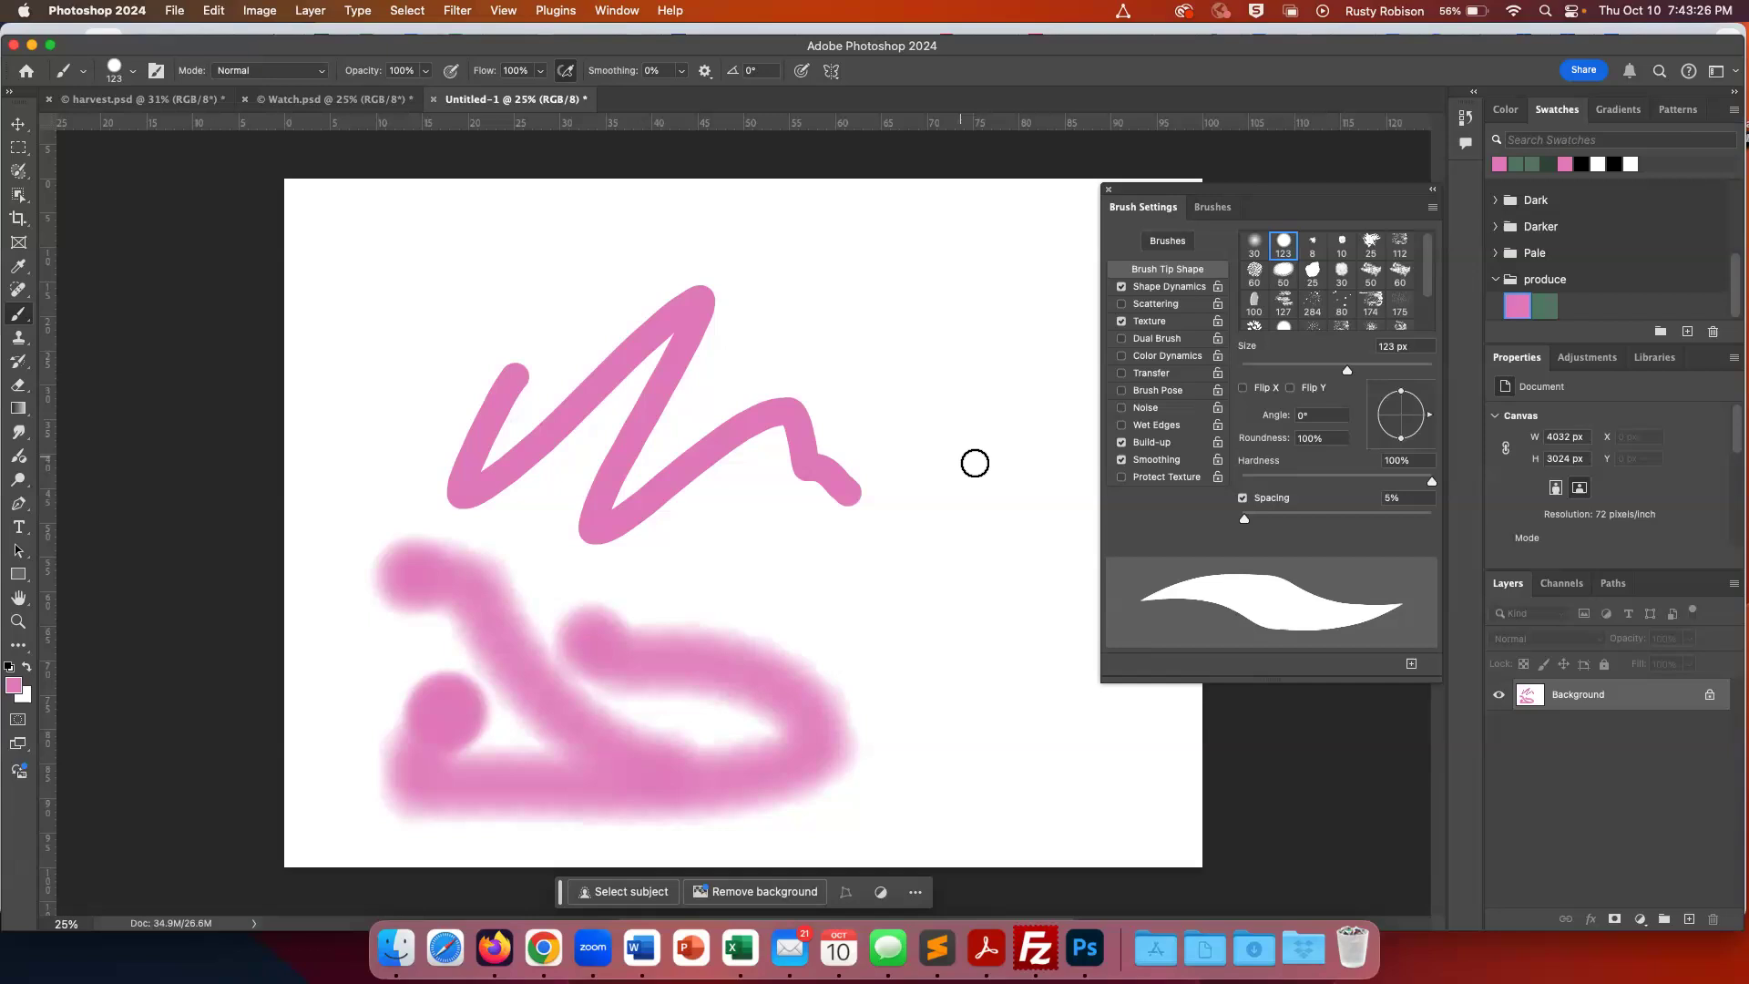
mouse_move(975, 460)
left_mouse_down()
mouse_move(983, 292)
mouse_move(953, 811)
left_mouse_up()
mouse_move(971, 601)
left_mouse_down()
mouse_move(937, 716)
mouse_move(885, 476)
left_mouse_up()
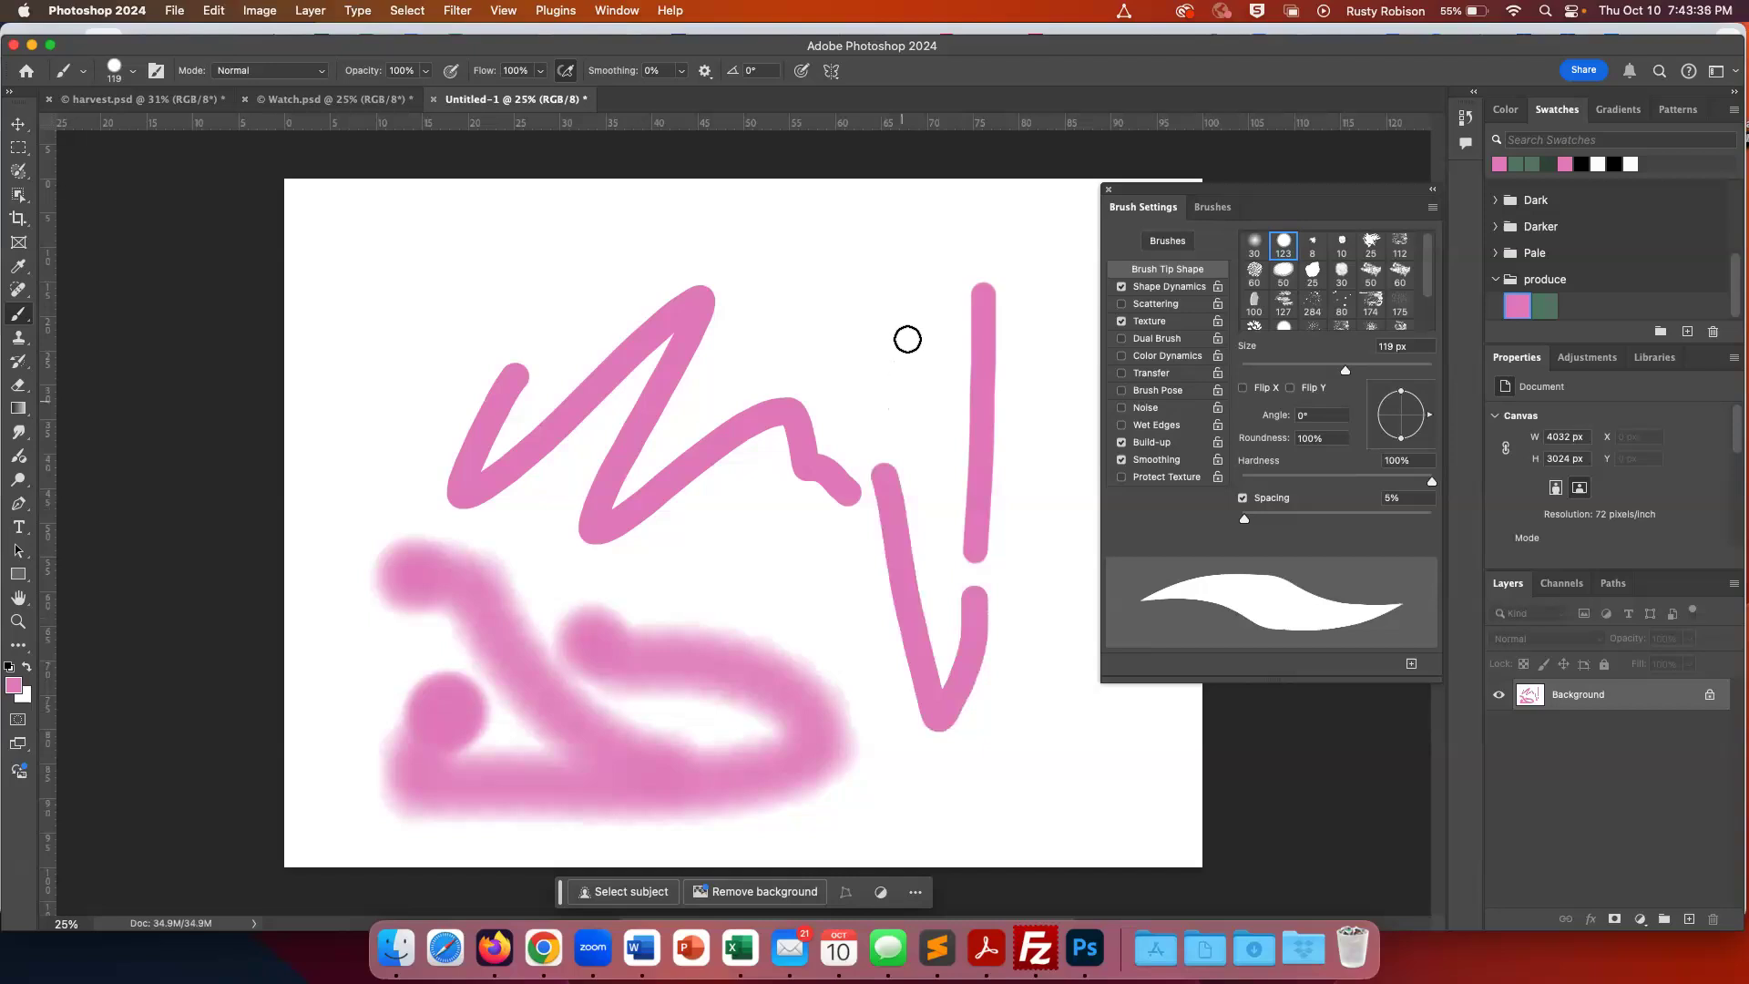
Paint looping strokes in the upper-right canvas while adjusting the round brush to 125 px and 58% hardness
mouse_move(867, 265)
left_mouse_down()
mouse_move(872, 358)
mouse_move(871, 269)
mouse_move(773, 305)
mouse_move(949, 346)
mouse_move(1000, 463)
left_mouse_up()
mouse_move(929, 254)
left_mouse_down()
mouse_move(927, 285)
mouse_move(924, 137)
left_mouse_up()
mouse_move(950, 226)
left_mouse_down()
mouse_move(1038, 292)
mouse_move(1018, 263)
mouse_move(888, 284)
mouse_move(798, 375)
left_mouse_up()
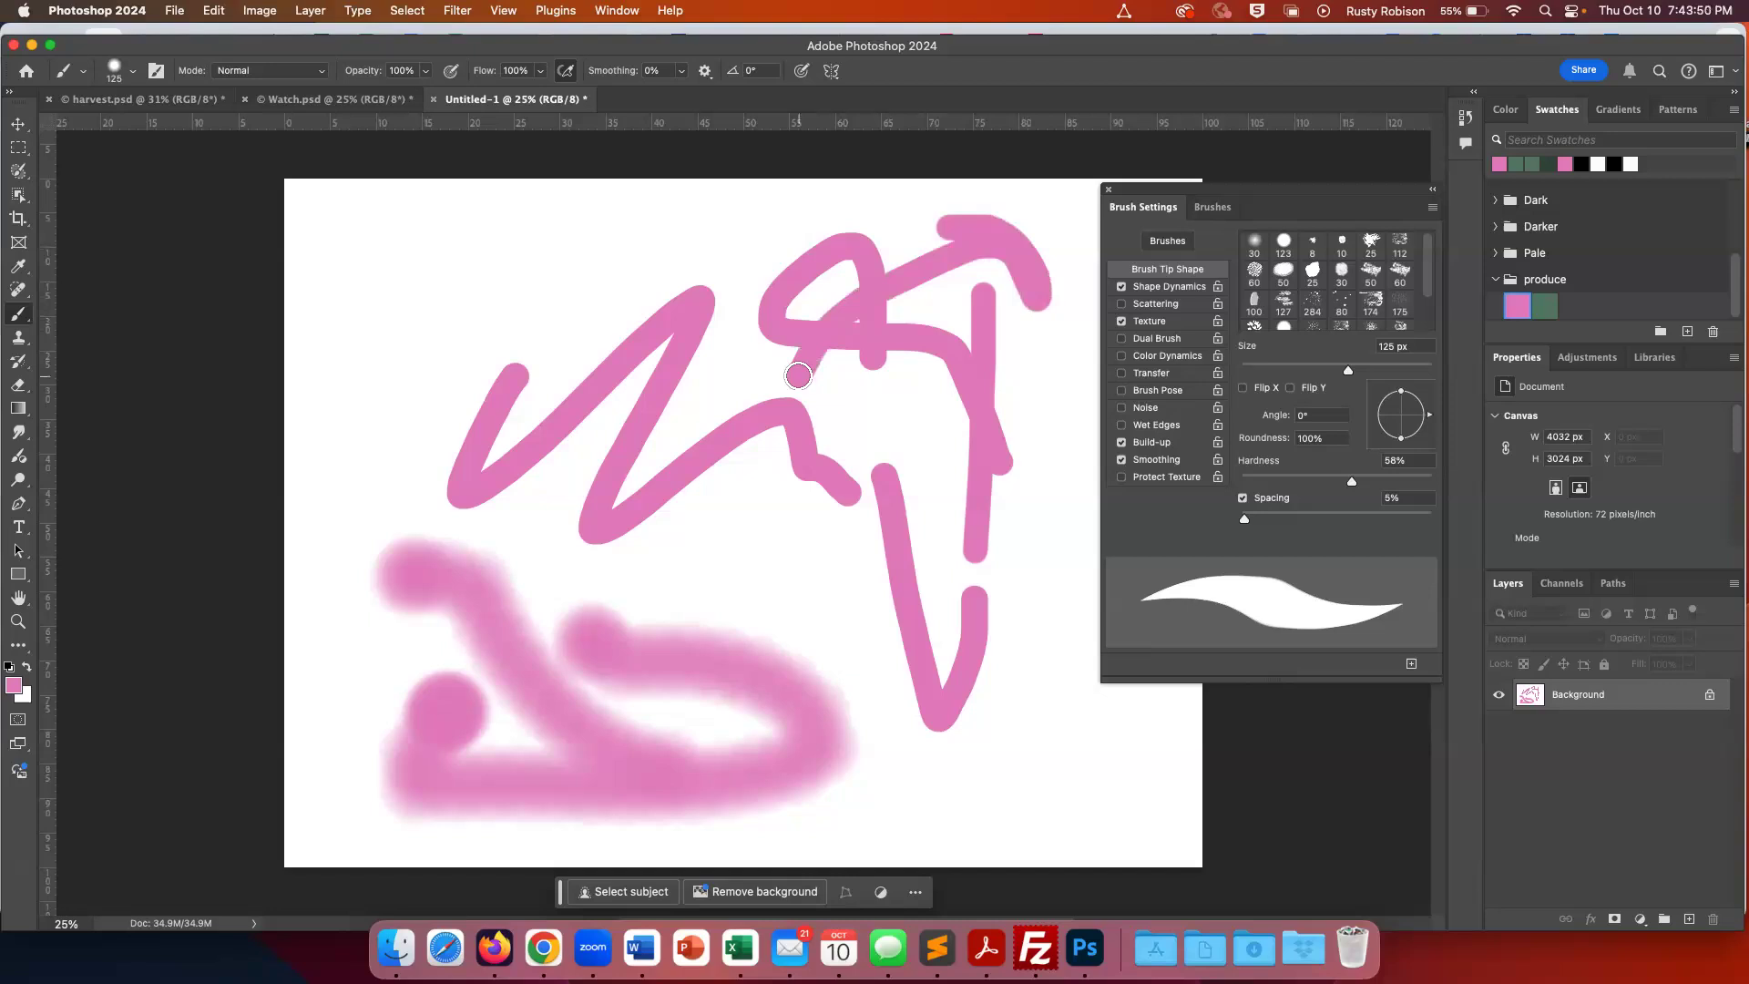
Select the entire canvas, fill it with the background color, and close the brush settings
key("super+a")
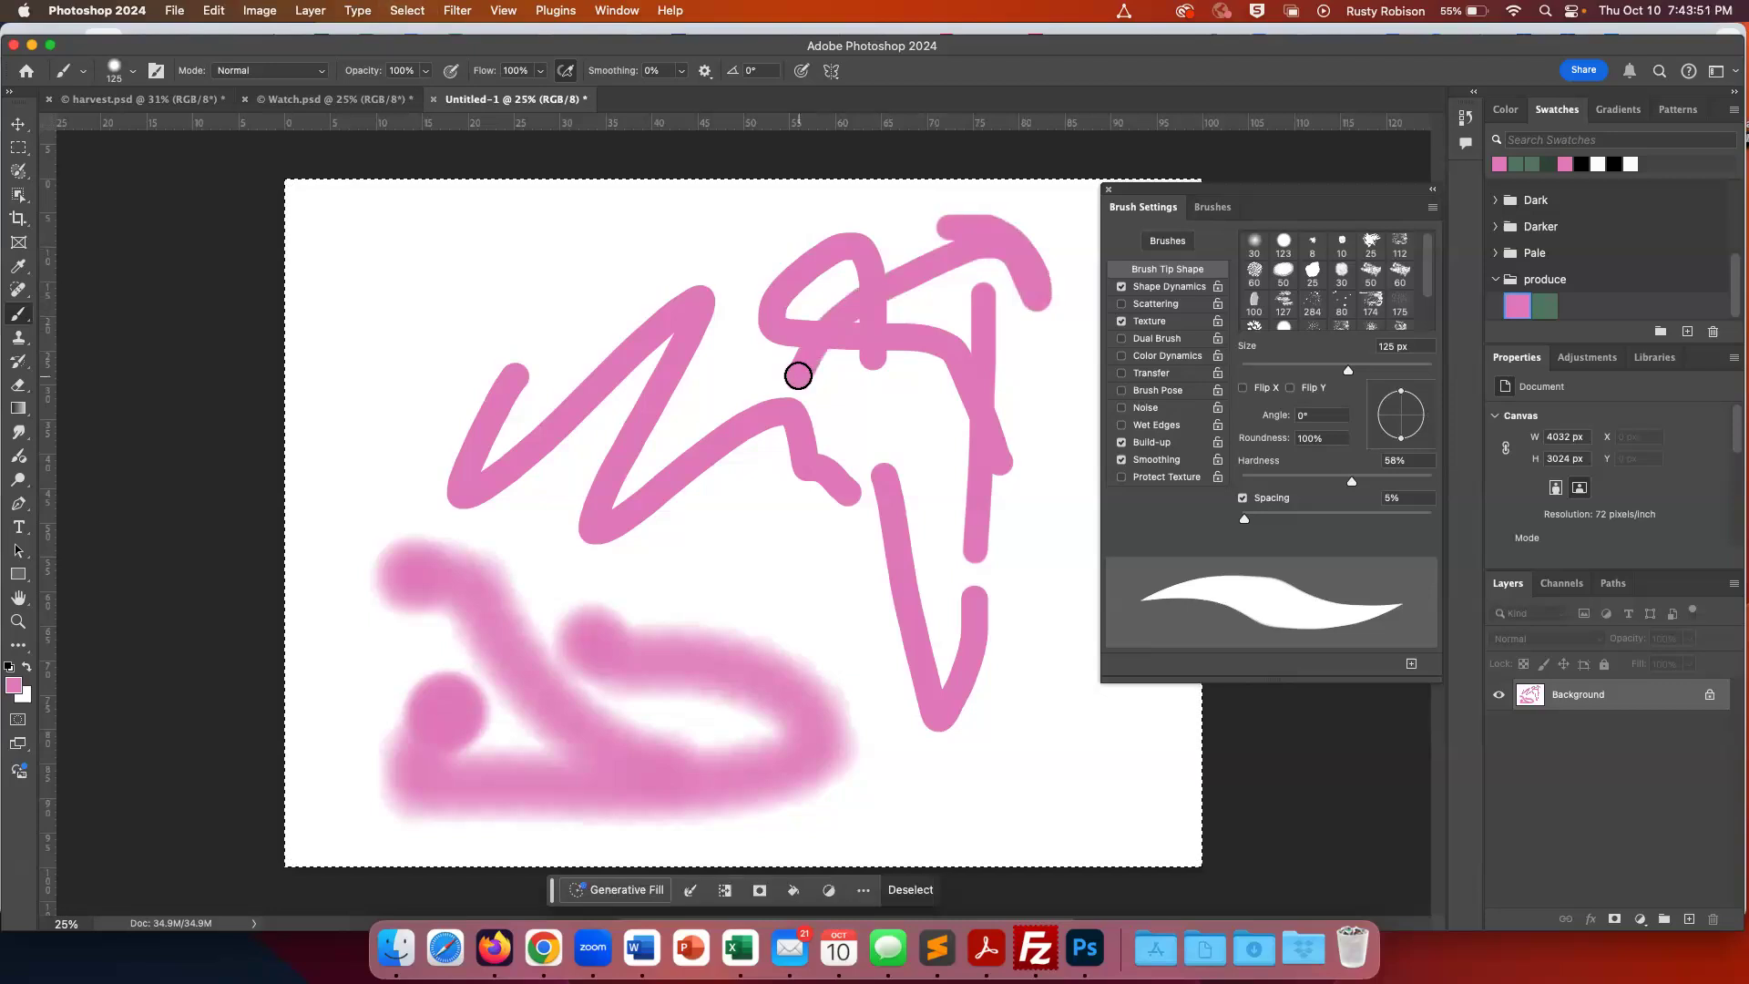
key("shift+BackSpace")
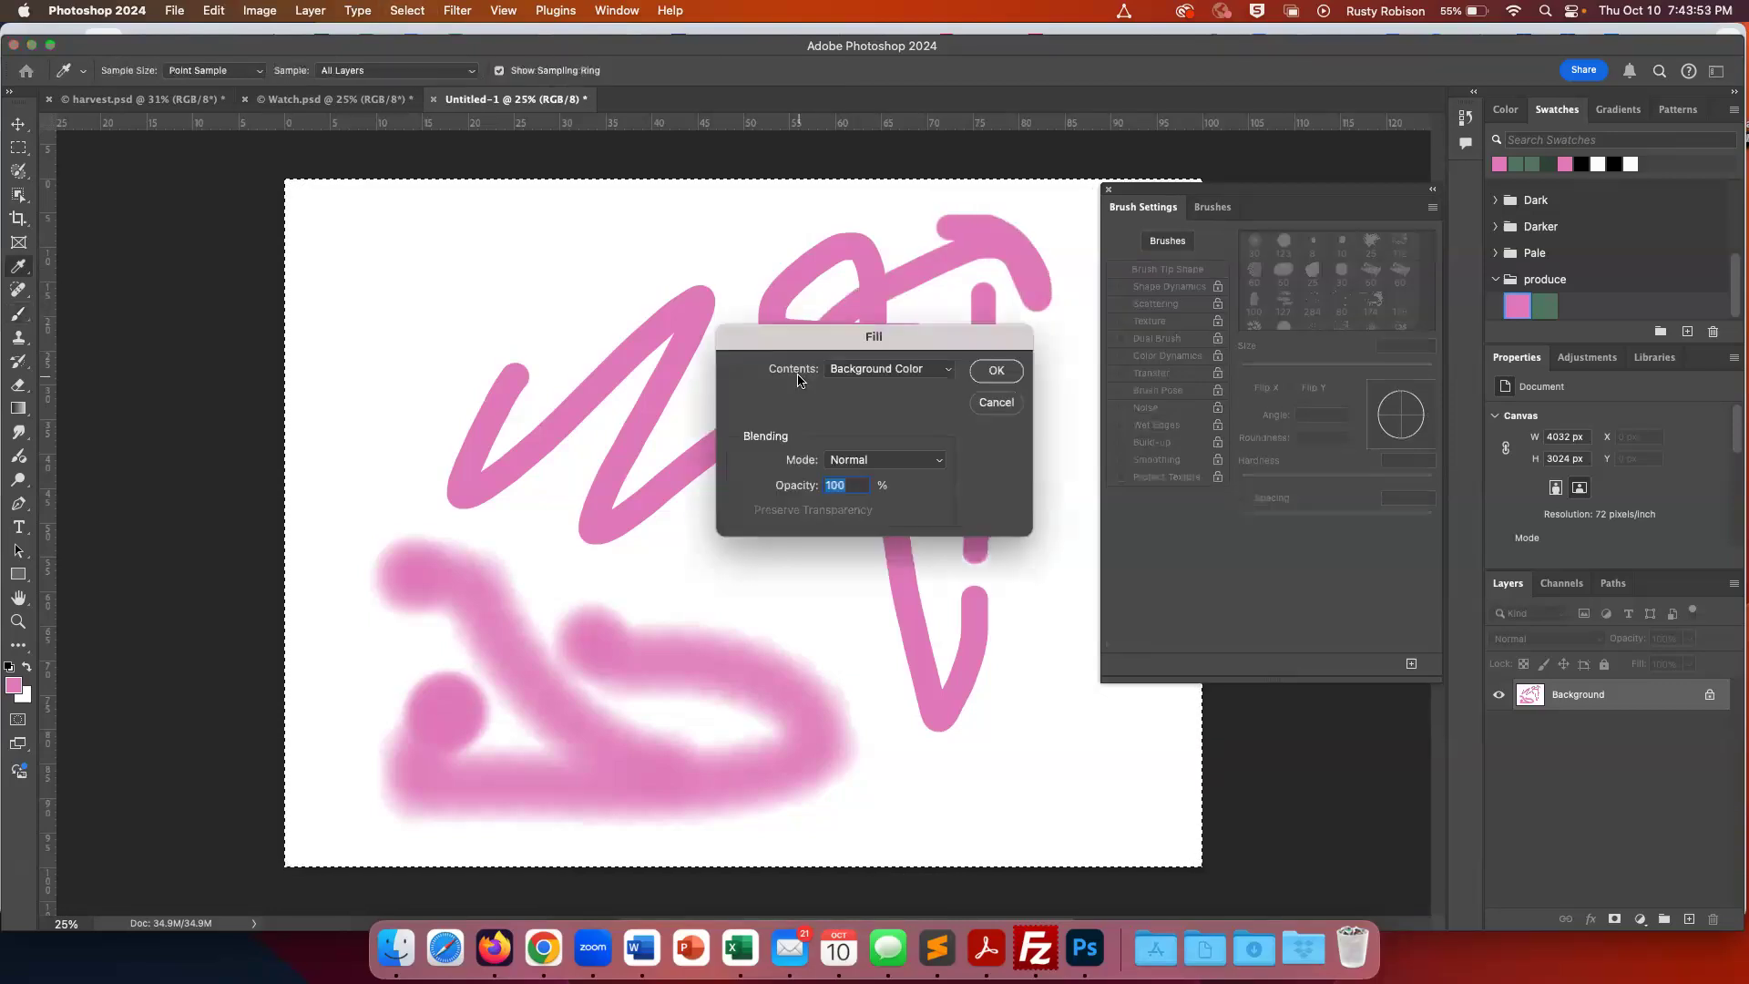
key("Return")
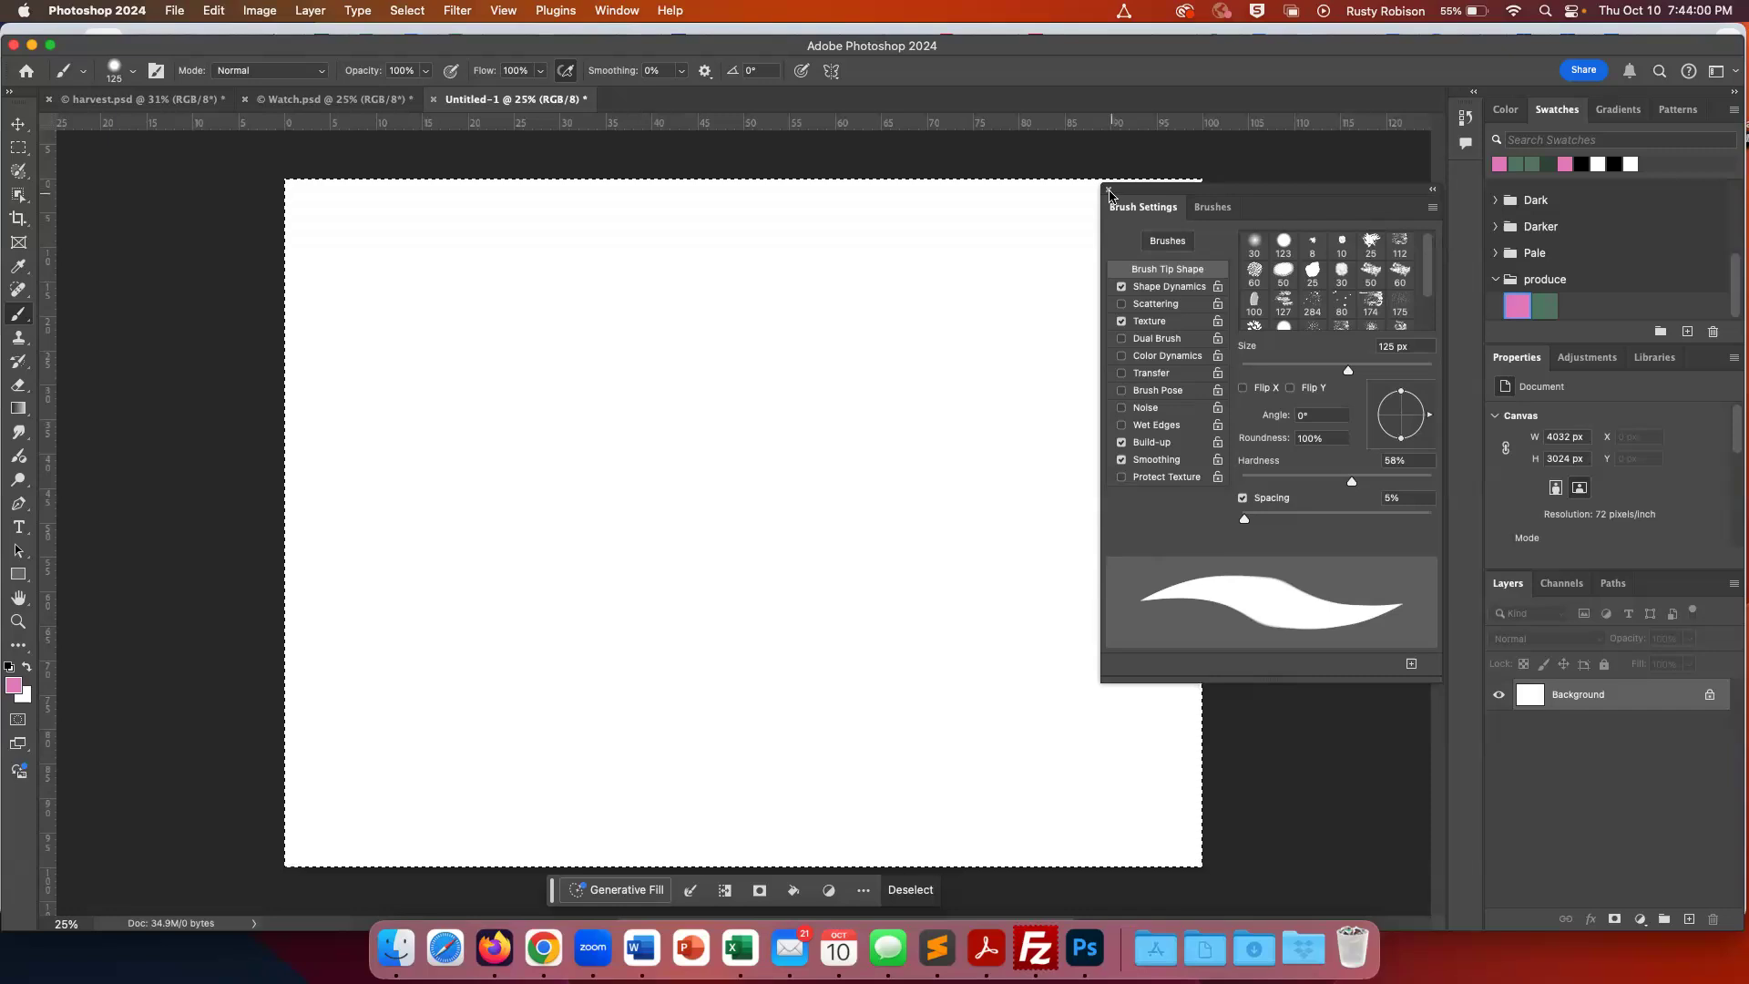
left_click(1109, 190)
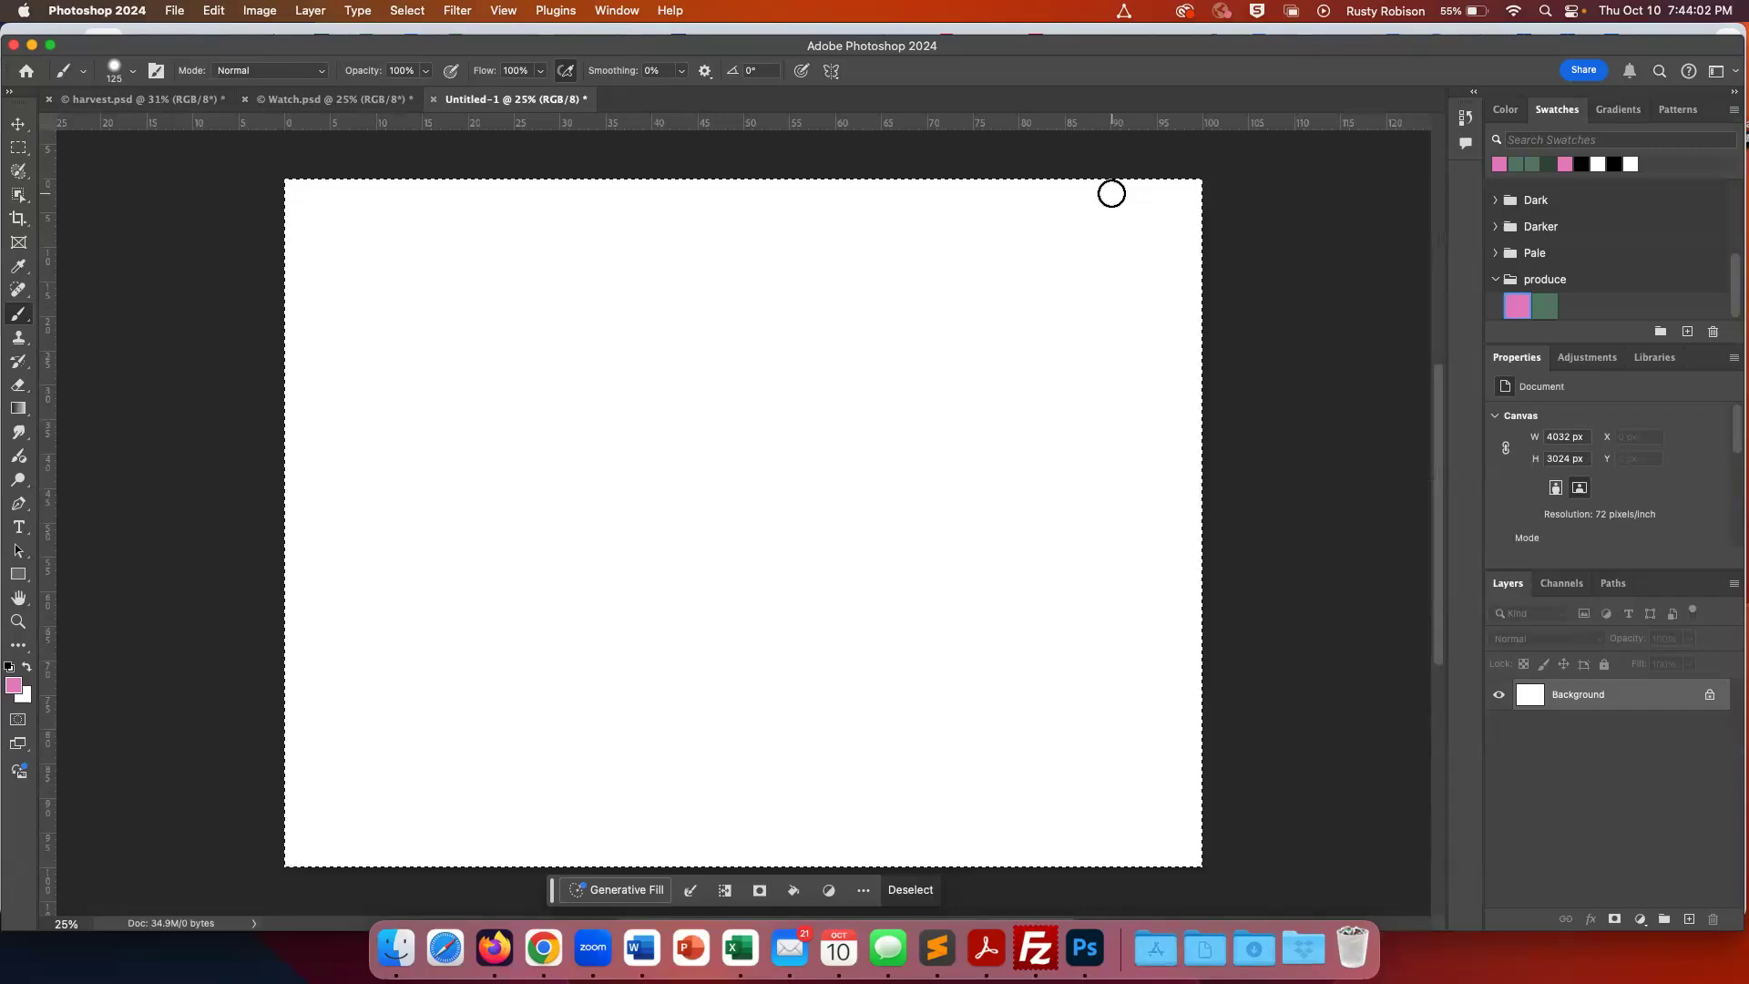